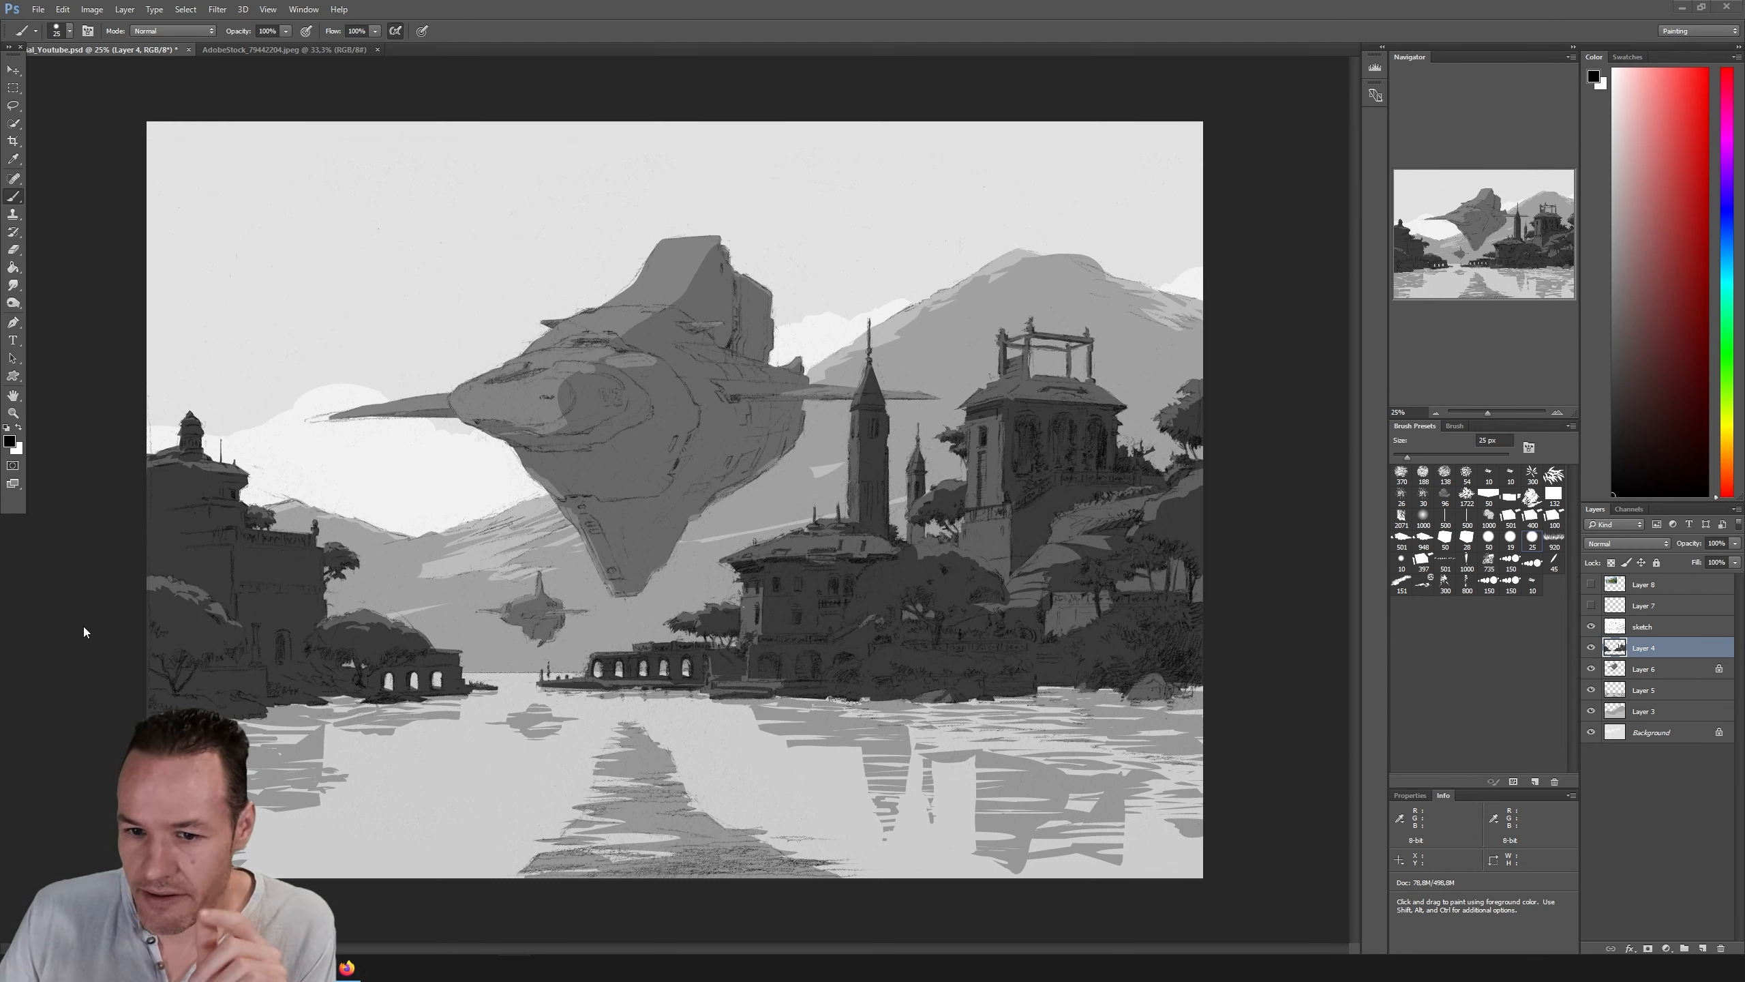
Step: Toggle the visibility of Layer 4, Layer 6 and Layer 5 to examine how the foreground, ships and water reflections are separated
click(1591, 647)
click(1591, 648)
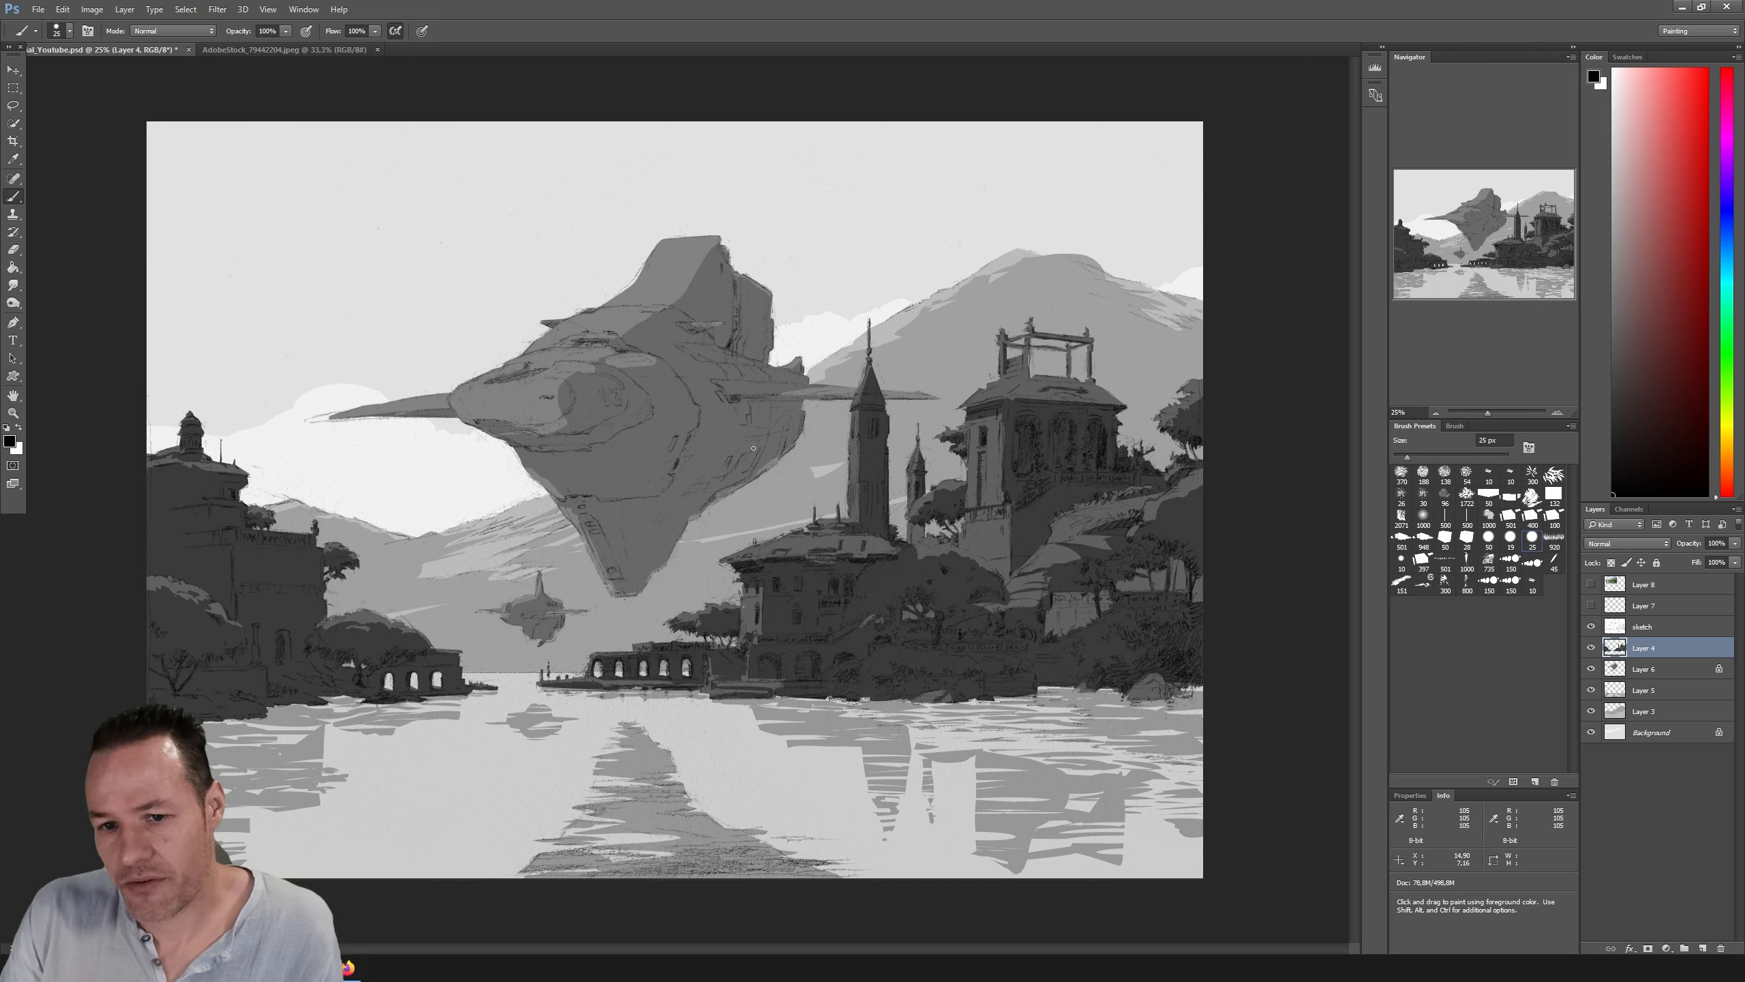
click(1591, 647)
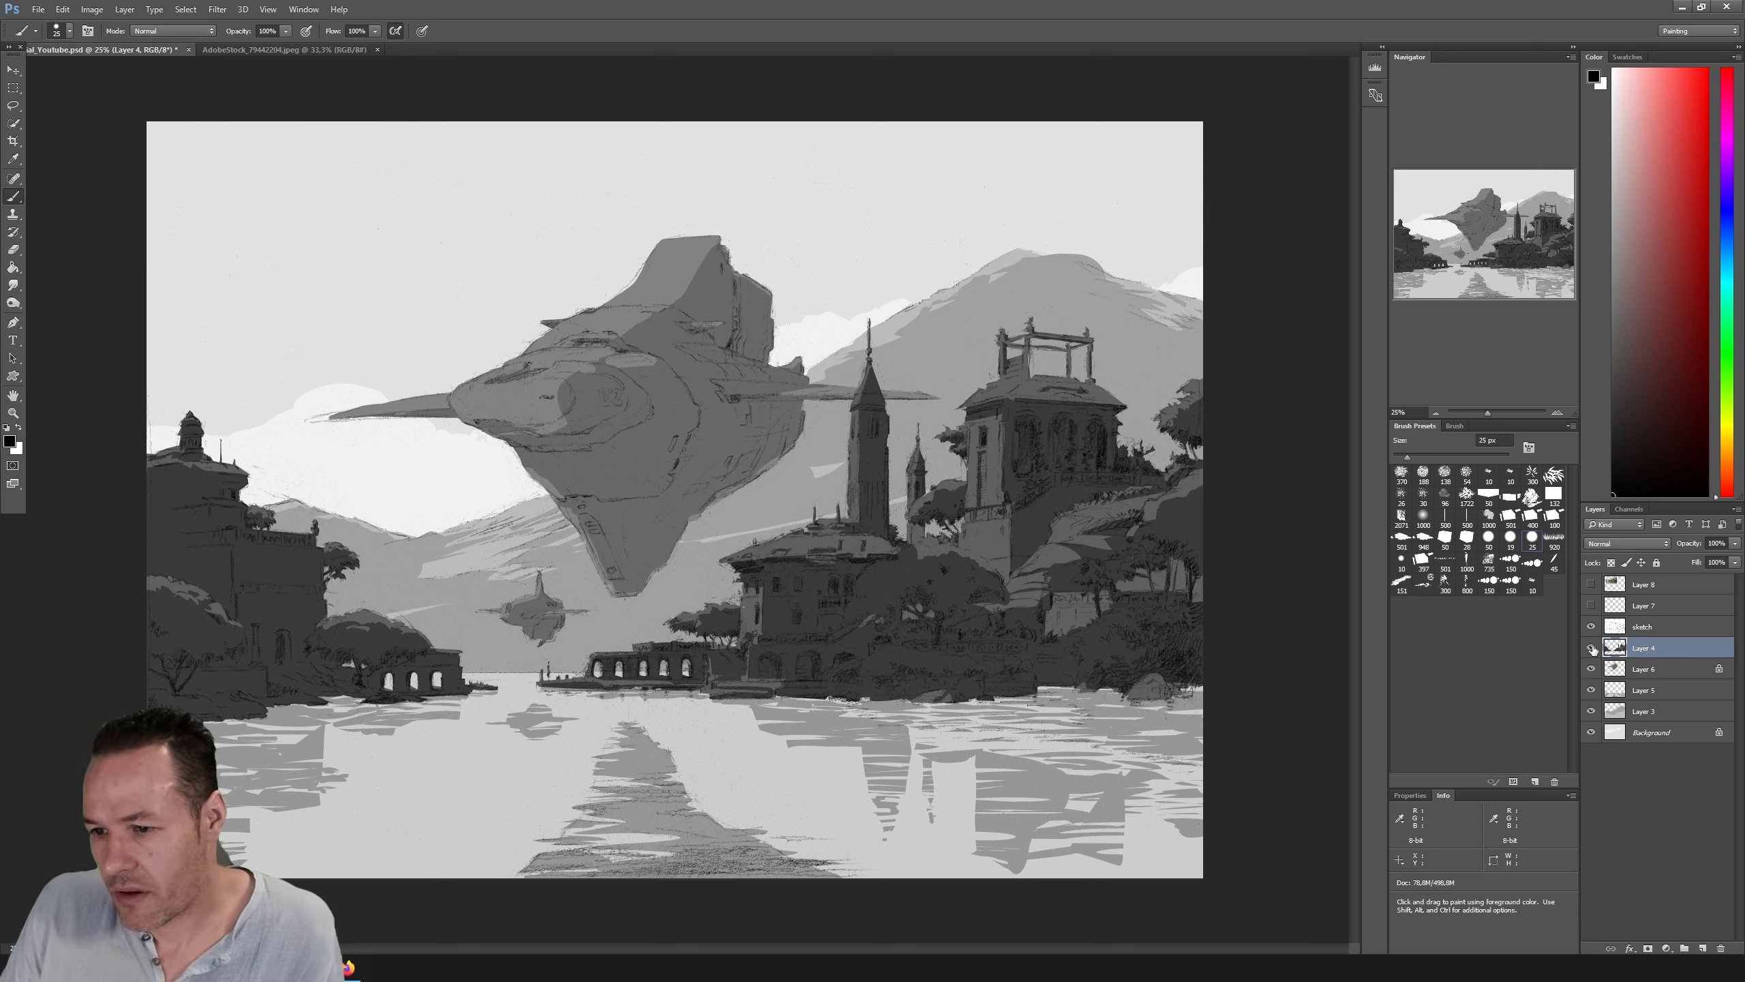
click(1591, 668)
click(1591, 689)
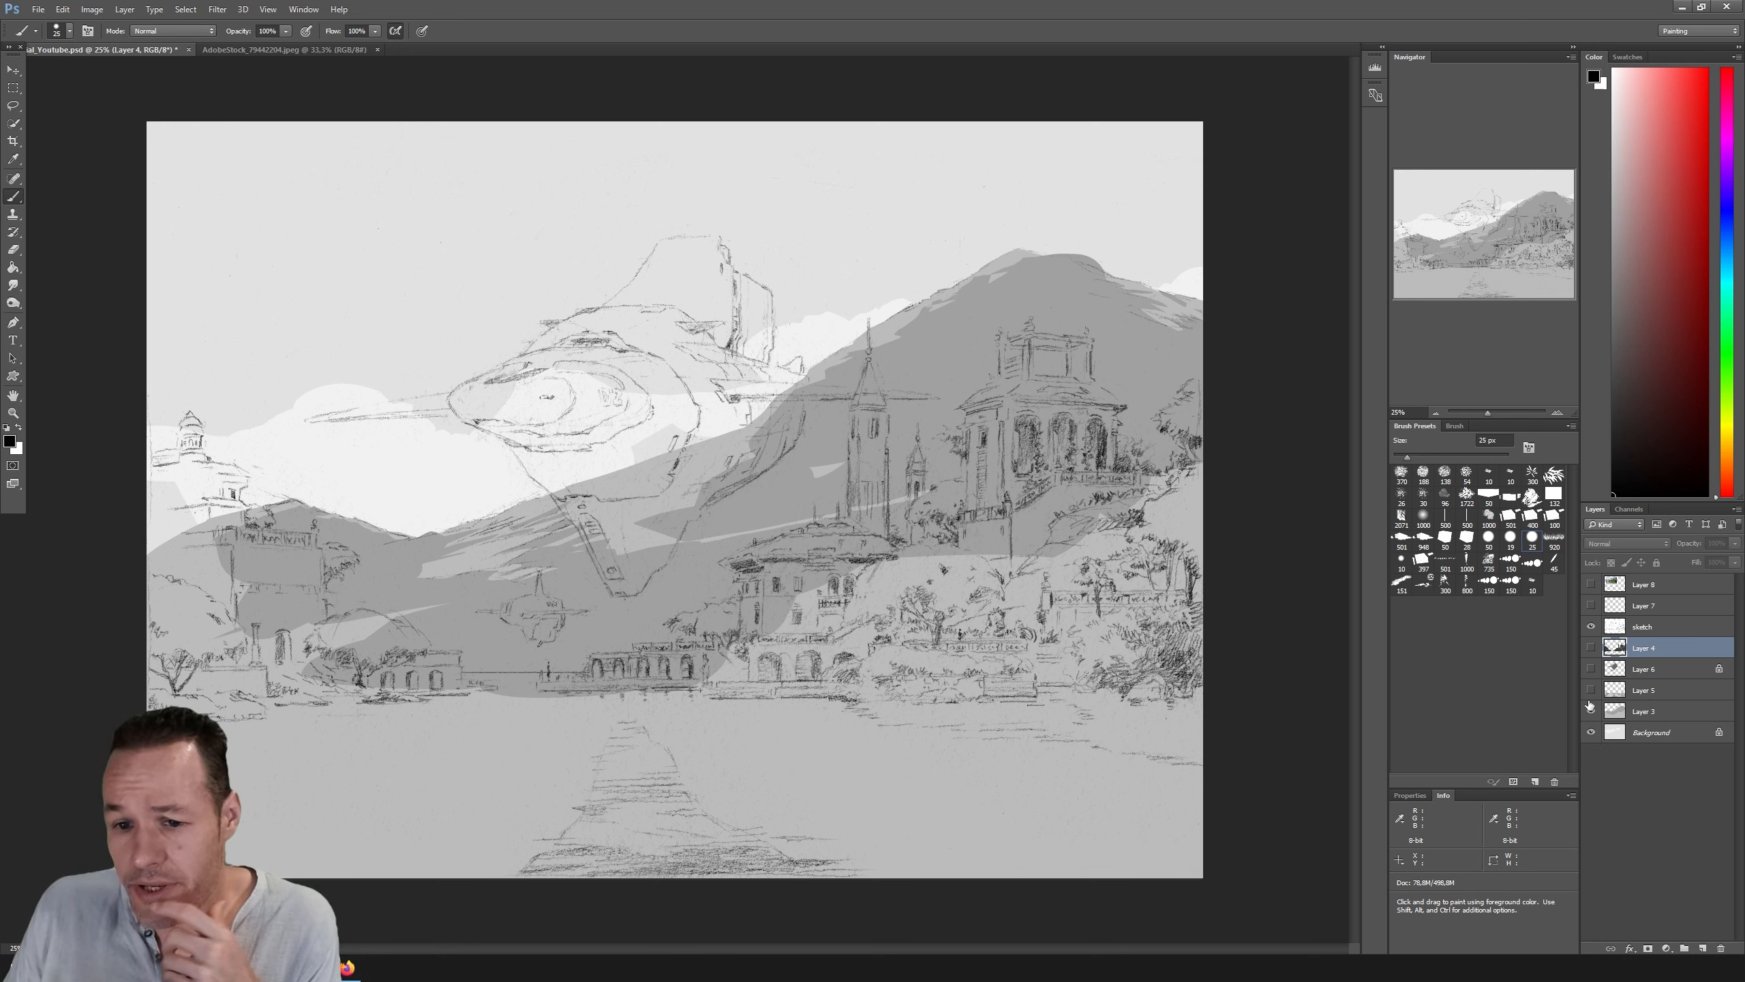
click(1591, 690)
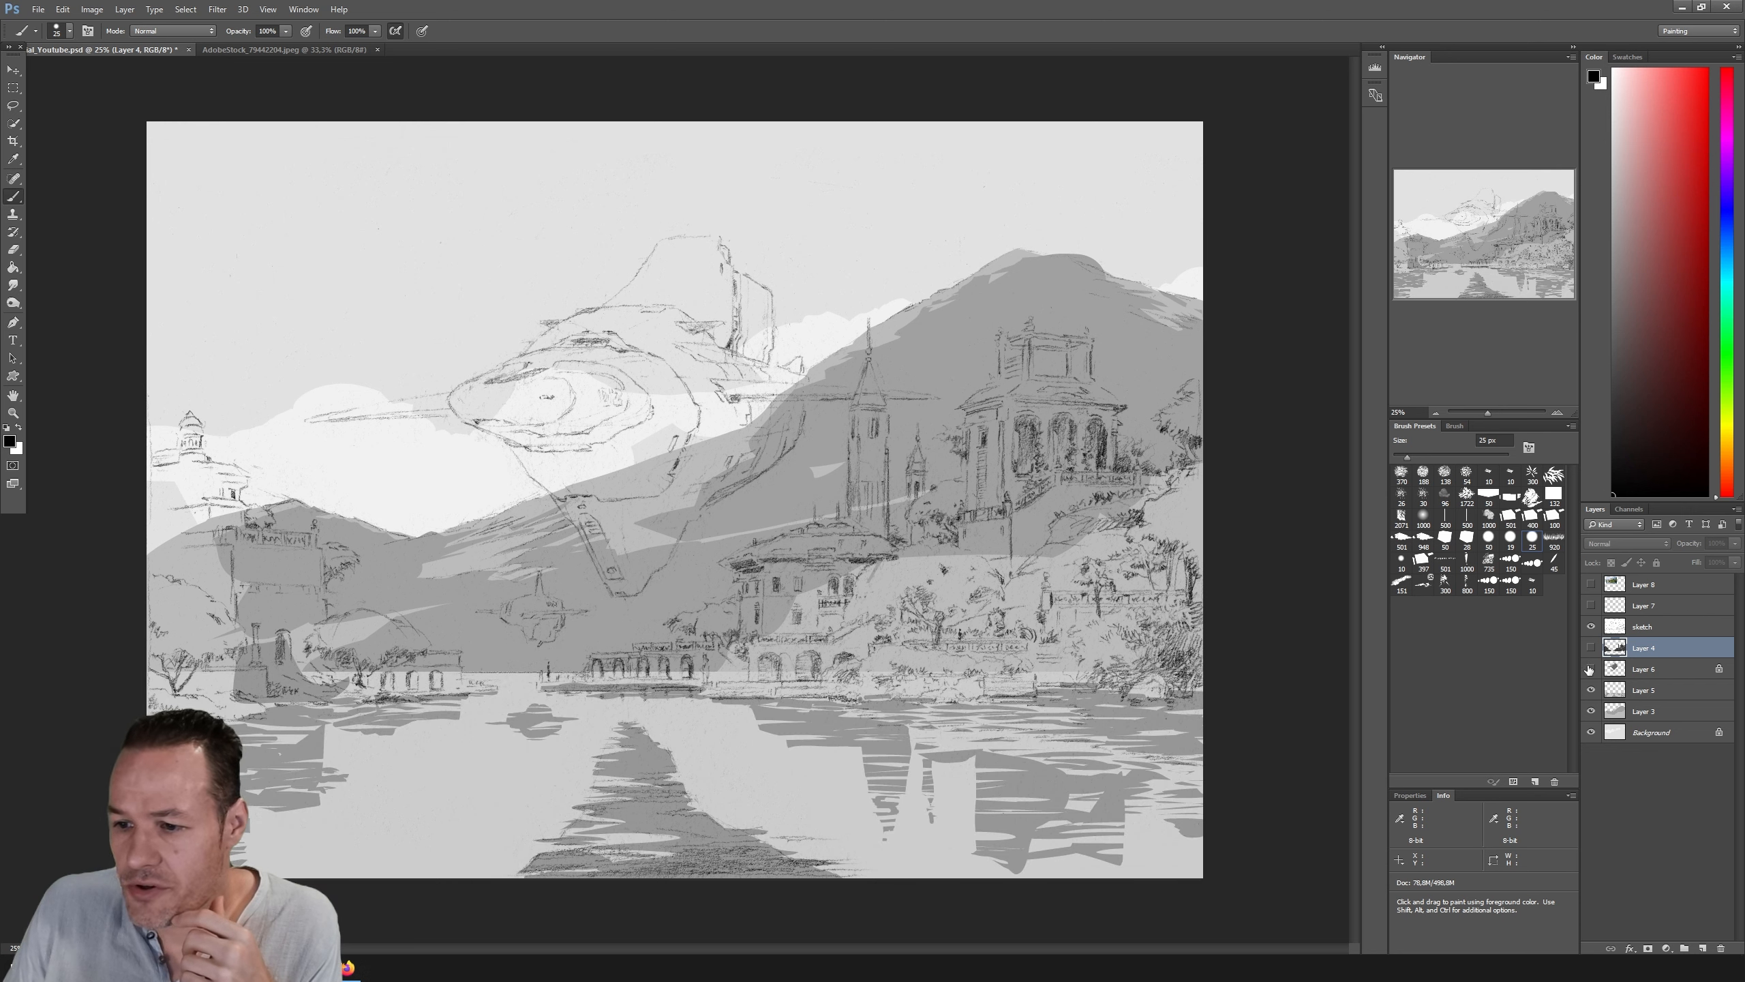
click(1591, 647)
click(1591, 668)
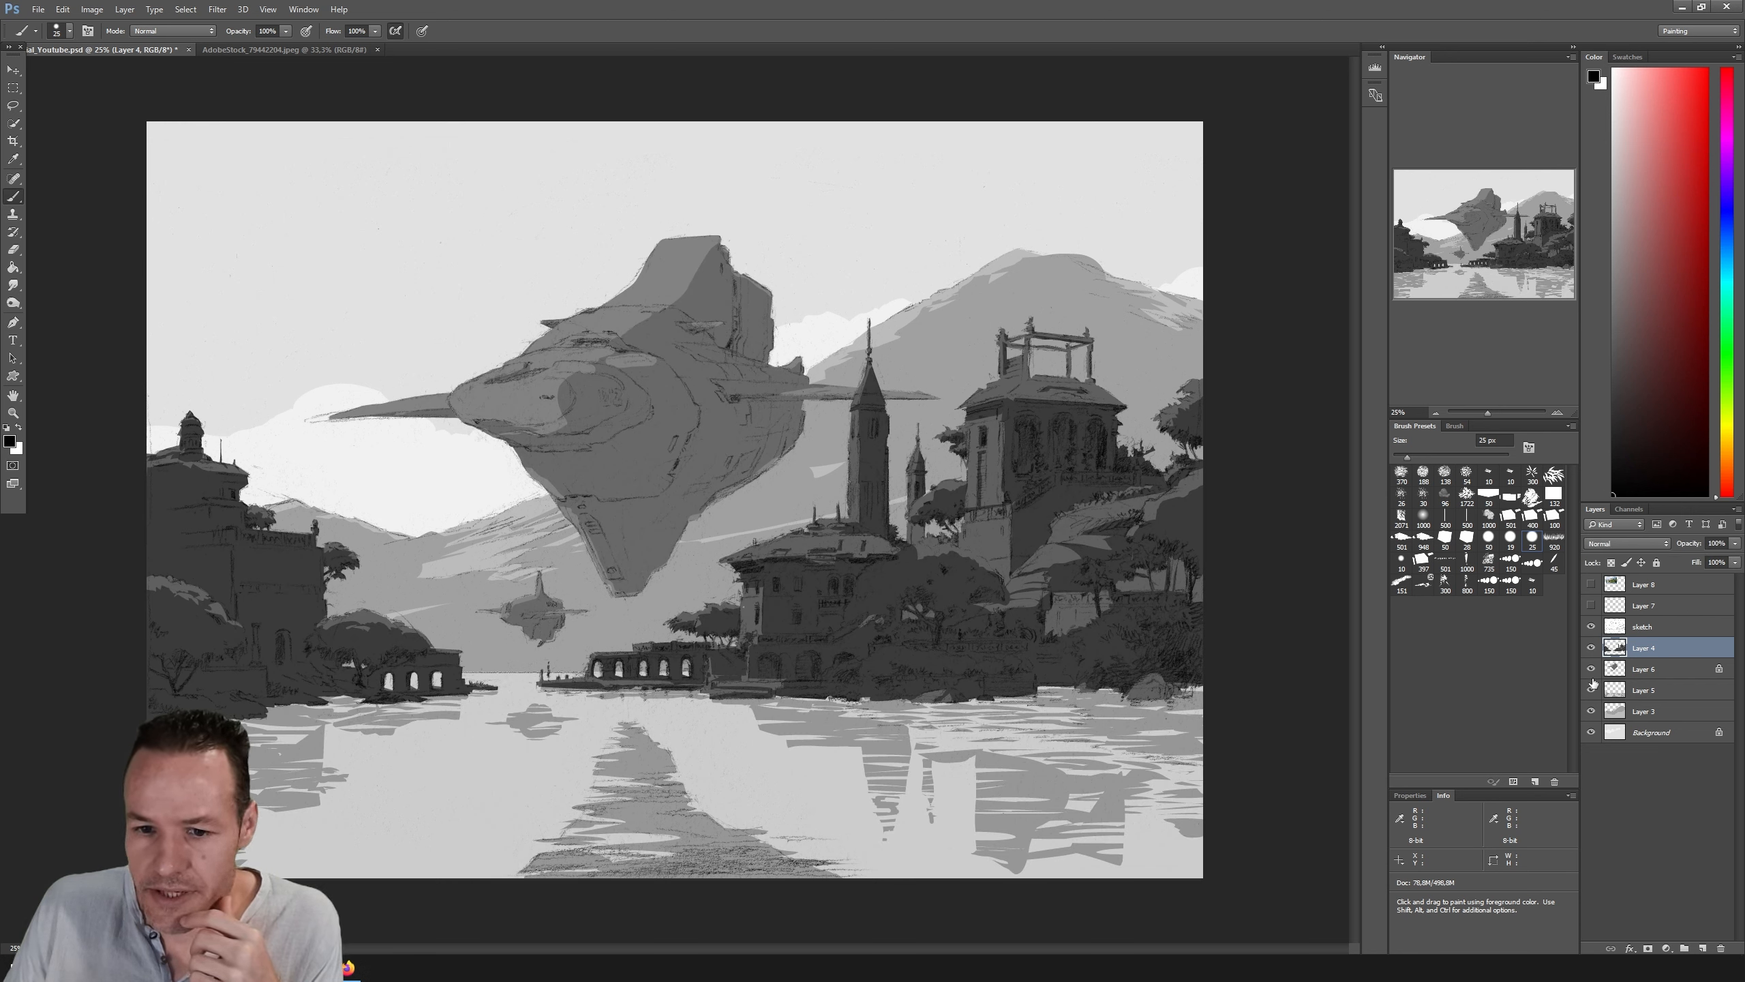
Step: Show Layer 7 with the red composition guide lines over the painting
click(1591, 605)
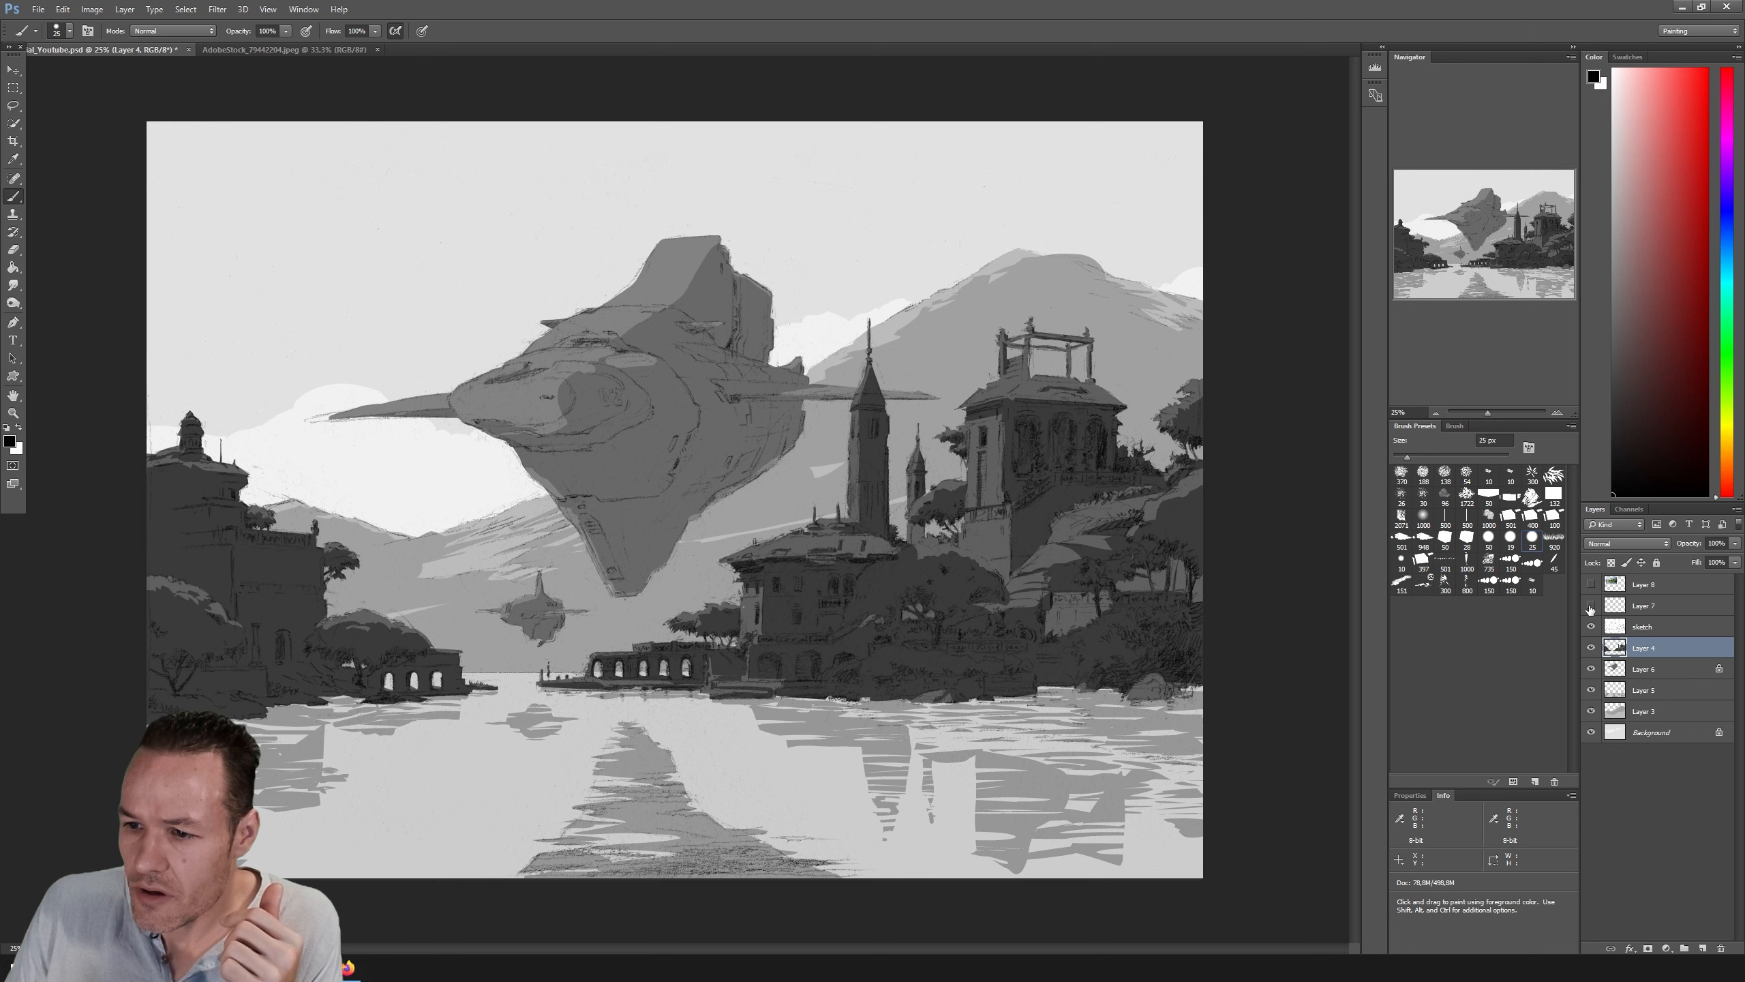
click(1591, 646)
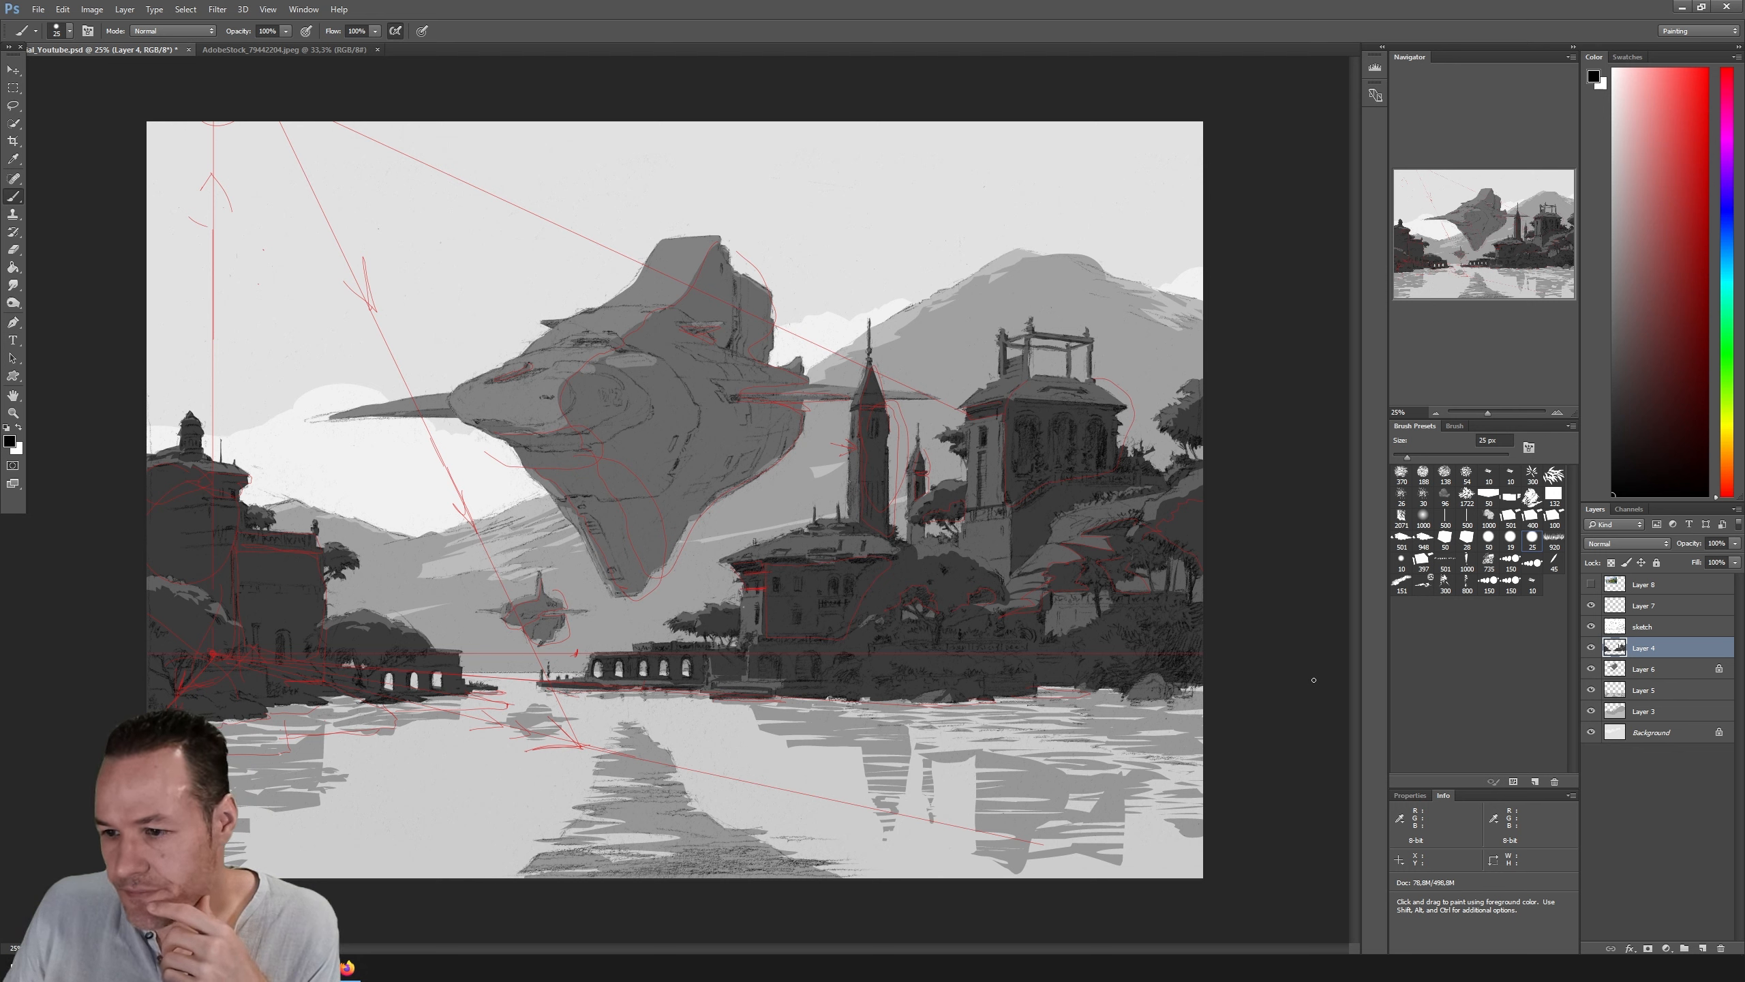
Step: On Layer 6, sample the large ship's grey and paint across its nose with a 120 px brush
click(1649, 670)
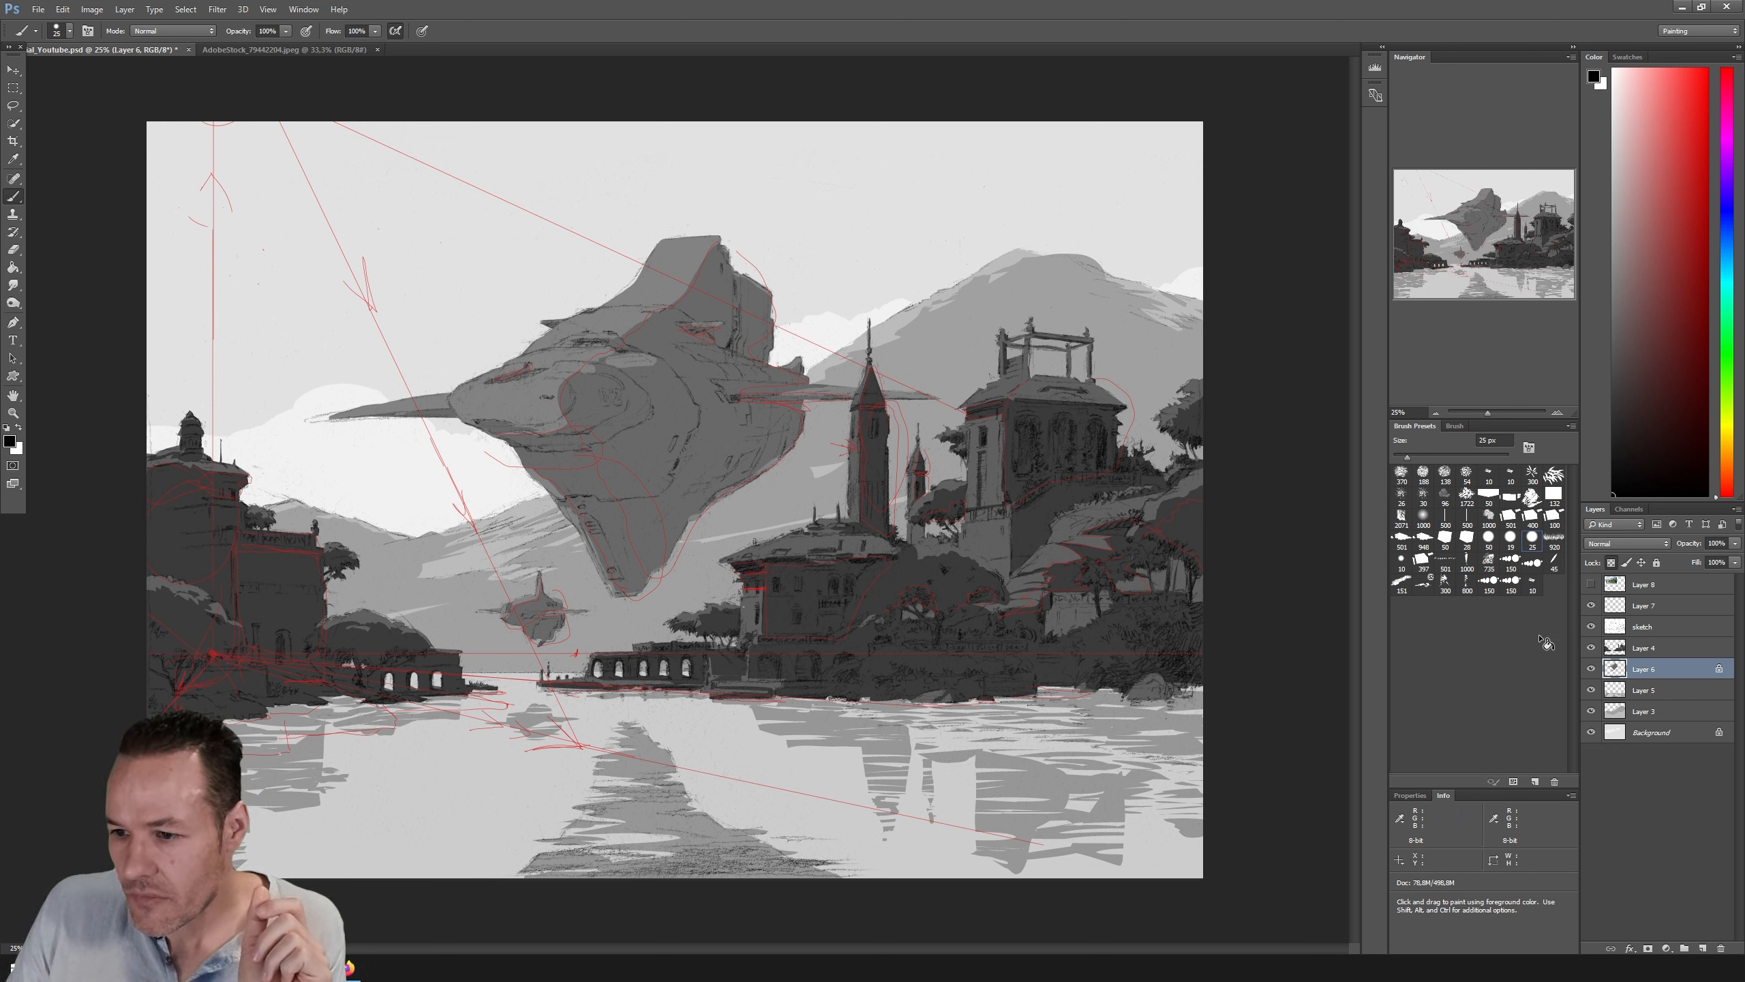
click(1632, 648)
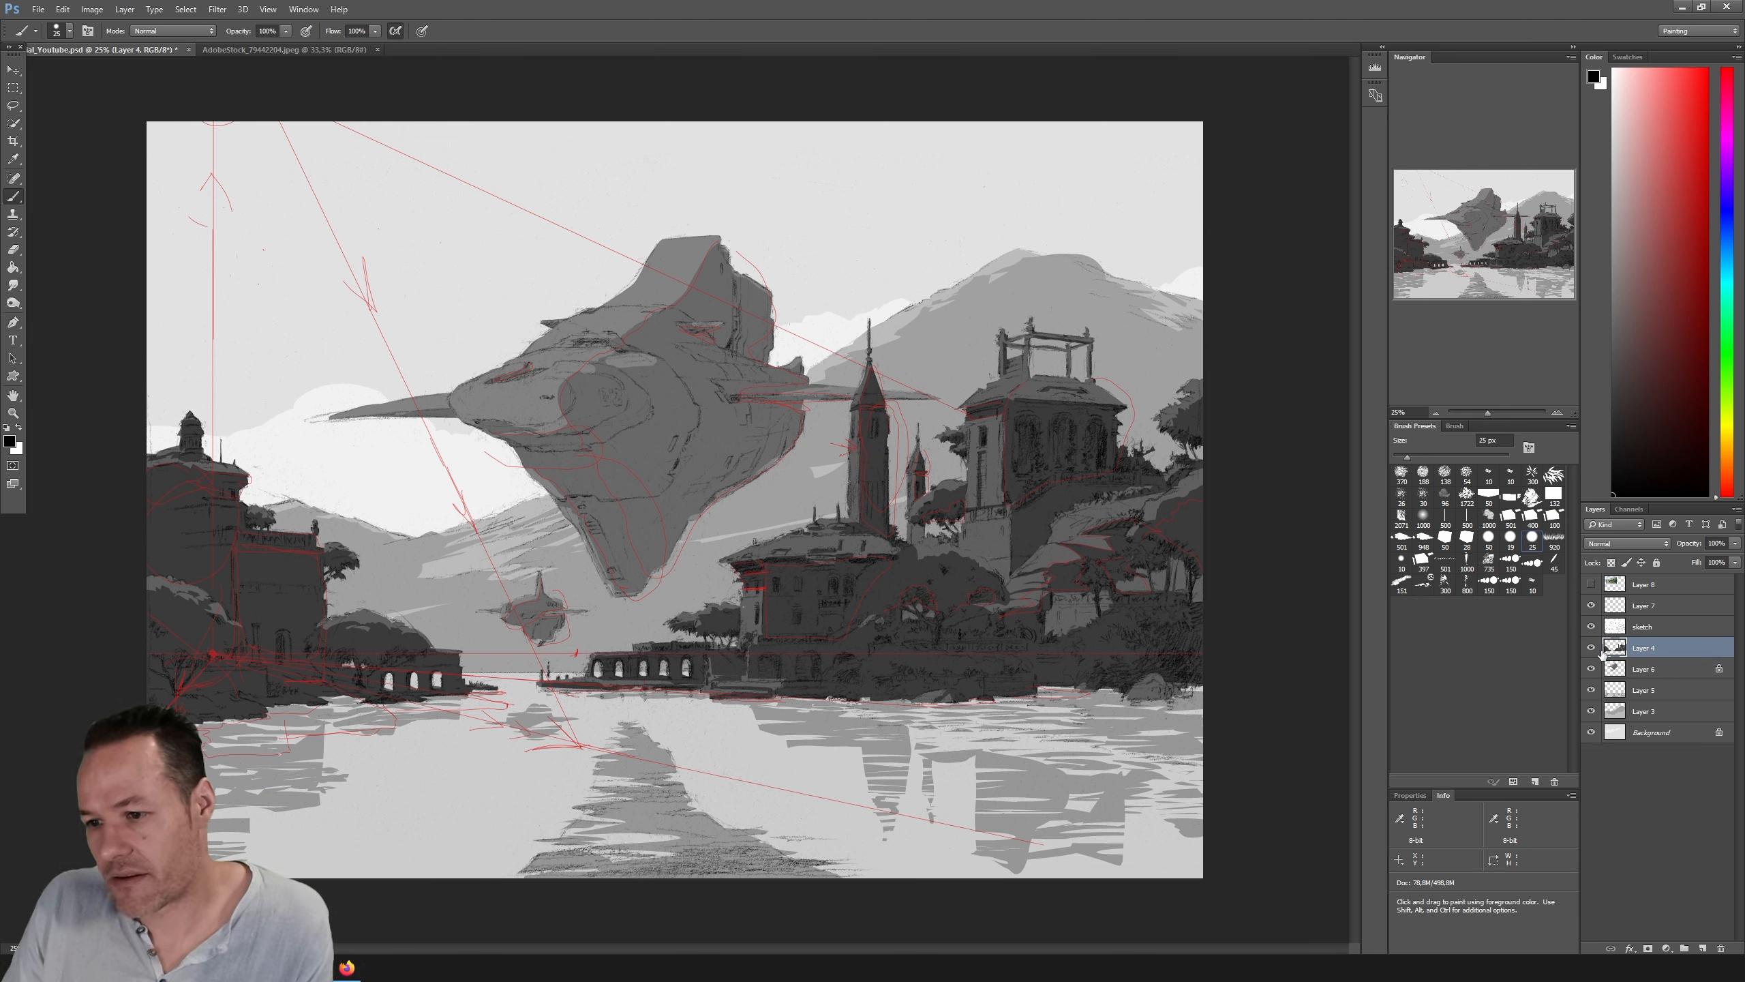
click(1643, 671)
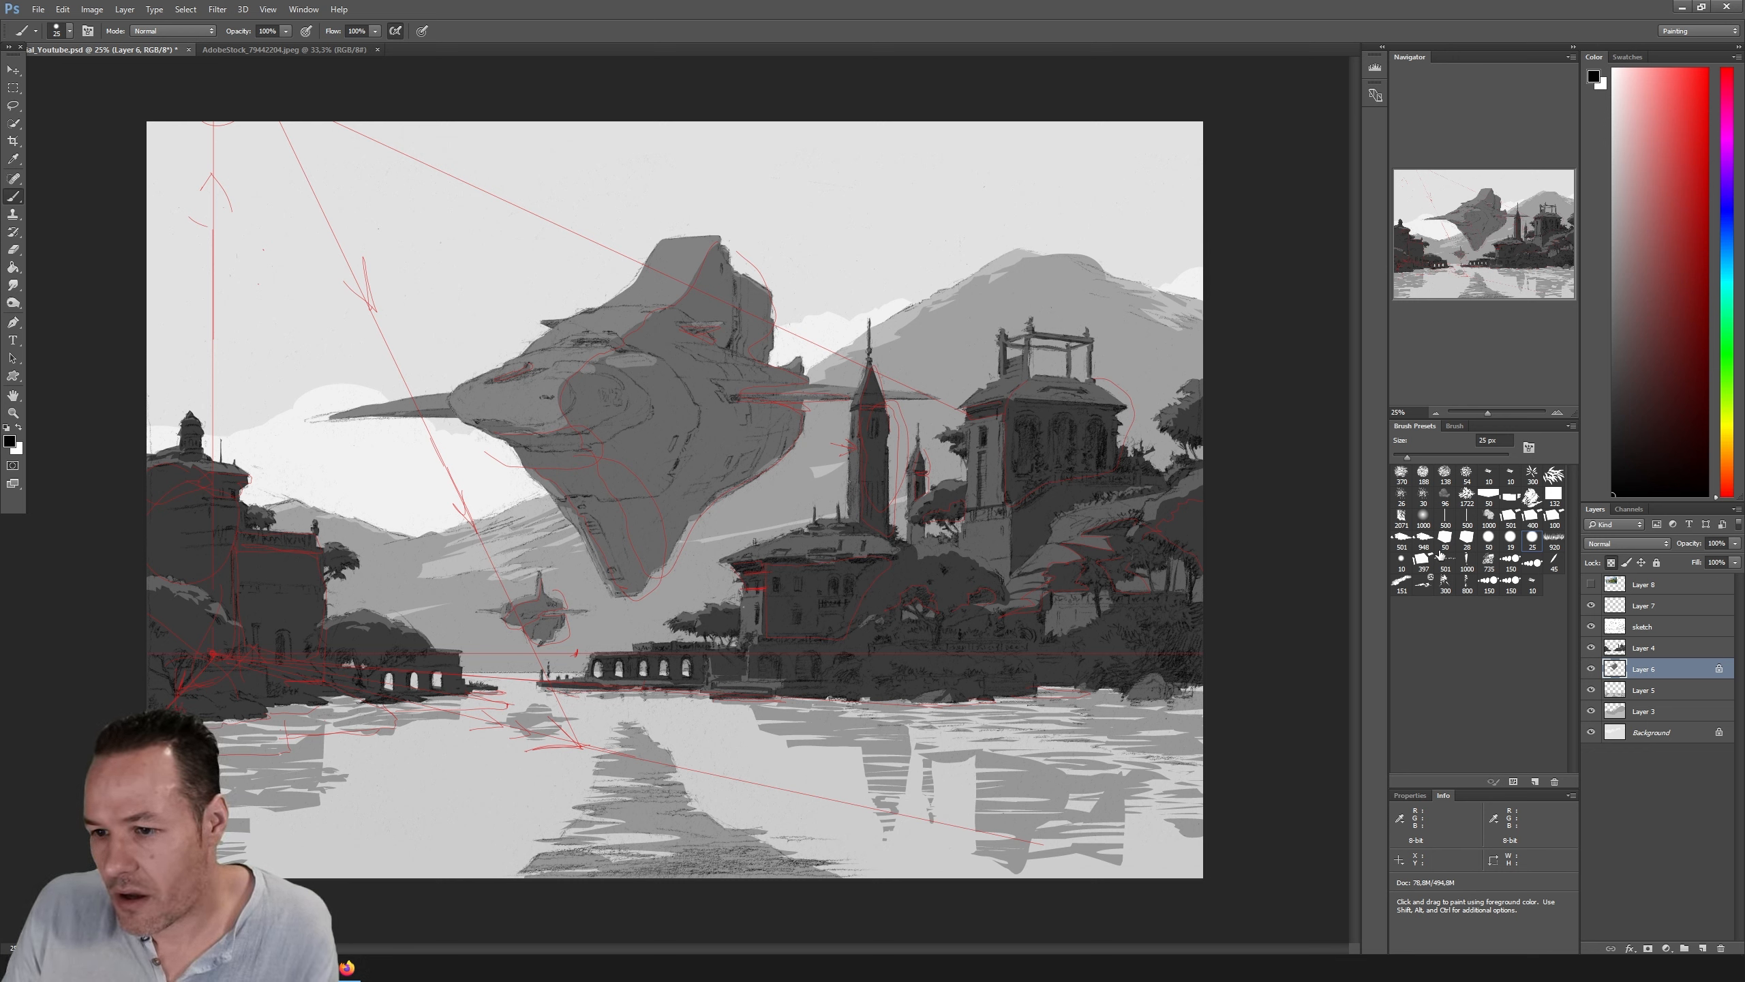
click(1510, 538)
drag(1405, 456, 1455, 457)
click(1468, 457)
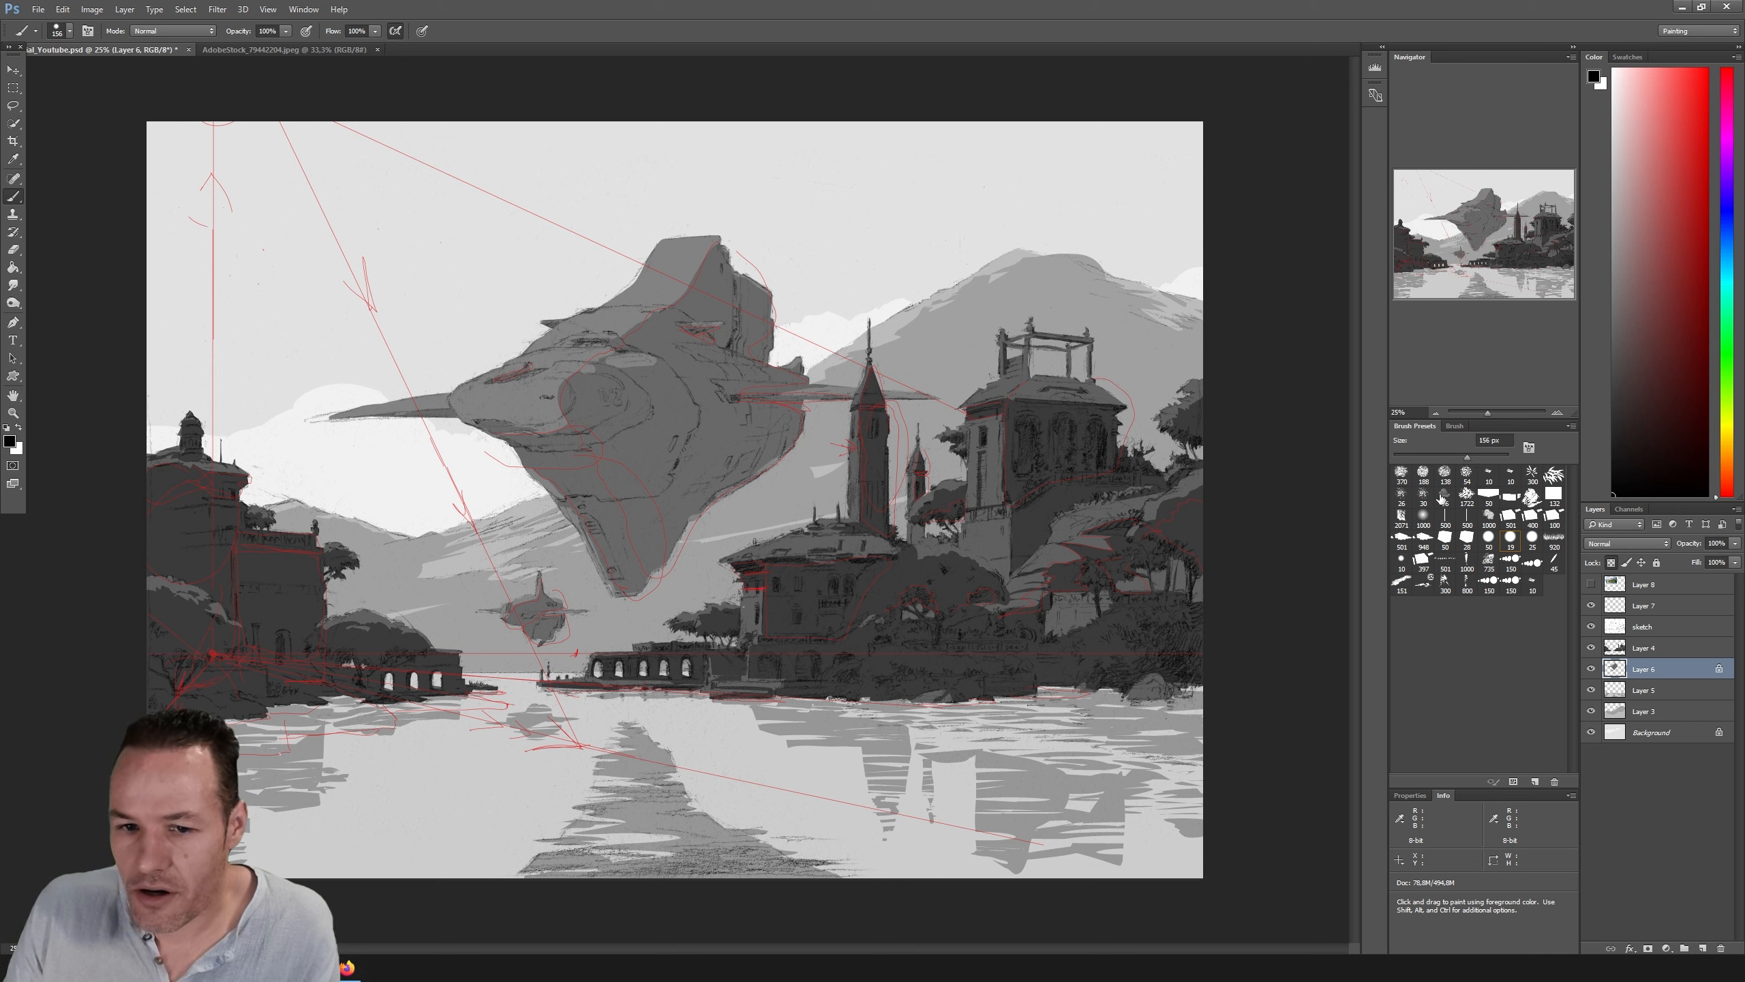
alt+click(662, 334)
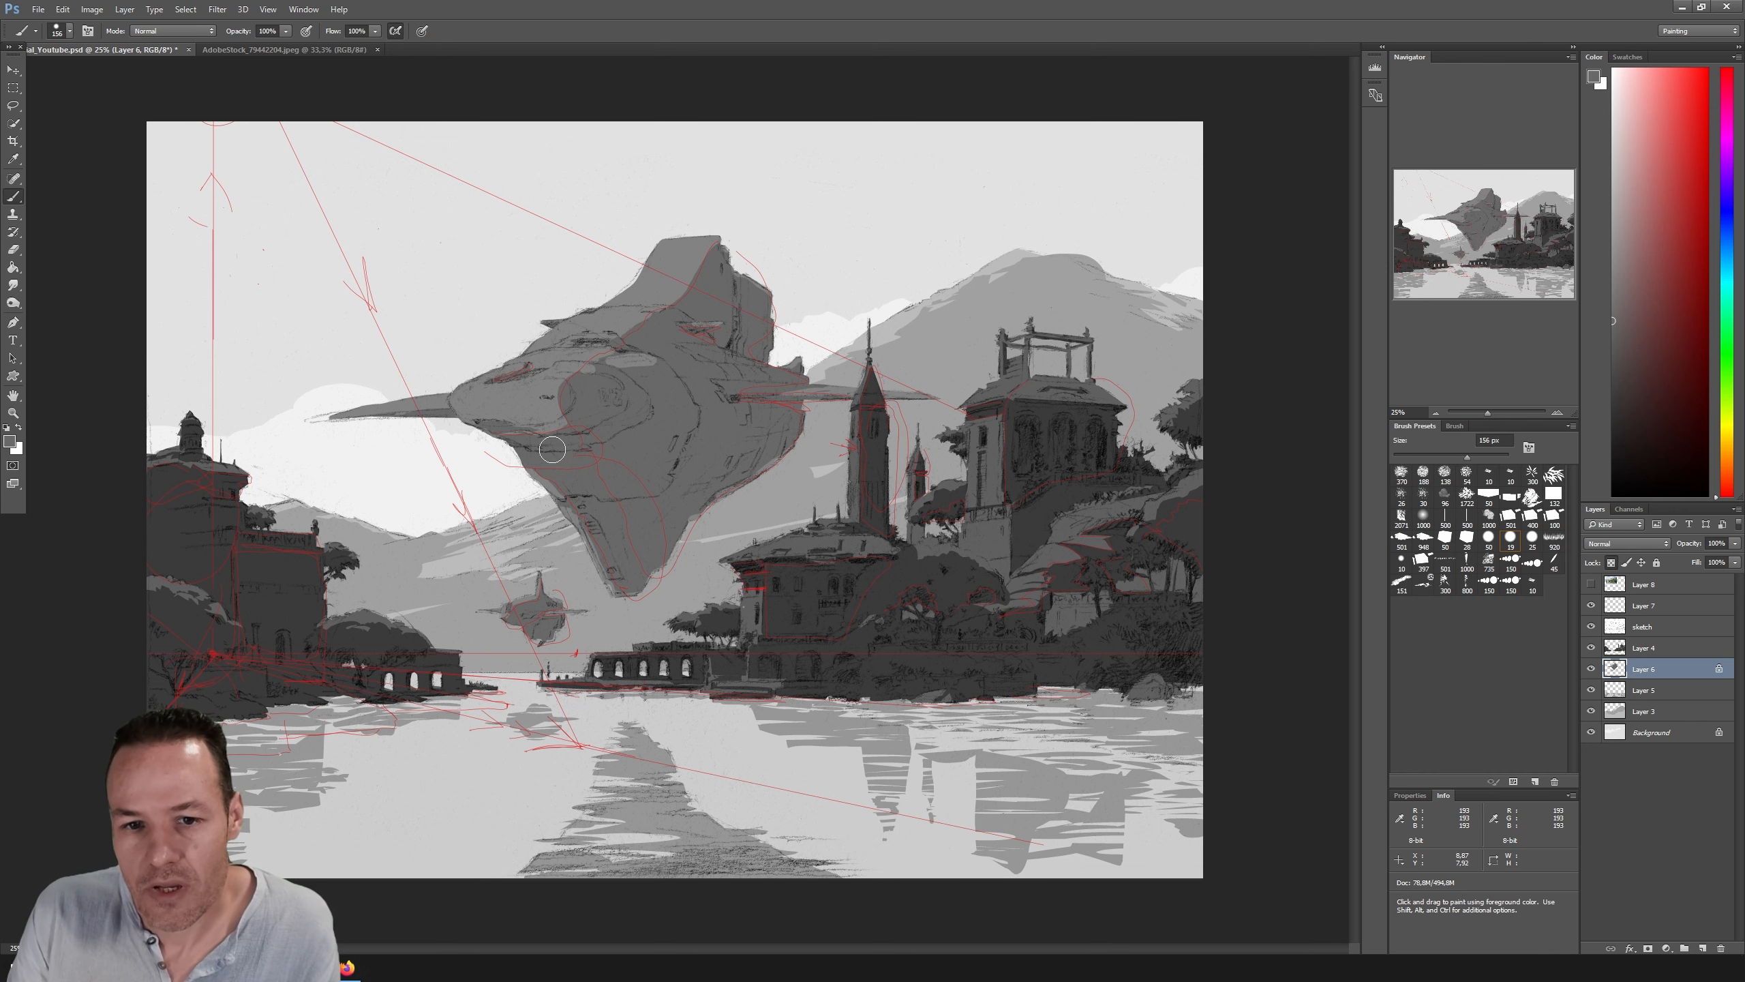
click(1456, 456)
click(1590, 669)
click(1590, 669)
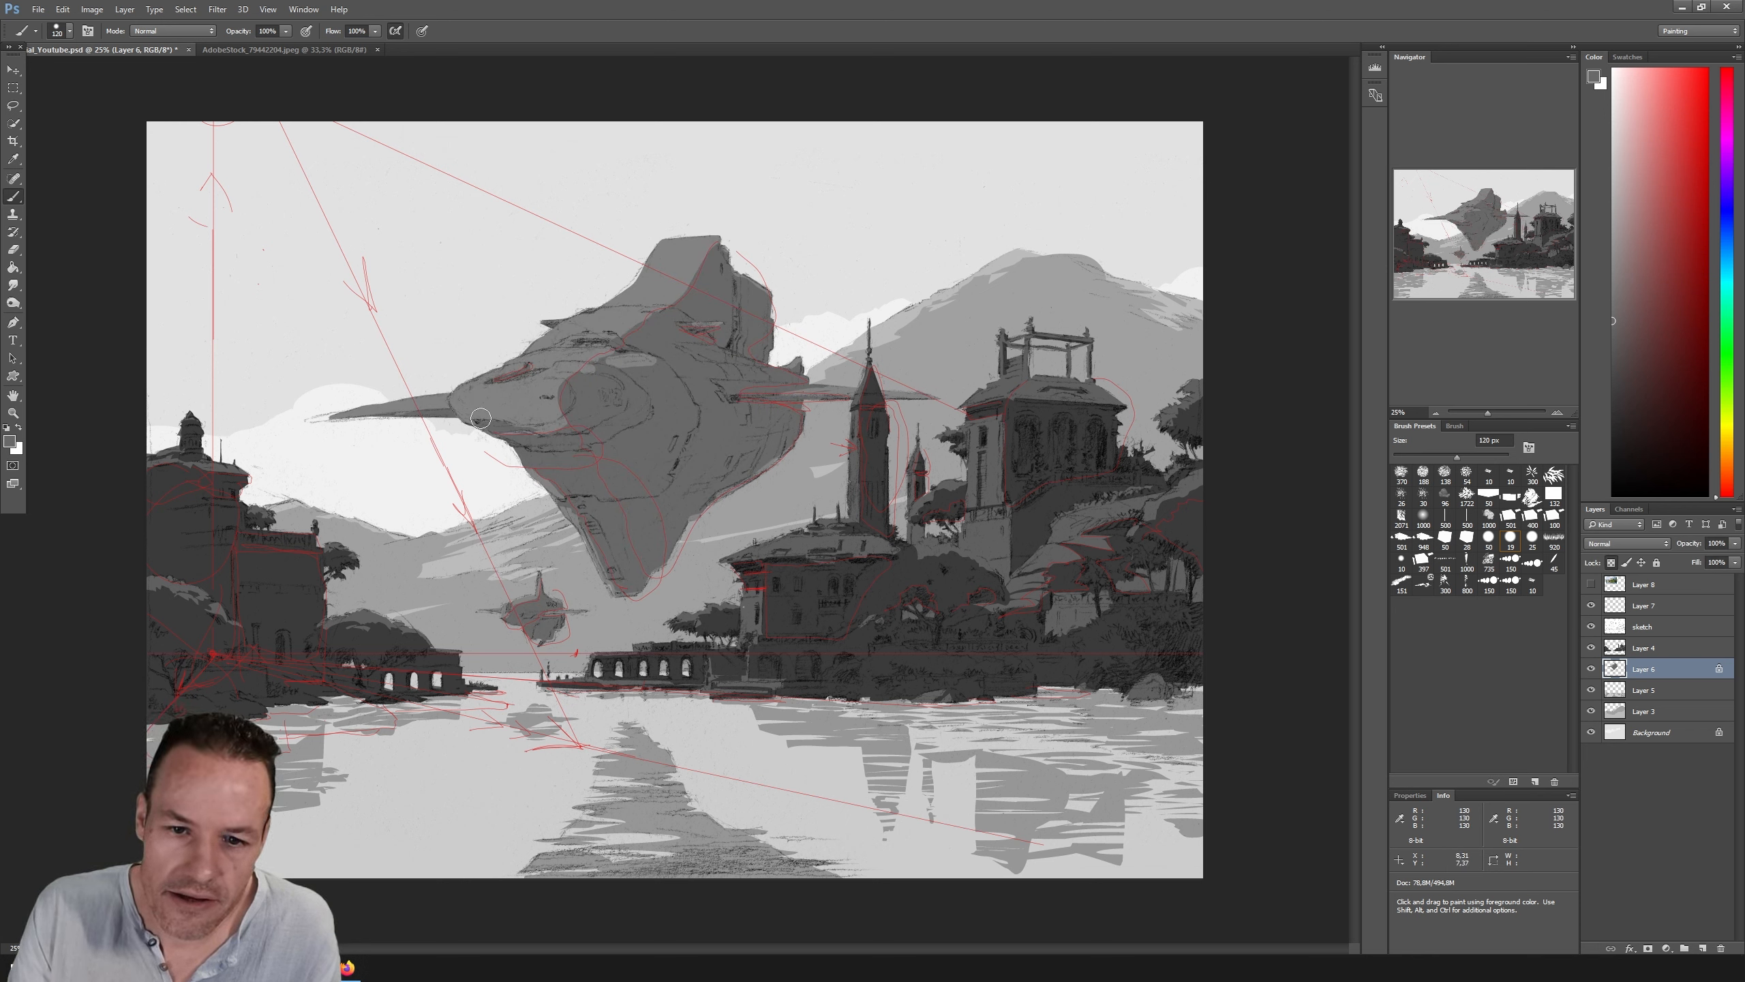
mouse_move(484, 419)
mouse_down()
mouse_move(560, 422)
mouse_move(533, 420)
mouse_up()
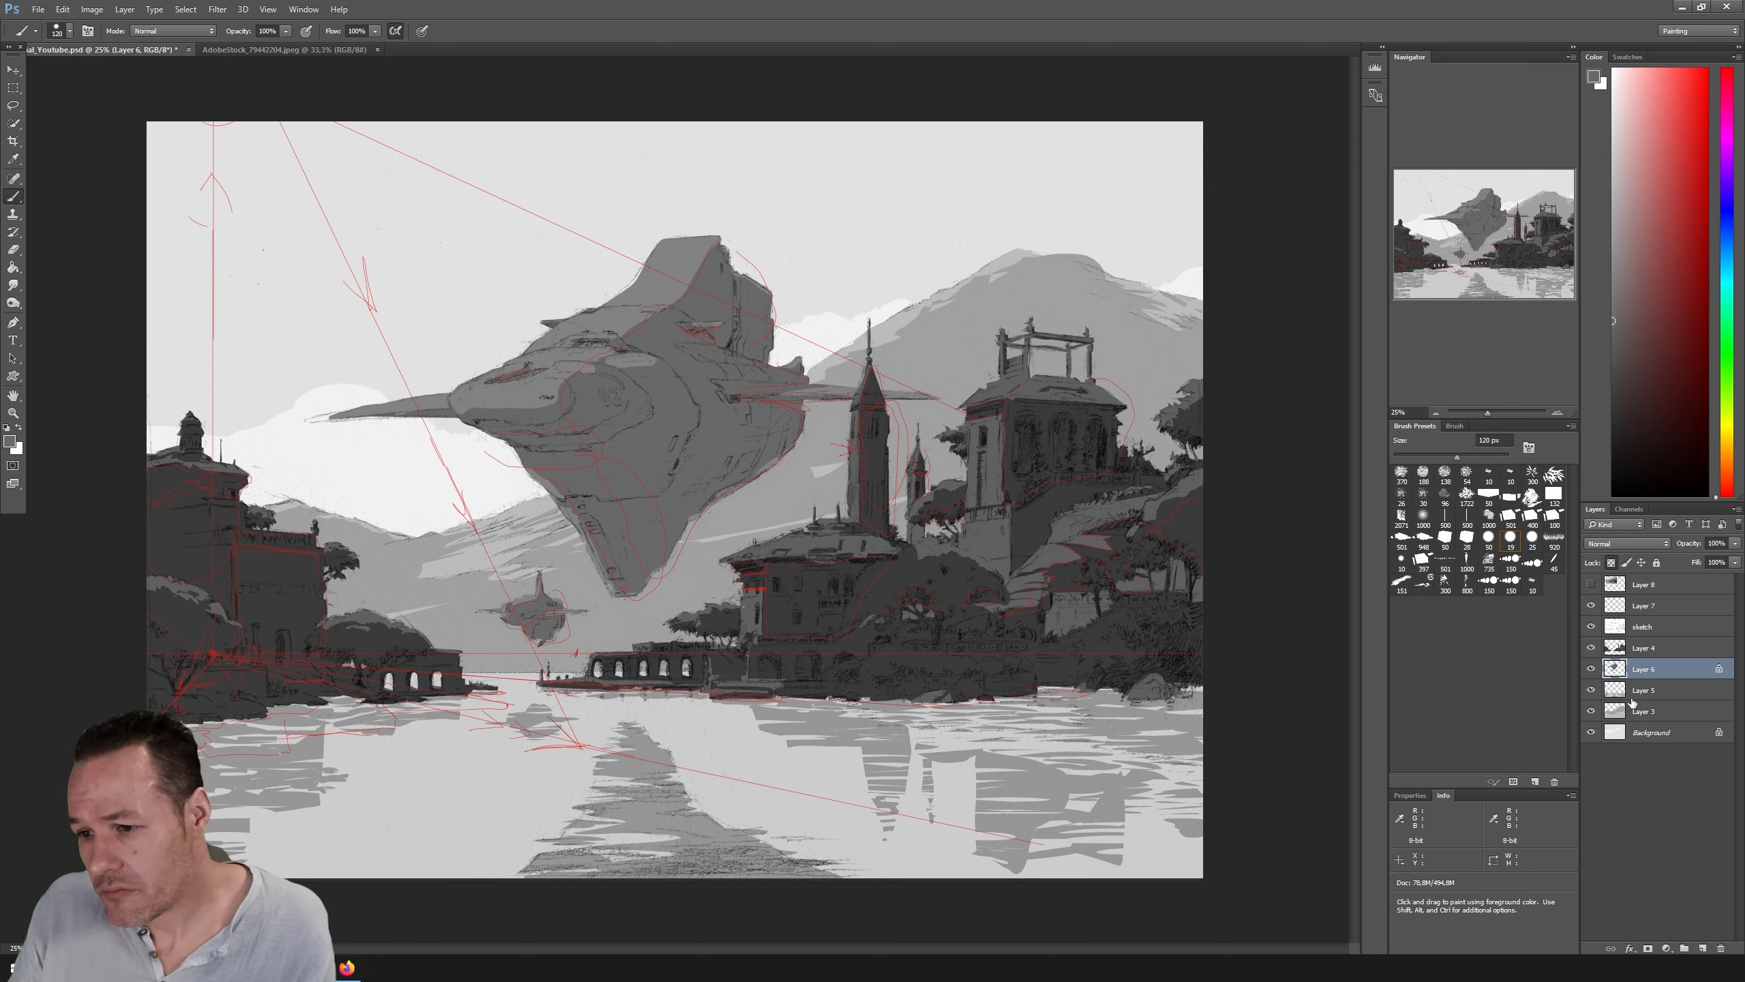
Step: On Layer 4, sample the pointed tower's dark grey as the paint colour and set the brush size to 42 px
click(1639, 647)
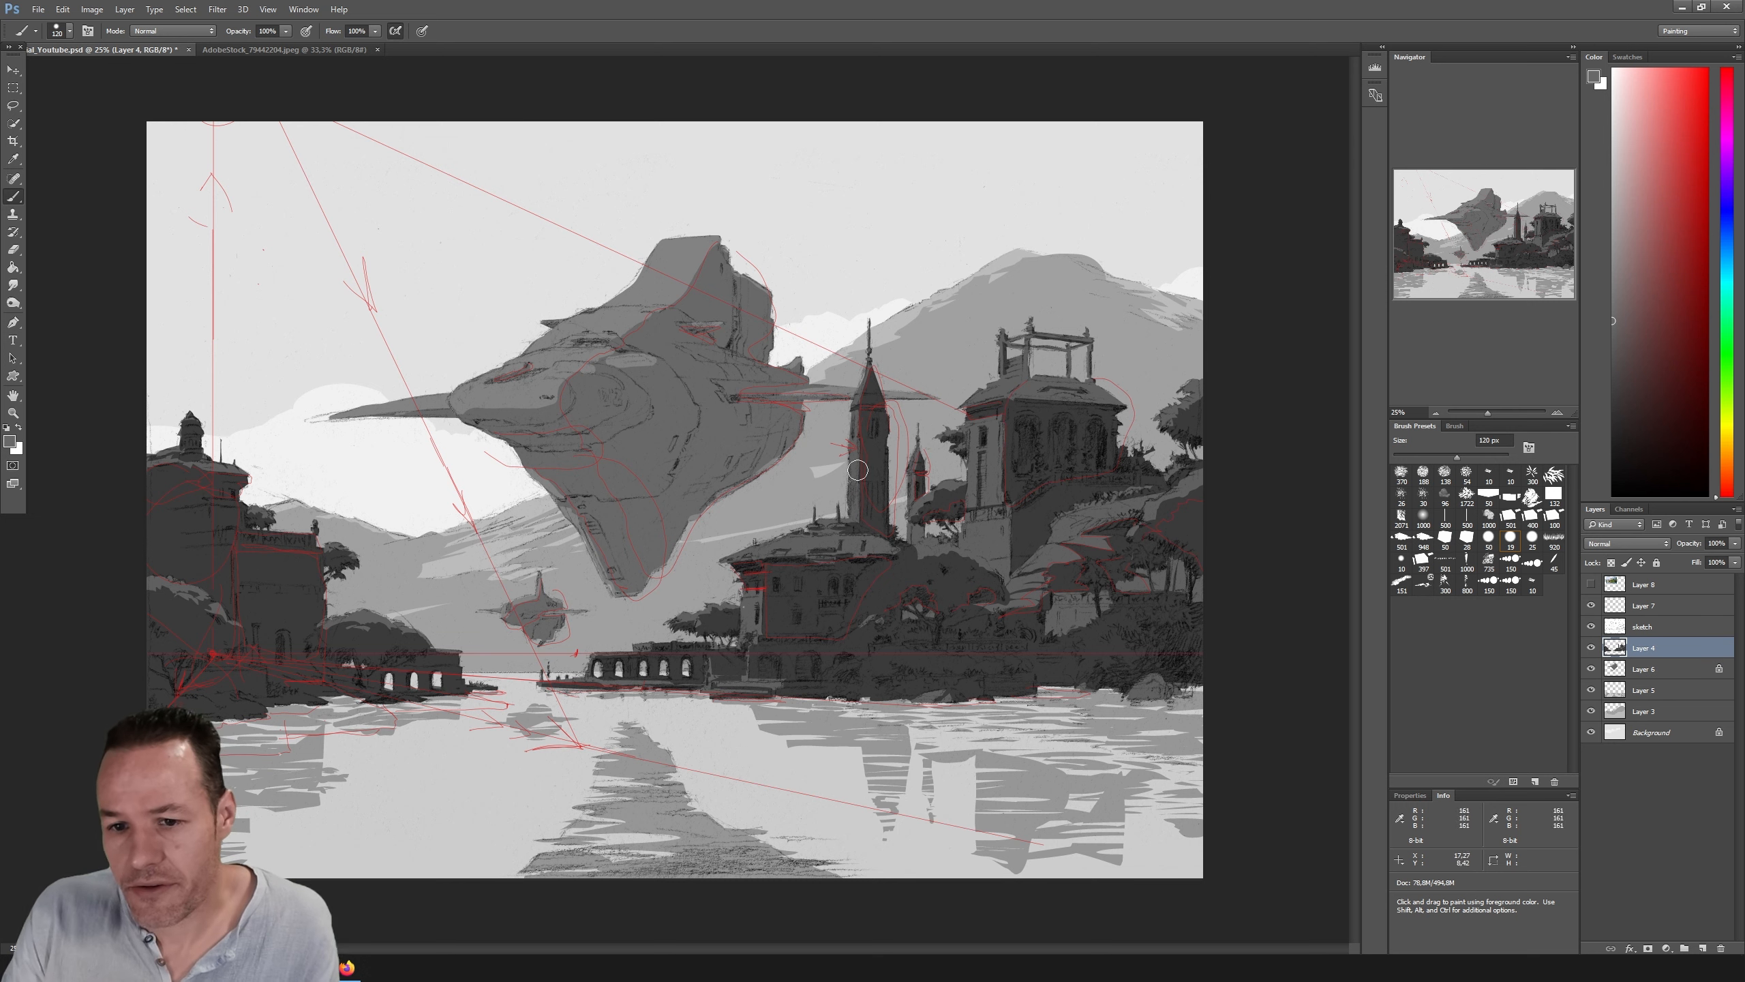
key(i)
click(887, 475)
key(b)
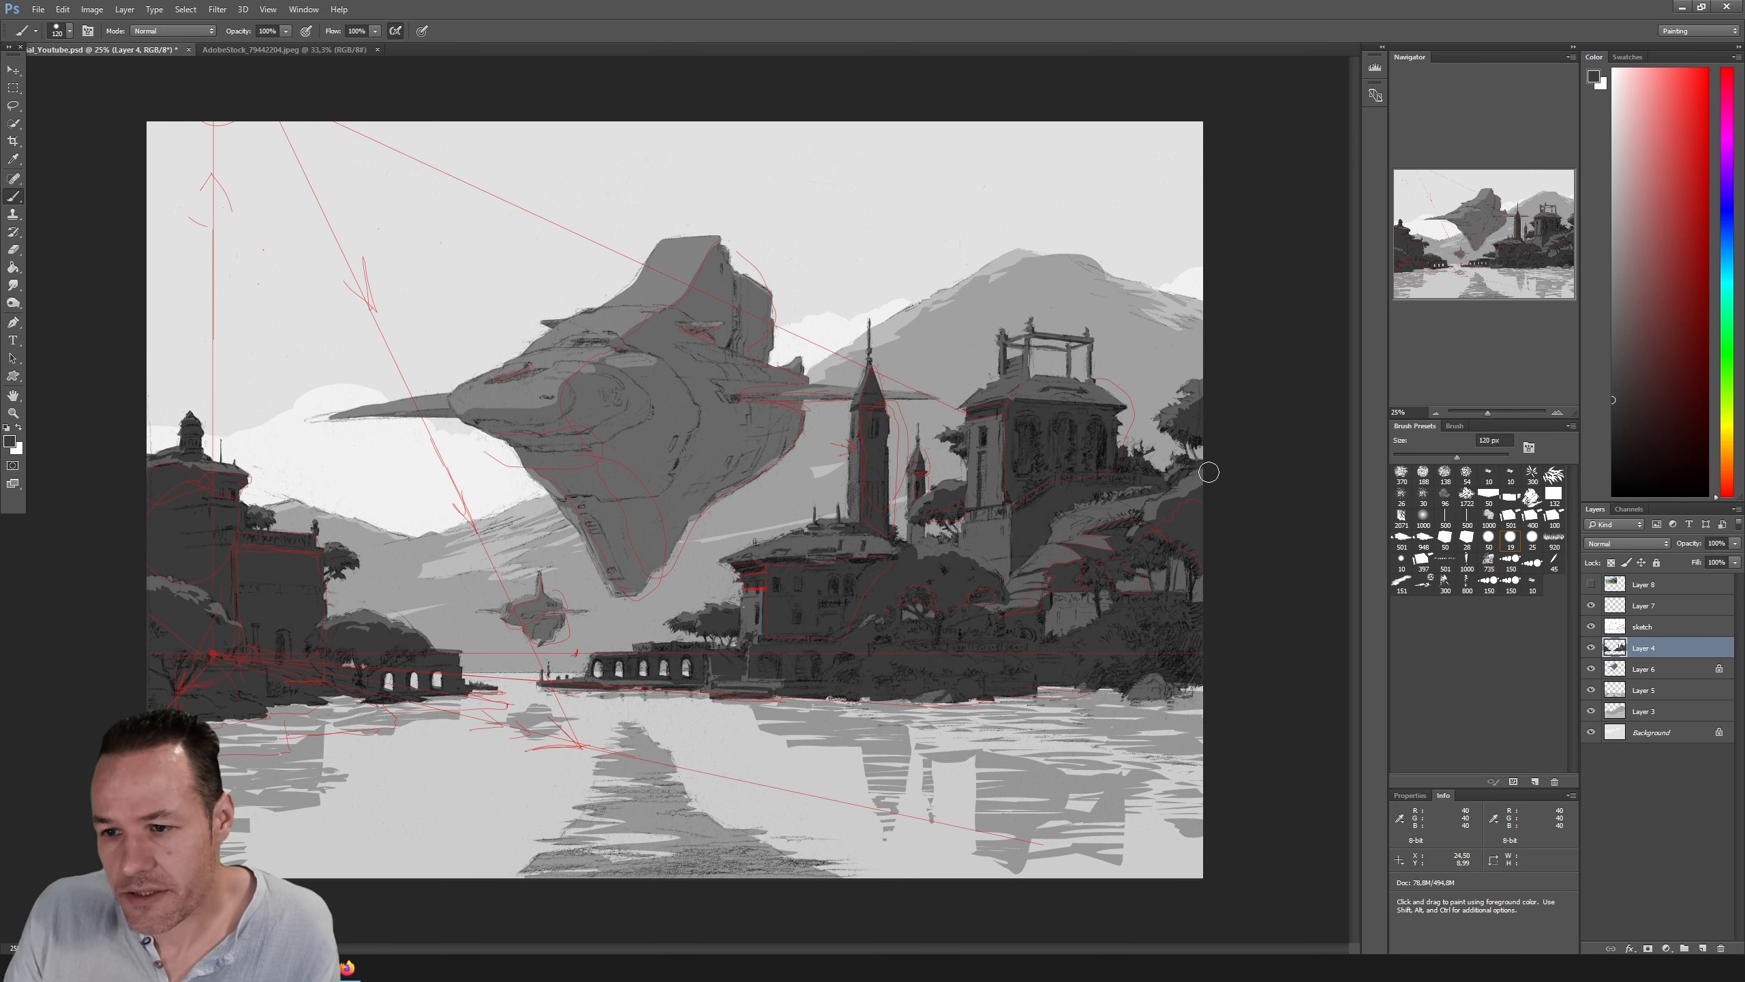
click(1433, 459)
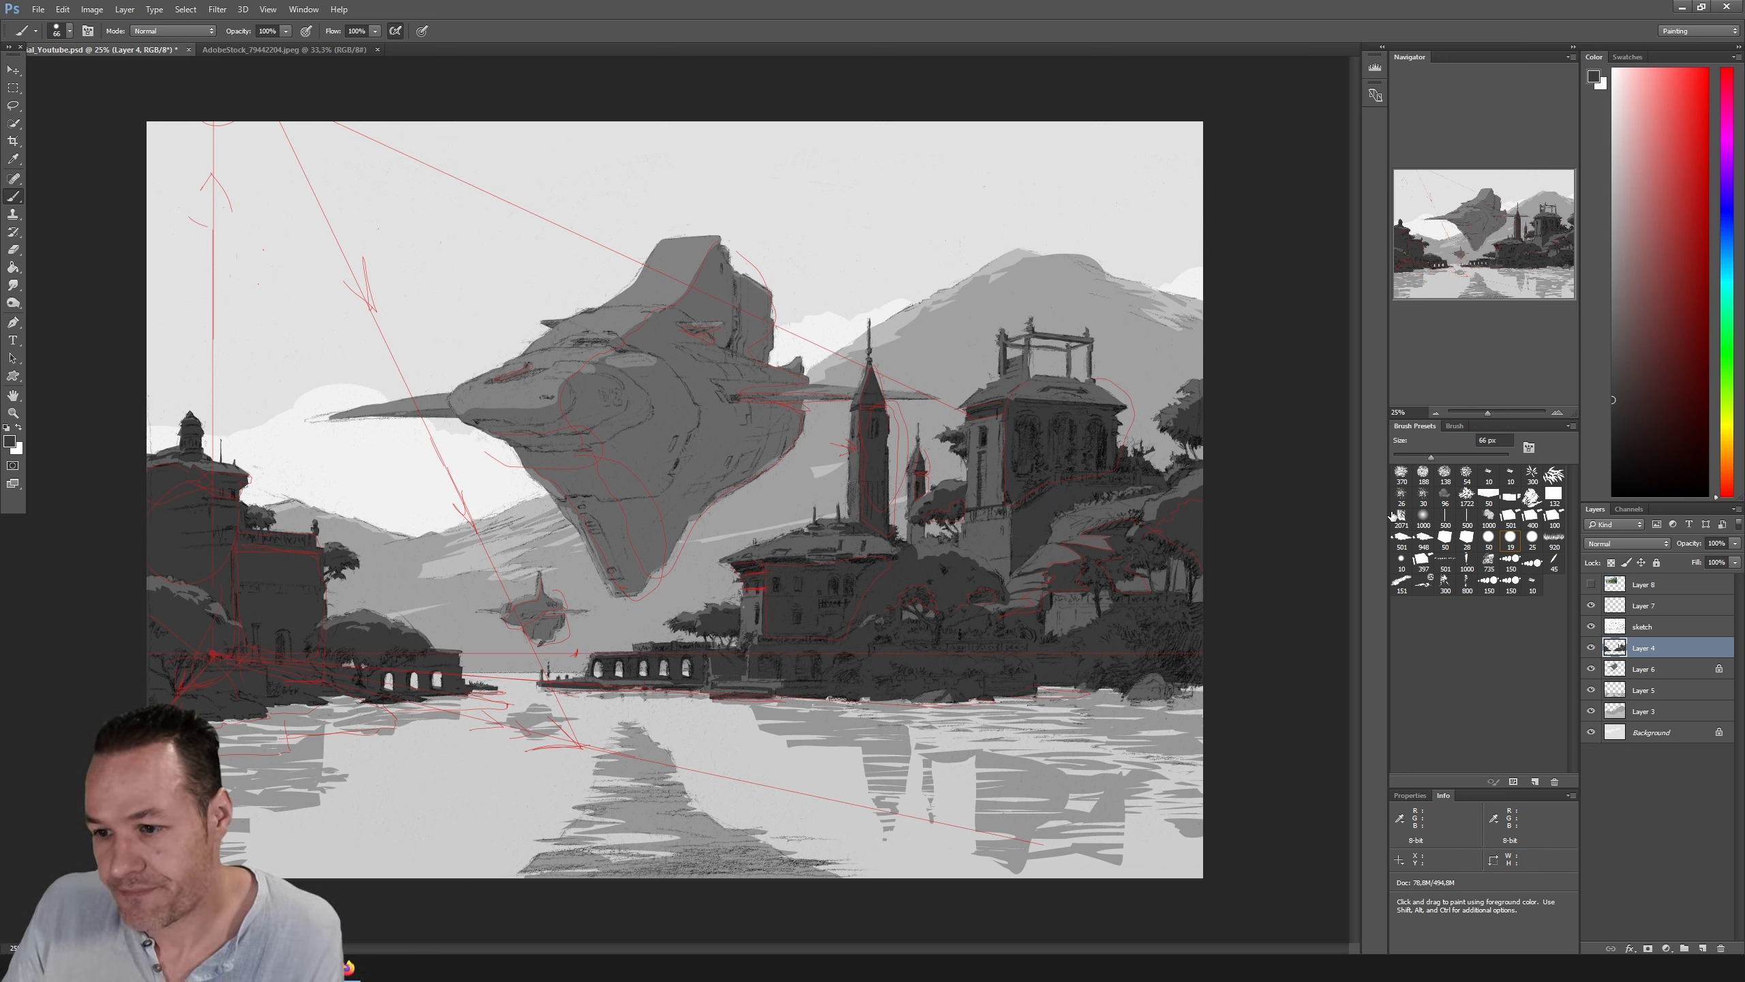
click(1591, 647)
click(1591, 648)
key(i)
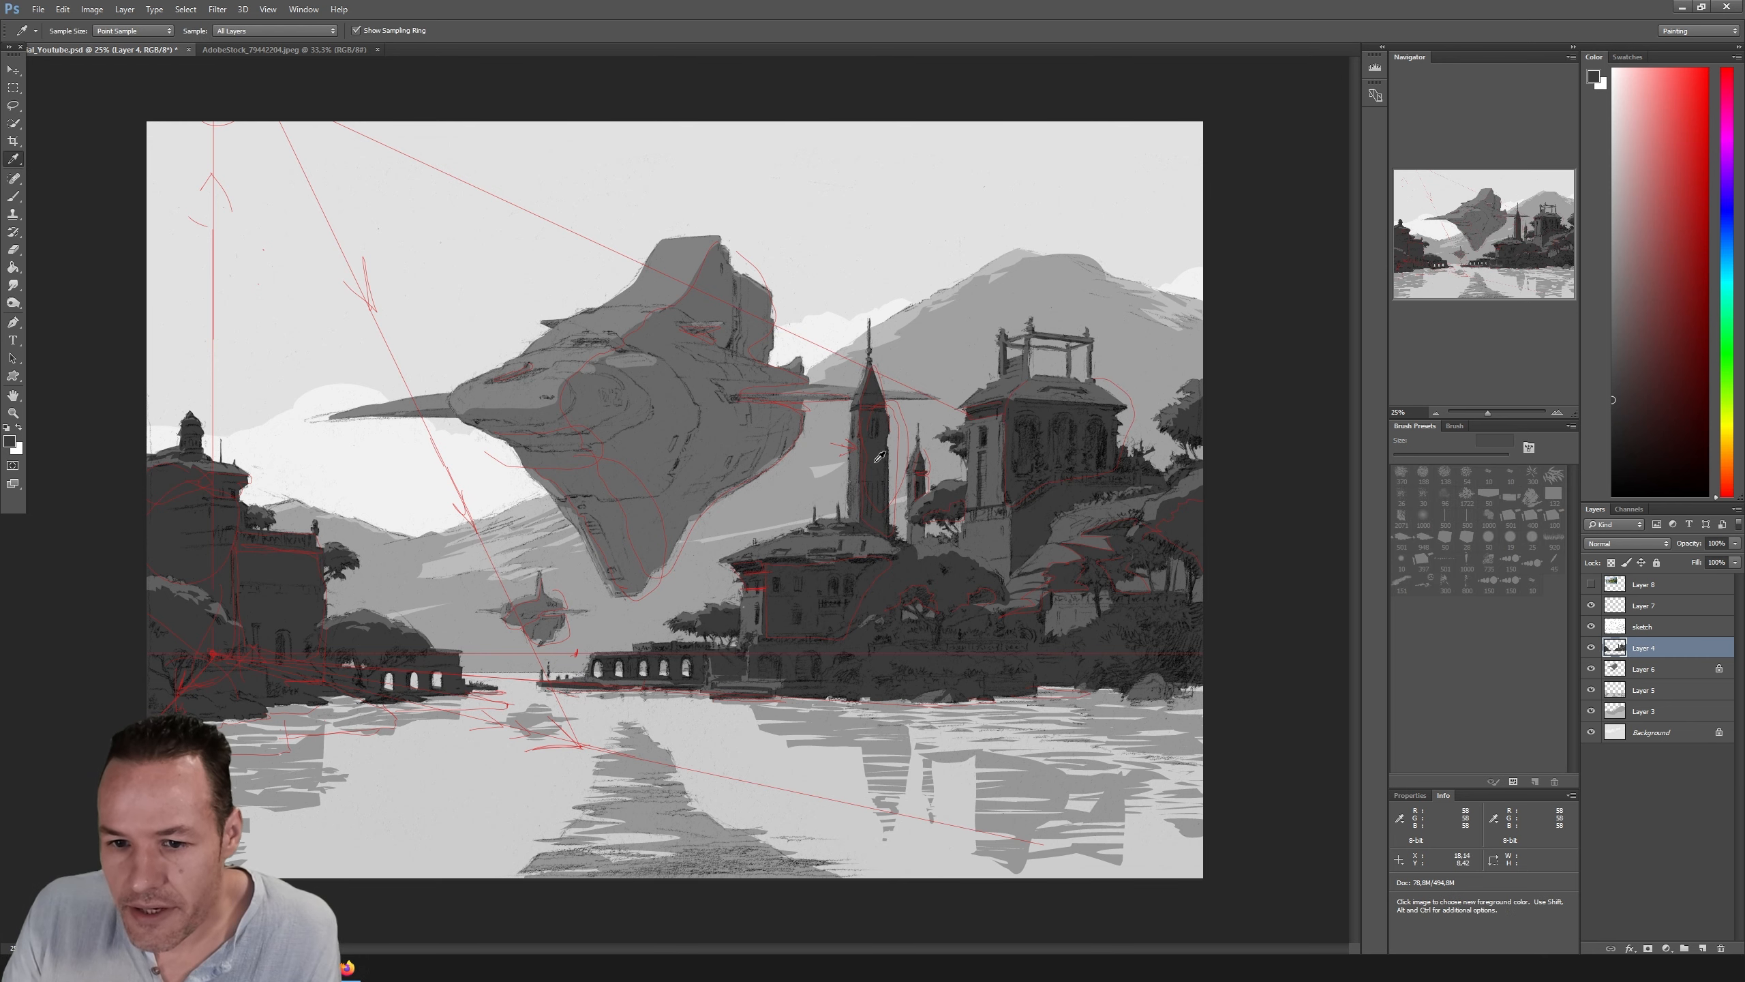
key(b)
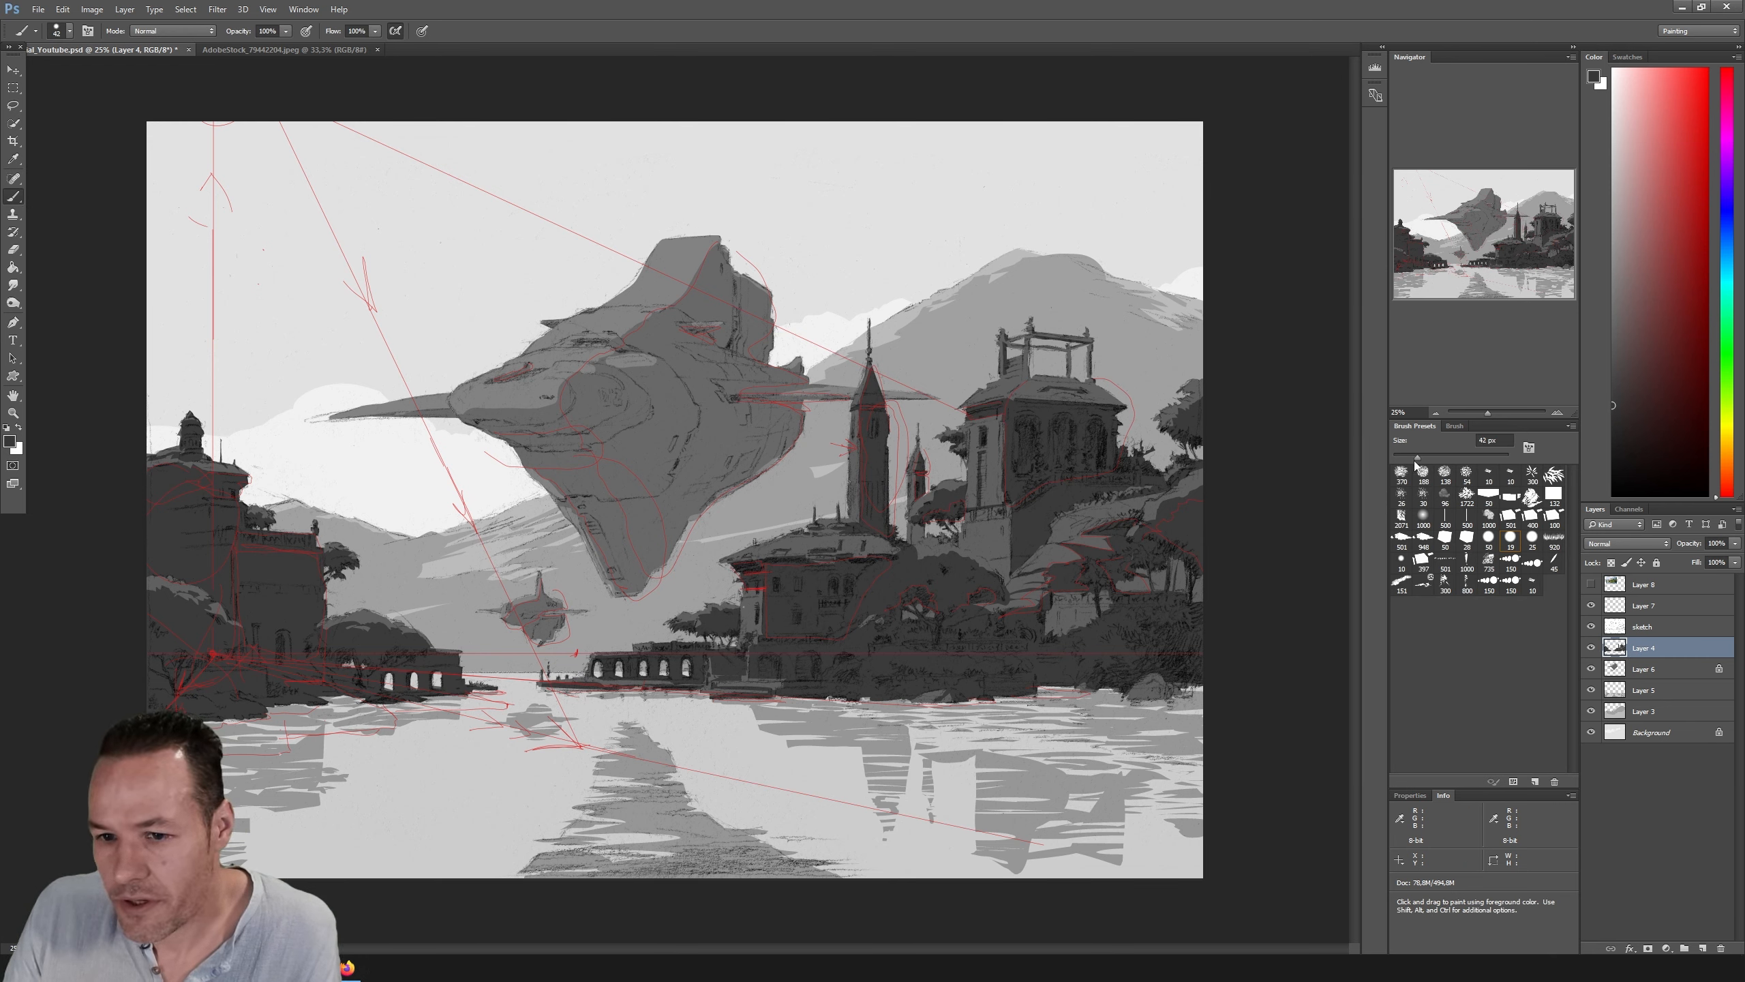
Step: Lasso a narrow vertical strip about 0.45 cm wide and 2.7 cm tall on the left wall of the hilltop building
key(l)
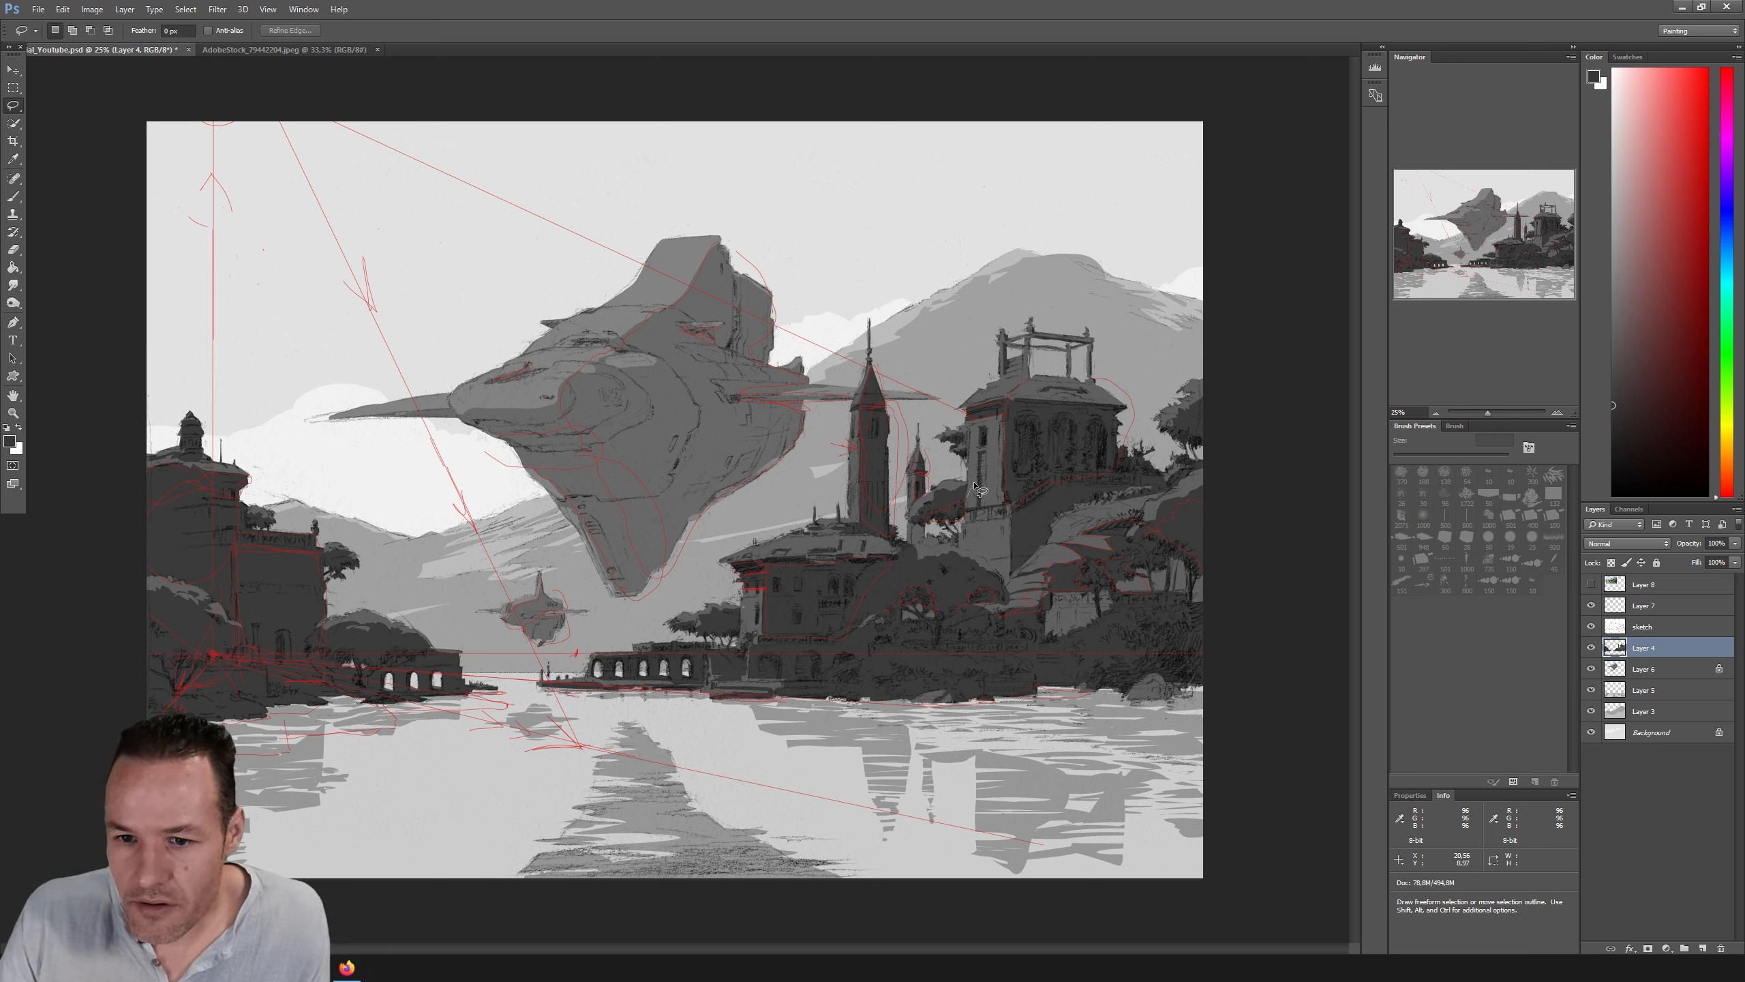
drag(975, 487, 969, 462)
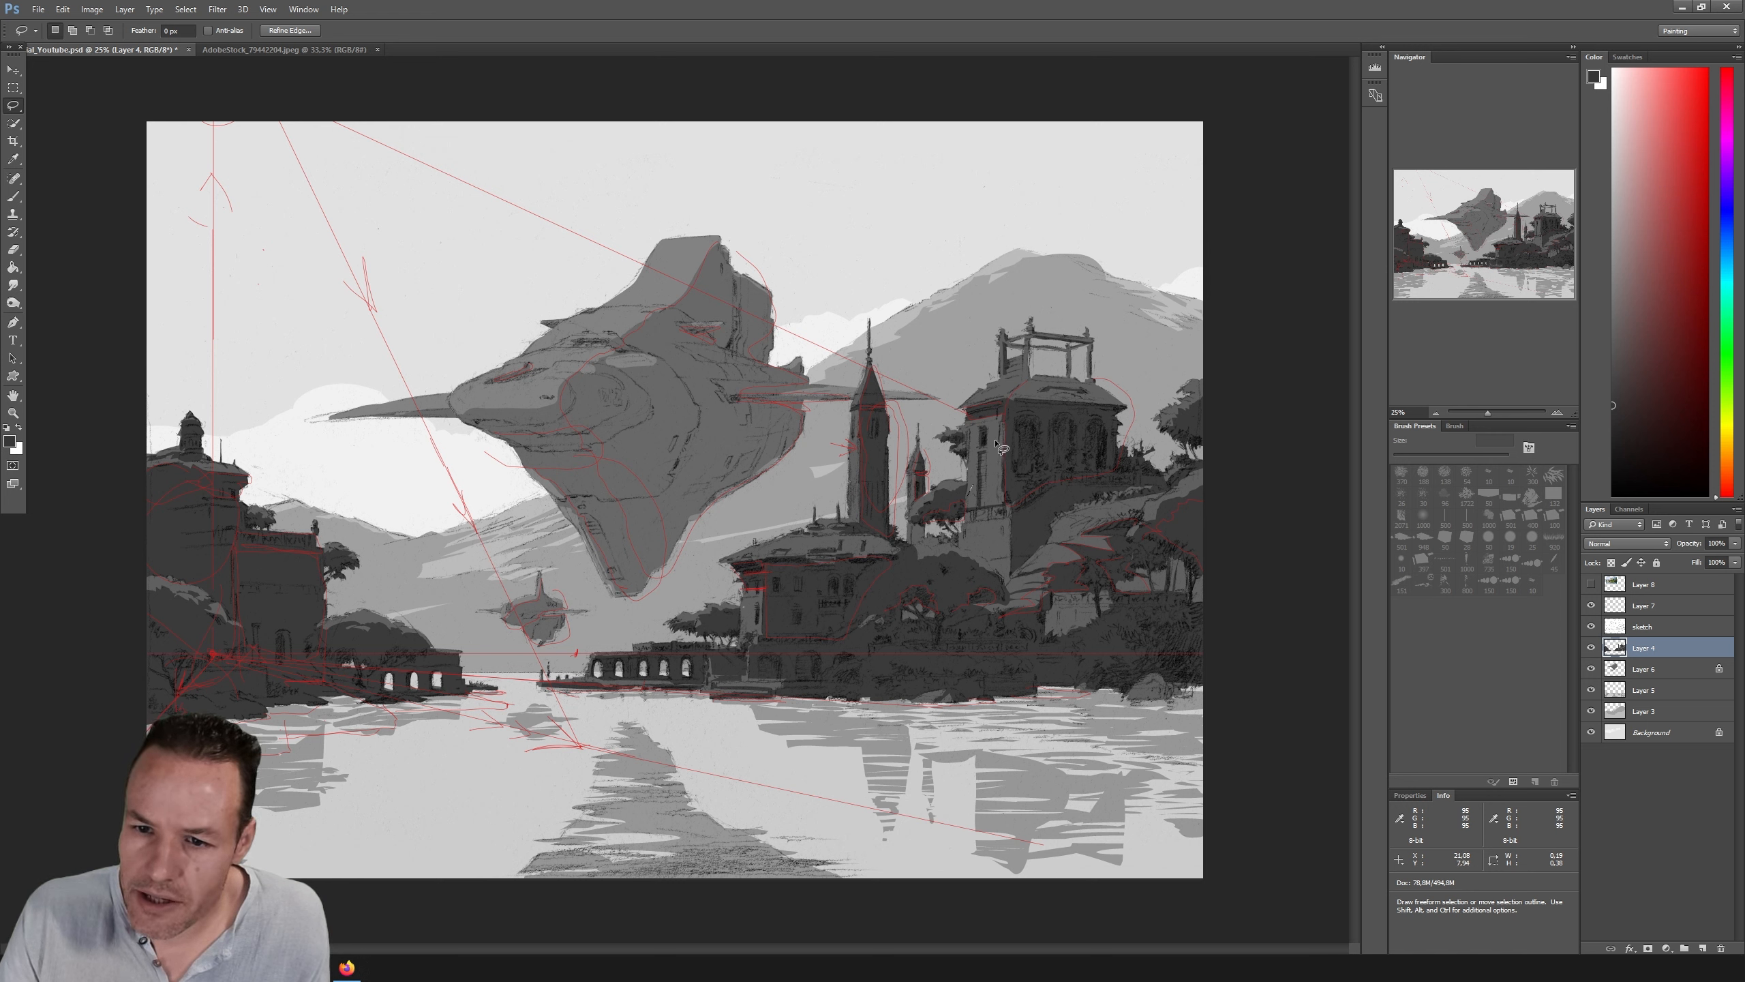
key(ctrl+d)
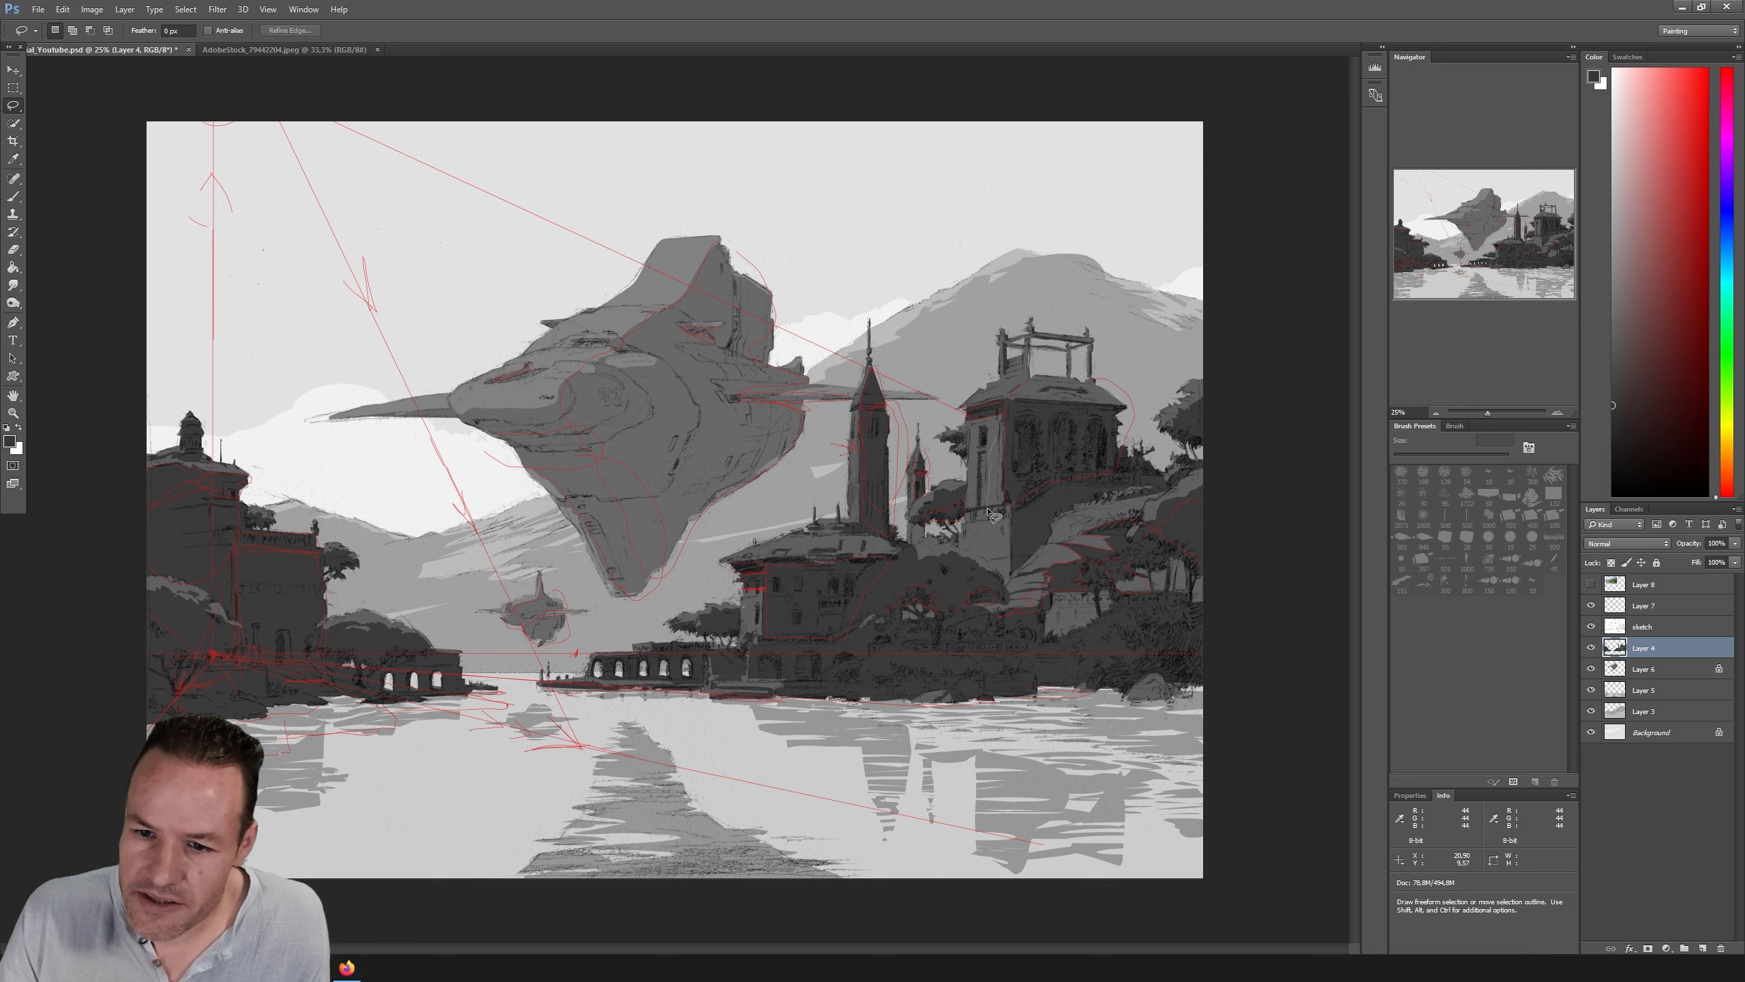
drag(1002, 540, 997, 434)
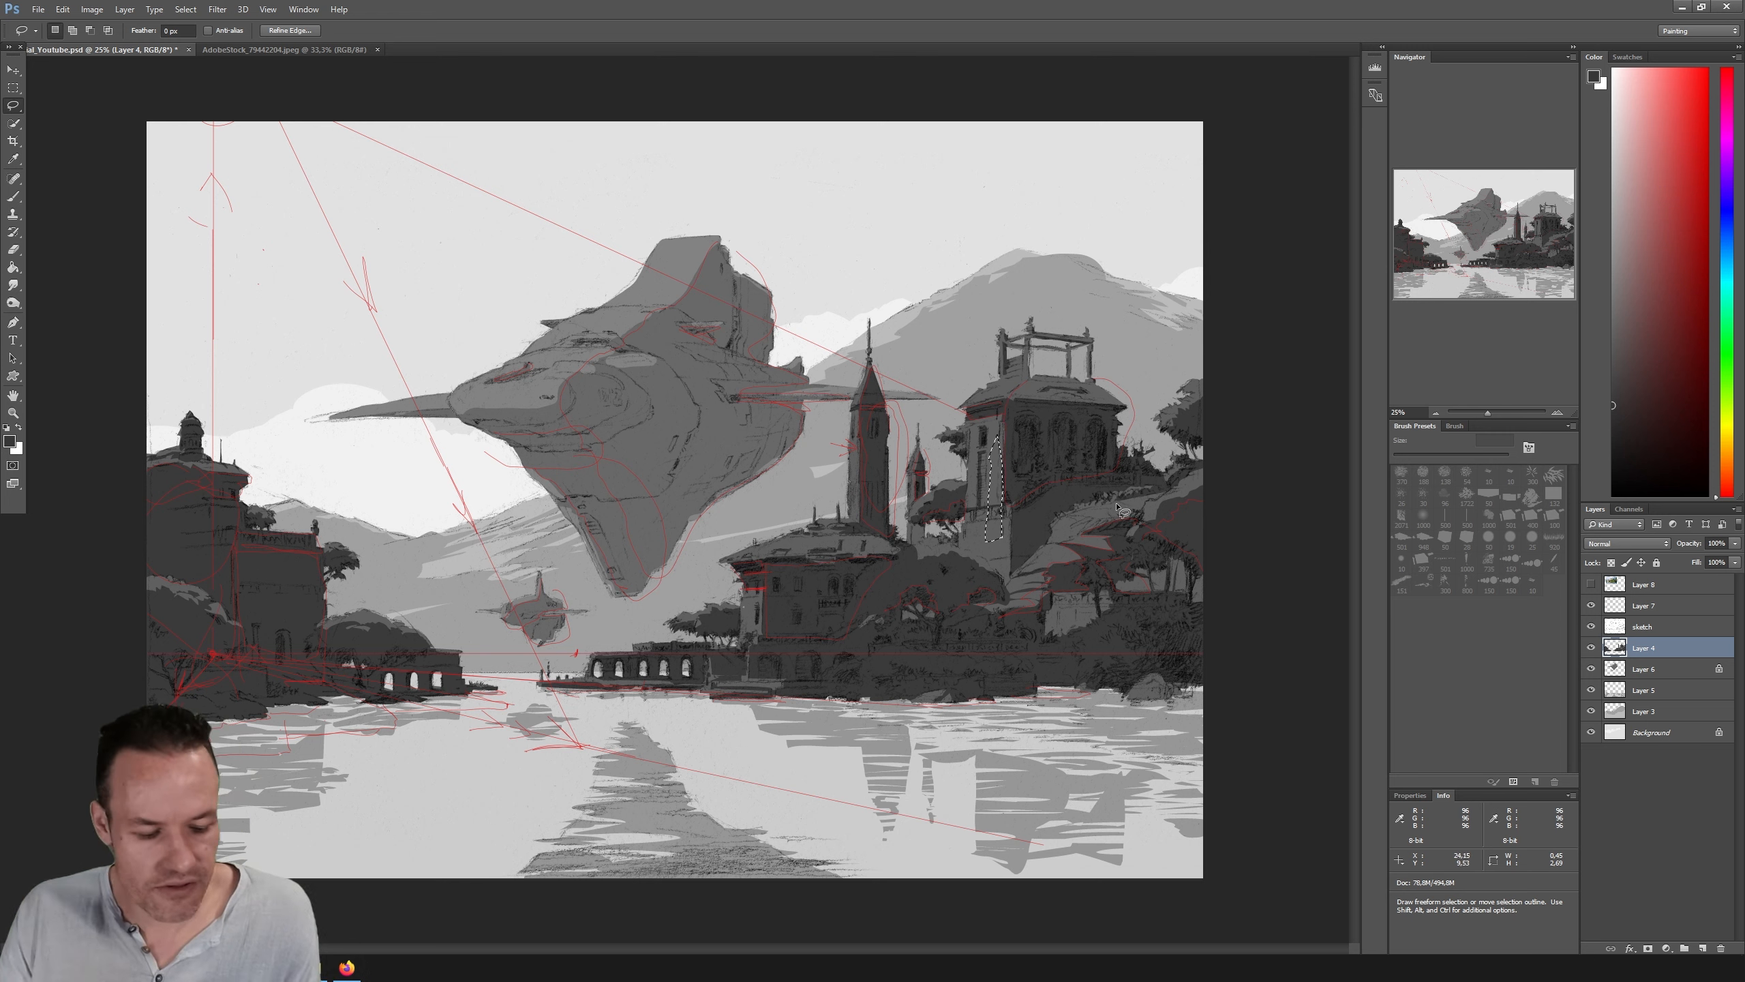
Step: Try painting the selected wall strip dark grey with a 100 px brush
key(b)
click(1453, 457)
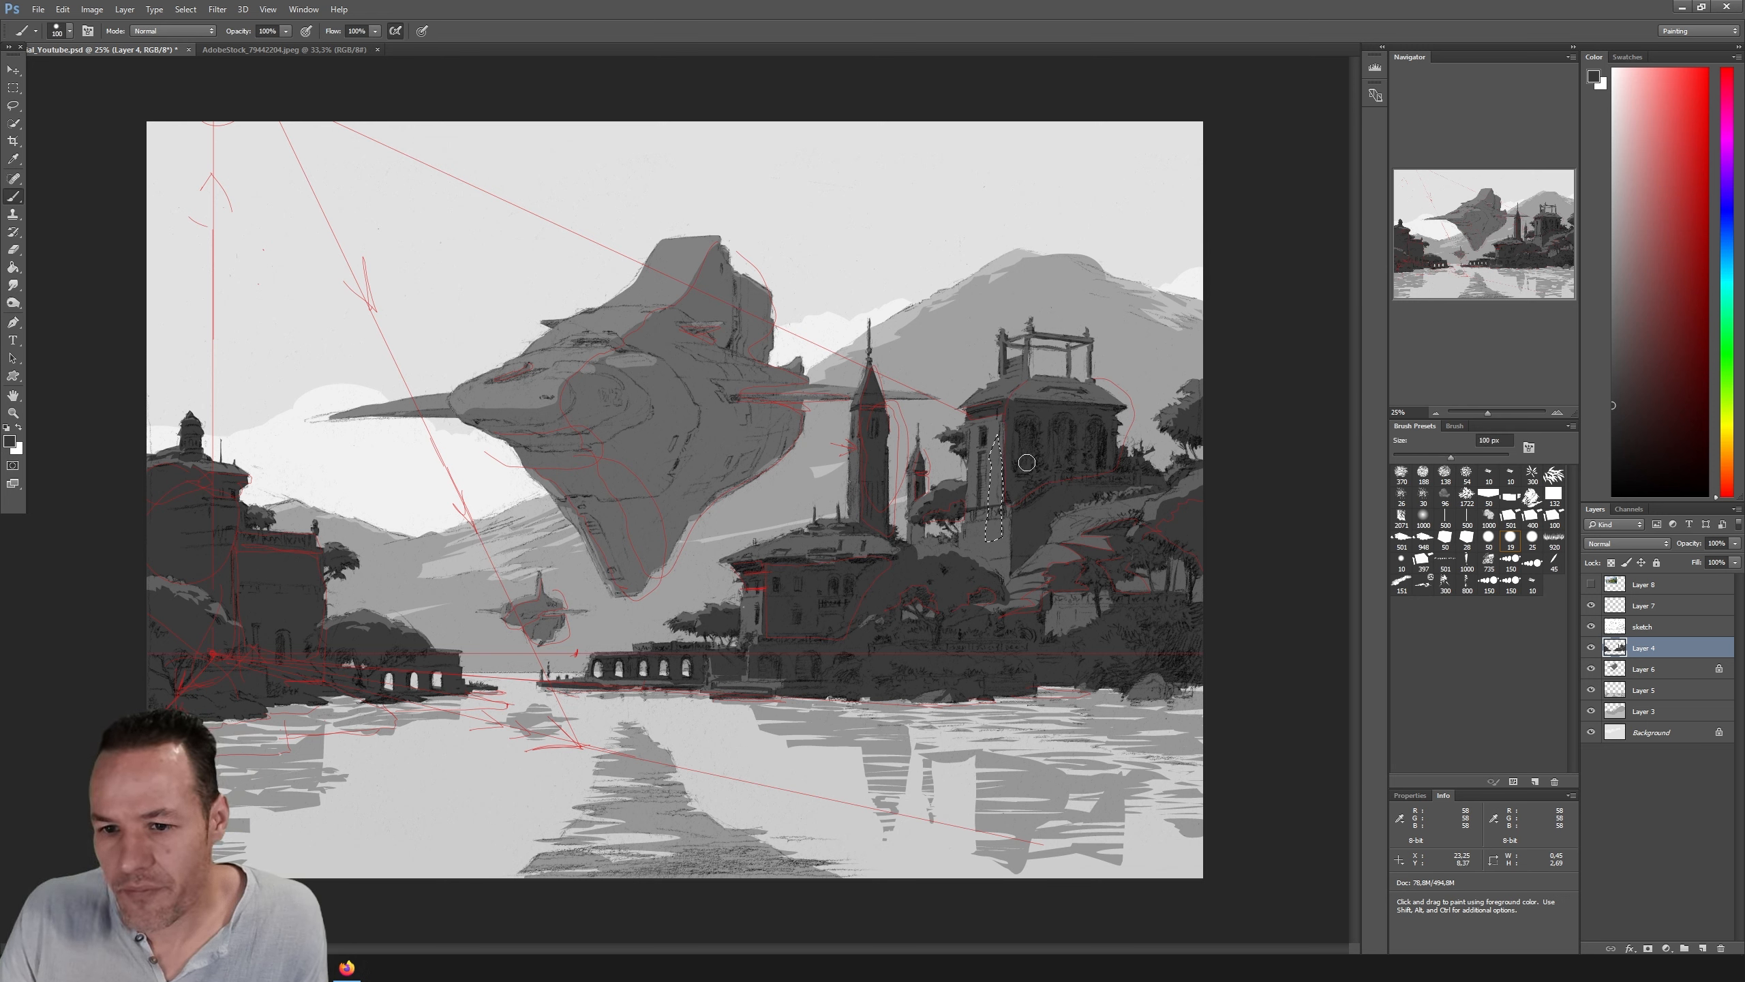
drag(983, 432, 1013, 579)
key(l)
click(1133, 499)
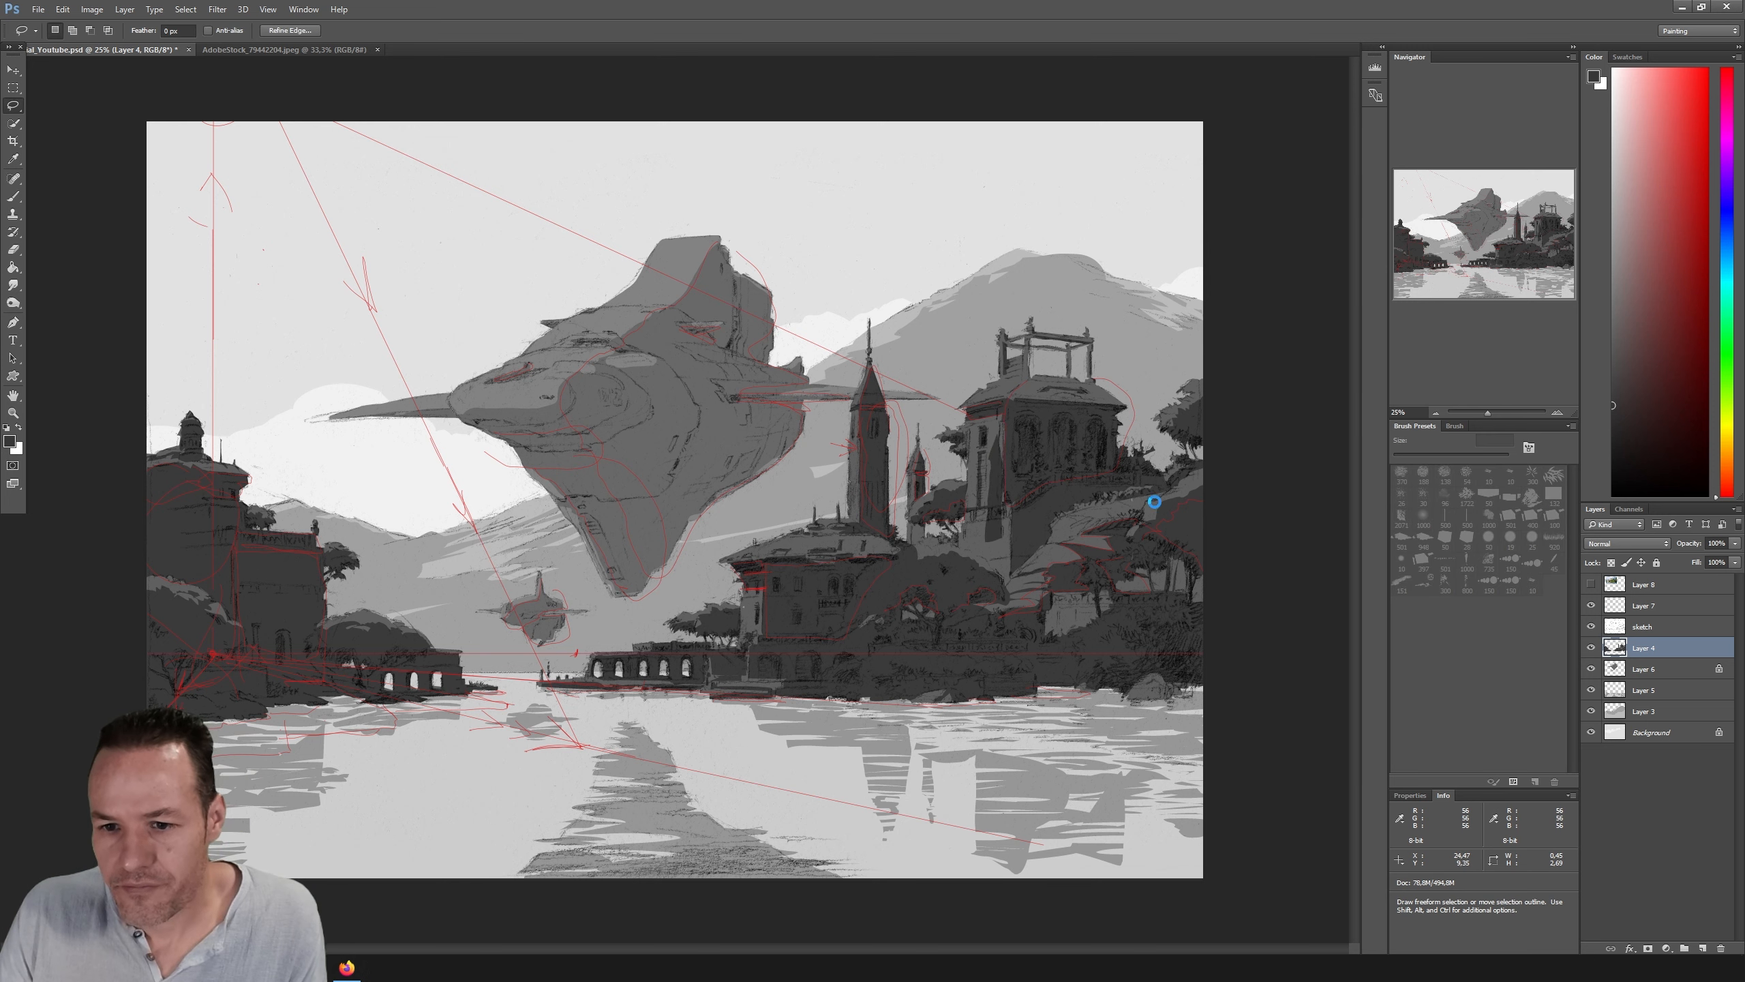
click(883, 352)
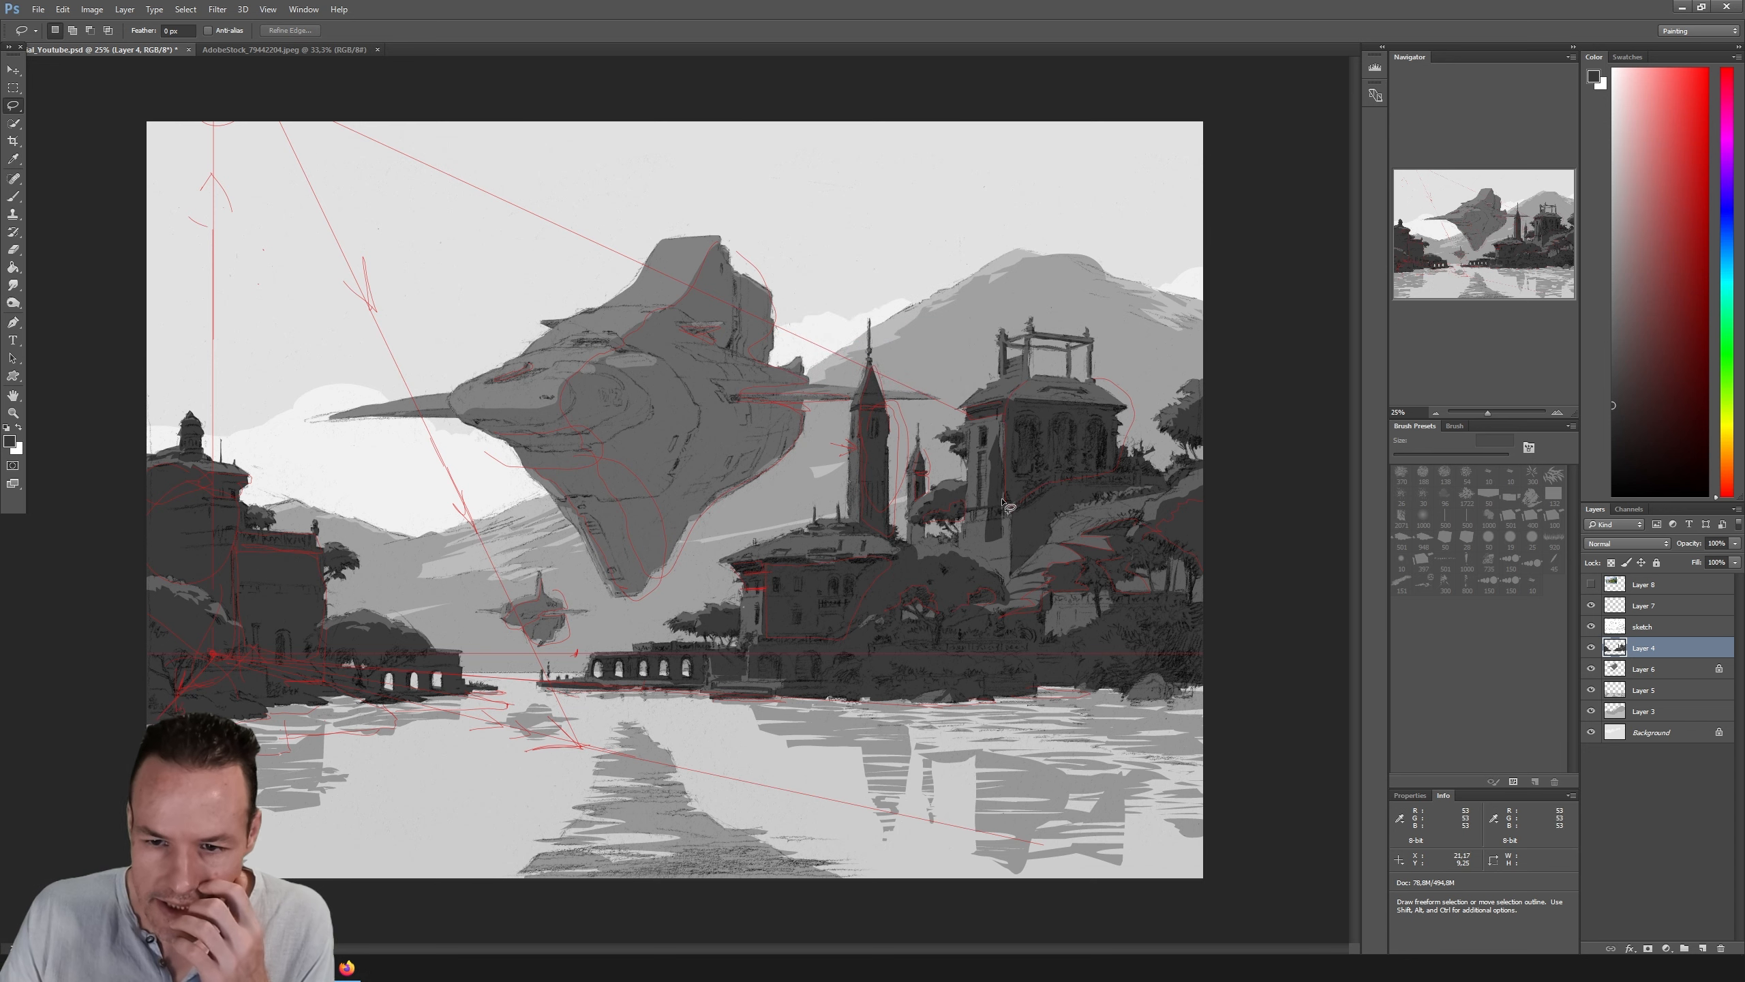
key(b)
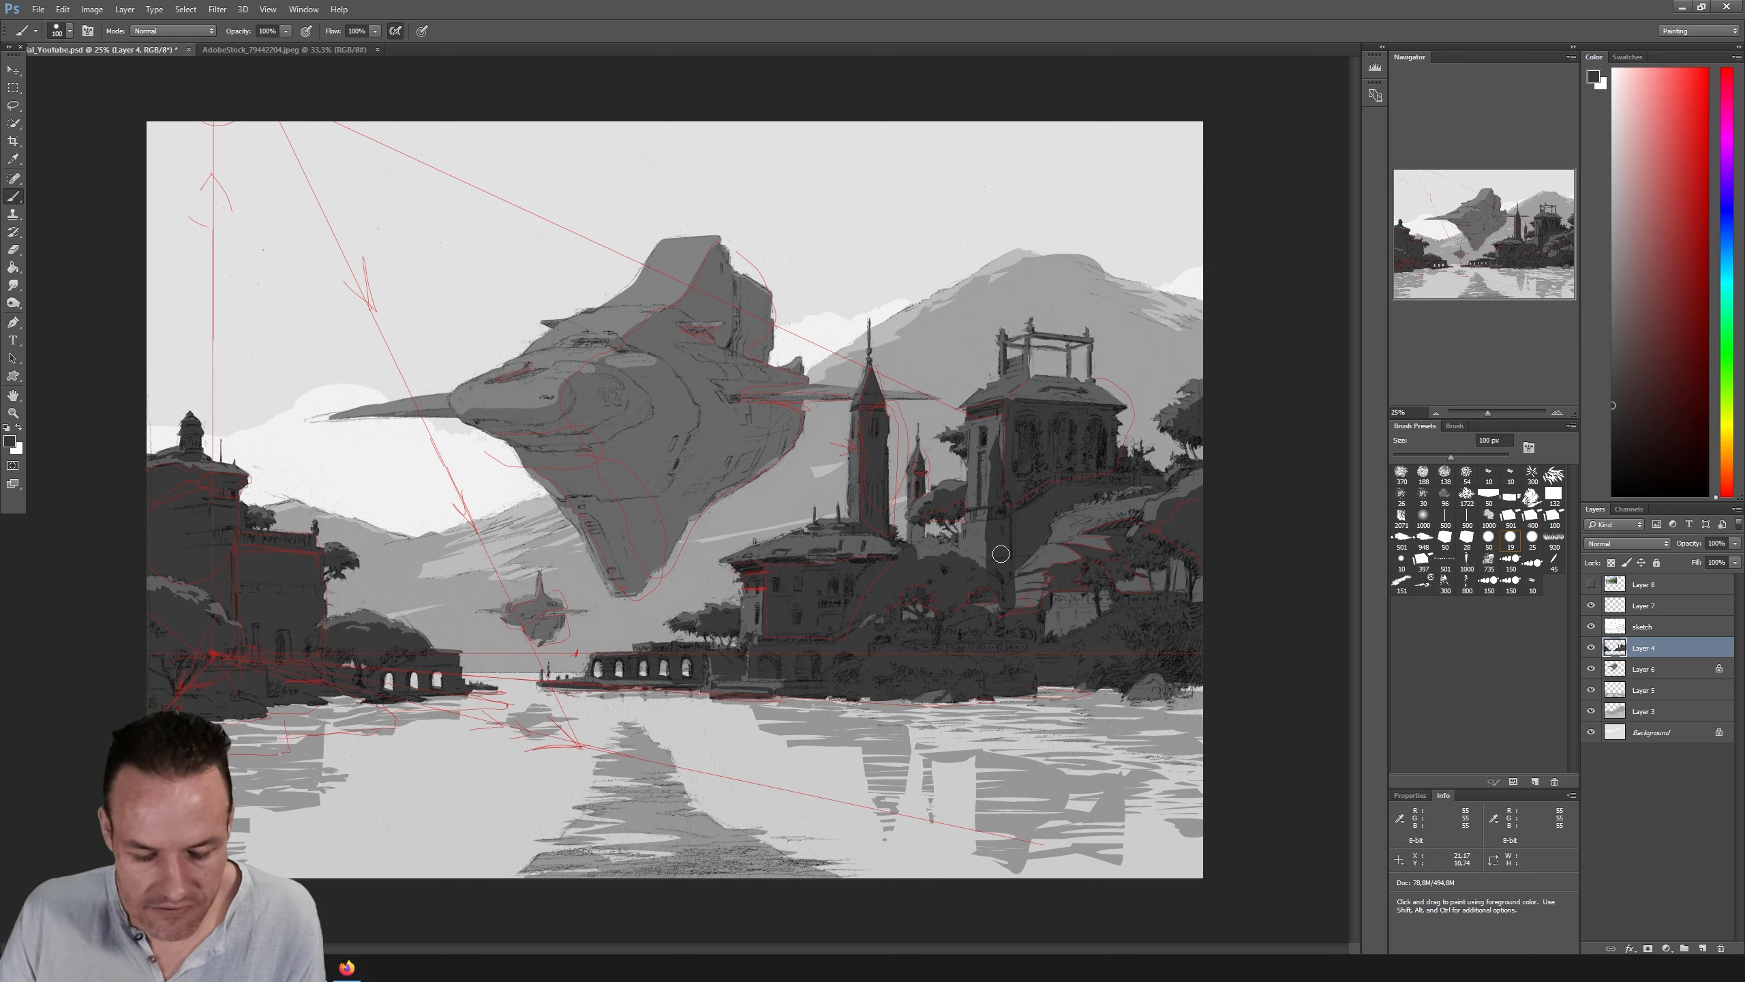
key(ctrl+alt+z)
key(ctrl+alt+z)
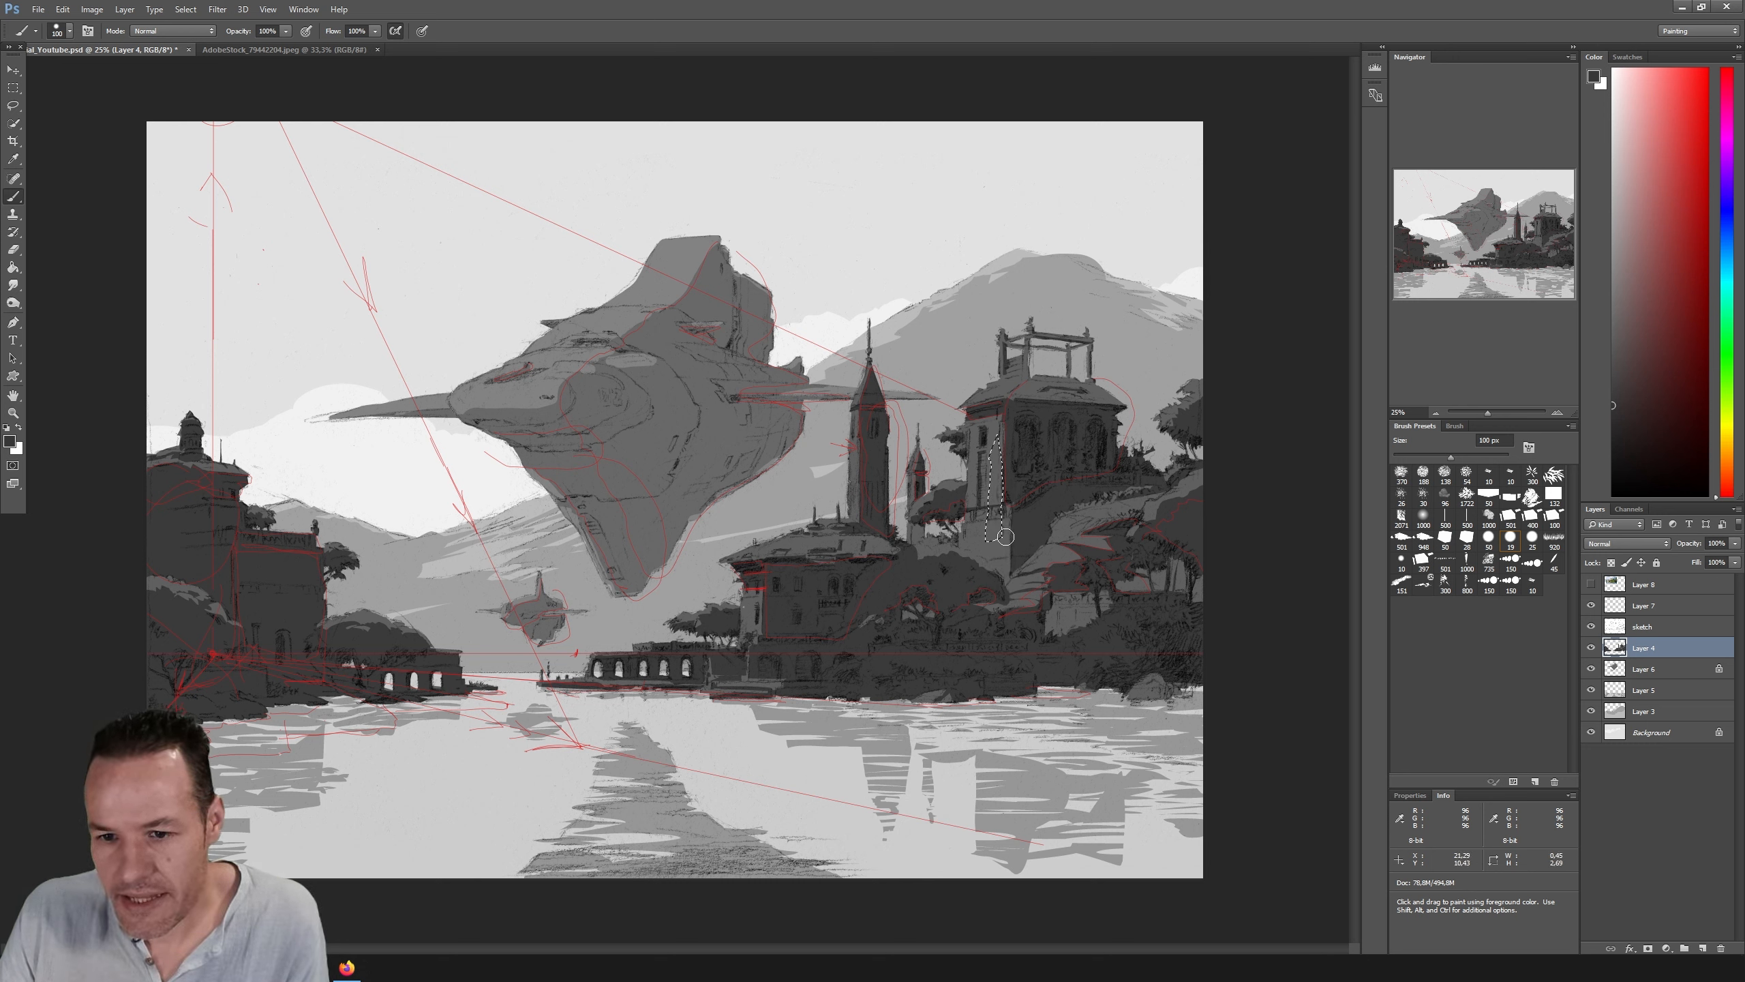
Step: Shift the strip-shaped selection left onto the outer edge of the hilltop building's wall
key(l)
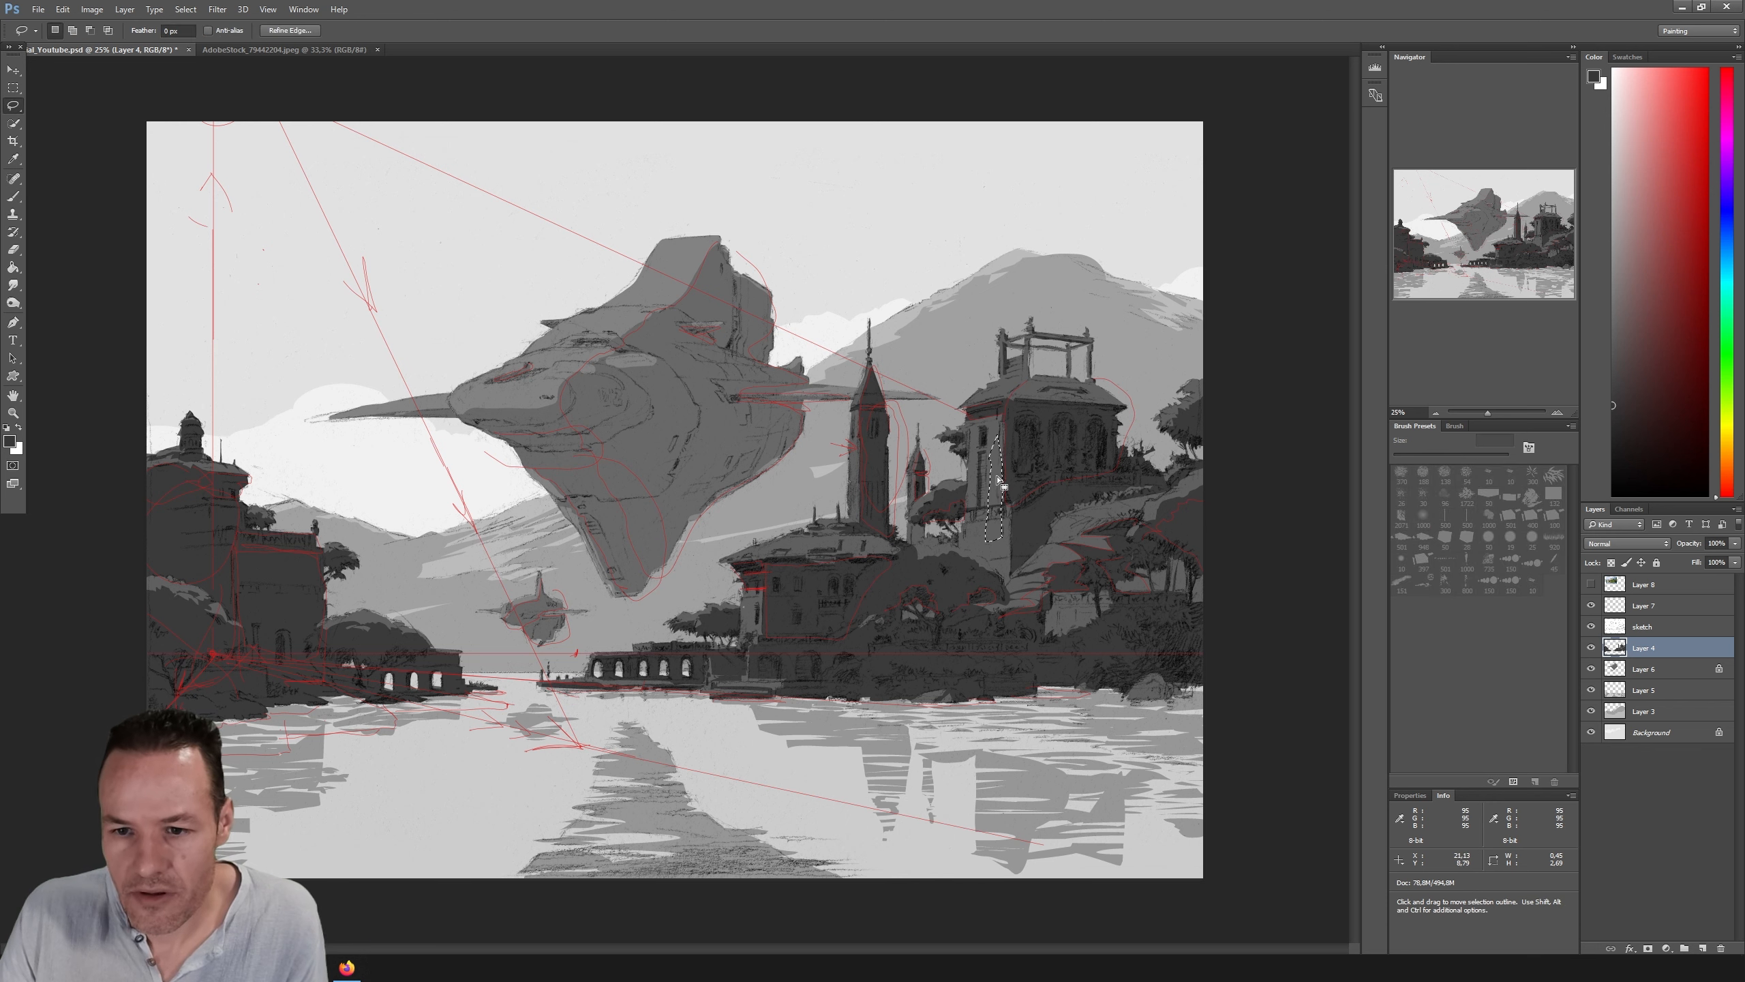
drag(997, 480, 981, 482)
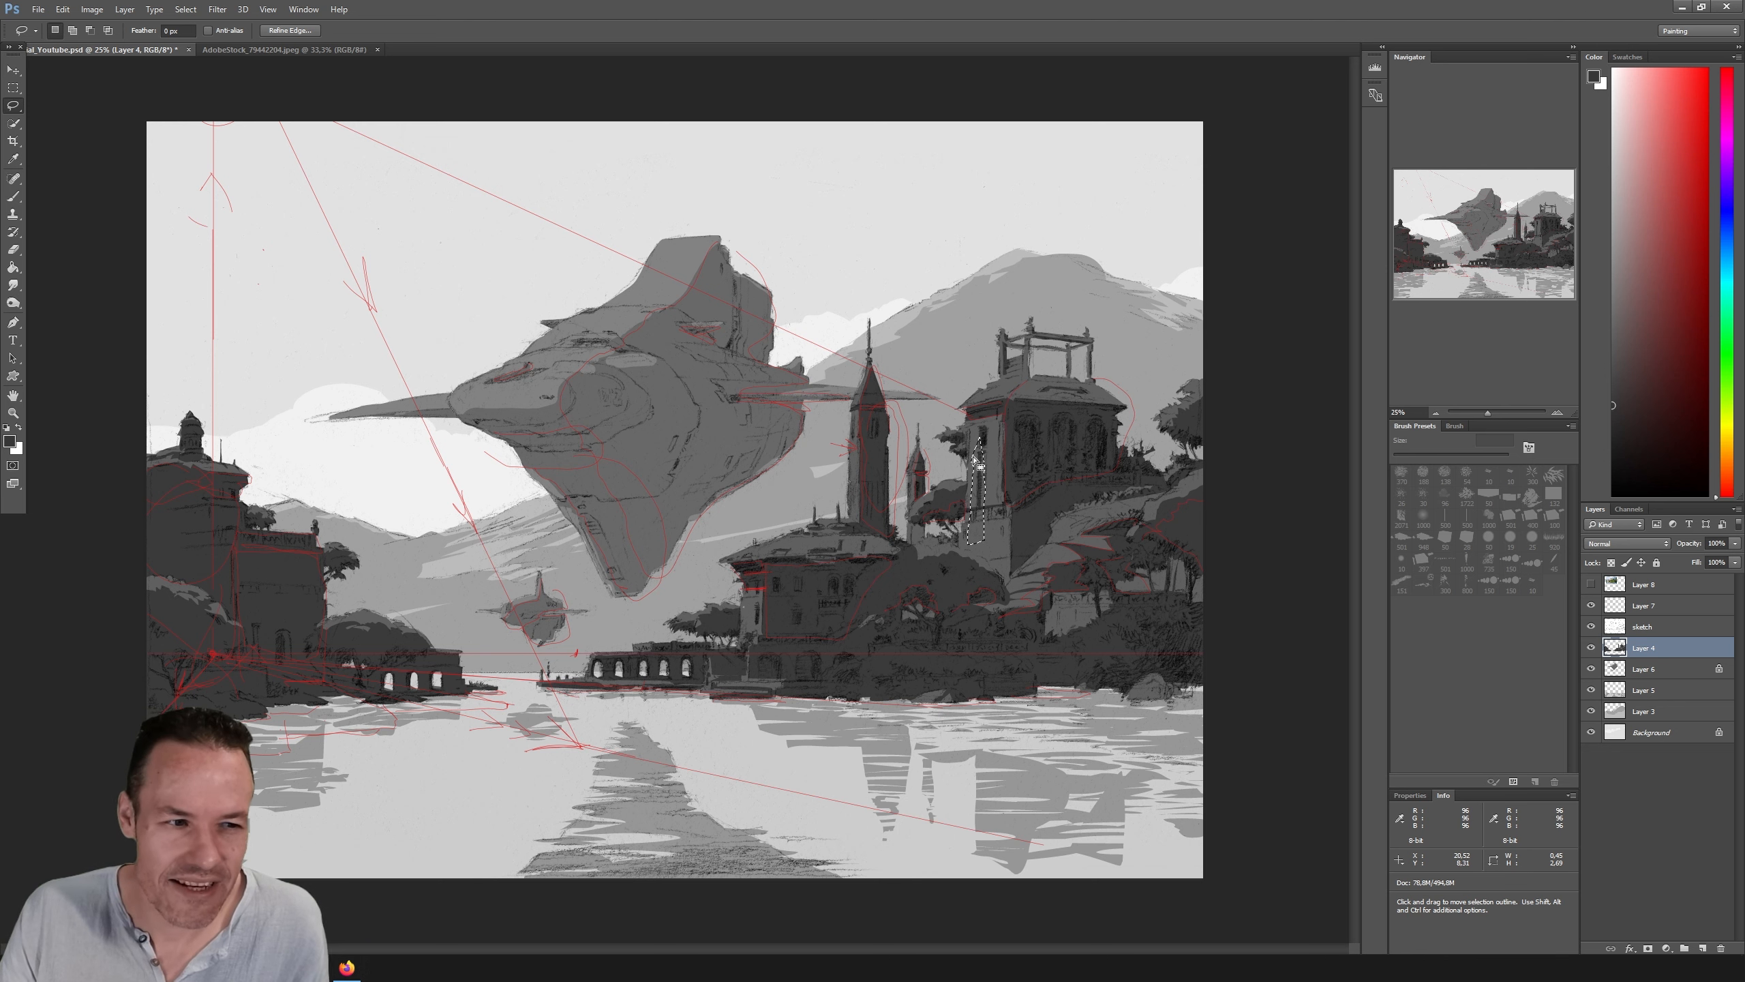
mouse_move(980, 481)
mouse_down()
mouse_move(979, 454)
mouse_move(976, 475)
mouse_up()
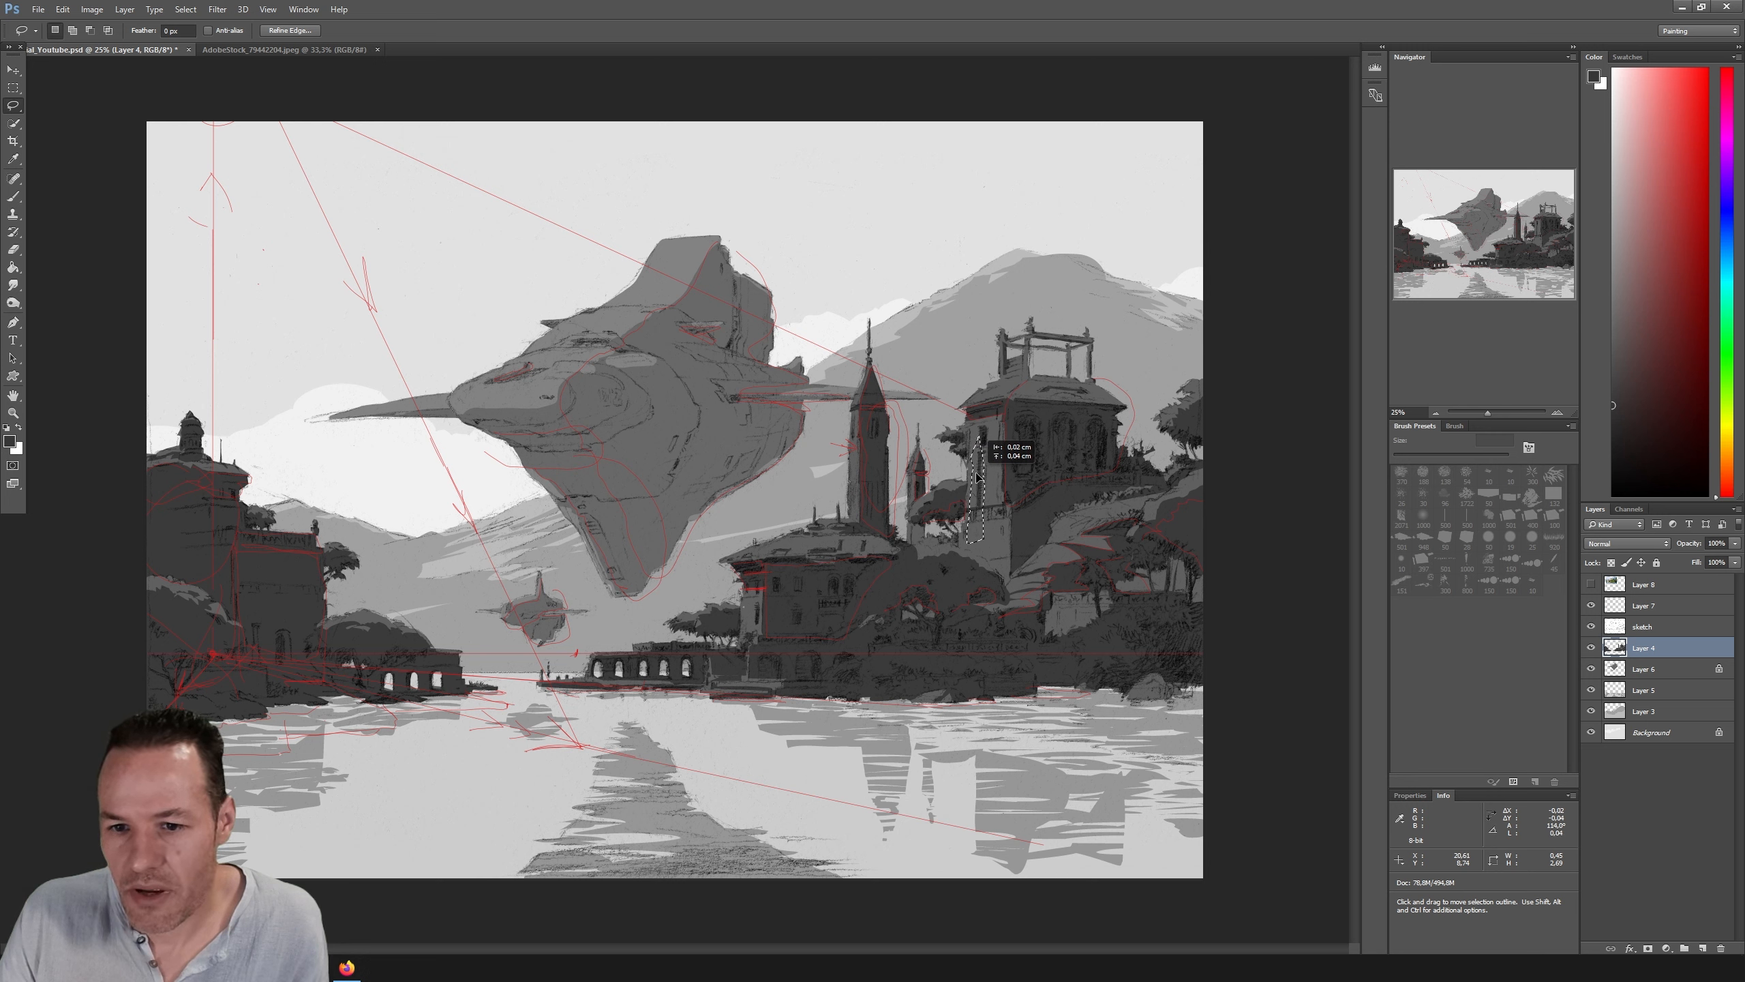
drag(976, 476, 976, 476)
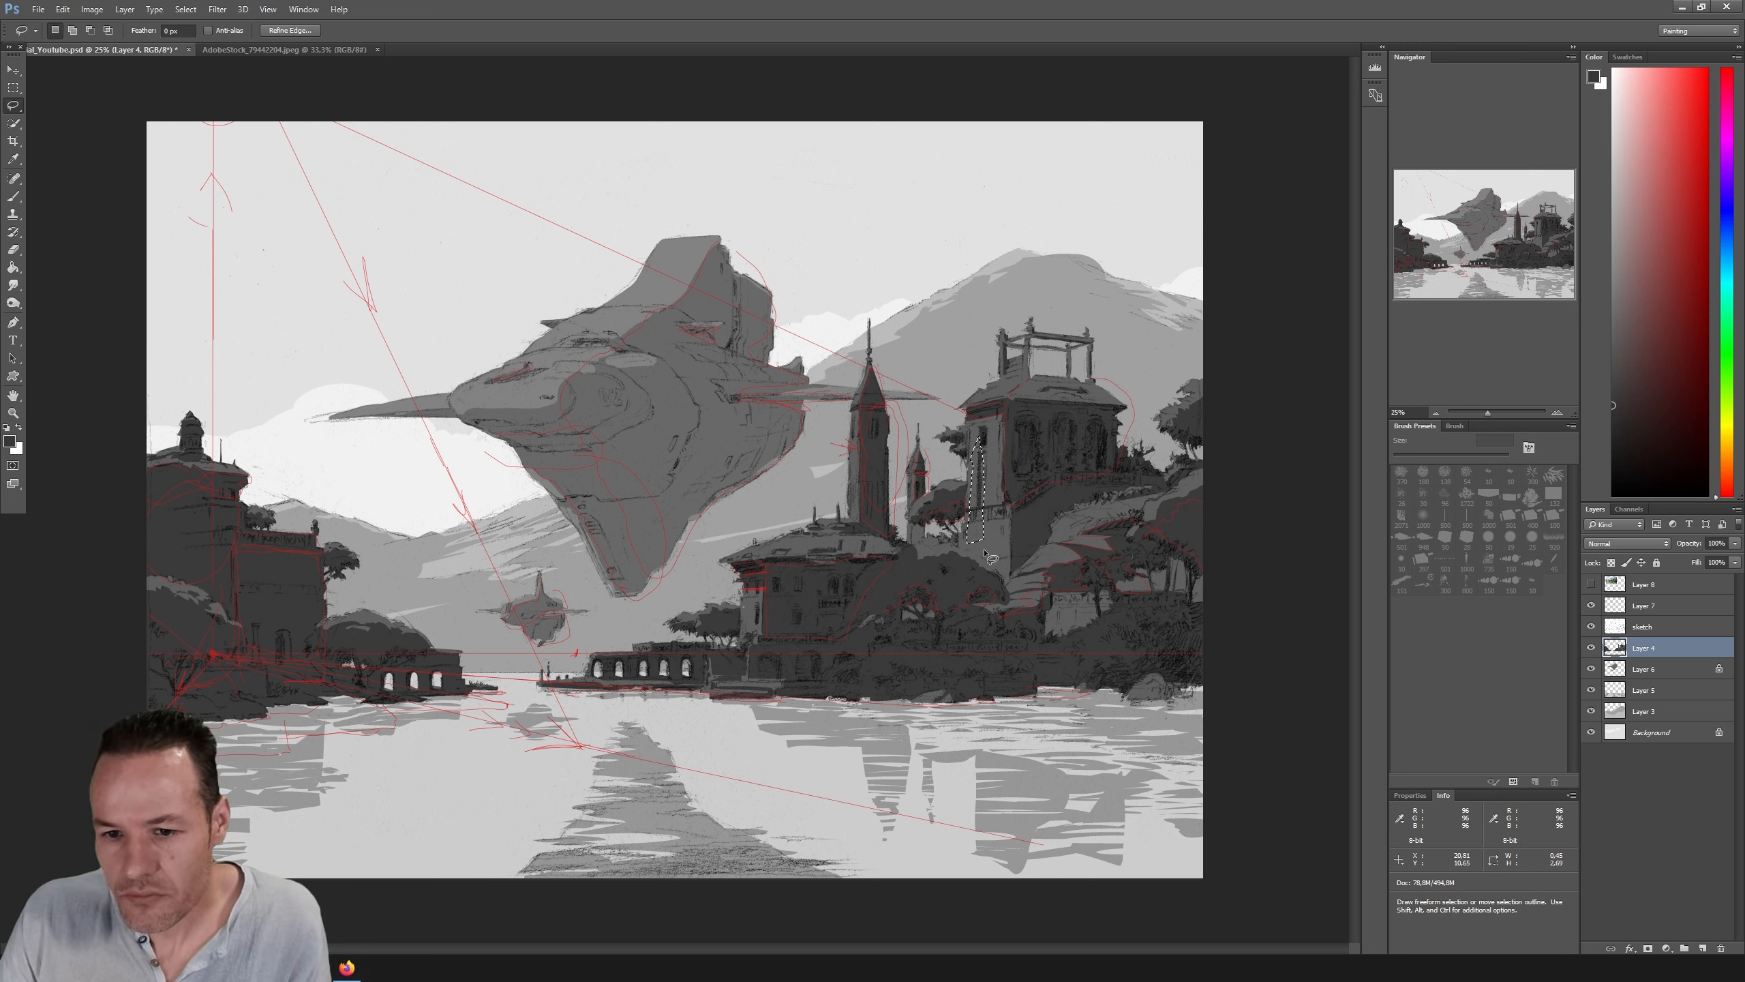
Step: Add freehand areas to the lower end of the wall selection so it reaches the foliage at the building's base
key(shift)
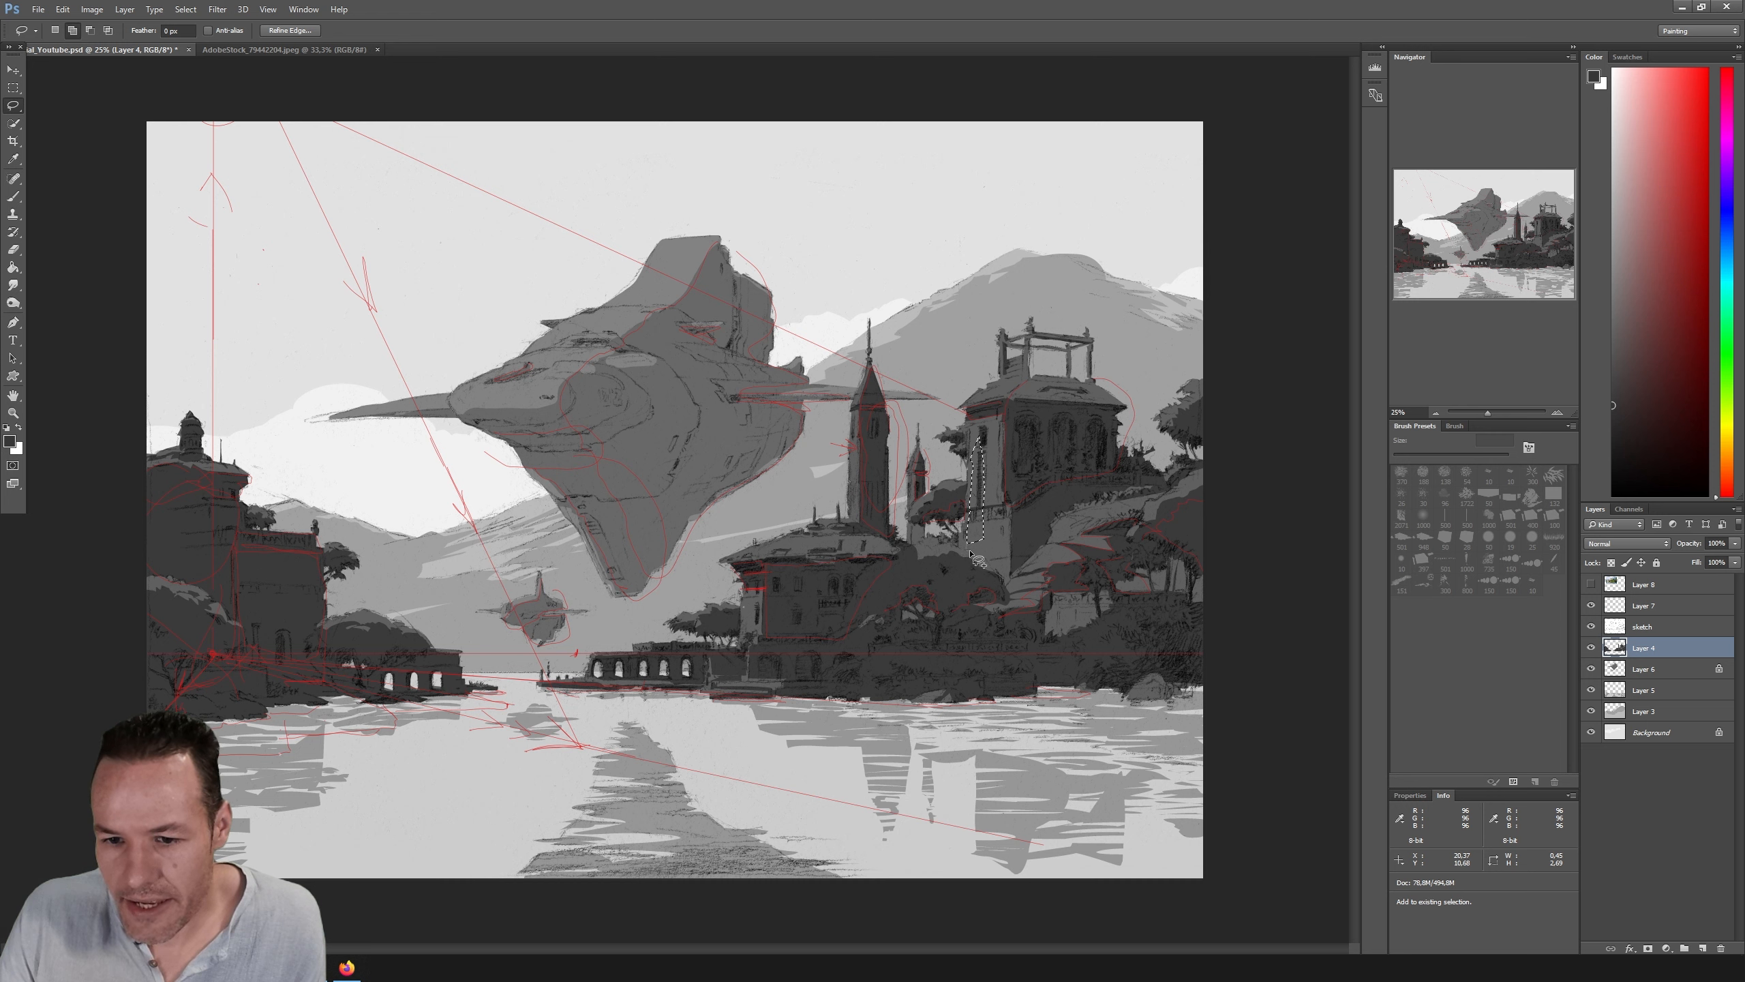
drag(982, 543, 968, 549)
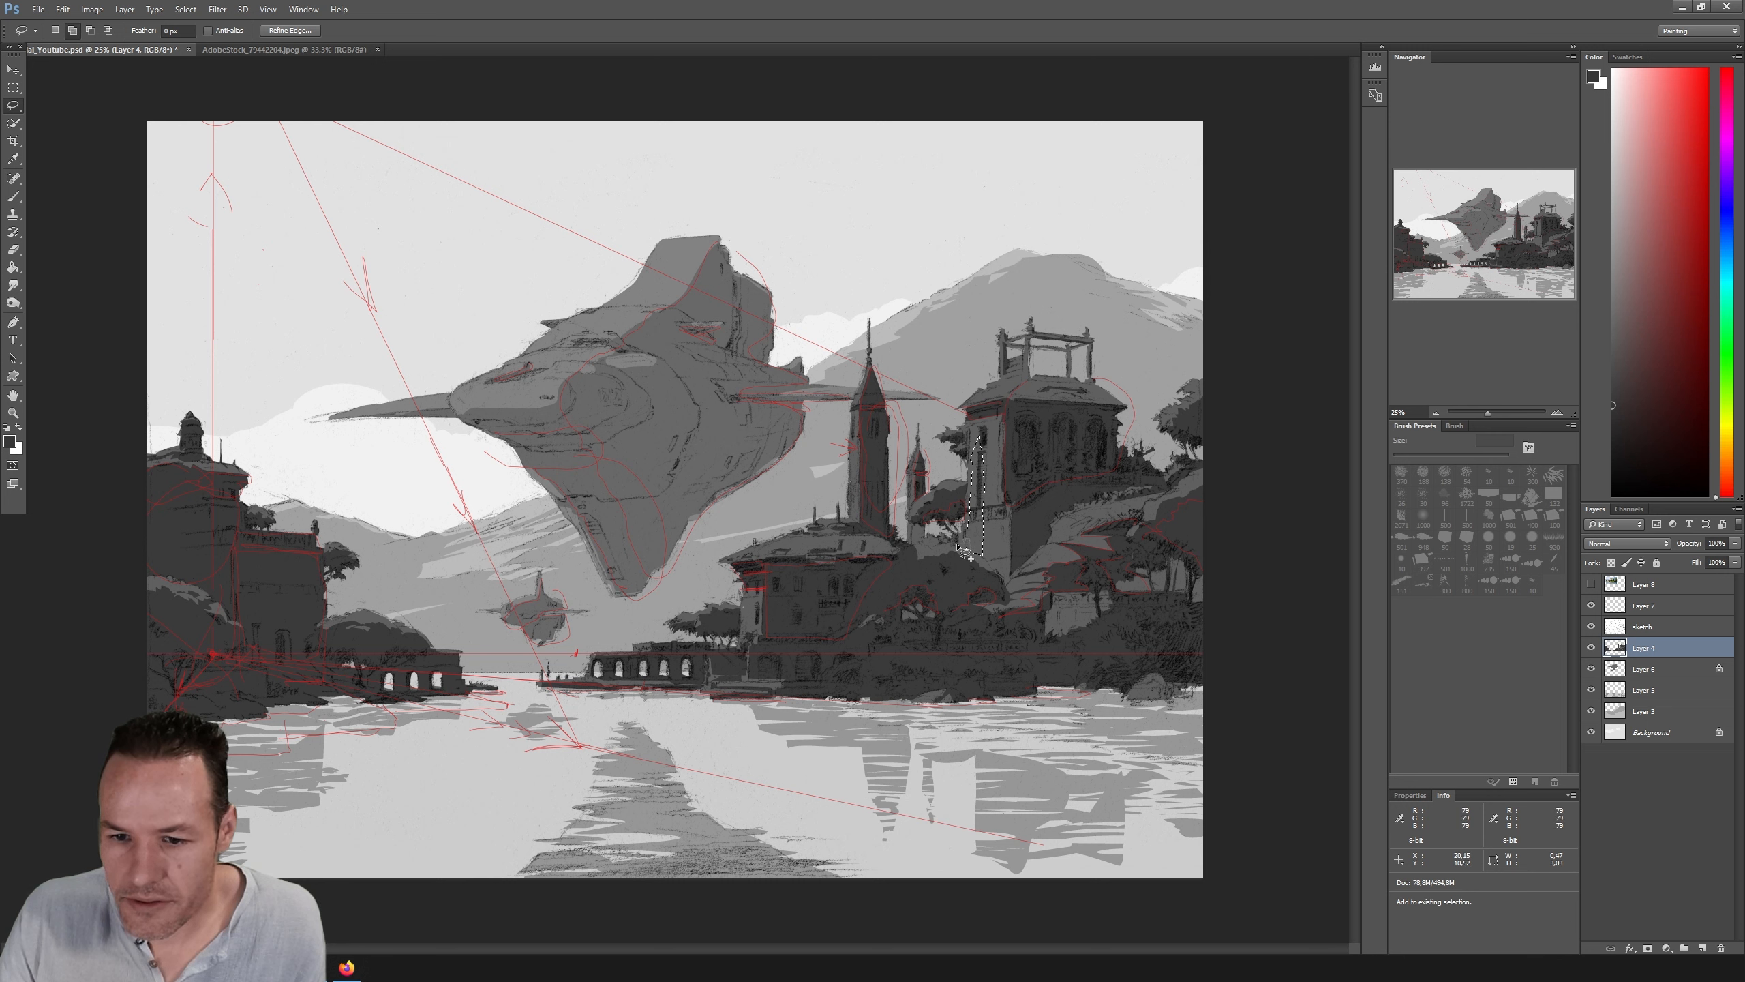
shift+drag(957, 545, 978, 548)
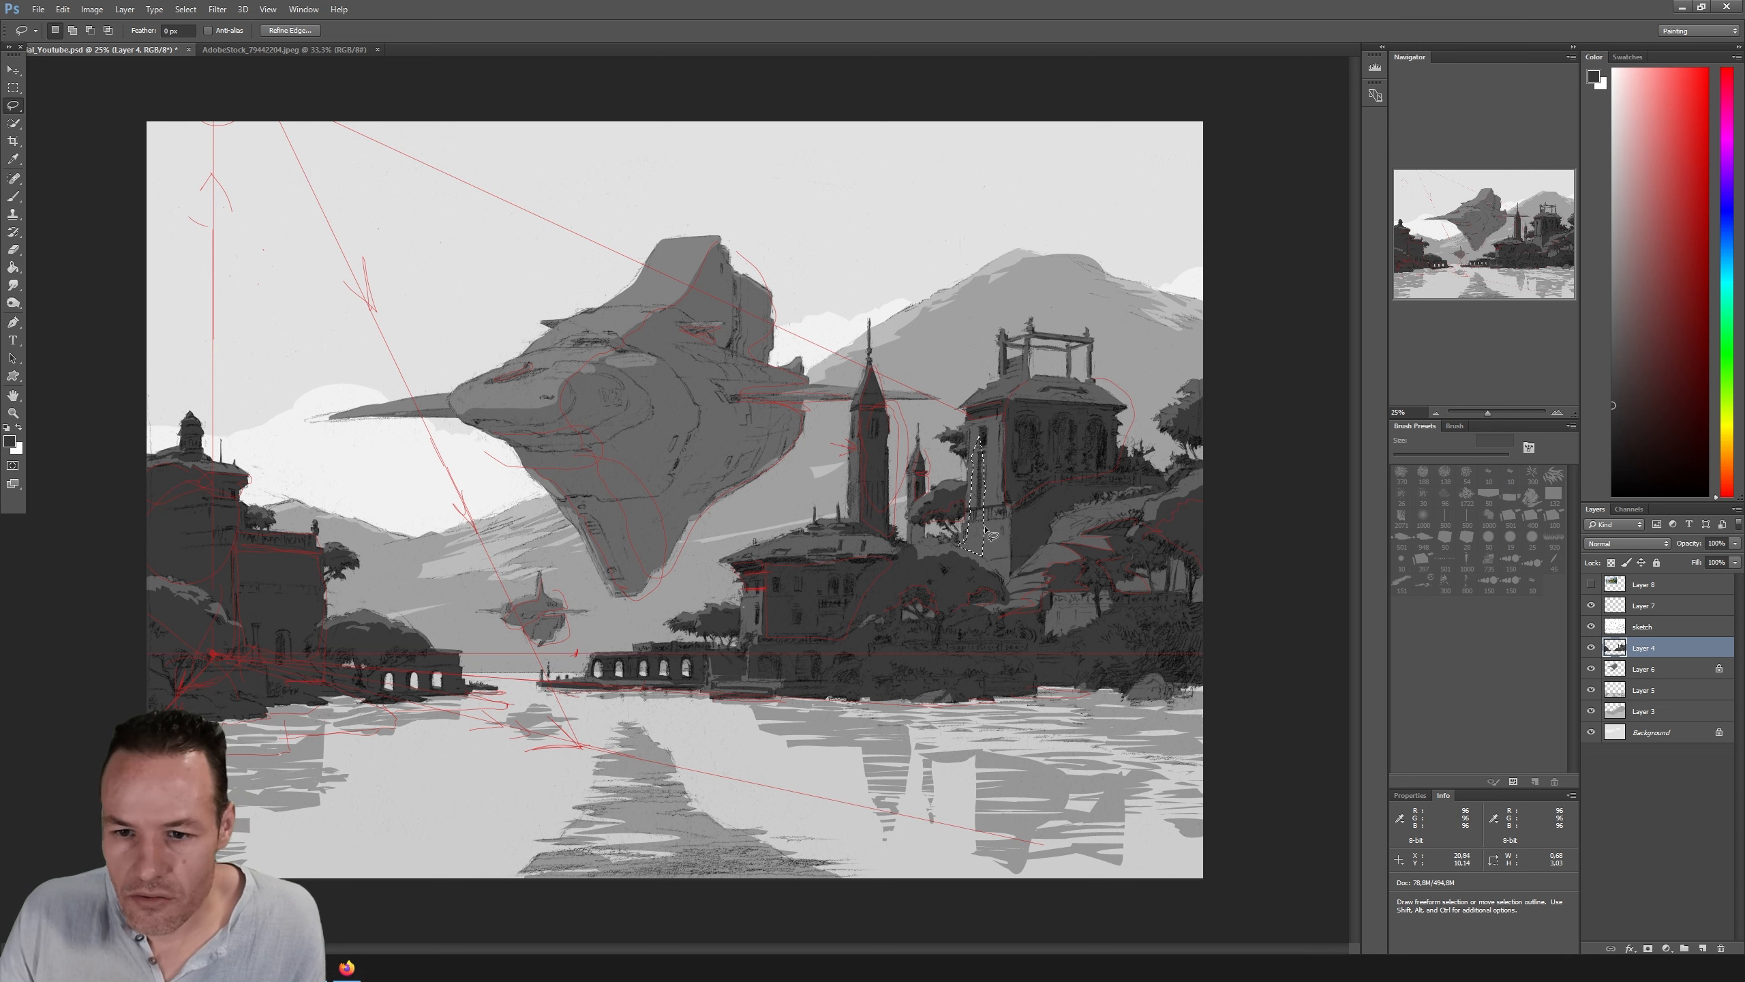
Step: Paint the selected outer wall strip of the hilltop building dark grey and clear the selection
key(b)
drag(981, 454, 973, 547)
key(ctrl+d)
key(l)
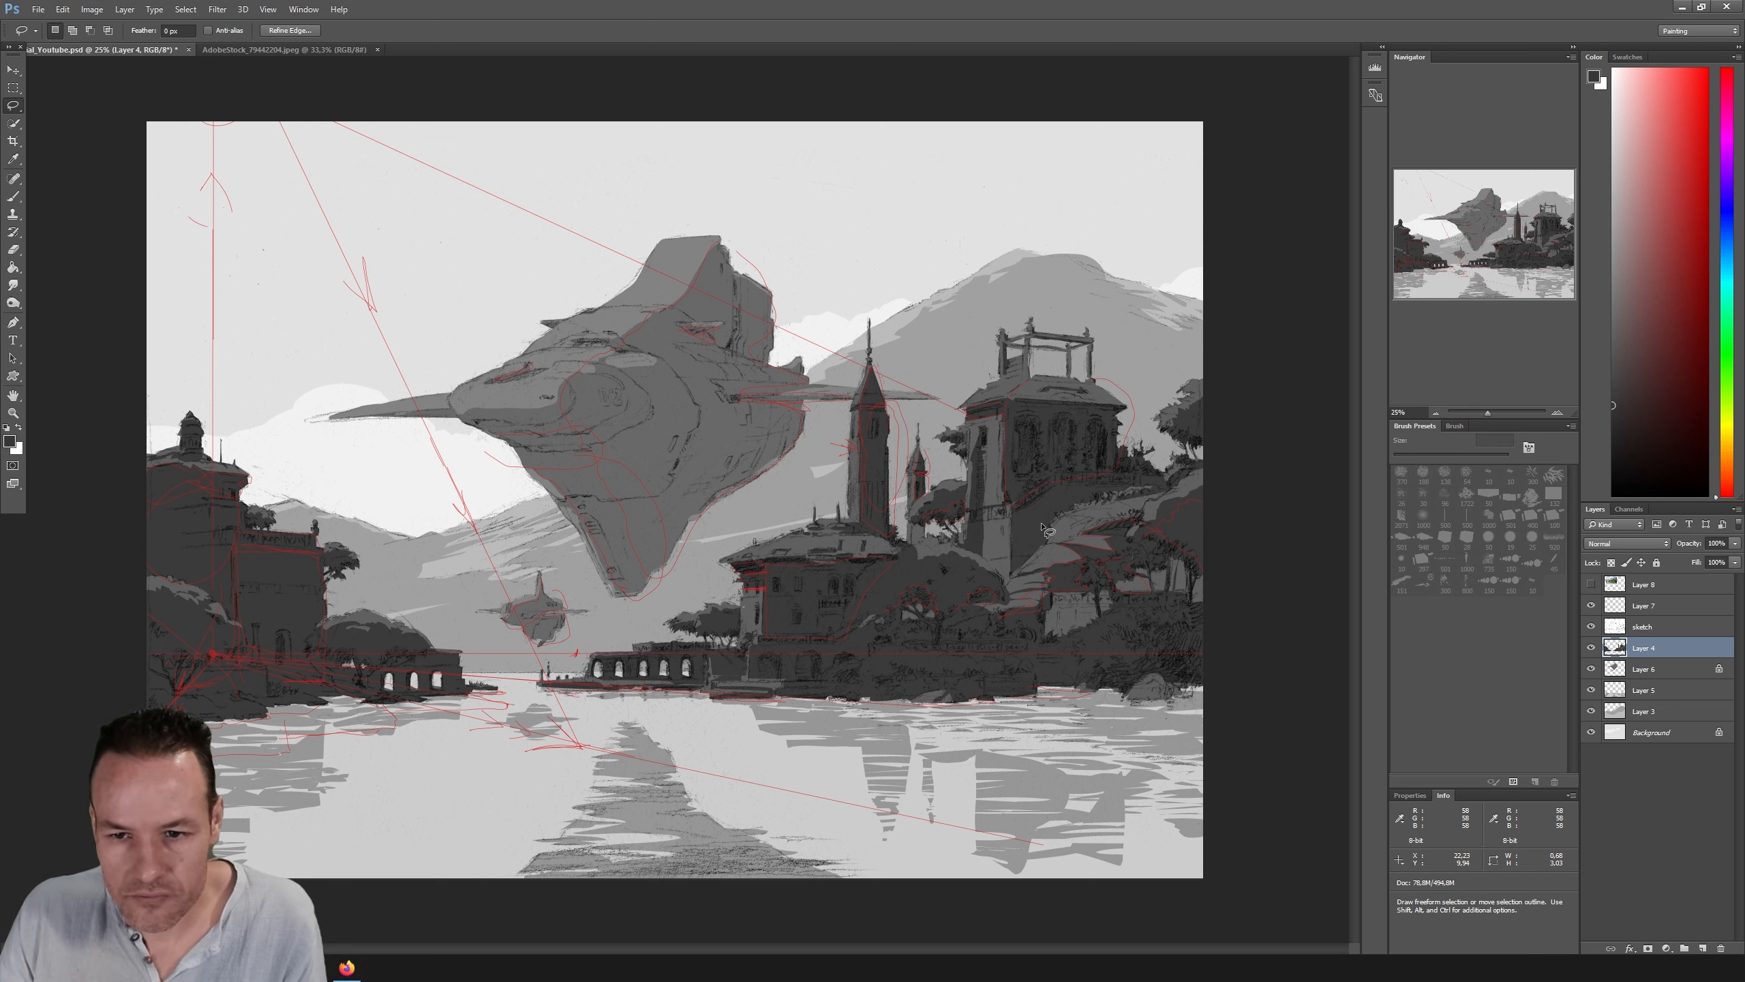
drag(1072, 503, 1072, 505)
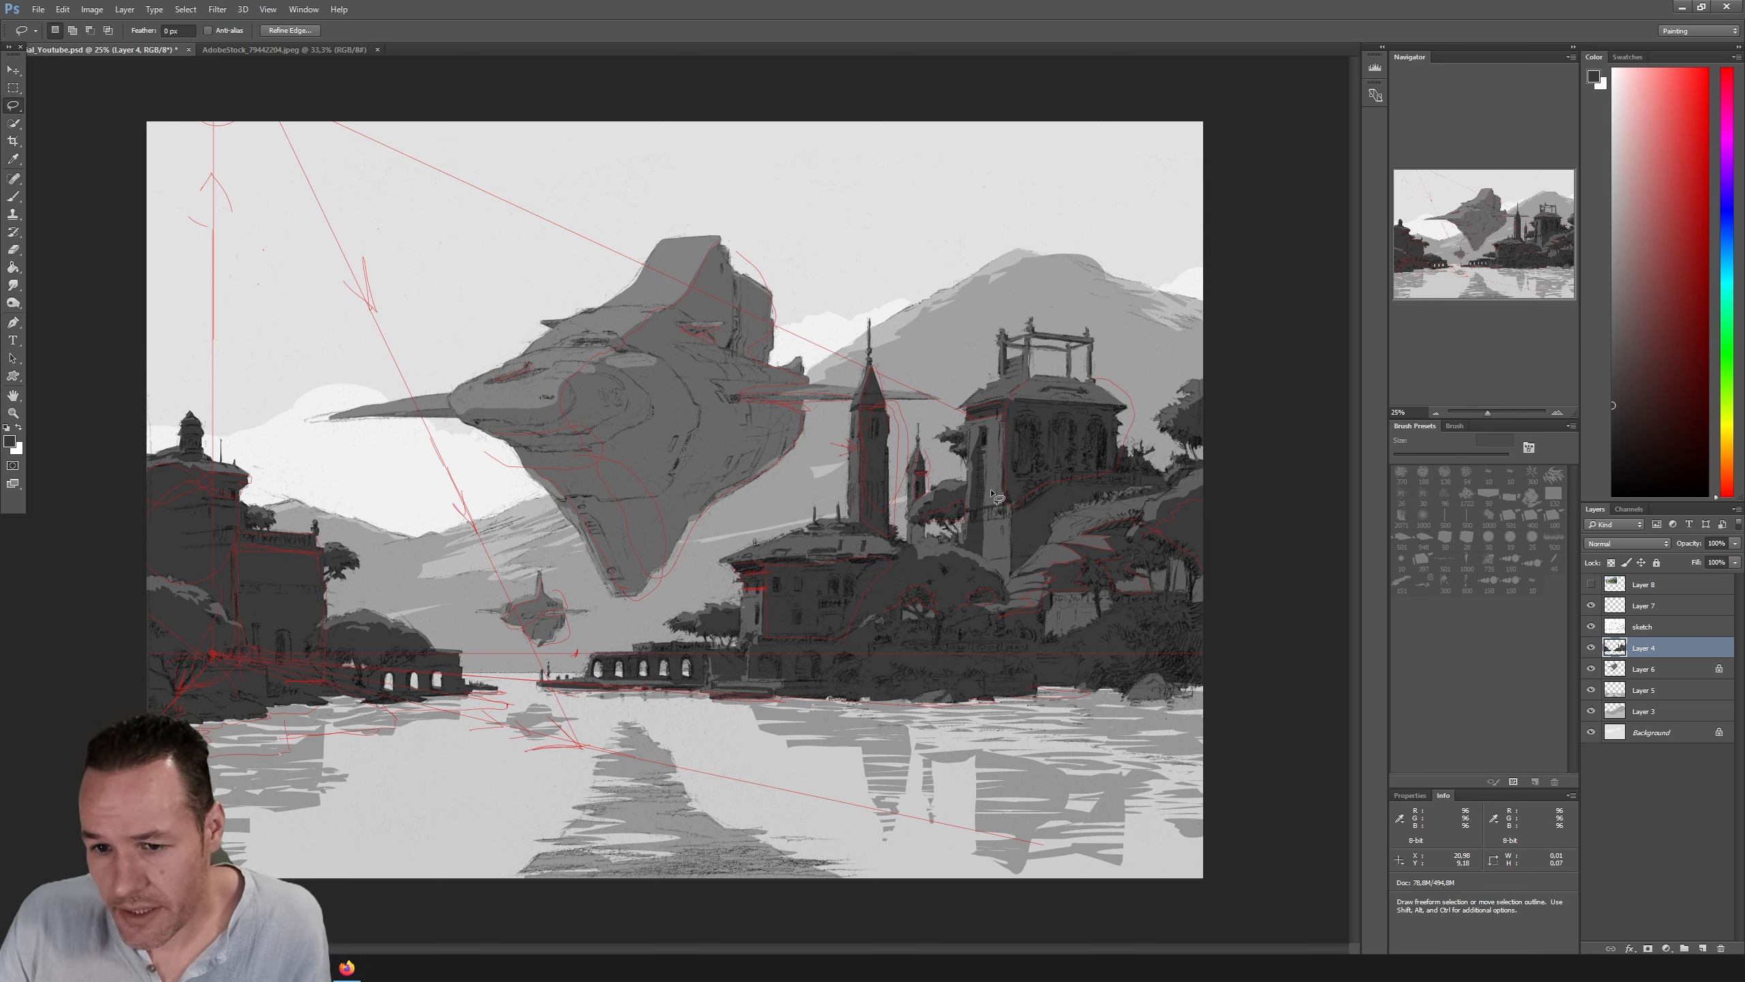
Step: Reduce the brush size to 6 px for fine touch-ups on Layer 4
key(b)
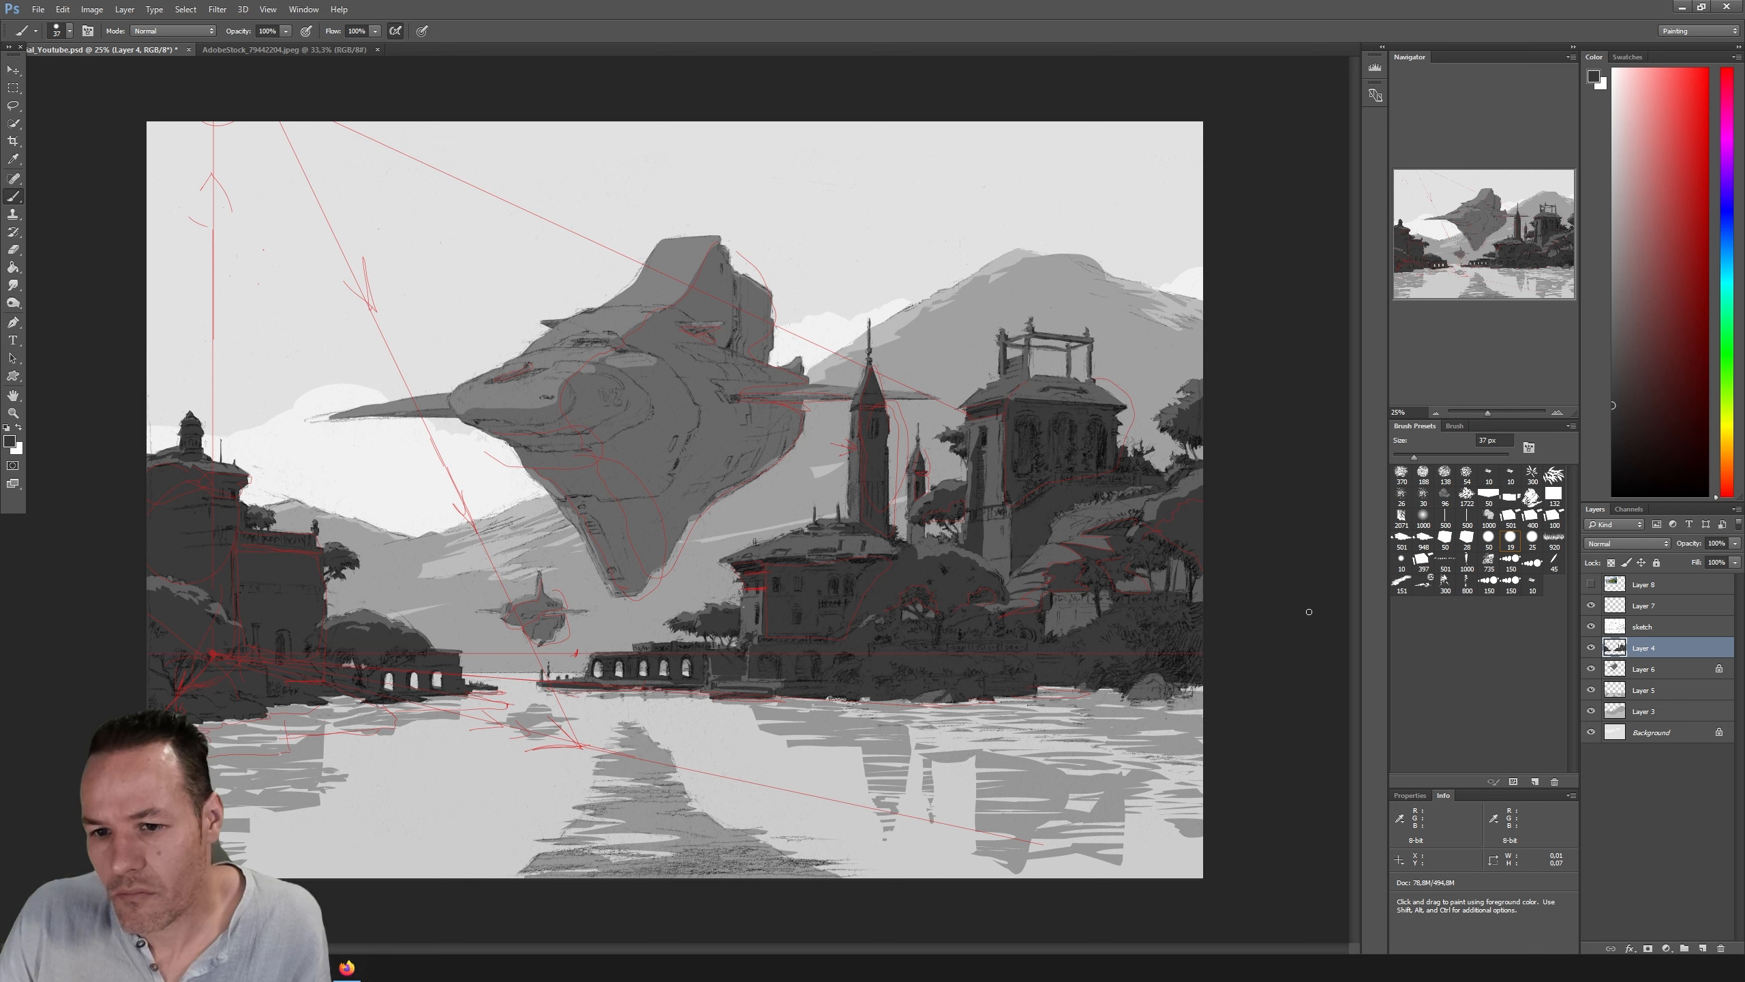
key(super)
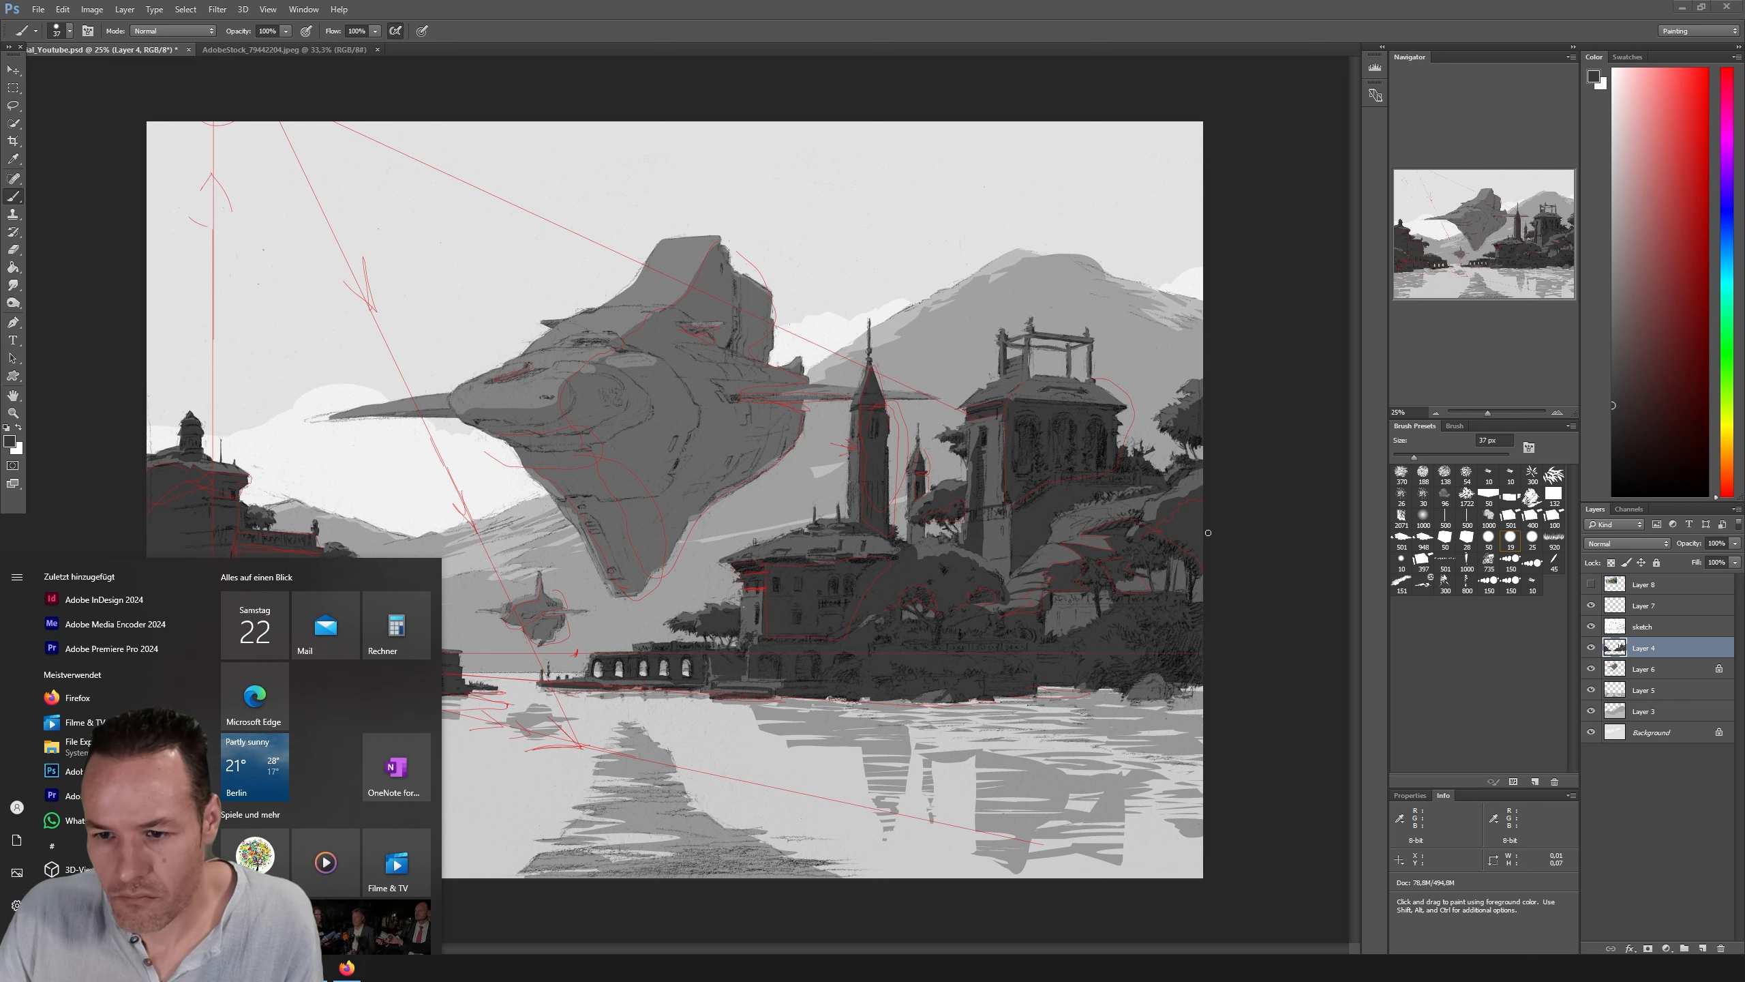
key(super)
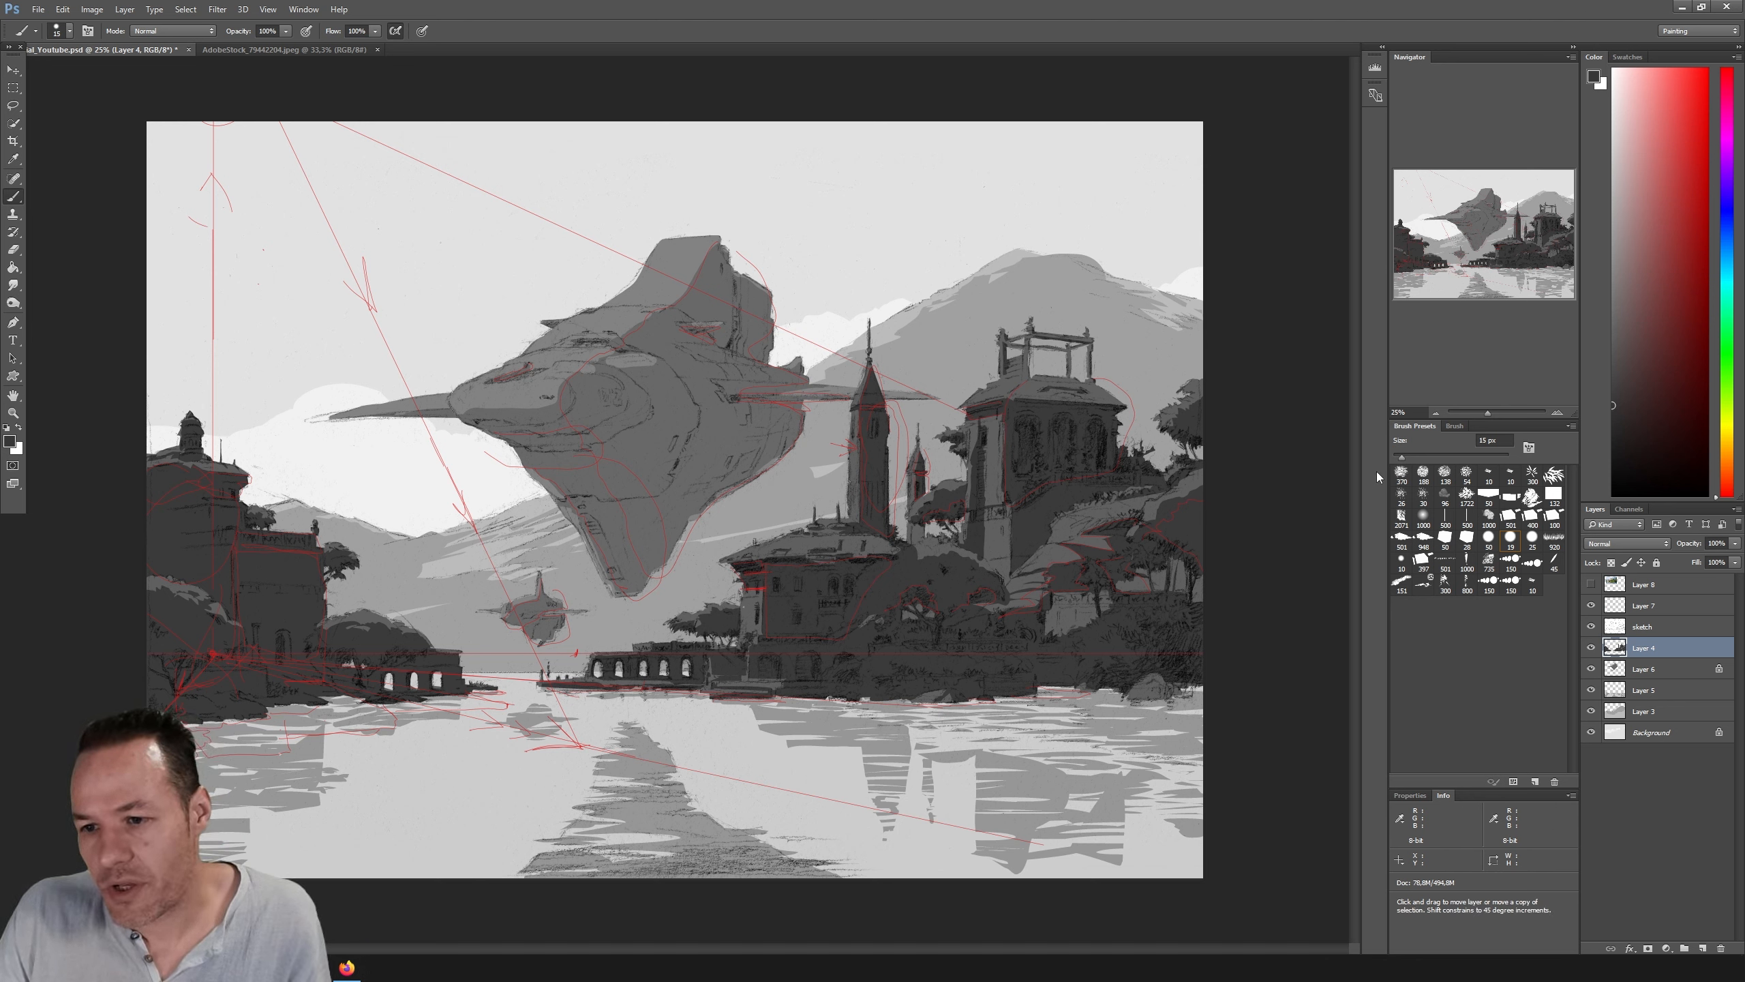
drag(1402, 456, 1397, 457)
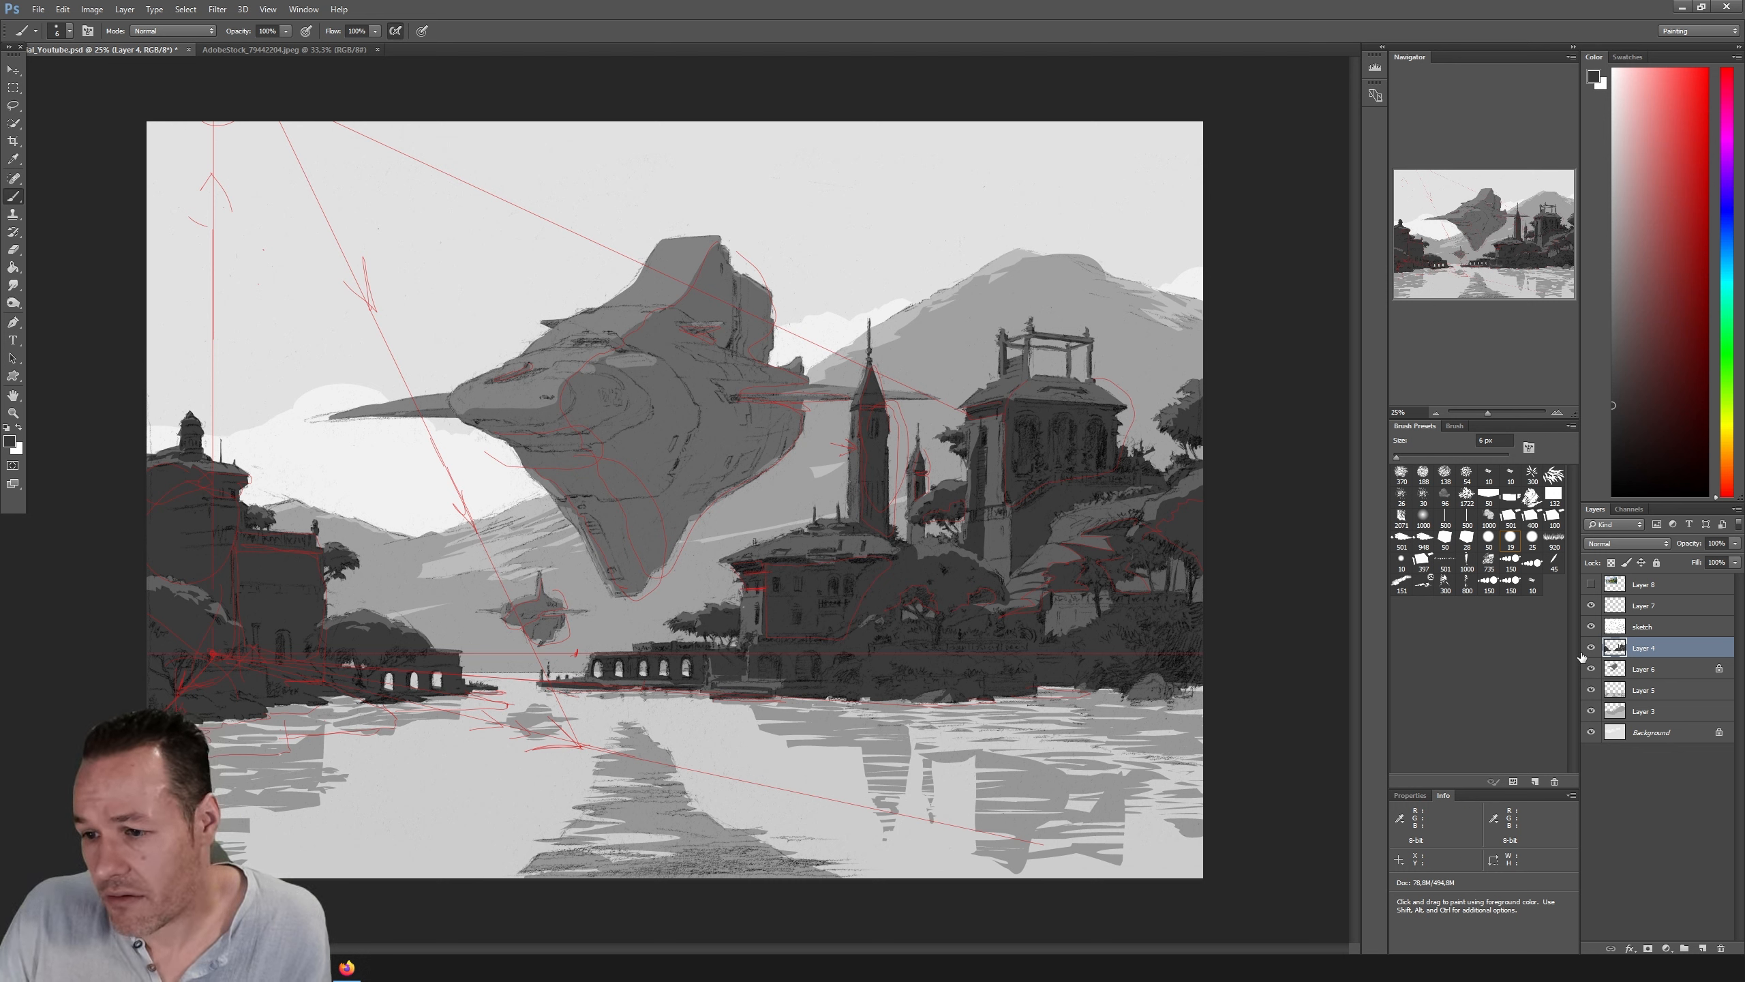
Step: Erase tall arched window openings through the upper wall of the hilltop building with a smaller eraser
key(e)
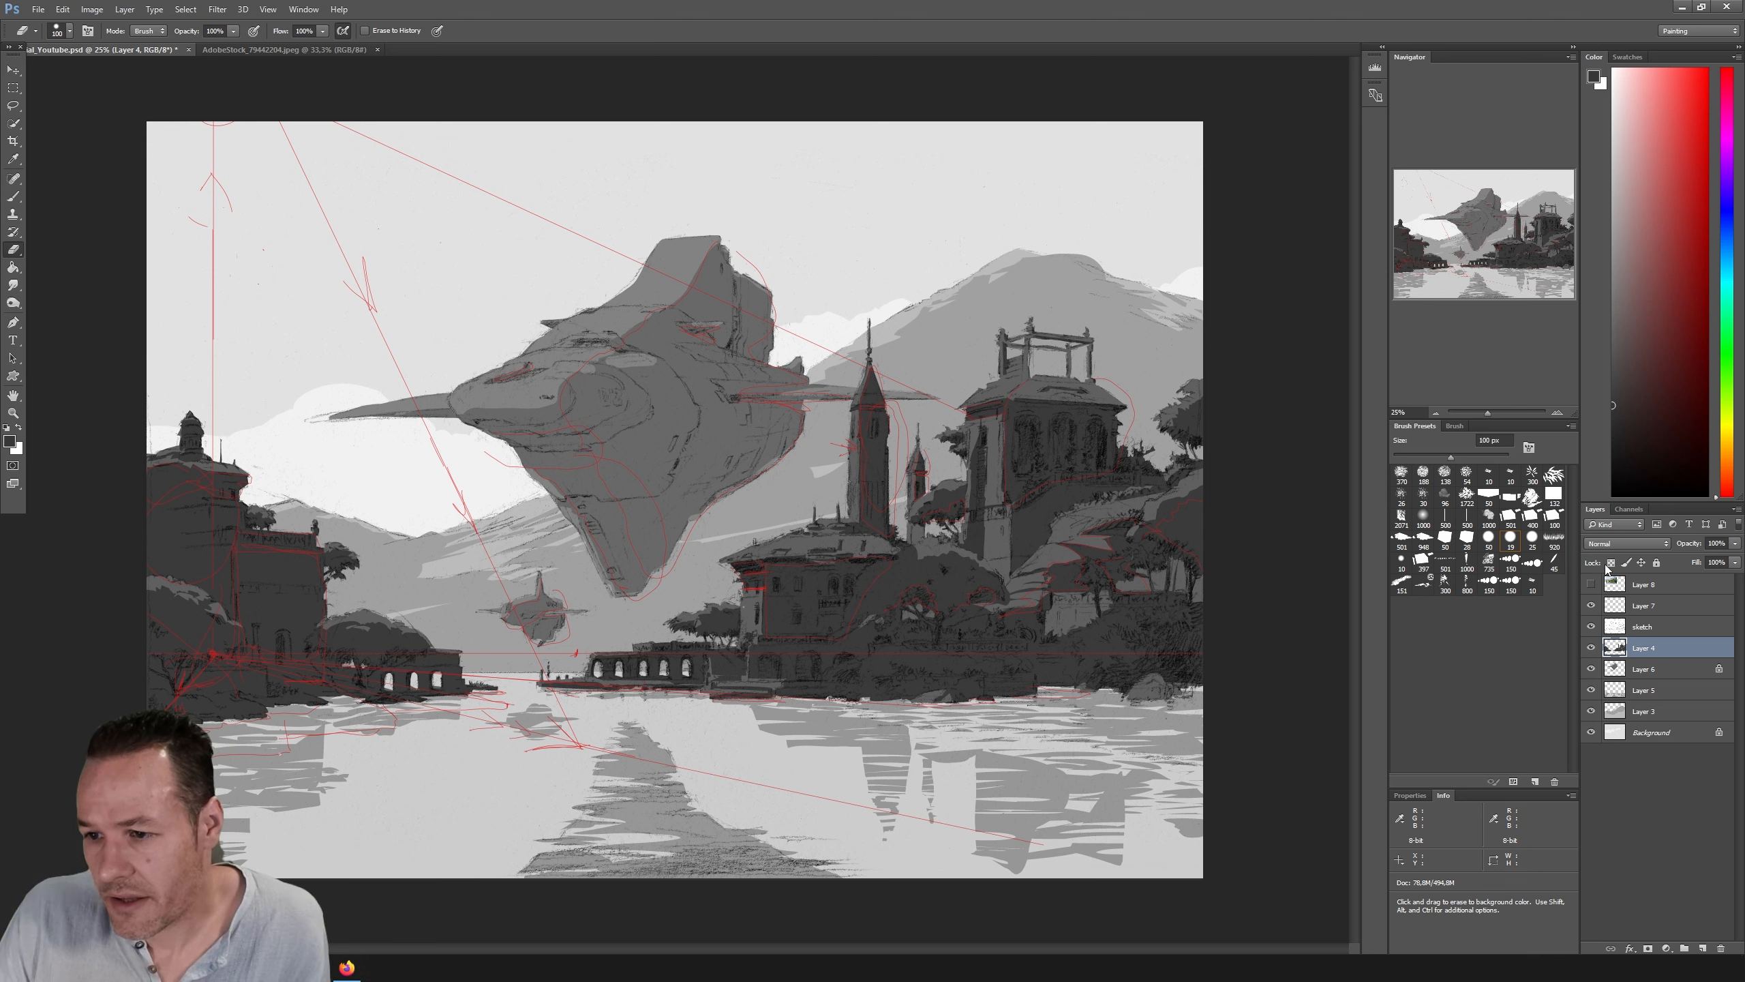
drag(1429, 455, 1417, 456)
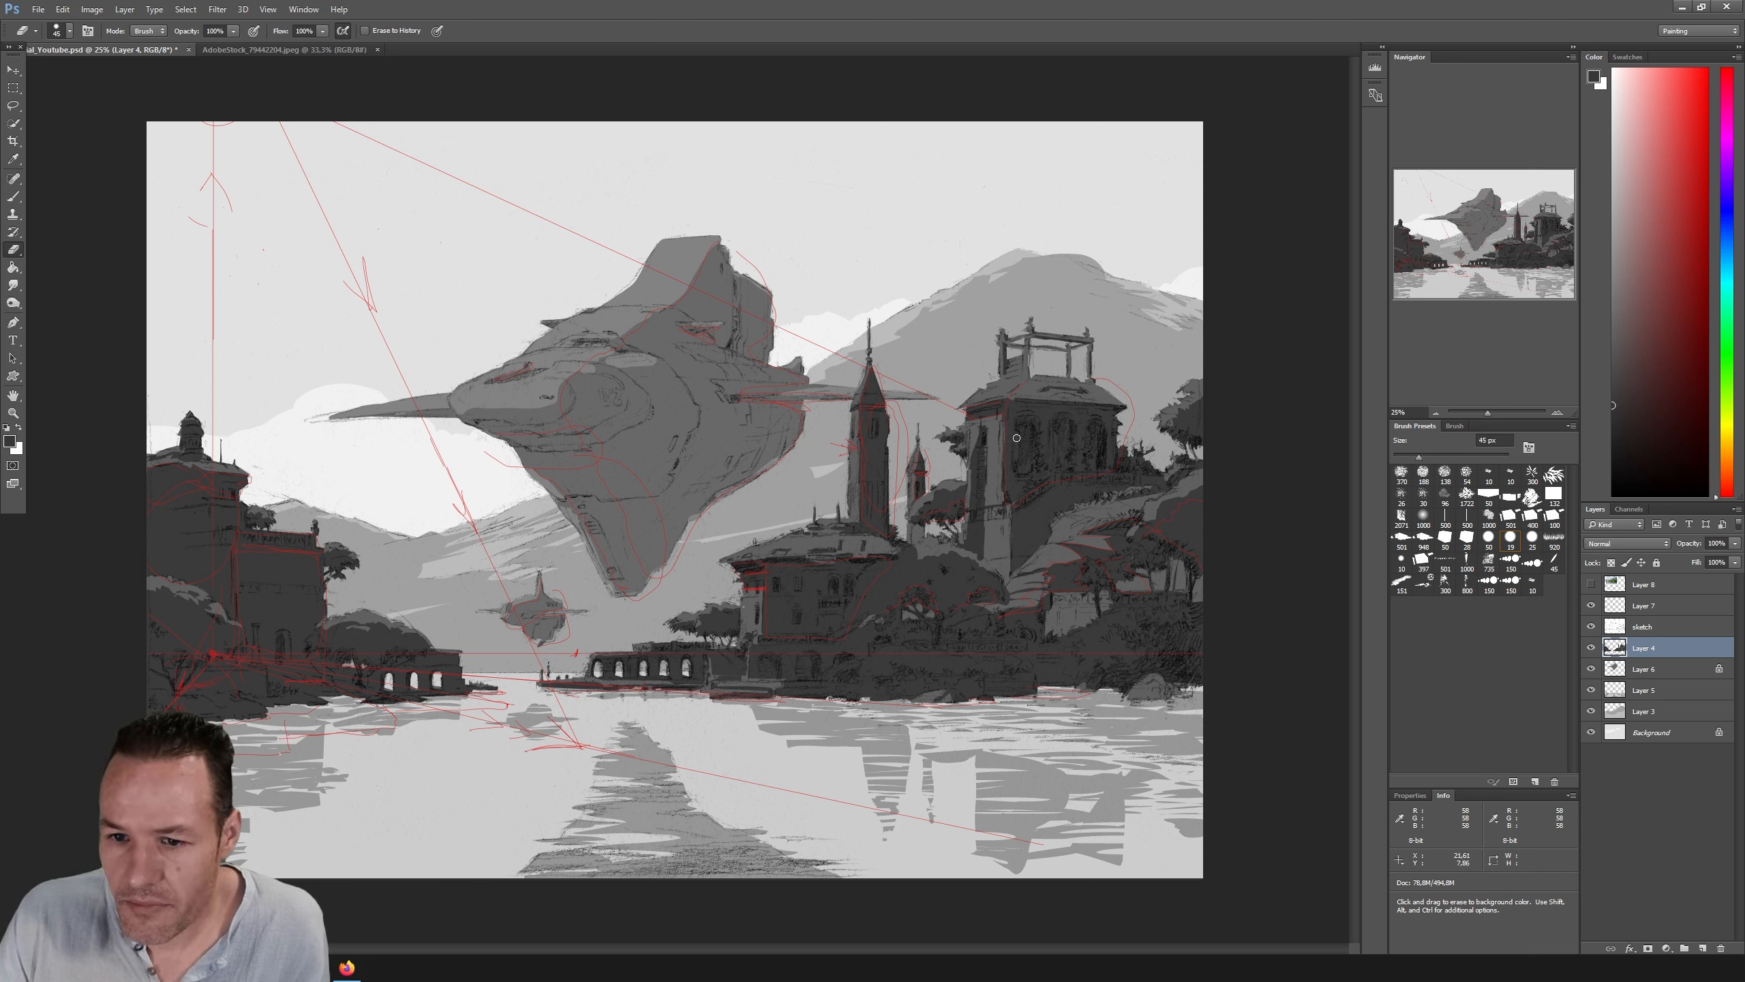
mouse_move(1016, 436)
mouse_down()
mouse_move(1053, 435)
mouse_move(1085, 470)
mouse_up()
Step: Narrow and clean up the hilltop building's window openings in dark grey with 34 px and smaller brush strokes
key(b)
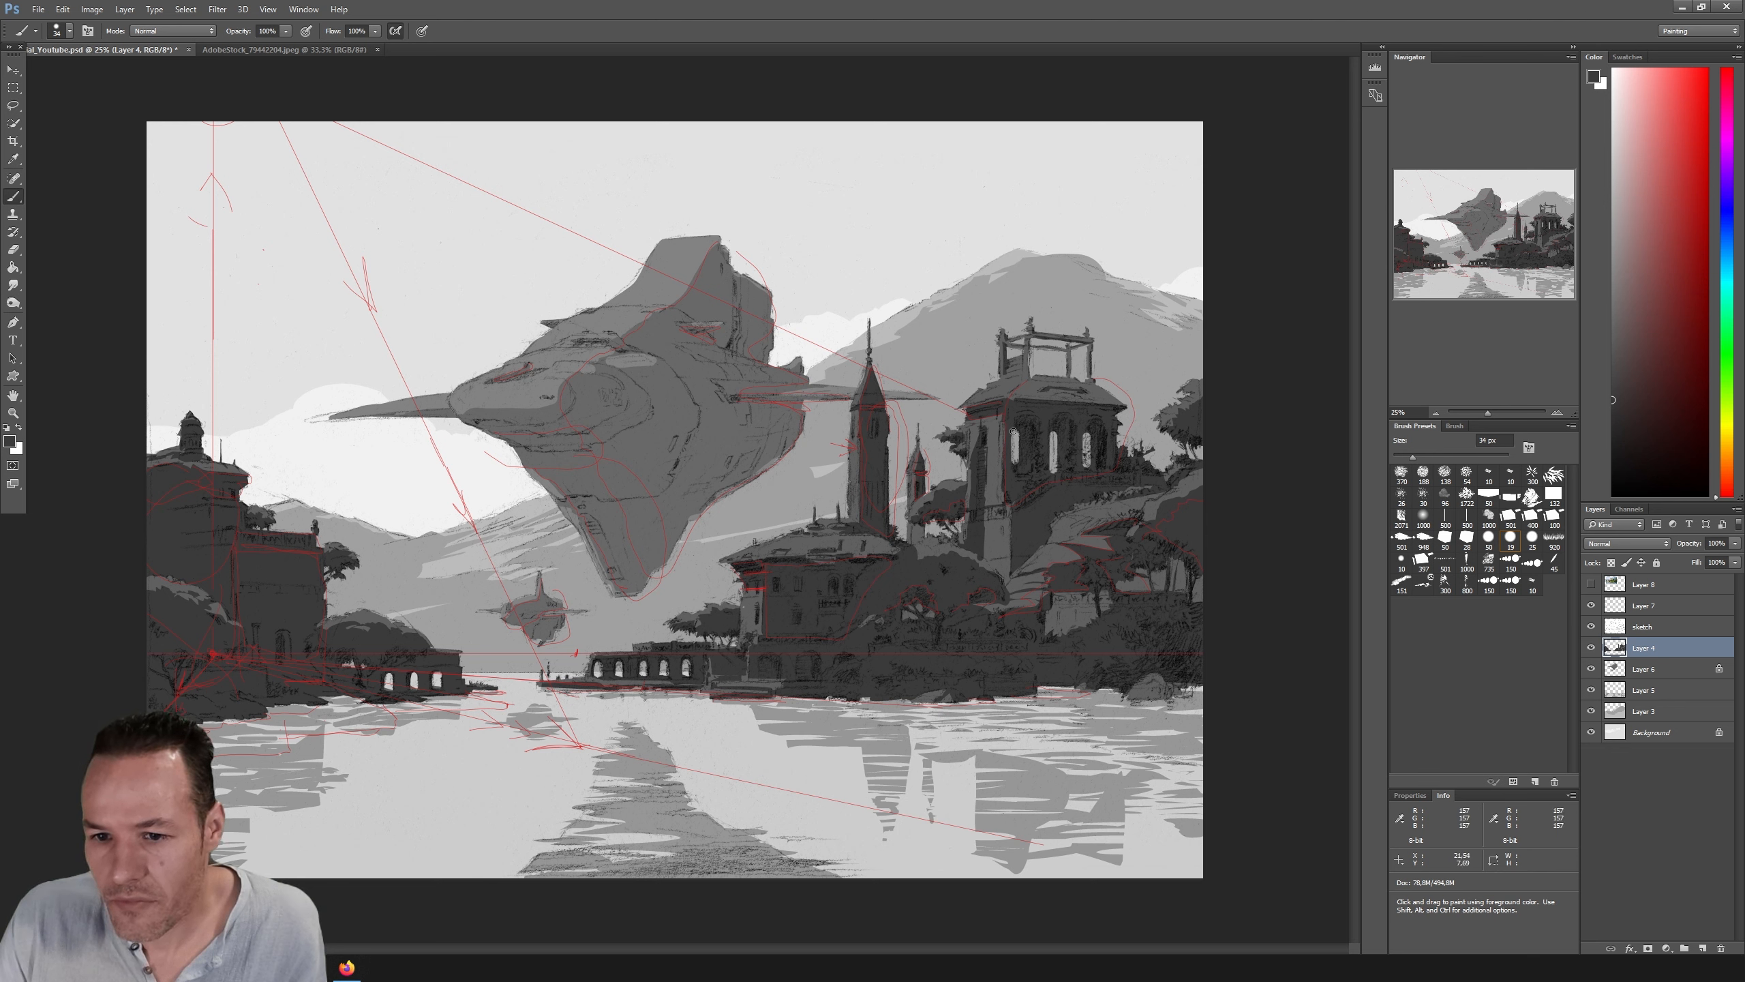
mouse_move(1013, 431)
mouse_down()
mouse_move(1010, 465)
mouse_move(1050, 480)
mouse_up()
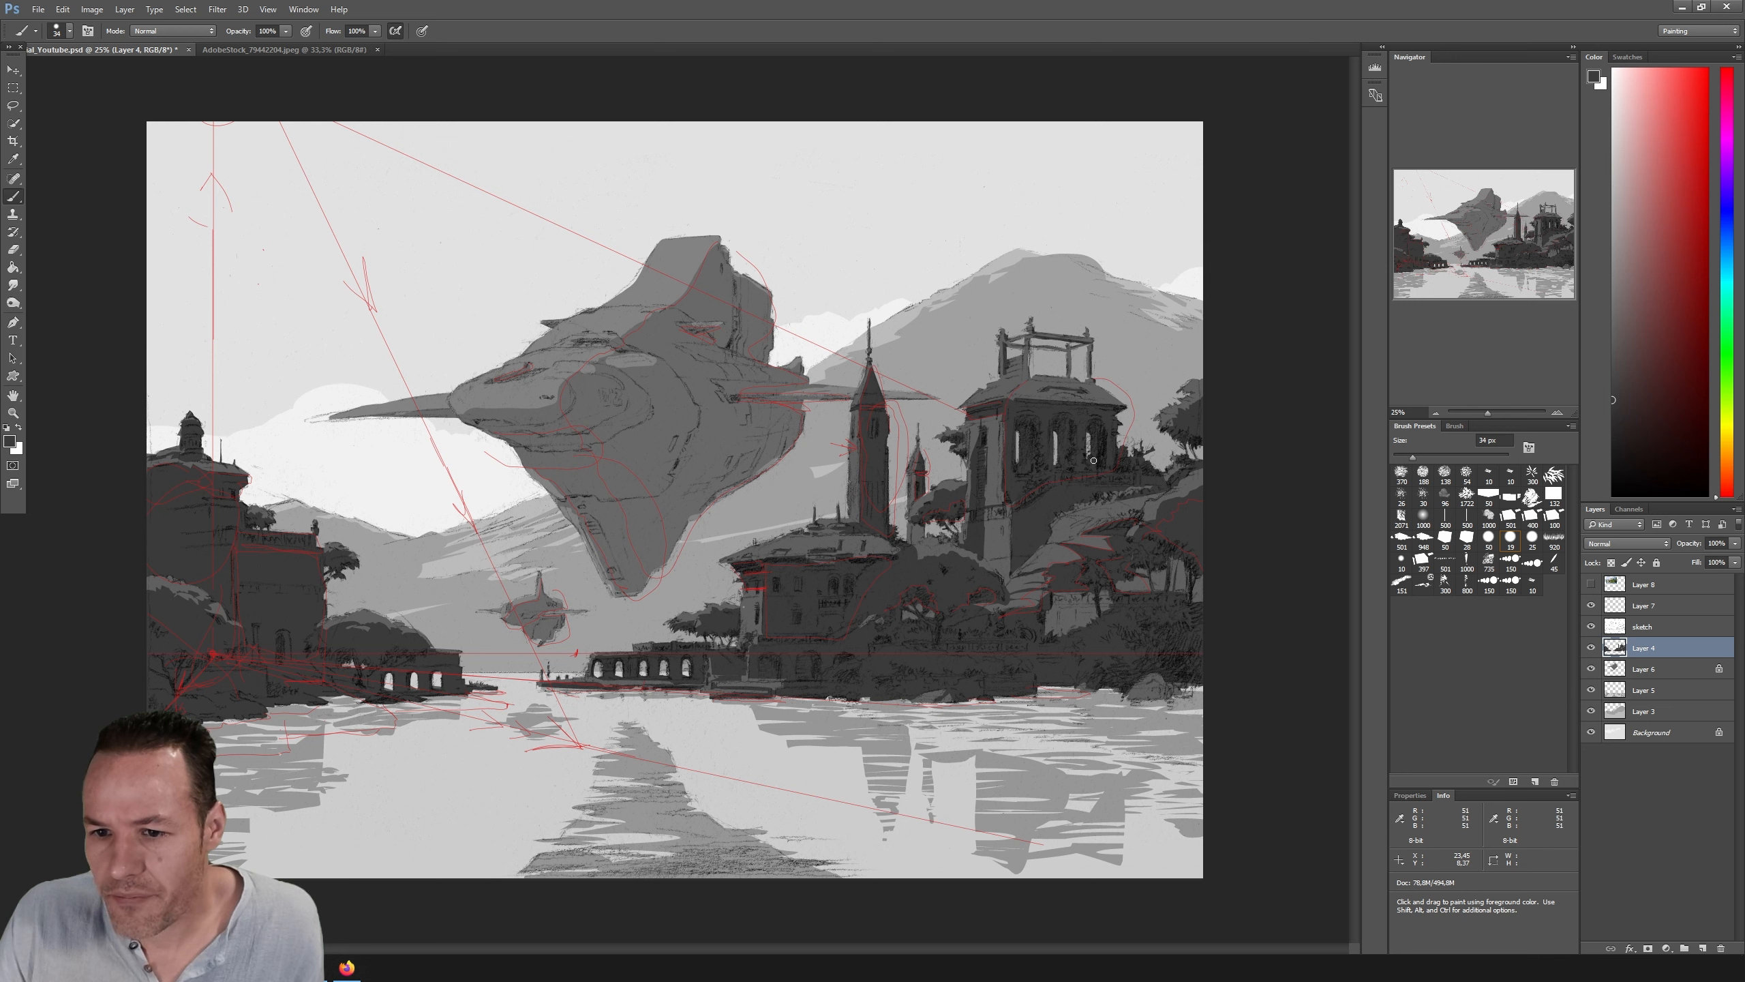
click(1400, 458)
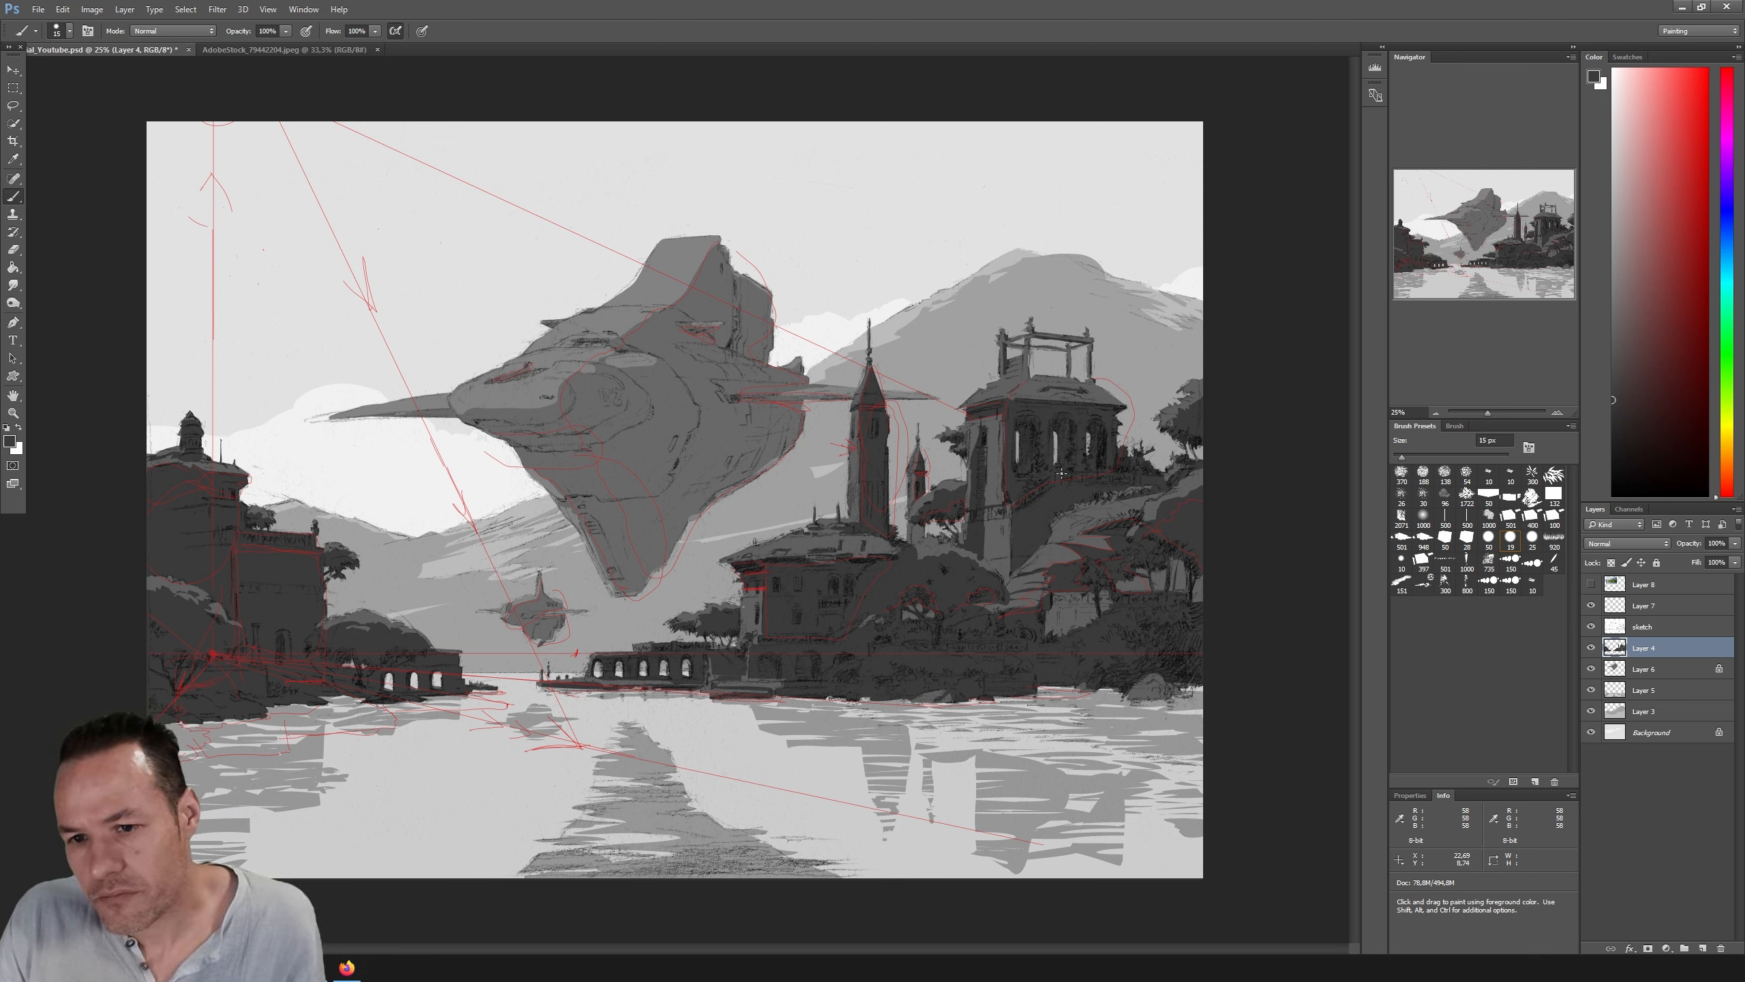
key(e)
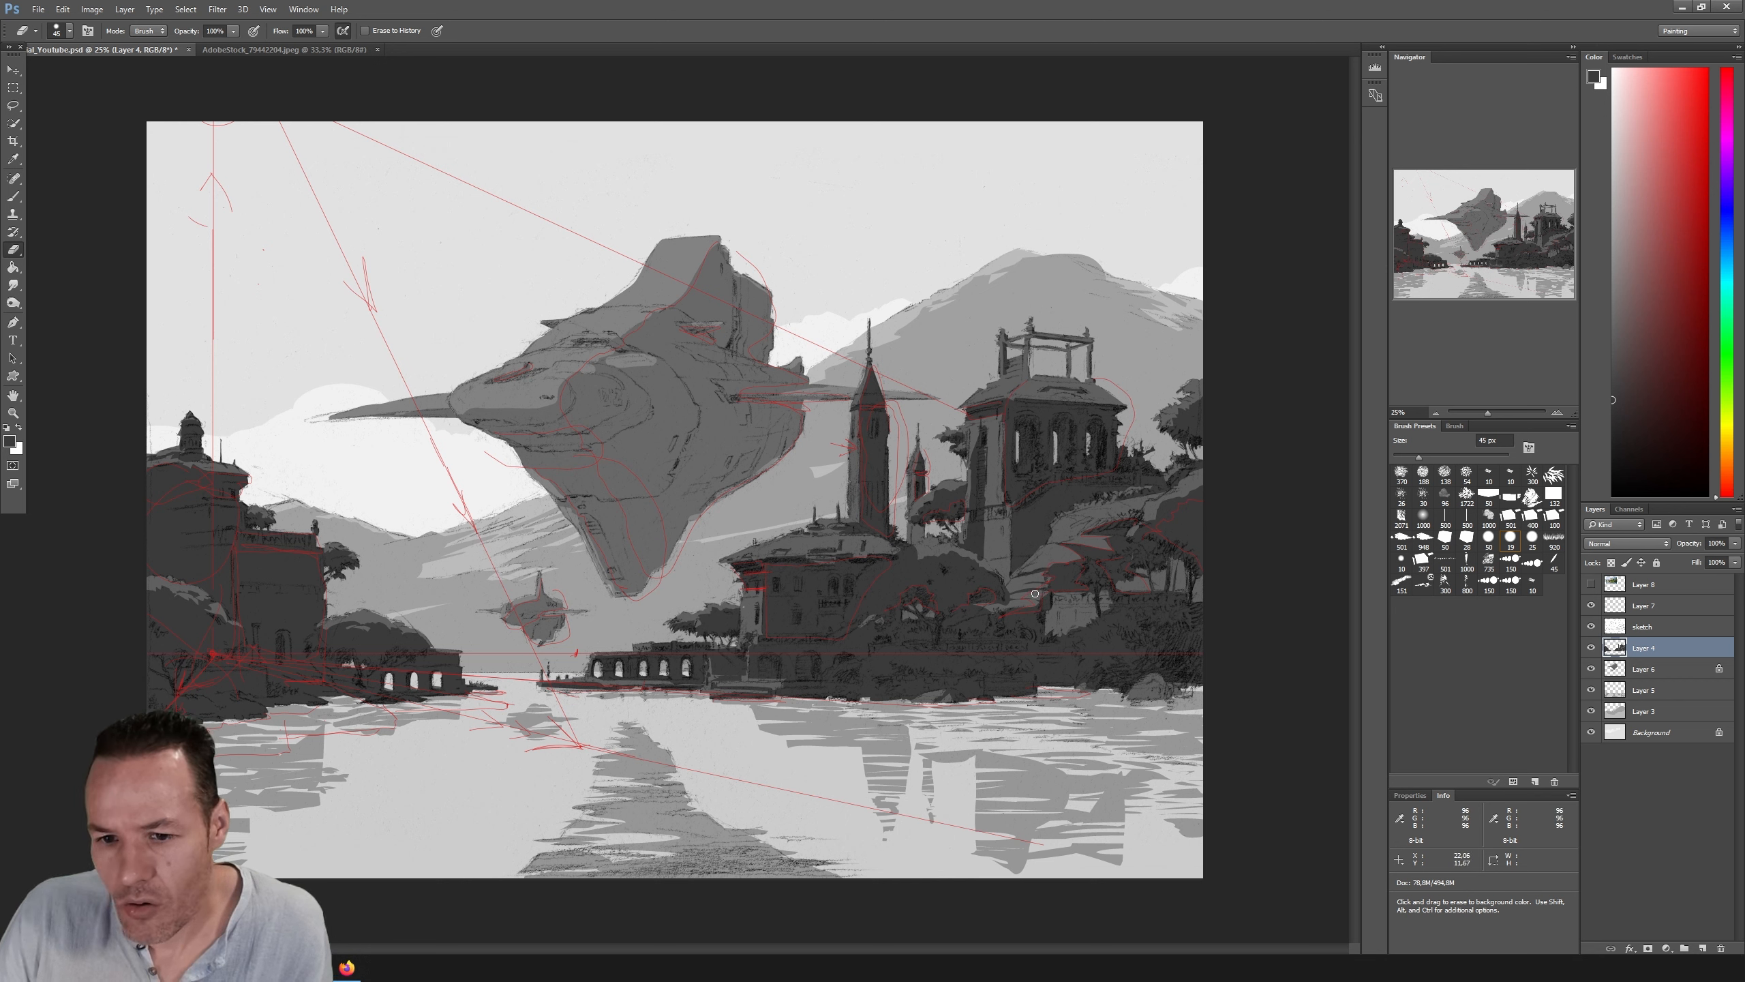
Step: Lasso the upper-left edge of the tree canopy beside the lower building's roof, adding areas to the selection down along the canopy
key(l)
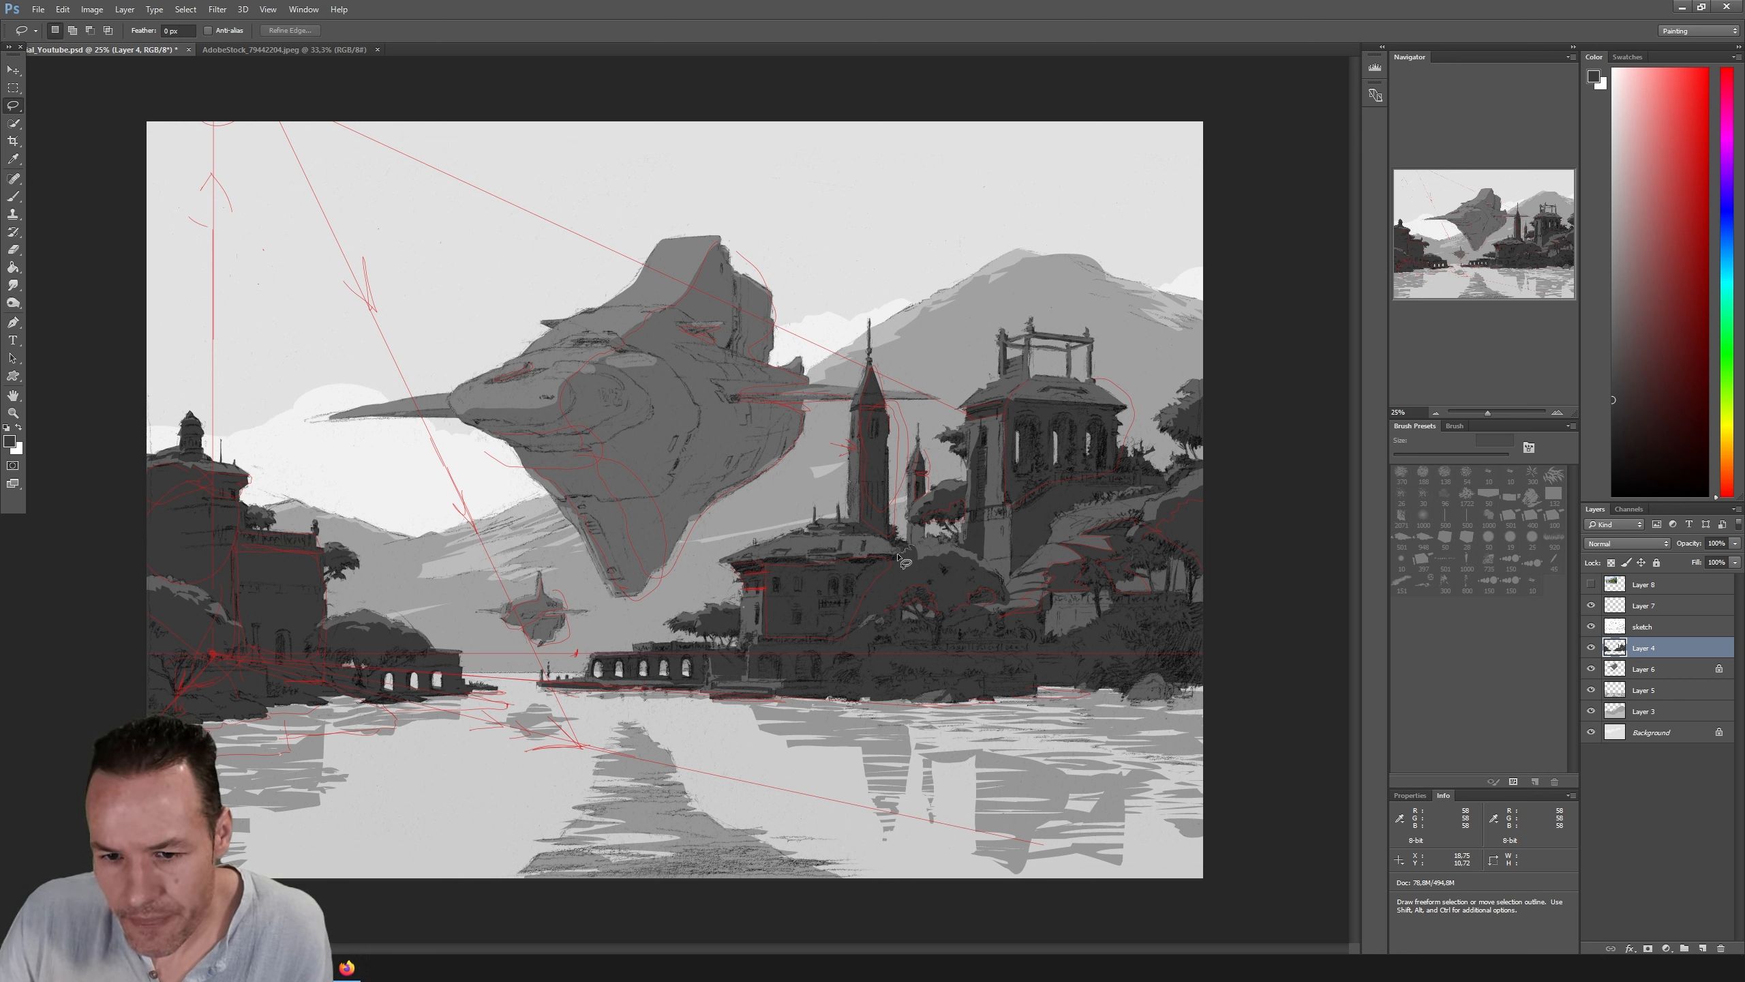
mouse_move(872, 568)
mouse_down()
mouse_move(859, 580)
mouse_move(924, 551)
mouse_up()
key(shift)
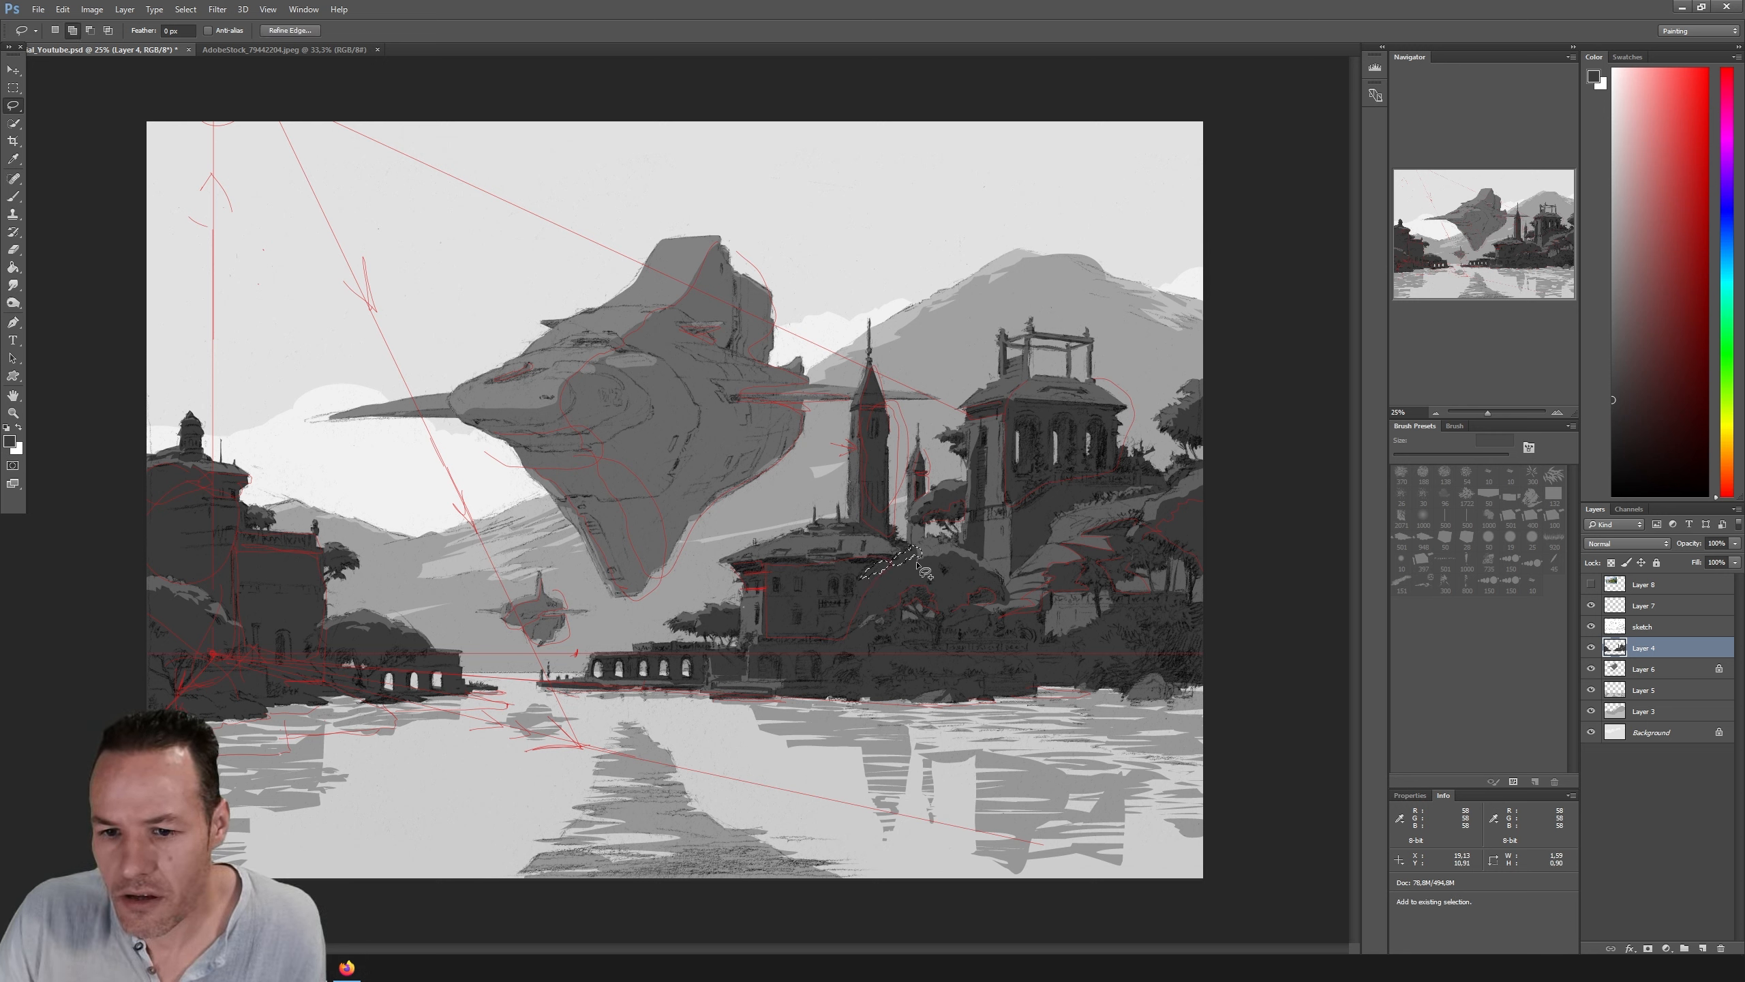
drag(922, 563, 920, 558)
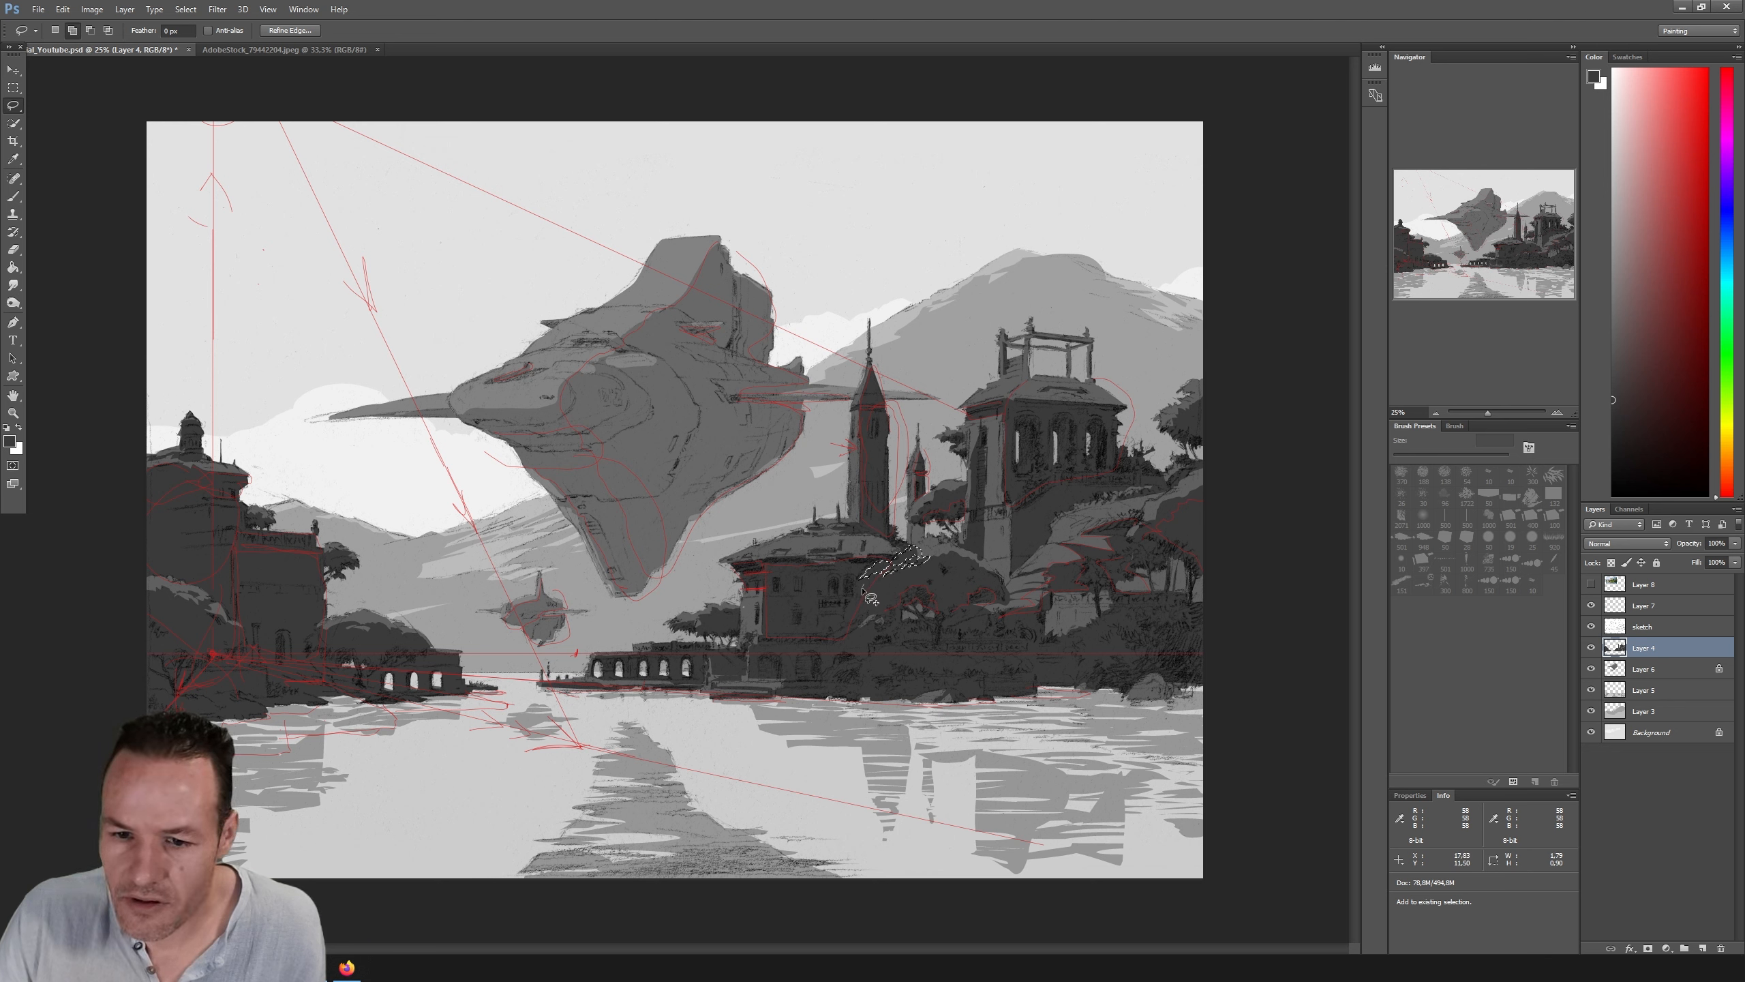
drag(870, 576, 863, 585)
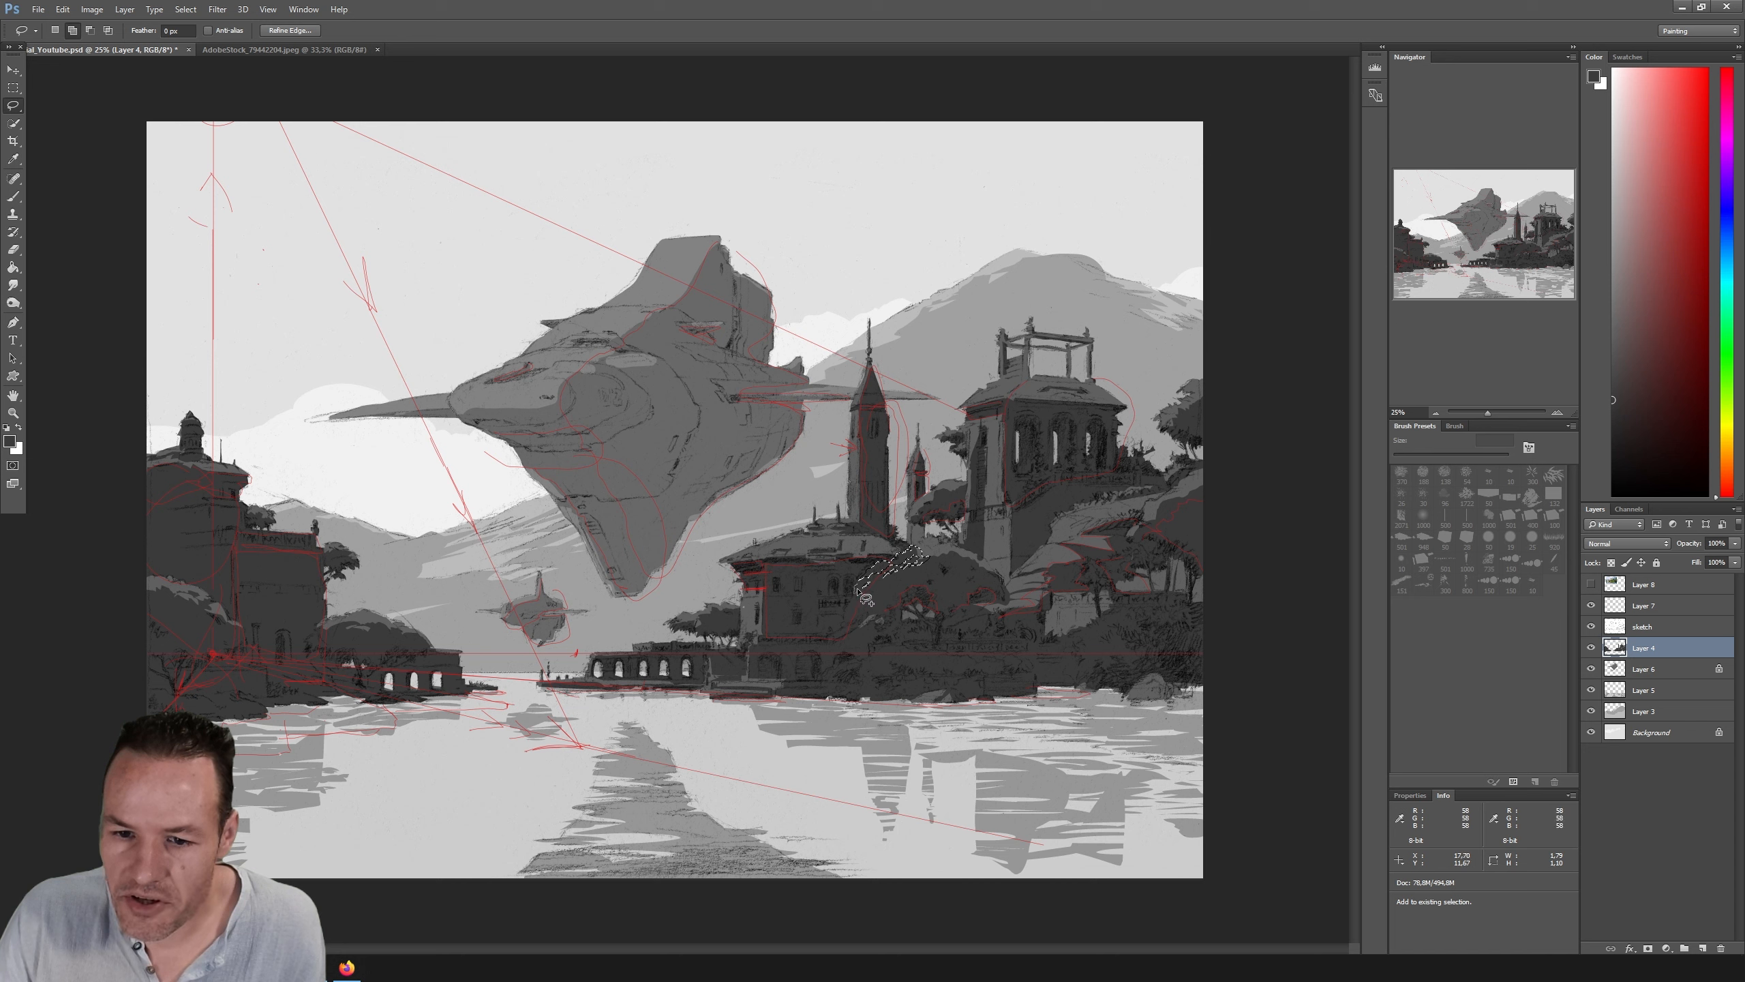
Step: Hide the red perspective guides on Layer 7, paint the selected canopy edge in a sampled lighter grey, and deselect
key(i)
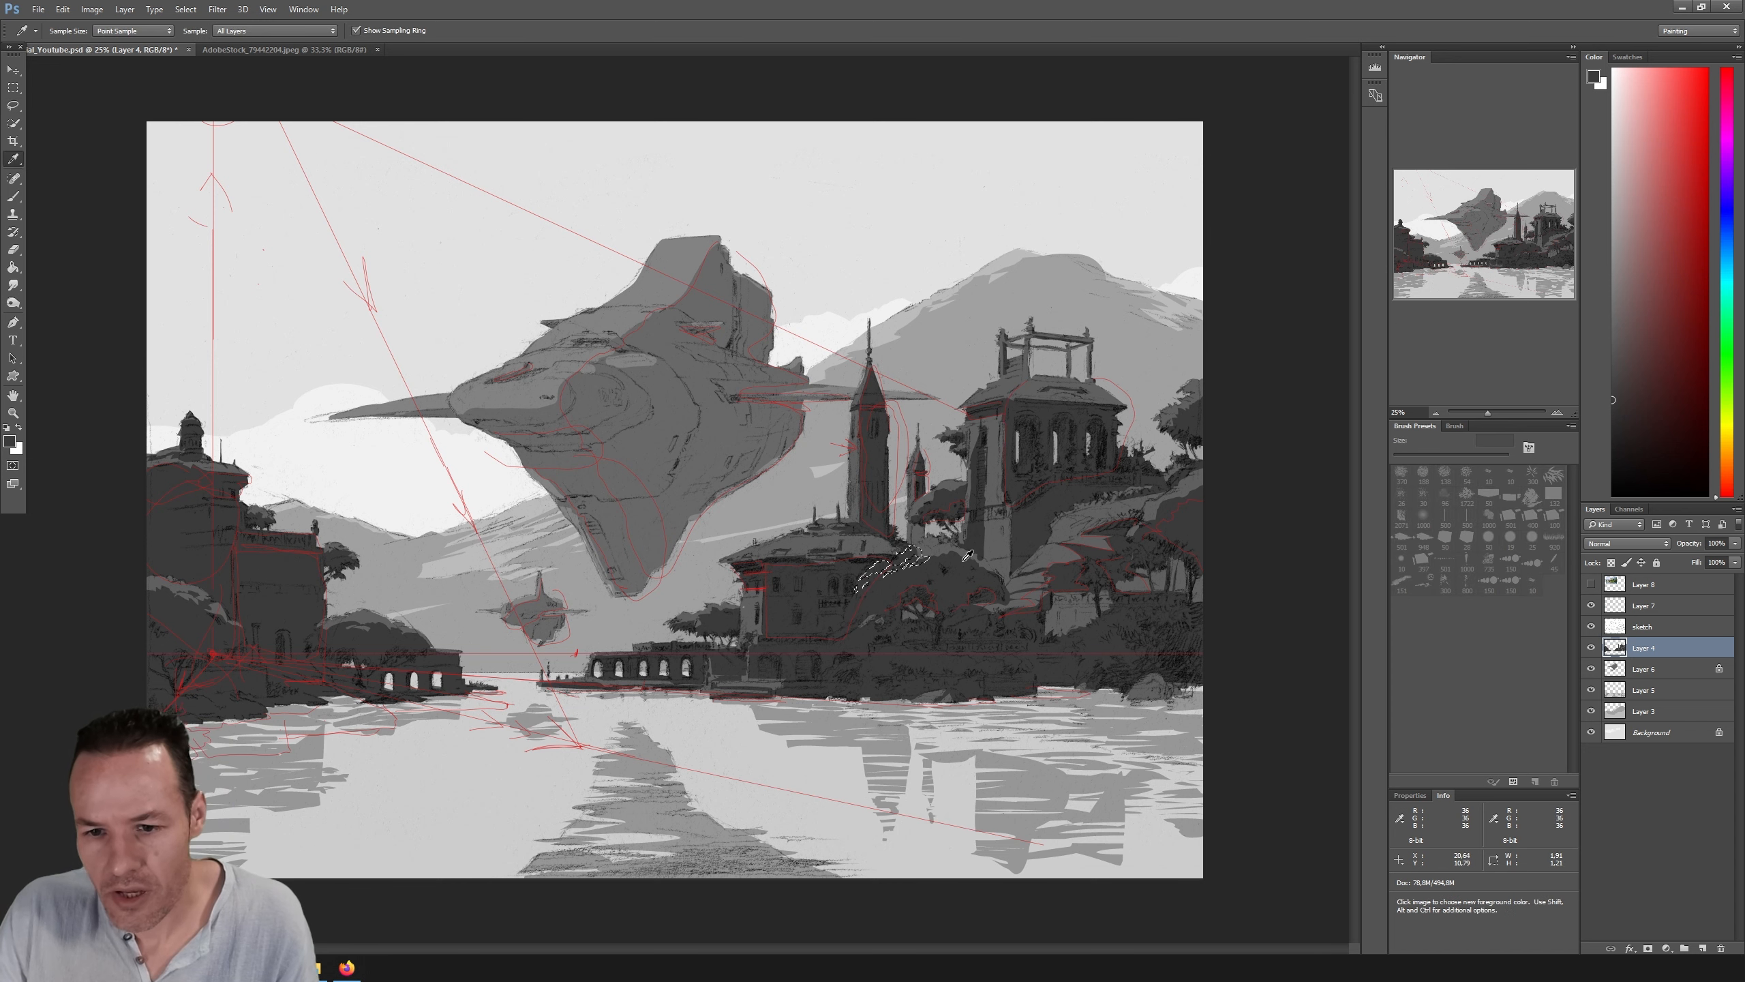
click(952, 548)
key(b)
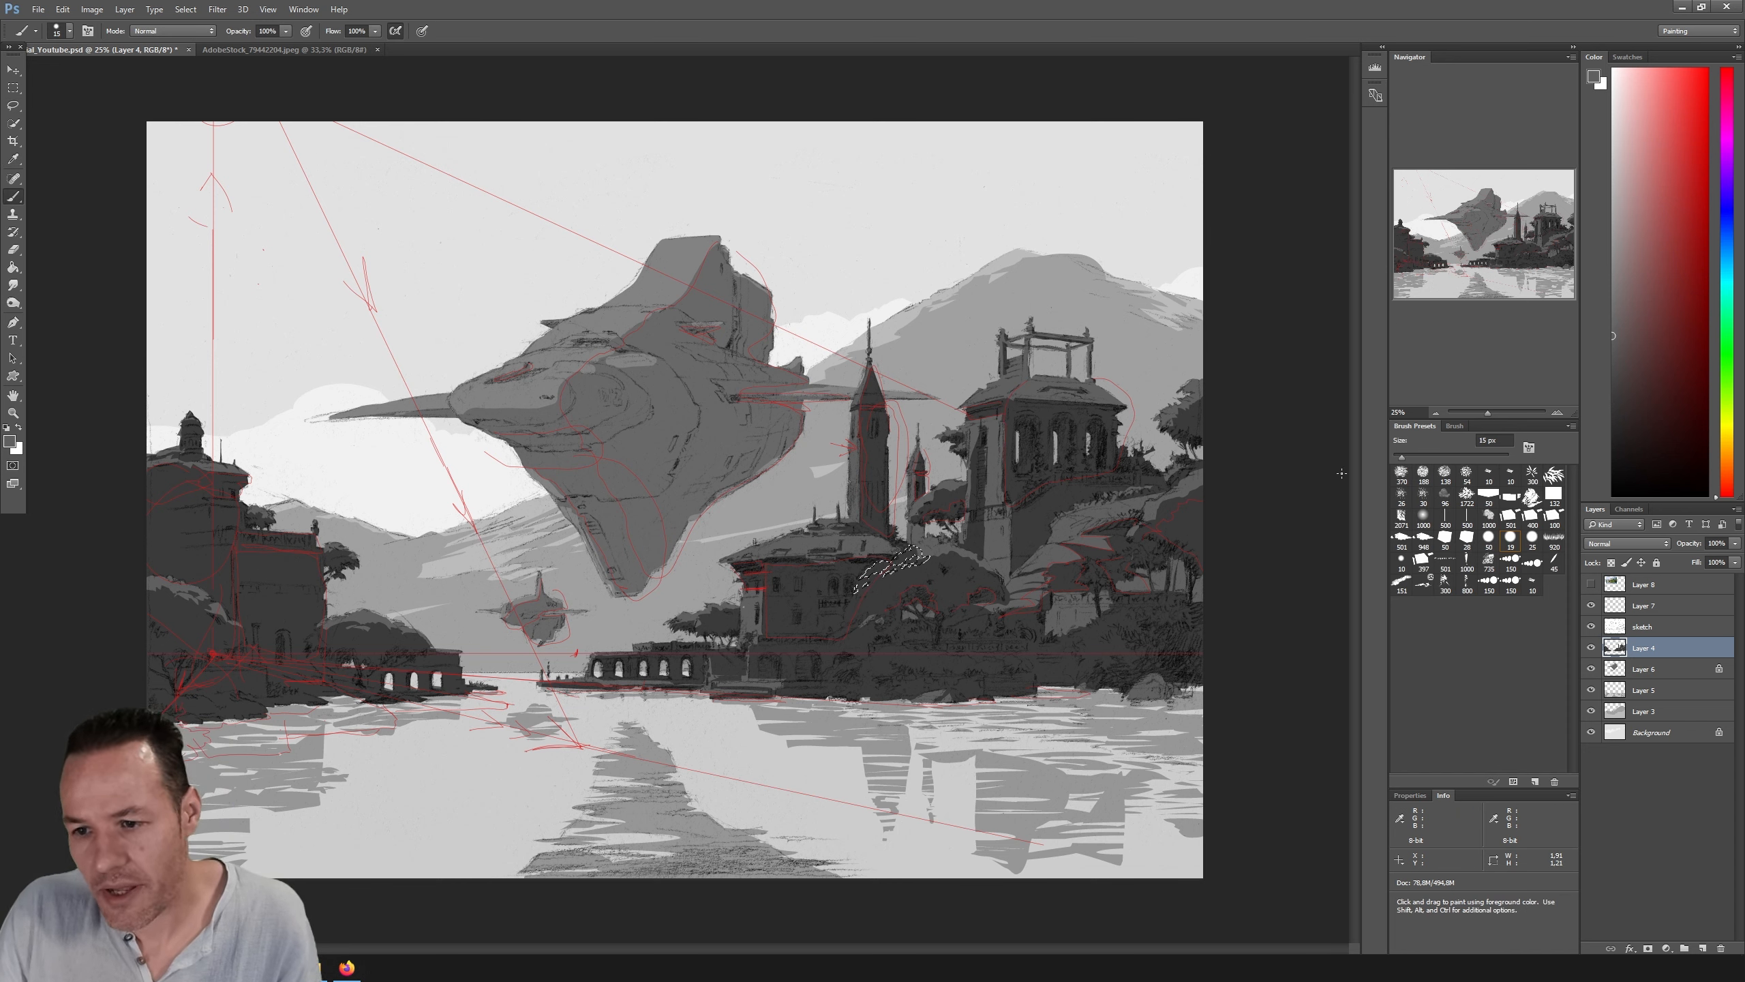
click(1419, 456)
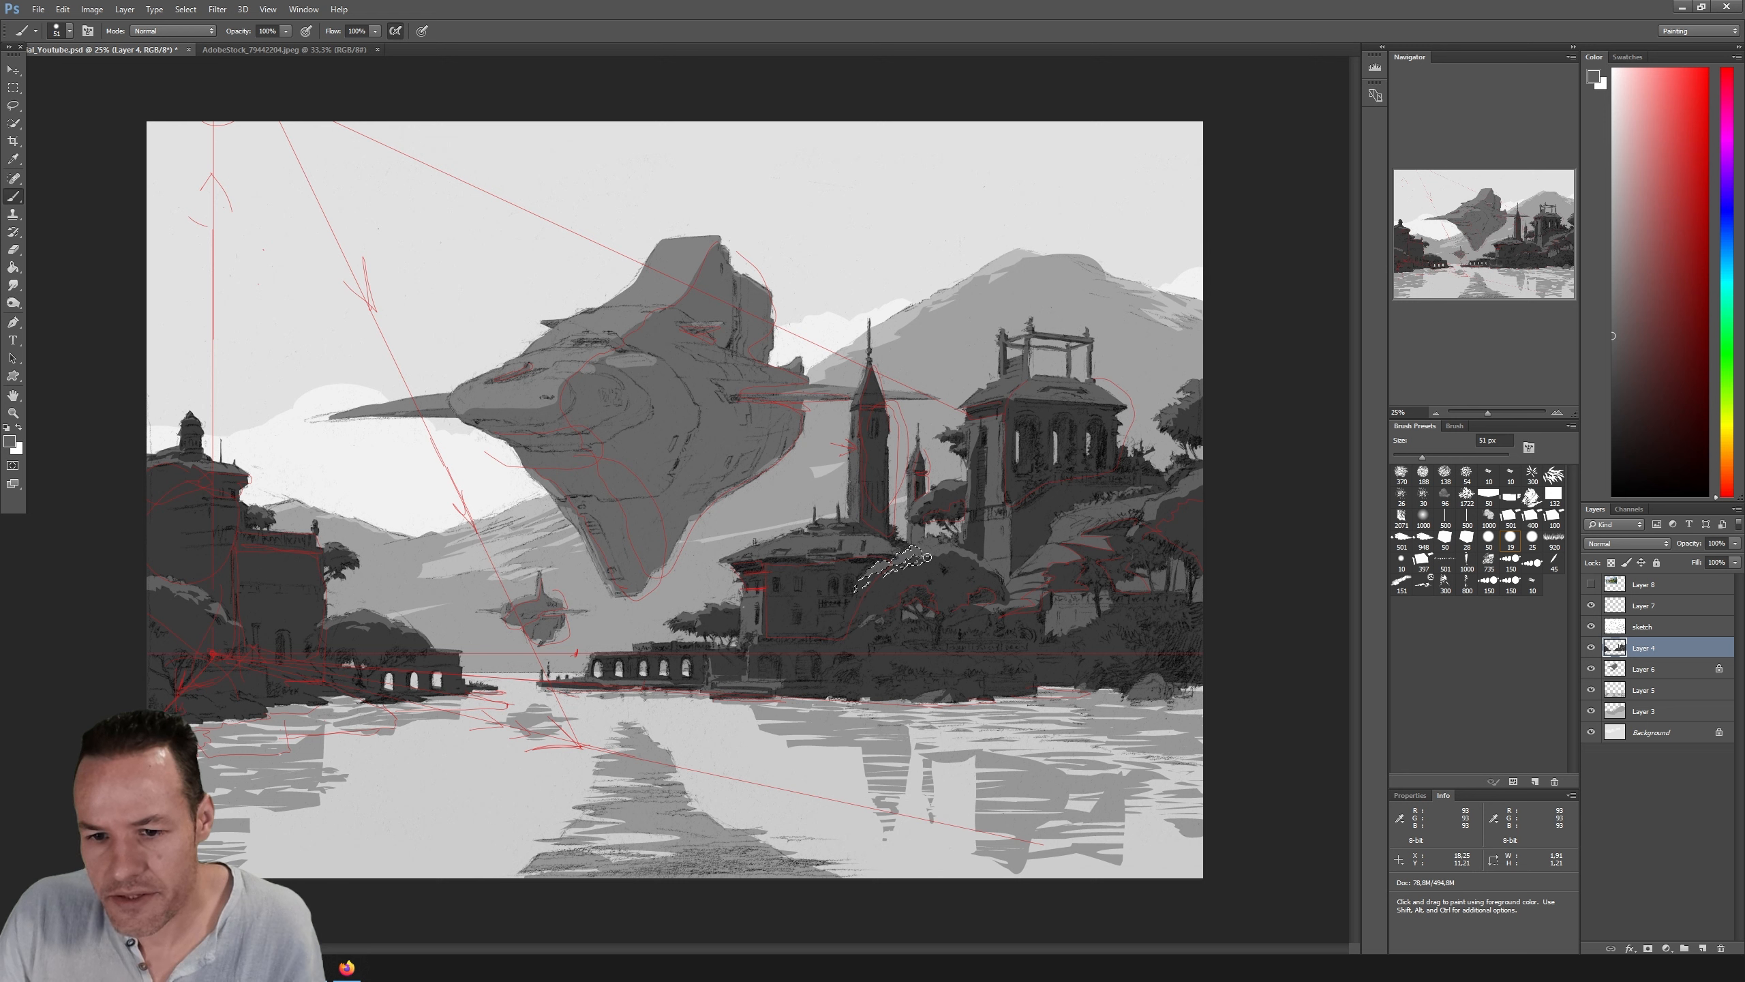
click(1591, 604)
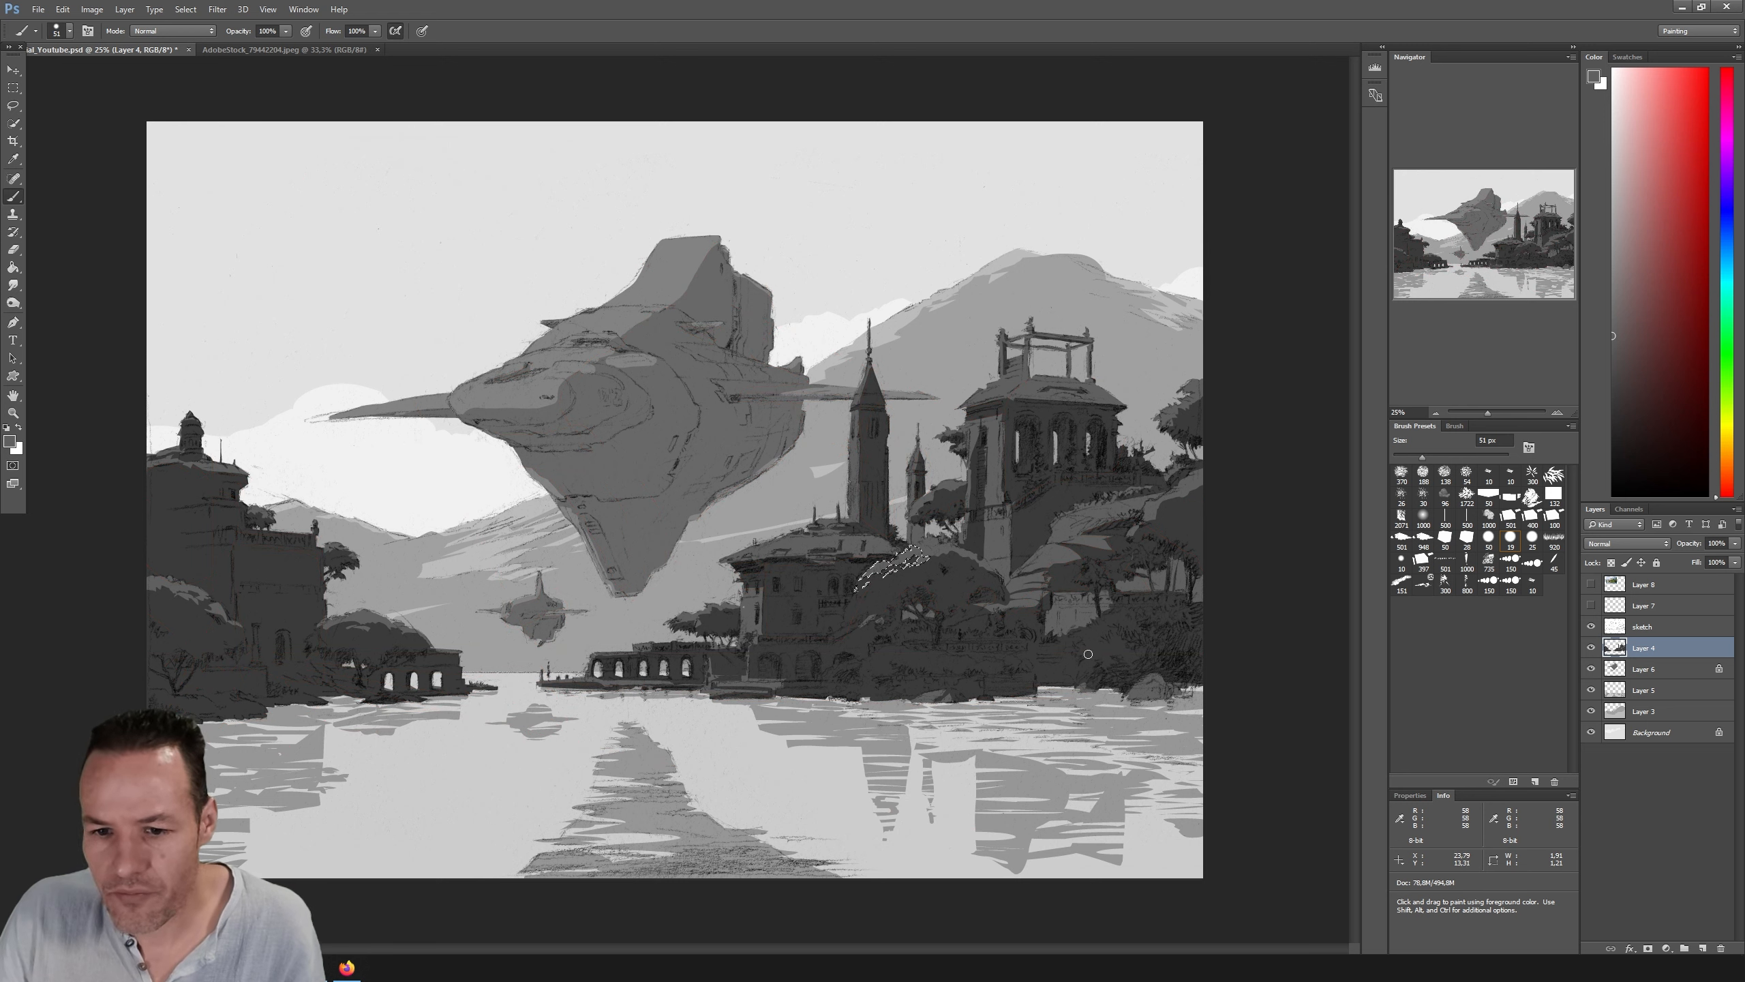
key(l)
key(ctrl+d)
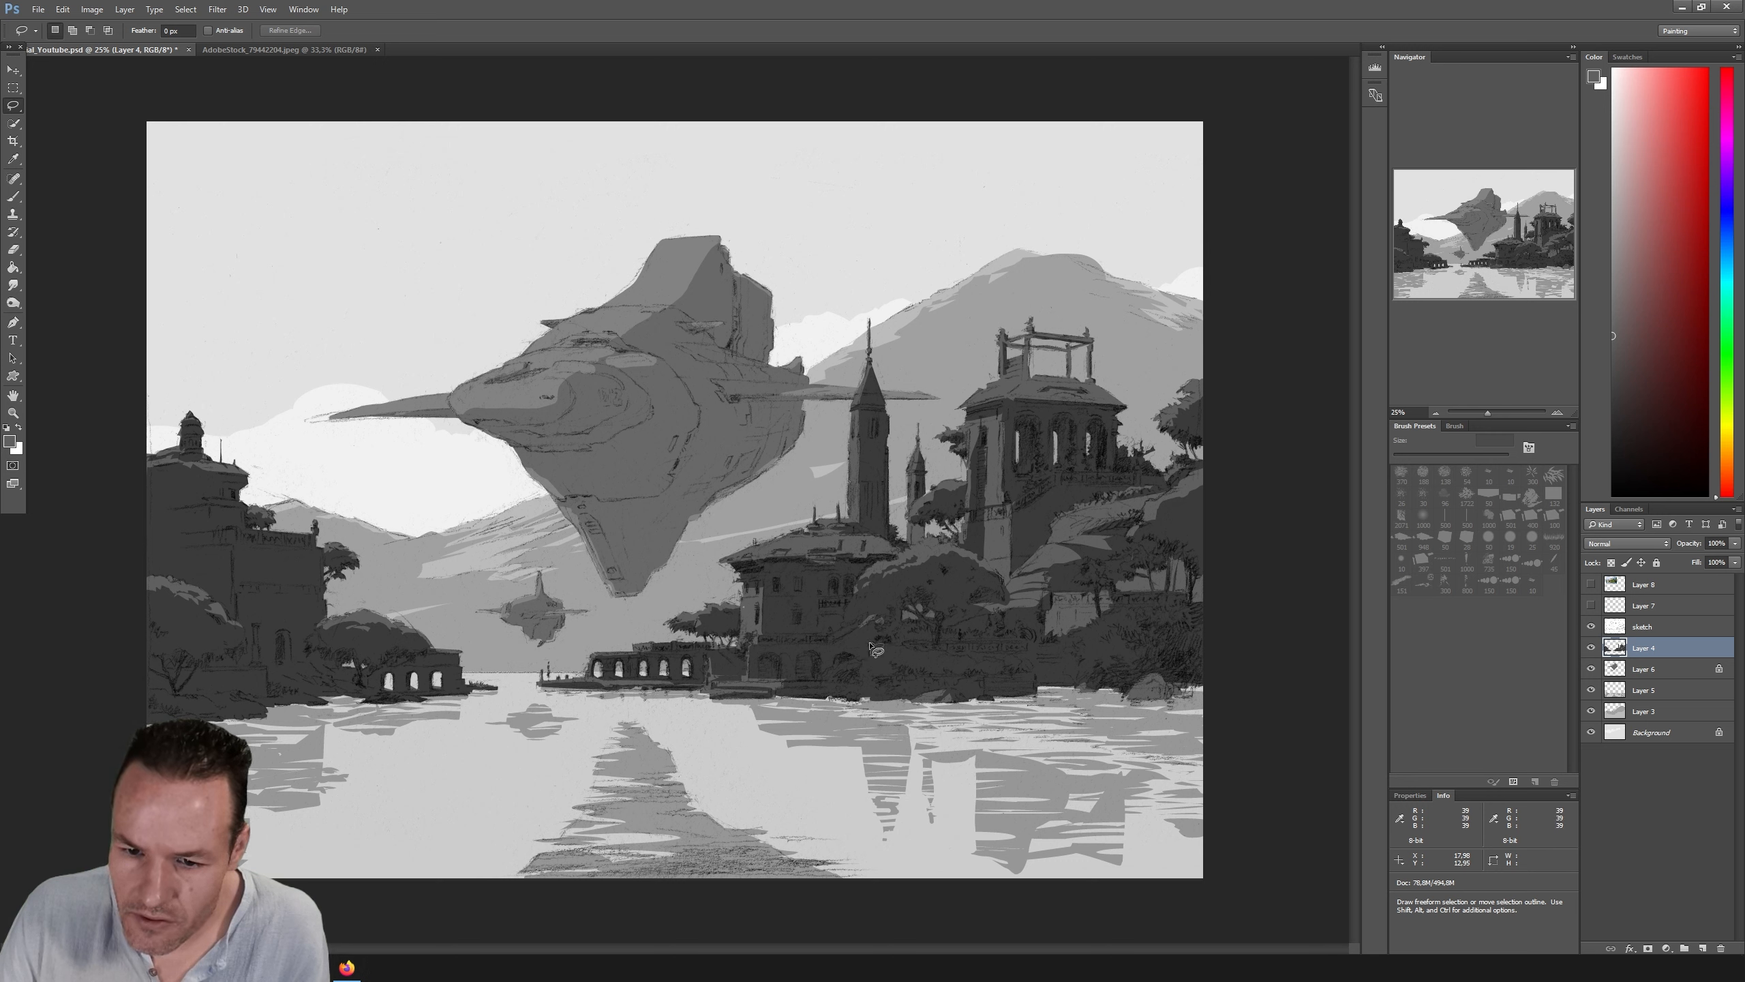
Step: Lasso small patches along the terrace wall below the trees, brush them lighter grey, and deselect
drag(870, 643, 876, 646)
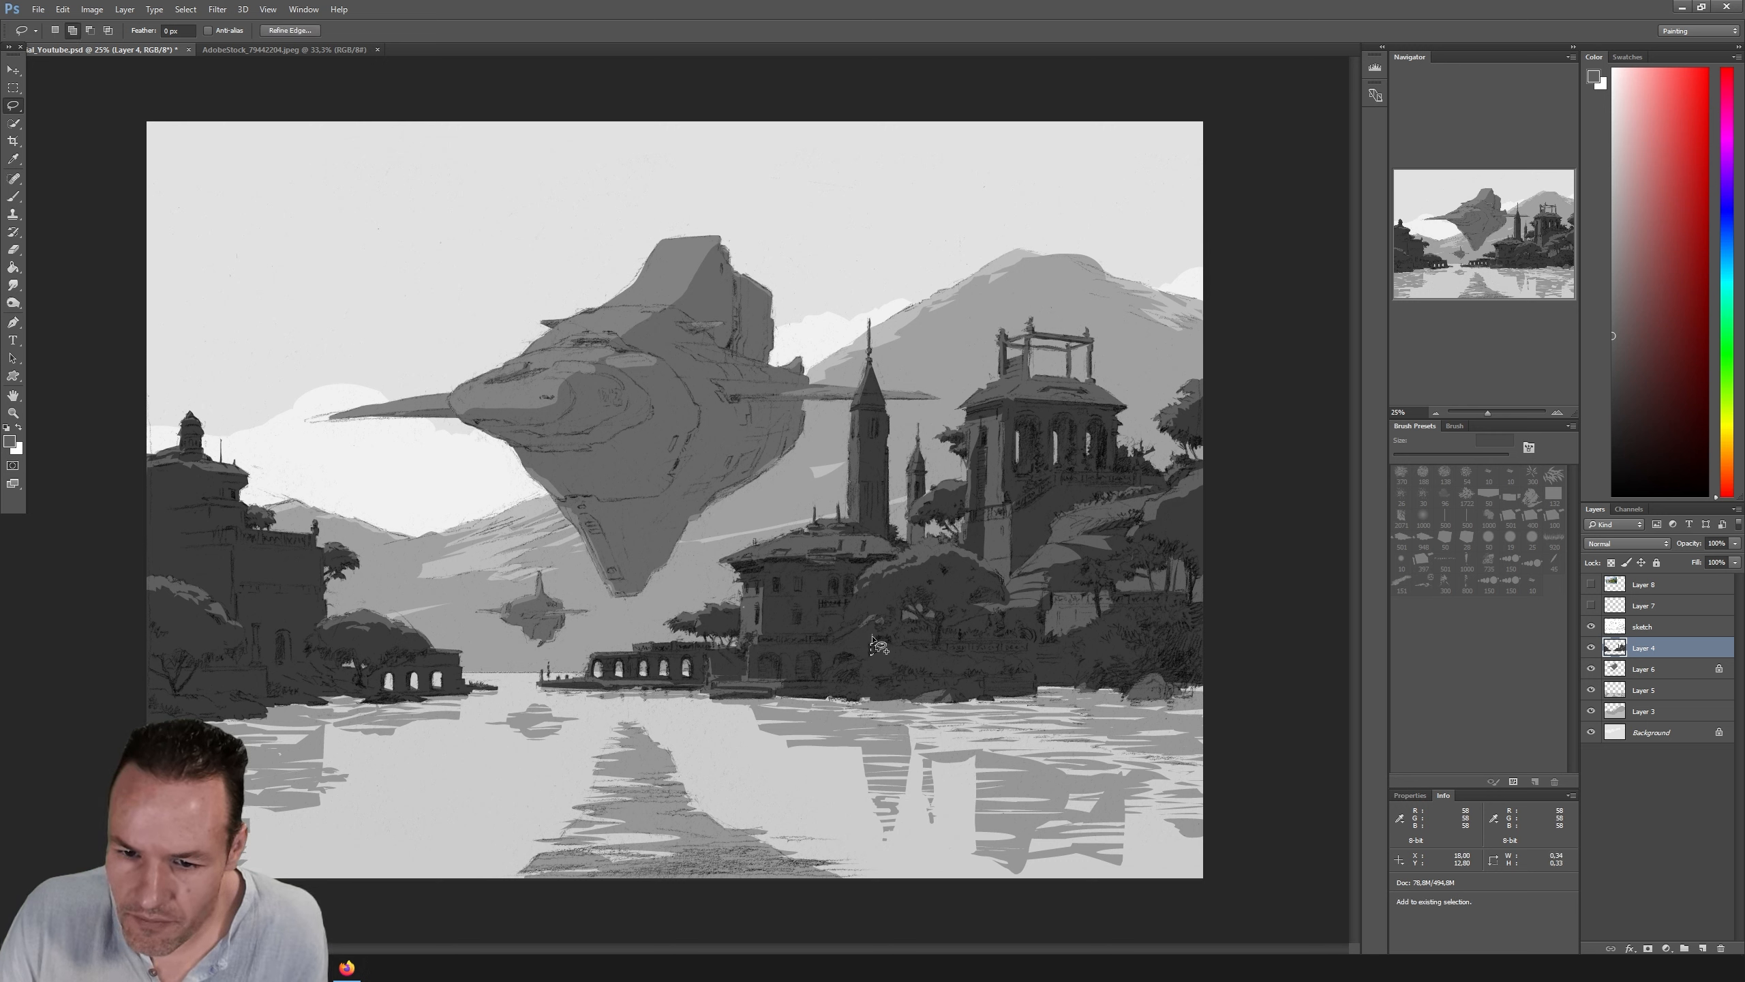
drag(874, 637, 882, 645)
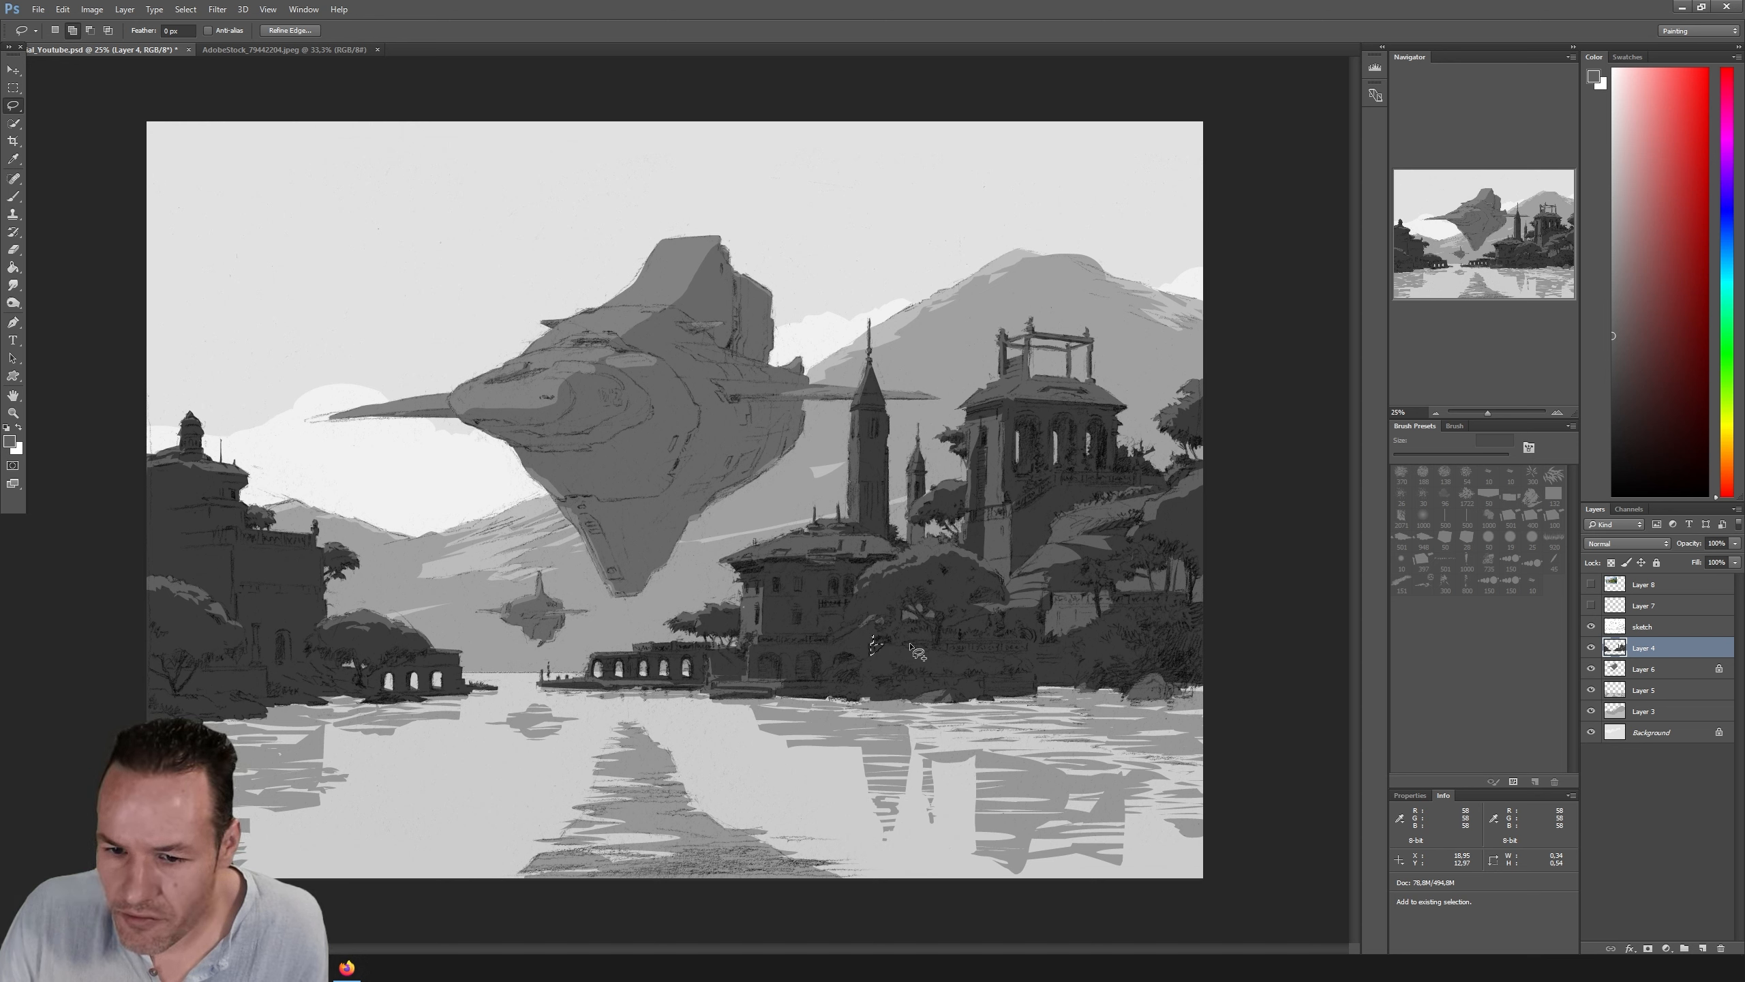
mouse_move(905, 645)
mouse_down()
mouse_move(983, 652)
mouse_move(905, 645)
mouse_up()
key(b)
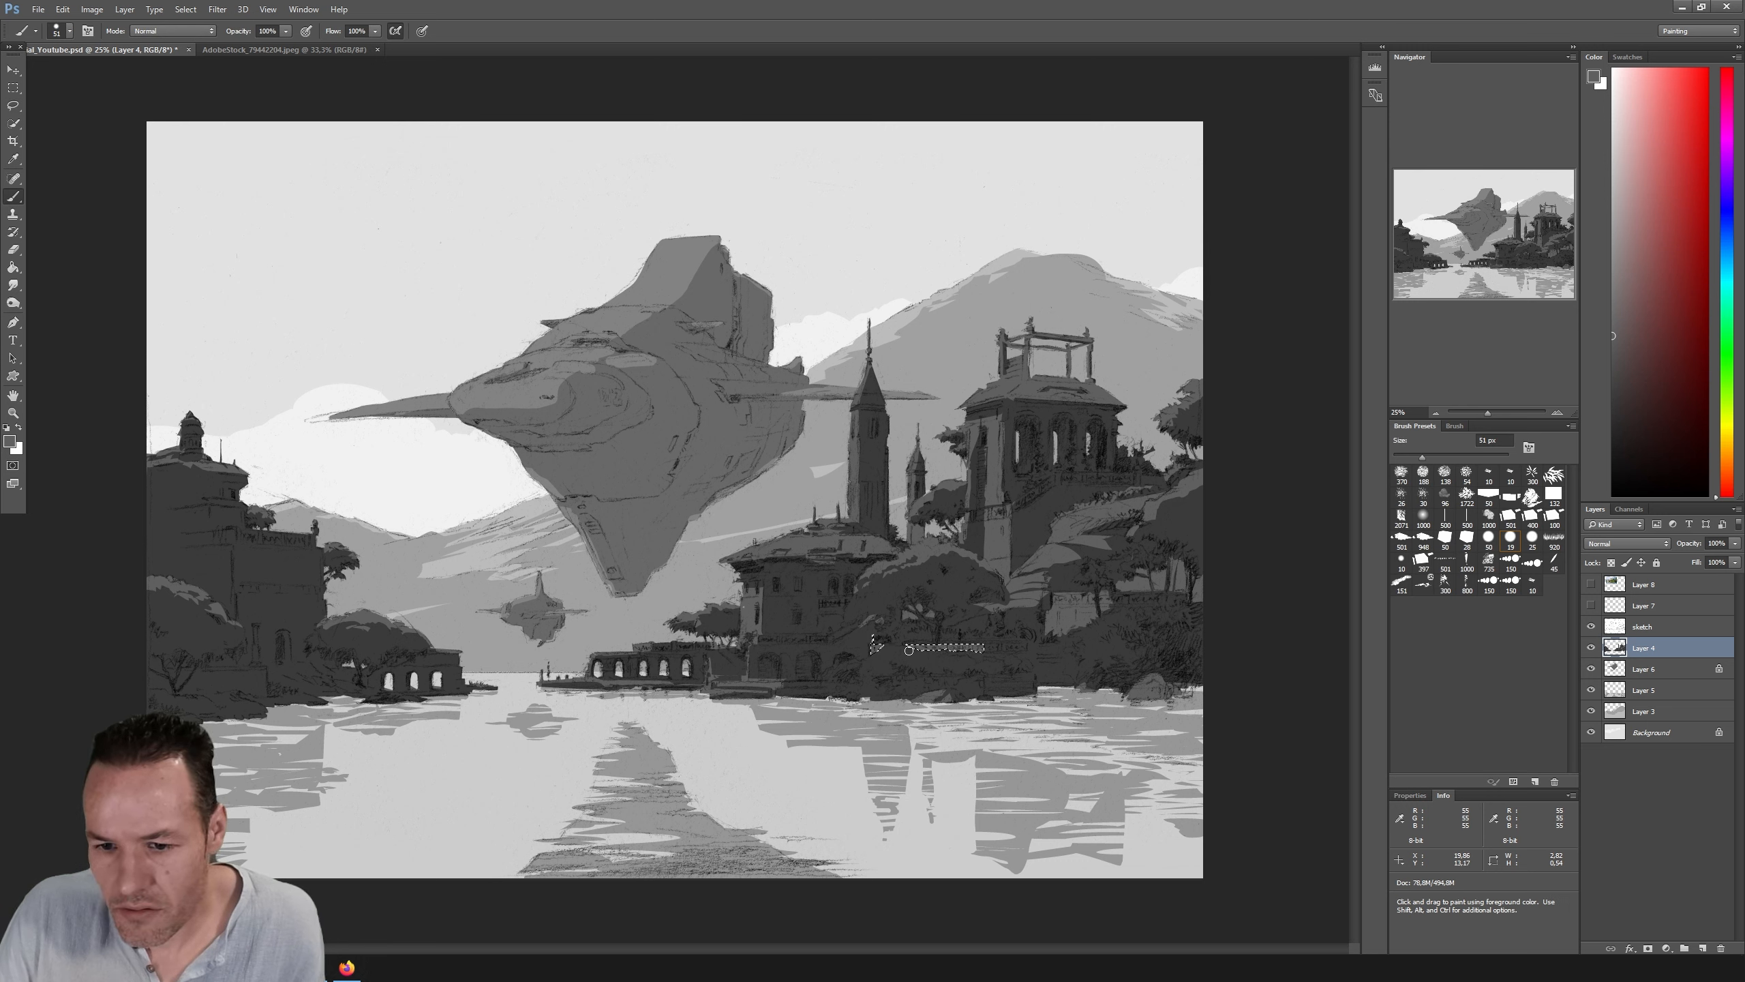
key(l)
key(ctrl+d)
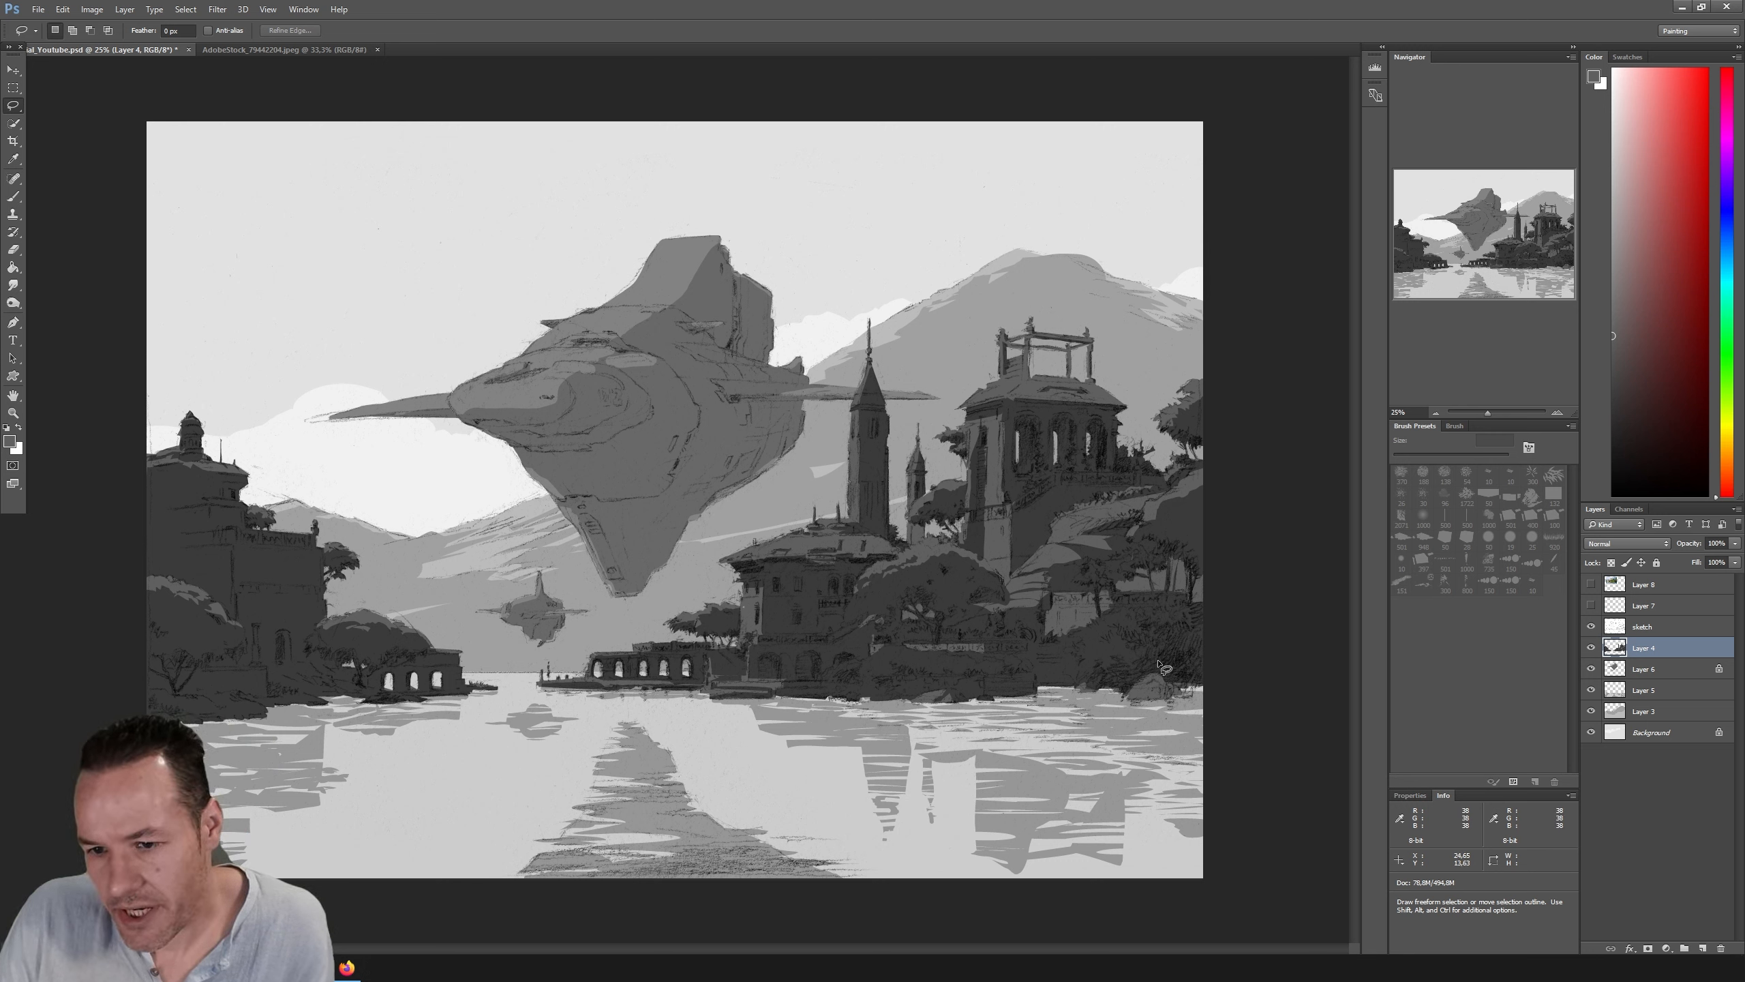
Step: Sample the lighter grey from the lower waterside building's wall and reduce the brush to 14 px for small details
key(b)
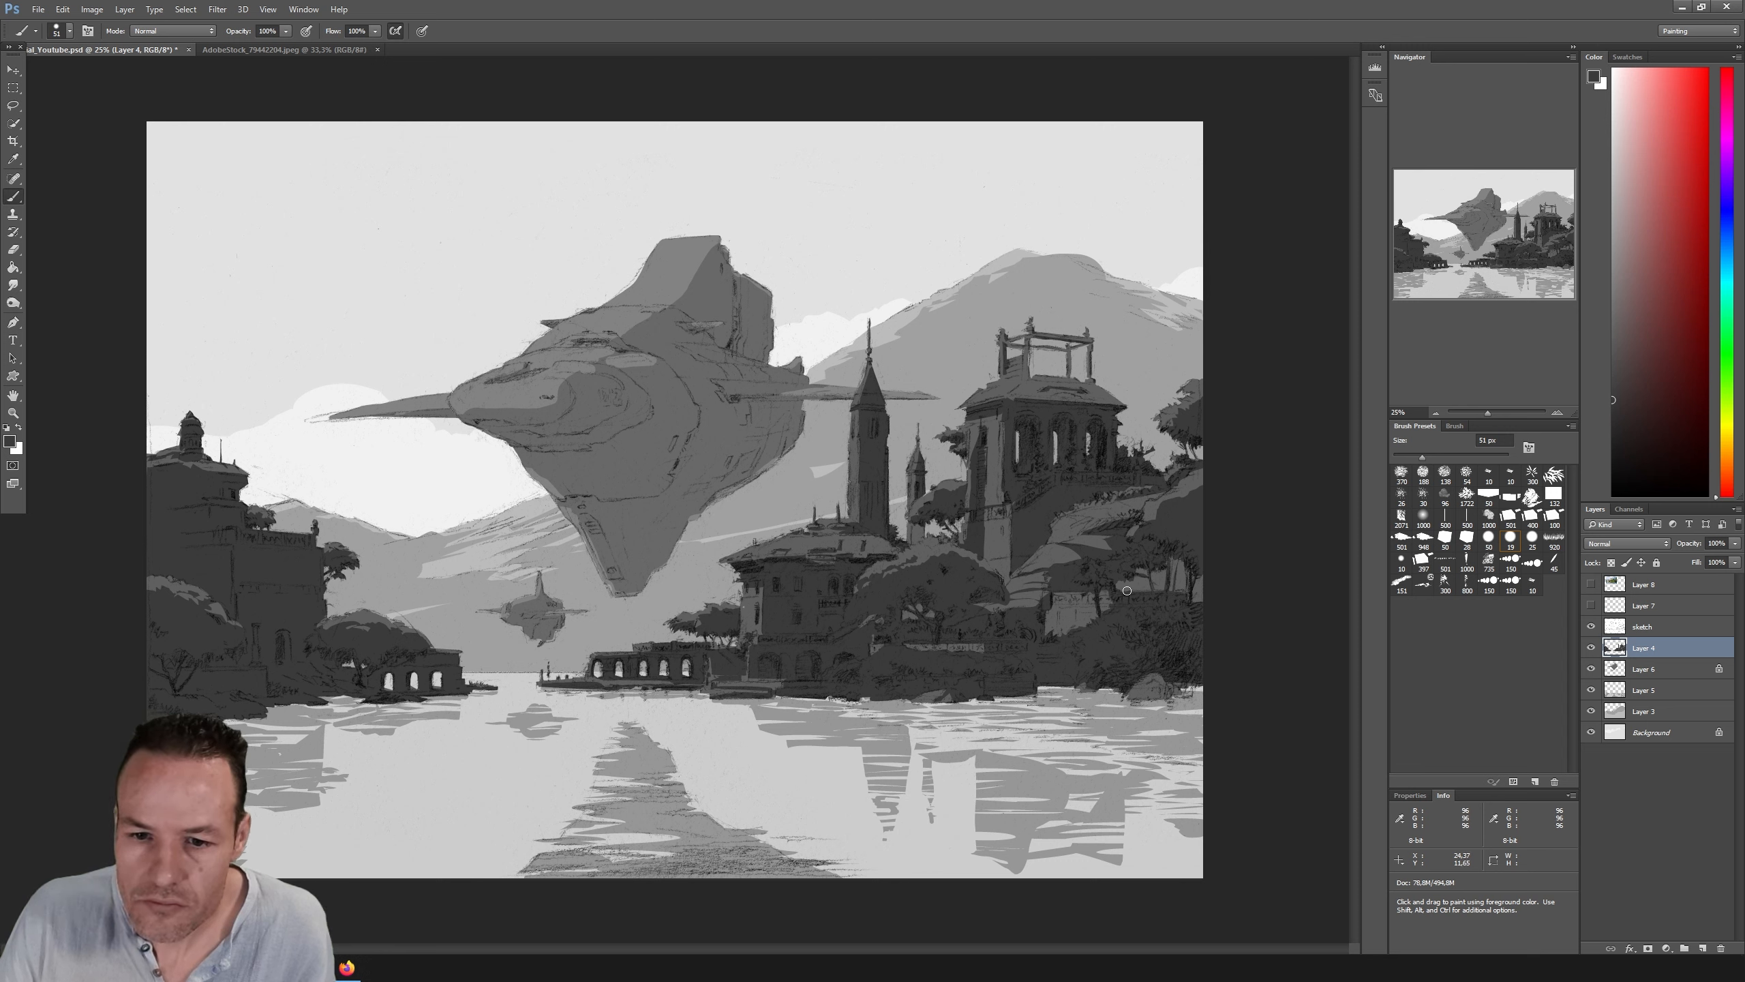
alt+click(745, 606)
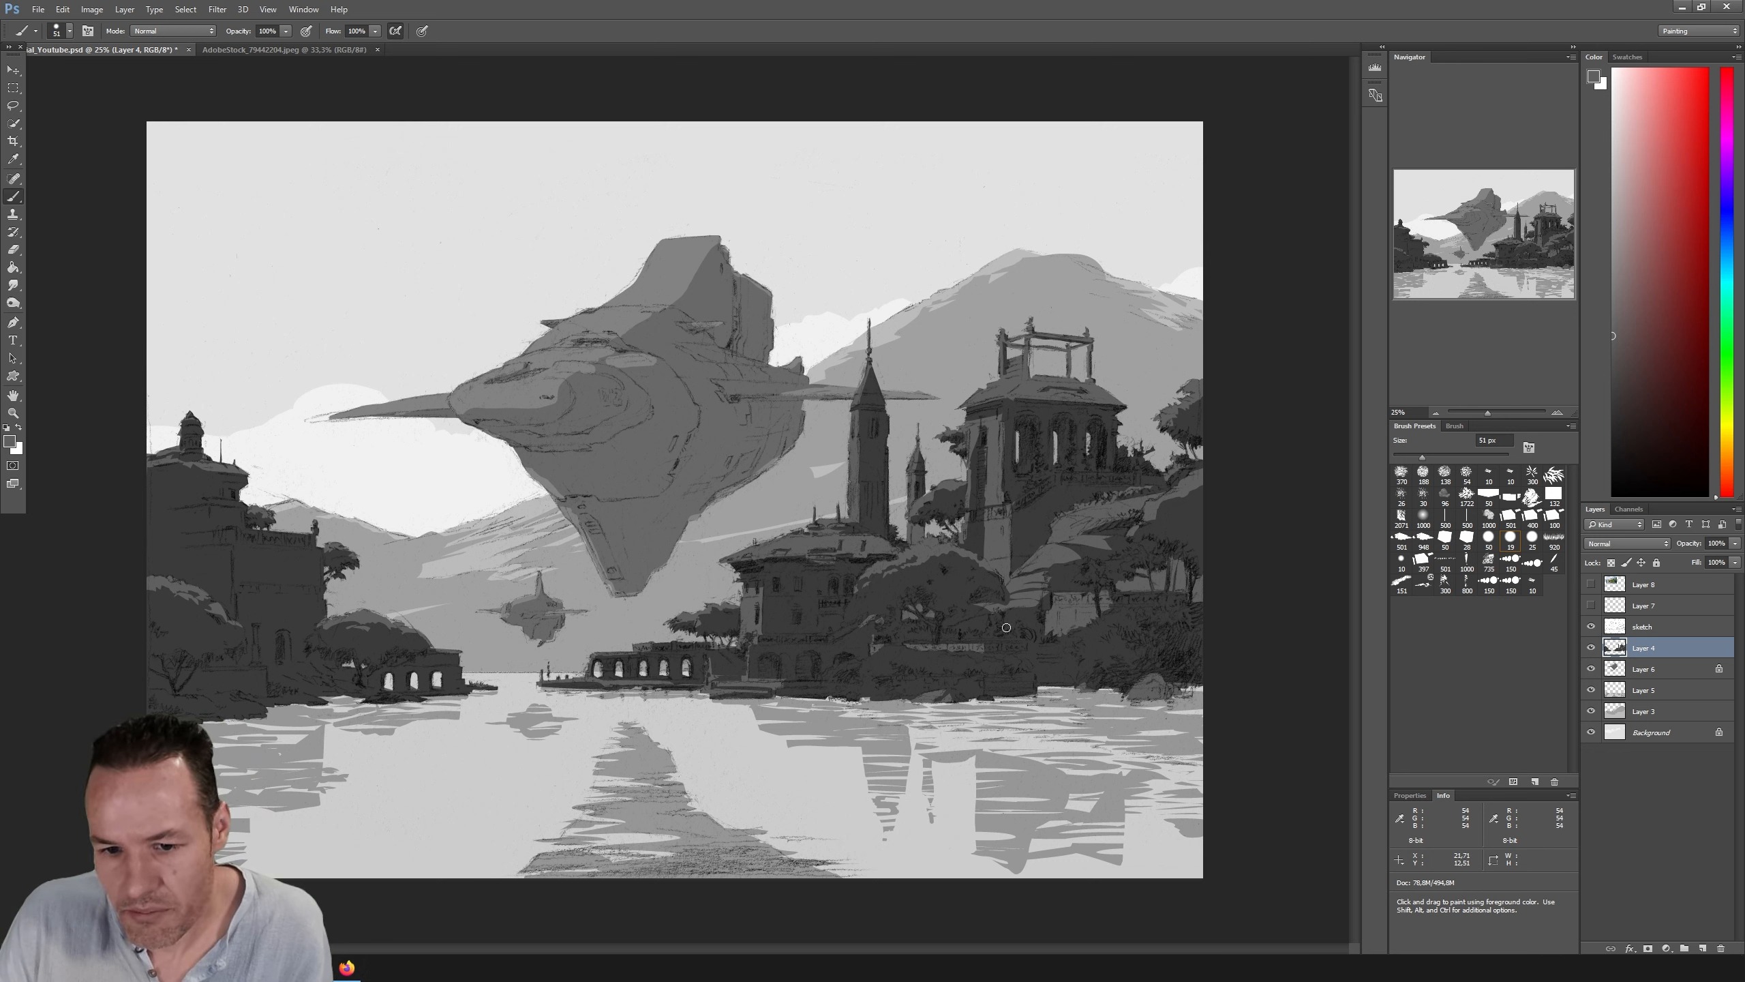
click(1402, 457)
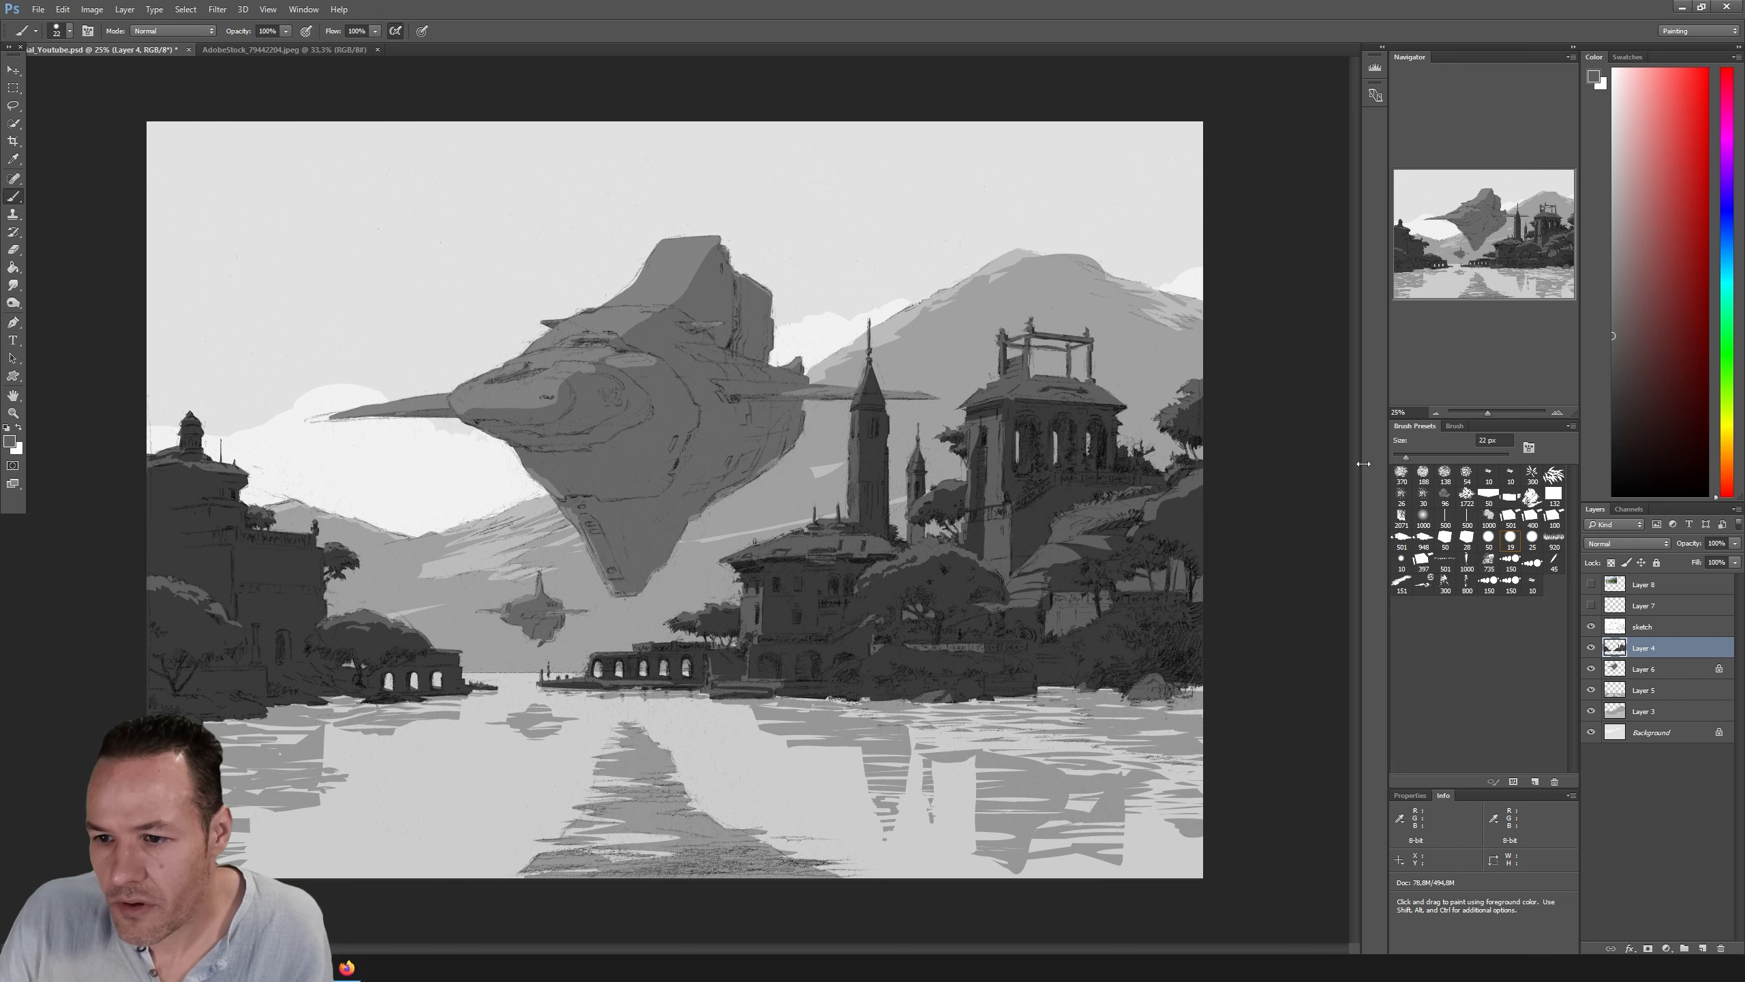
drag(1403, 458, 1400, 458)
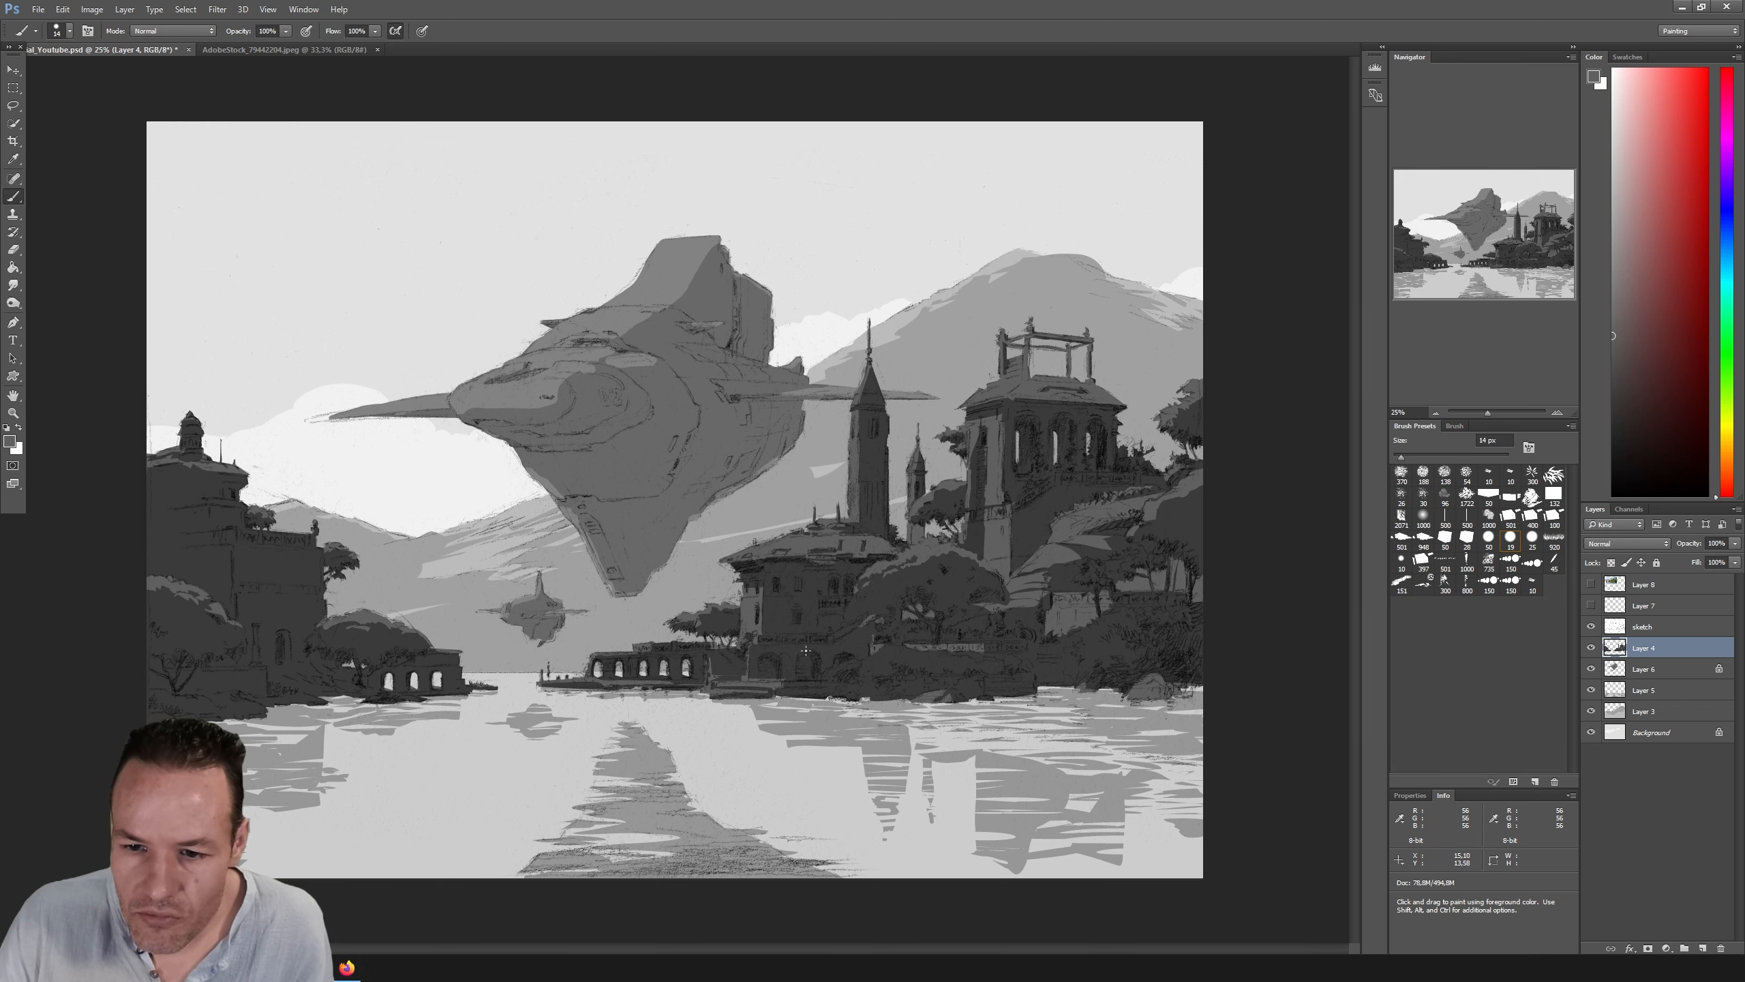
Step: Hide the sketch layer, compare the flat values with and without it, and reduce the brush size to 10 px
click(1591, 626)
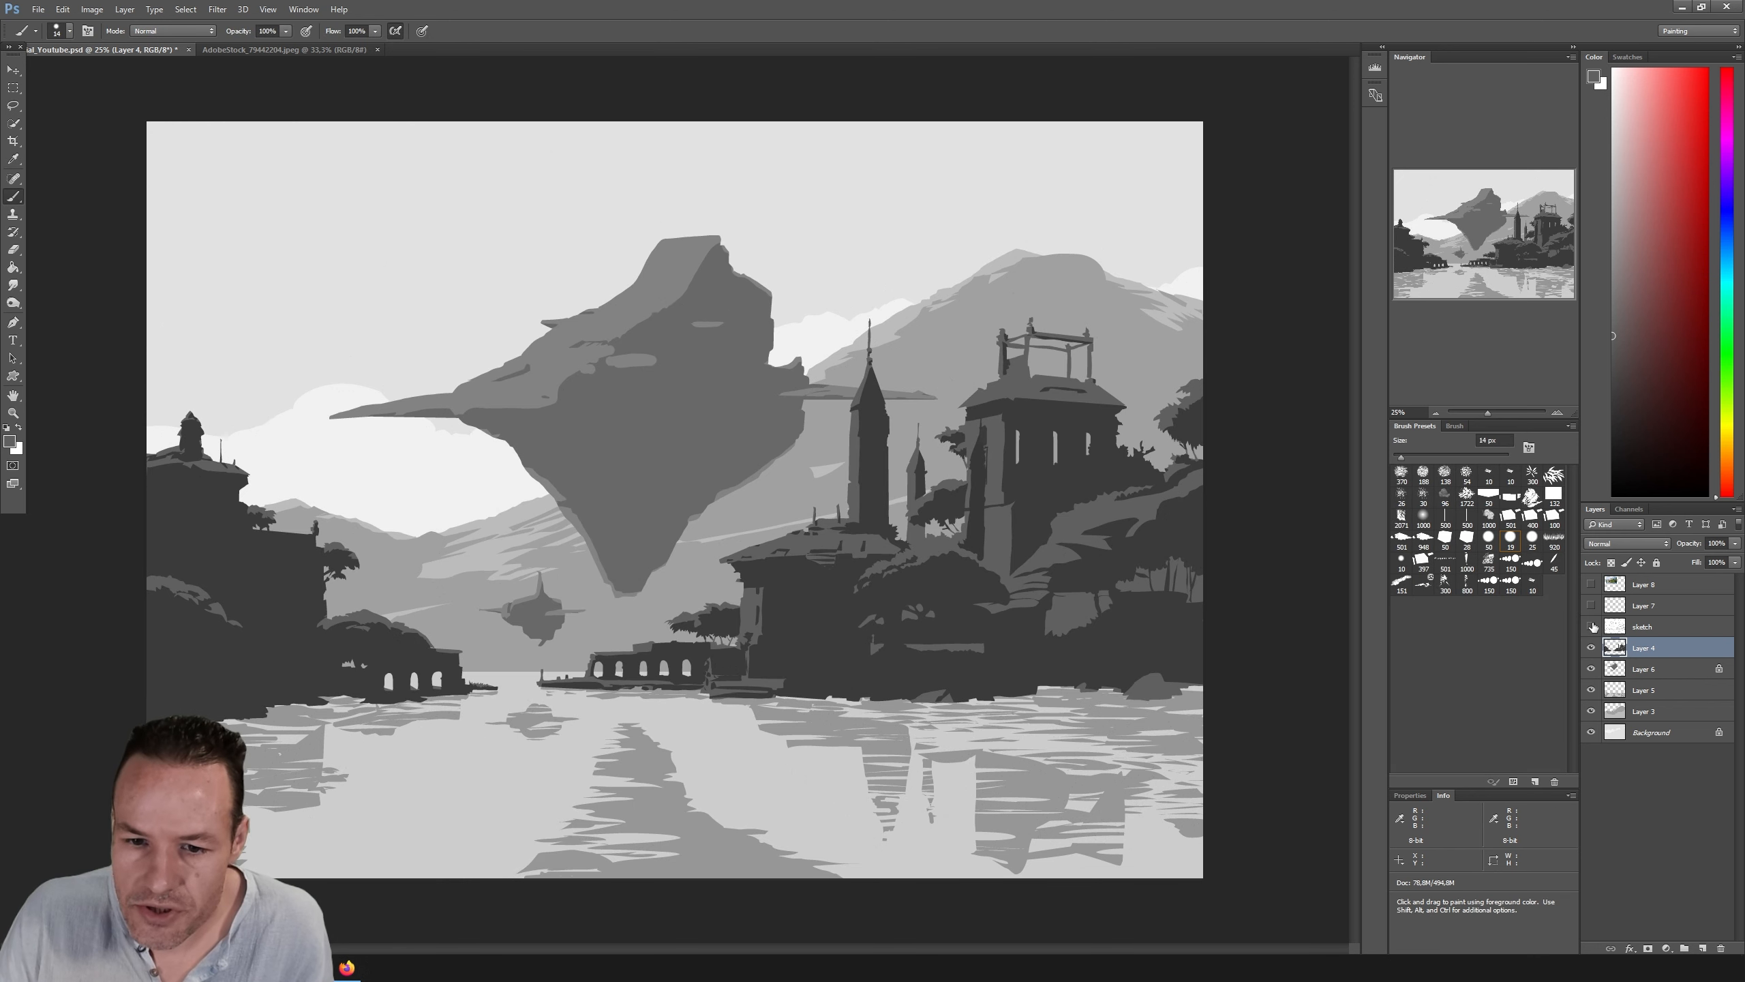
click(1591, 626)
click(1591, 626)
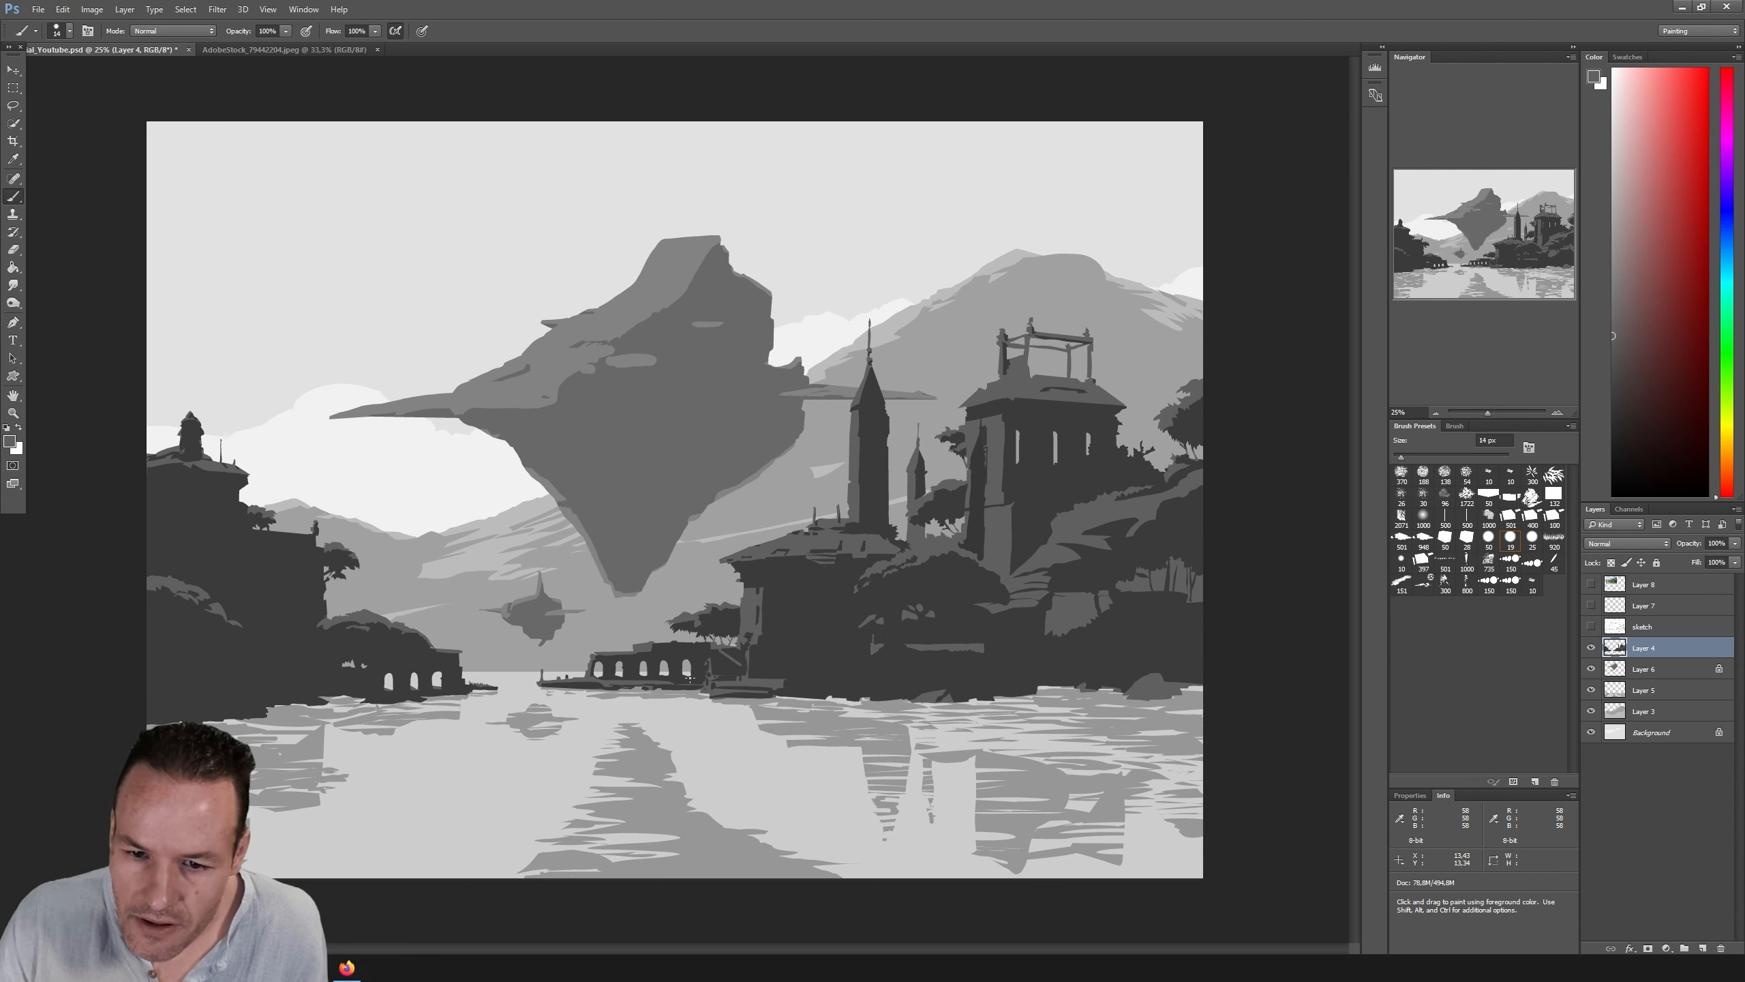
key(bracketleft)
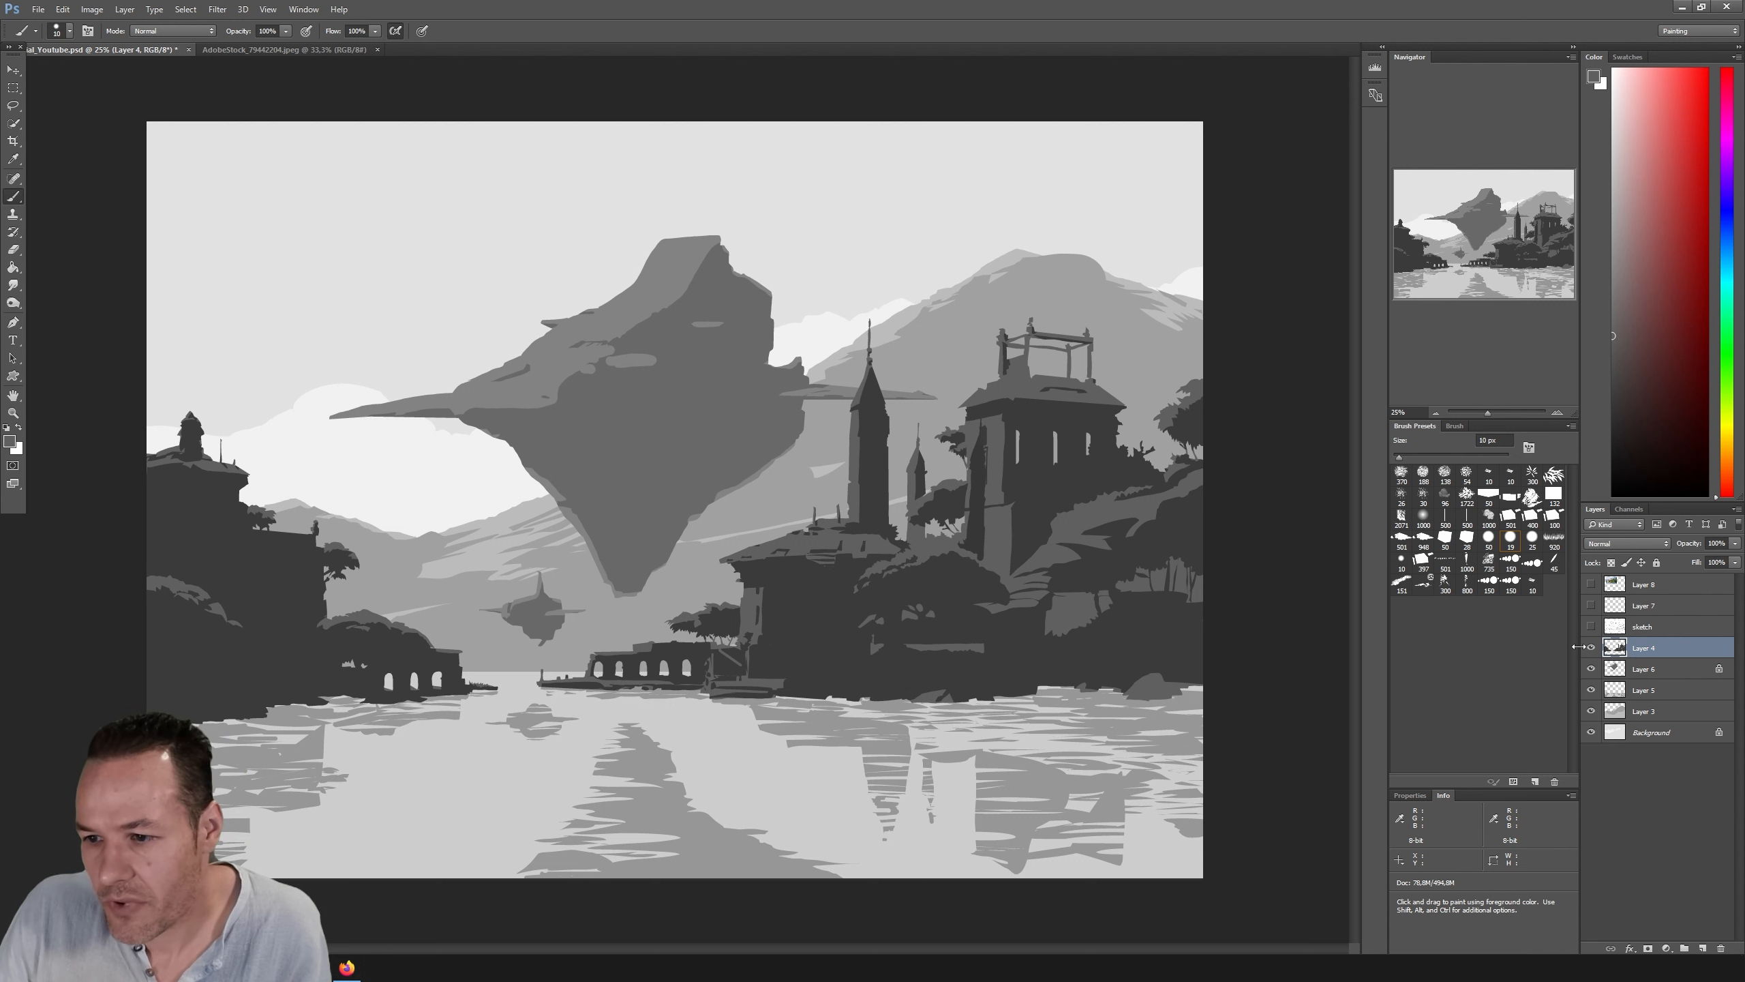
click(1591, 626)
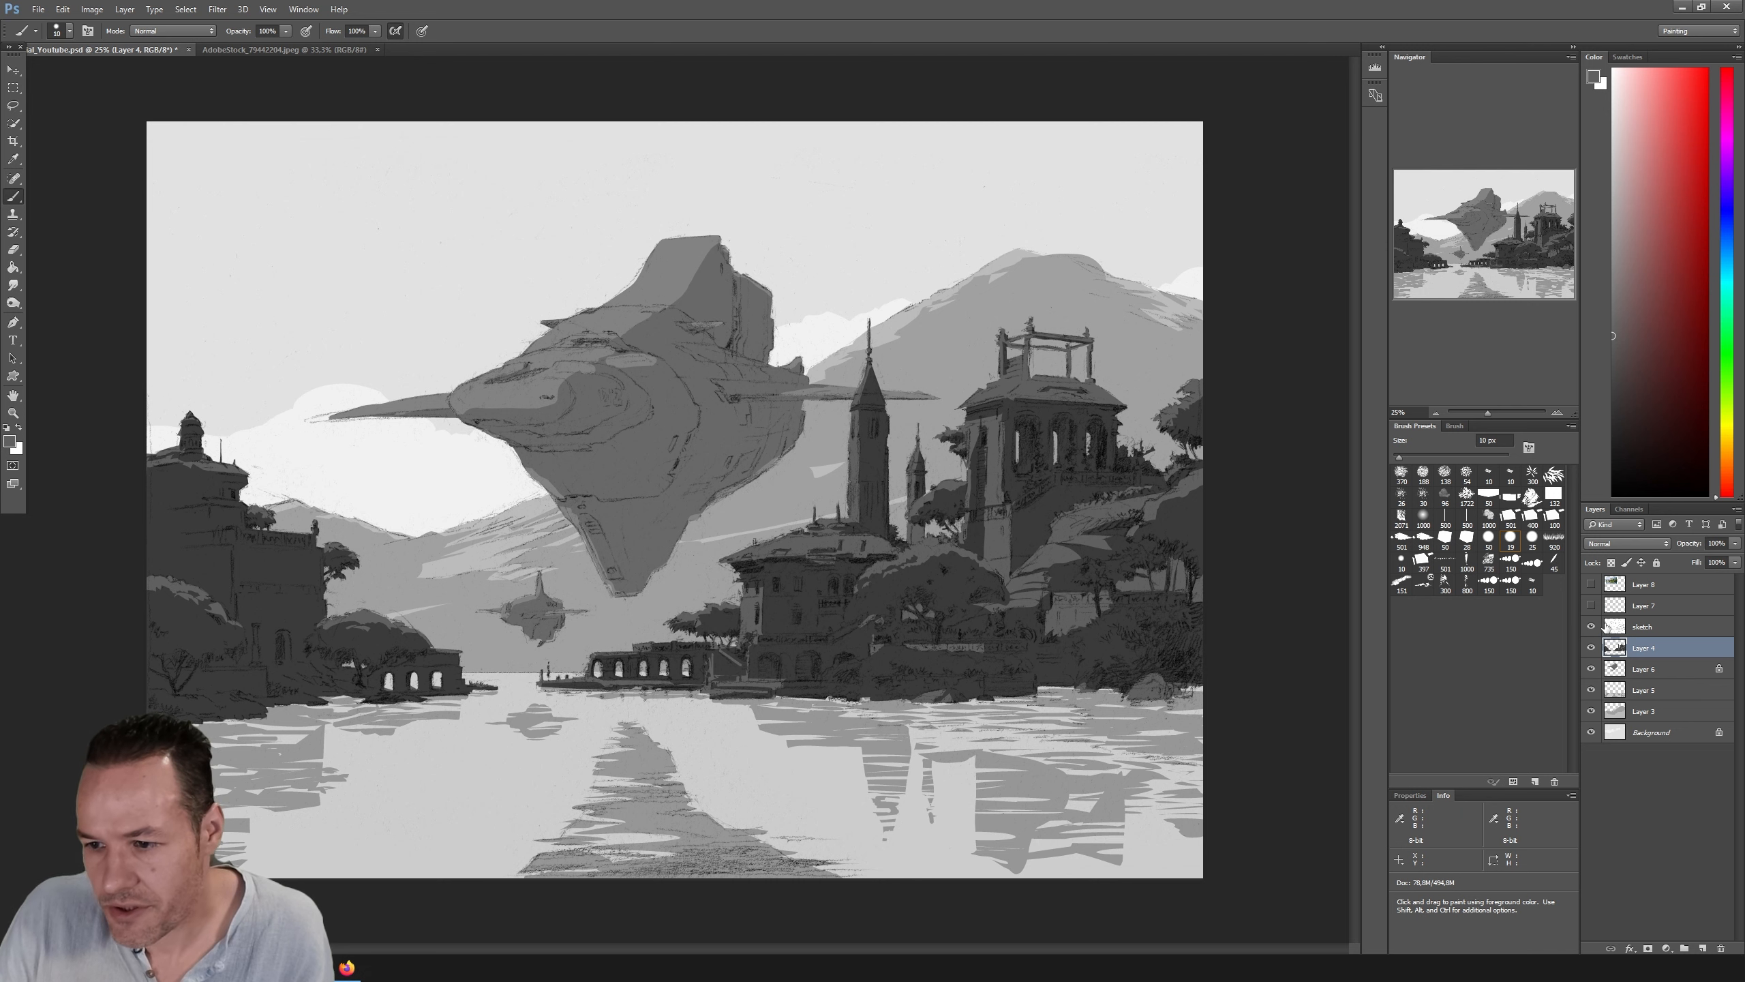
click(1591, 627)
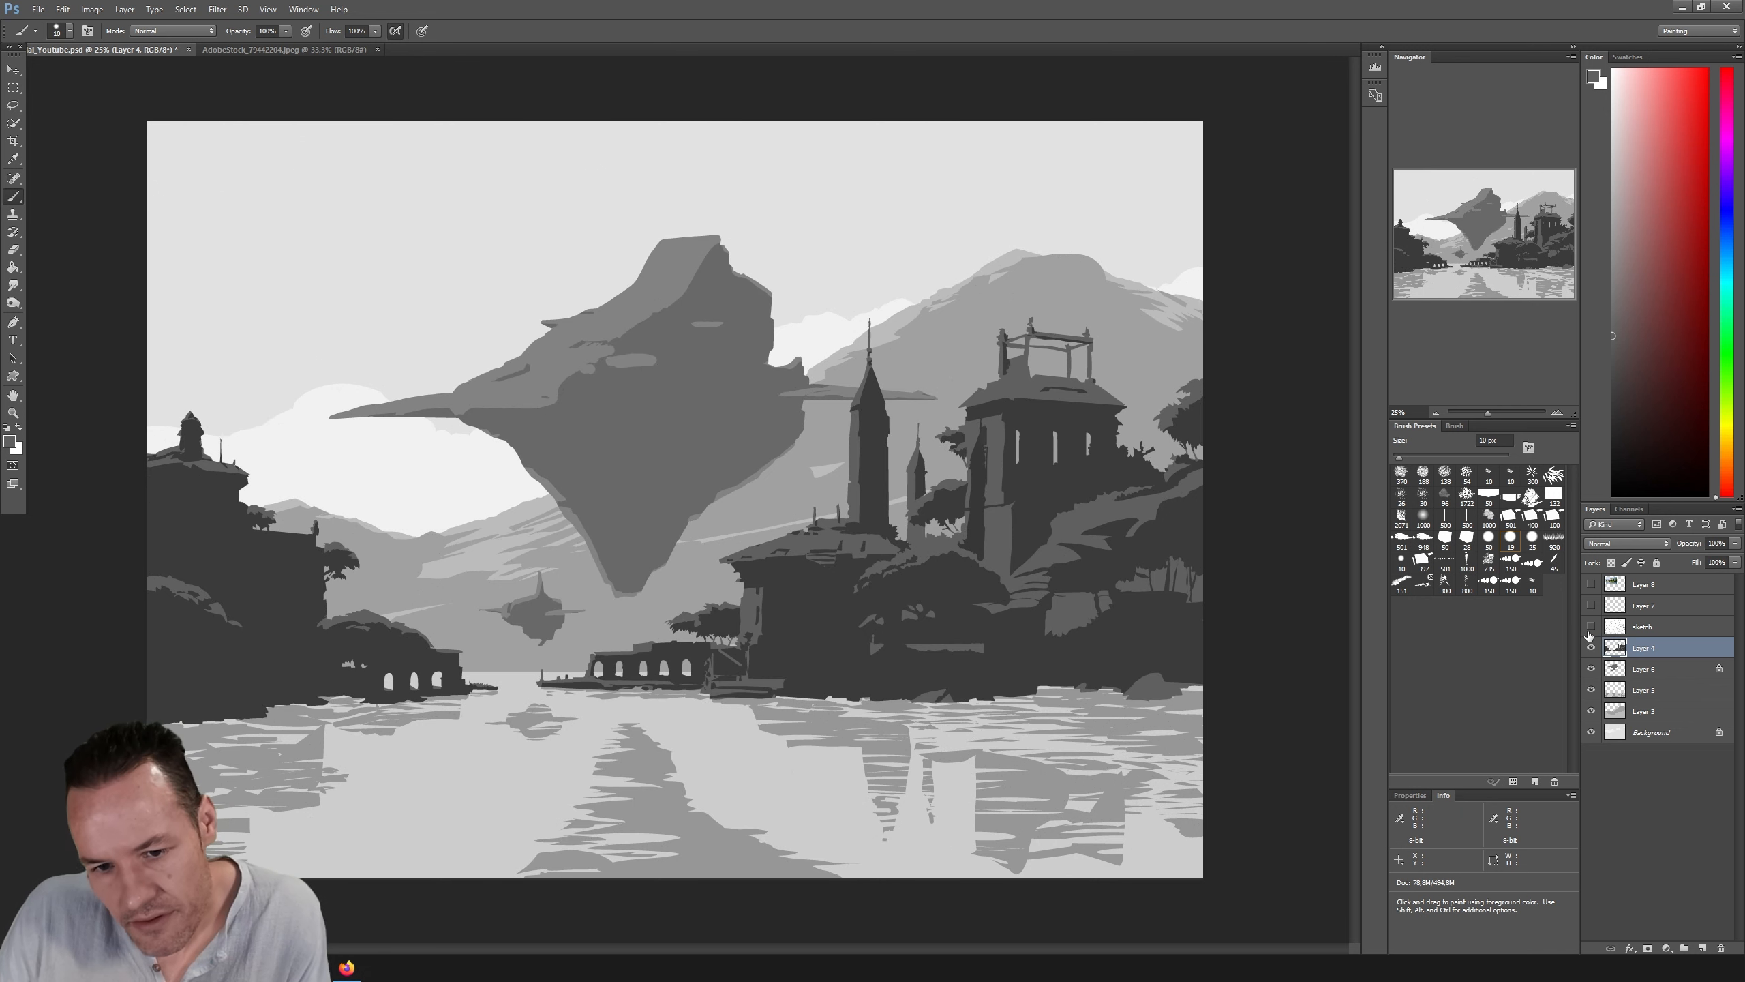
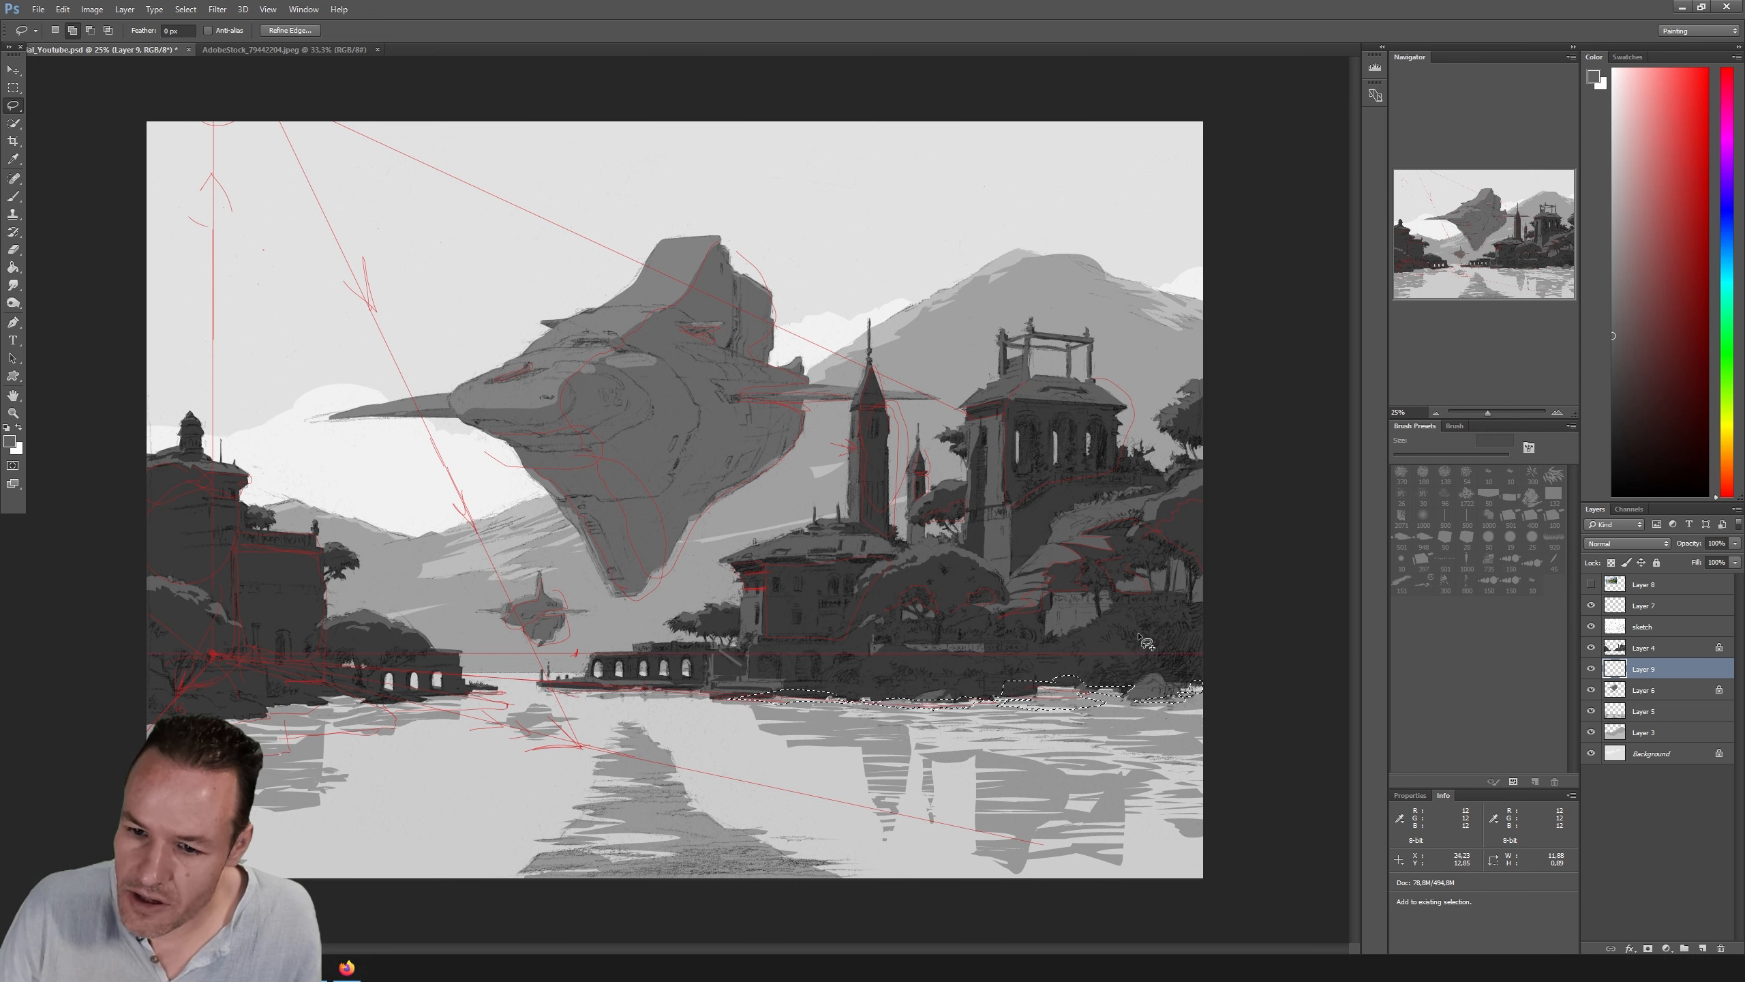
Step: Lasso the waterline strips below the right and left banks on Layer 9 as one combined selection
drag(728, 694, 773, 680)
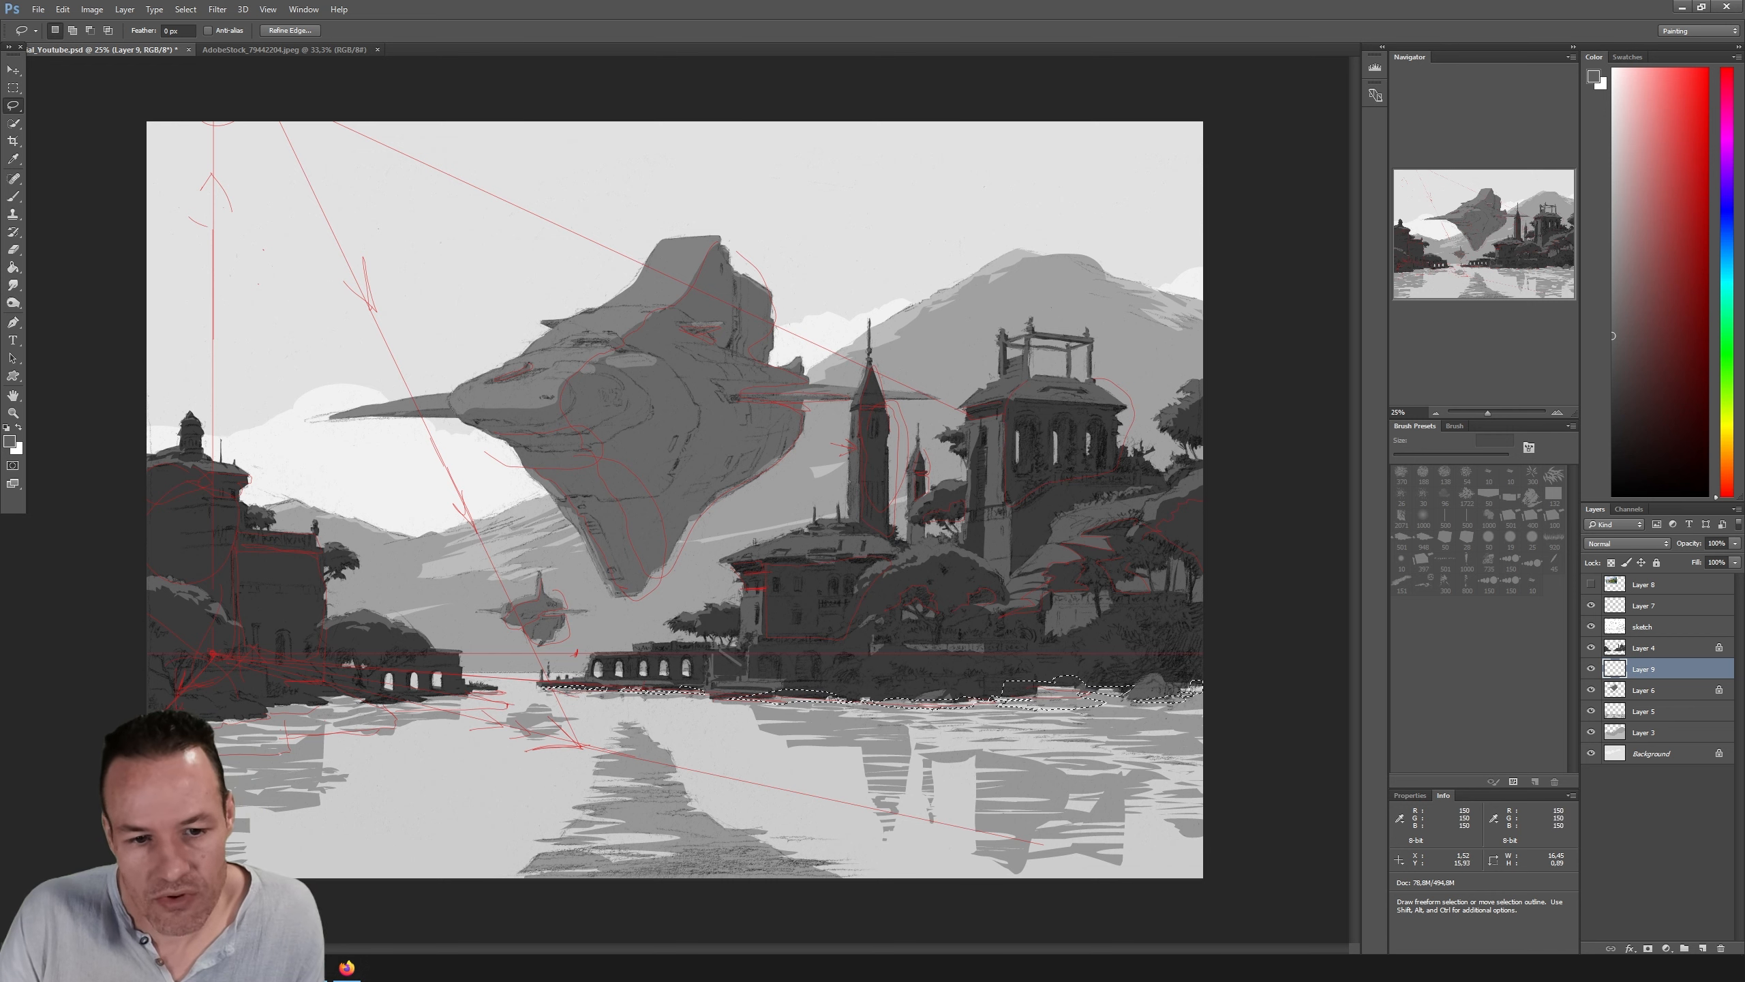
key(shift)
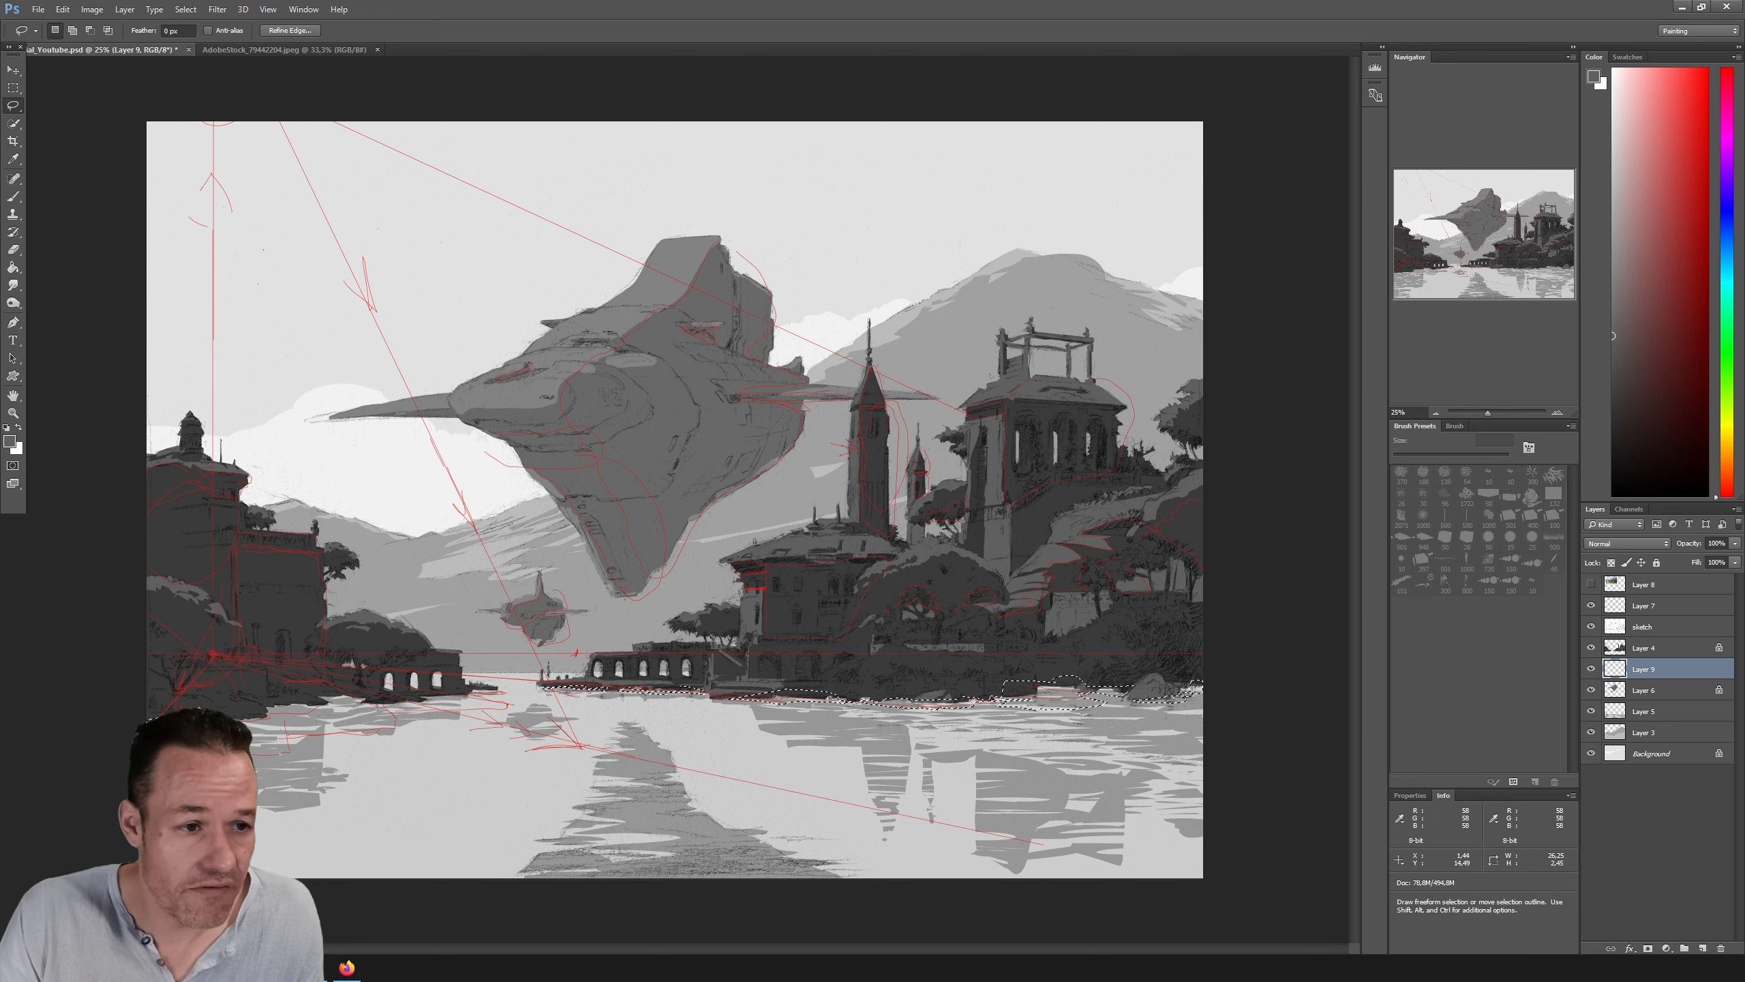
key(shift)
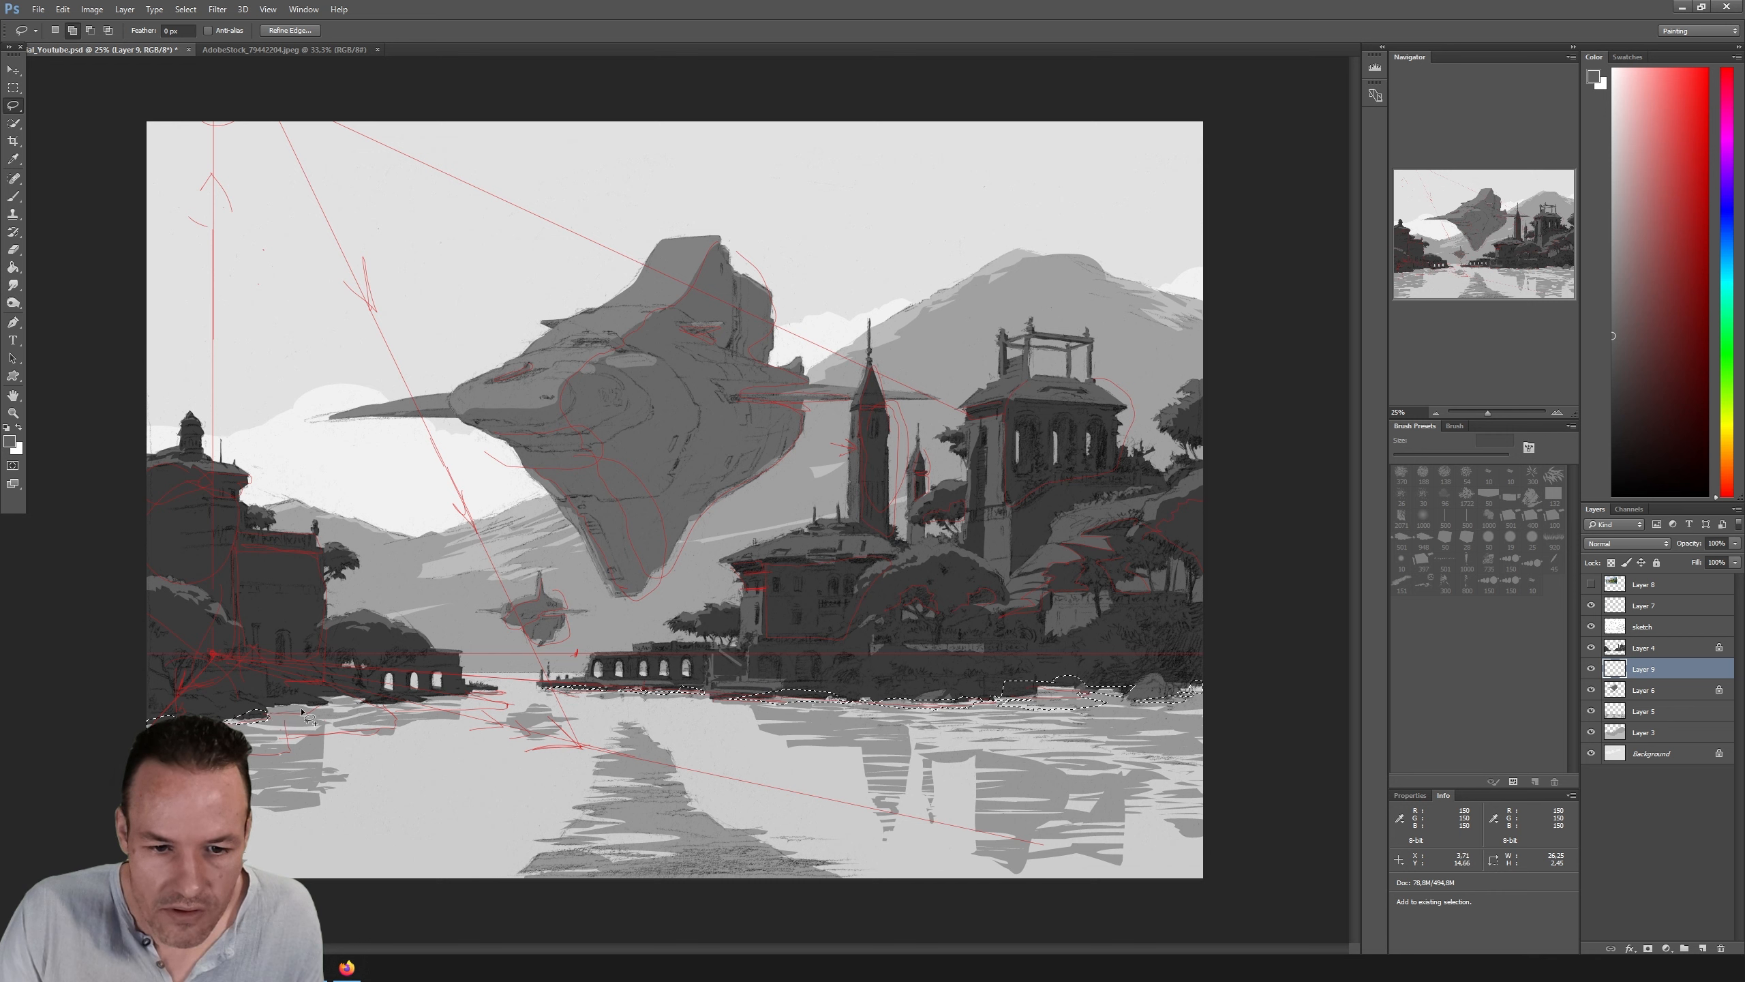
mouse_move(326, 703)
mouse_down()
mouse_move(277, 551)
mouse_move(311, 708)
mouse_up()
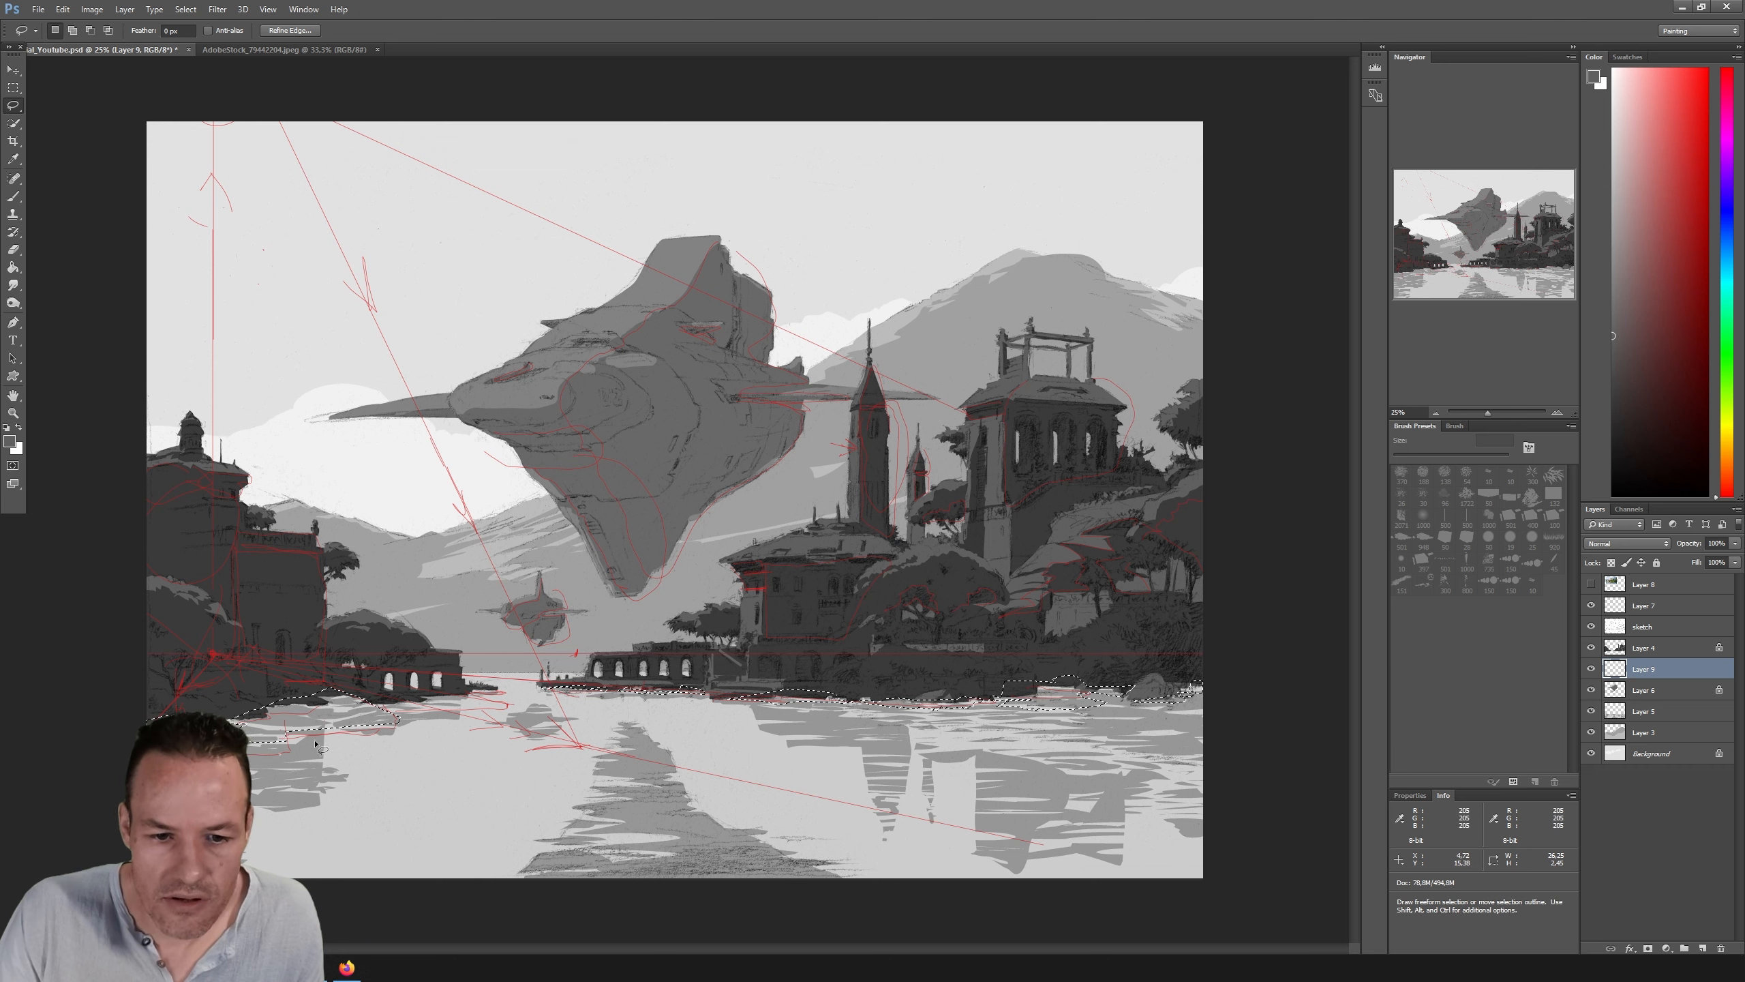
key(shift)
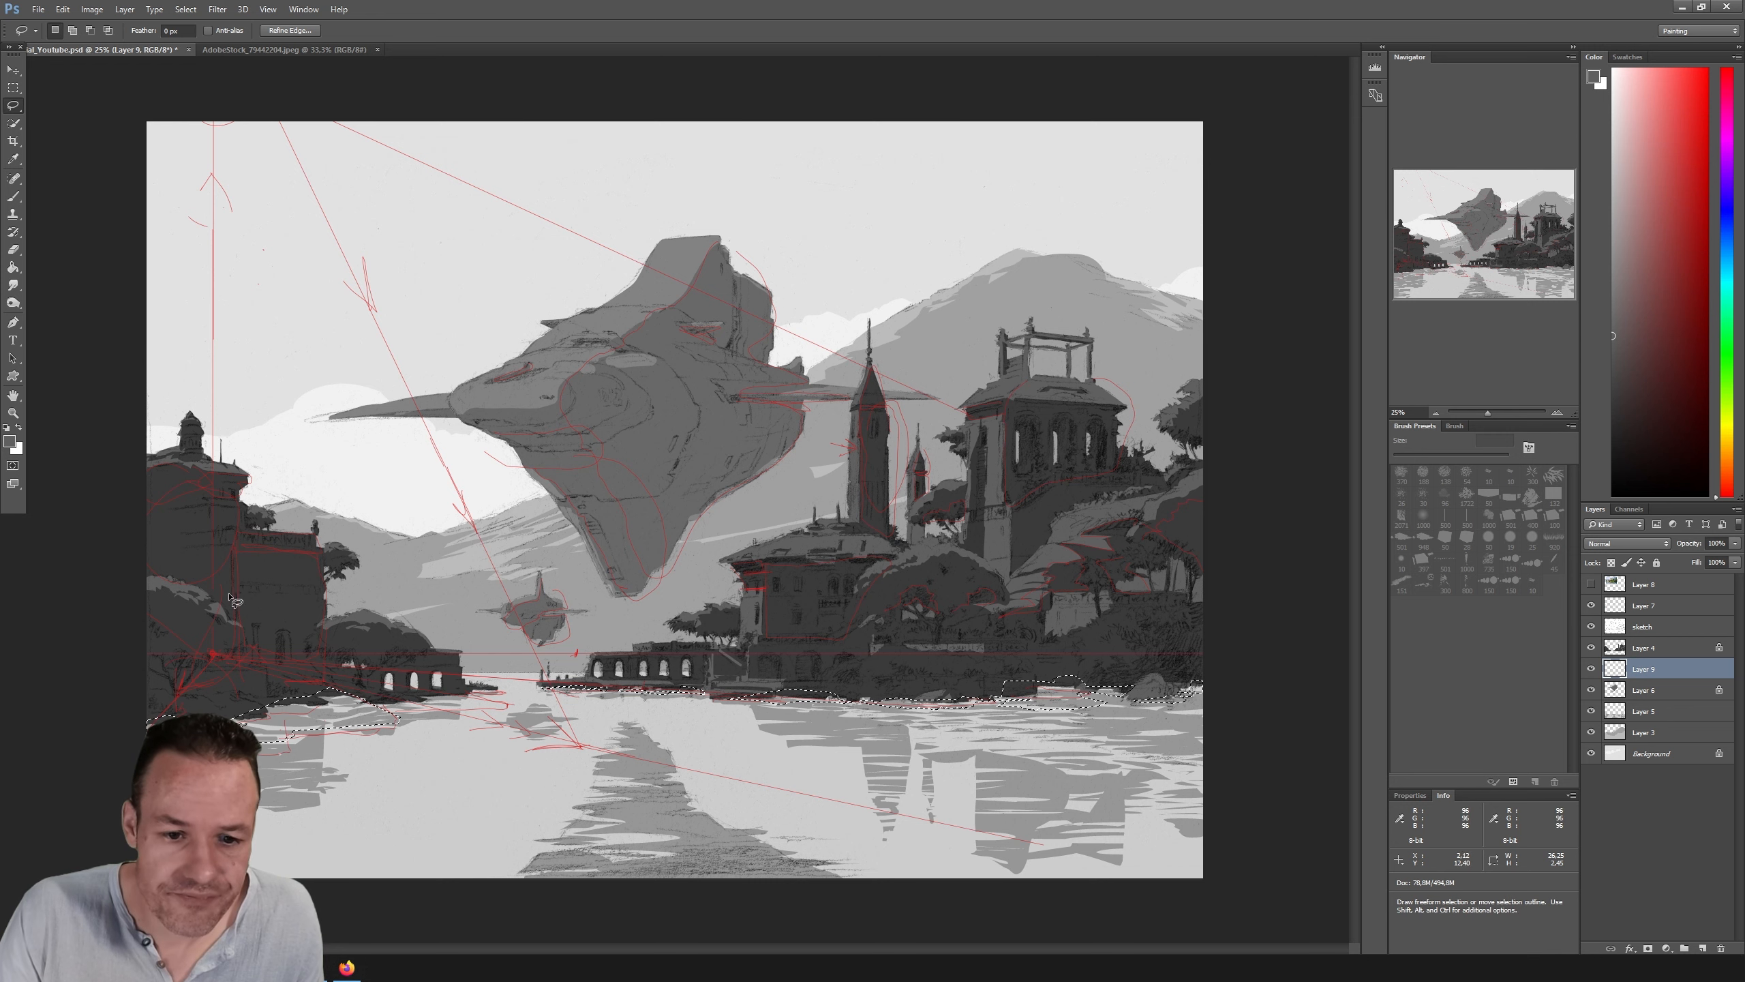
key(shift)
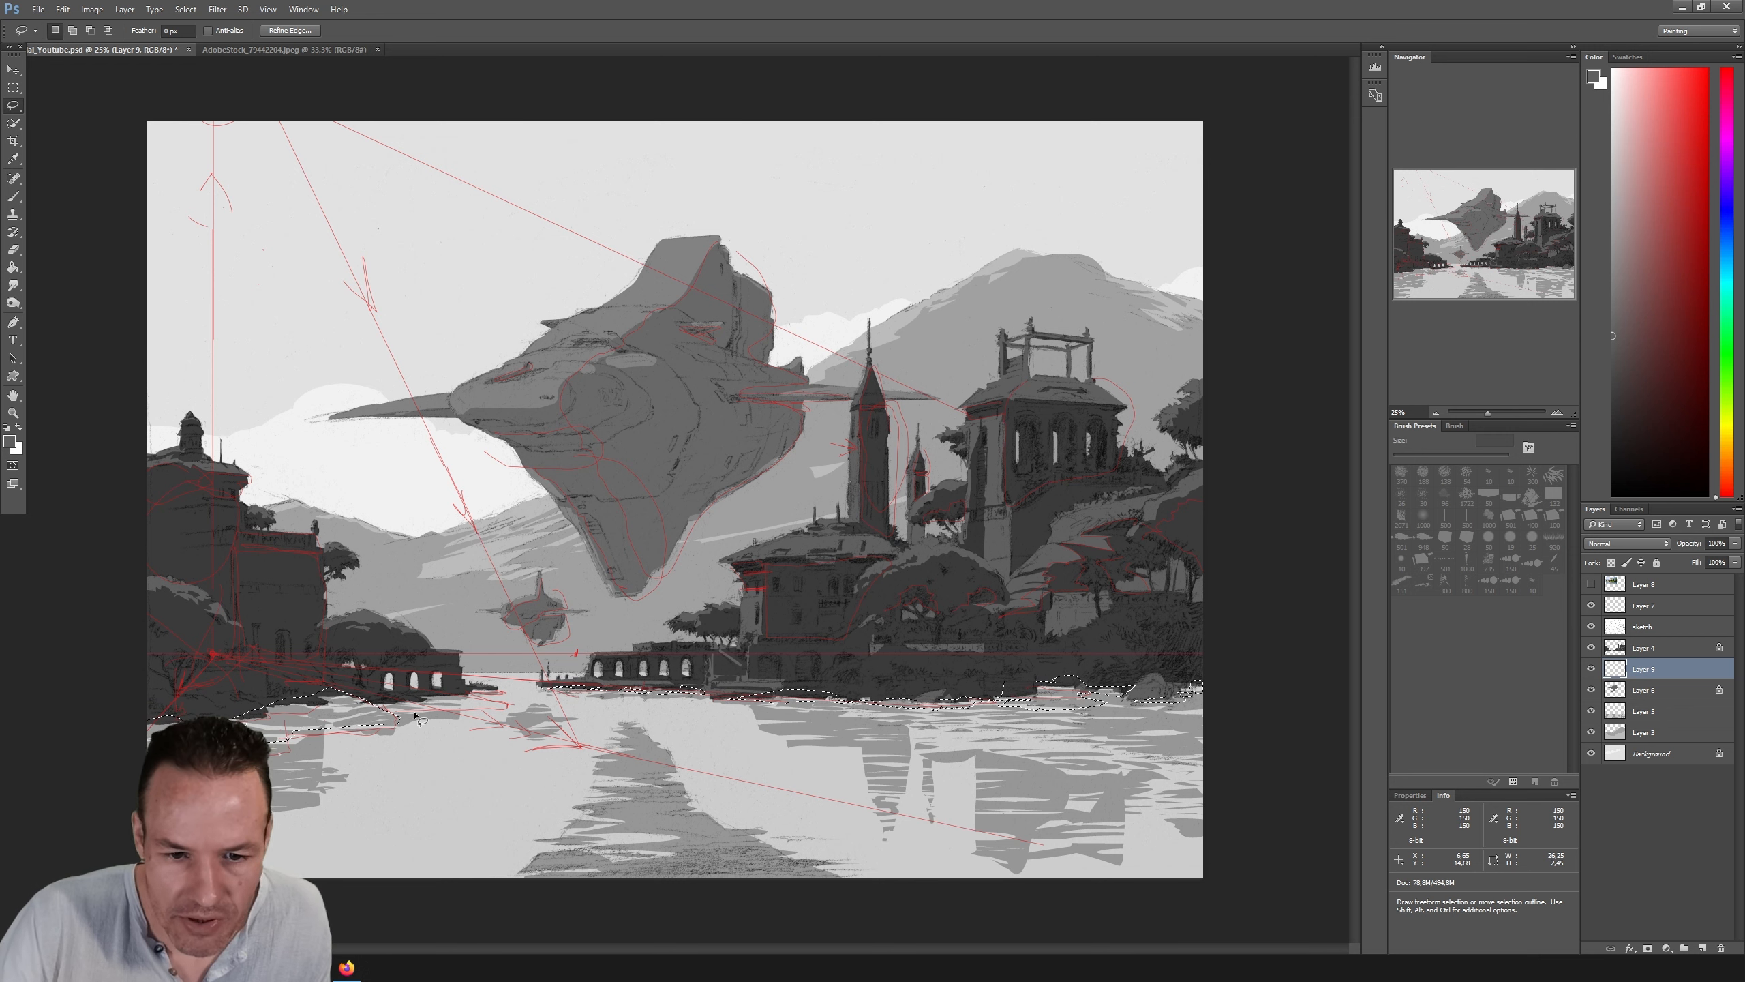
key(shift)
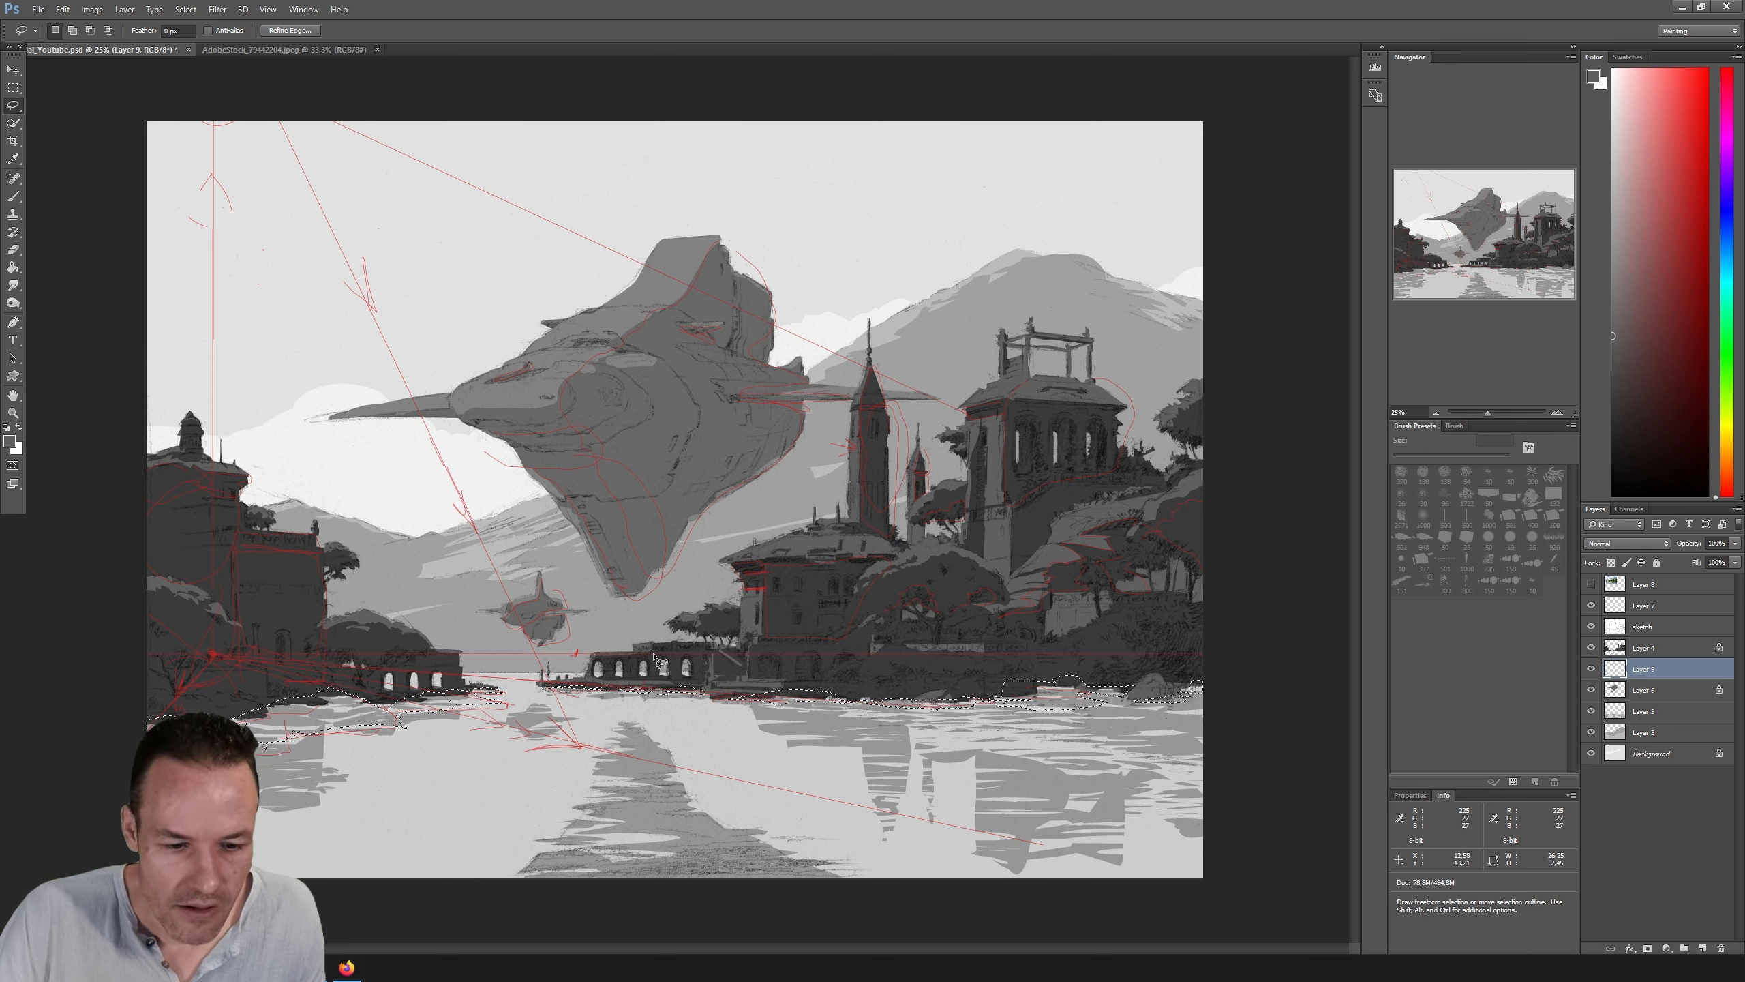
Step: Enlarge the brush to 333 px, hide the red perspective guides on Layer 7, and paint the selected shoreline a lighter grey
key(b)
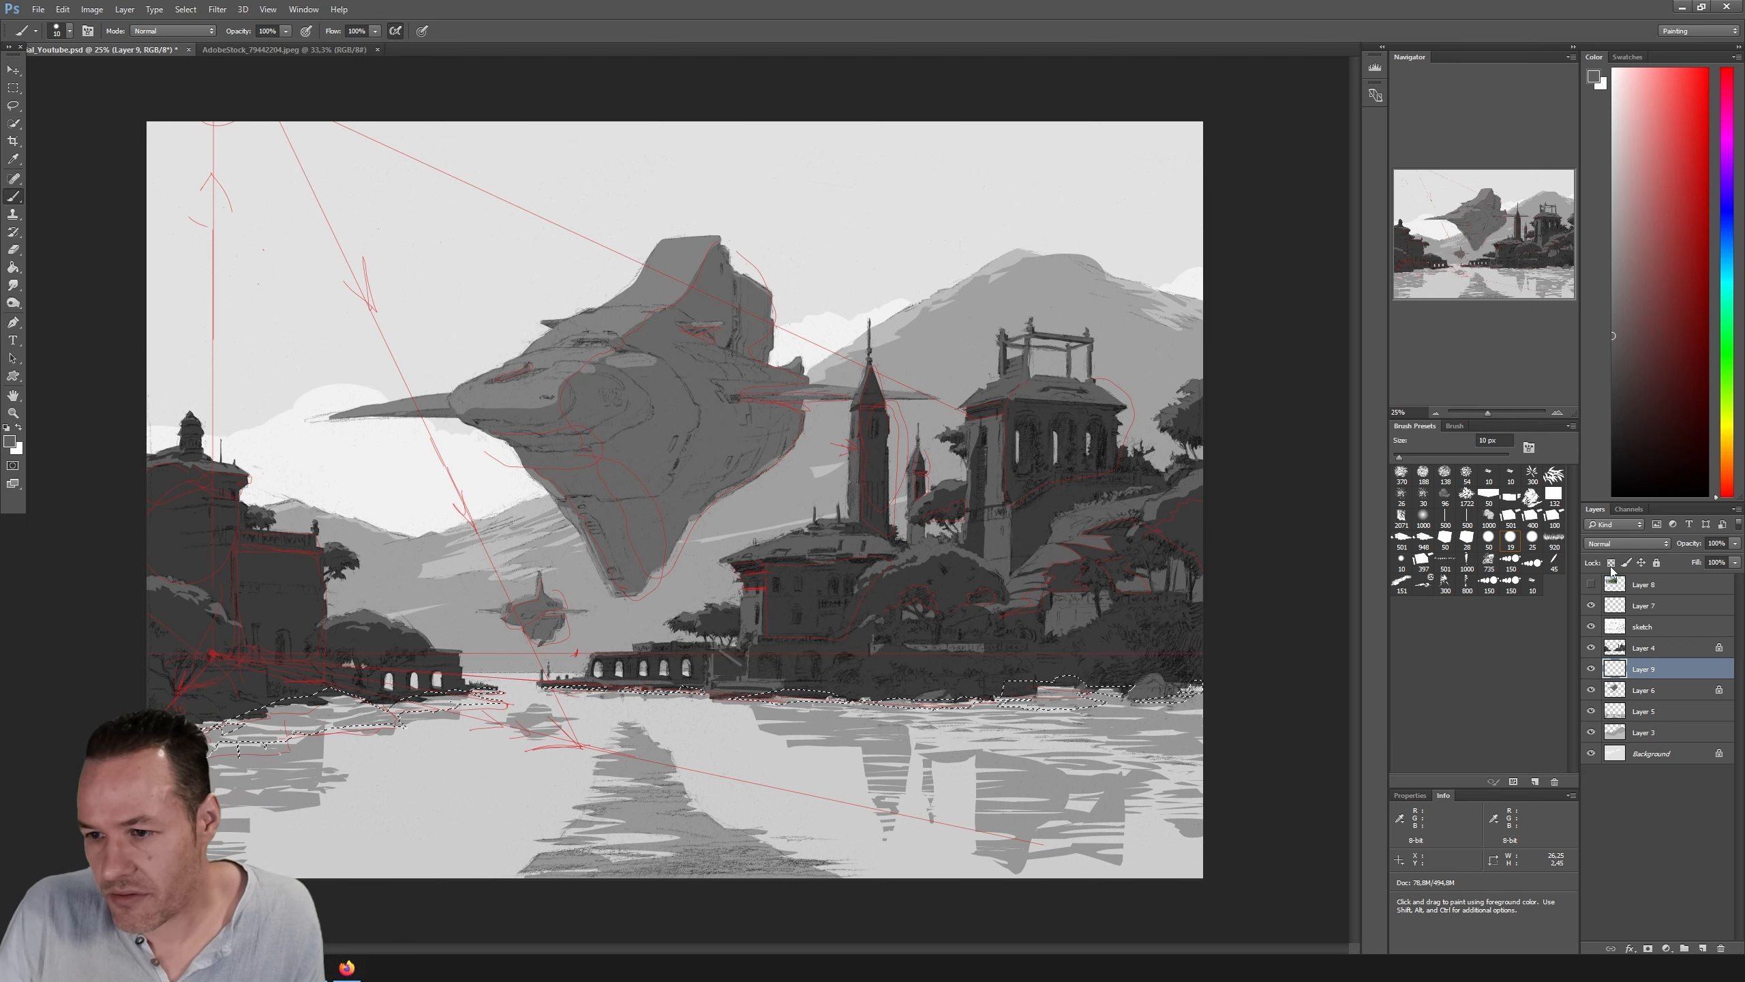
click(1424, 454)
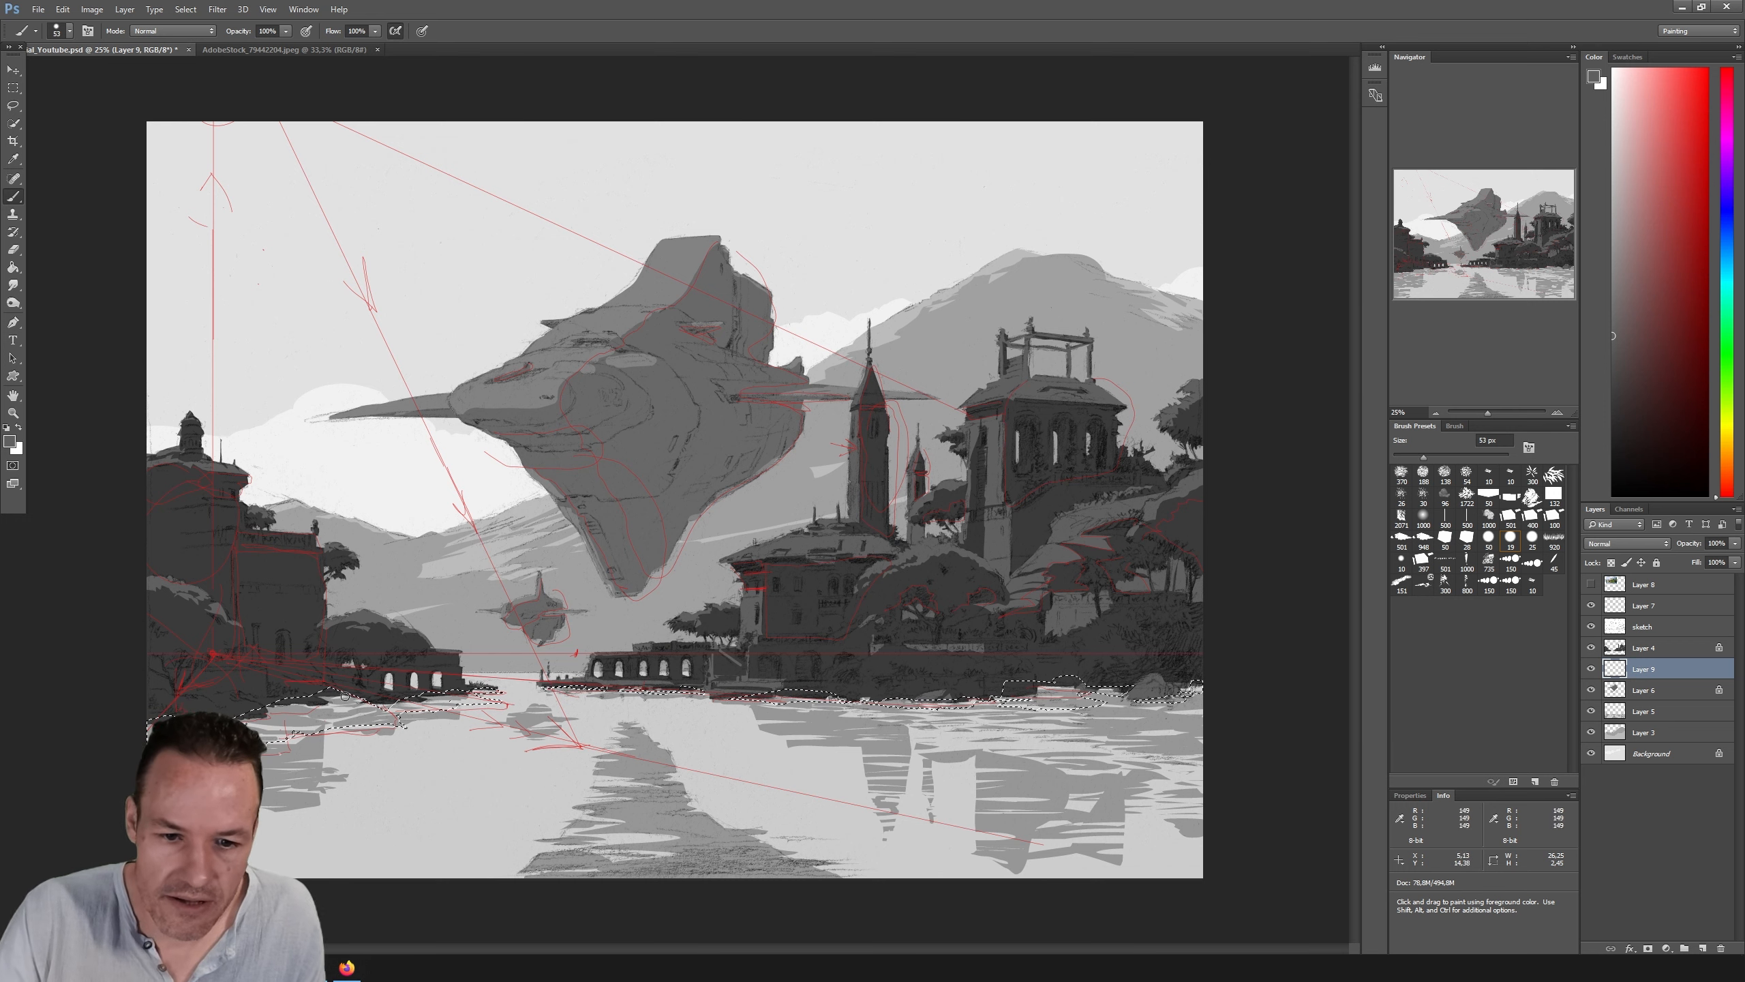
click(1444, 457)
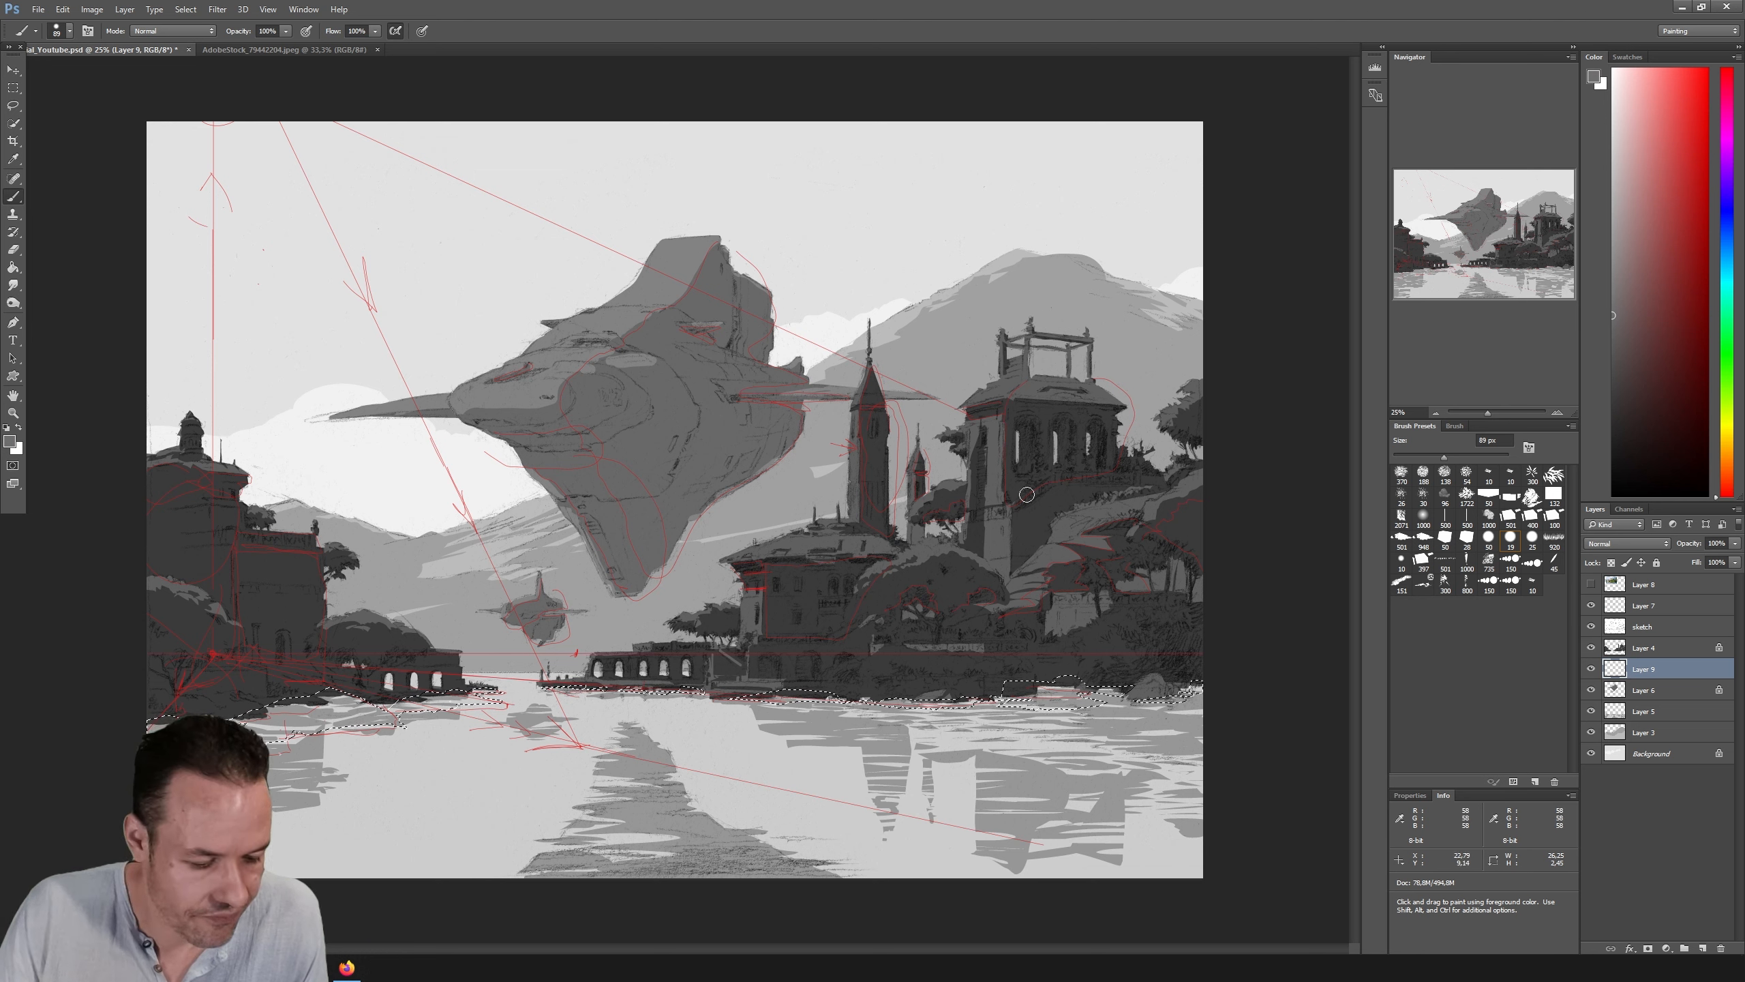
click(1488, 457)
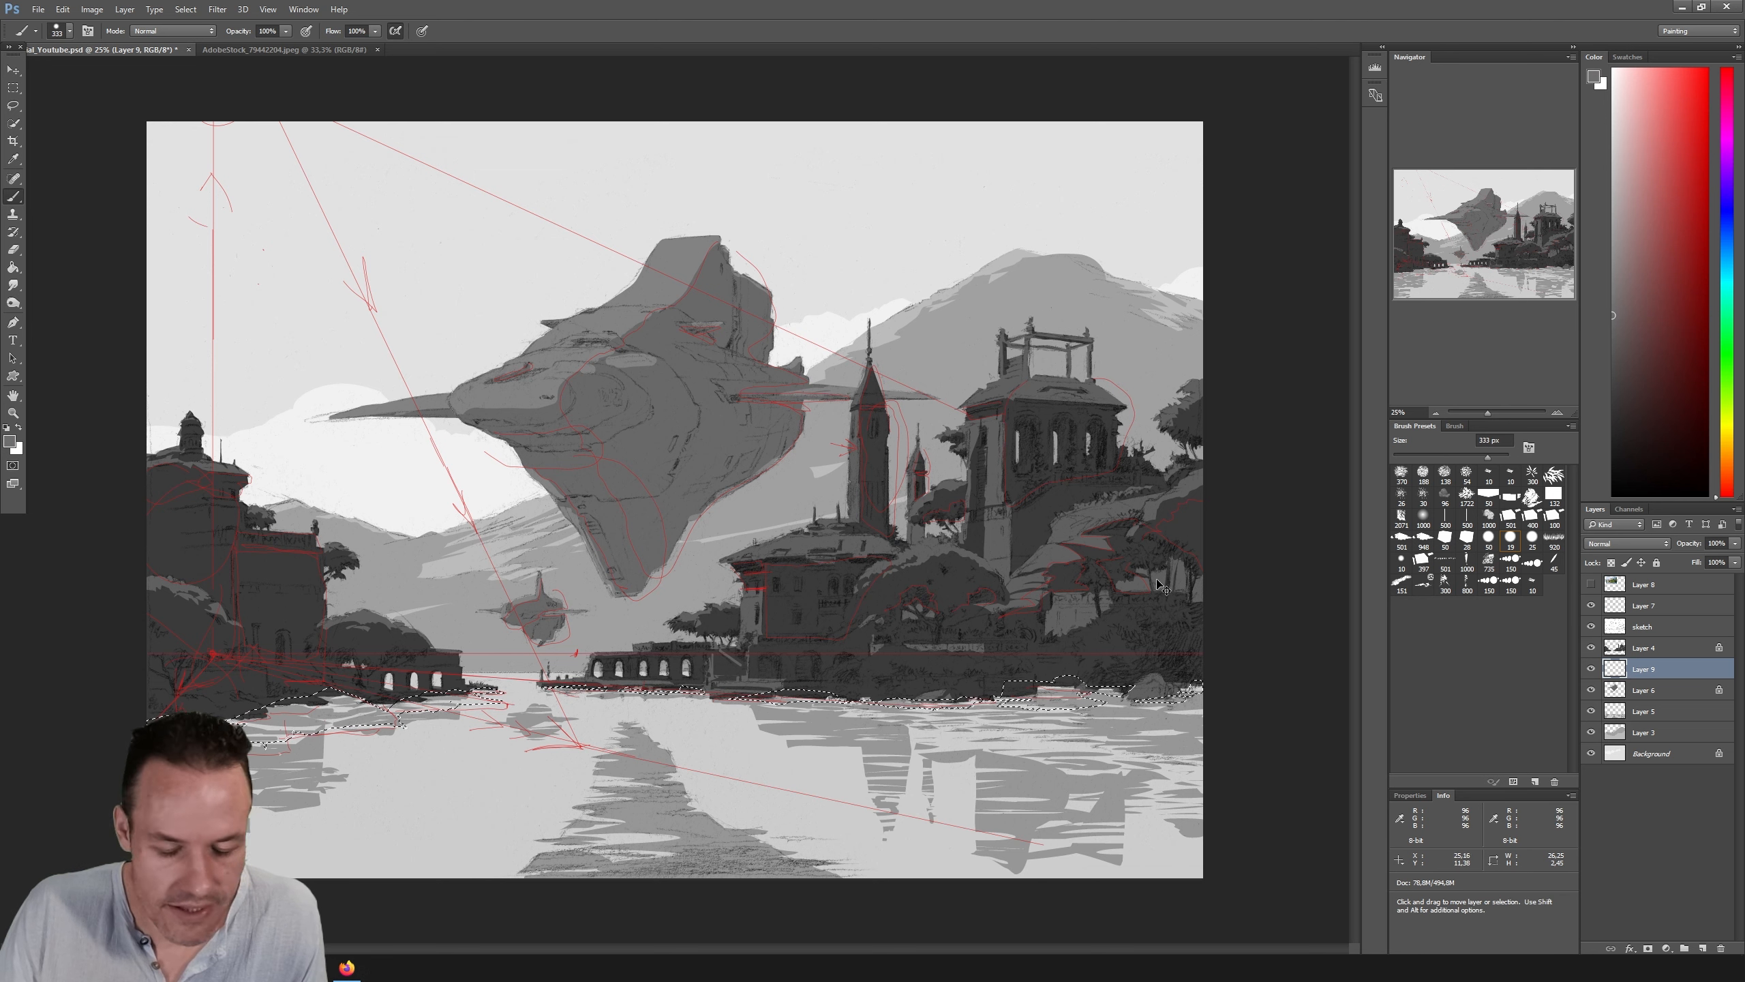
key(ctrl+h)
click(1591, 604)
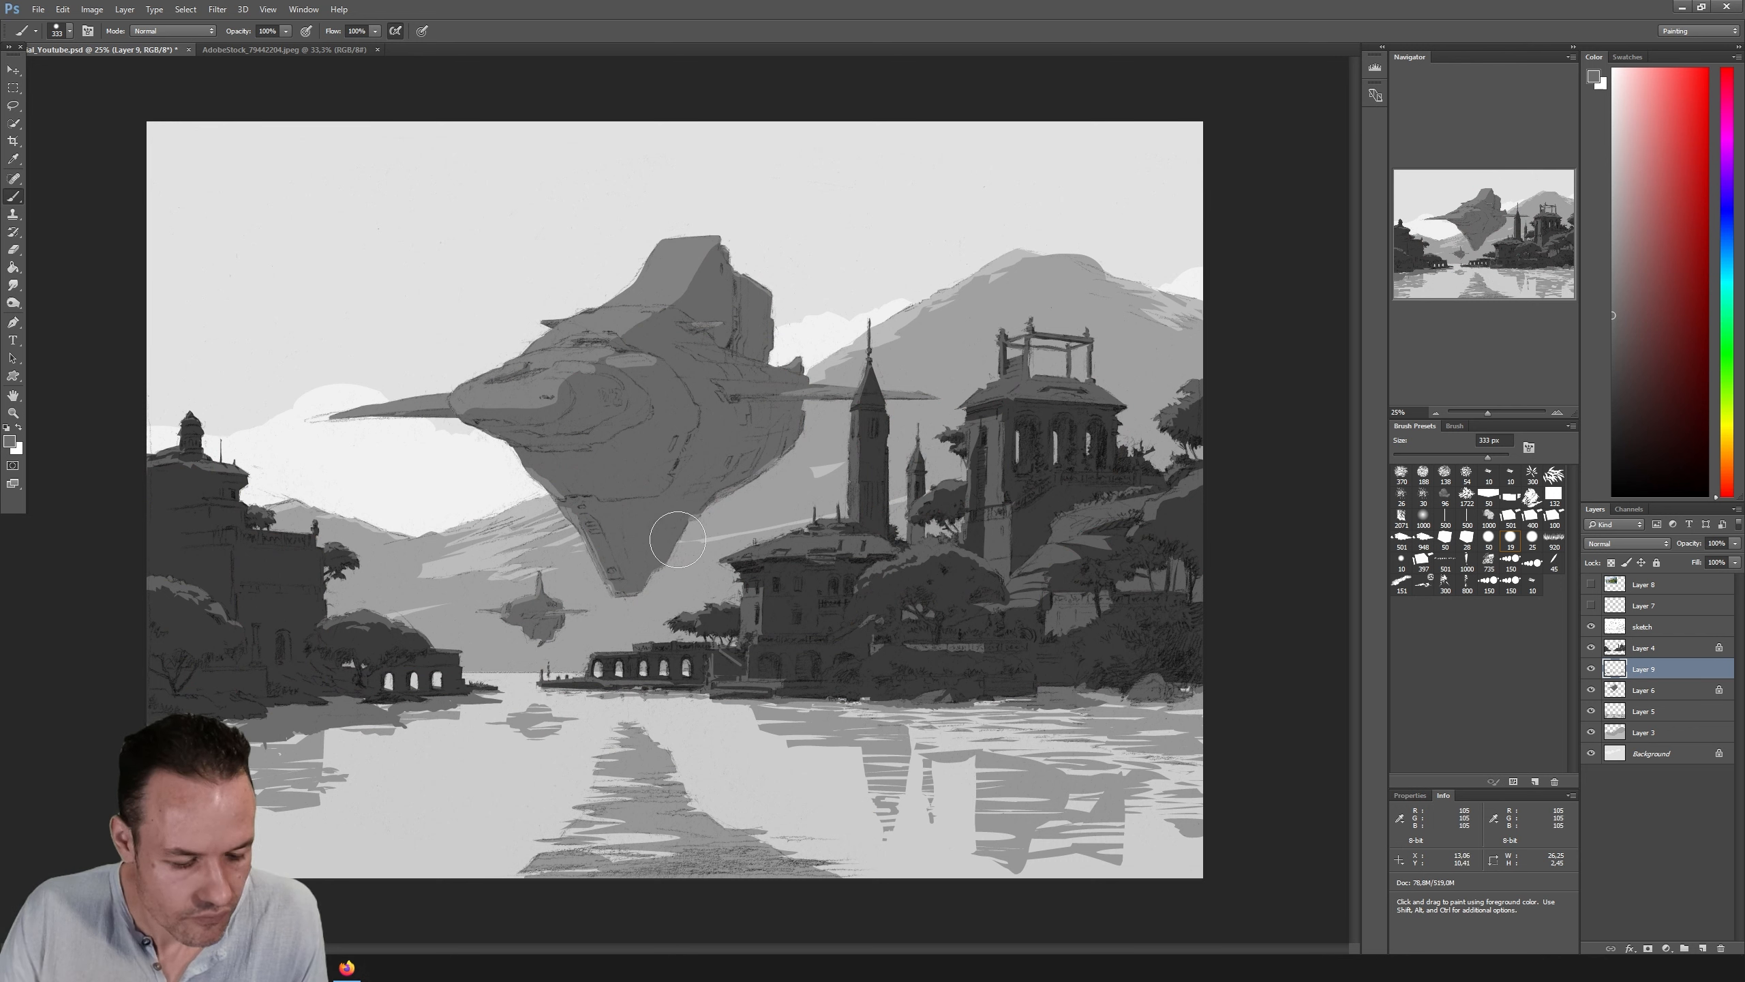
key(ctrl+h)
Step: Extend the lasso selection along the left bank's waterline, paint it the same grey, and deselect
key(l)
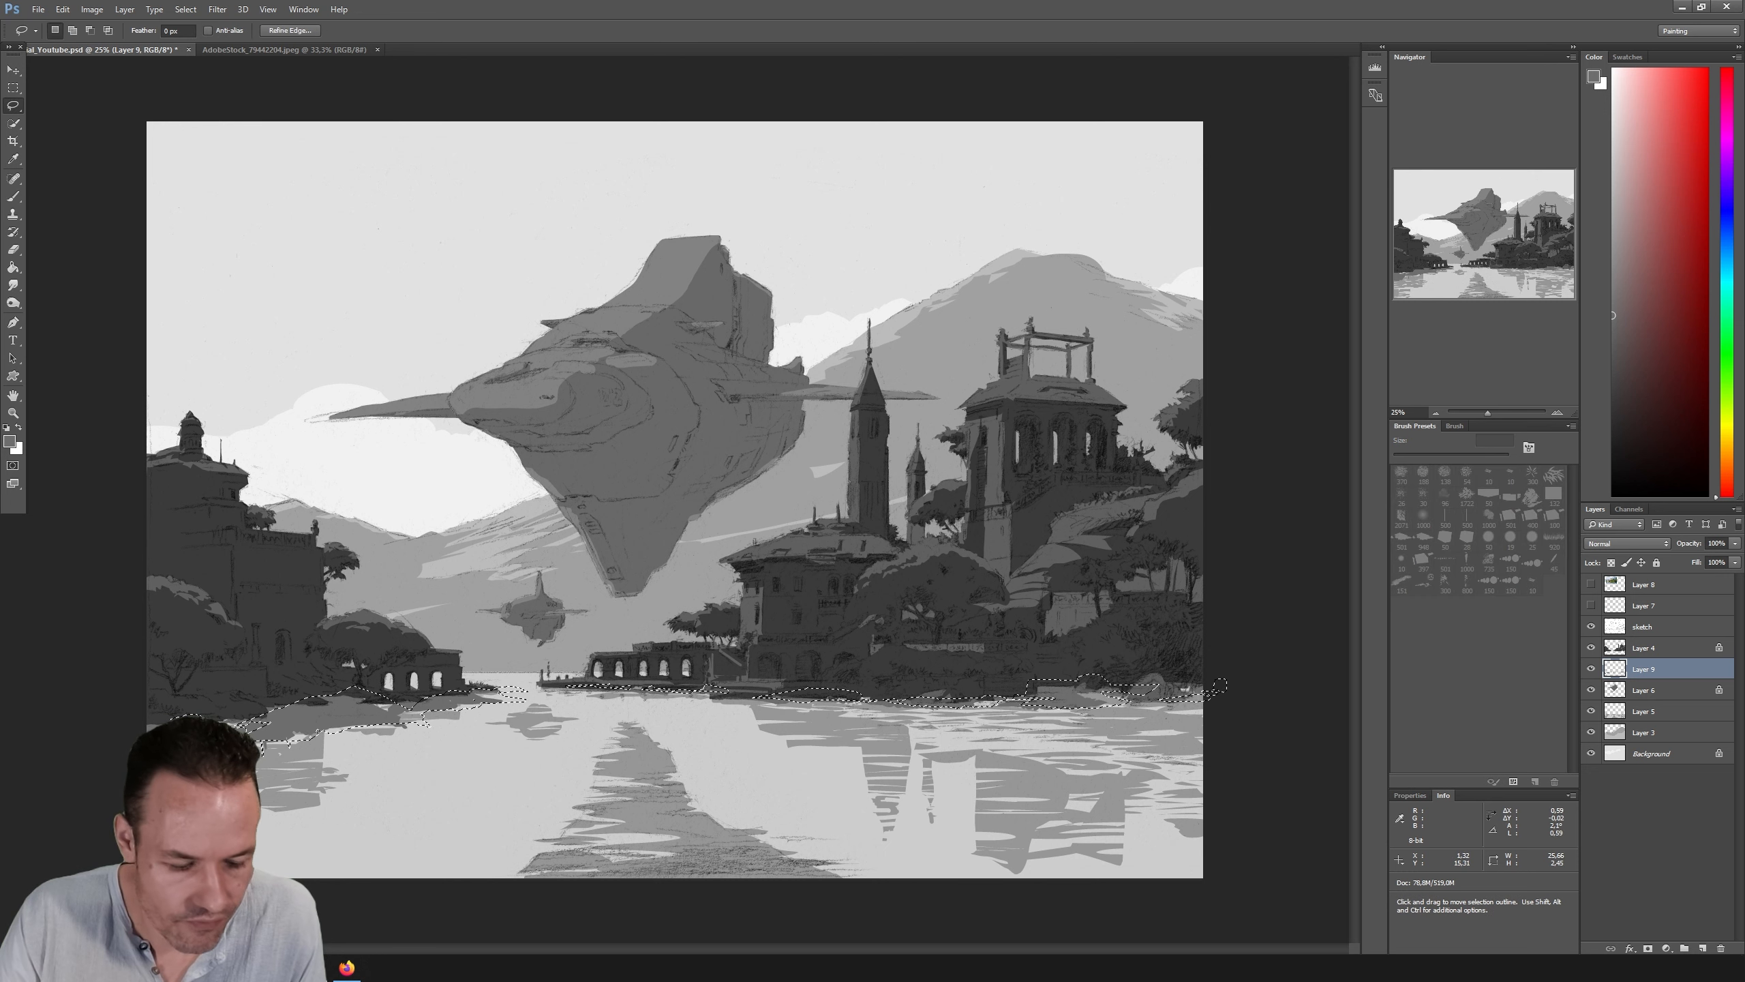
key(shift)
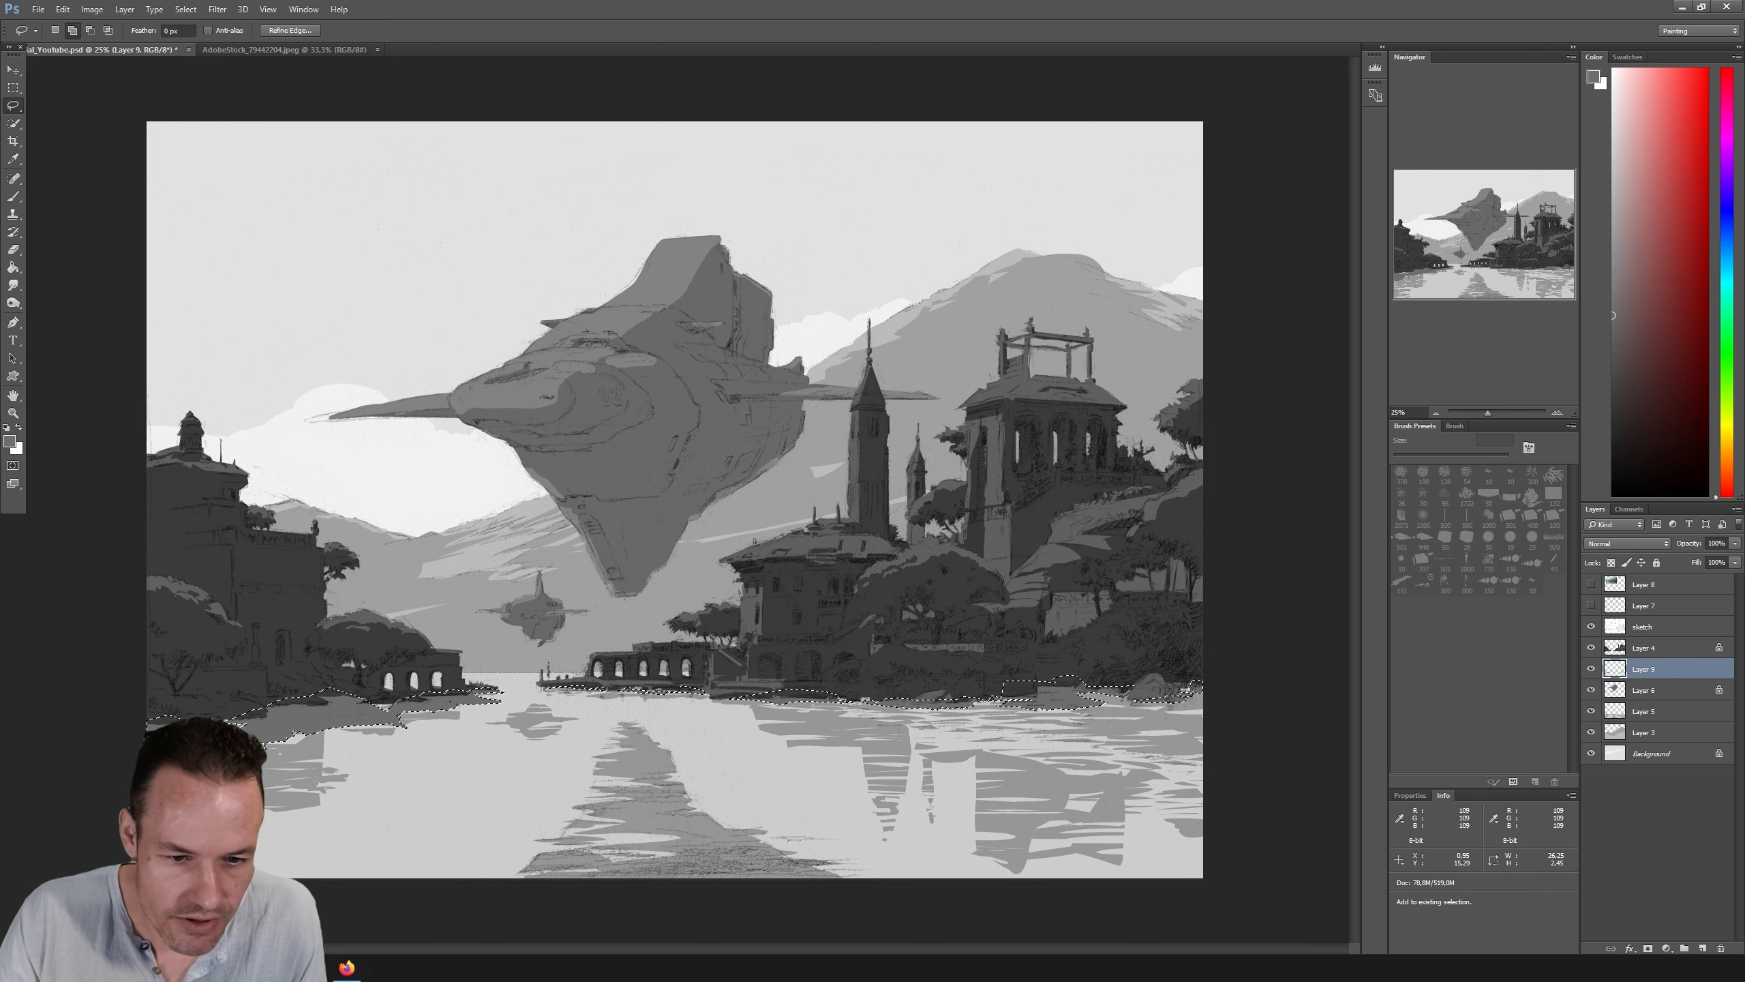
drag(262, 715, 278, 731)
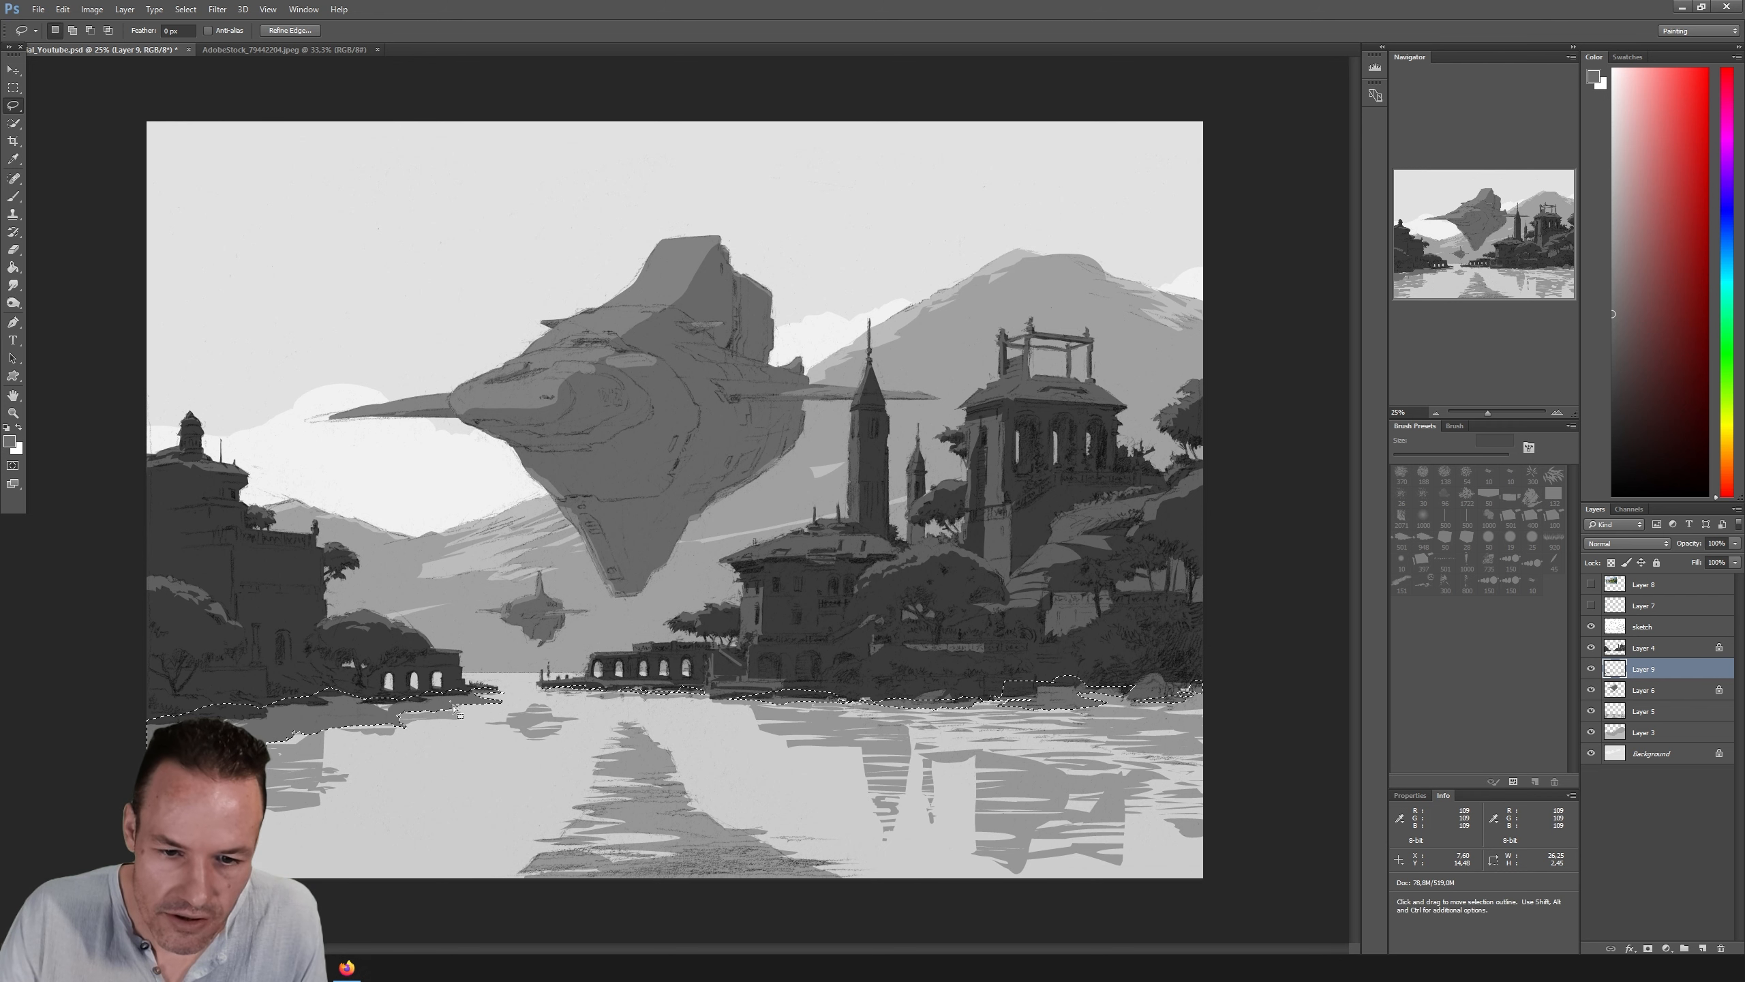
key(alt)
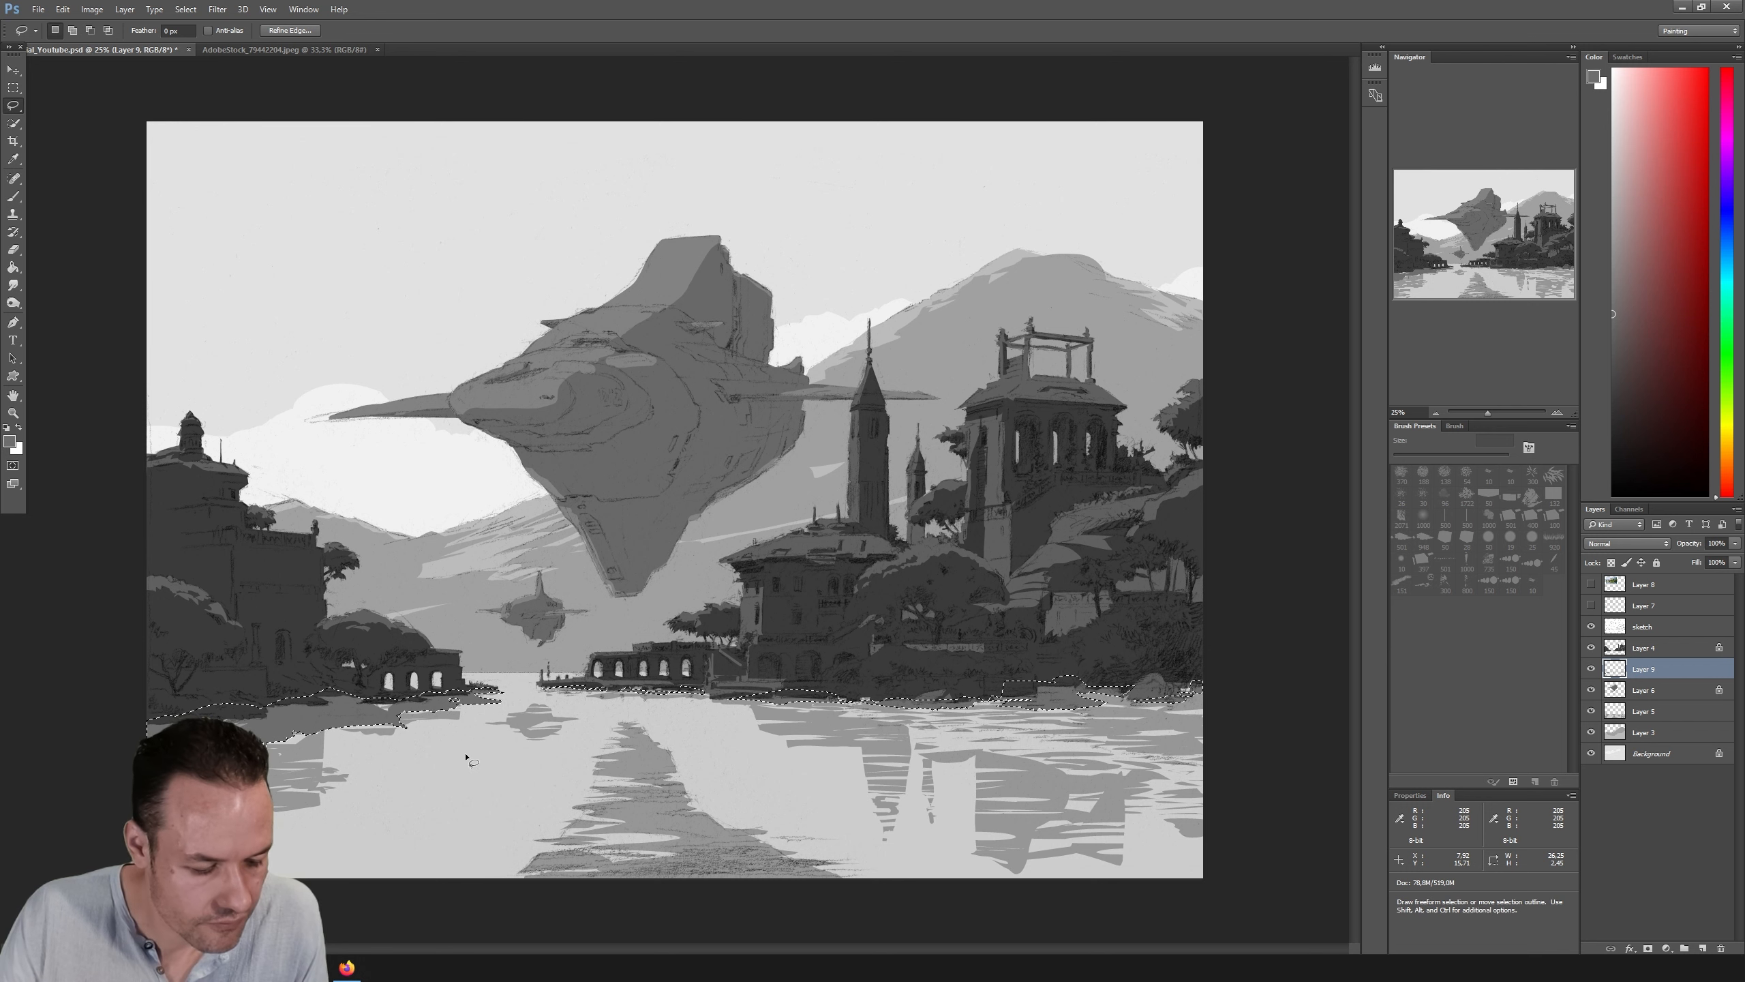
key(b)
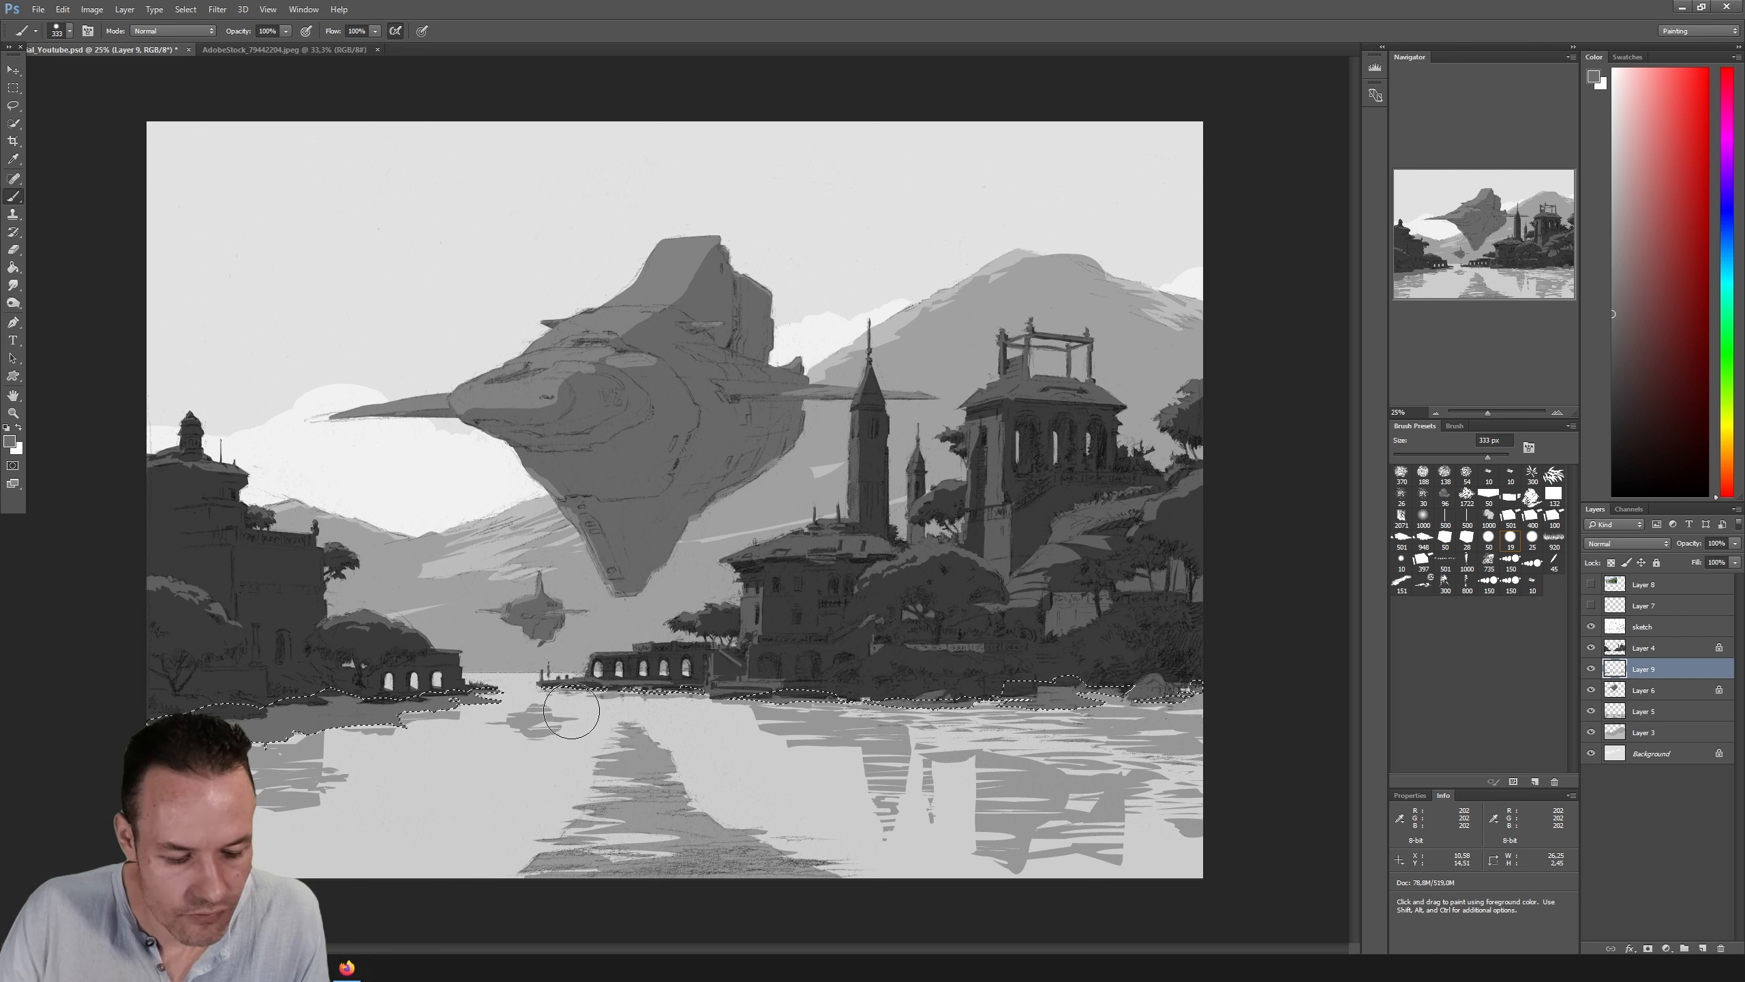
key(l)
key(ctrl+d)
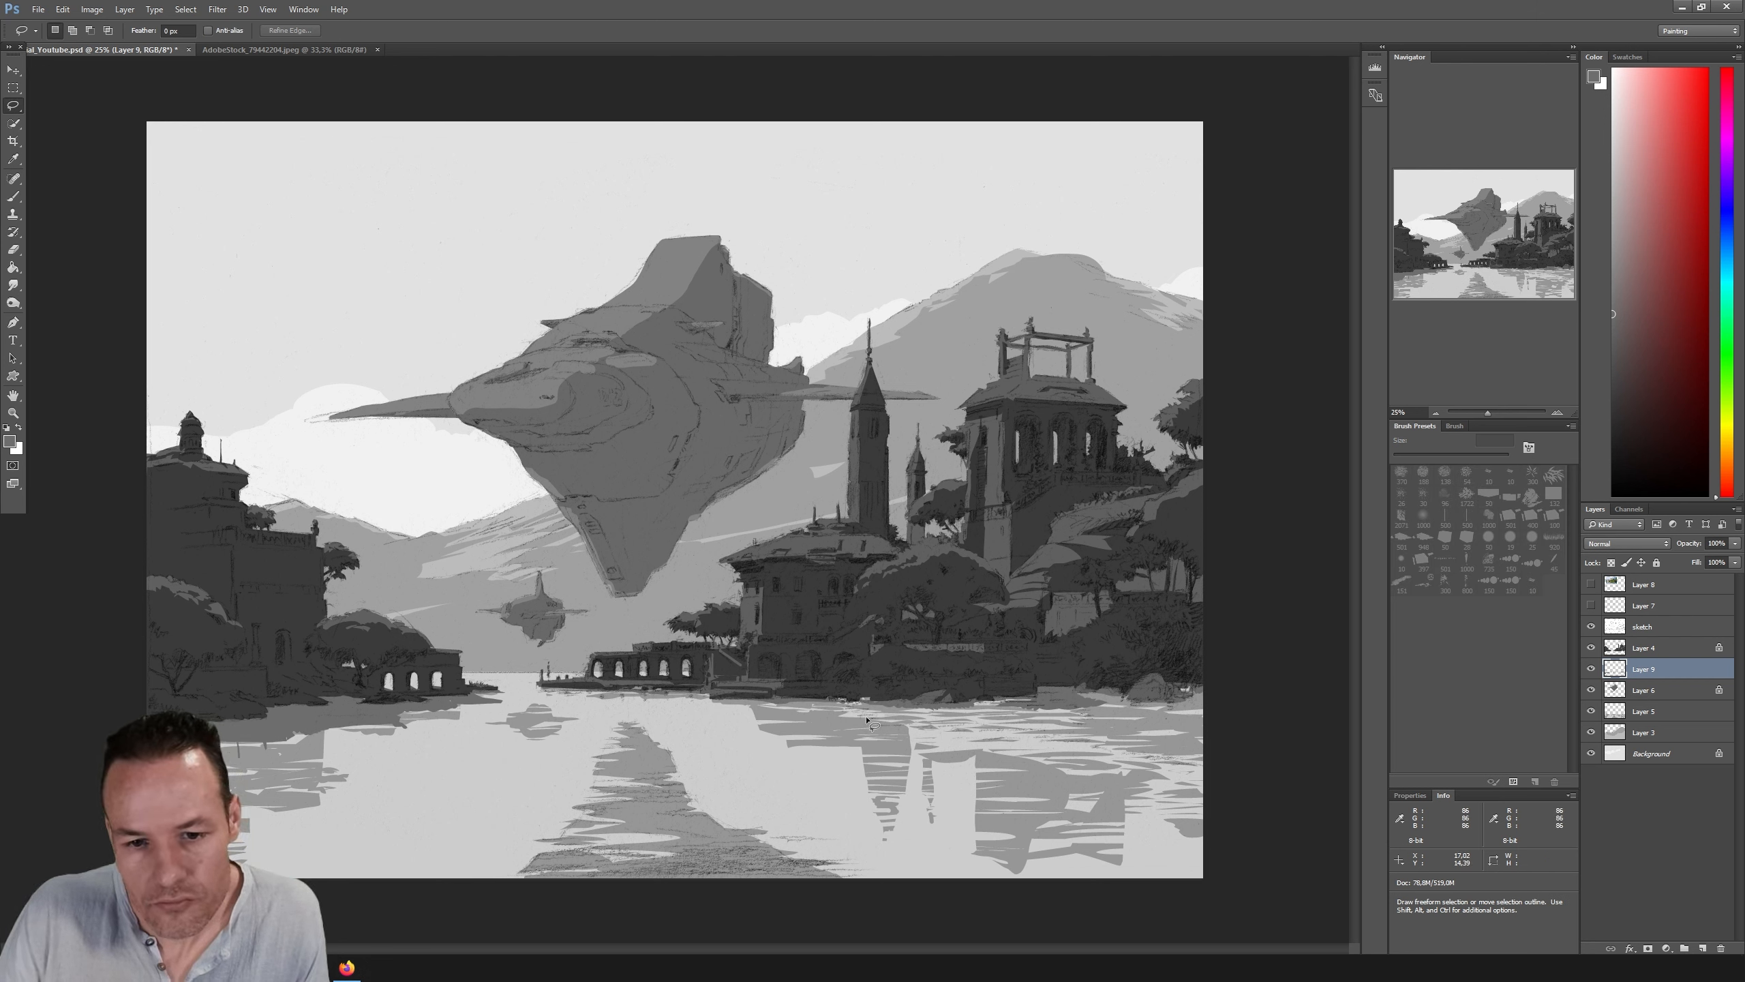
Step: Compare the painting with and without the shoreline shading on Layer 9
click(1590, 668)
click(1591, 668)
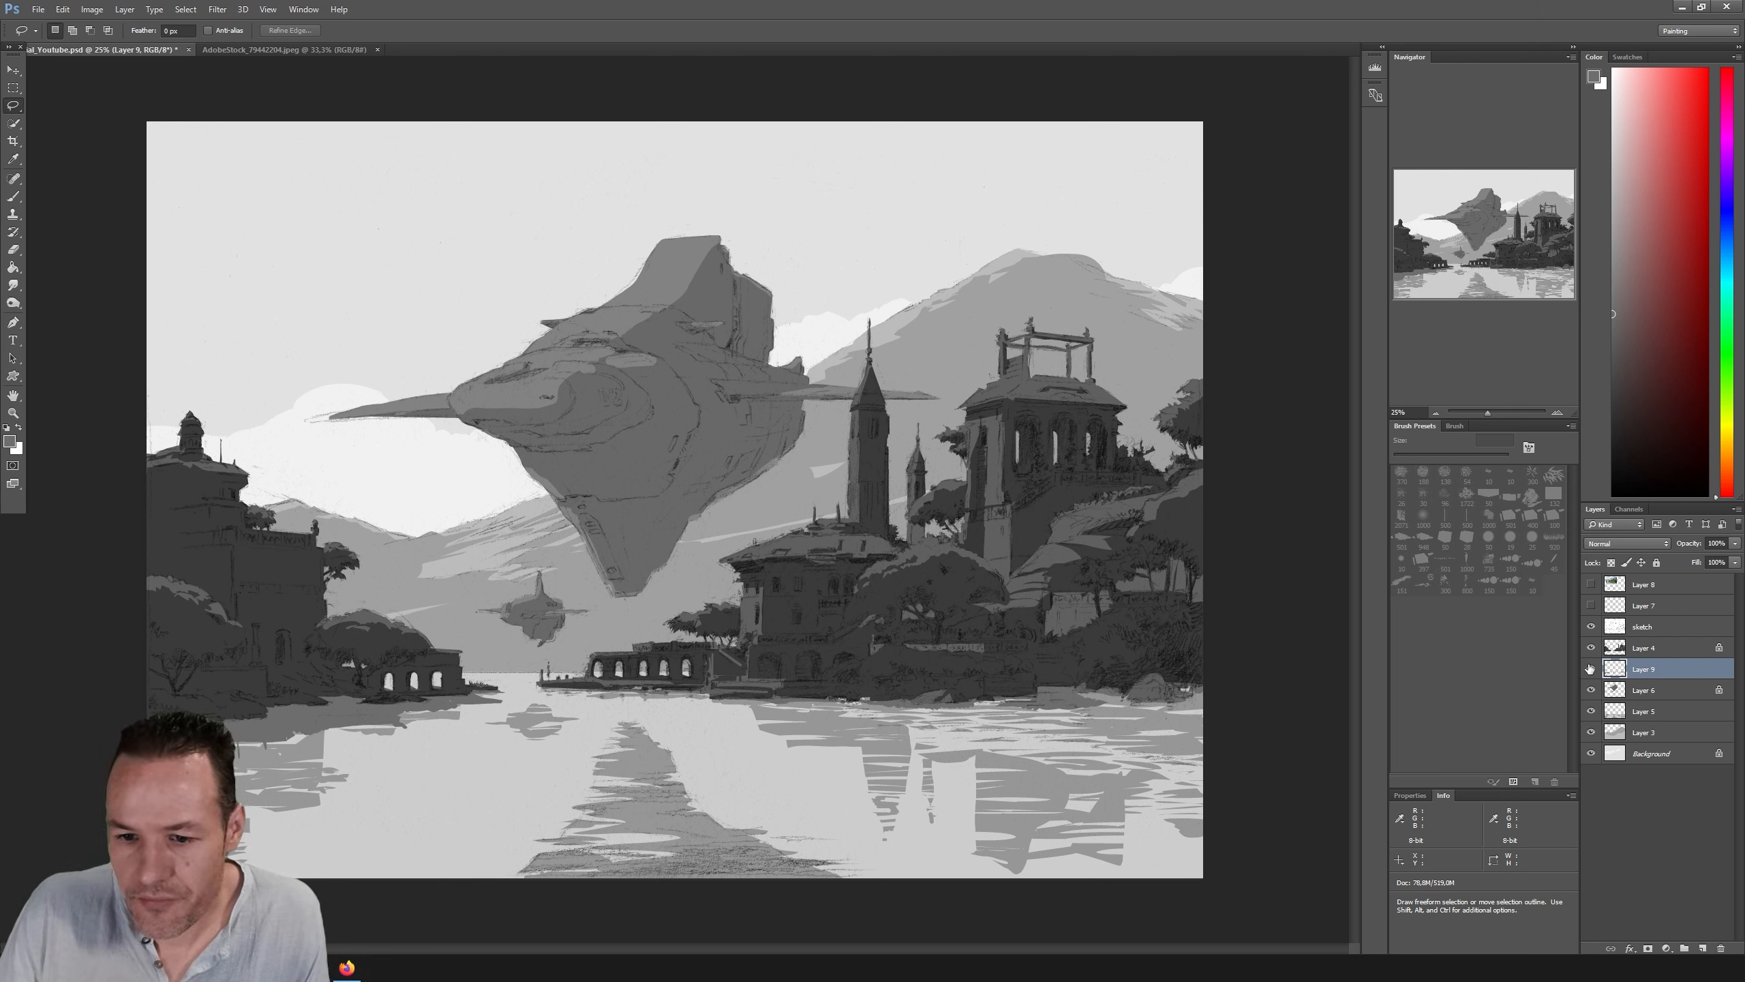
click(1590, 668)
click(1590, 668)
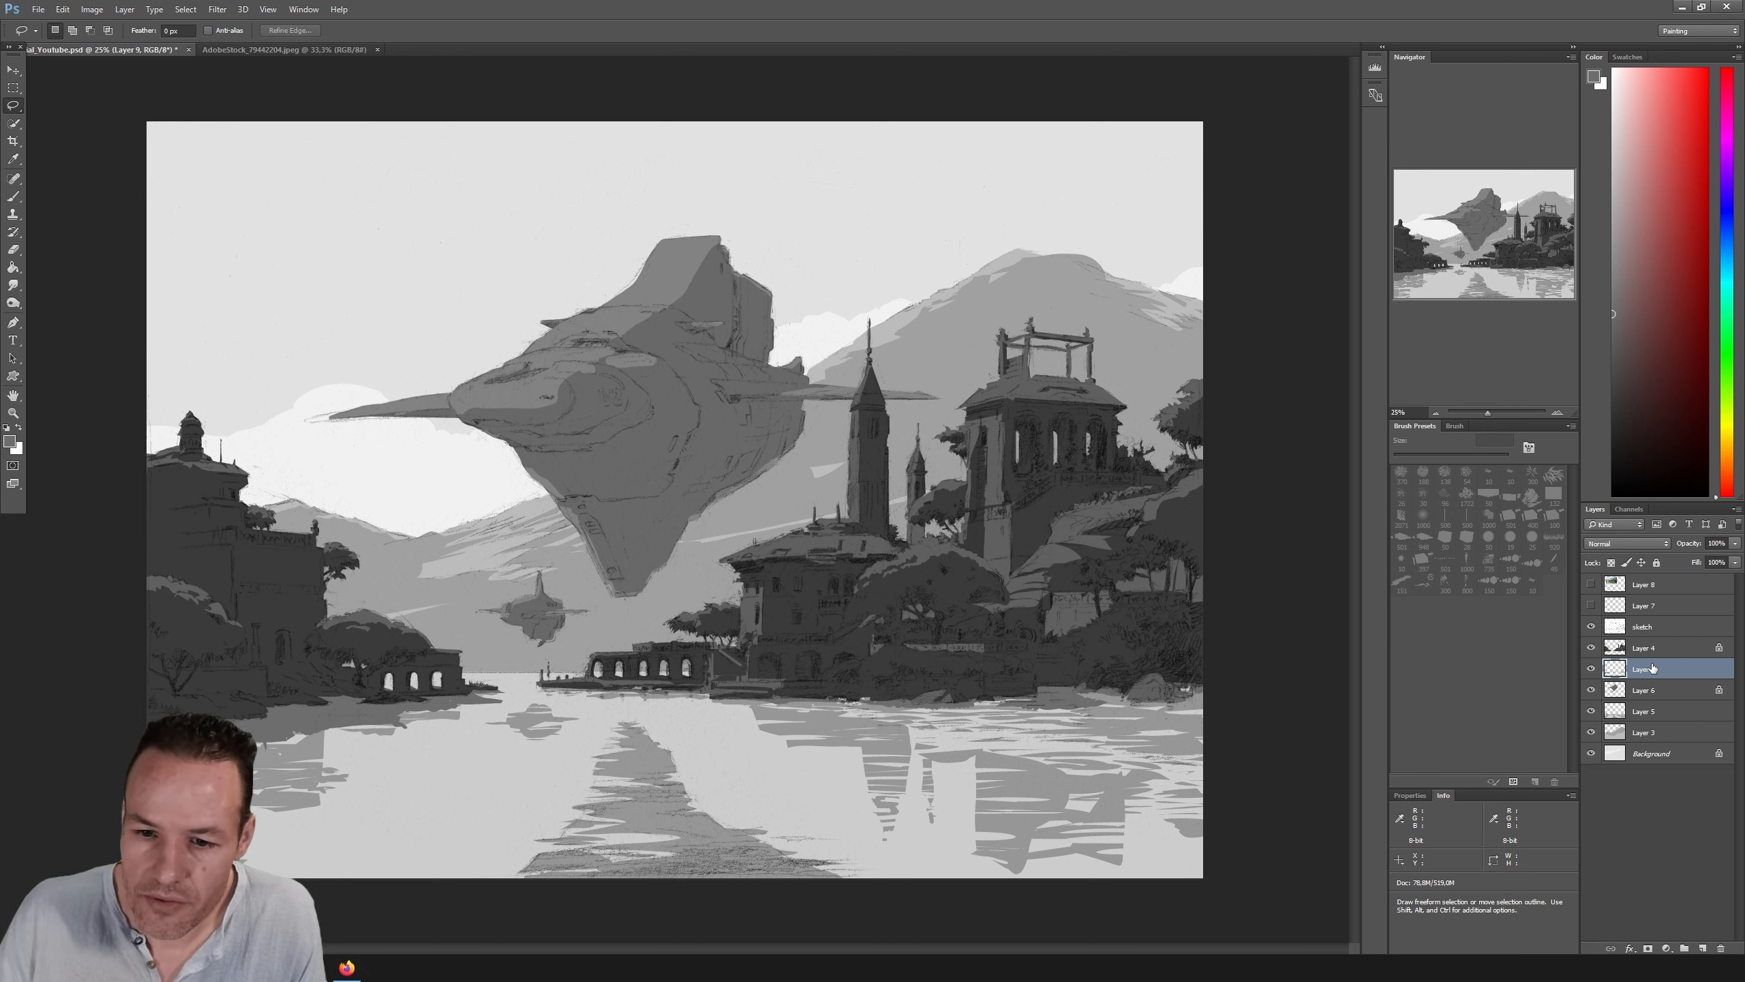
Step: Try darkening the shoreline shading on Layer 9 with a Levels midtone value of 0.86
click(92, 8)
mouse_move(130, 46)
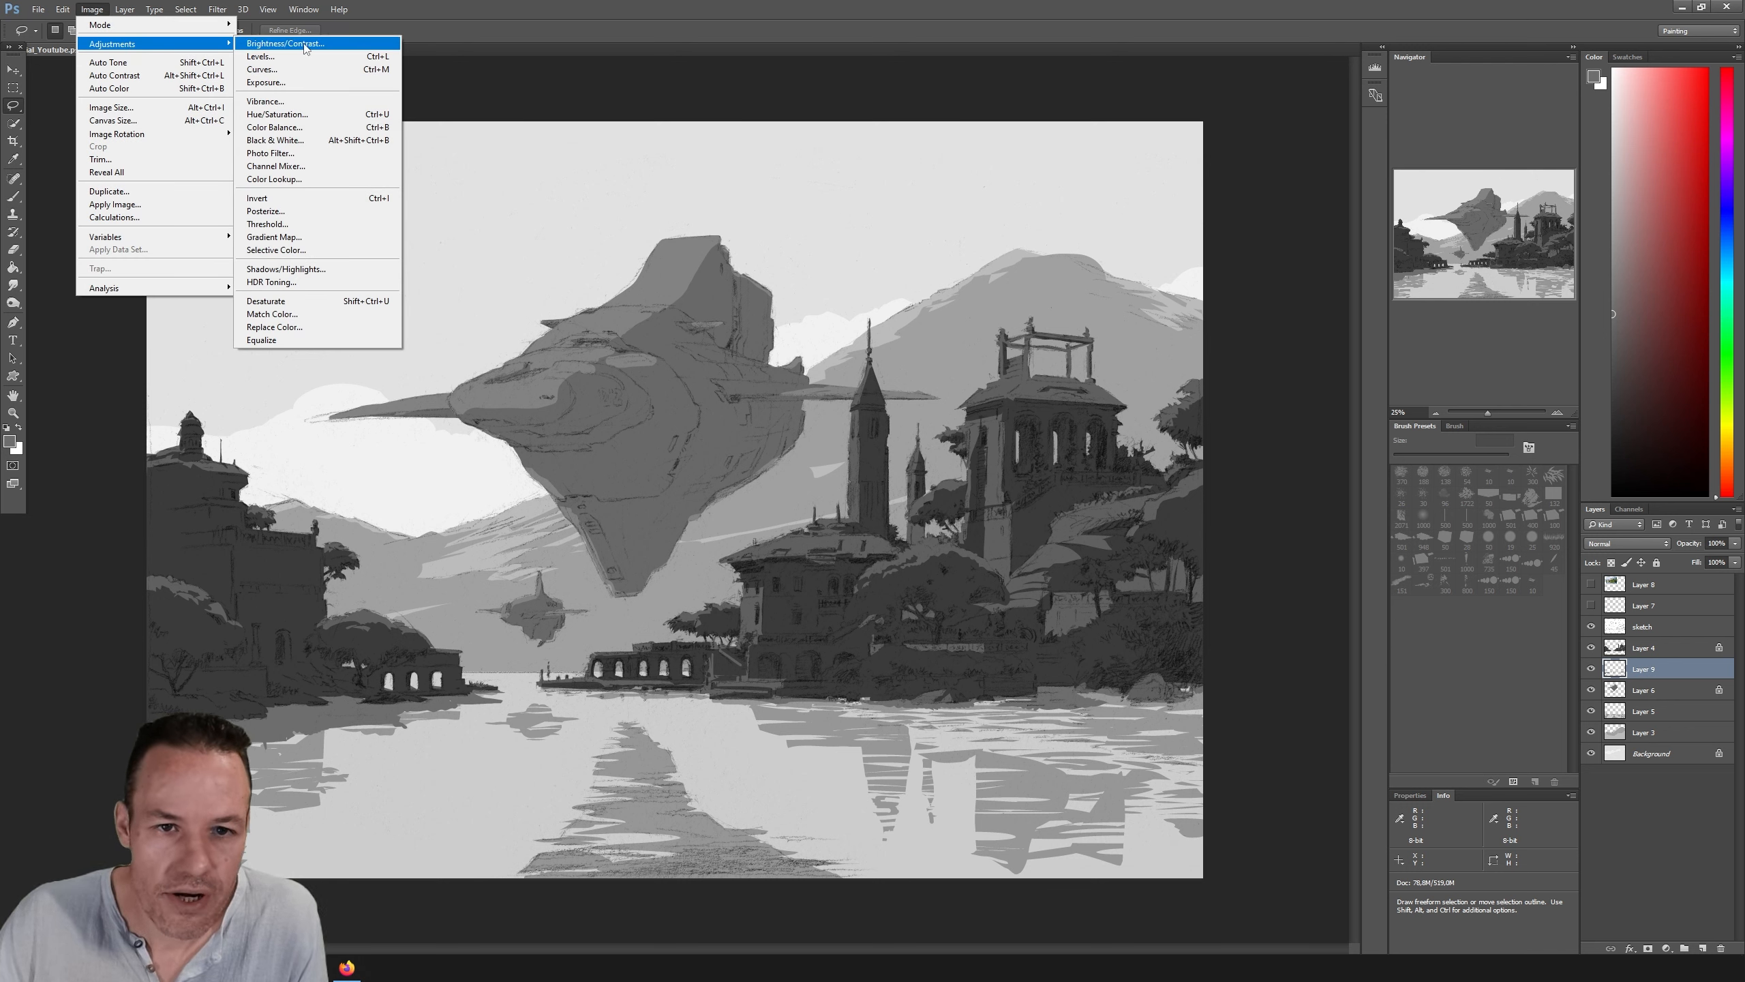
click(300, 60)
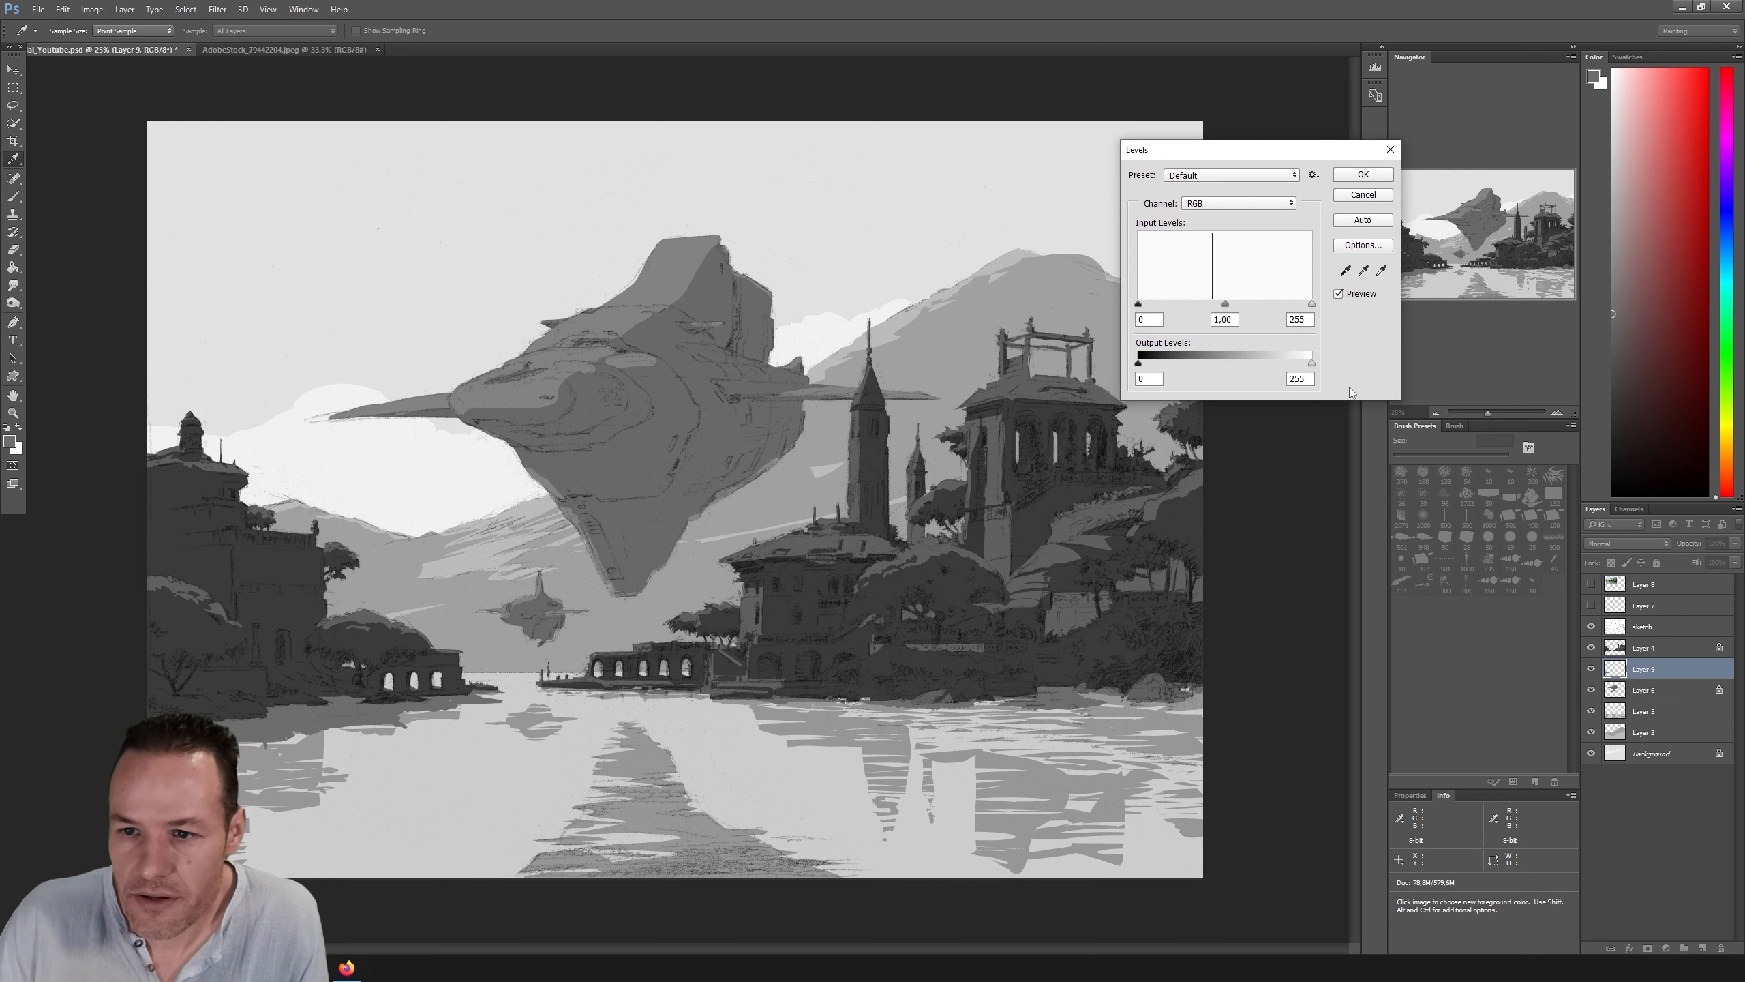
mouse_move(1228, 308)
mouse_down()
mouse_move(1282, 305)
mouse_move(1246, 307)
mouse_up()
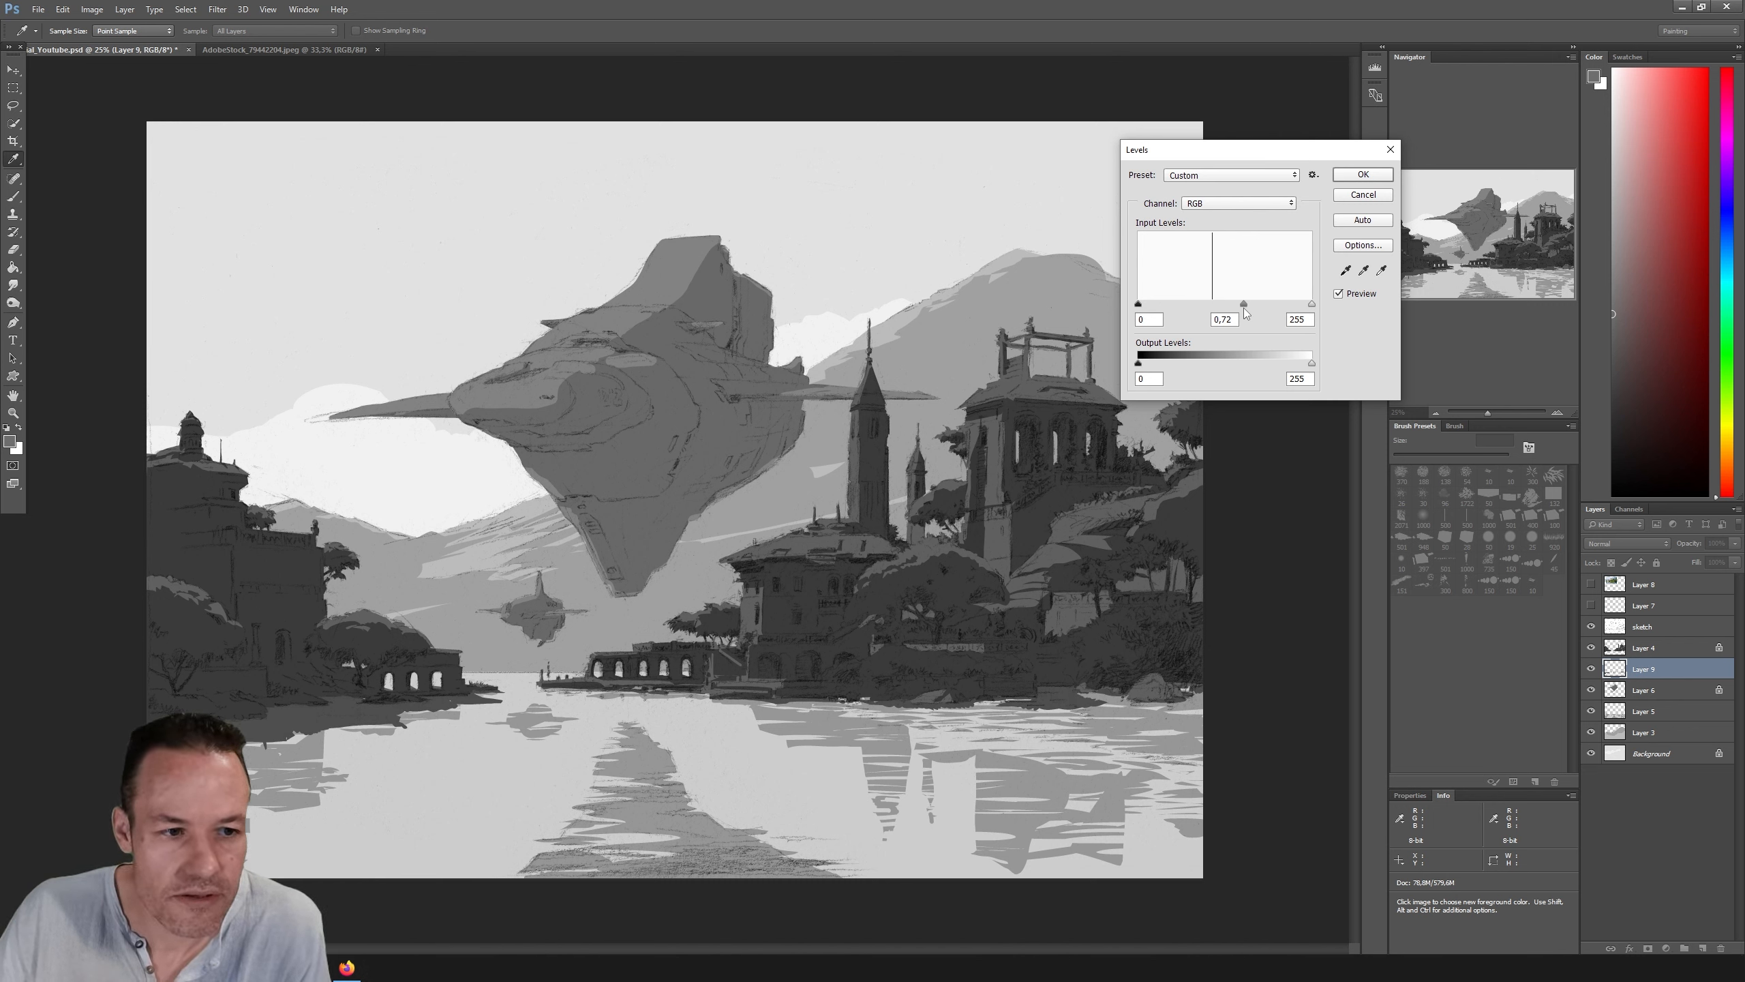
mouse_move(1243, 308)
mouse_down()
mouse_move(1219, 308)
mouse_move(1250, 308)
mouse_up()
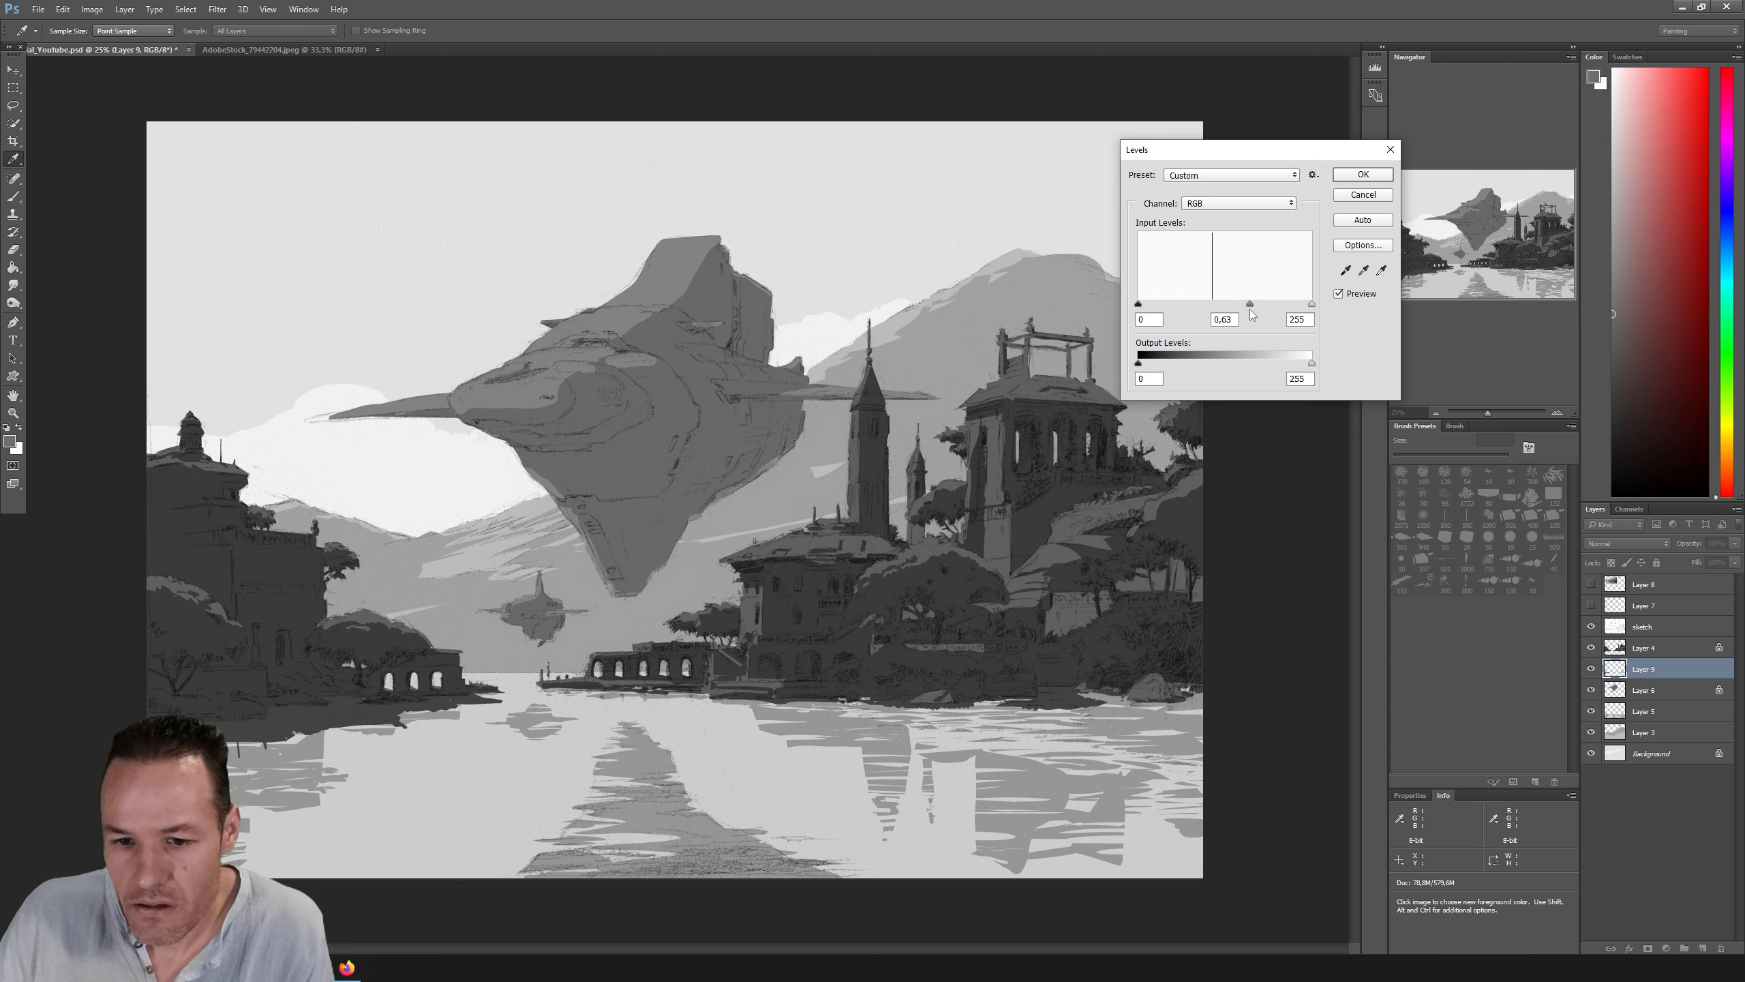
click(1249, 305)
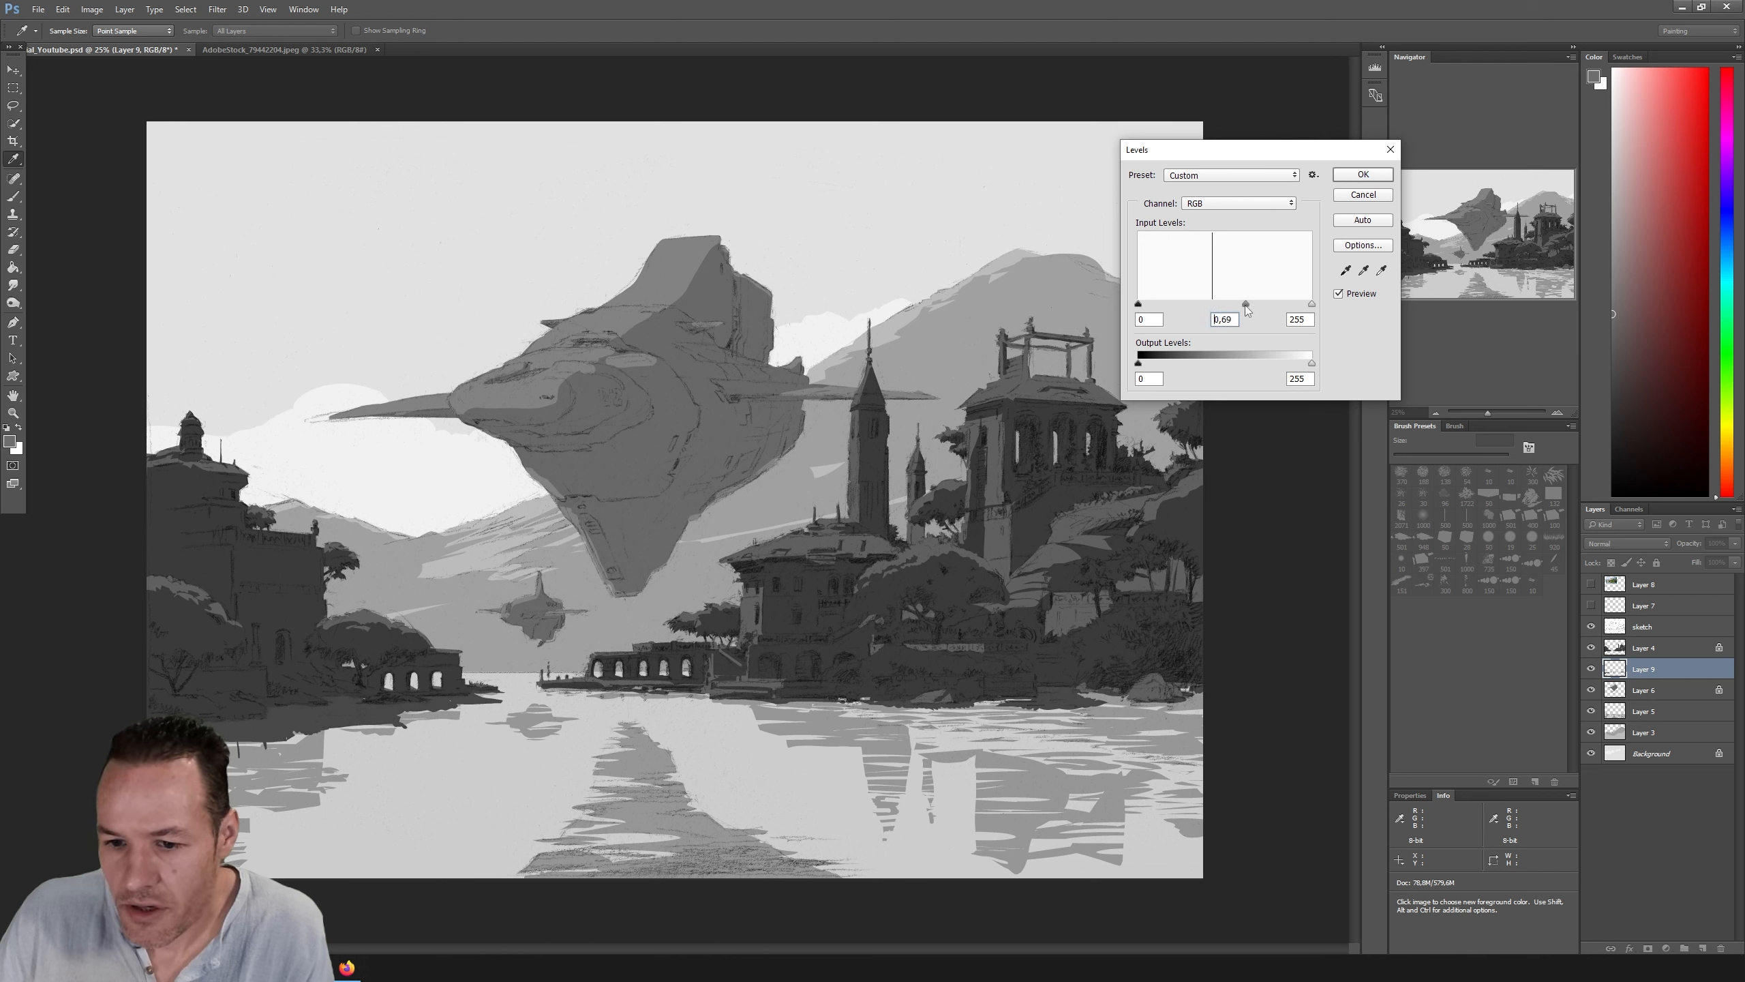
drag(1245, 305, 1238, 306)
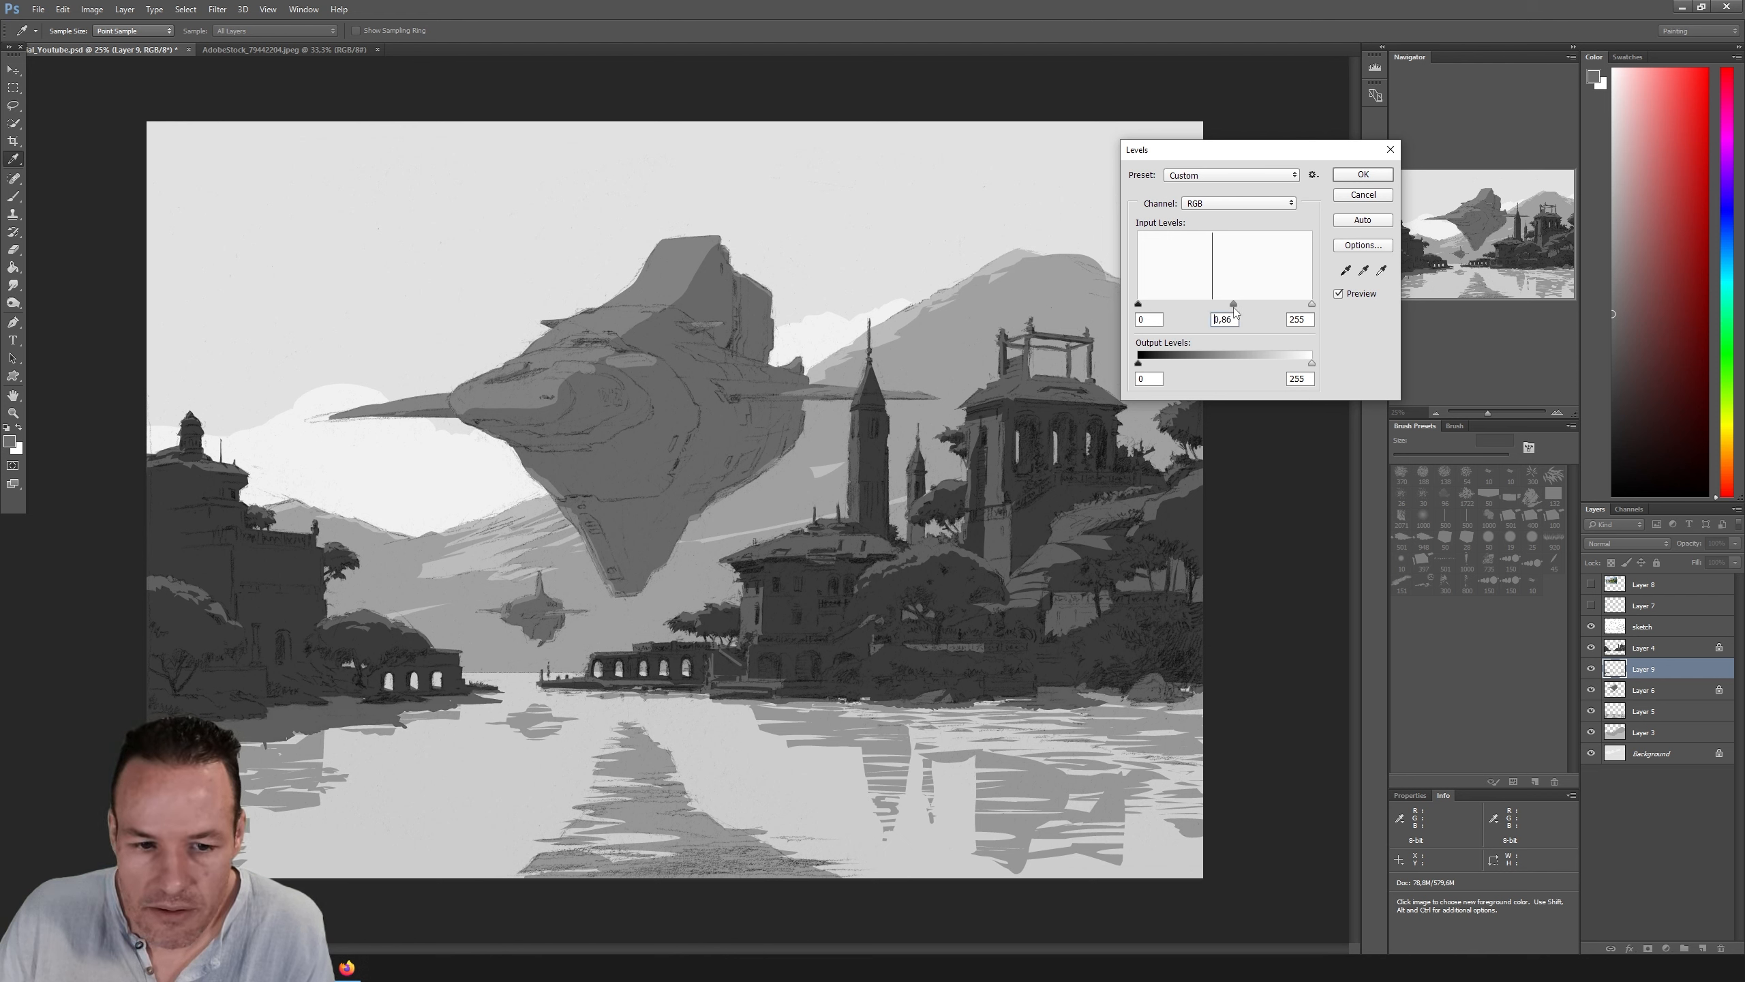
Step: Compare the shoreline with the Levels preview on and off, and cancel the adjustment
click(1338, 295)
click(1338, 295)
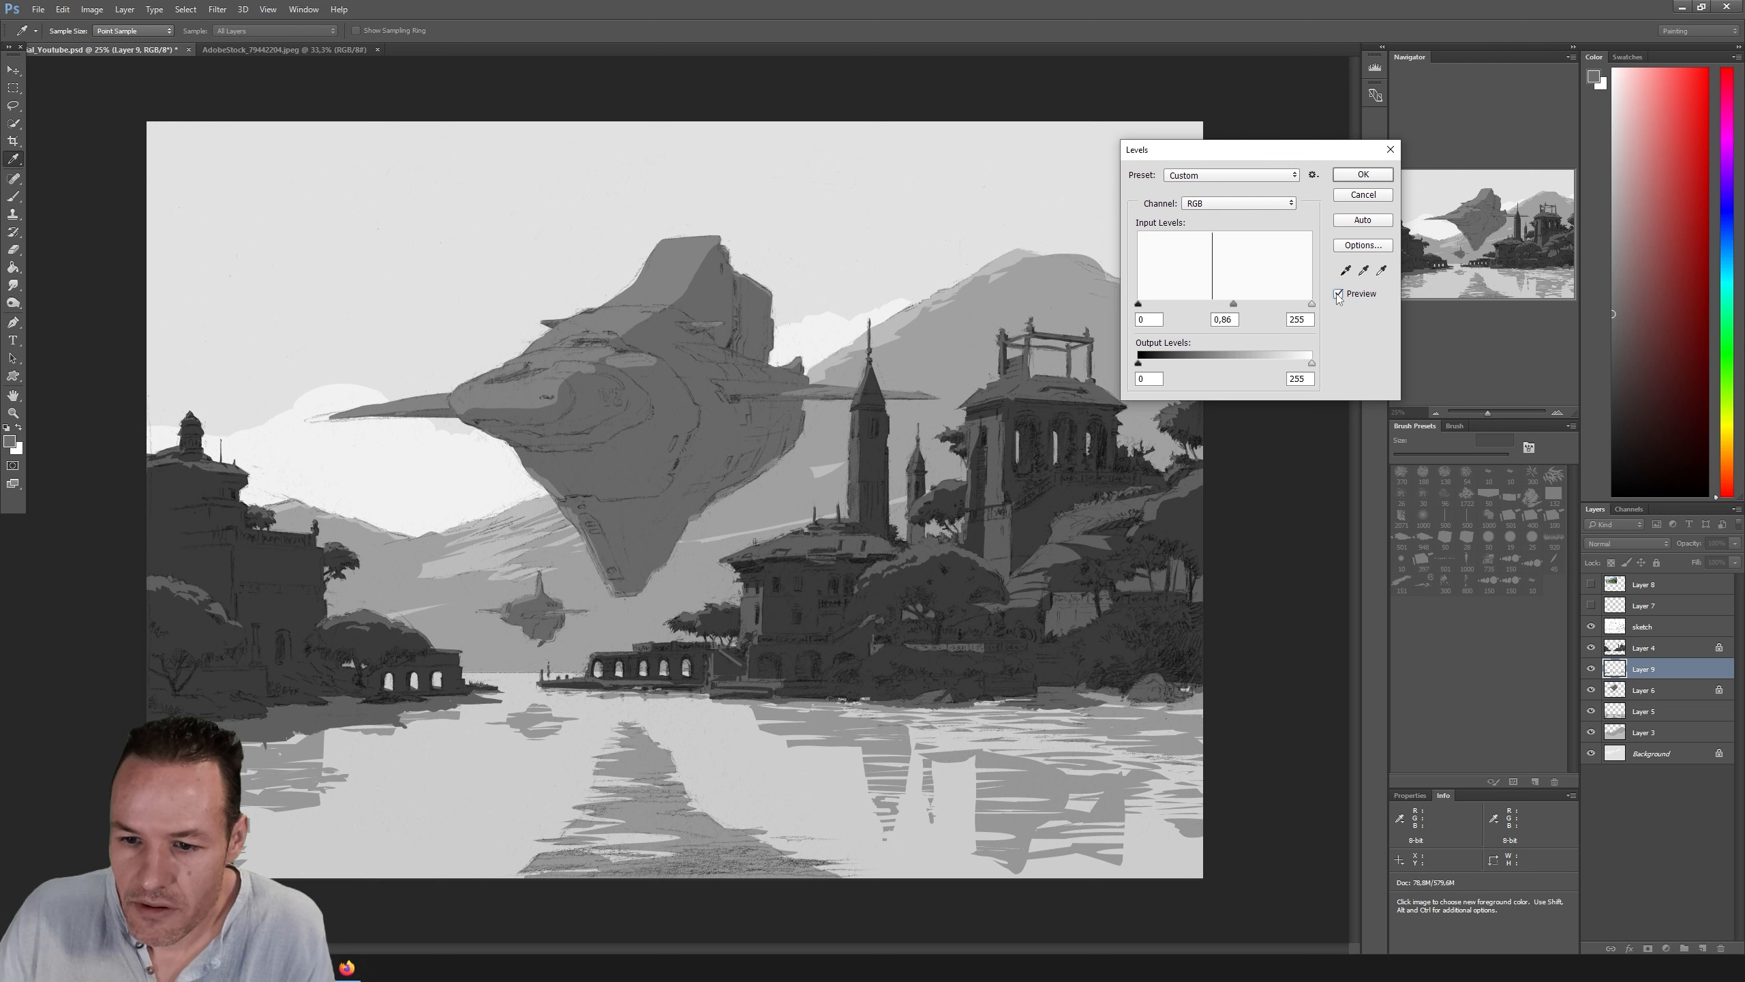
click(1338, 295)
click(1338, 295)
click(1338, 295)
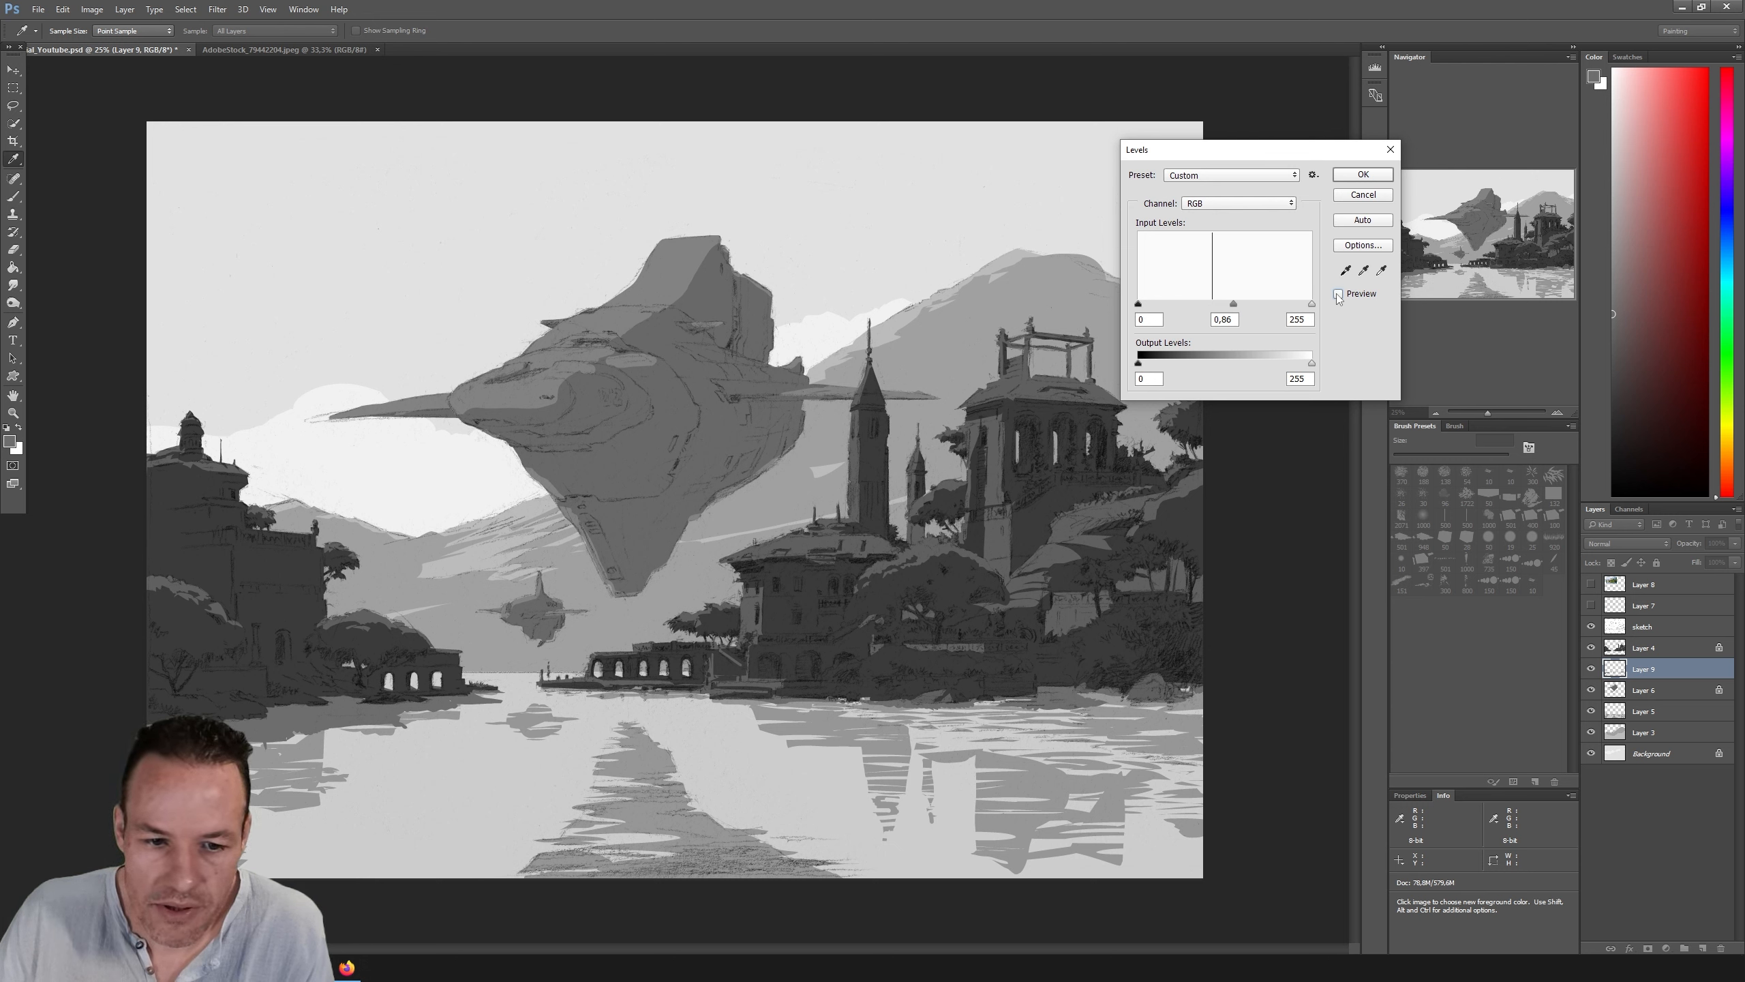
click(1338, 294)
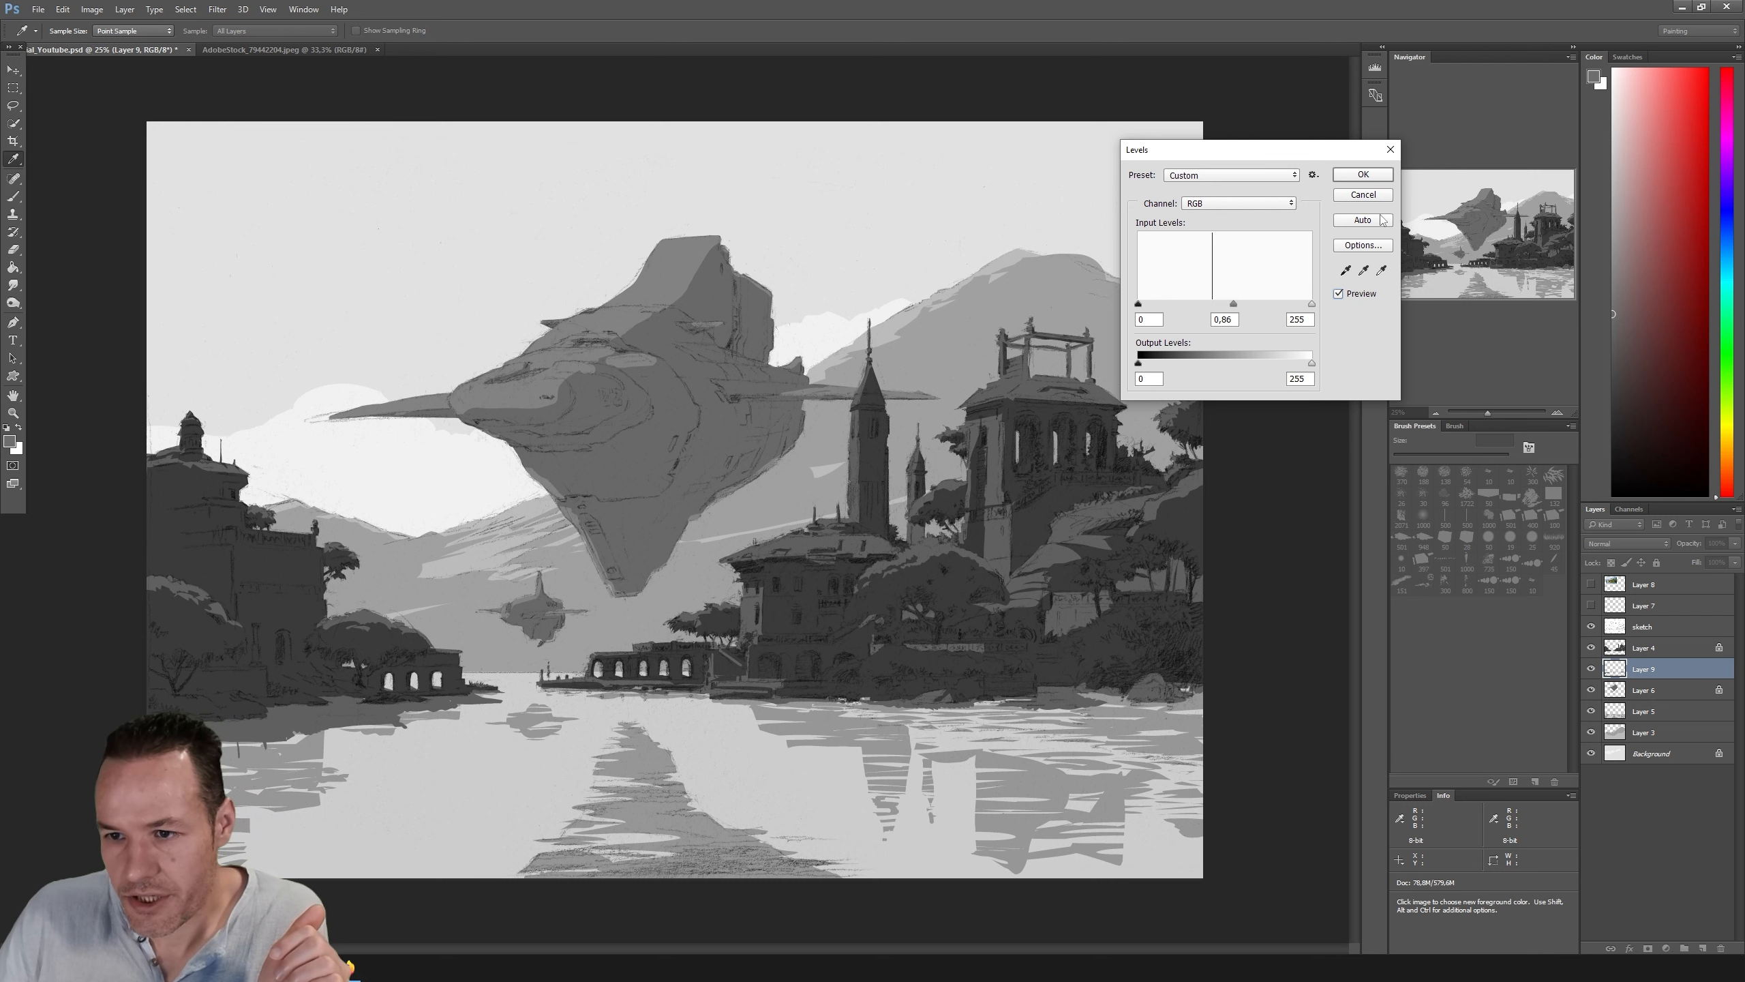
click(1336, 296)
click(1337, 295)
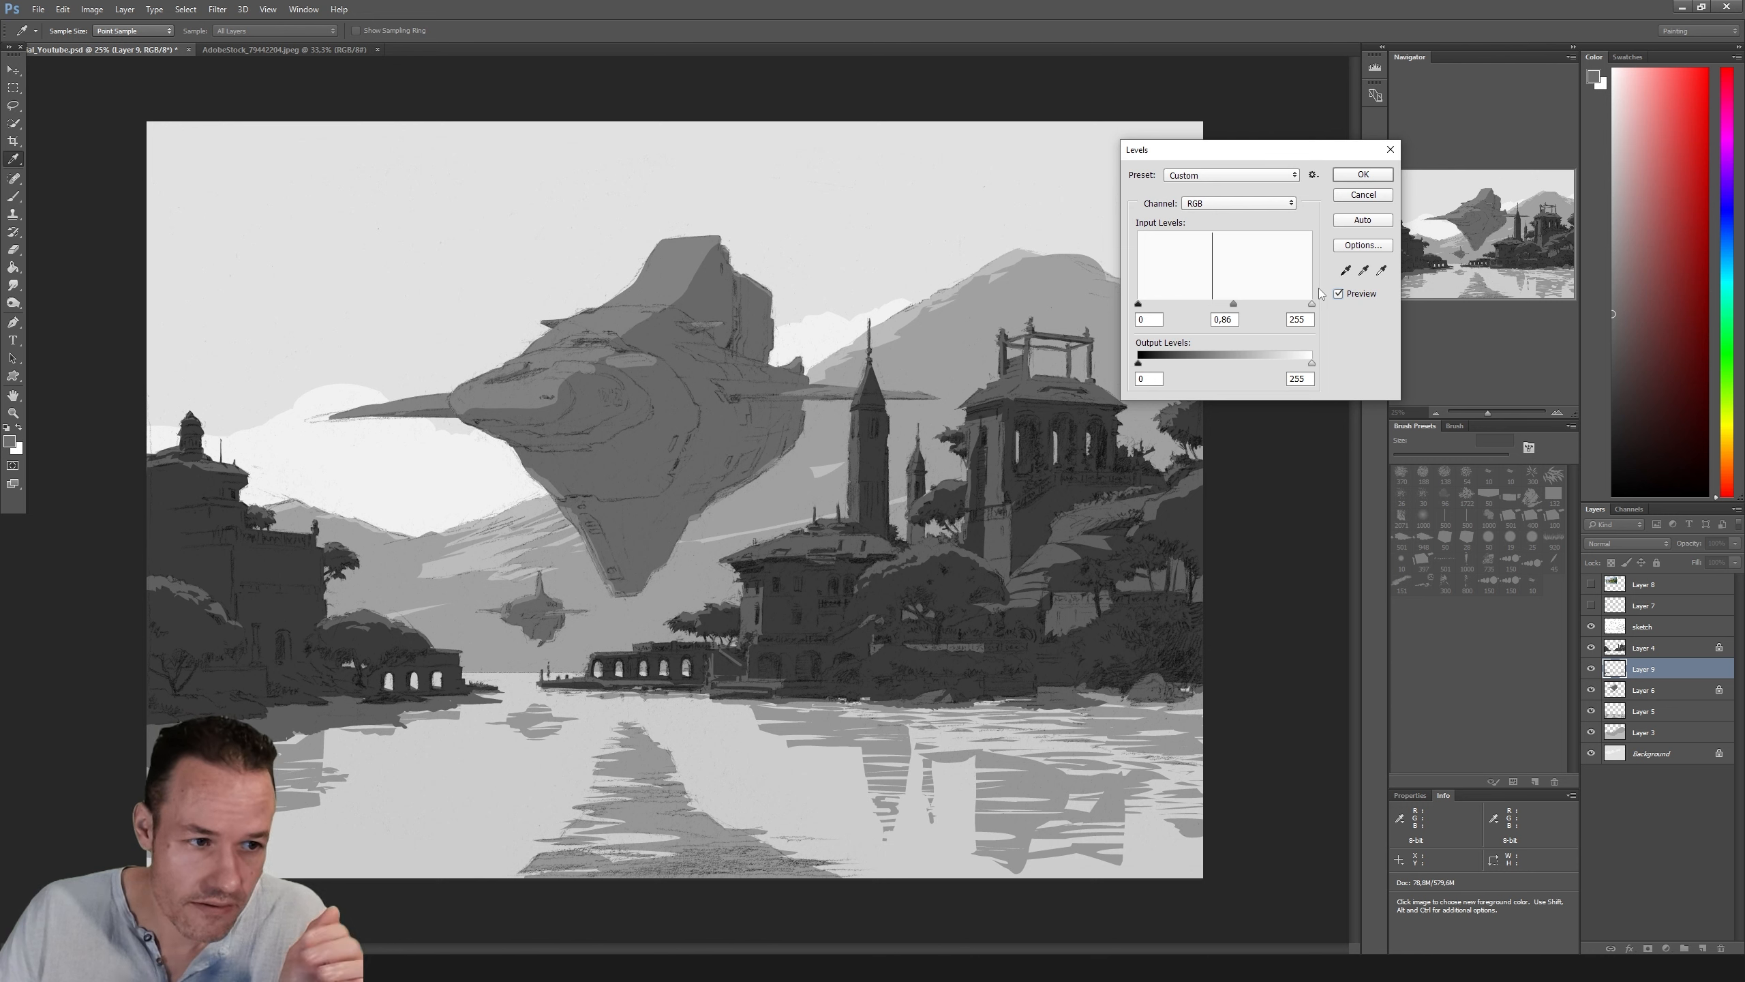
click(1363, 195)
key(l)
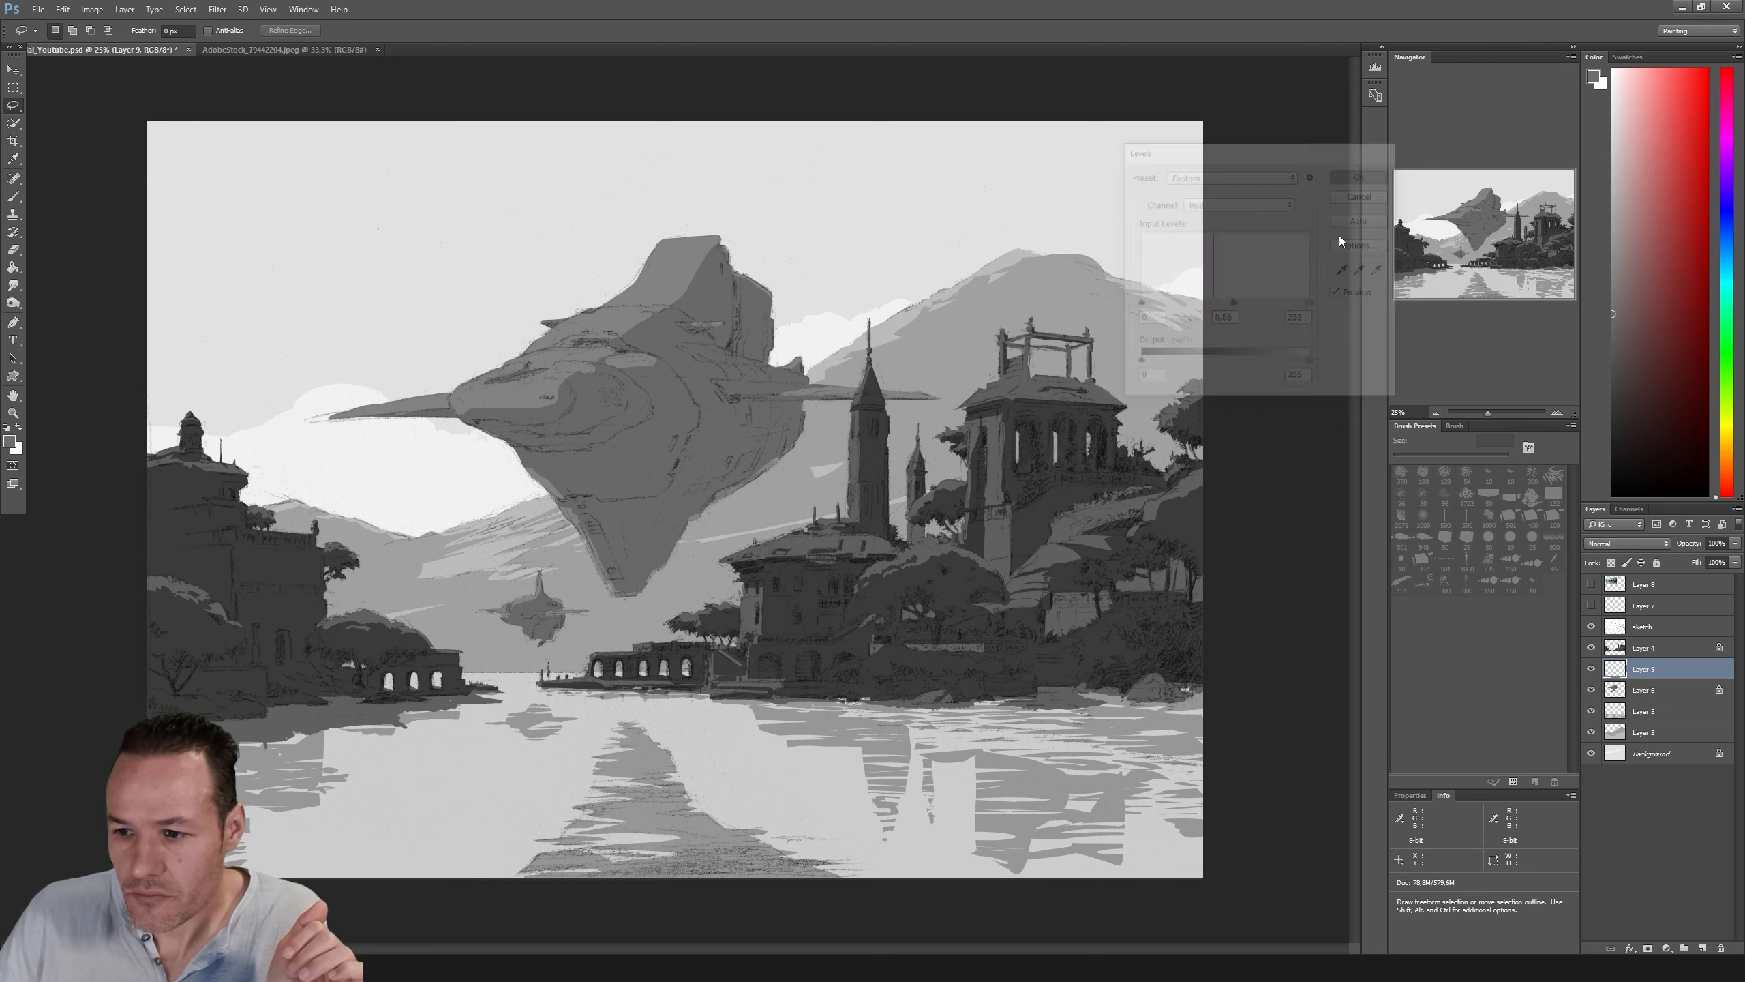
Step: Check Layer 9's shoreline shading by toggling its visibility, and reduce the brush size to 38 px
click(1591, 668)
click(1591, 668)
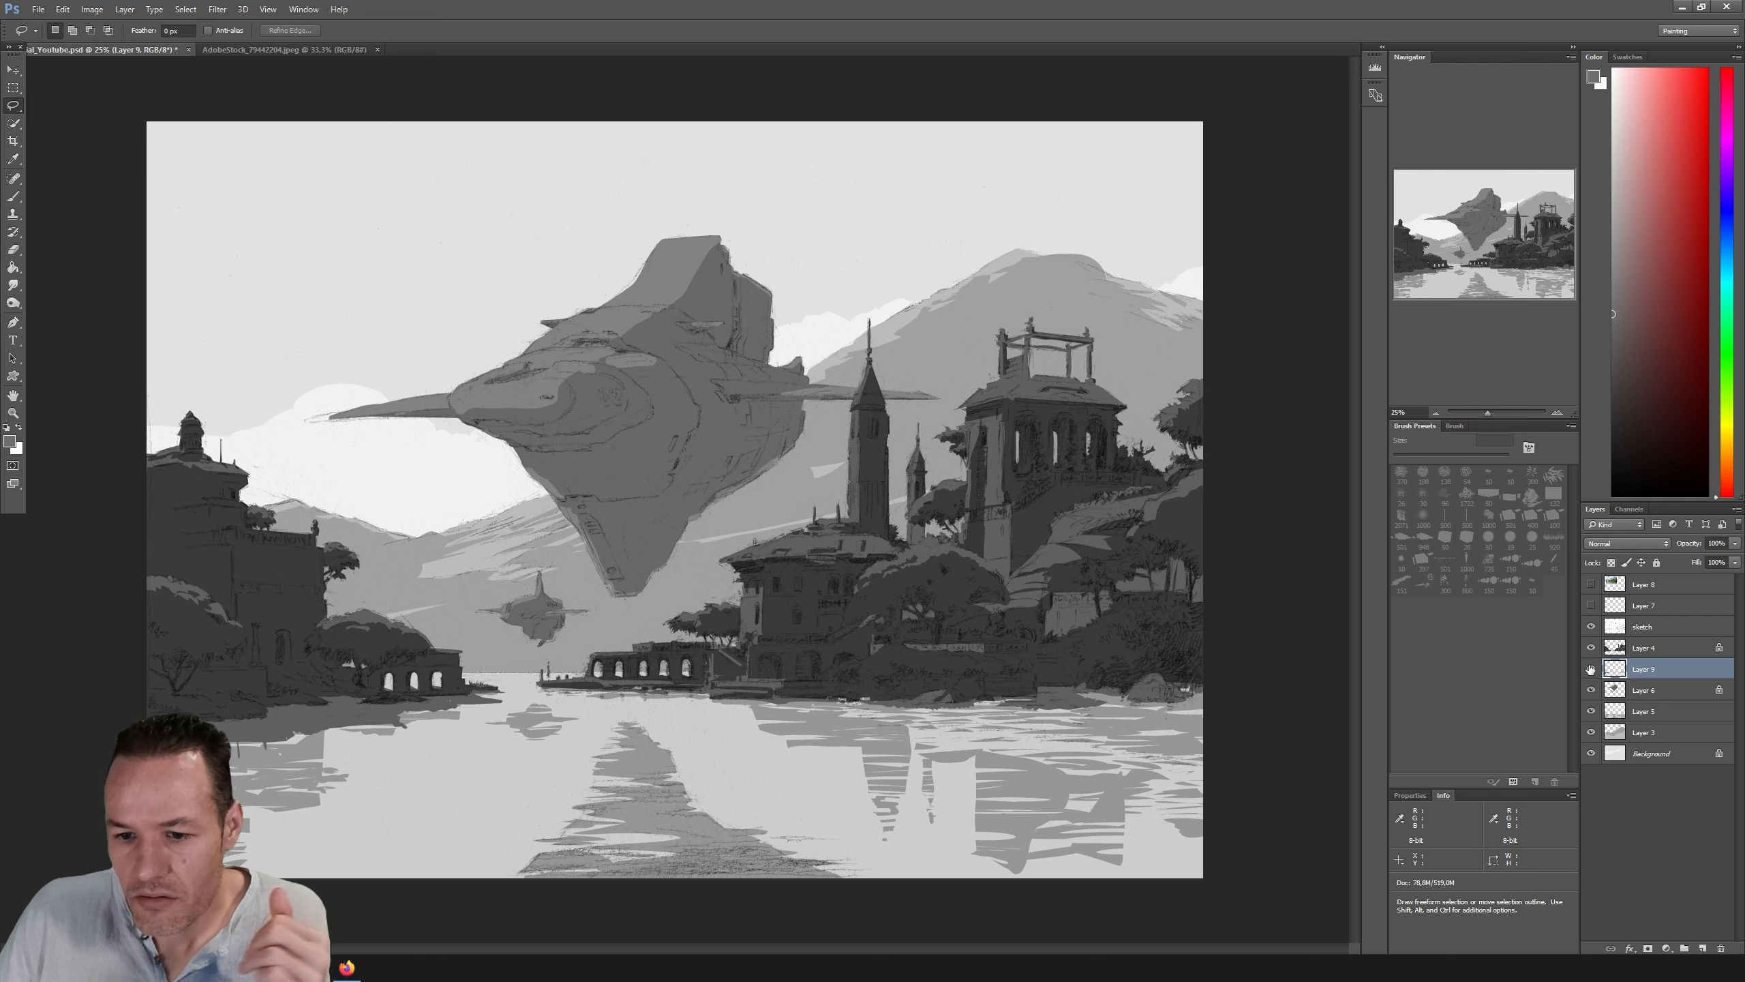
click(1590, 669)
click(1591, 668)
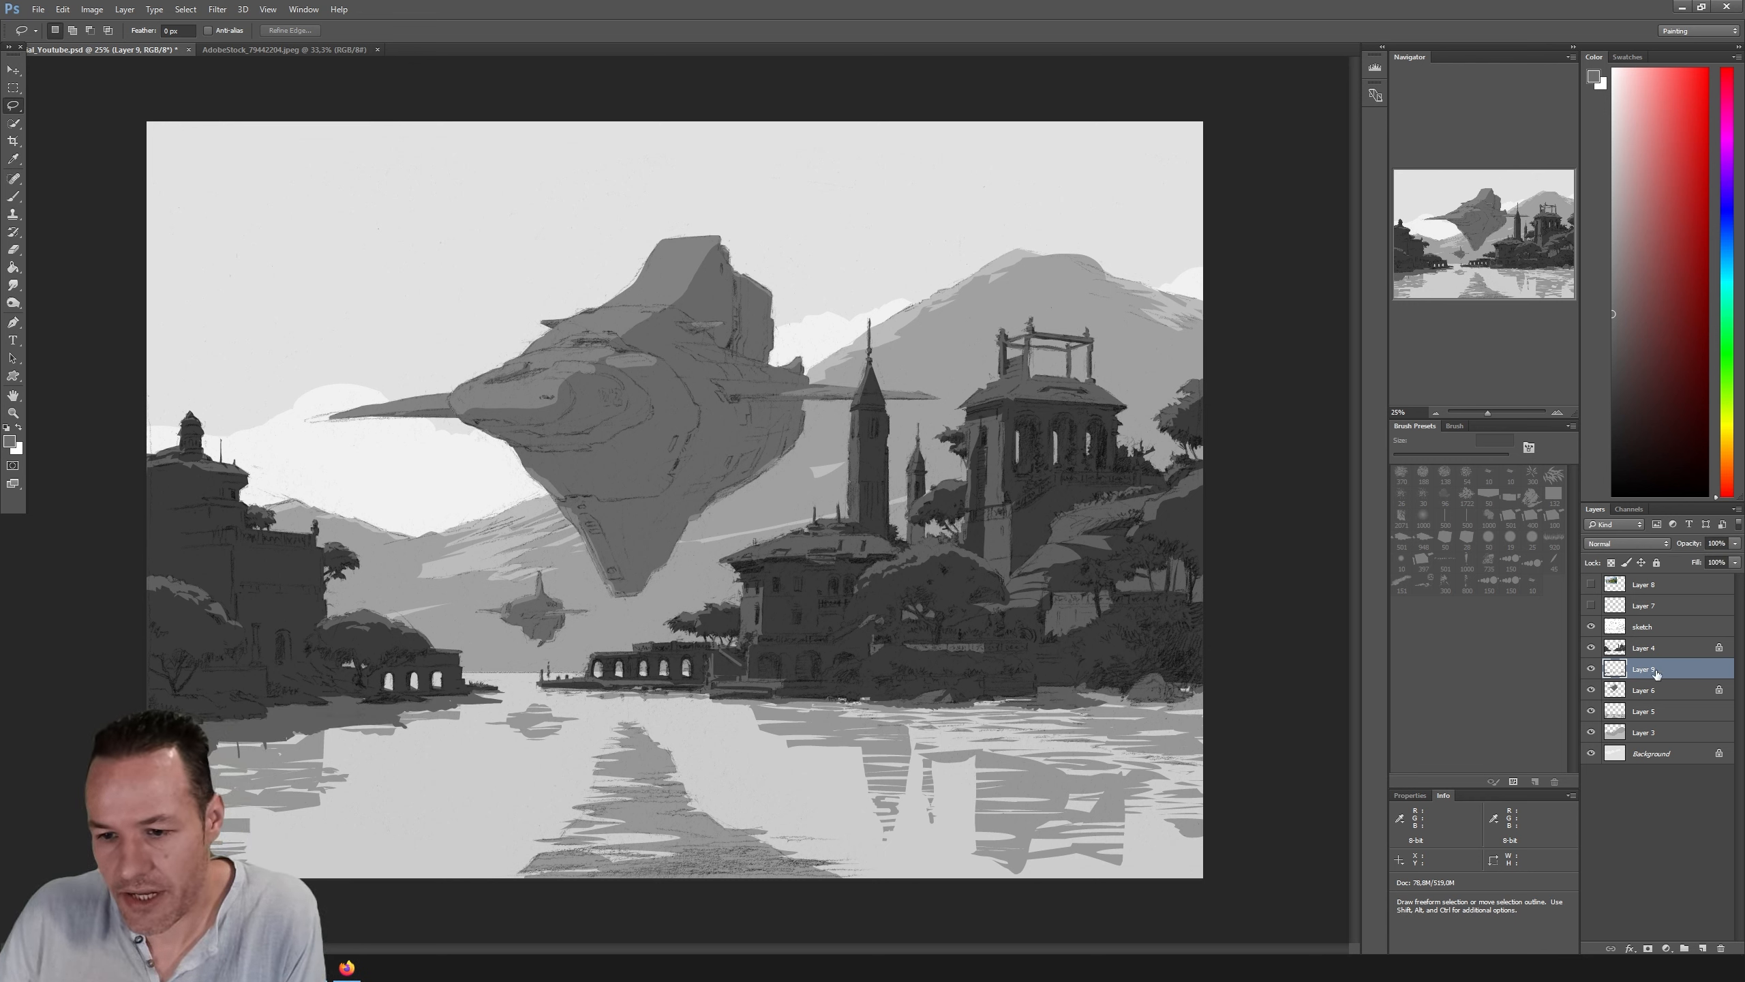
key(b)
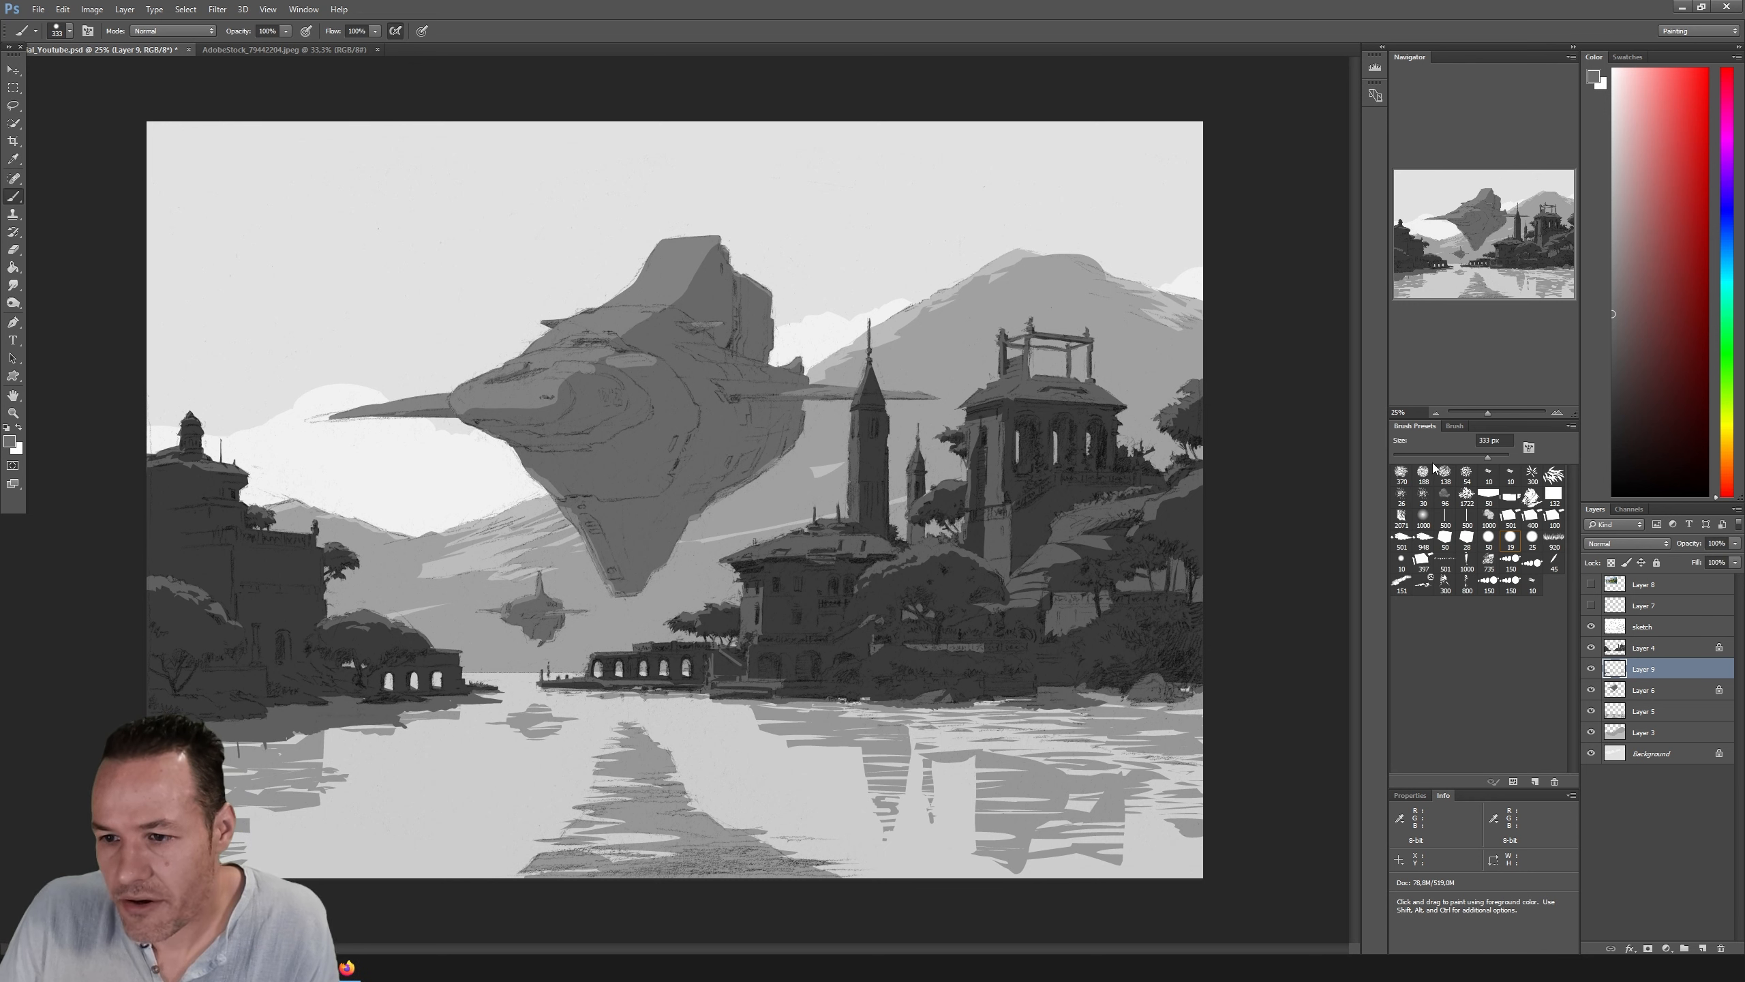
drag(1413, 456, 1411, 456)
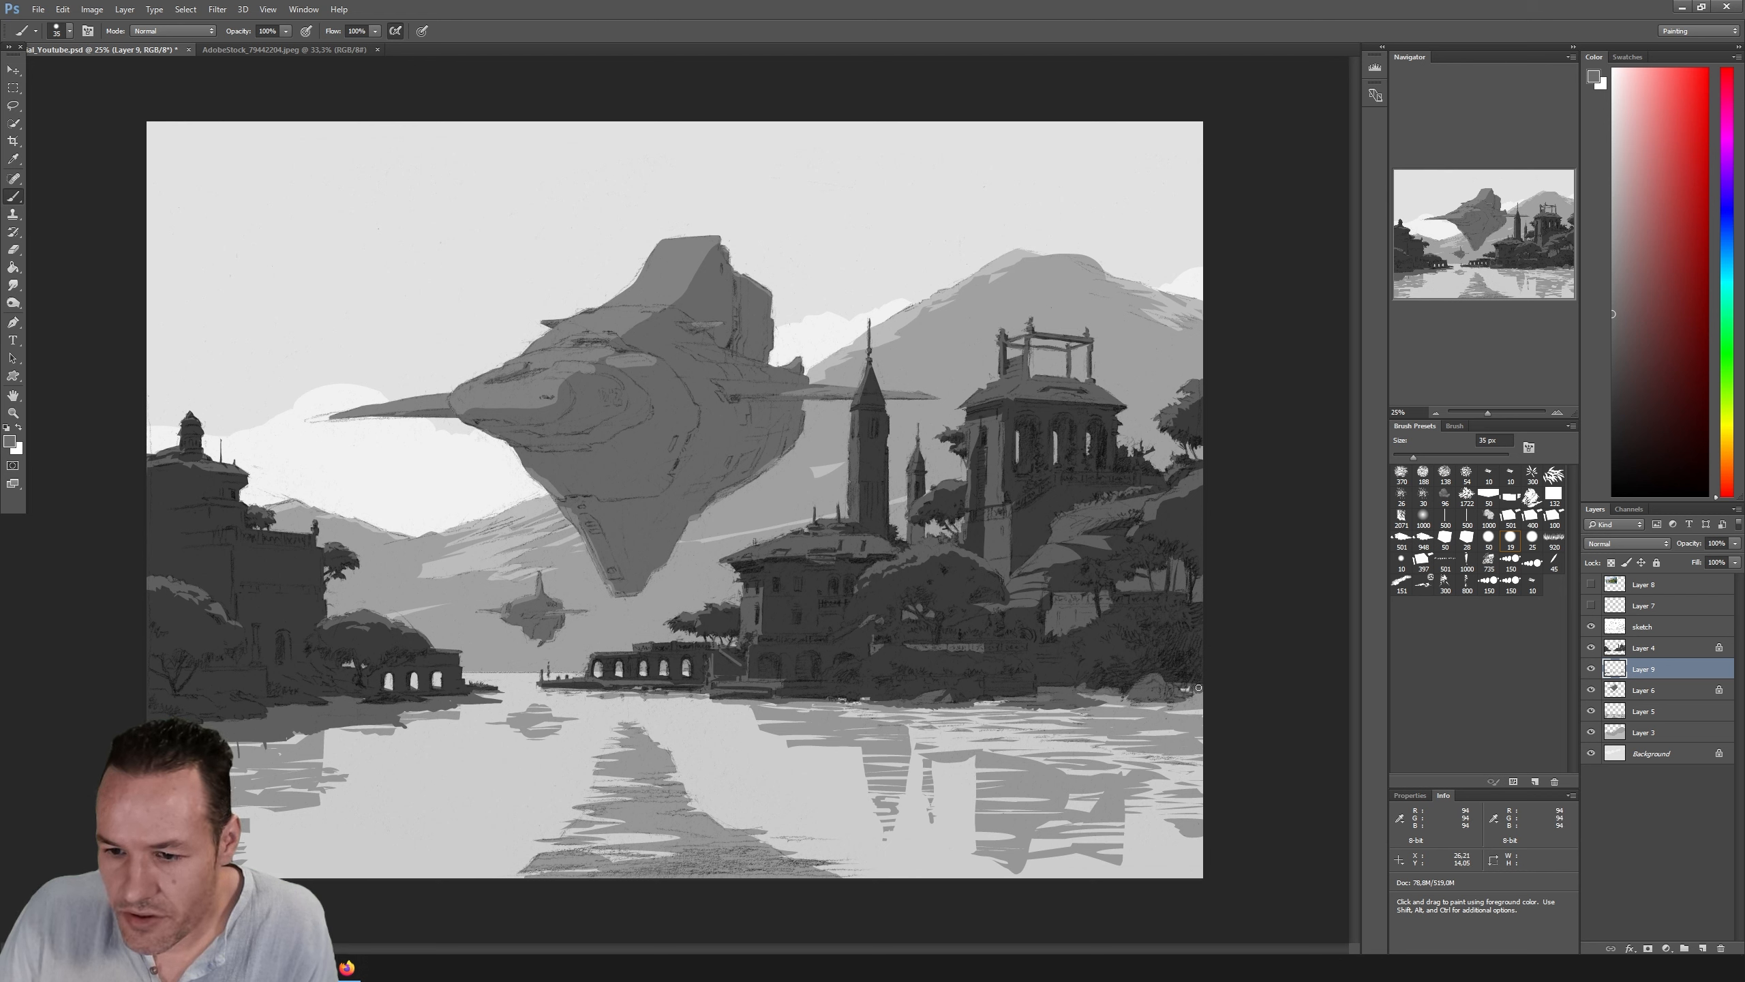
Step: Touch up the right shoreline's shading on Layer 9 and reduce the brush size to 13 px
drag(1204, 687, 1177, 689)
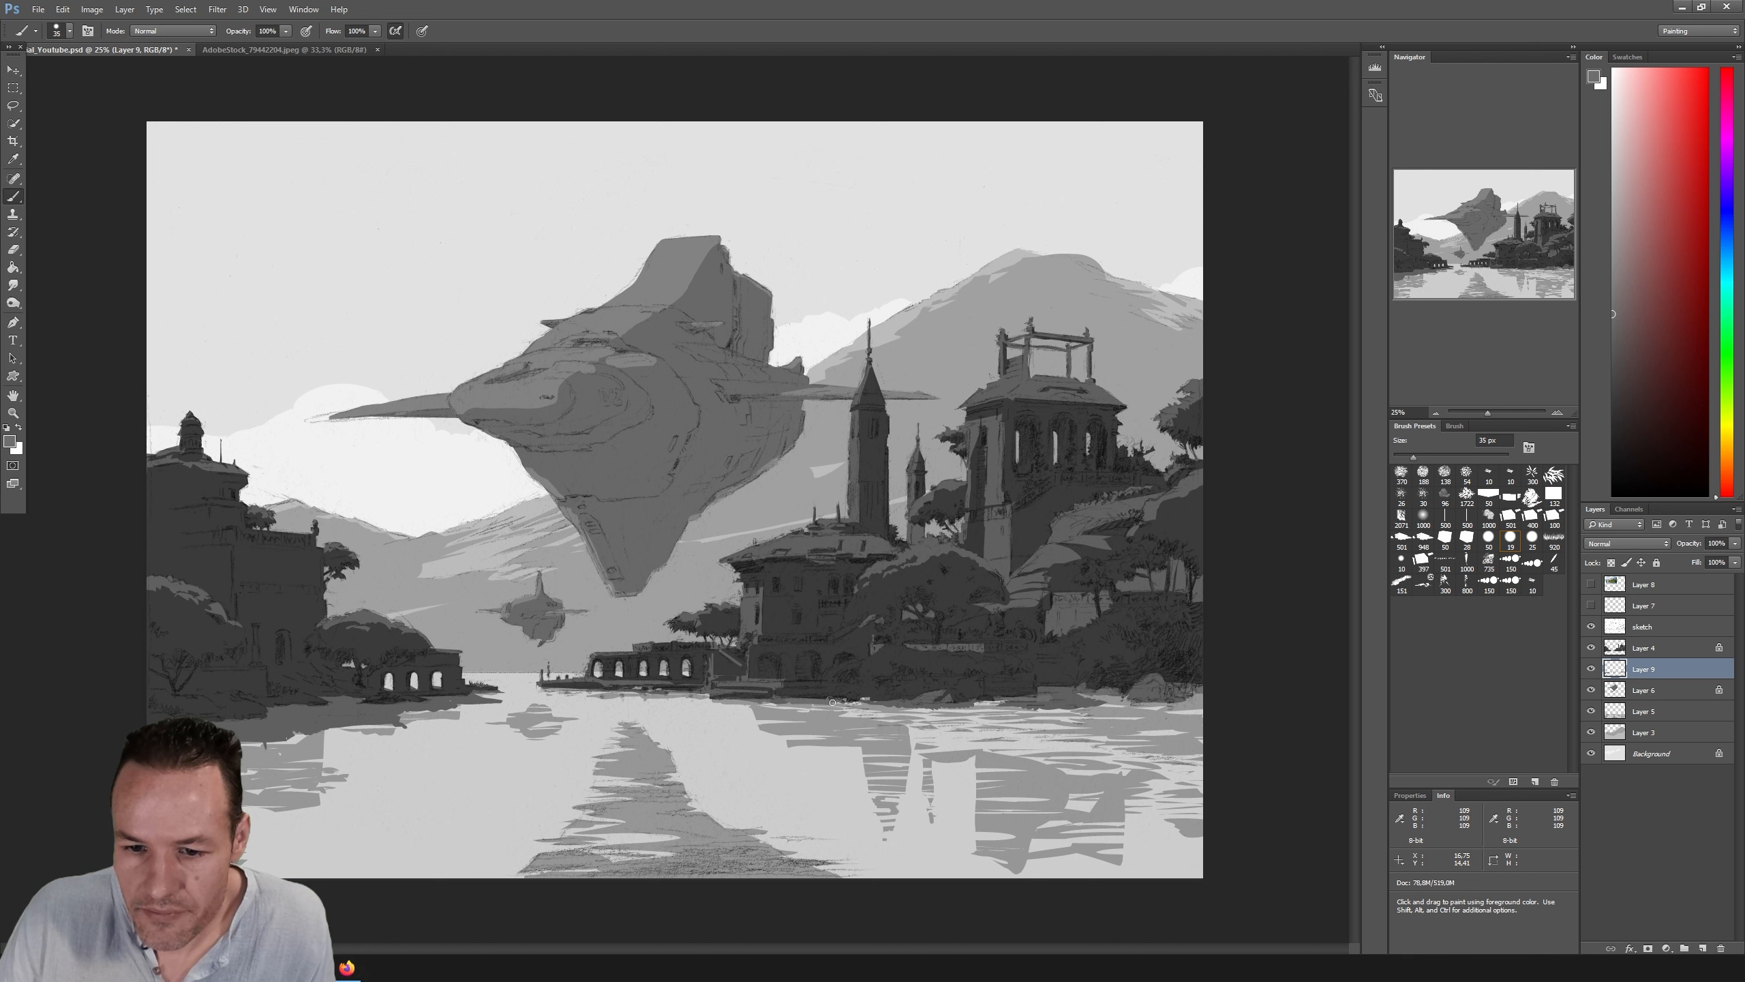
key(bracketleft)
key(bracketleft)
key(bracketleft)
key(bracketleft)
key(bracketleft)
key(bracketleft)
key(bracketleft)
key(bracketleft)
key(bracketleft)
key(bracketleft)
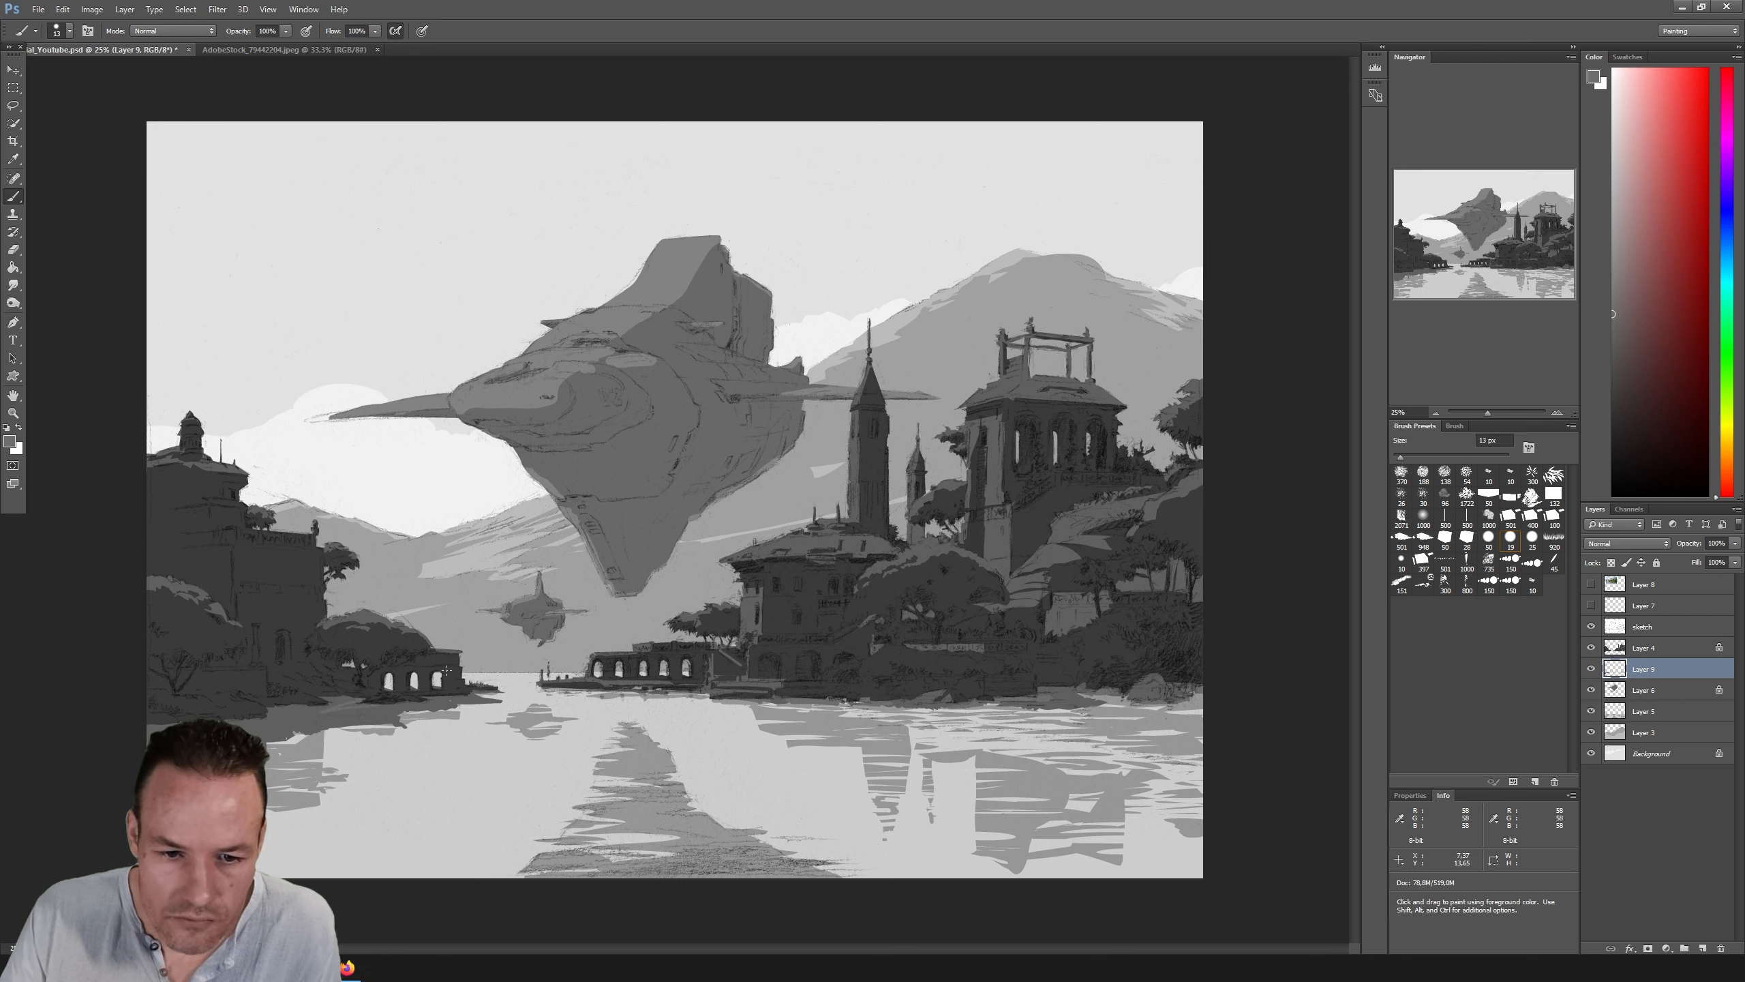
Step: Sample the left shoreline's grey and clean up the shading edge on Layer 9 with the Brush and a 21 px Eraser
alt+click(388, 709)
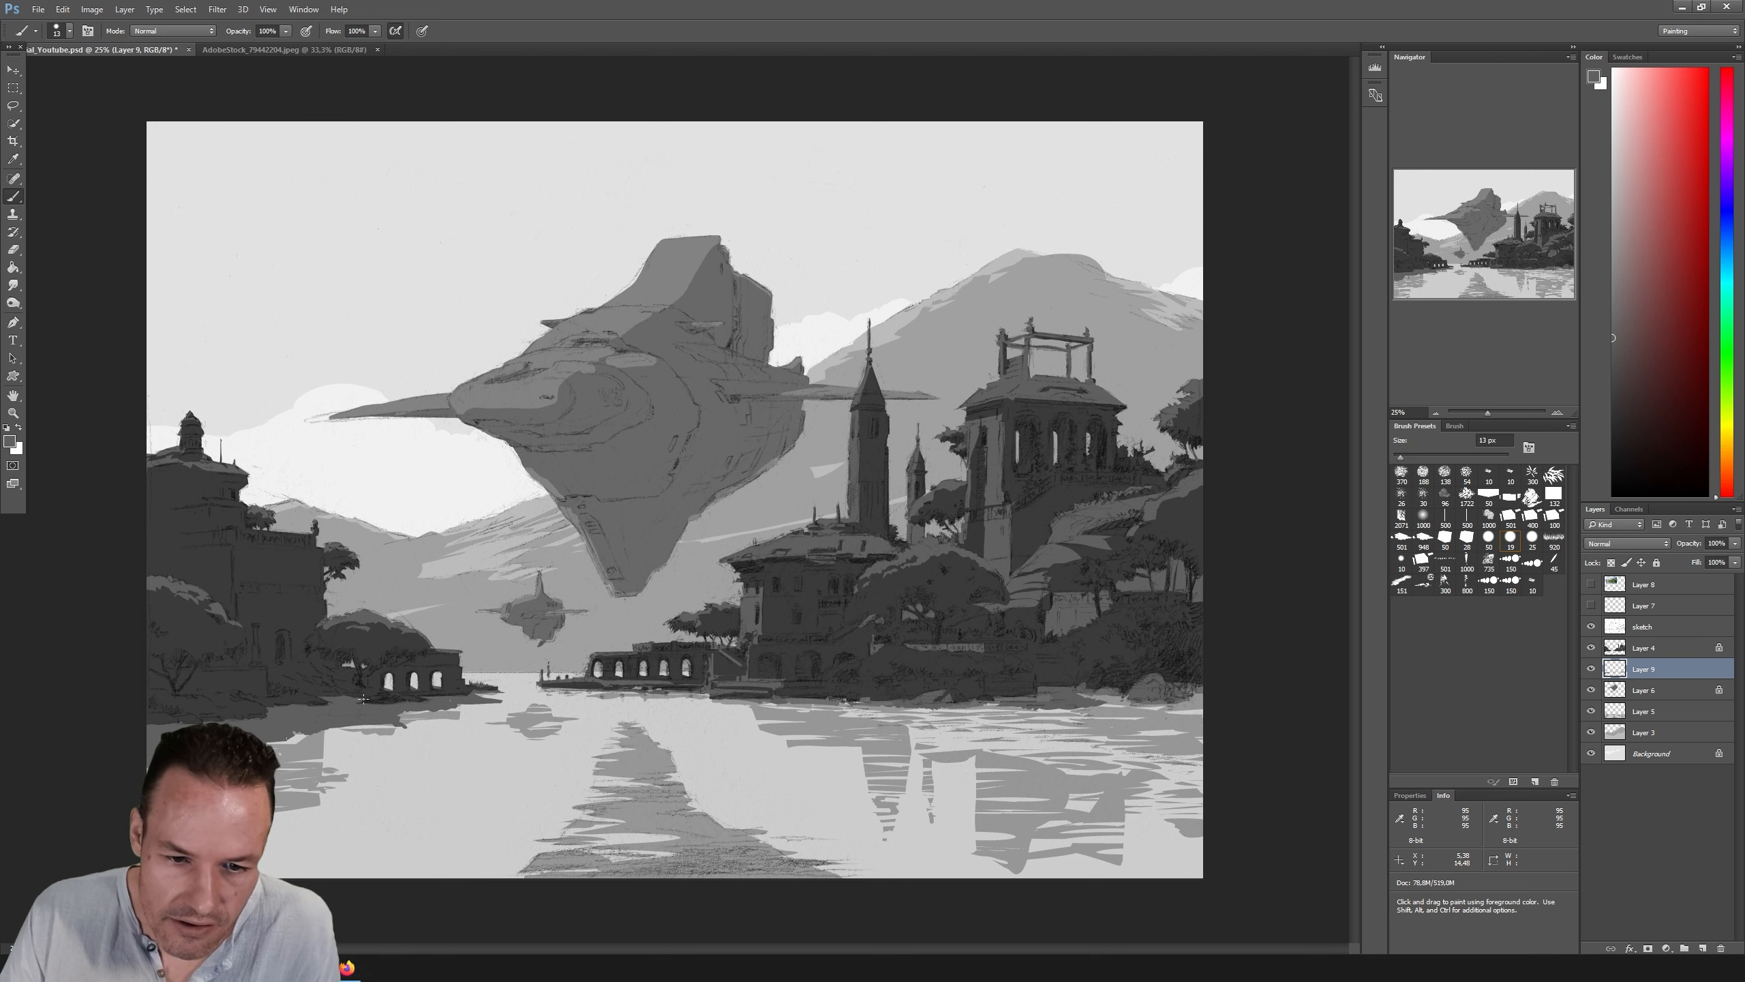
key(e)
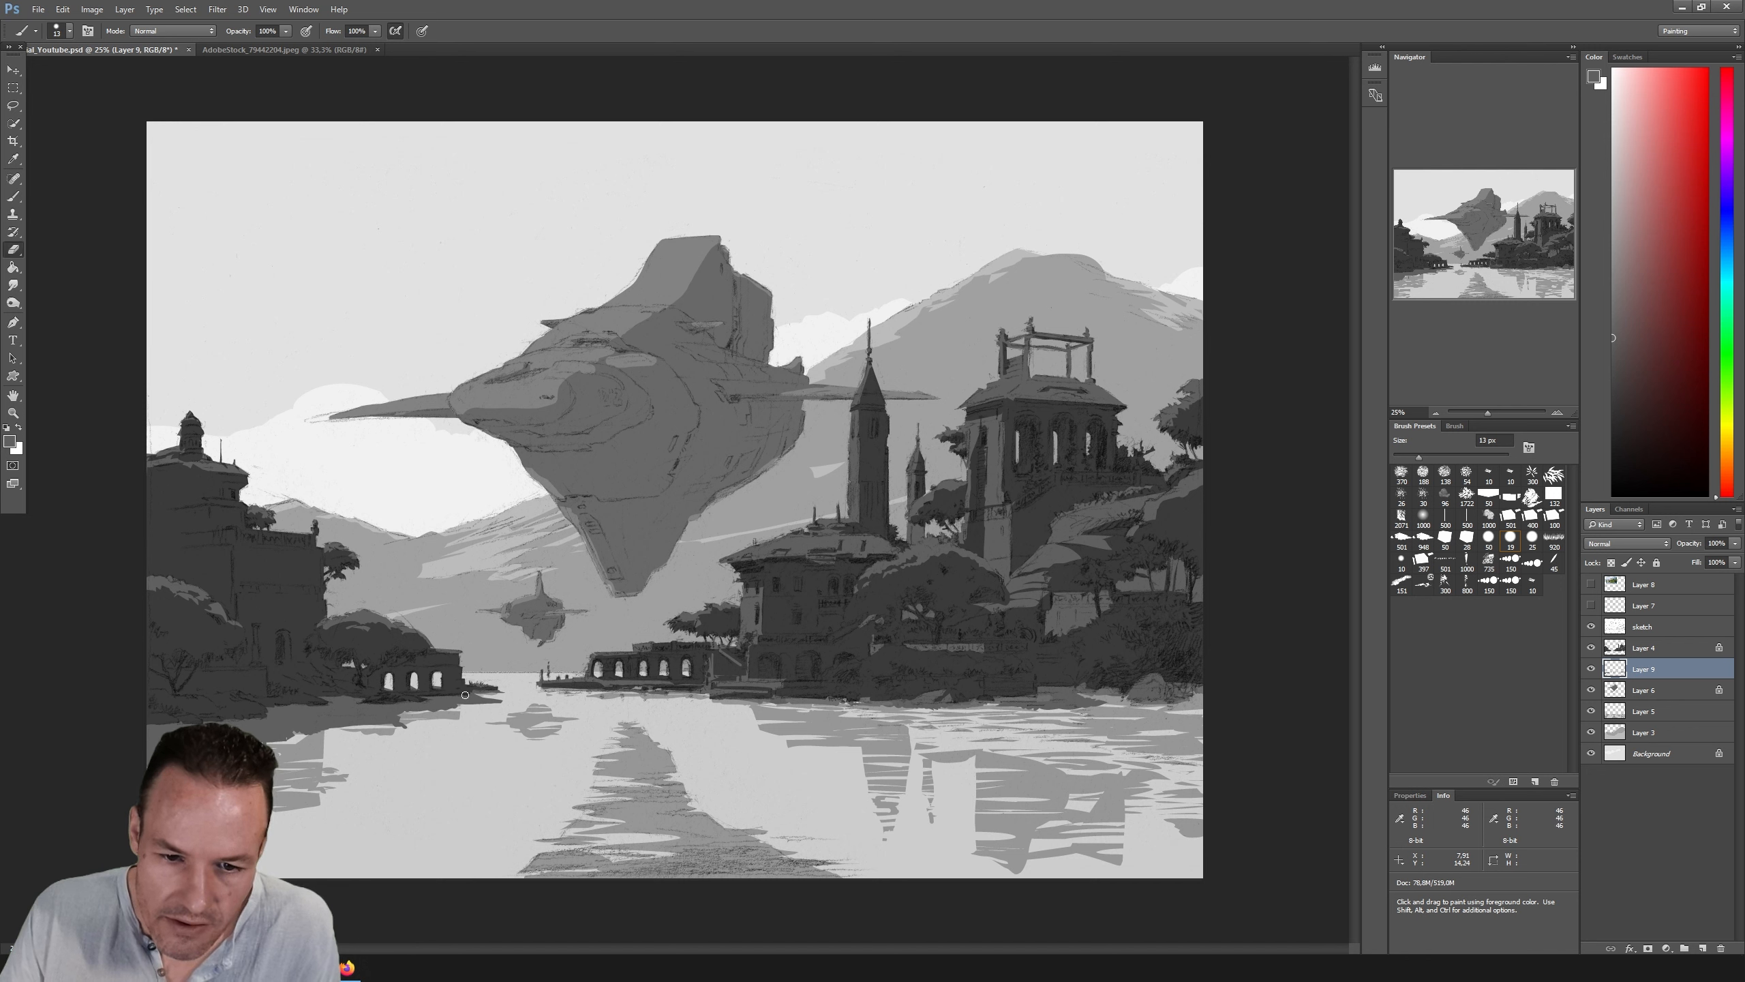
click(1407, 455)
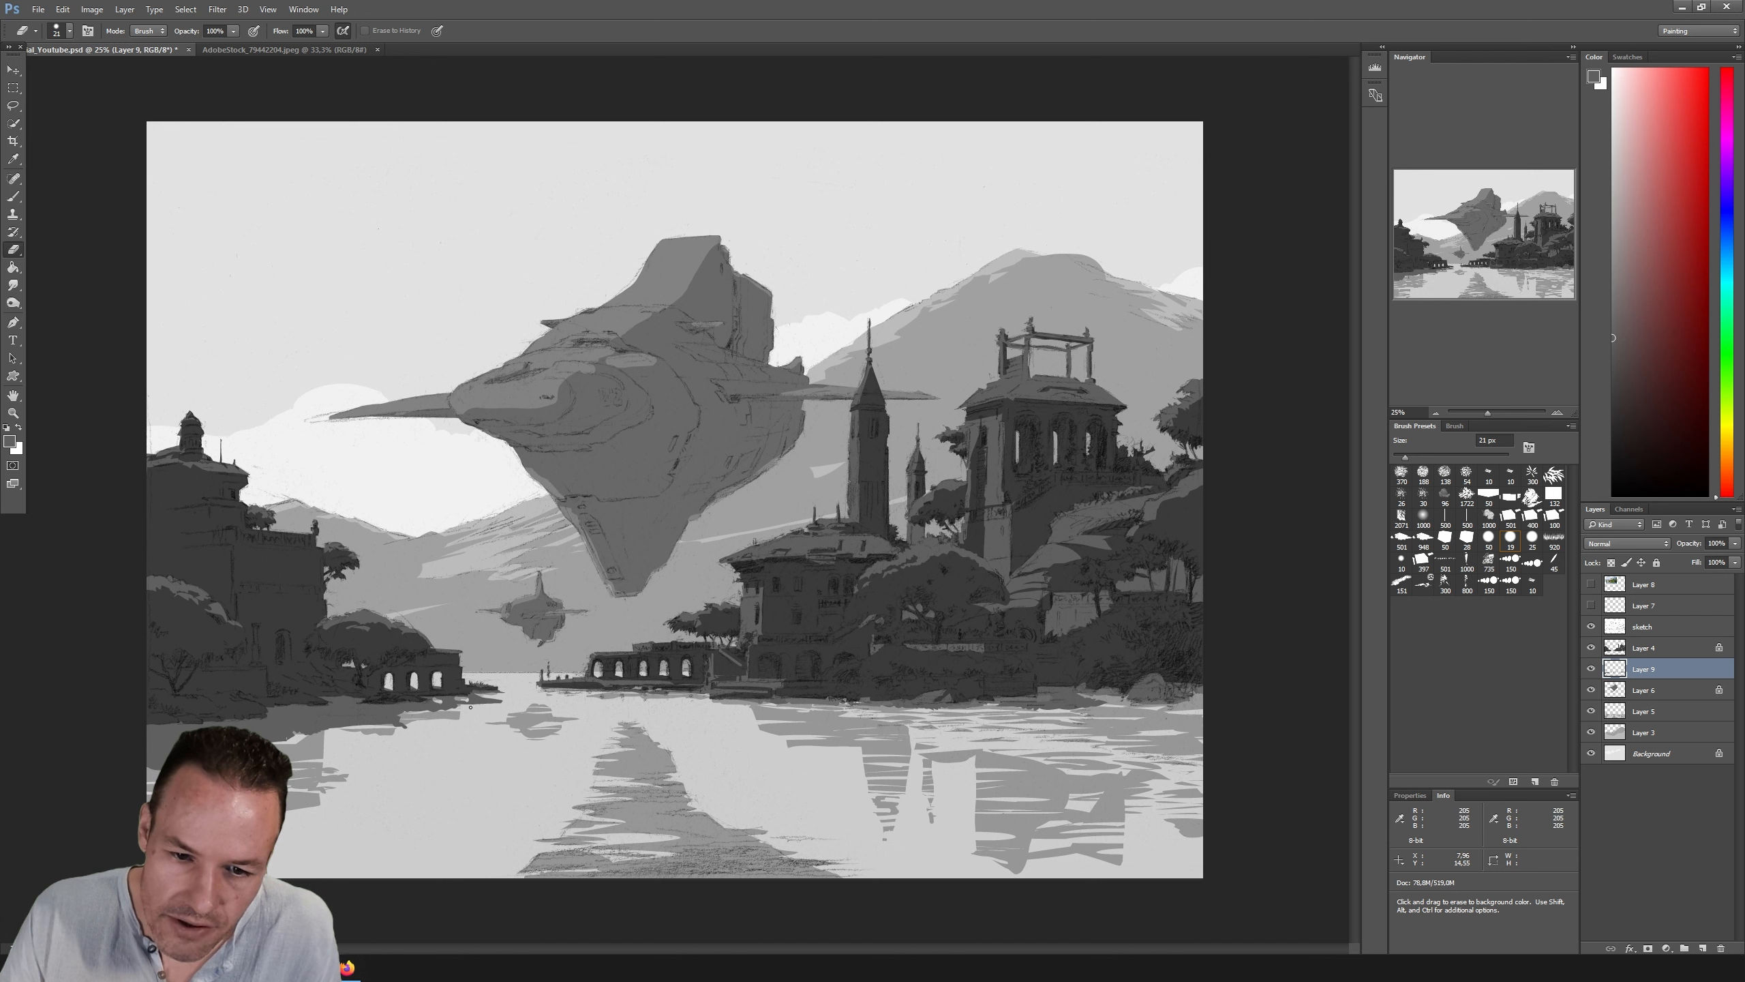
key(b)
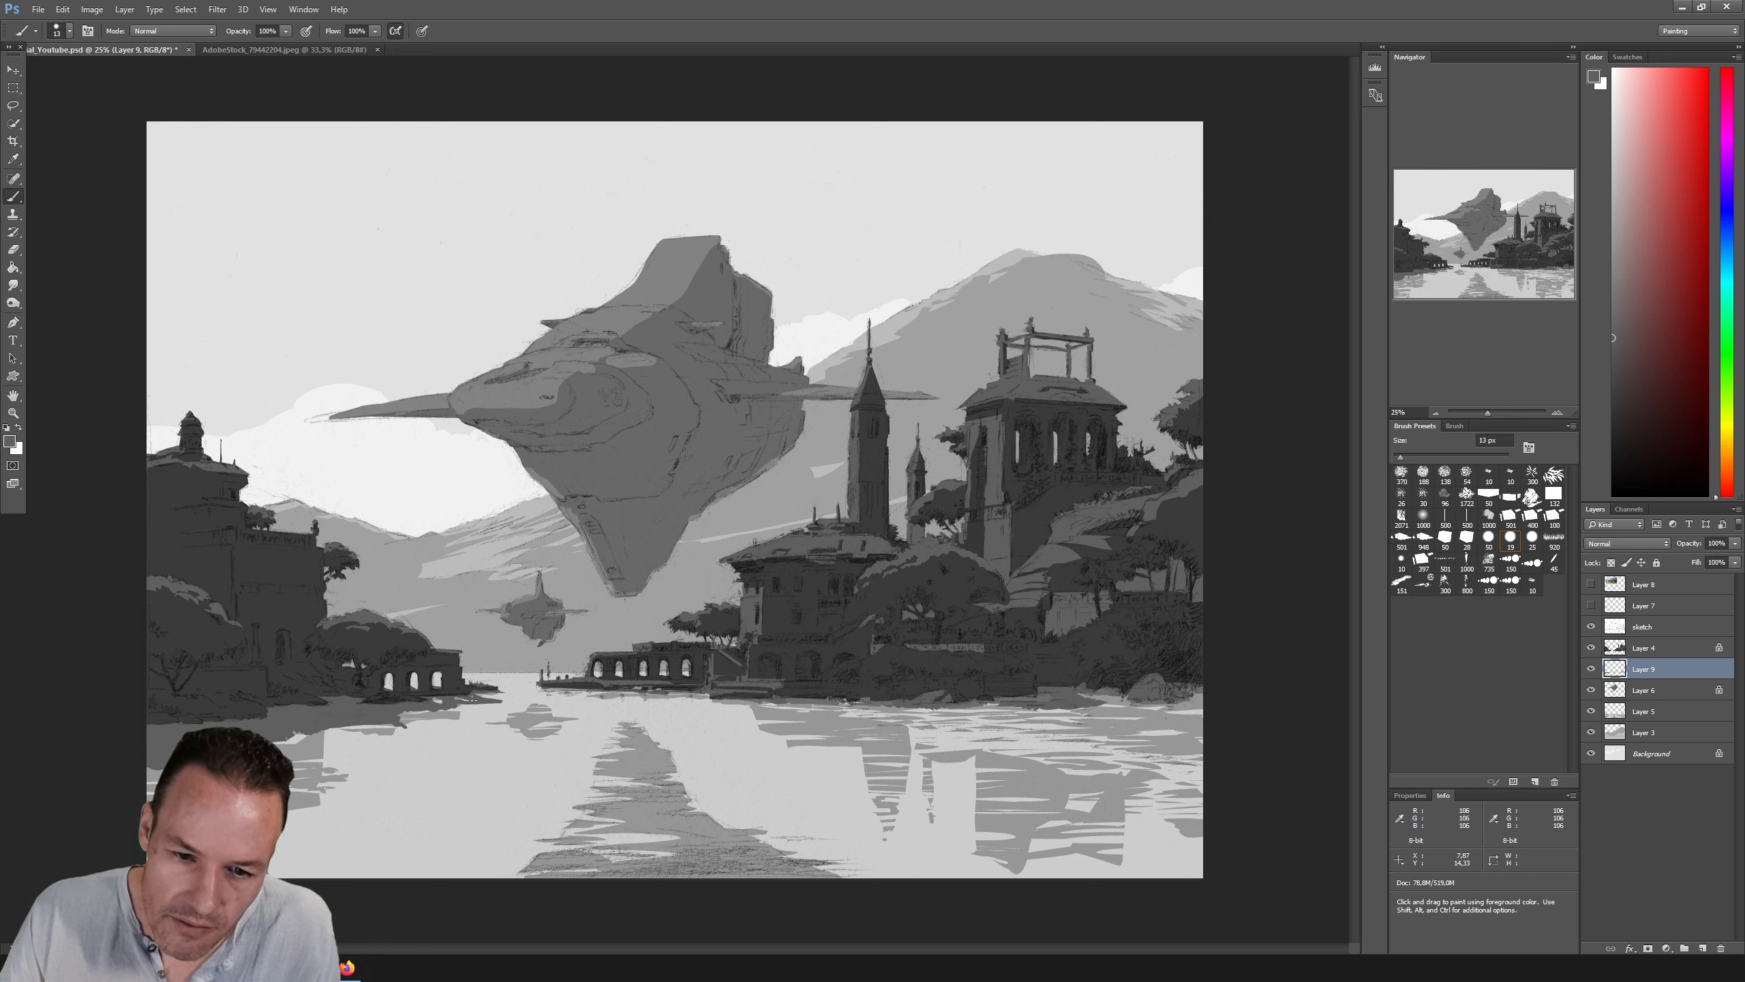
Step: Compare the painting with and without the red guide lines on Layer 7 and the shoreline shading on Layer 9
click(1591, 605)
click(1591, 605)
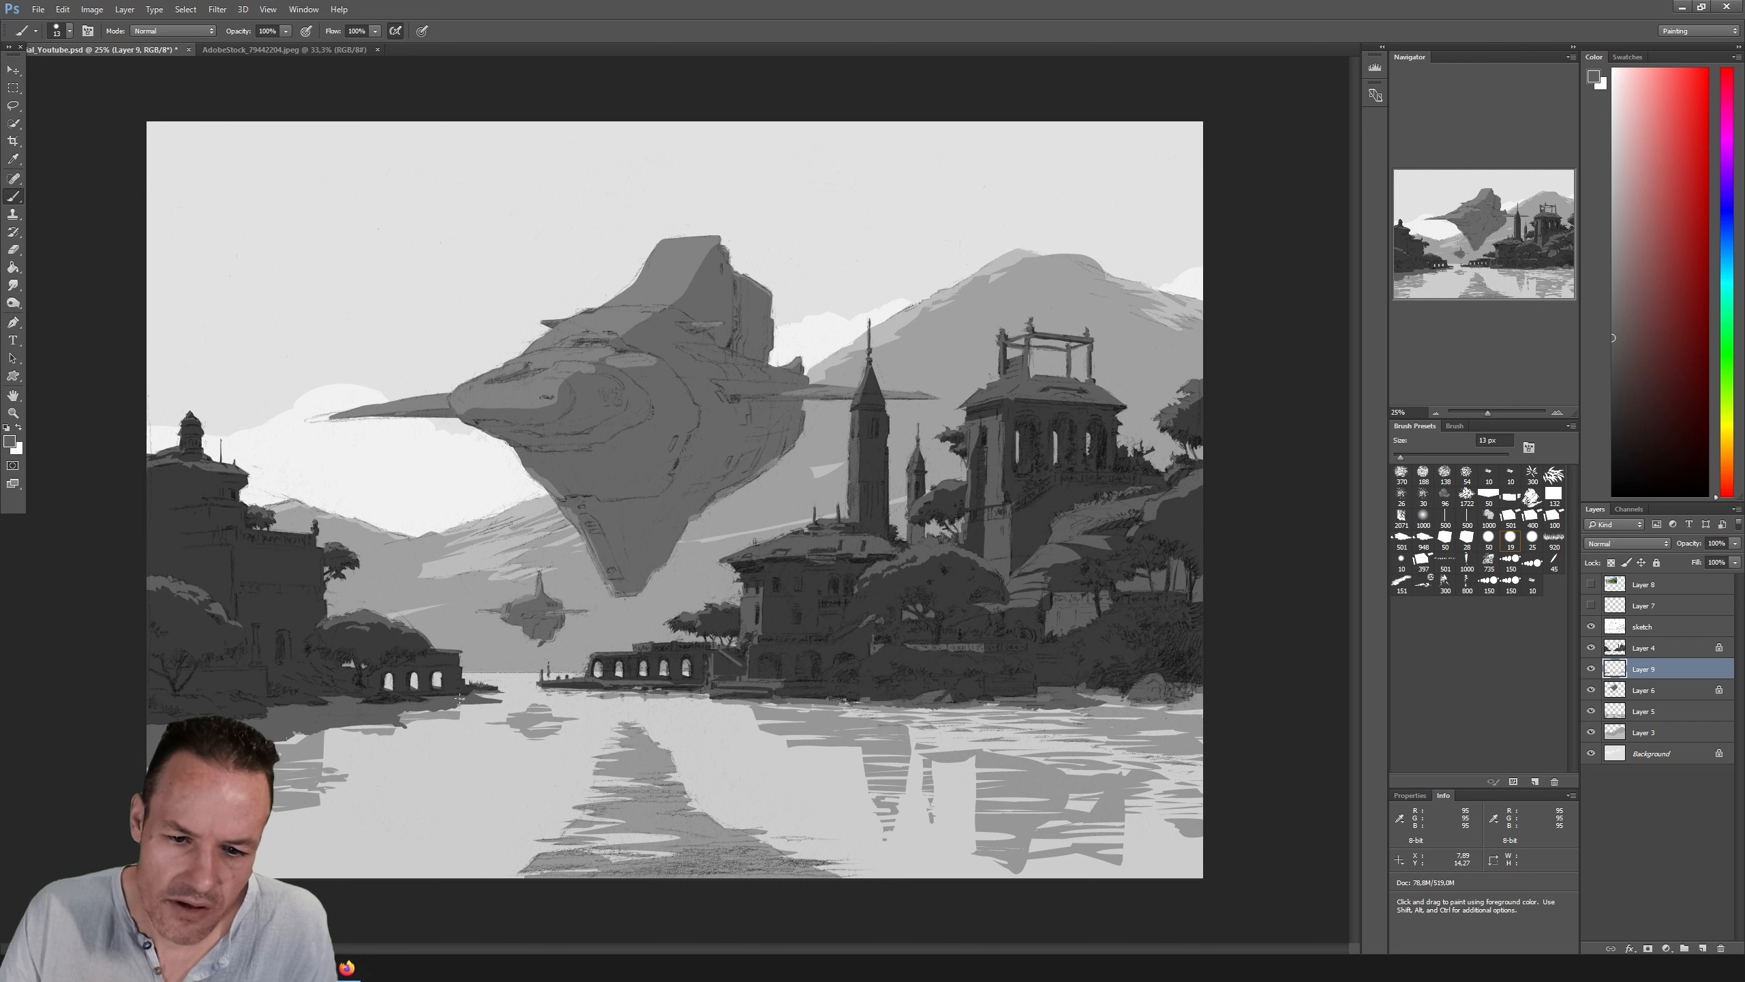
click(1590, 605)
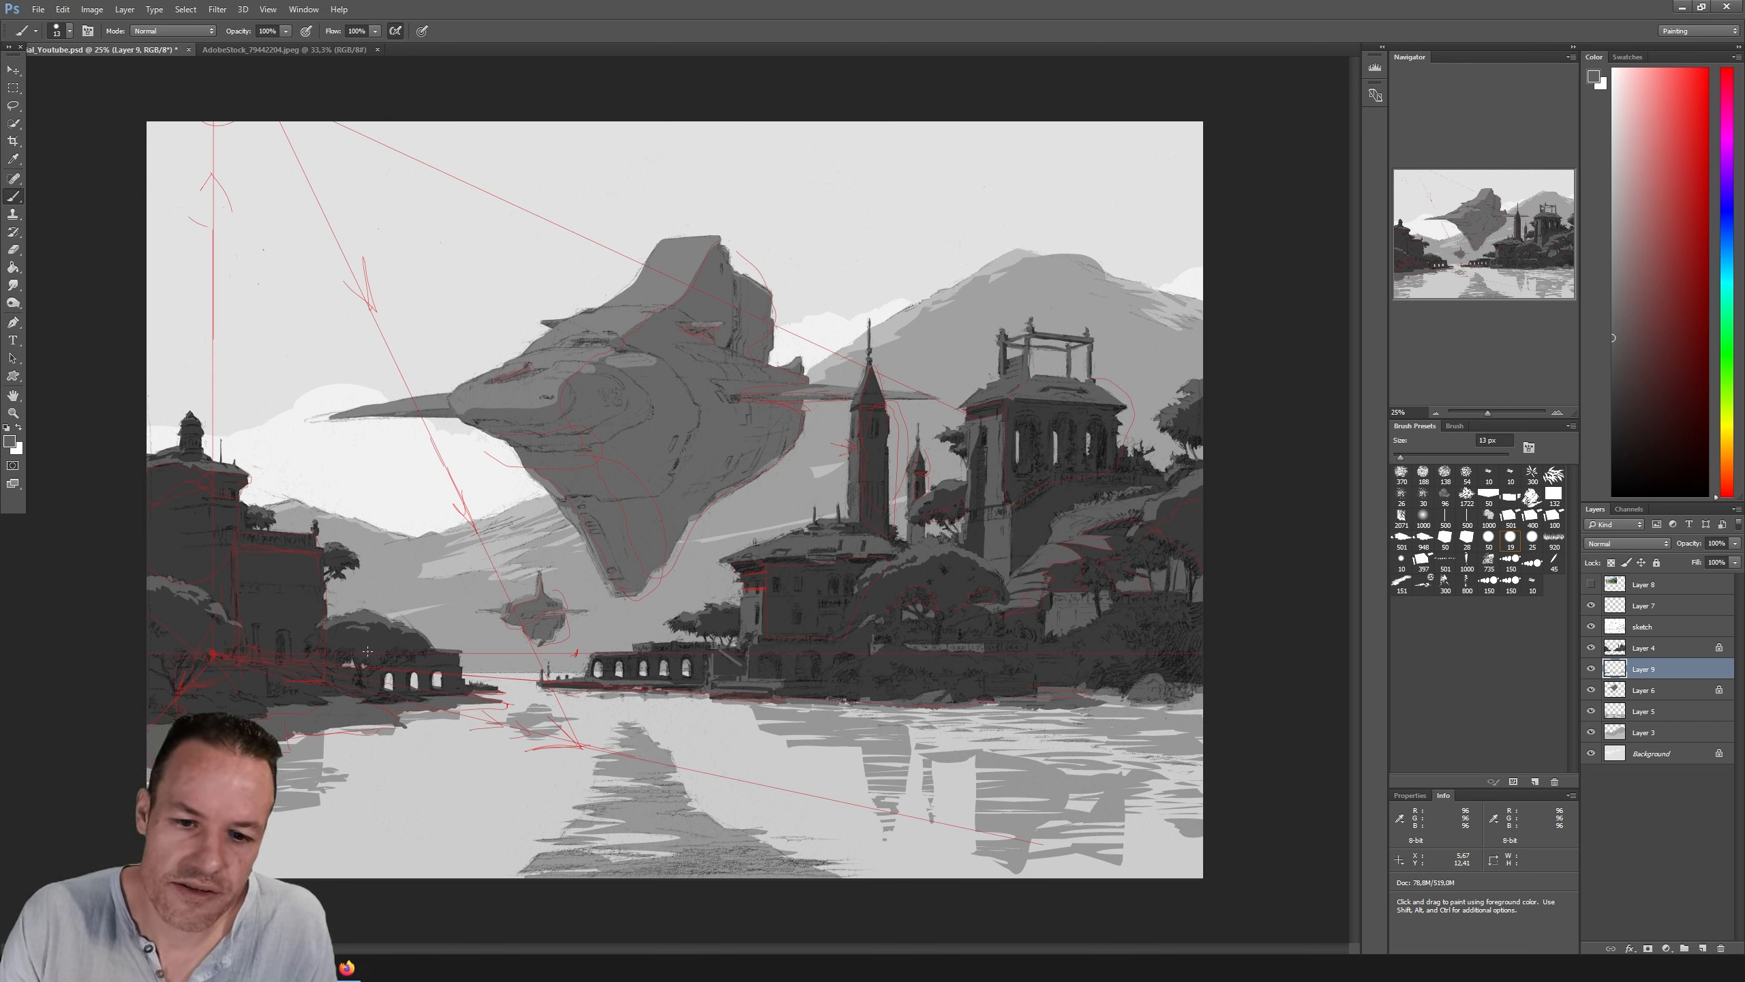
click(1591, 605)
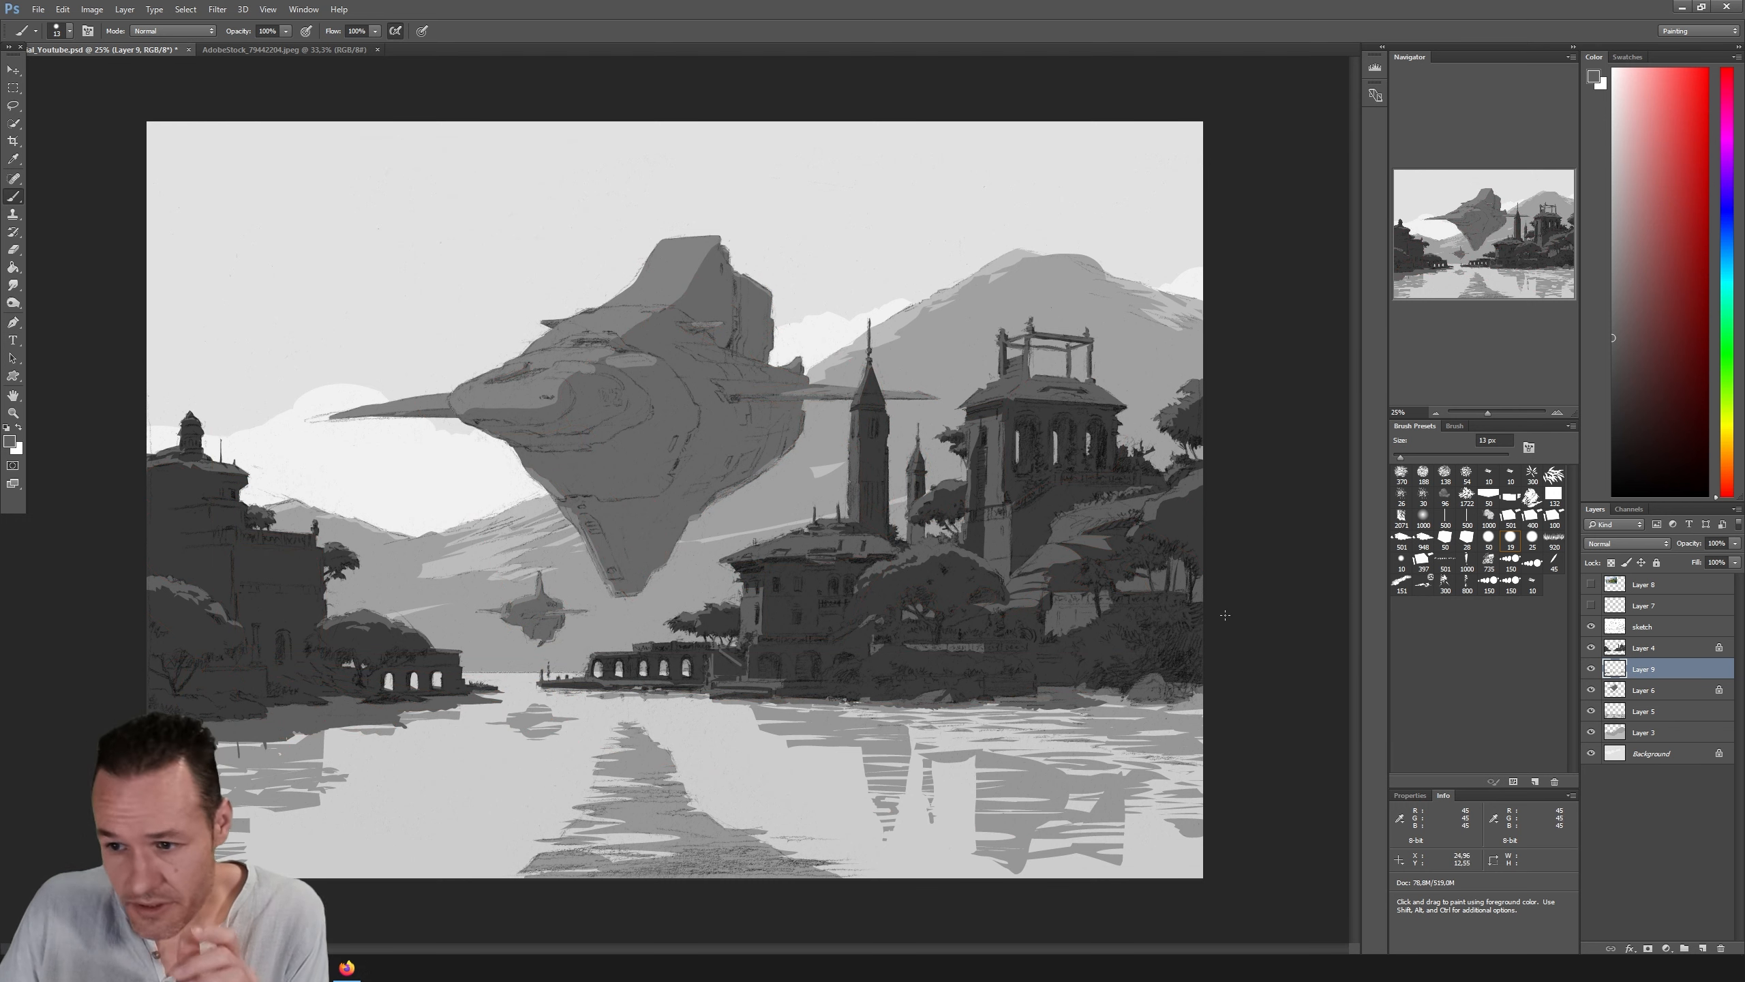
click(1590, 668)
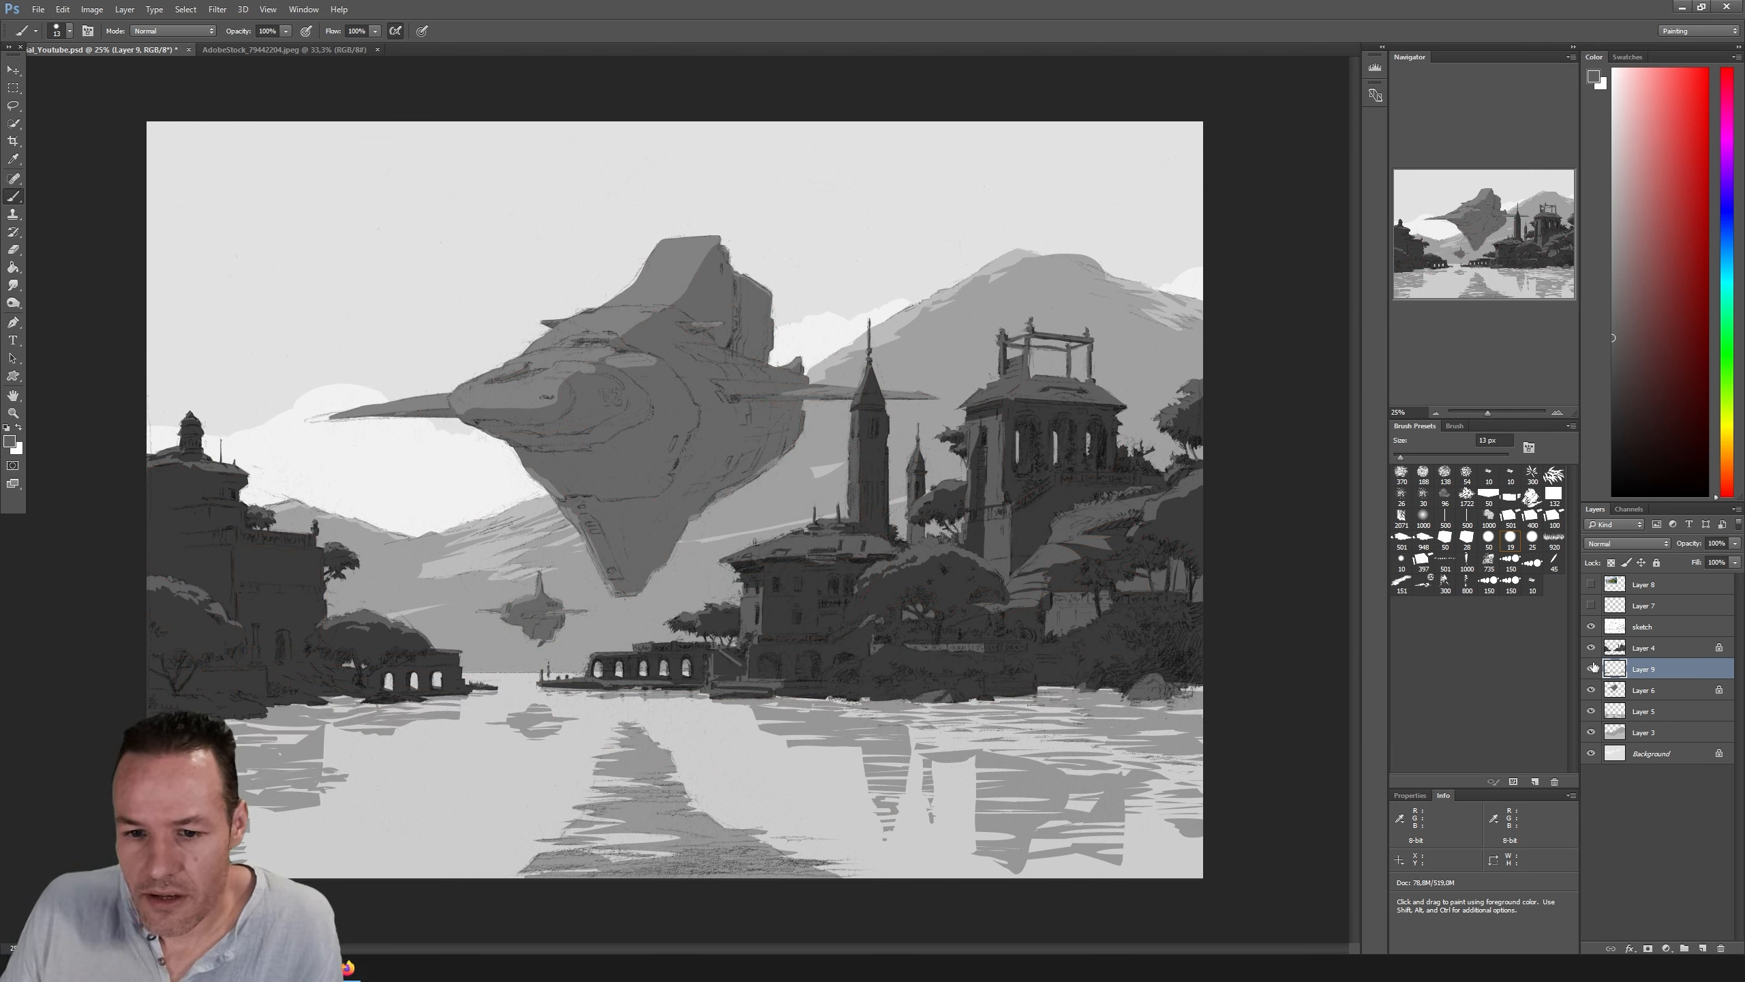
click(1590, 668)
click(1590, 668)
click(1591, 668)
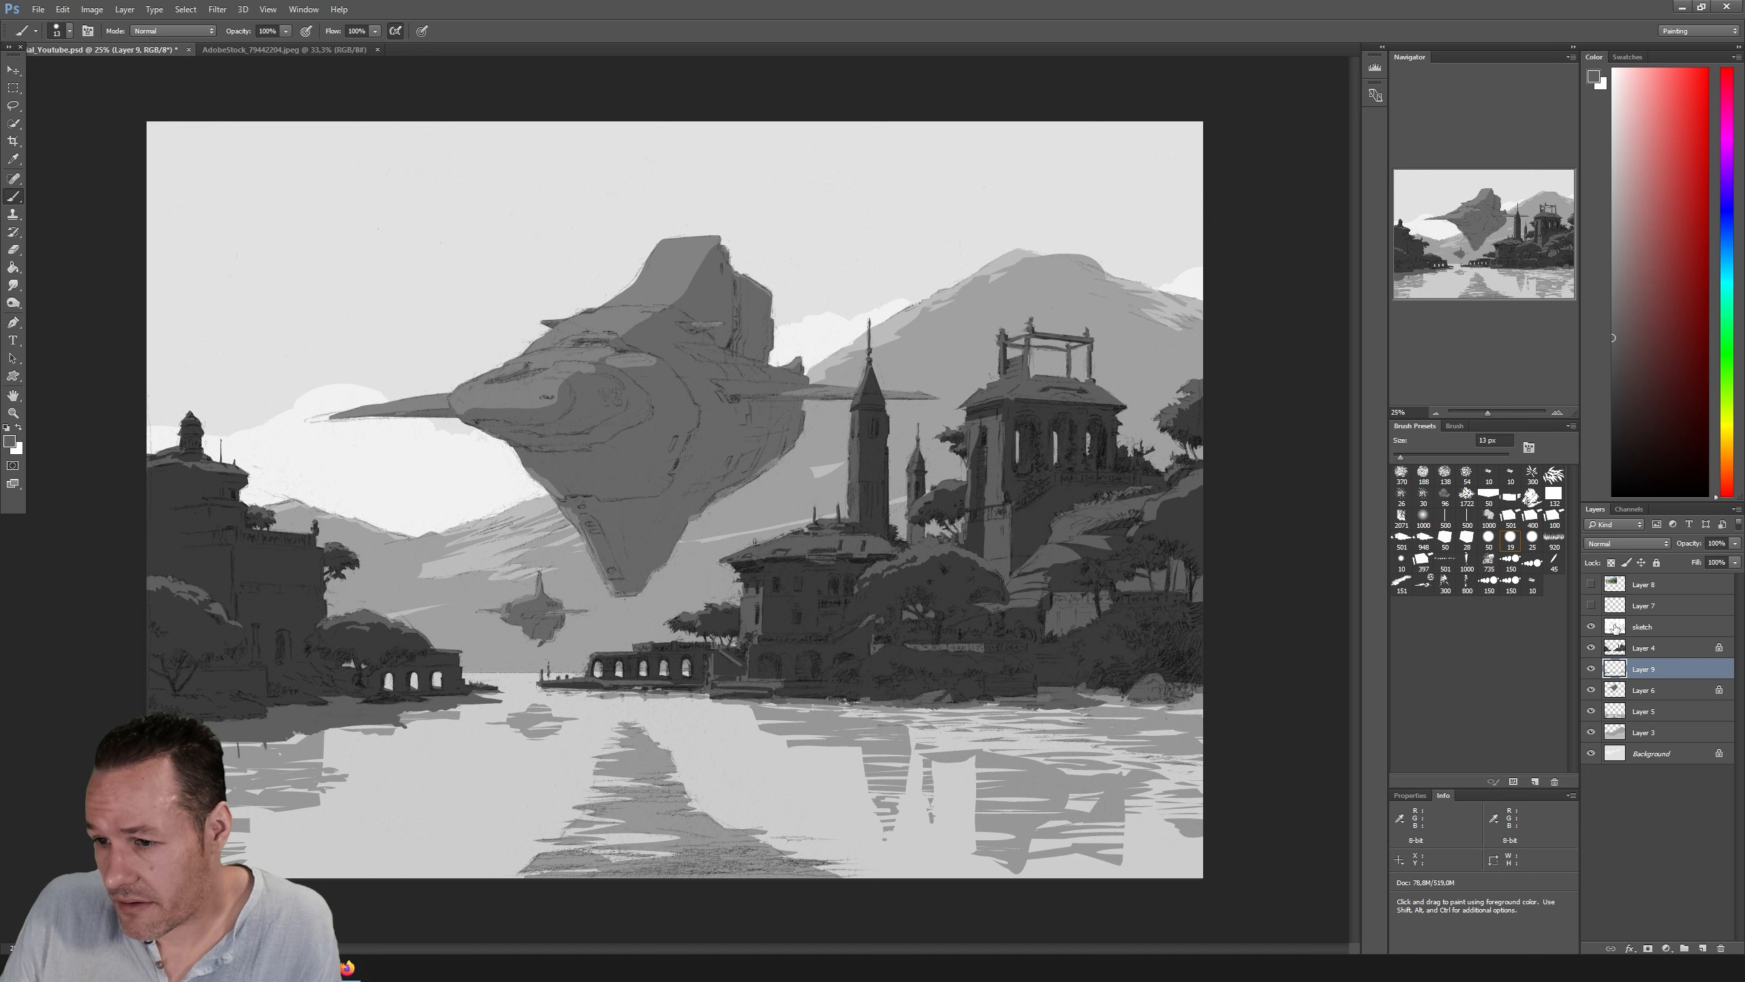
Step: Move Layer 9 below Layer 6 and check the shoreline shading by toggling its visibility
click(1625, 691)
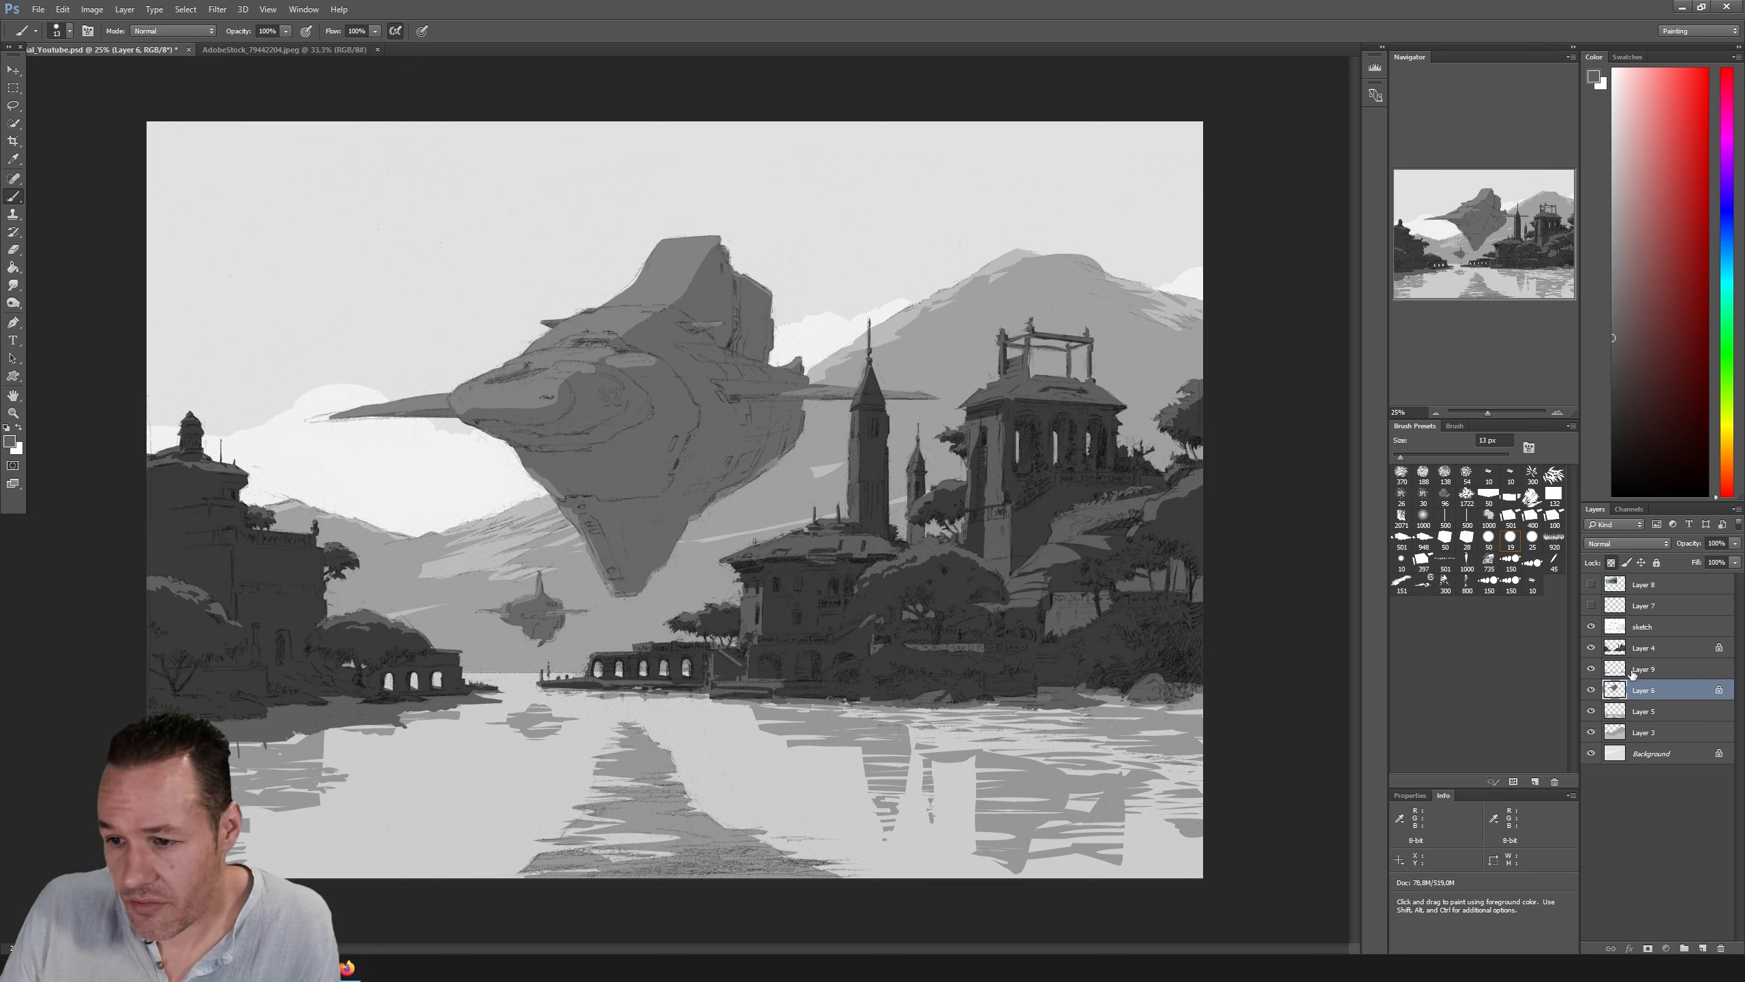
drag(1641, 673, 1641, 699)
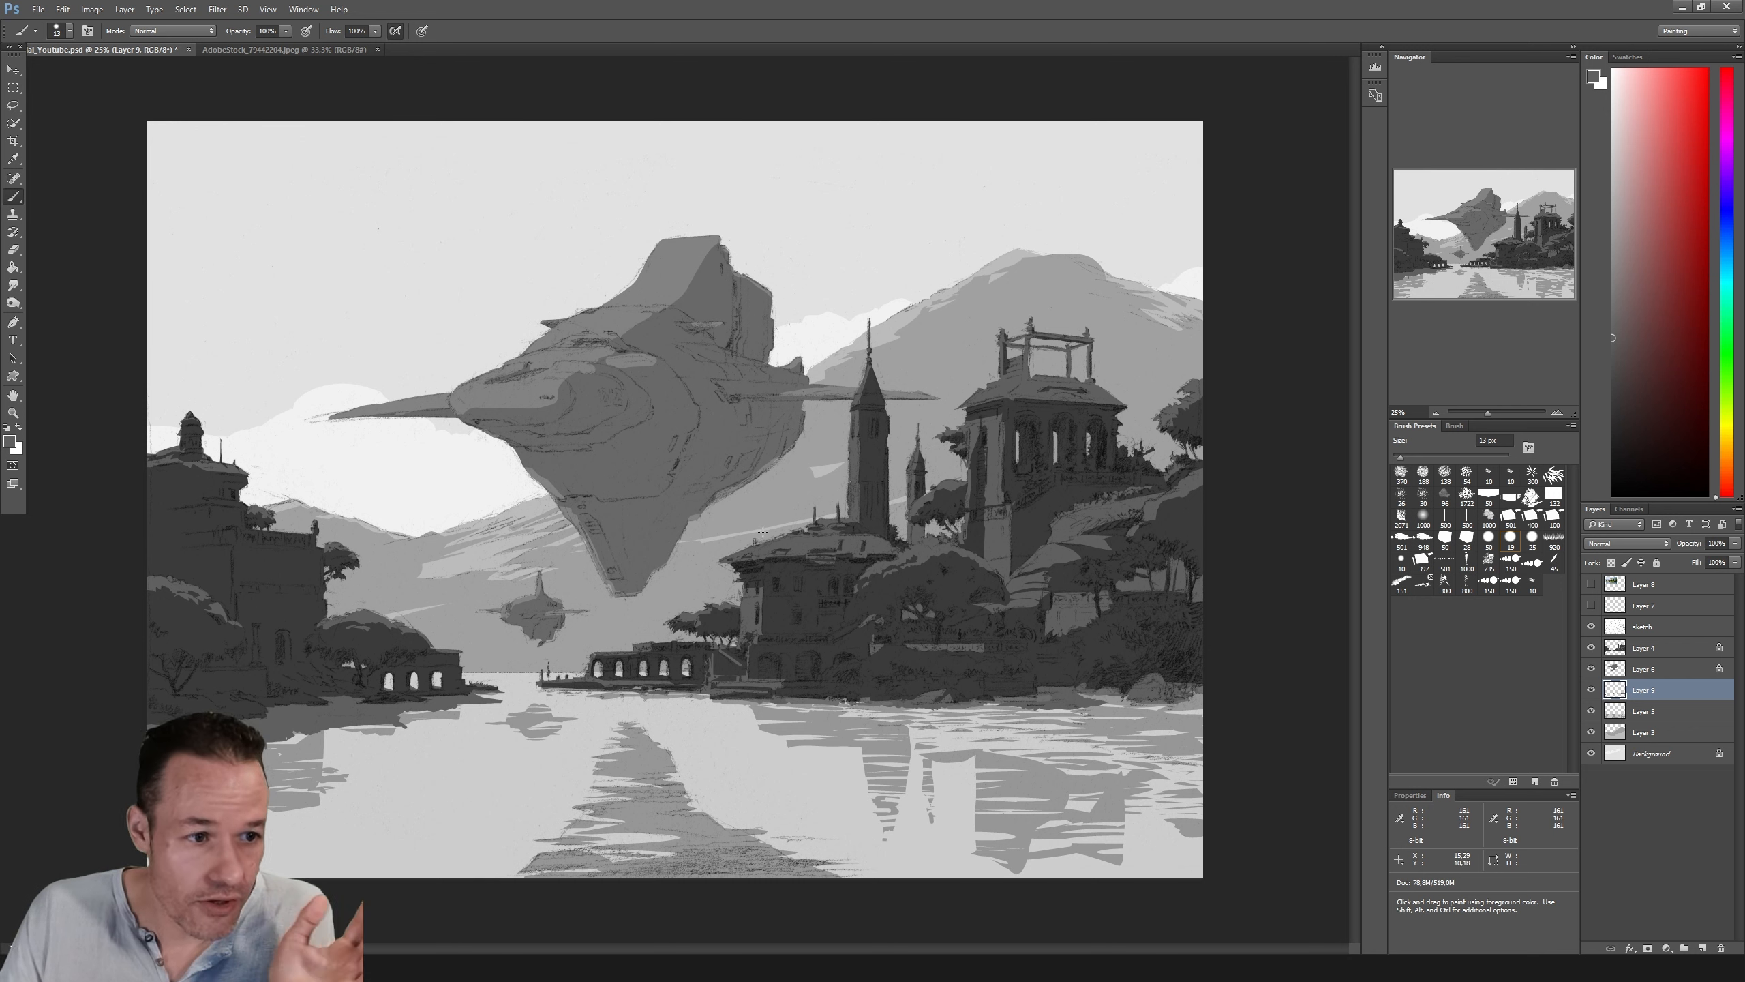
click(1590, 690)
click(1592, 691)
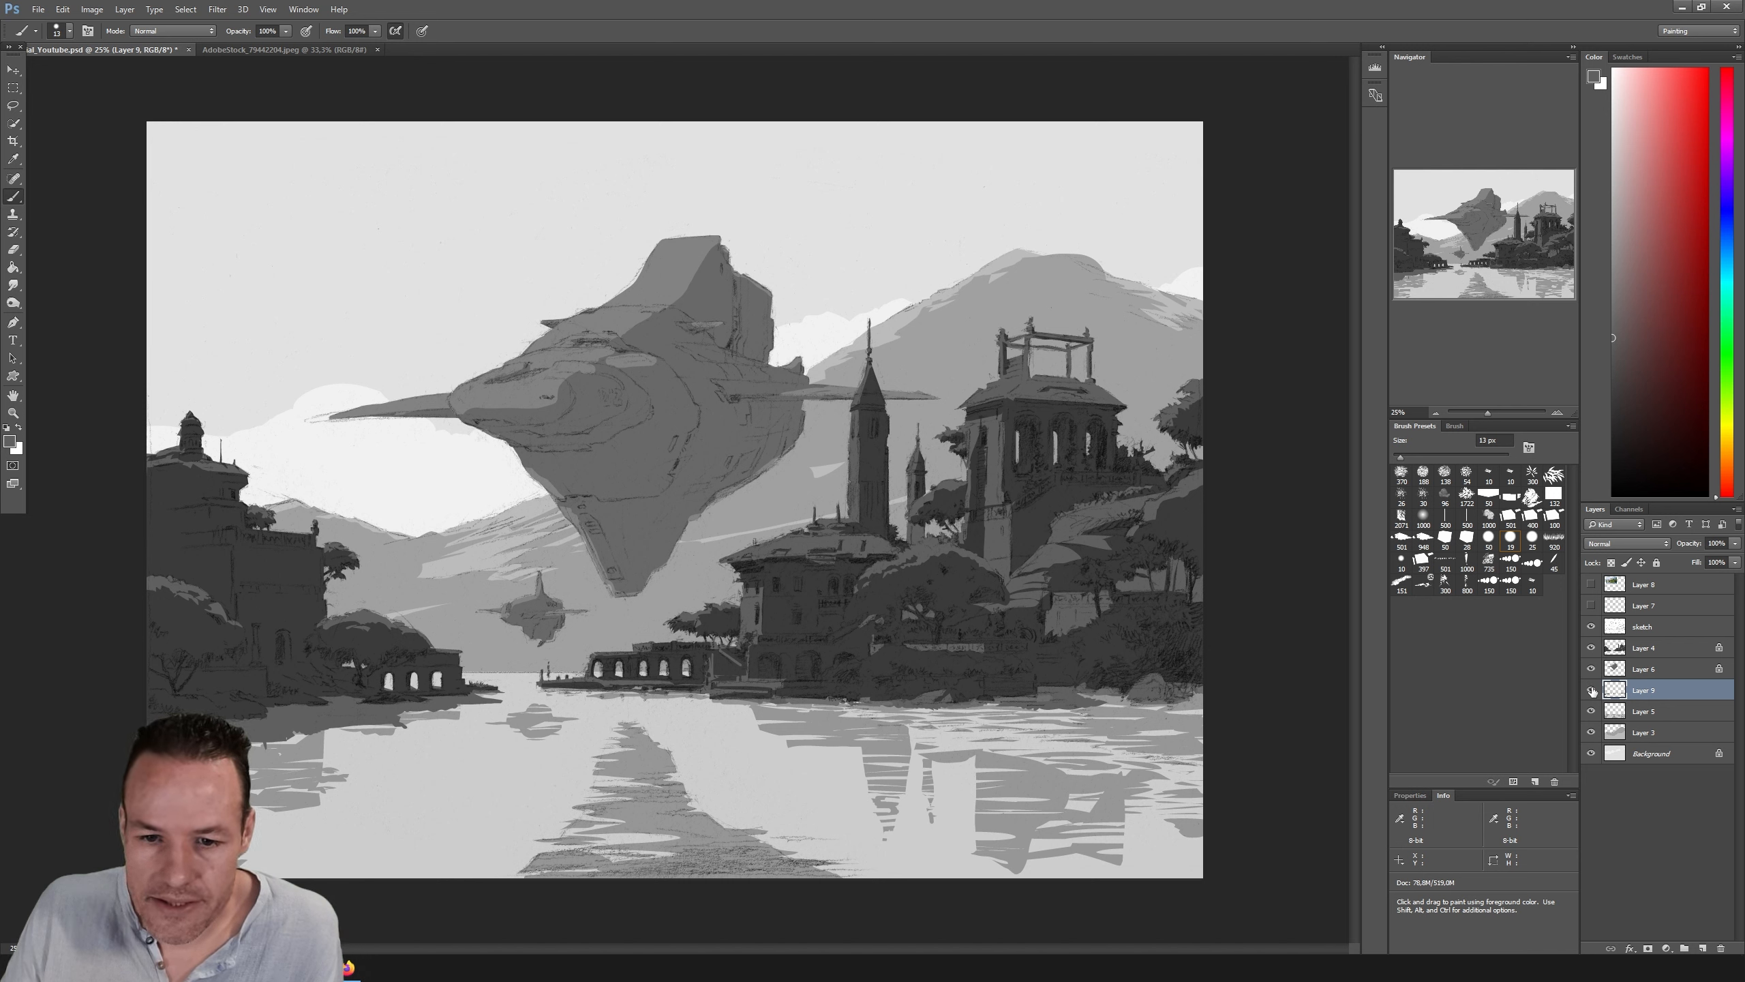
Step: Select the small distant ship on Layer 6 with the Lasso, using the red guide lines on Layer 7 as reference
click(1592, 605)
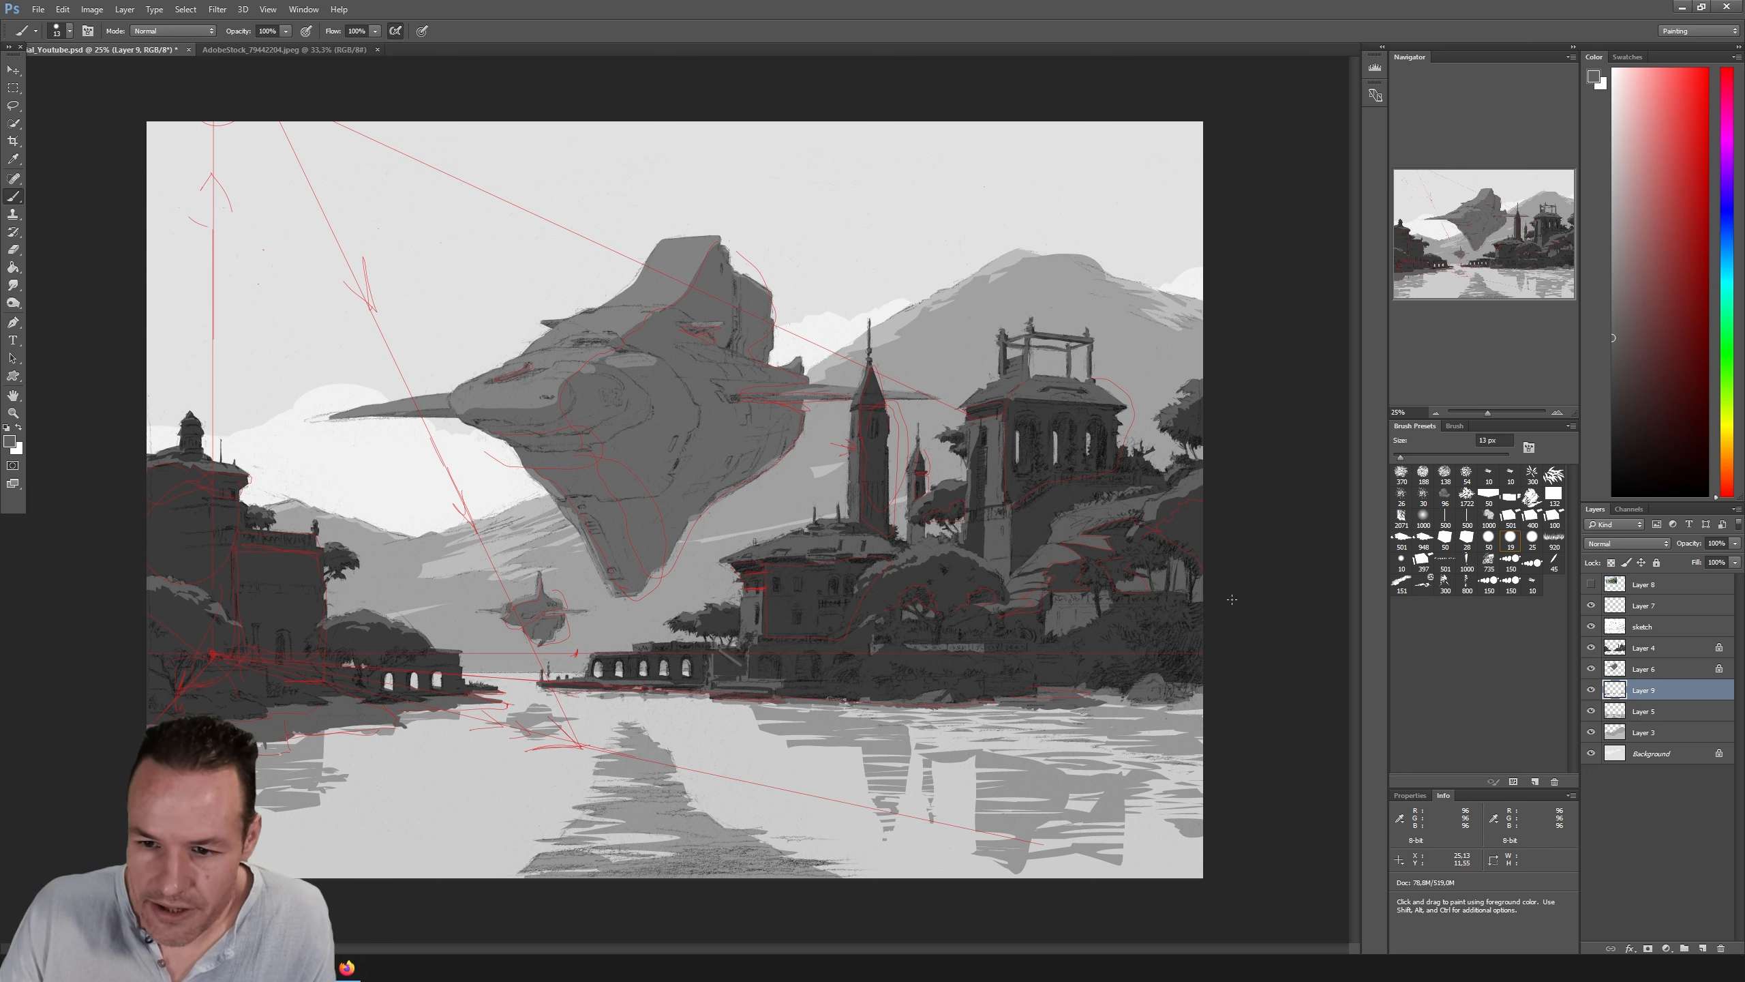
key(l)
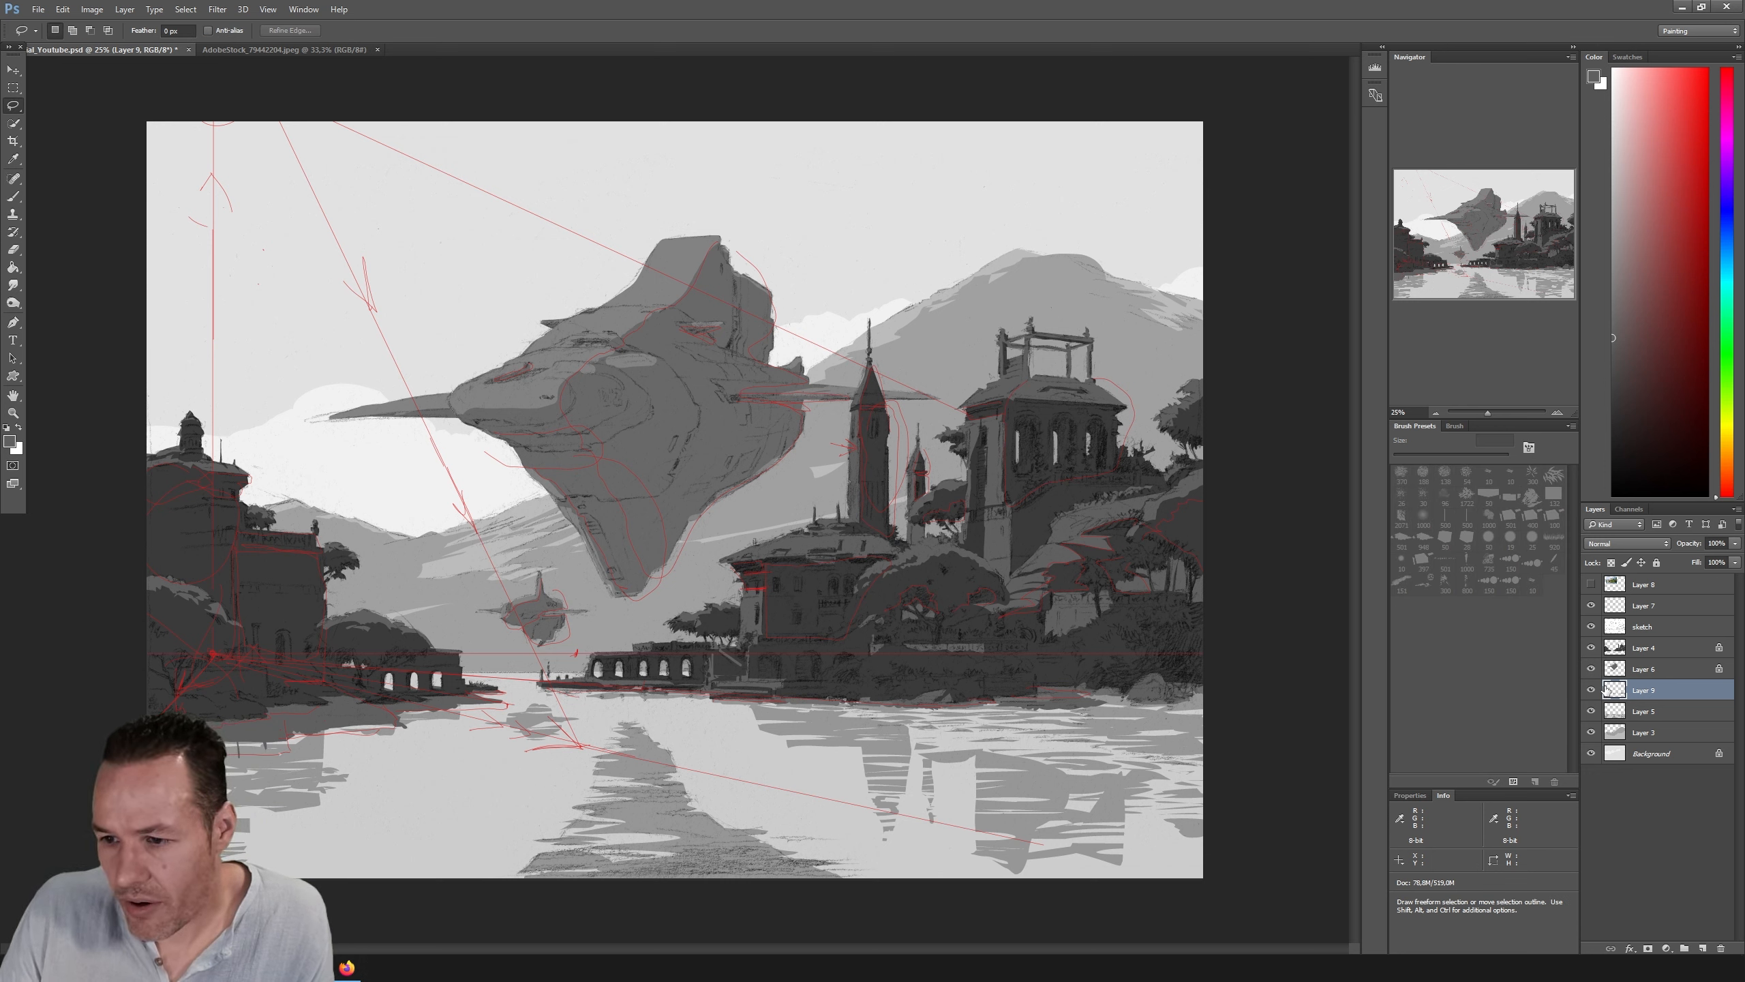
click(1611, 670)
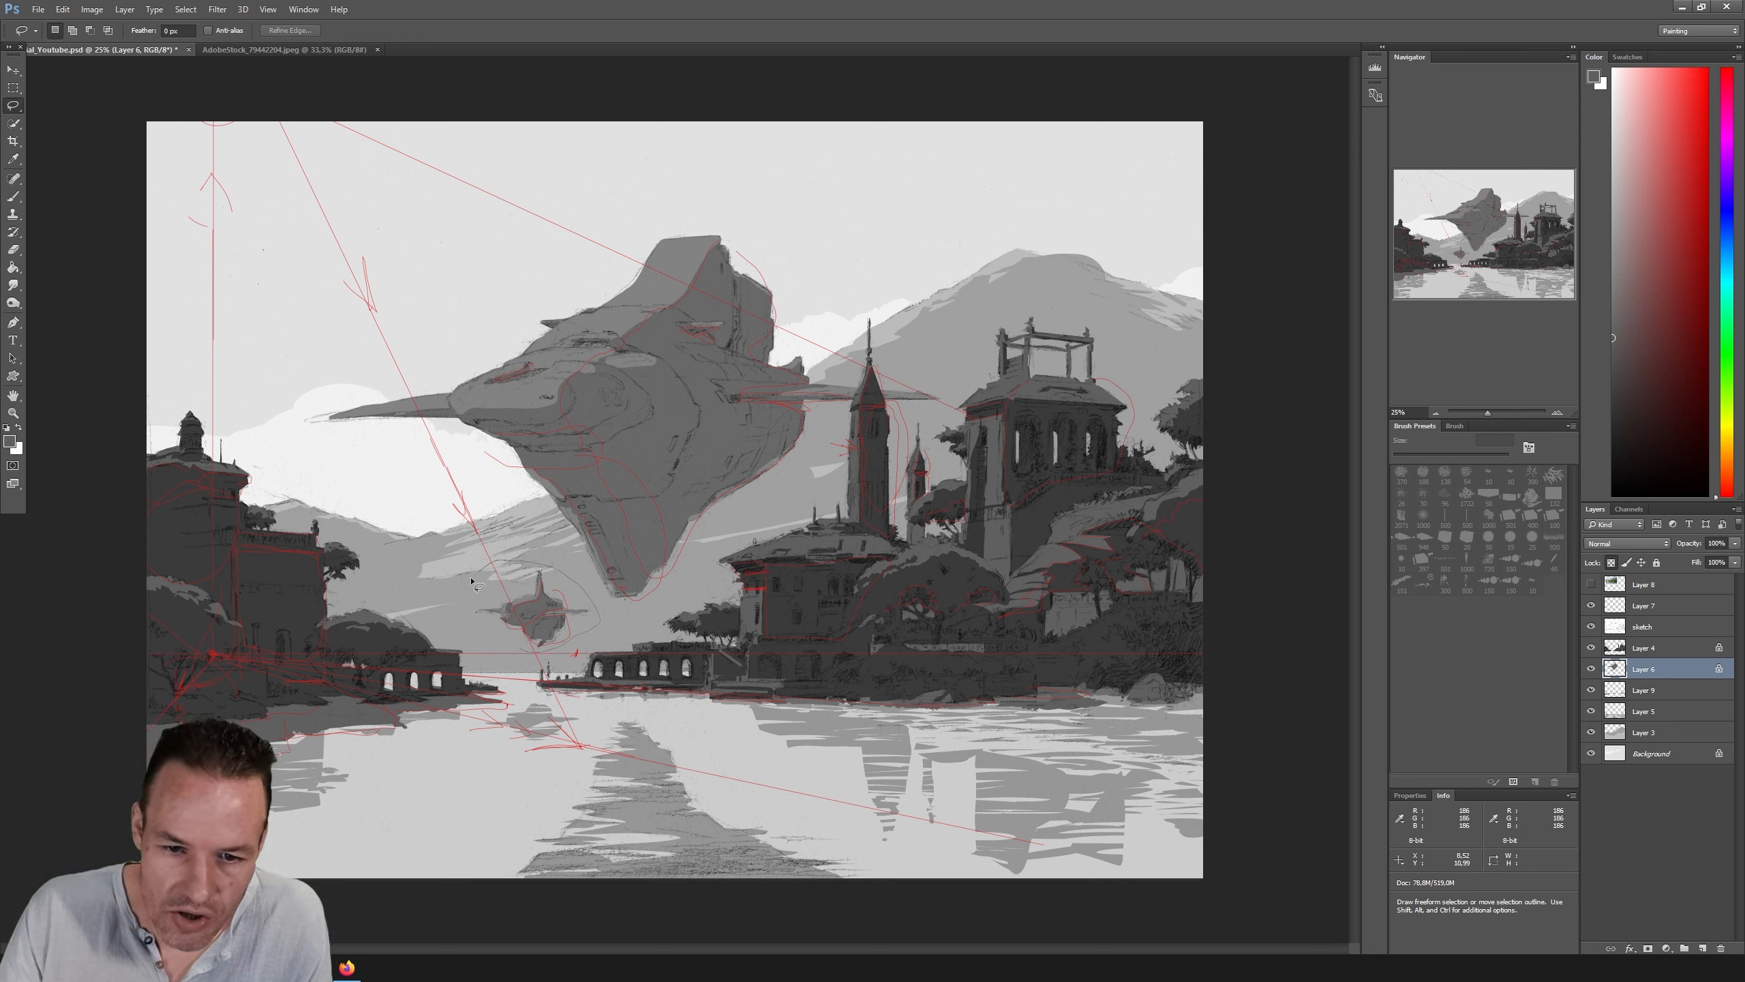
drag(472, 582, 462, 596)
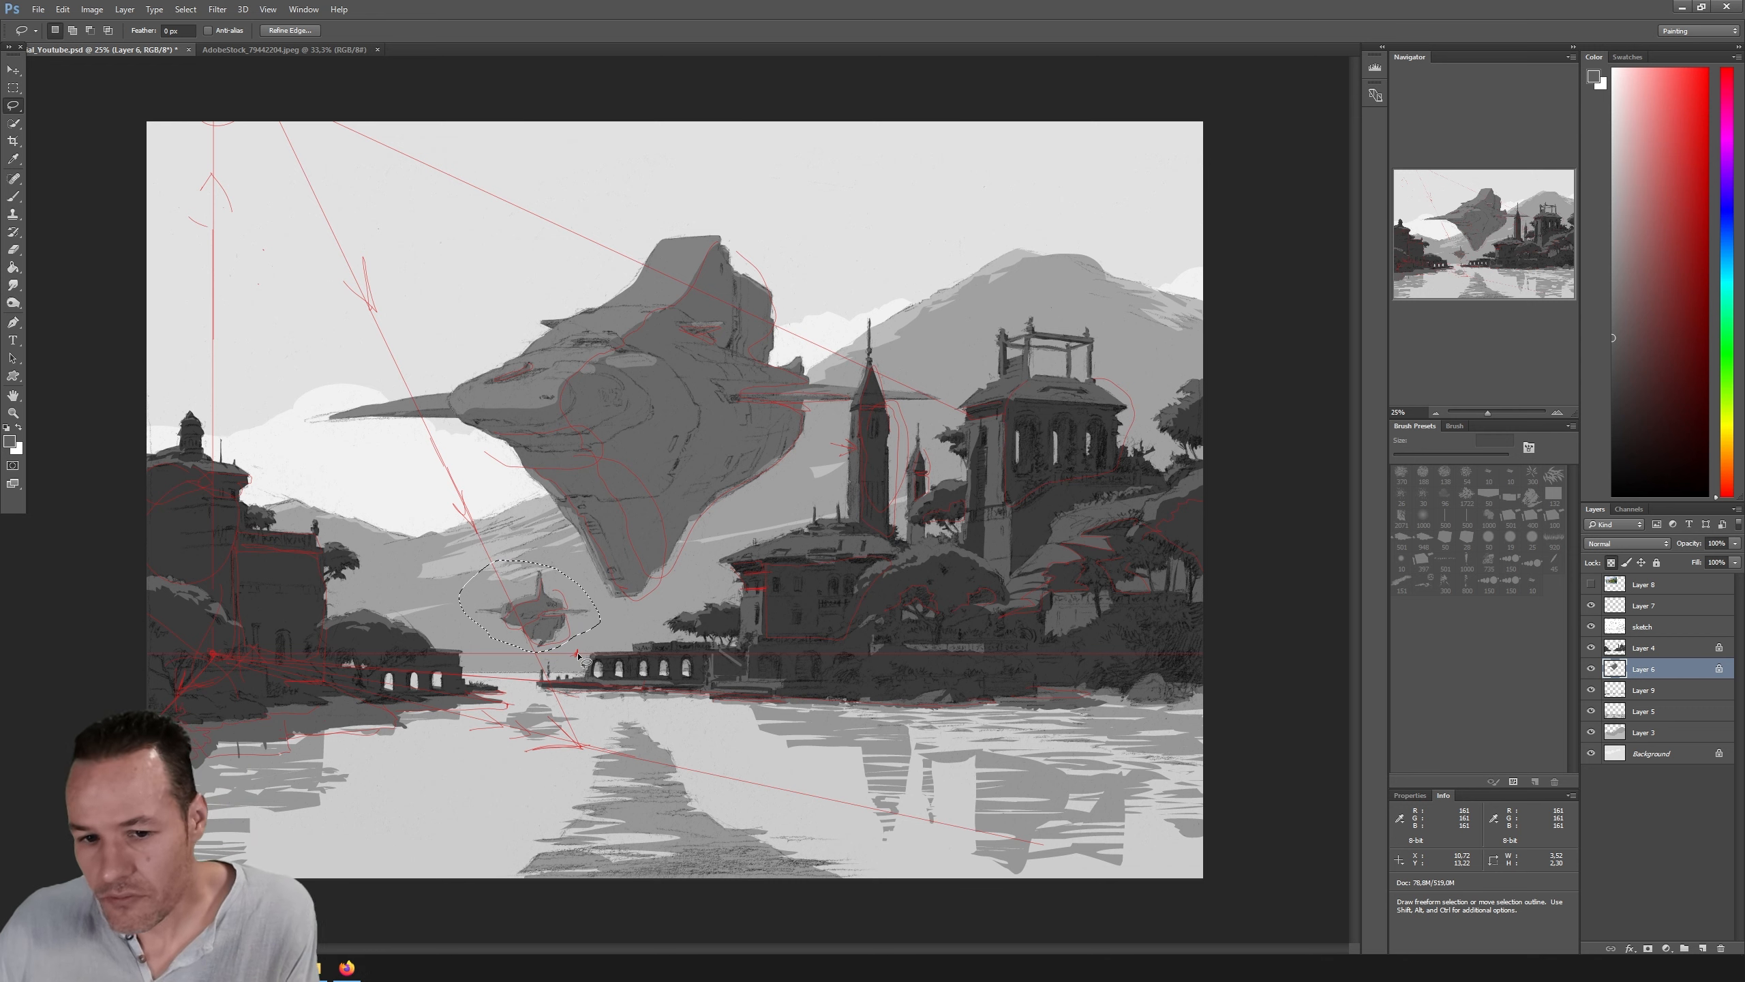
click(1591, 604)
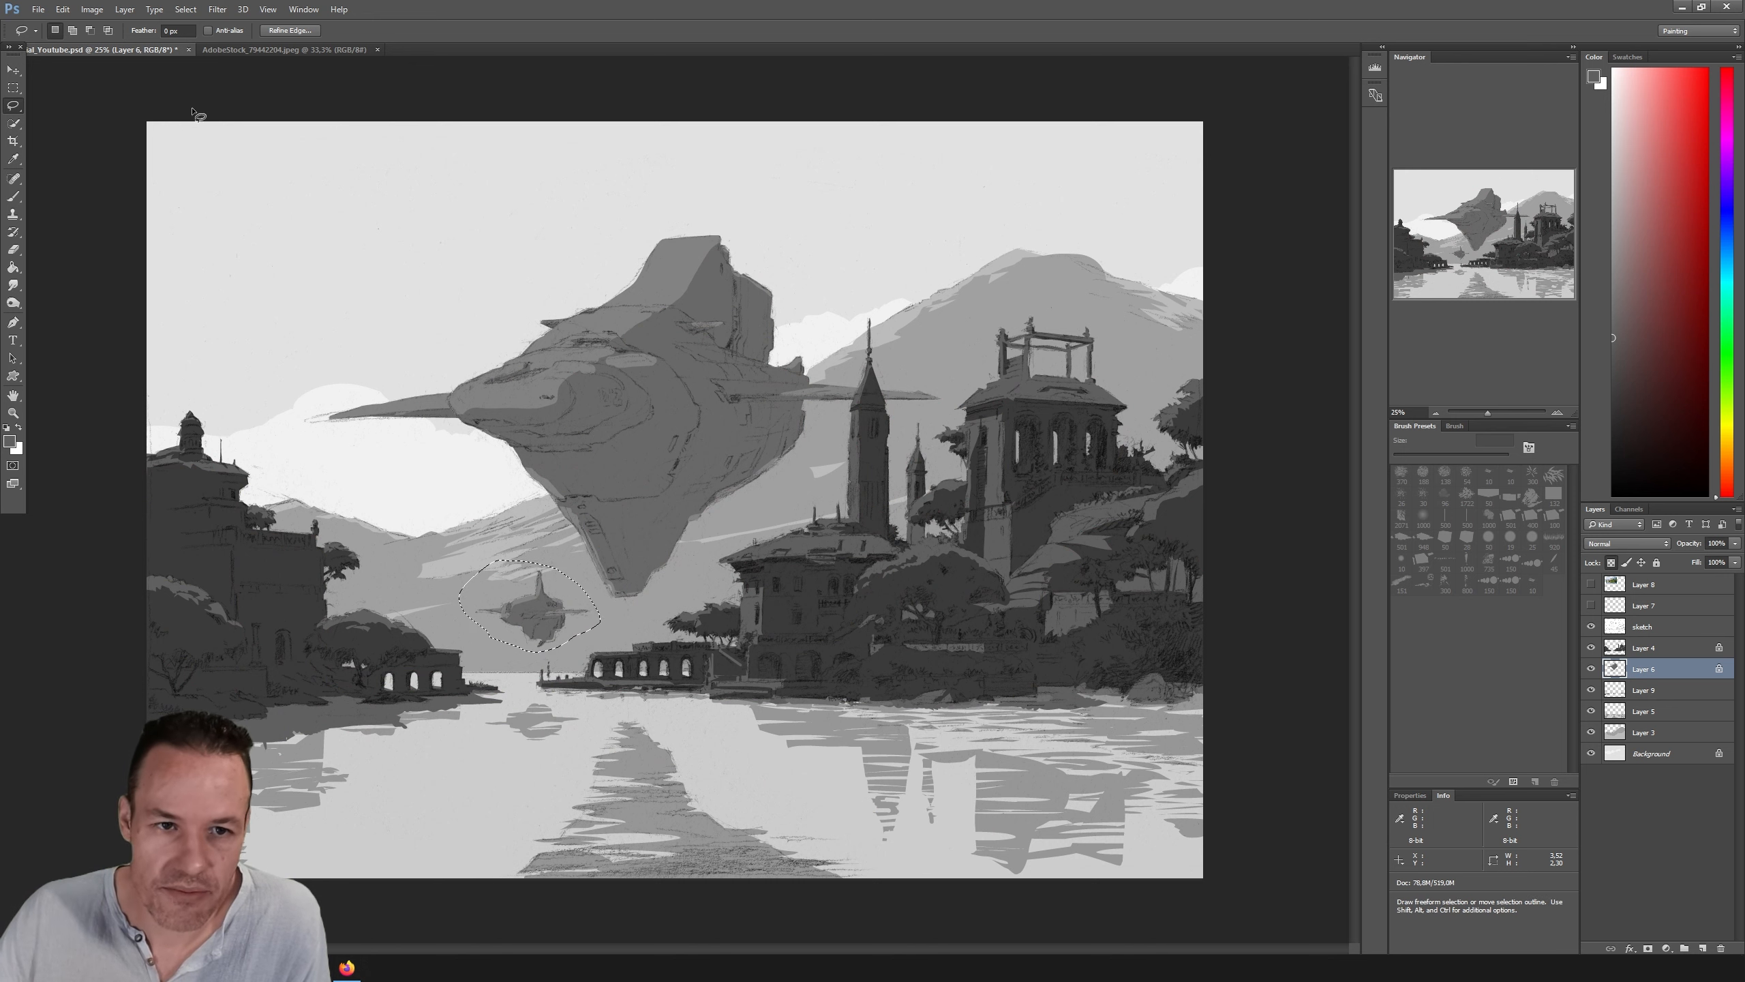
Step: Adjust the small ship's contrast with Levels, using input black 39 and white 233, and clear the selection
click(63, 8)
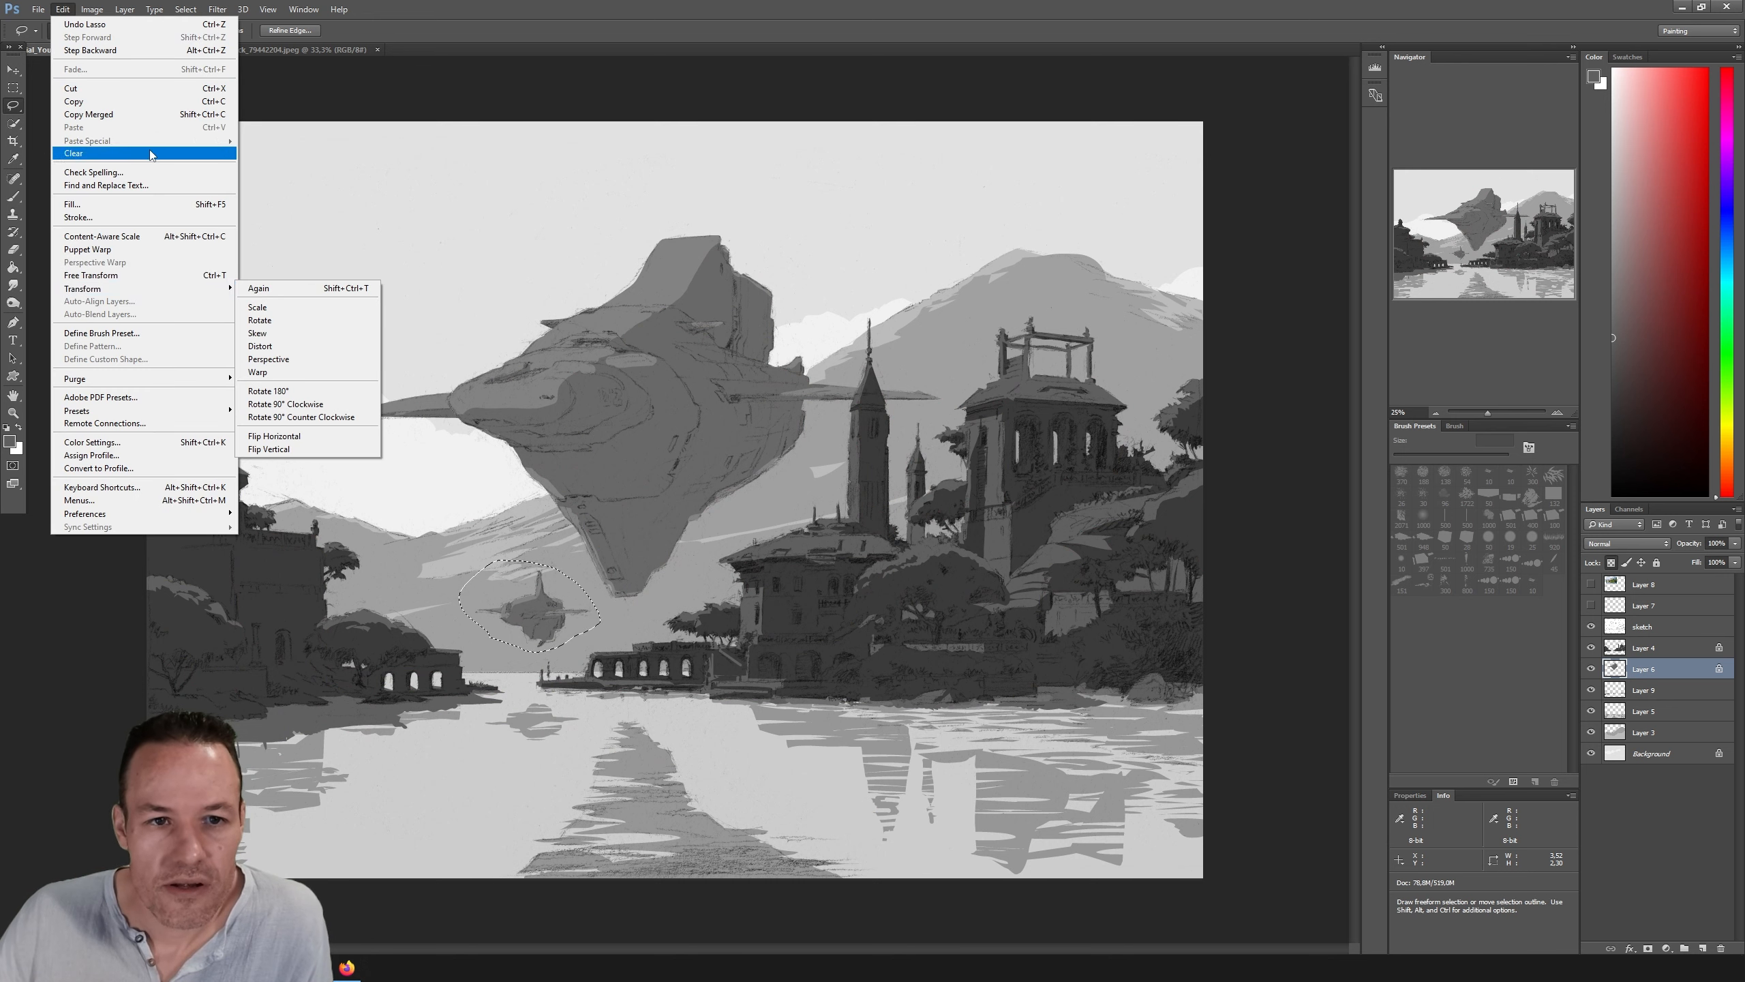
mouse_move(91, 9)
mouse_move(112, 43)
click(268, 57)
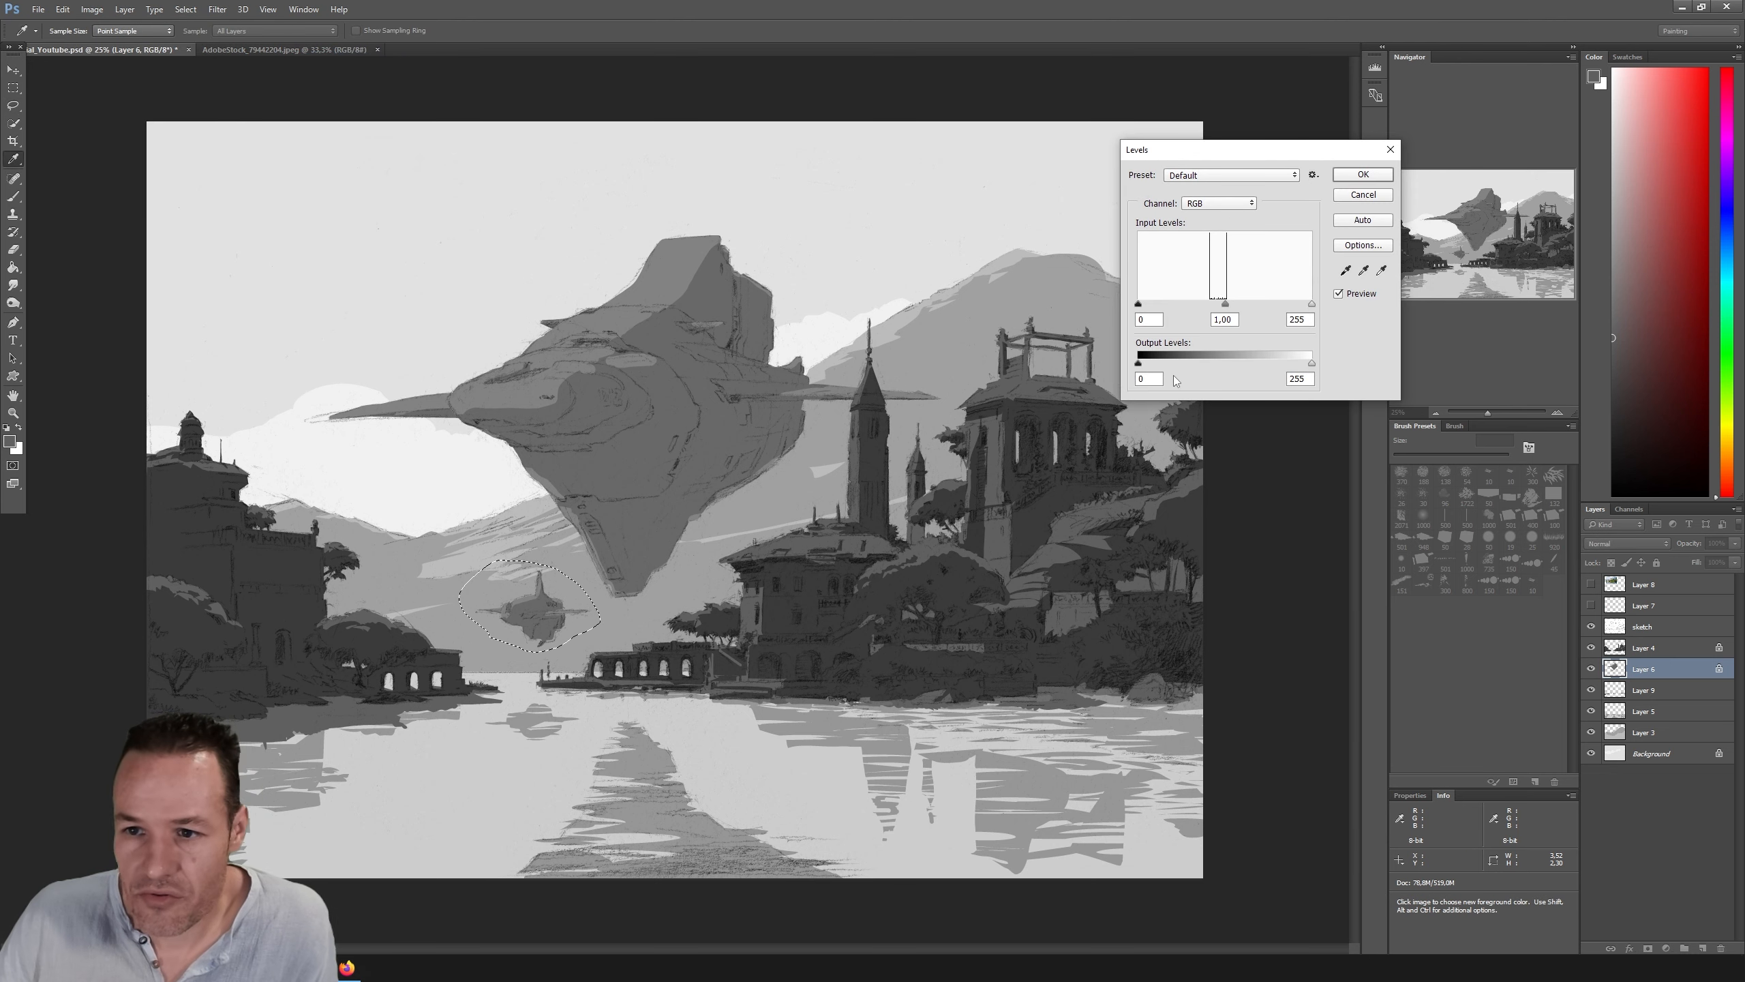
drag(1142, 307, 1154, 310)
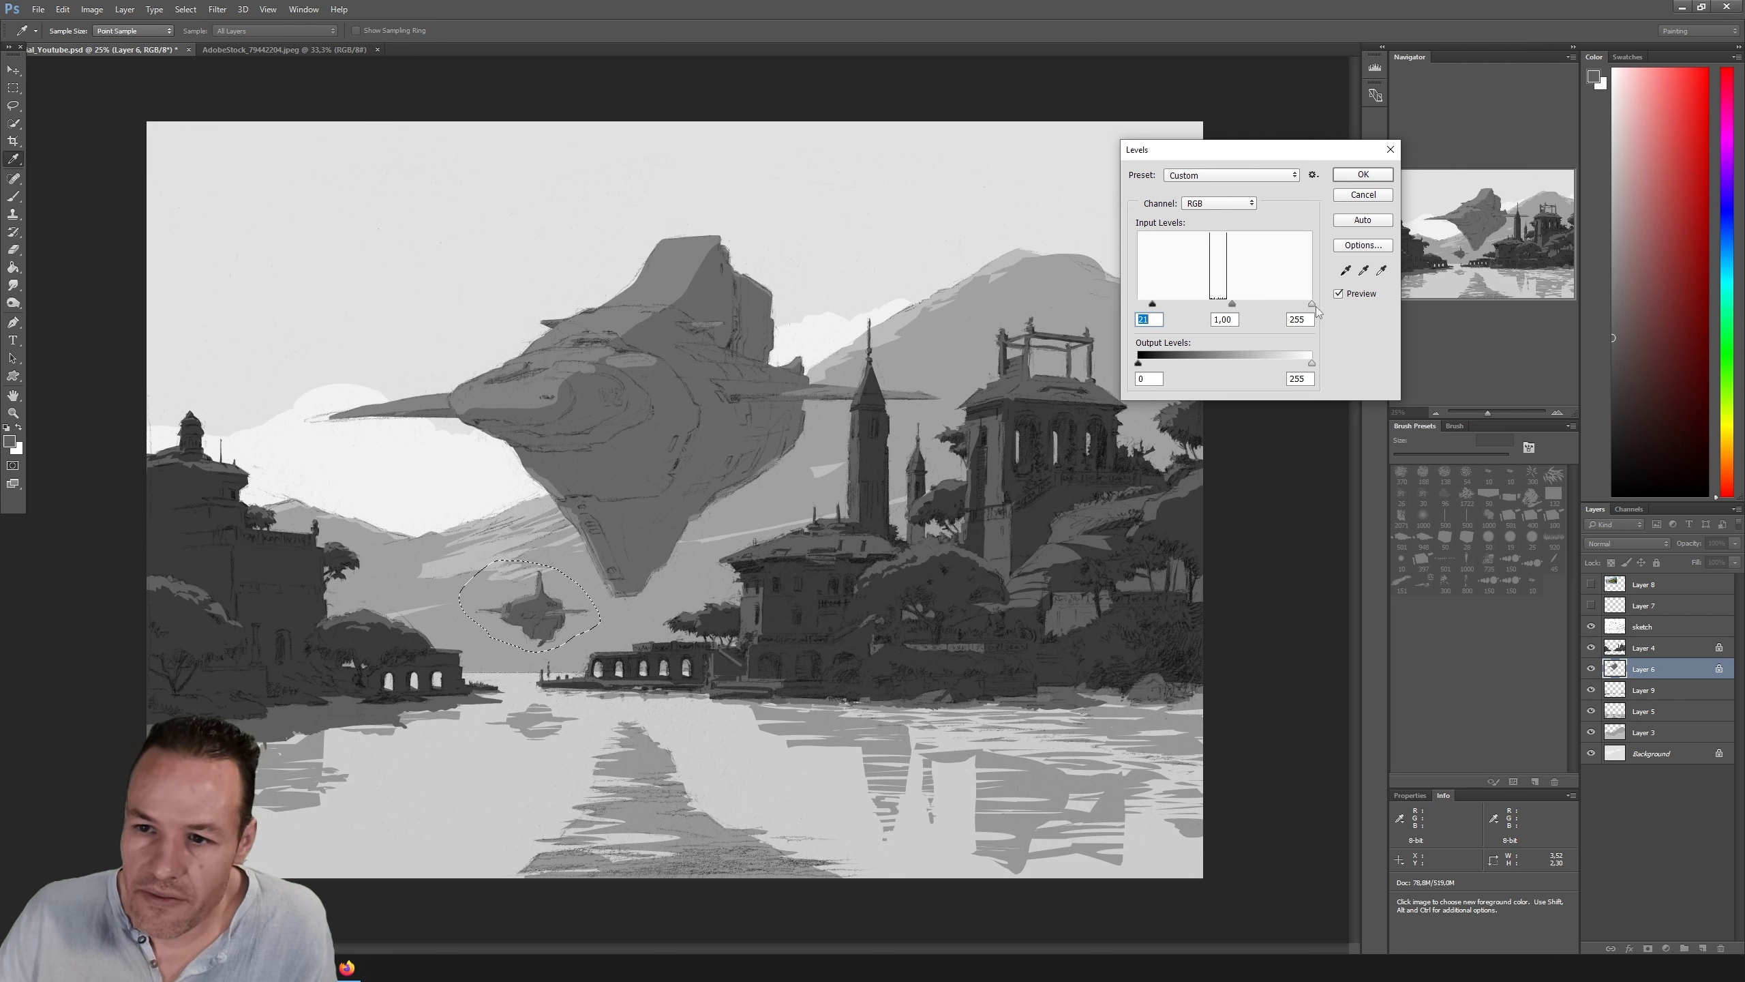
drag(1312, 304, 1297, 306)
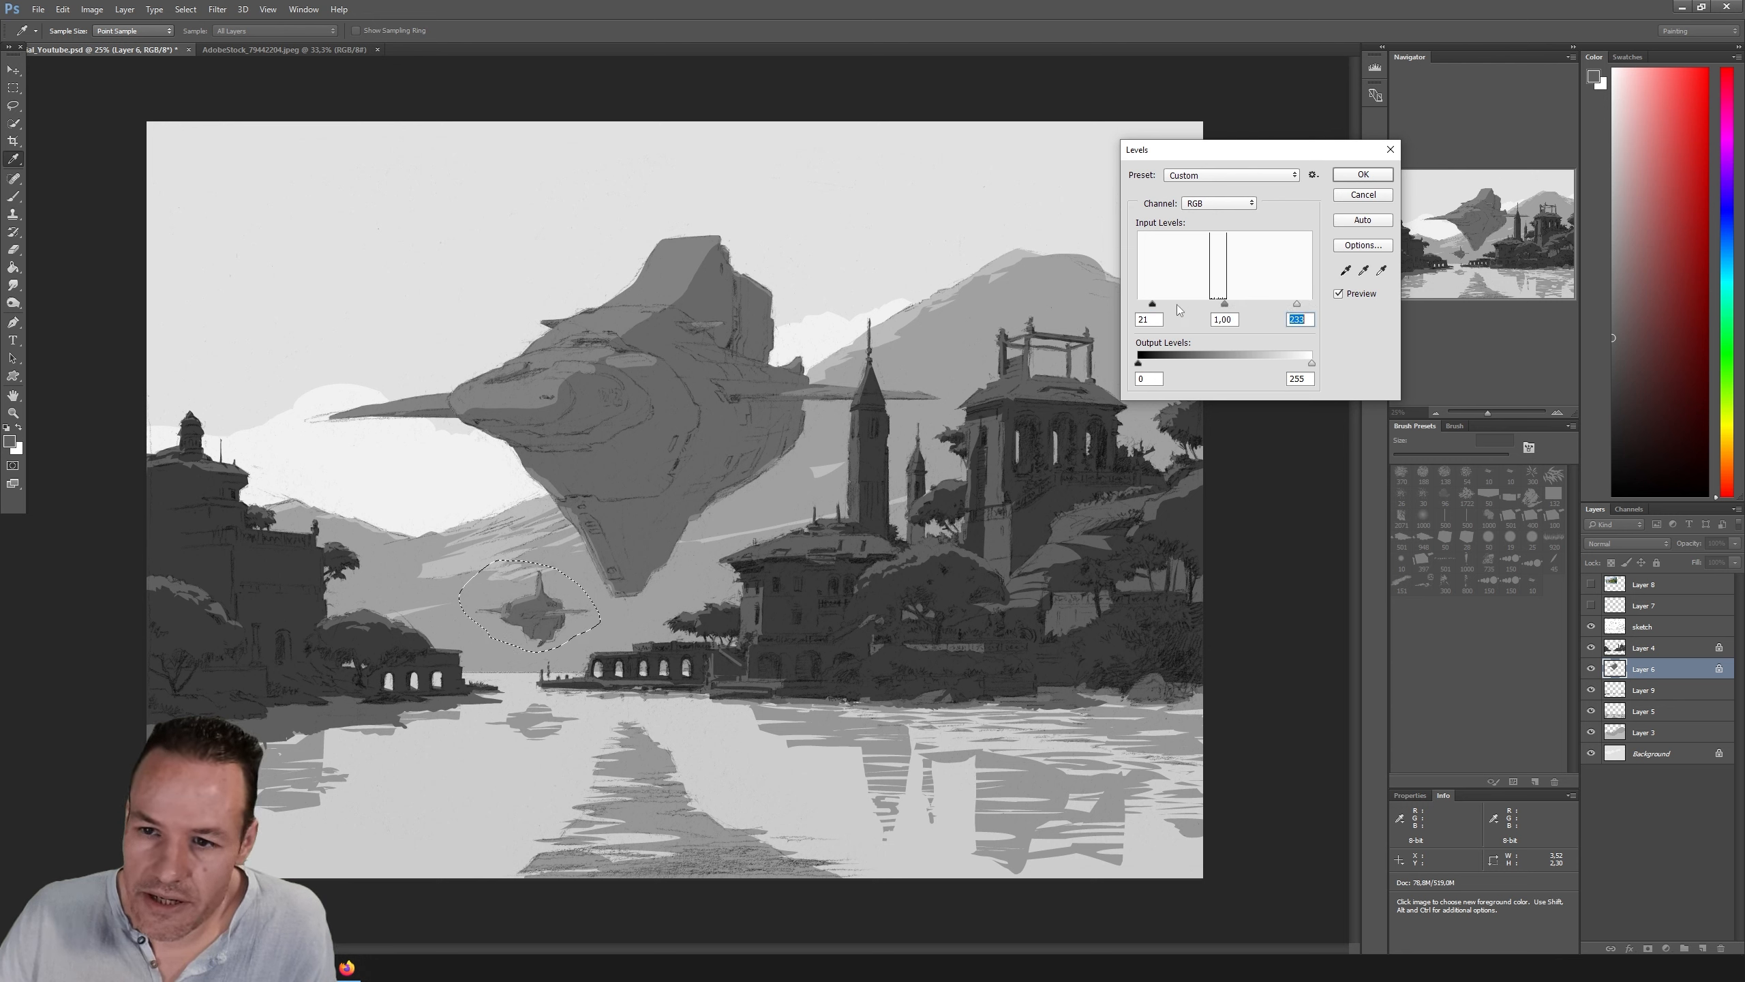
drag(1152, 308, 1165, 309)
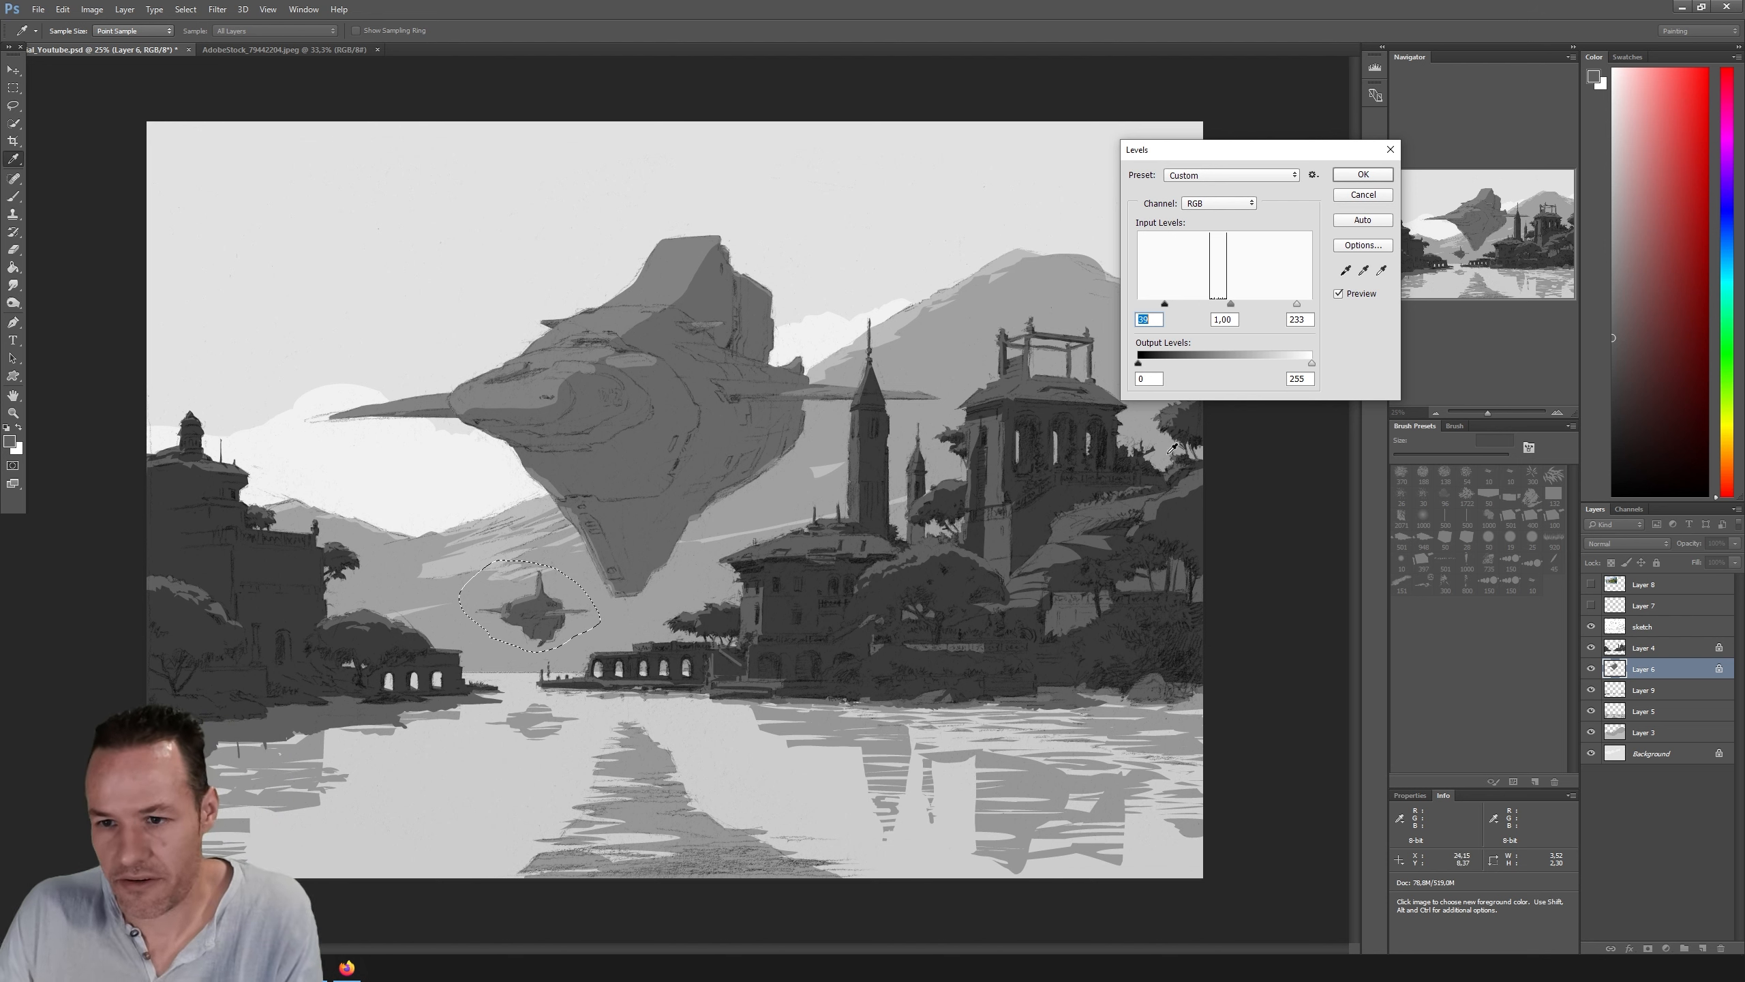
click(1341, 294)
click(1342, 295)
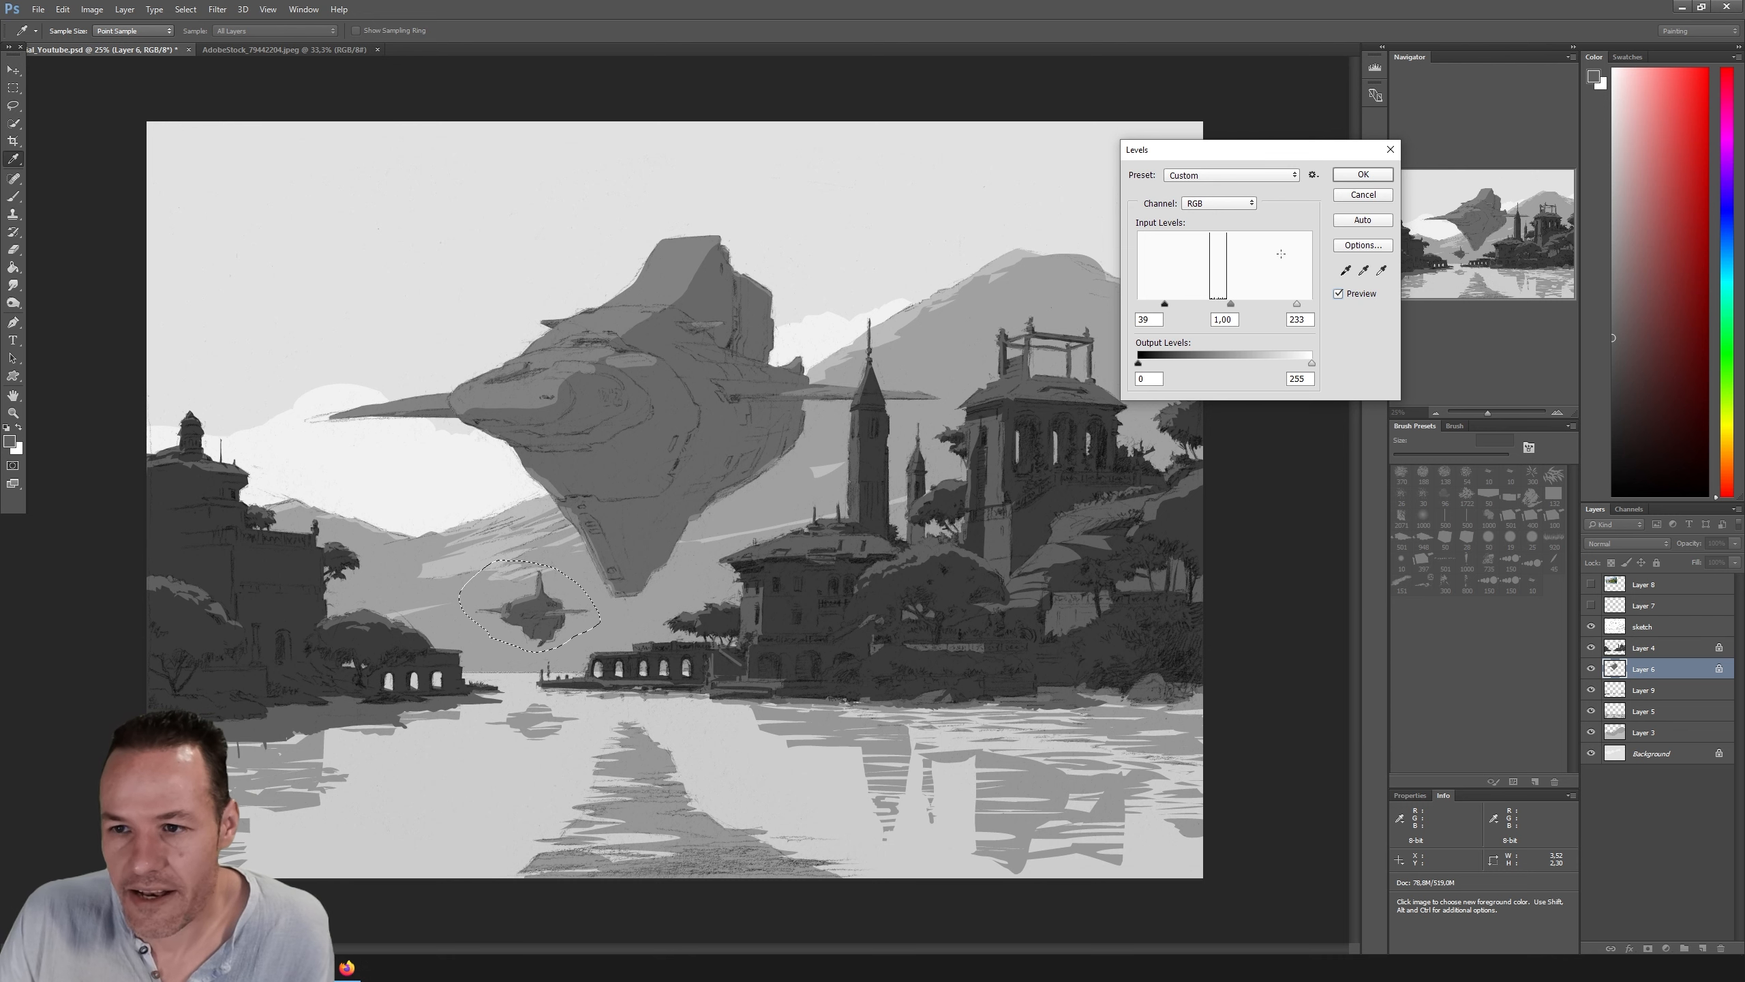
click(1355, 177)
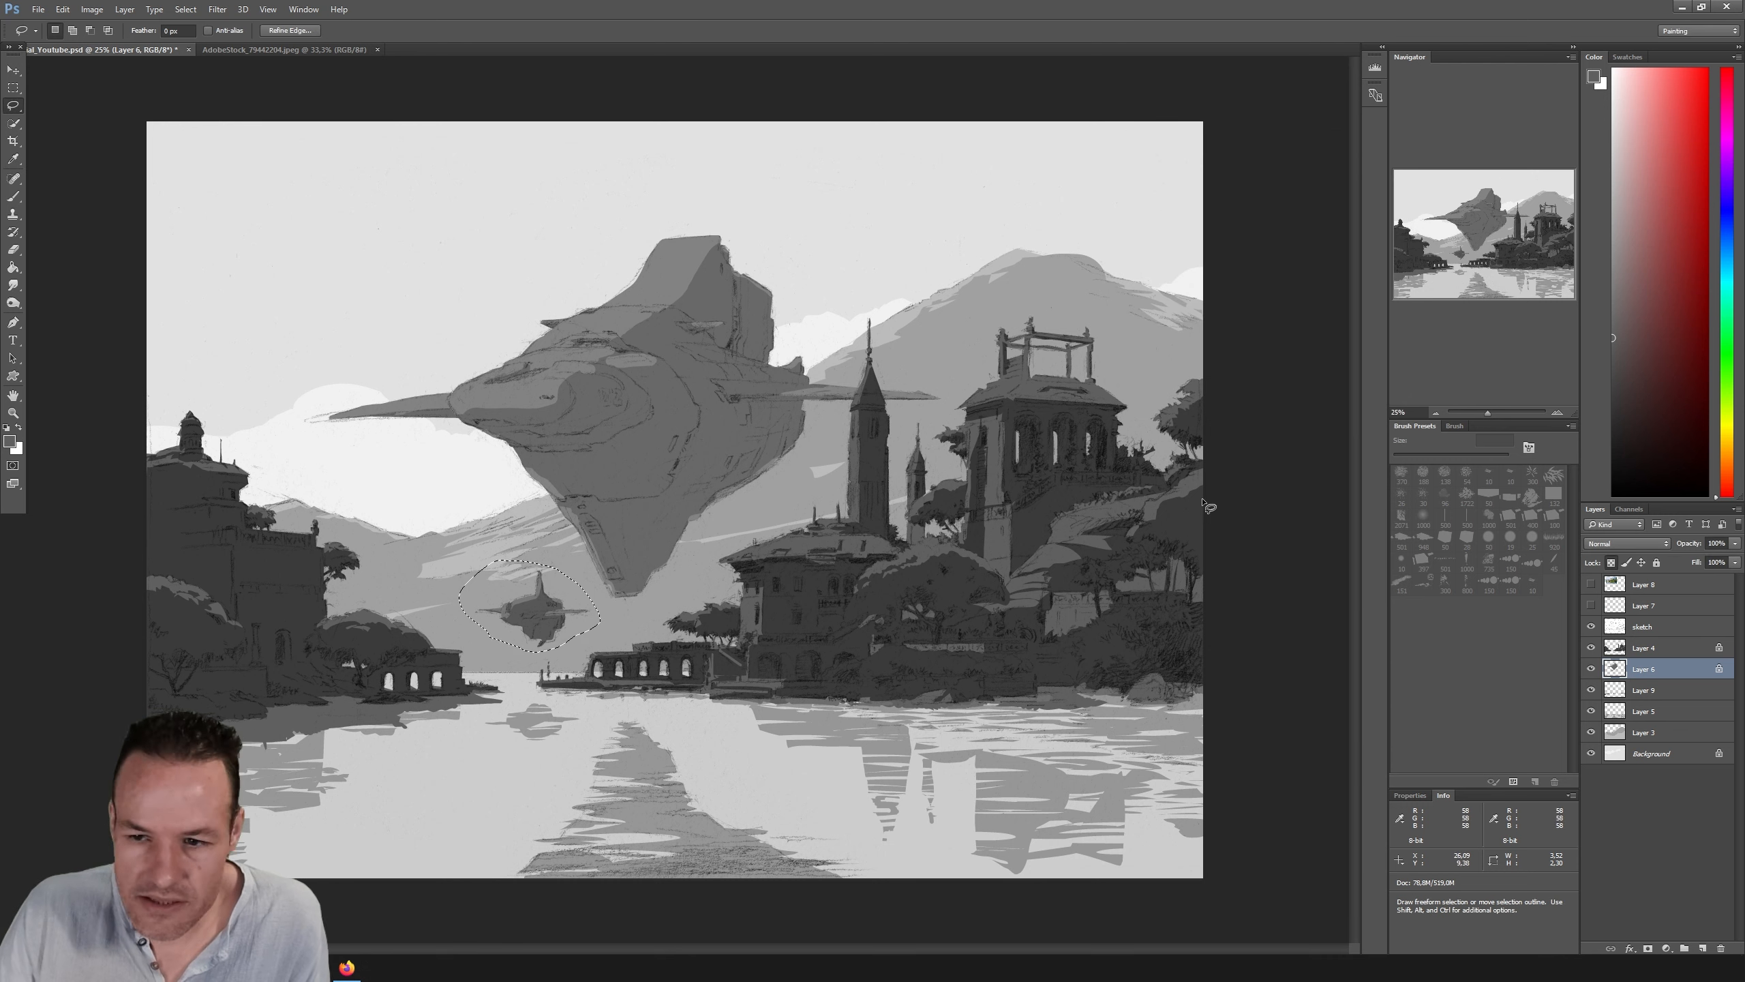
key(ctrl+d)
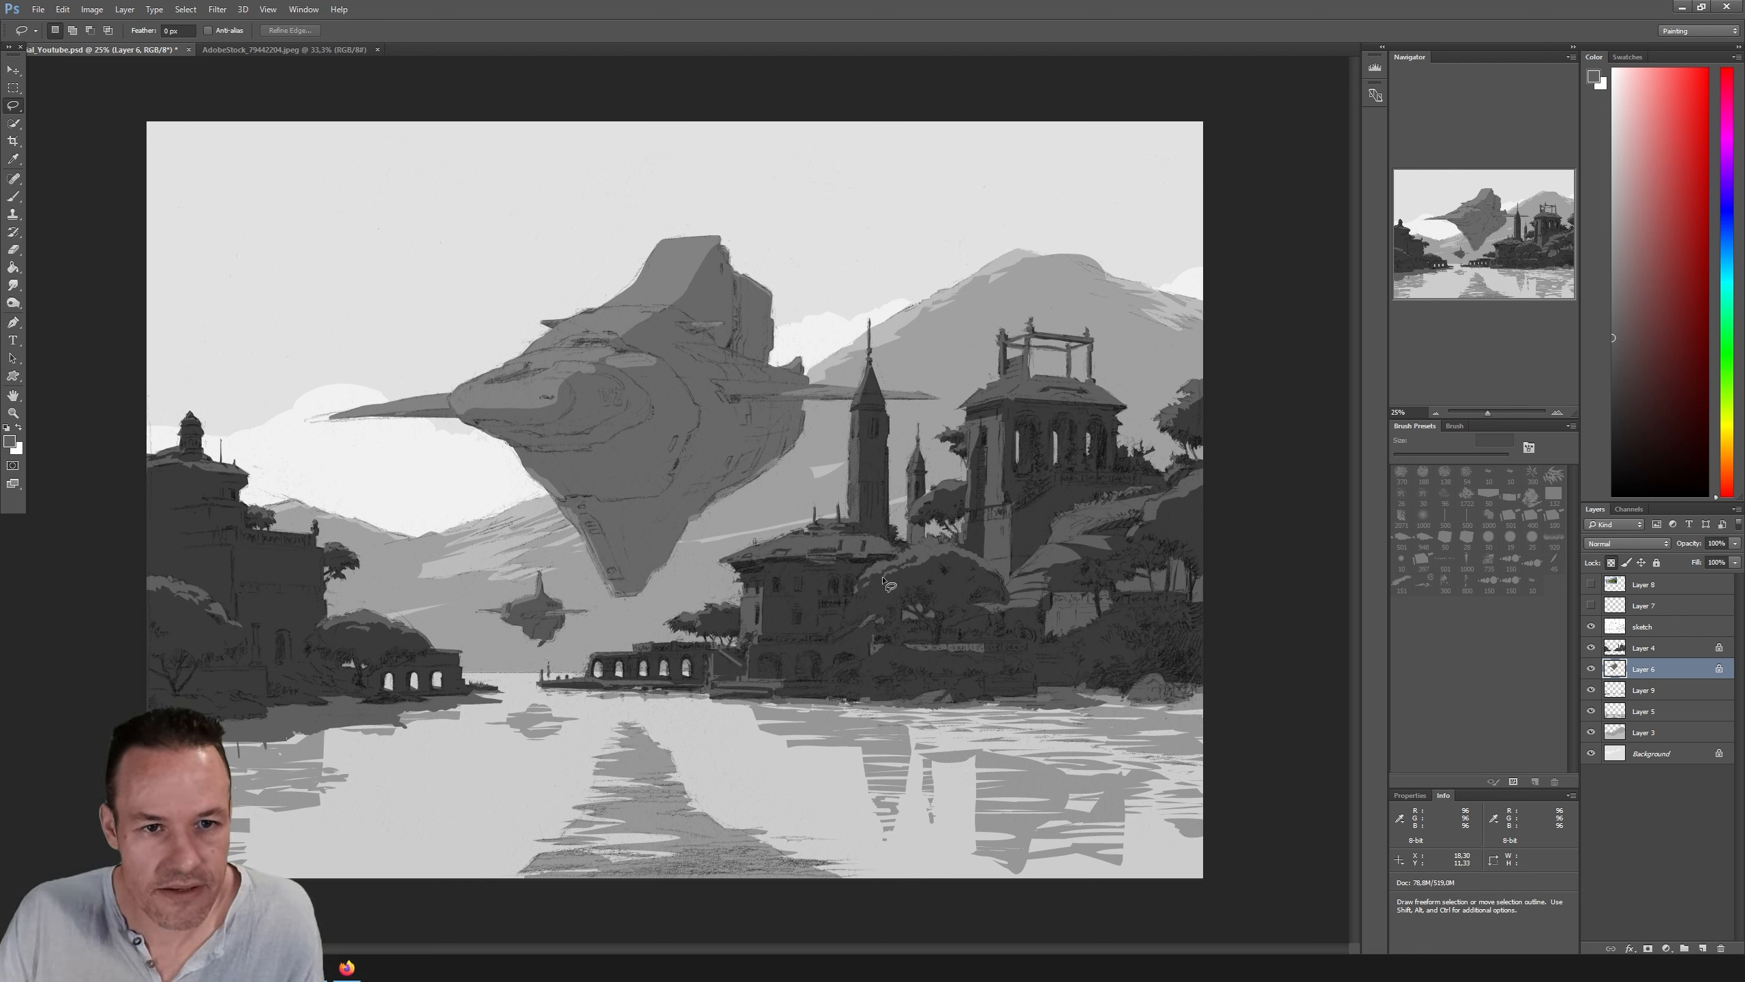
Step: Save the painting and check the shoreline shading by toggling Layer 9's visibility
key(ctrl+s)
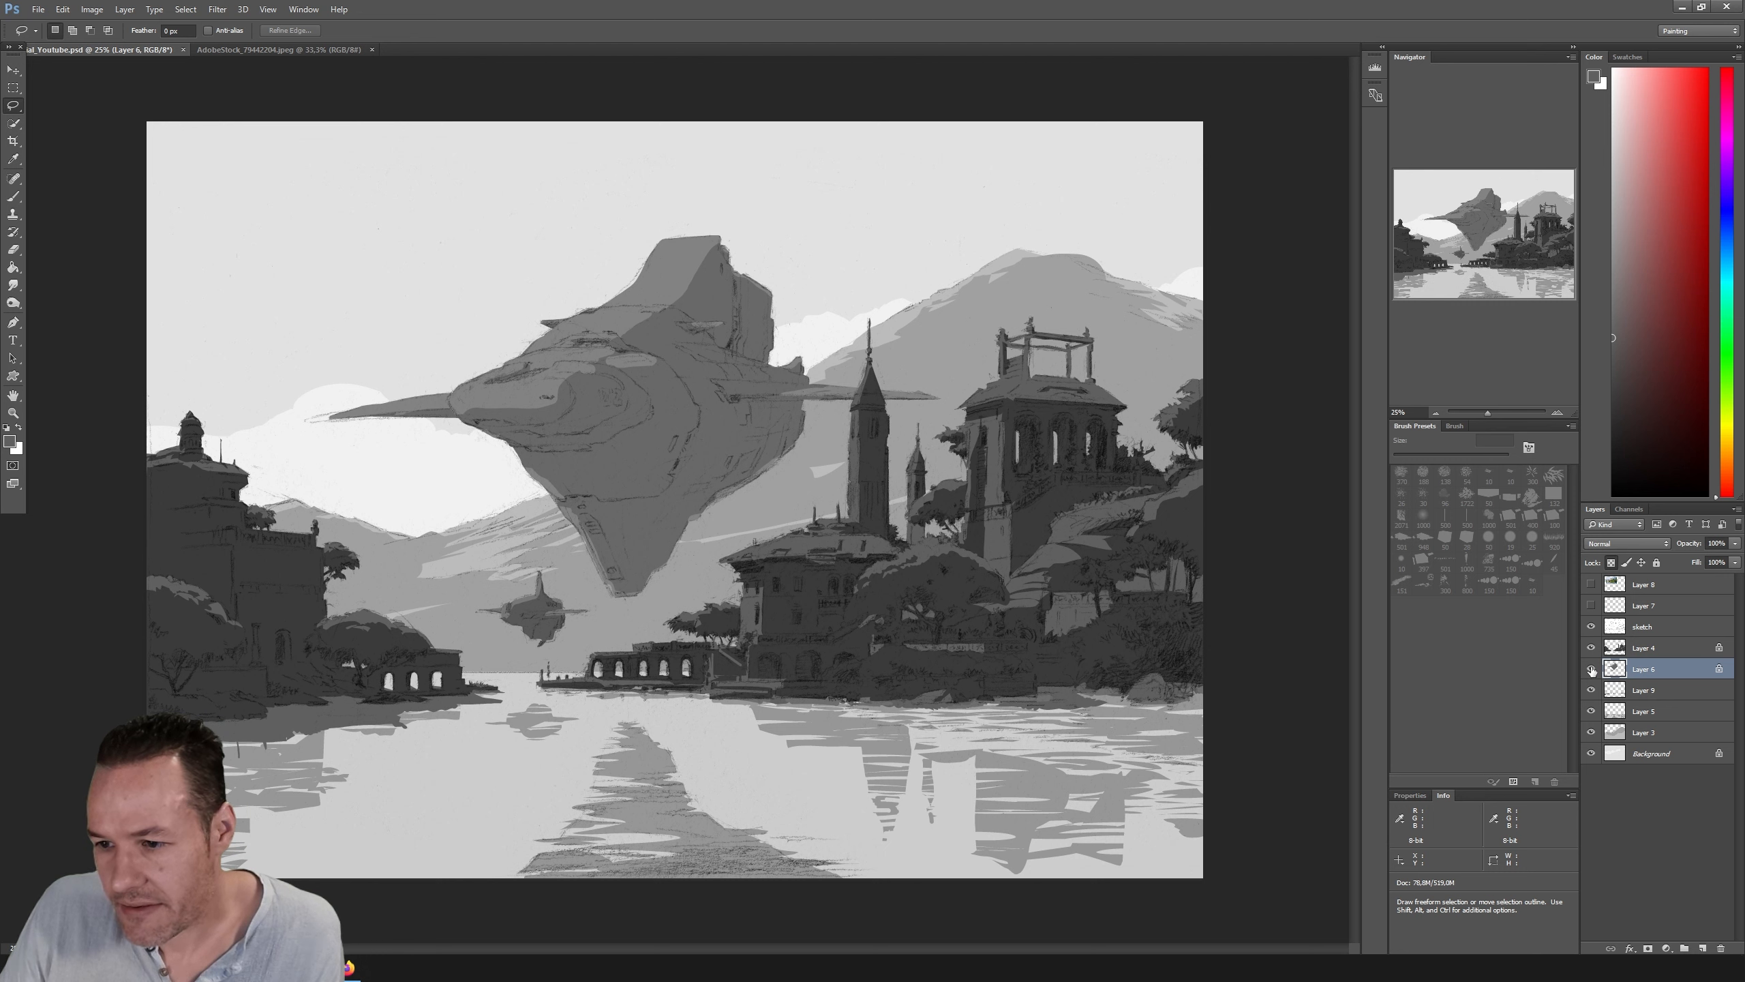
click(1623, 696)
click(1591, 689)
click(1591, 689)
Step: With Layer 7's guides visible, outline the water strip beneath the central pier's end with the Lasso and shade it on Layer 9
key(i)
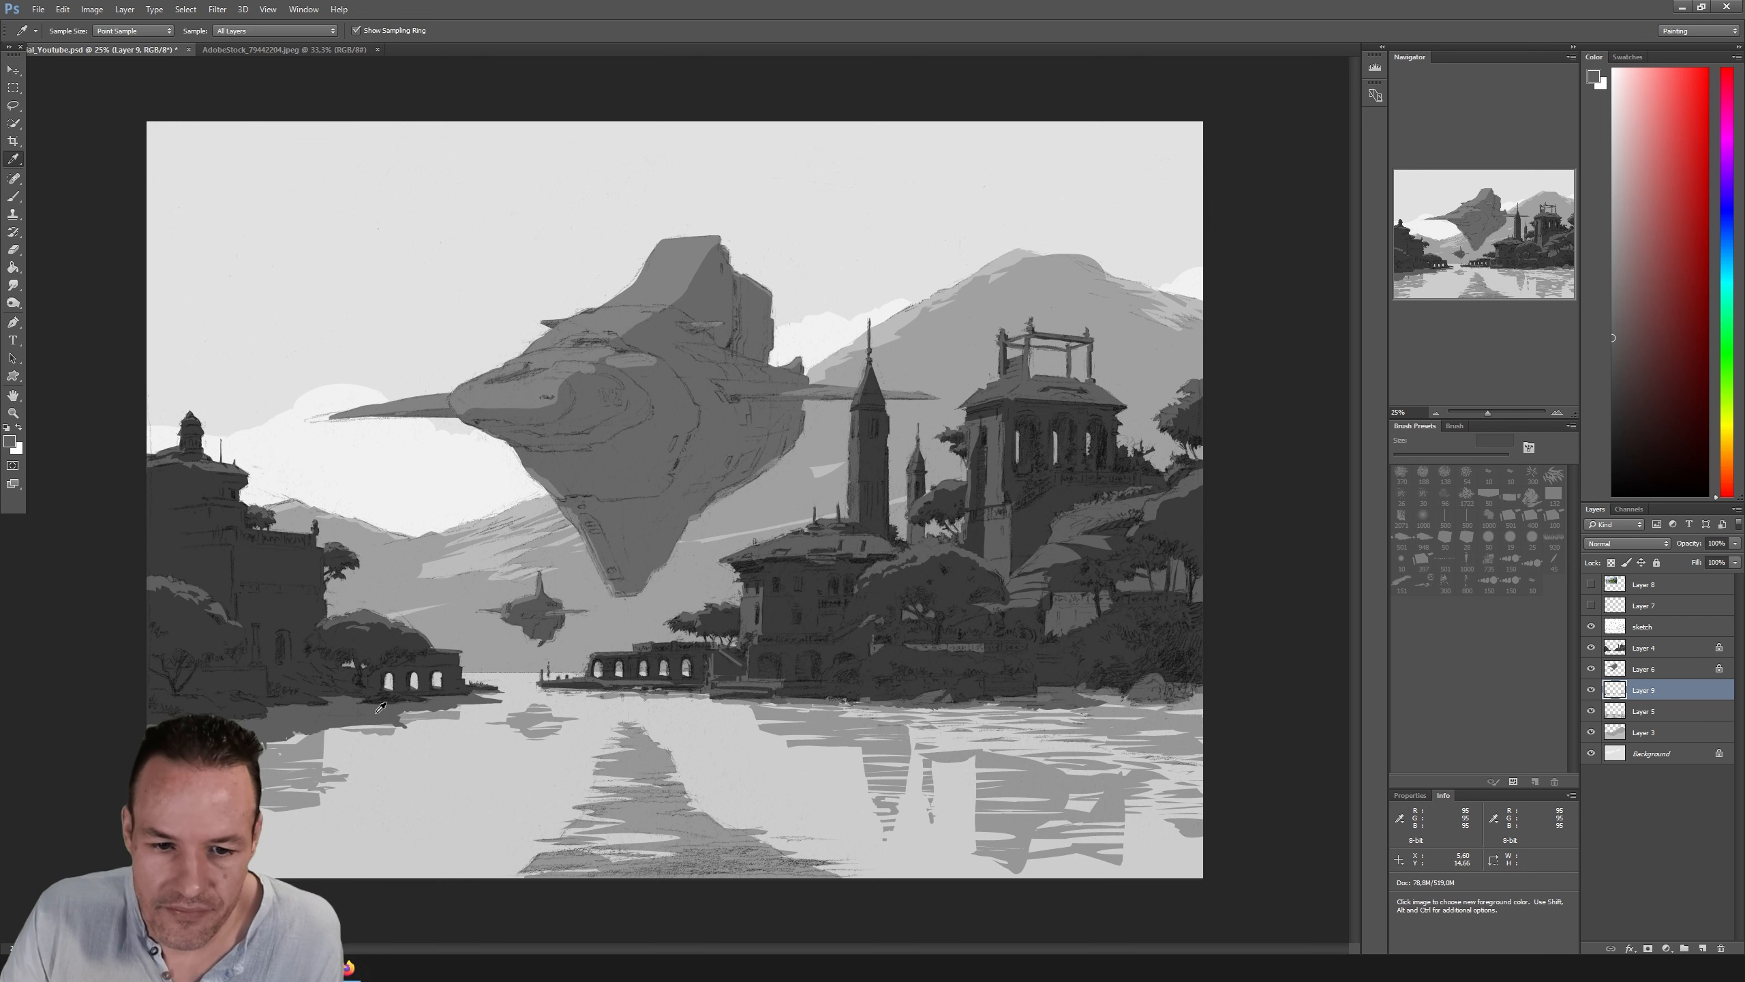
key(l)
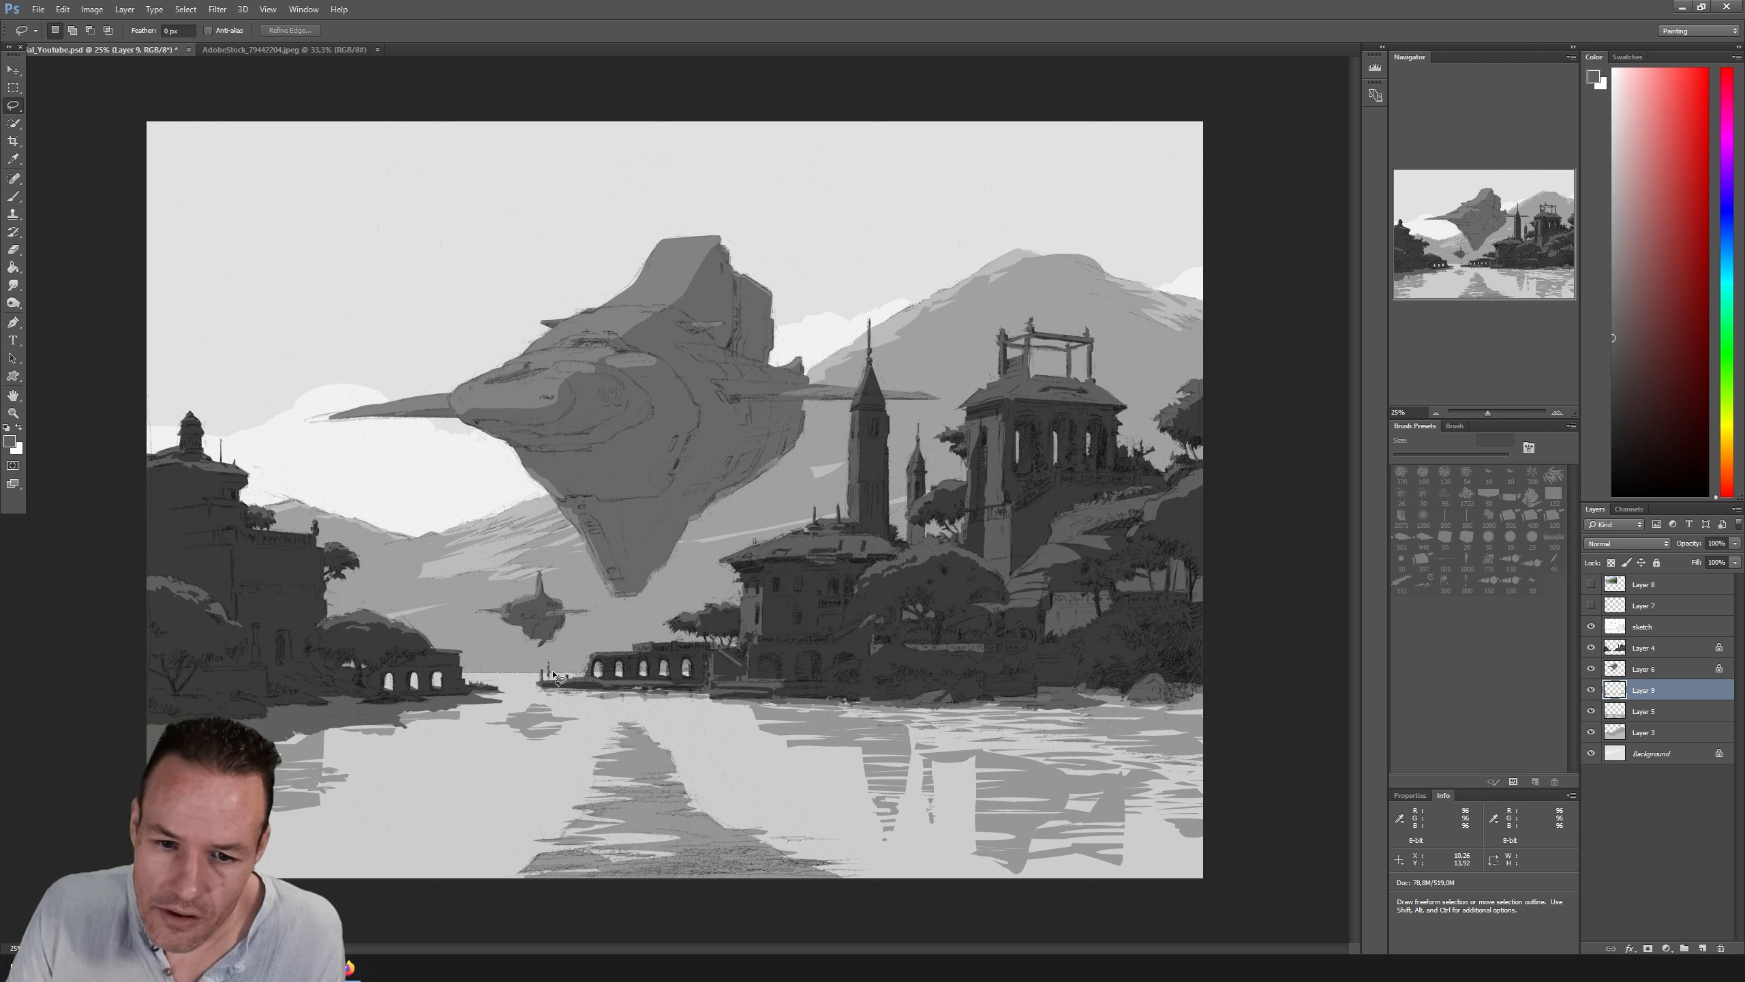
click(1591, 604)
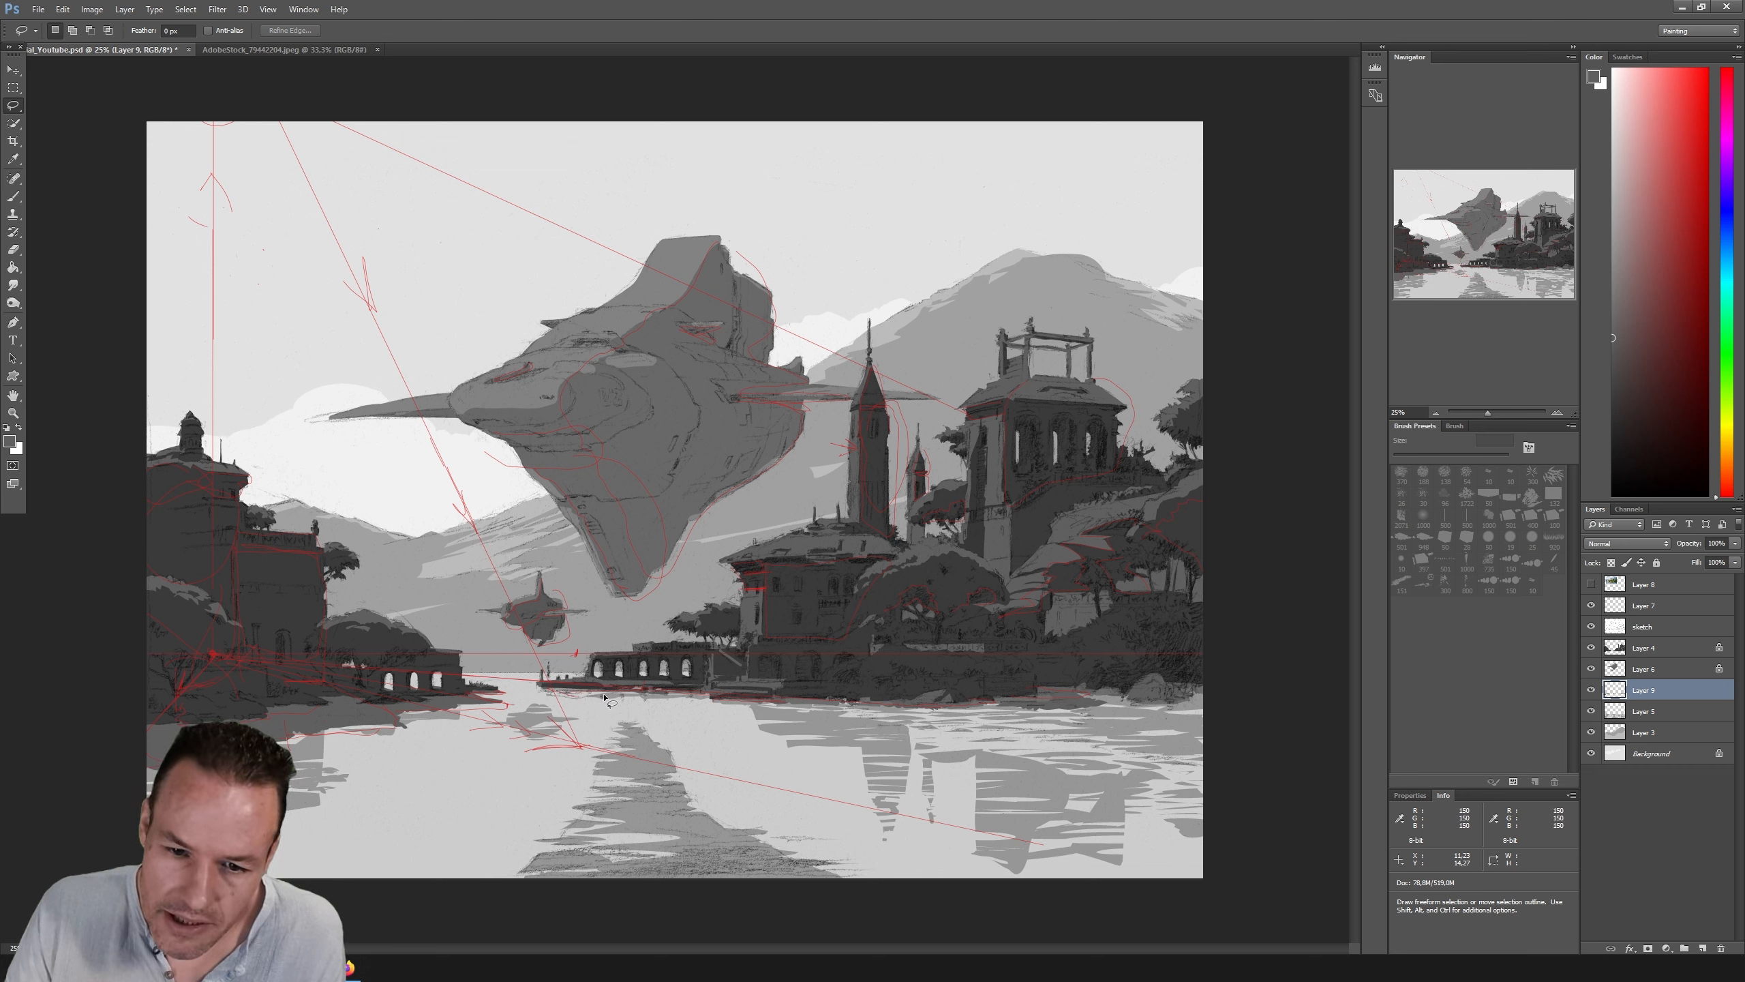
drag(567, 690, 569, 693)
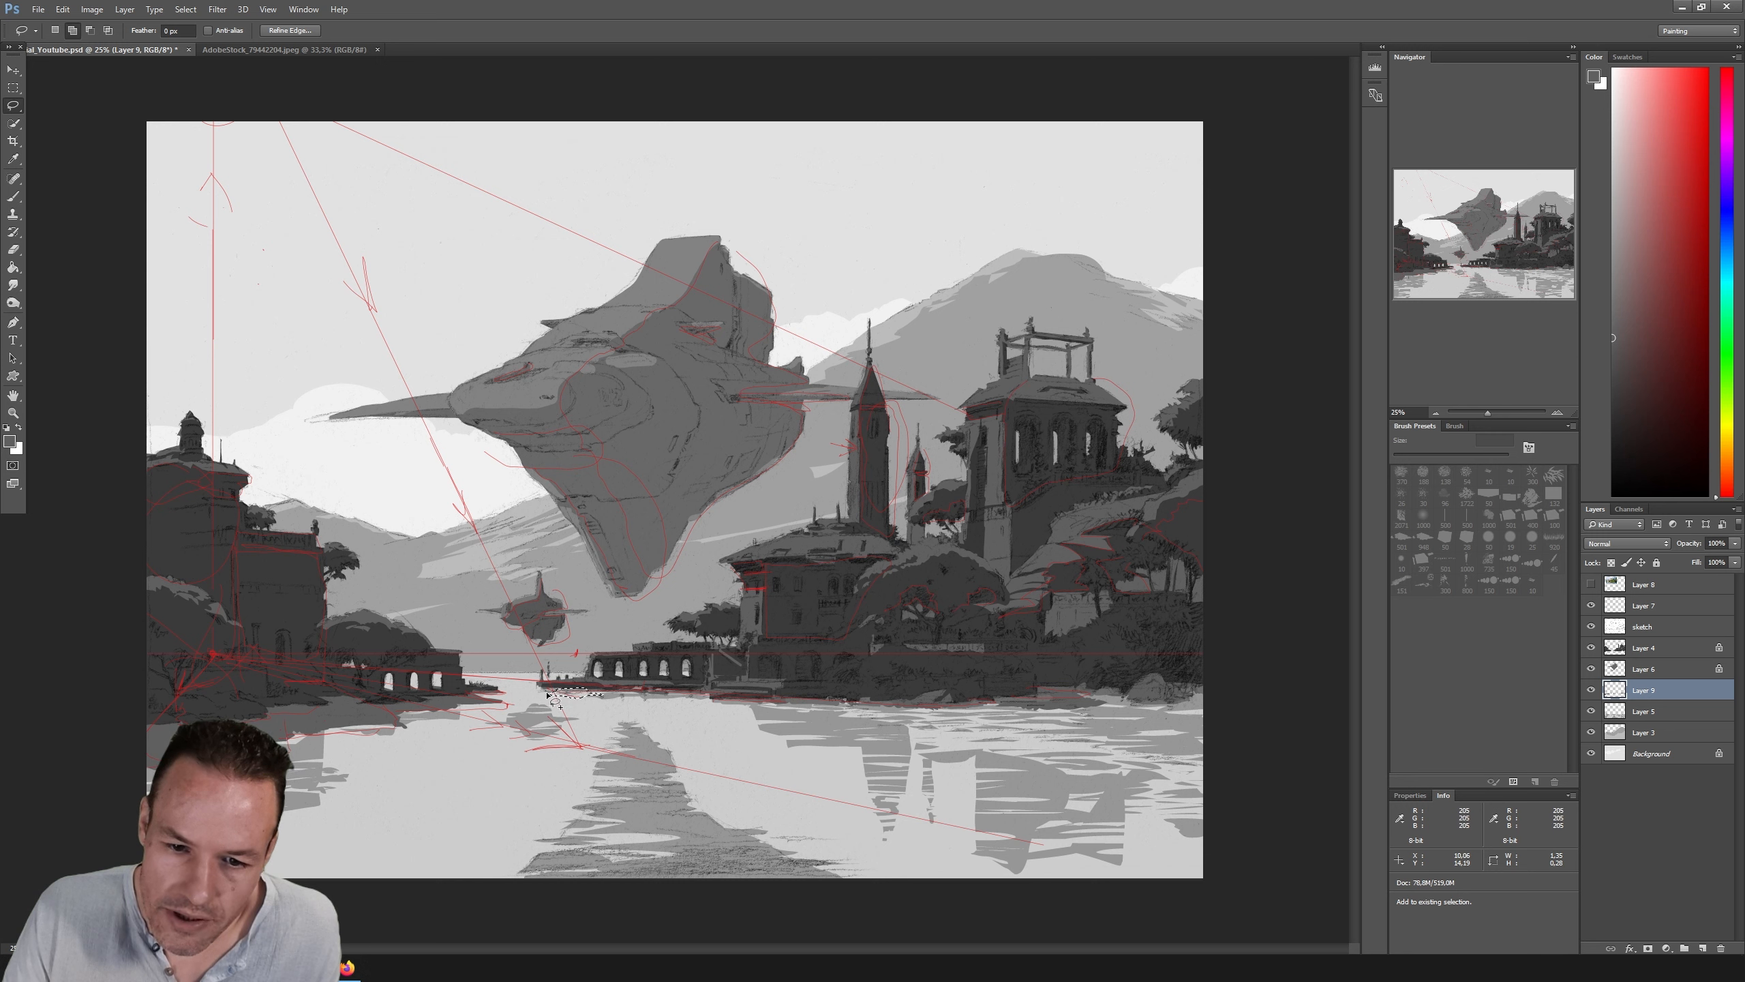
drag(541, 694, 568, 696)
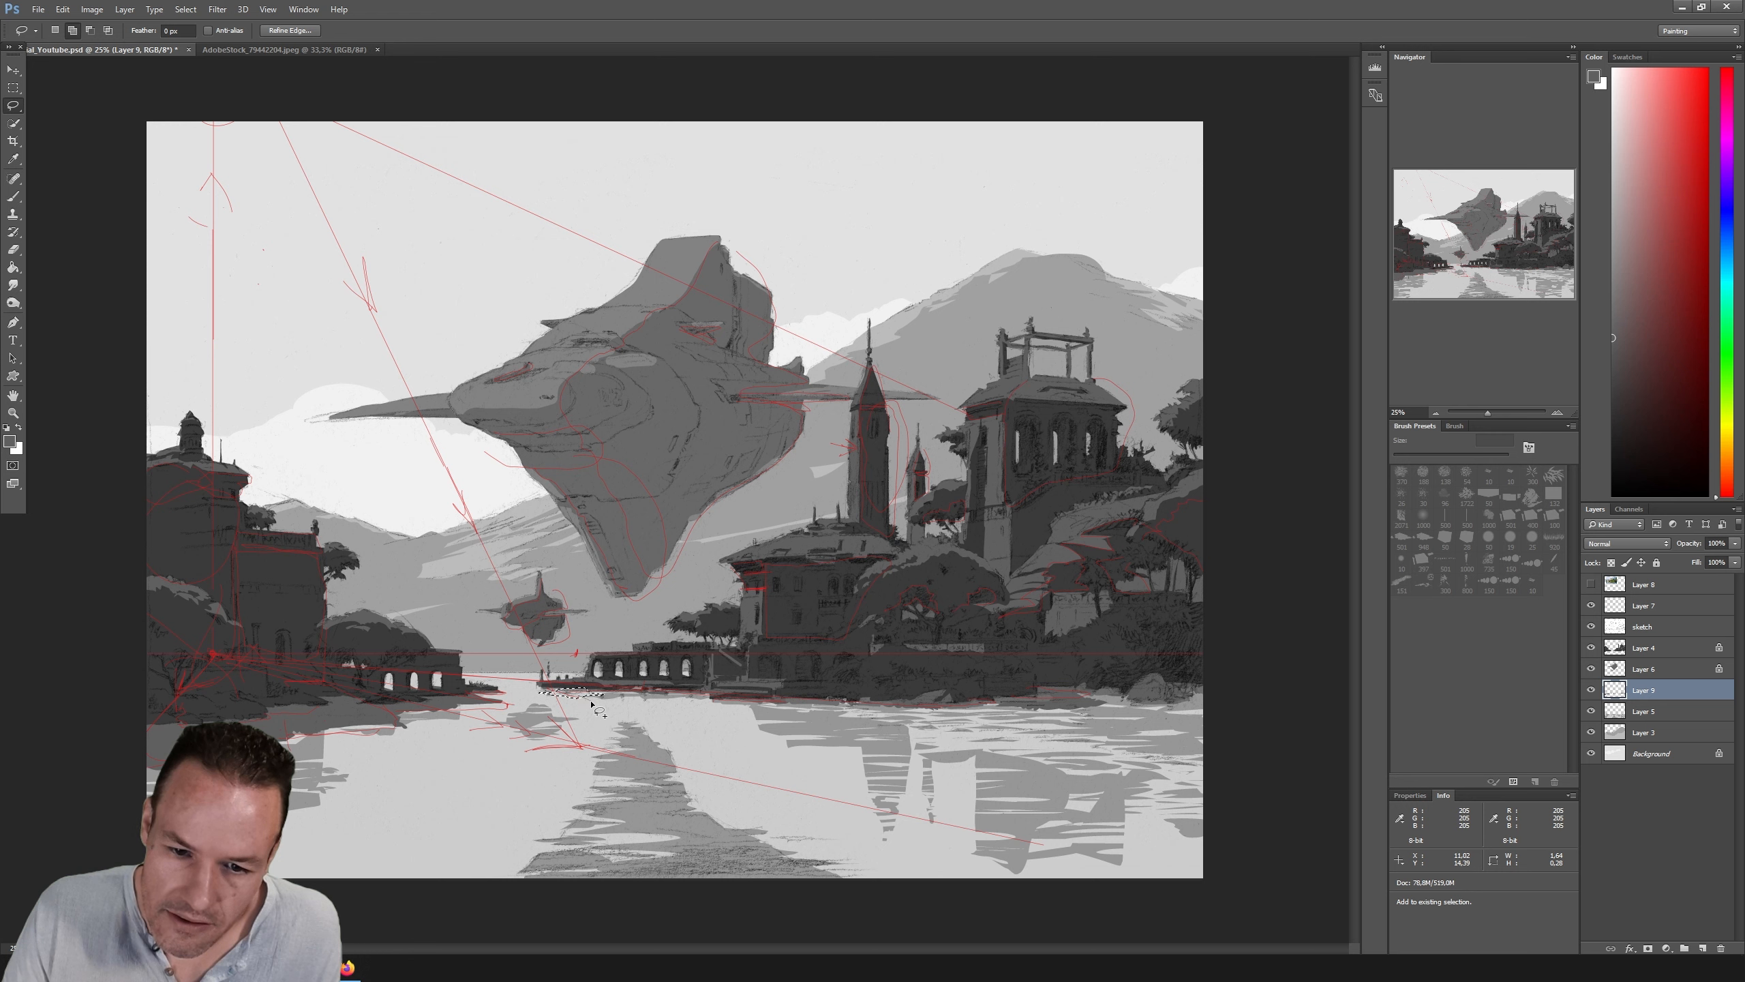
drag(589, 698, 584, 696)
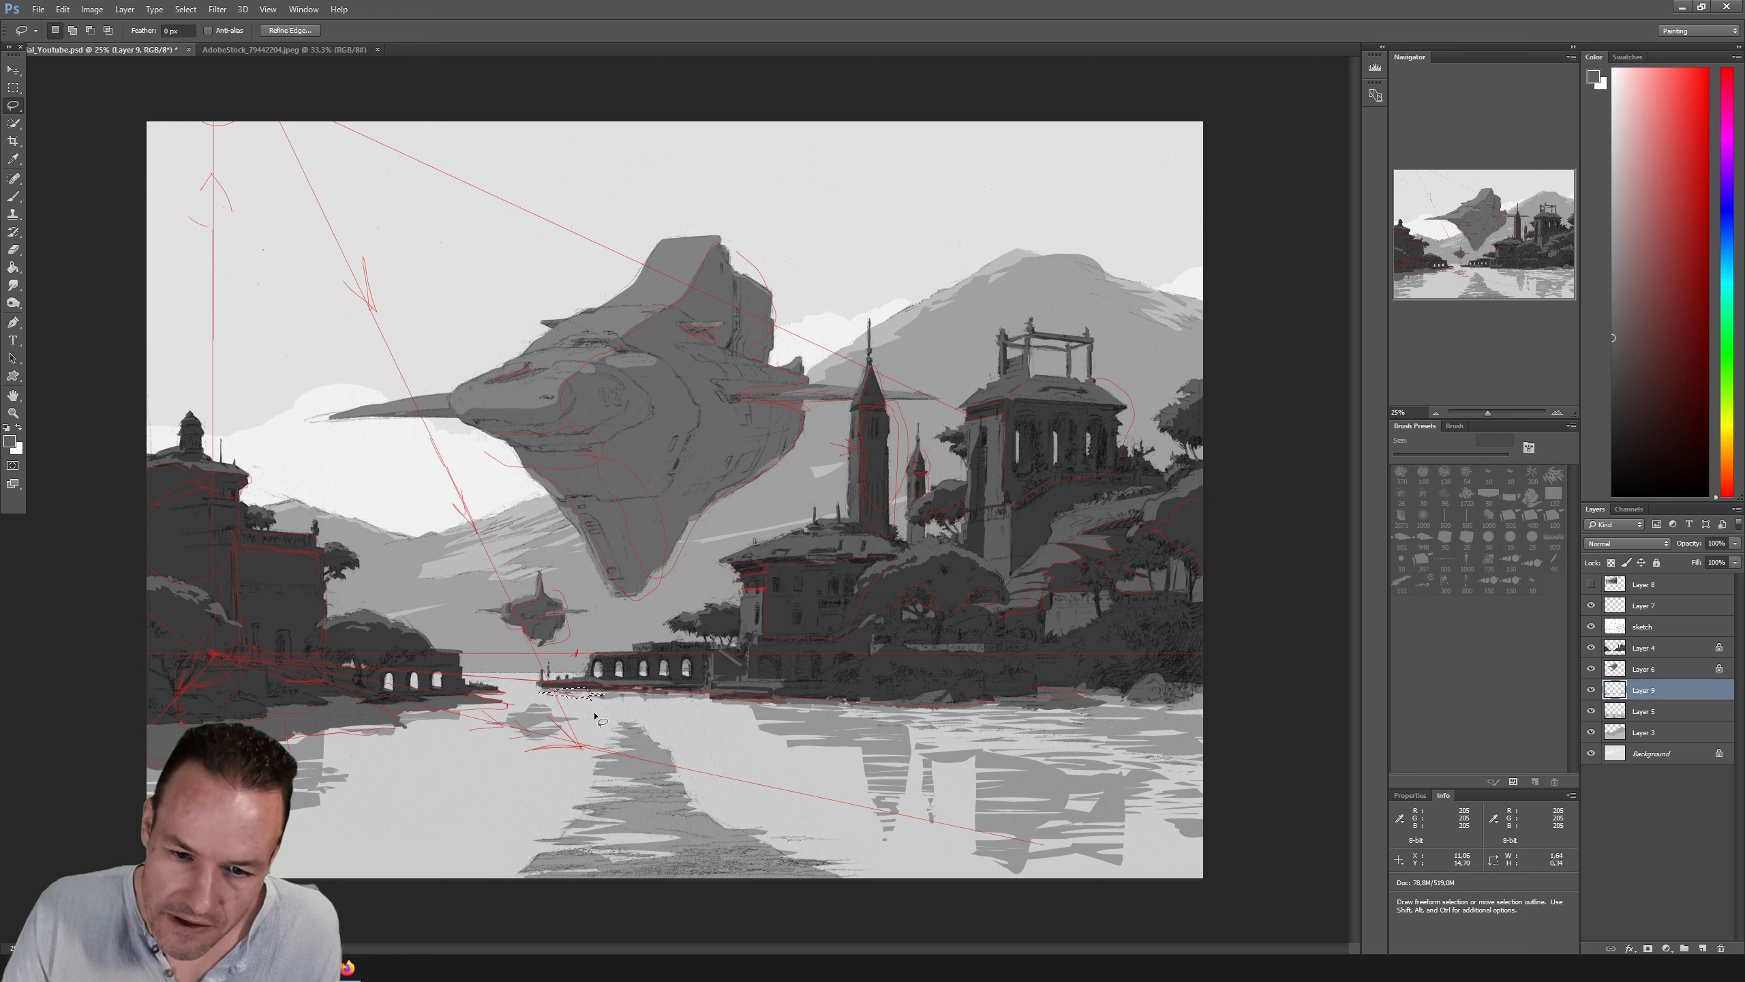
key(b)
key(l)
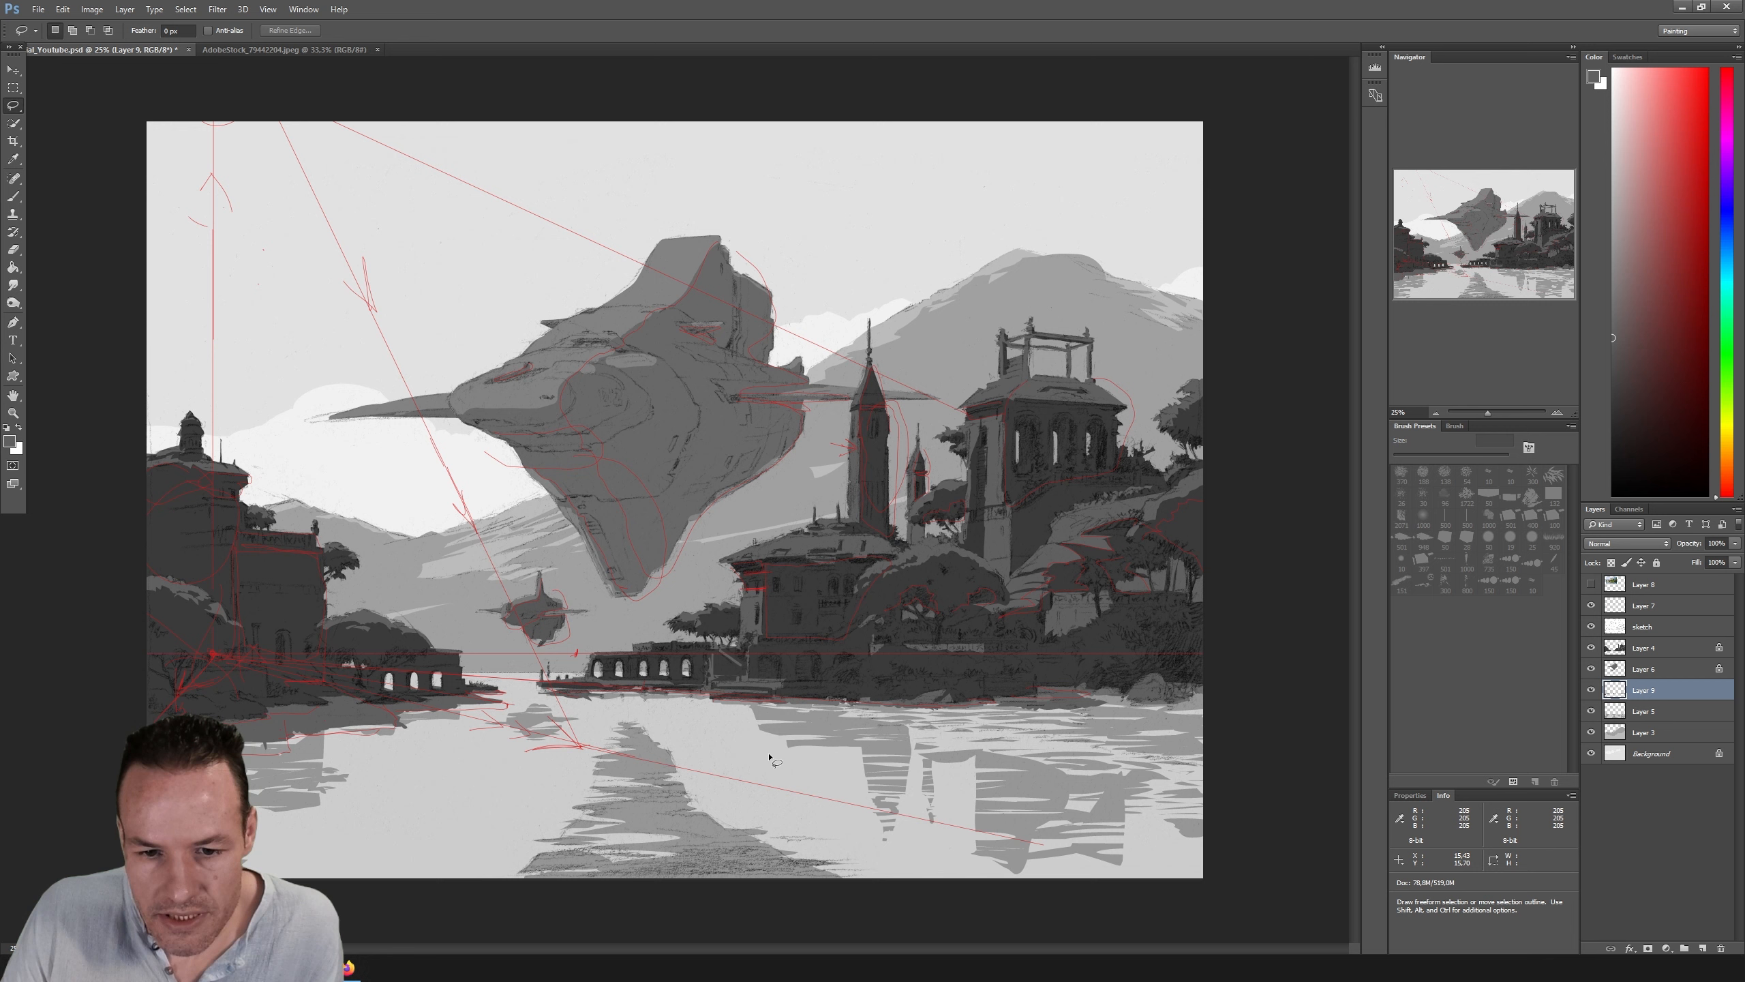
Step: Hide Layer 7's guide lines and check the water shading by toggling Layer 9's visibility
click(1591, 605)
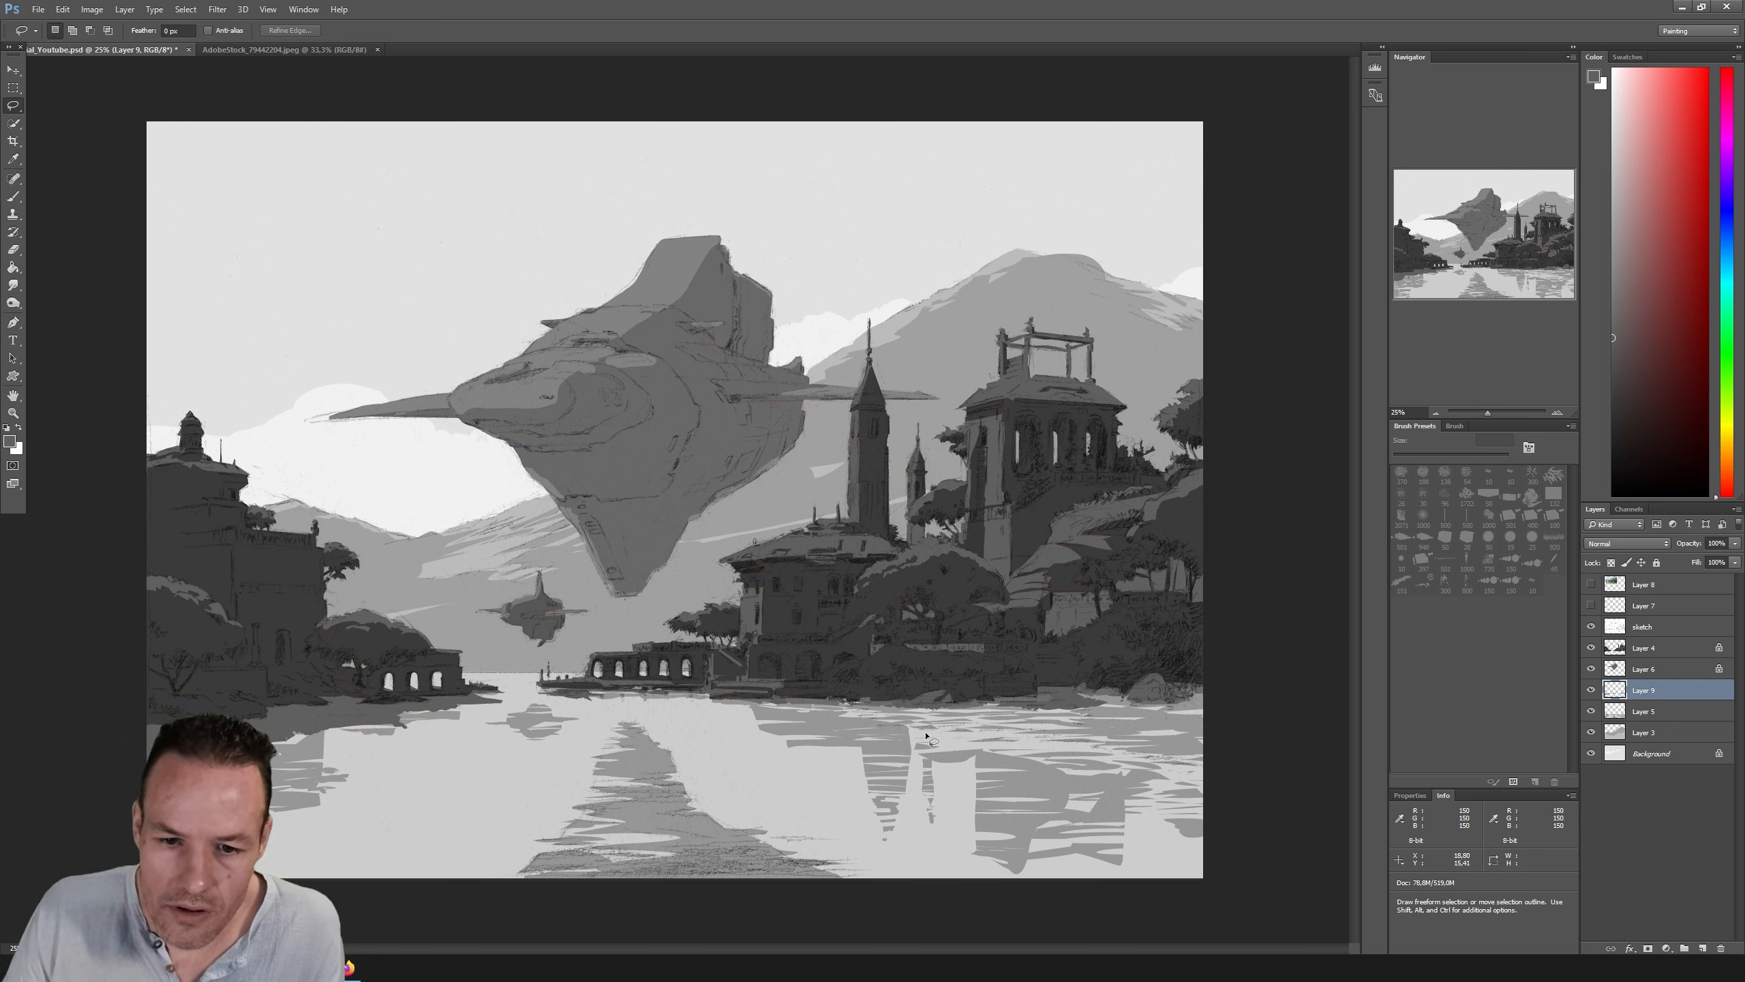
click(1591, 689)
click(1591, 689)
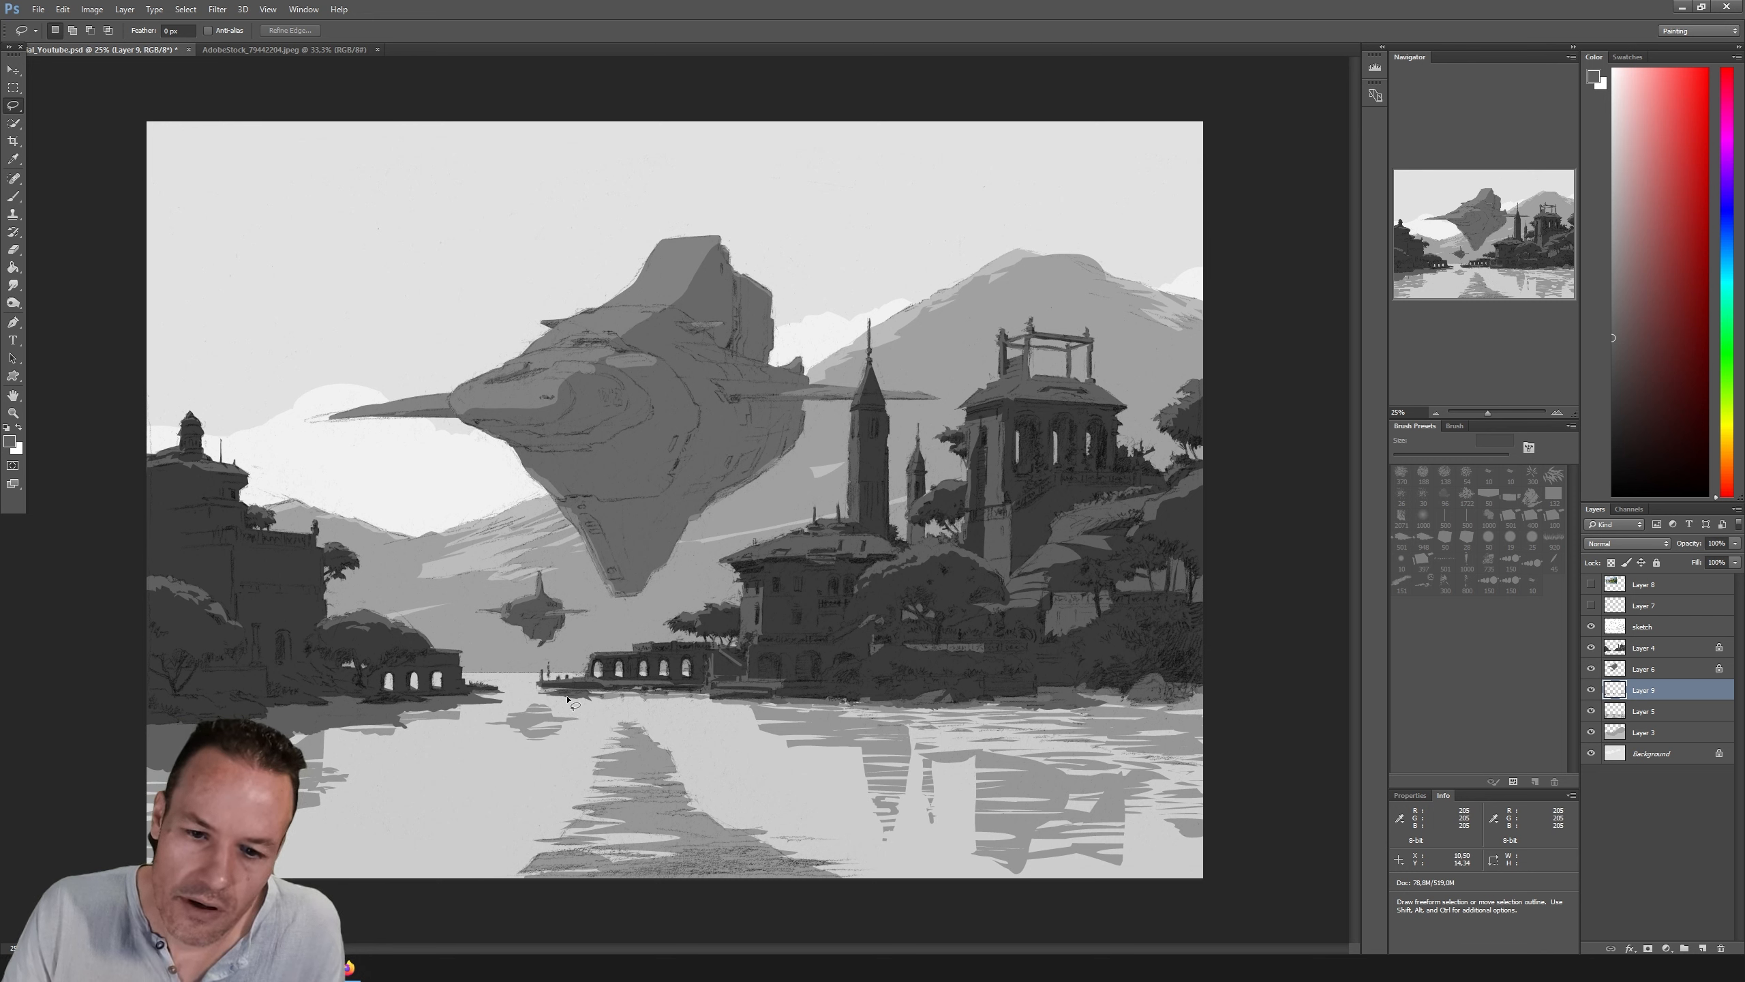
Step: Lasso the water strip beneath the central pier's end, copy it to a new layer, and check it against Layer 7's guides
mouse_move(535, 694)
mouse_down()
mouse_move(608, 699)
mouse_move(527, 692)
mouse_up()
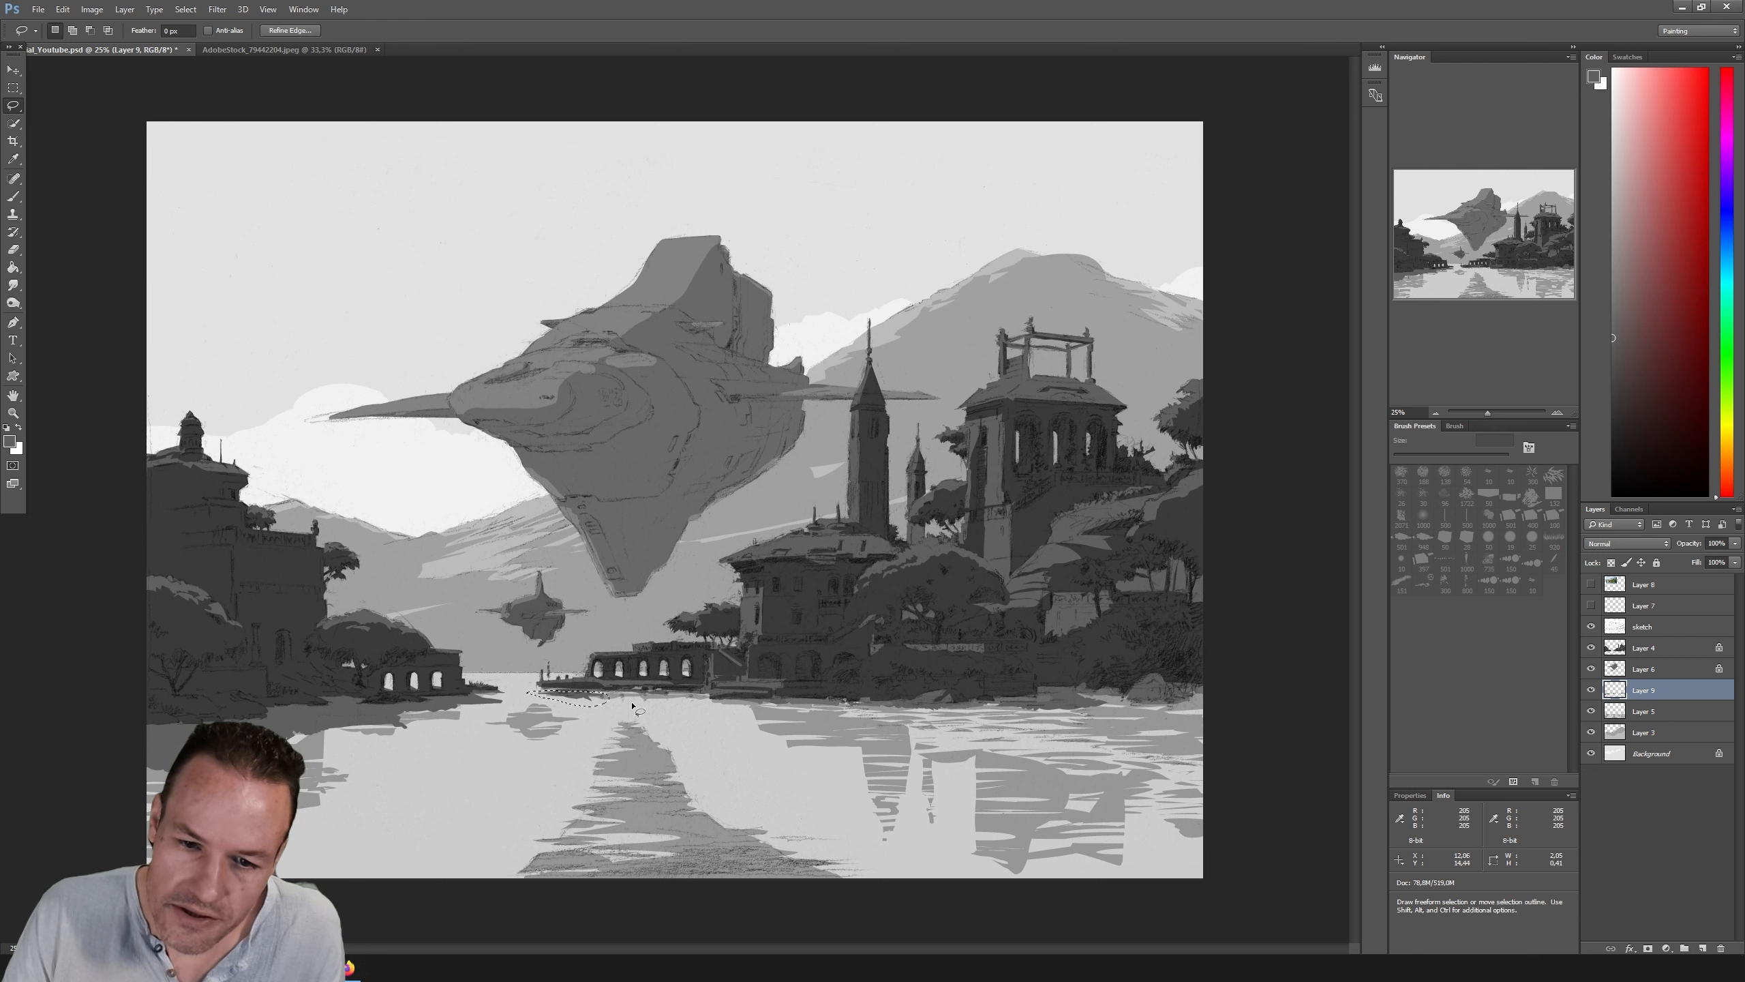
right_click(593, 698)
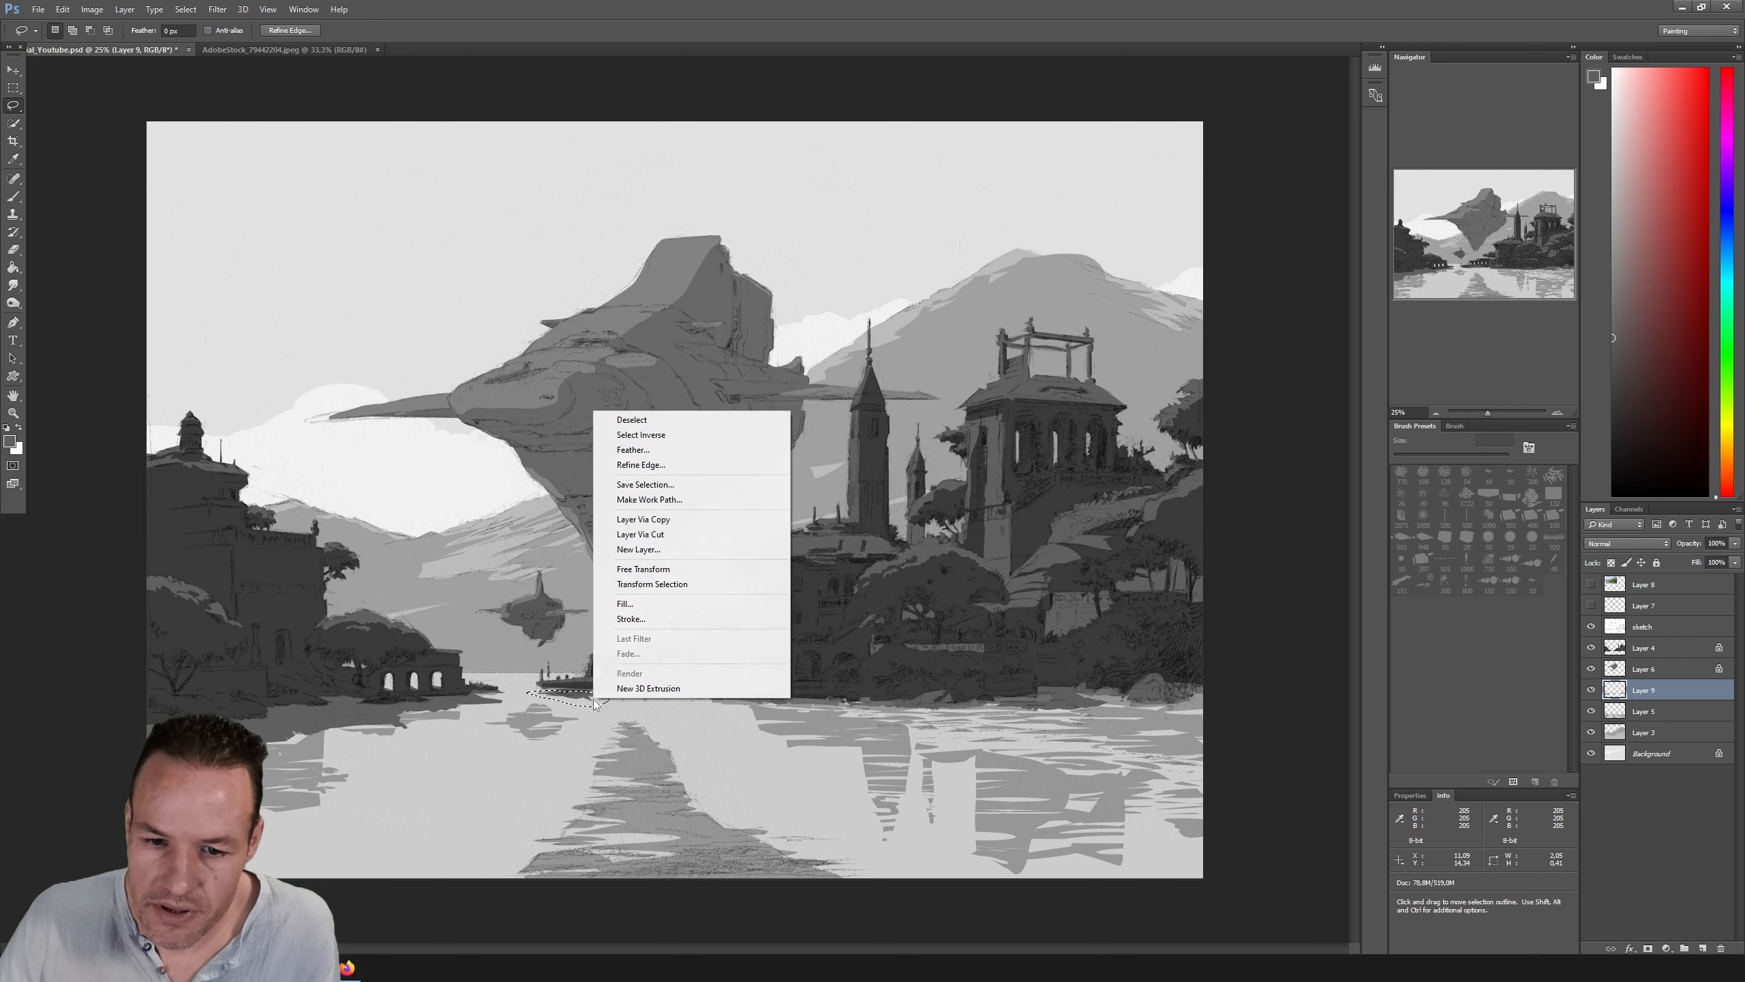
click(679, 521)
click(15, 72)
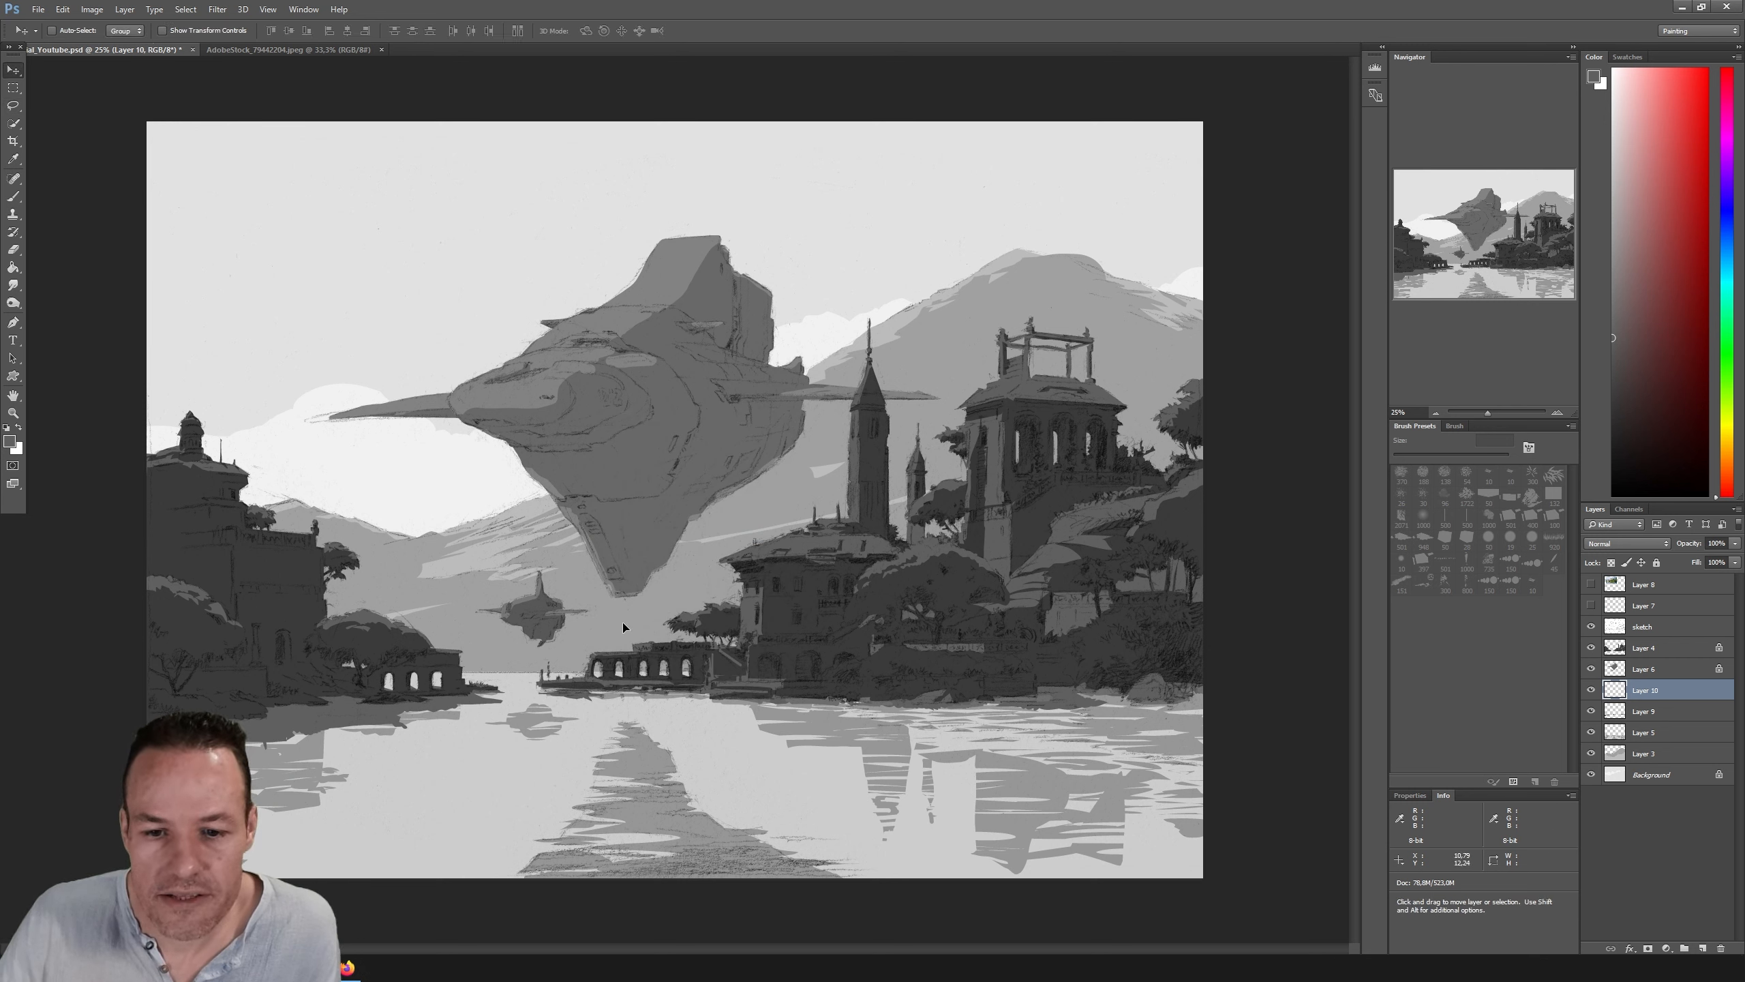
click(1591, 605)
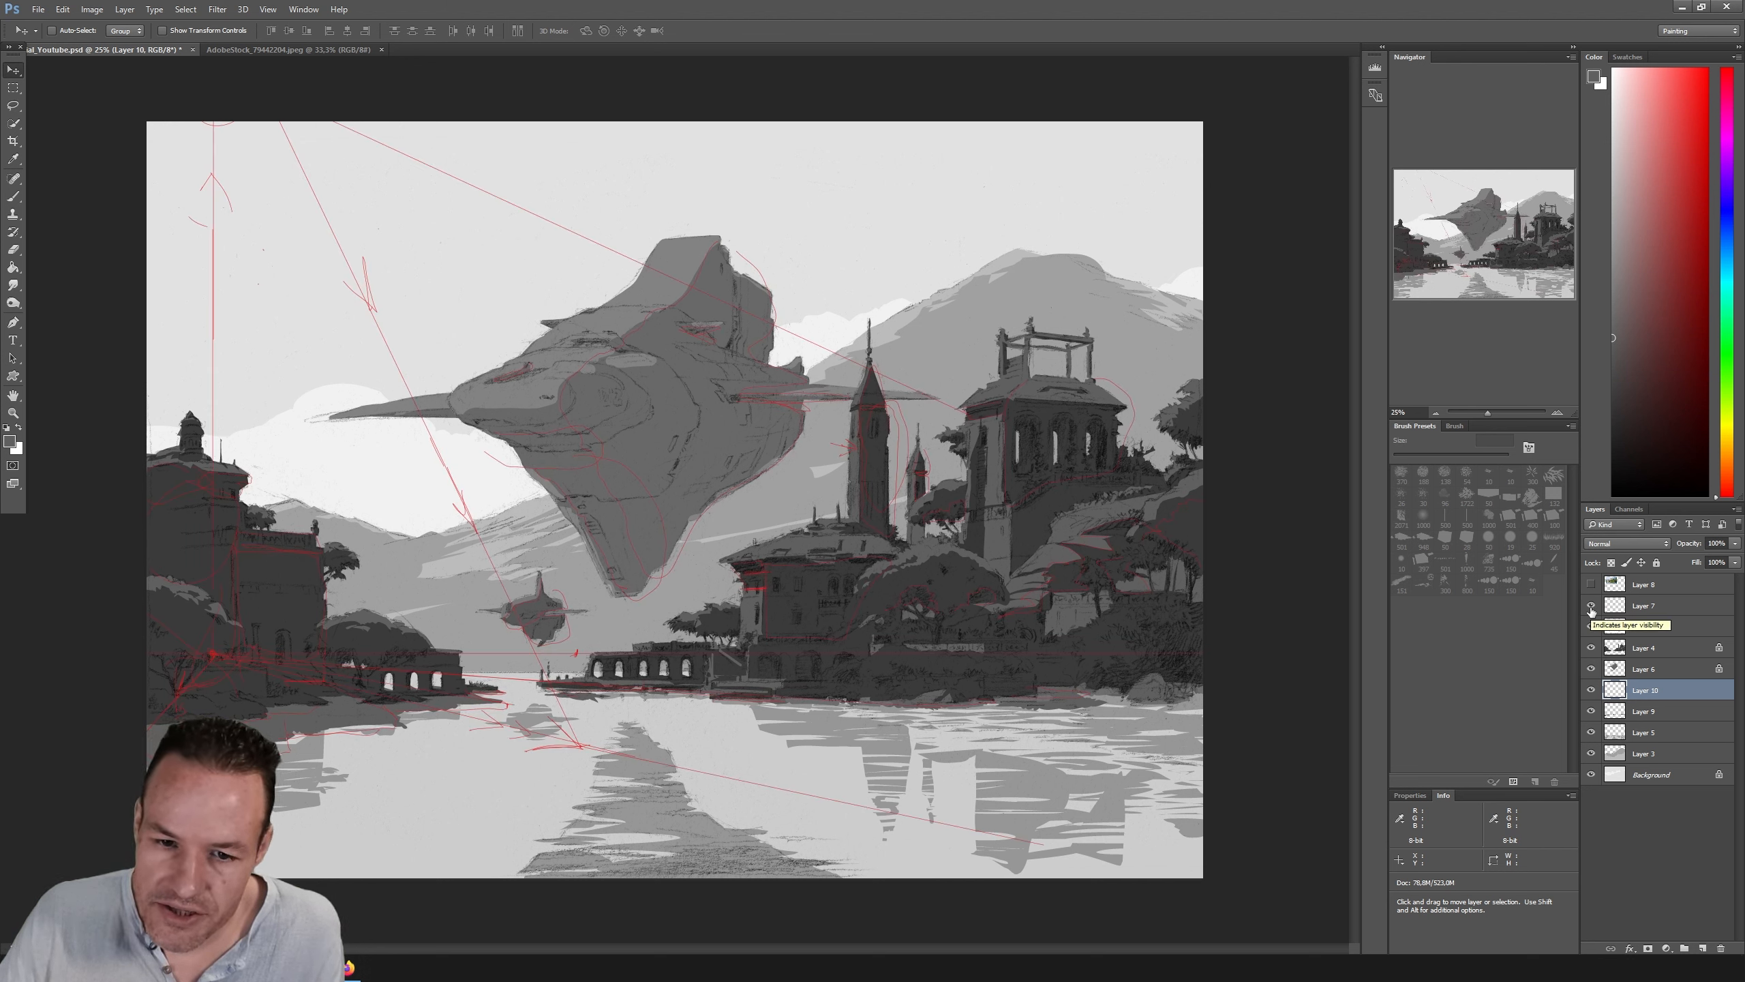
click(1591, 606)
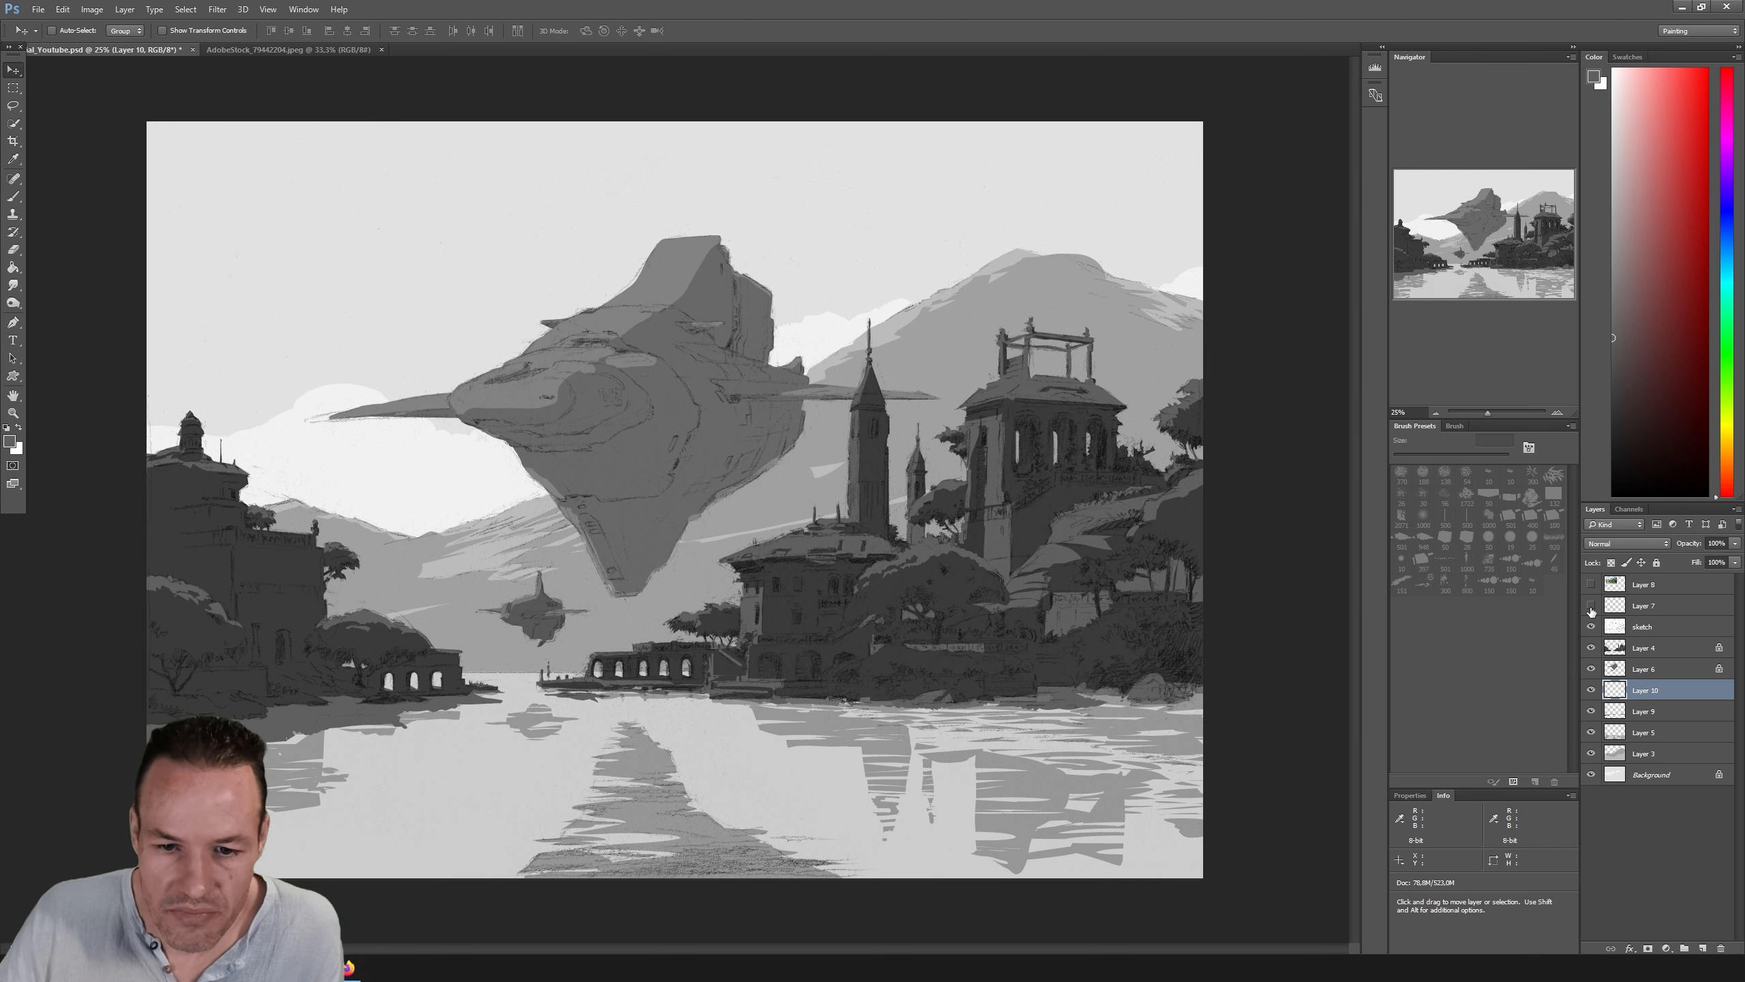
Step: Touch up the copied water strip with the Brush and Eraser, and merge Layer 10 with Layer 9
key(b)
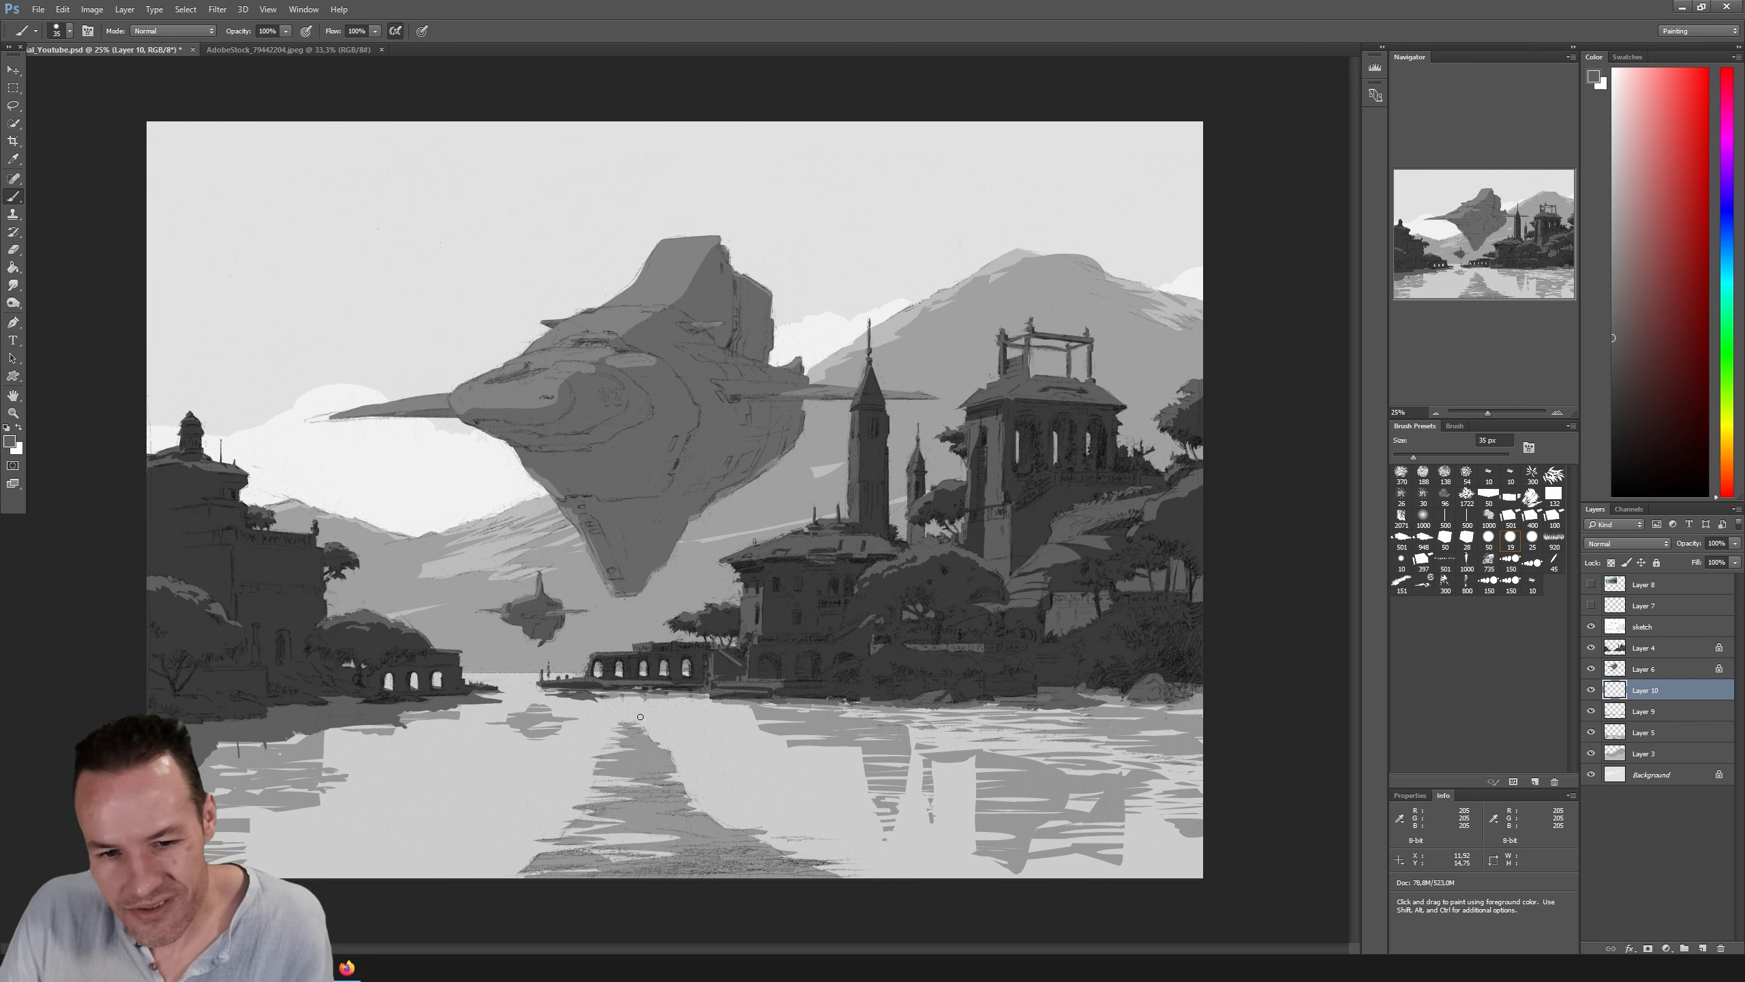
key(e)
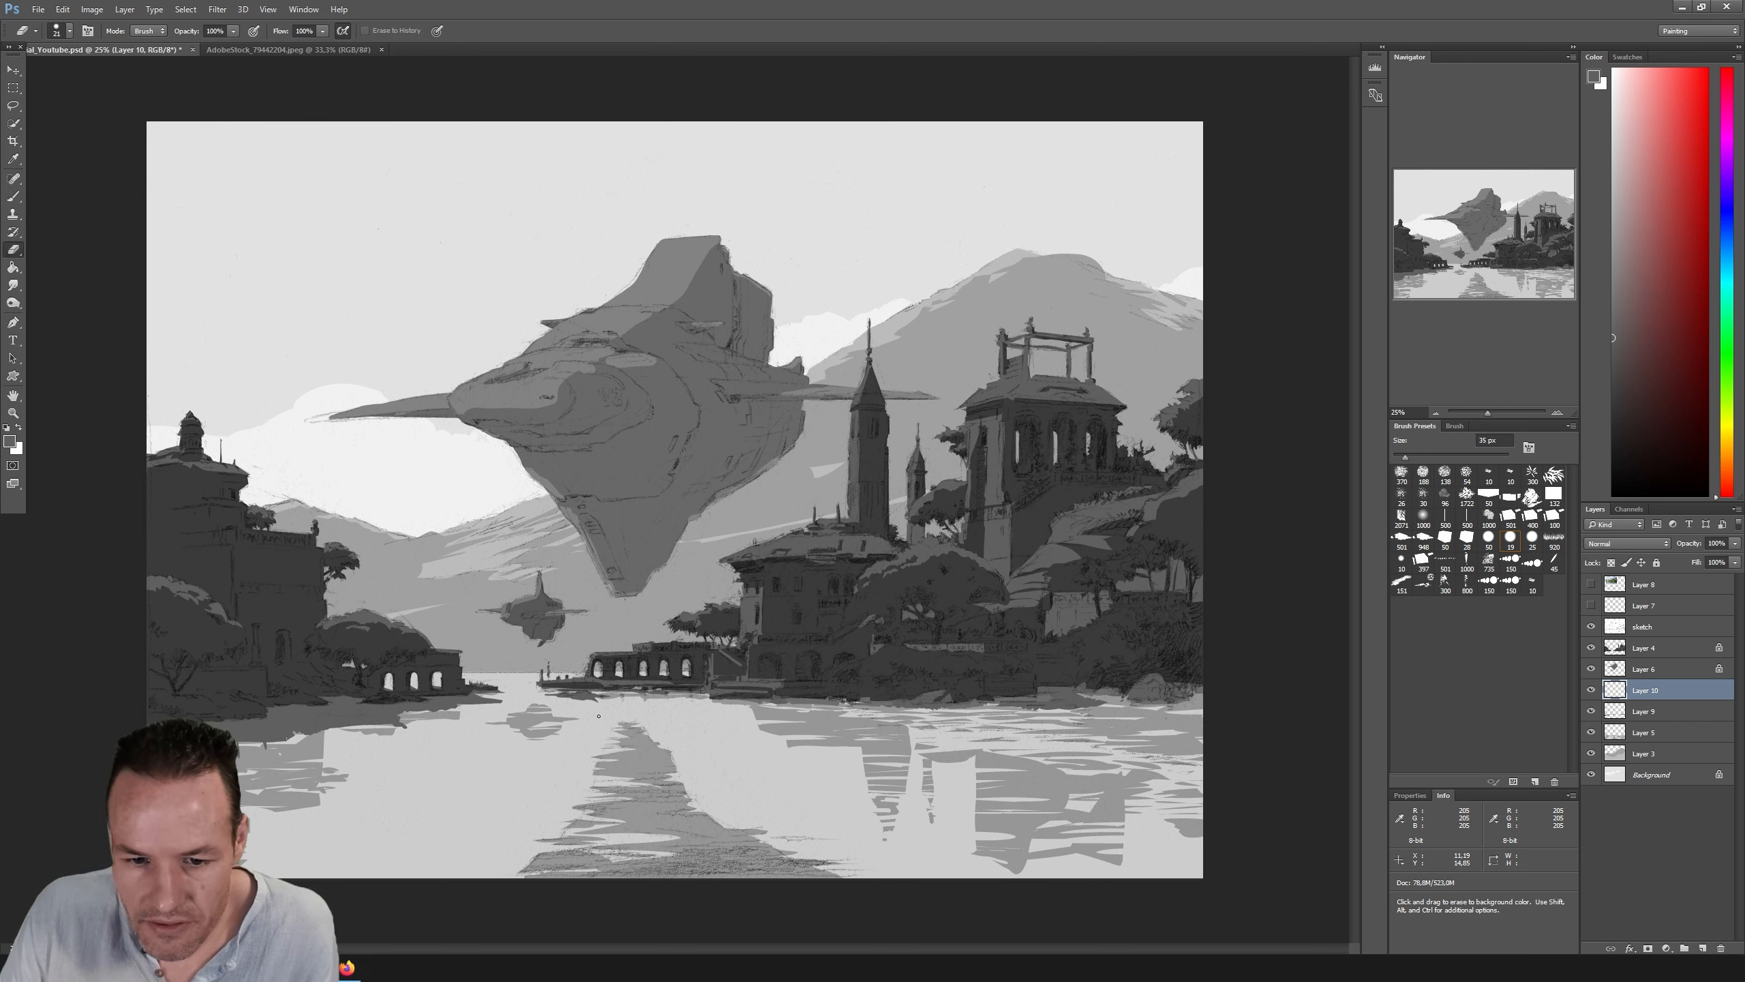
key(b)
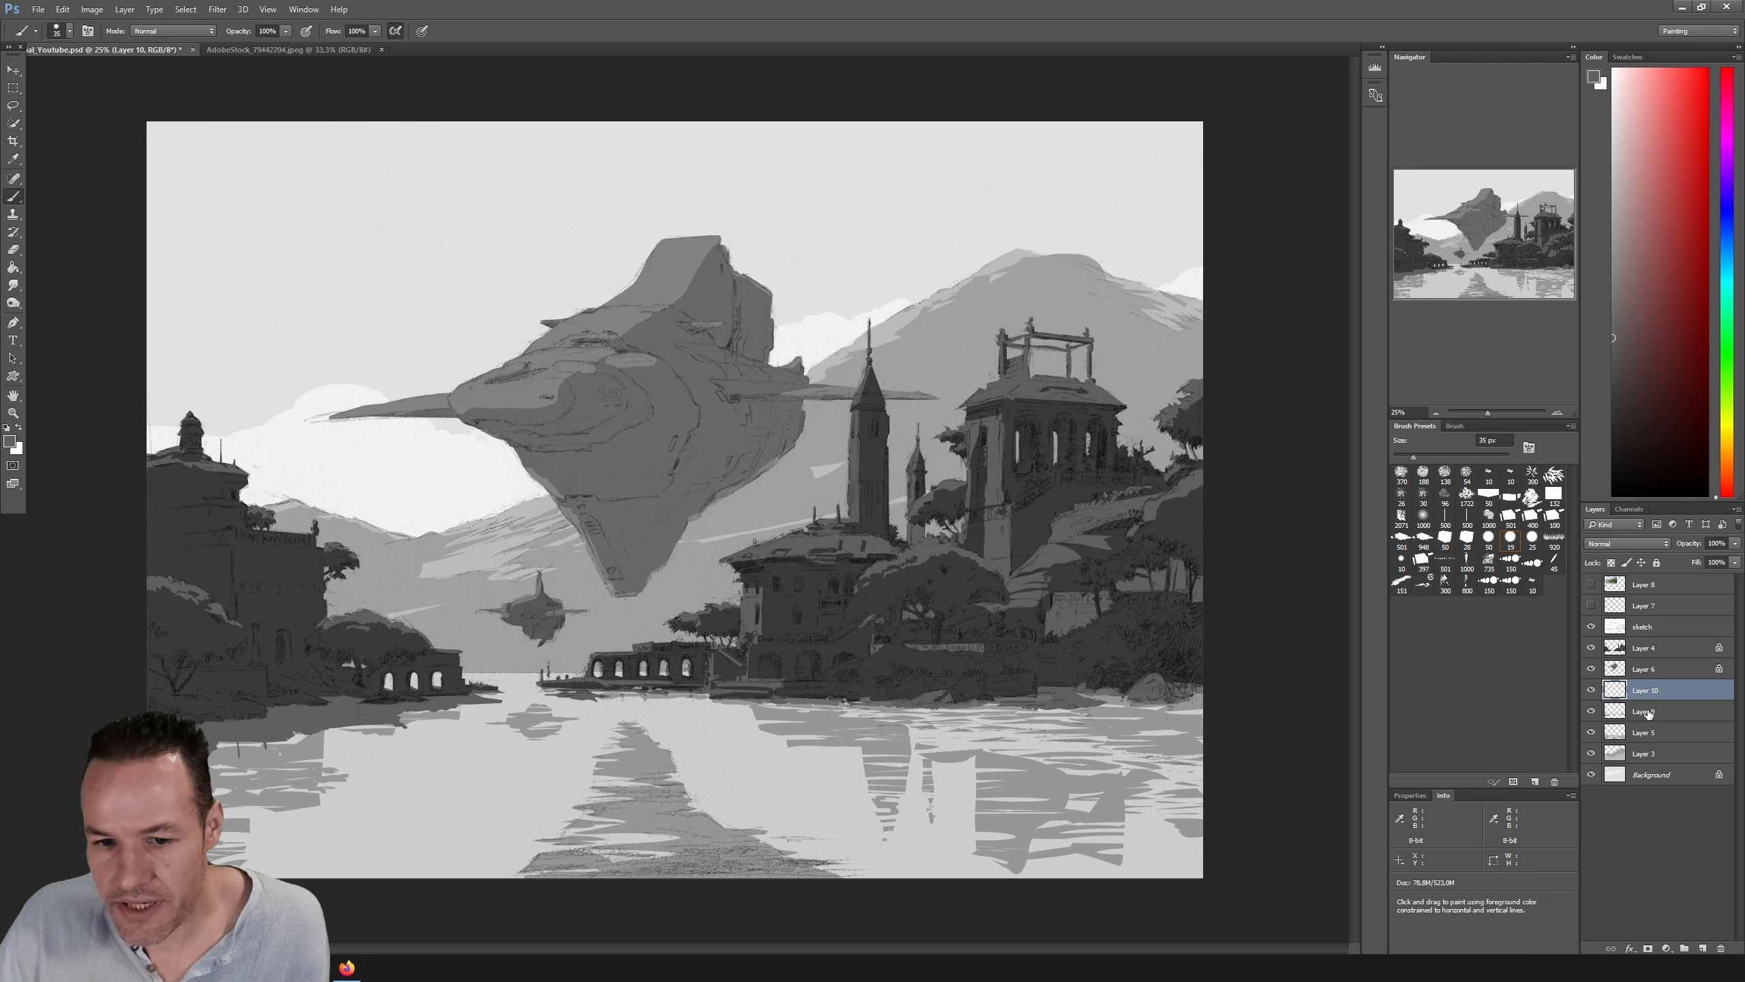
shift+click(1644, 712)
right_click(1645, 712)
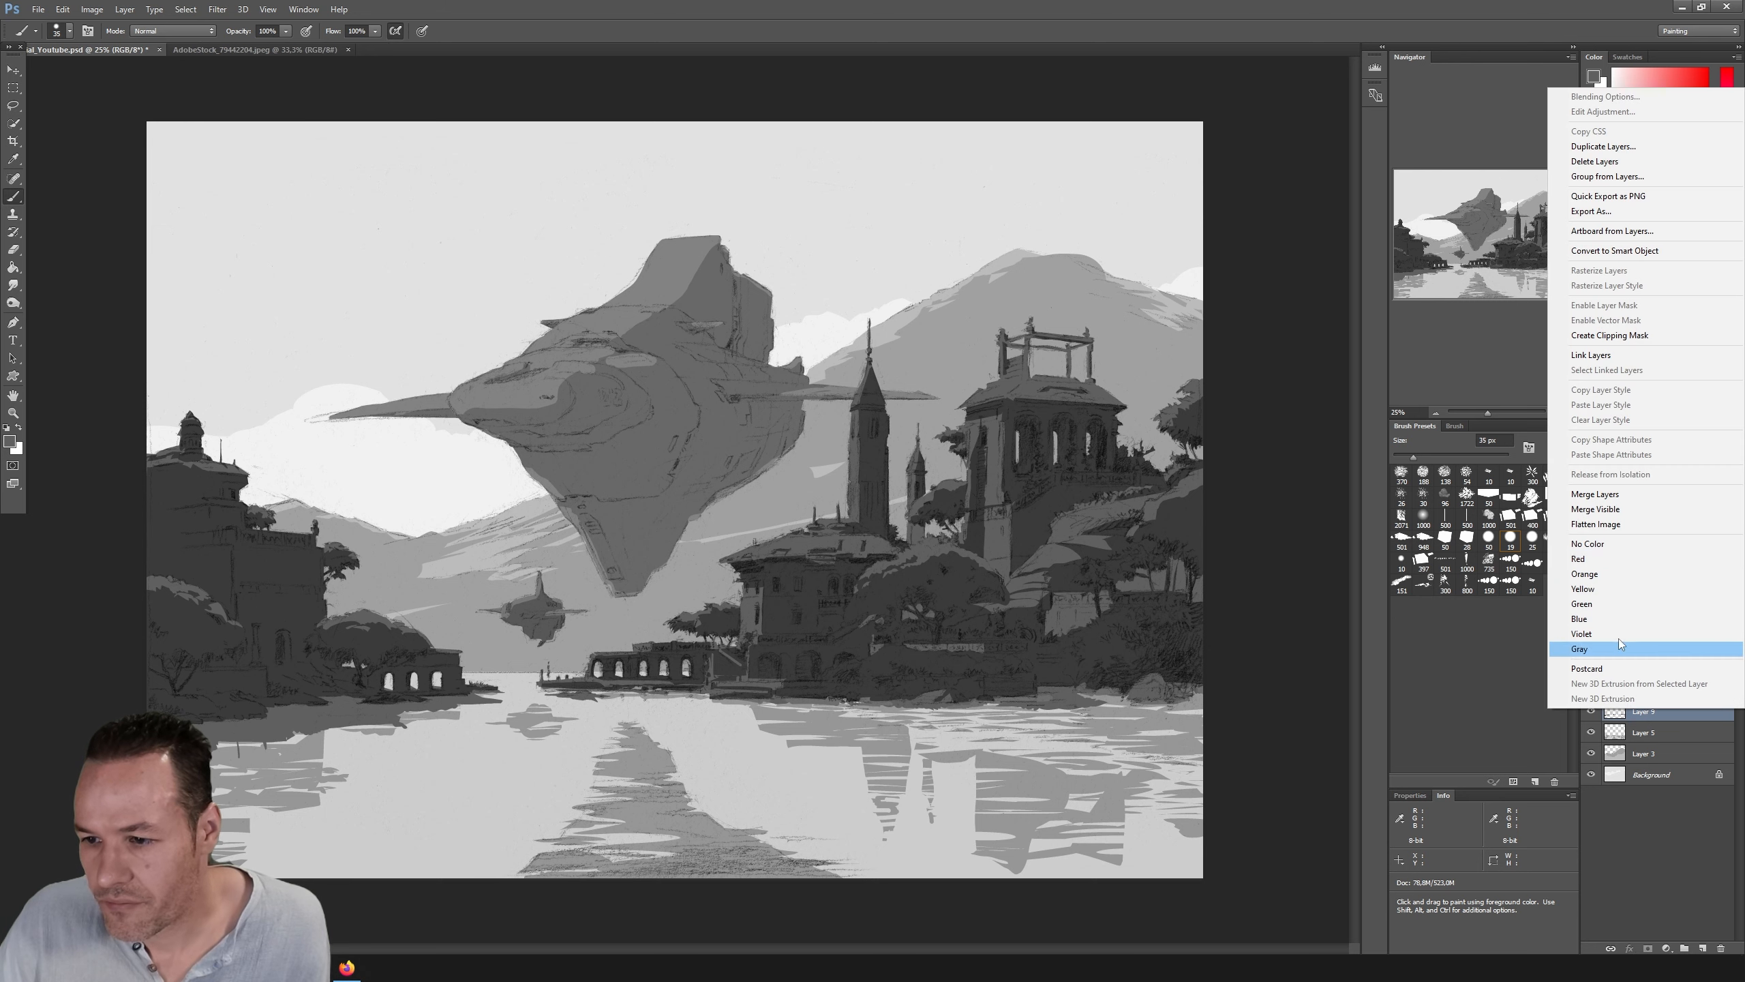
click(1601, 501)
click(1592, 690)
click(1591, 690)
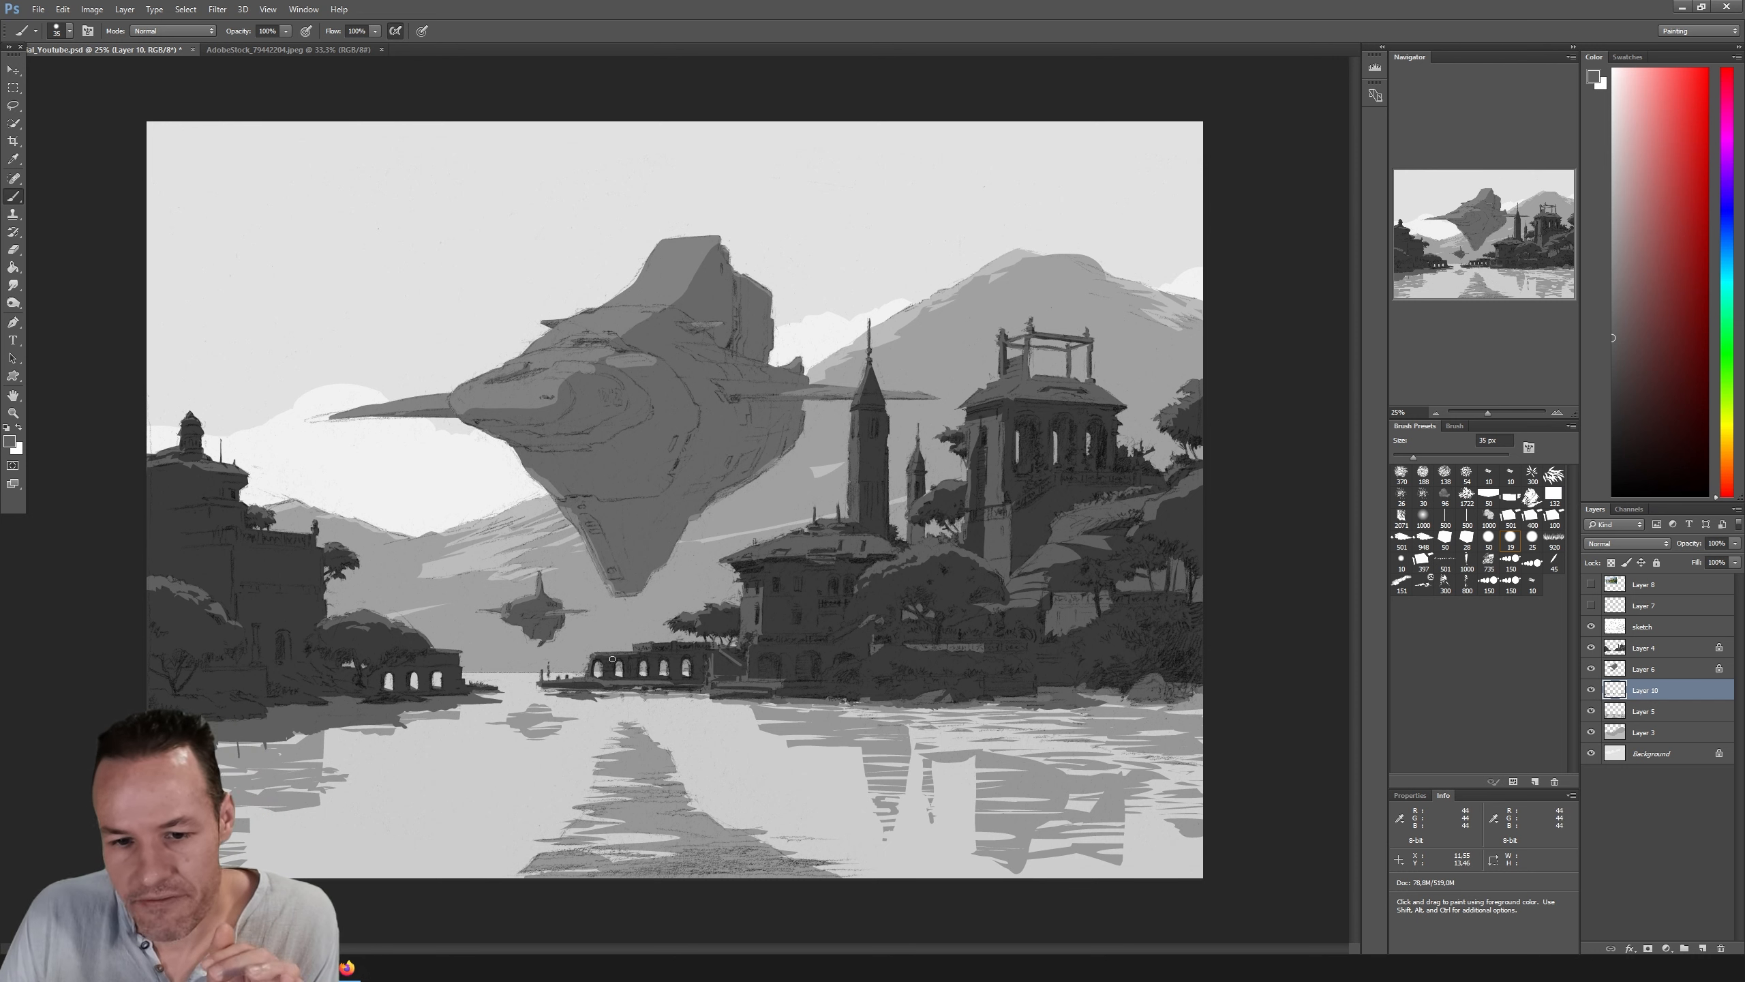
Step: On a new layer above Layer 7, circle the central focal area in red and mark the ships, pier end and water reflections inside it
click(1659, 608)
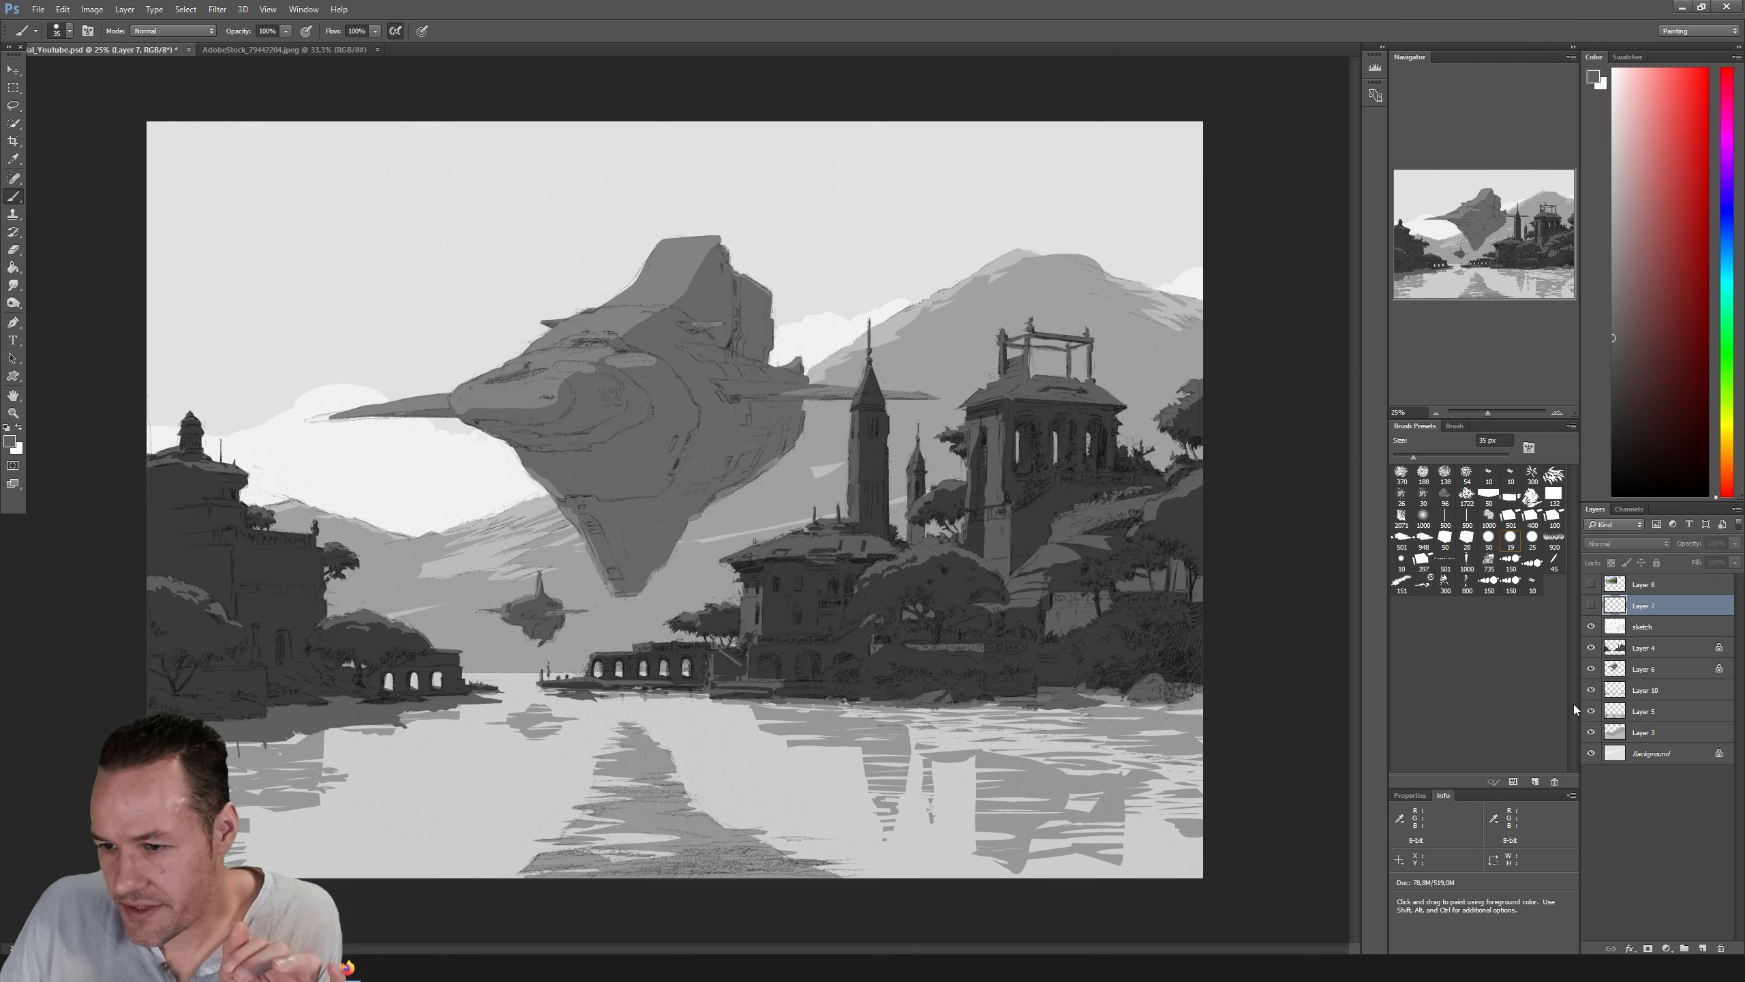
click(1702, 949)
click(1707, 102)
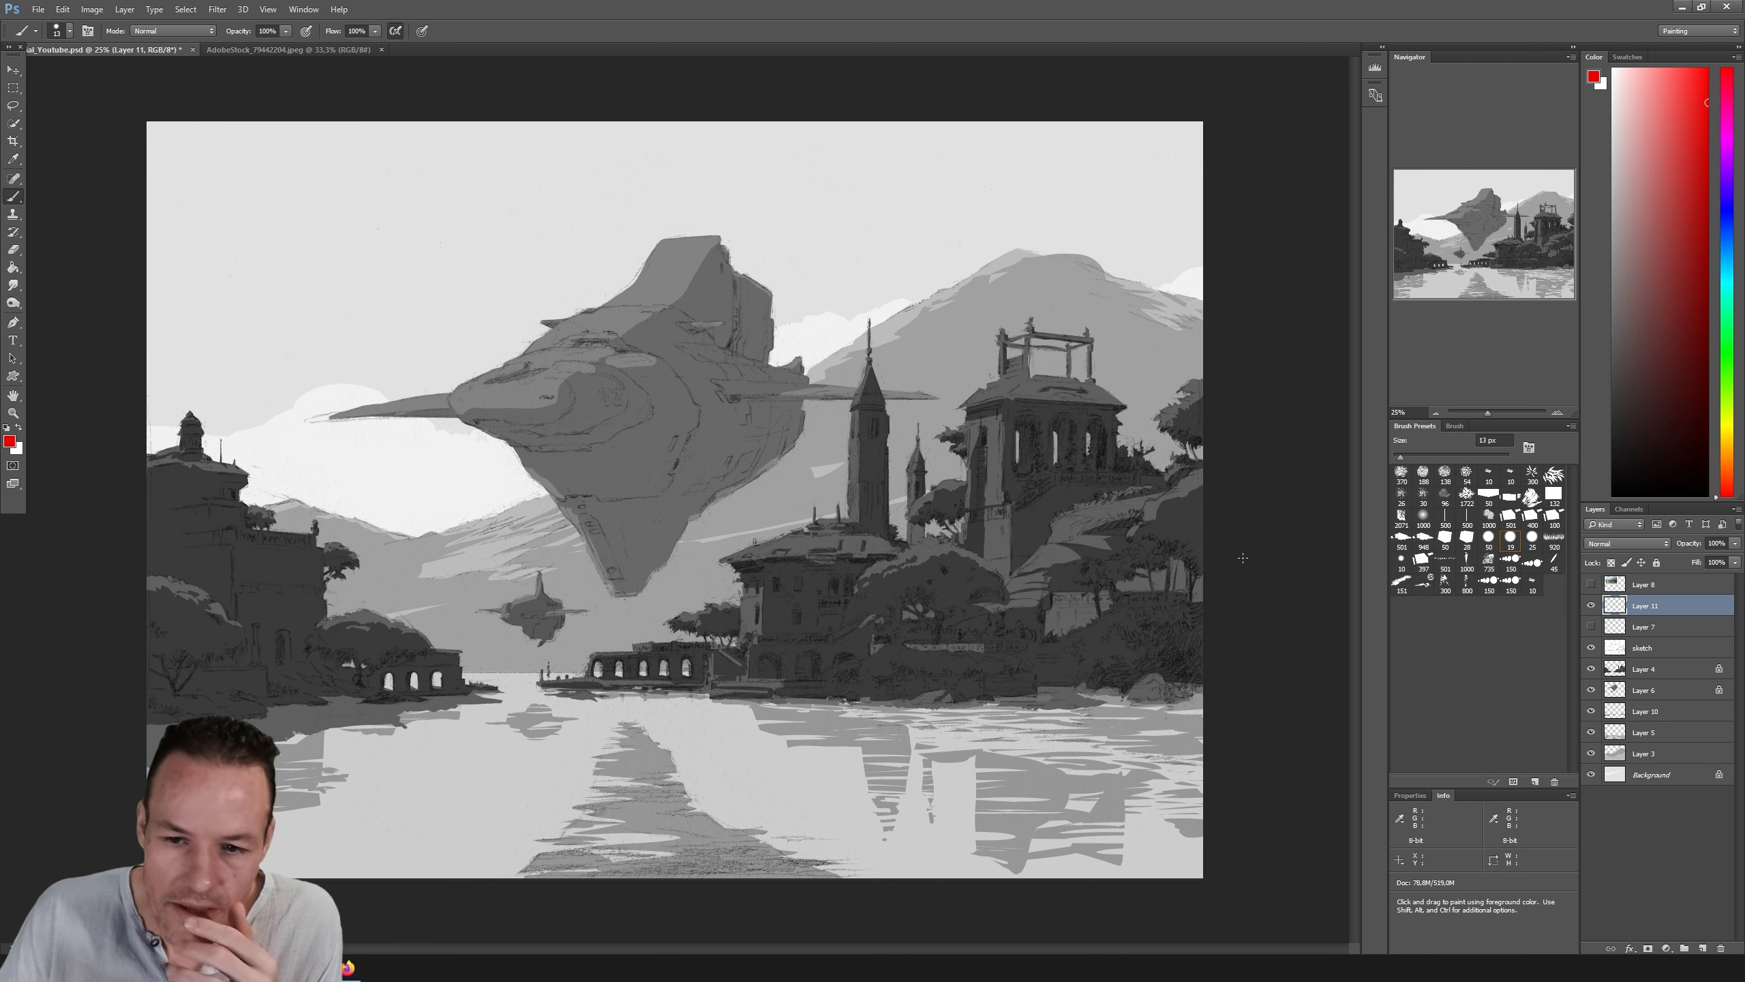
mouse_move(601, 530)
mouse_down()
mouse_move(465, 601)
mouse_move(445, 737)
mouse_move(582, 783)
mouse_move(747, 635)
mouse_move(592, 528)
mouse_up()
drag(487, 614, 522, 622)
drag(548, 663, 549, 677)
drag(555, 696, 599, 696)
drag(543, 705, 550, 706)
mouse_move(594, 784)
mouse_down()
mouse_move(635, 727)
mouse_move(685, 808)
mouse_up()
mouse_move(585, 528)
mouse_down()
mouse_move(628, 600)
mouse_move(708, 497)
mouse_up()
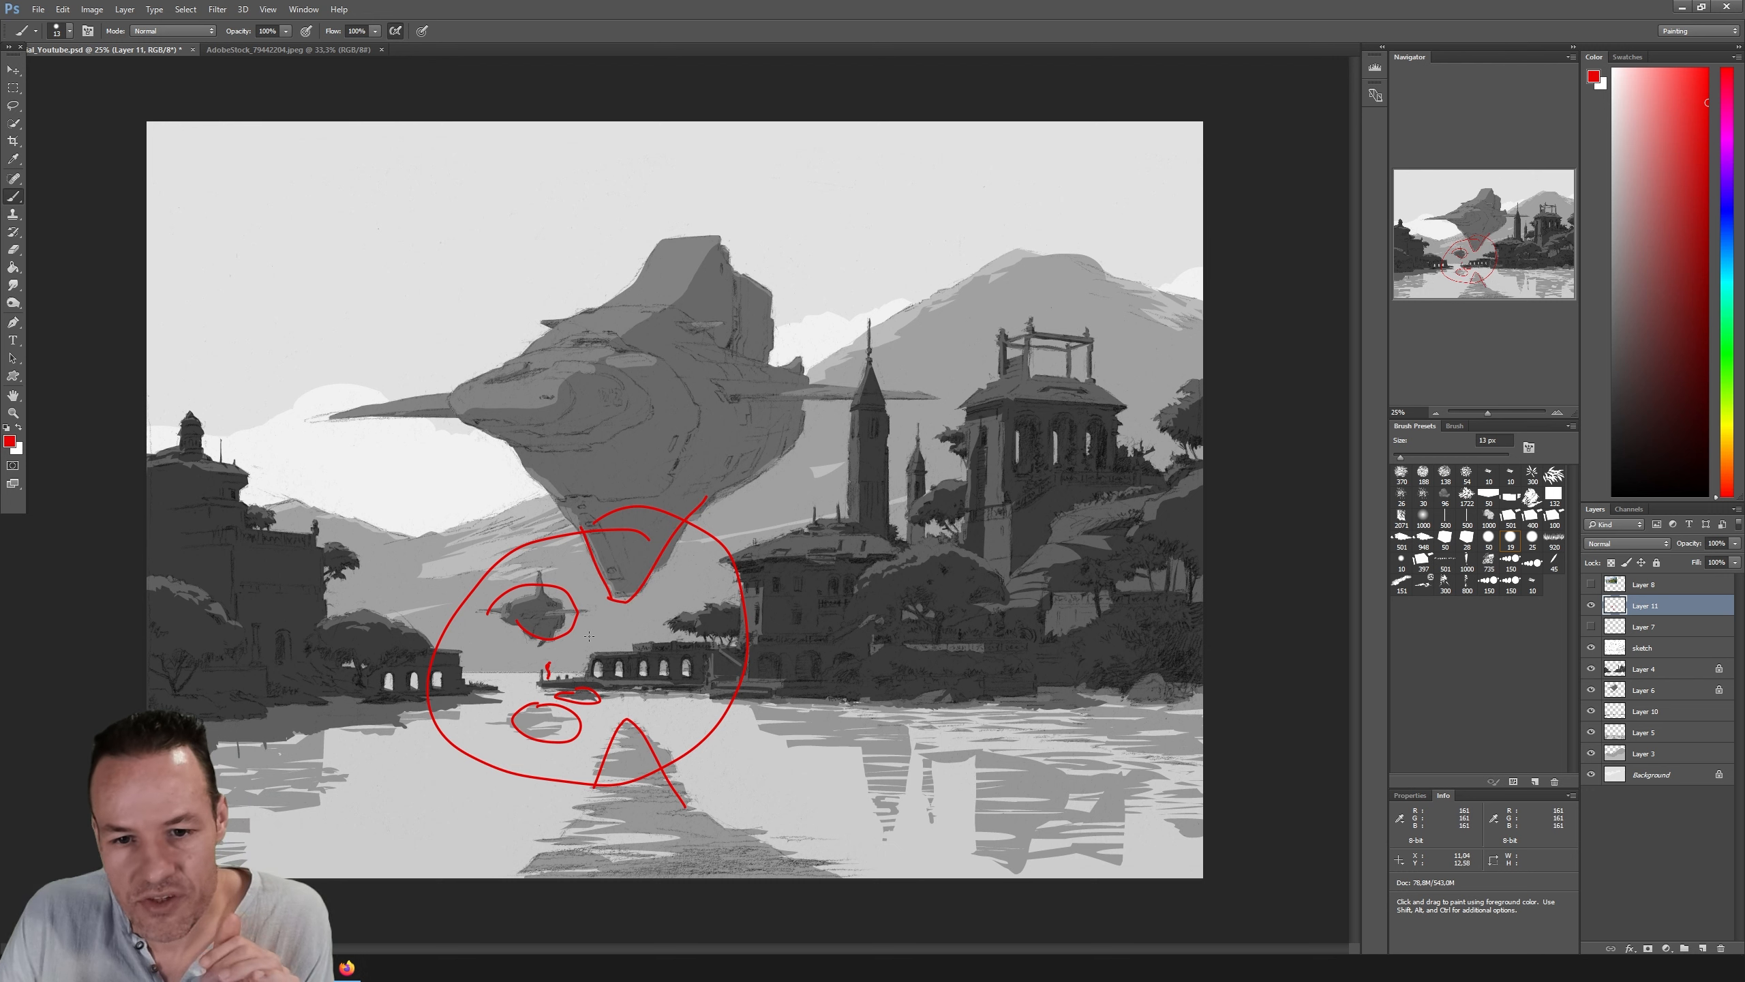
mouse_move(590, 621)
mouse_down()
mouse_move(651, 616)
mouse_move(542, 617)
mouse_up()
key(ctrl+z)
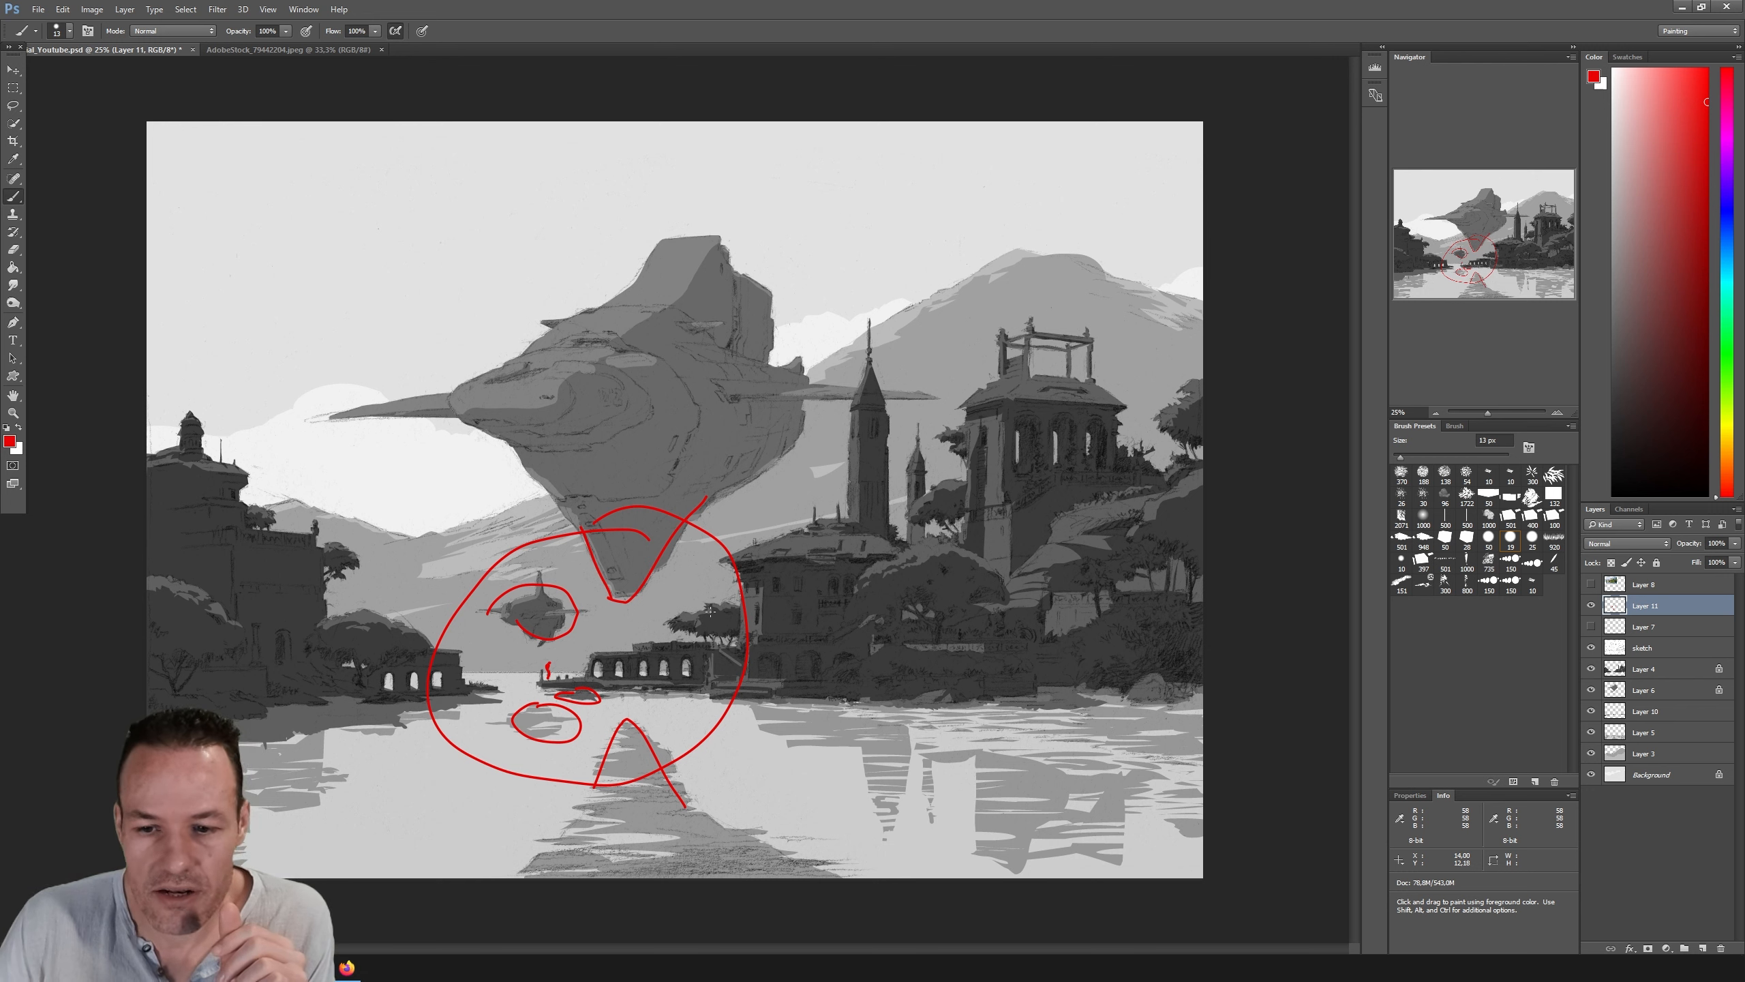
Step: Mark the quieter edge areas in red: the left building, upper-right mountain, right shoreline foliage and lower-right water
mouse_move(148, 484)
mouse_down()
mouse_move(206, 560)
mouse_move(148, 582)
mouse_up()
mouse_move(1064, 223)
mouse_down()
mouse_move(1058, 336)
mouse_move(1202, 379)
mouse_up()
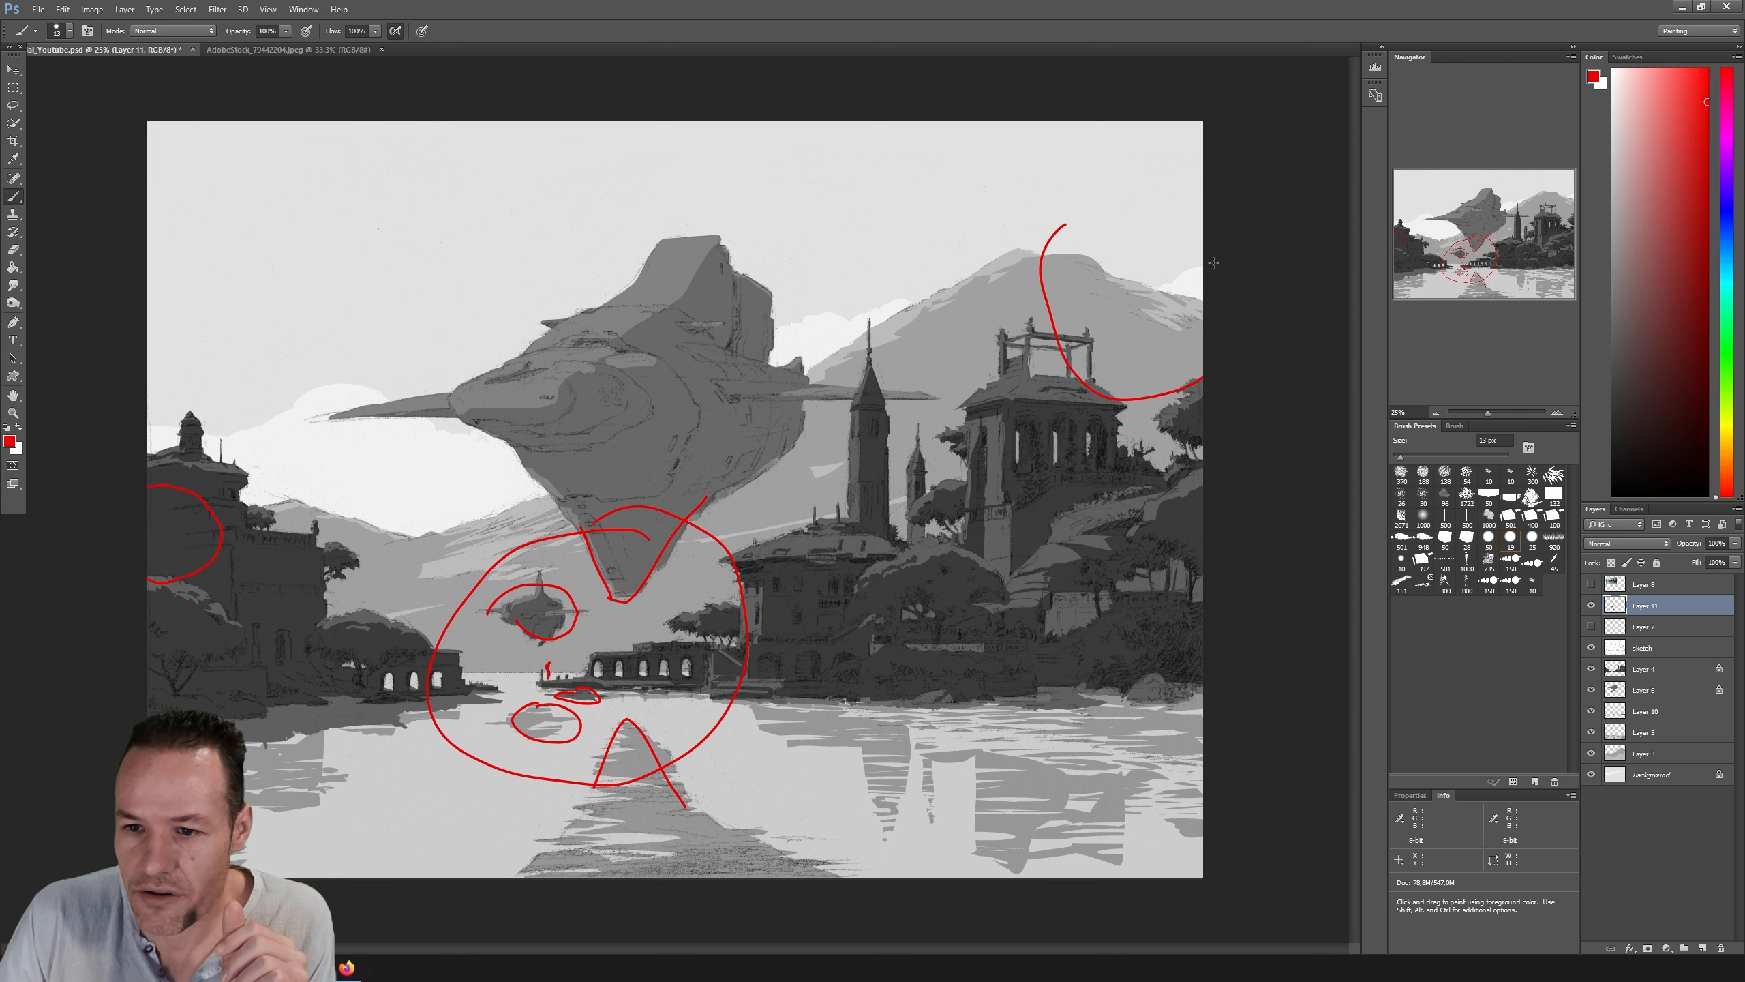
mouse_move(1199, 606)
mouse_down()
mouse_move(1182, 599)
mouse_move(1141, 690)
mouse_move(1204, 689)
mouse_up()
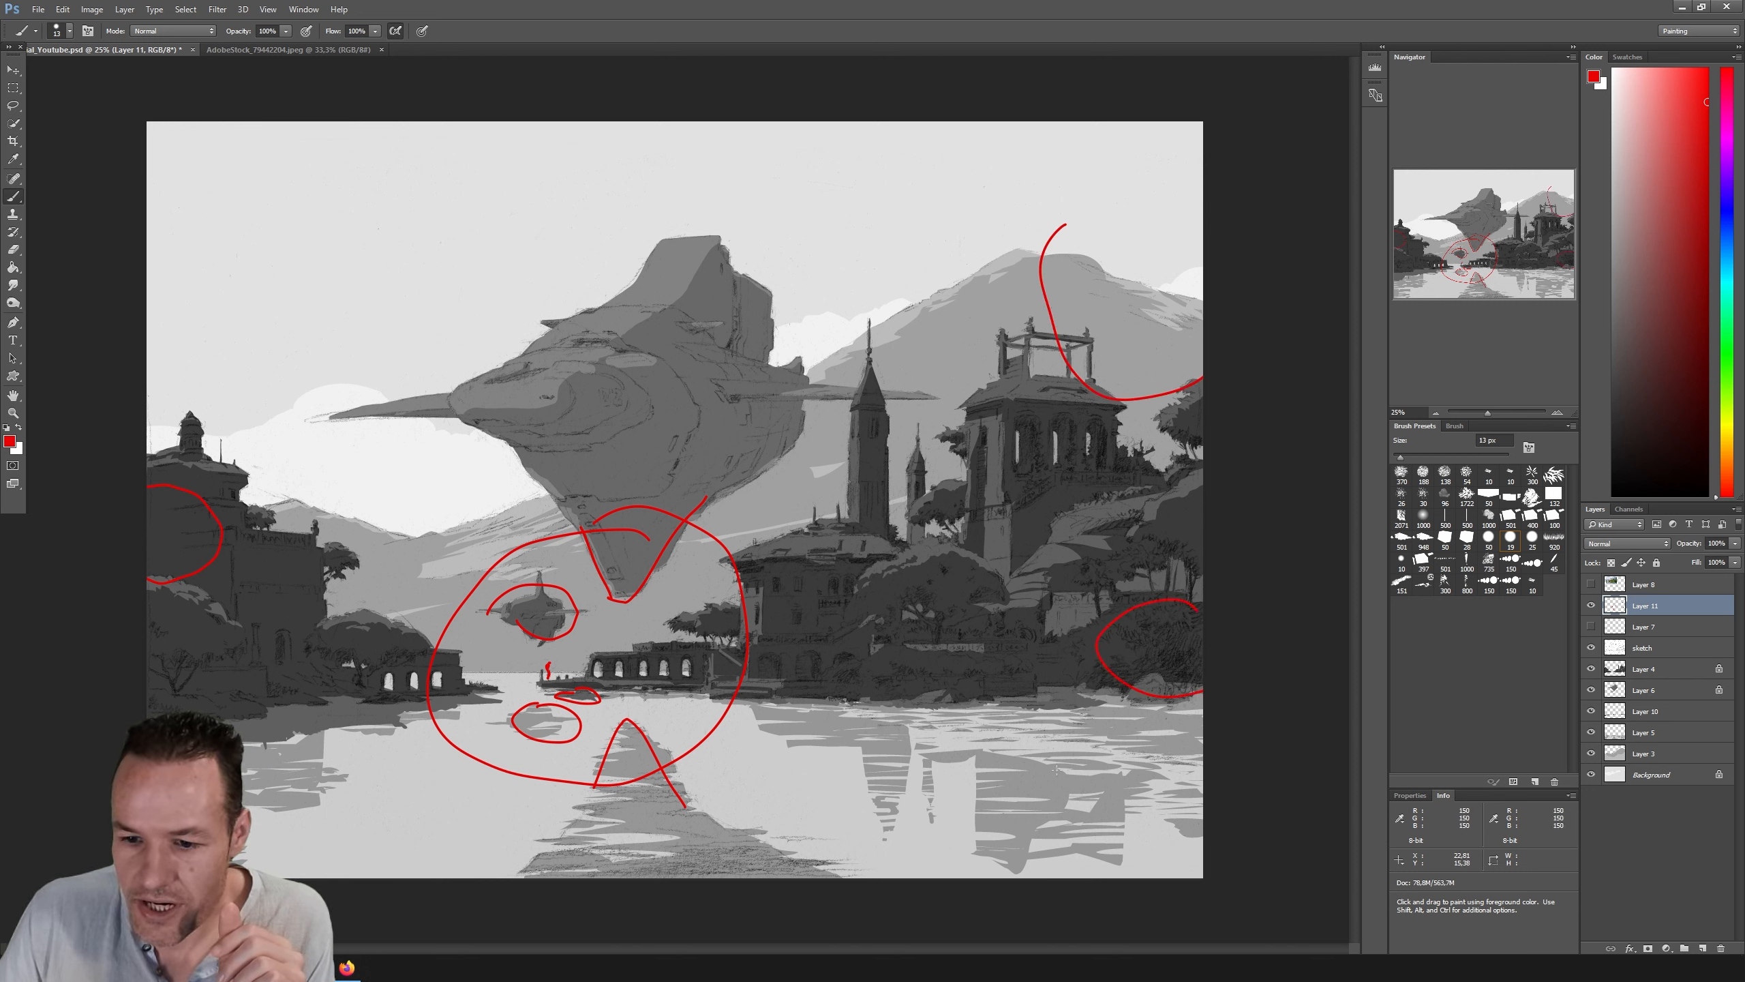
drag(1203, 816, 900, 876)
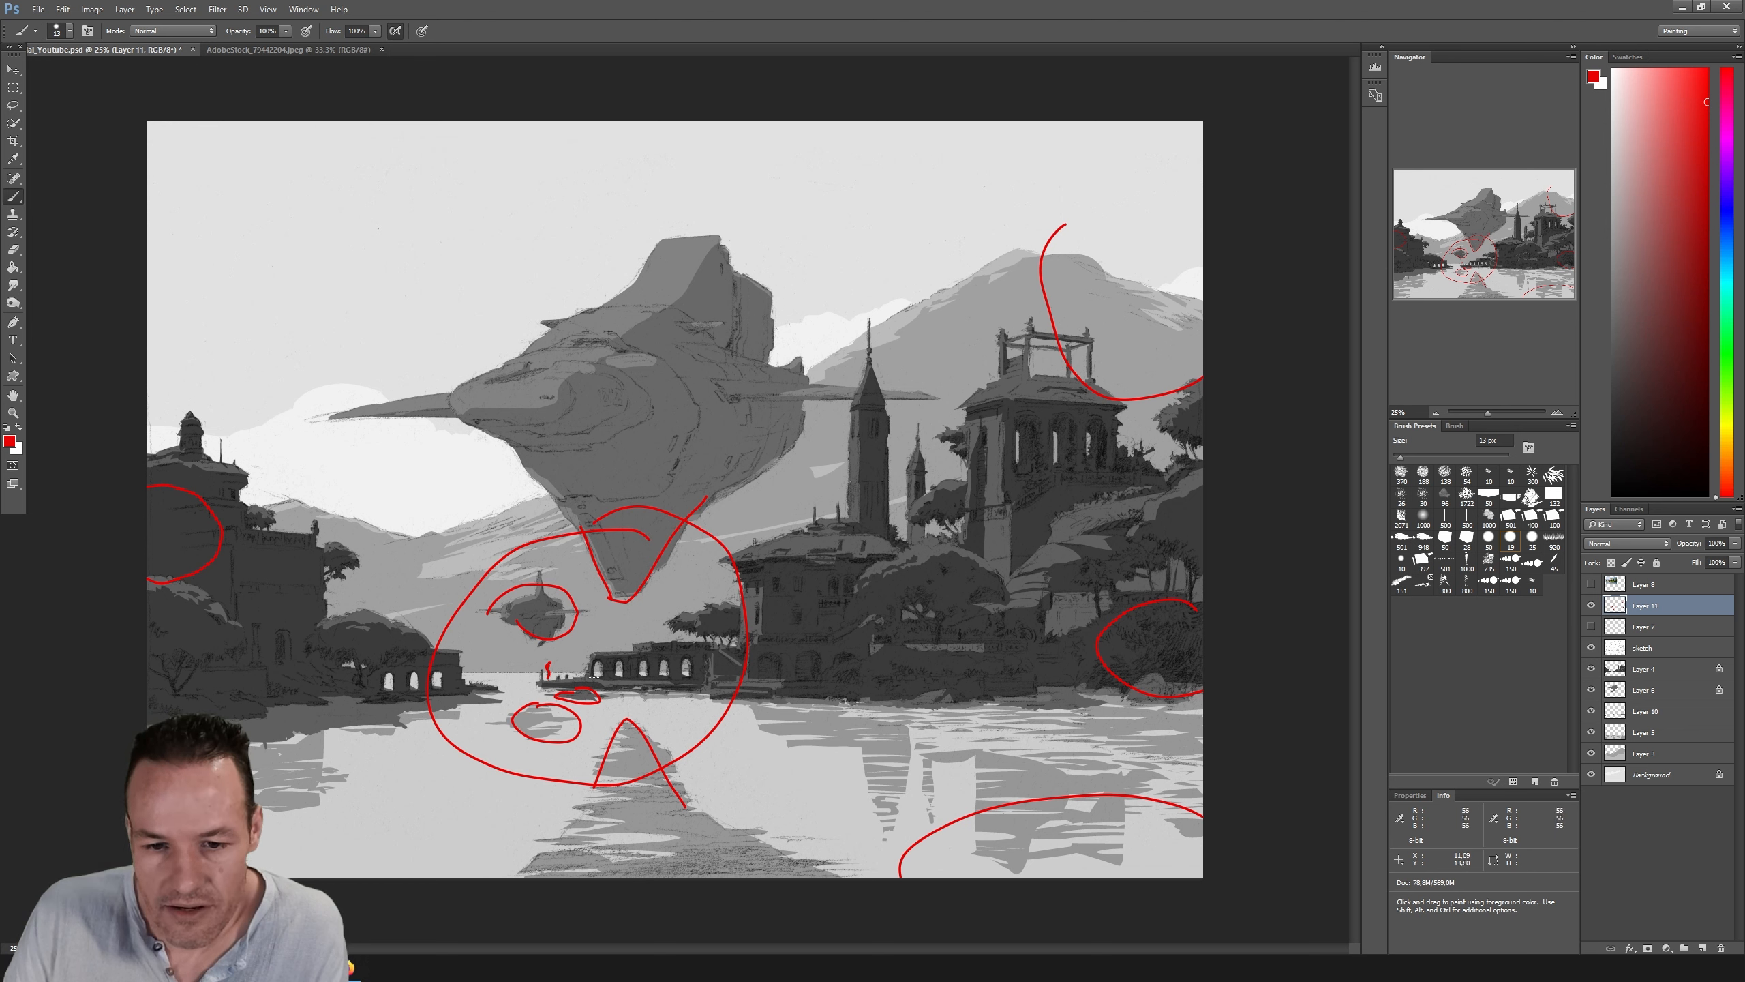
Step: Mark the central pier's arches in red and draw a horizontal line across the gap between the two piers
mouse_move(603, 664)
mouse_down()
mouse_move(595, 678)
mouse_move(624, 678)
mouse_up()
drag(637, 678, 671, 676)
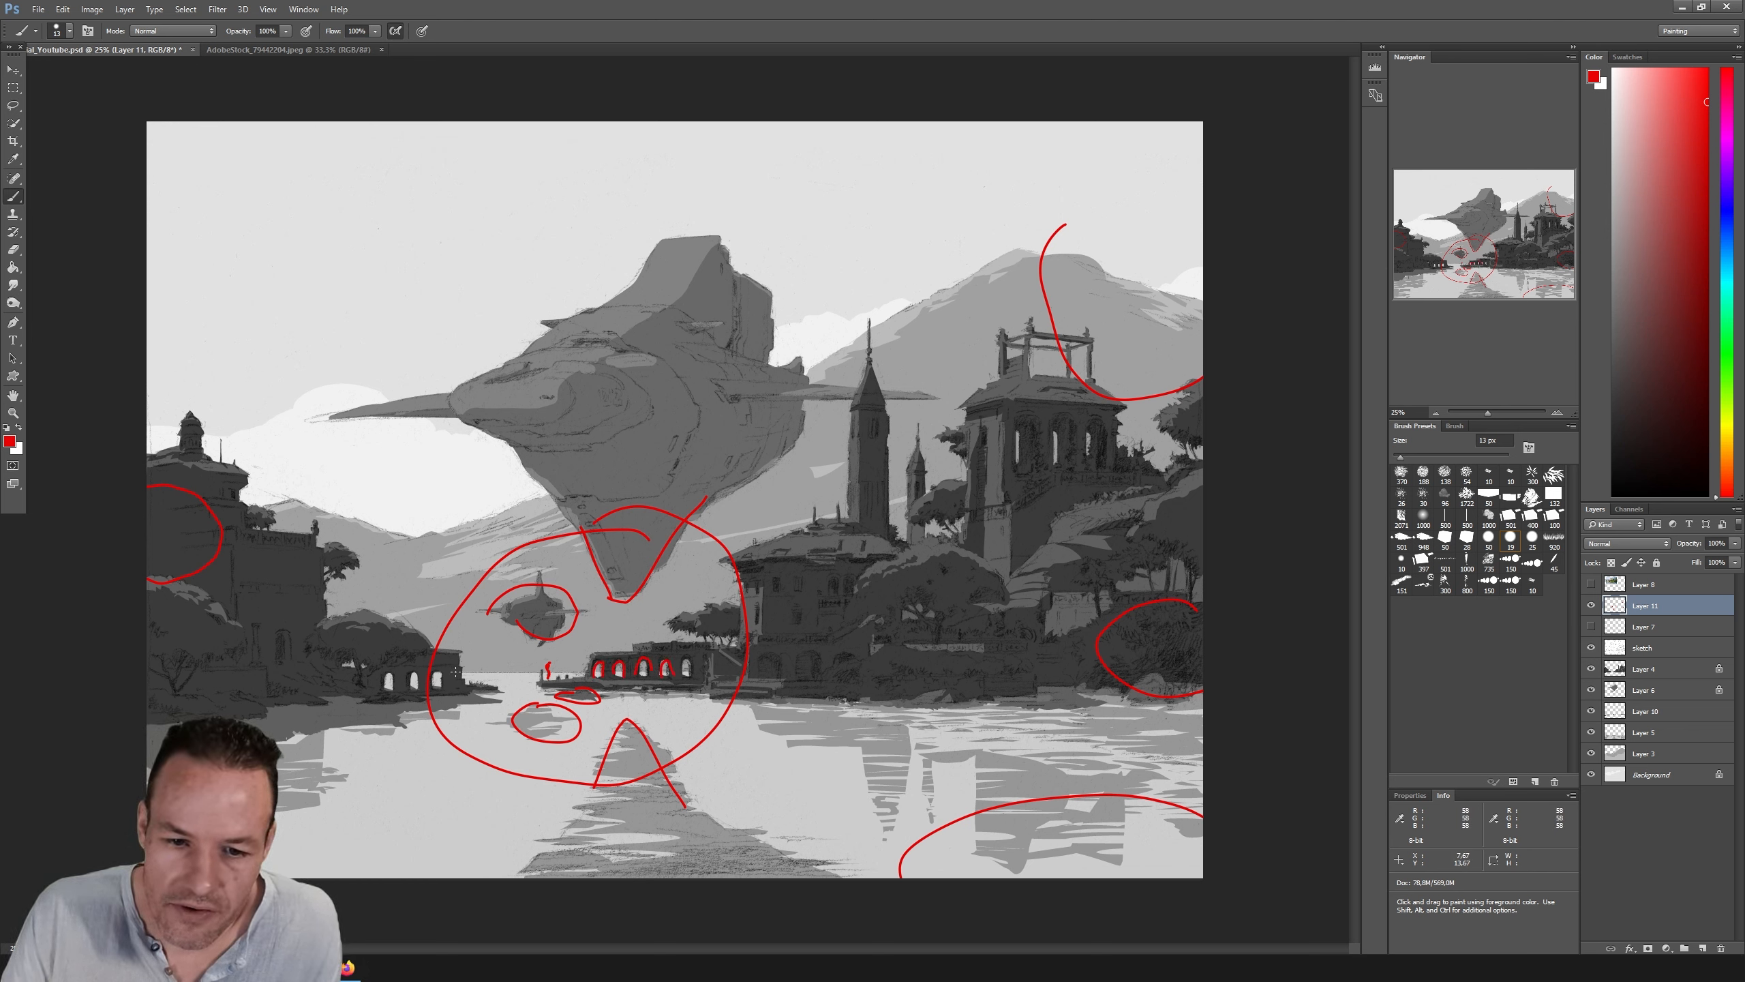
drag(457, 670, 586, 670)
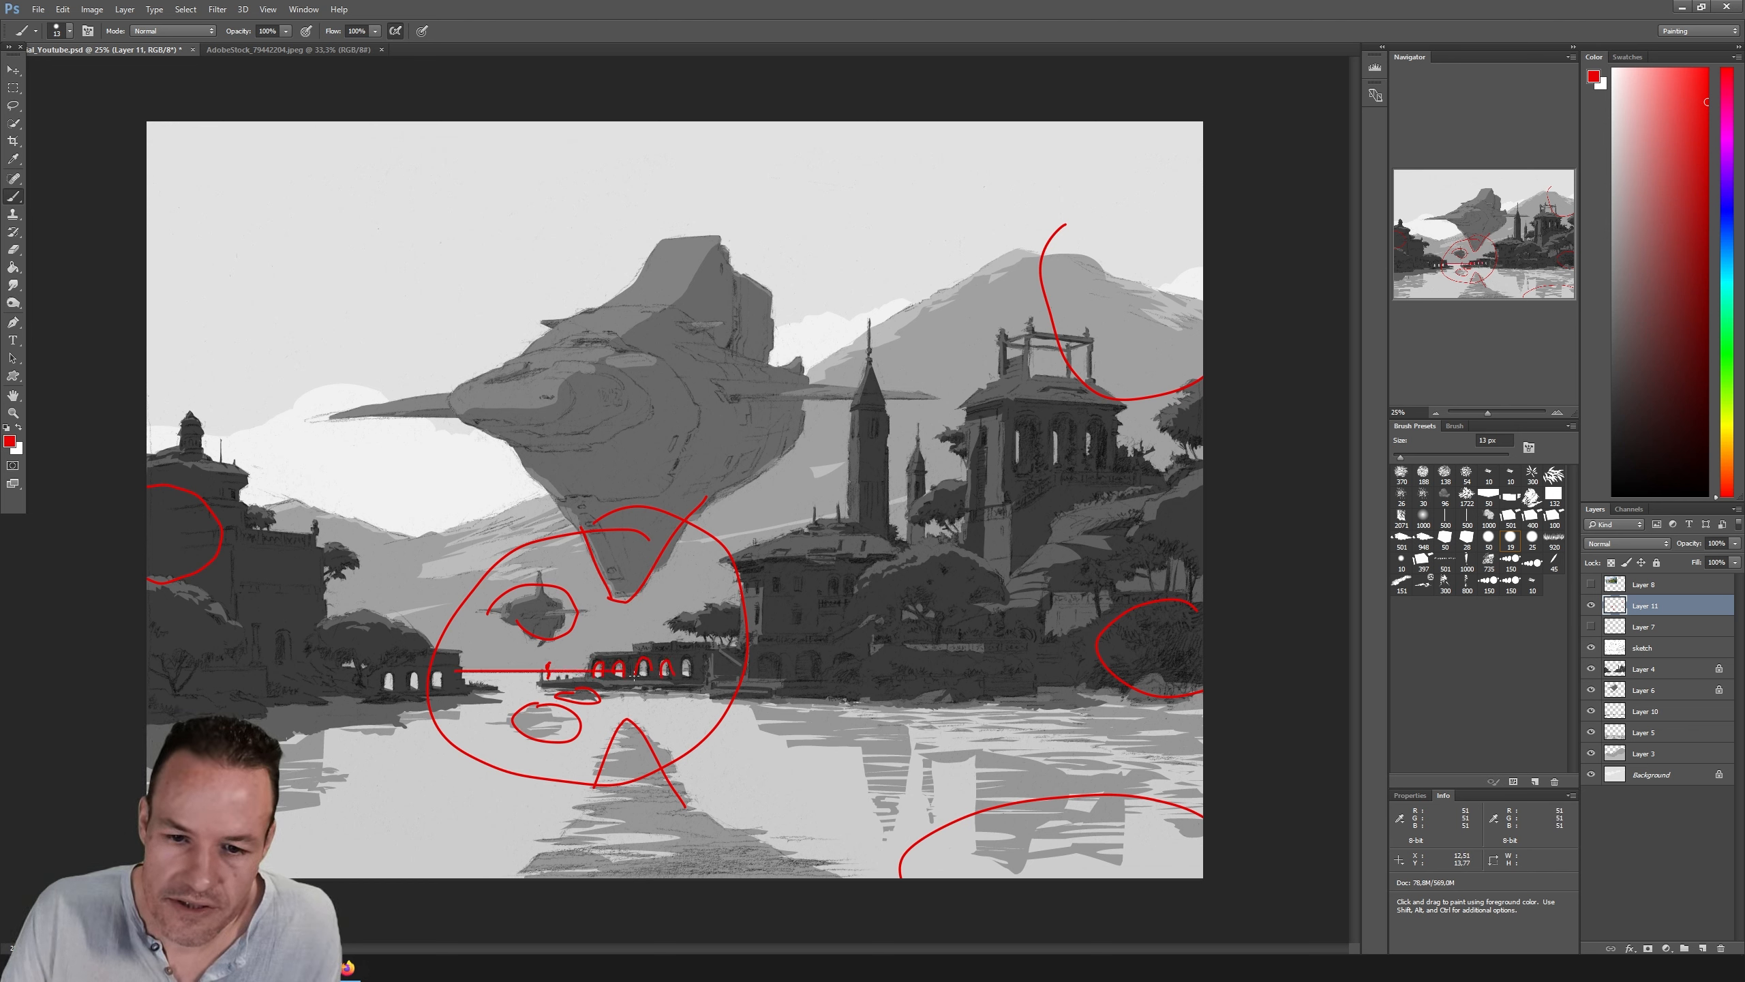
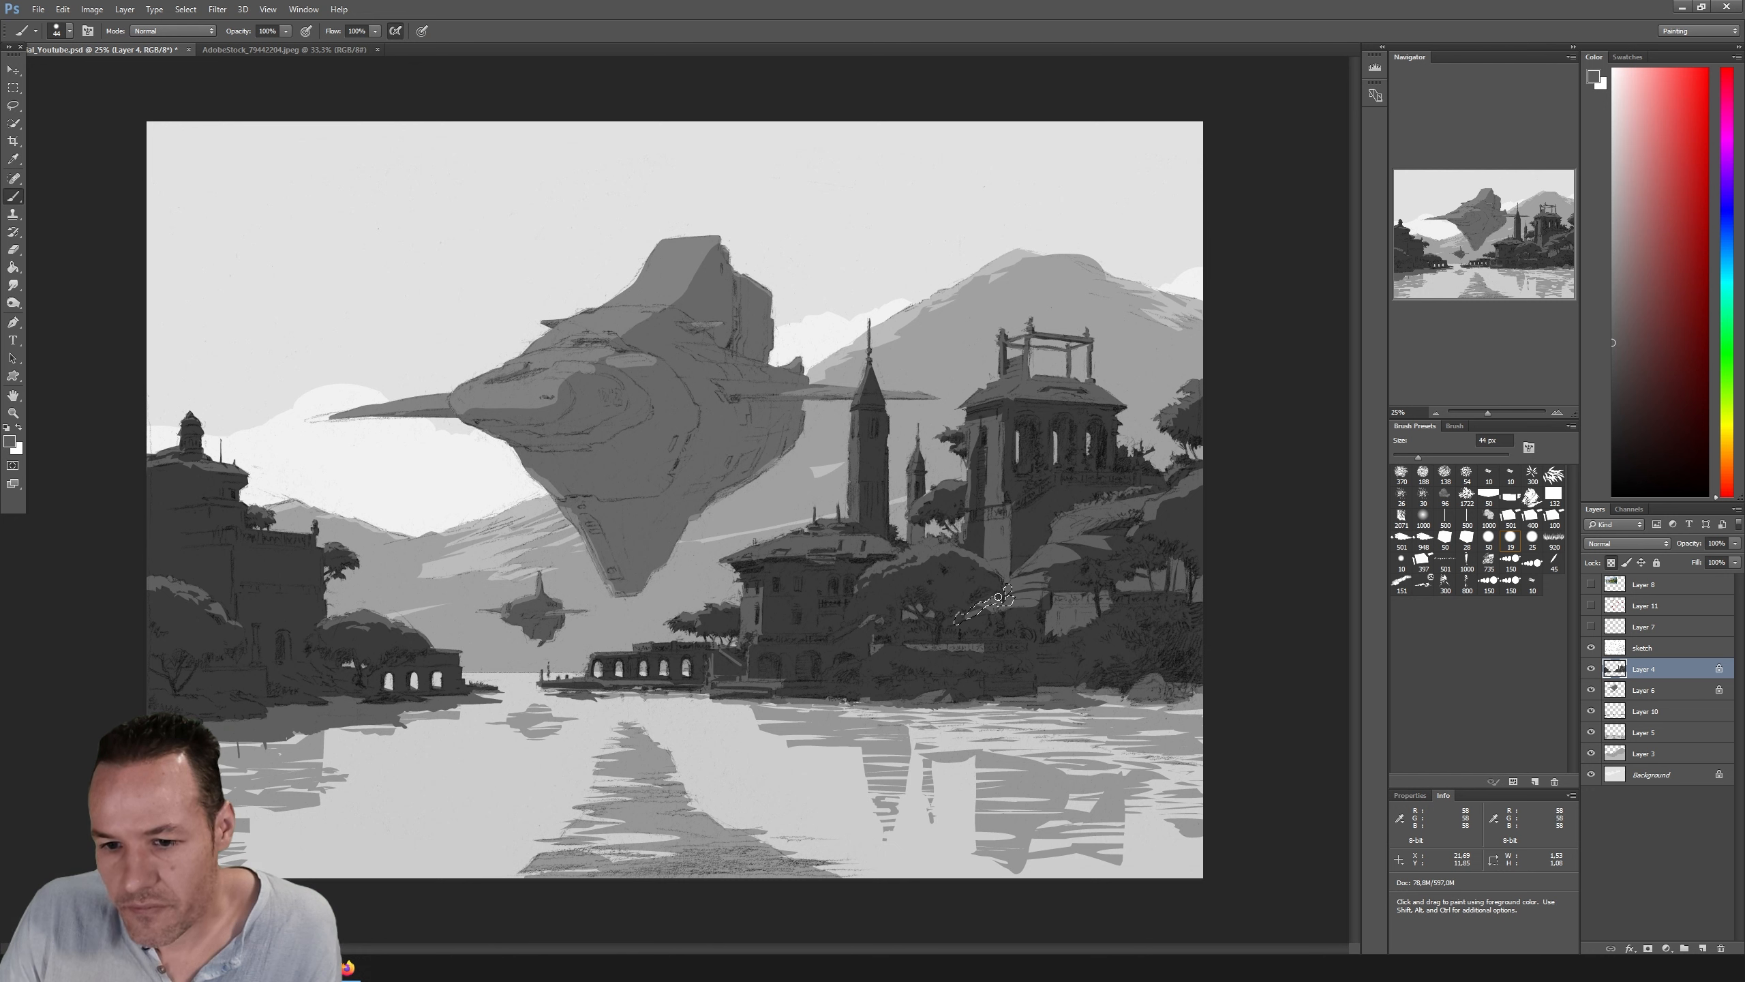
Step: Clear the selection around the shoreline trees on Layer 4 and return to the Brush tool
key(ctrl+d)
key(l)
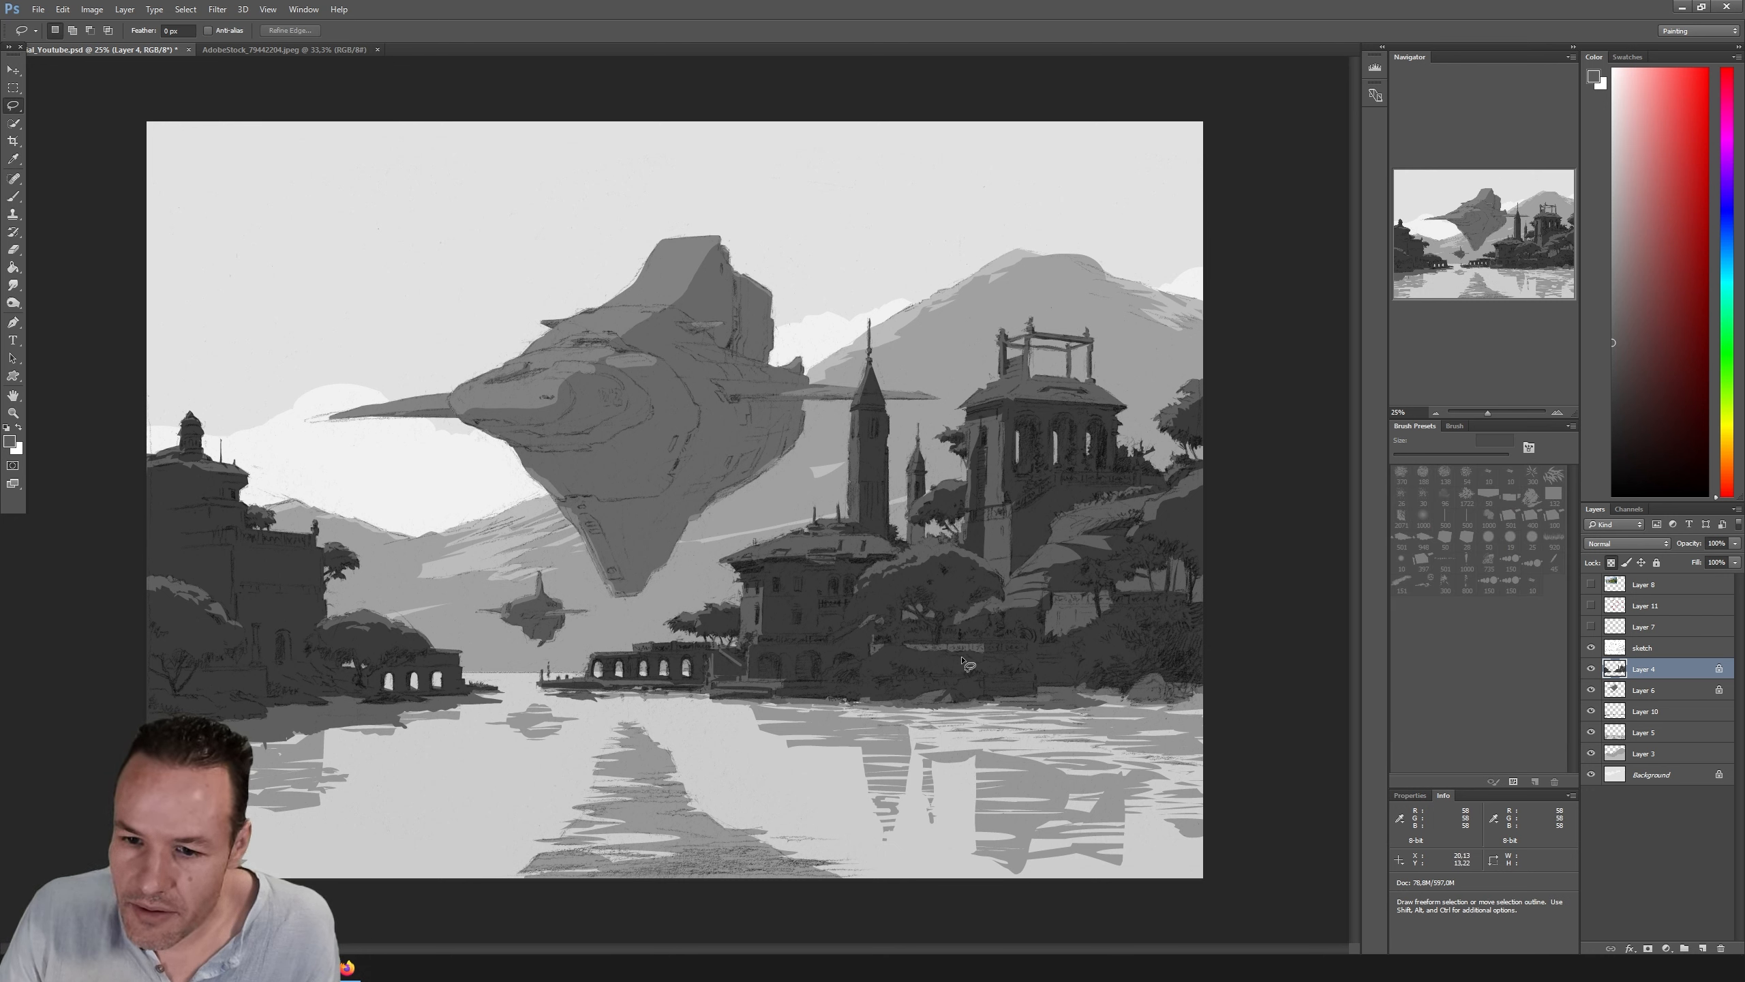
key(b)
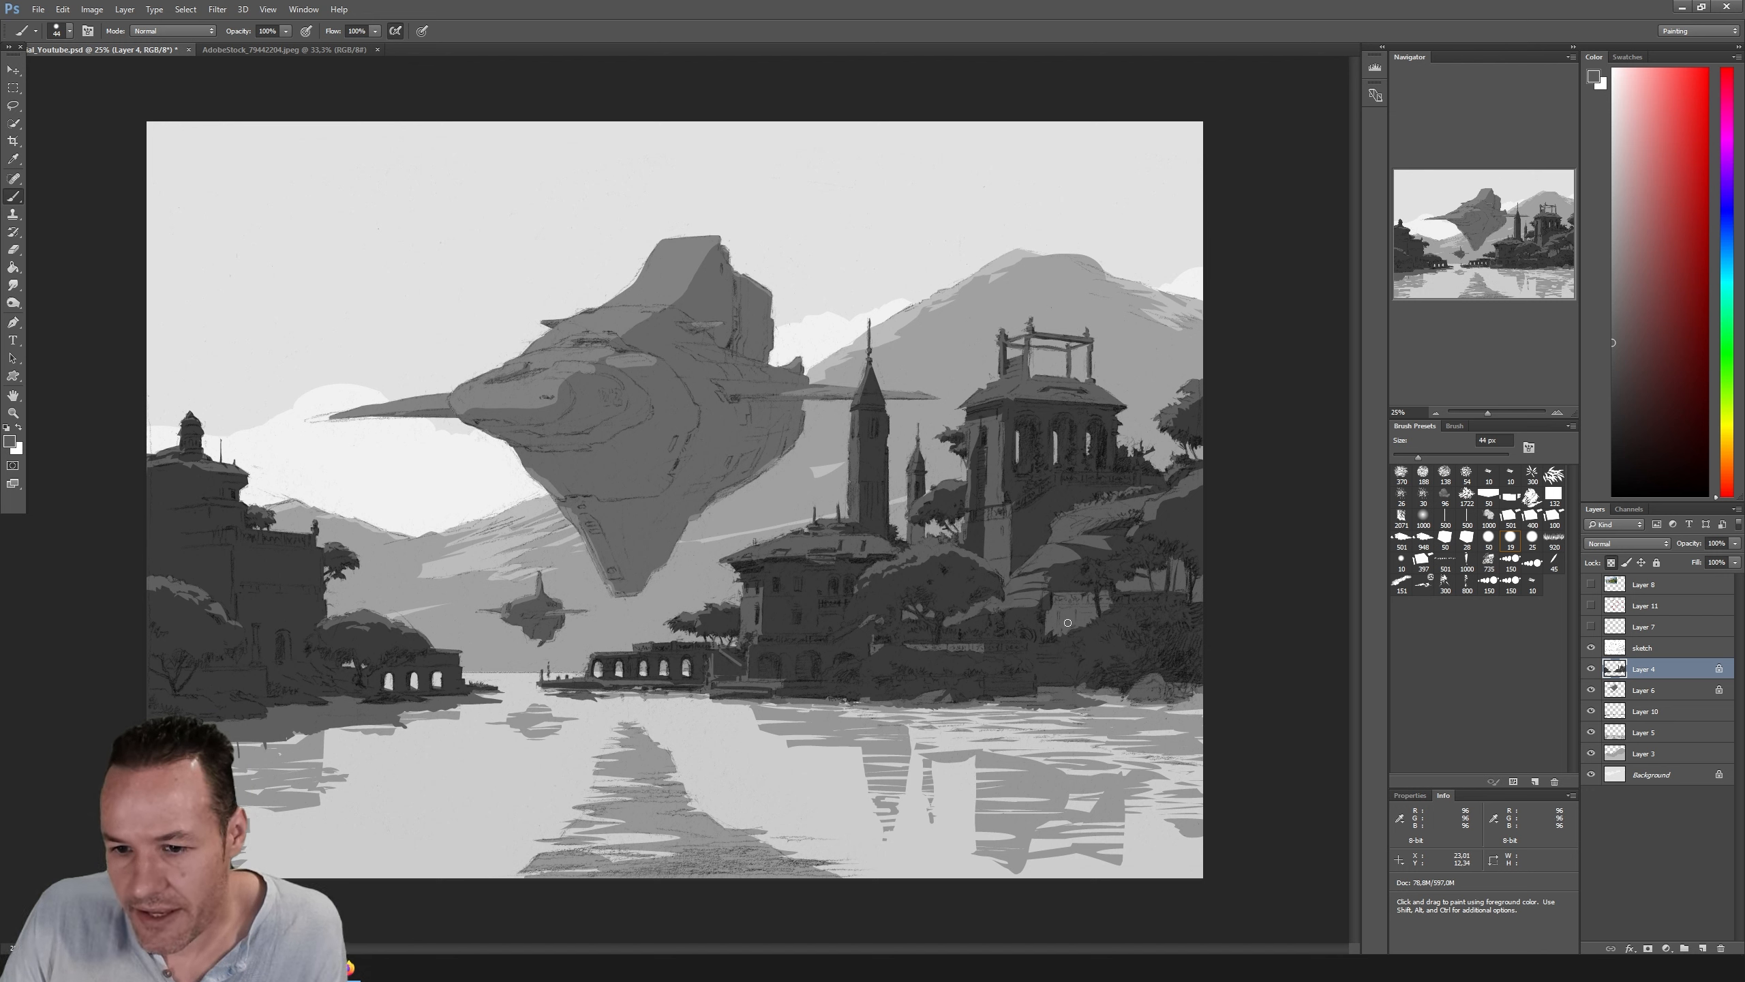
Step: Try dabbing grey foliage accents on the large round tree and the rocks beside it with the 44 px brush
click(953, 571)
click(961, 576)
click(969, 582)
click(957, 592)
click(948, 583)
drag(1046, 590, 1047, 606)
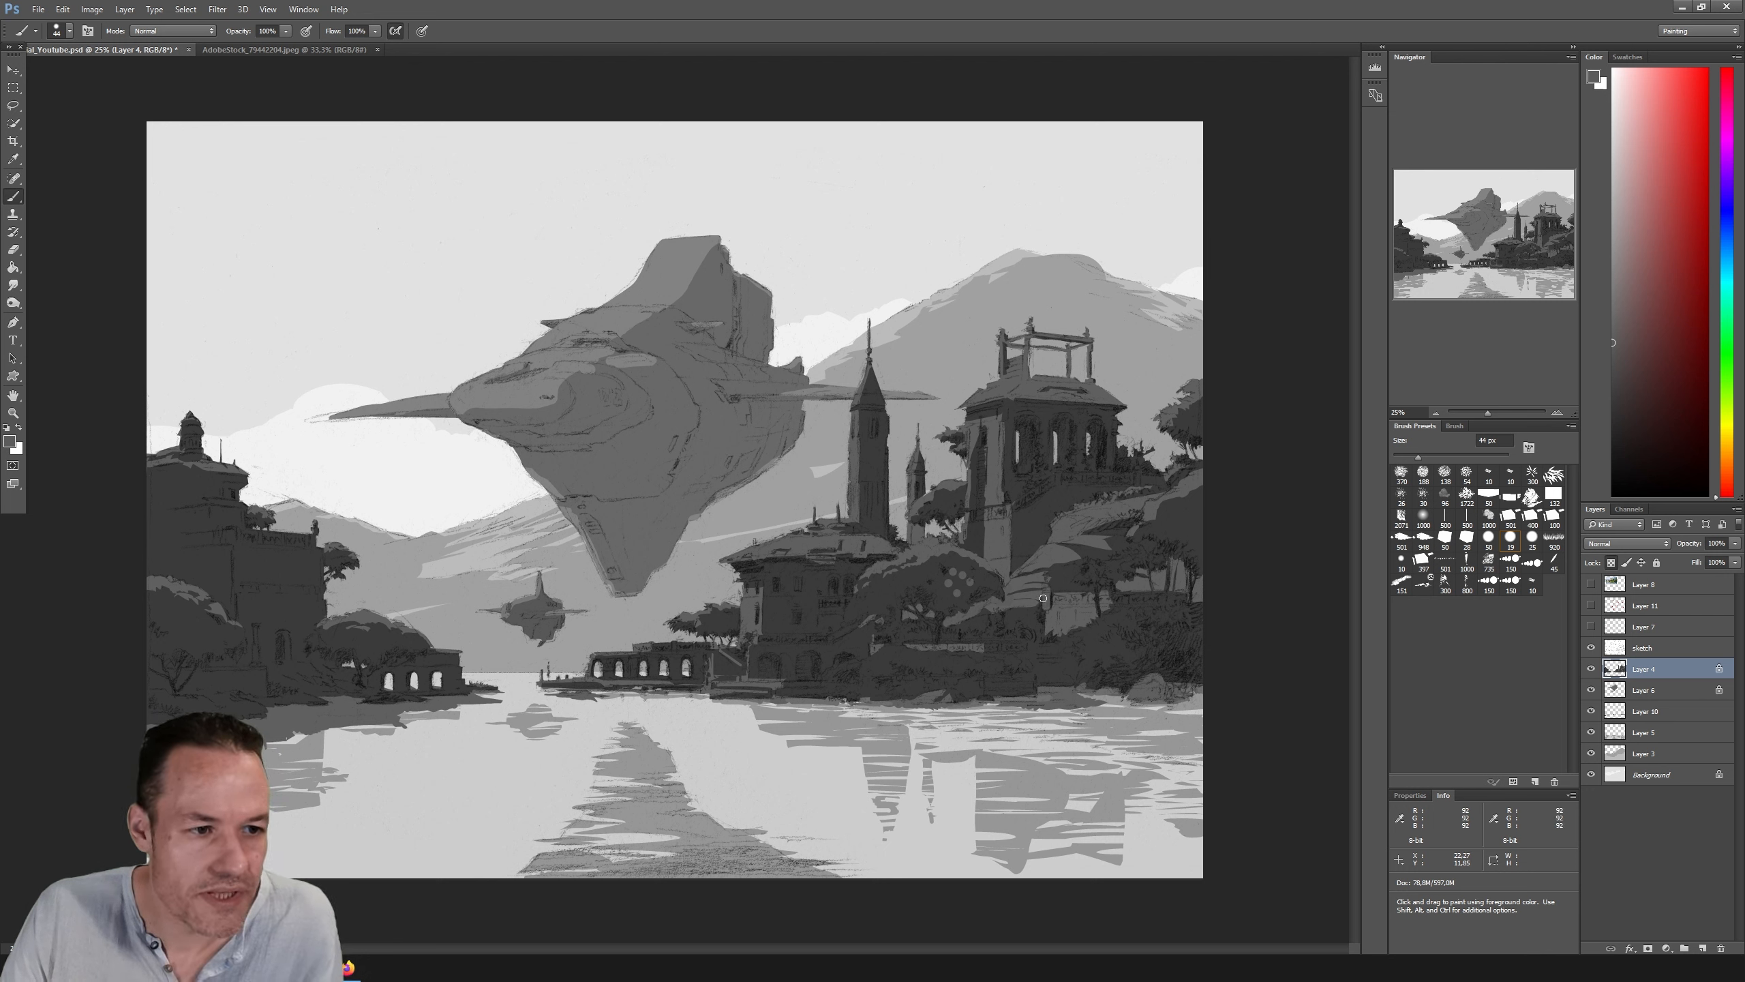
Step: Undo the foliage dabs on the round tree and neighbouring rocks
key(ctrl+alt+z)
key(ctrl+alt+z)
key(ctrl+alt+z)
key(ctrl+alt+z)
key(ctrl+alt+z)
key(ctrl+alt+z)
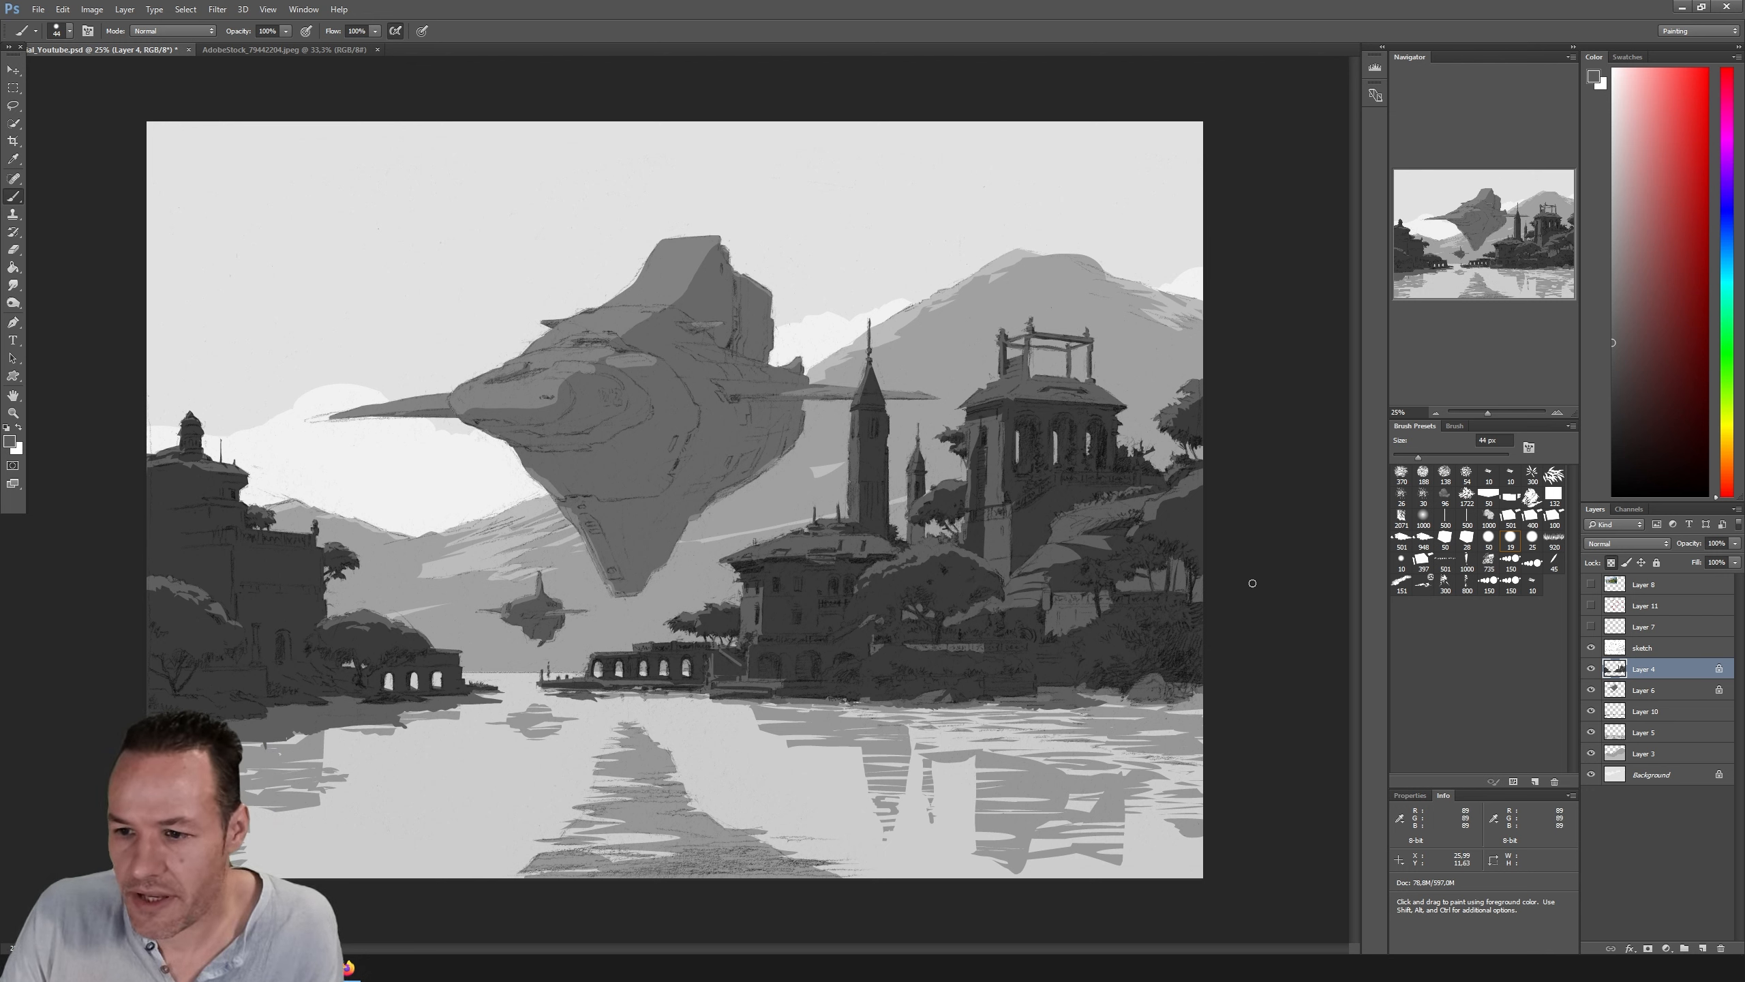
Step: Switch to a different brush preset and set its size to 96 px
click(1467, 539)
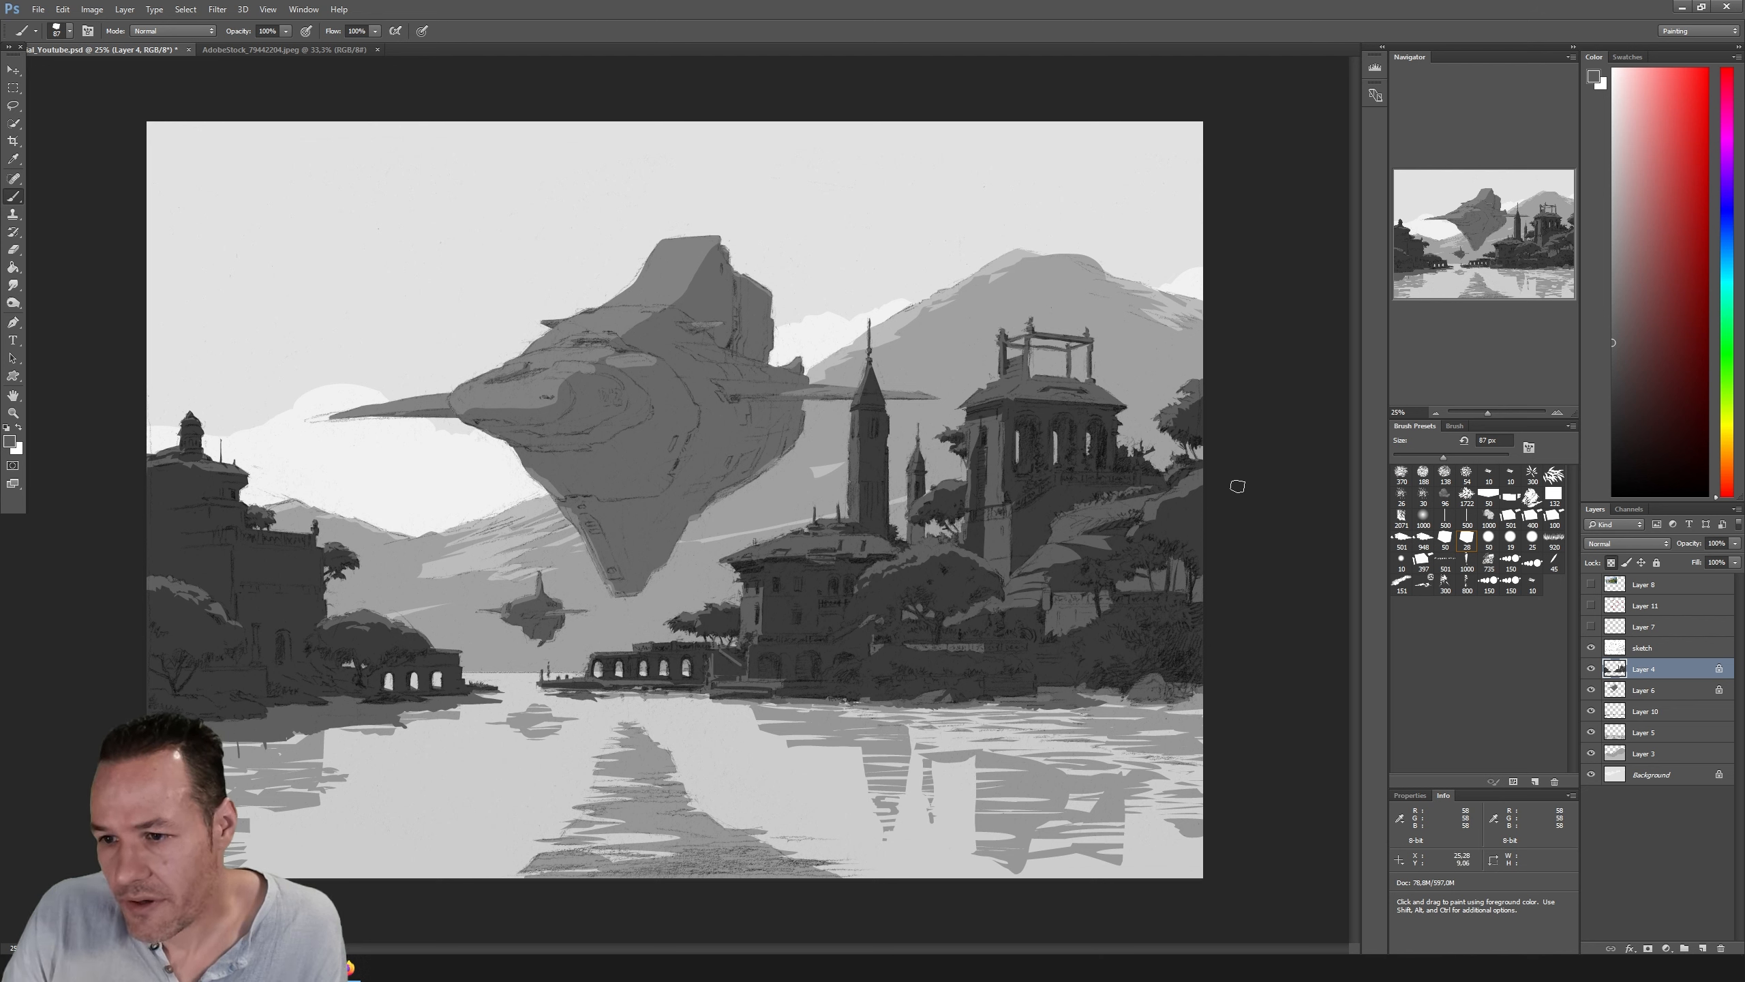
click(1531, 538)
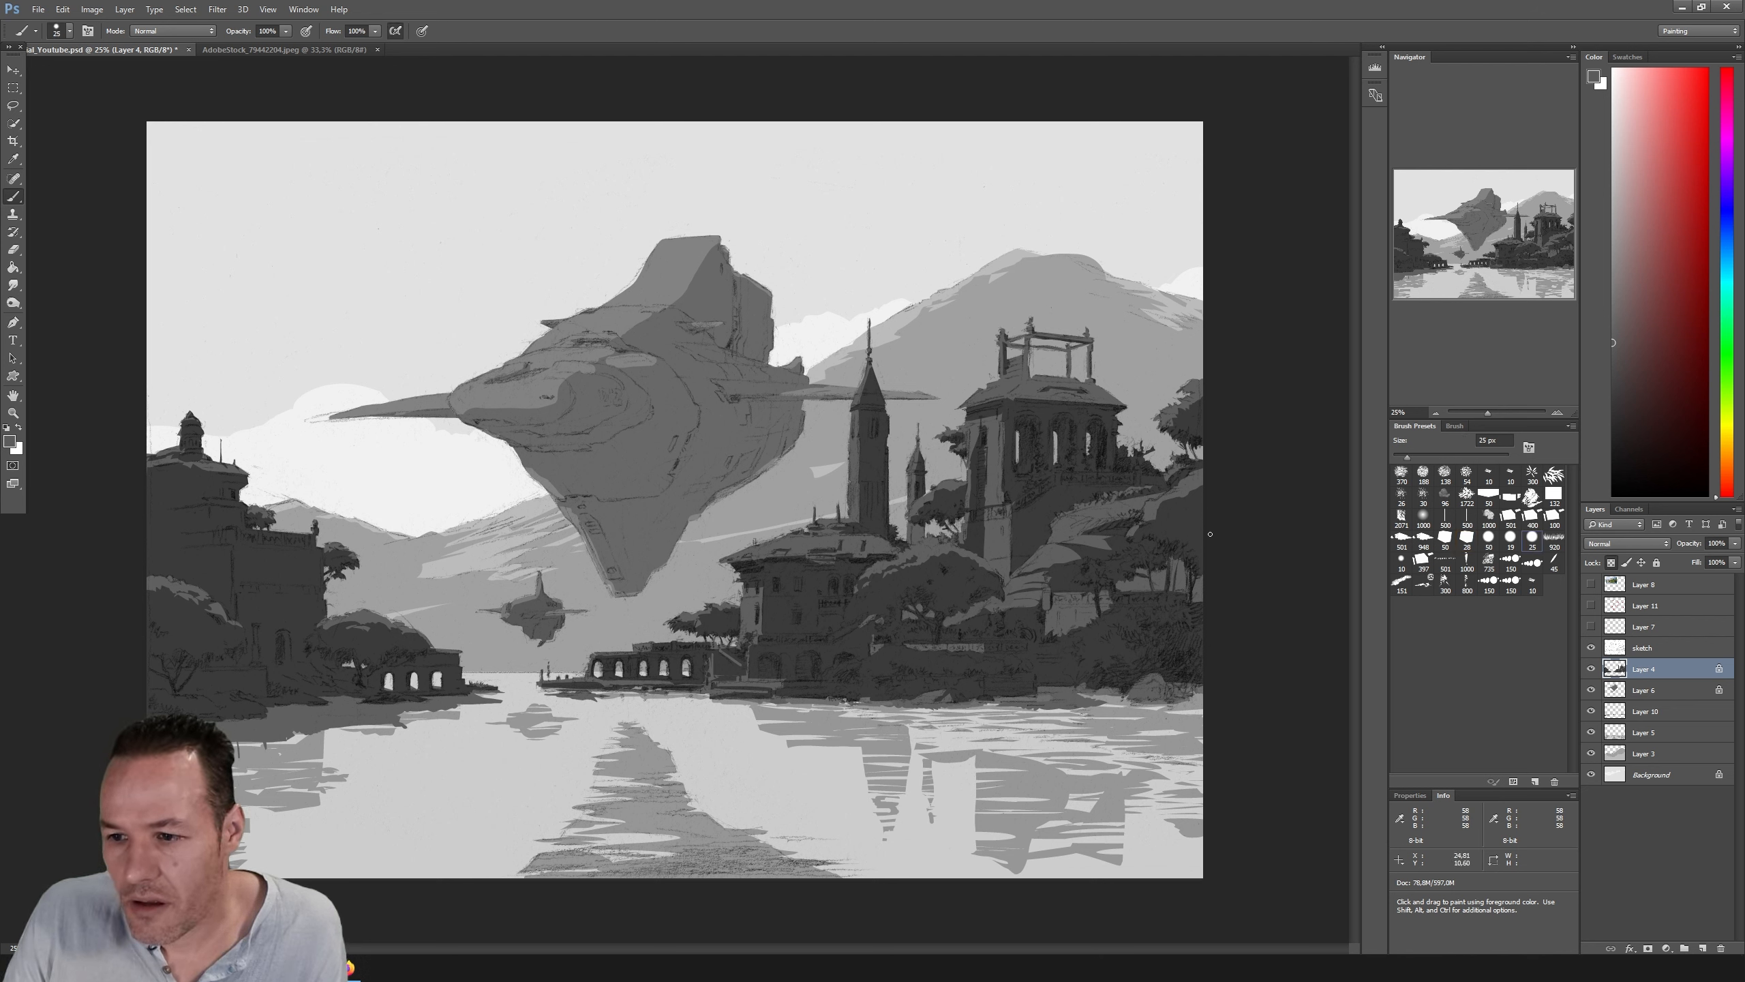
click(1446, 456)
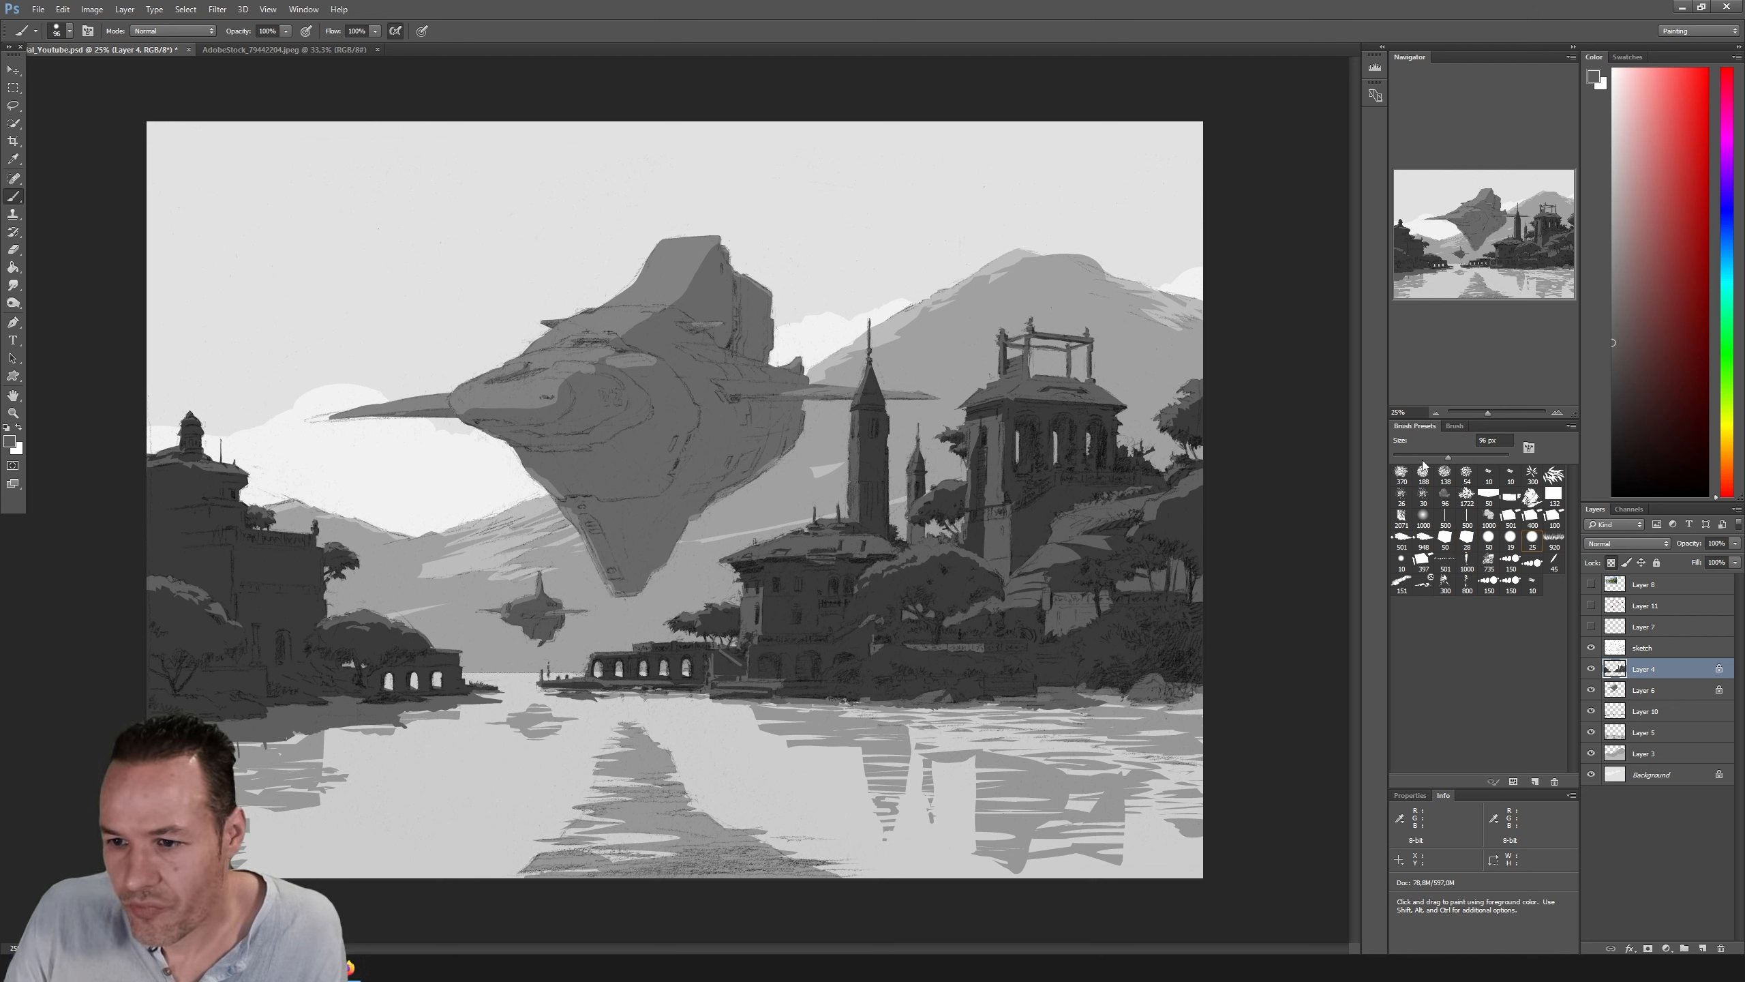
Step: Sample the dark shadow grey from the lakeside villa's wall as the brush colour
key(i)
click(747, 607)
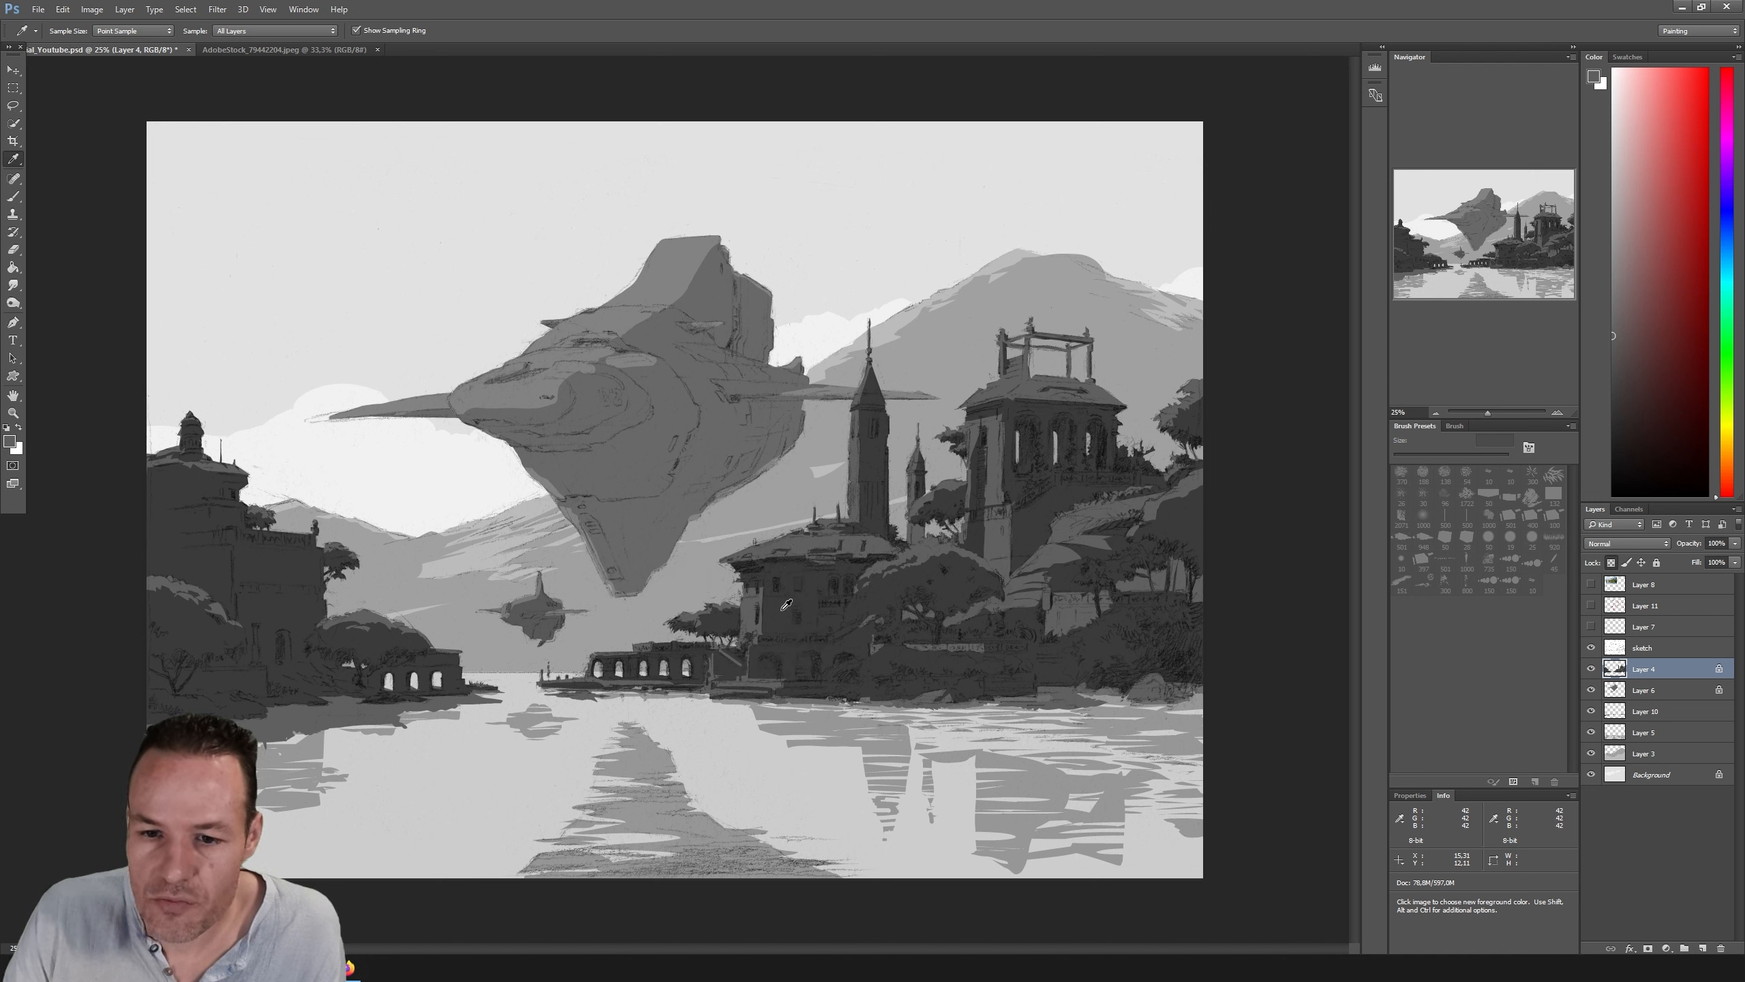
click(742, 603)
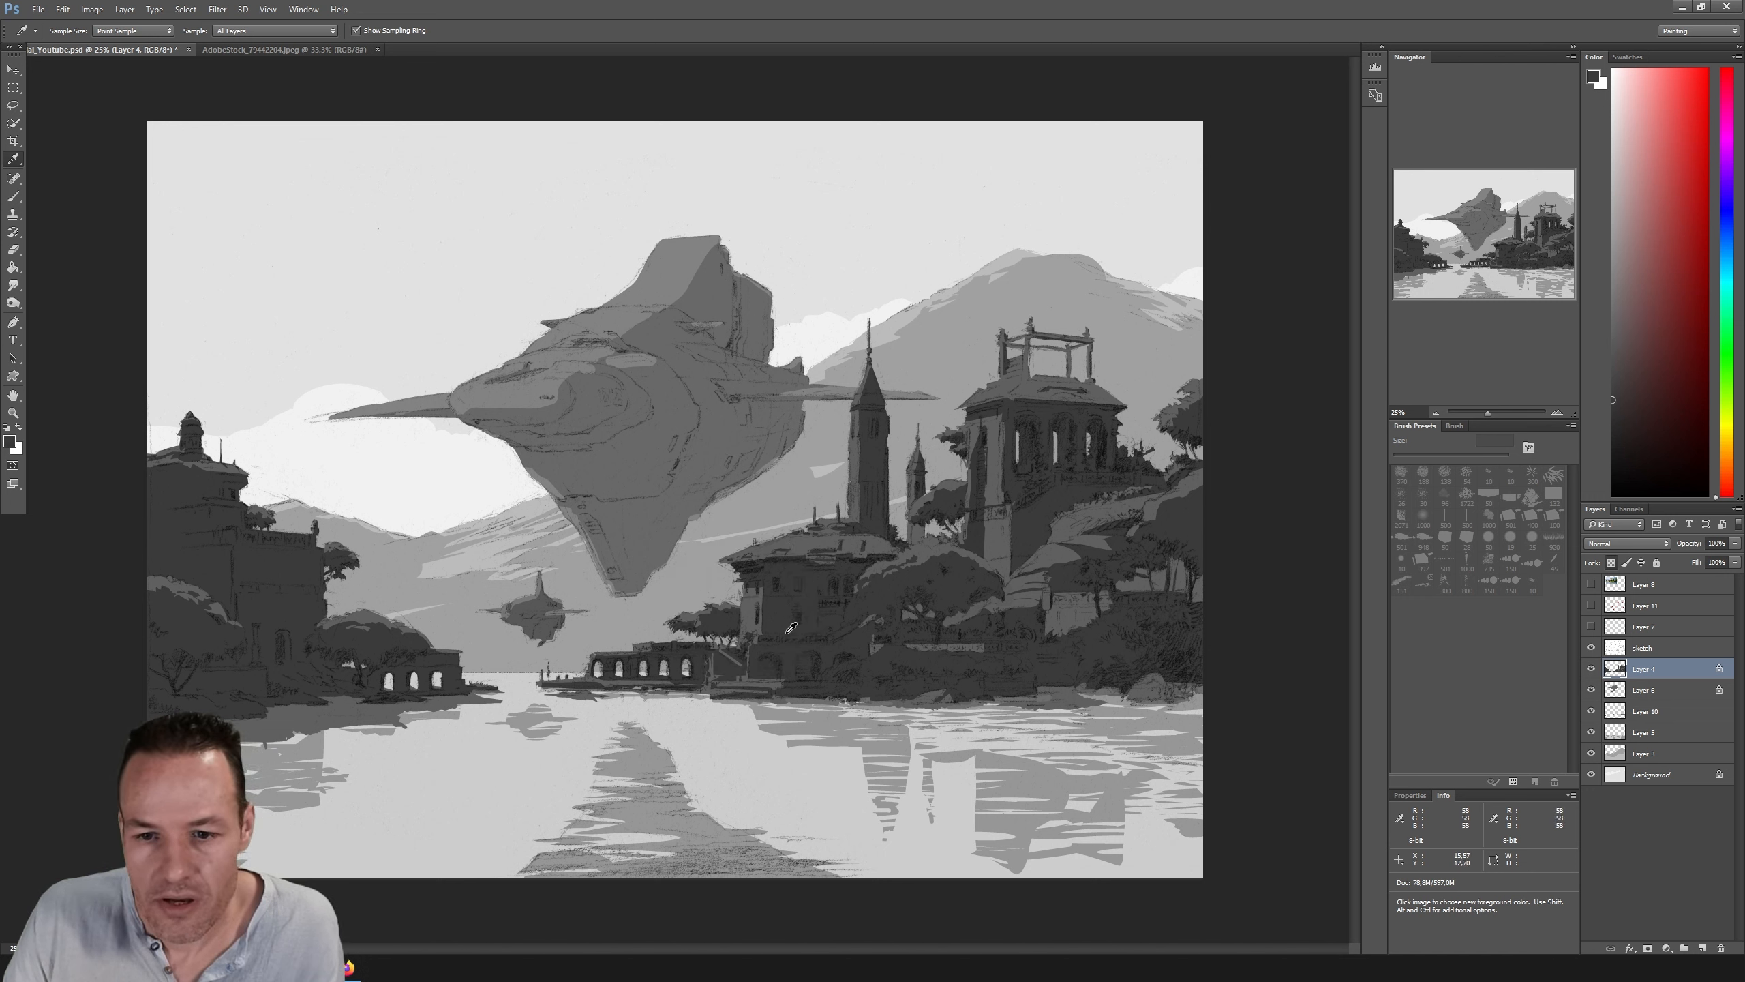
key(b)
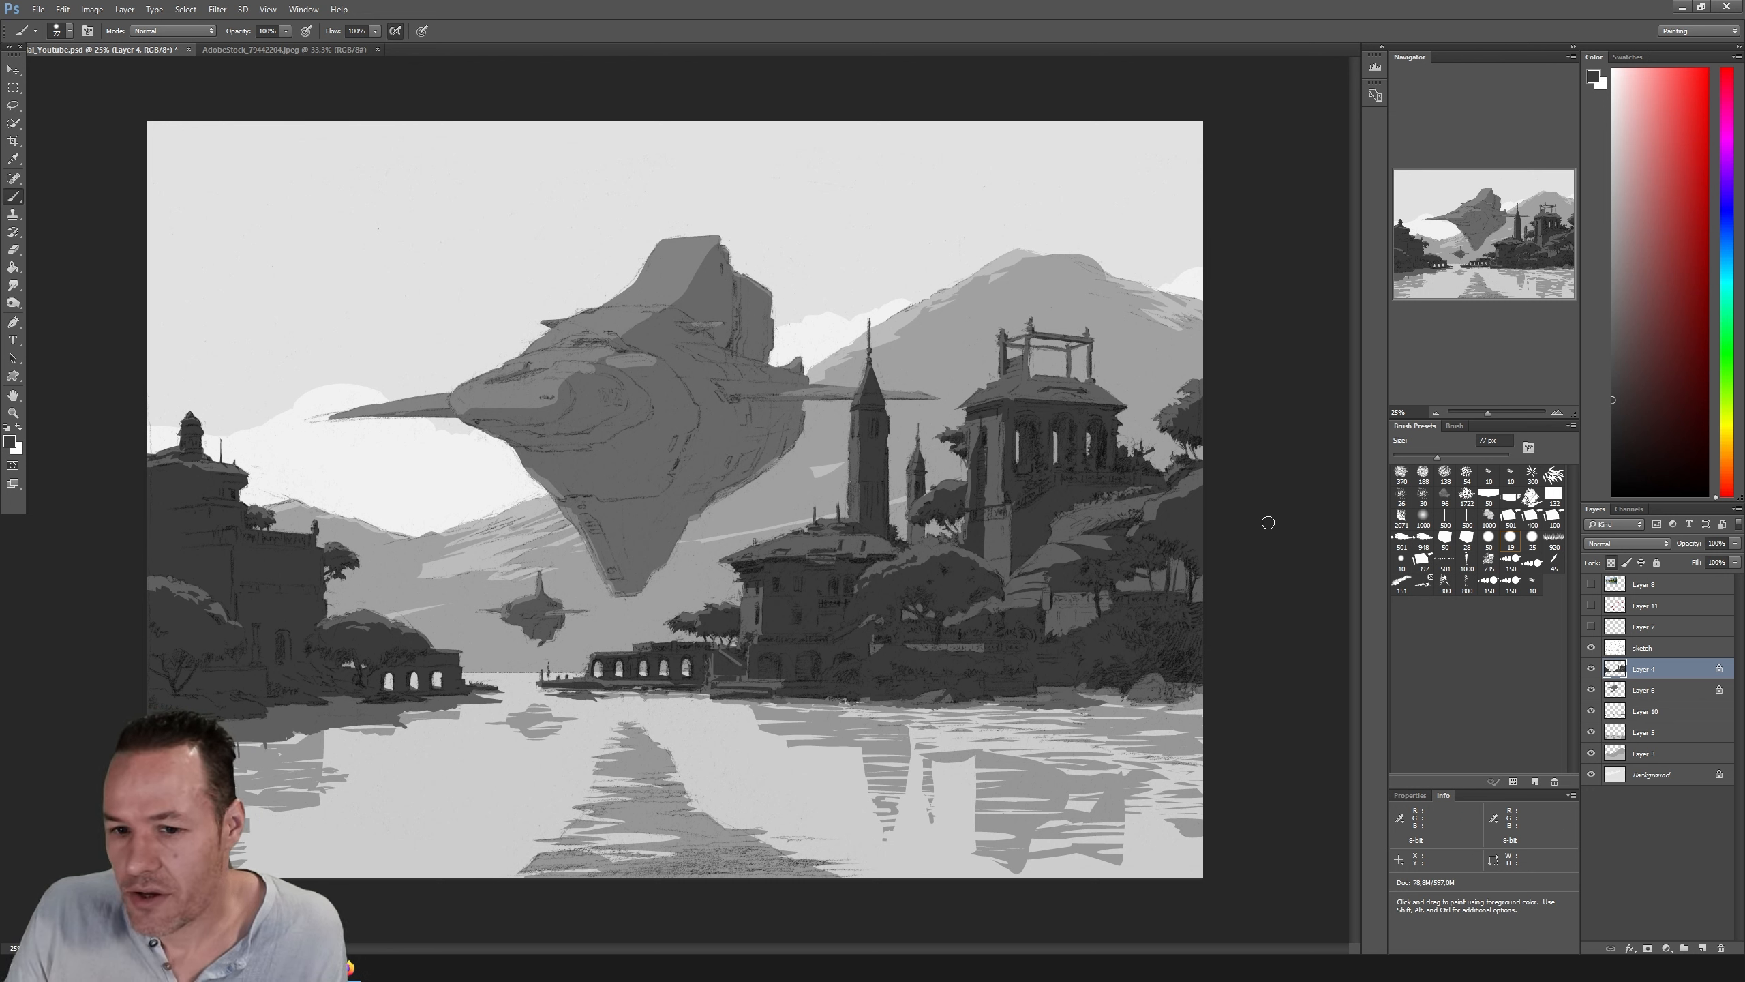
Step: Choose a light grey and brush a patch with the 77 px brush over the lakeside villa's wall on Layer 4
key(i)
click(754, 600)
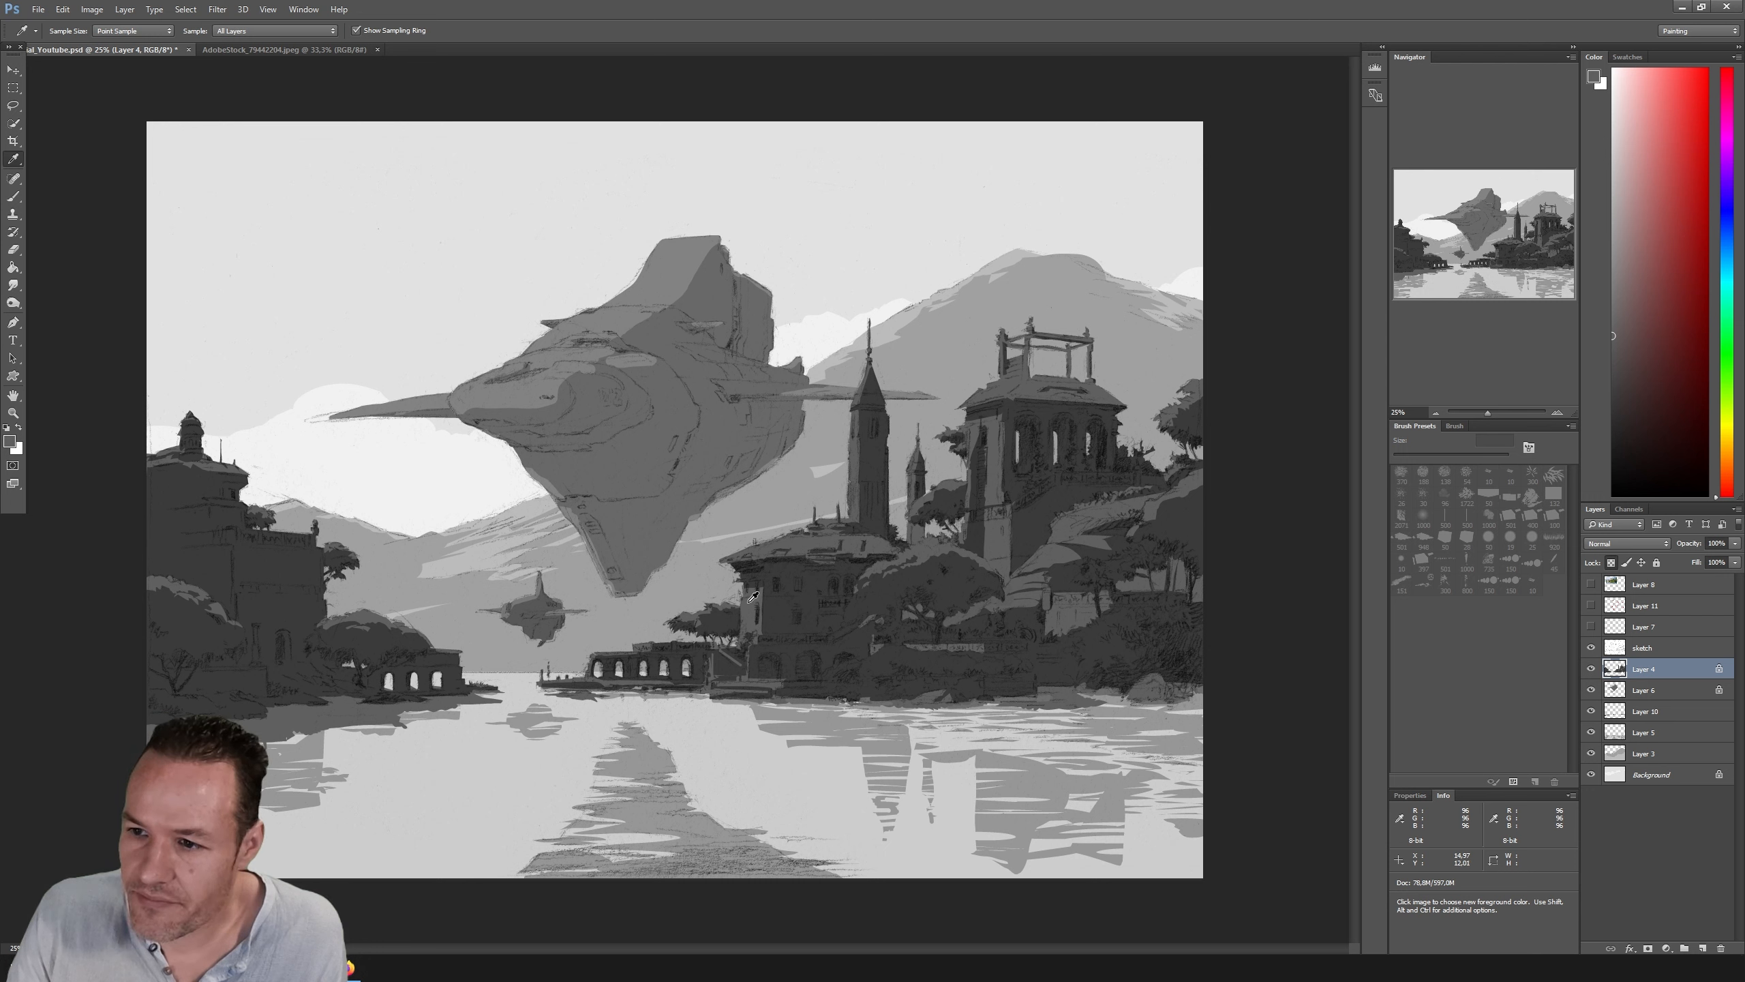
click(752, 598)
key(b)
drag(1624, 231, 1547, 192)
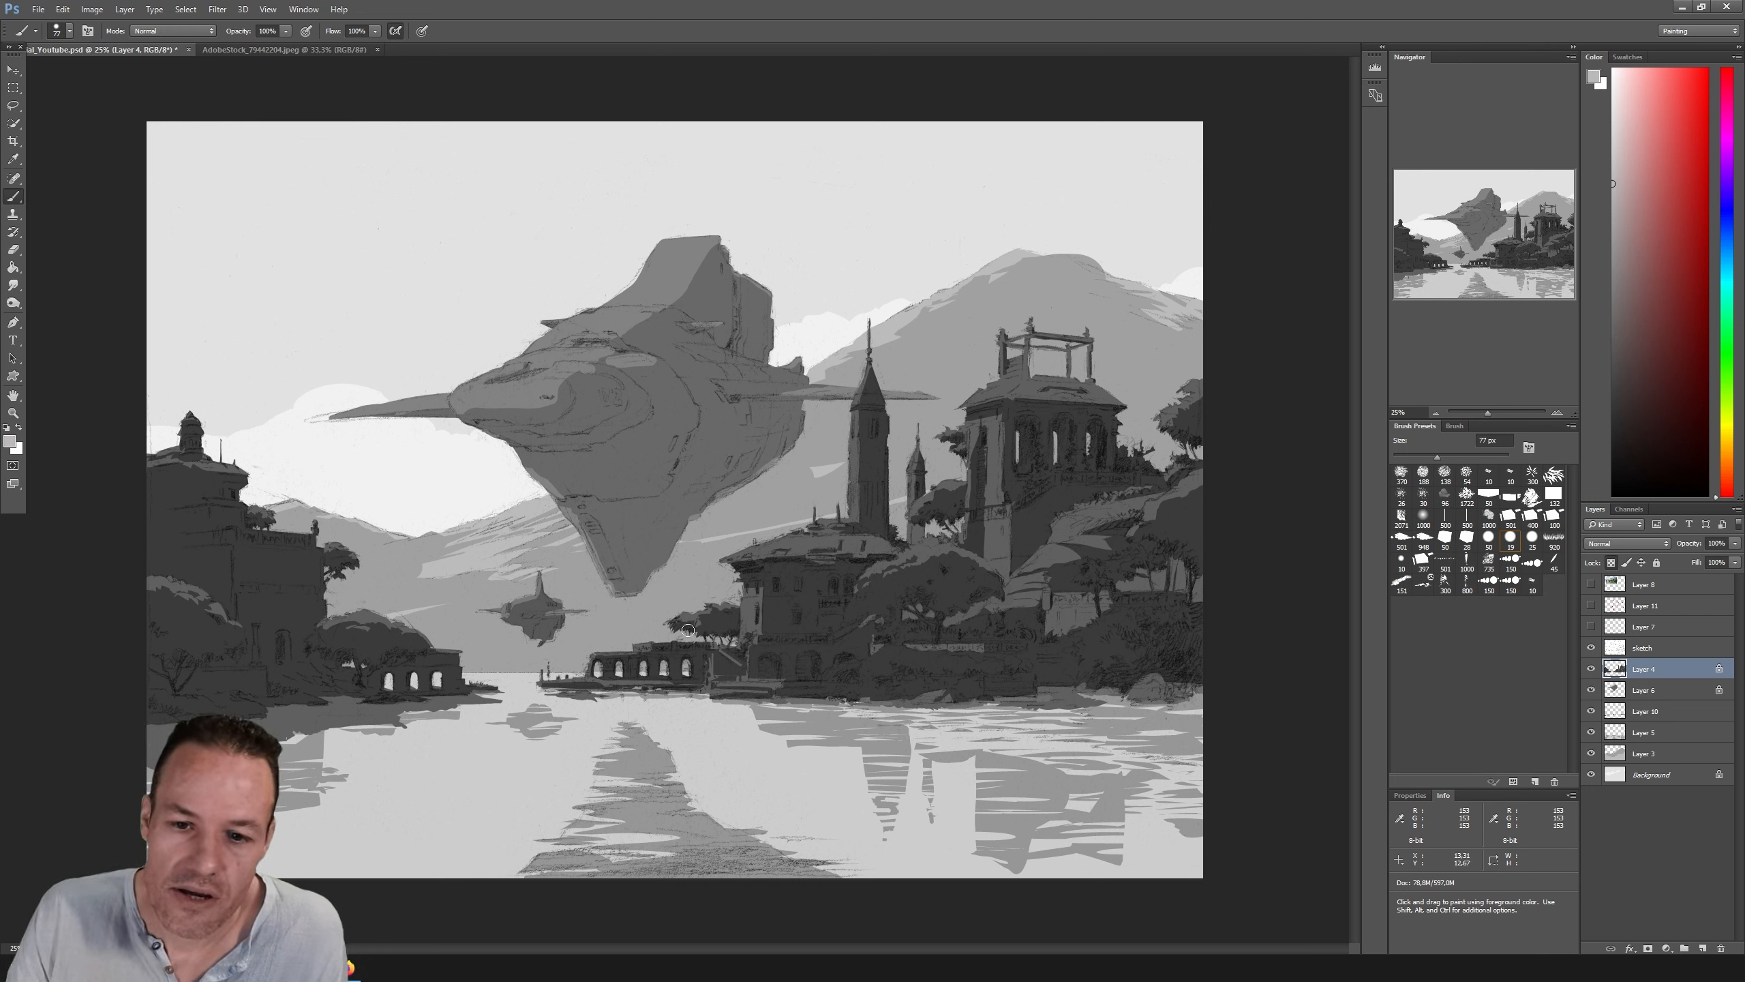
mouse_move(761, 607)
mouse_down()
mouse_move(747, 605)
mouse_move(796, 599)
mouse_move(804, 615)
mouse_move(734, 618)
mouse_up()
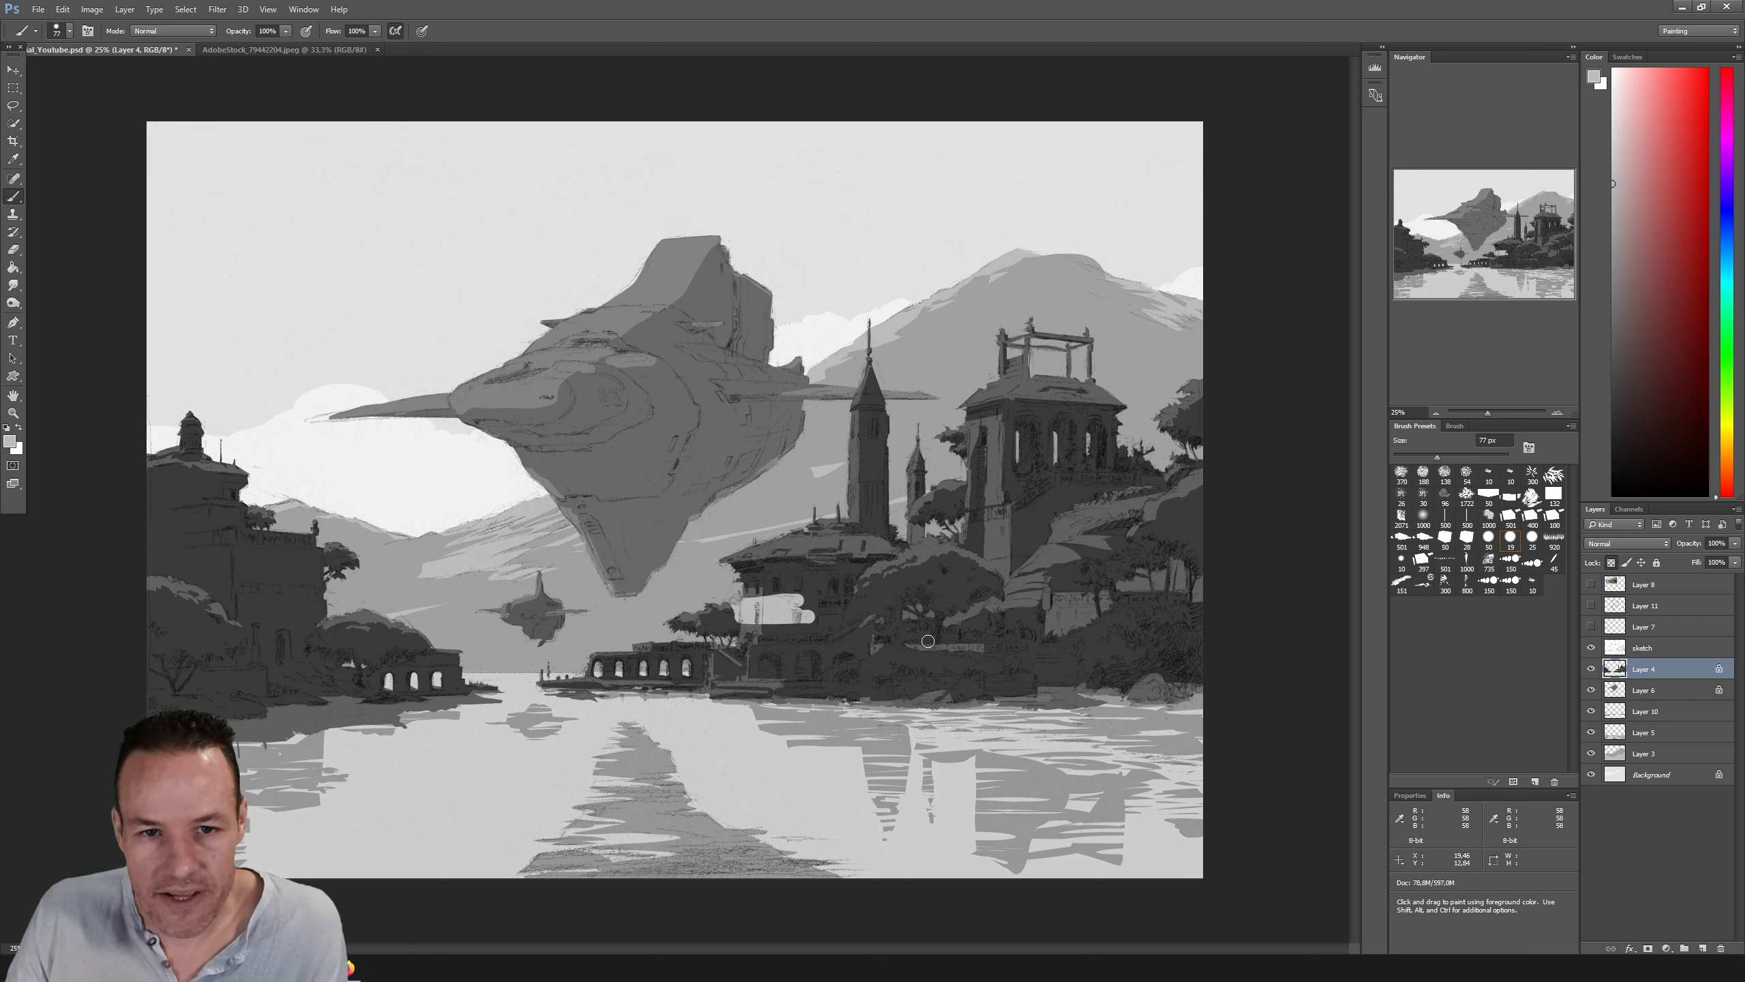
Step: Undo the light patch on the lakeside villa's wall and lower the brush opacity to 50%
key(ctrl+alt+z)
key(ctrl+alt+z)
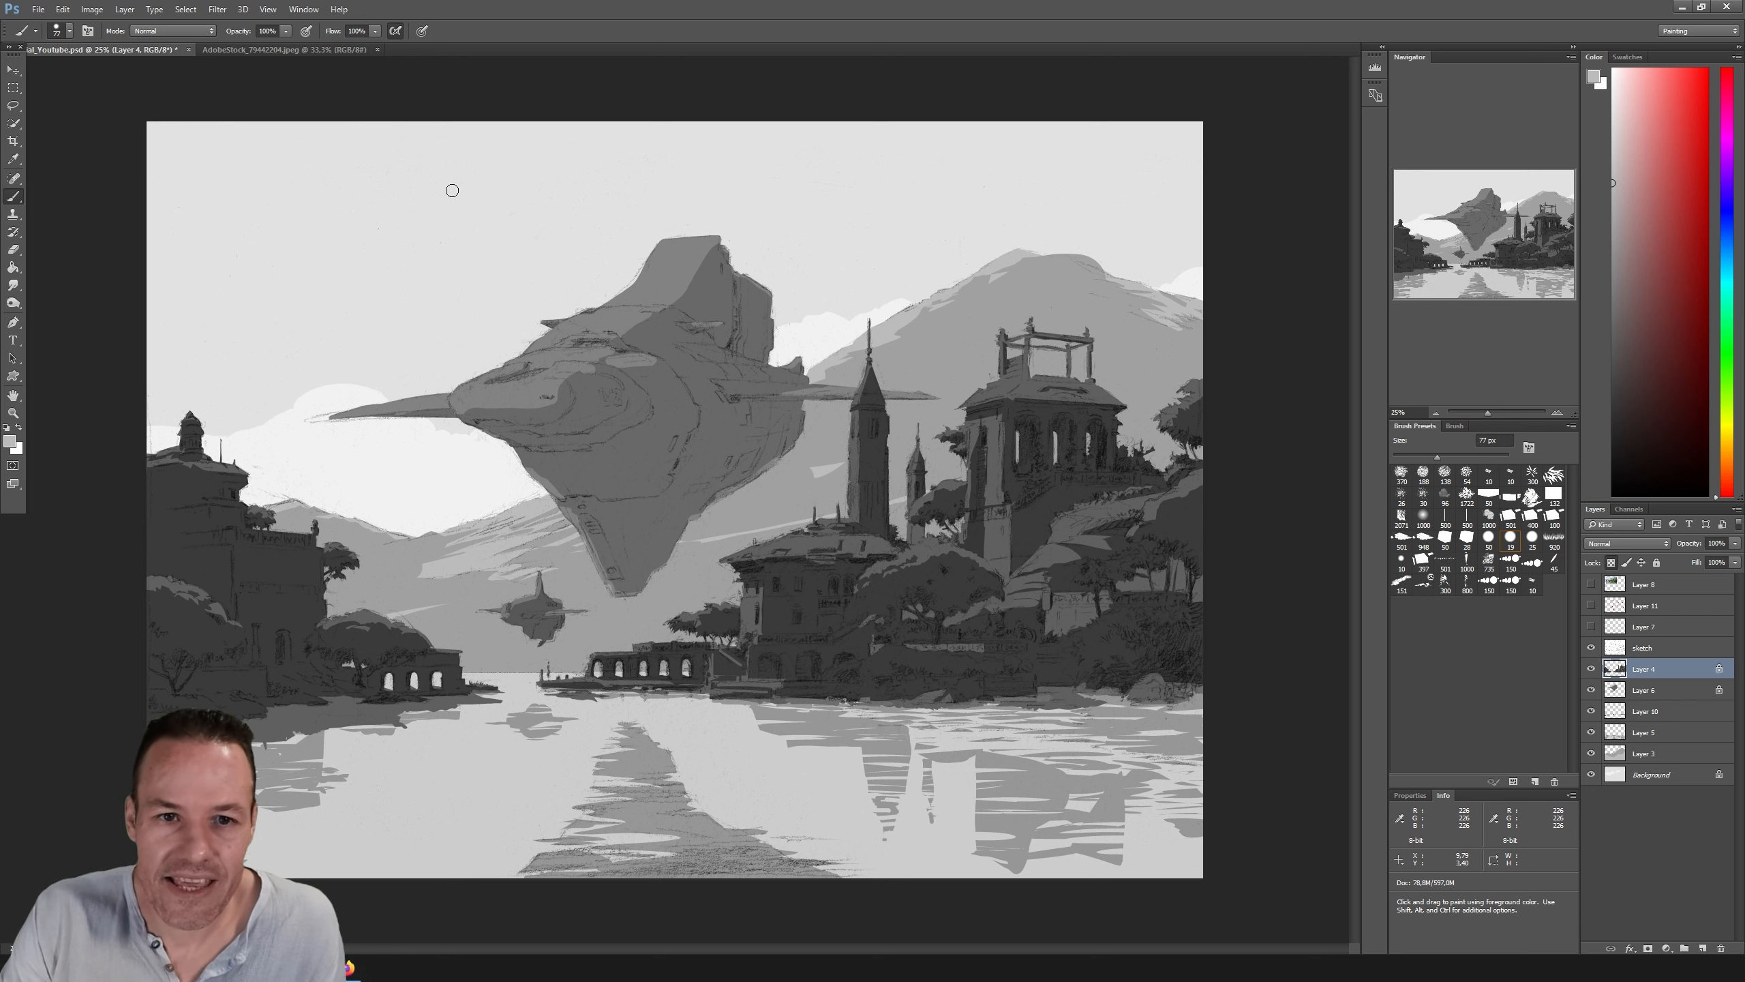
click(286, 30)
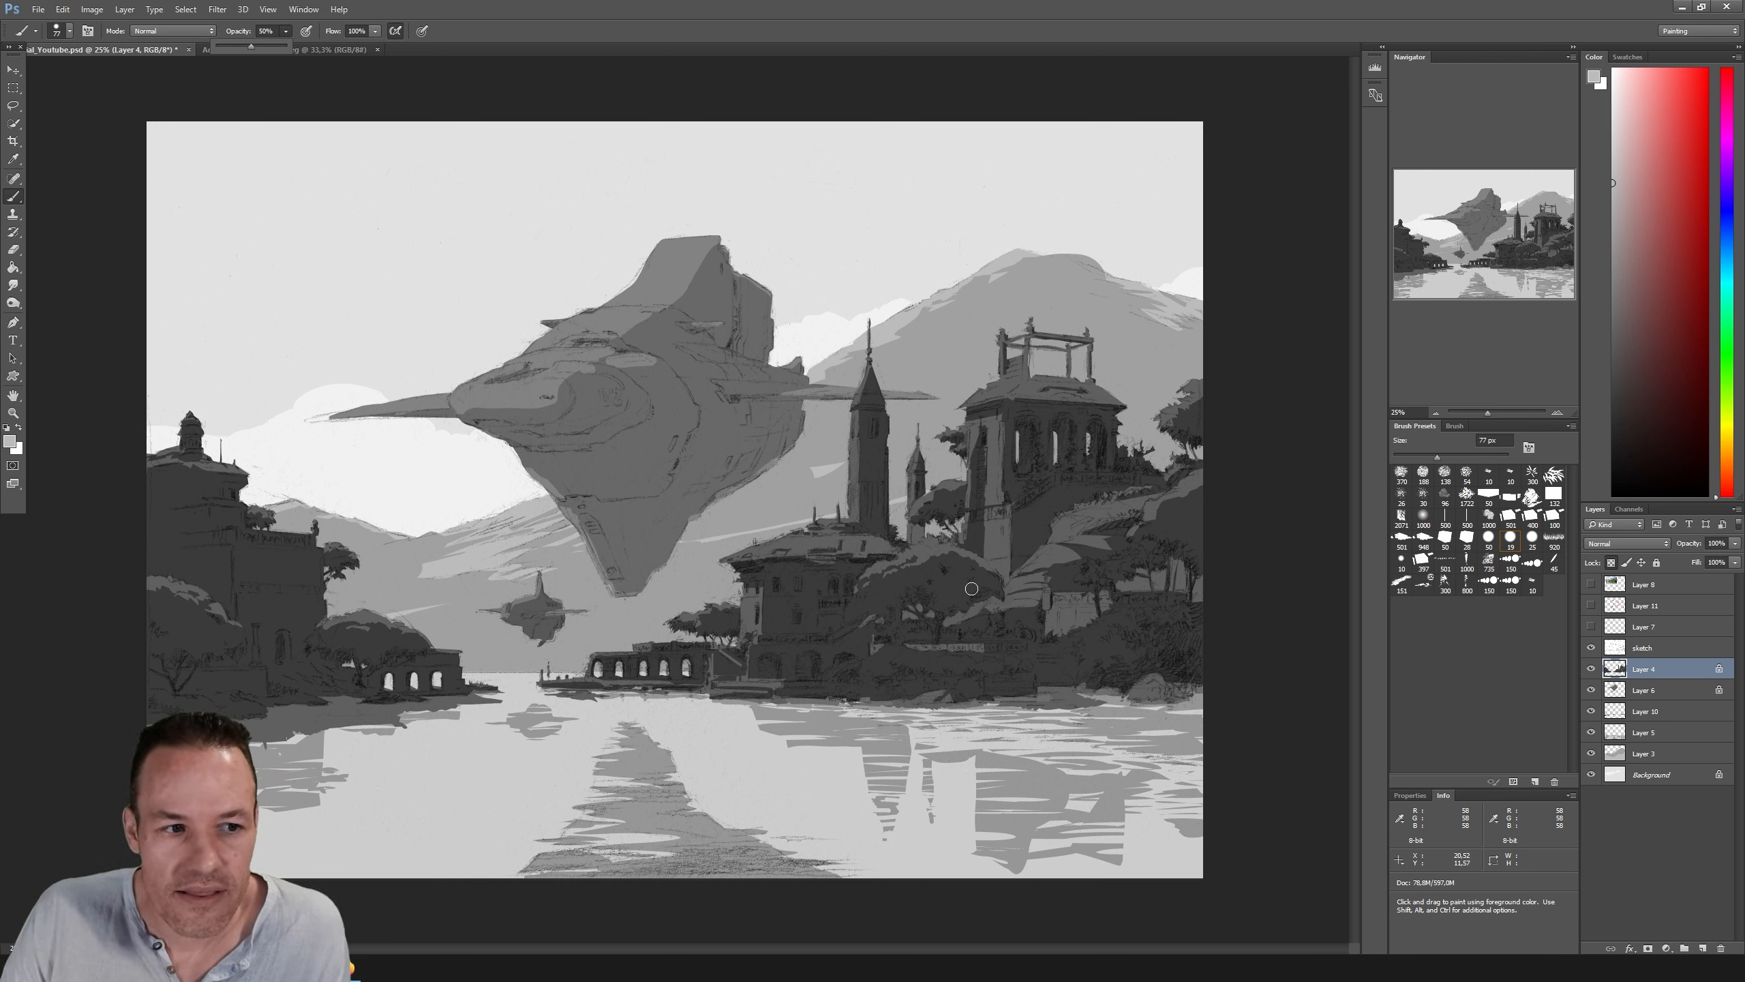
click(1261, 549)
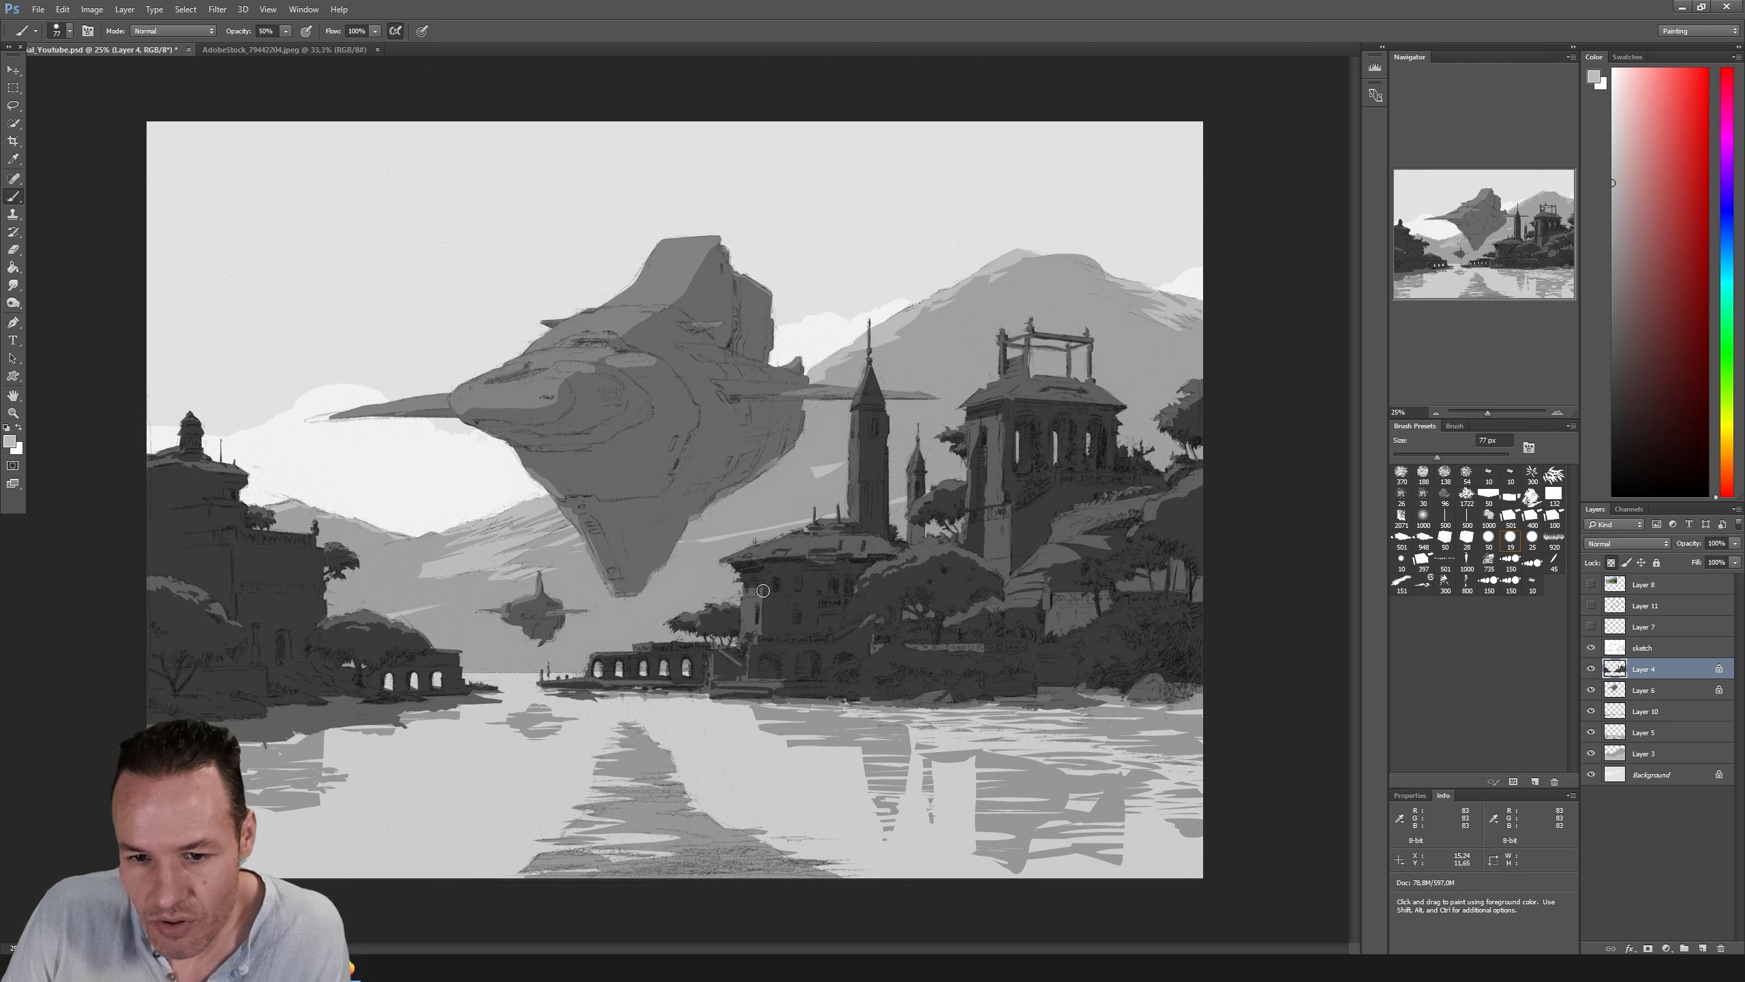
Step: Brush light grey at 50% opacity over the lakeside villa's wall, its roof and the neighbouring trees
mouse_move(743, 583)
mouse_down()
mouse_move(804, 579)
mouse_move(750, 591)
mouse_move(752, 626)
mouse_move(756, 597)
mouse_move(798, 606)
mouse_move(750, 626)
mouse_move(812, 625)
mouse_move(827, 594)
mouse_move(820, 622)
mouse_up()
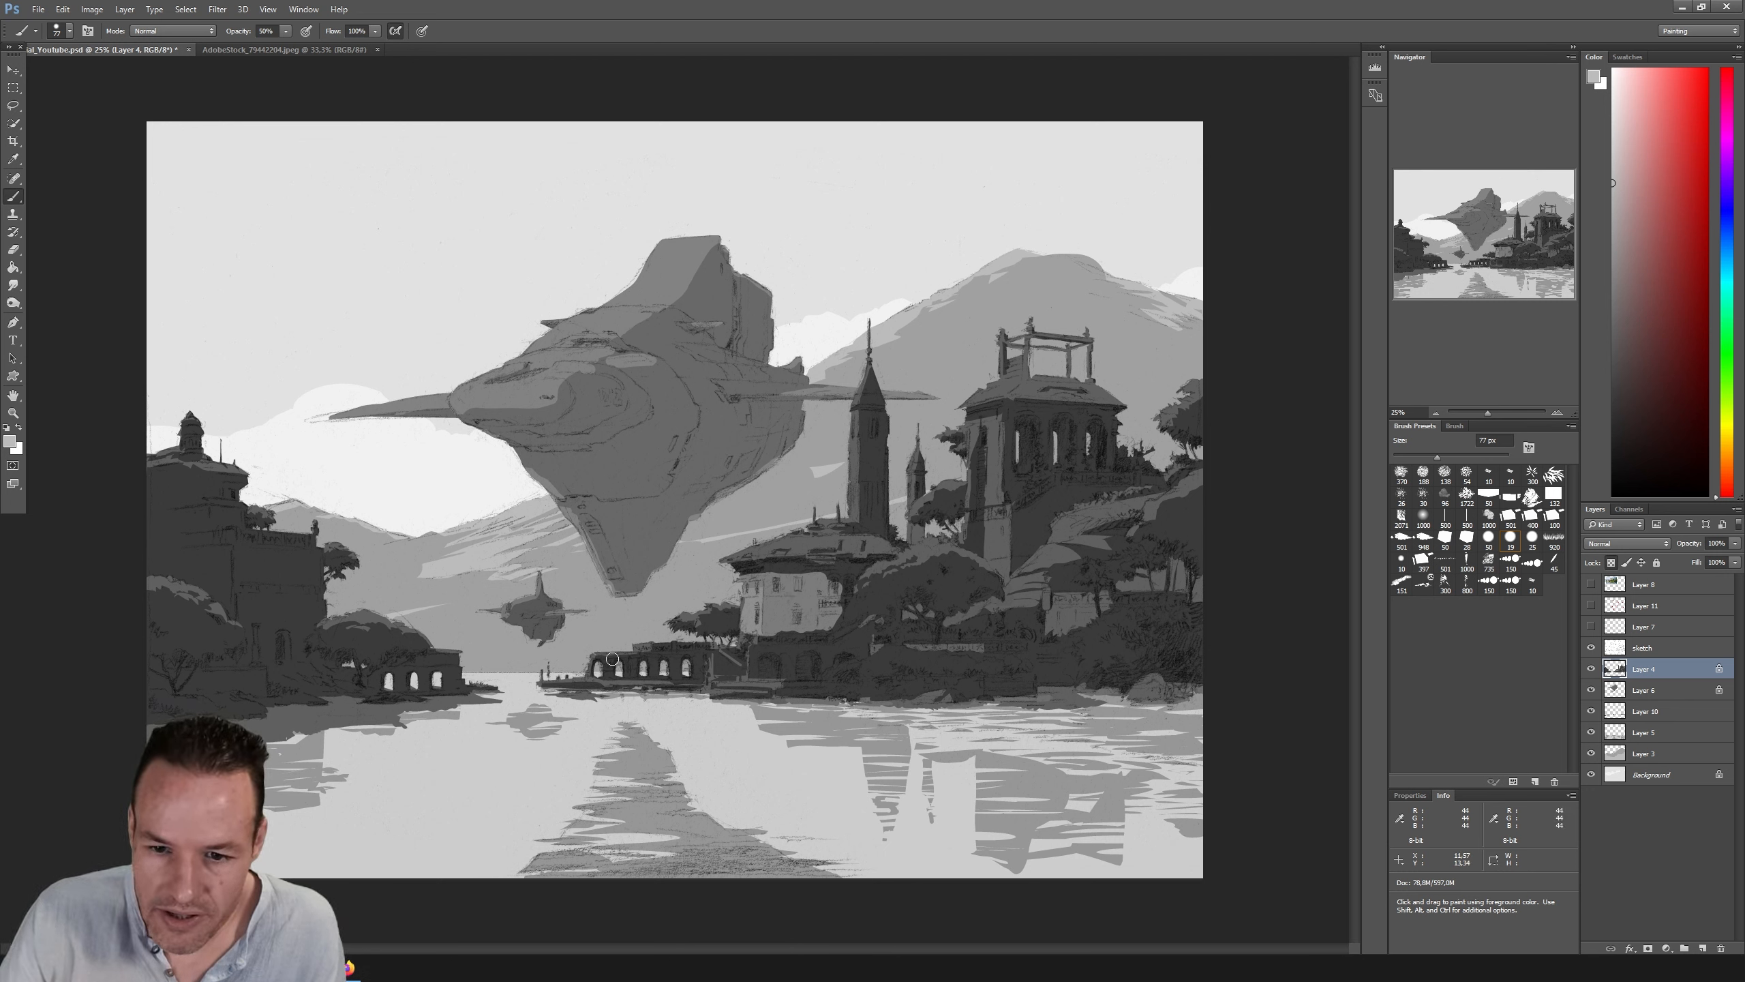
mouse_move(690, 623)
mouse_down()
mouse_move(842, 590)
mouse_move(765, 635)
mouse_move(887, 548)
mouse_move(811, 625)
mouse_move(913, 607)
mouse_move(839, 606)
mouse_move(876, 585)
mouse_up()
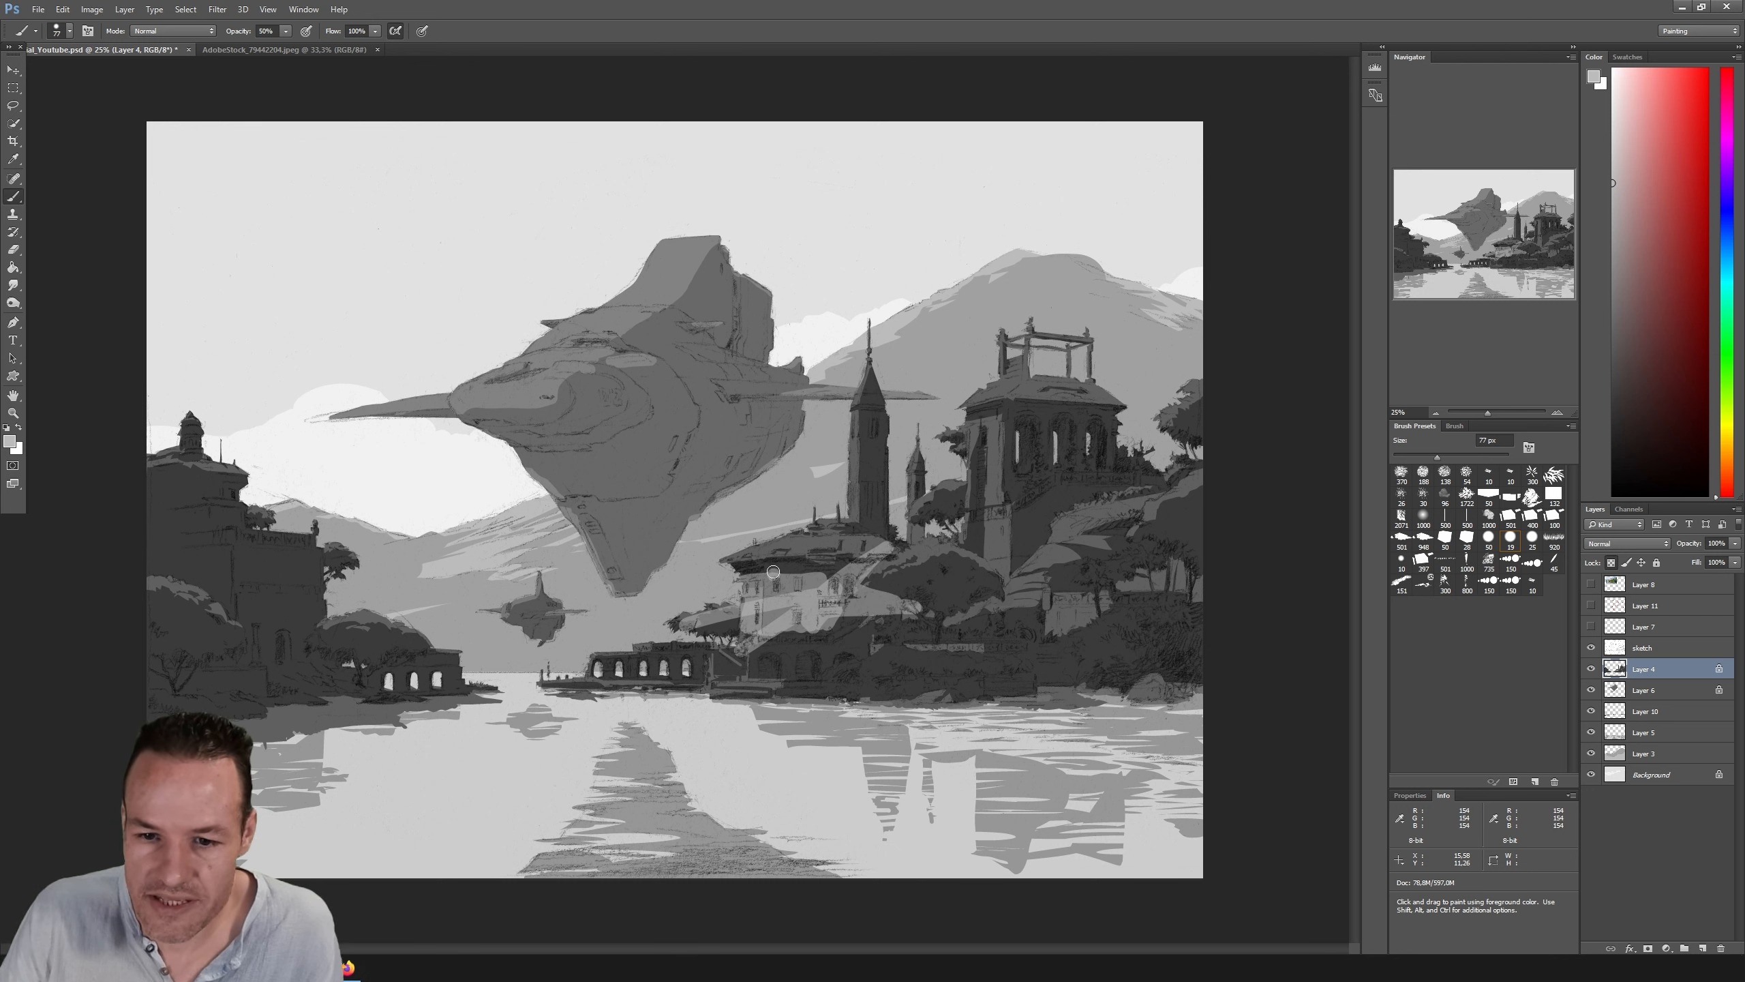
drag(773, 572, 830, 659)
drag(763, 611, 907, 612)
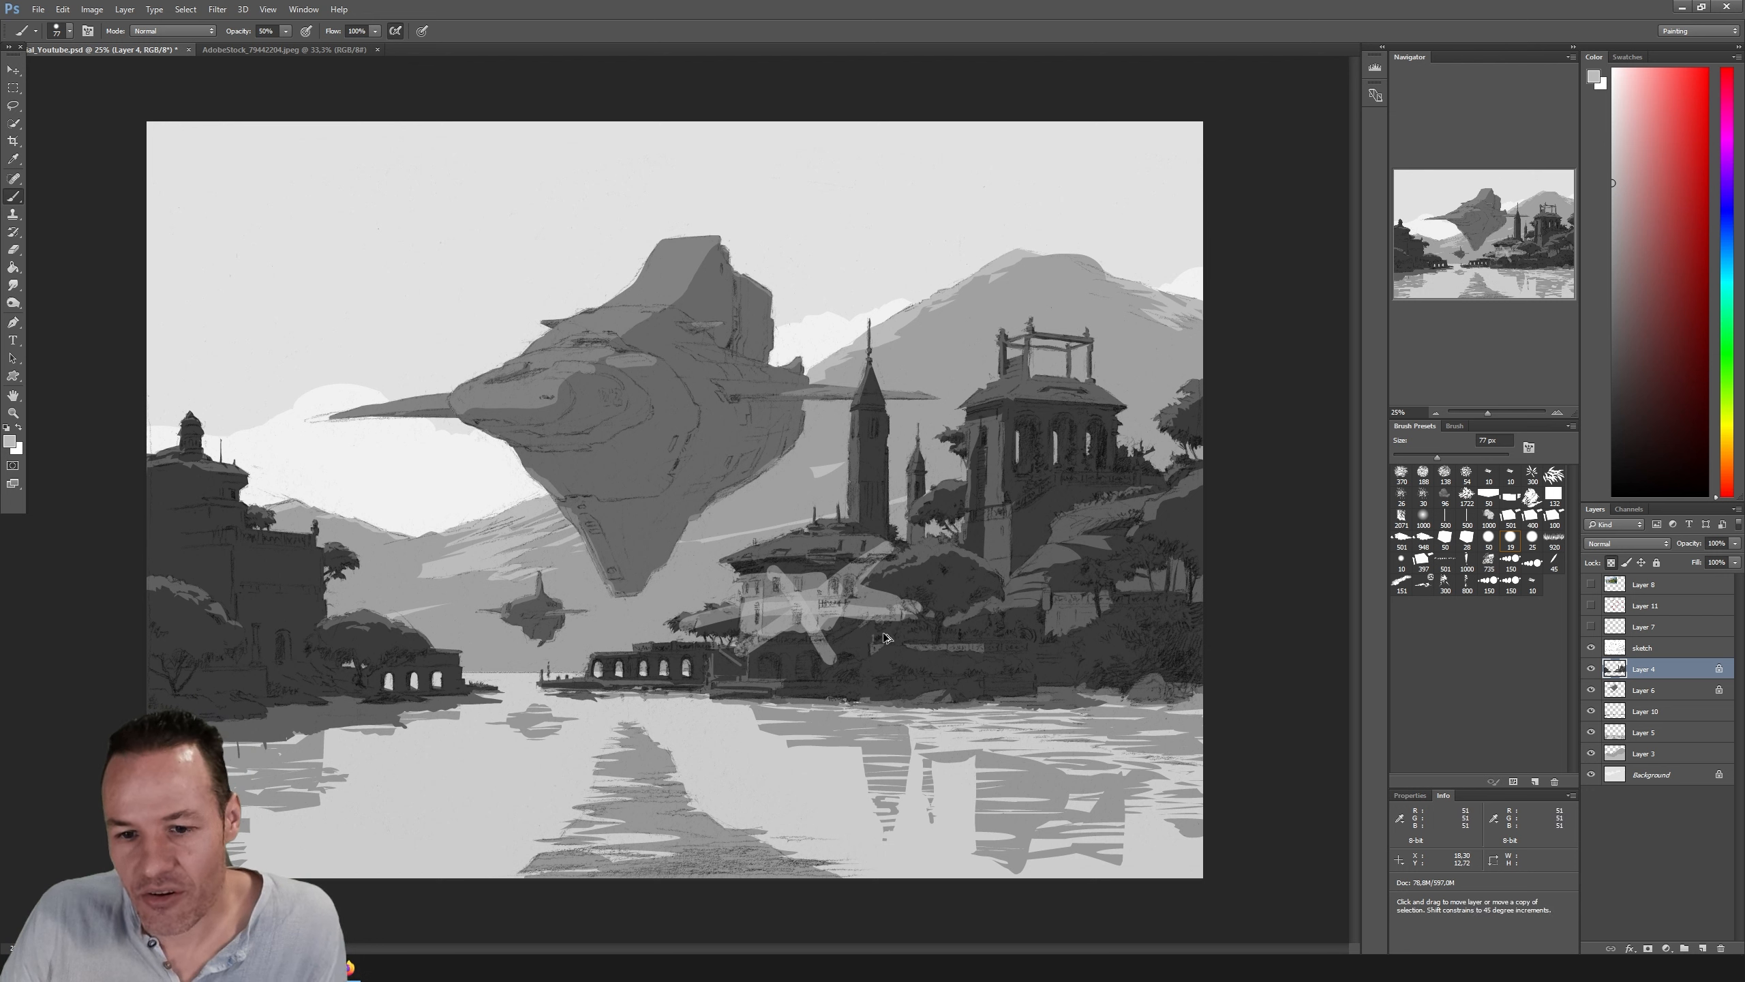
Step: Undo the 50% opacity strokes on the lakeside villa and the trees beside it
key(ctrl+alt+z)
key(ctrl+alt+z)
key(ctrl+alt+z)
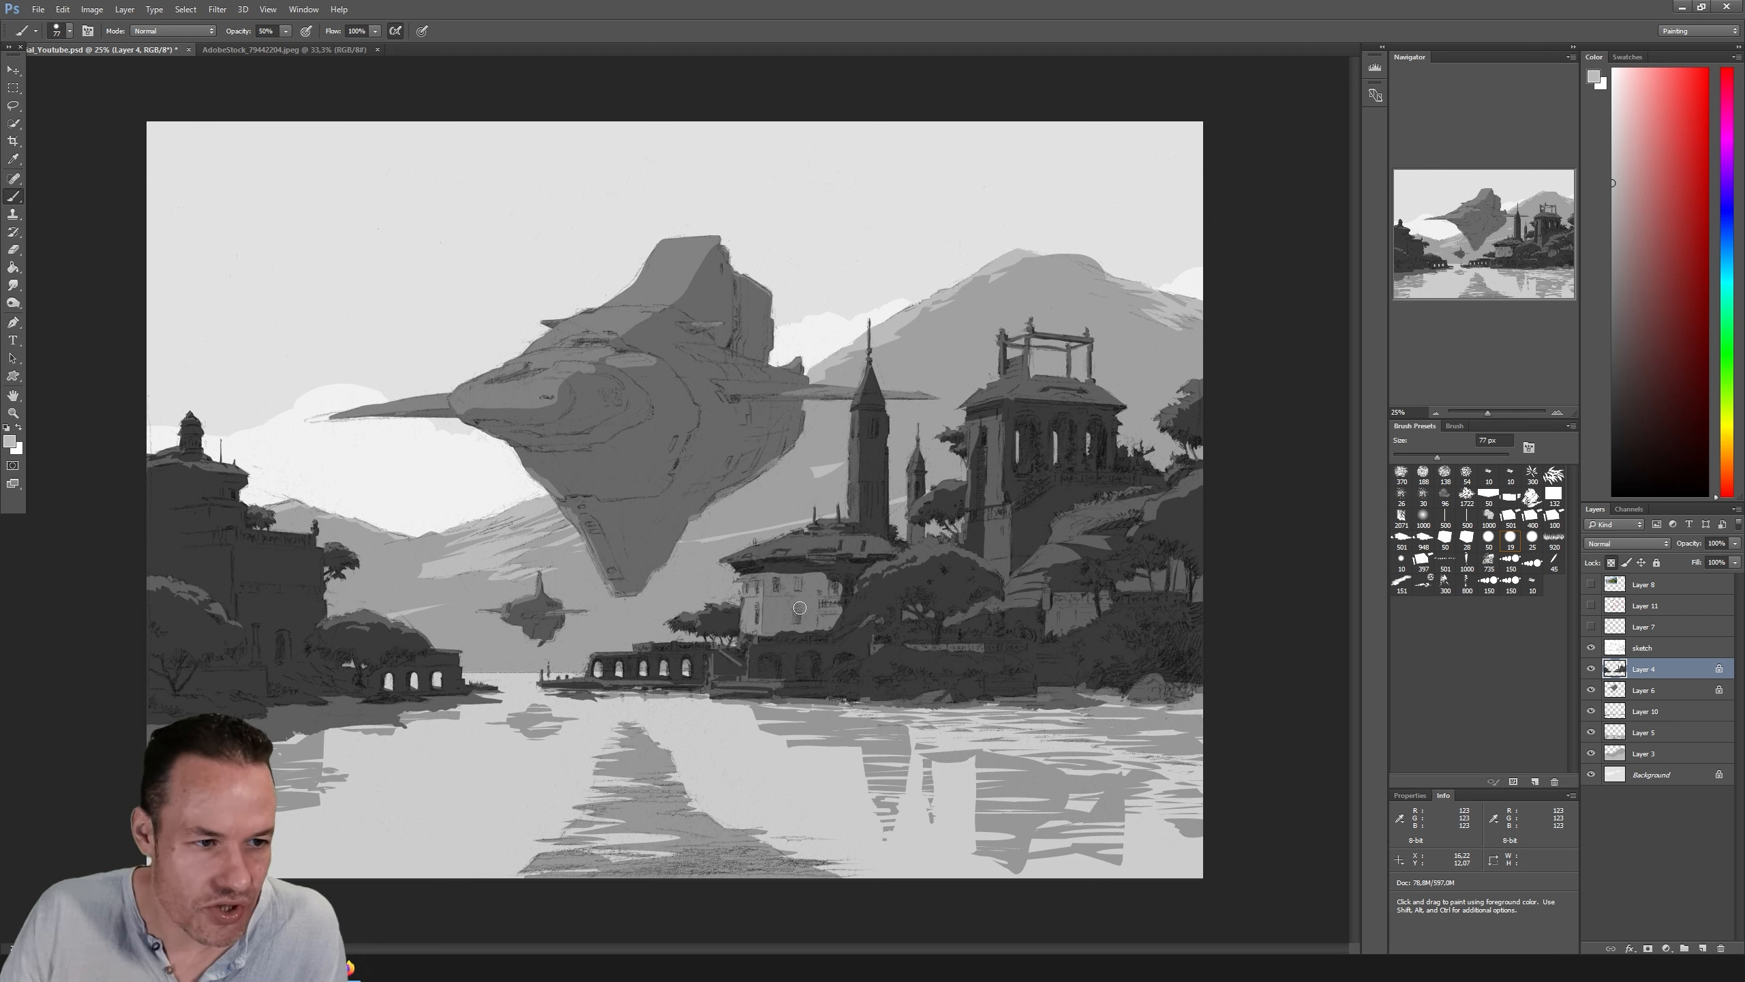
drag(791, 622, 789, 621)
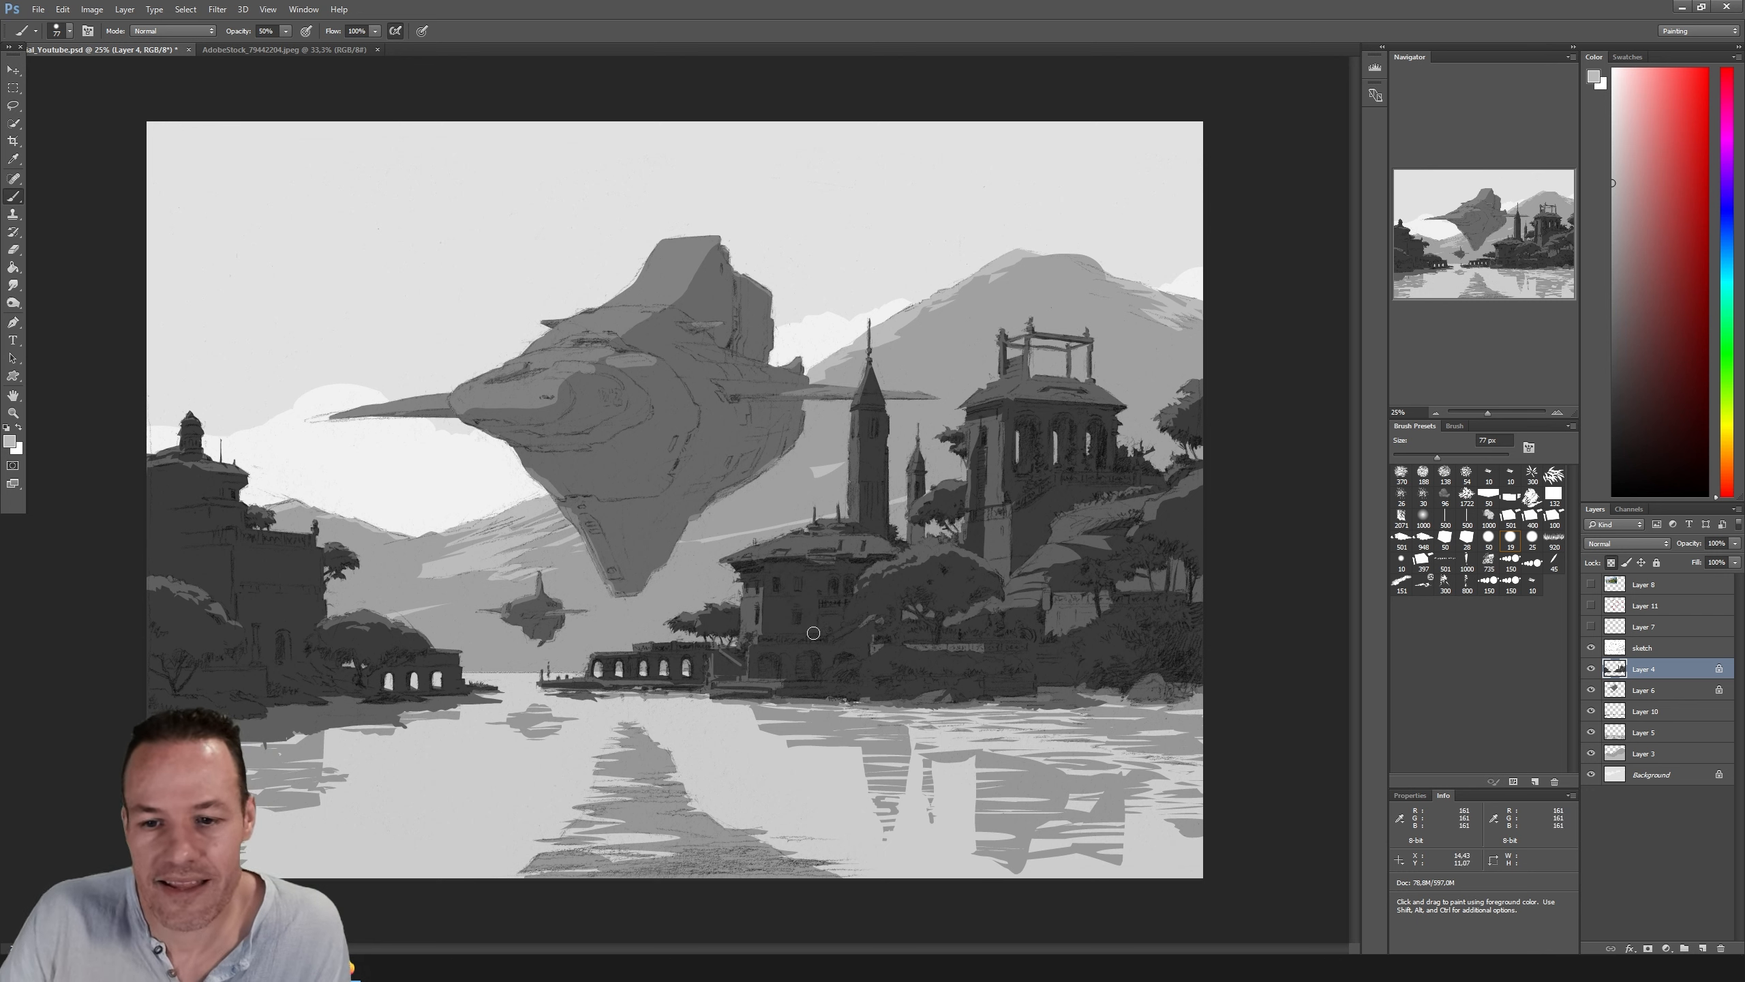
Step: Lower the brush opacity to 25% and softly lighten the lakeside villa's wall with light grey
click(285, 31)
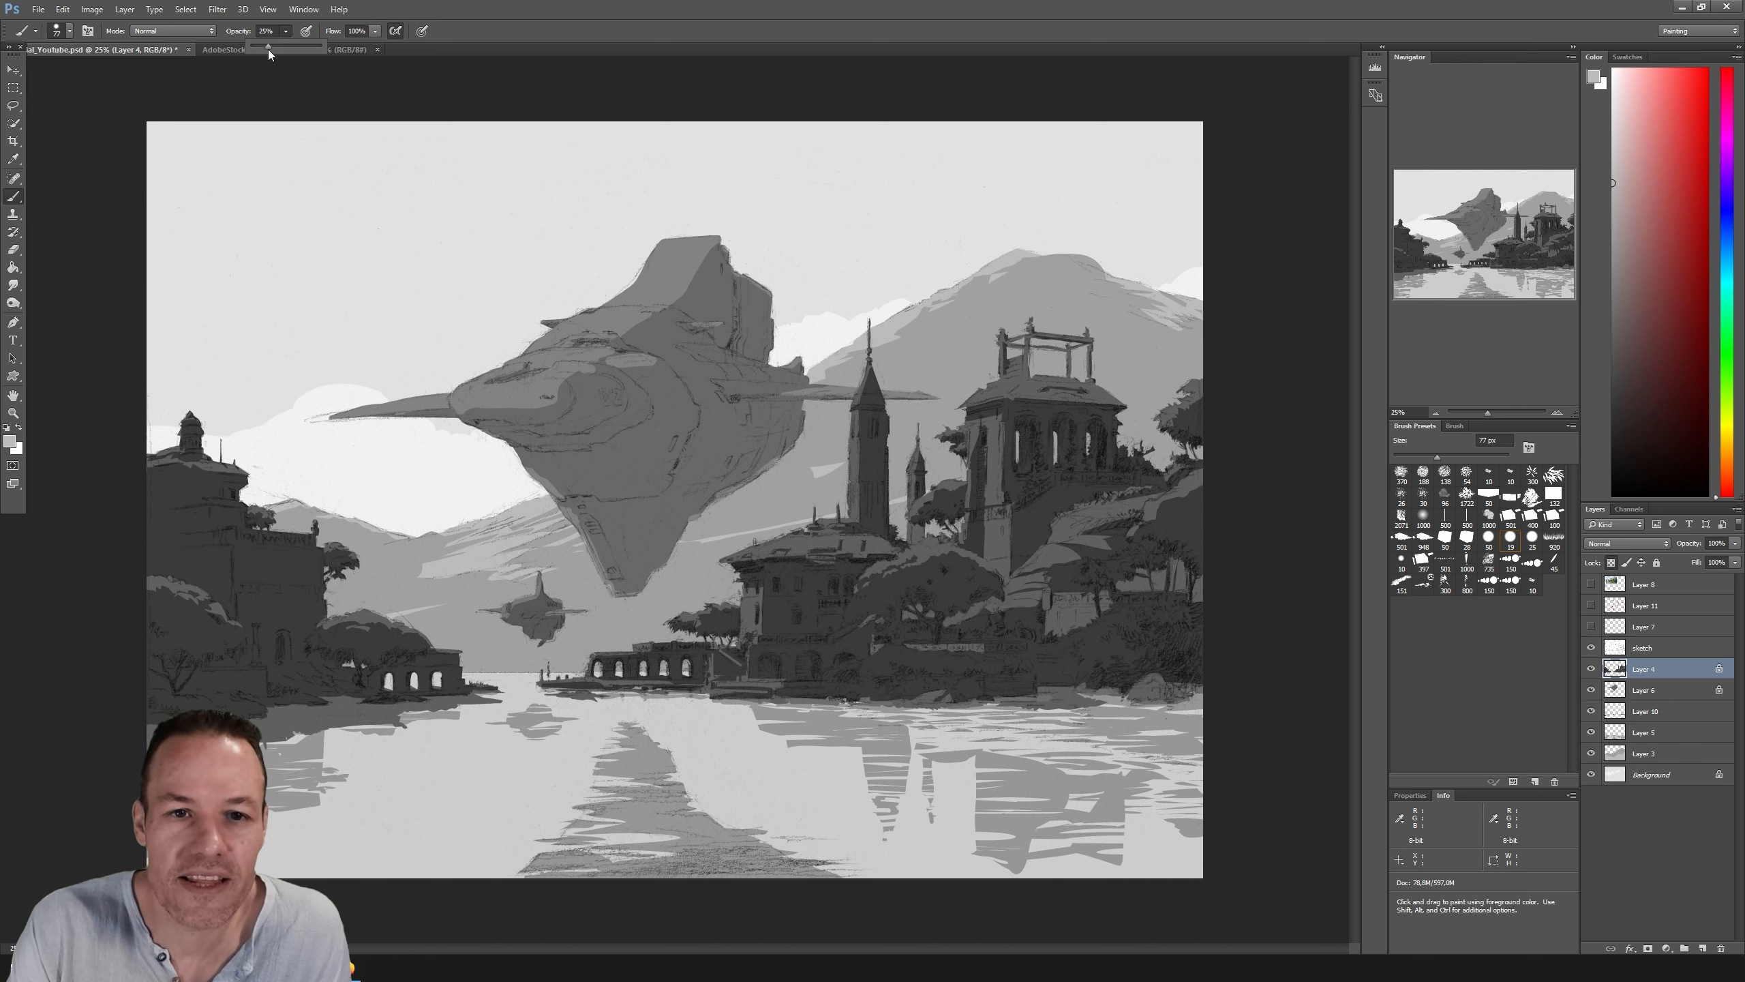
click(752, 595)
mouse_move(751, 594)
mouse_down()
mouse_move(766, 627)
mouse_move(772, 597)
mouse_move(750, 581)
mouse_move(845, 579)
mouse_move(821, 629)
mouse_move(769, 627)
mouse_move(807, 624)
mouse_move(792, 586)
mouse_move(841, 580)
mouse_up()
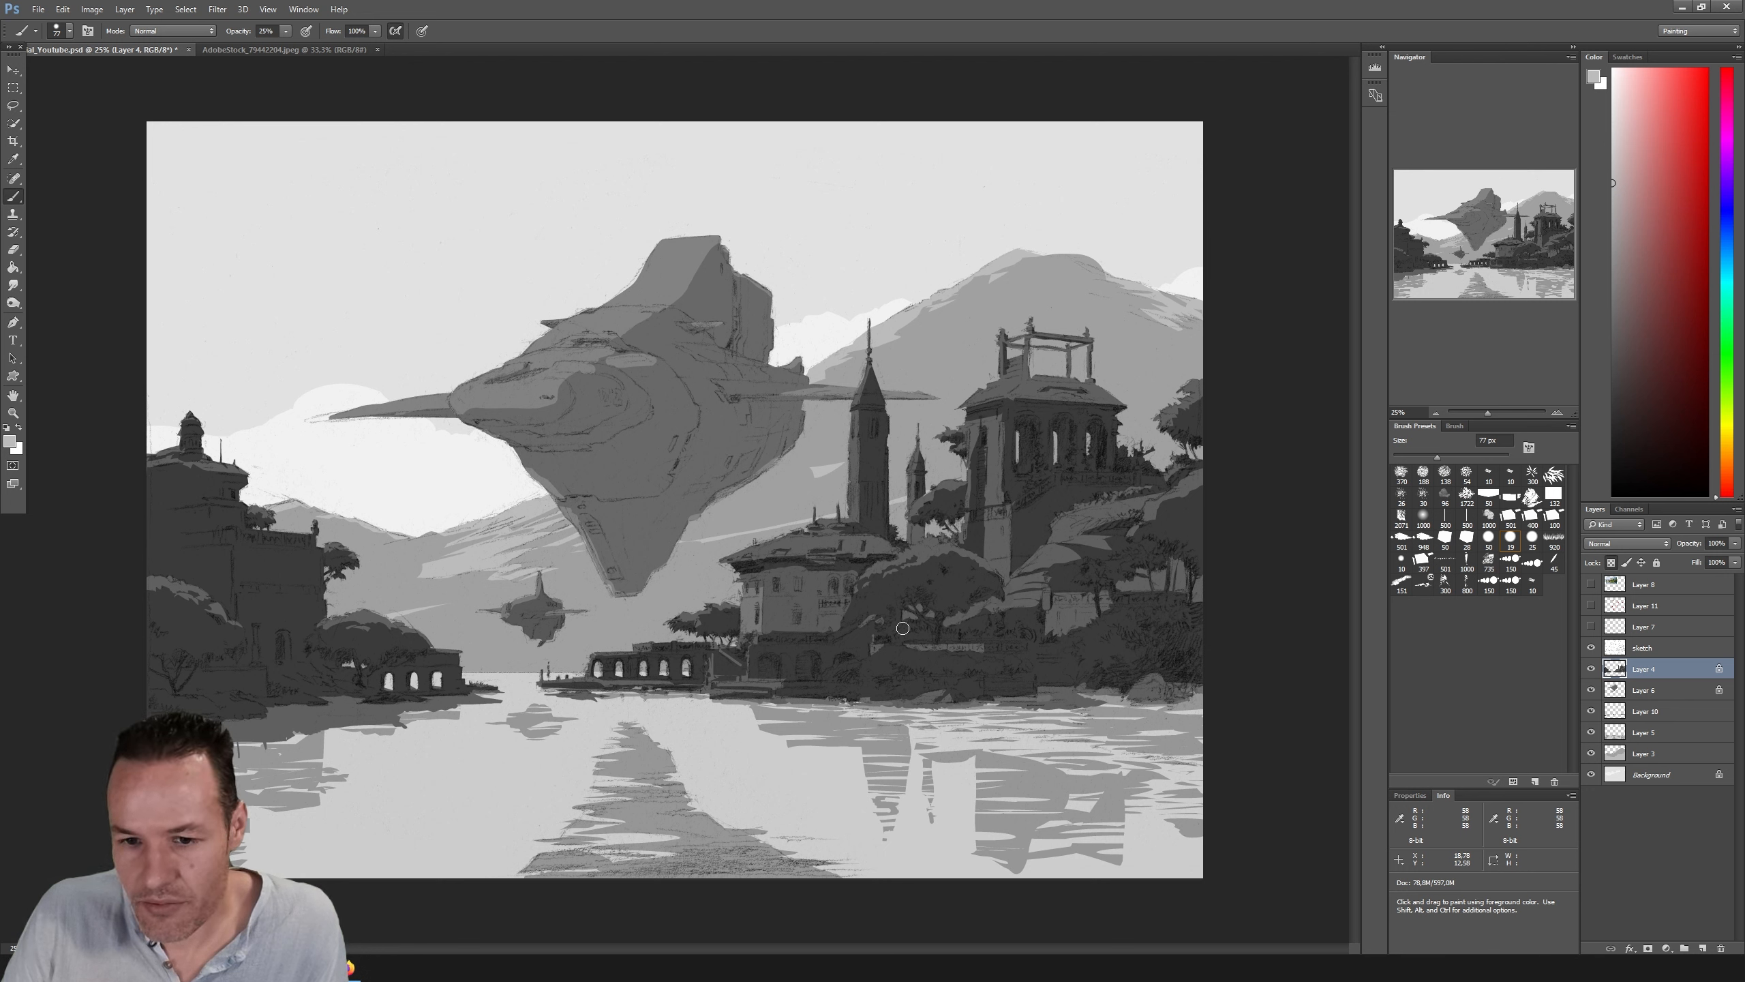
Step: Compare brush presets with their tip shape settings, trying the 85 px and 19 px brushes
click(1532, 539)
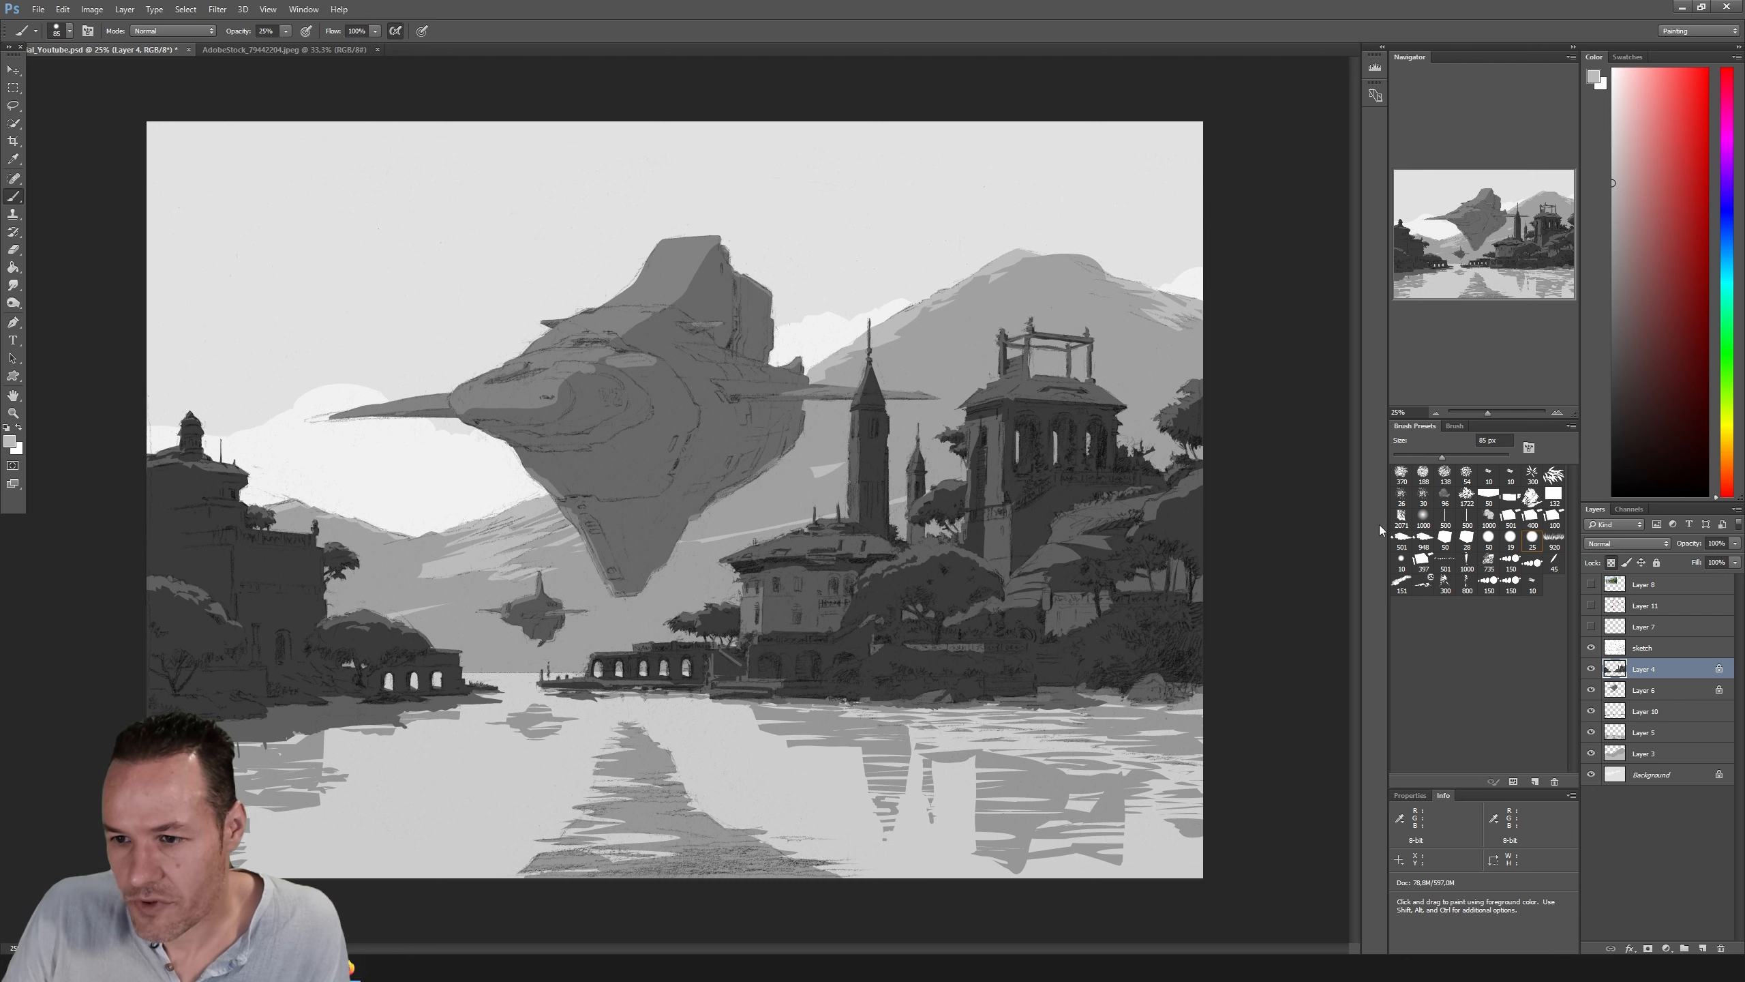
click(1454, 426)
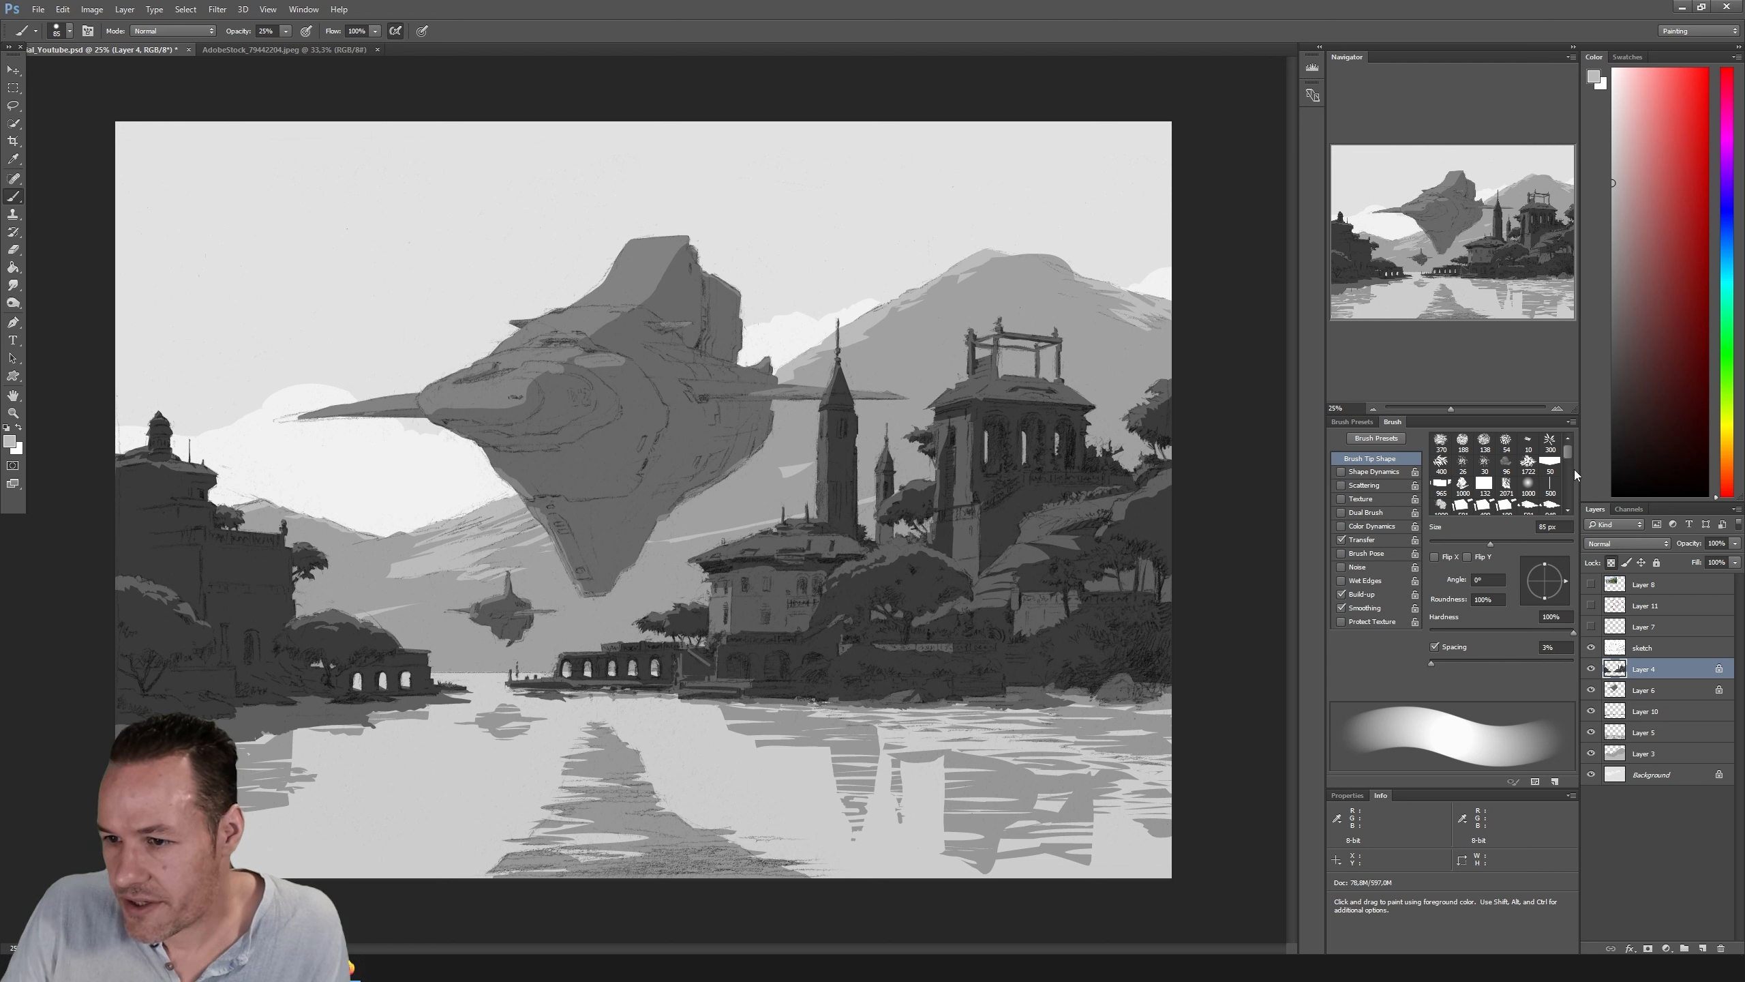
drag(1570, 452, 1571, 460)
click(1504, 494)
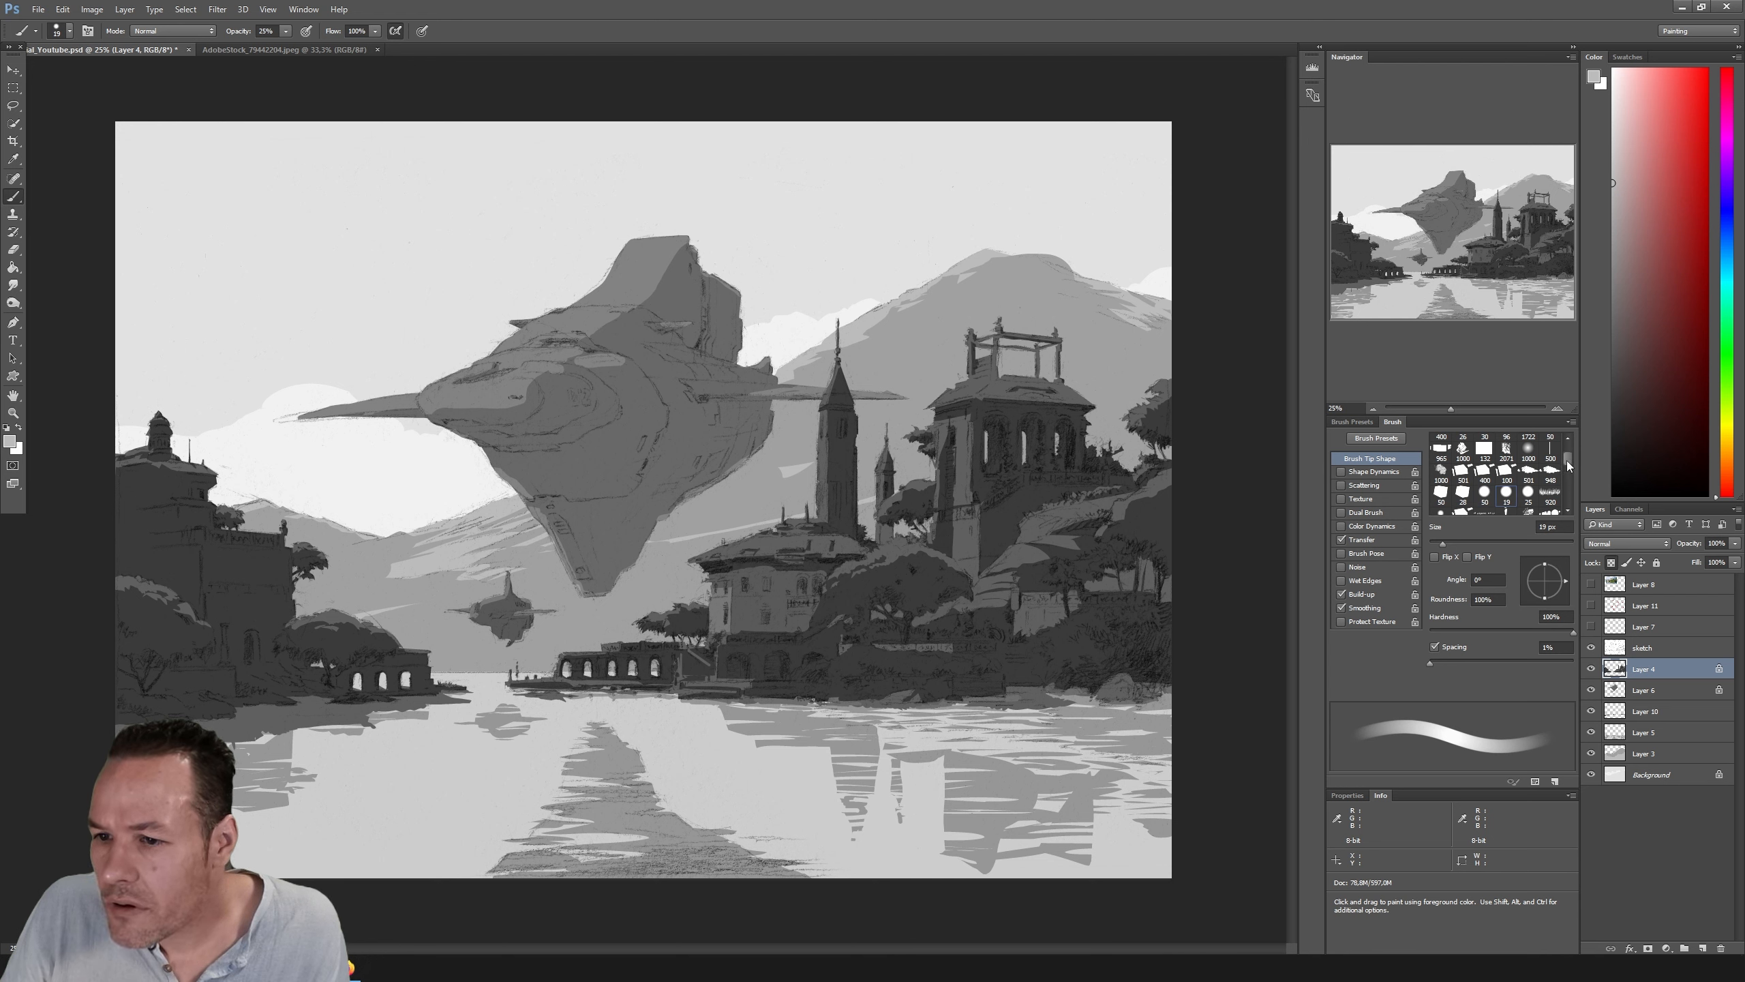
mouse_move(1570, 466)
mouse_down()
mouse_move(1565, 503)
mouse_move(1564, 459)
mouse_up()
click(1377, 437)
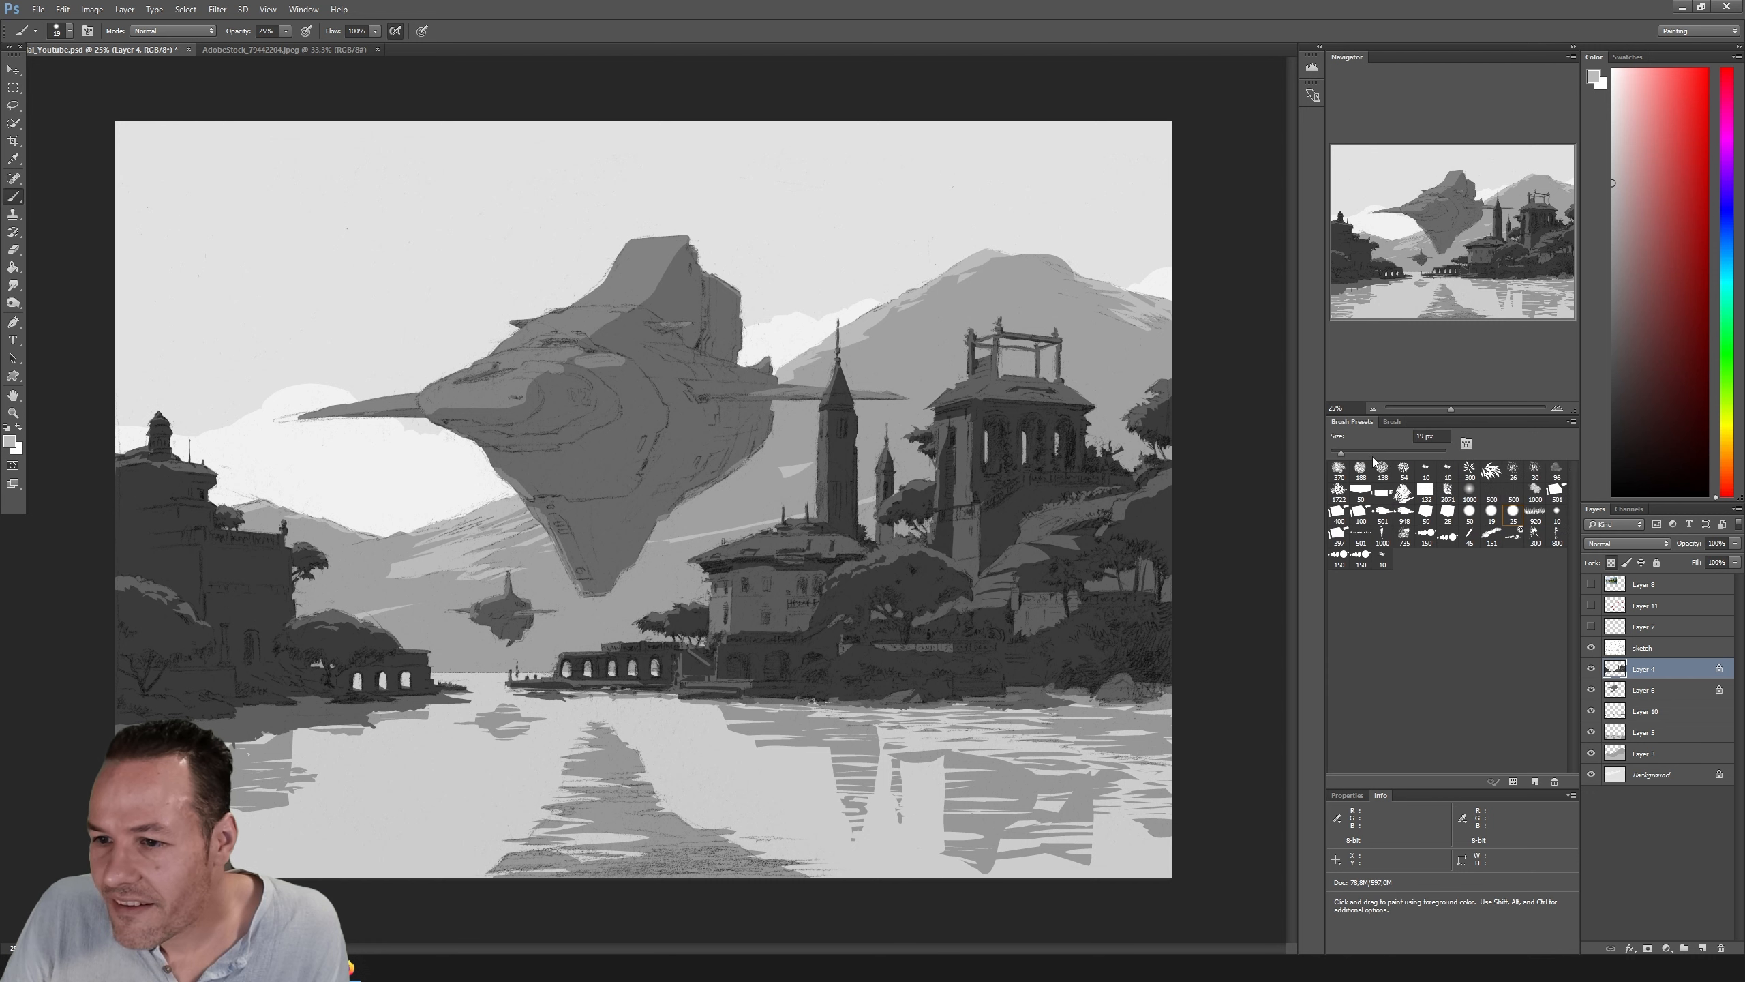
click(1486, 518)
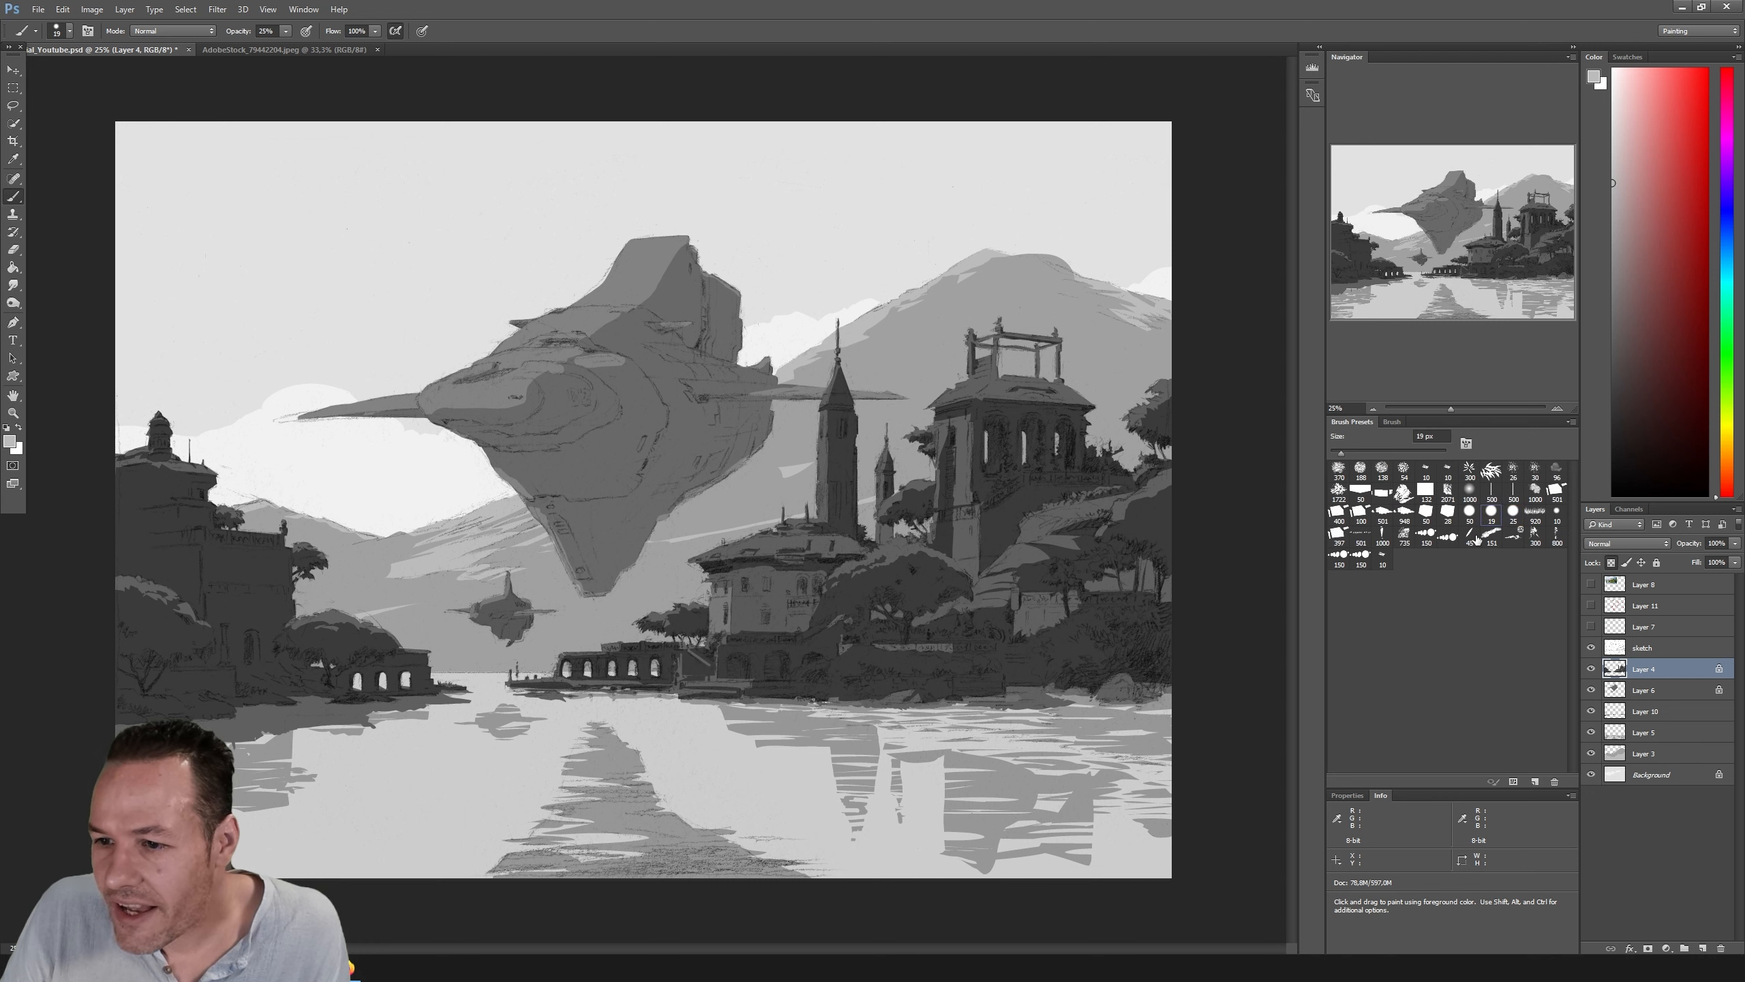
click(1394, 424)
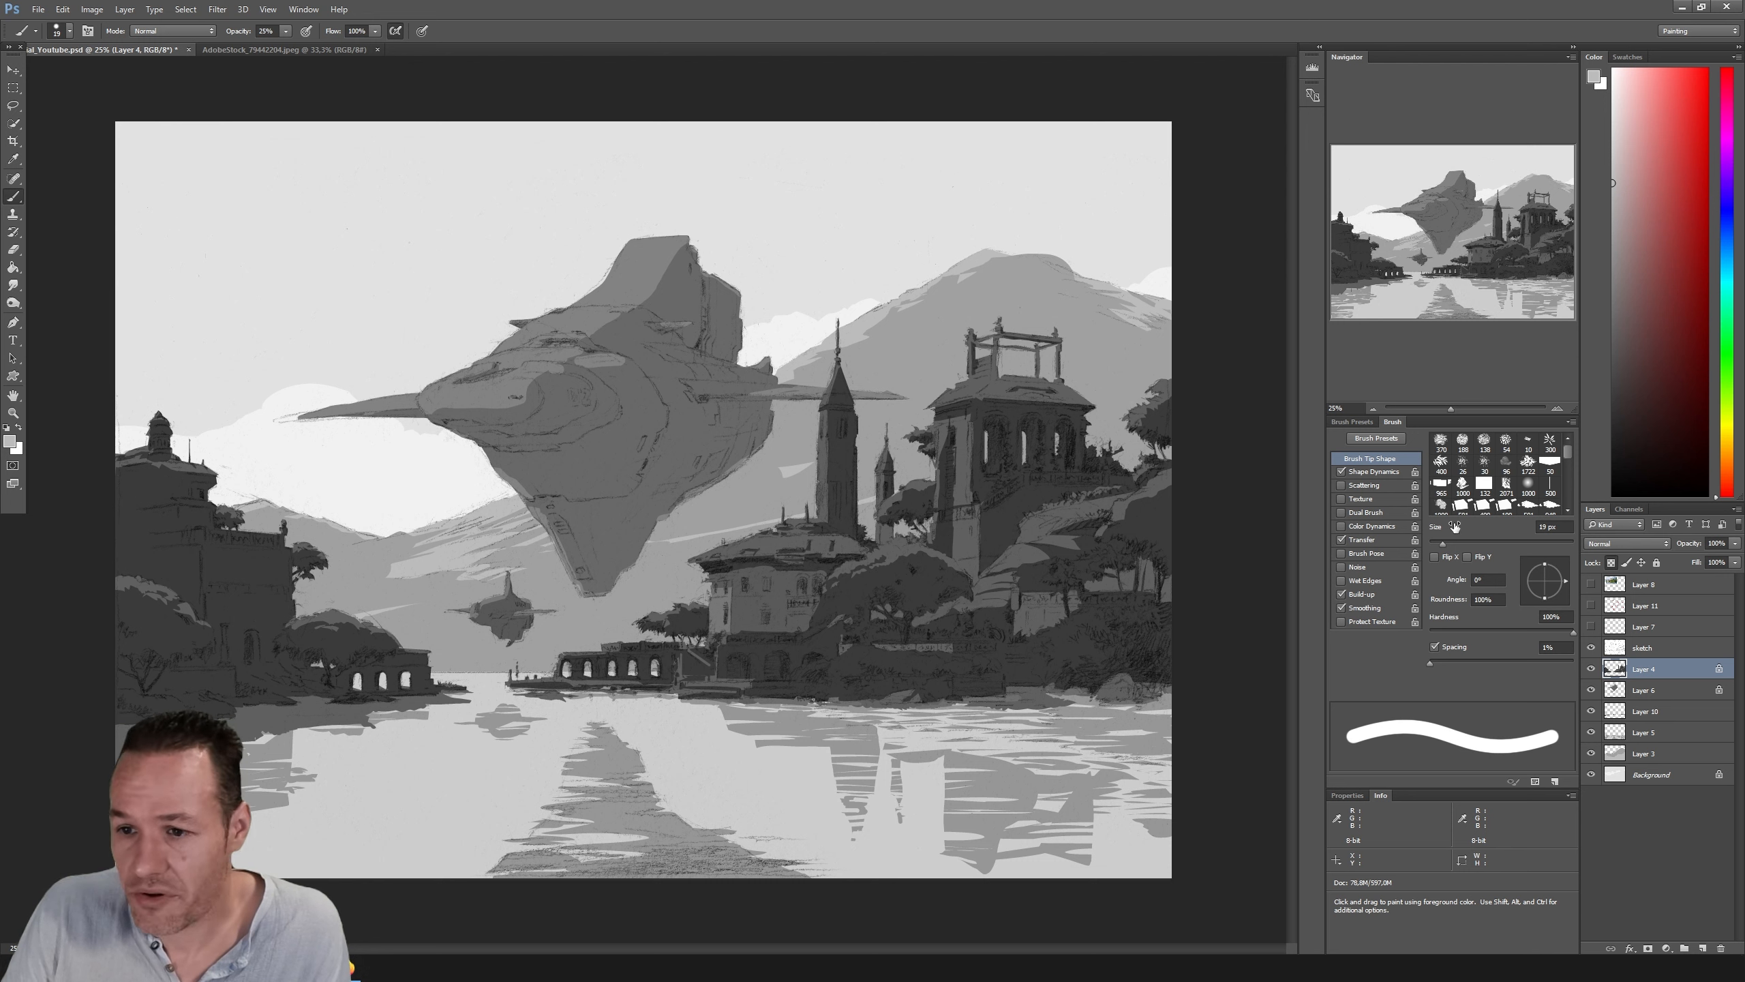
click(1354, 430)
Step: Select the Hard Round 25 1 brush preset, narrow the brush presets area and set the brush size to 139 px
click(1513, 512)
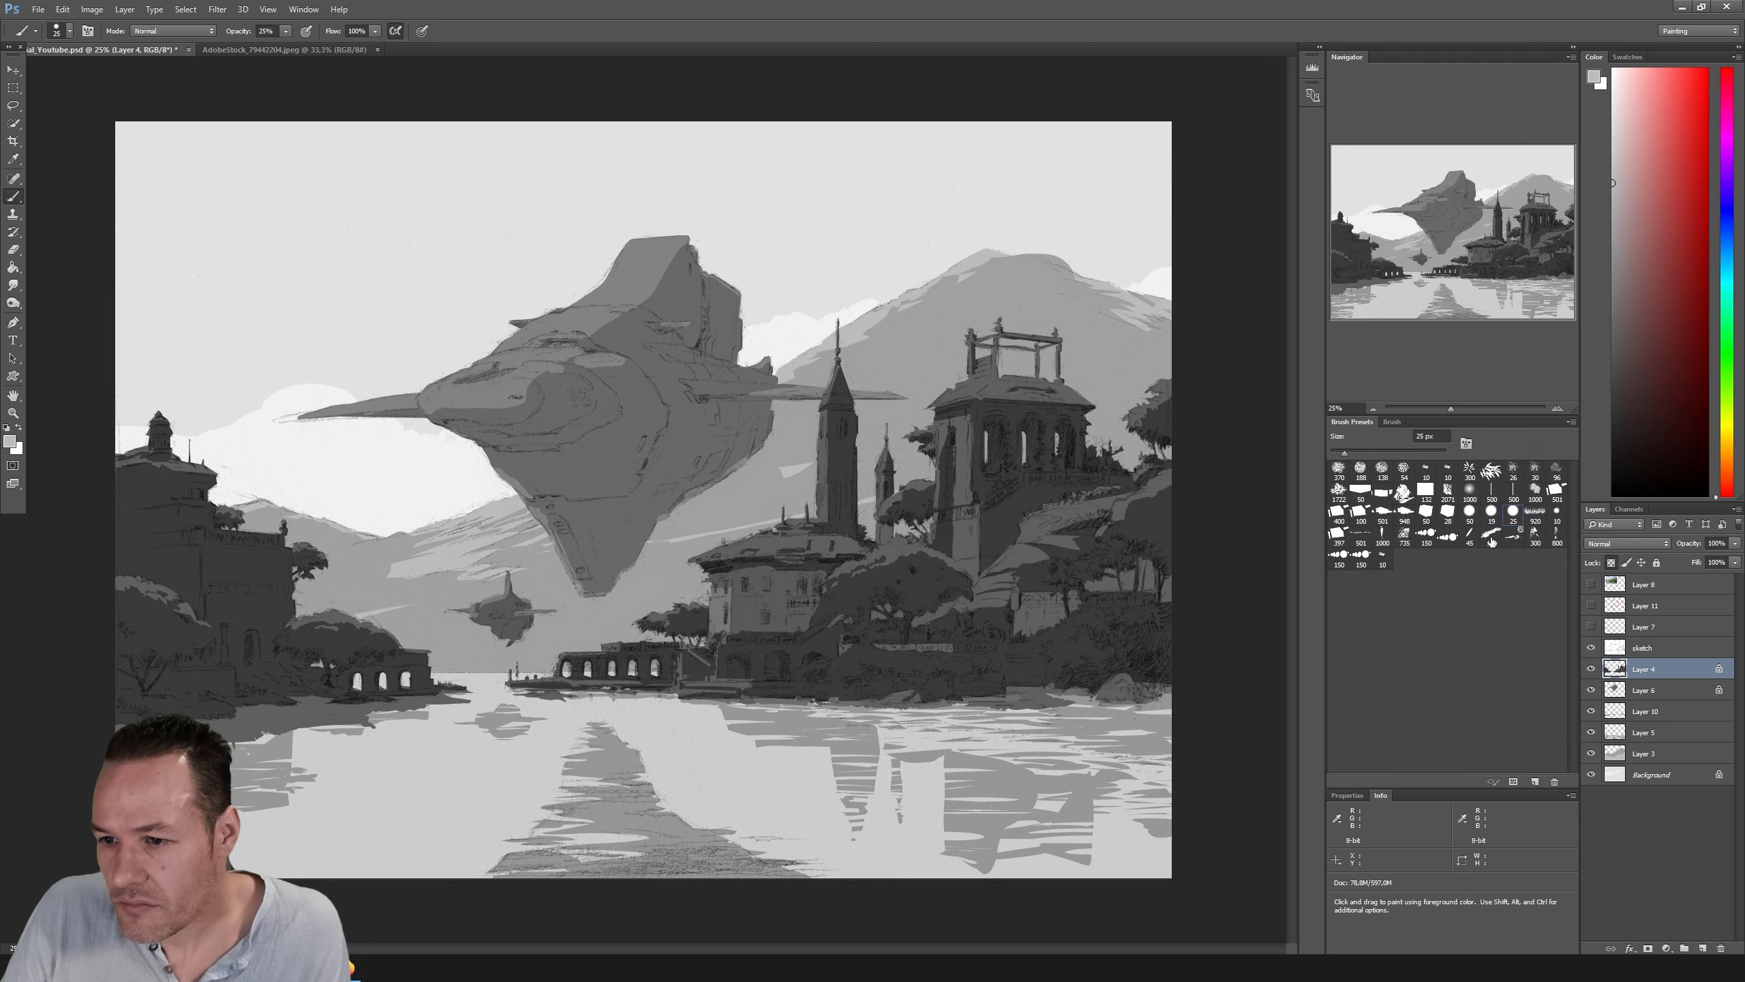
click(1327, 594)
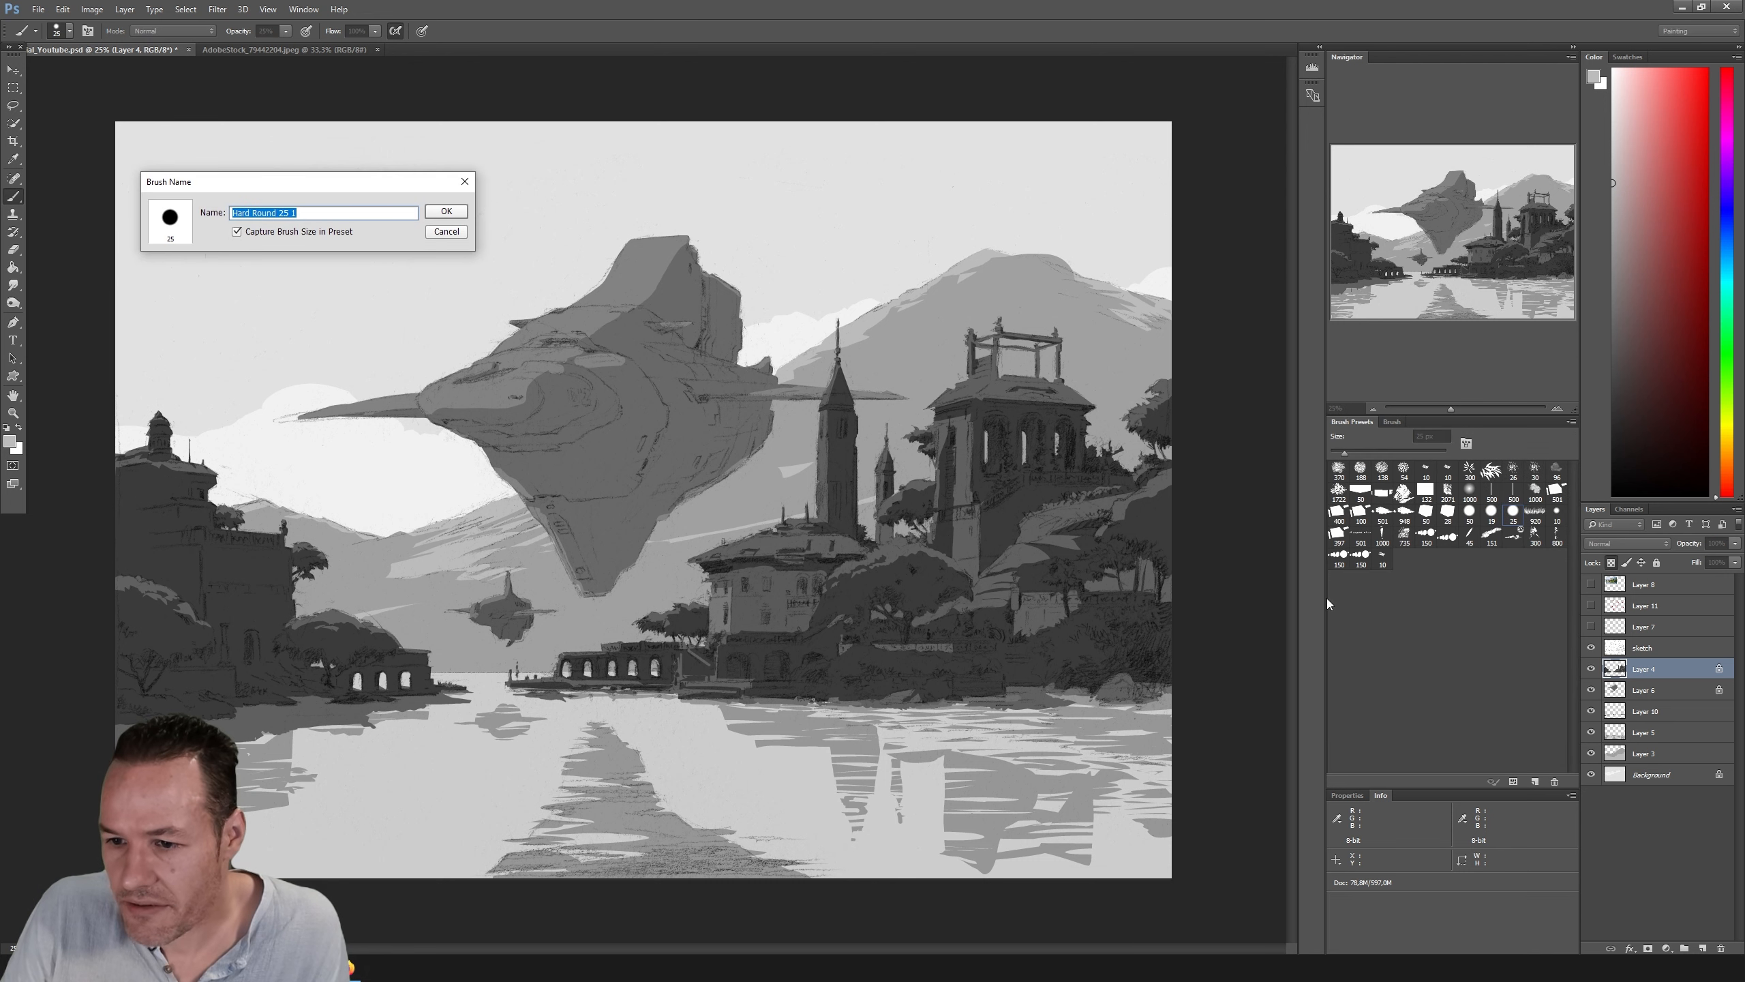
drag(1326, 599, 1363, 604)
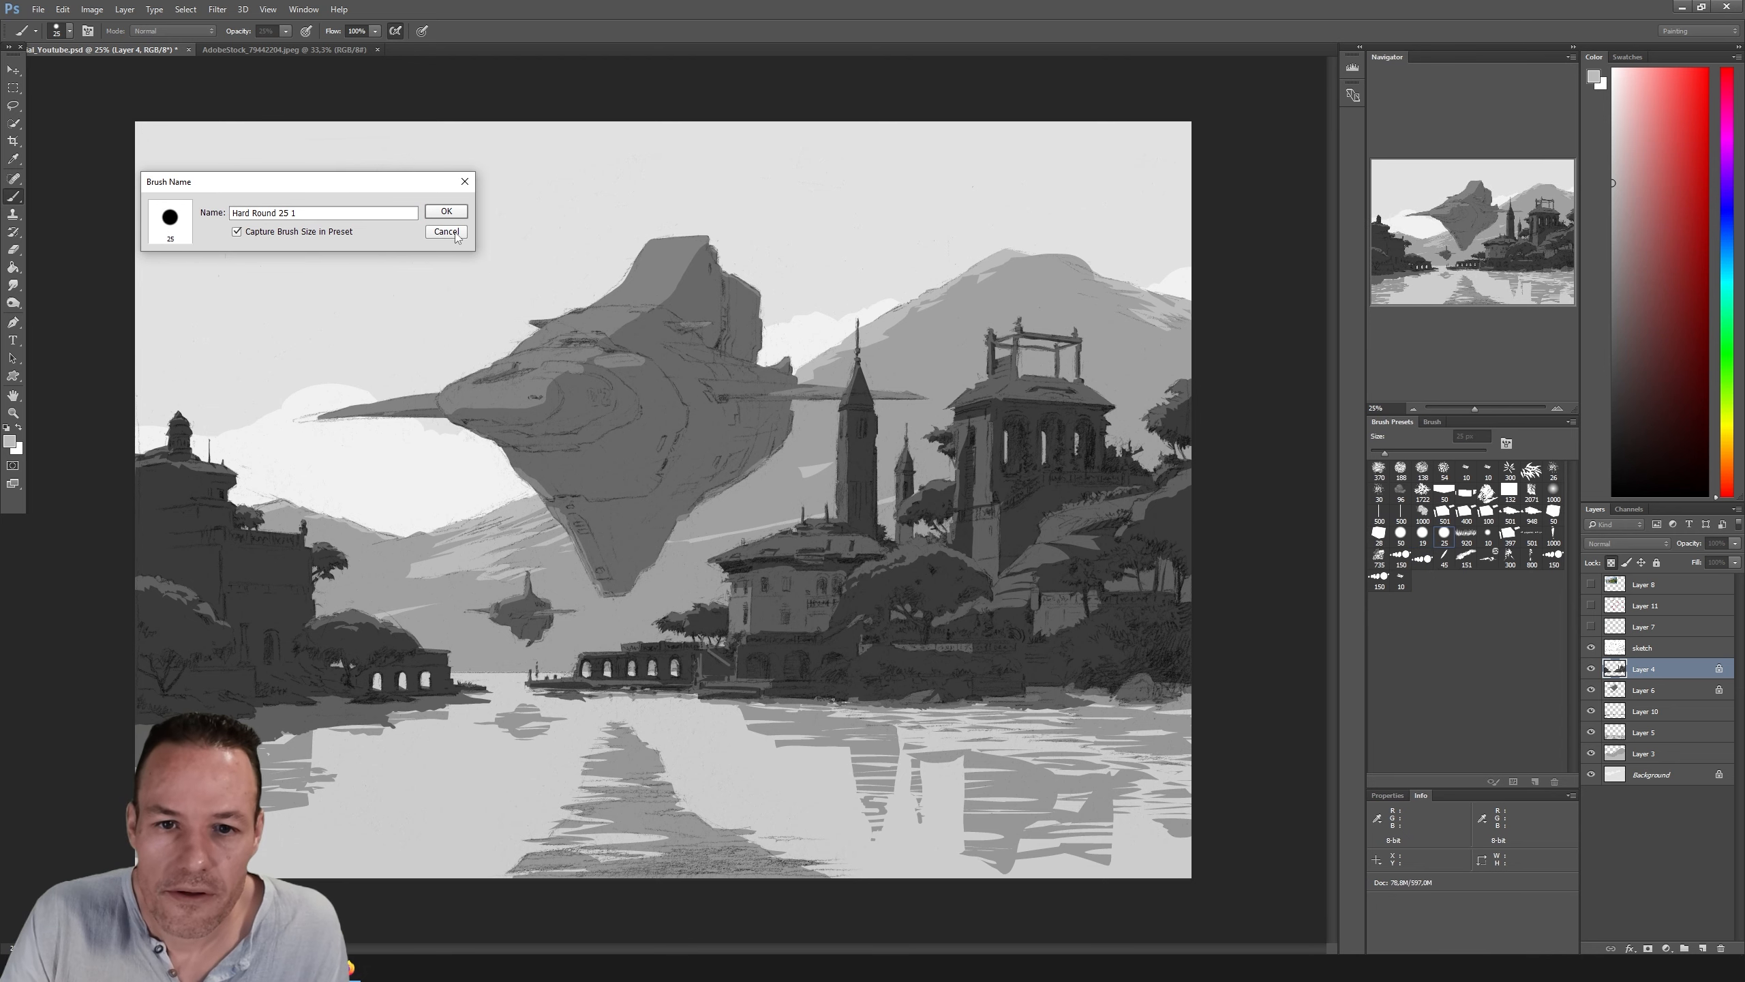
key(Escape)
click(1441, 453)
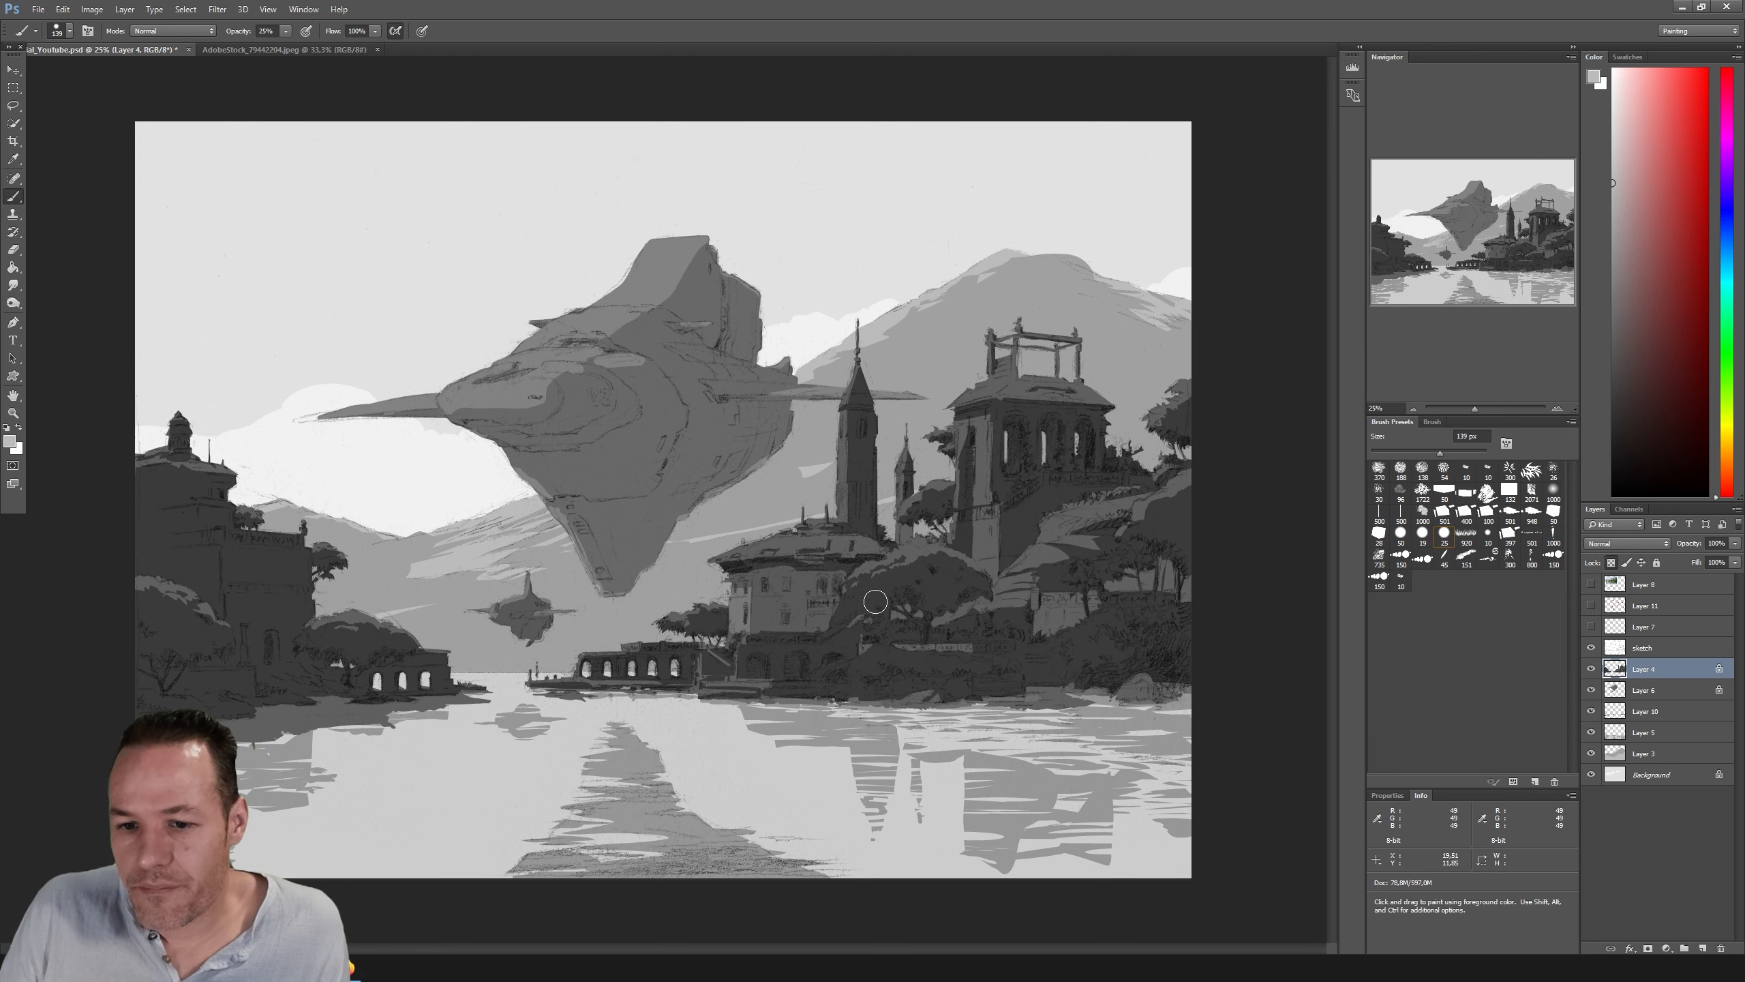
Step: Choose a near-white brush colour, raise the opacity to 100% and lighten the ruined tower's wall and the slope below it
drag(1611, 188, 1613, 112)
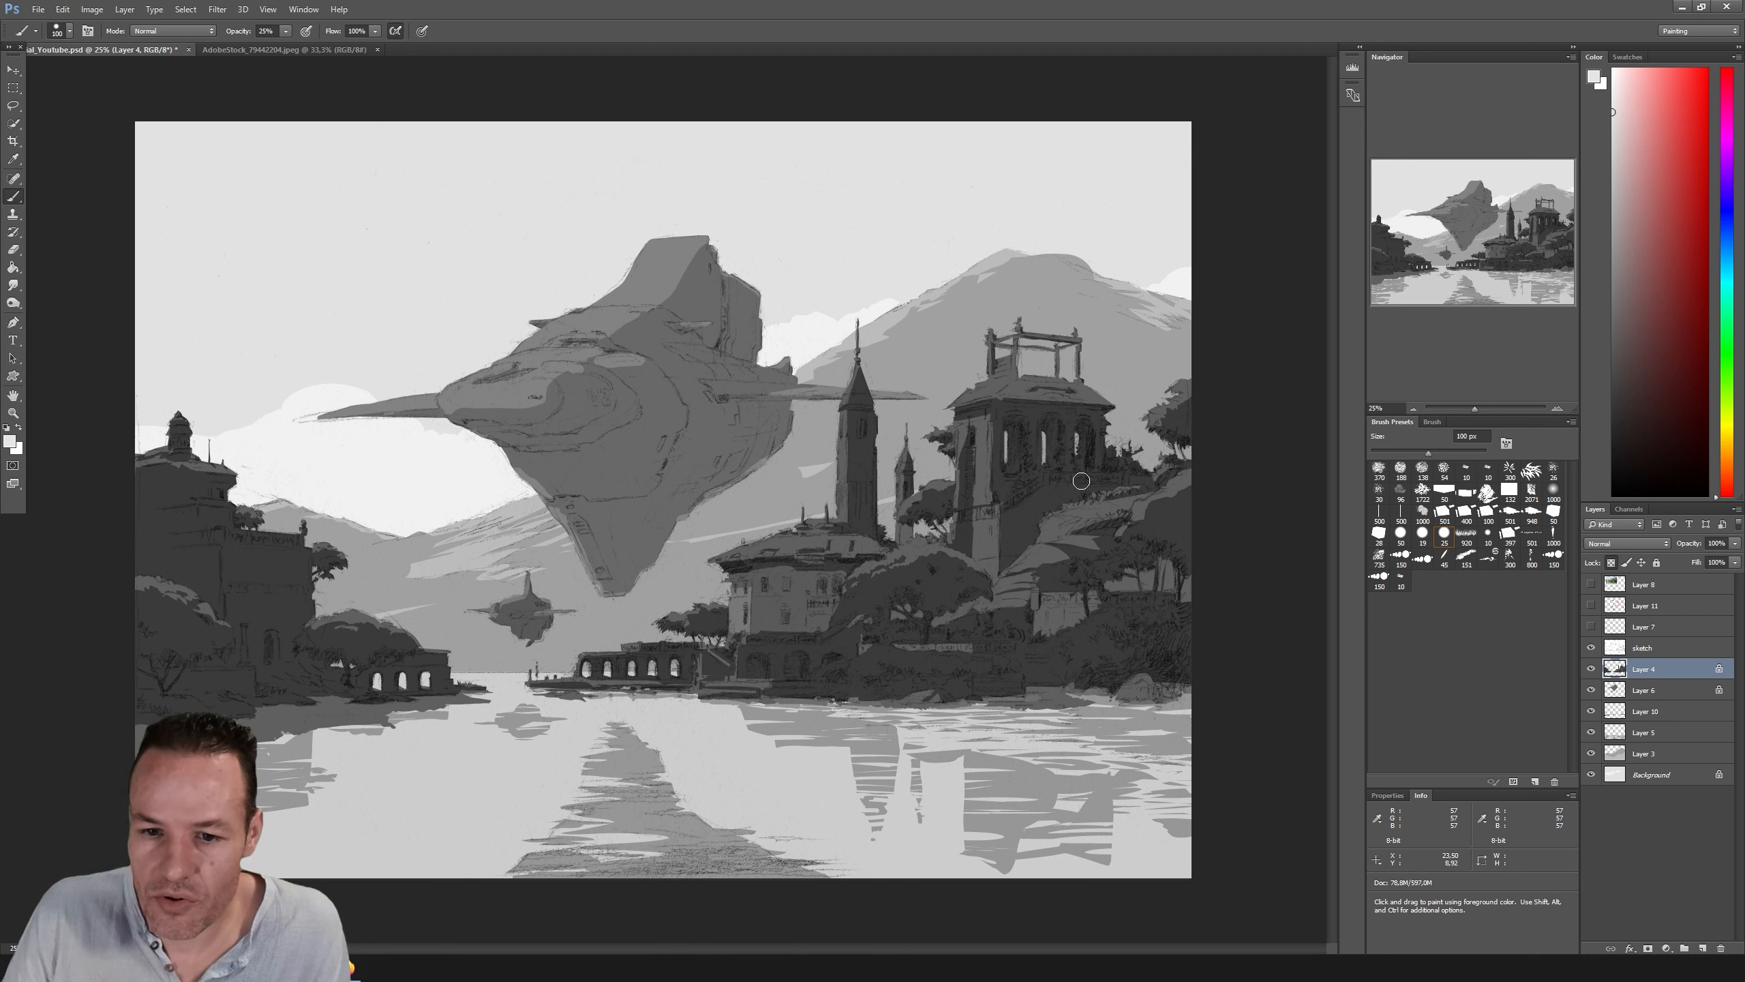
click(285, 31)
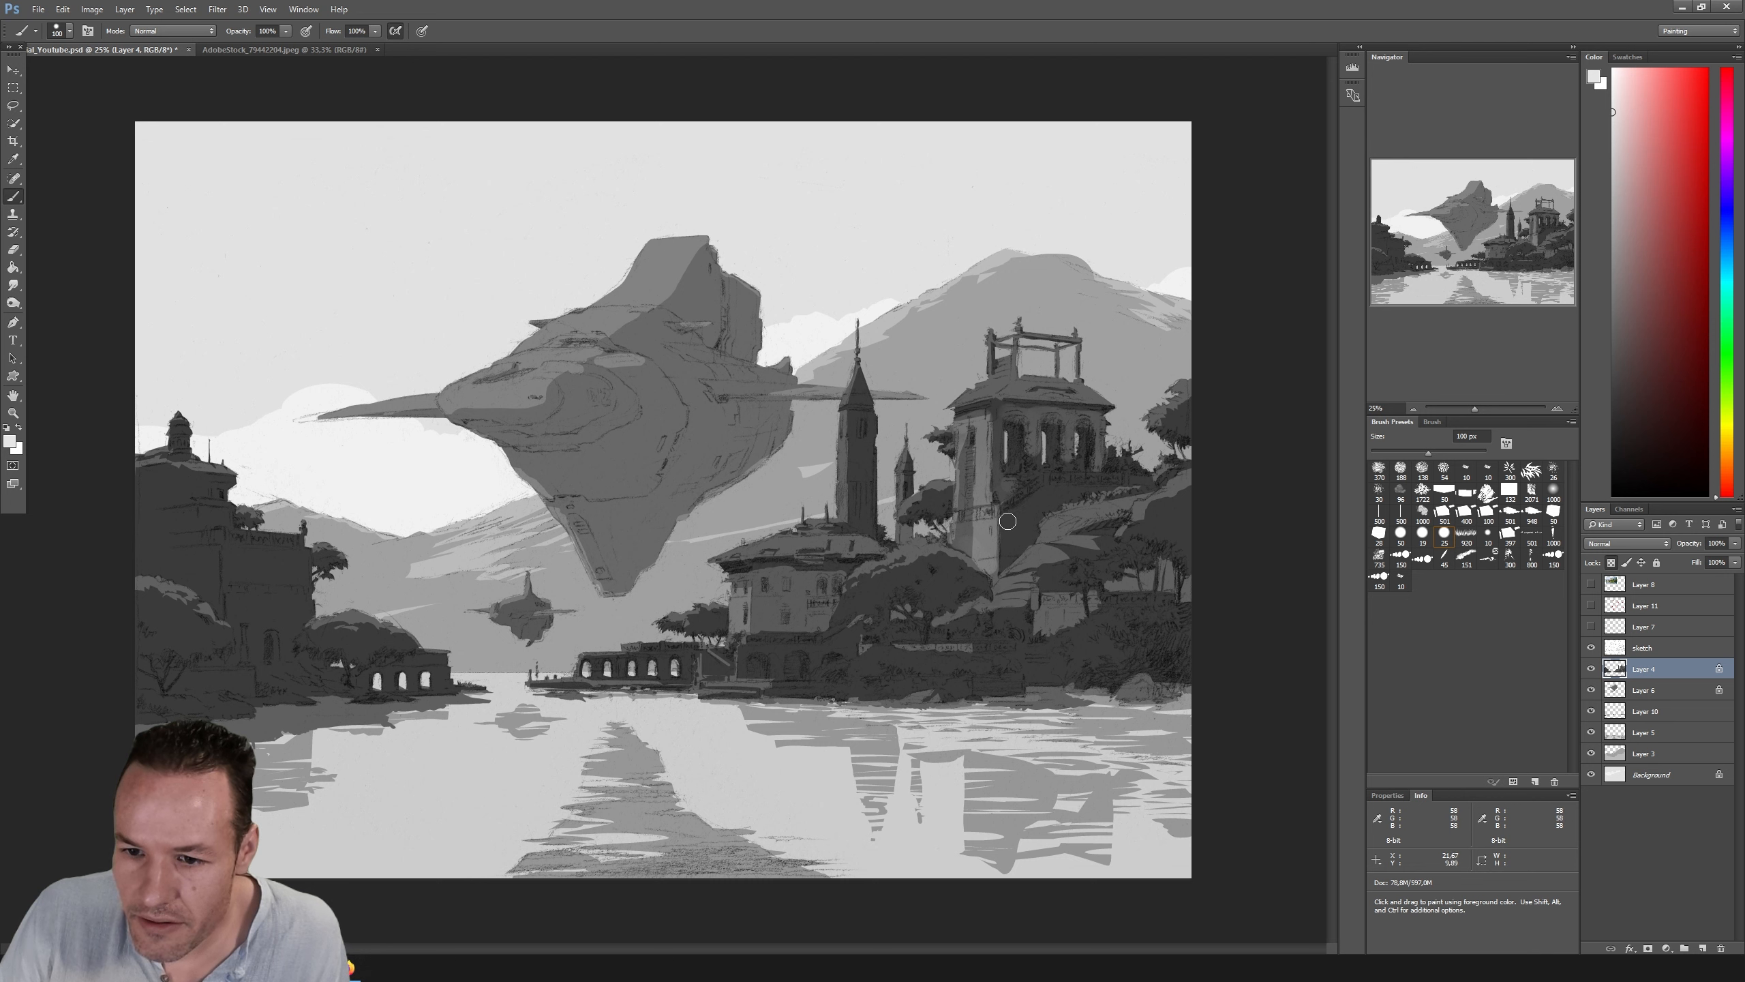
mouse_move(1016, 516)
mouse_down()
mouse_move(1003, 568)
mouse_move(1026, 514)
mouse_move(1018, 547)
mouse_move(1041, 507)
mouse_move(1115, 489)
mouse_up()
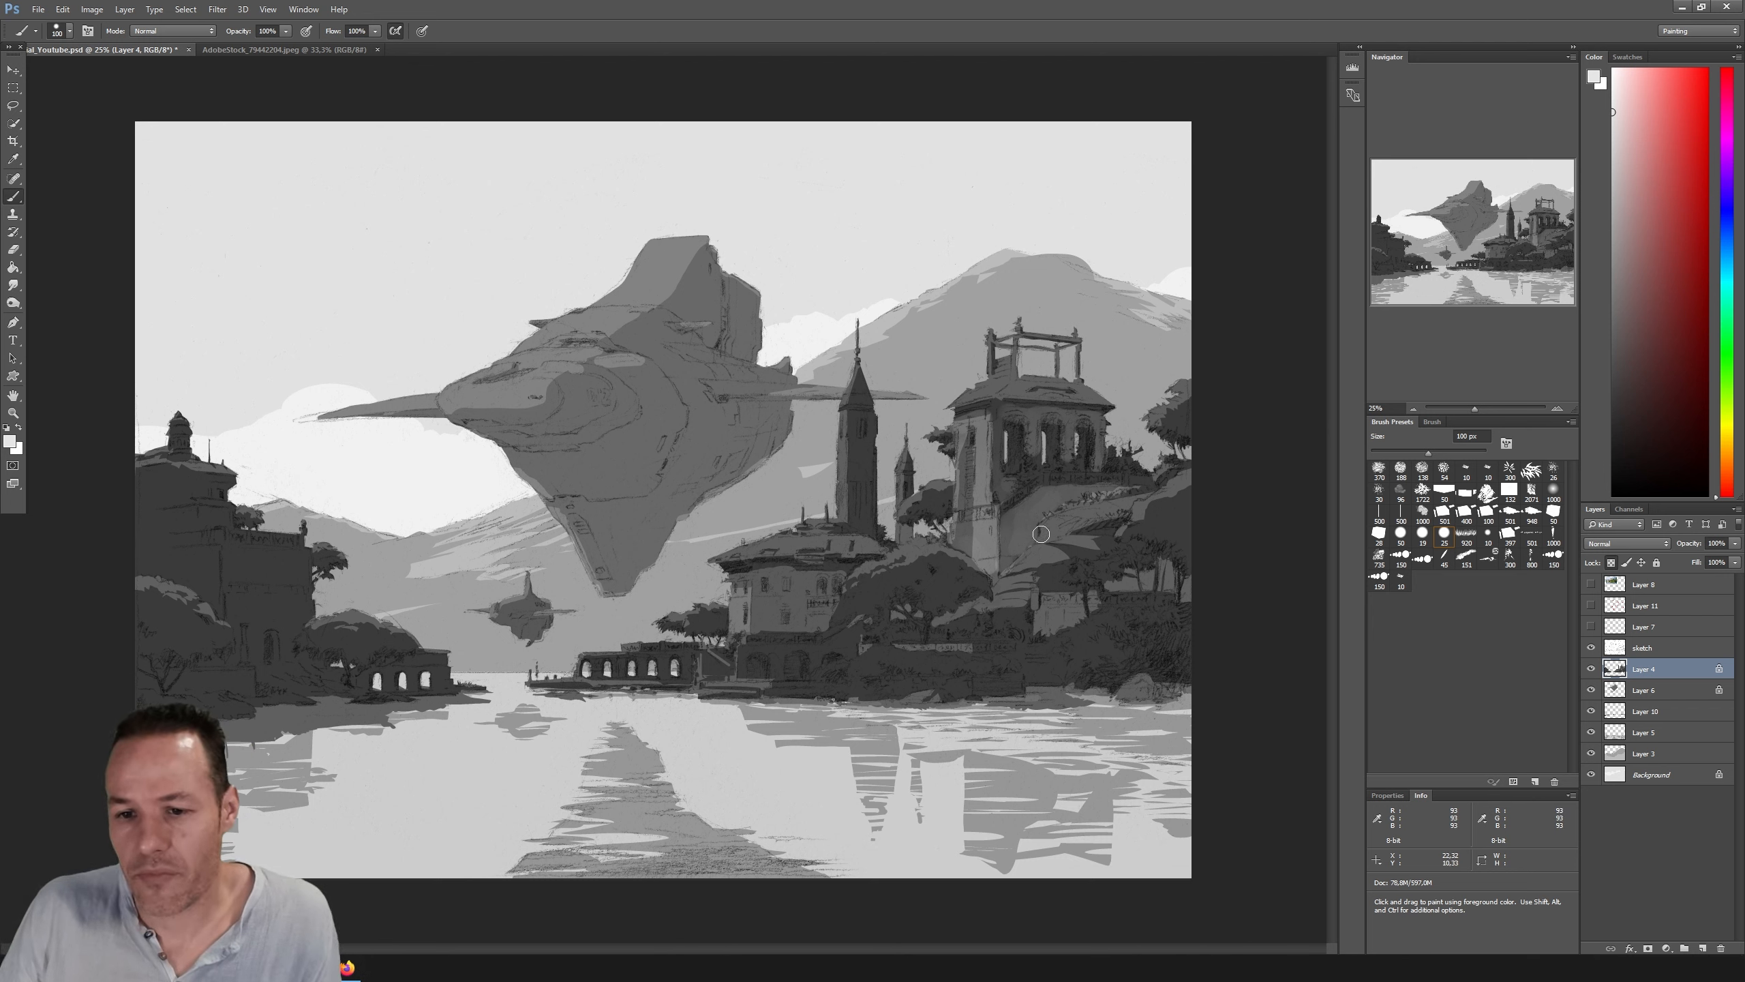
Step: Undo the light strokes on the slope below the ruined tower
key(ctrl+alt+z)
key(ctrl+alt+z)
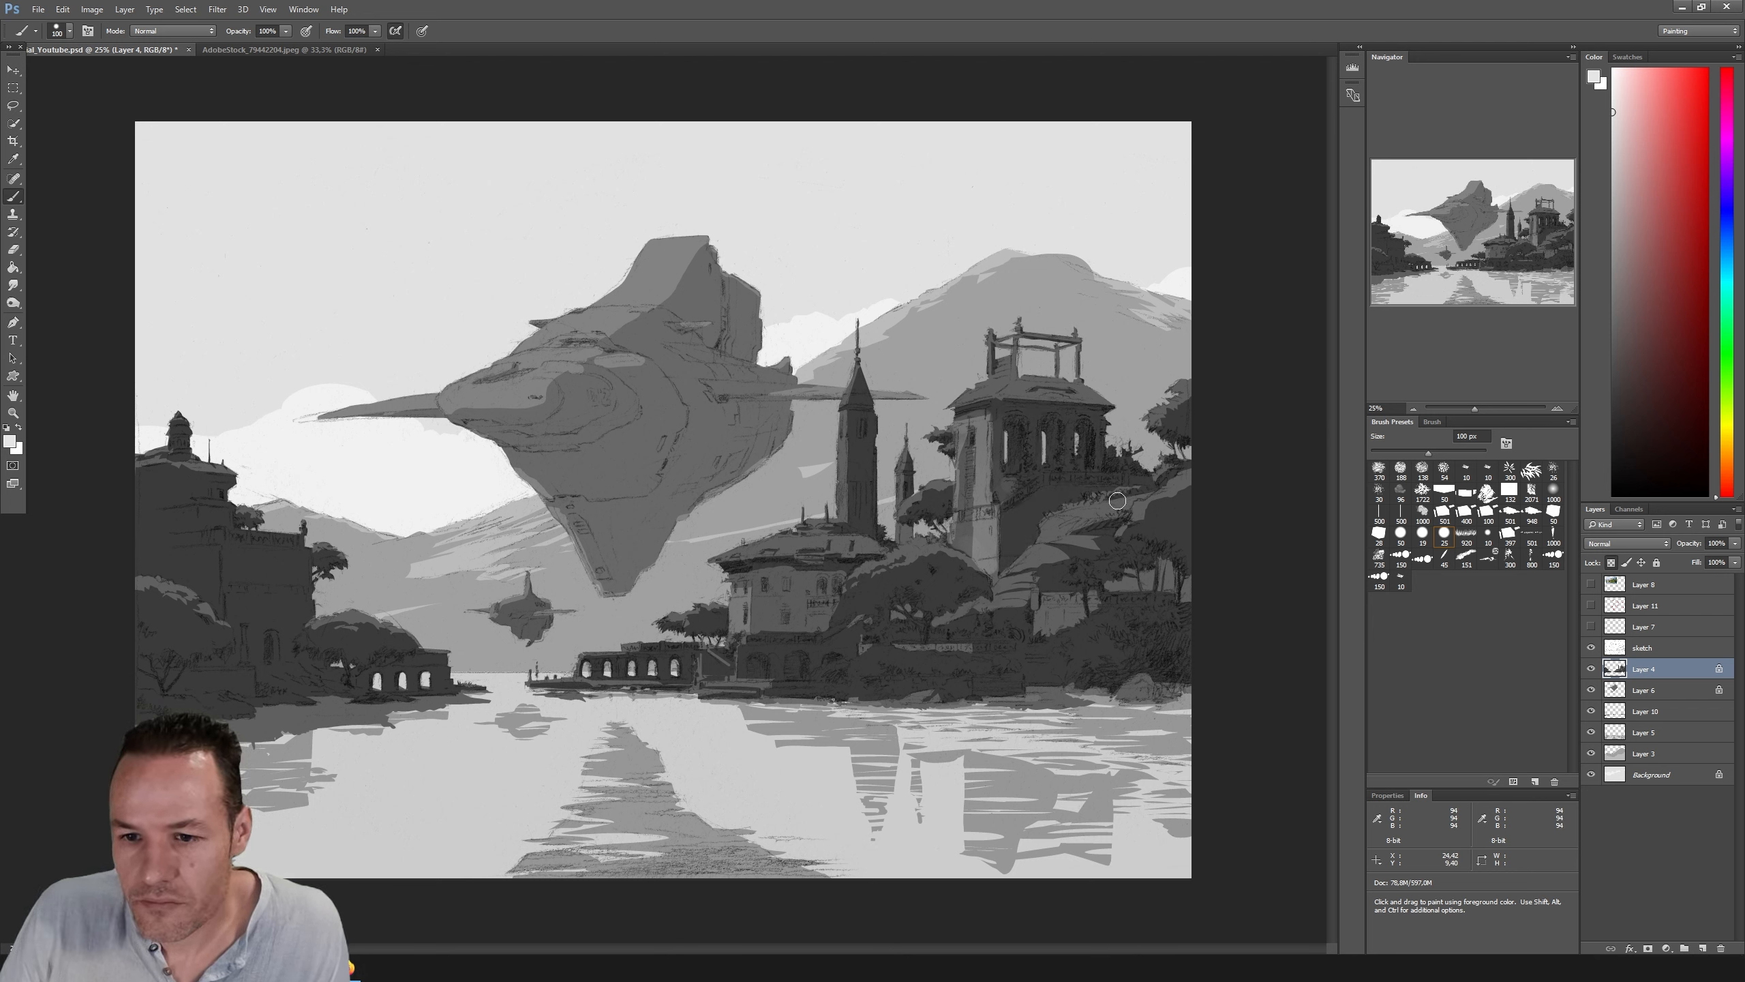
key(ctrl+alt+z)
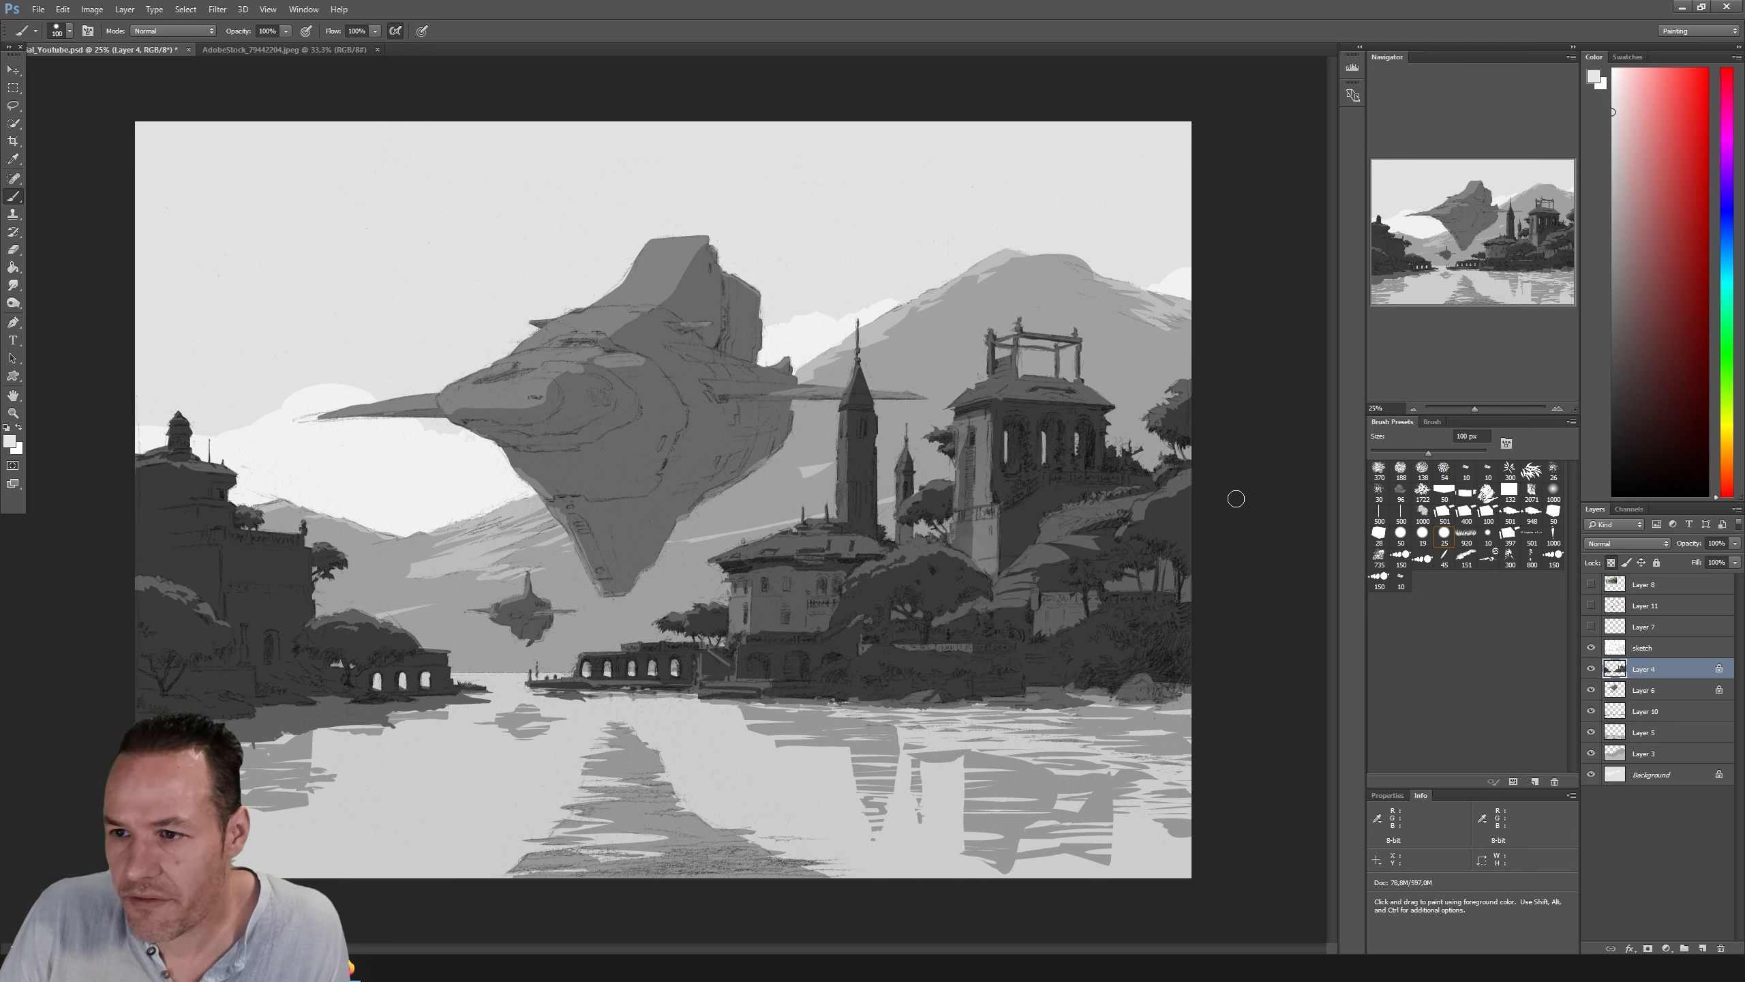
key(ctrl+alt+z)
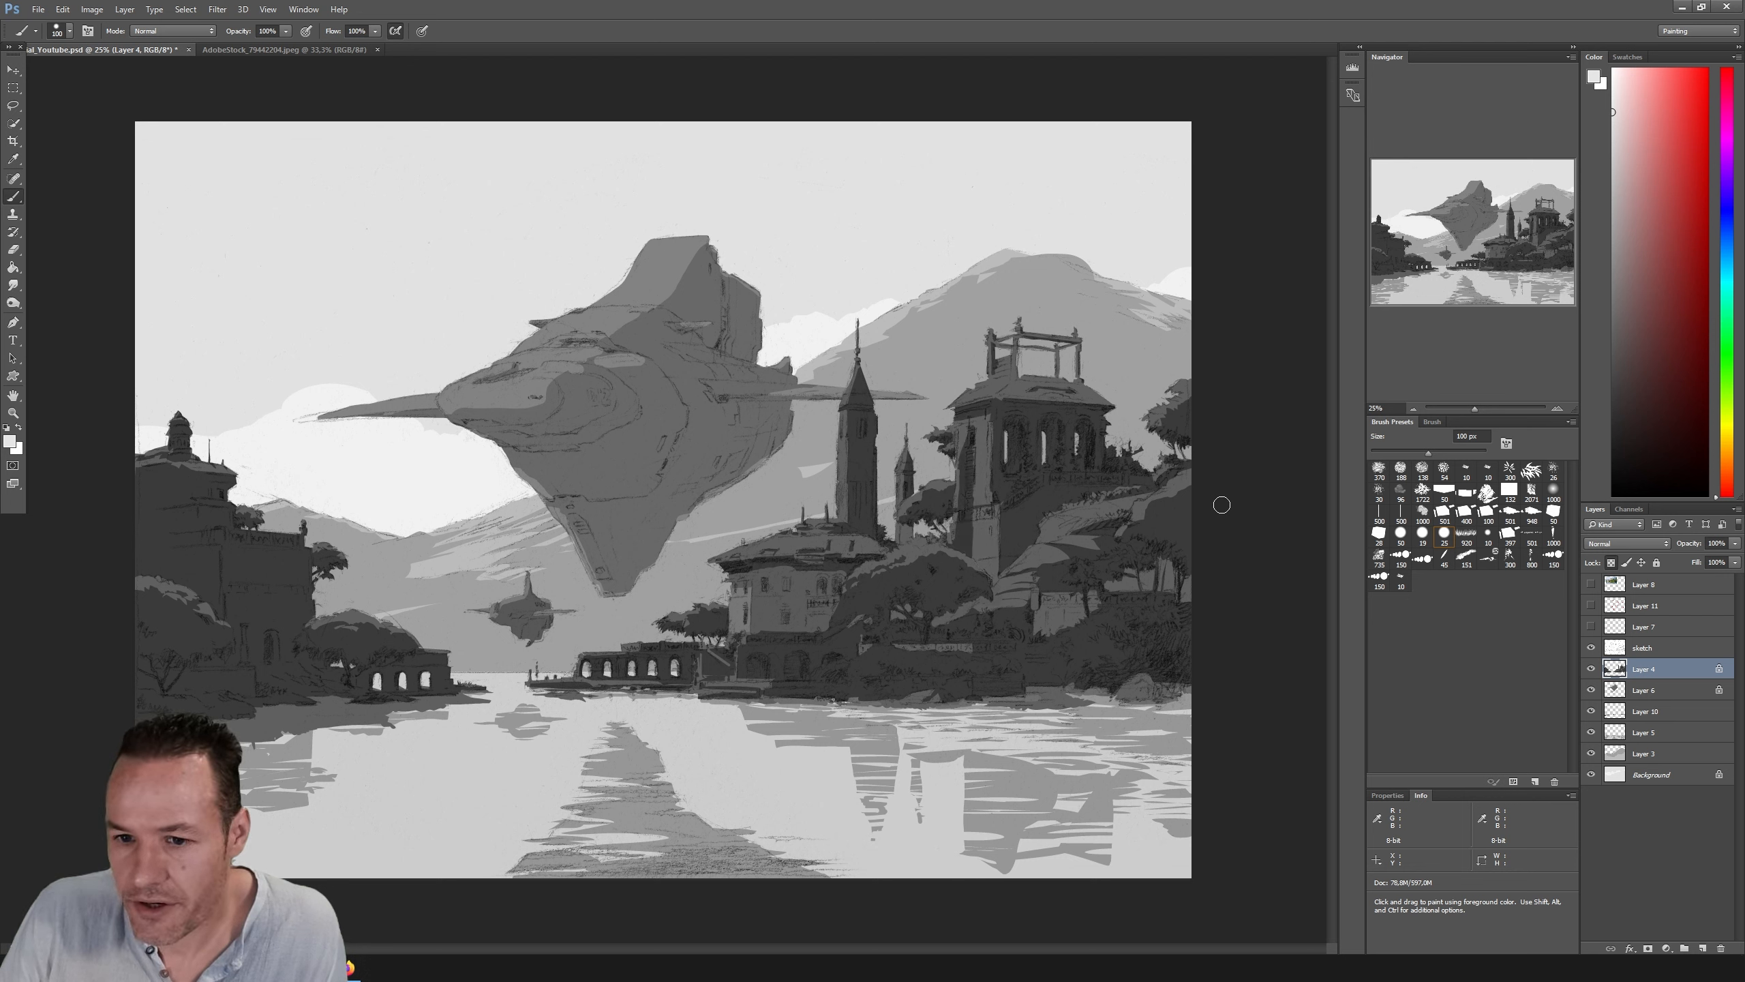
Step: Sample the light grey beside the ruined tower, brush highlights over the tower and hillside, and set the size to 77 px
alt+click(958, 440)
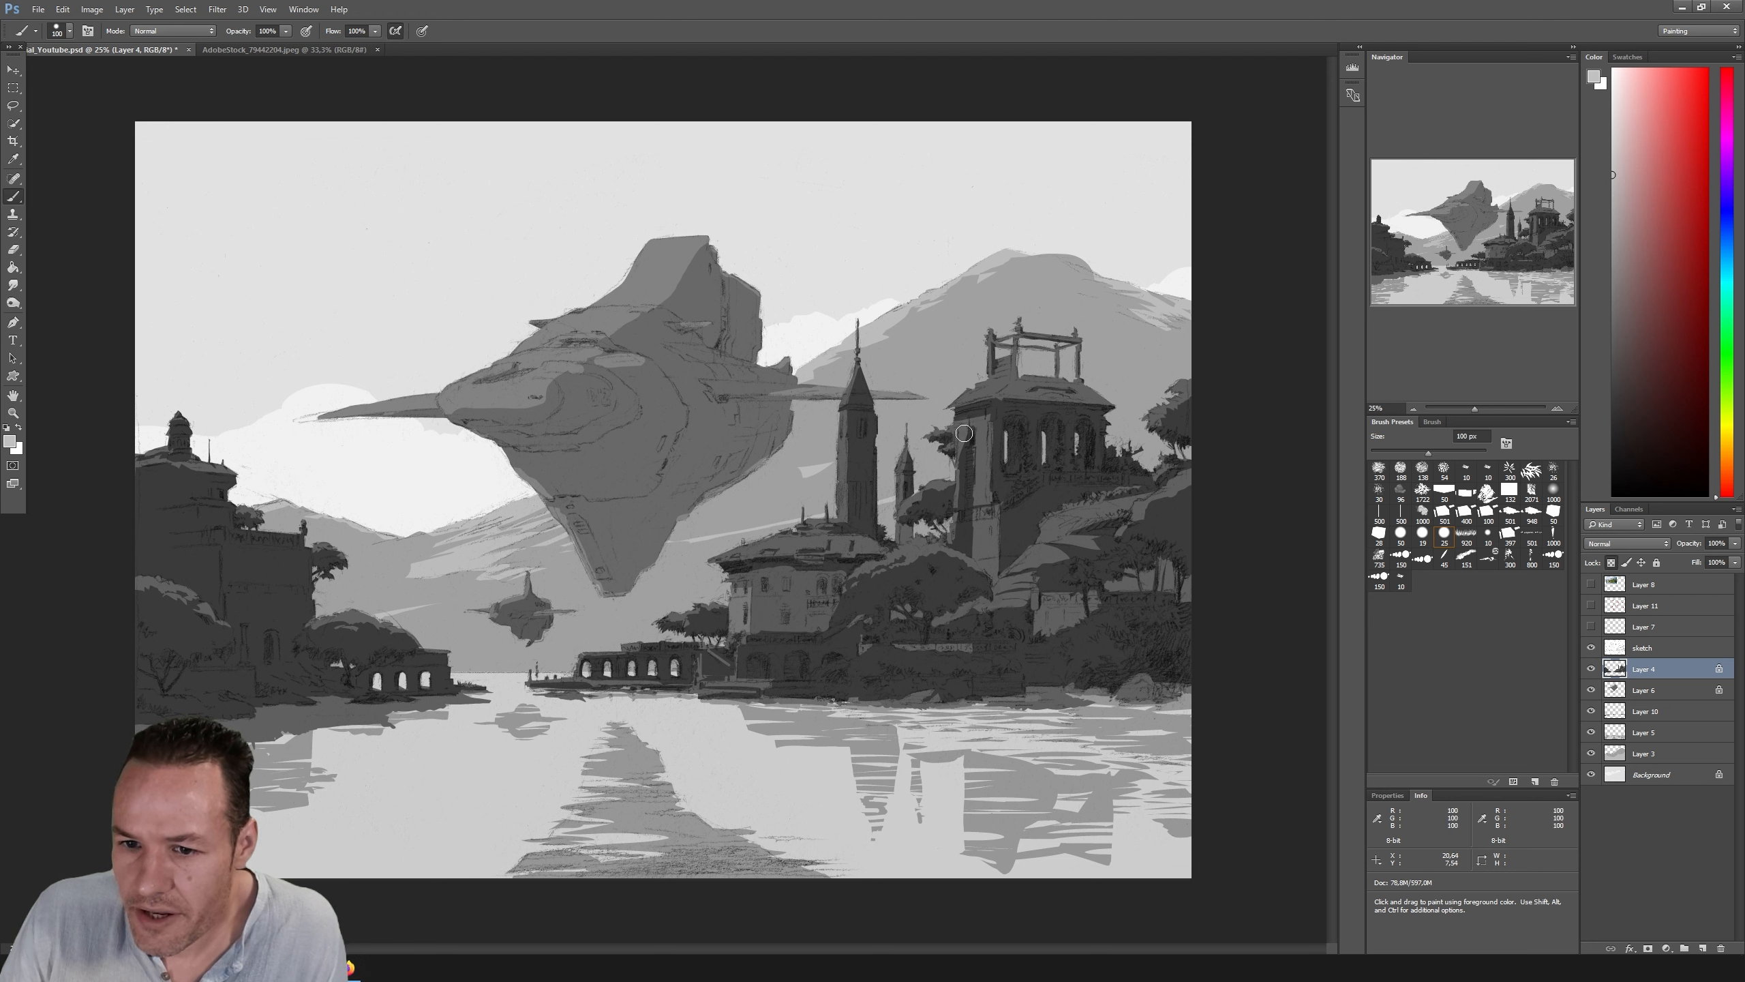
mouse_move(961, 420)
mouse_down()
mouse_move(988, 559)
mouse_move(965, 455)
mouse_move(960, 543)
mouse_move(989, 563)
mouse_move(1005, 518)
mouse_move(1043, 493)
mouse_move(1011, 560)
mouse_move(1058, 493)
mouse_move(1162, 454)
mouse_up()
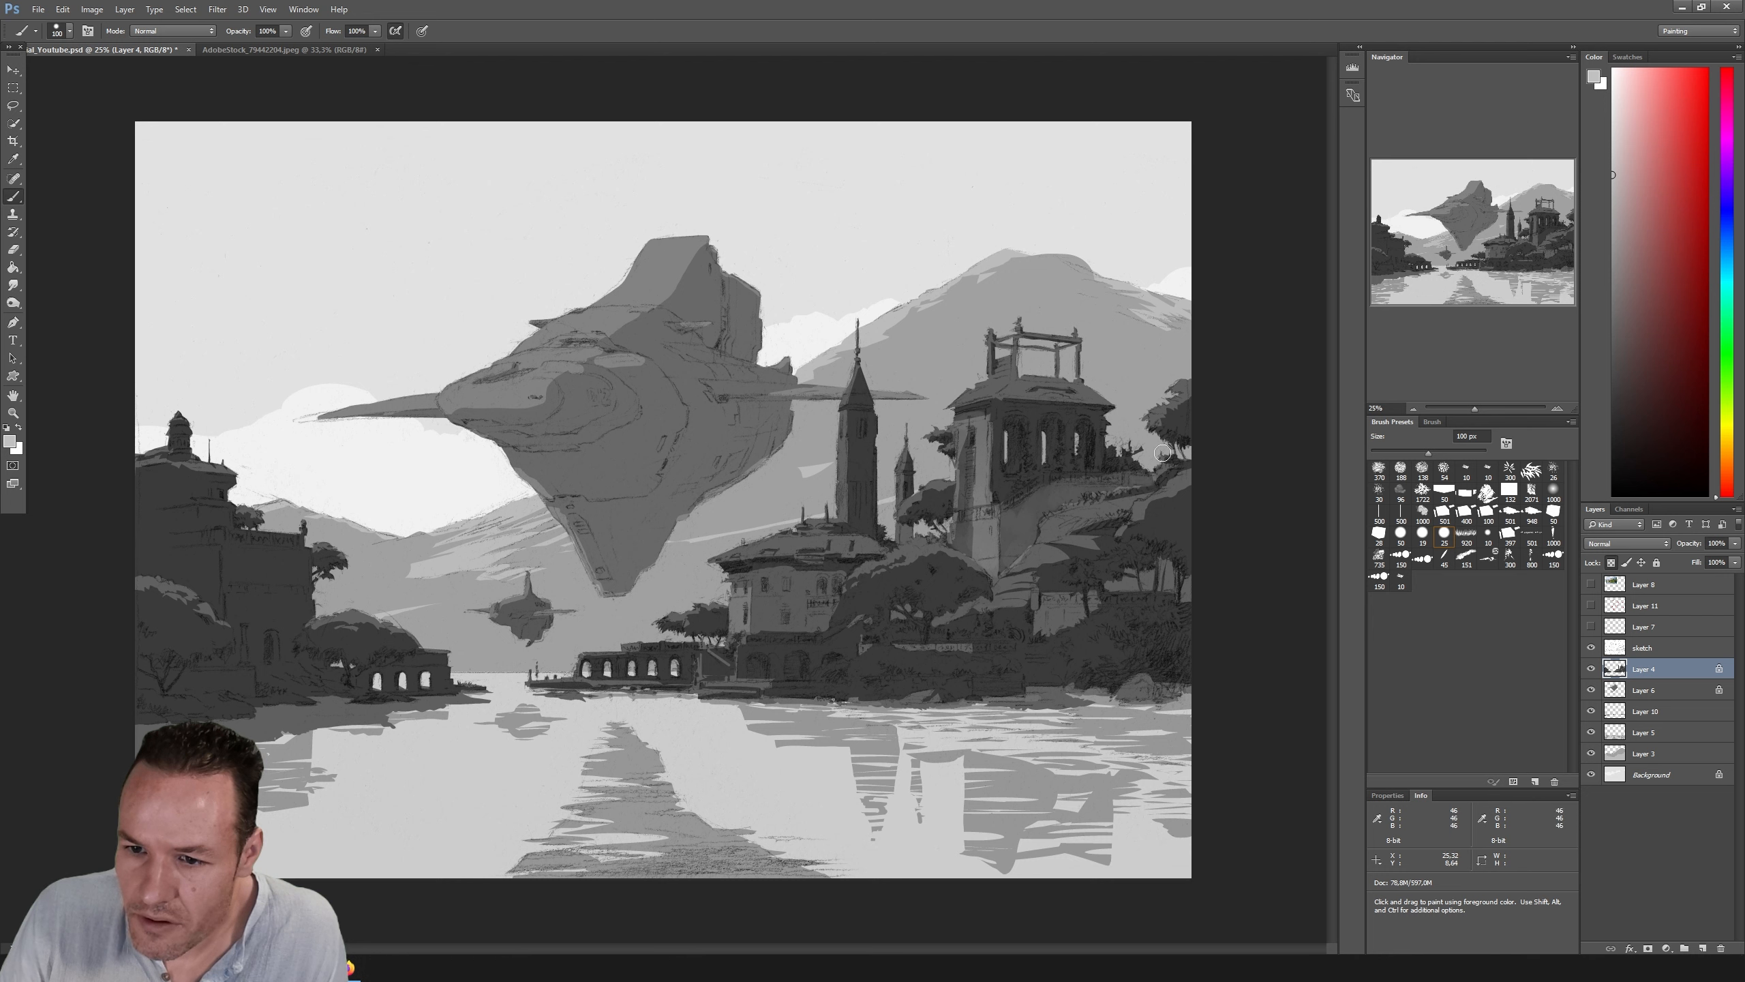
click(1414, 452)
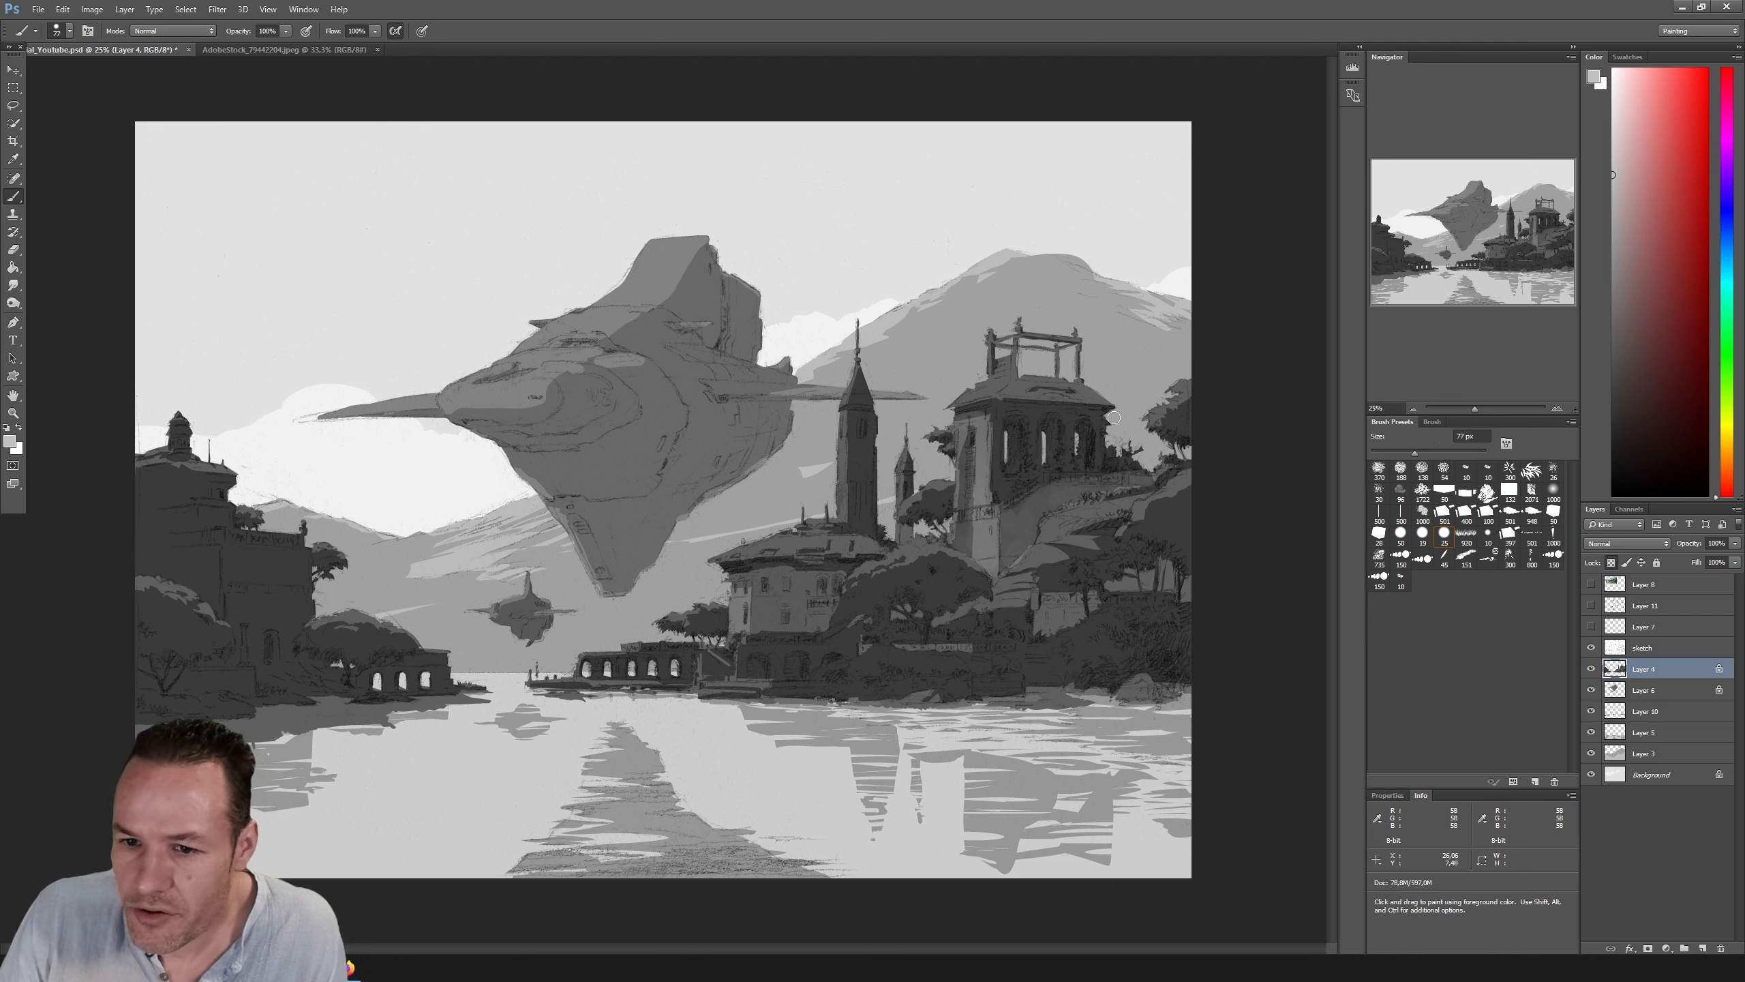
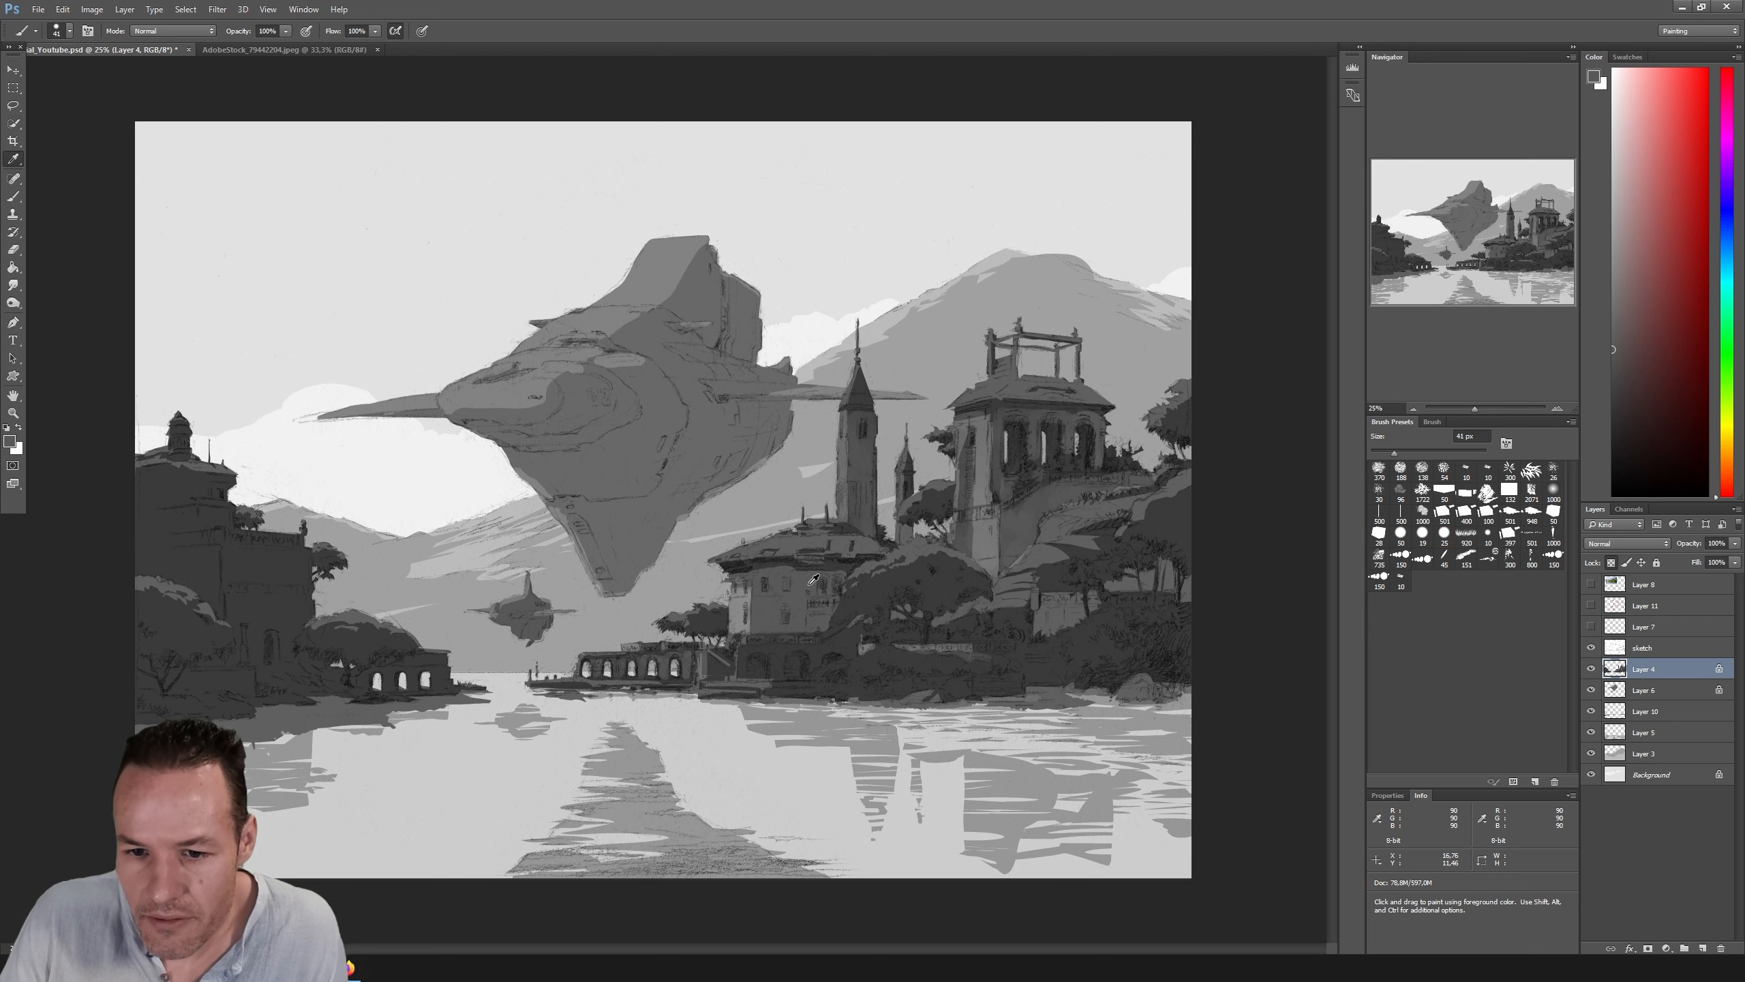
Step: Sample a dark grey from the lakeside villa and paint small windows on the villa and the slender tower at 41 px
alt+click(826, 568)
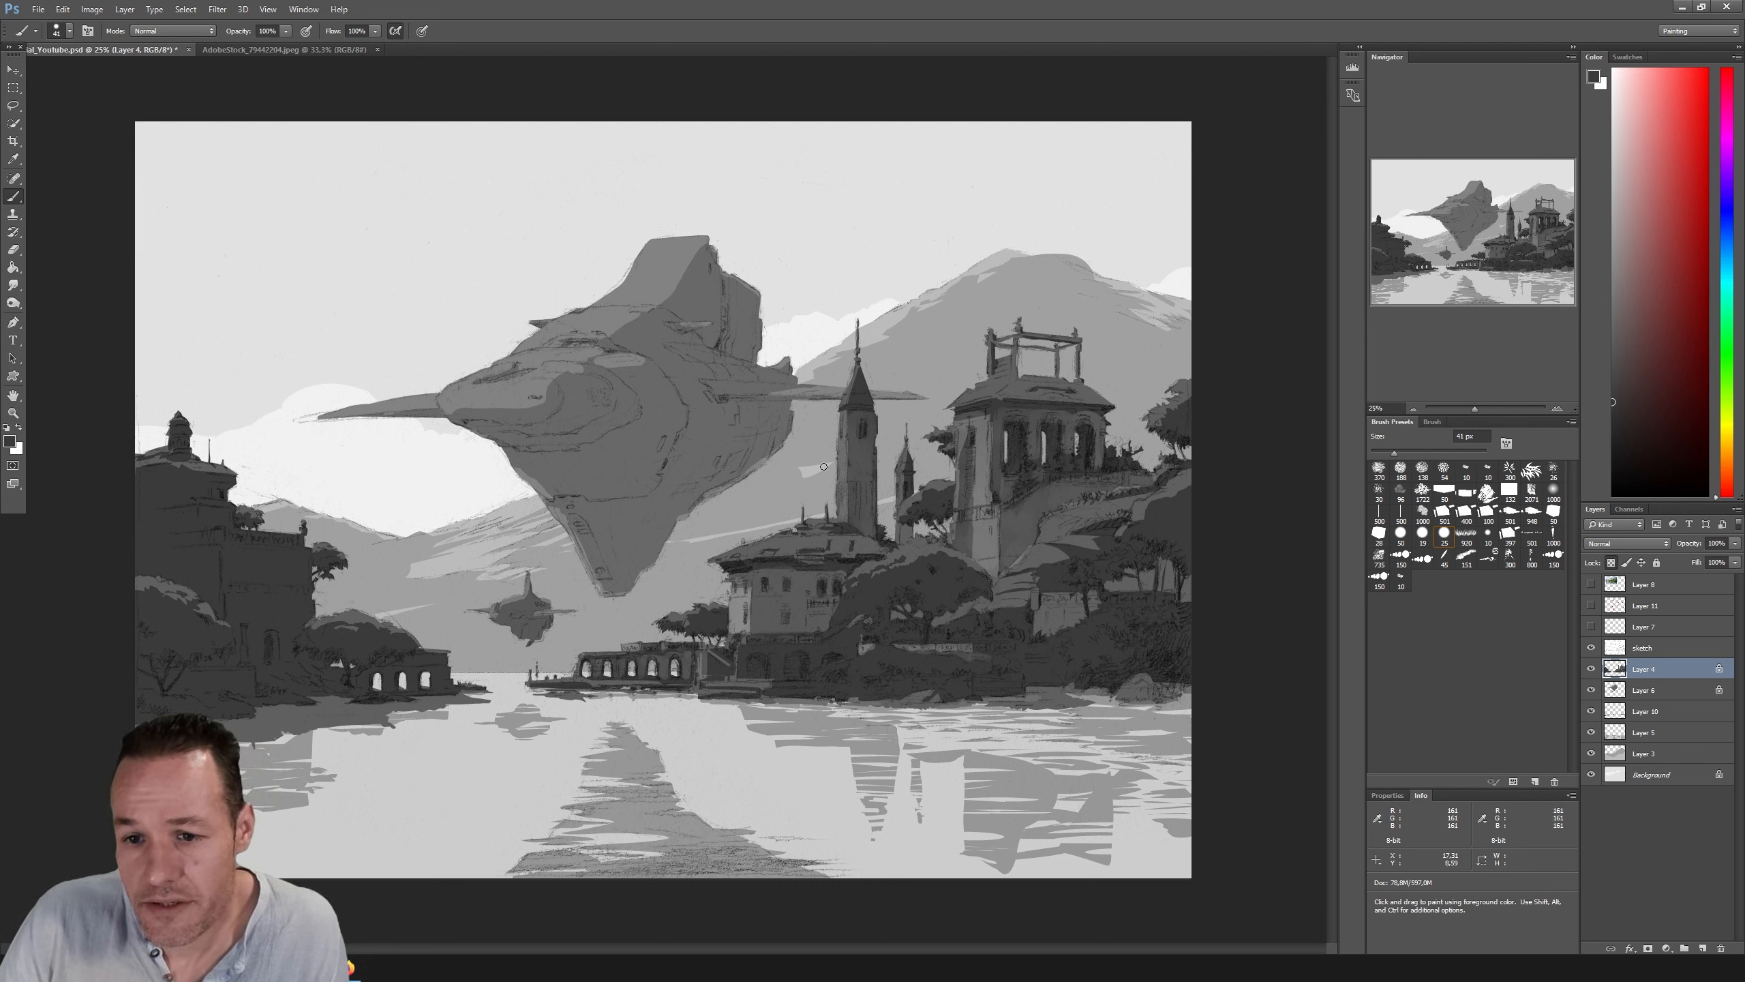
key(i)
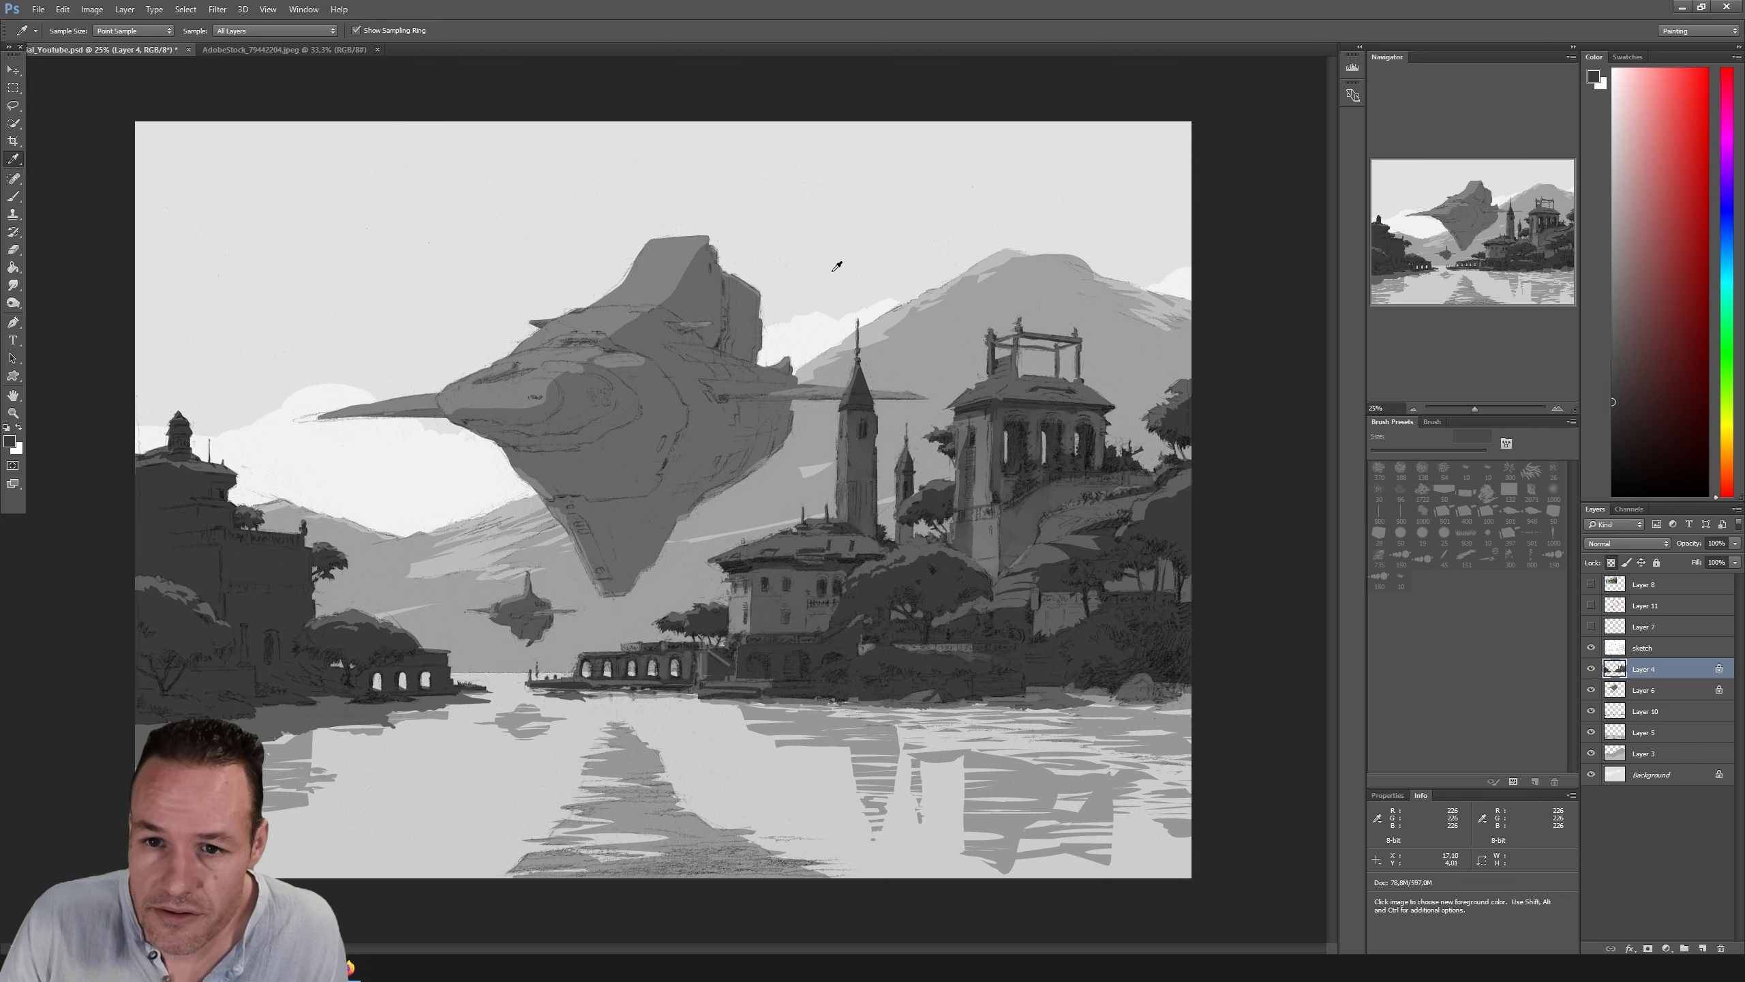
click(837, 266)
key(b)
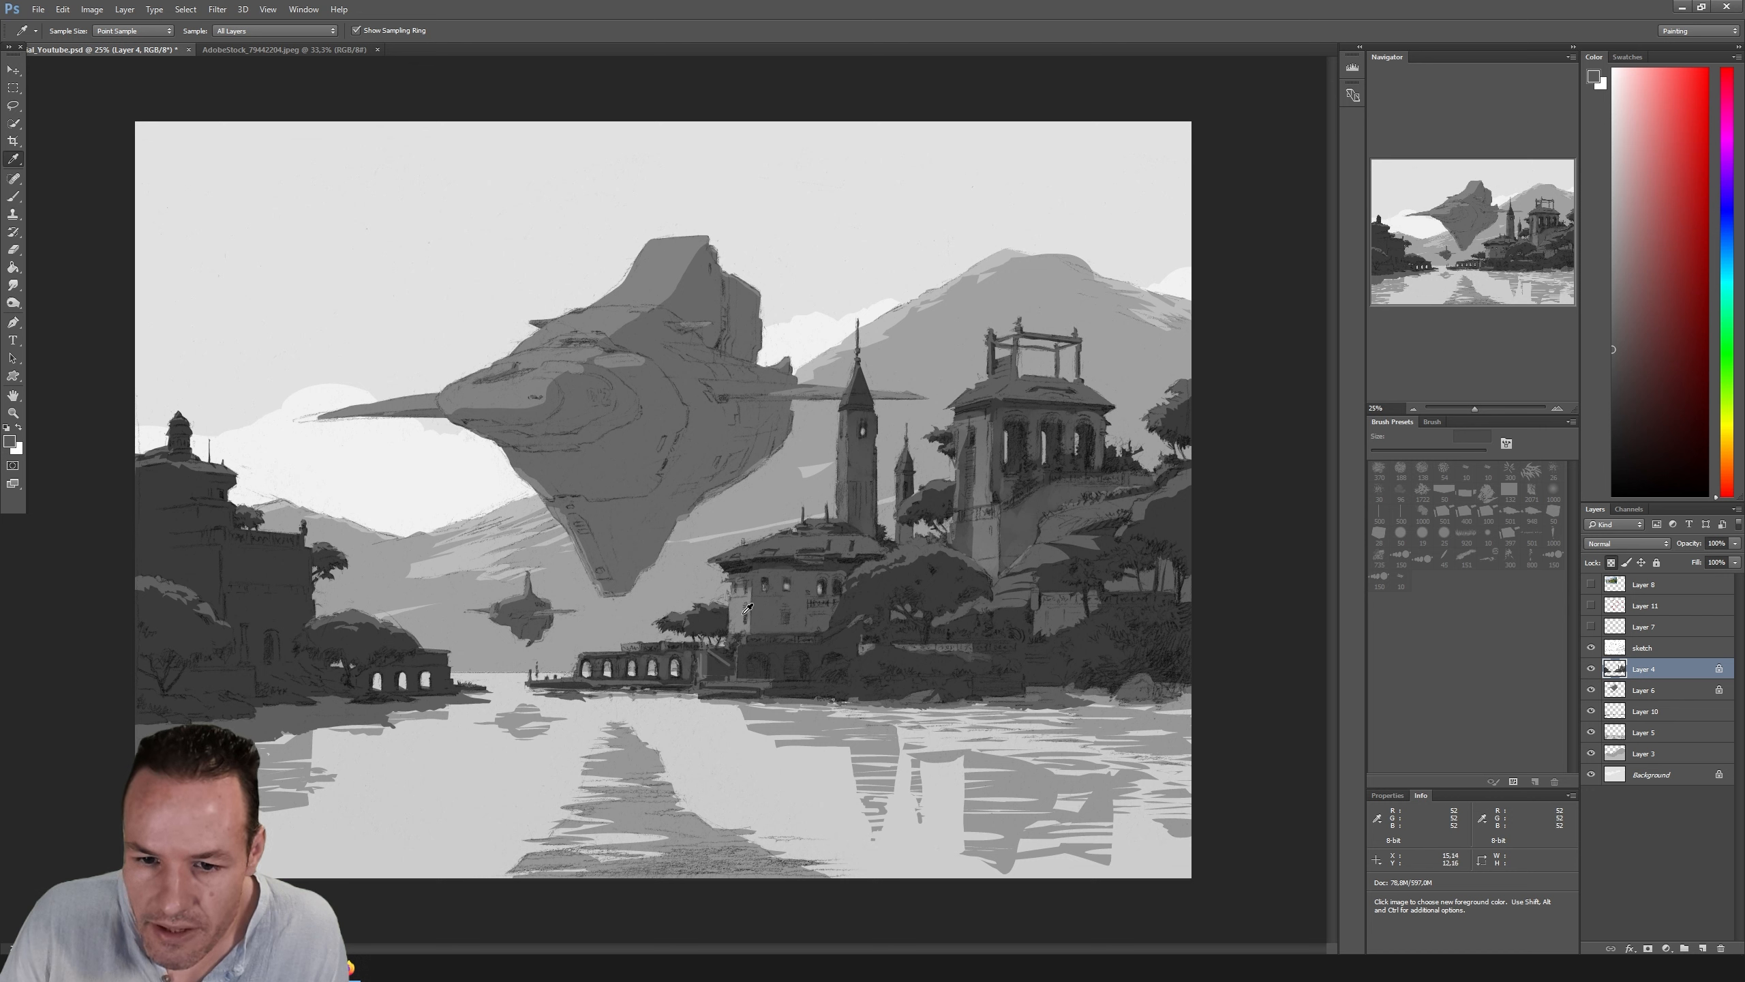
Step: Sample a grey at the villa's base, define the arches along its lower wall and set the brush size to 52 px
alt+click(712, 657)
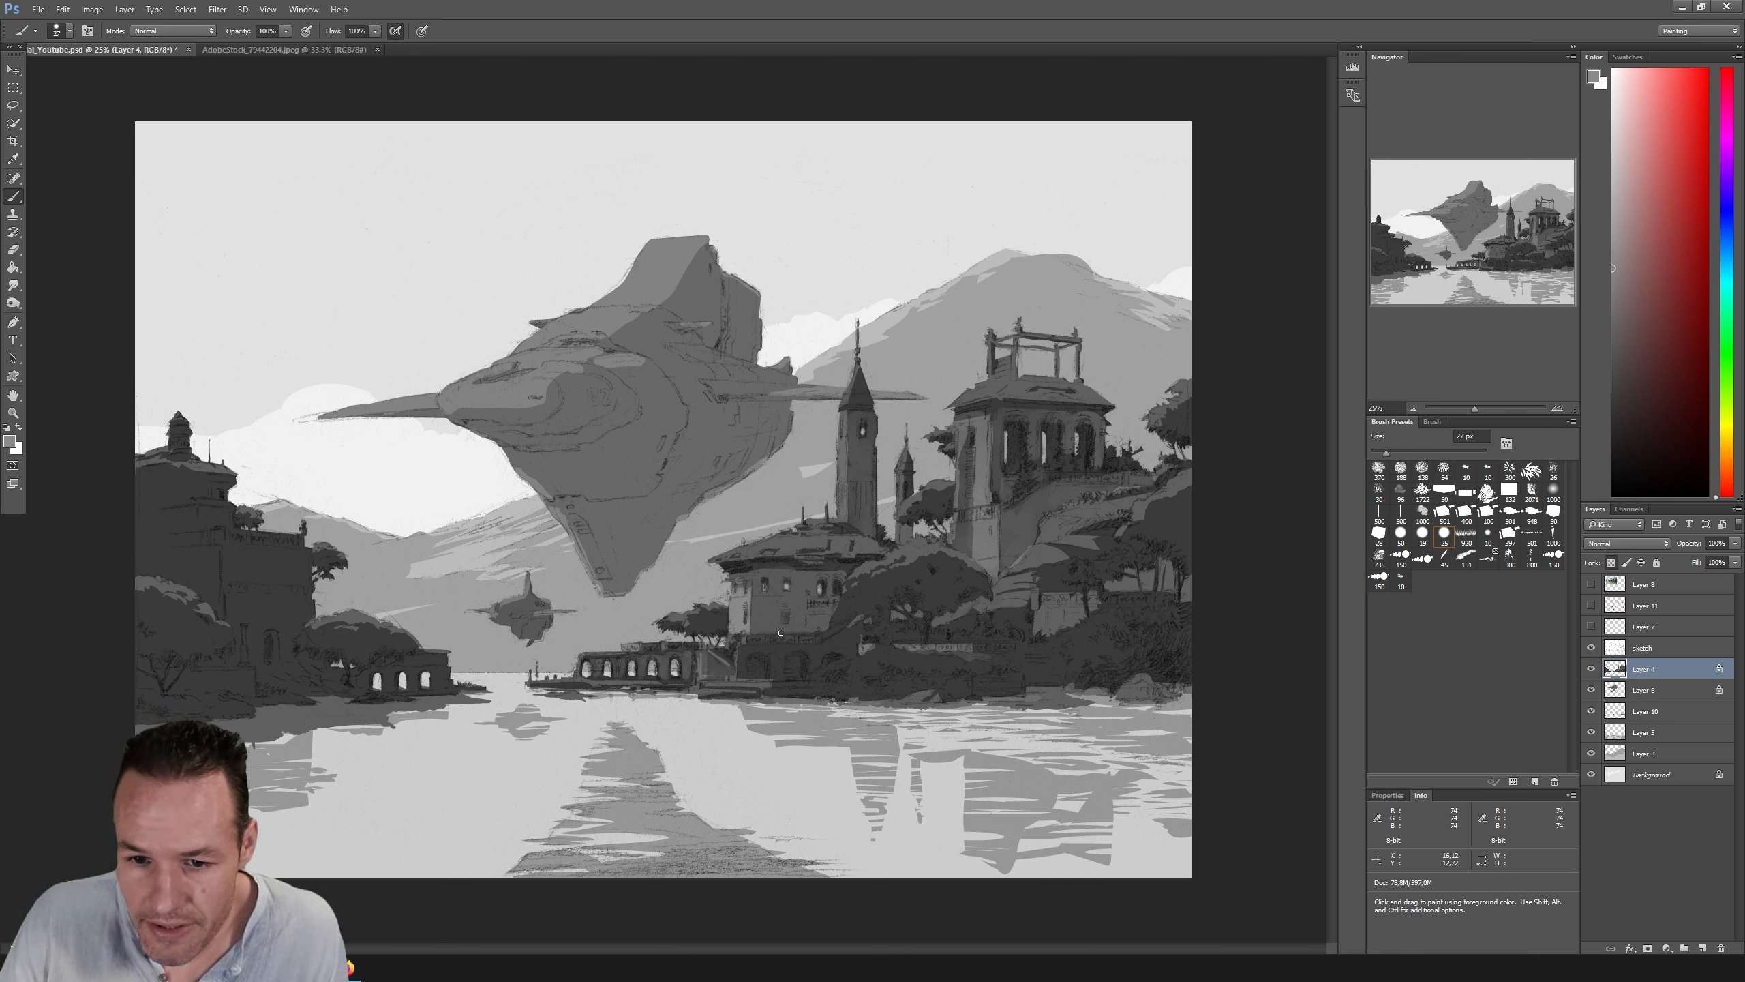
drag(1386, 453, 1401, 454)
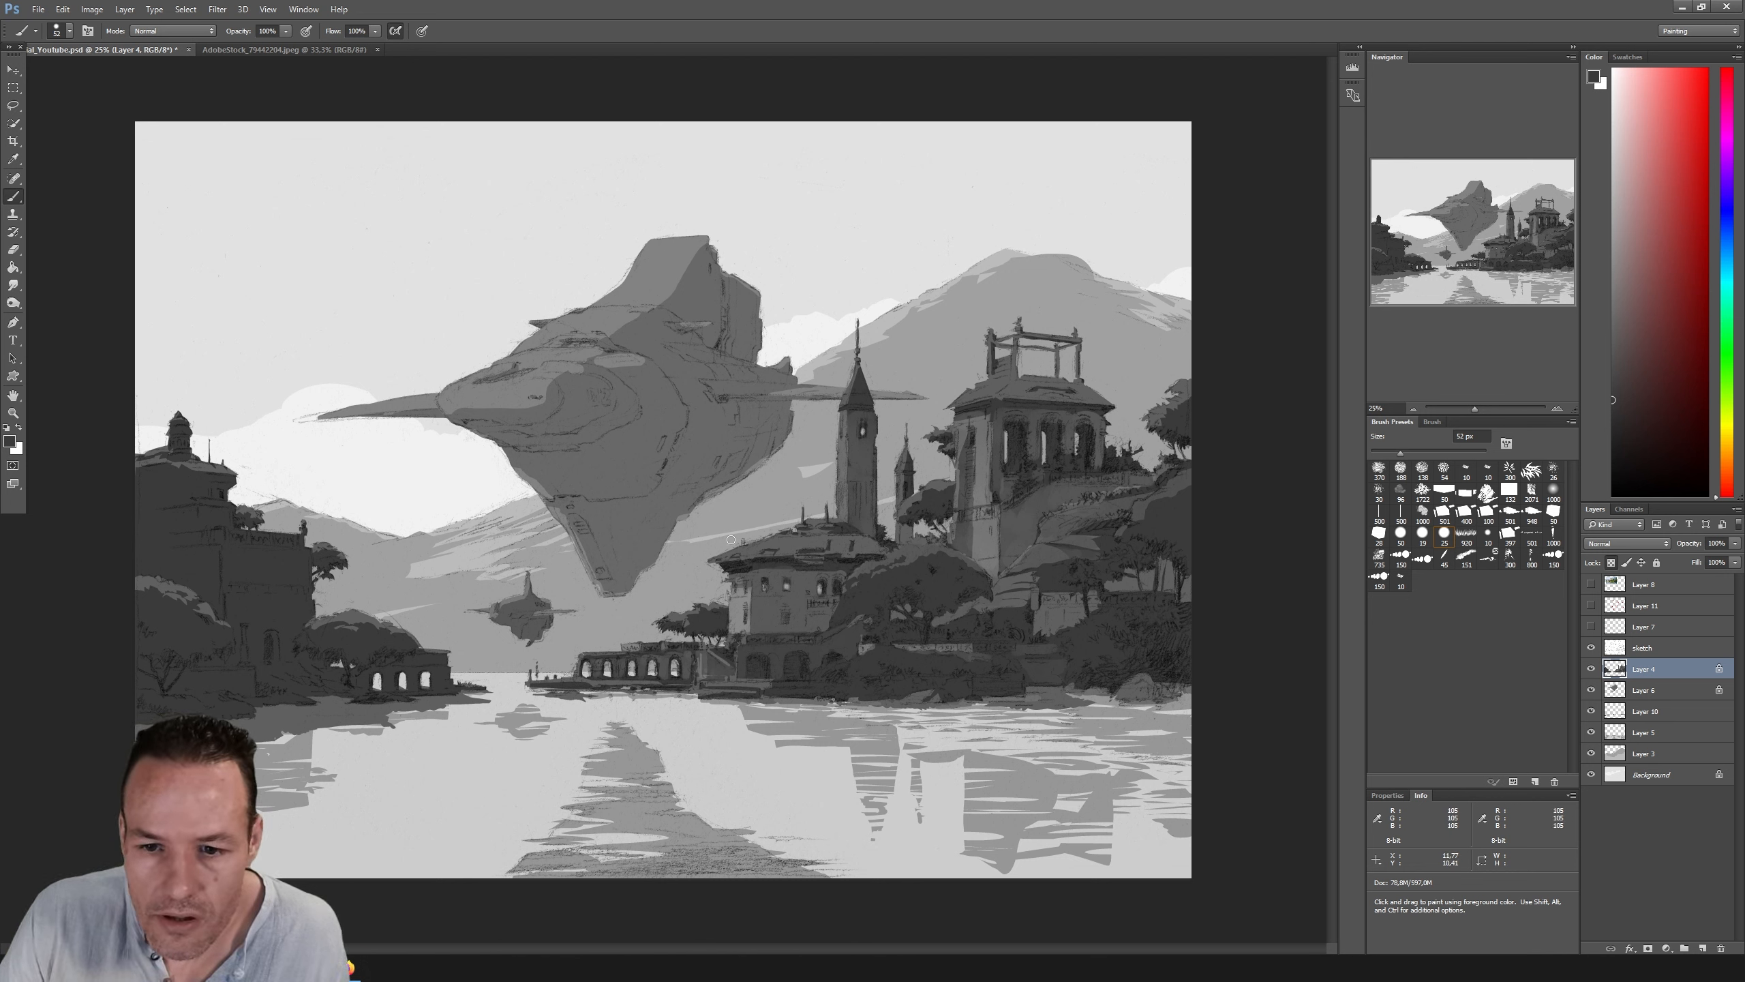
Step: Sample a lighter grey near the villa and brush highlights onto the low arched building and shoreline across the water
key(i)
click(796, 601)
key(b)
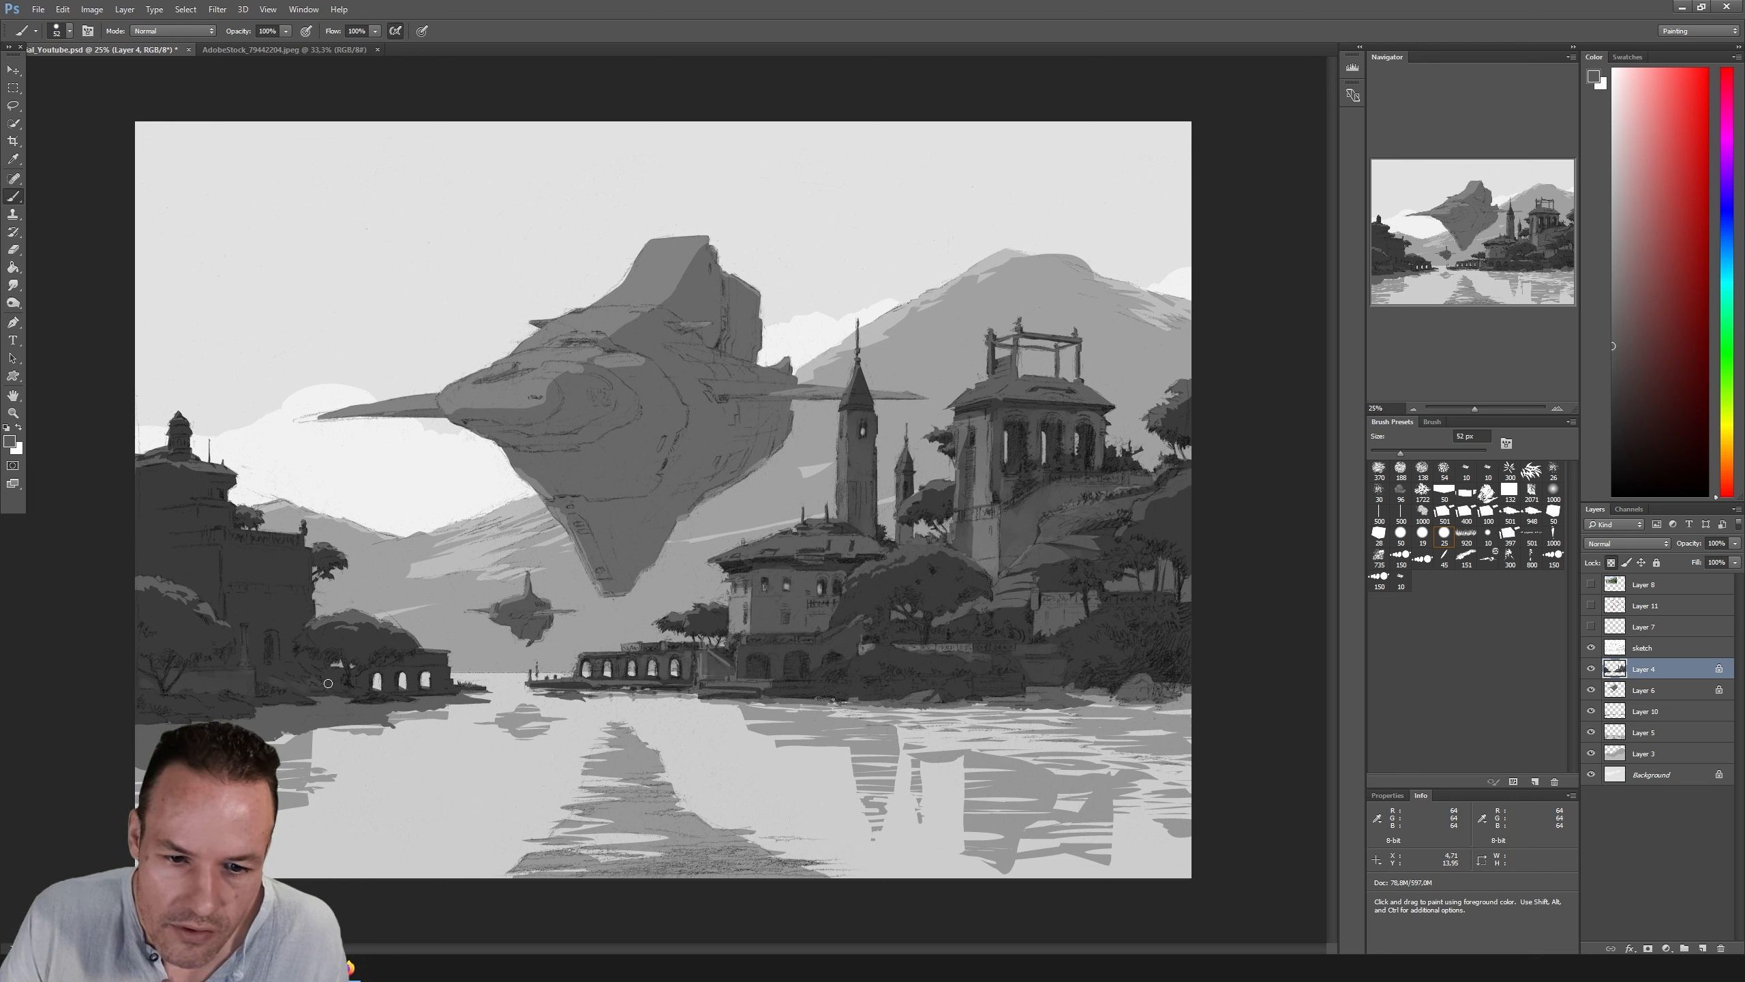
drag(443, 659, 436, 683)
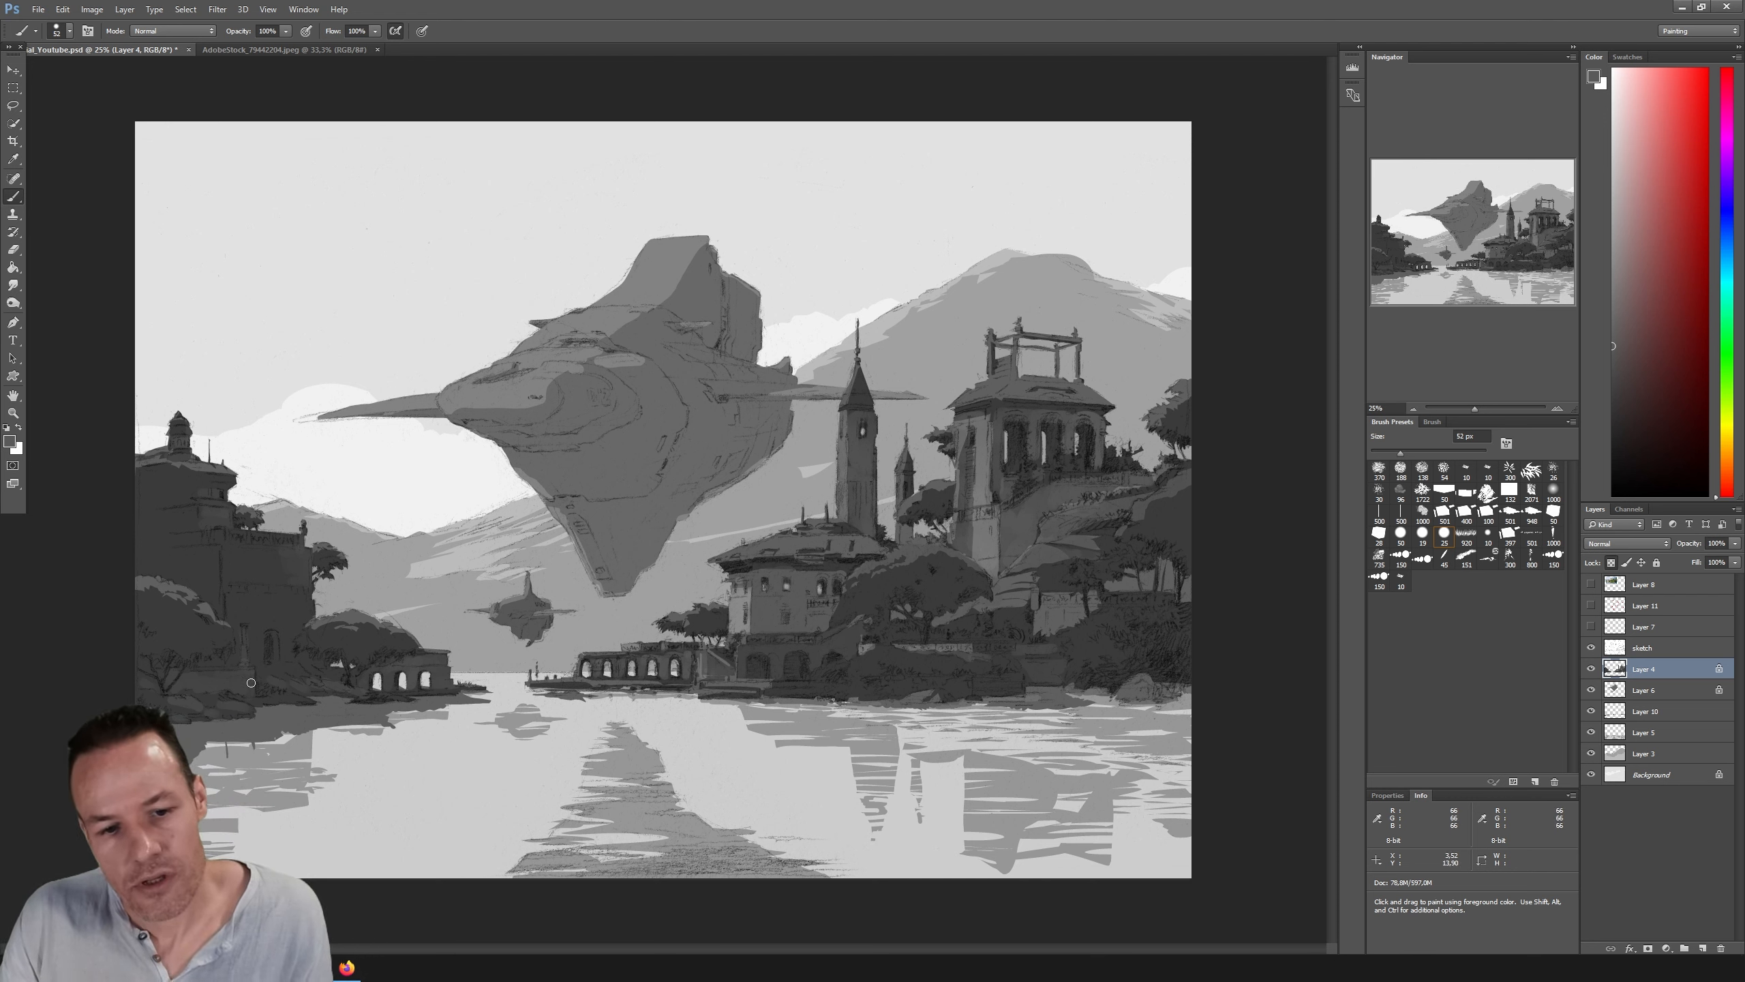
alt+click(761, 687)
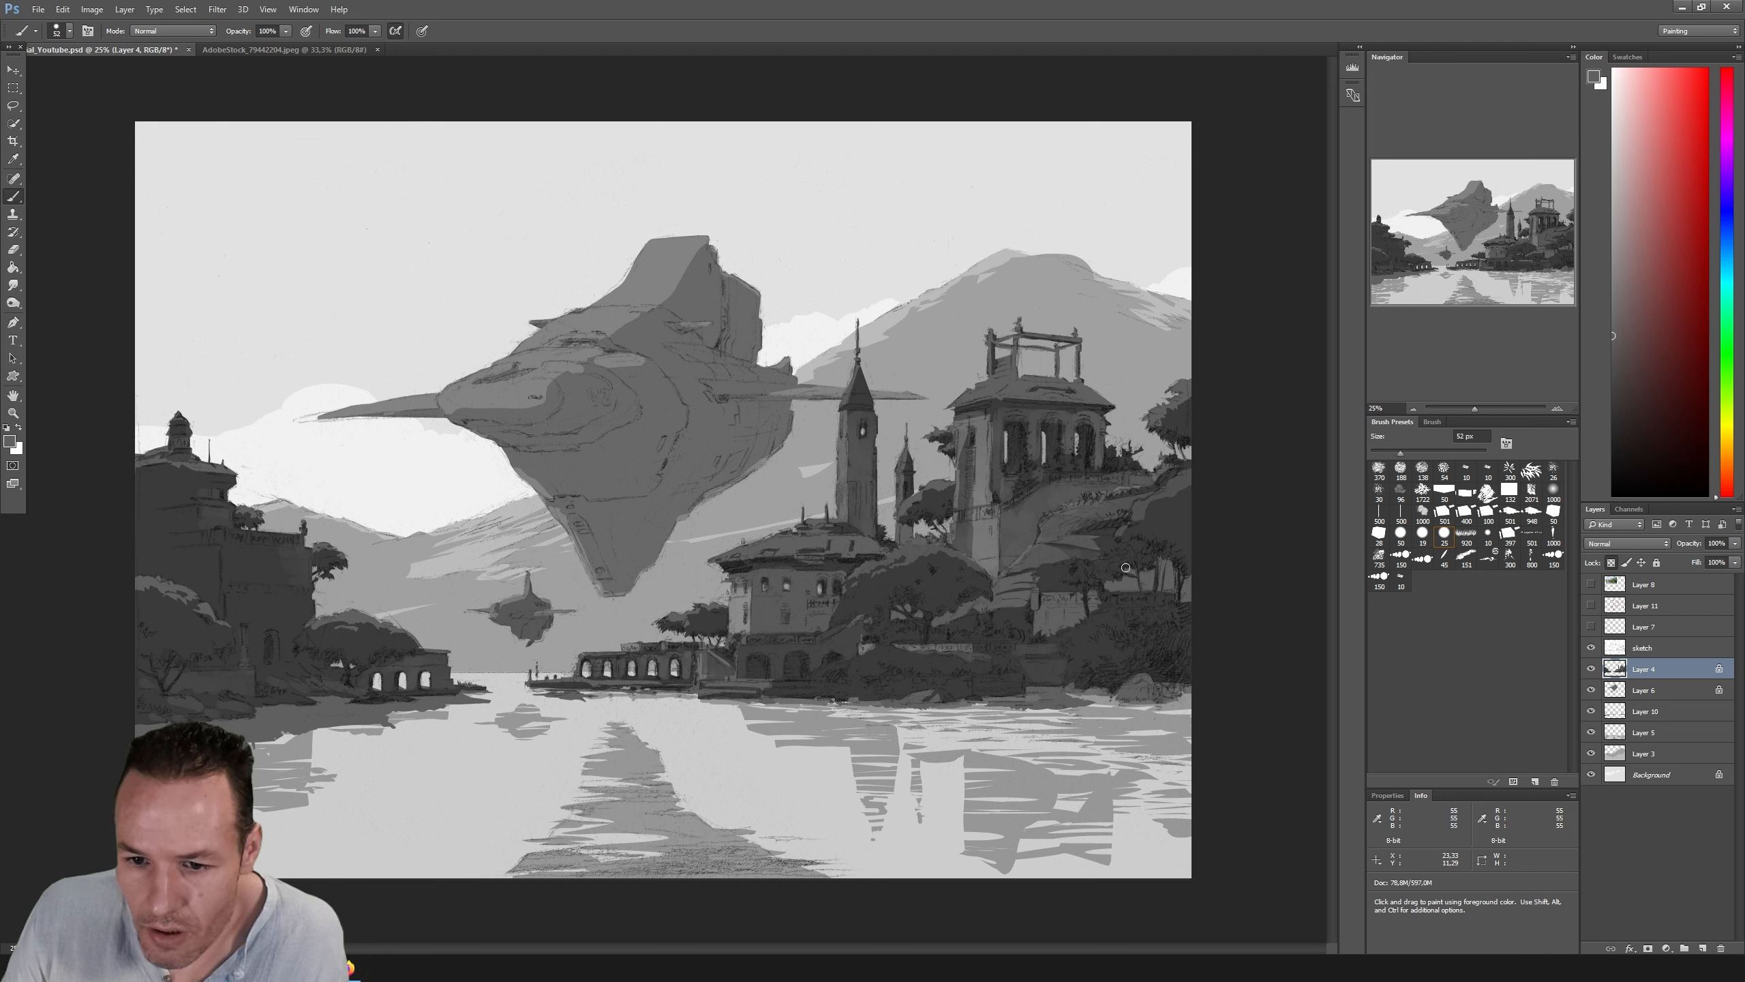
Step: Sample a dark grey from the hillside foliage, darken the foreground colour further and set the brush size to 37 px
key(i)
click(1171, 510)
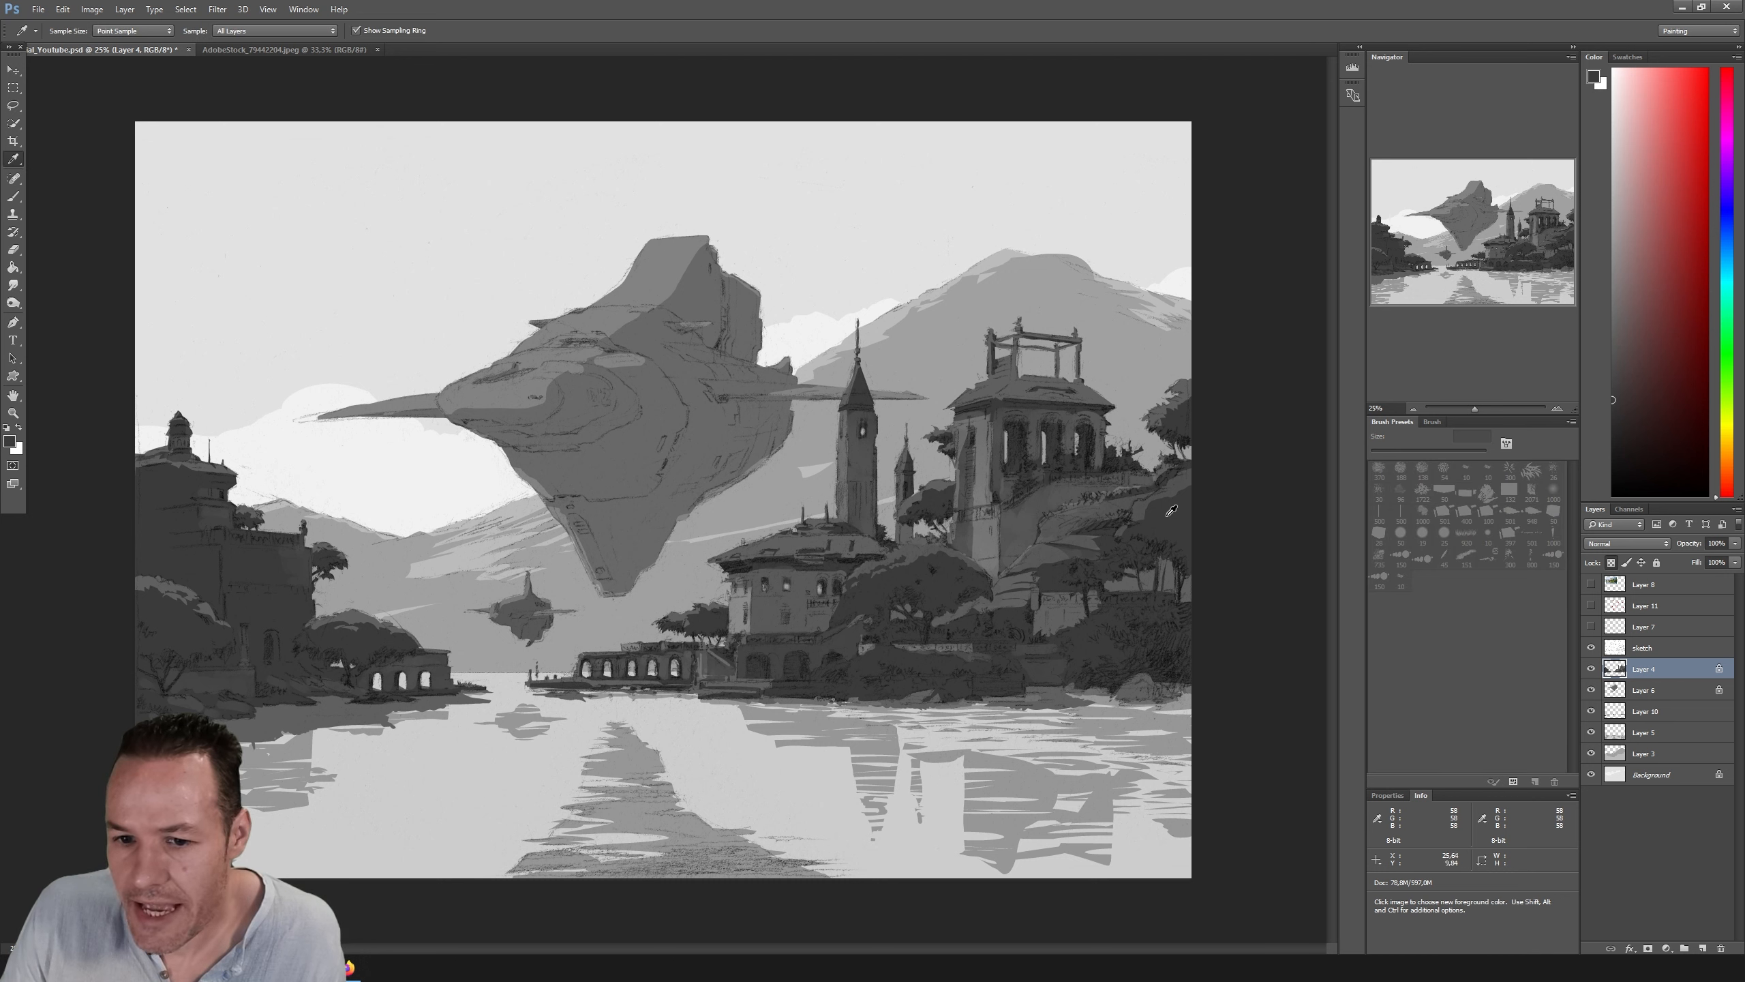
click(1171, 510)
key(b)
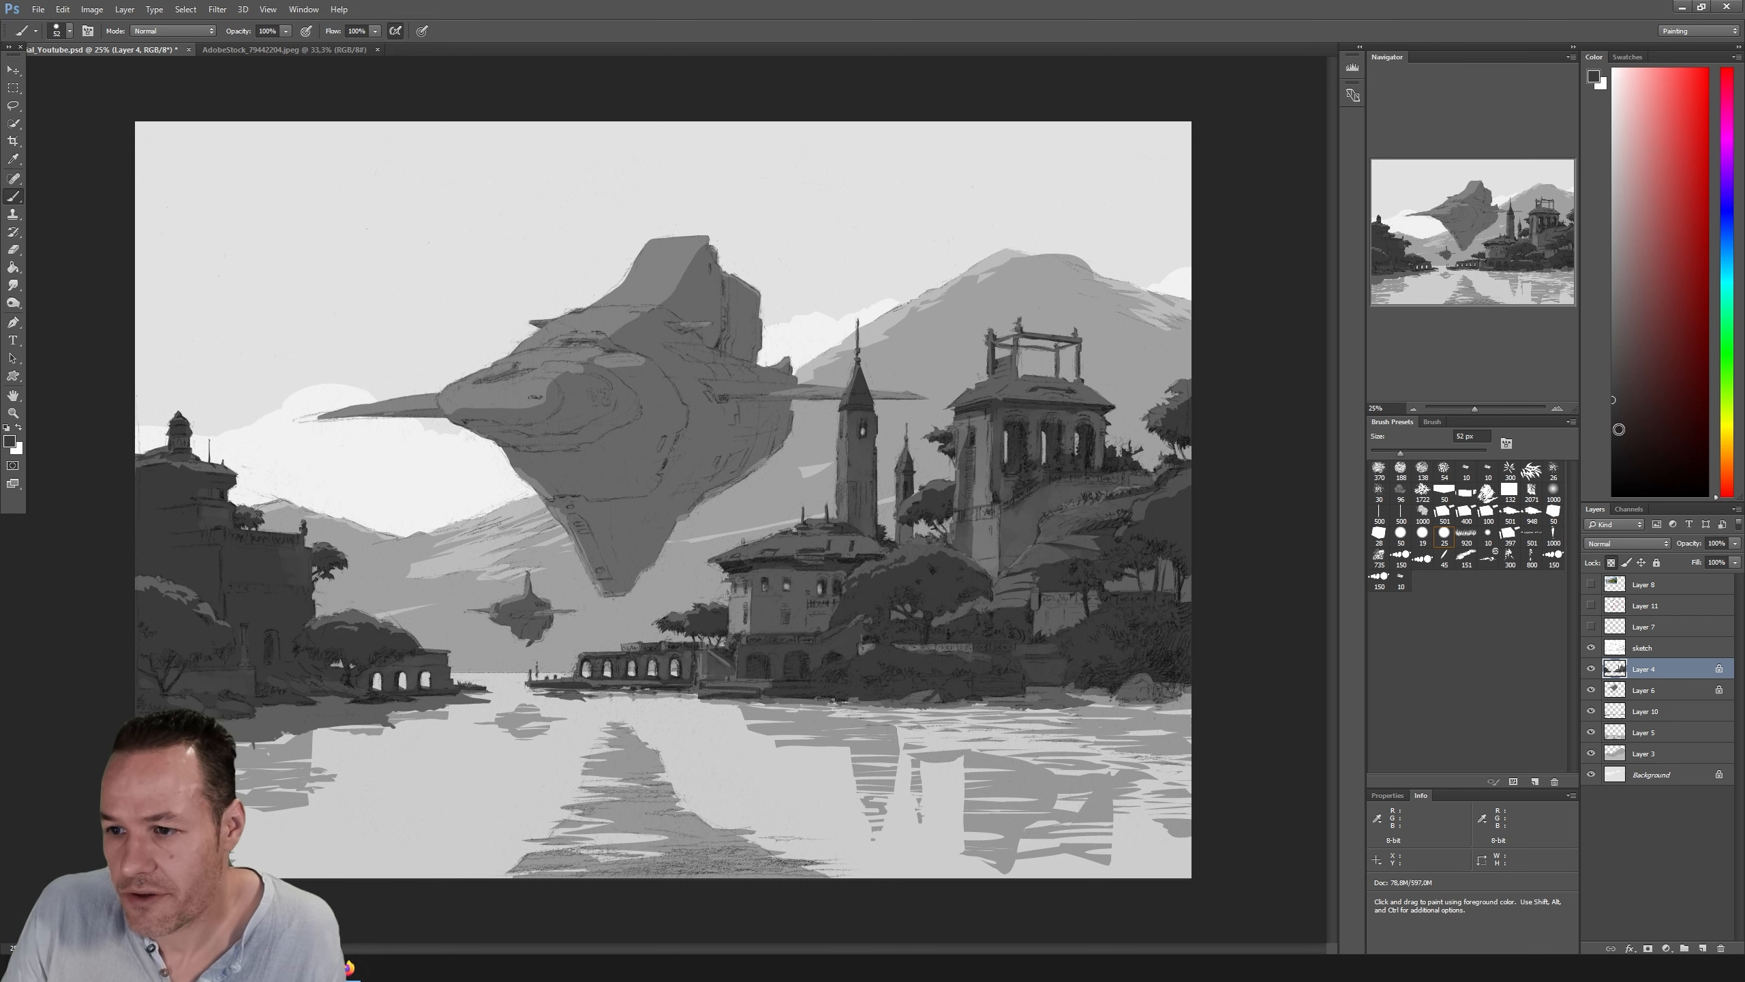
click(1605, 431)
drag(1600, 432, 1597, 435)
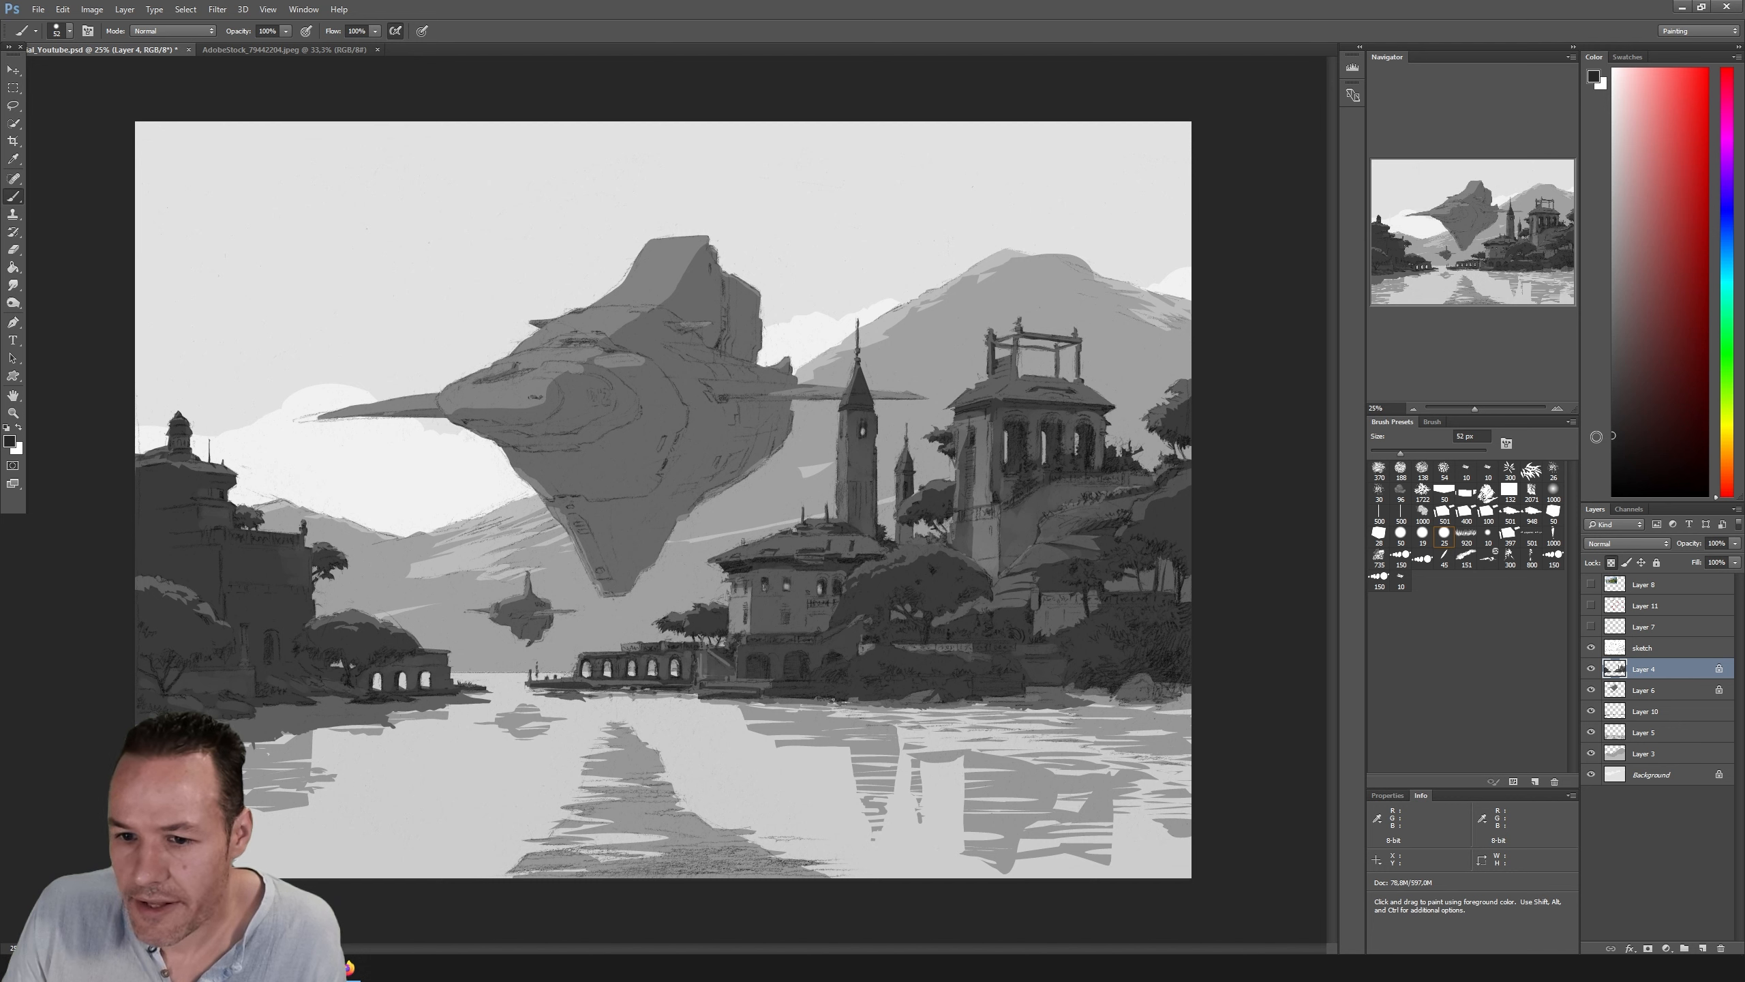
click(1393, 454)
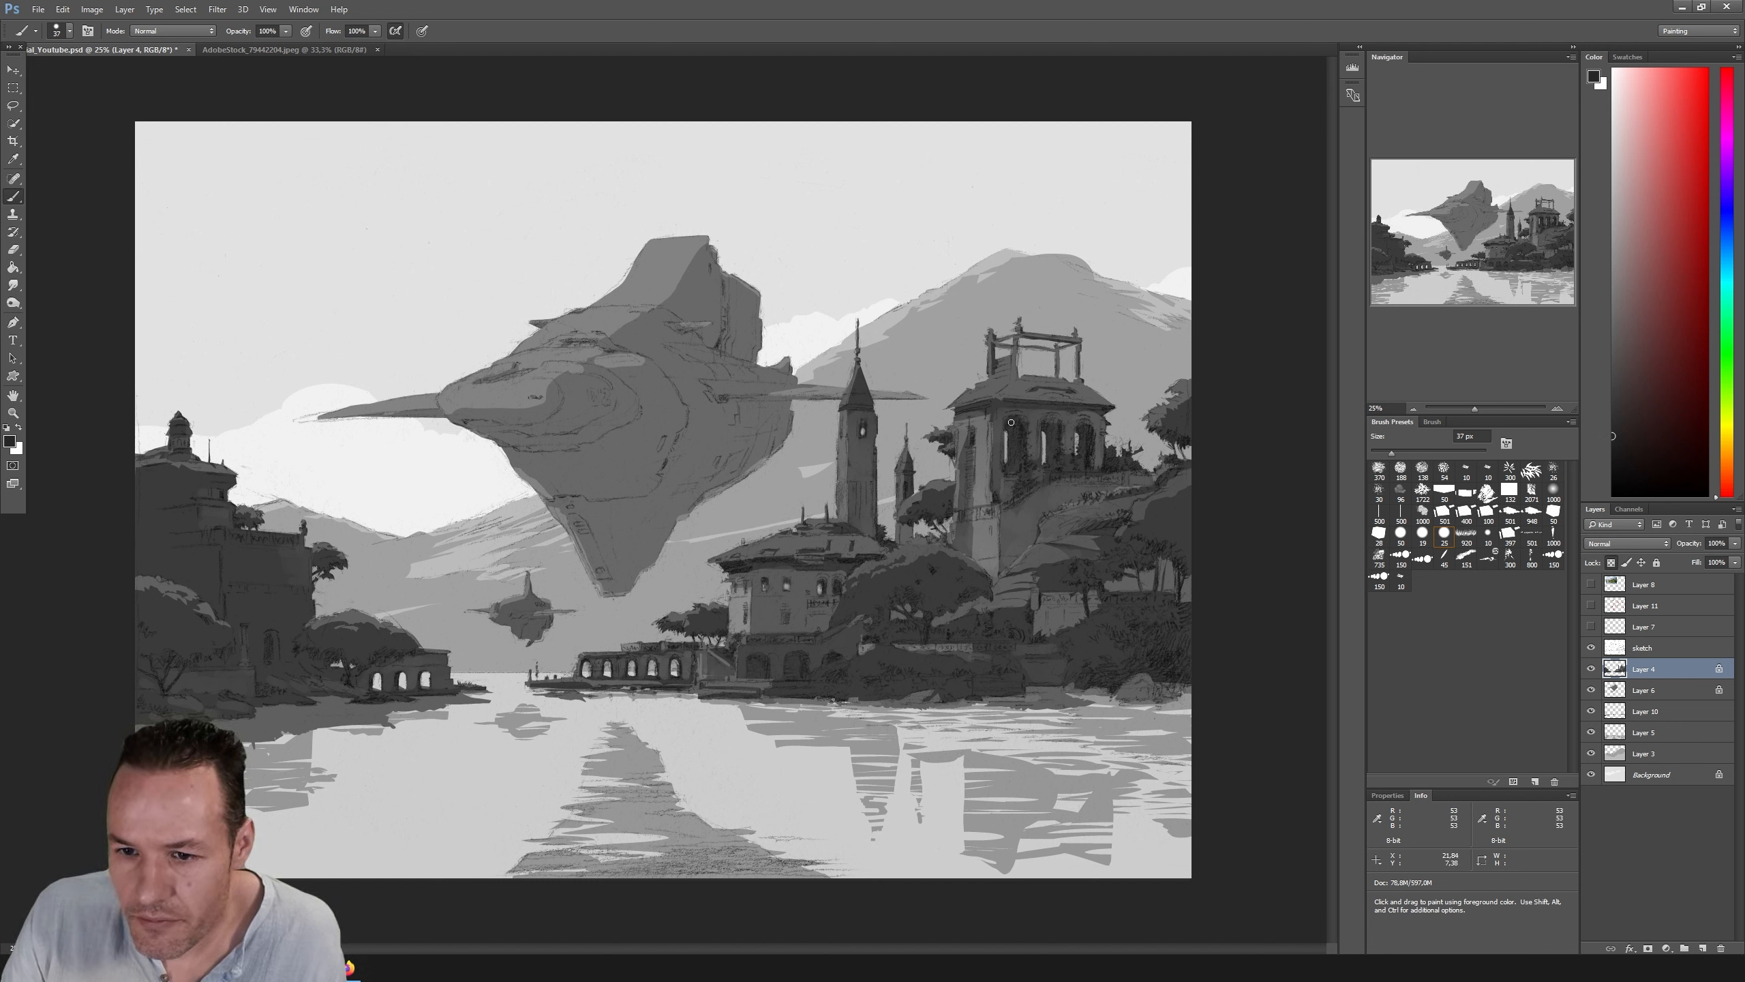
Step: Lasso shadow shapes across the hillside bushes, the villa's lower arches, the shoreline foliage and the large tree beside the villa
key(l)
mouse_move(1091, 638)
mouse_down()
mouse_move(1084, 665)
mouse_move(1135, 651)
mouse_move(1097, 640)
mouse_up()
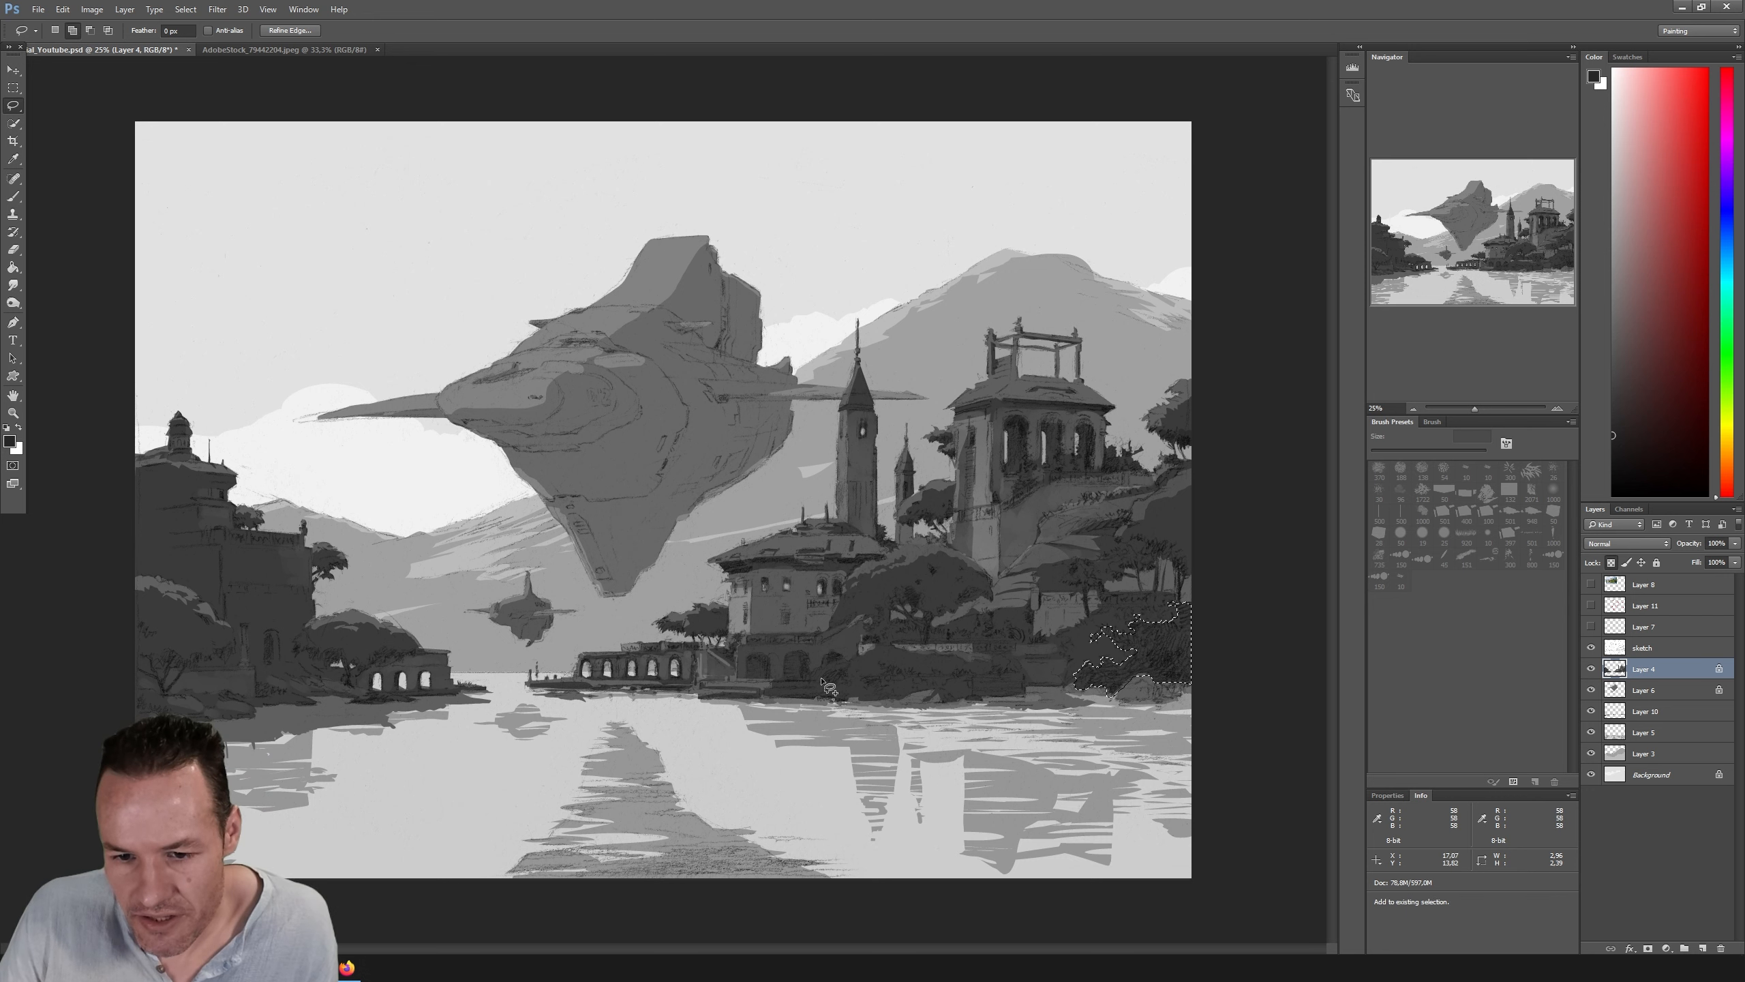
mouse_move(821, 677)
mouse_down()
mouse_move(852, 669)
mouse_move(821, 677)
mouse_up()
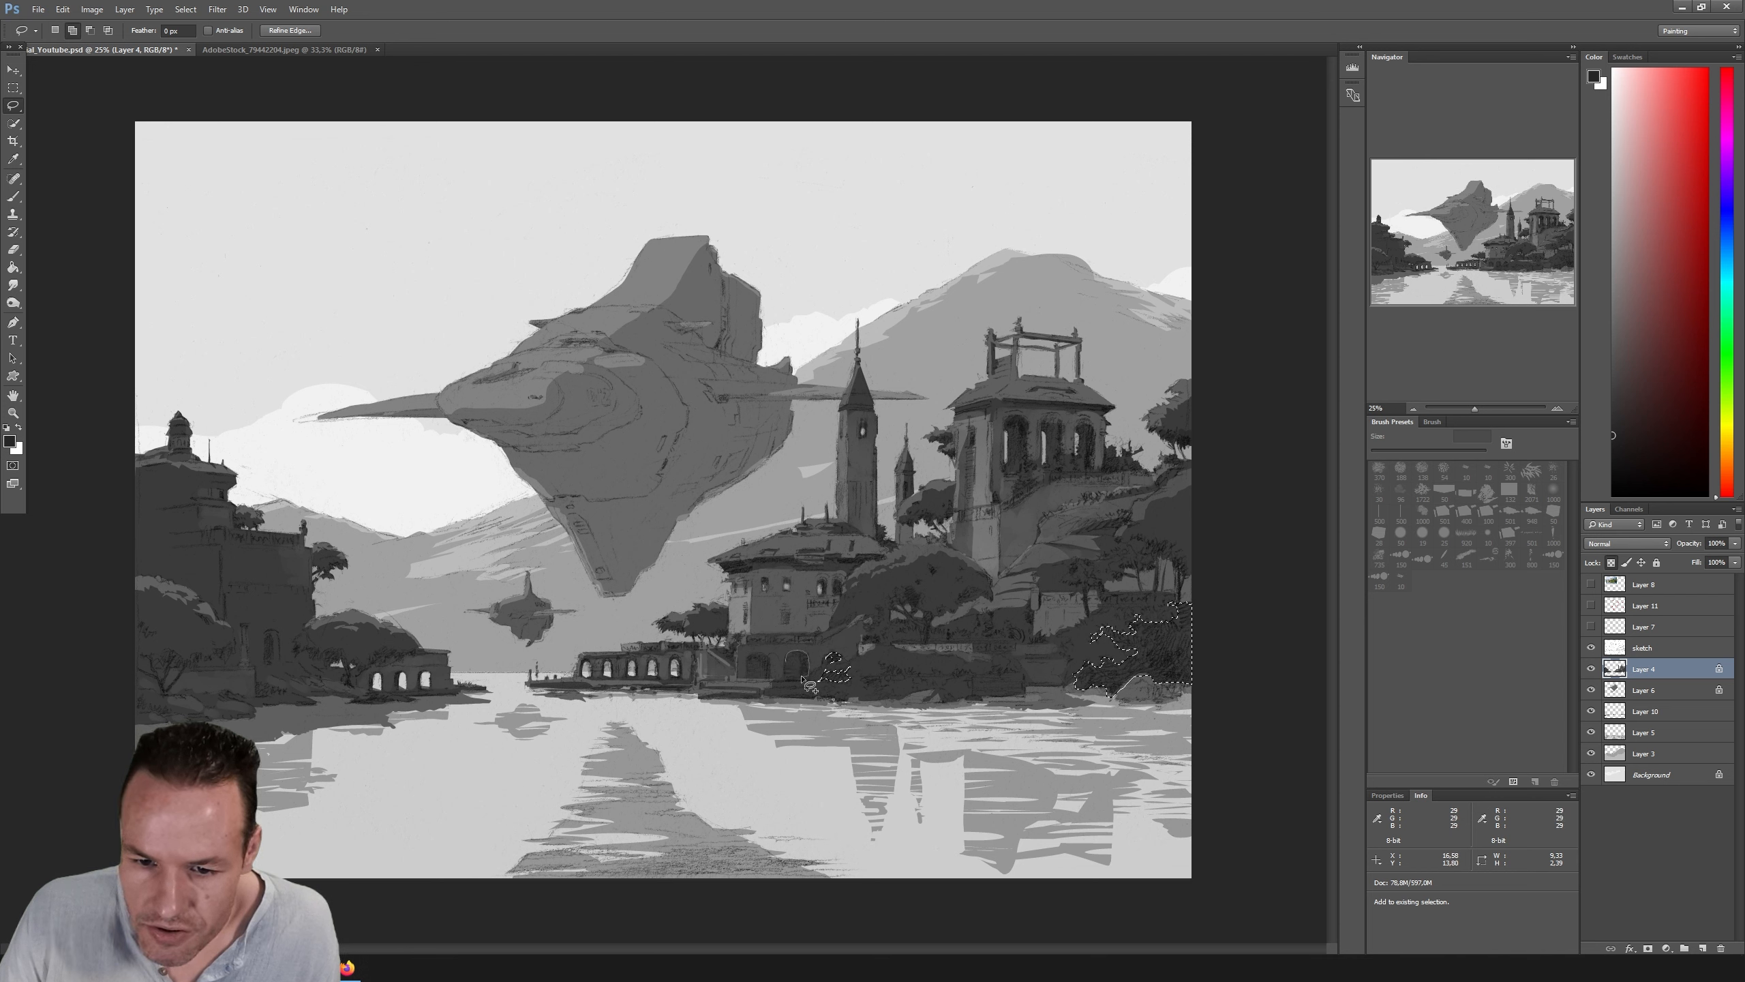
mouse_move(797, 653)
mouse_down()
mouse_move(751, 655)
mouse_move(767, 657)
mouse_move(766, 689)
mouse_move(751, 674)
mouse_up()
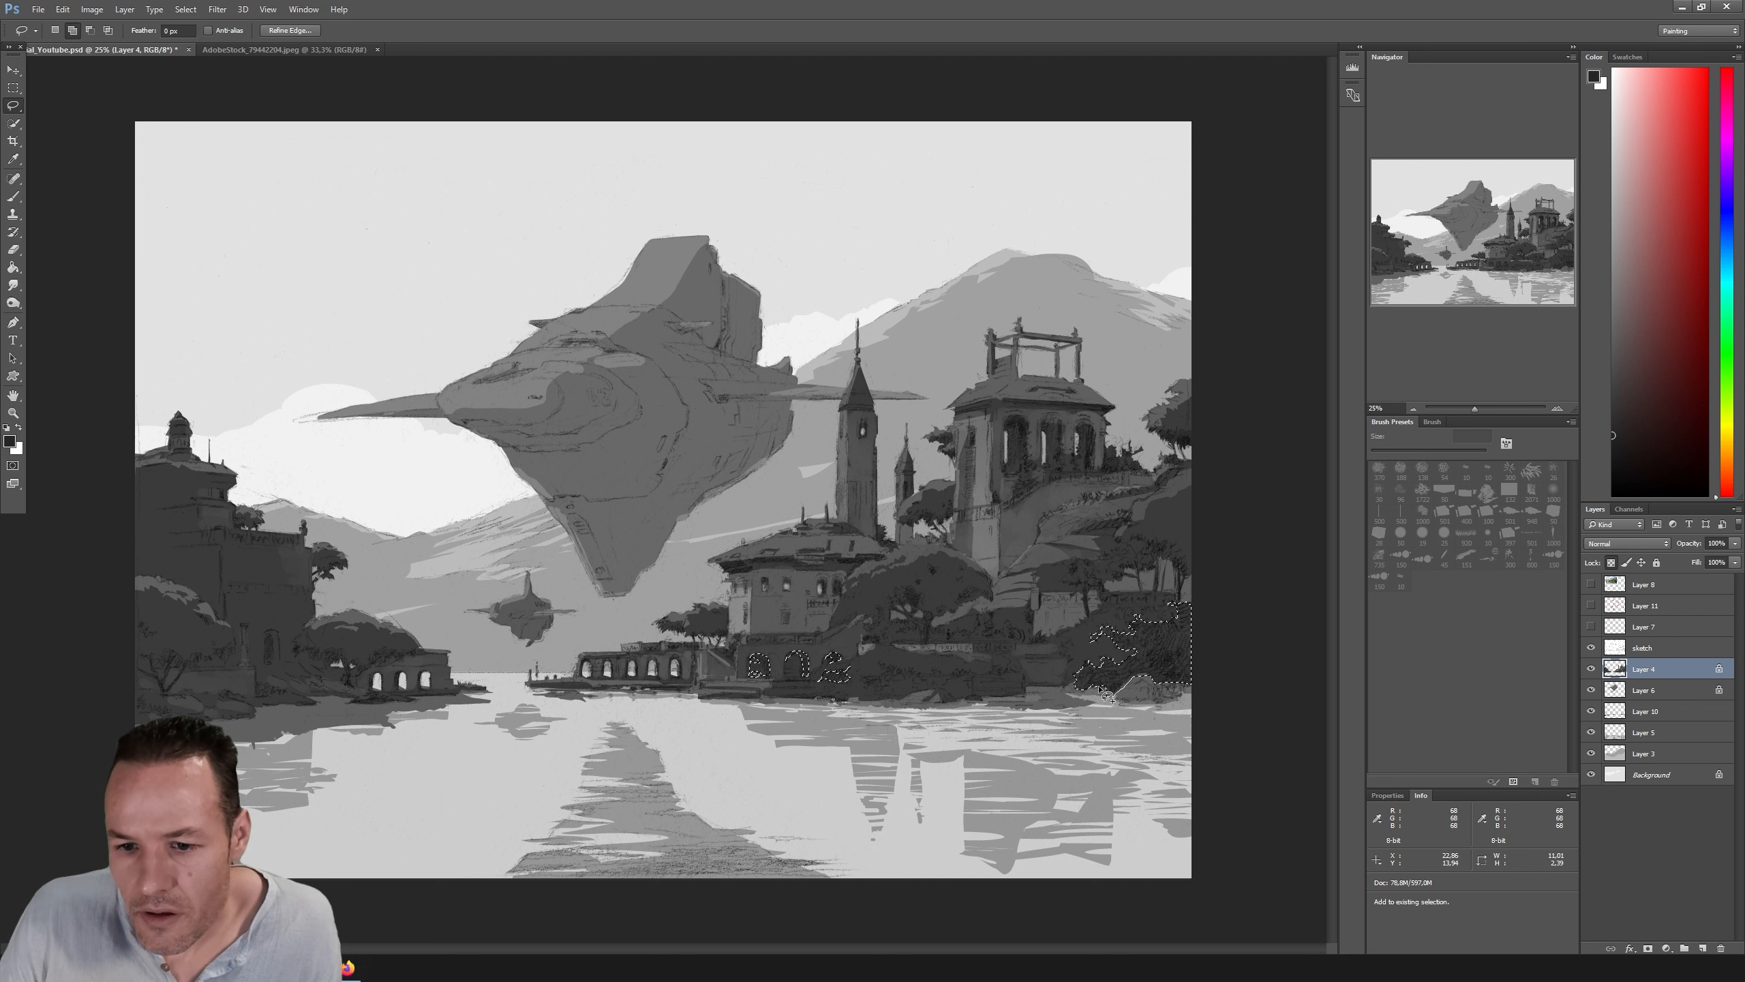
mouse_move(879, 670)
mouse_down()
mouse_move(939, 674)
mouse_move(865, 685)
mouse_move(1010, 681)
mouse_up()
mouse_move(902, 601)
mouse_down()
mouse_move(987, 593)
mouse_move(943, 617)
mouse_move(898, 597)
mouse_move(876, 624)
mouse_move(899, 602)
mouse_up()
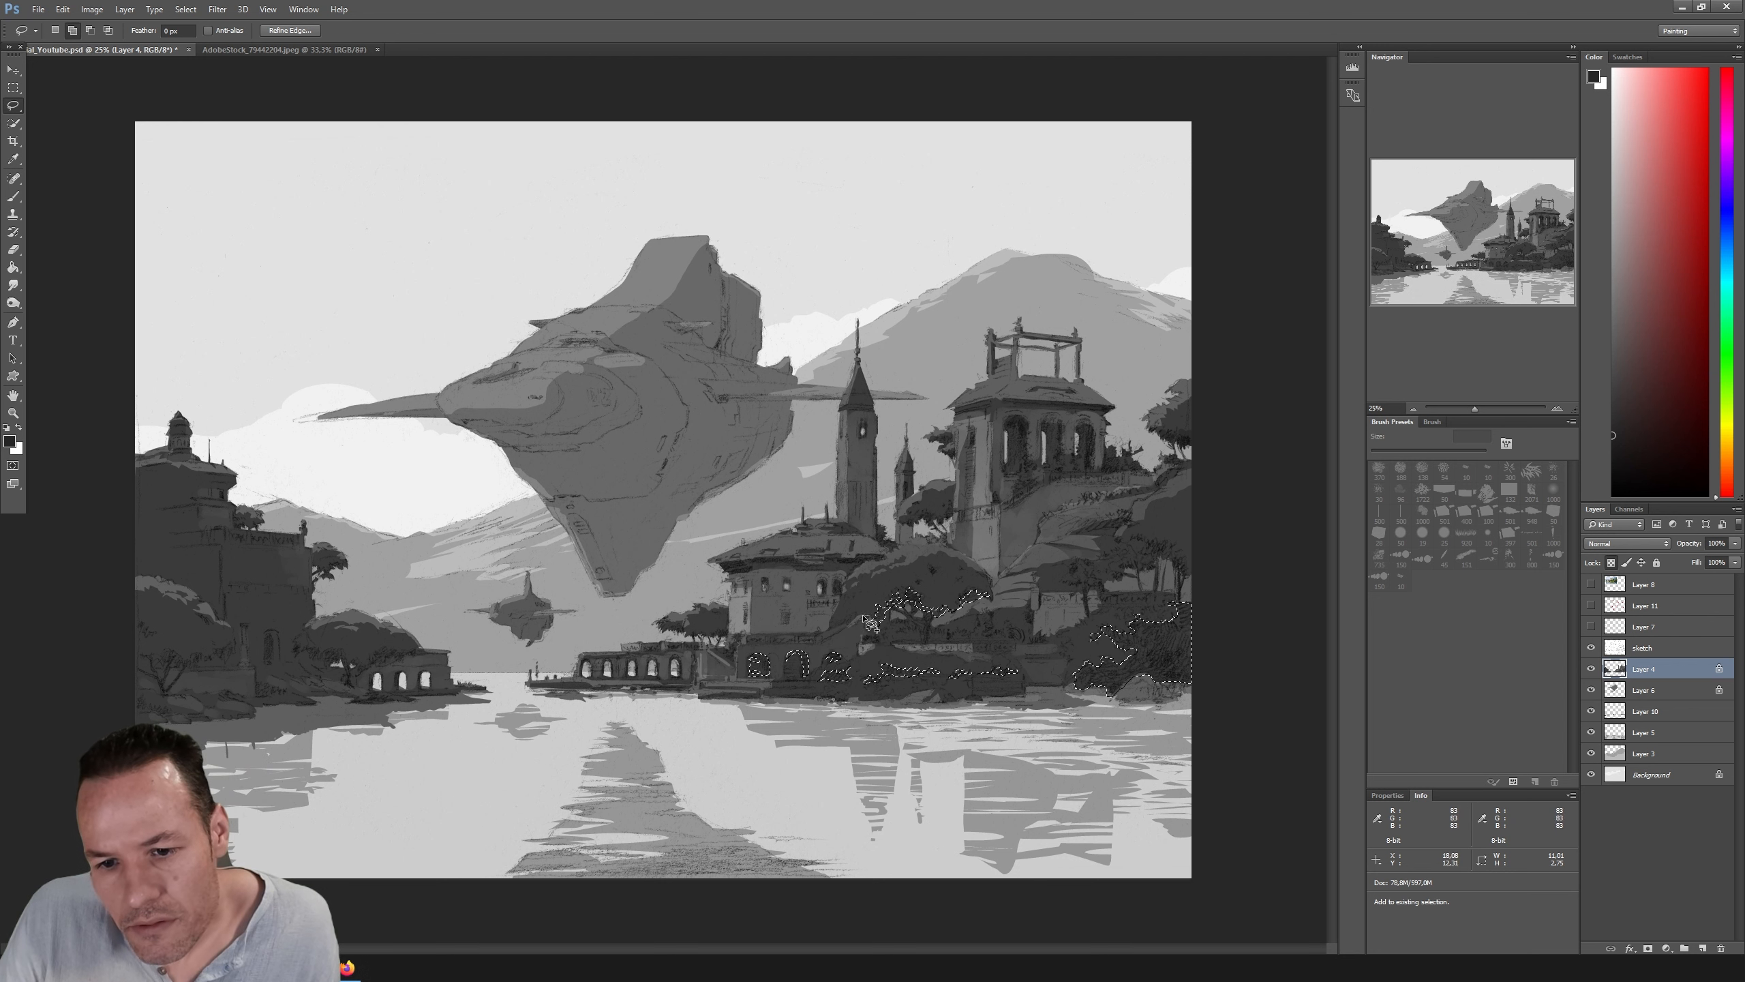
mouse_move(840, 628)
mouse_down()
mouse_move(875, 614)
mouse_move(835, 662)
mouse_move(858, 634)
mouse_move(835, 630)
mouse_move(888, 592)
mouse_move(837, 626)
mouse_up()
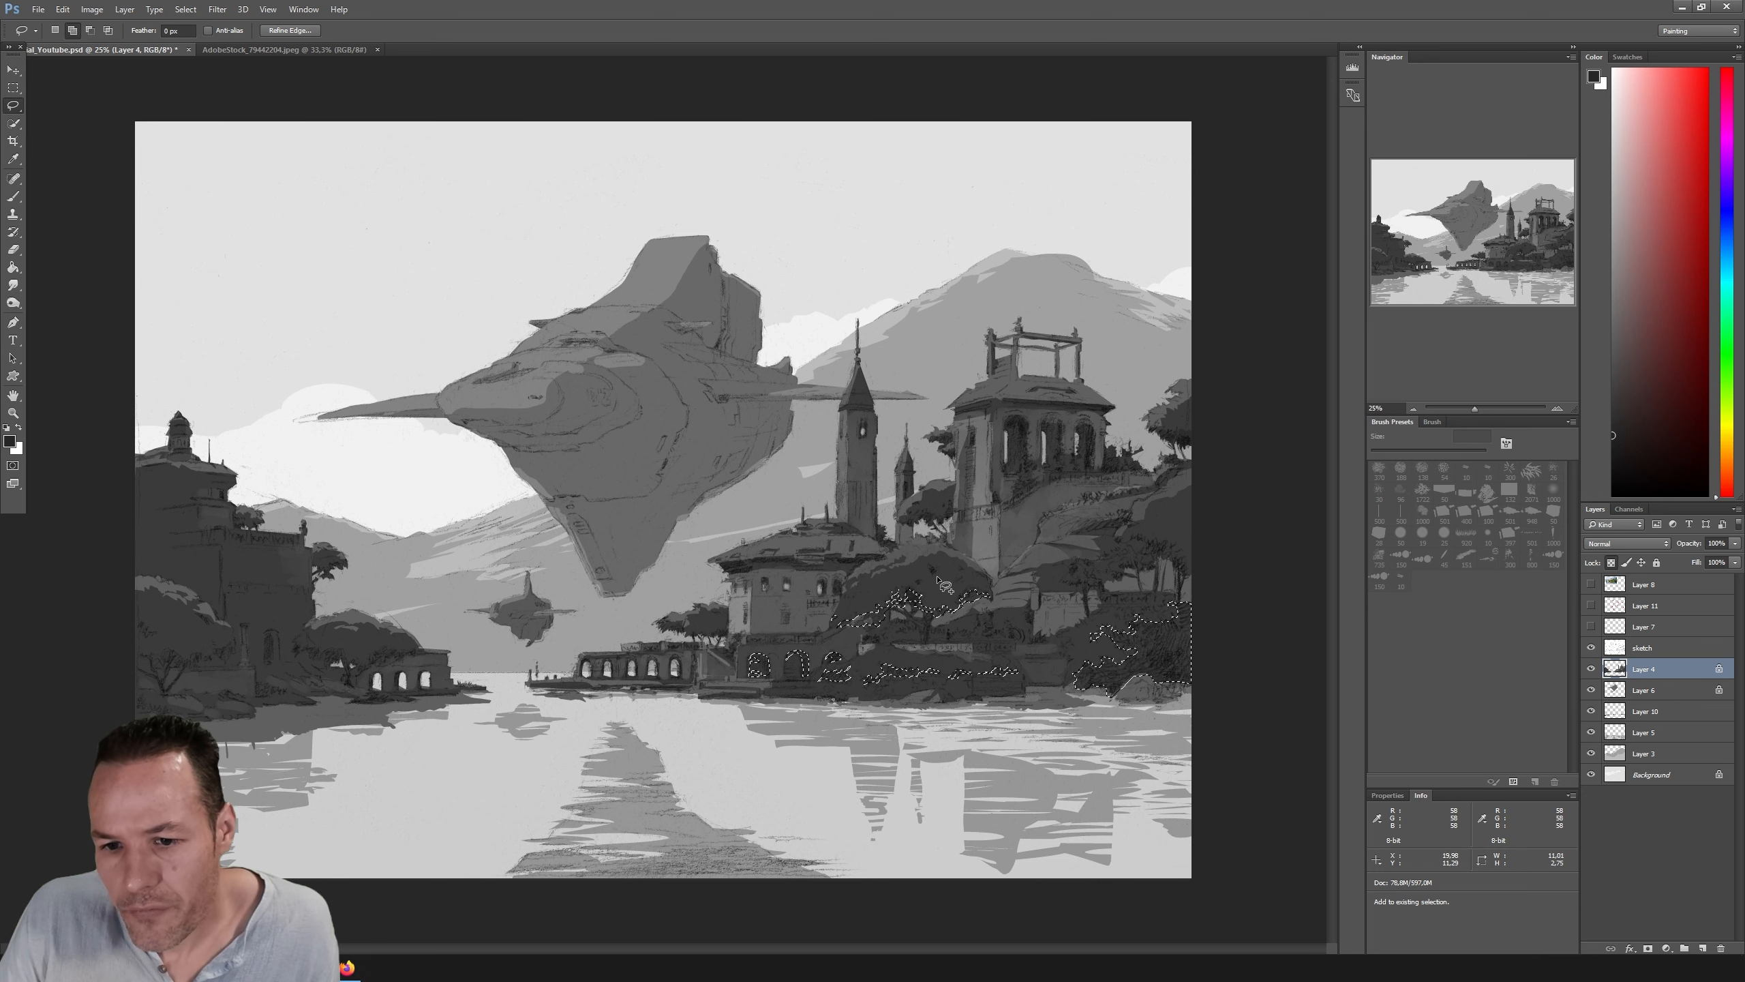
Step: Add the ruined tower's arched windows, the tree beside it and the foliage behind the pier to the lasso selection
mouse_move(917, 583)
mouse_down()
mouse_move(1043, 477)
mouse_move(948, 526)
mouse_up()
drag(1010, 458, 1025, 457)
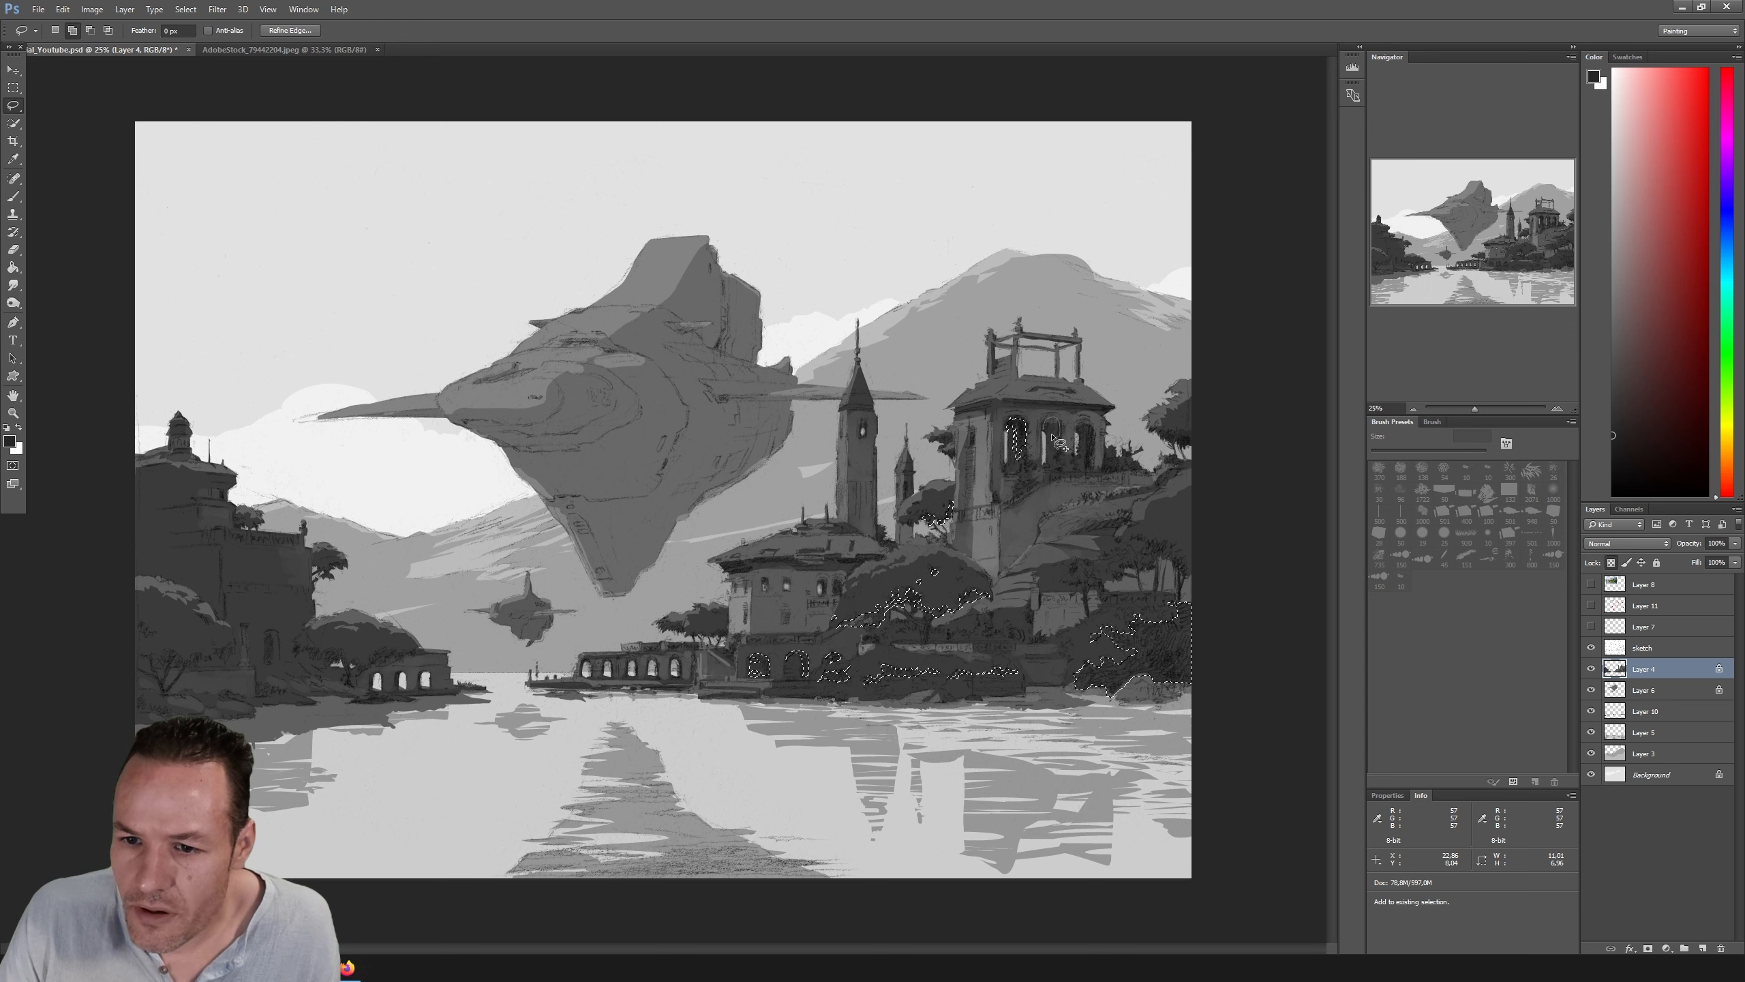
drag(1058, 443, 1057, 460)
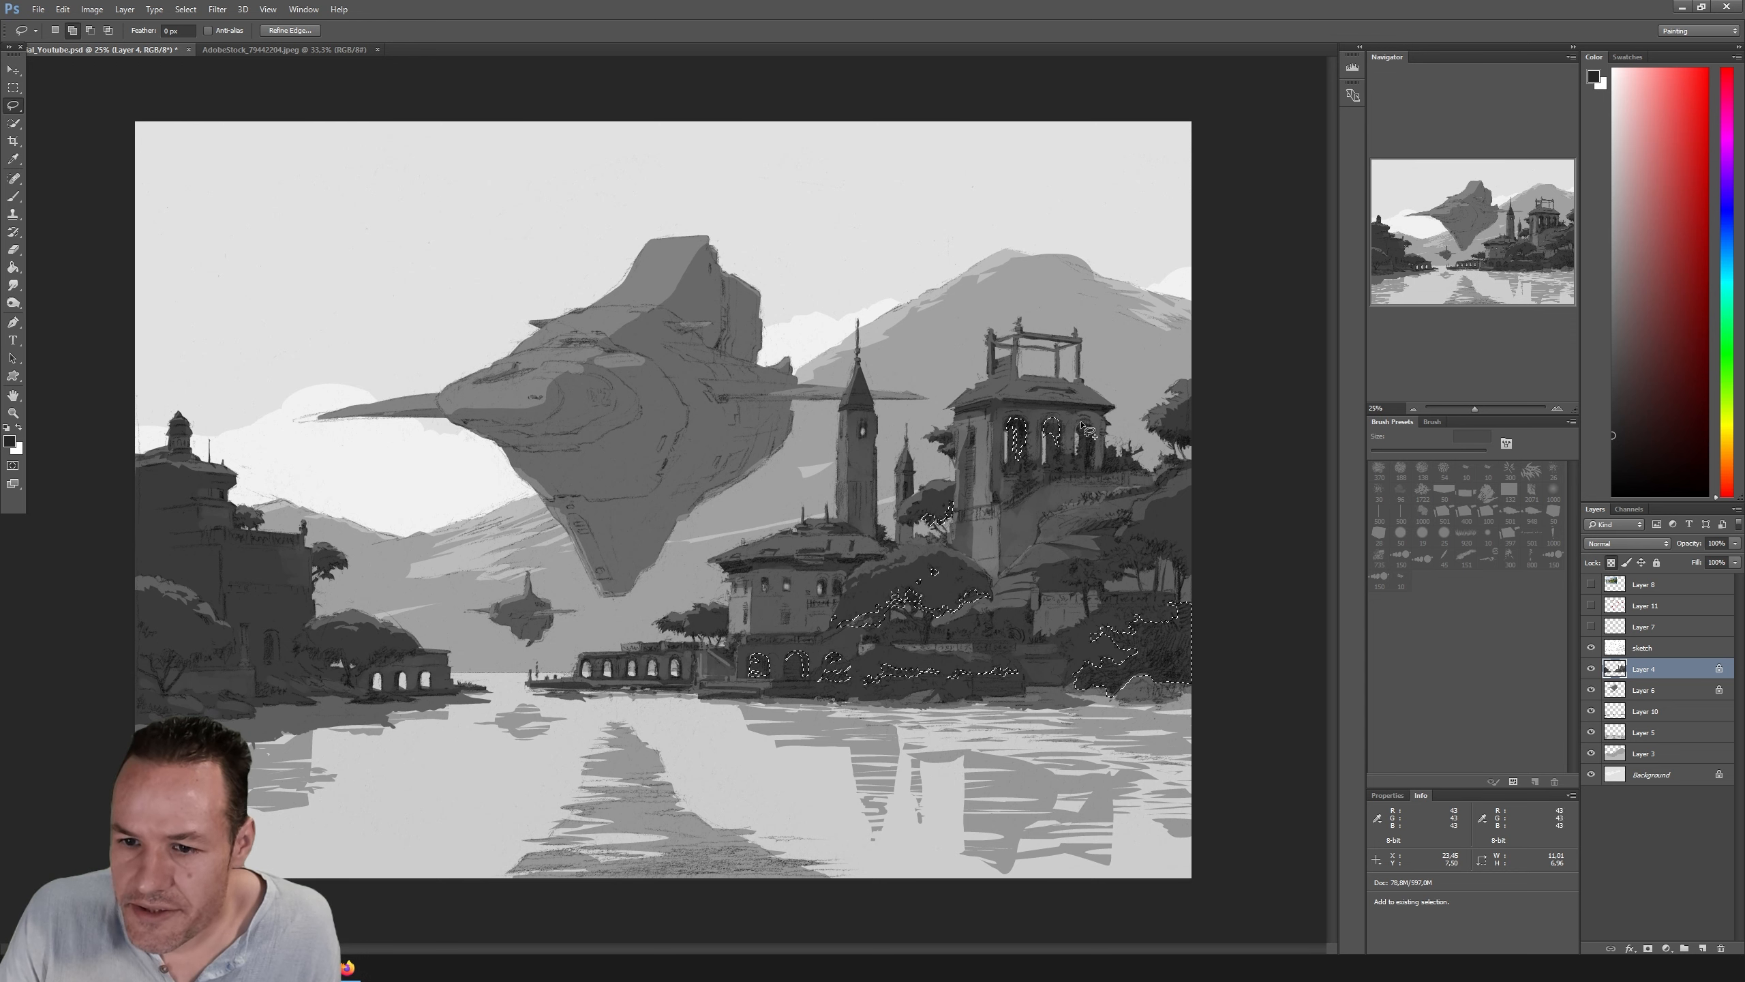
drag(1086, 438, 1090, 454)
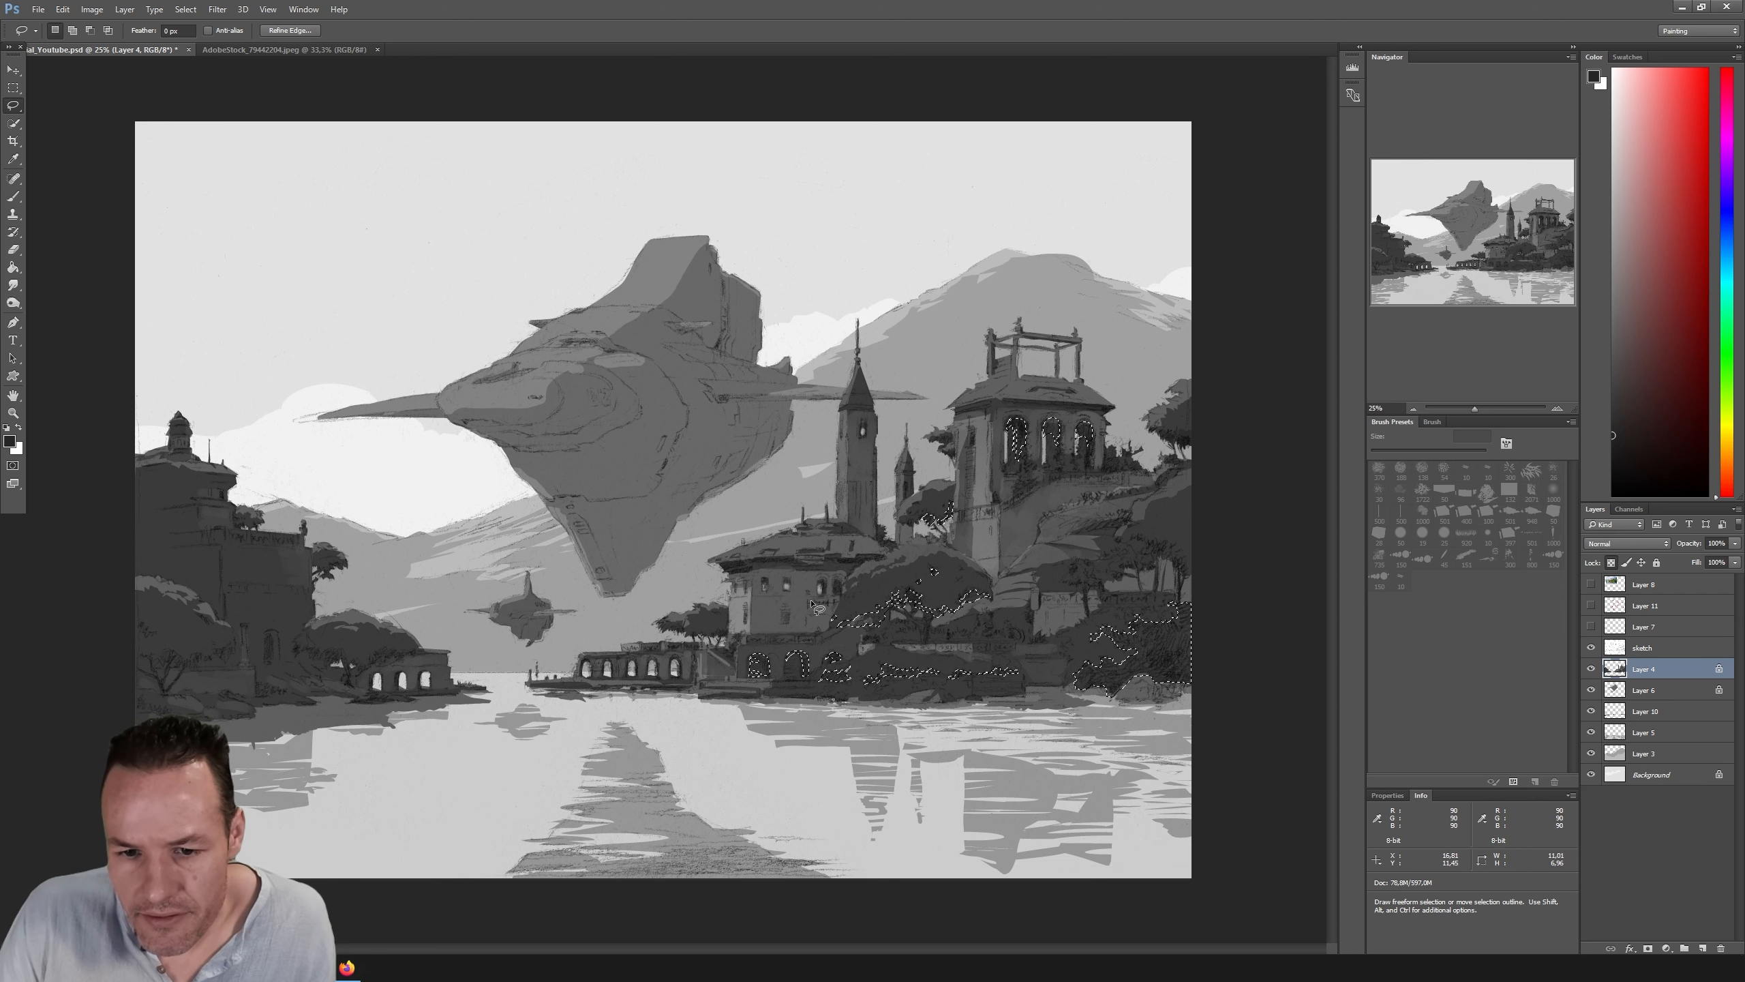
key(shift)
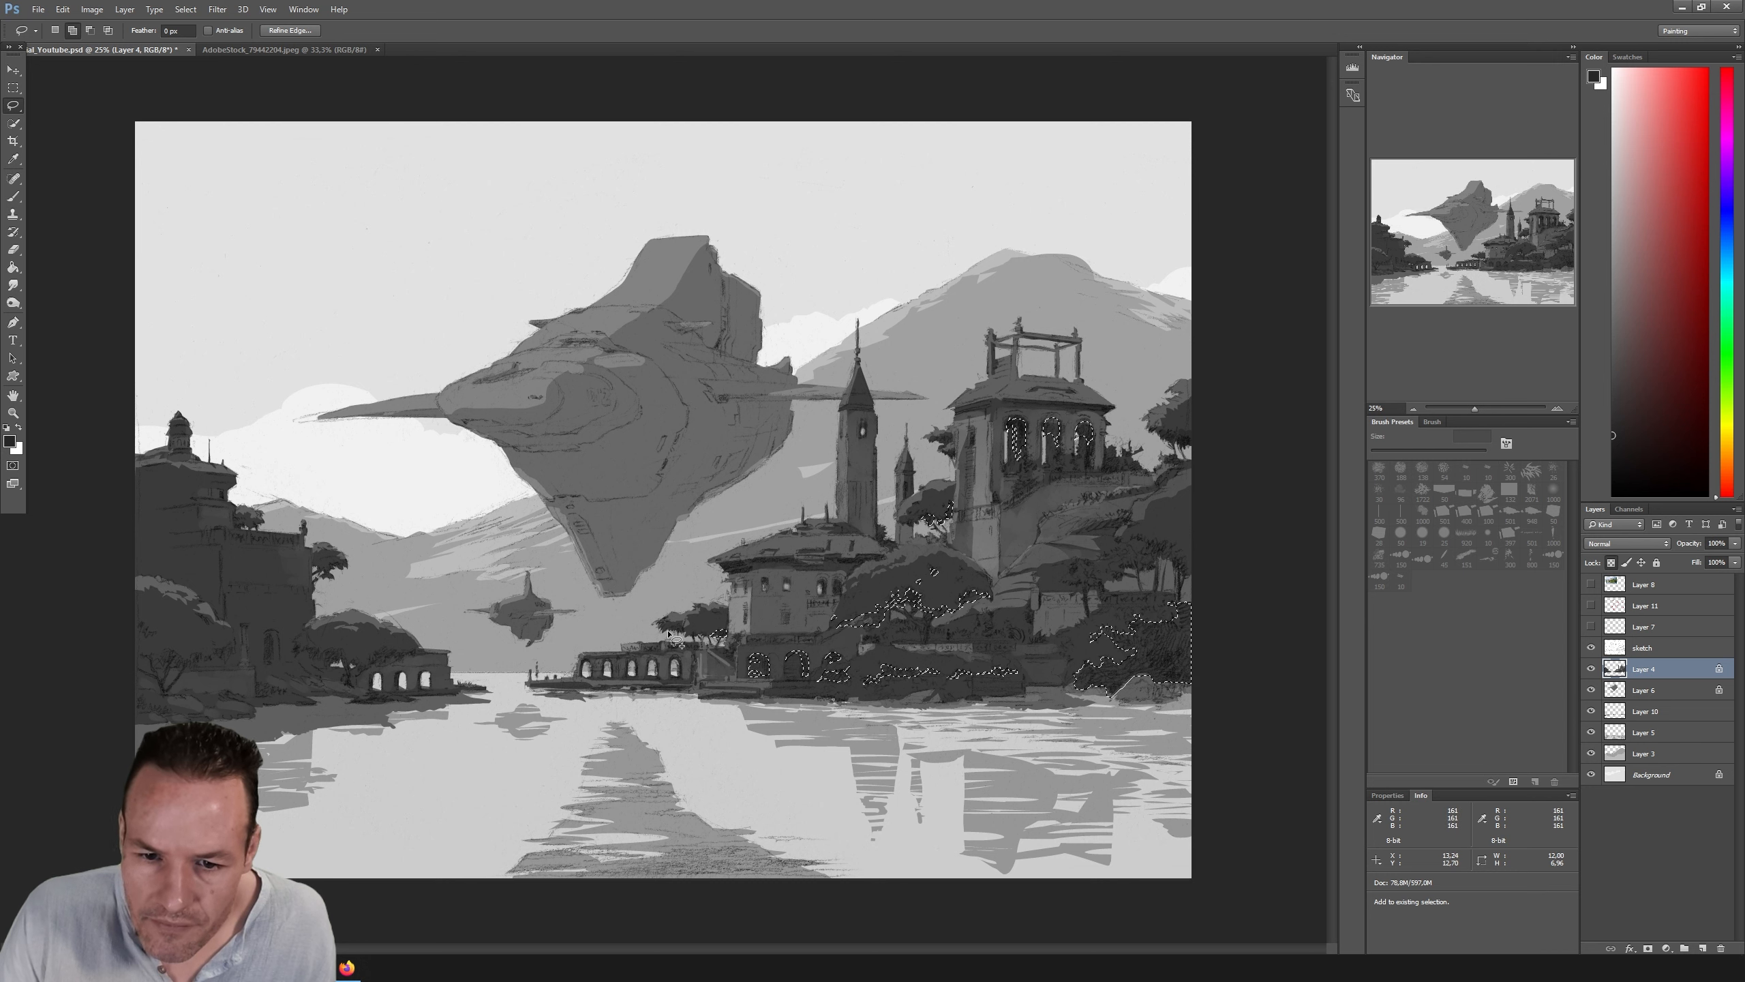
drag(668, 630, 671, 633)
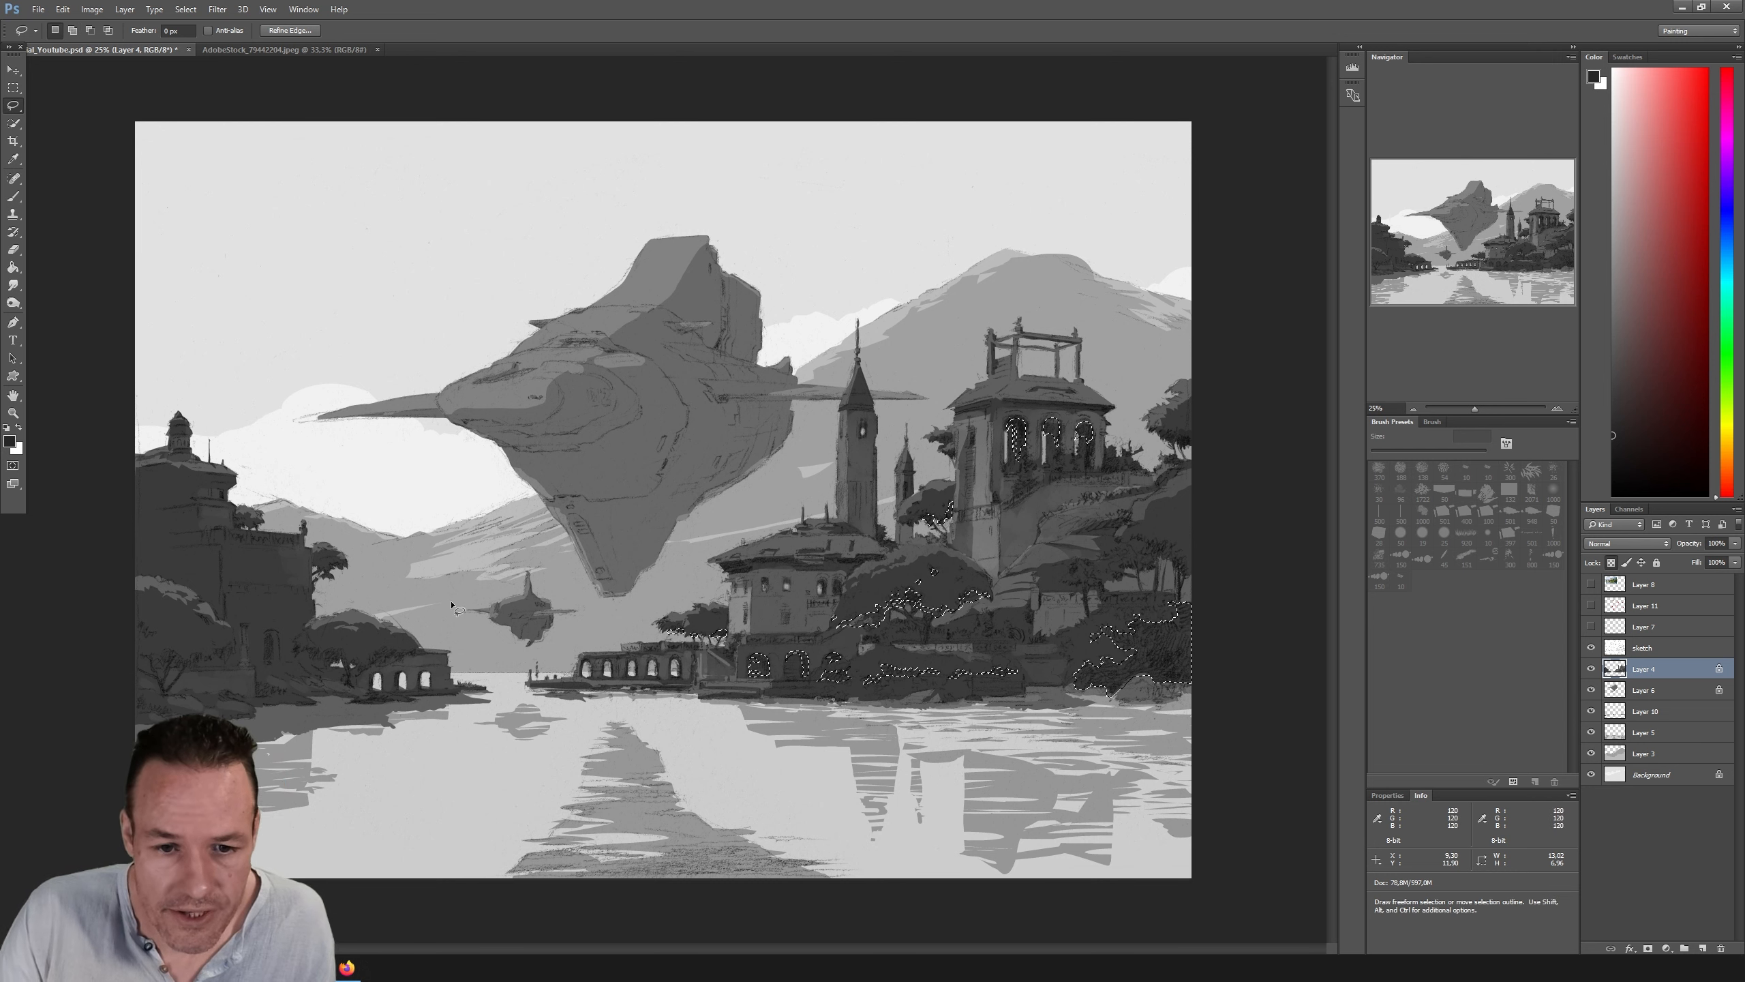
Step: Add shadow shapes on the domed building's walls, its neighbouring trees and the low arched building to the selection
key(shift)
mouse_move(295, 647)
mouse_down()
mouse_move(347, 663)
mouse_move(279, 634)
mouse_up()
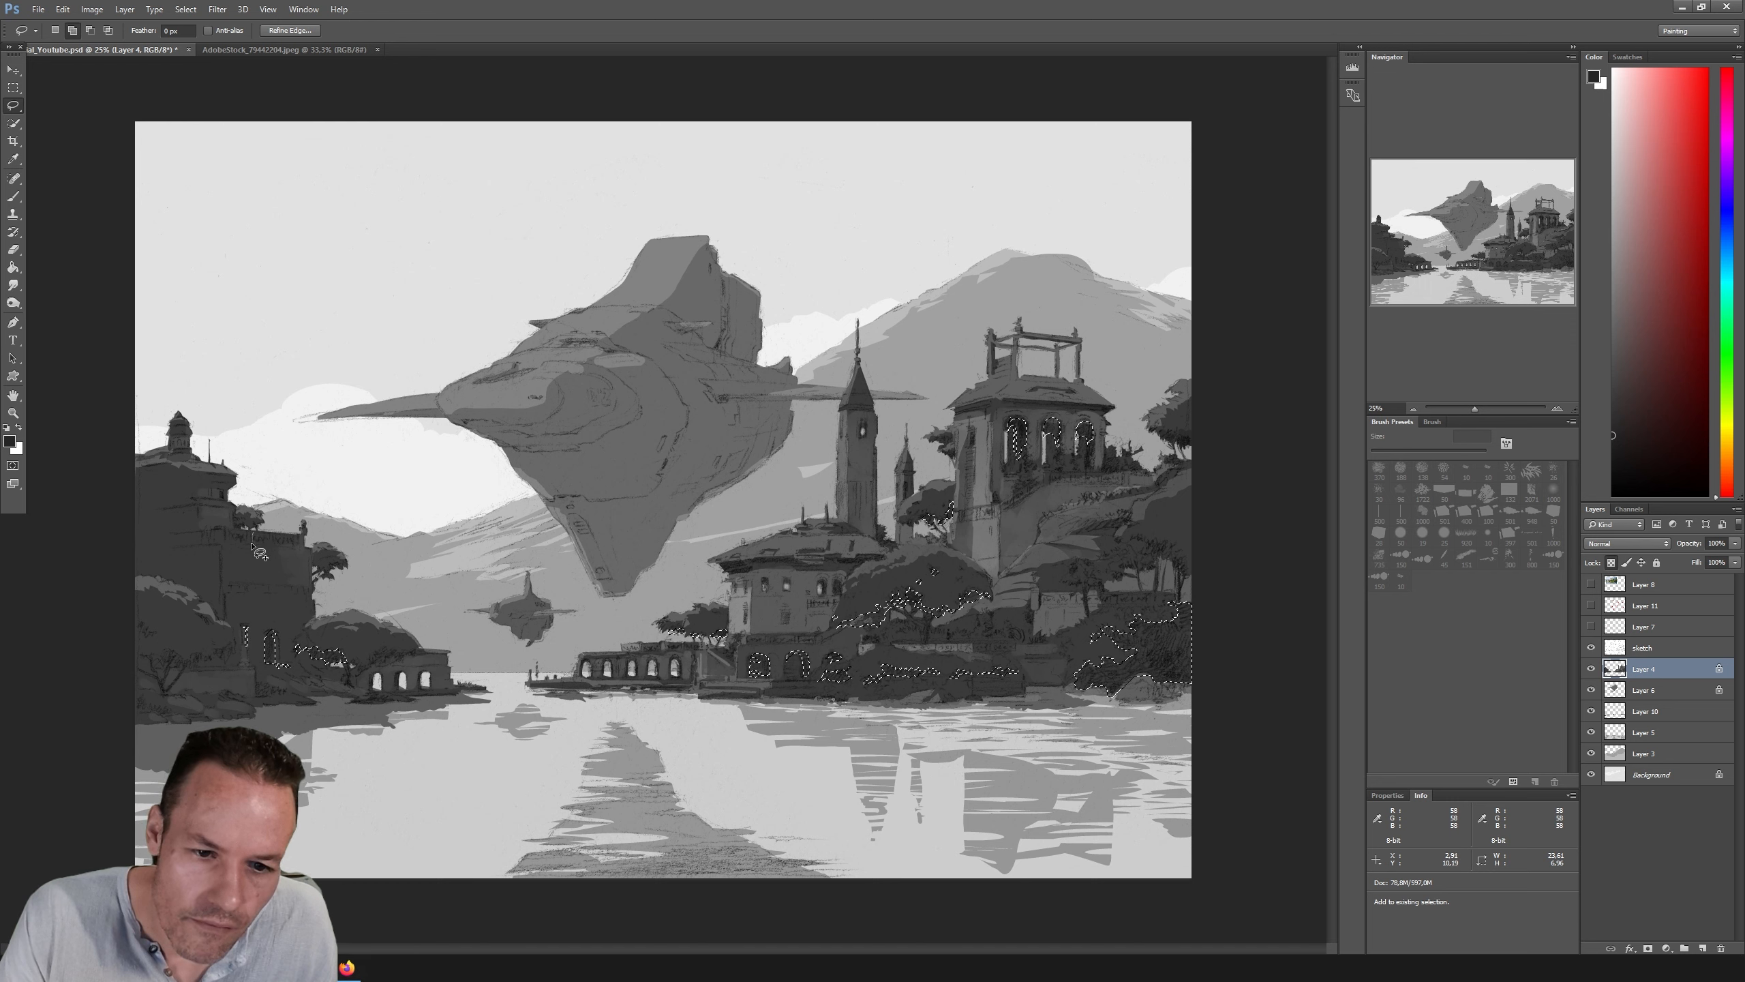
drag(253, 547, 278, 531)
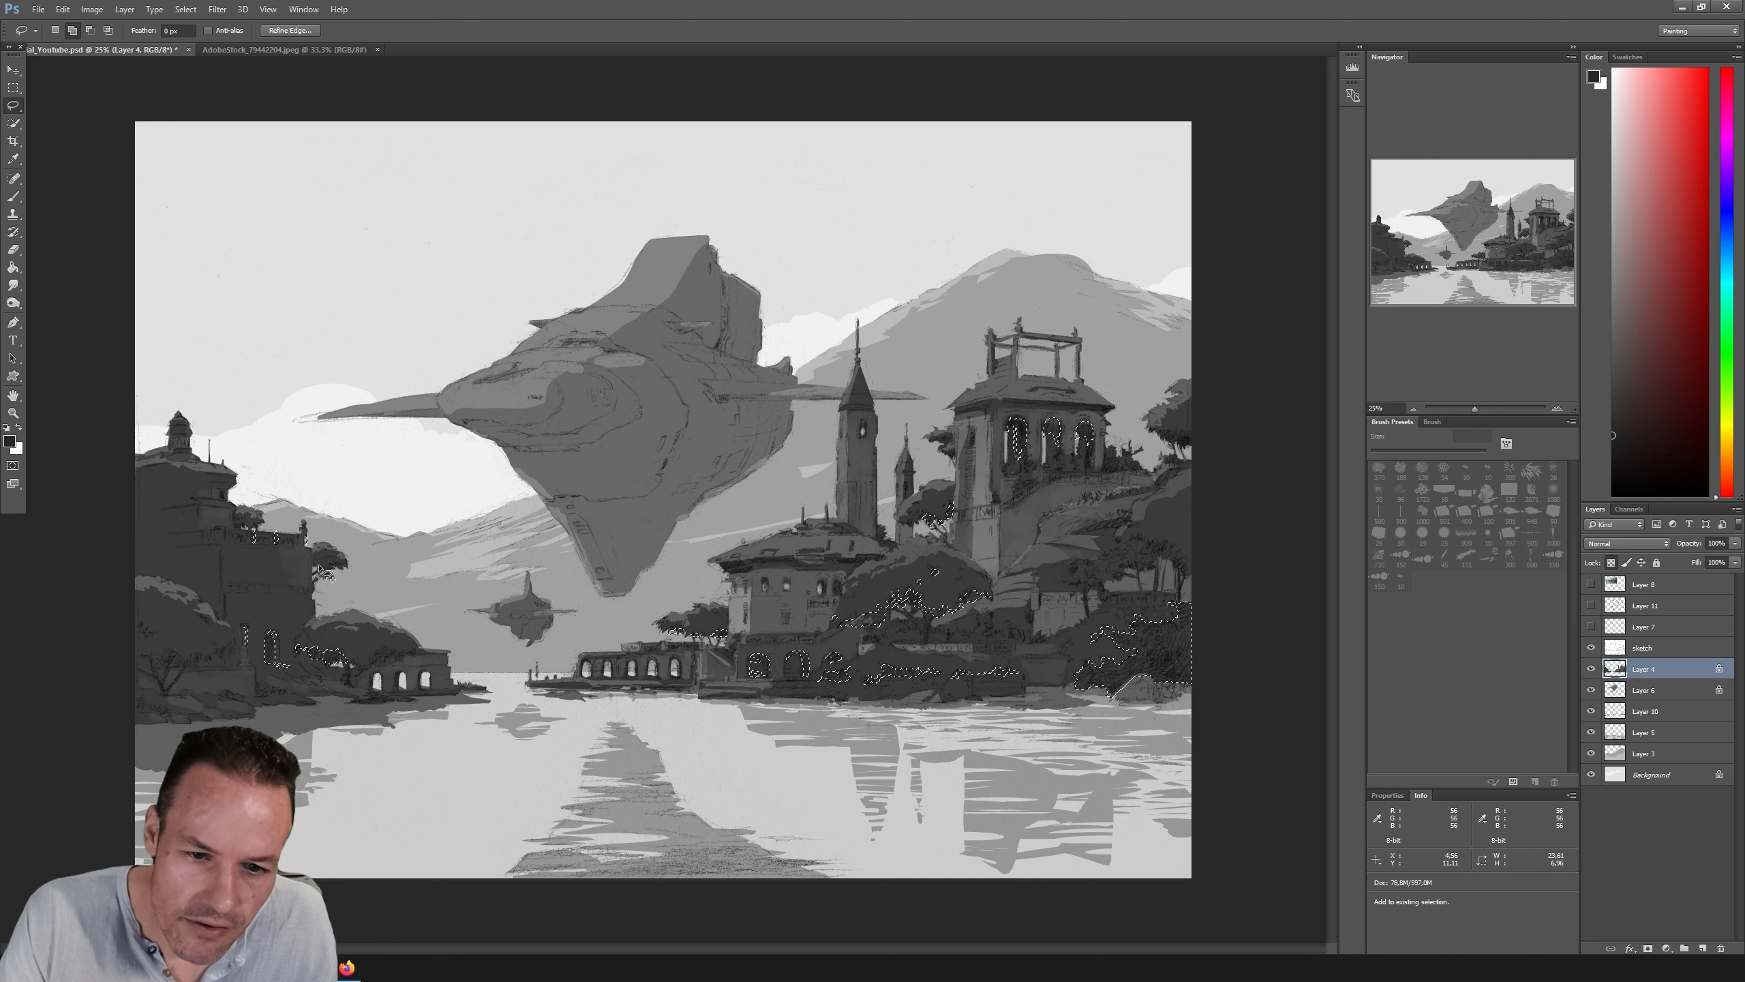
drag(326, 572, 317, 568)
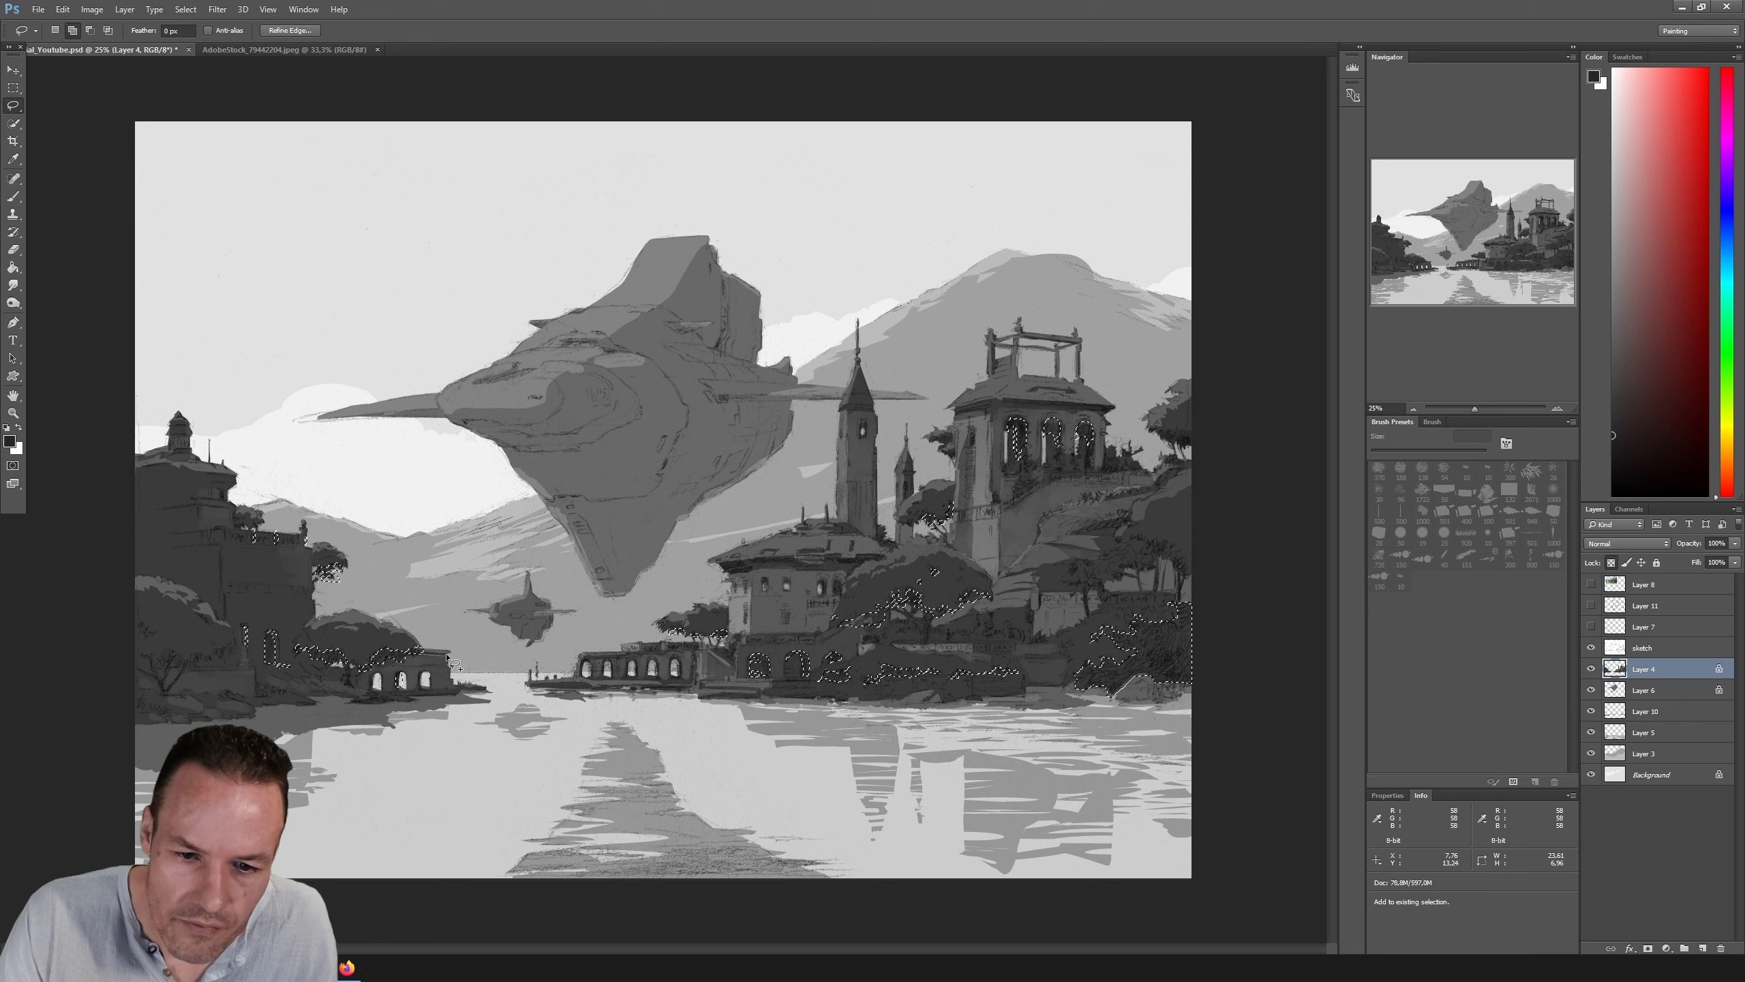
drag(413, 651, 449, 653)
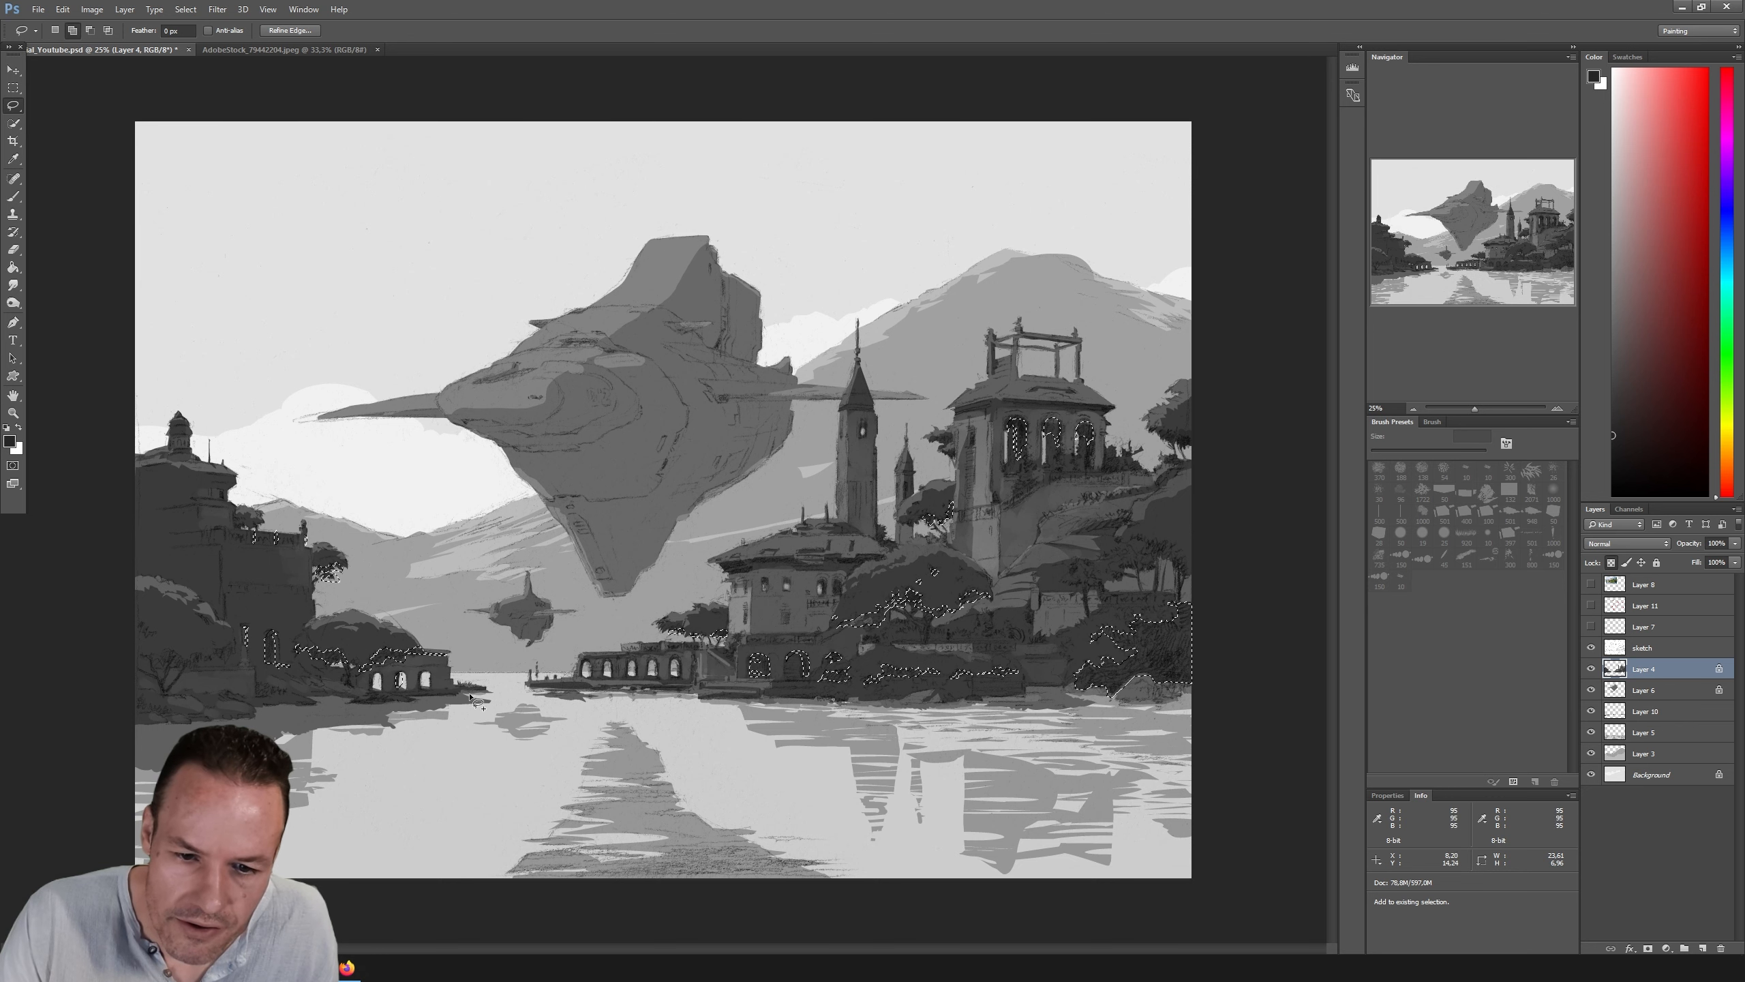
mouse_move(424, 675)
mouse_down()
mouse_move(378, 688)
mouse_move(377, 673)
mouse_up()
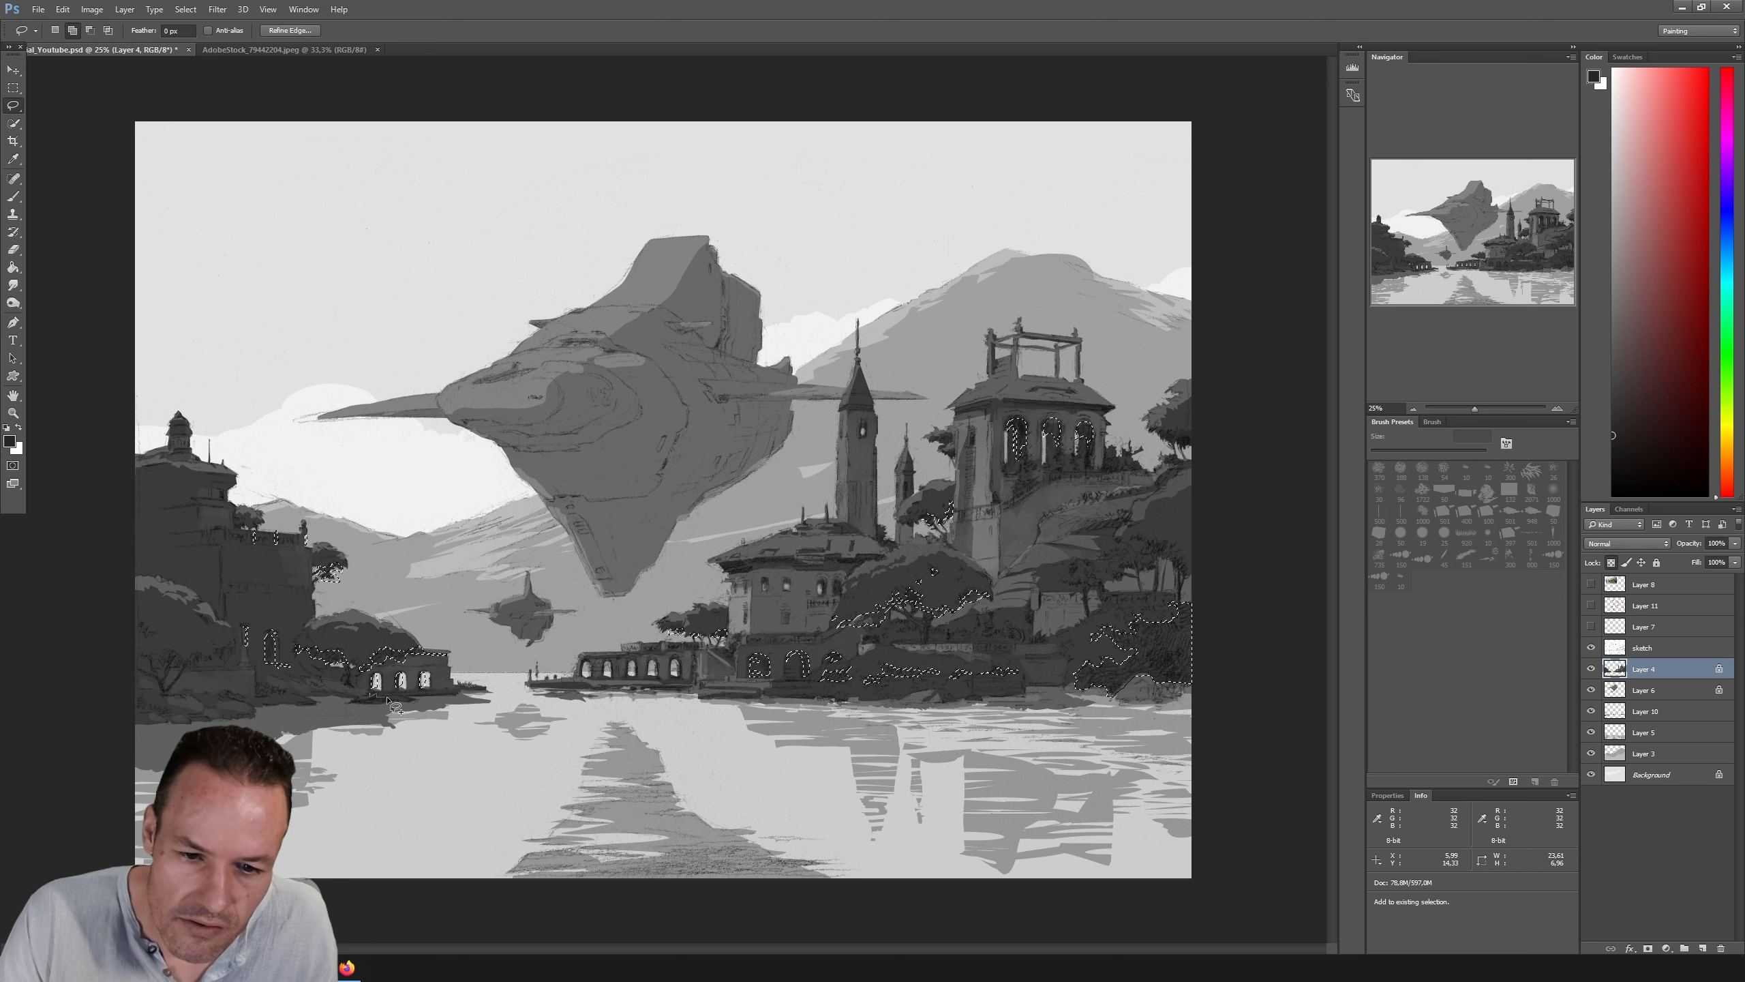
Step: Add the shoreline edge, the undersides of the foreground trees and the domed building's eaves to the shadow selection
mouse_move(371, 694)
mouse_down()
mouse_move(353, 701)
mouse_move(367, 703)
mouse_up()
drag(257, 680, 258, 682)
drag(195, 698, 202, 715)
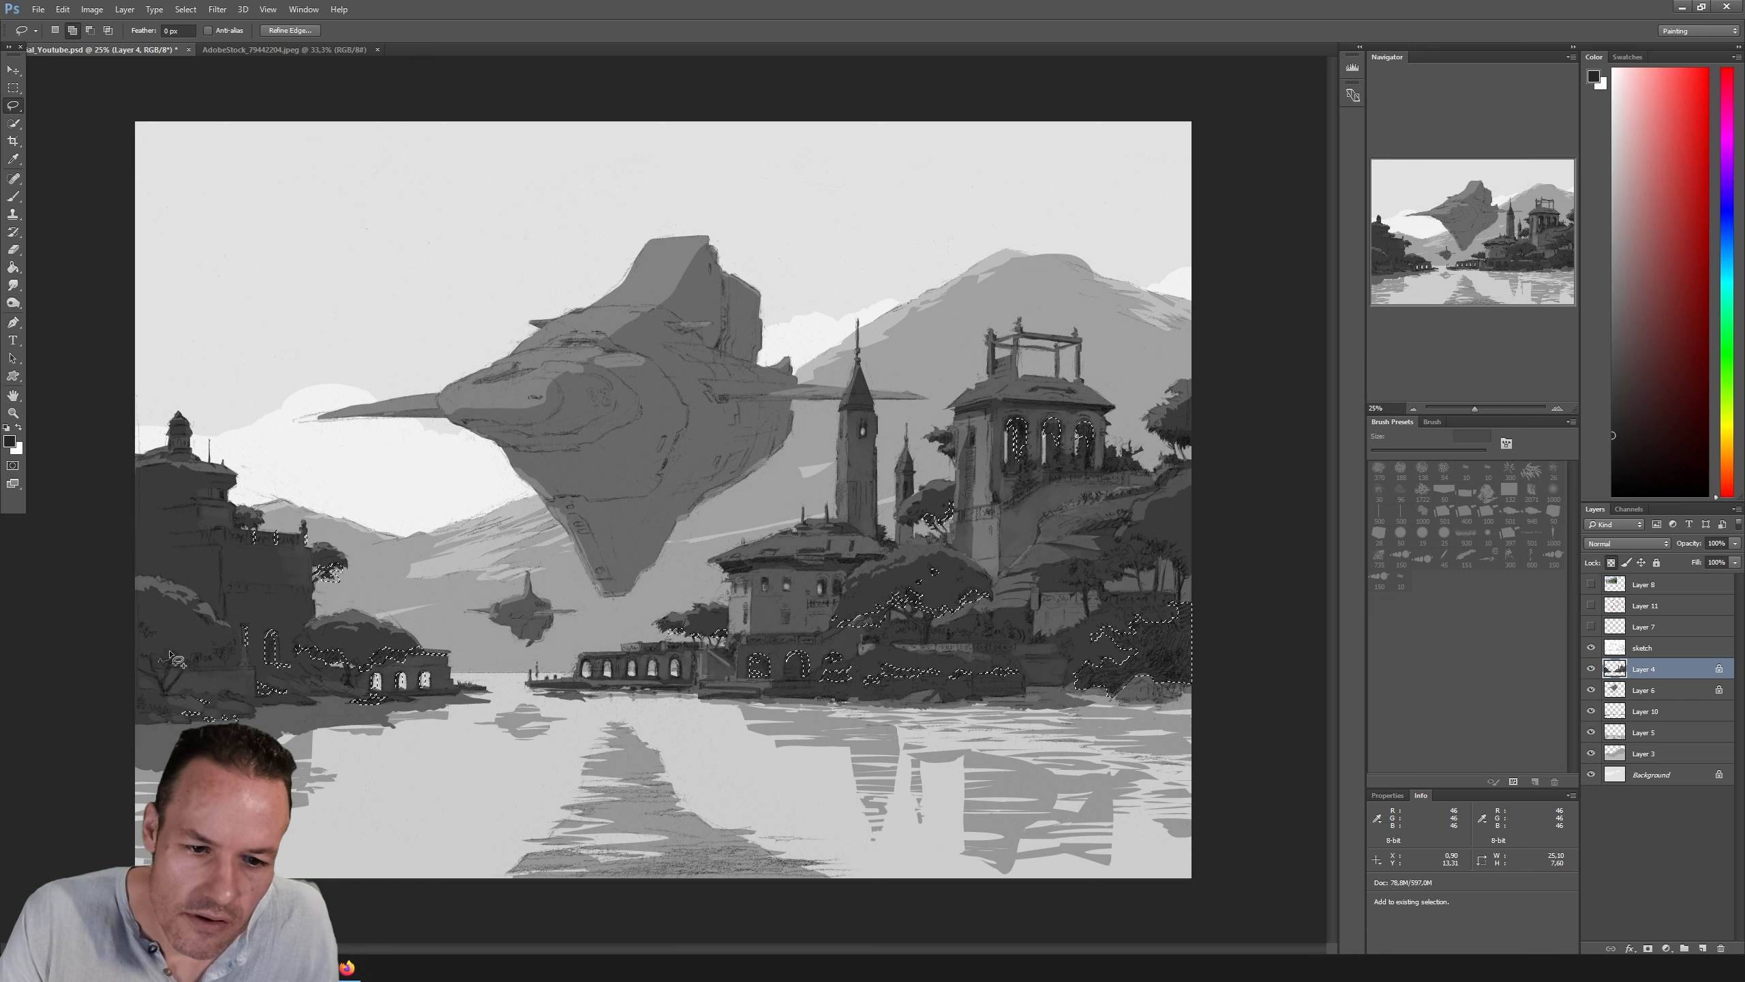
mouse_move(172, 657)
mouse_down()
mouse_move(230, 637)
mouse_move(196, 669)
mouse_up()
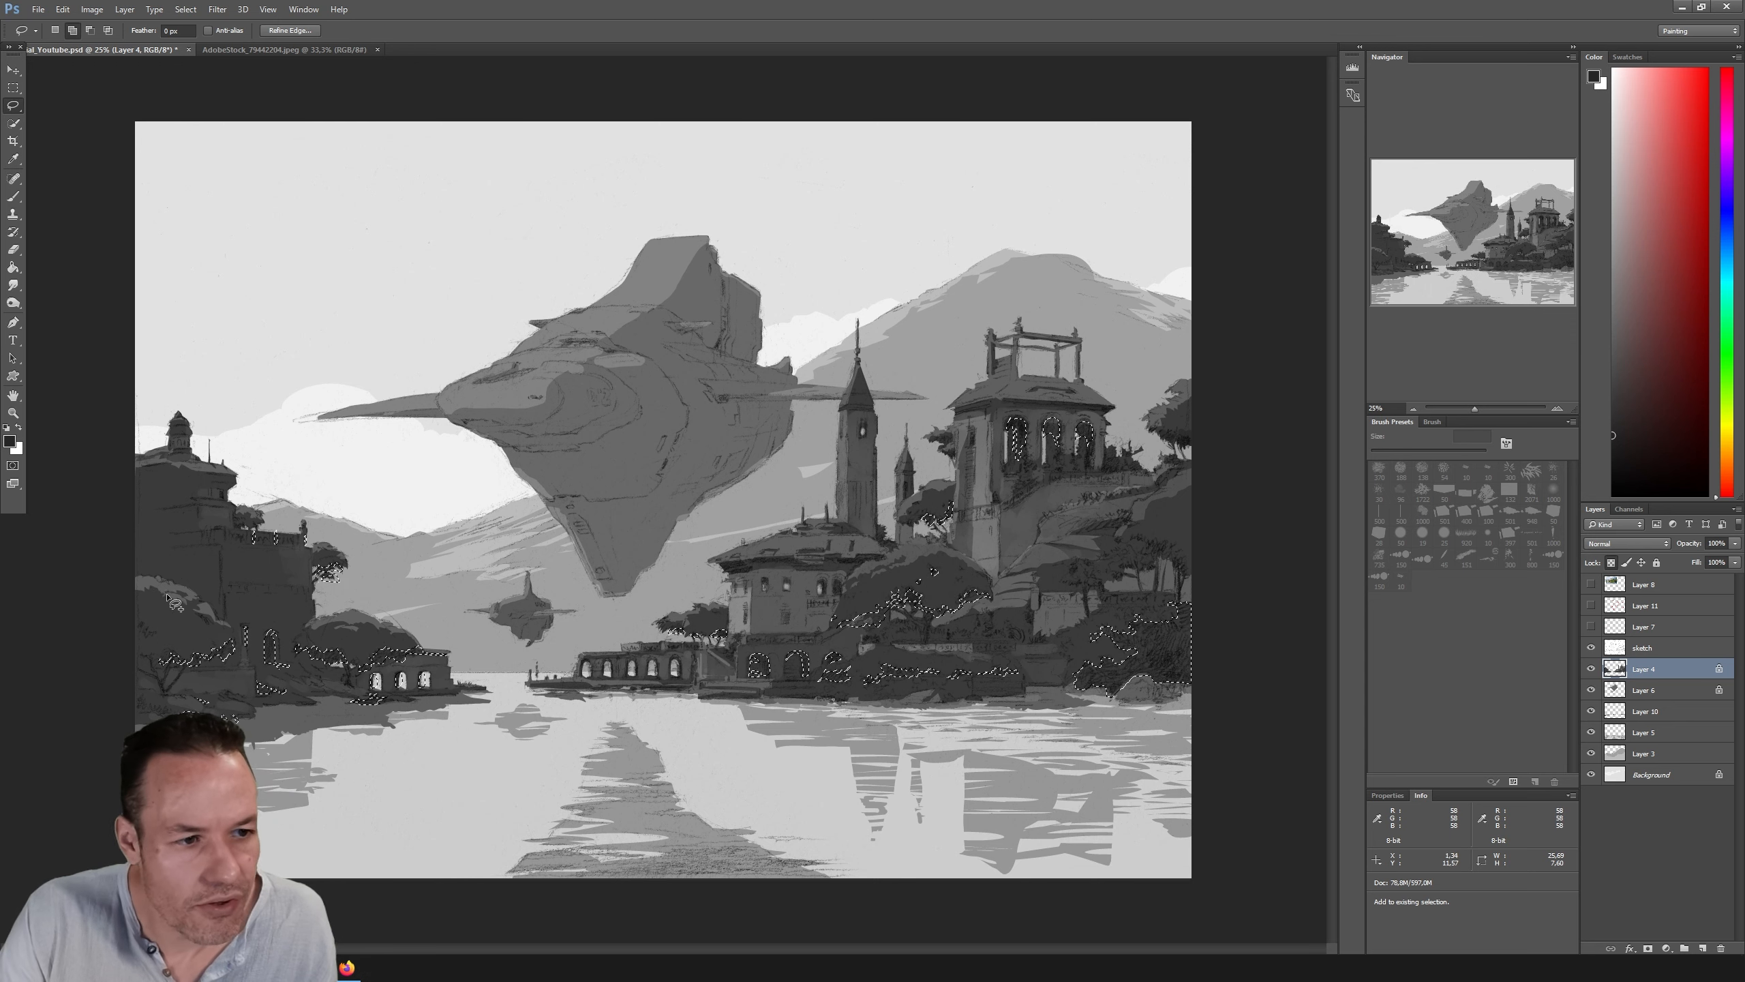
drag(135, 619, 154, 636)
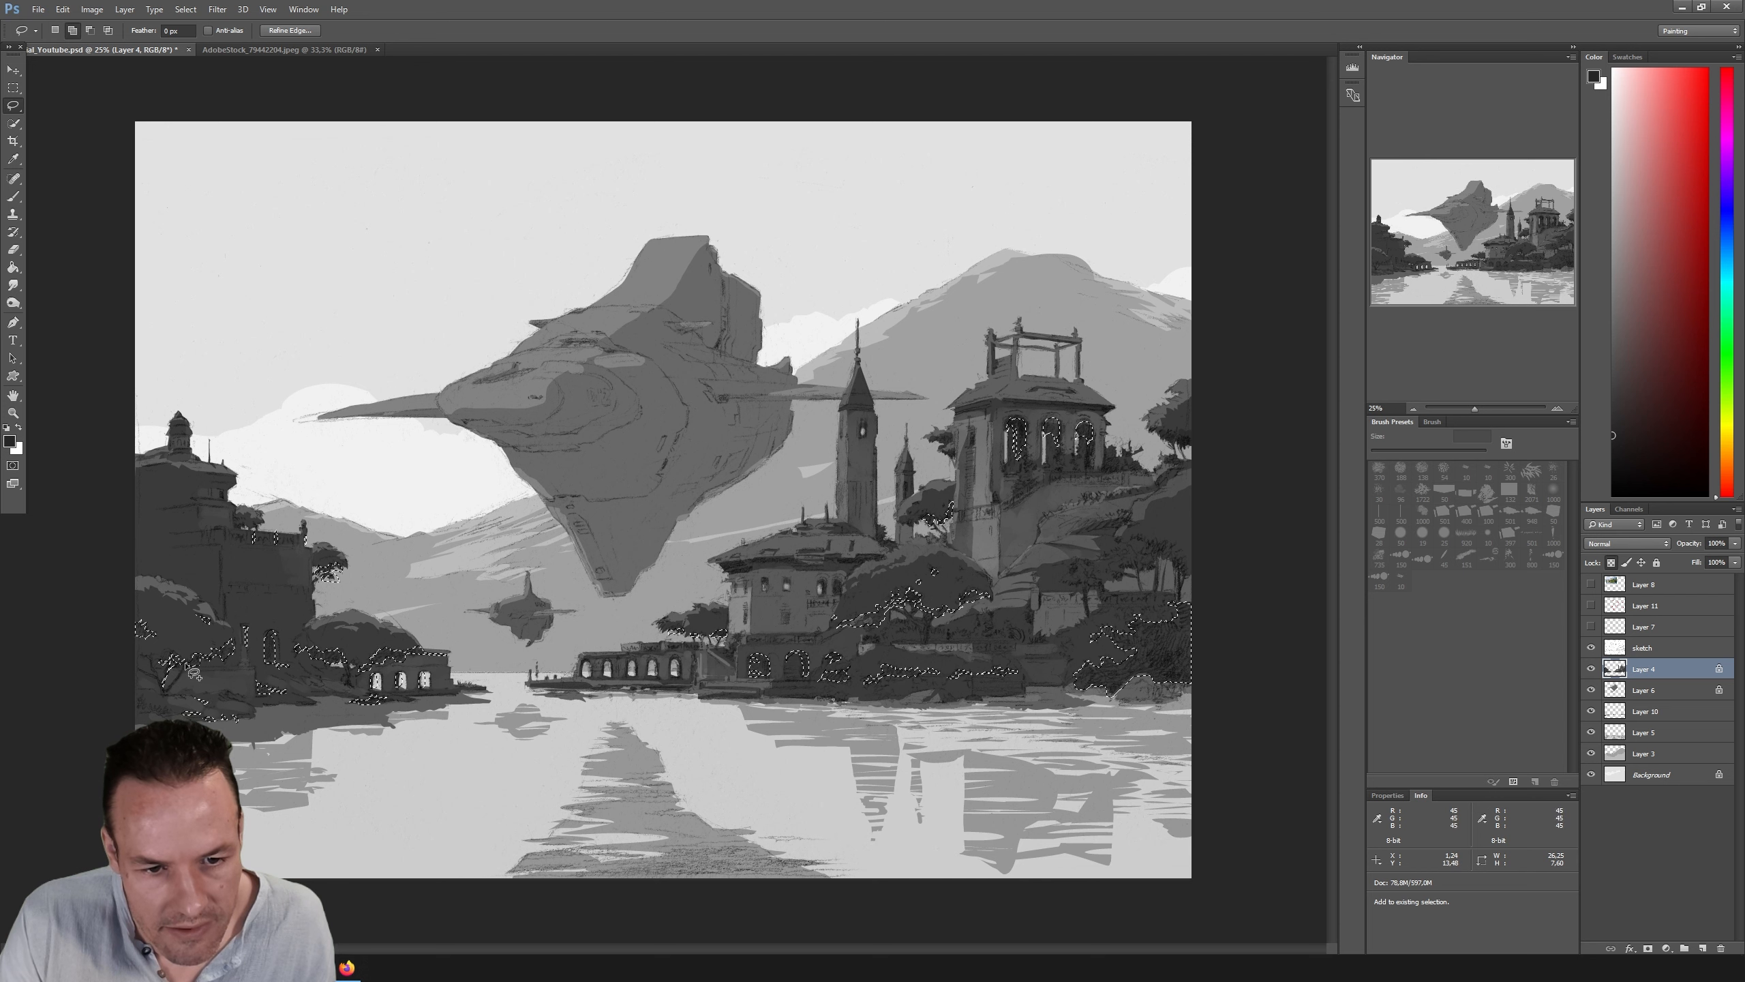
mouse_move(186, 665)
mouse_down()
mouse_move(200, 646)
mouse_move(186, 616)
mouse_move(158, 678)
mouse_move(151, 656)
mouse_move(154, 661)
mouse_up()
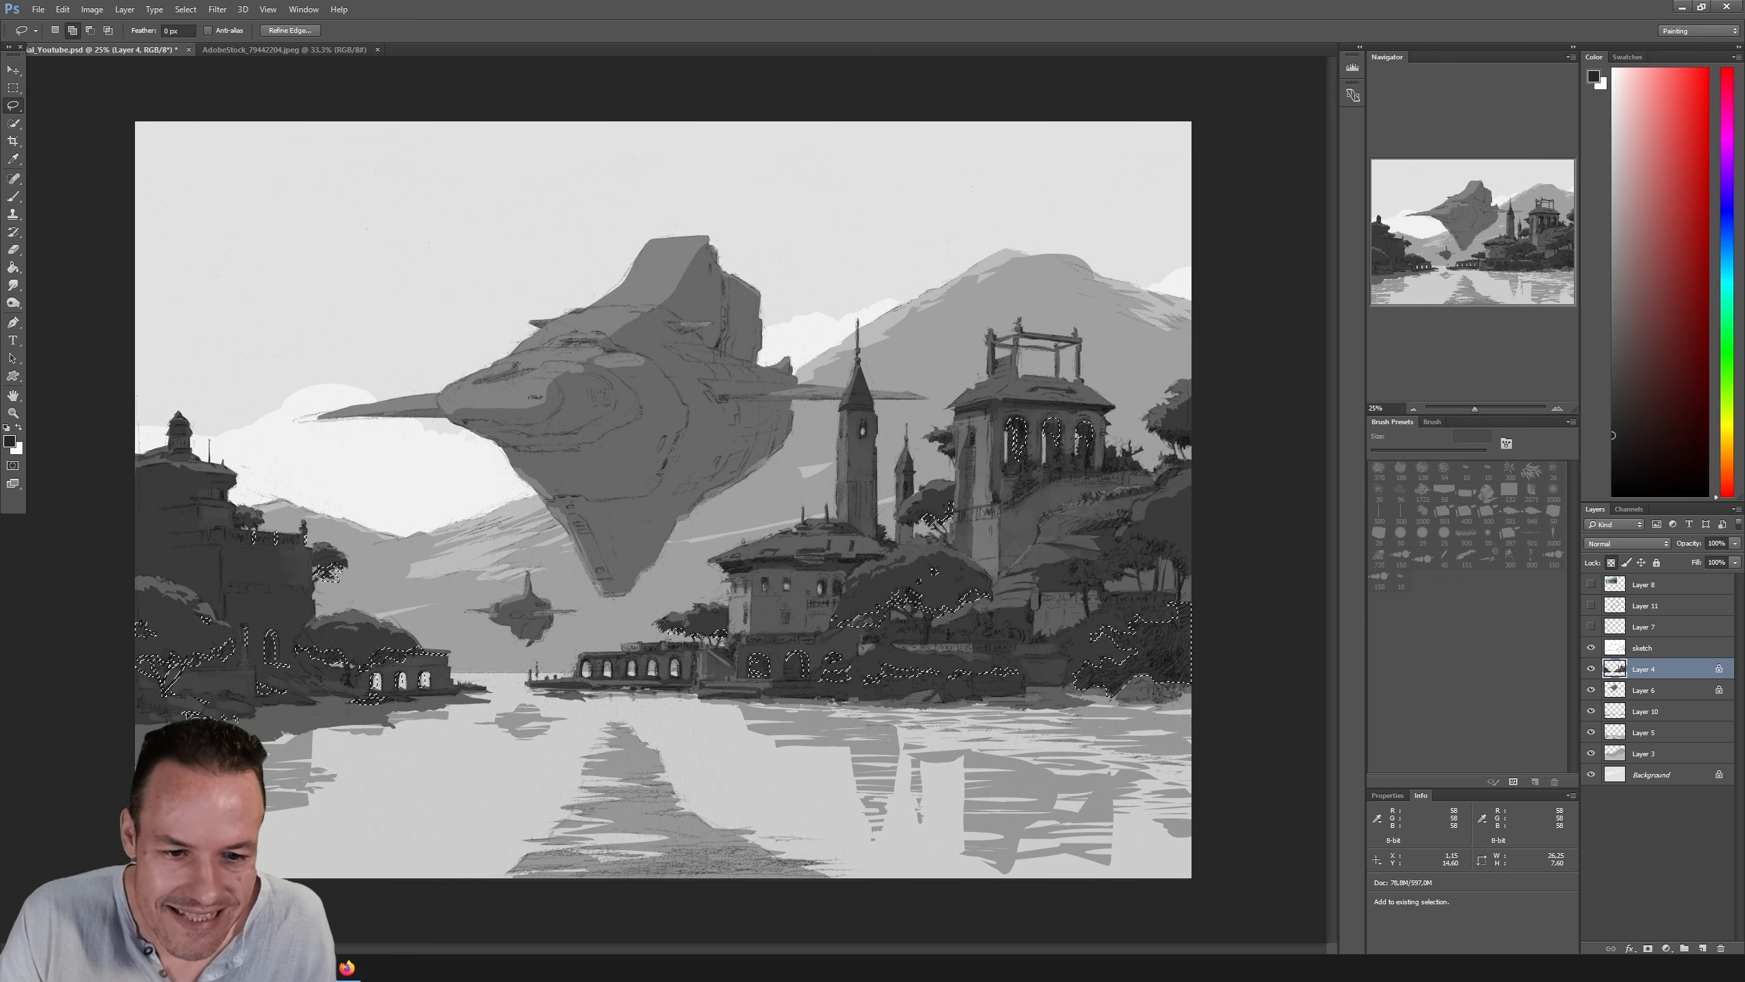
drag(137, 701, 159, 717)
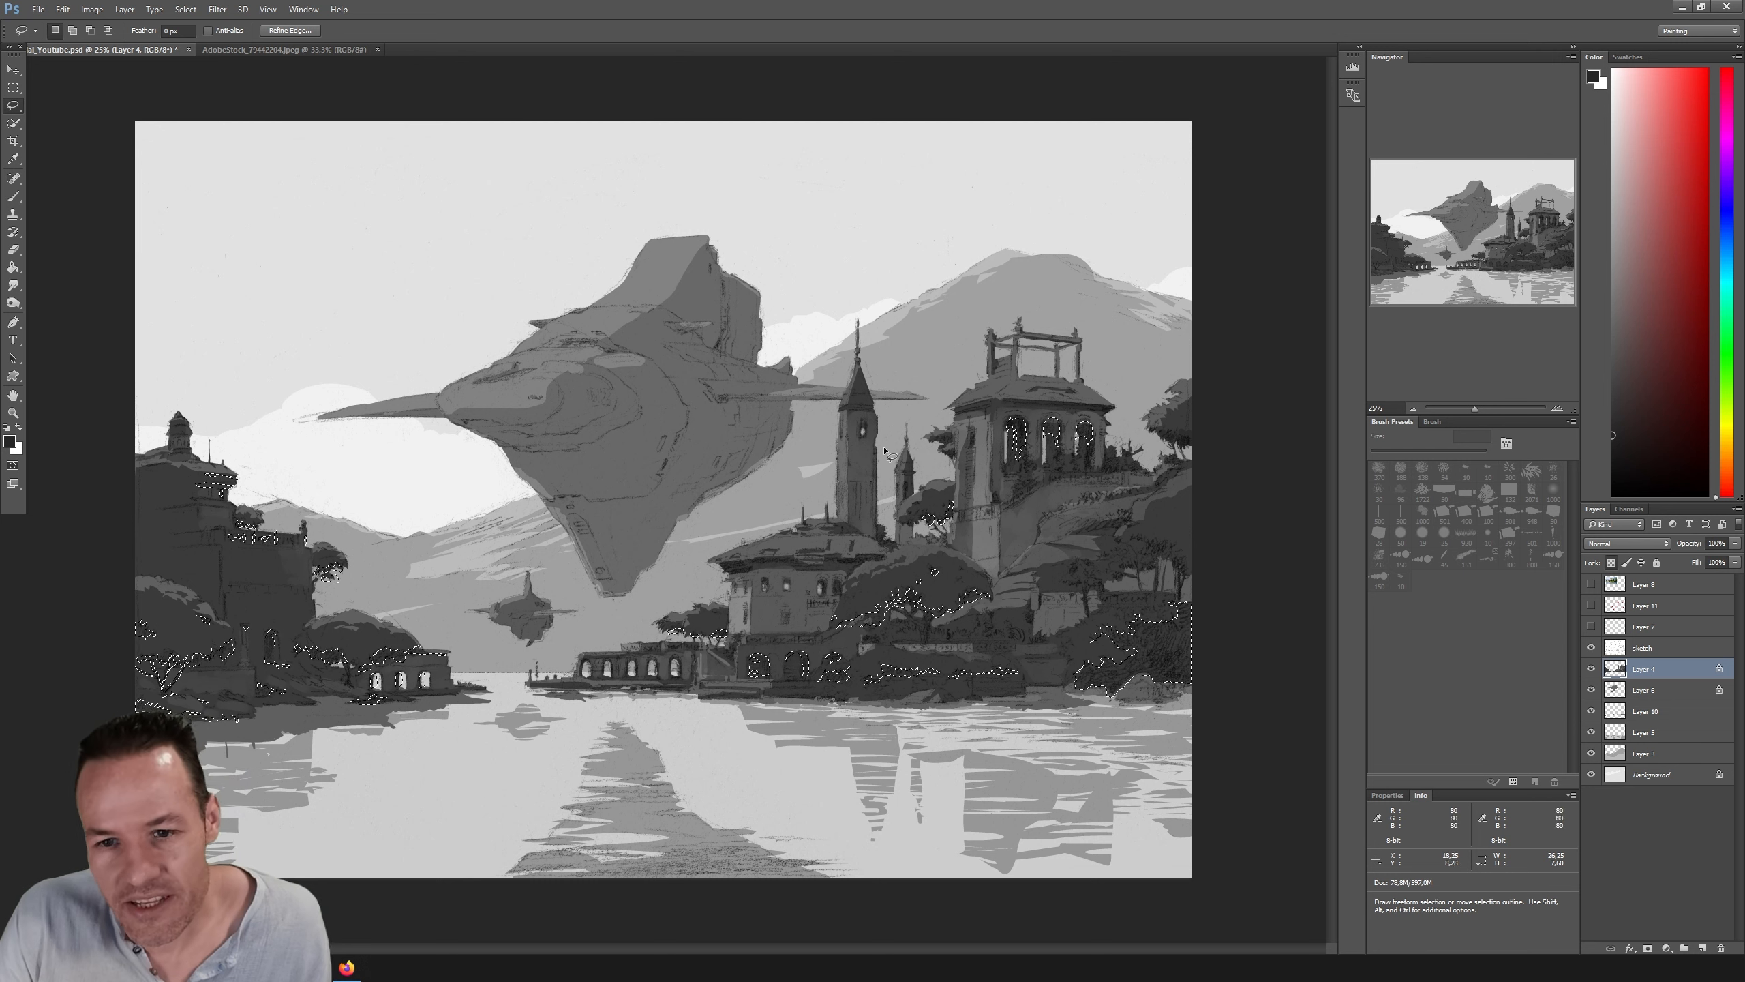
Step: Extend the selection with shadows on the slender tower's roof, the hillside foliage and the villa's eaves, and activate the Brush tool
key(shift)
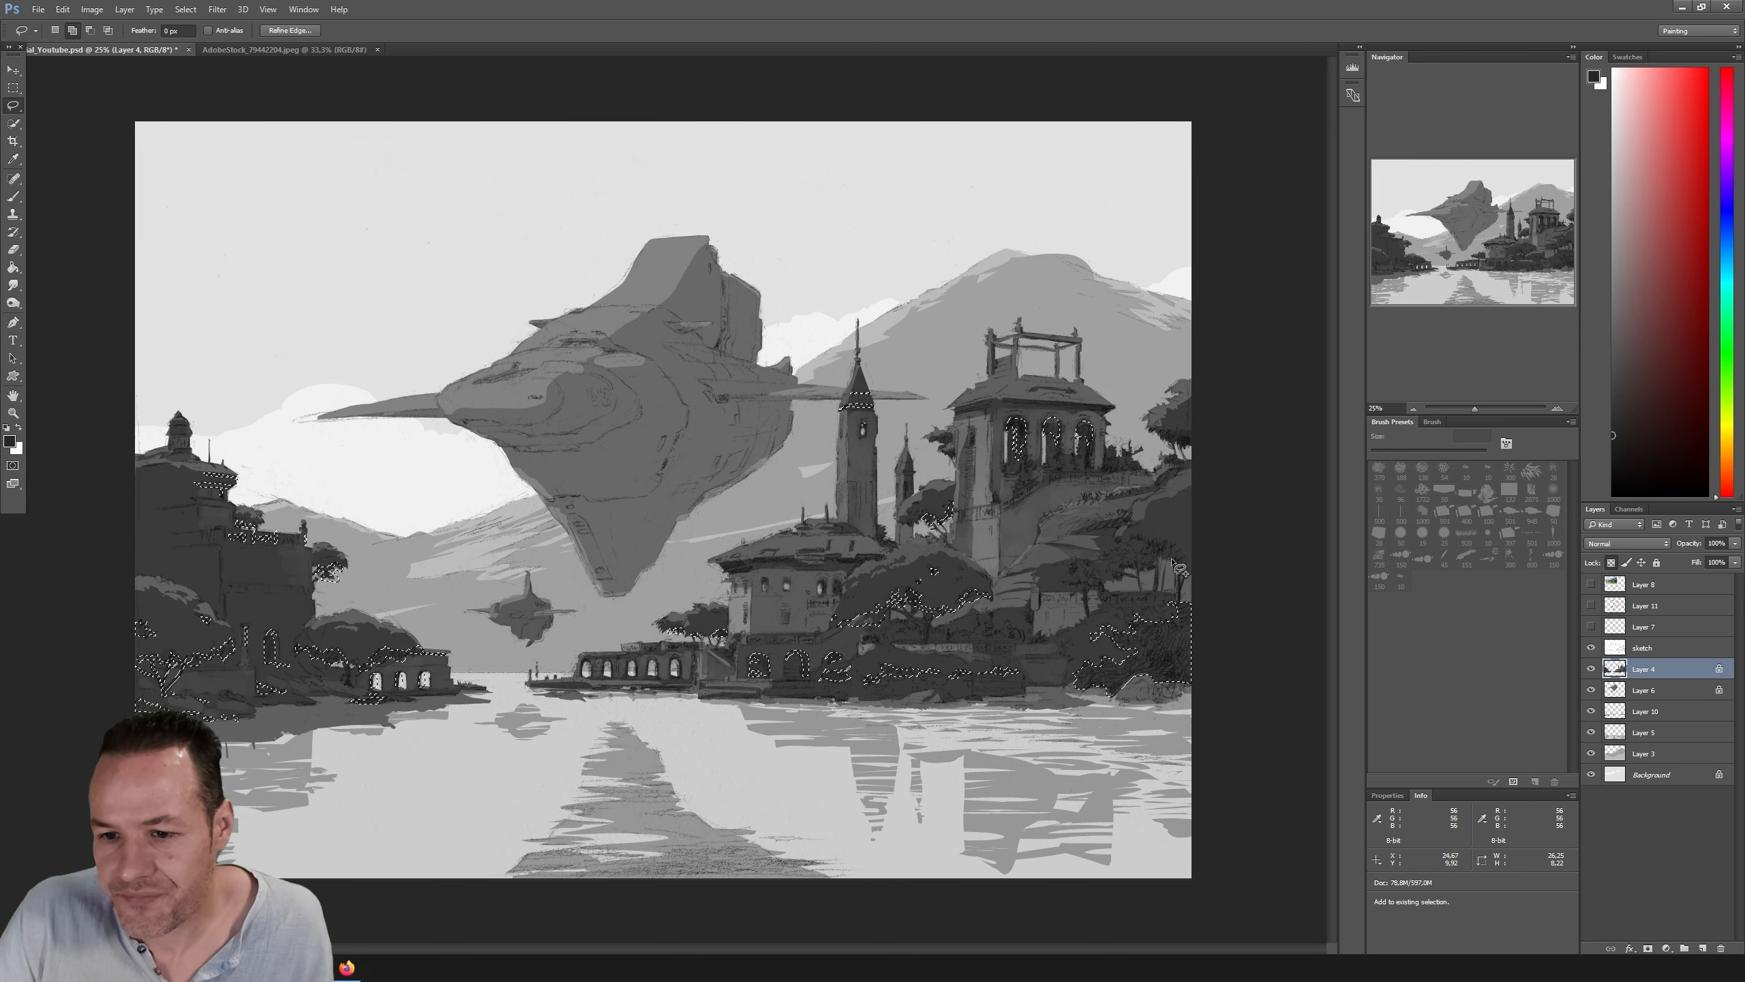
mouse_move(1069, 570)
mouse_down()
mouse_move(1097, 629)
mouse_move(1089, 594)
mouse_up()
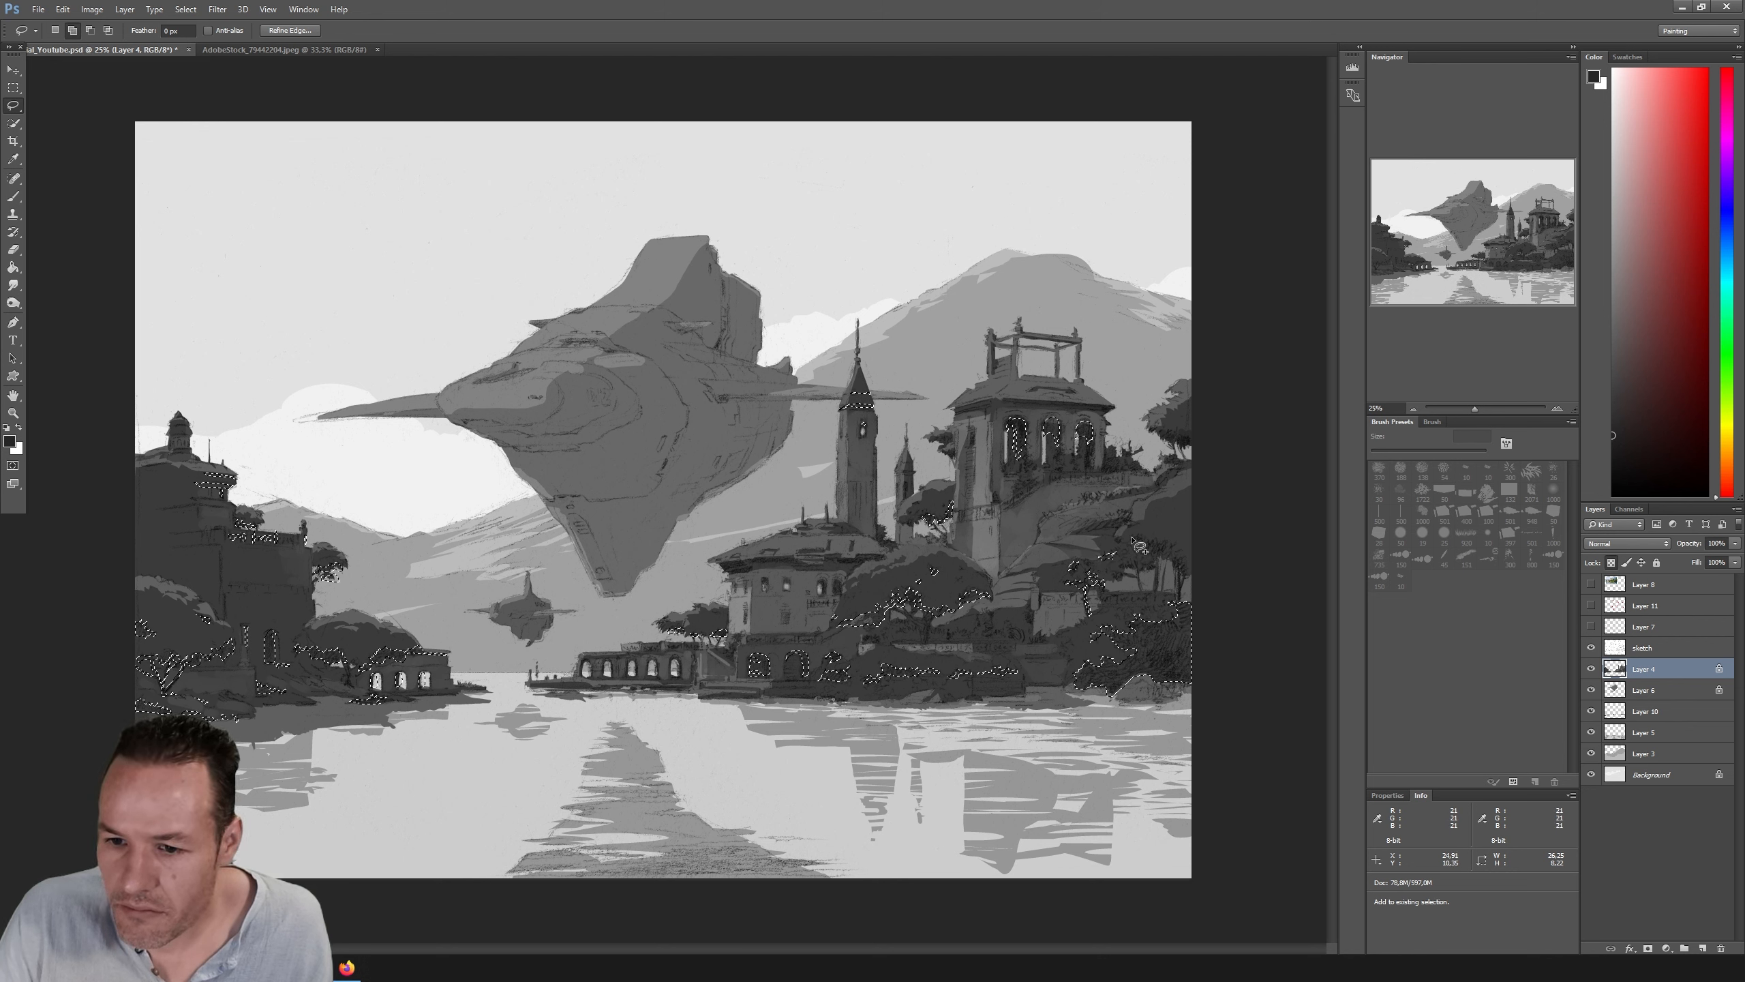
mouse_move(1142, 538)
mouse_down()
mouse_move(1166, 551)
mouse_move(1129, 547)
mouse_move(1144, 558)
mouse_up()
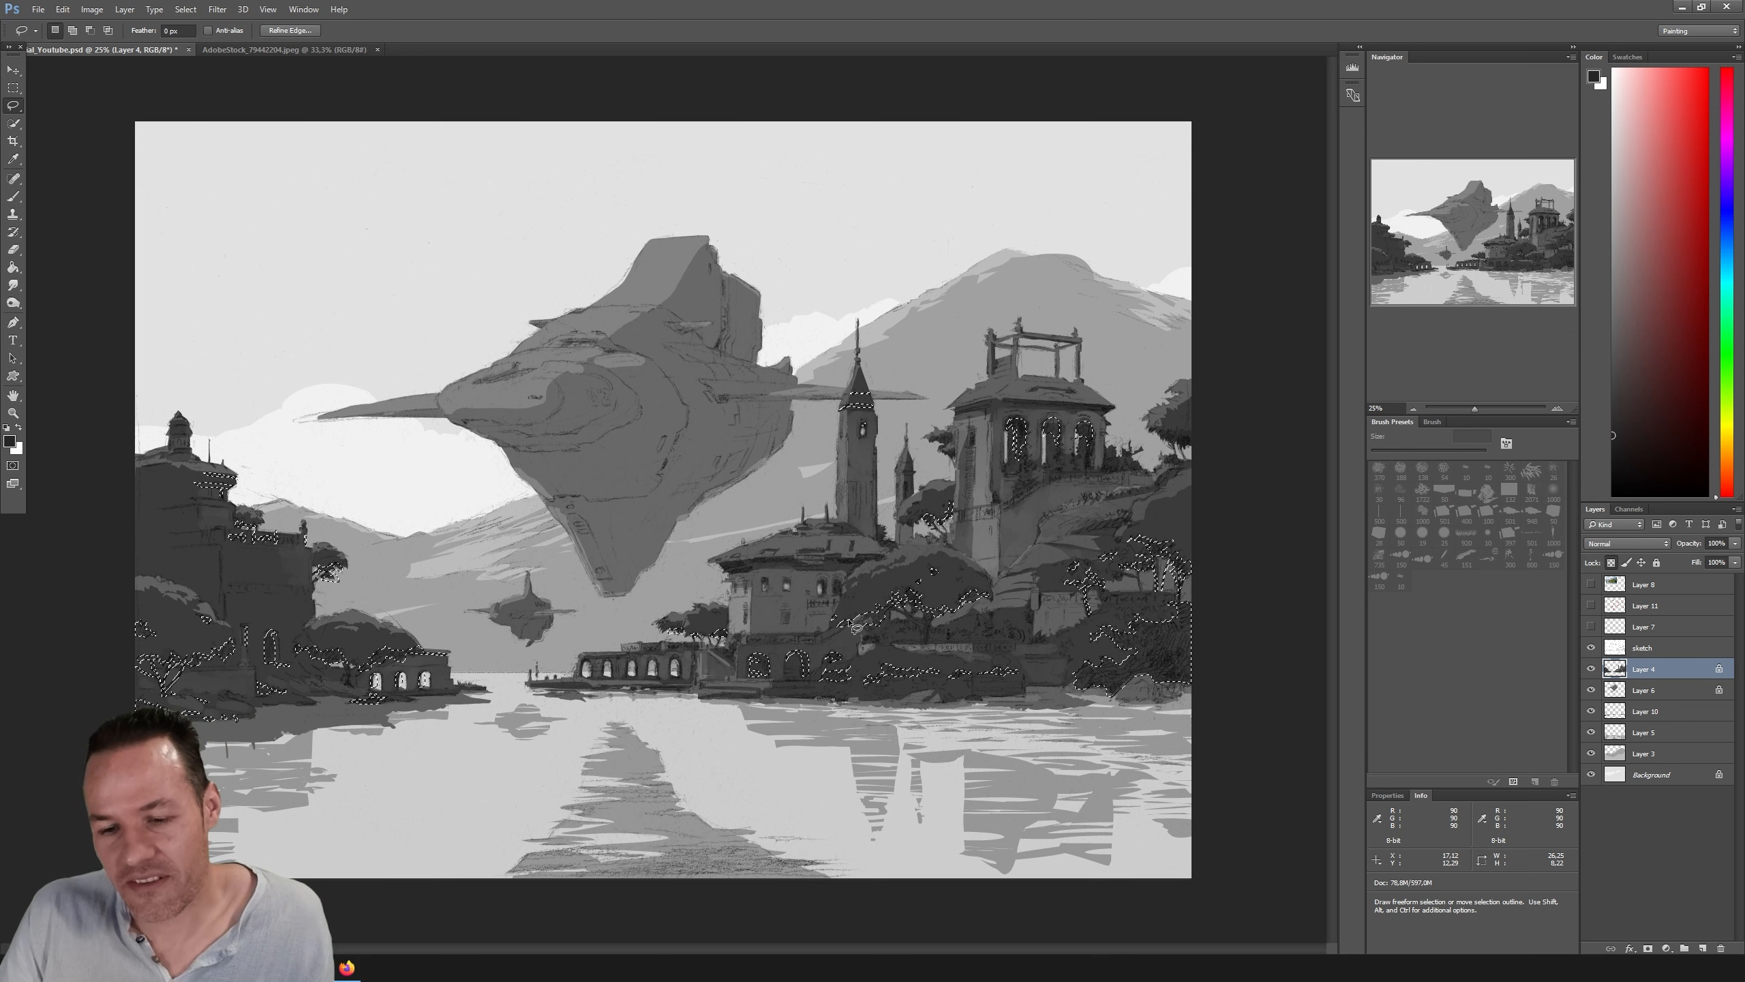
key(shift)
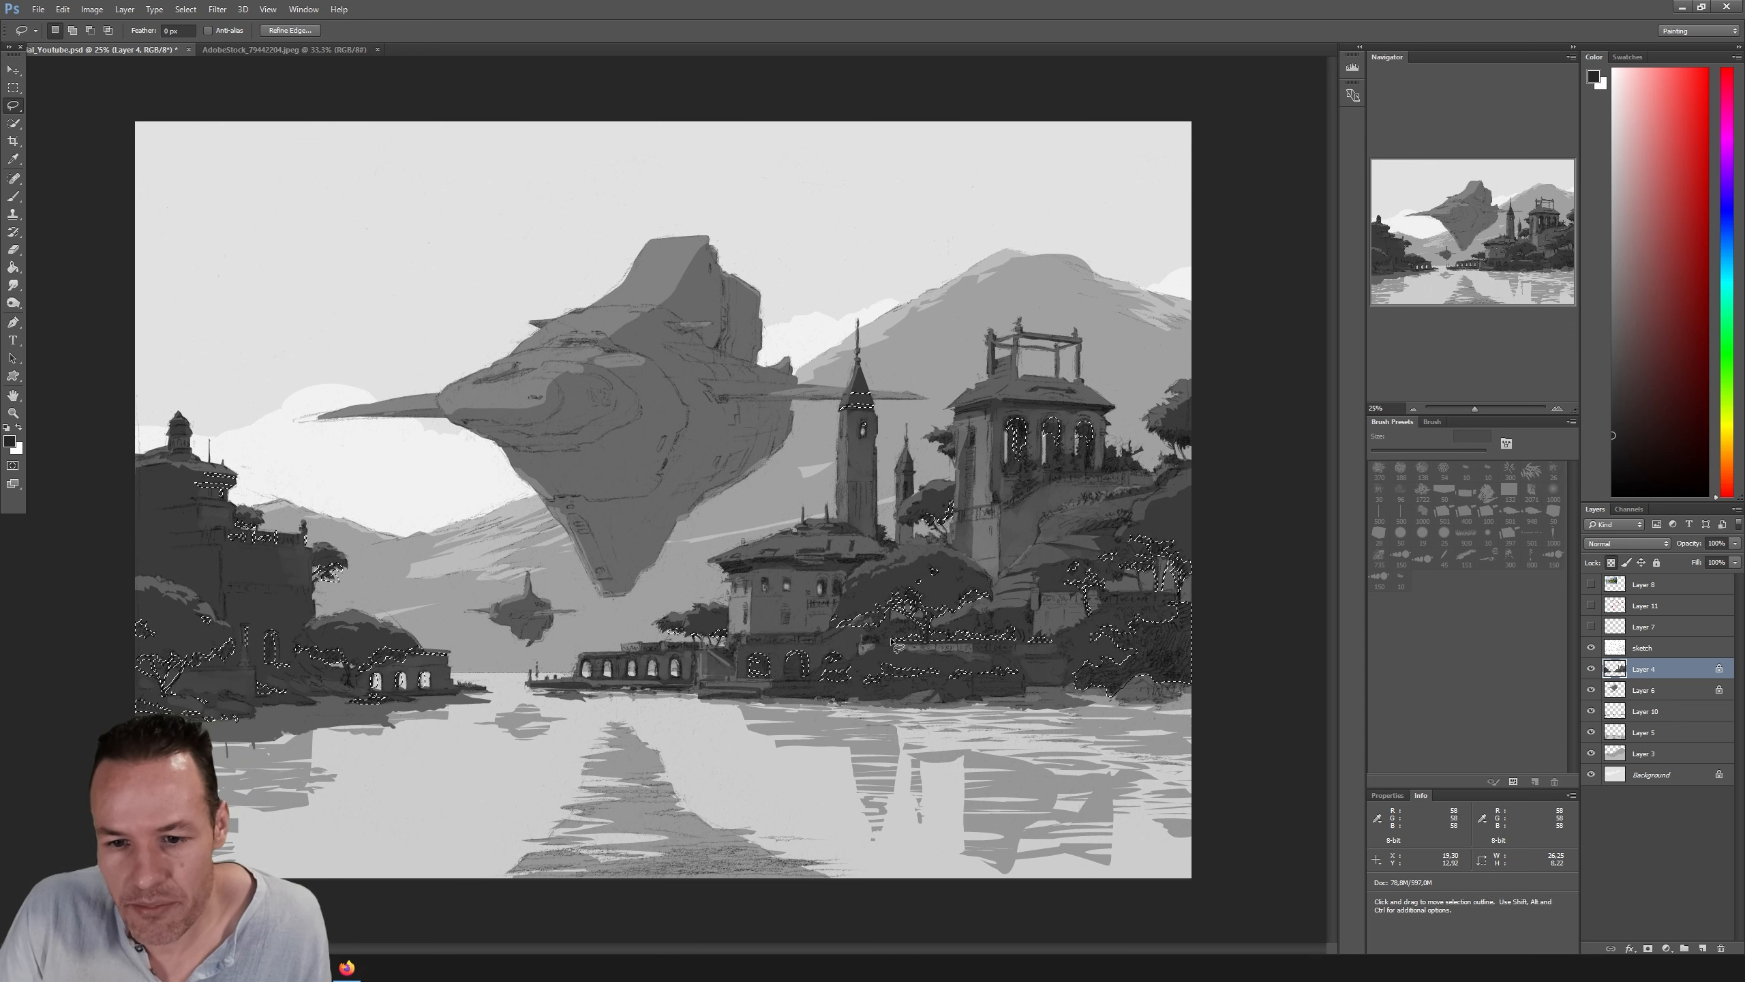
key(shift)
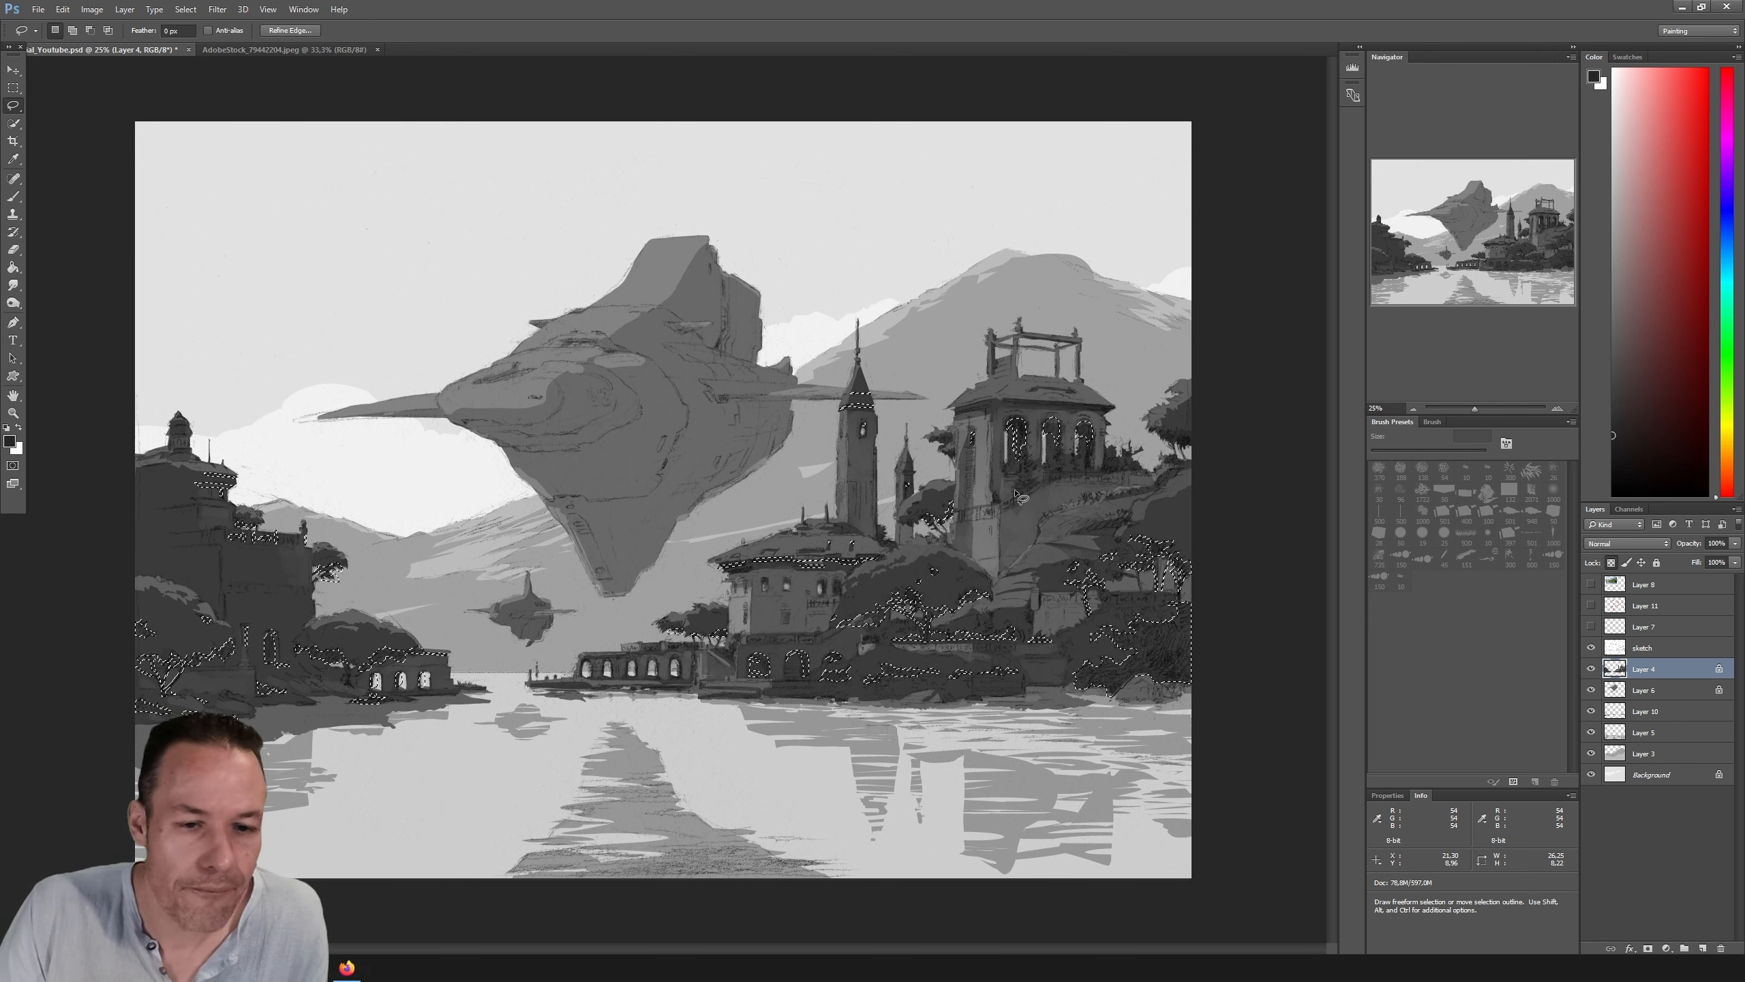
key(shift)
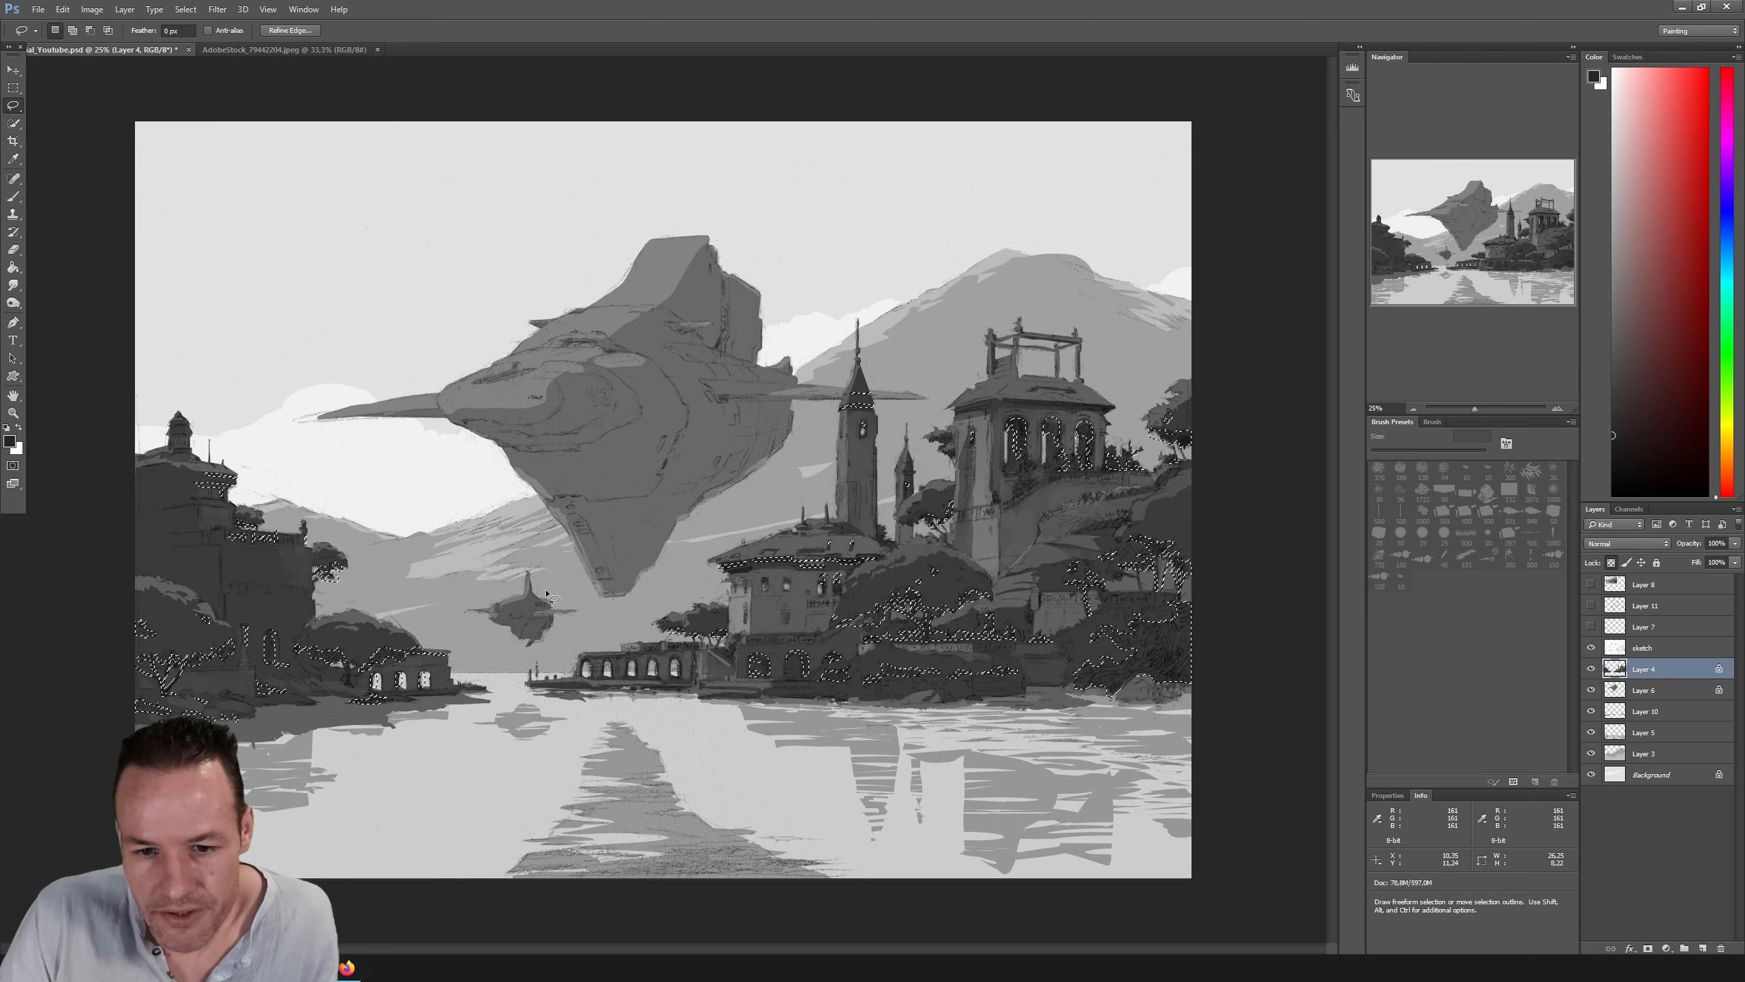
key(shift)
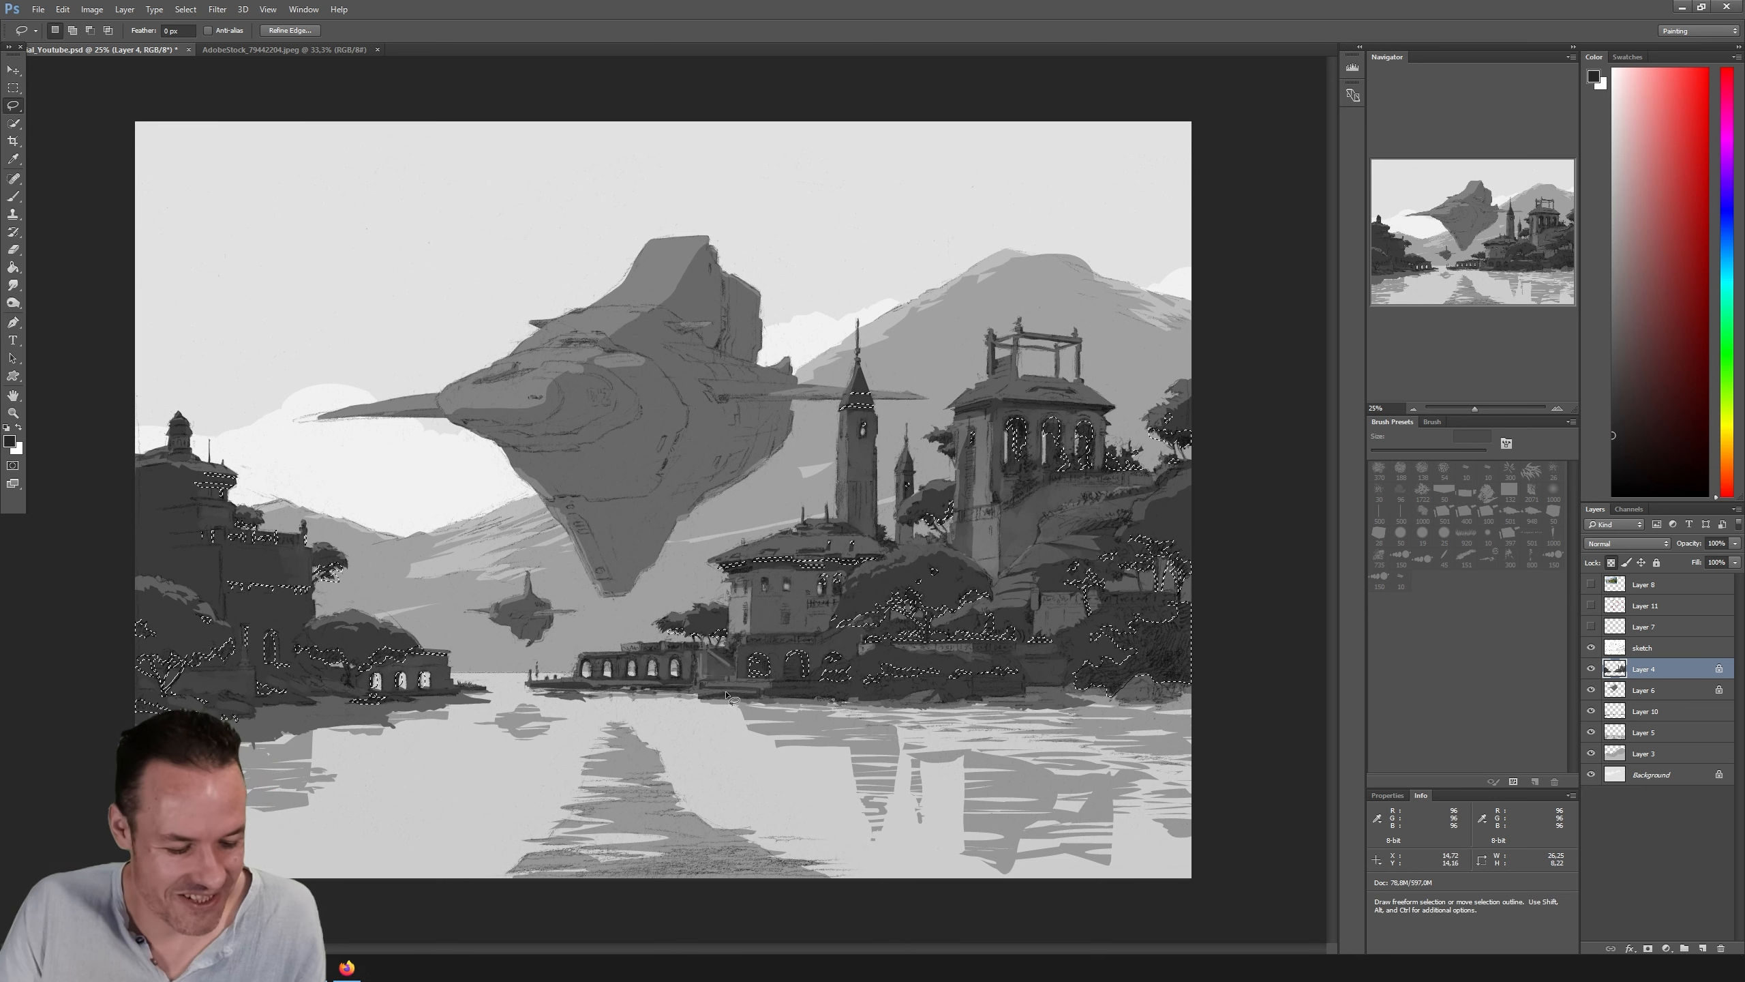
key(b)
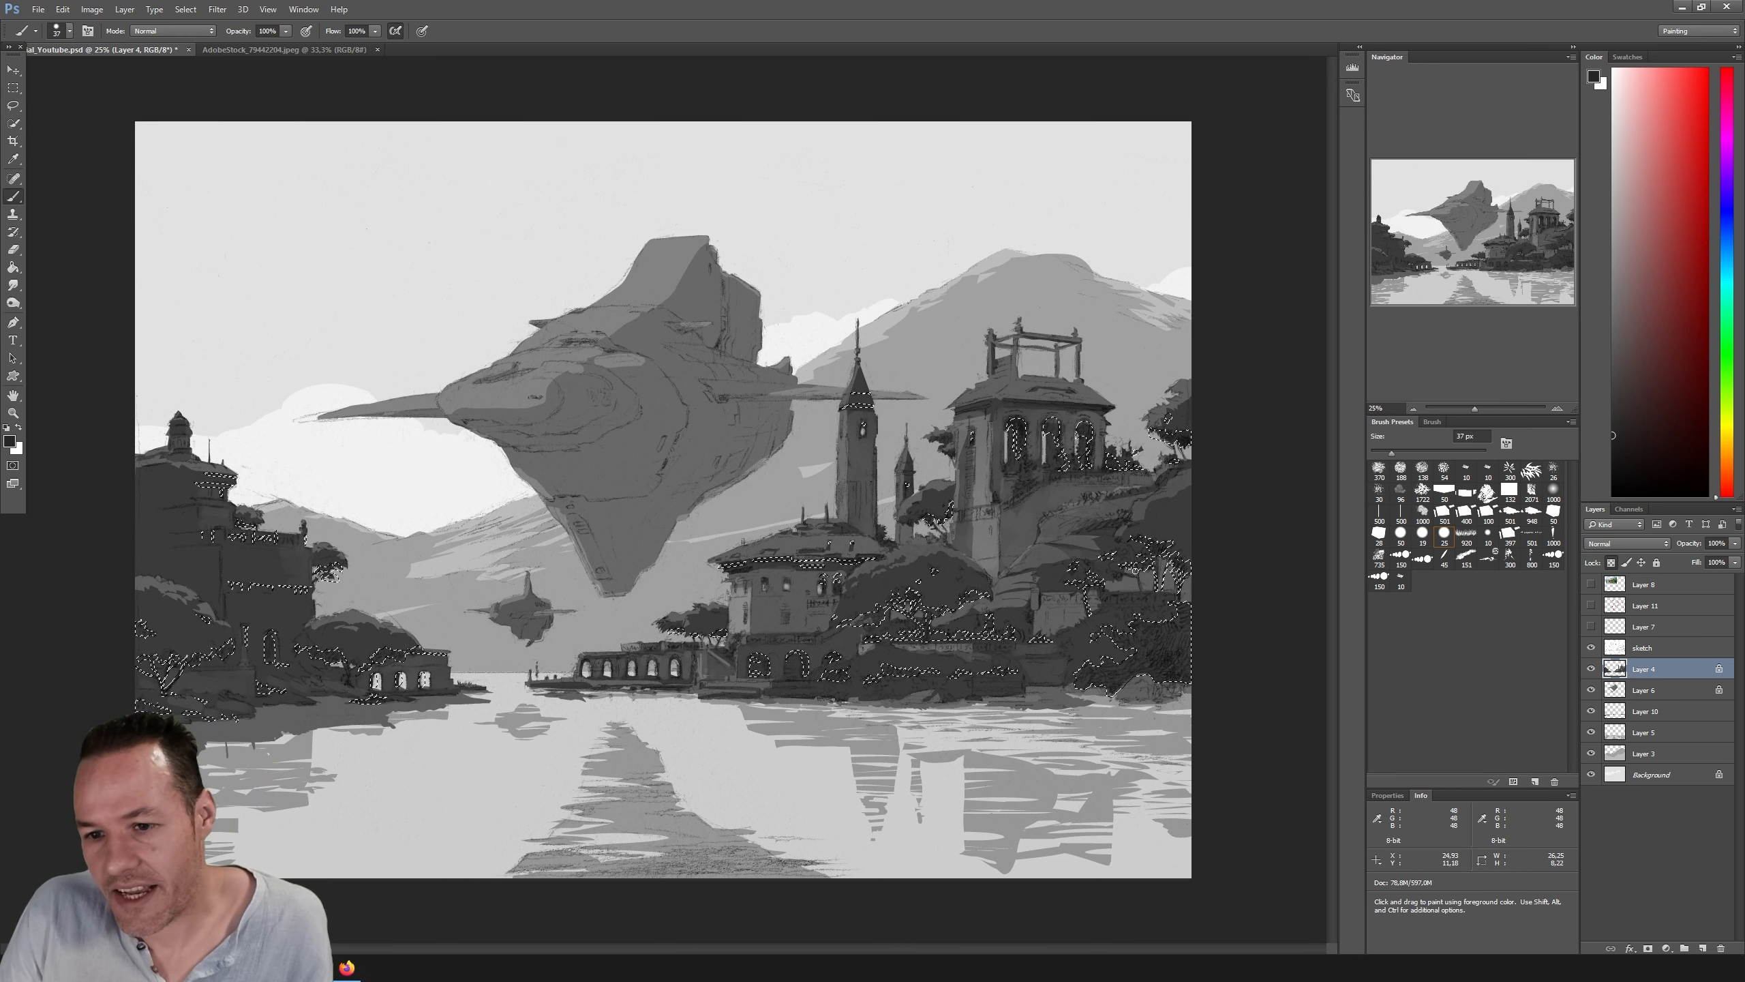
Step: Hide the selection outline and darken the selected shadows along the pier and wooded shore with a 404 px brush
drag(1392, 453, 1469, 454)
key(ctrl+h)
drag(846, 619, 1017, 612)
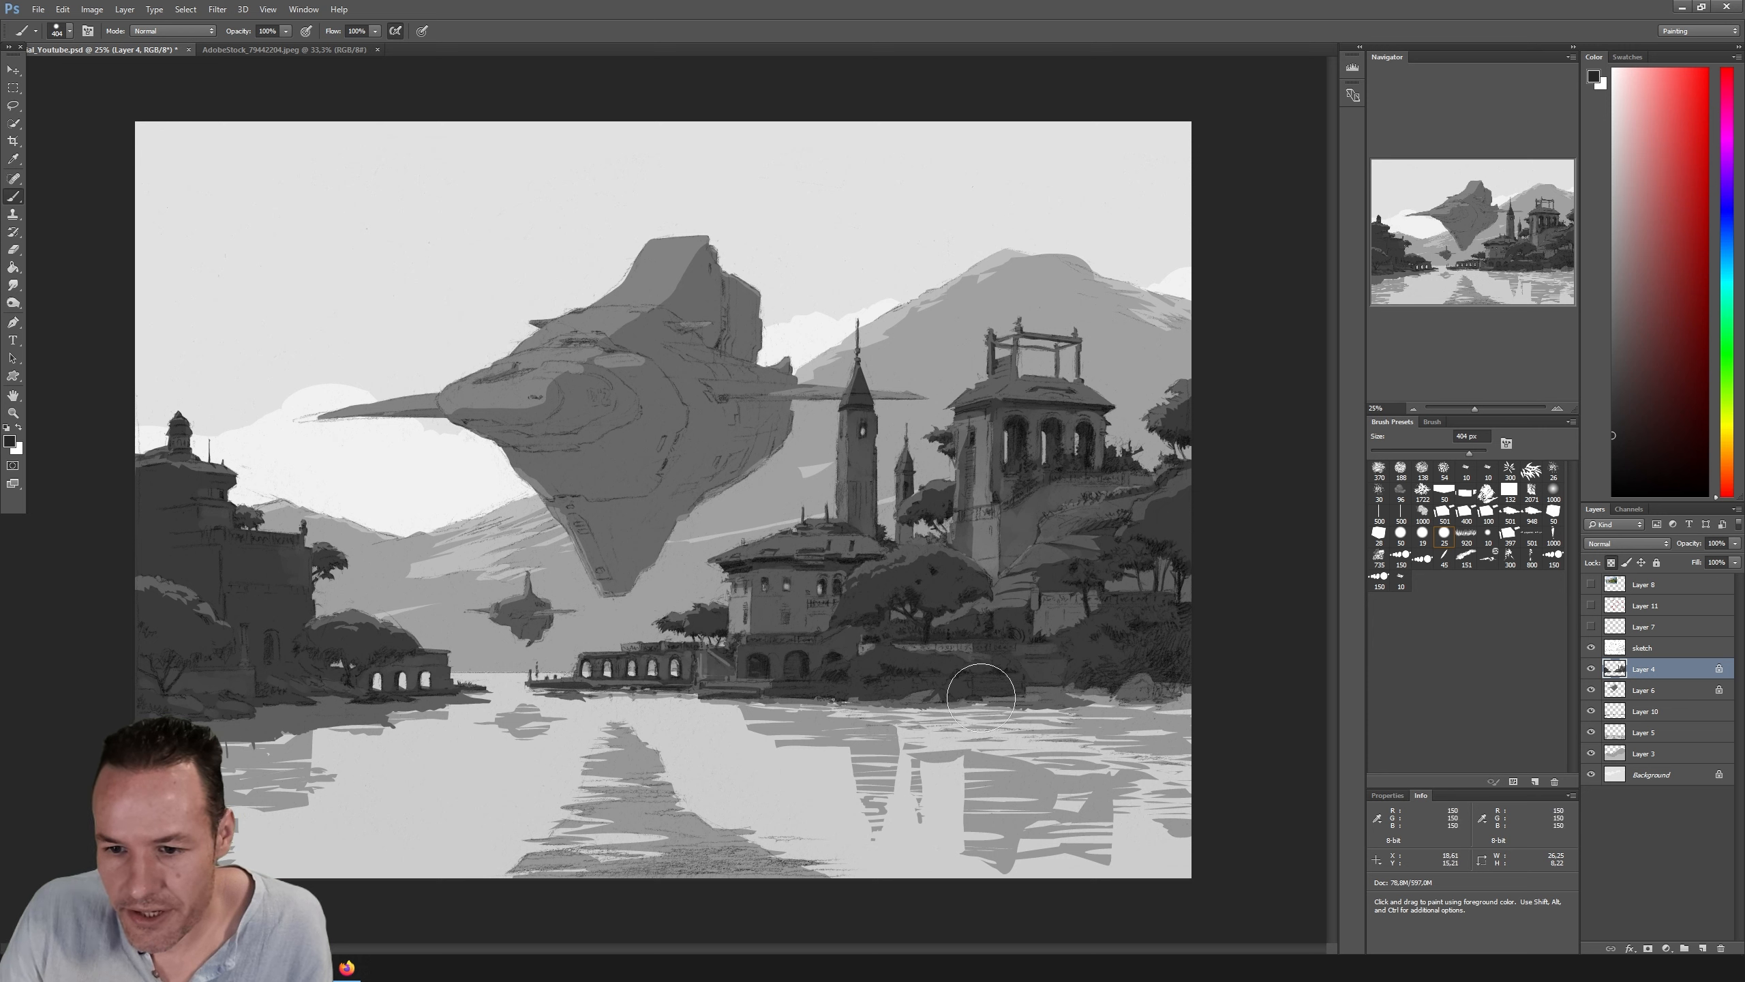
mouse_move(981, 674)
mouse_down()
mouse_move(1095, 668)
mouse_move(1222, 674)
mouse_up()
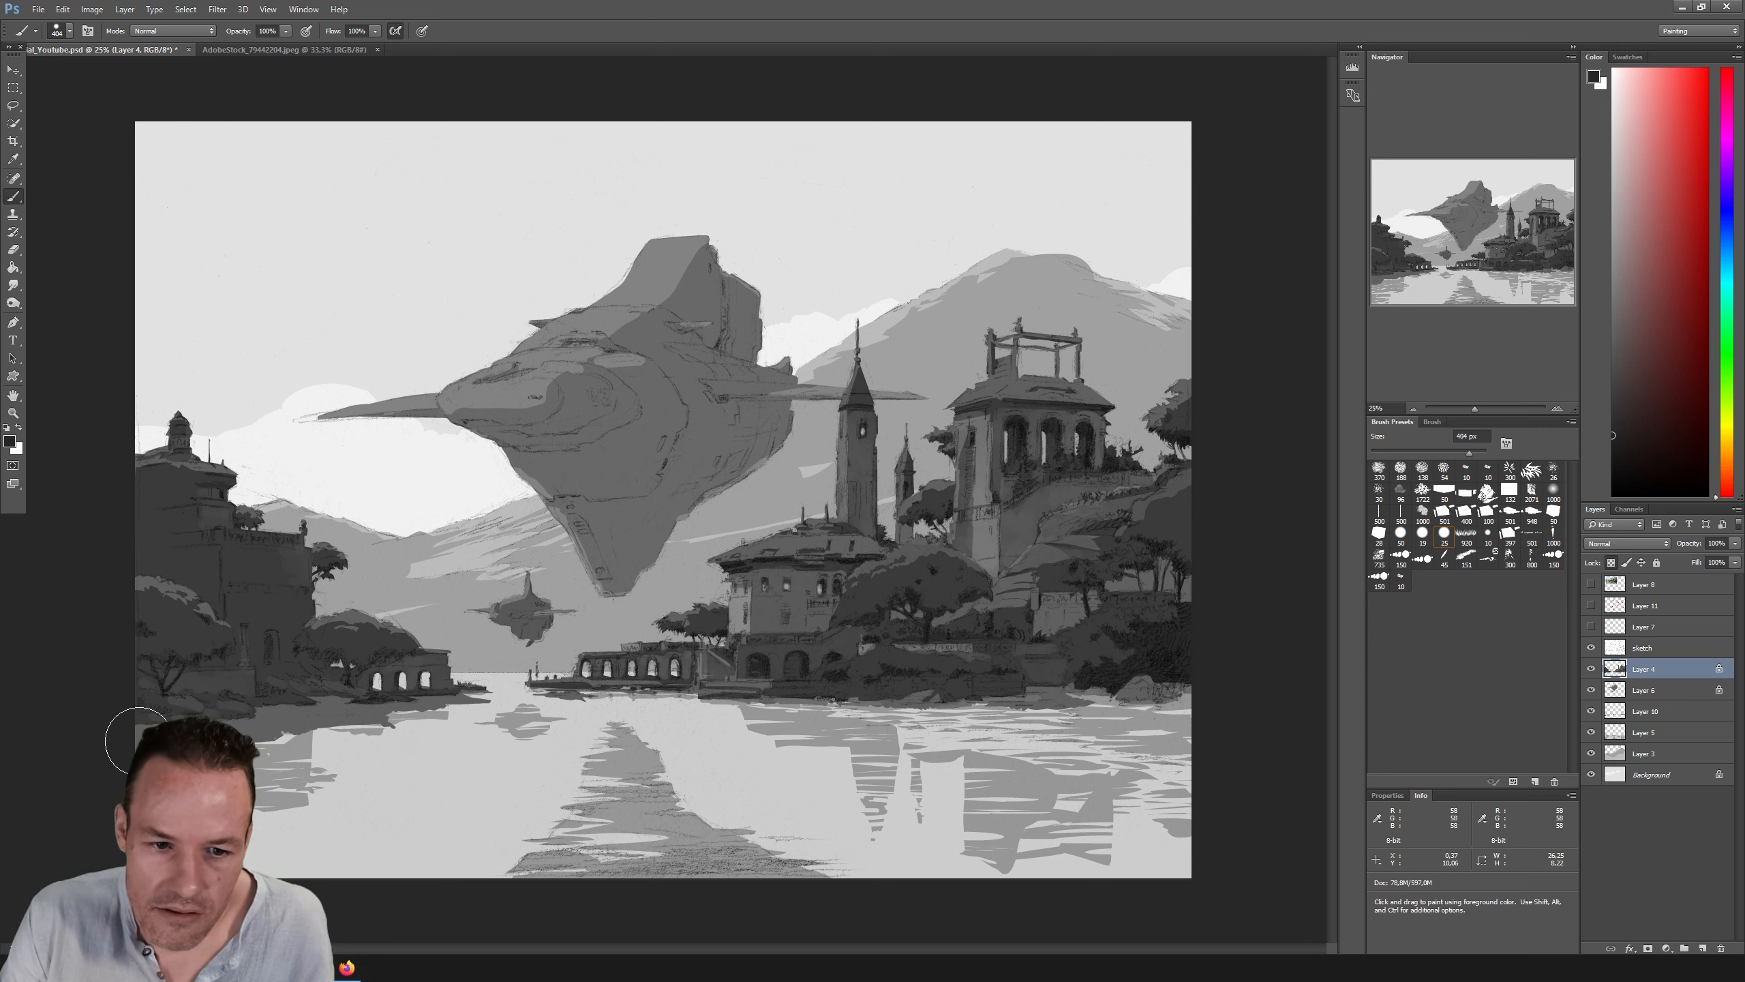
Step: Compare the shadowed painting with its earlier history state, and inspect it with the sketch layer hidden and shown
key(l)
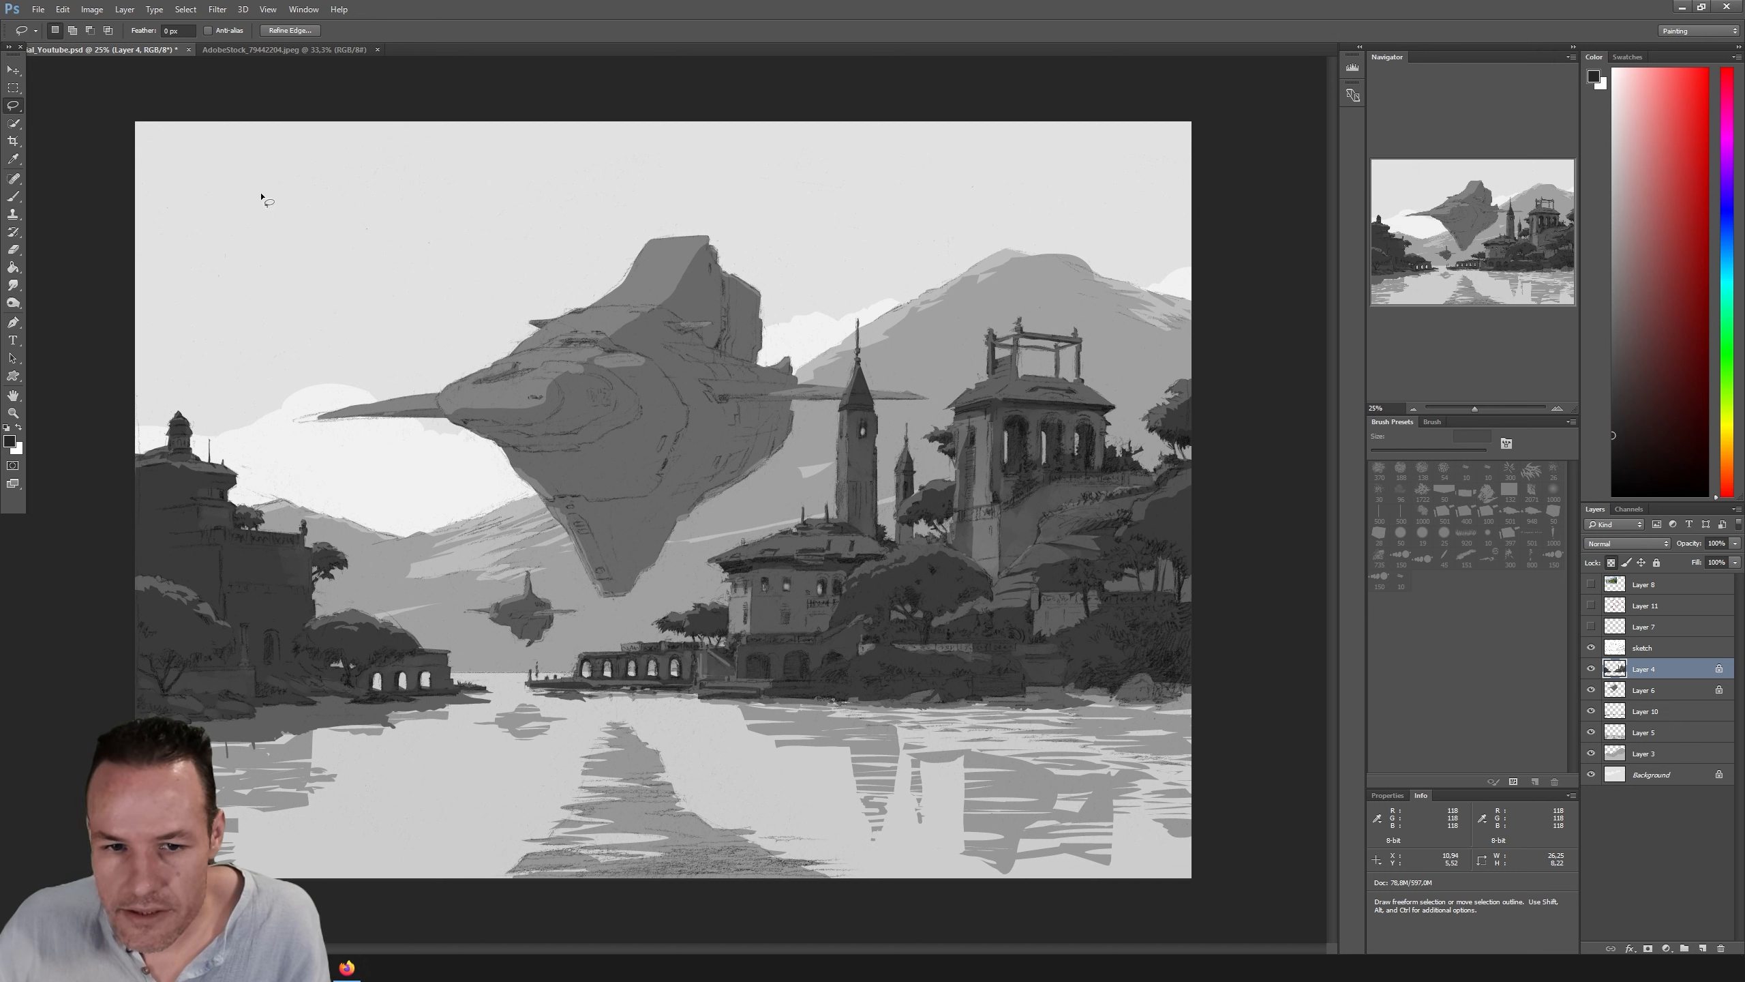
click(63, 8)
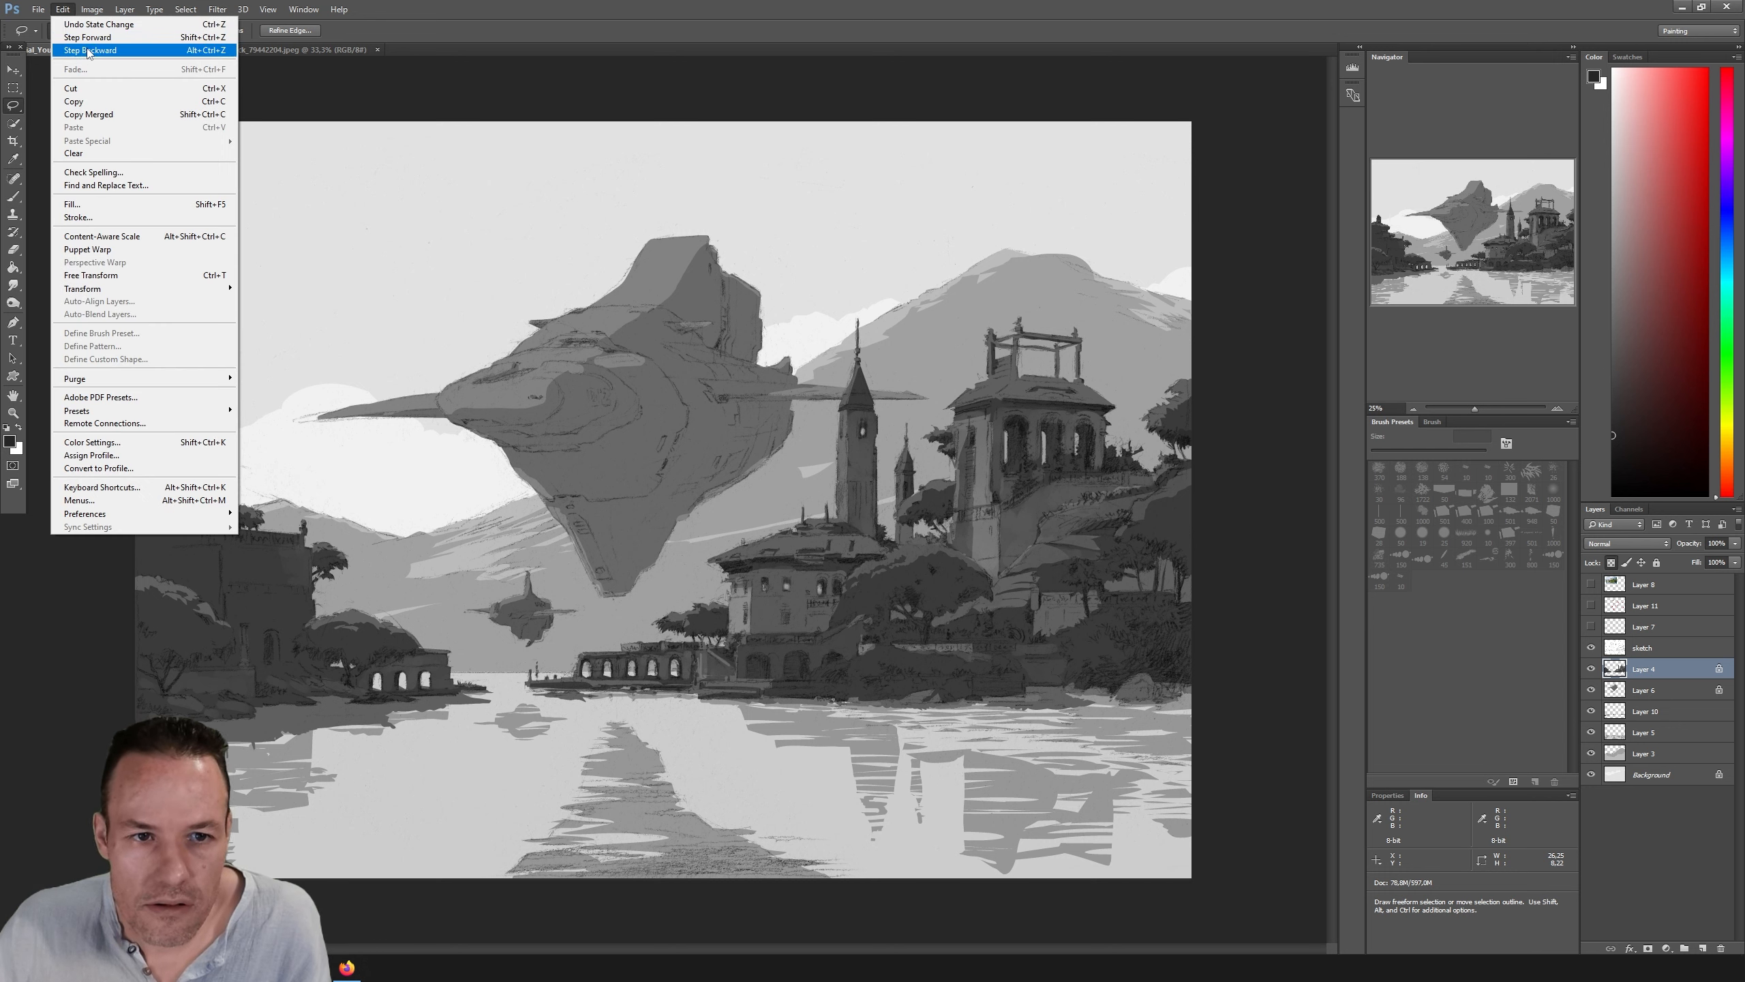
click(88, 39)
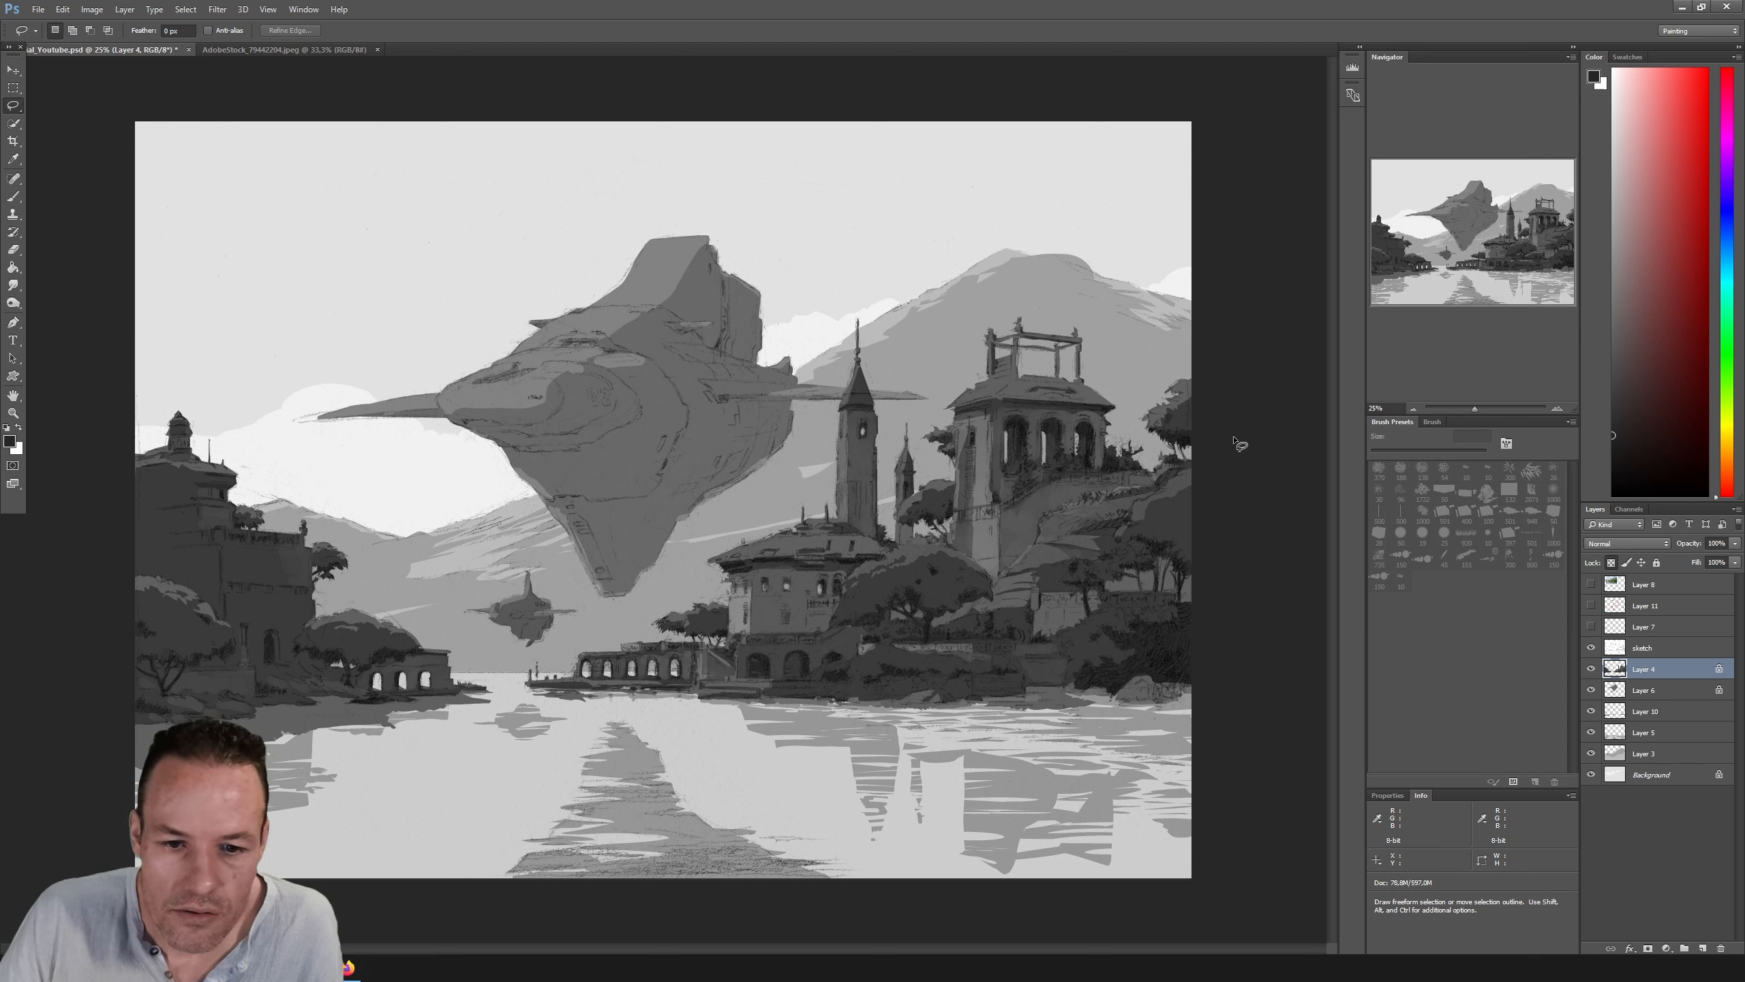
click(1588, 648)
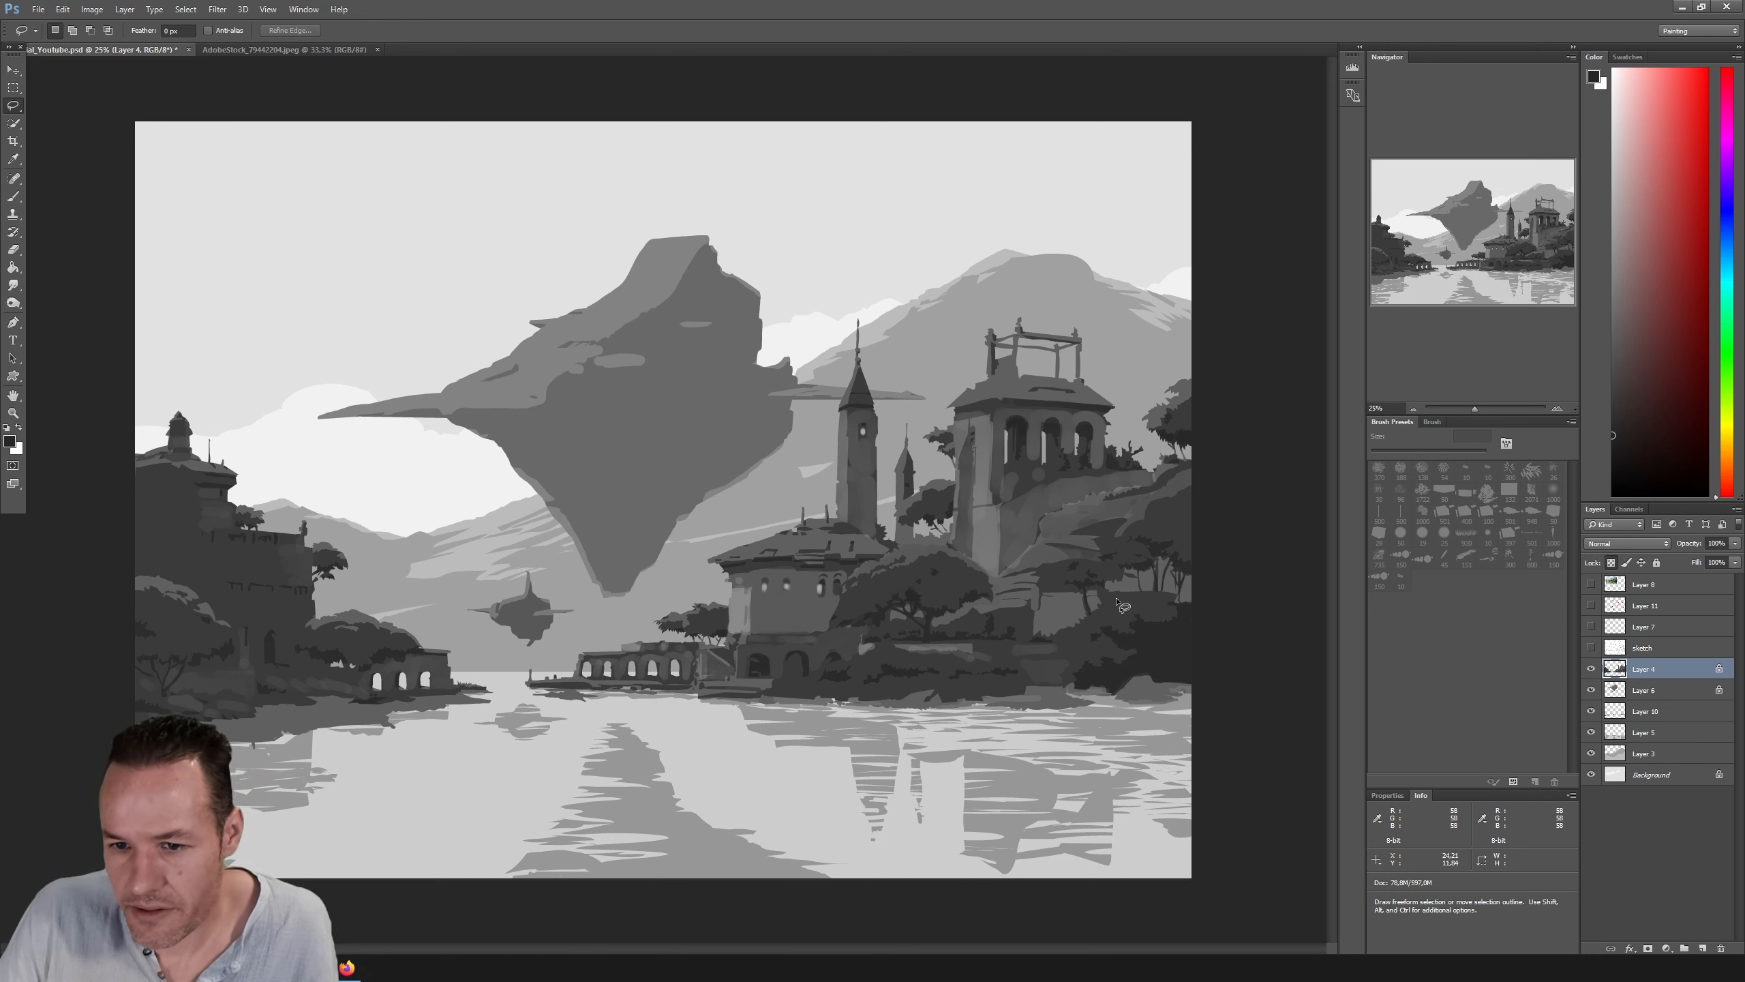
click(1591, 648)
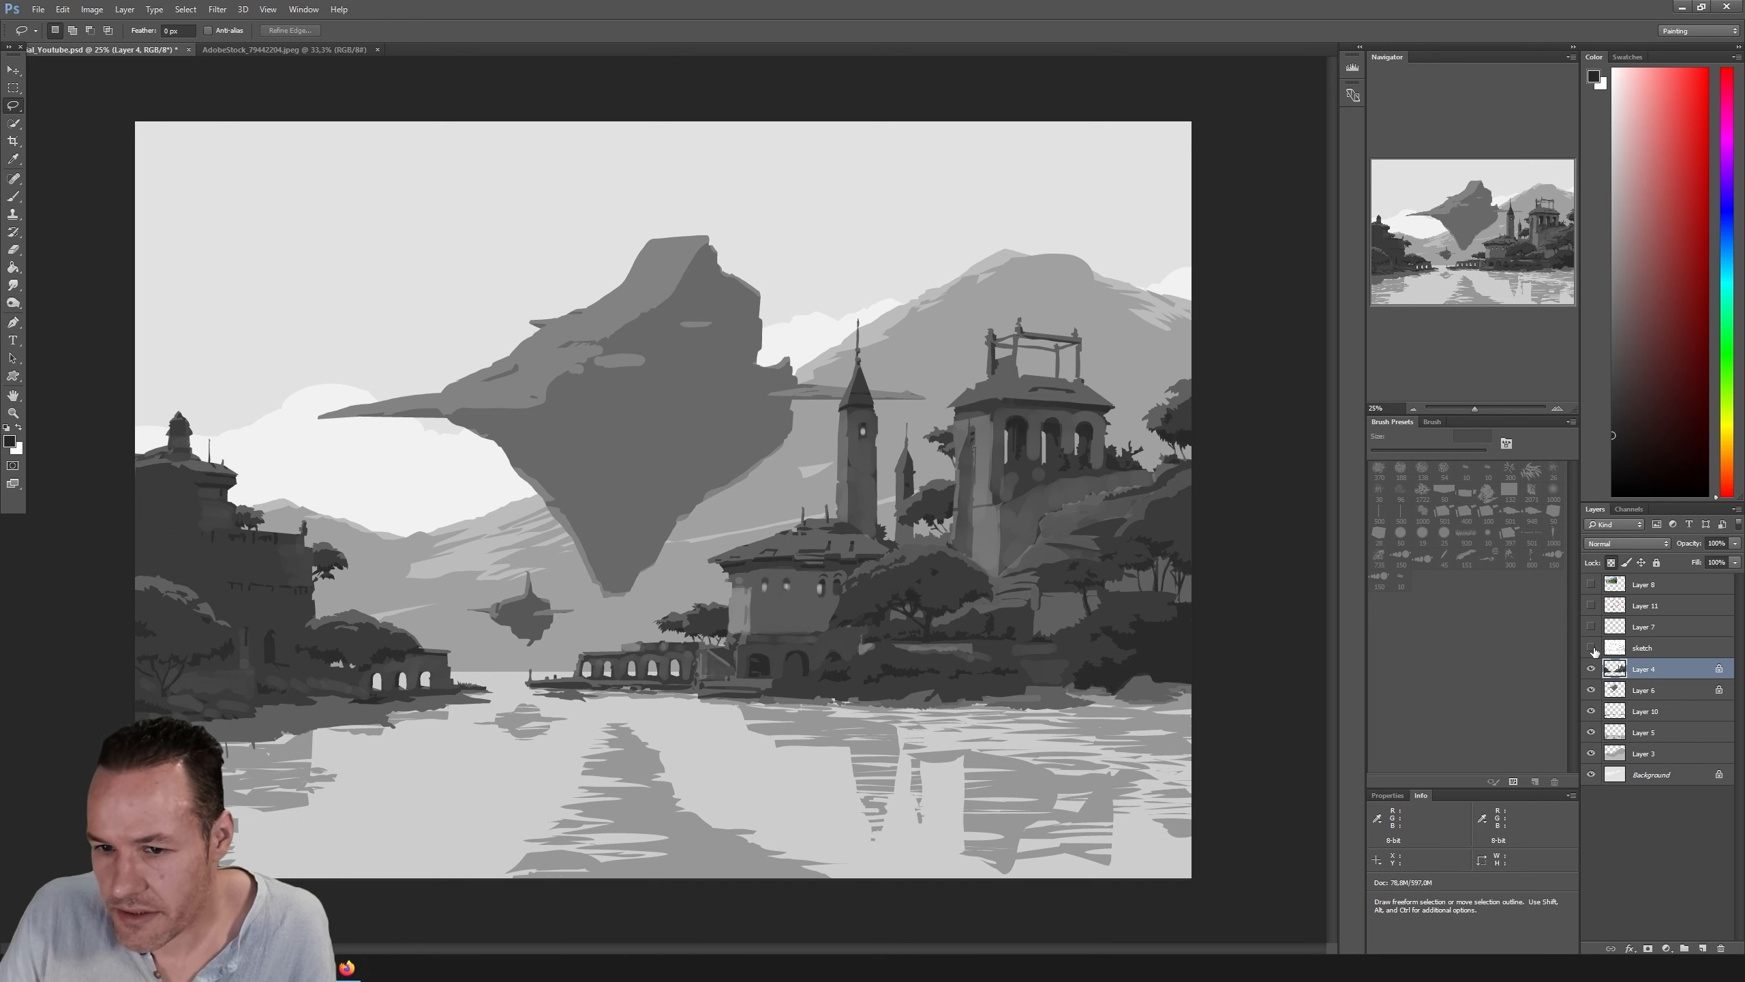
Step: Reduce the brush to 52 px, check Layer 4's contents and paint a shadow stroke down the slender tower's side
key(b)
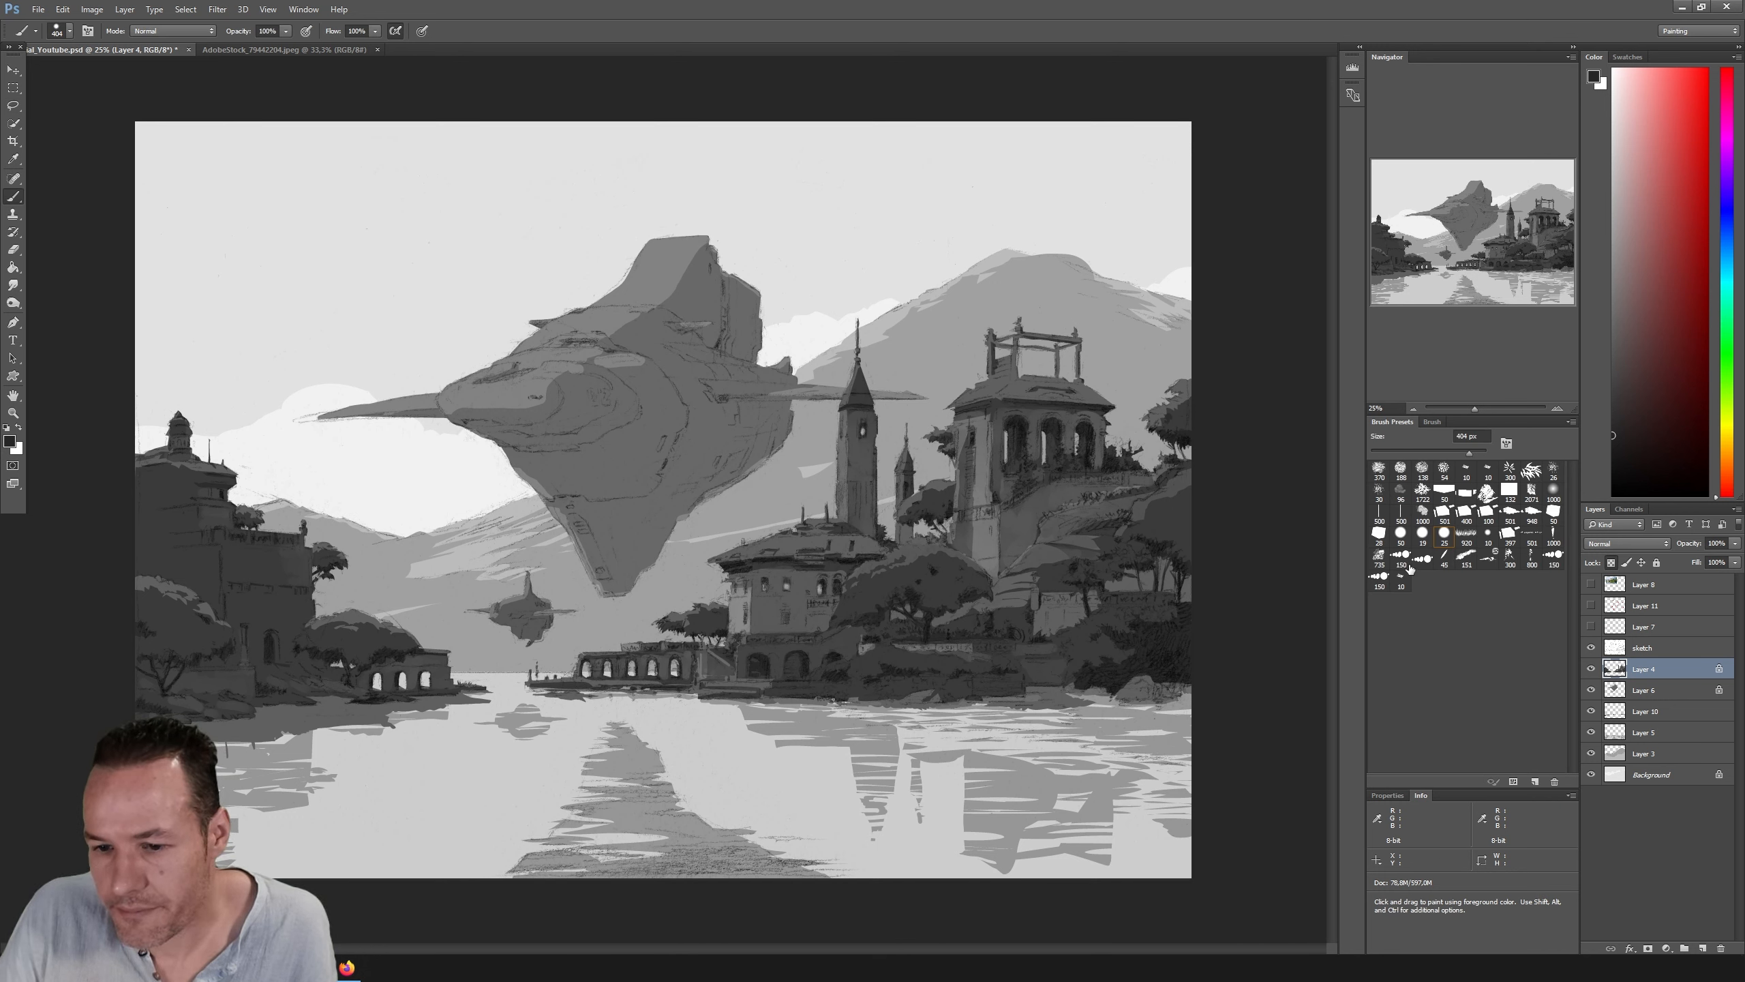
click(1401, 453)
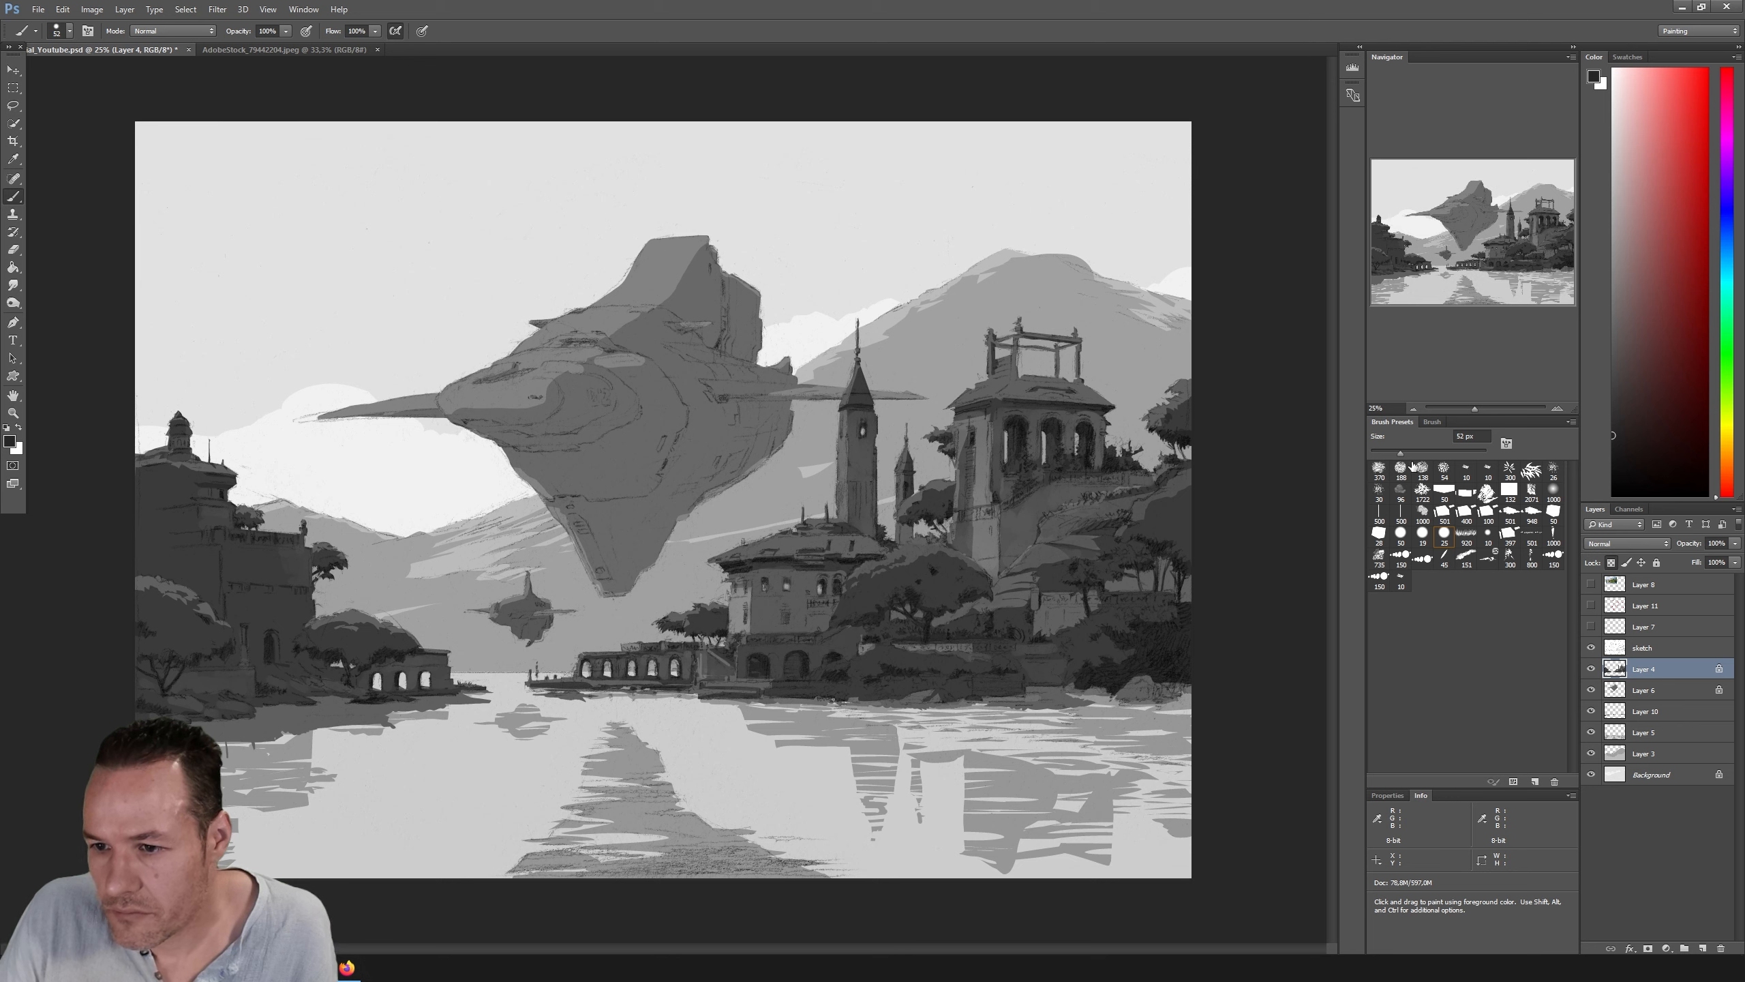
click(1591, 669)
click(1591, 669)
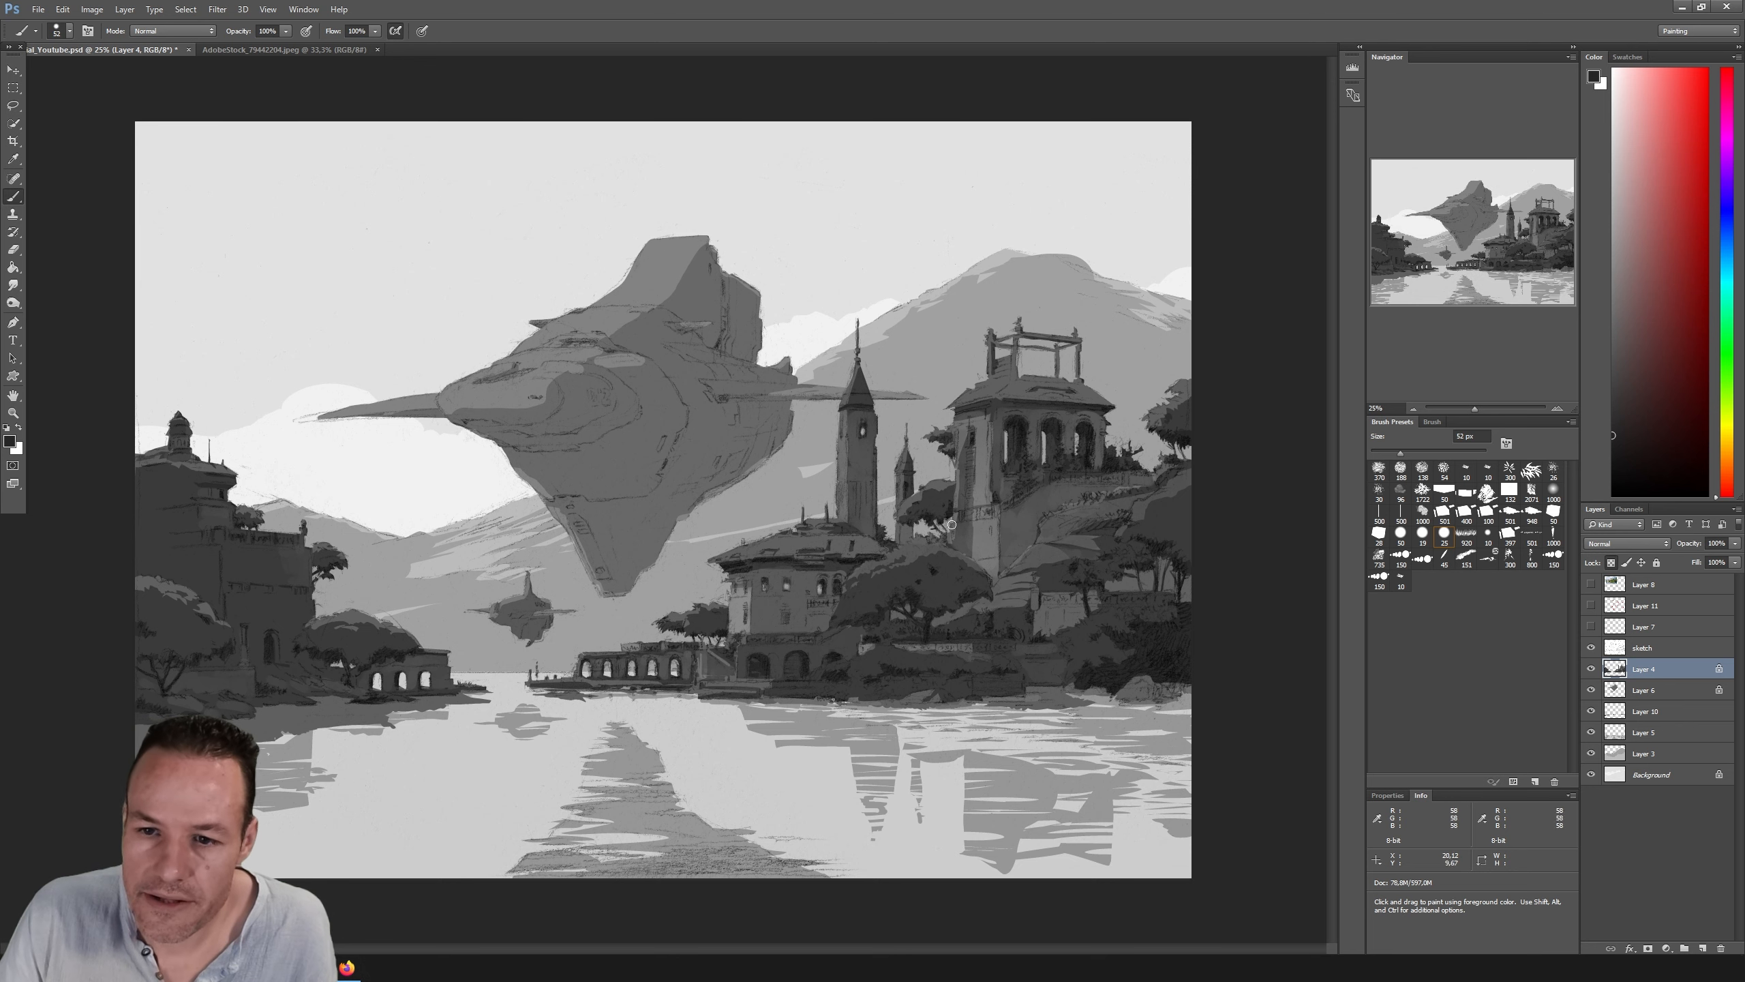
drag(879, 416, 877, 471)
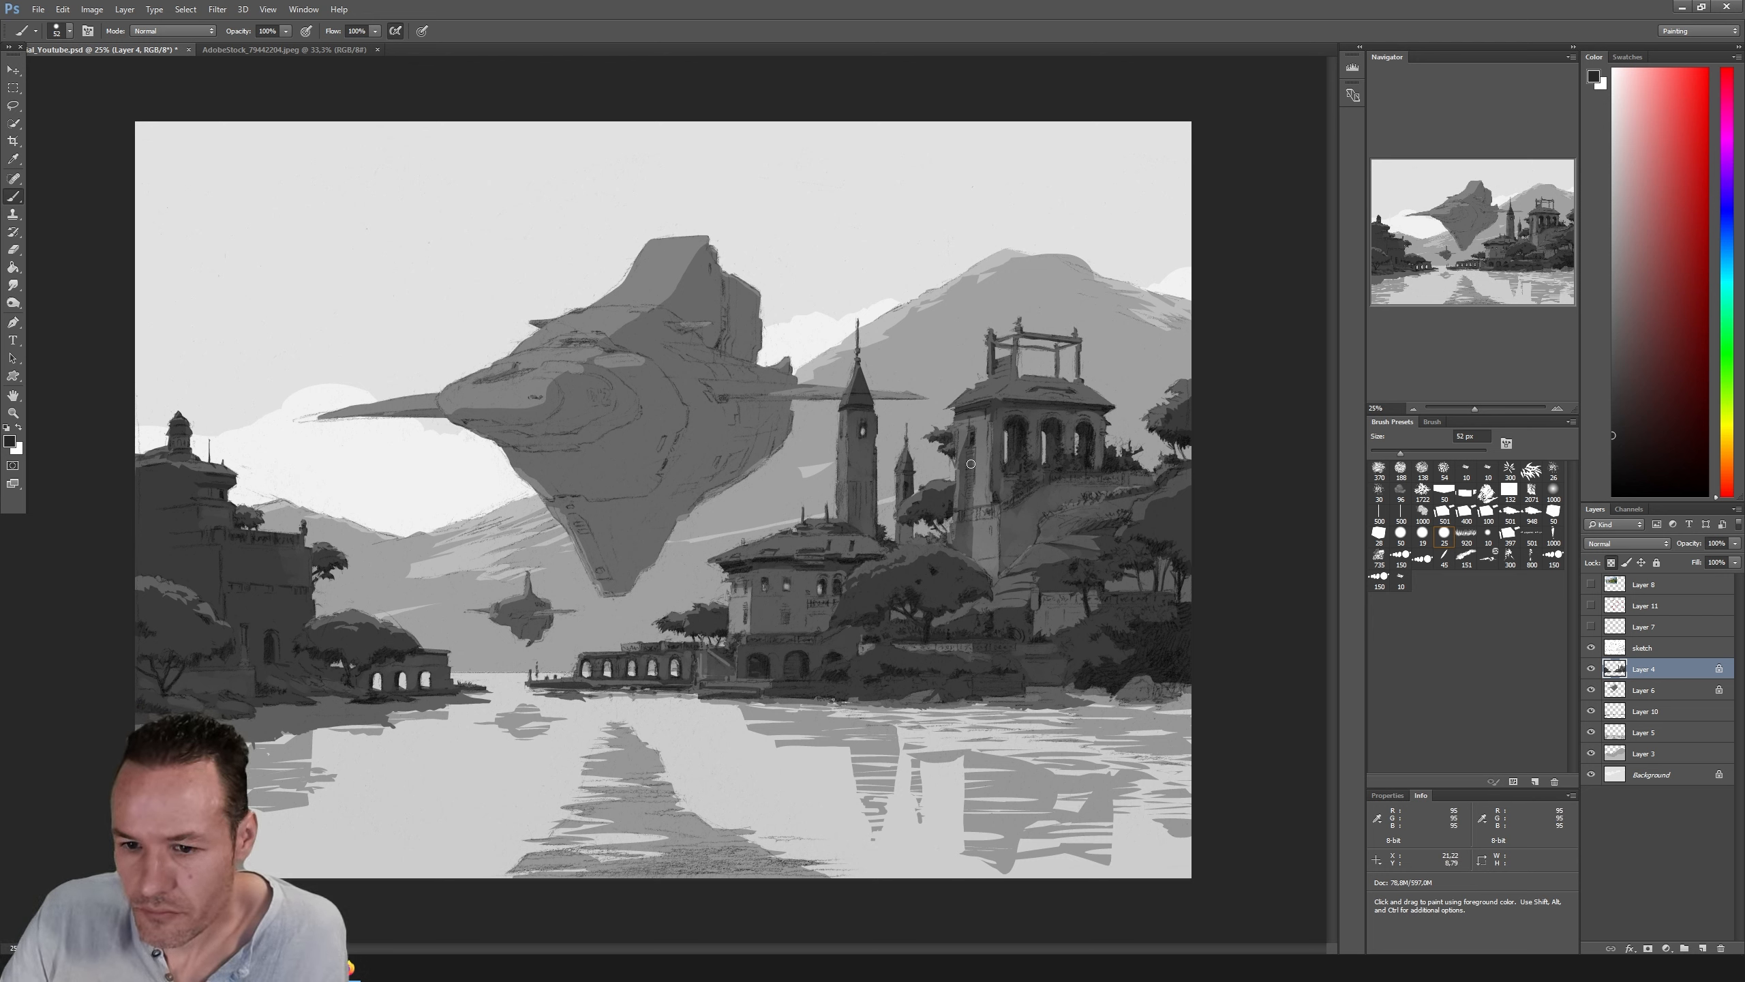
Step: Sample and lighten the ruined tower's grey, and brush light strokes down its sunlit wall at 32 px
alt+click(986, 546)
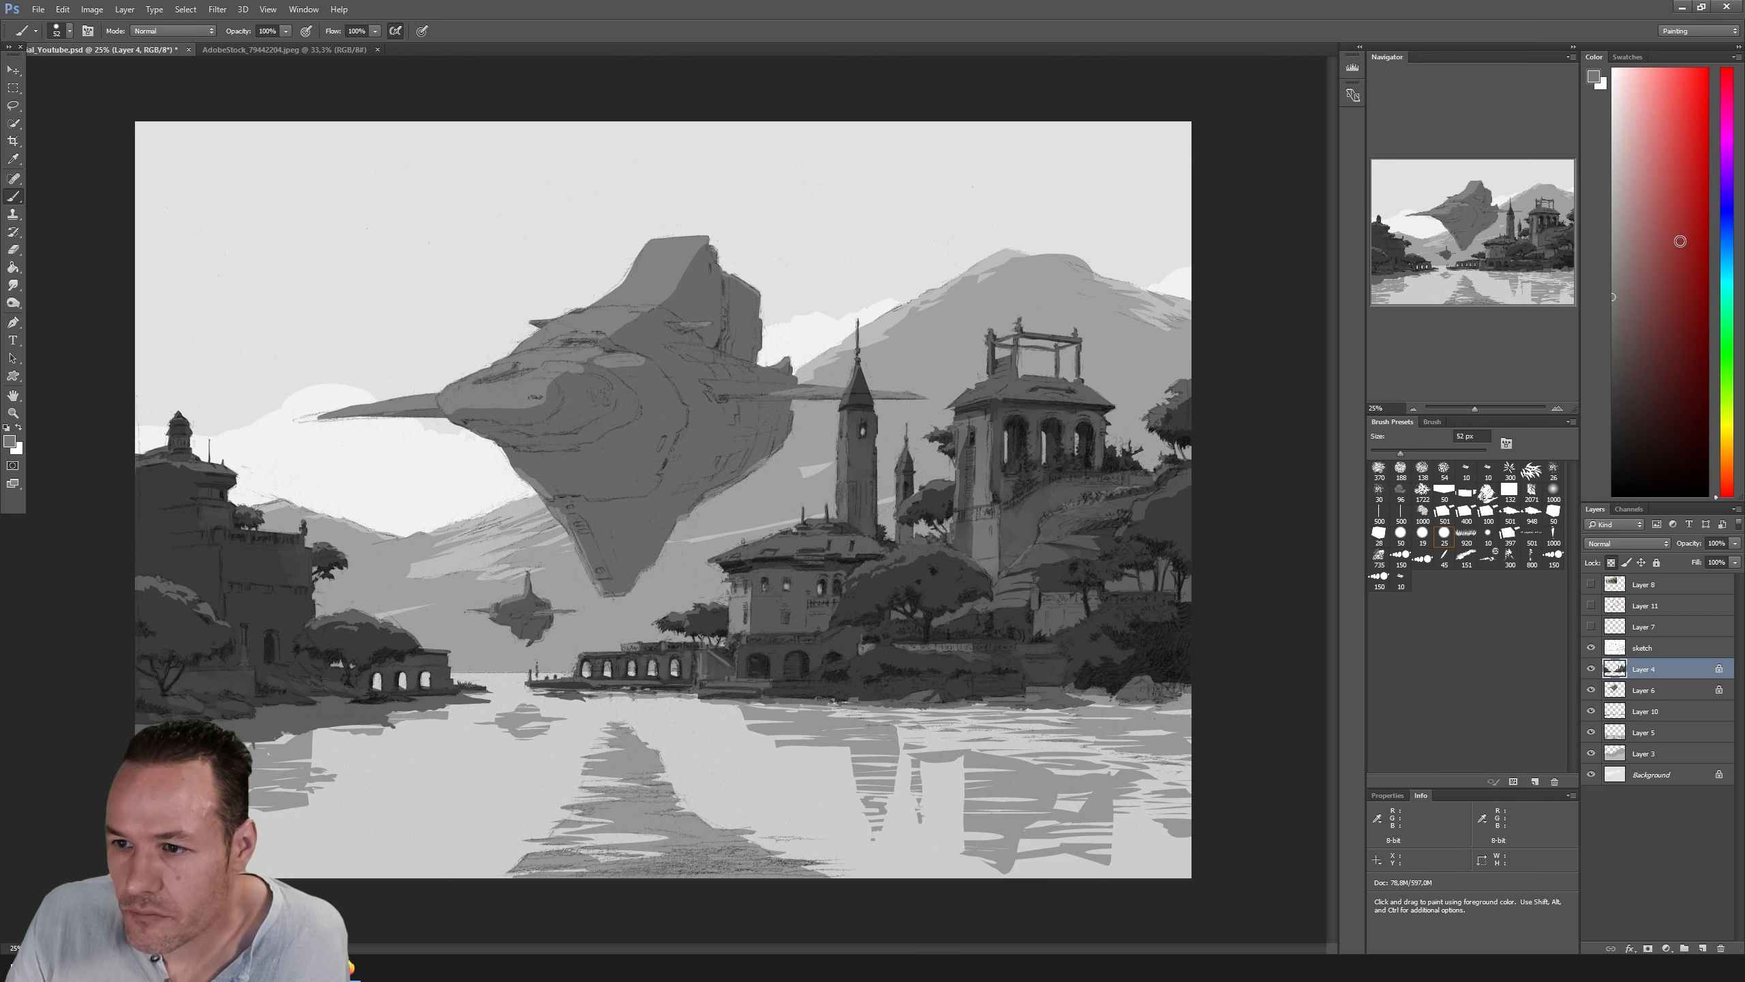
drag(1680, 240, 1591, 238)
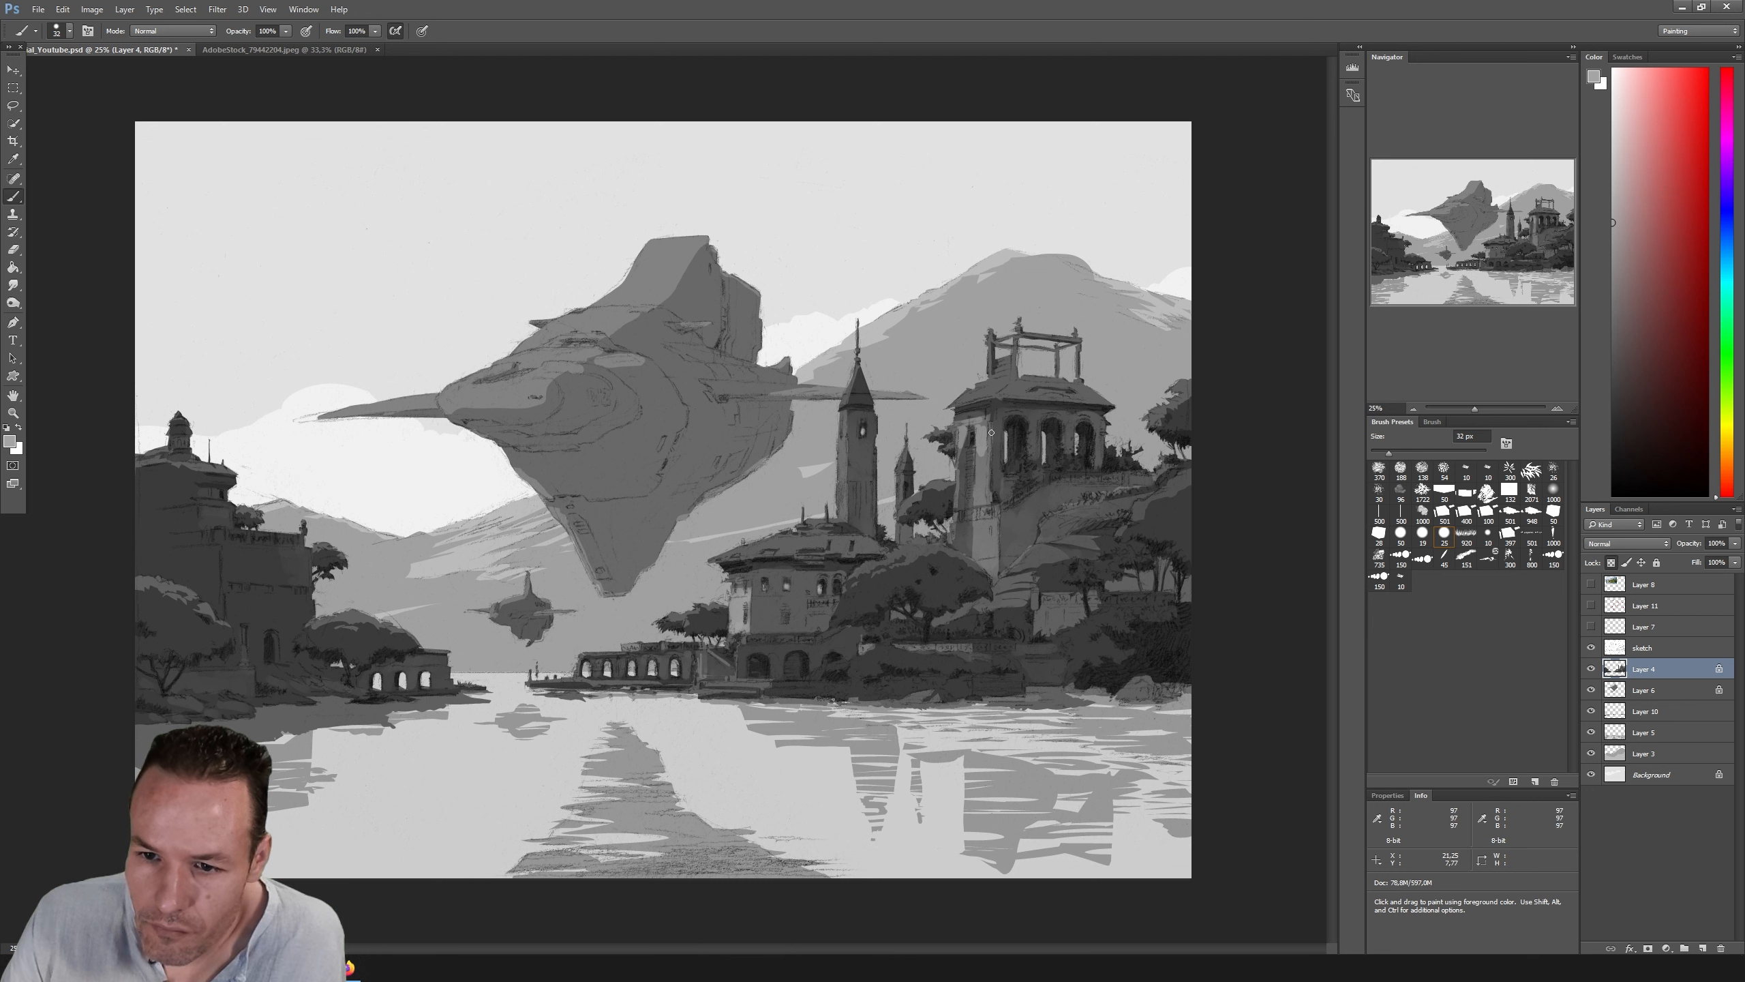
drag(991, 428, 989, 499)
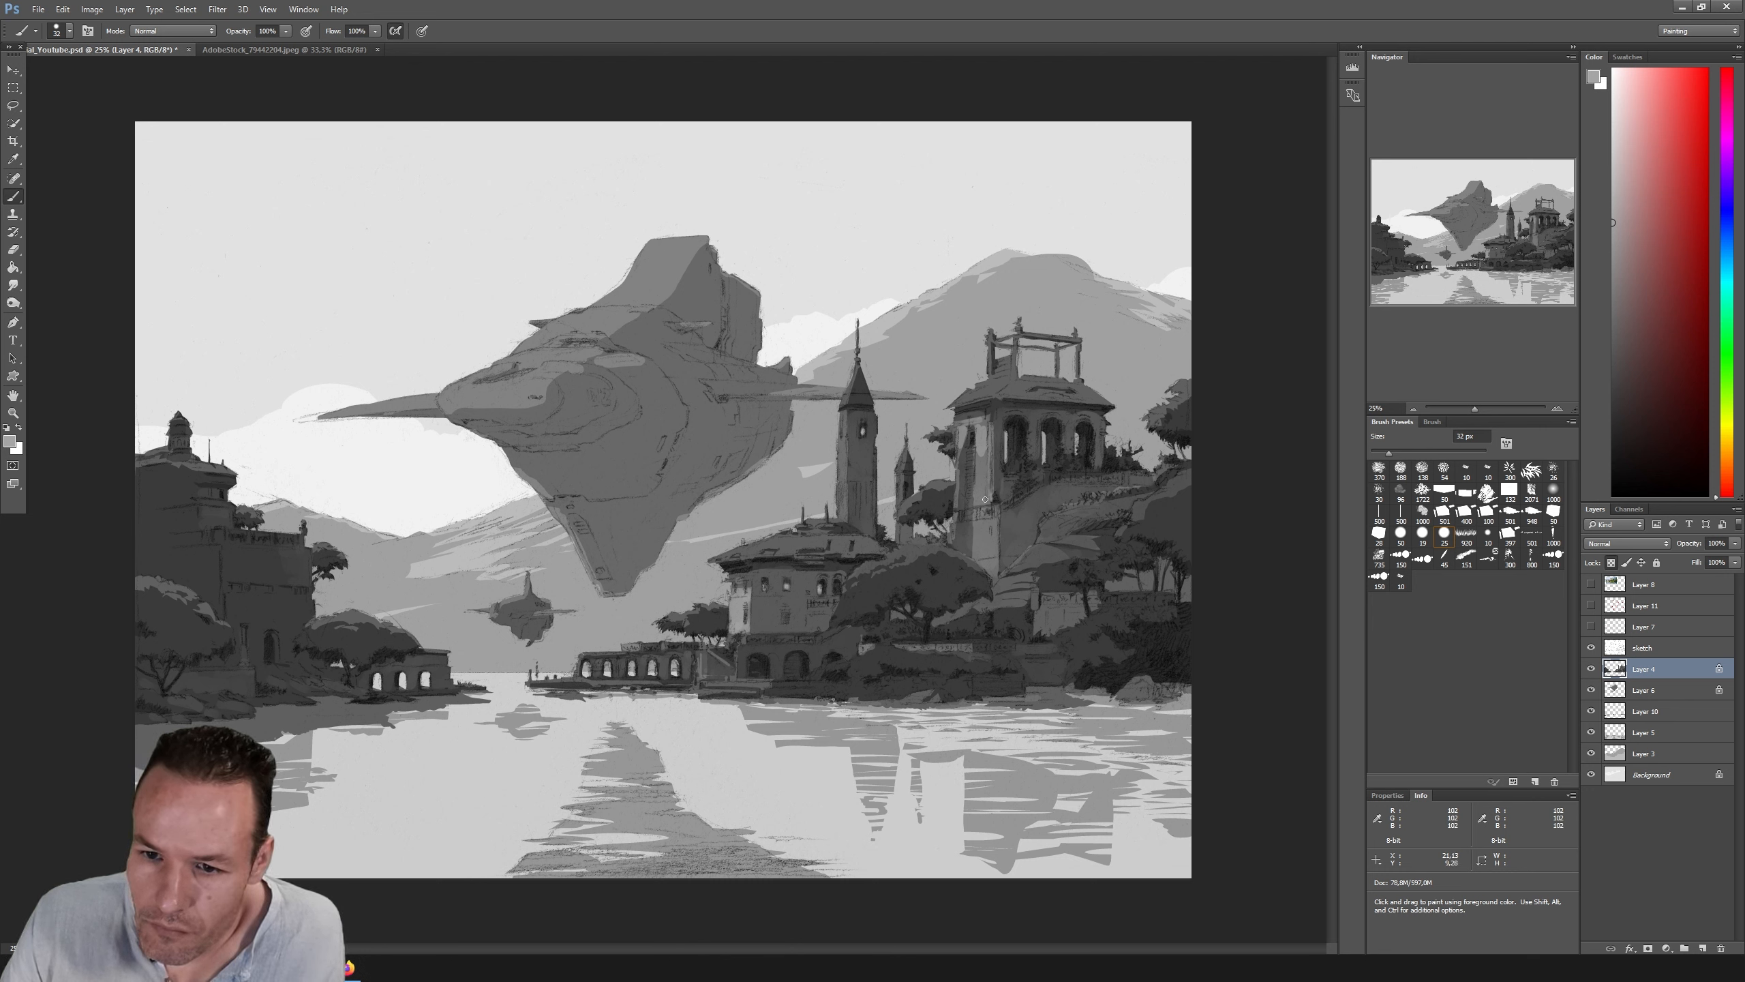
key(ctrl+z)
alt+click(984, 439)
drag(990, 426, 978, 503)
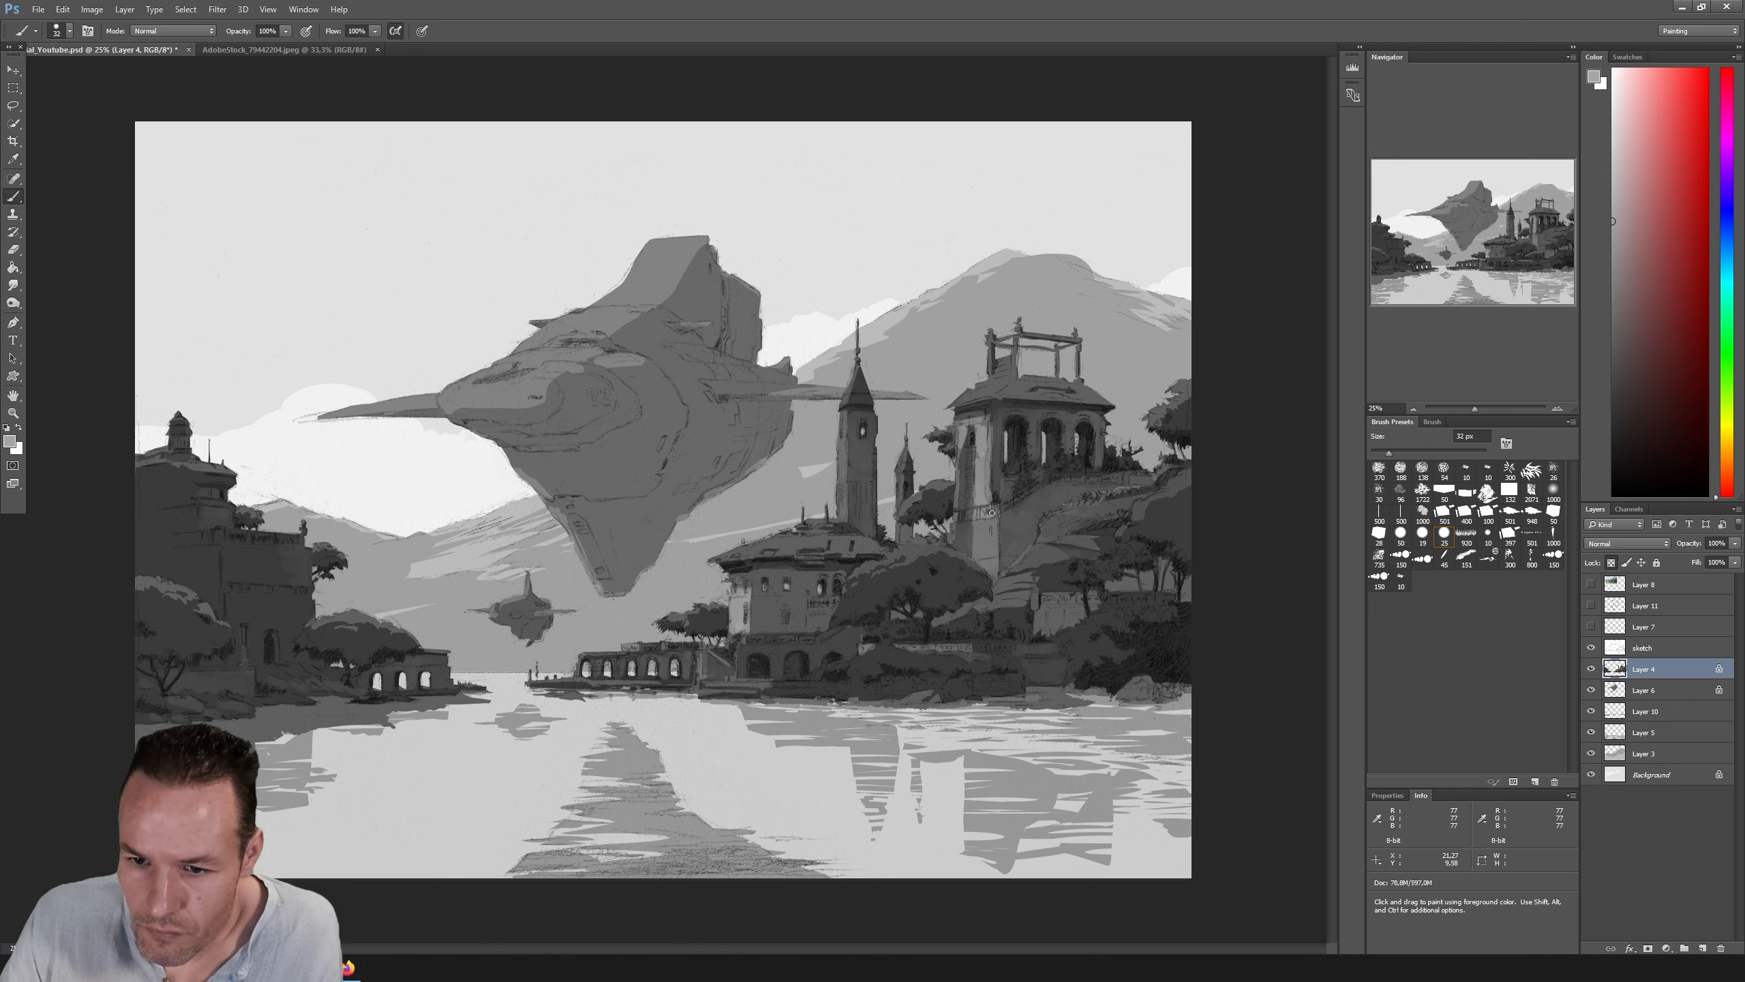
drag(979, 525, 994, 559)
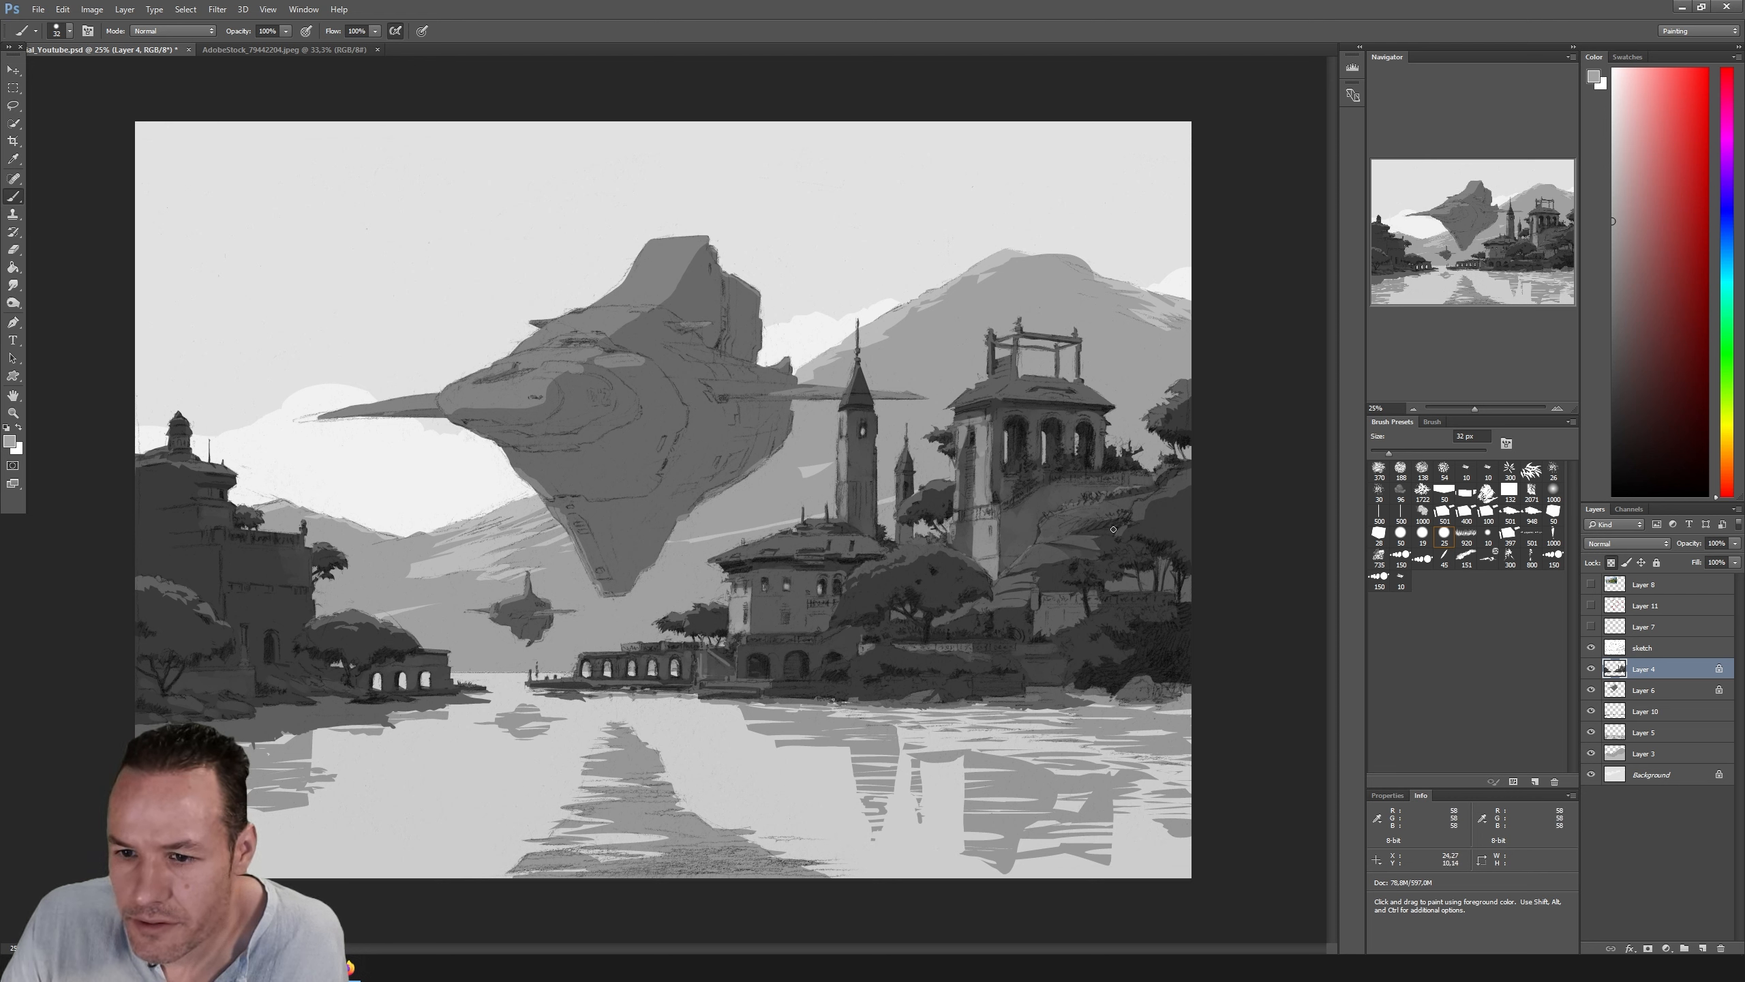
Step: Sample dark greys from the hillside and foreground tree, hiding the sketch layer briefly, and touch up the foliage at 48 px
alt+click(1161, 508)
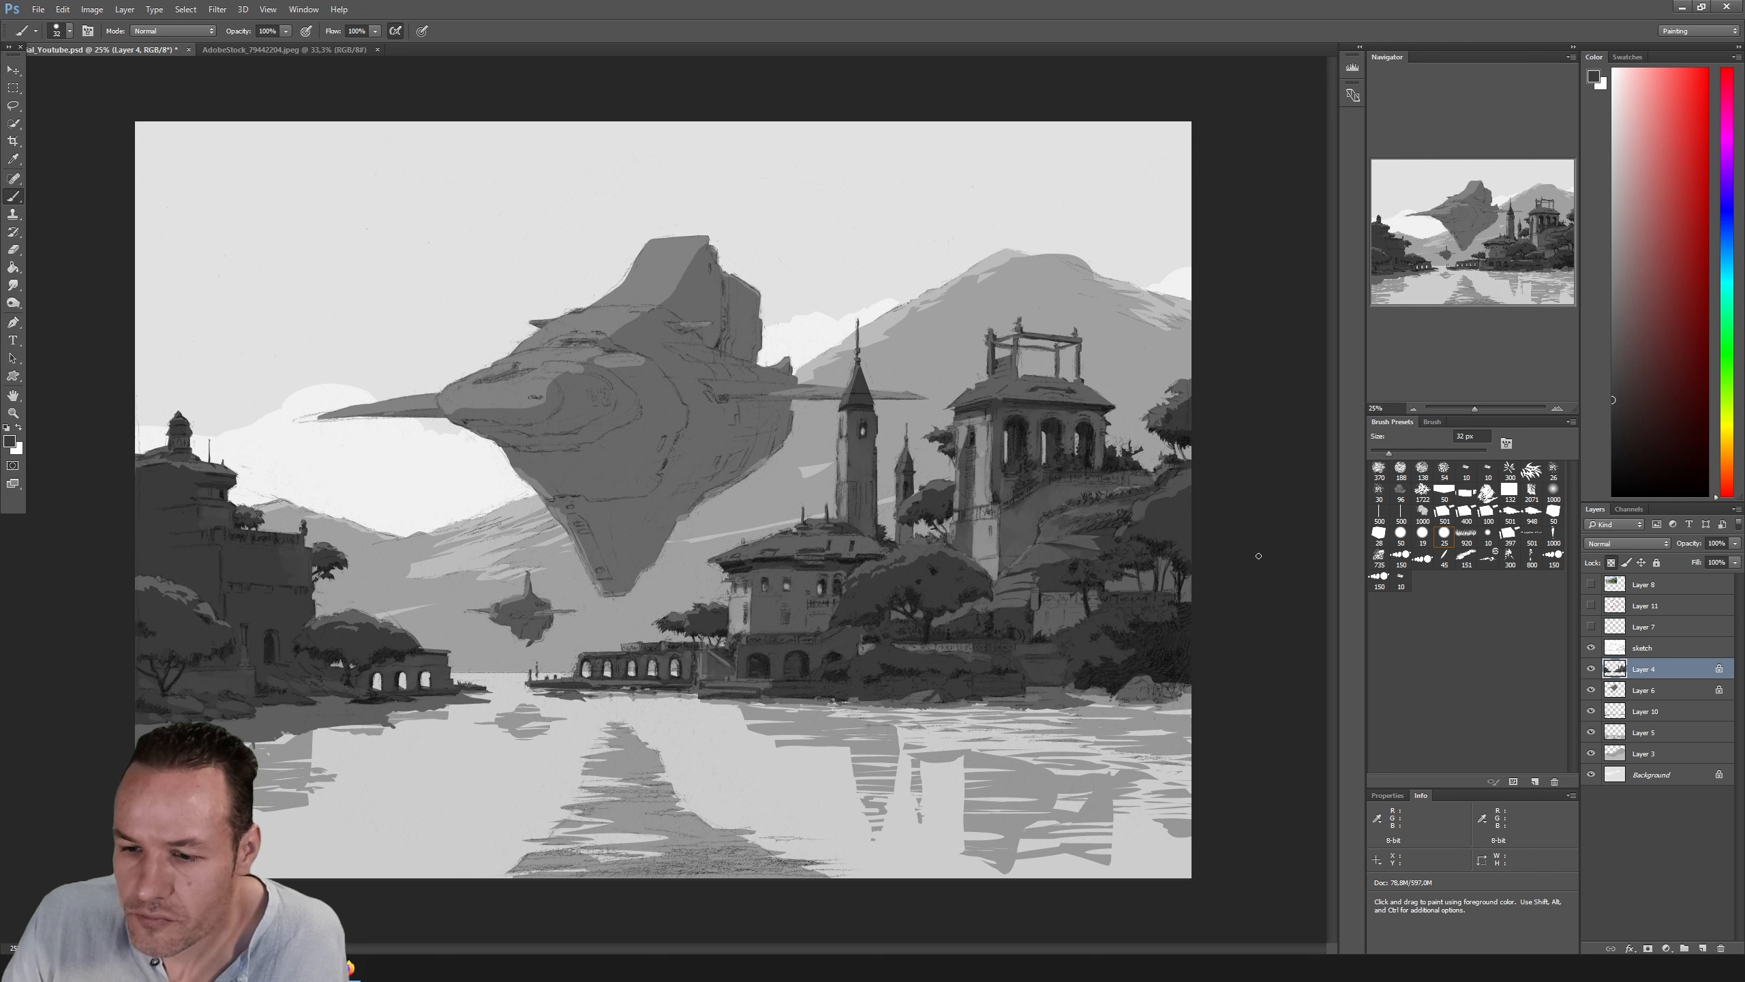
key(i)
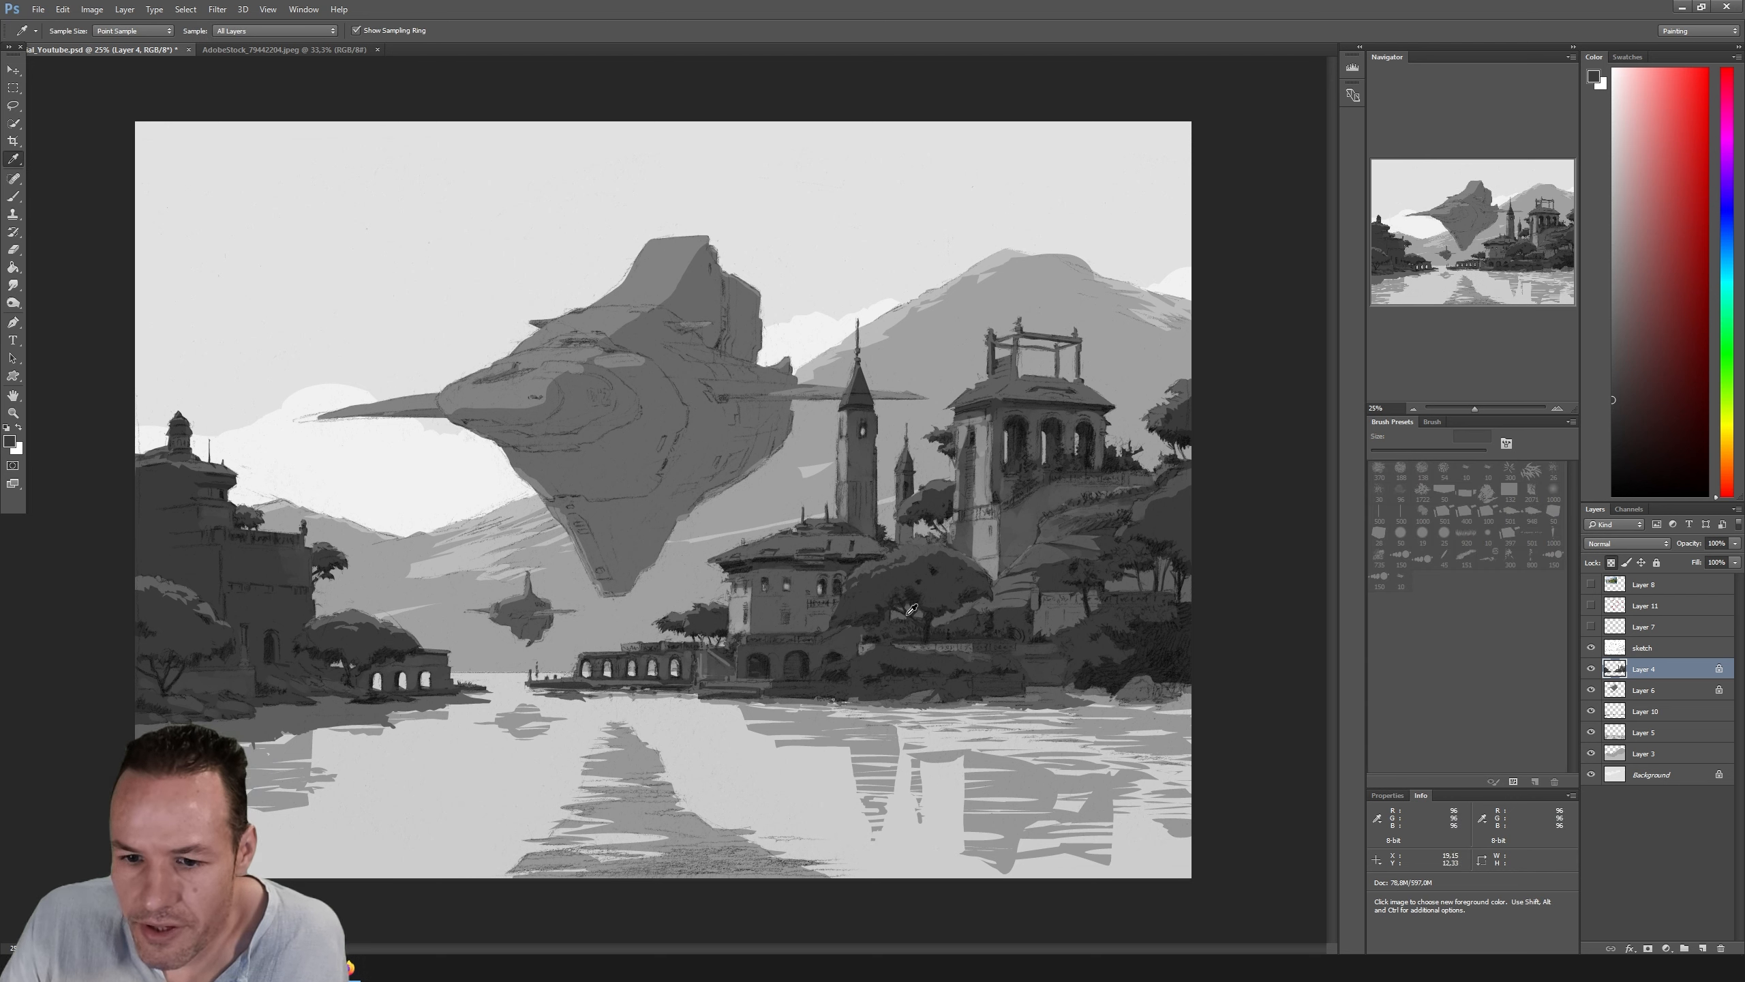
drag(888, 604, 886, 599)
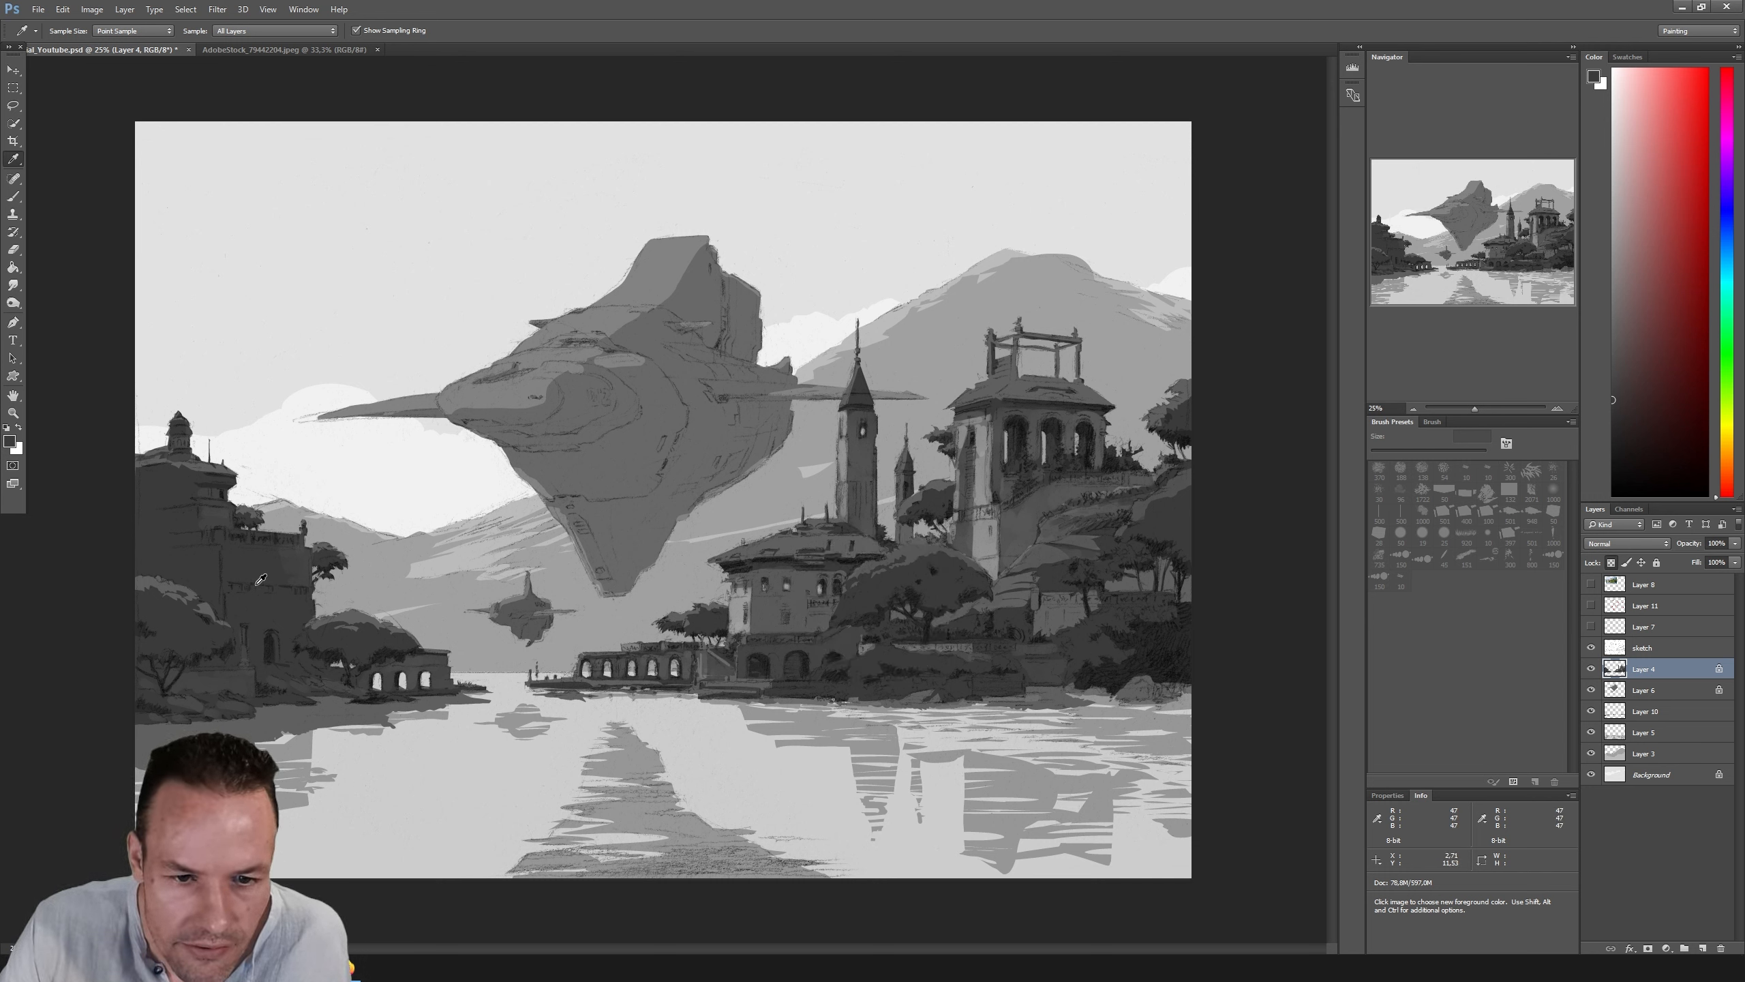
key(b)
click(1591, 647)
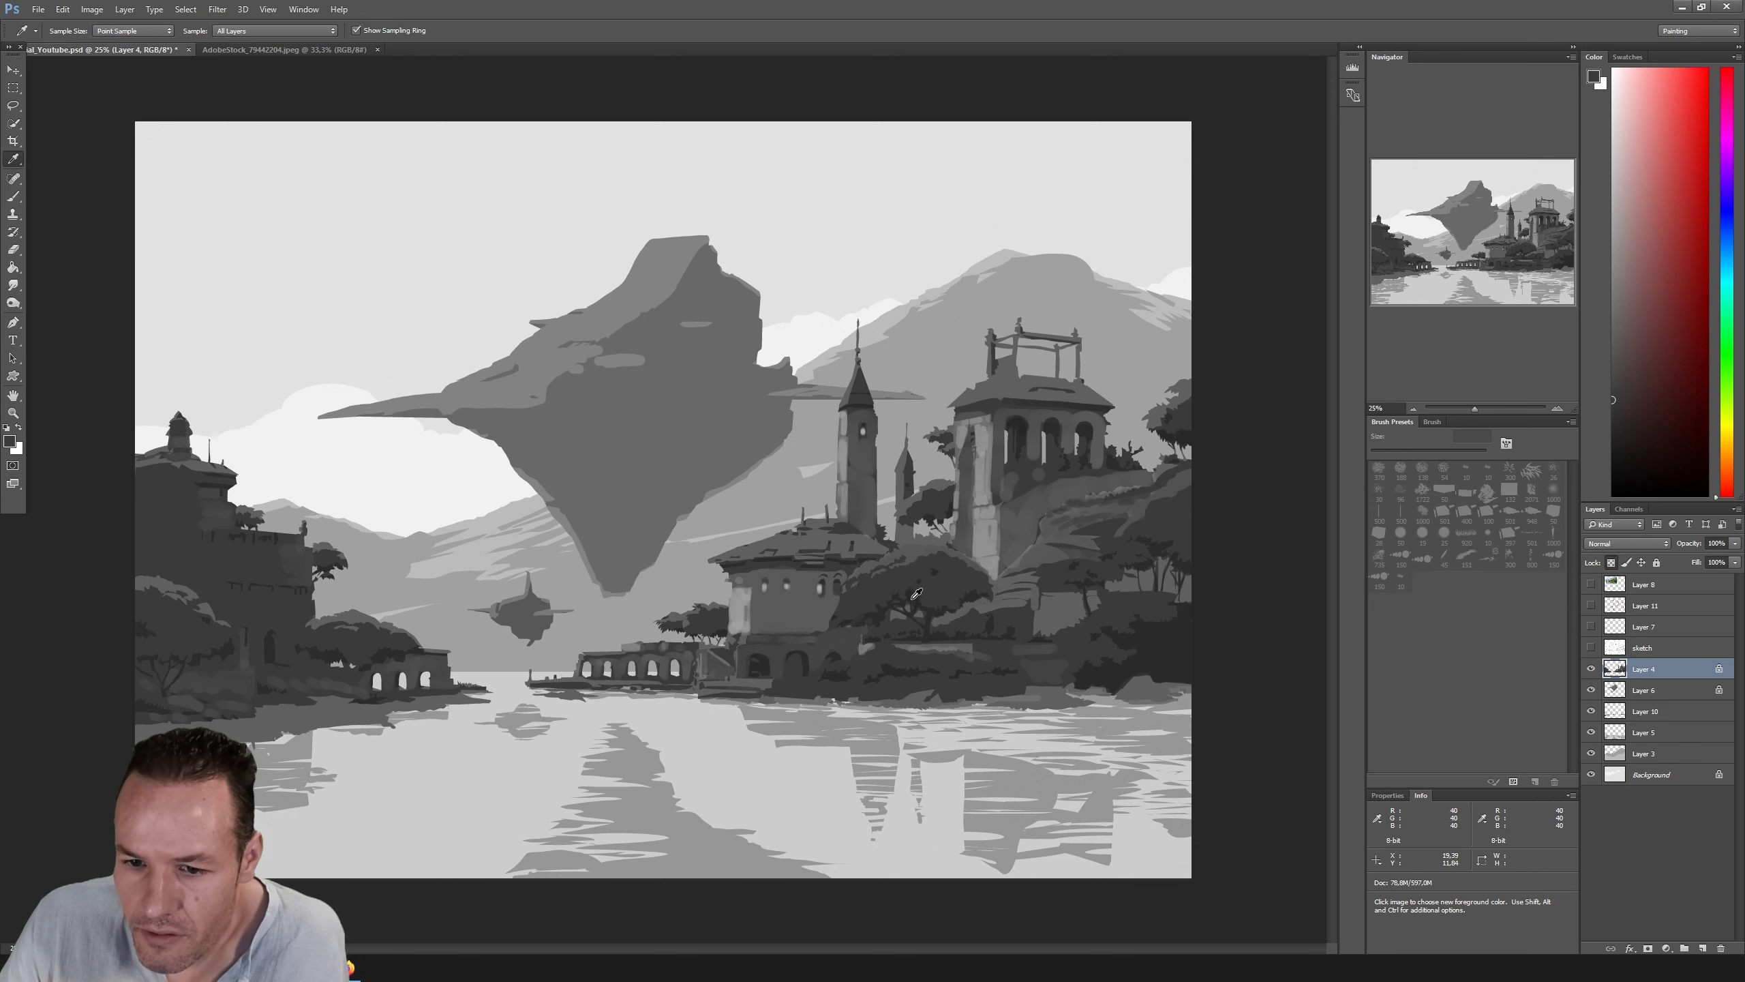
alt+click(918, 592)
click(1591, 647)
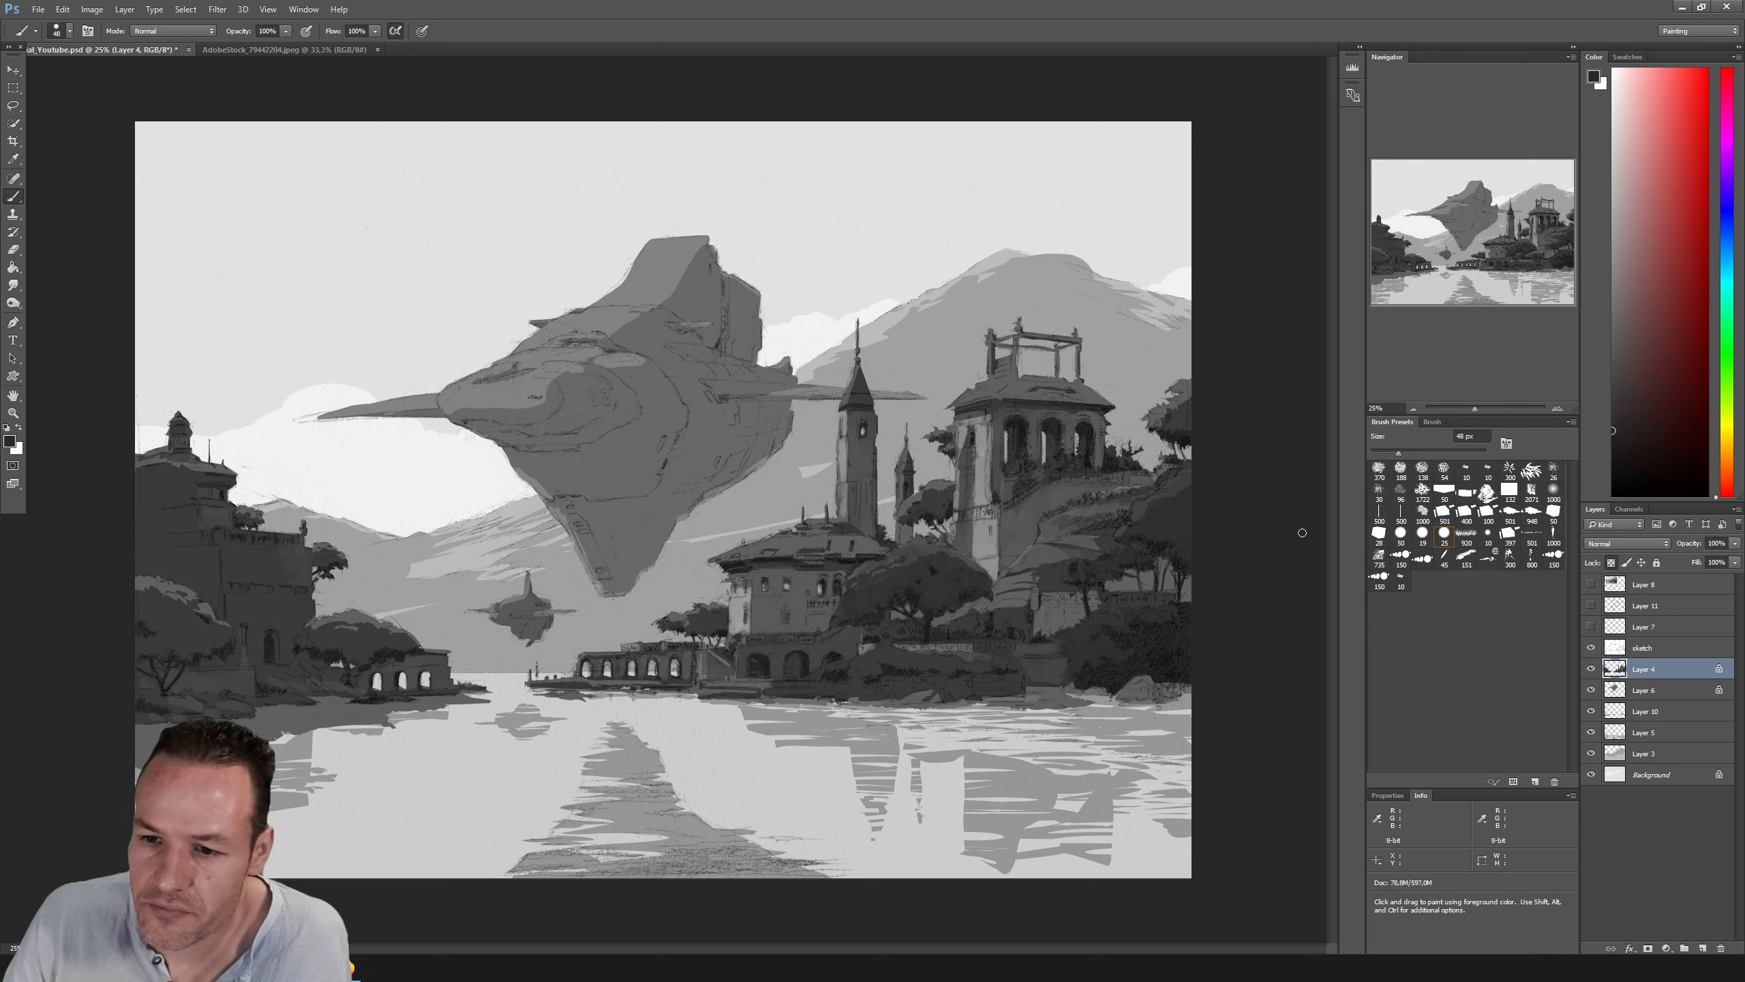
Step: Check the foliage without the sketch layer, choose the 19 px round brush and sample the hillside's dark grey
click(1591, 647)
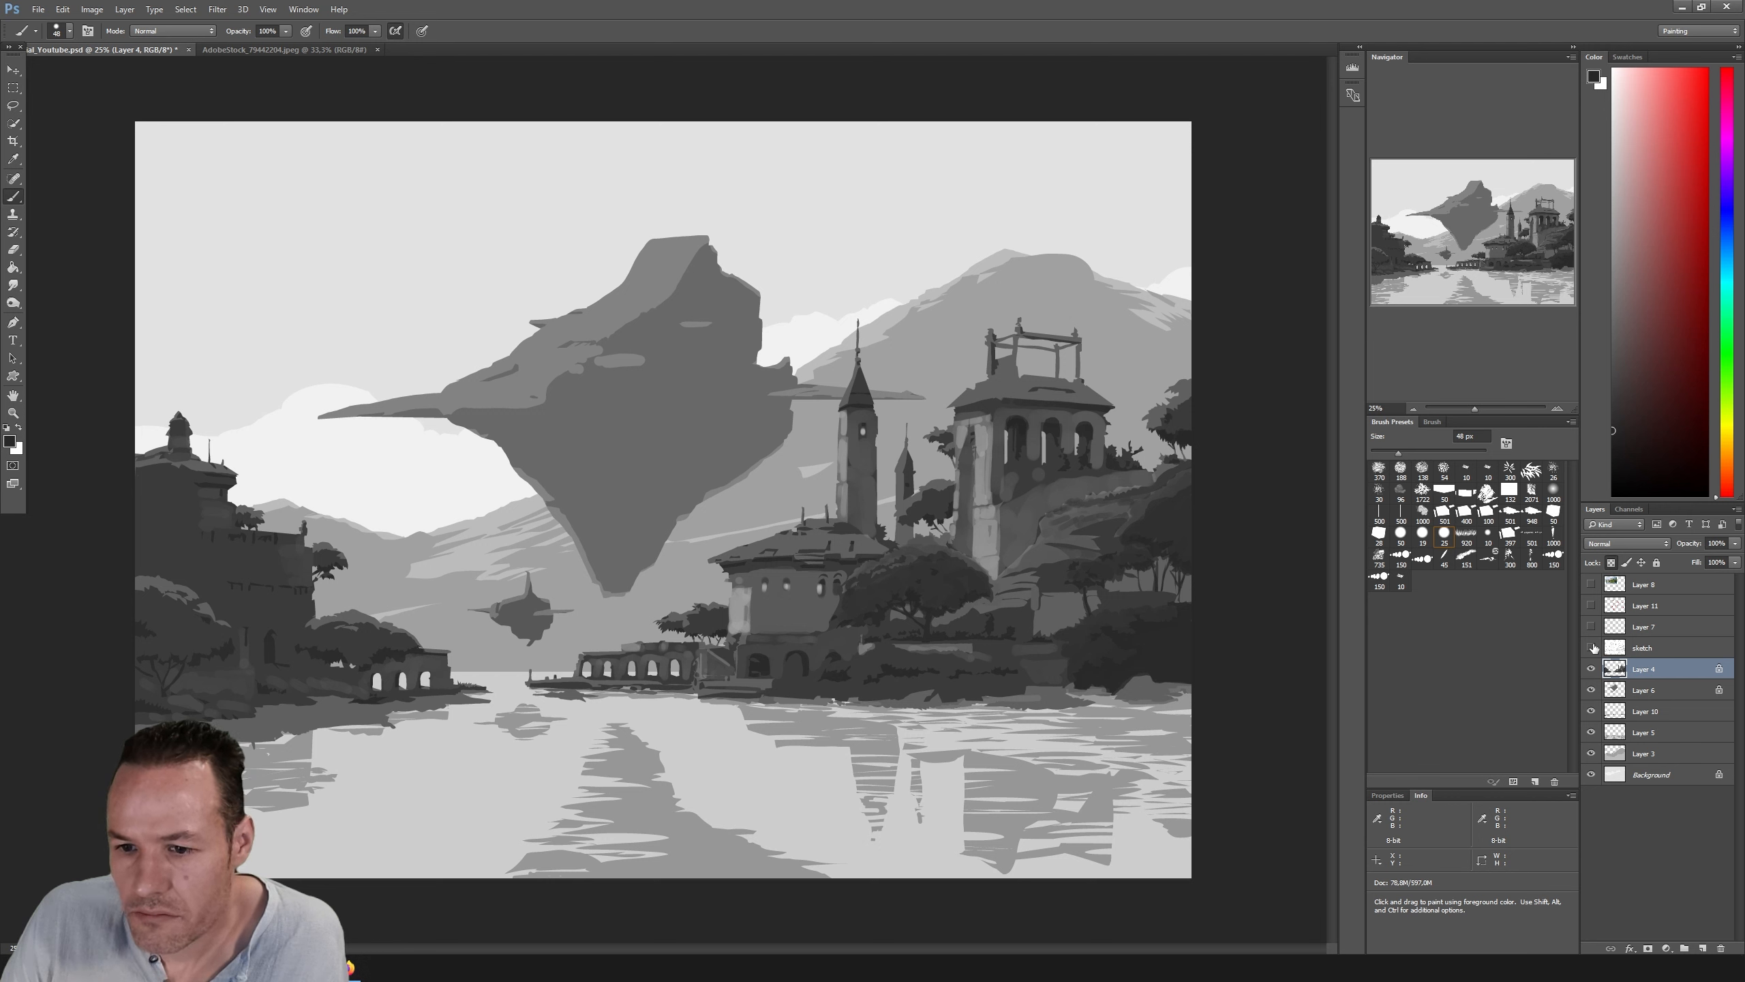
click(1591, 647)
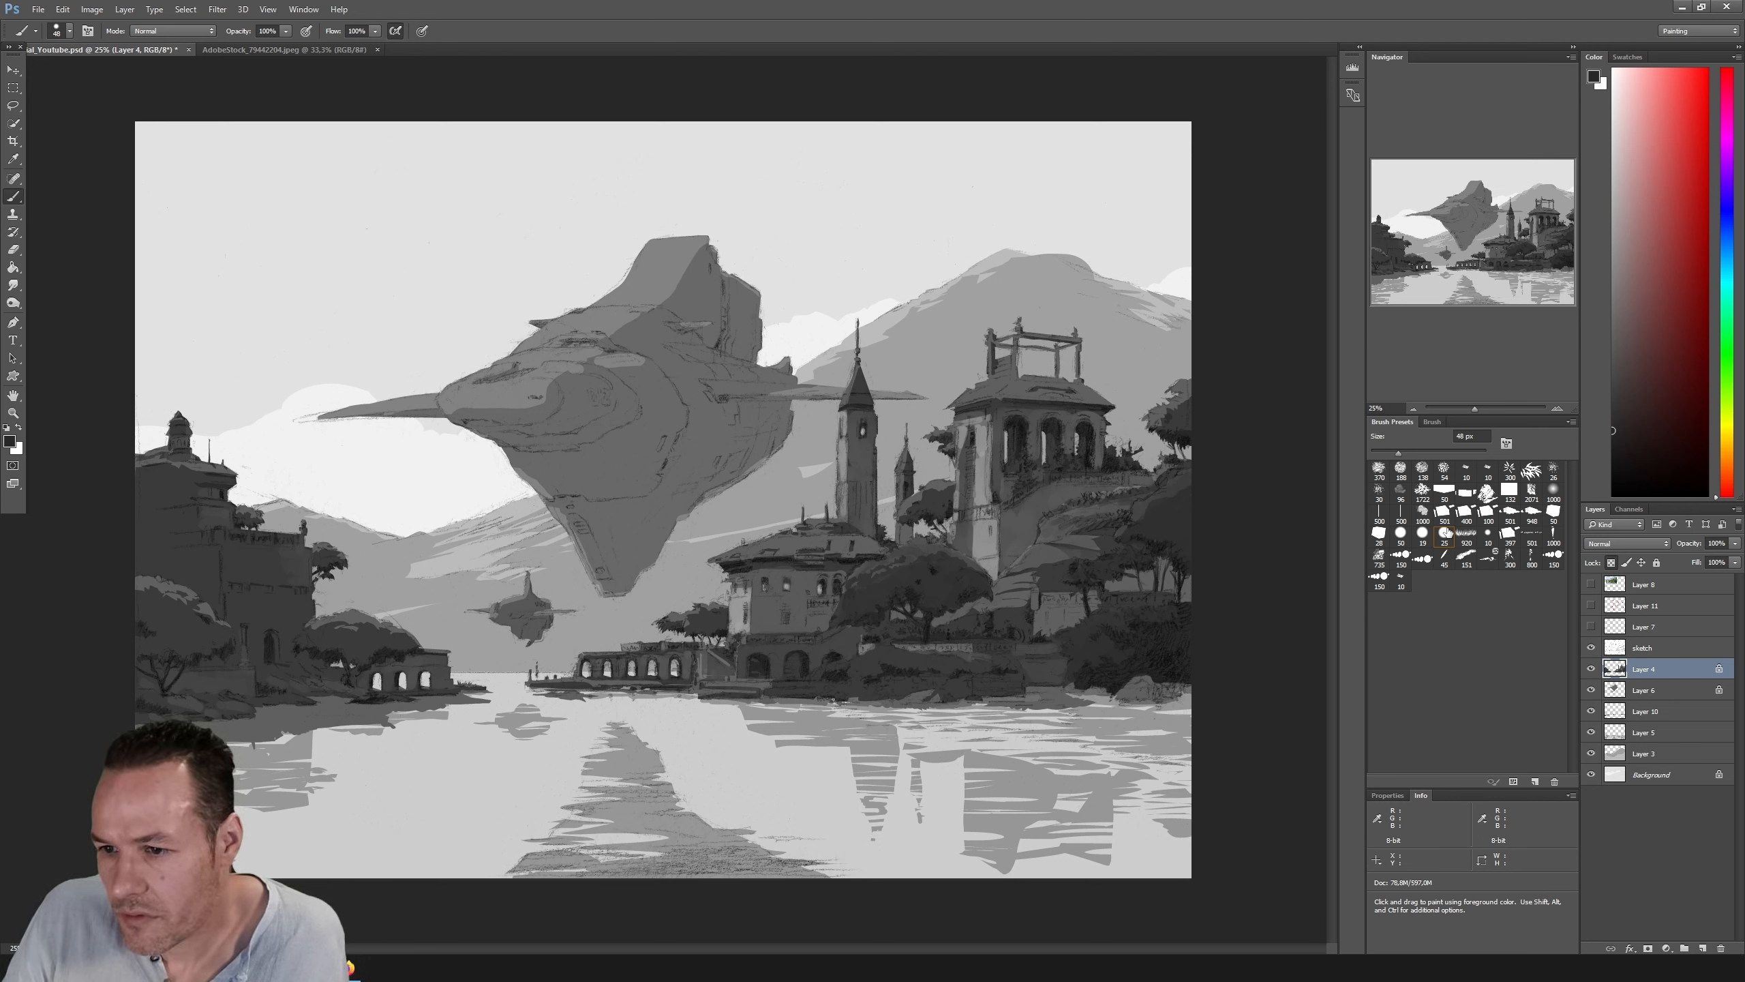
click(1422, 534)
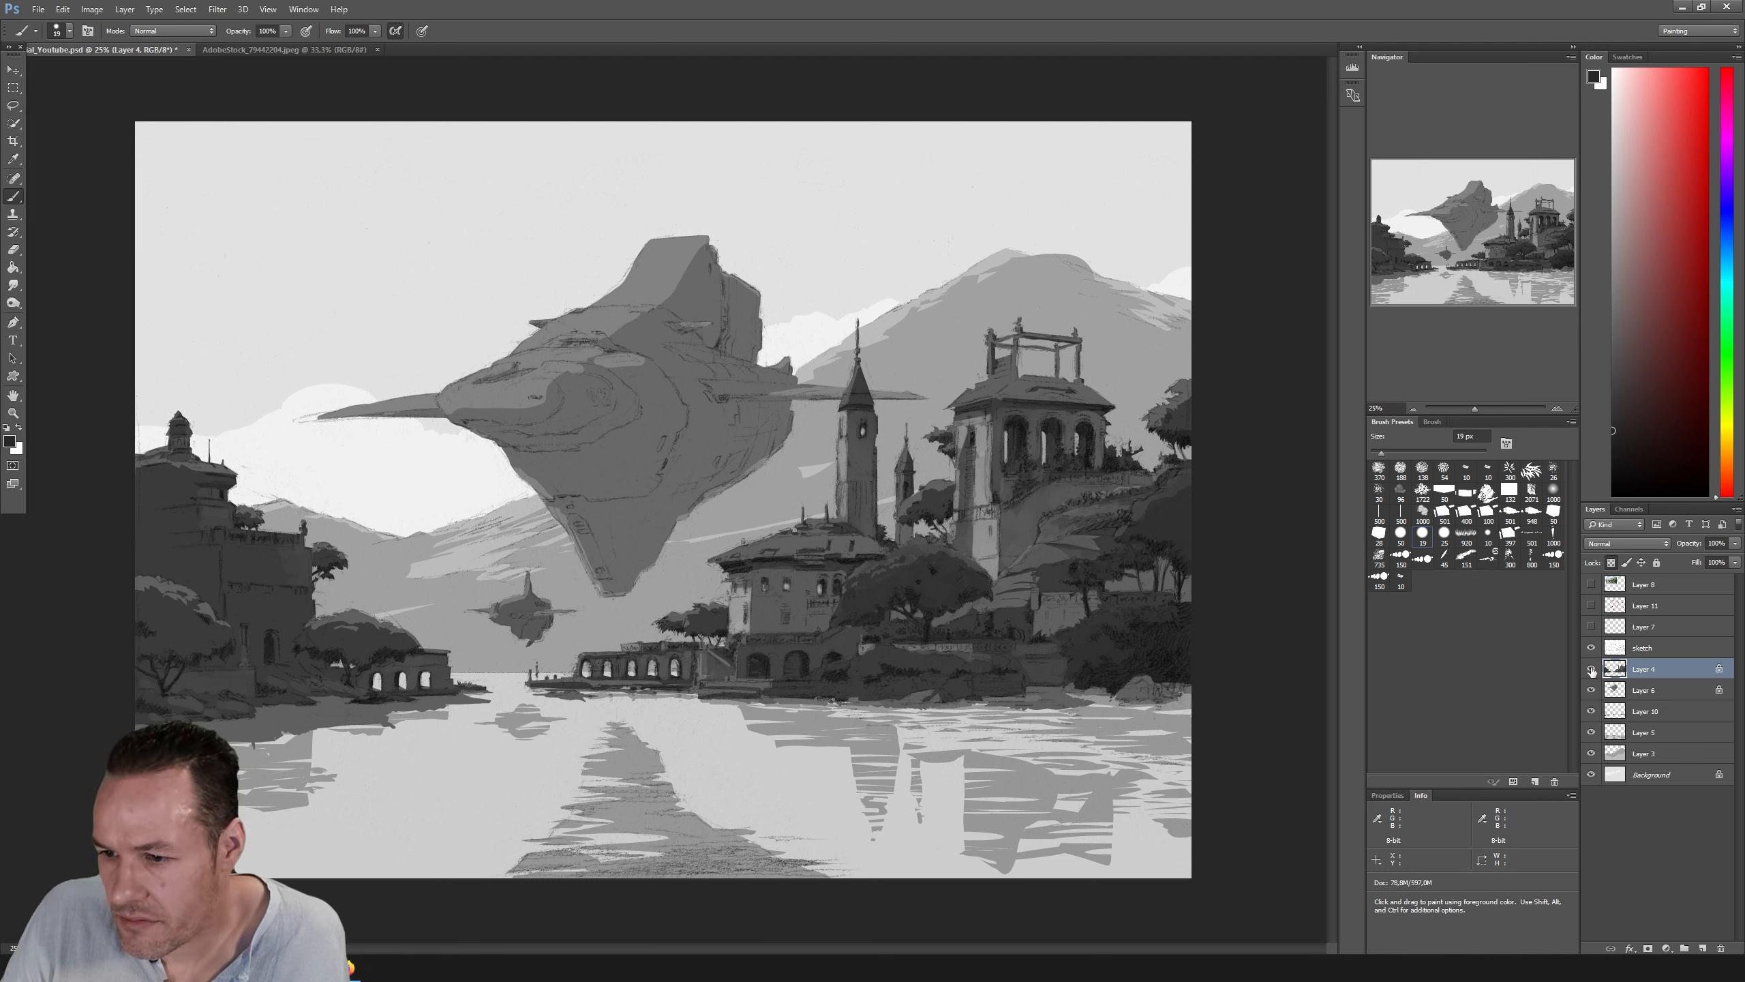
key(i)
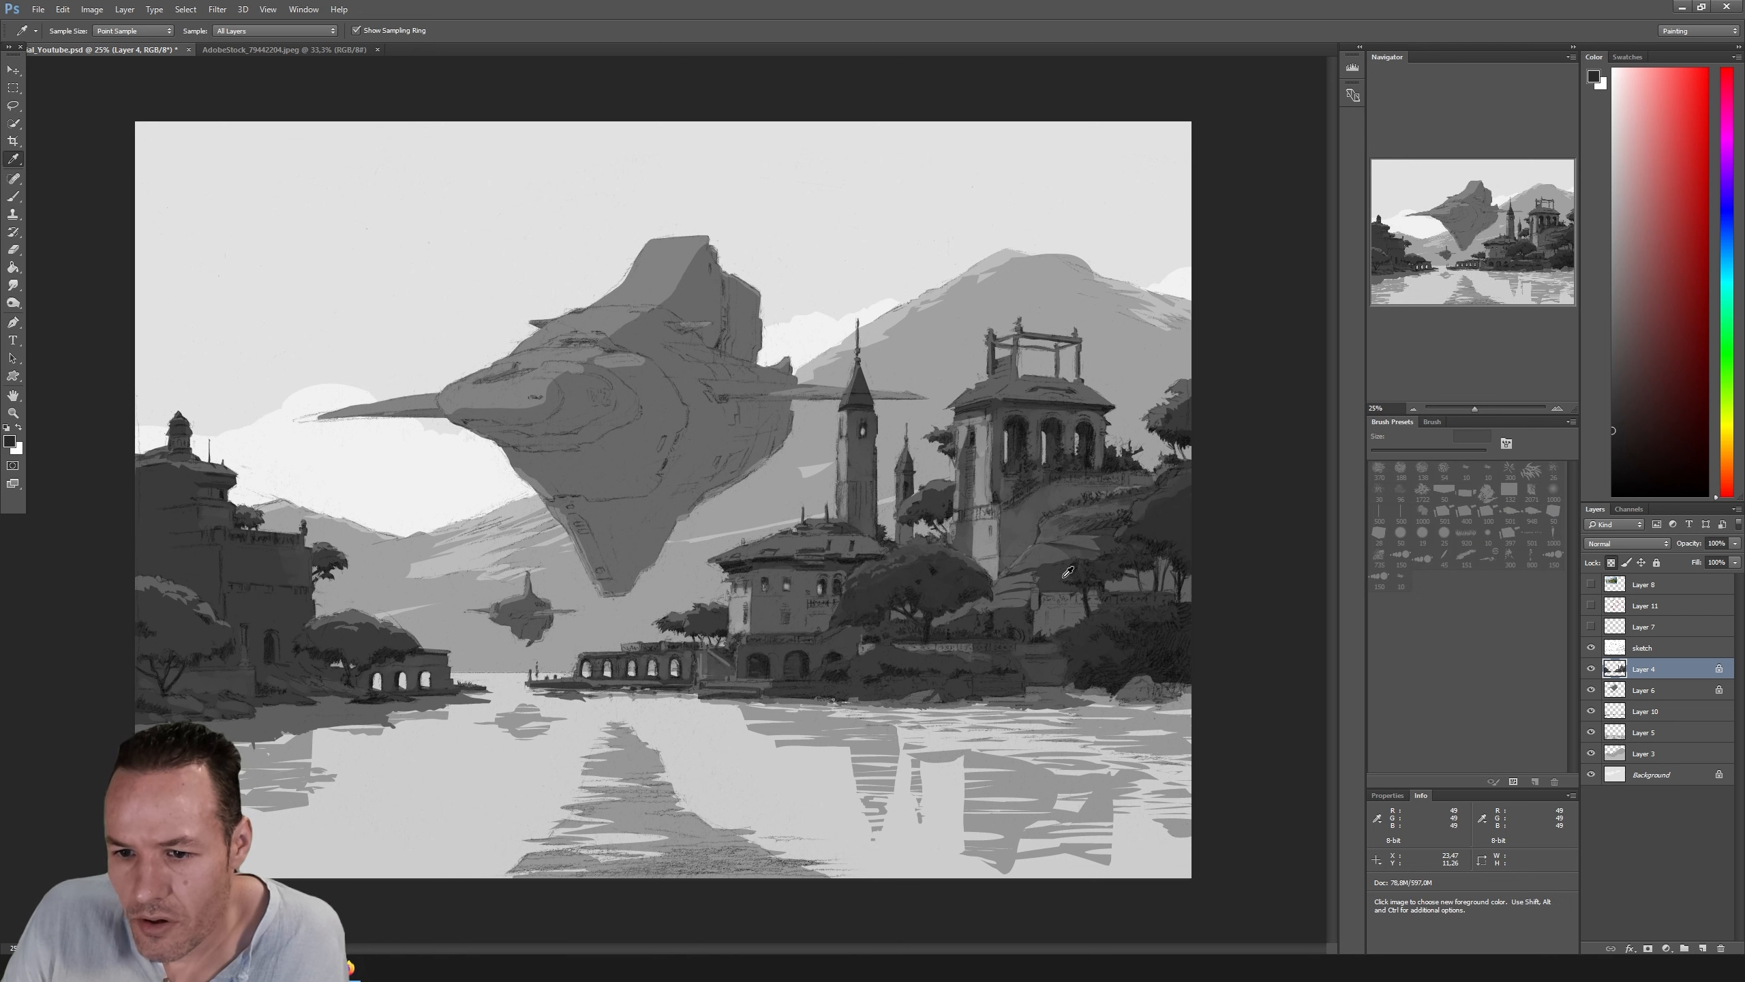
click(1103, 597)
key(b)
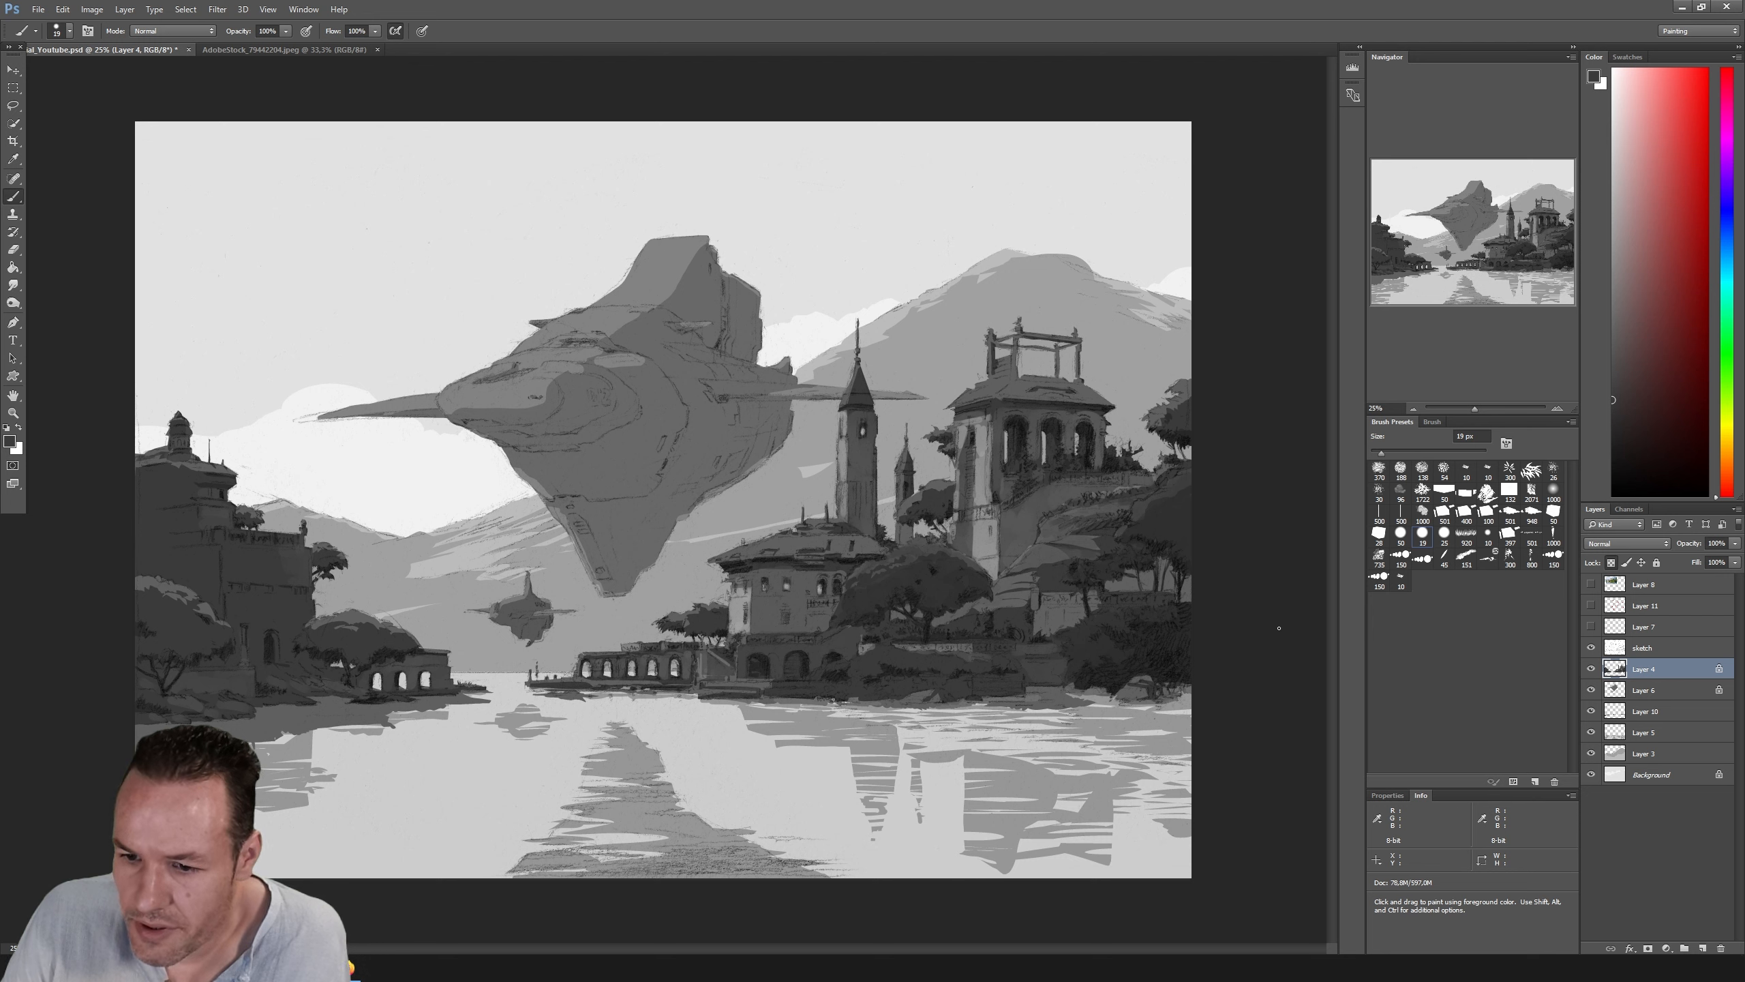
Step: Toggle the sketch layer's visibility to examine the painted hillside foliage with and without the line work
click(1591, 647)
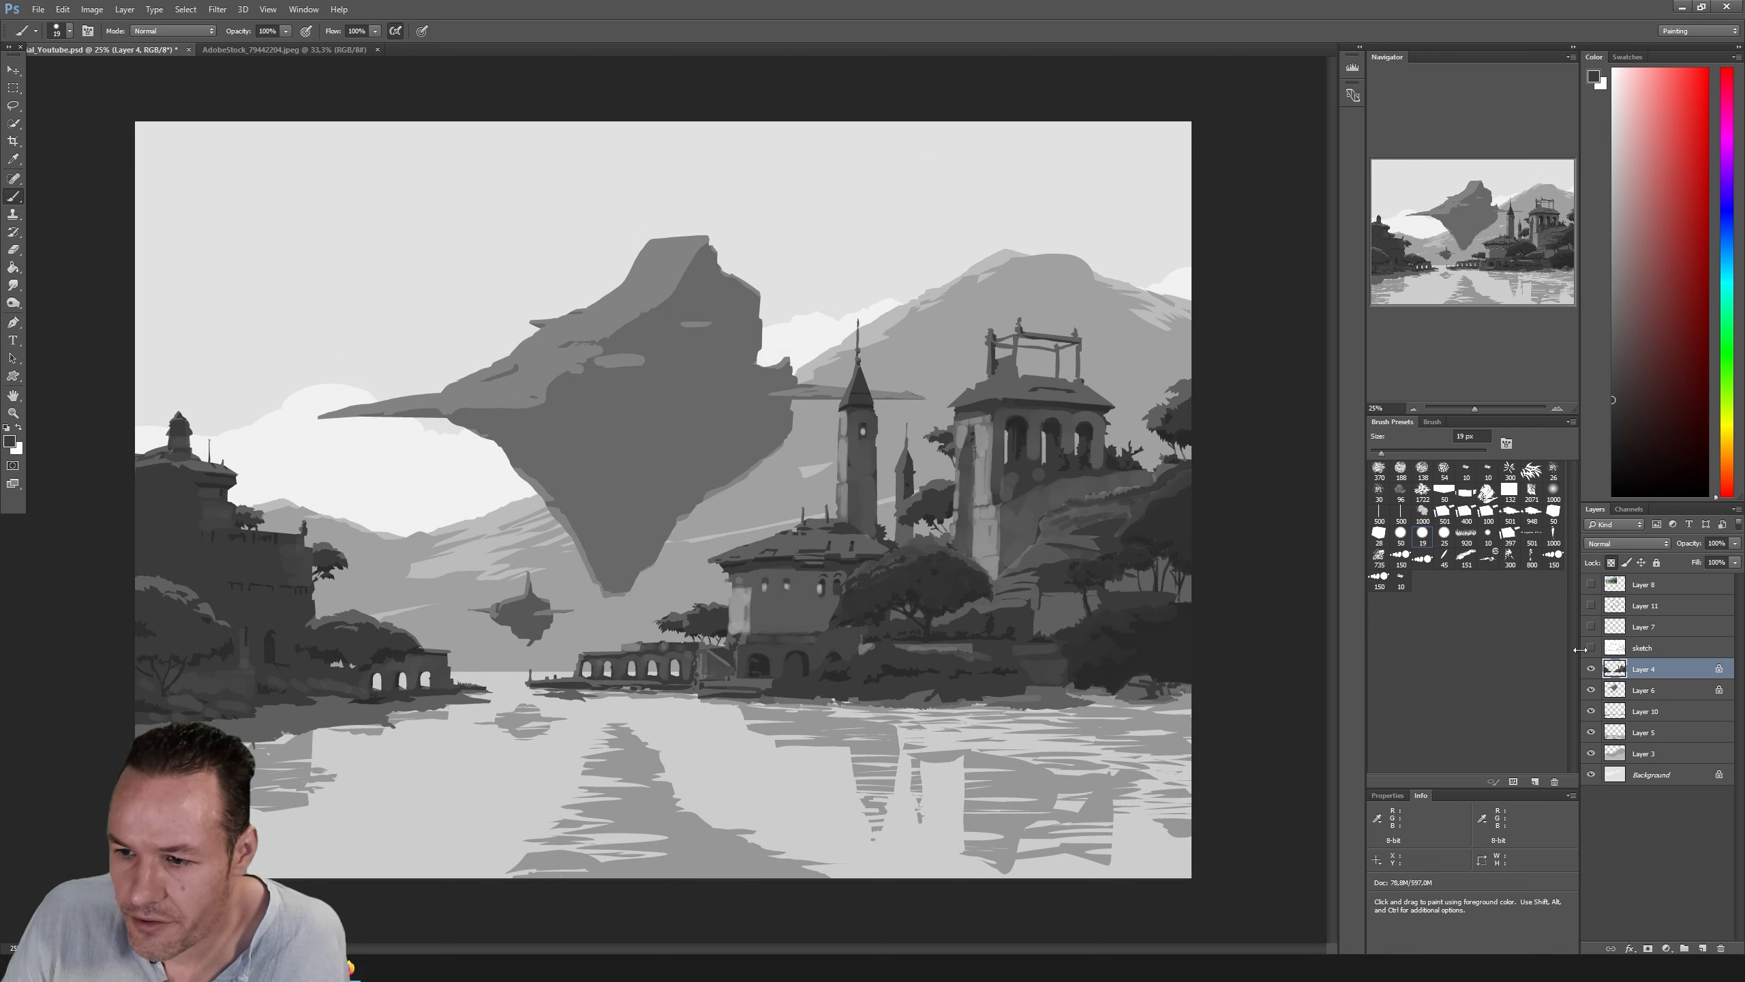
click(1591, 648)
click(1591, 648)
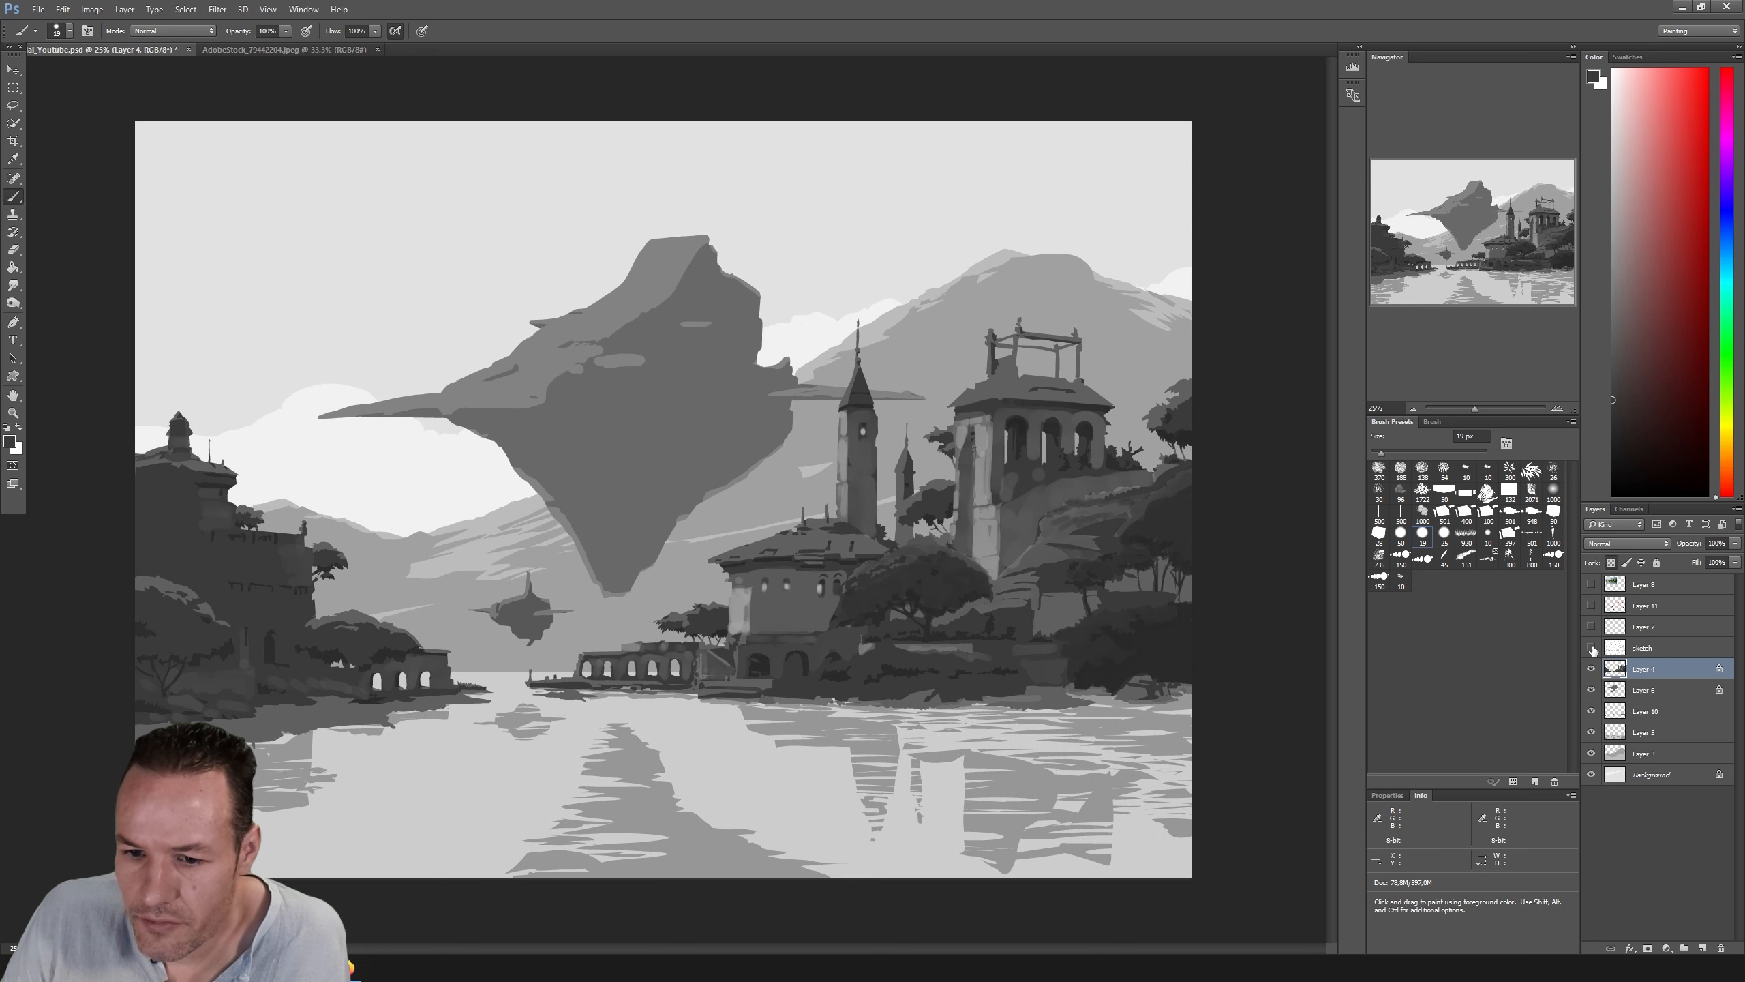
click(1591, 648)
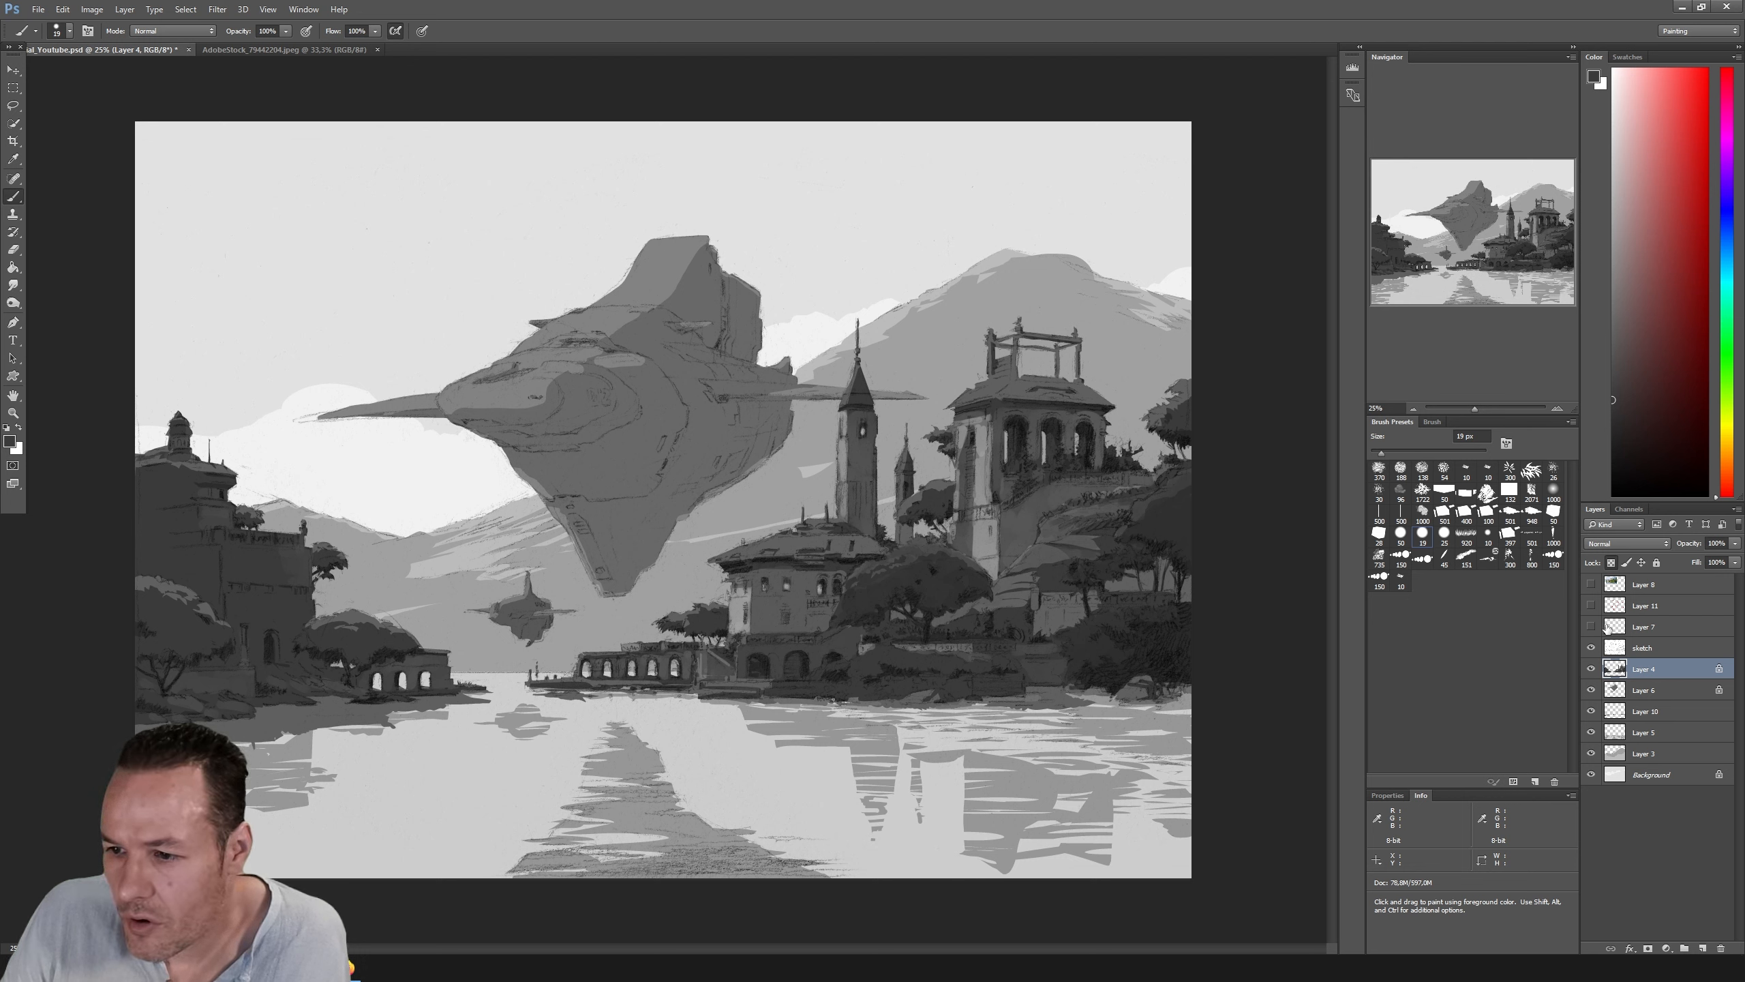
click(1591, 648)
click(1592, 648)
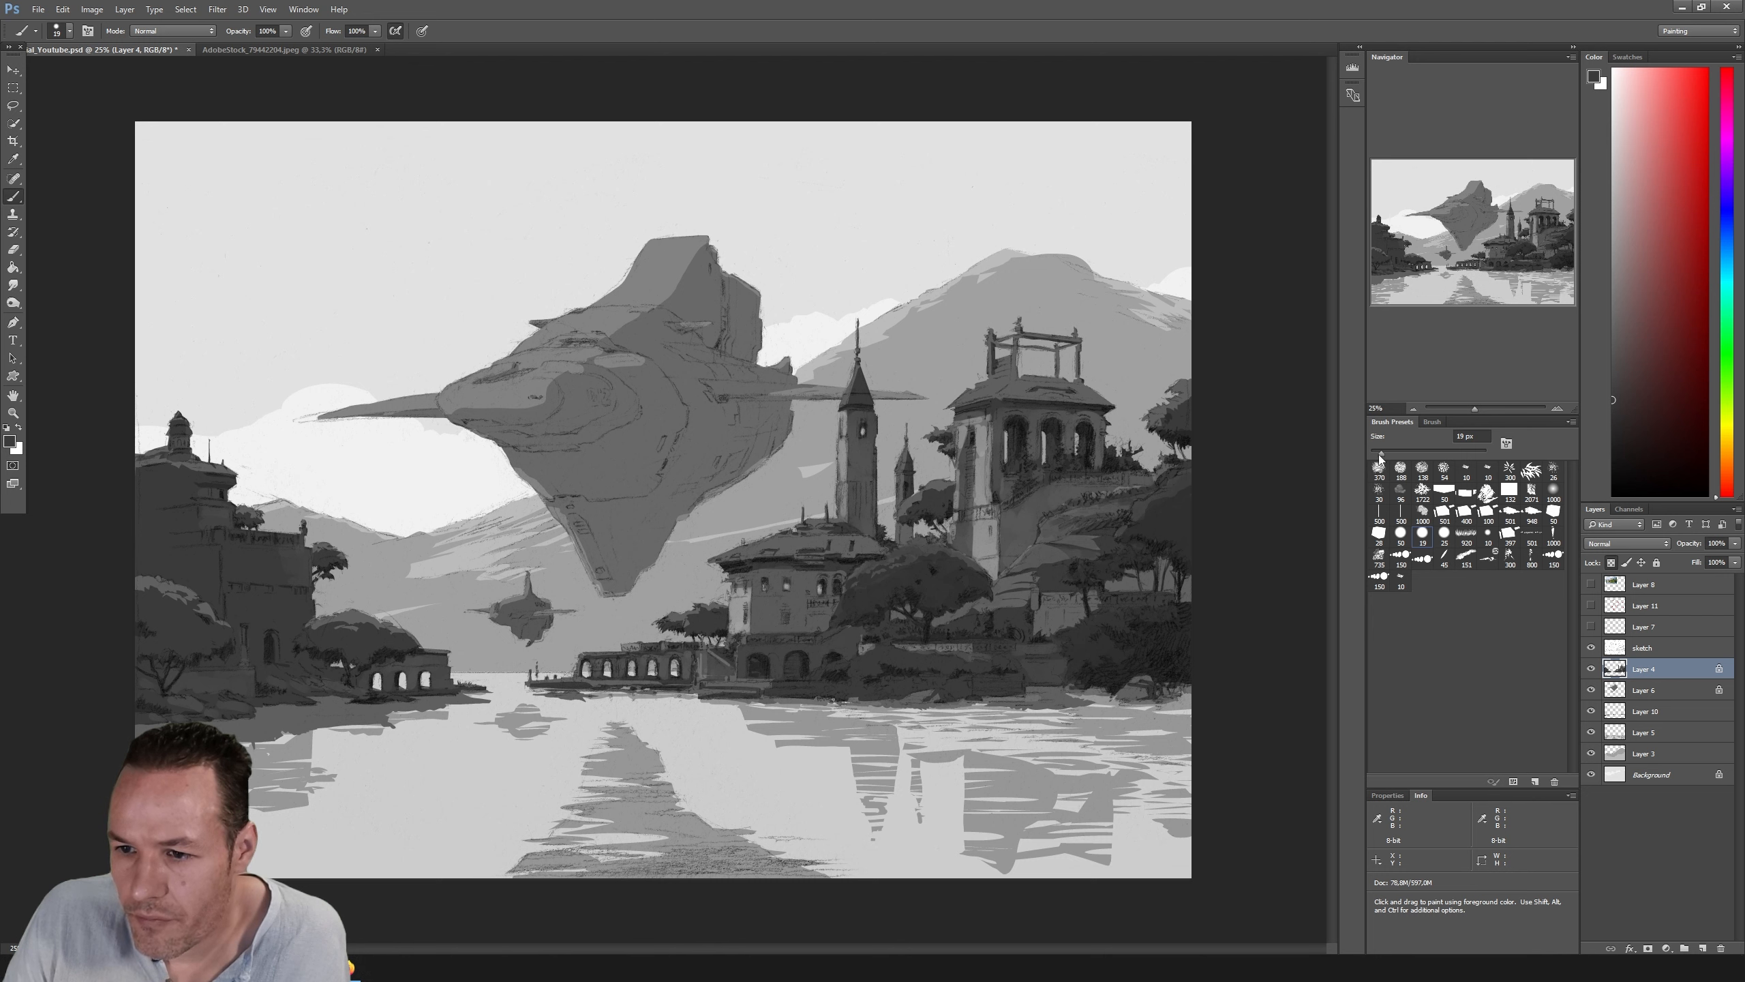
Step: Set the brush to 13 px and sample greys around the hillside trees for painting fine details beneath them
drag(1381, 455, 1379, 455)
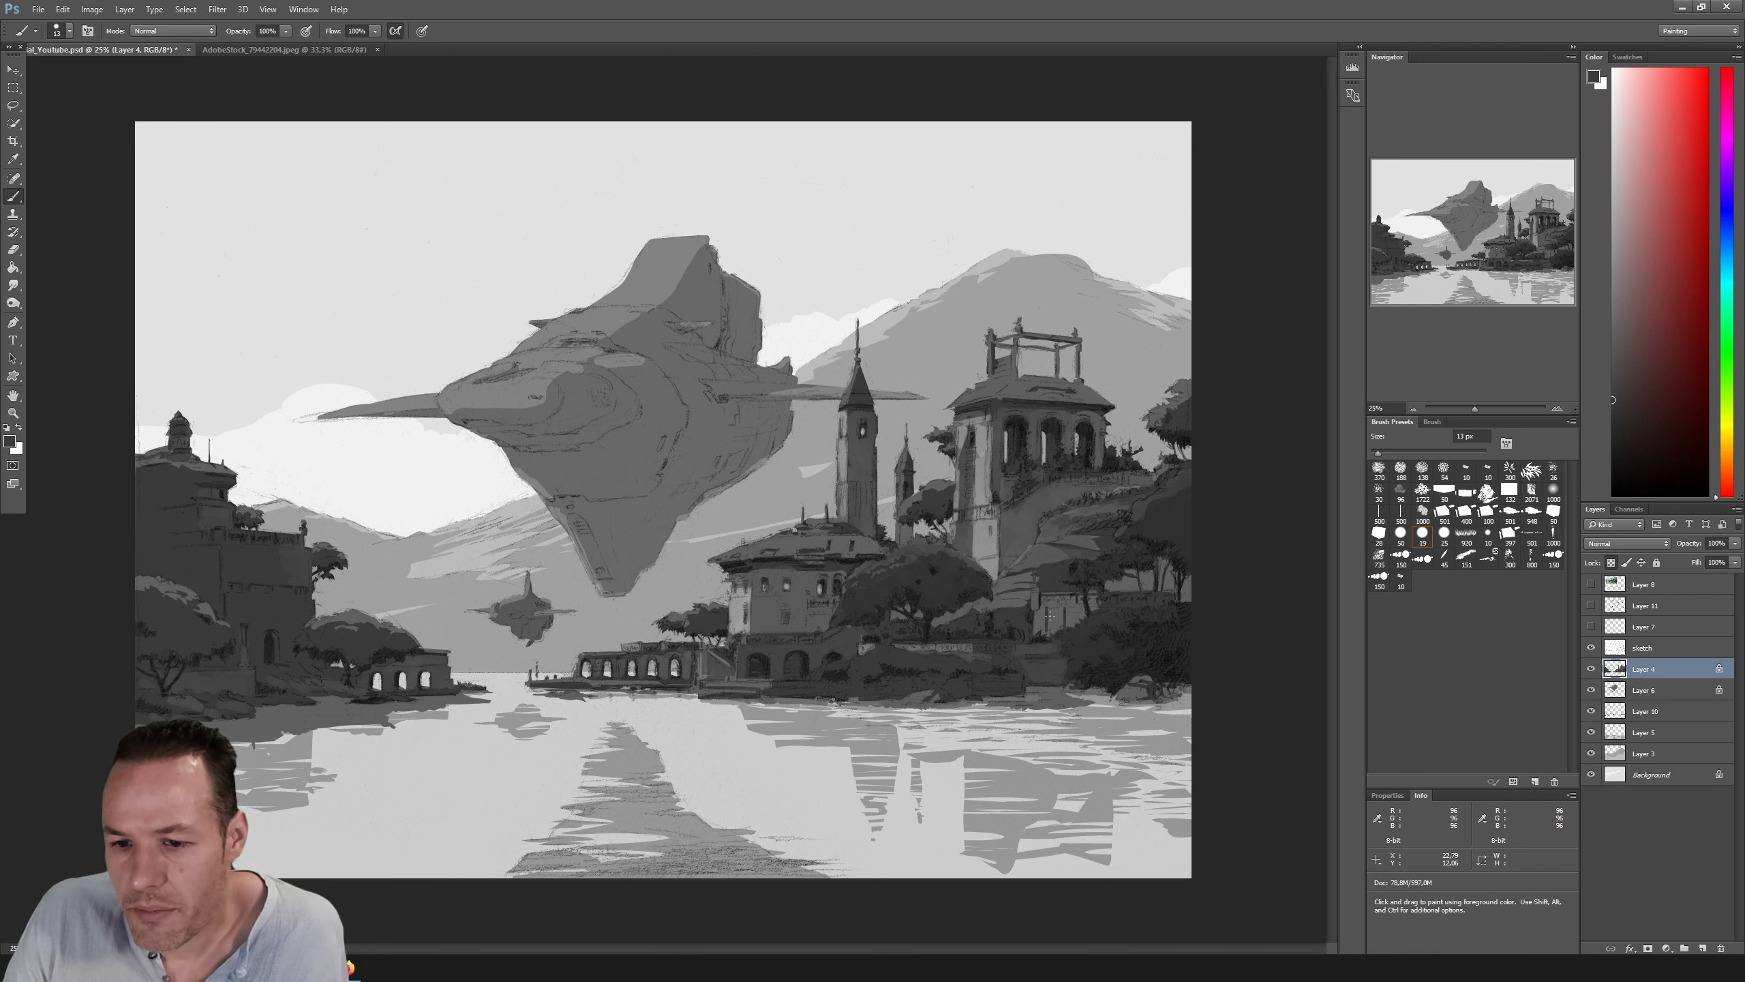
alt+click(1034, 581)
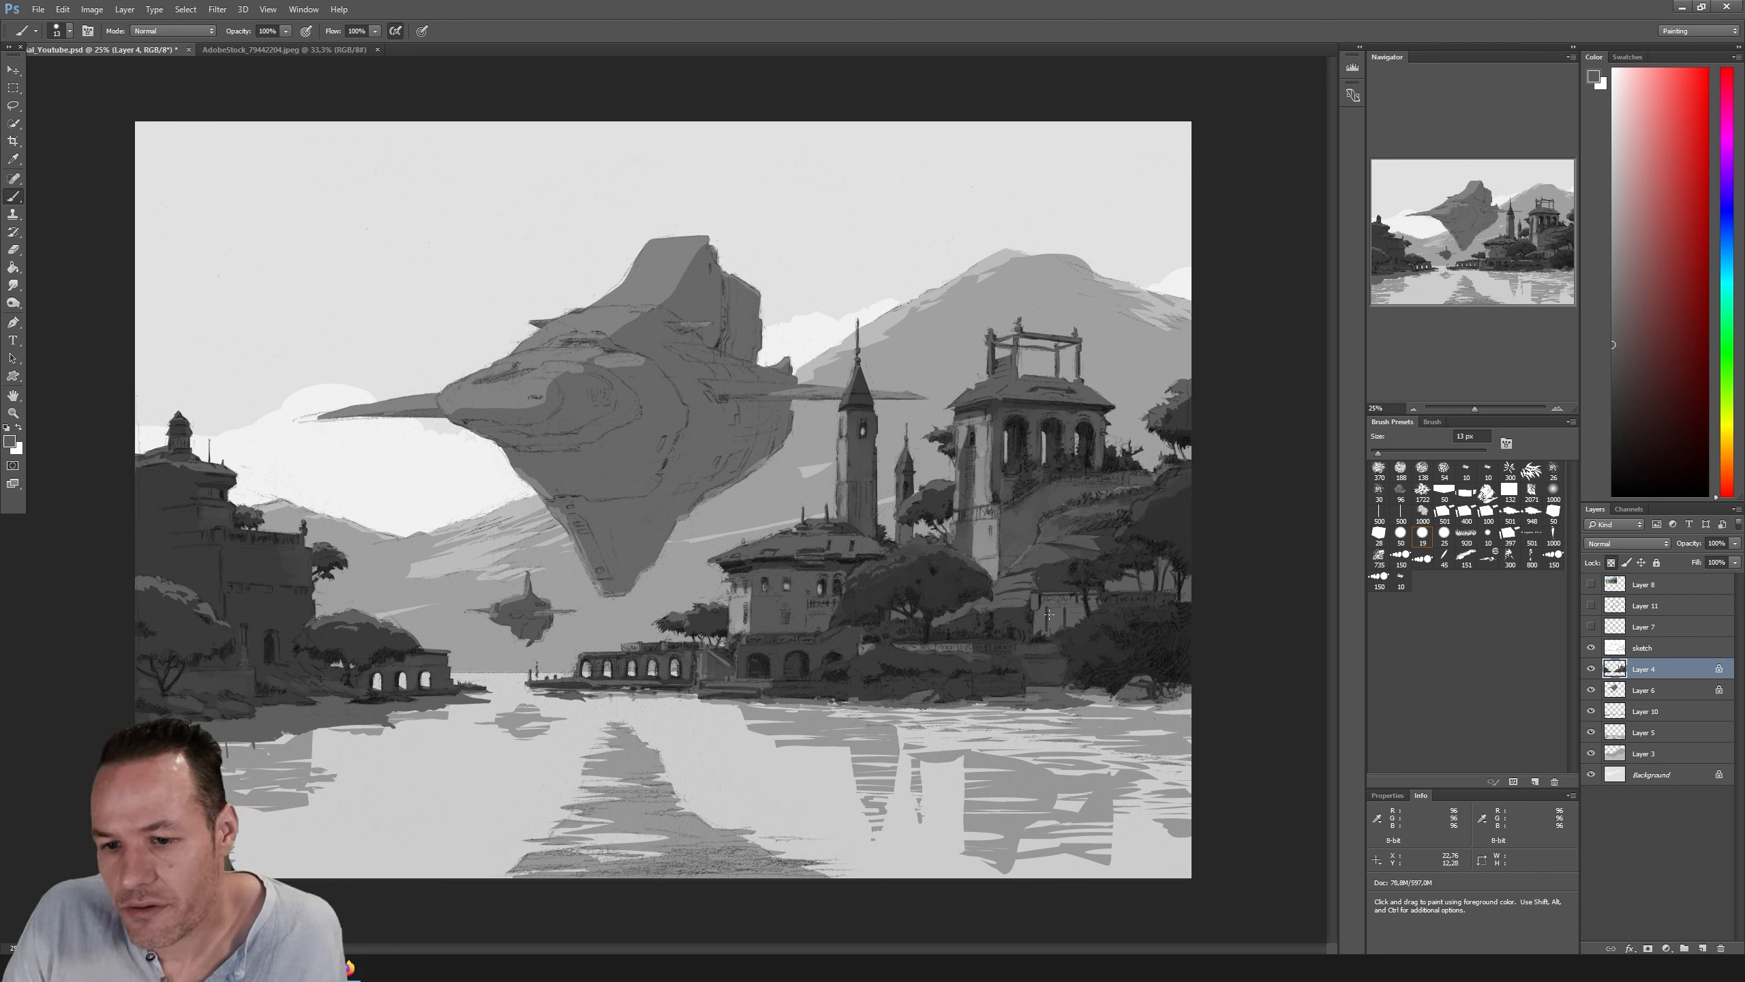
key(i)
click(1059, 573)
key(b)
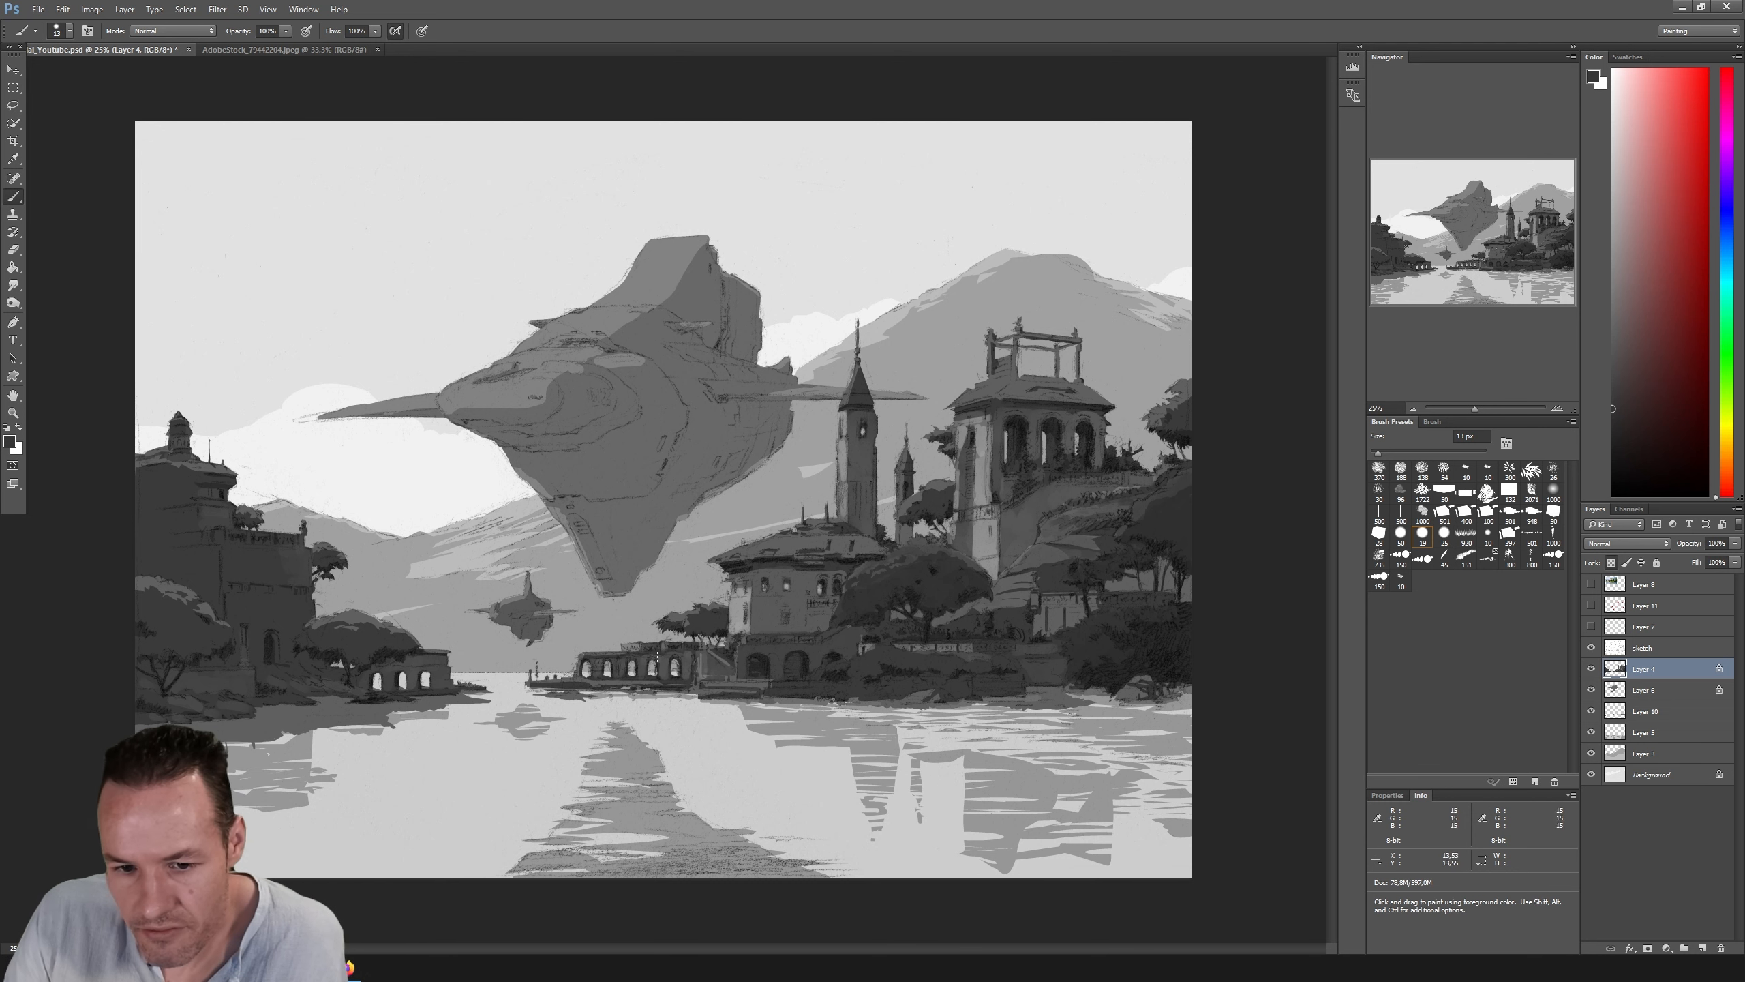
Step: Sample greys from the villa's lower arches and wall, and switch to a different round brush at 22 px
alt+click(756, 677)
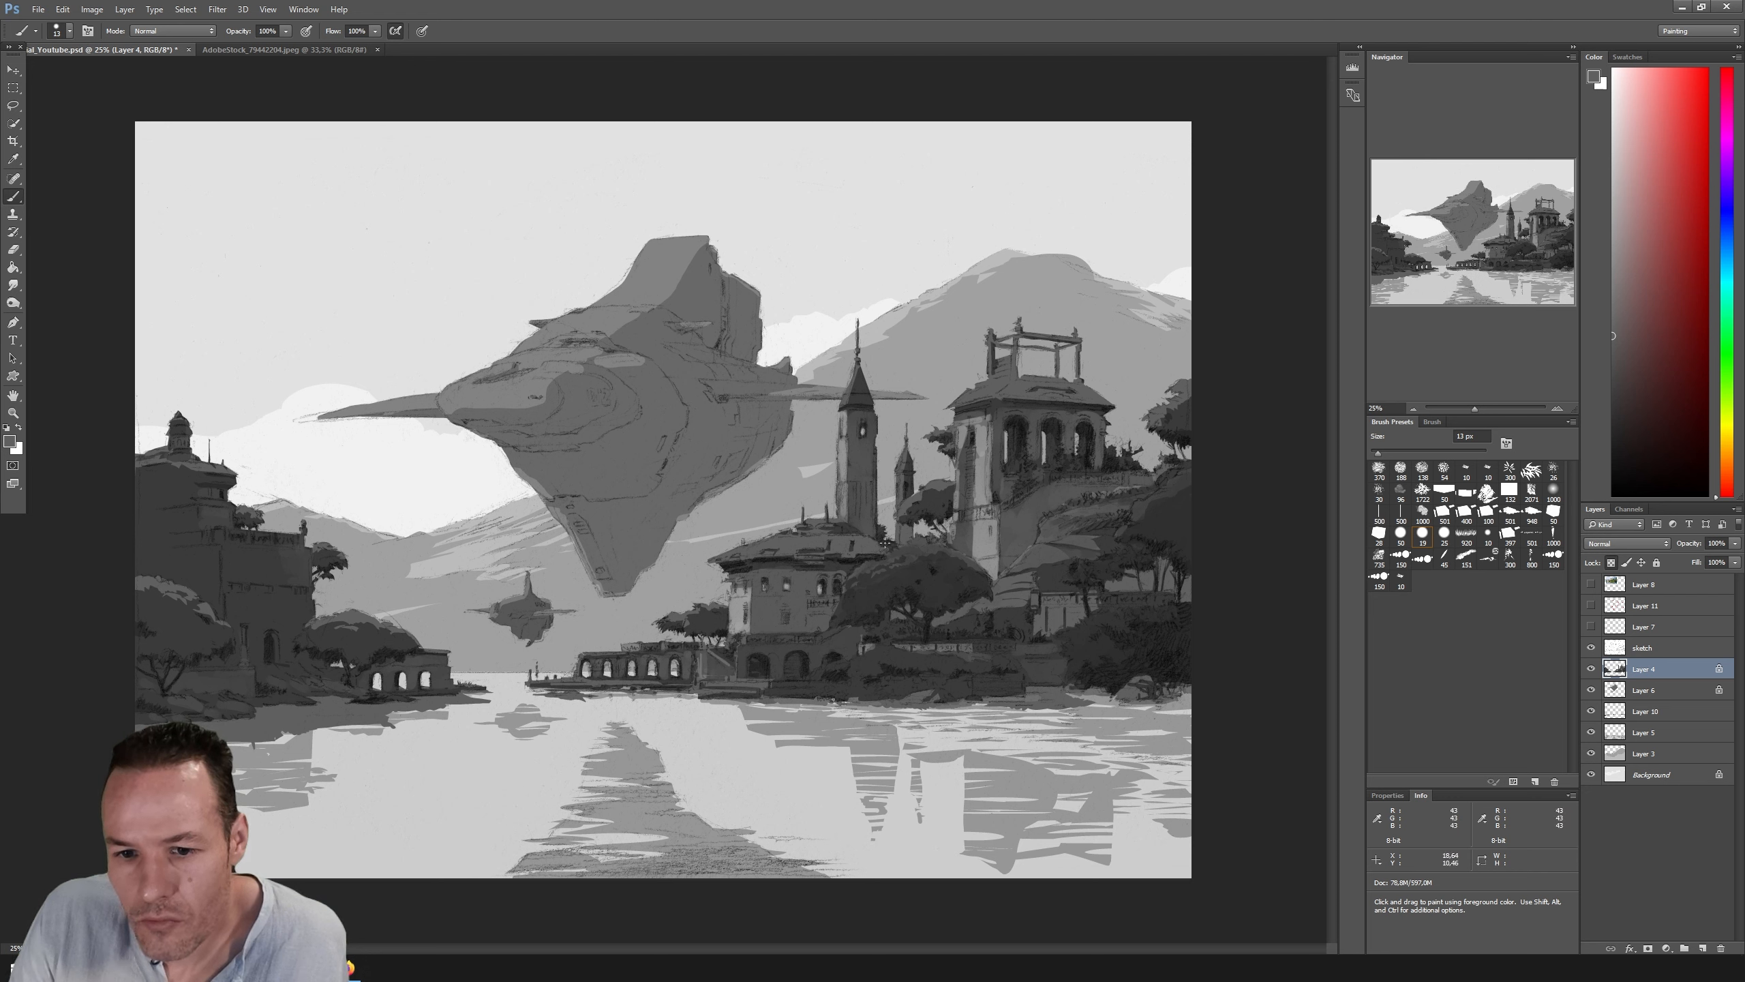
click(1446, 537)
click(1414, 454)
alt+click(749, 604)
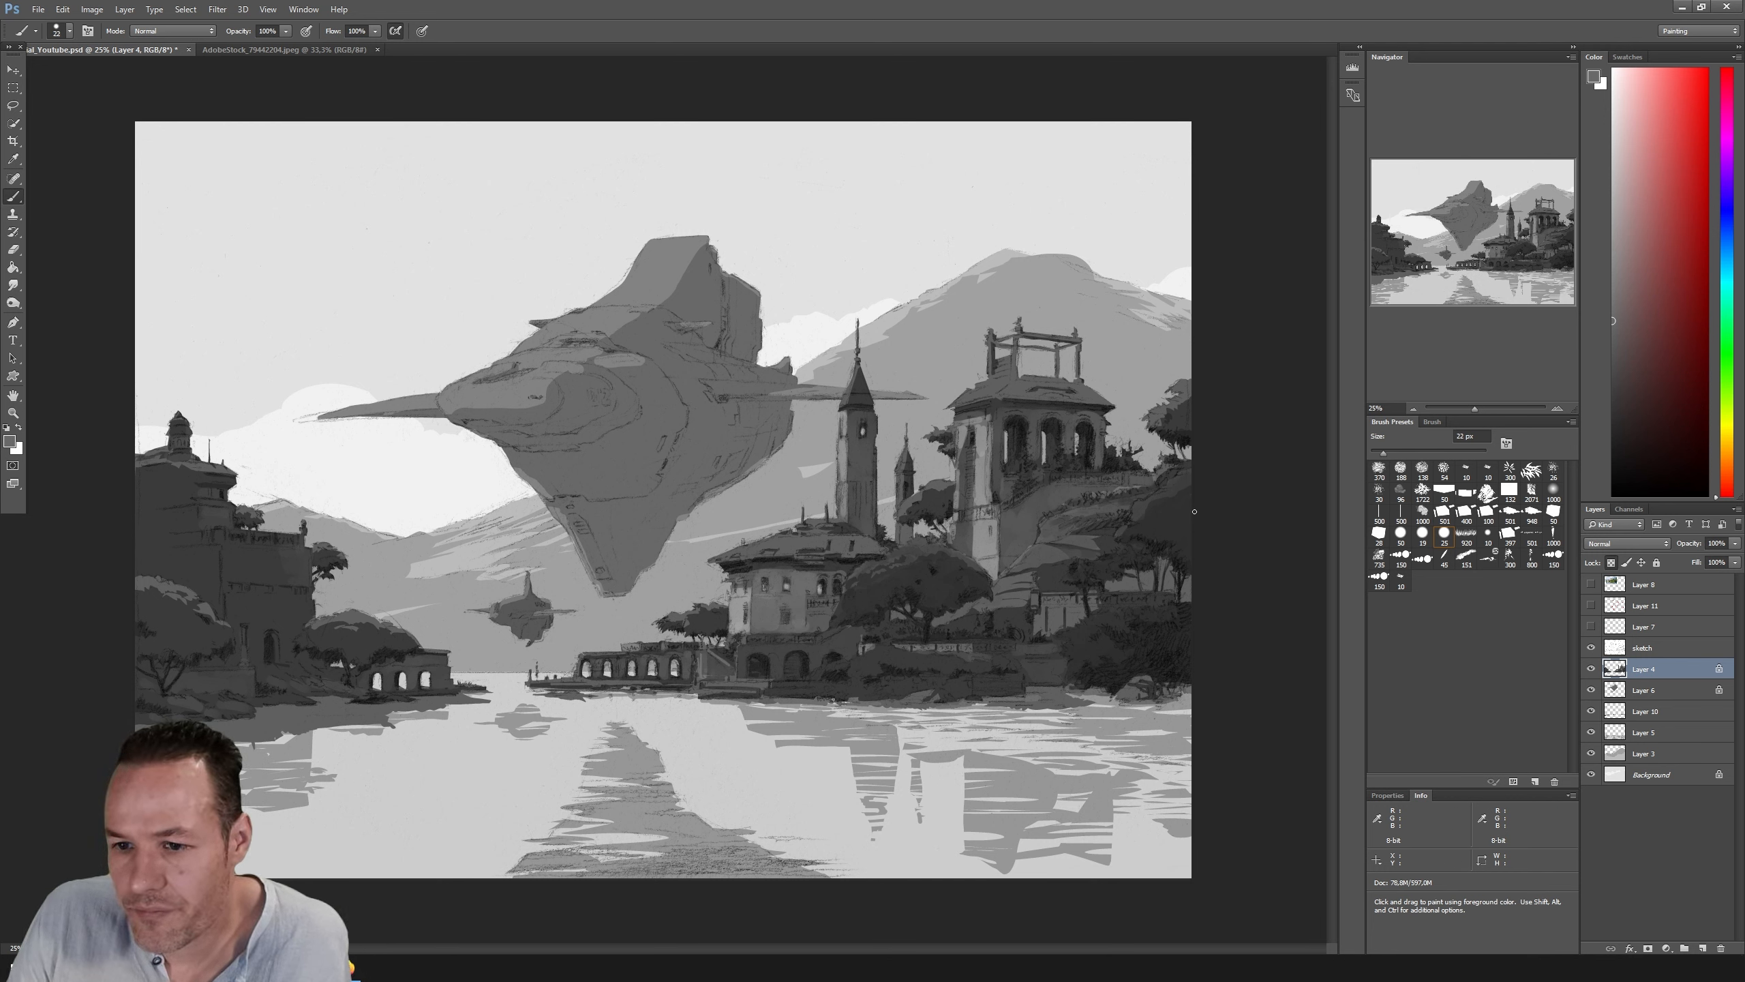
Step: Sample the dark grey of the hilltop building's arches, set the brush to 13 px and dab a detail on the villa's wall
key(i)
click(1058, 428)
key(b)
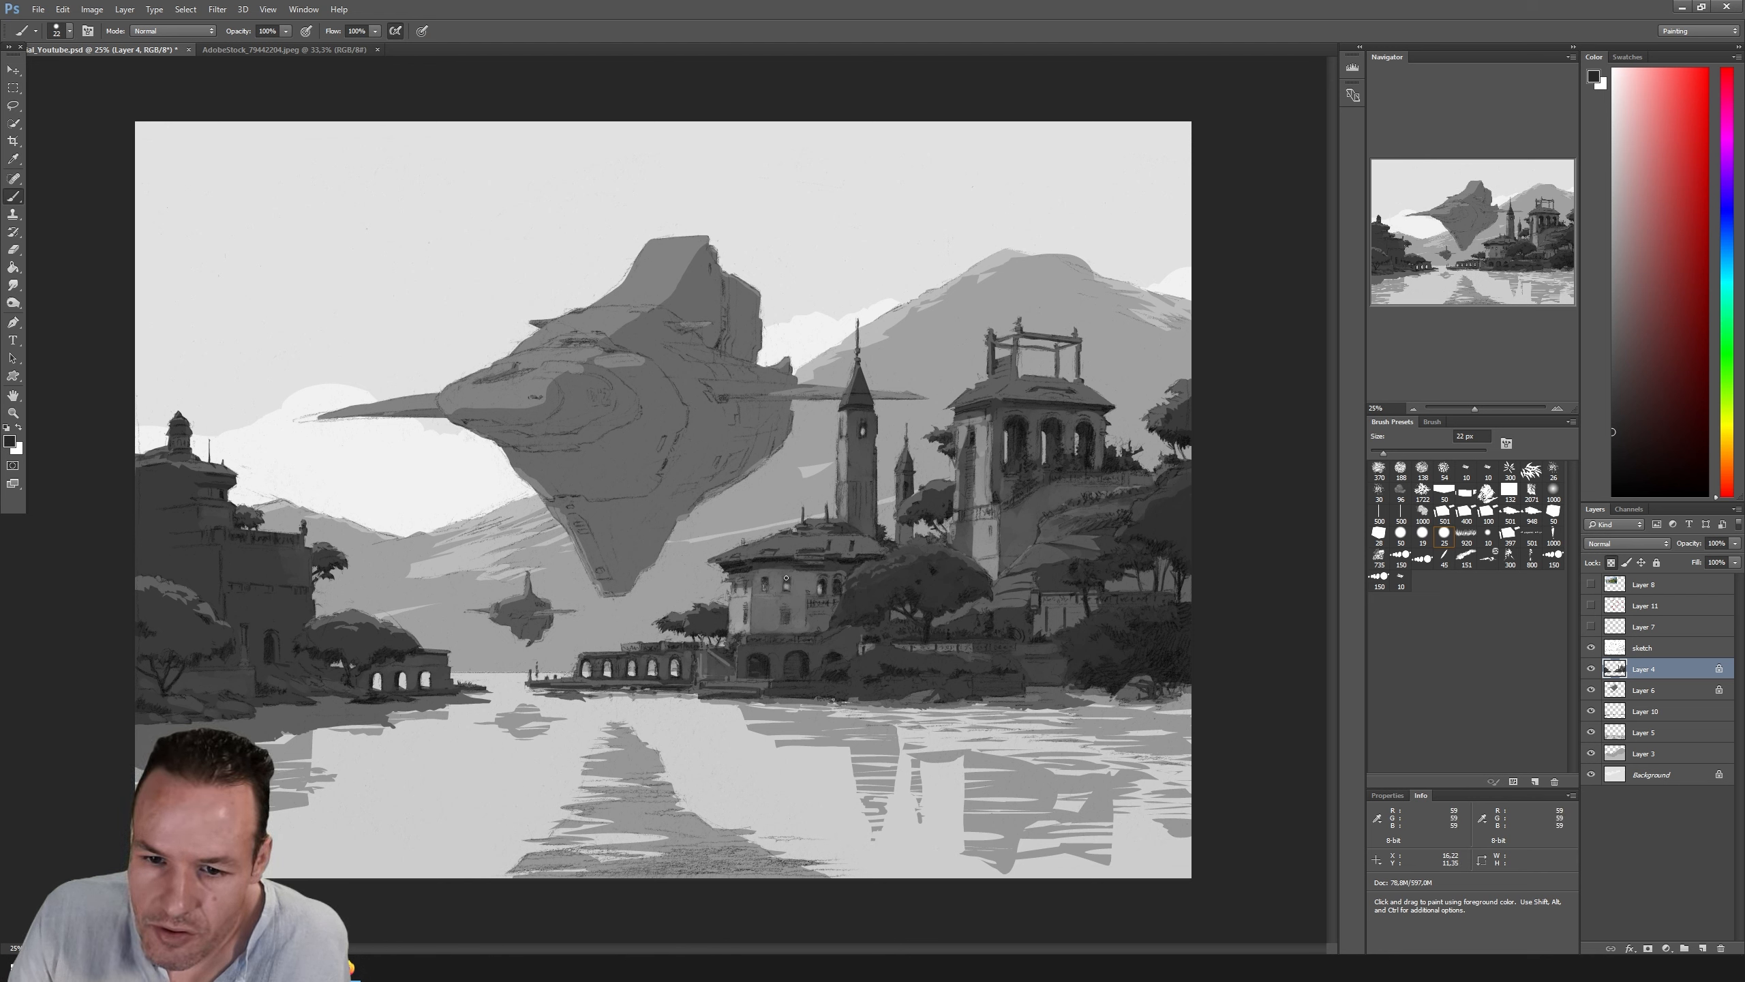
drag(1383, 454, 1377, 453)
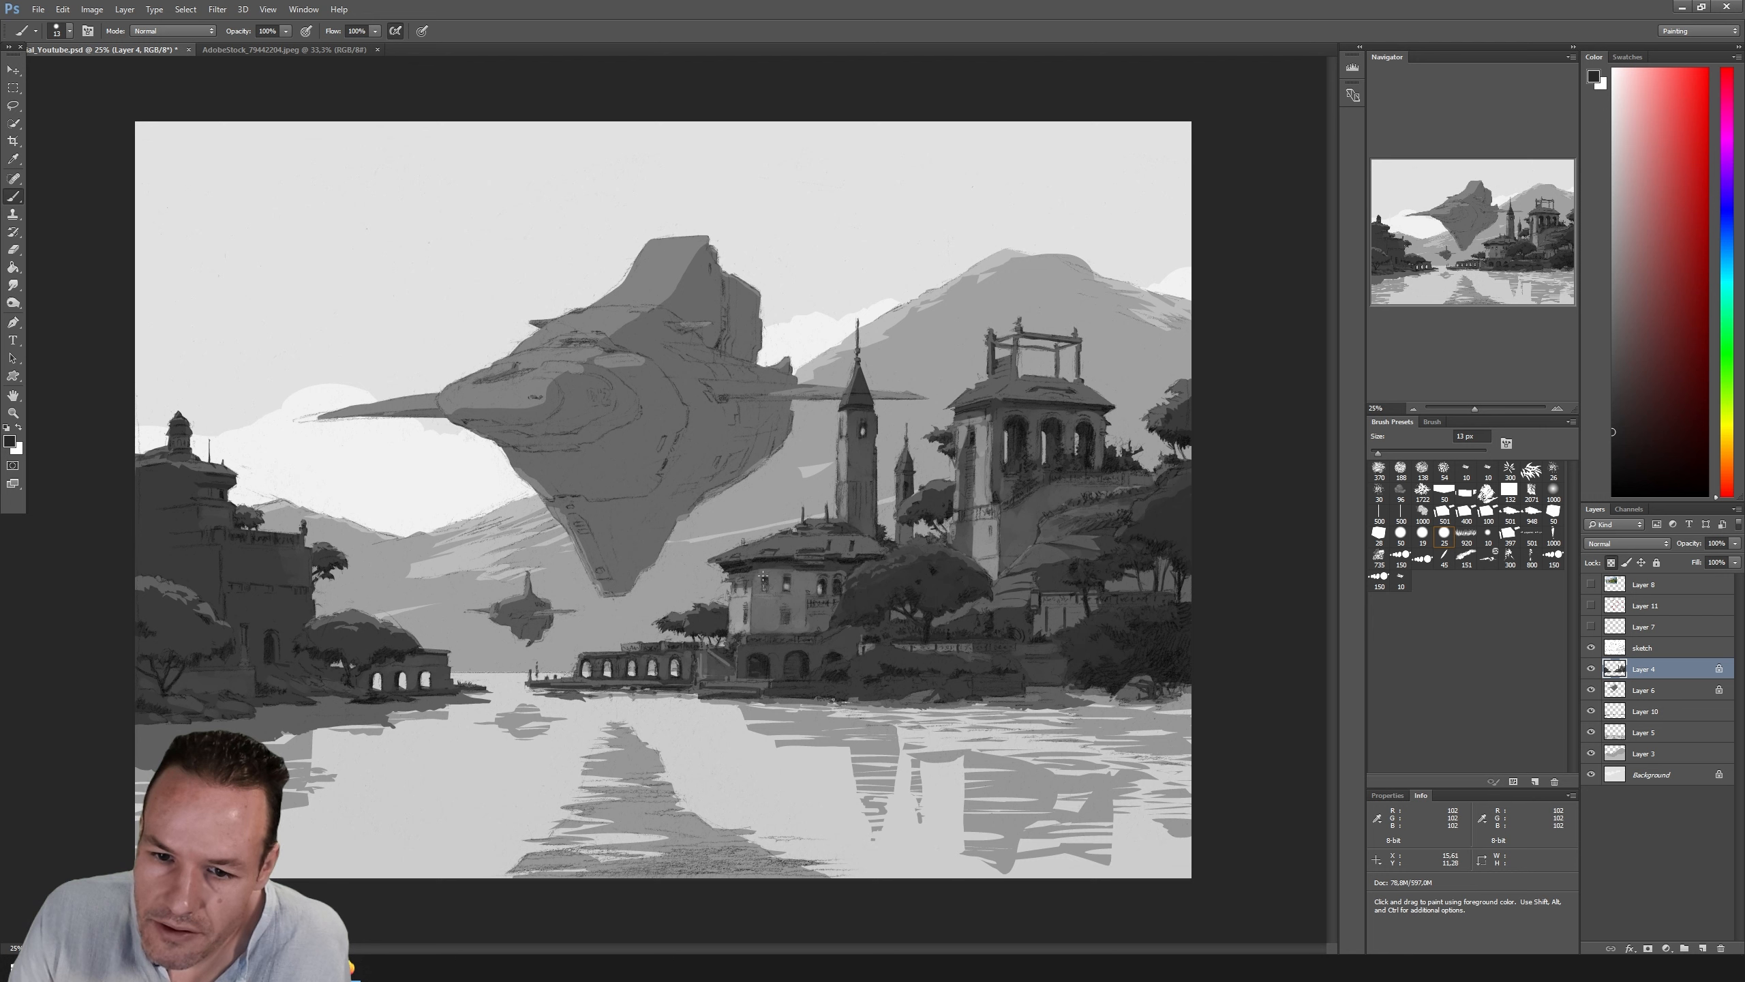
drag(763, 576, 762, 576)
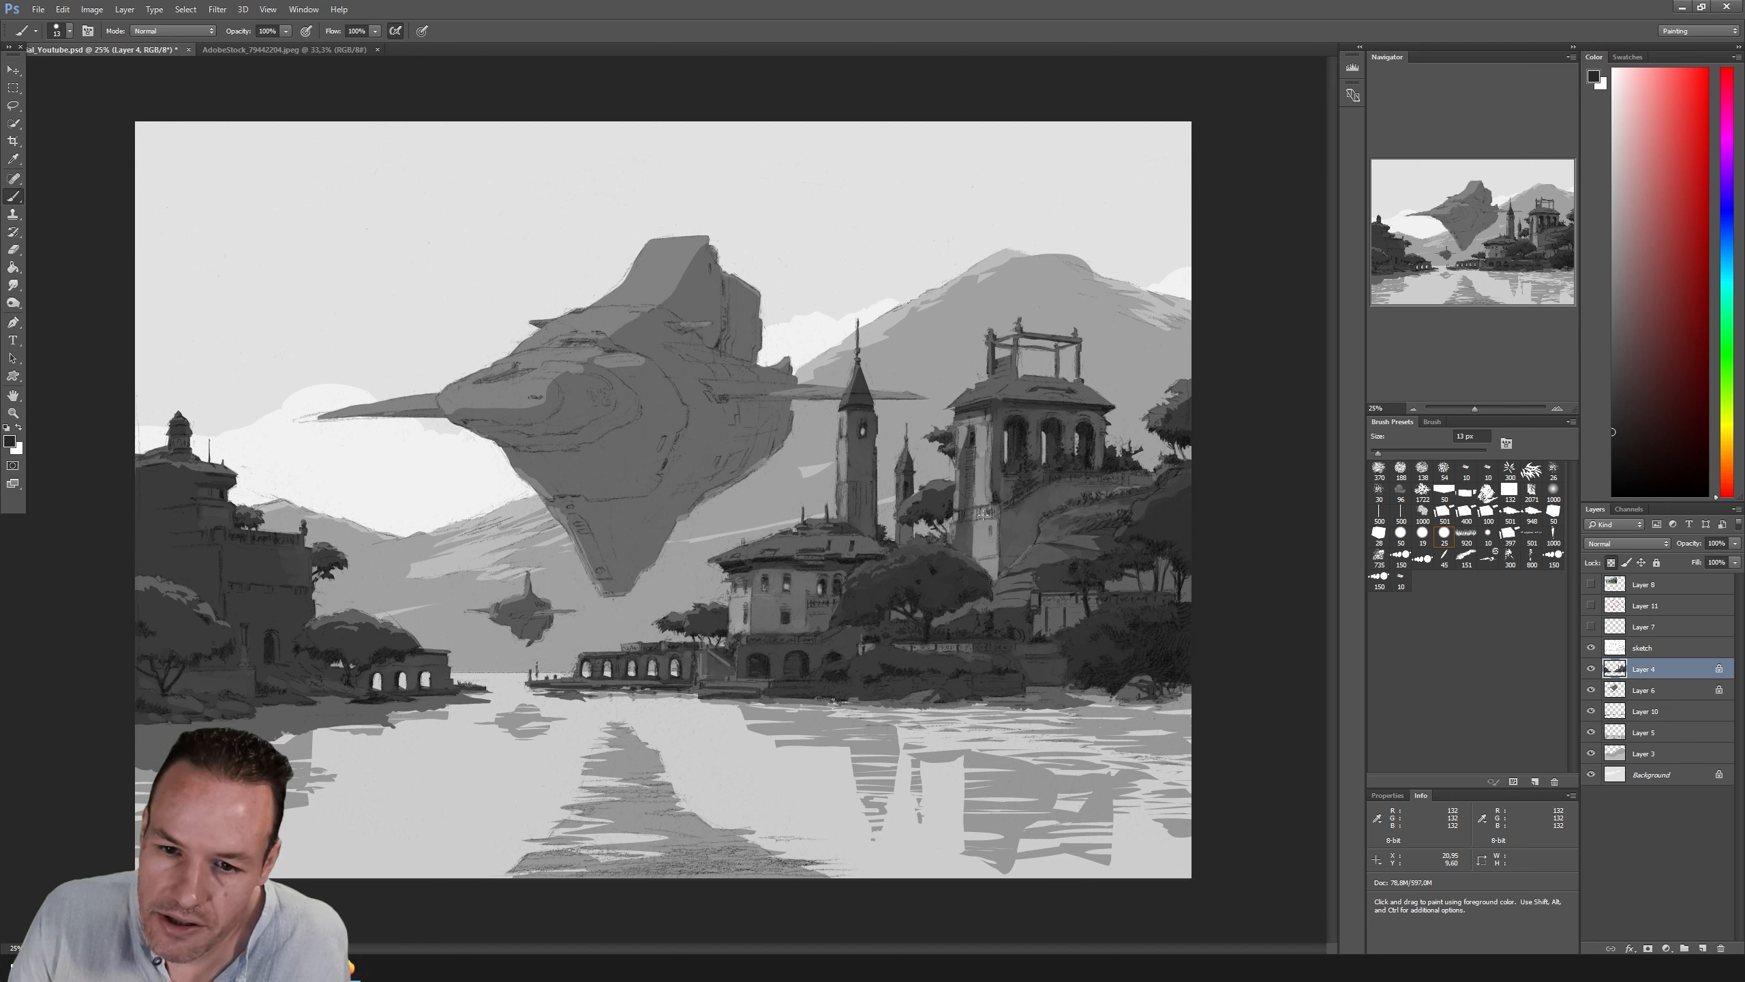
Step: Sample dark greys from the wooded hillside with the sketch layer hidden, and show the line work again
click(1591, 648)
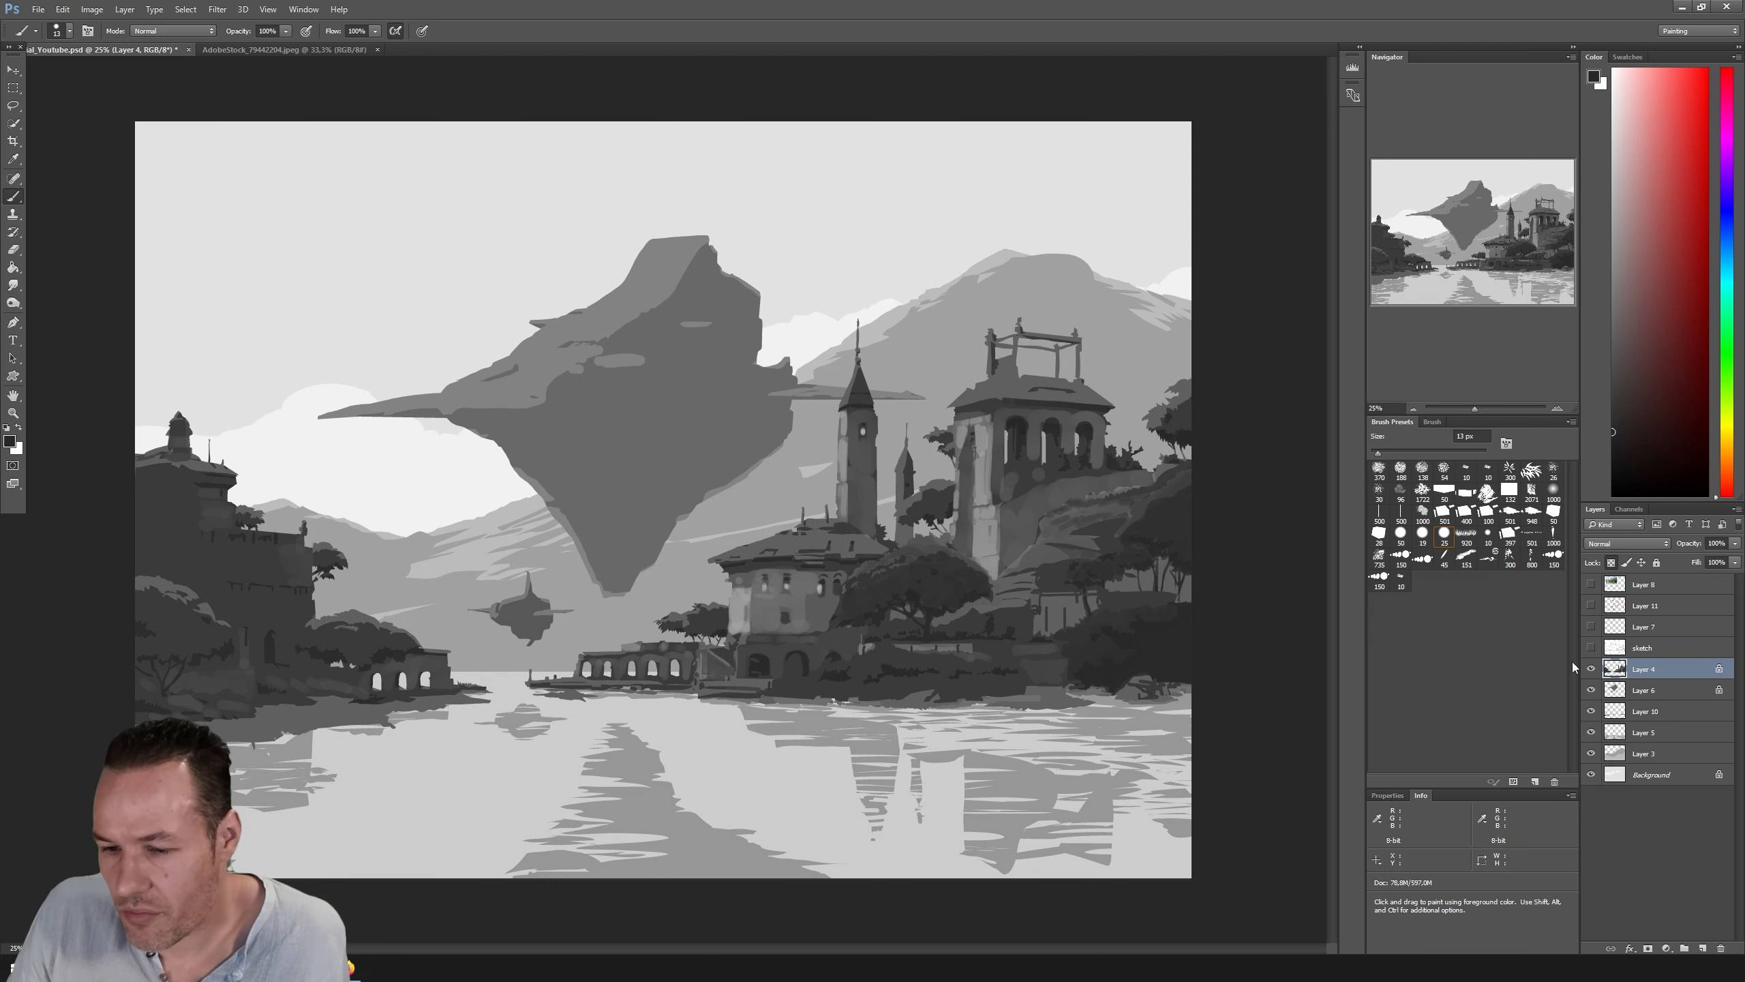
alt+click(1016, 597)
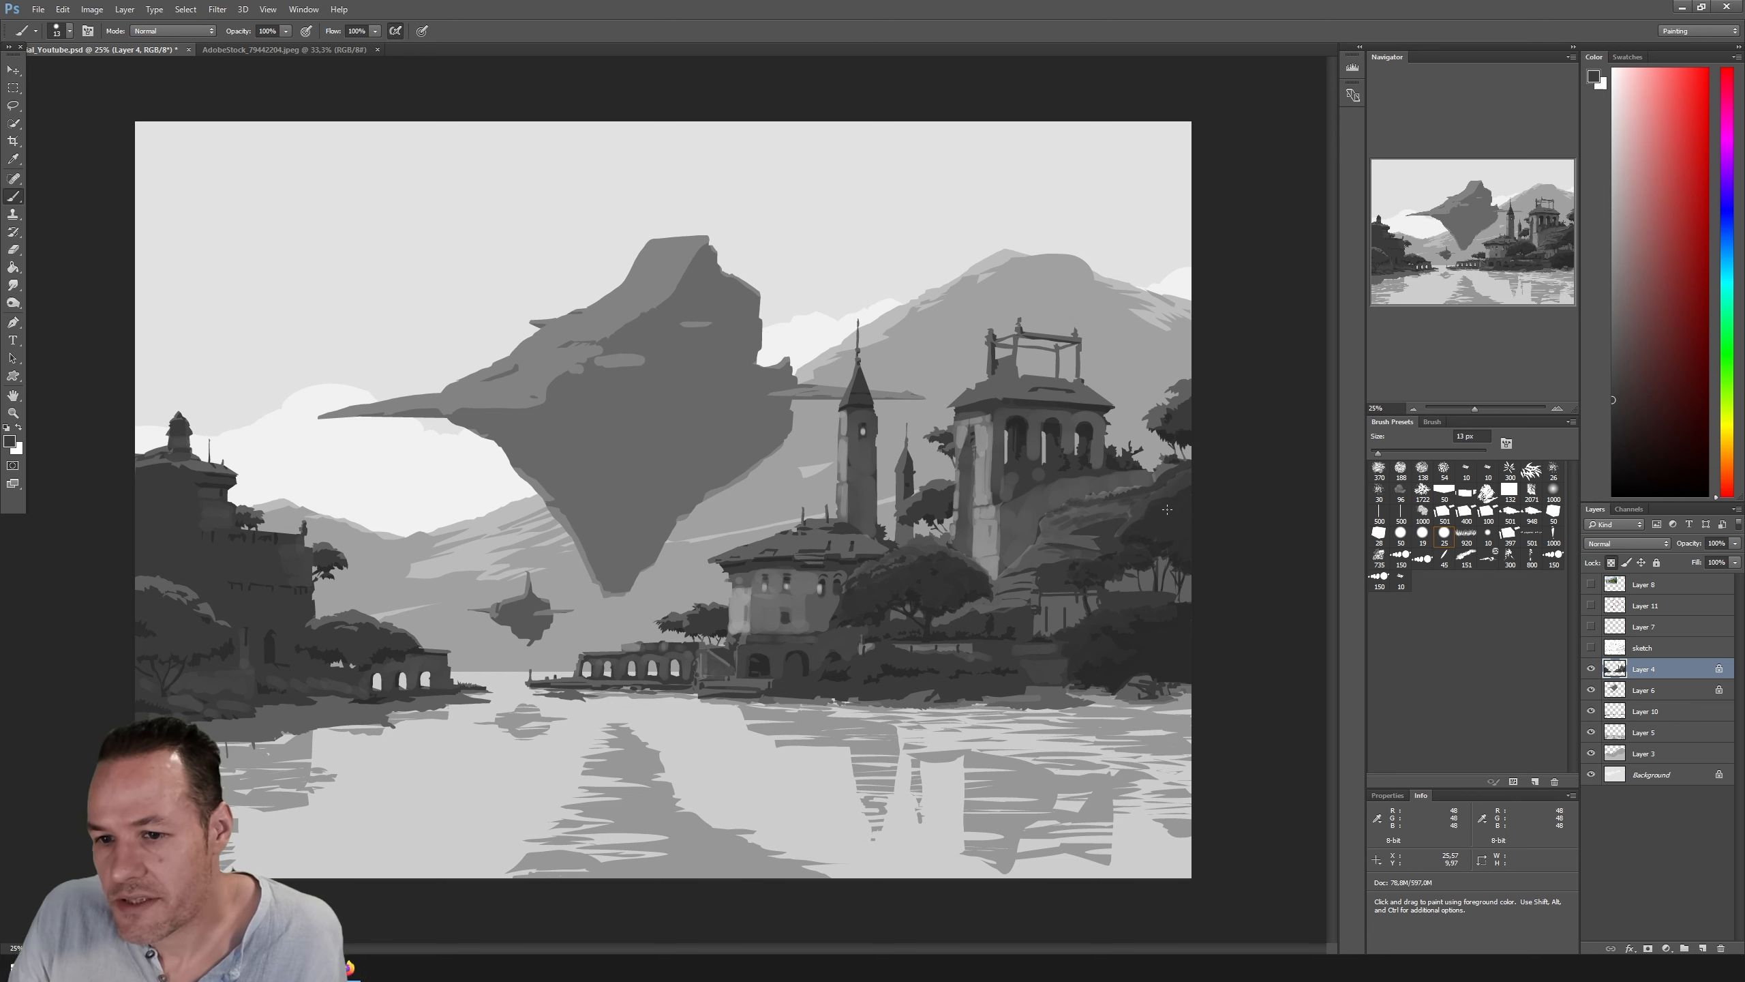
alt+click(1139, 499)
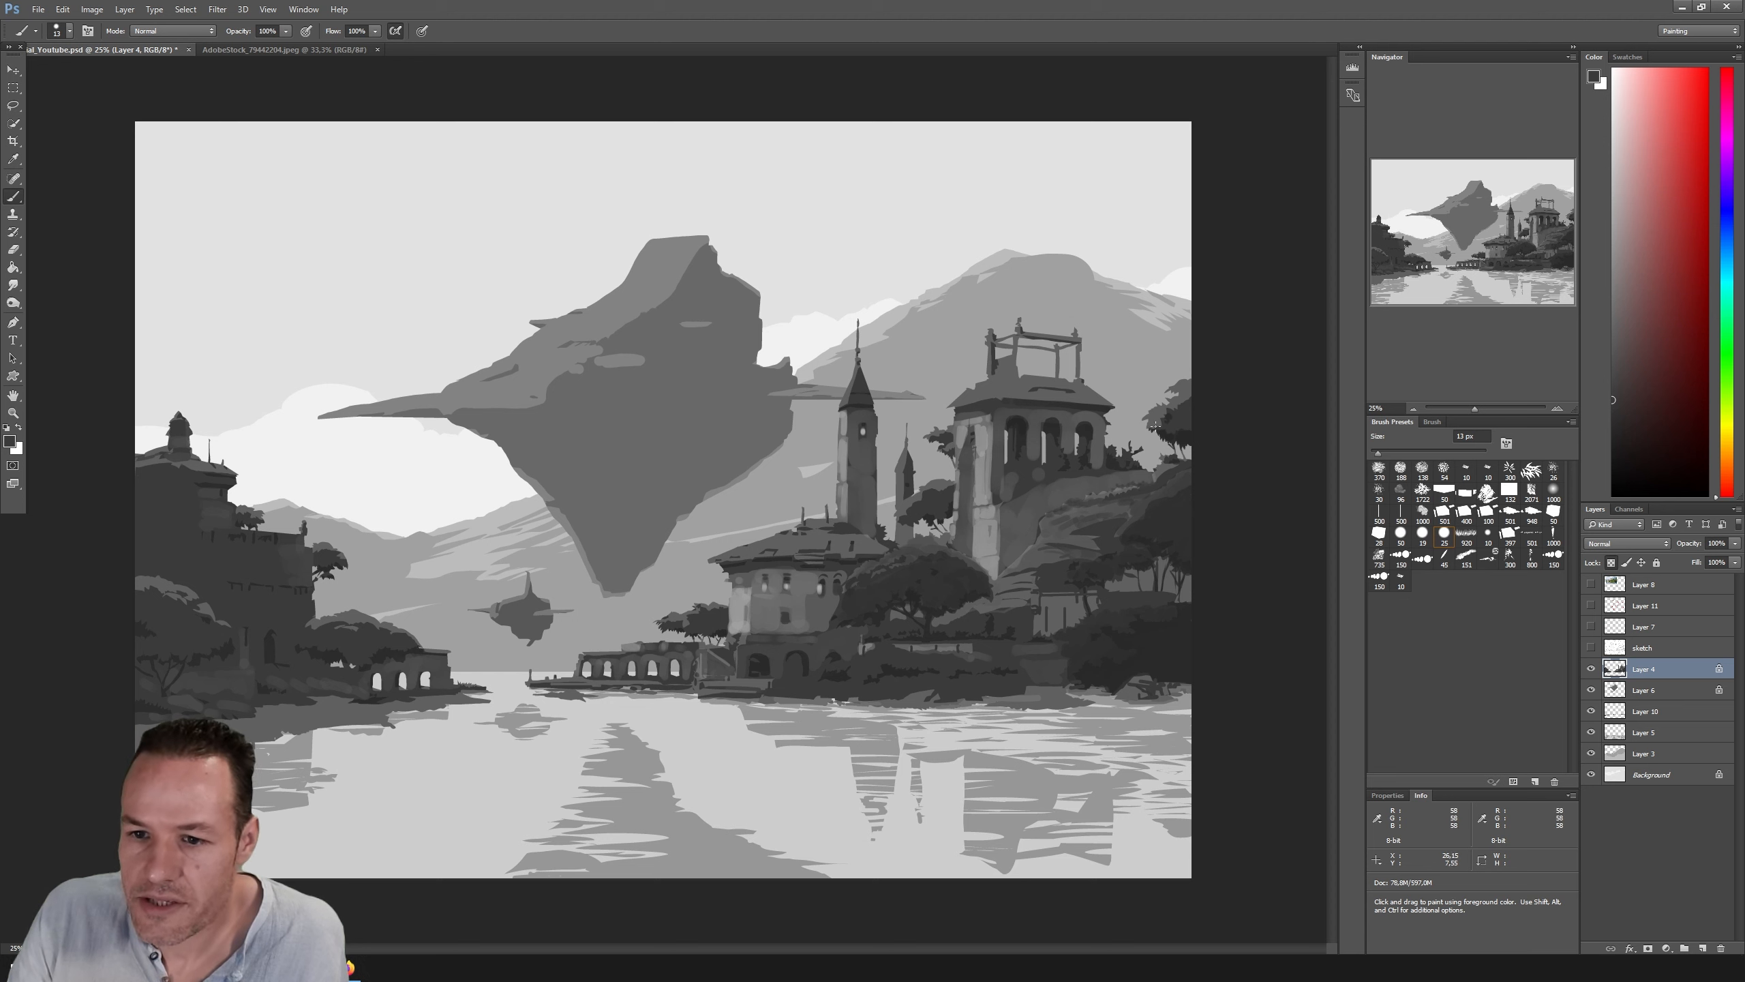
click(1591, 647)
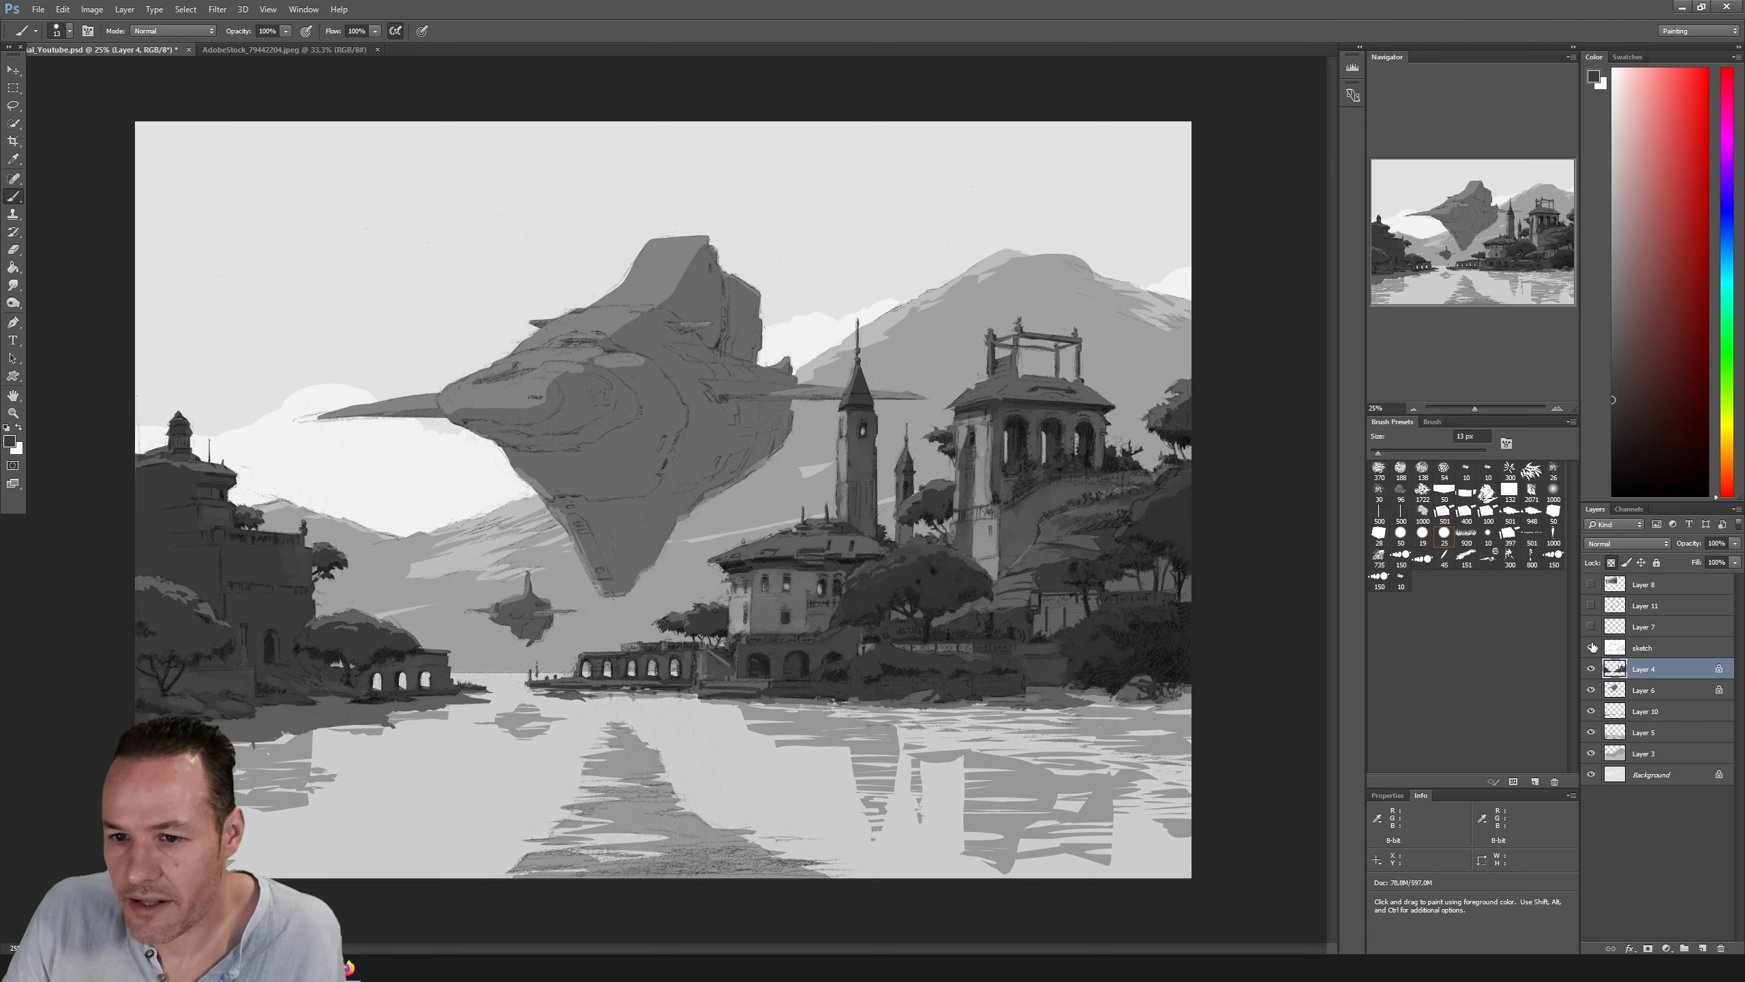
click(1593, 648)
click(1591, 647)
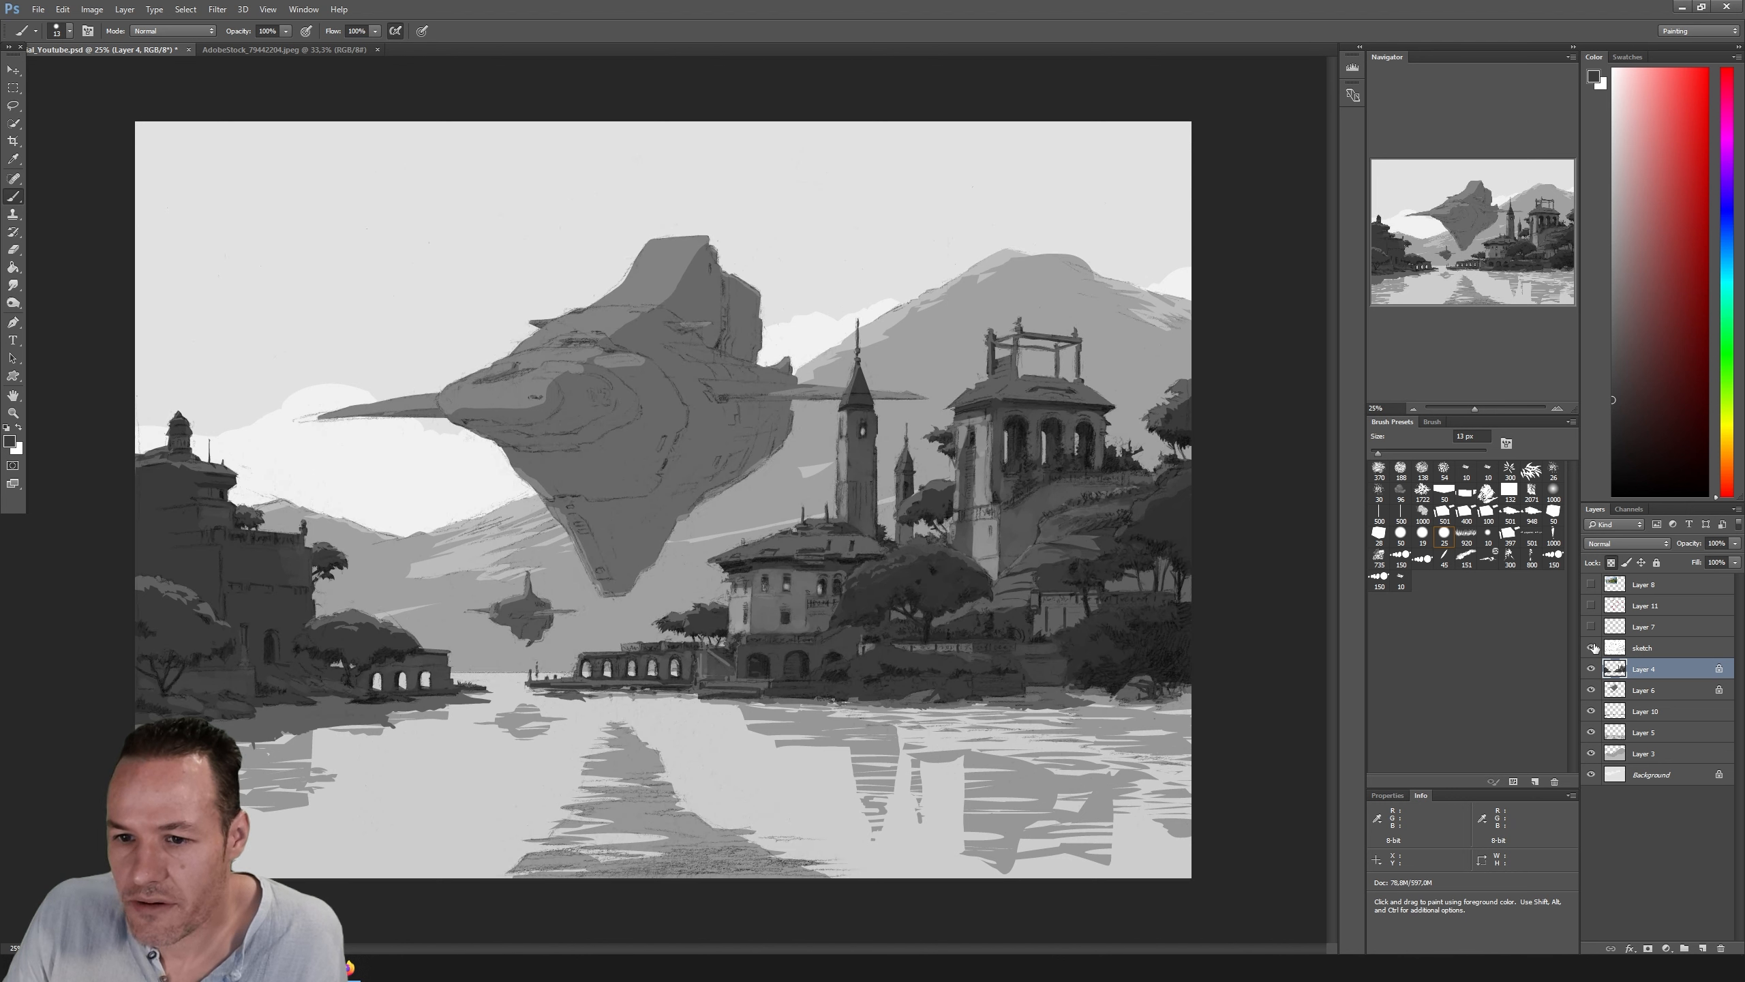
Step: Lower the sketch layer's opacity to about 52% and make Layer 4 the active layer again
click(1653, 647)
click(1734, 544)
click(1705, 559)
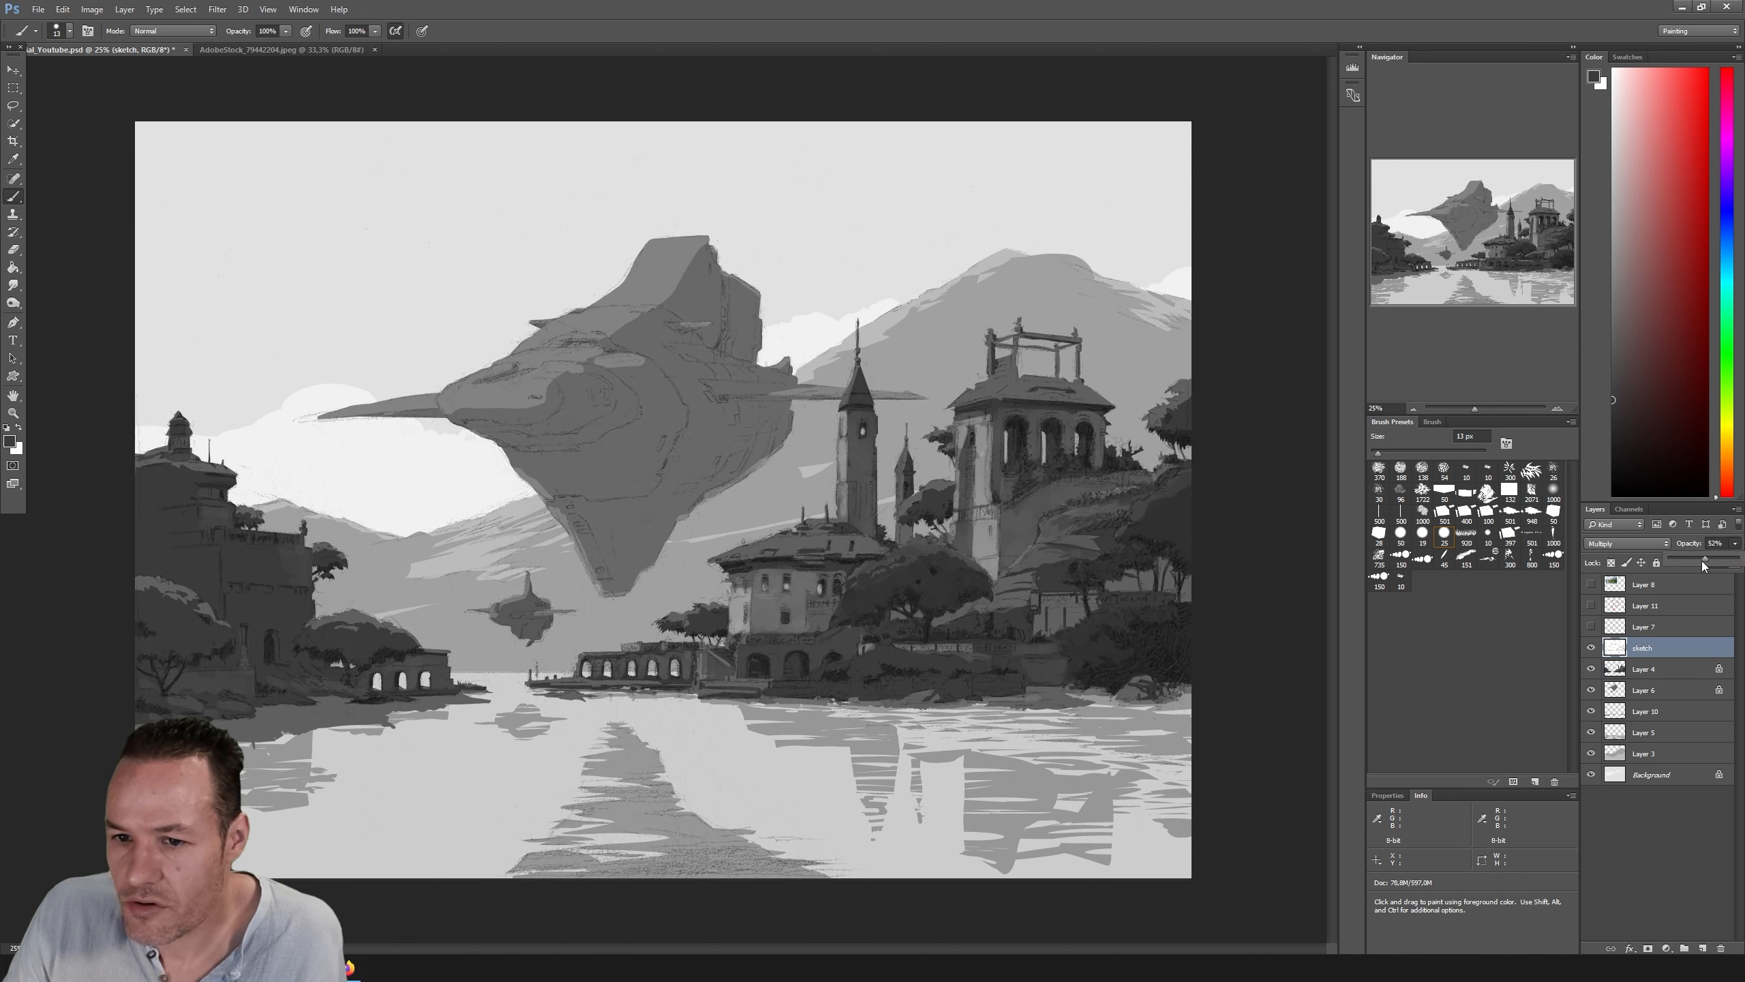
click(1643, 666)
click(1643, 665)
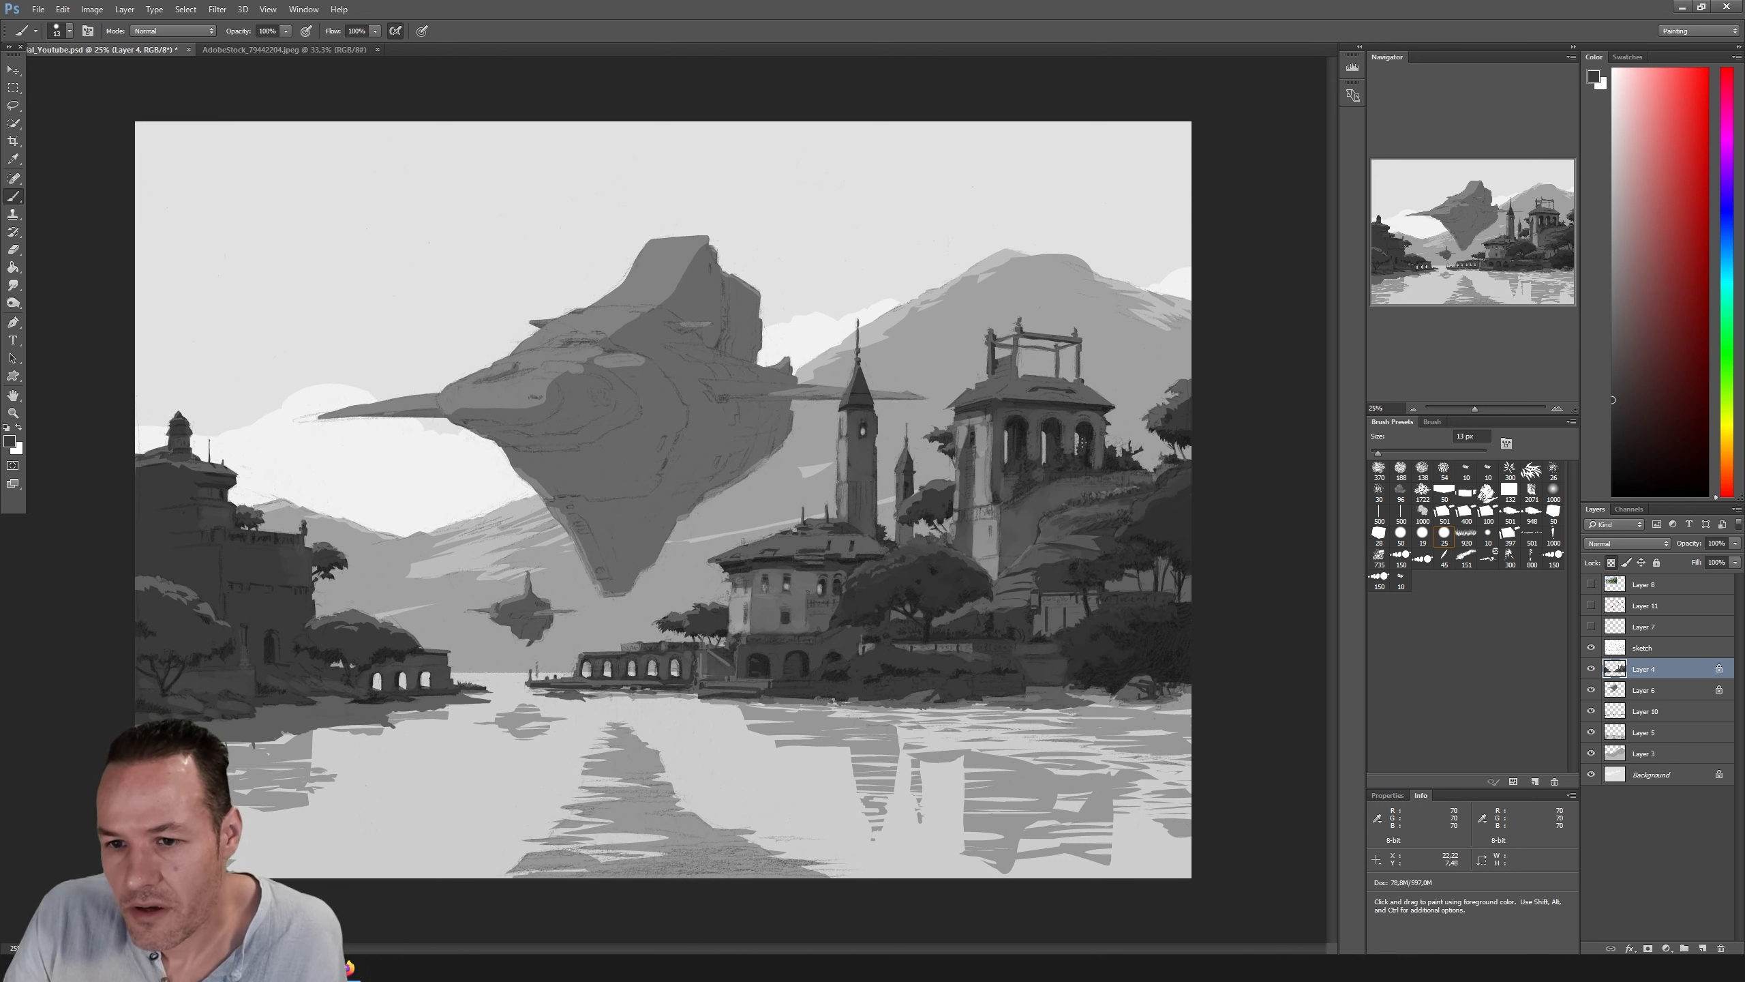
Step: Sample the darkest grey of the trees on the right shore for brushing in foliage shadows
key(i)
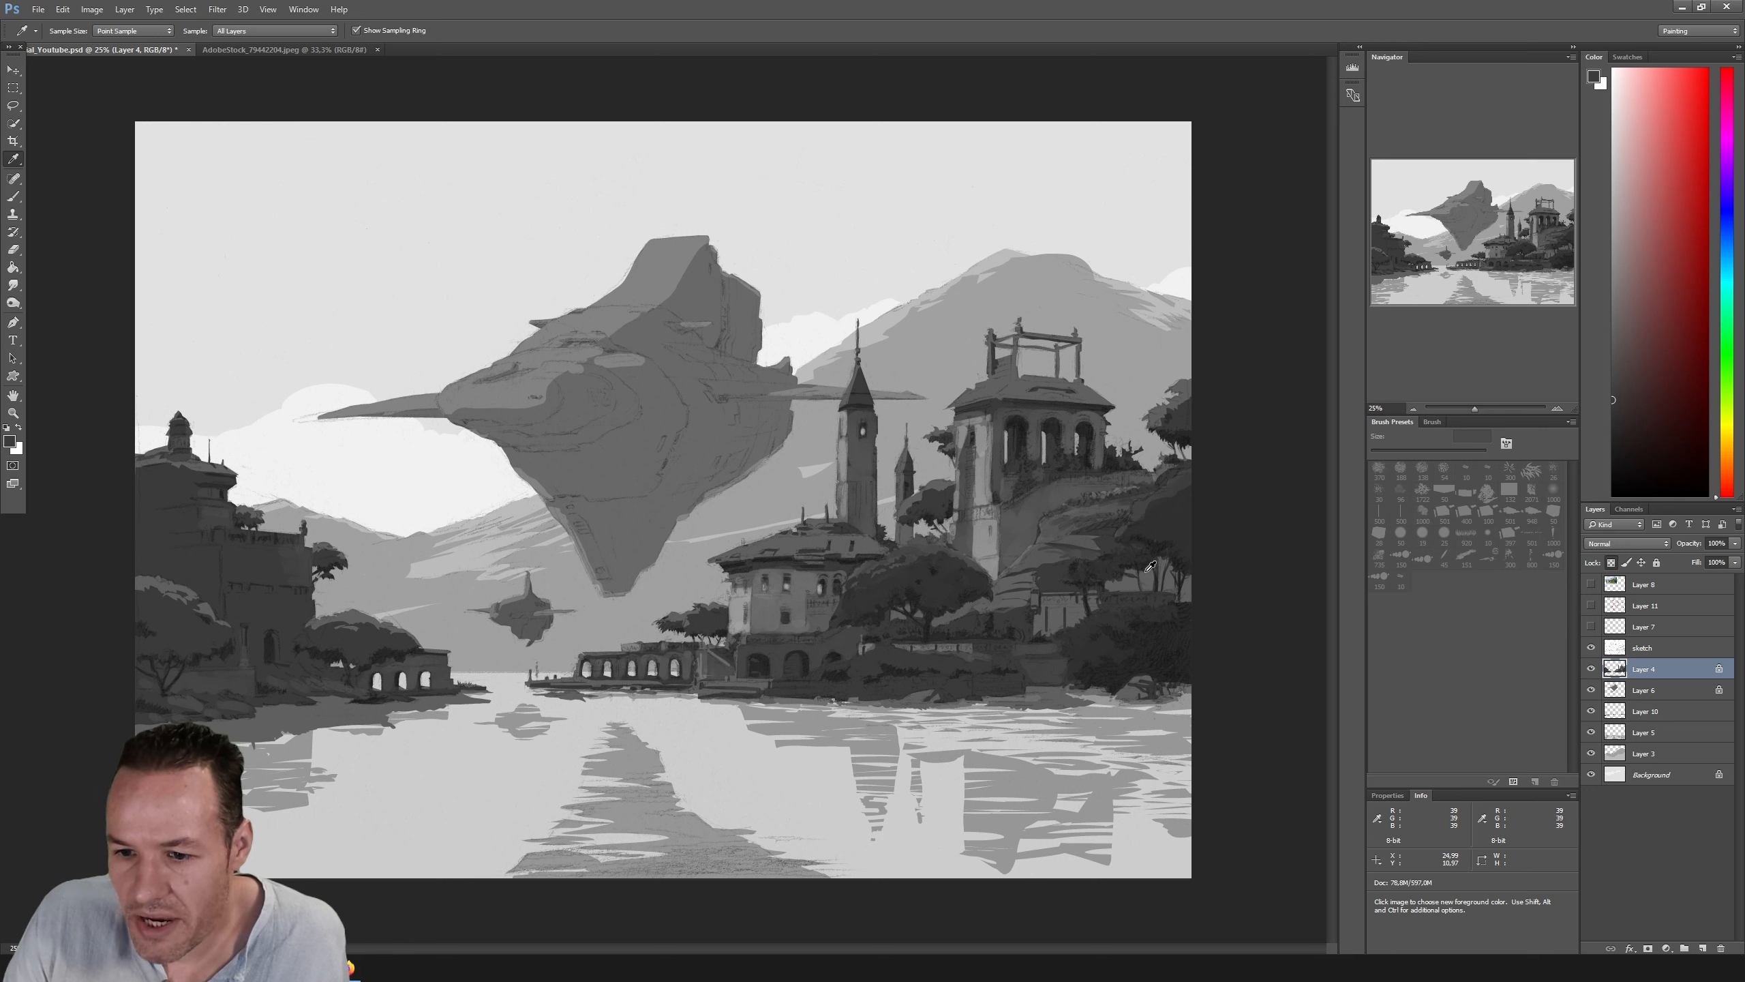
click(1141, 637)
key(b)
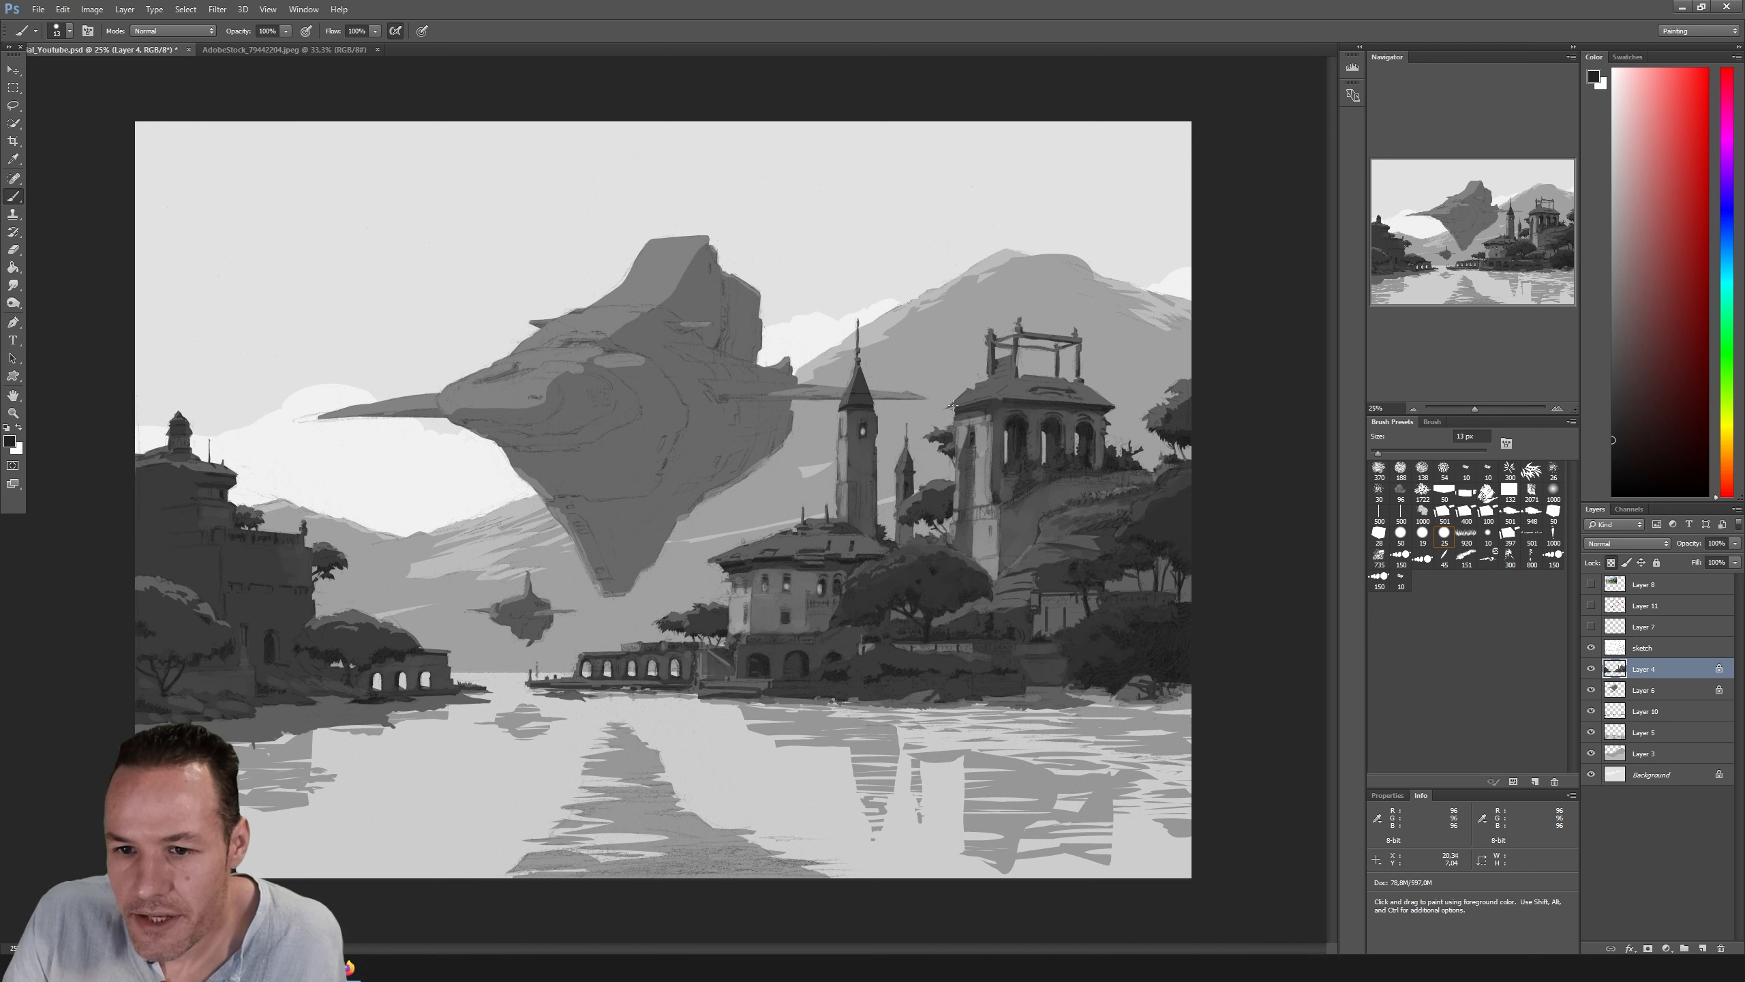
Step: Toggle the sketch layer's visibility to compare the painted shoreline foliage with and without the faded line work
click(1591, 647)
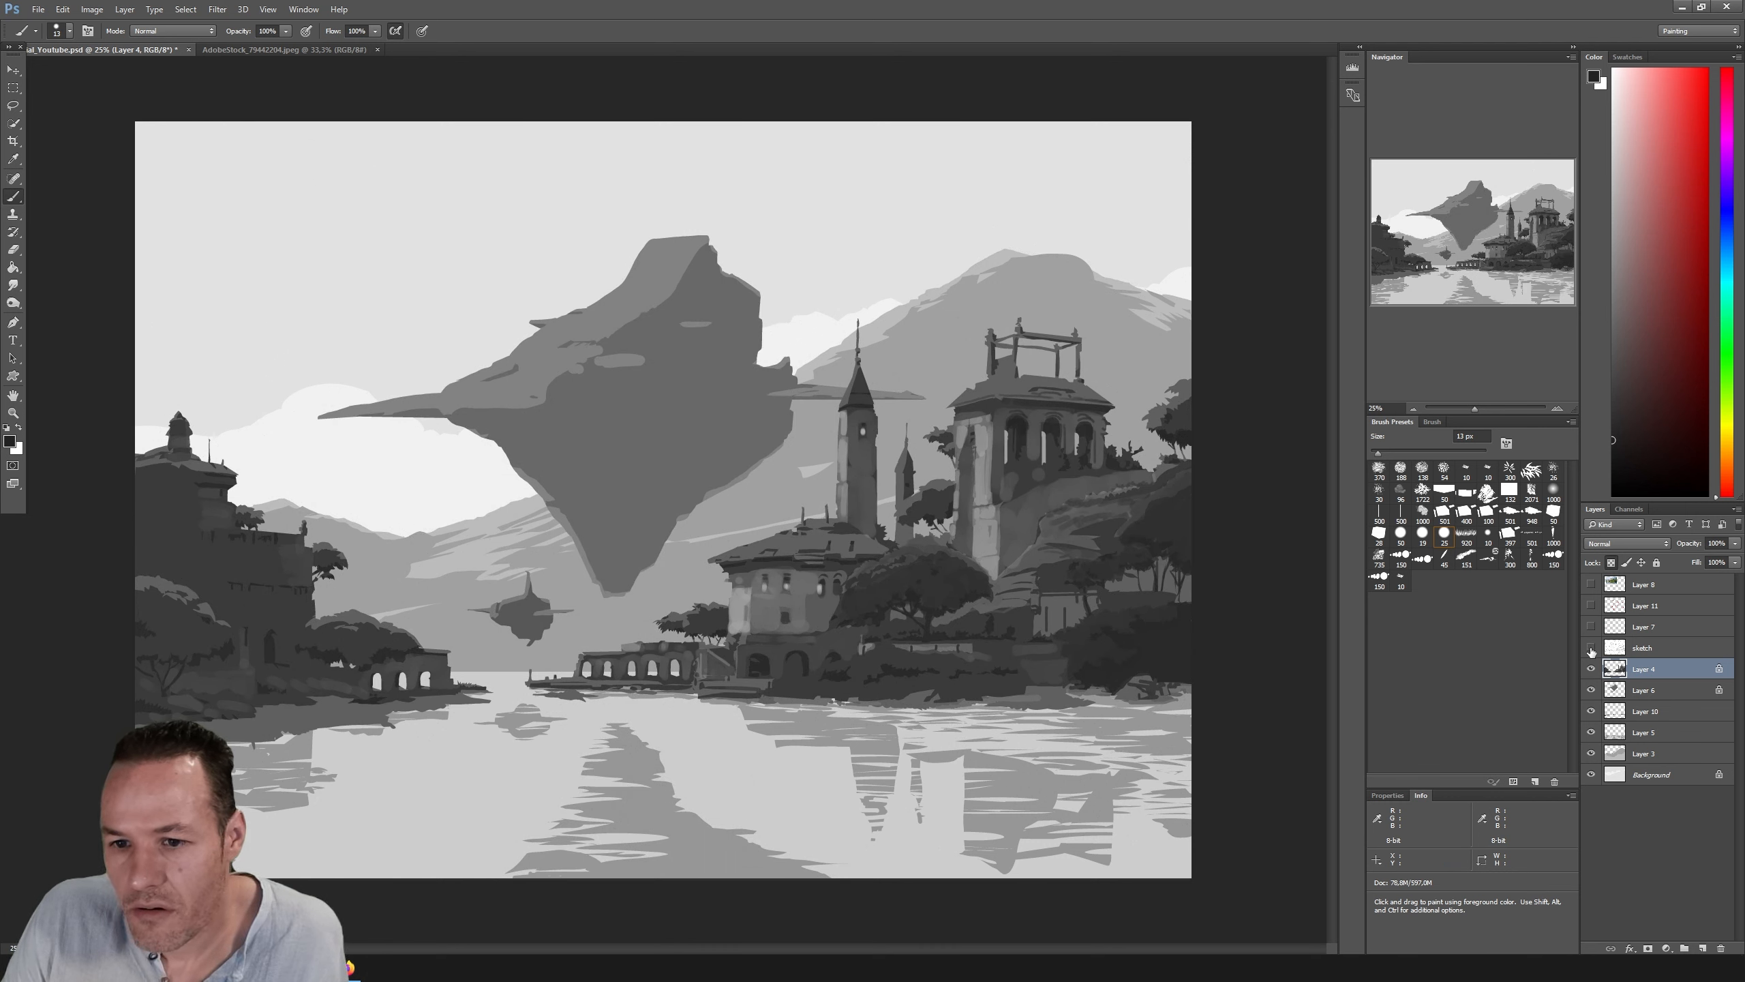
click(1591, 649)
click(1591, 649)
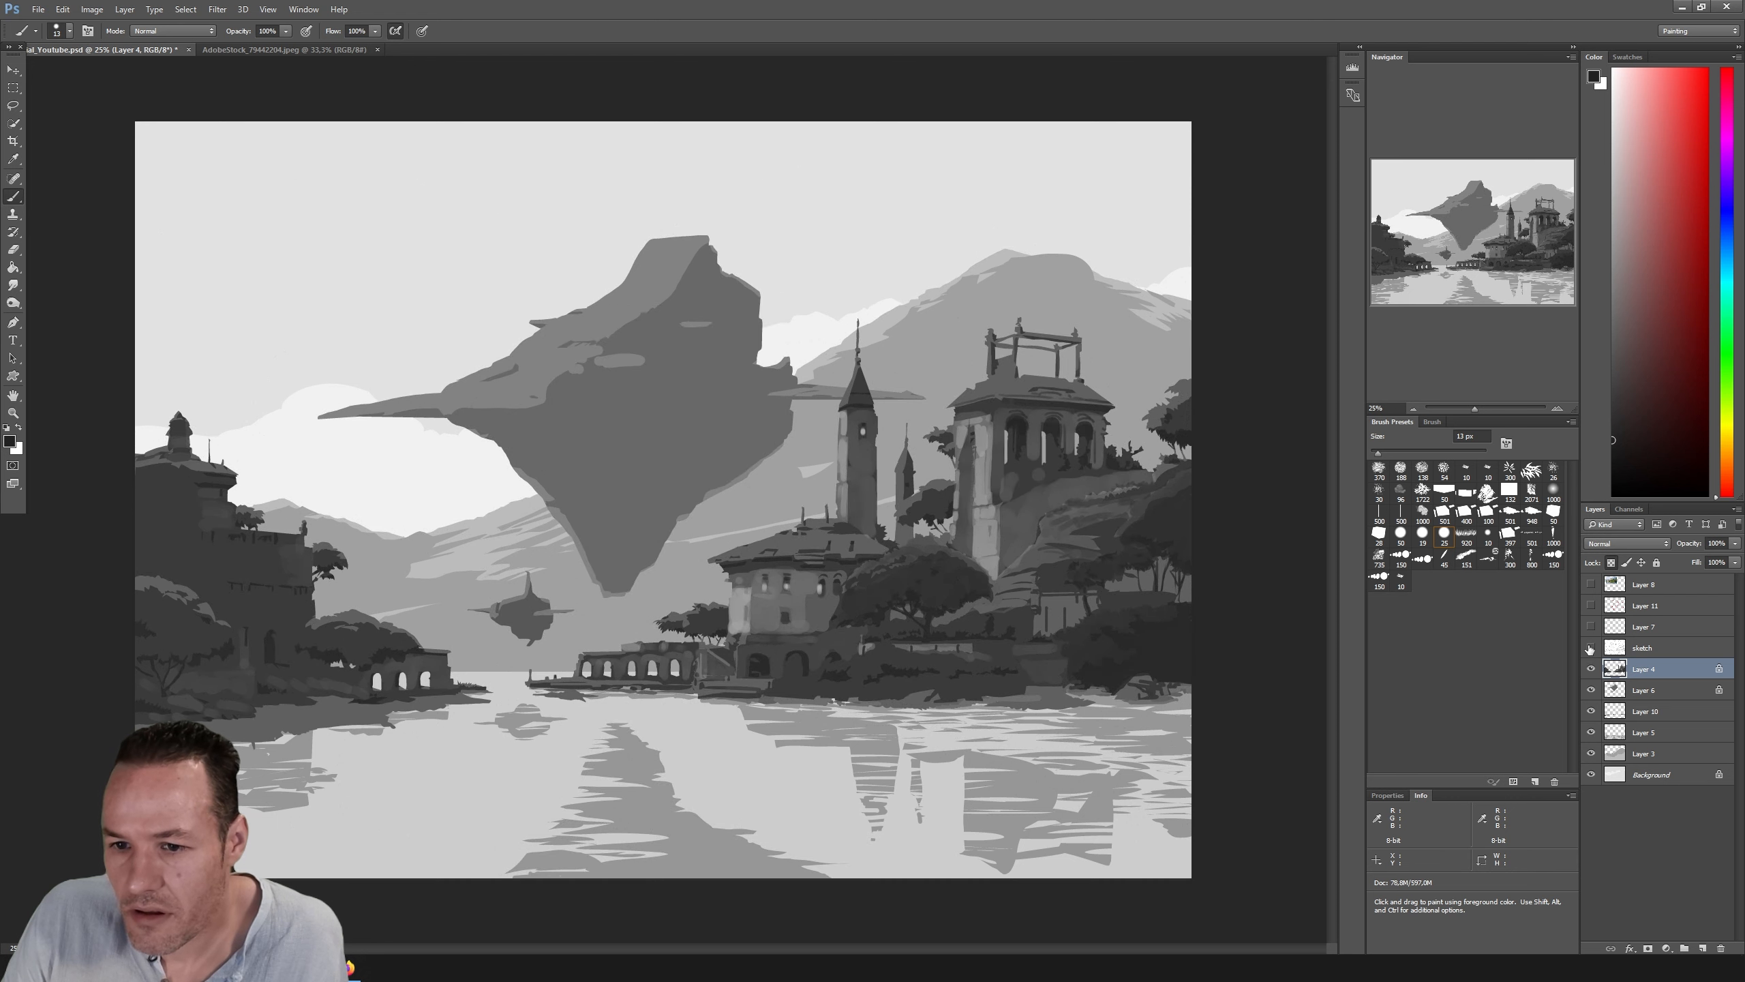
click(1591, 648)
click(1591, 648)
click(1591, 649)
Step: Sample the mid grey of the slope below the hilltop building and check the painting with and without the sketch layer
alt+click(1075, 492)
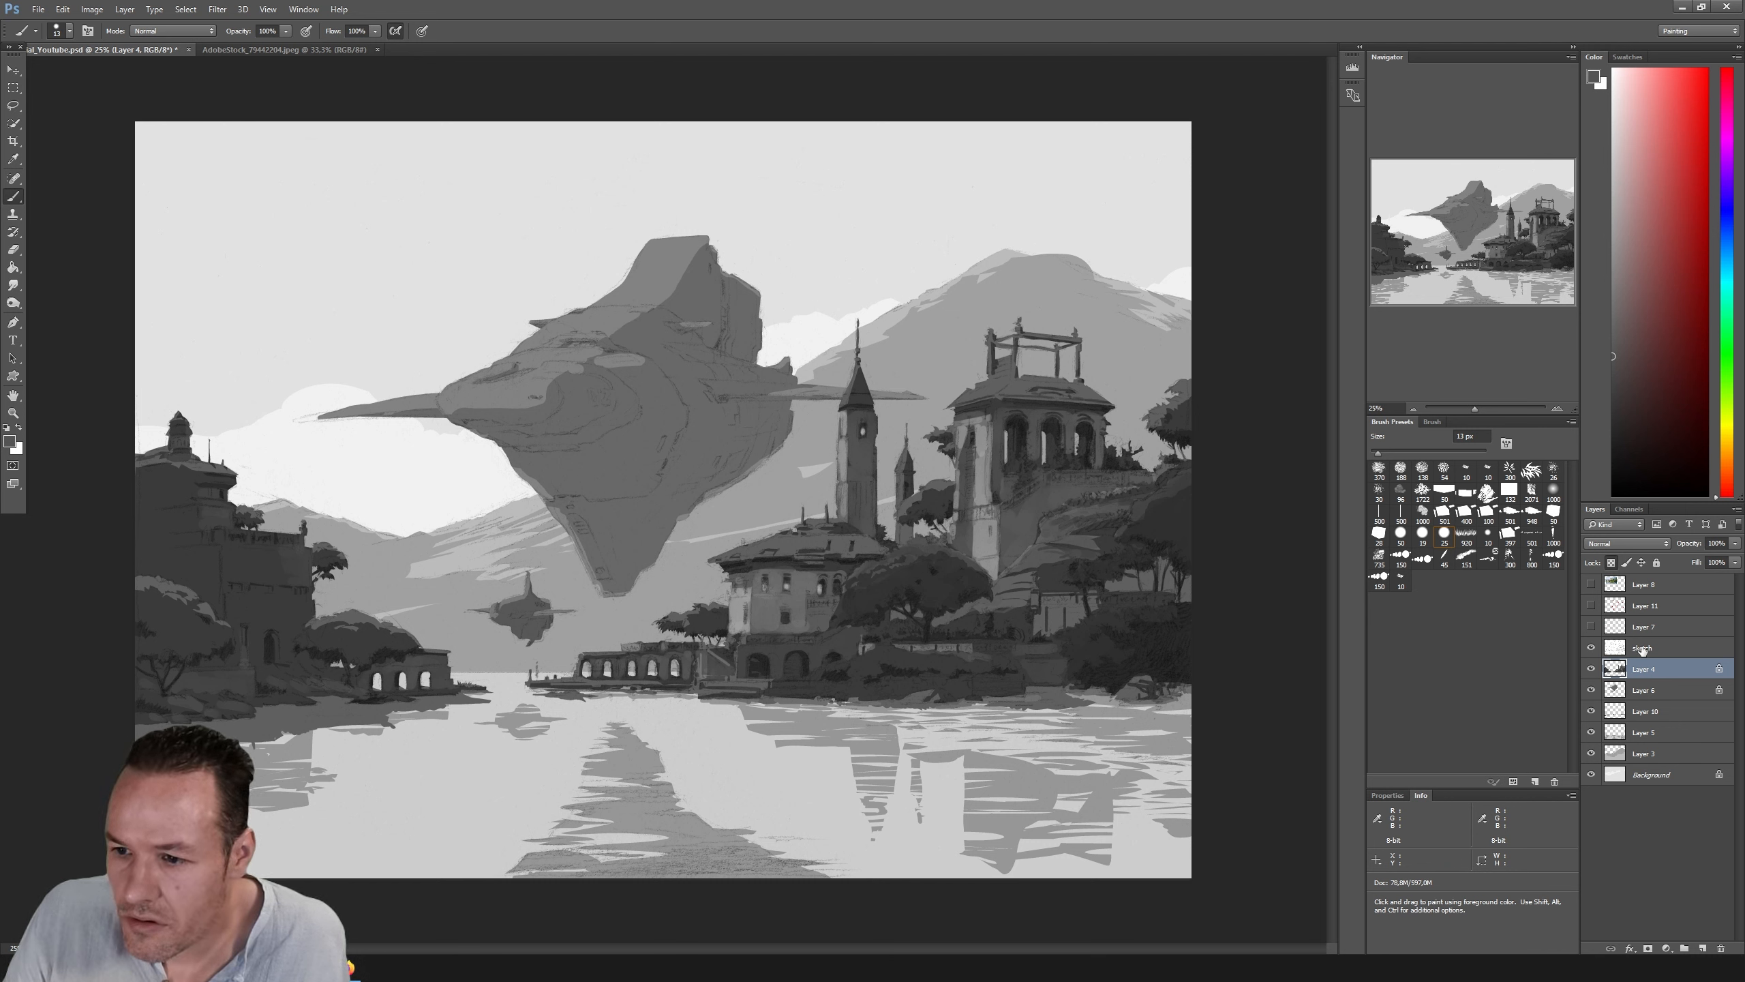
click(1592, 648)
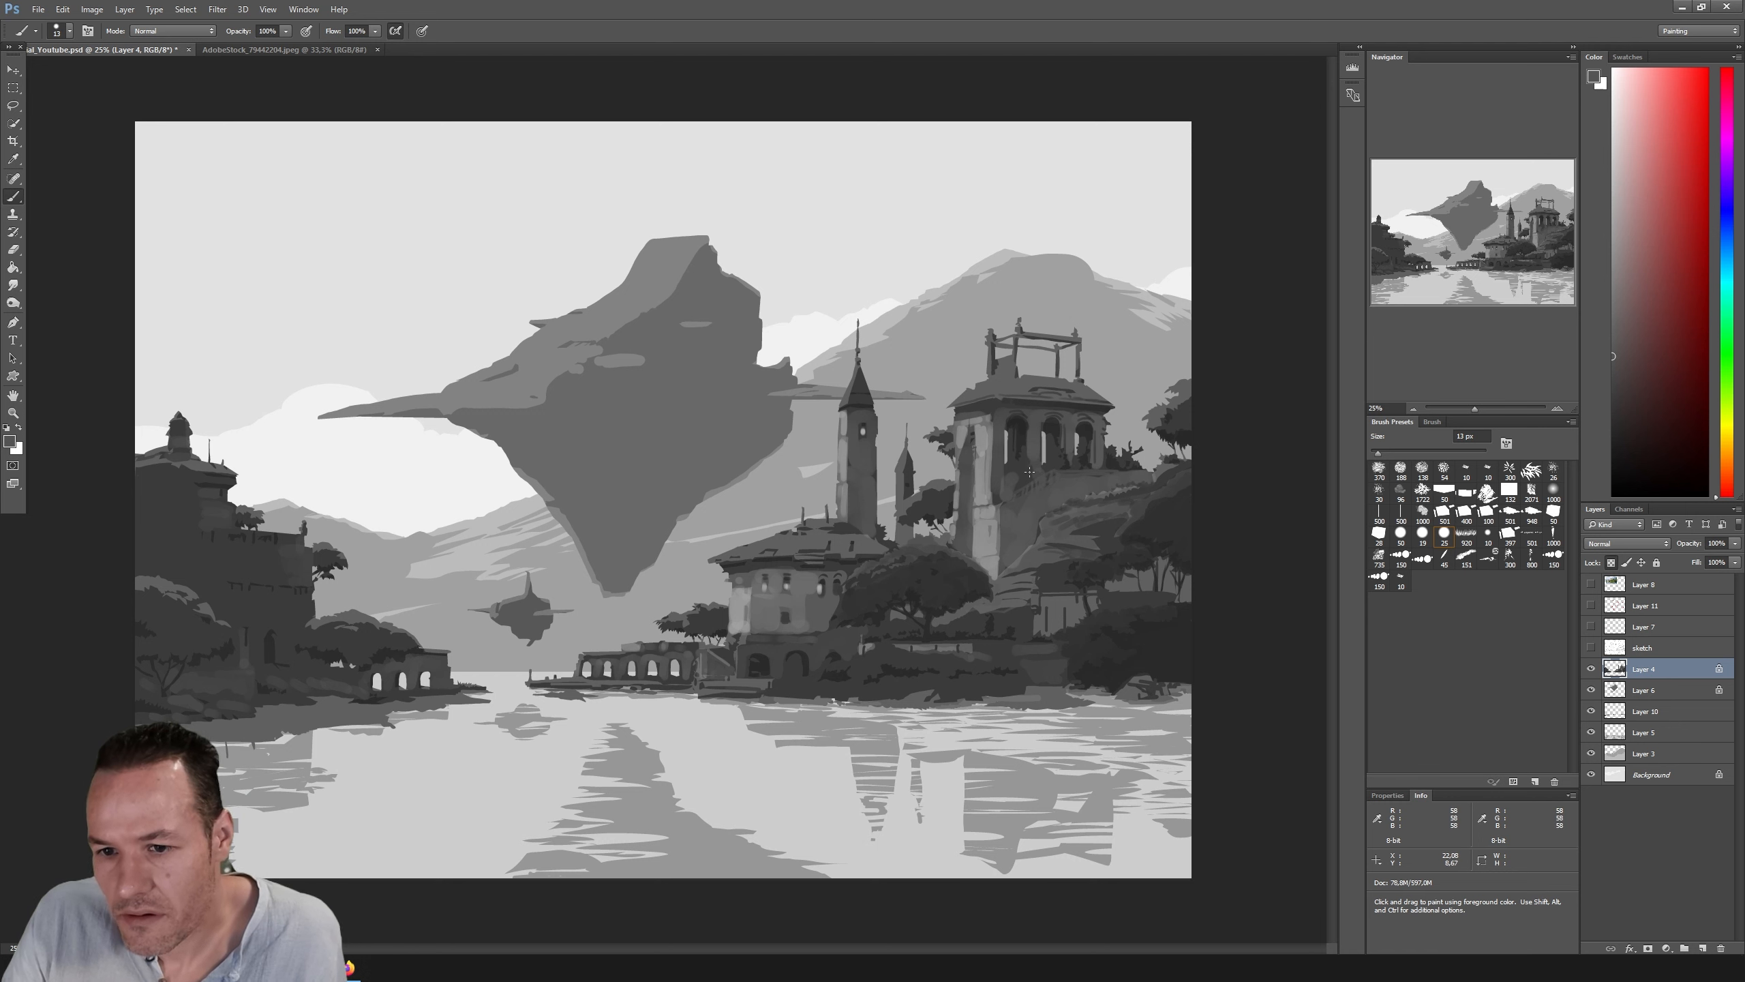
click(1591, 649)
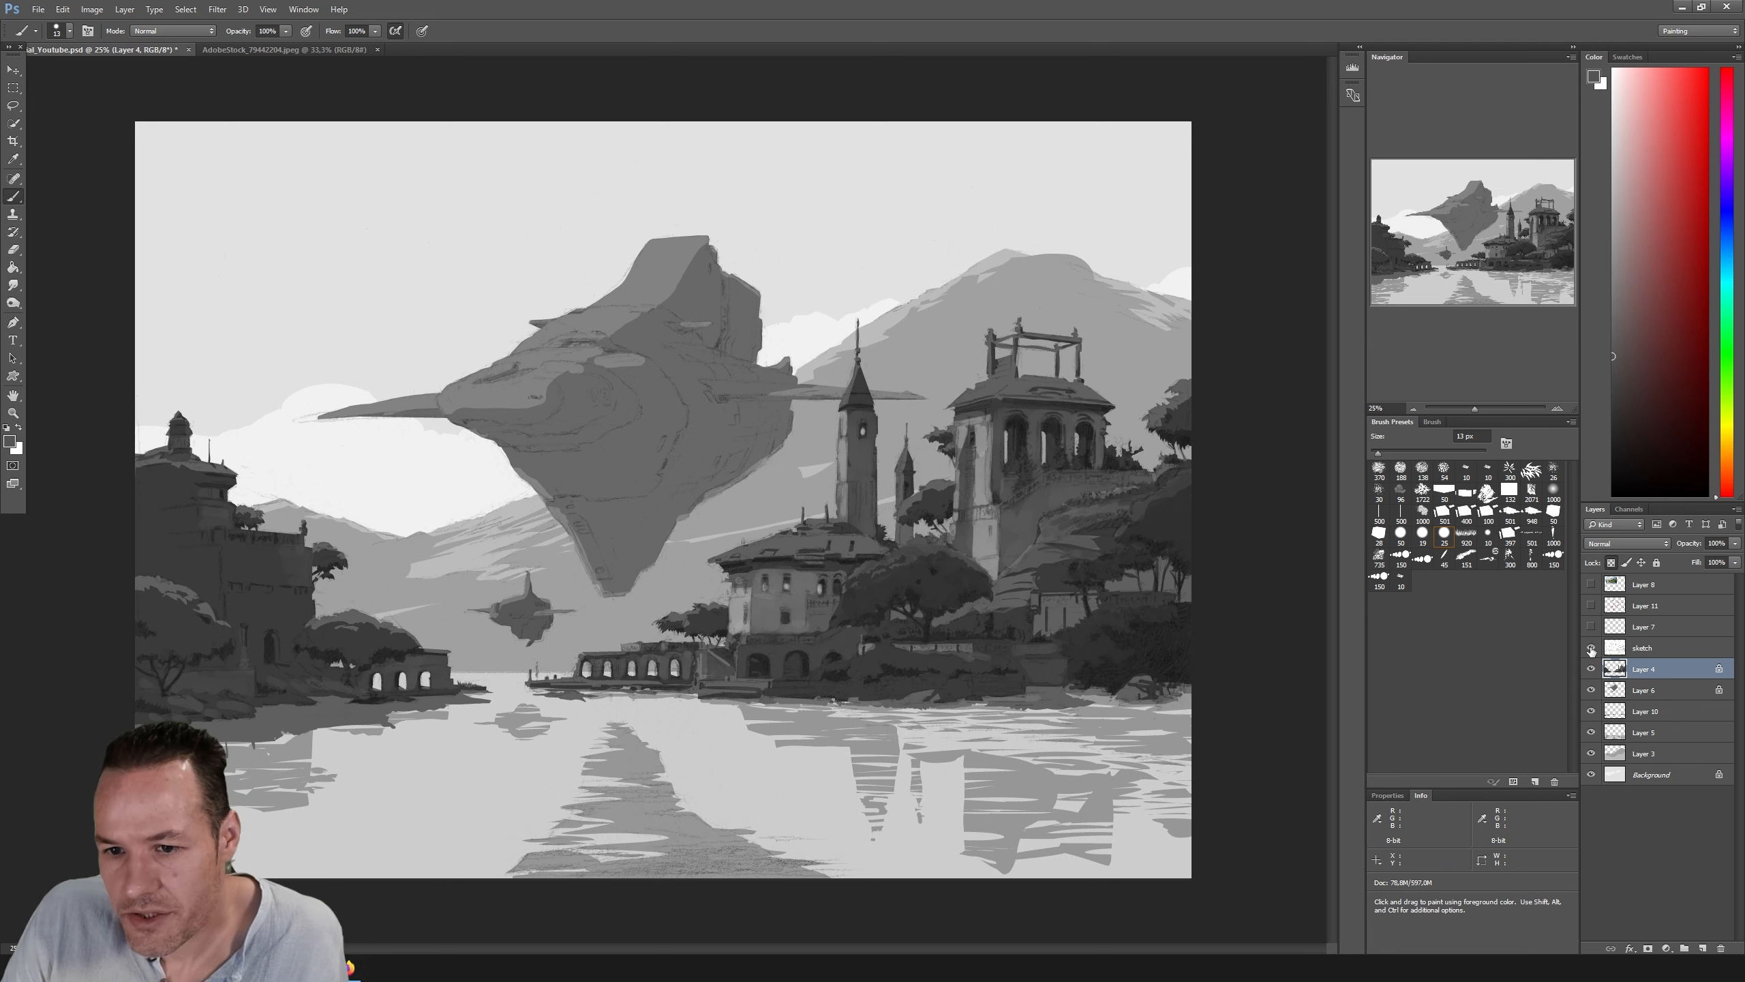
click(1590, 649)
click(1590, 649)
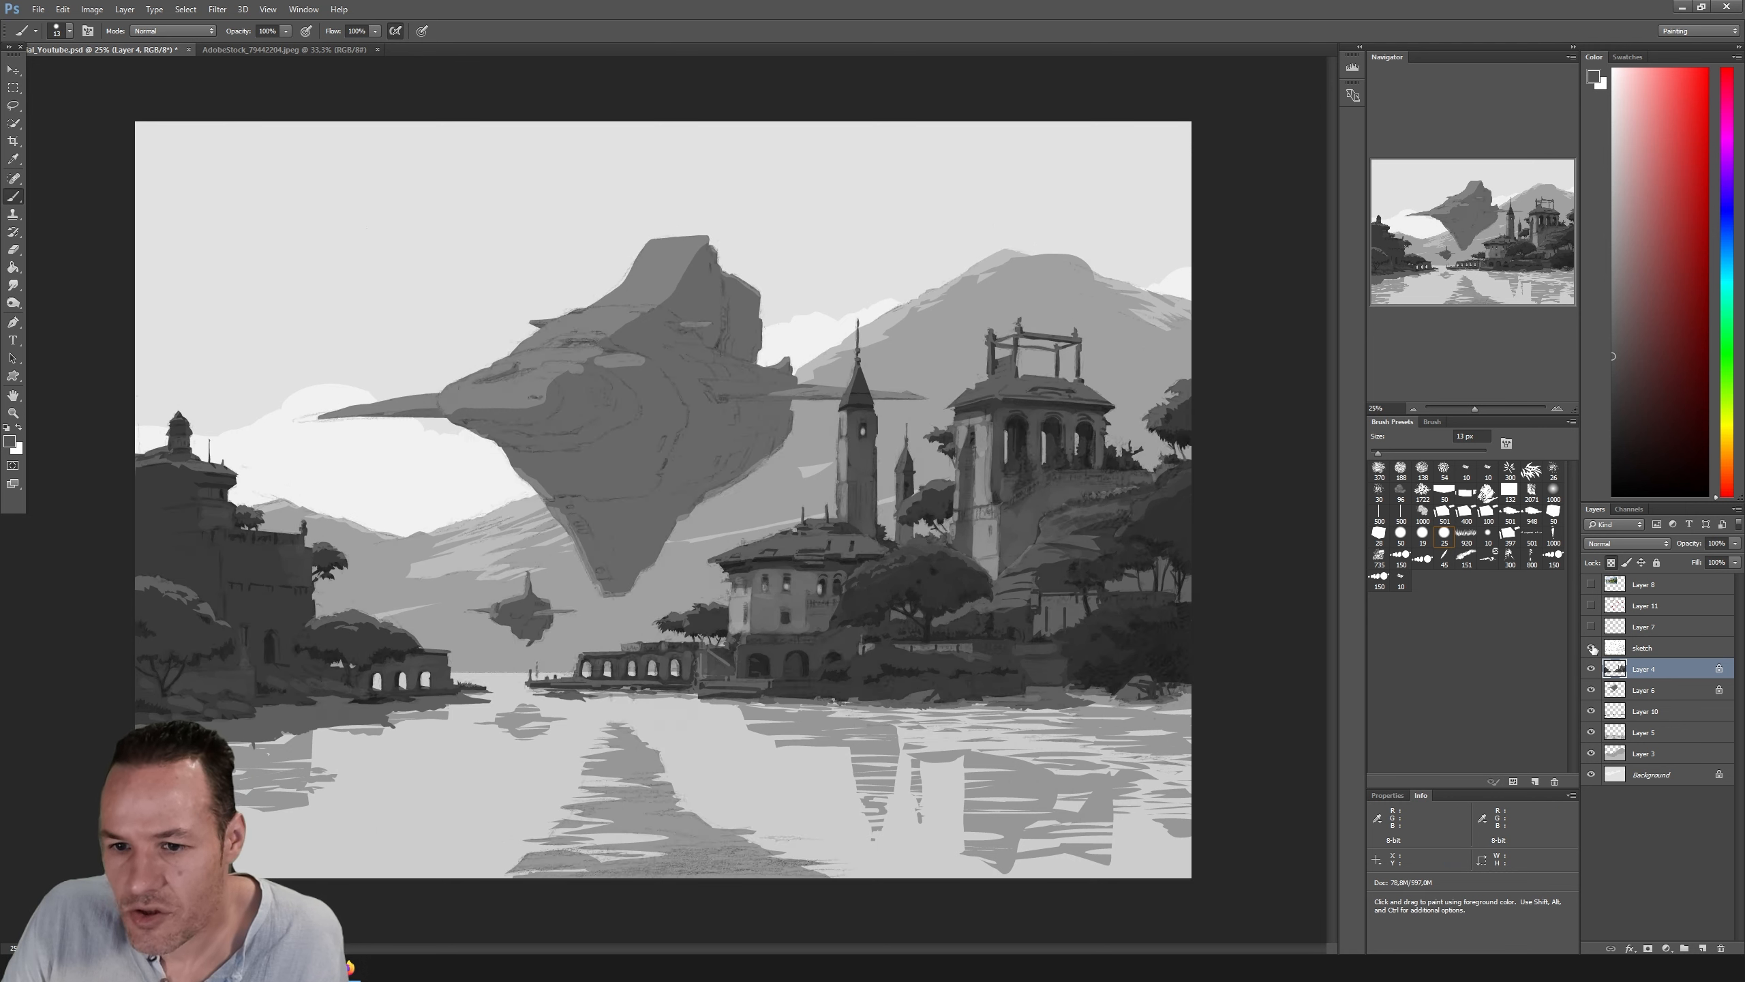
click(1591, 650)
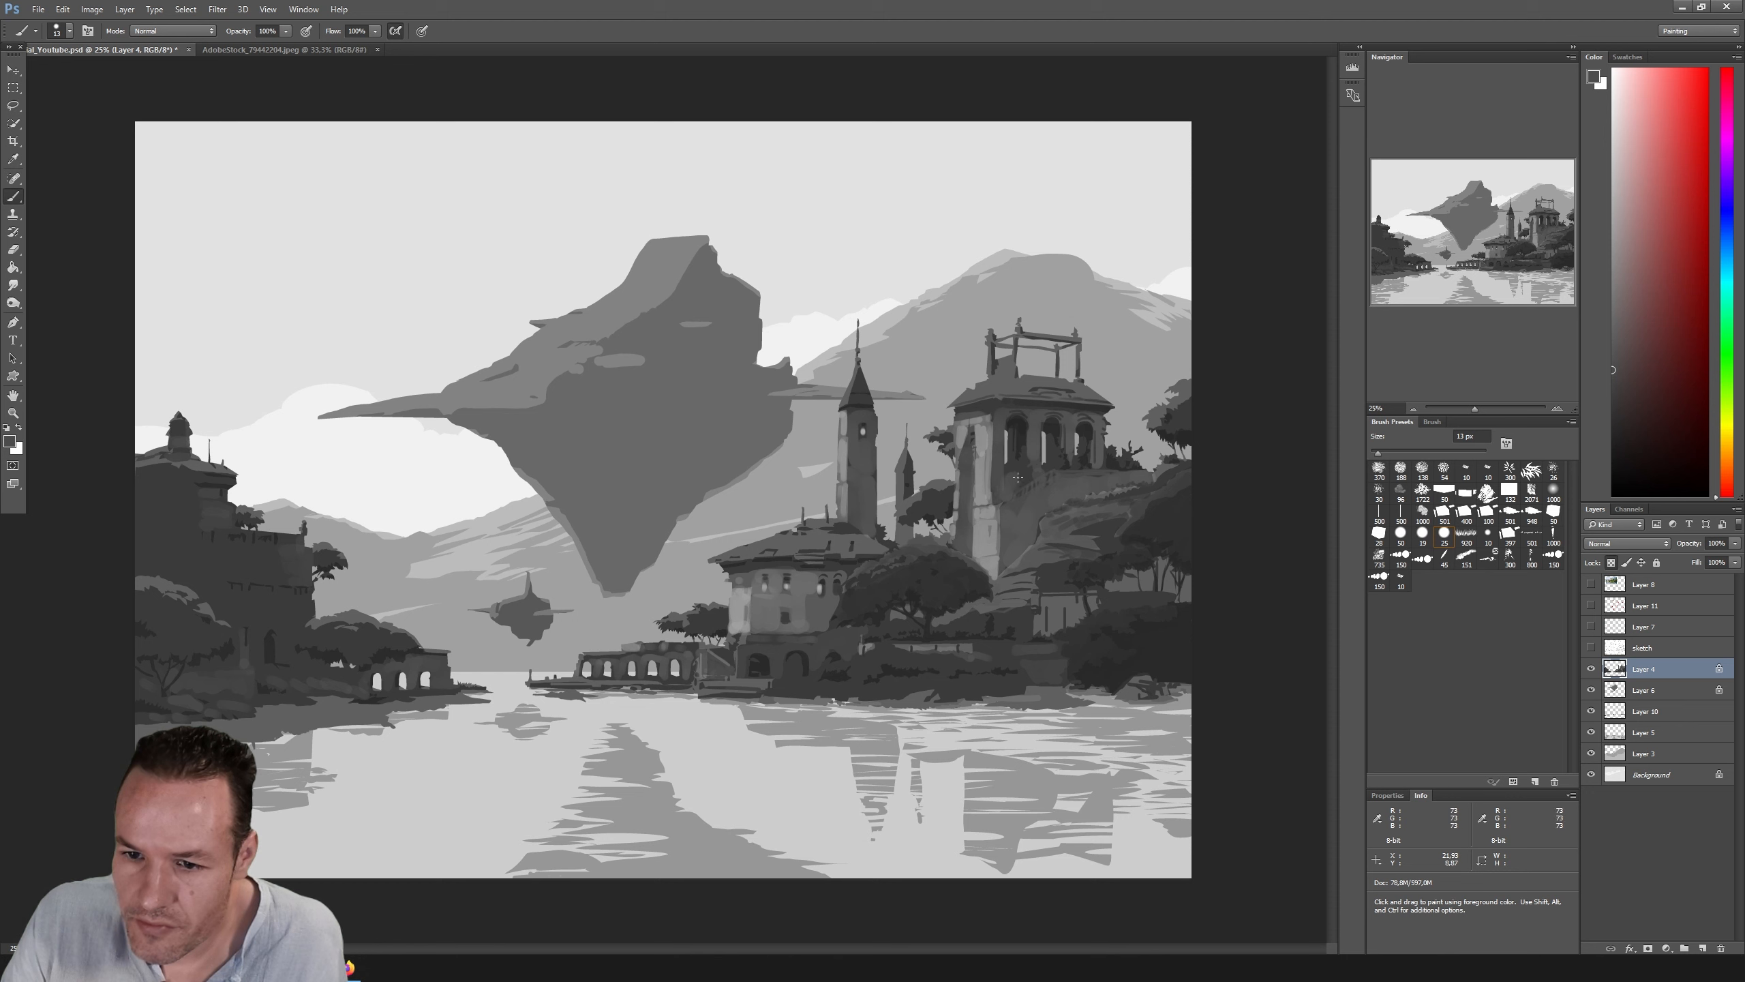
Step: Sample the dark grey below the hilltop building's arches and the lighter grey of its sunlit wall for painting small details
alt+click(1016, 468)
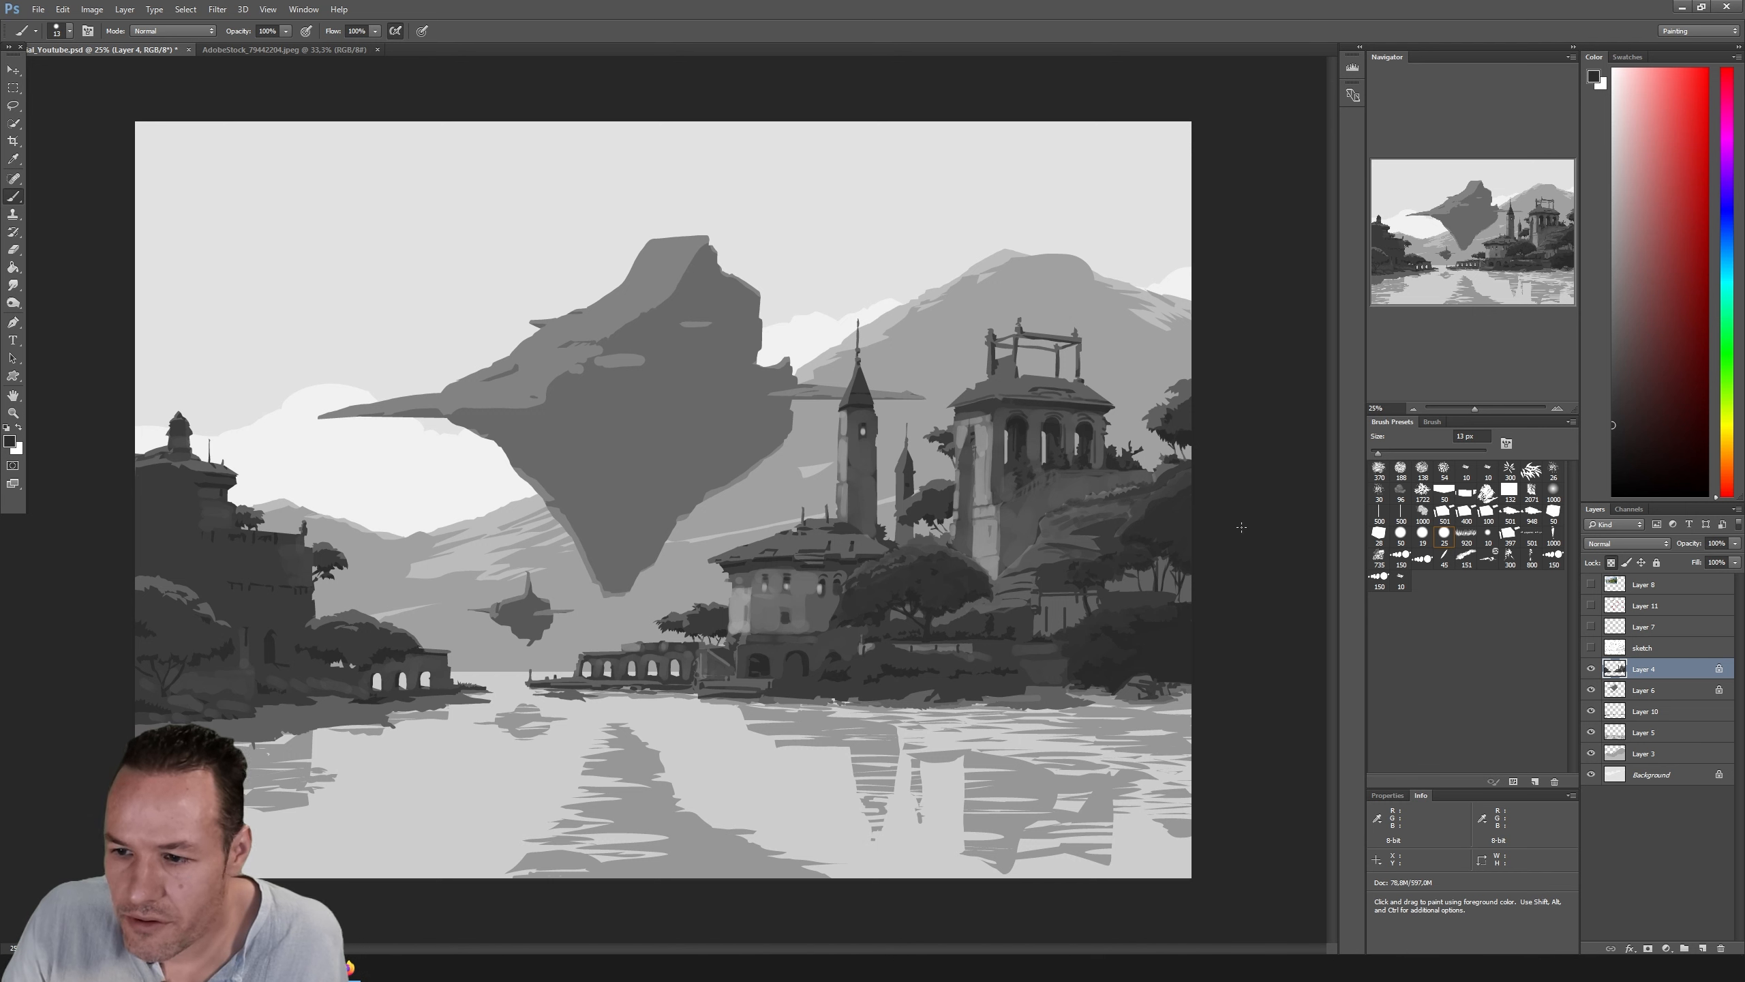
click(1591, 647)
click(1591, 646)
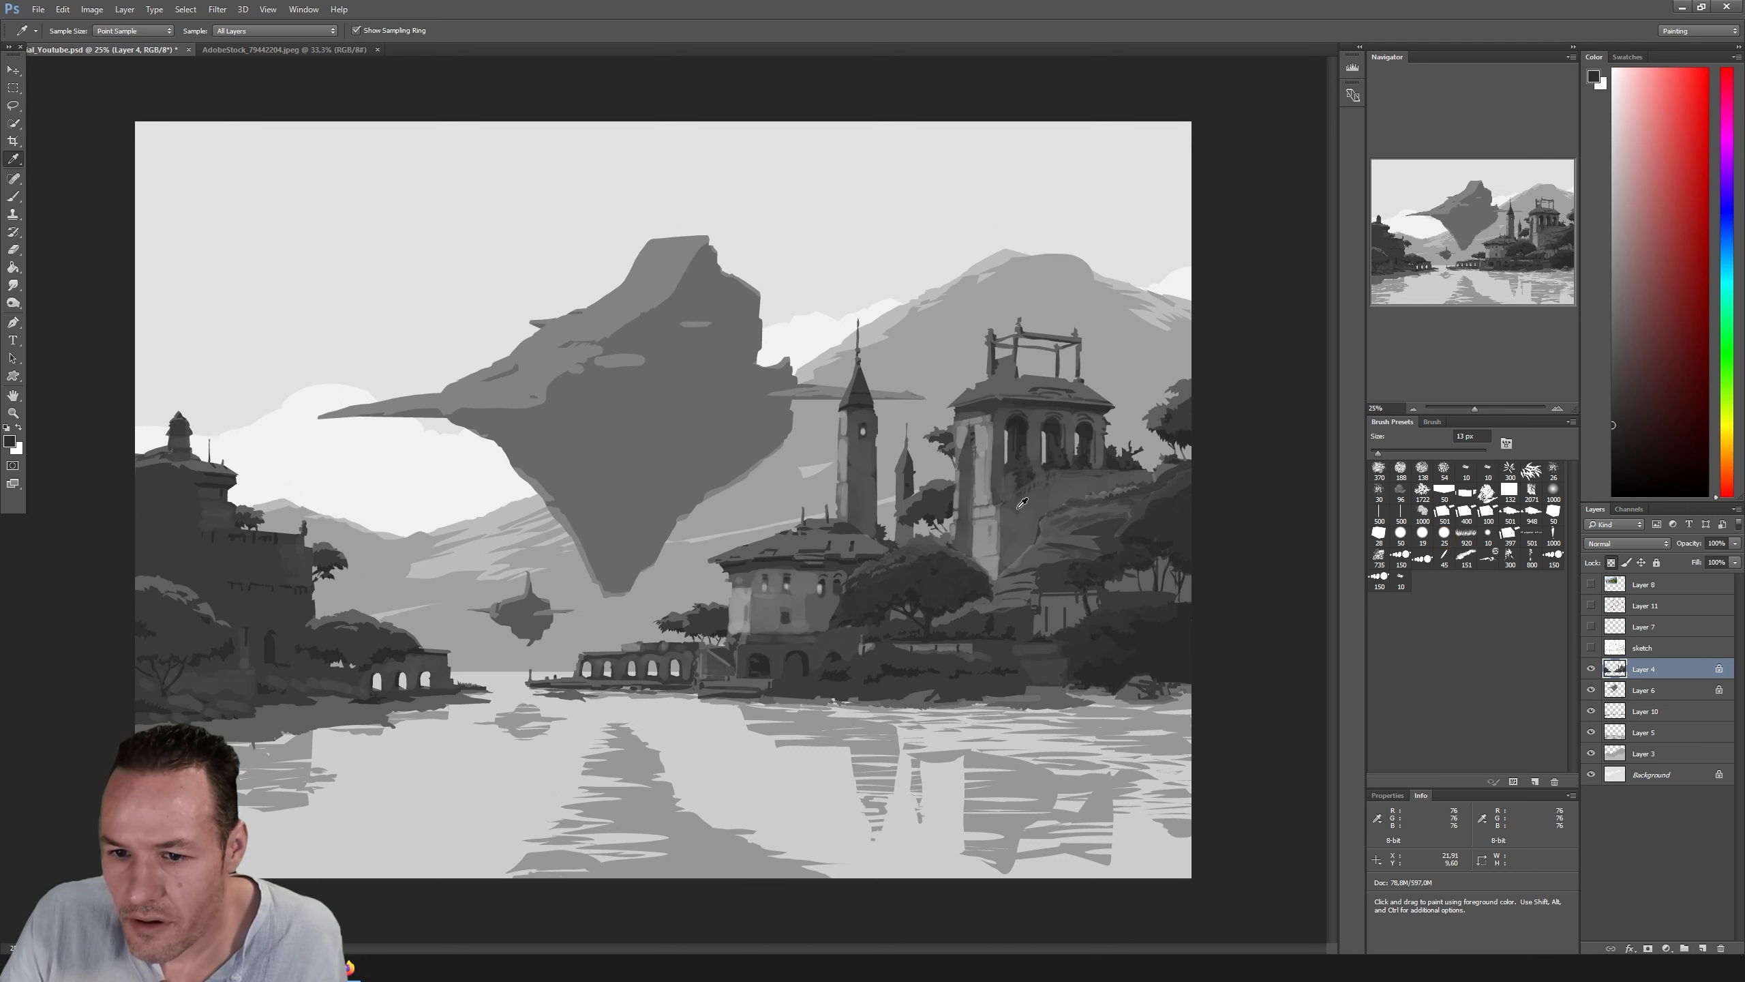
alt+click(993, 493)
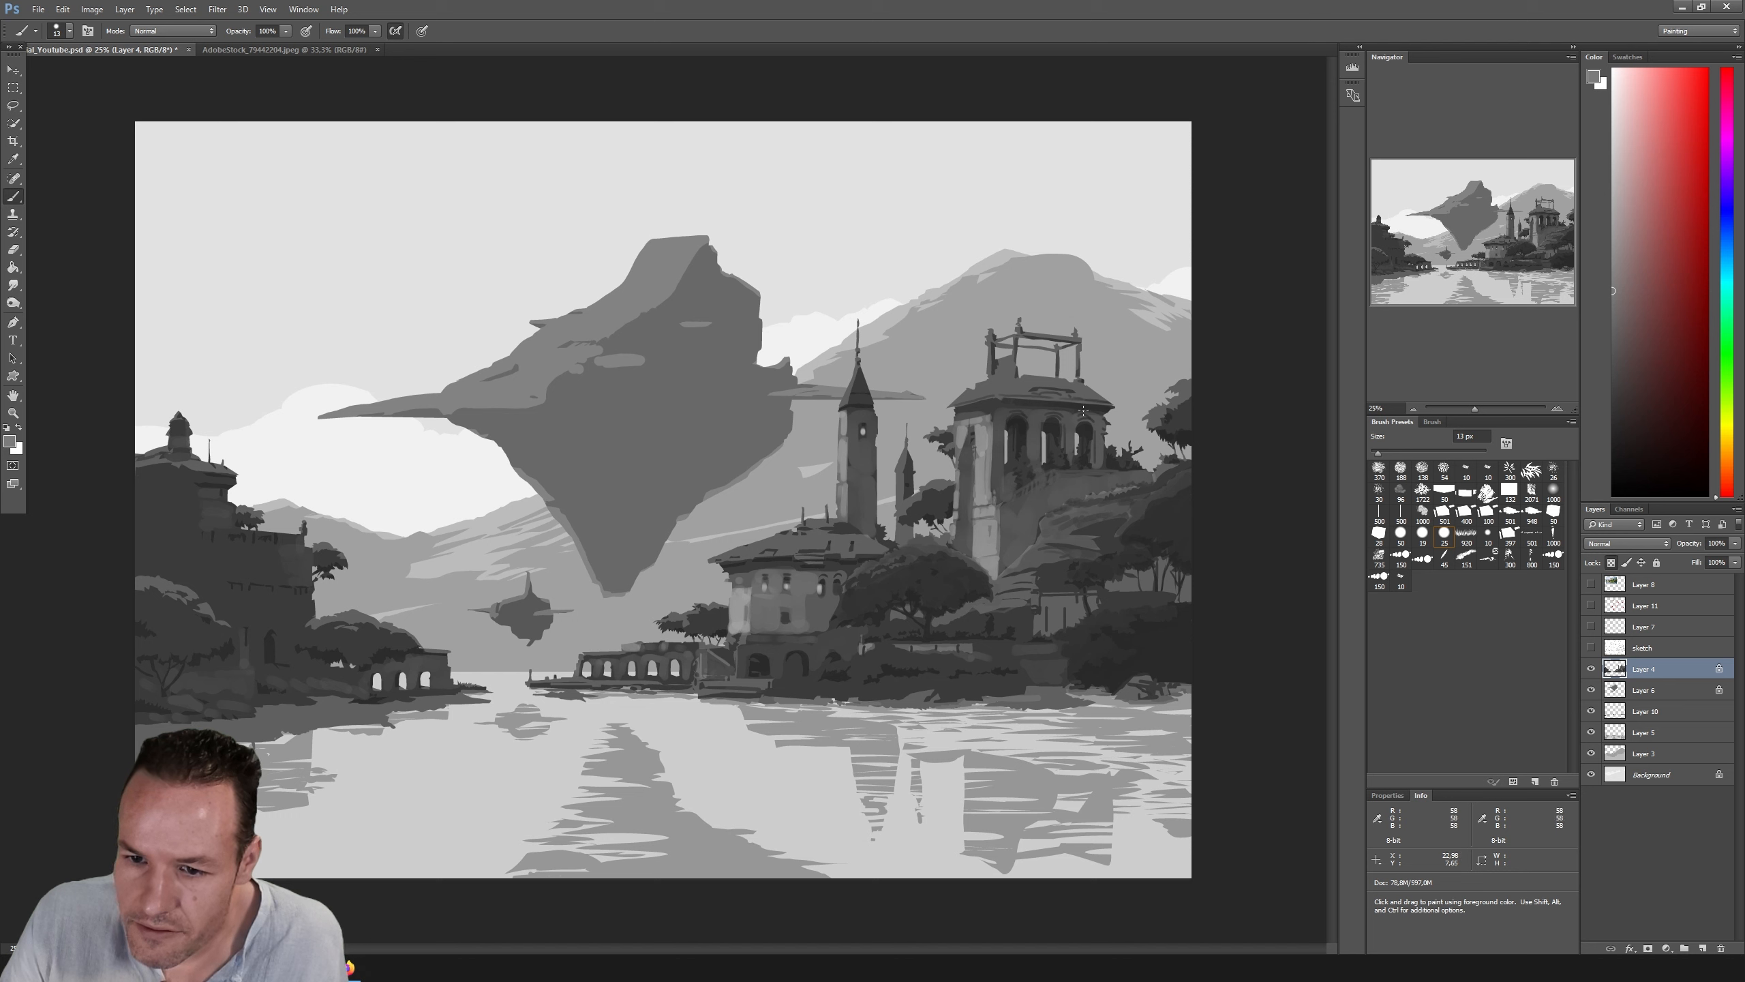
alt+click(996, 495)
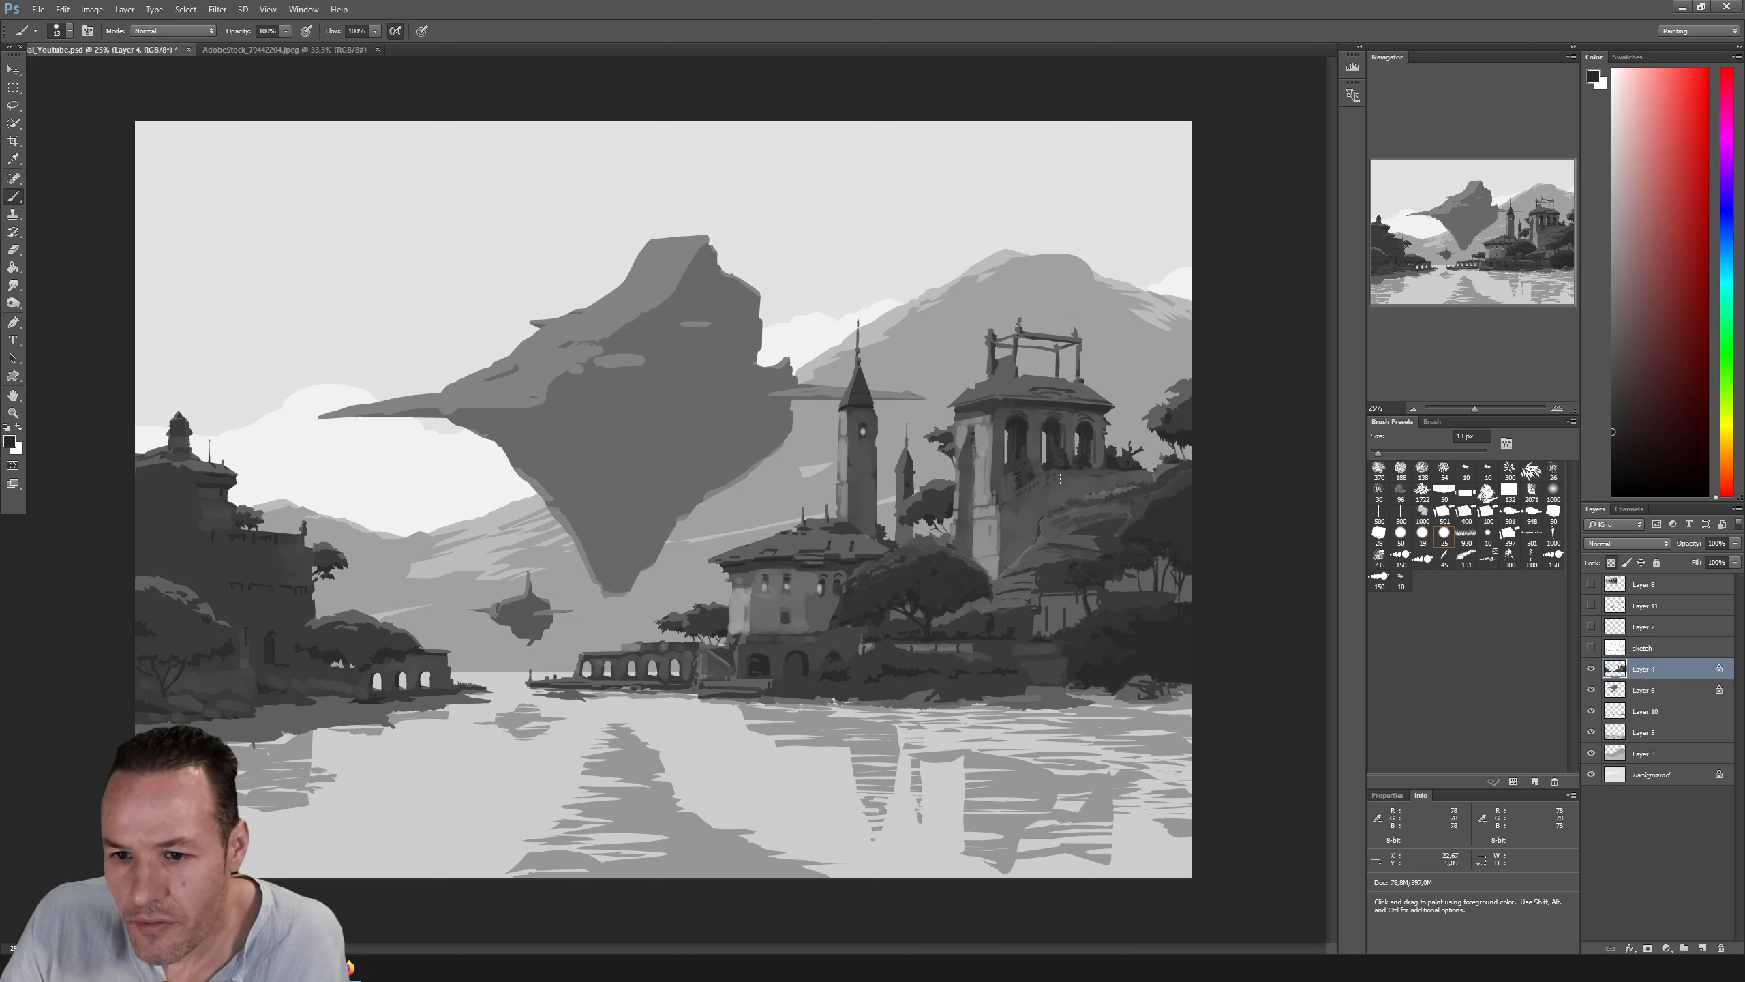
click(1591, 647)
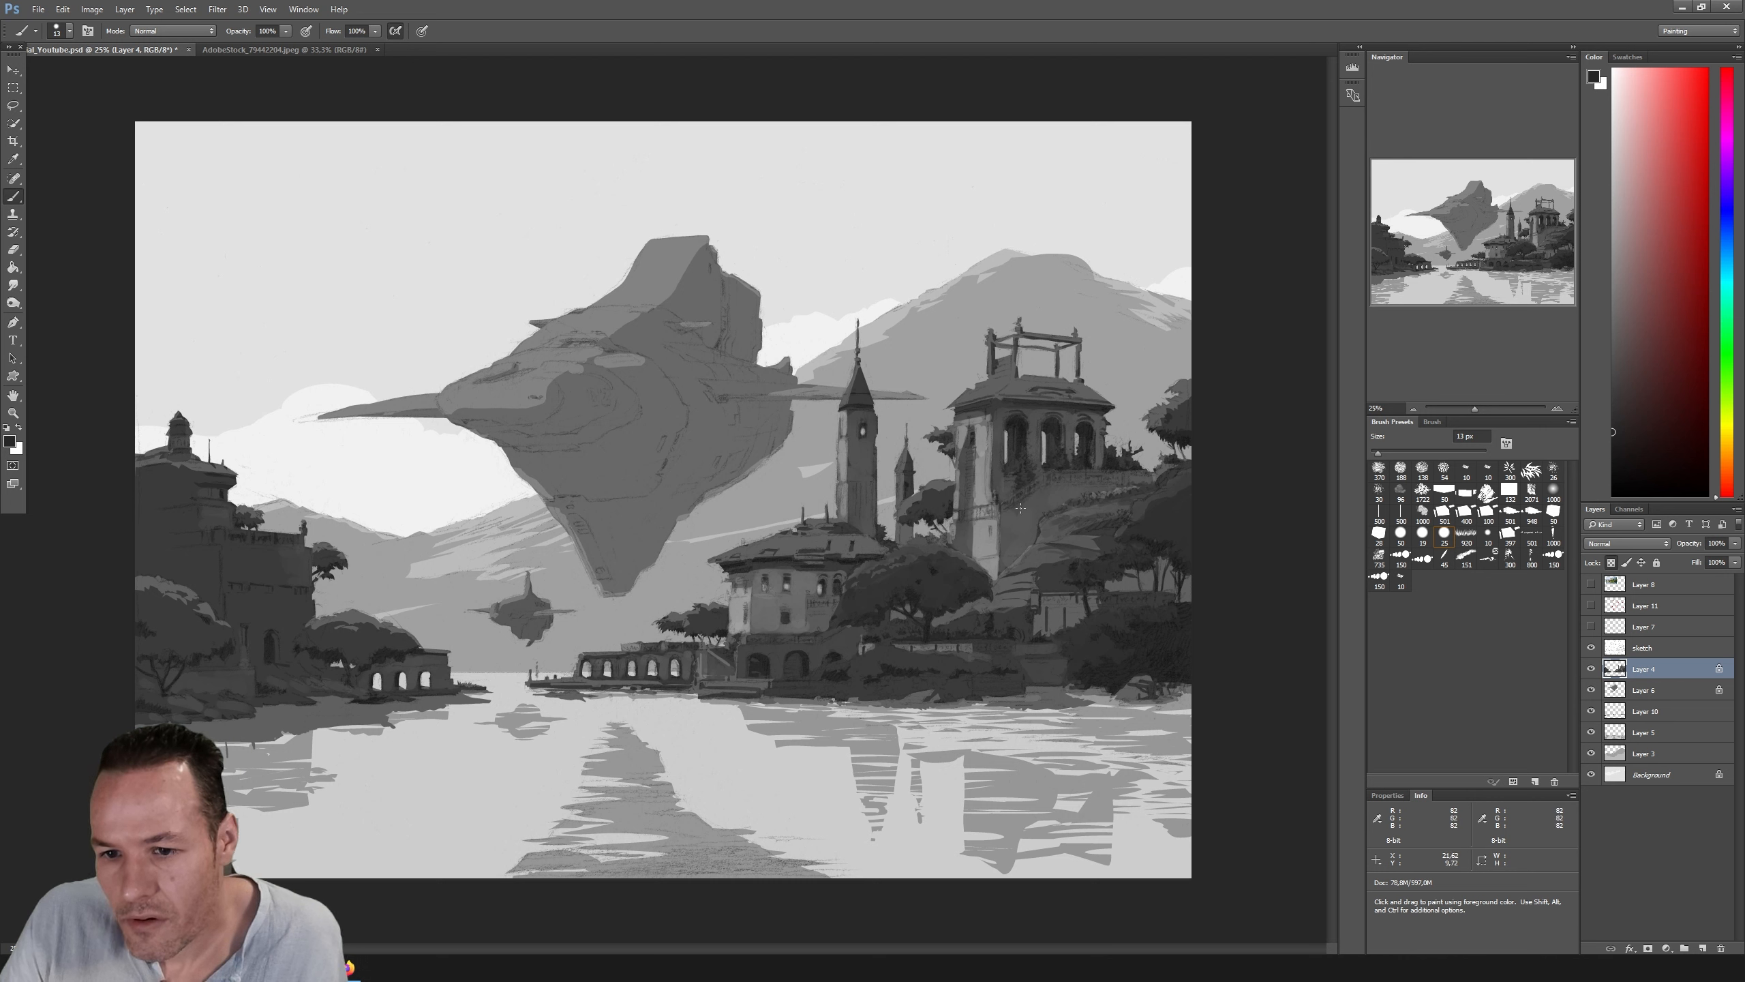
click(1422, 533)
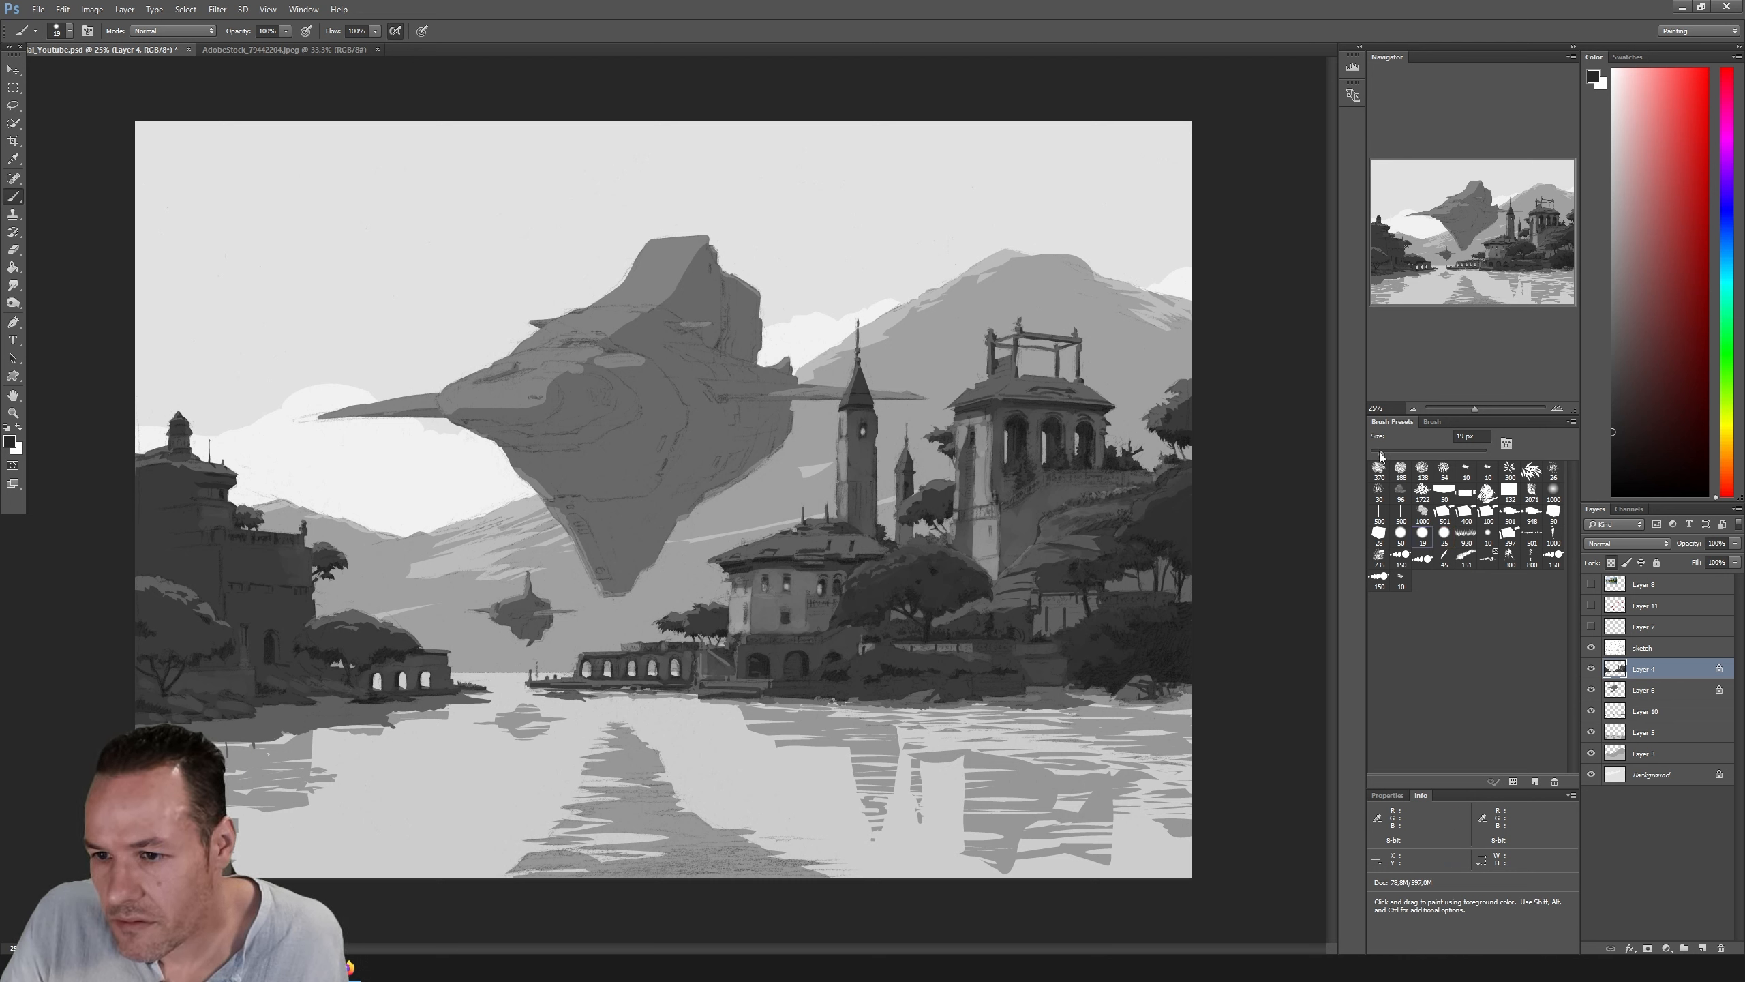
drag(979, 549, 1061, 508)
key(ctrl+alt+z)
key(ctrl+alt+z)
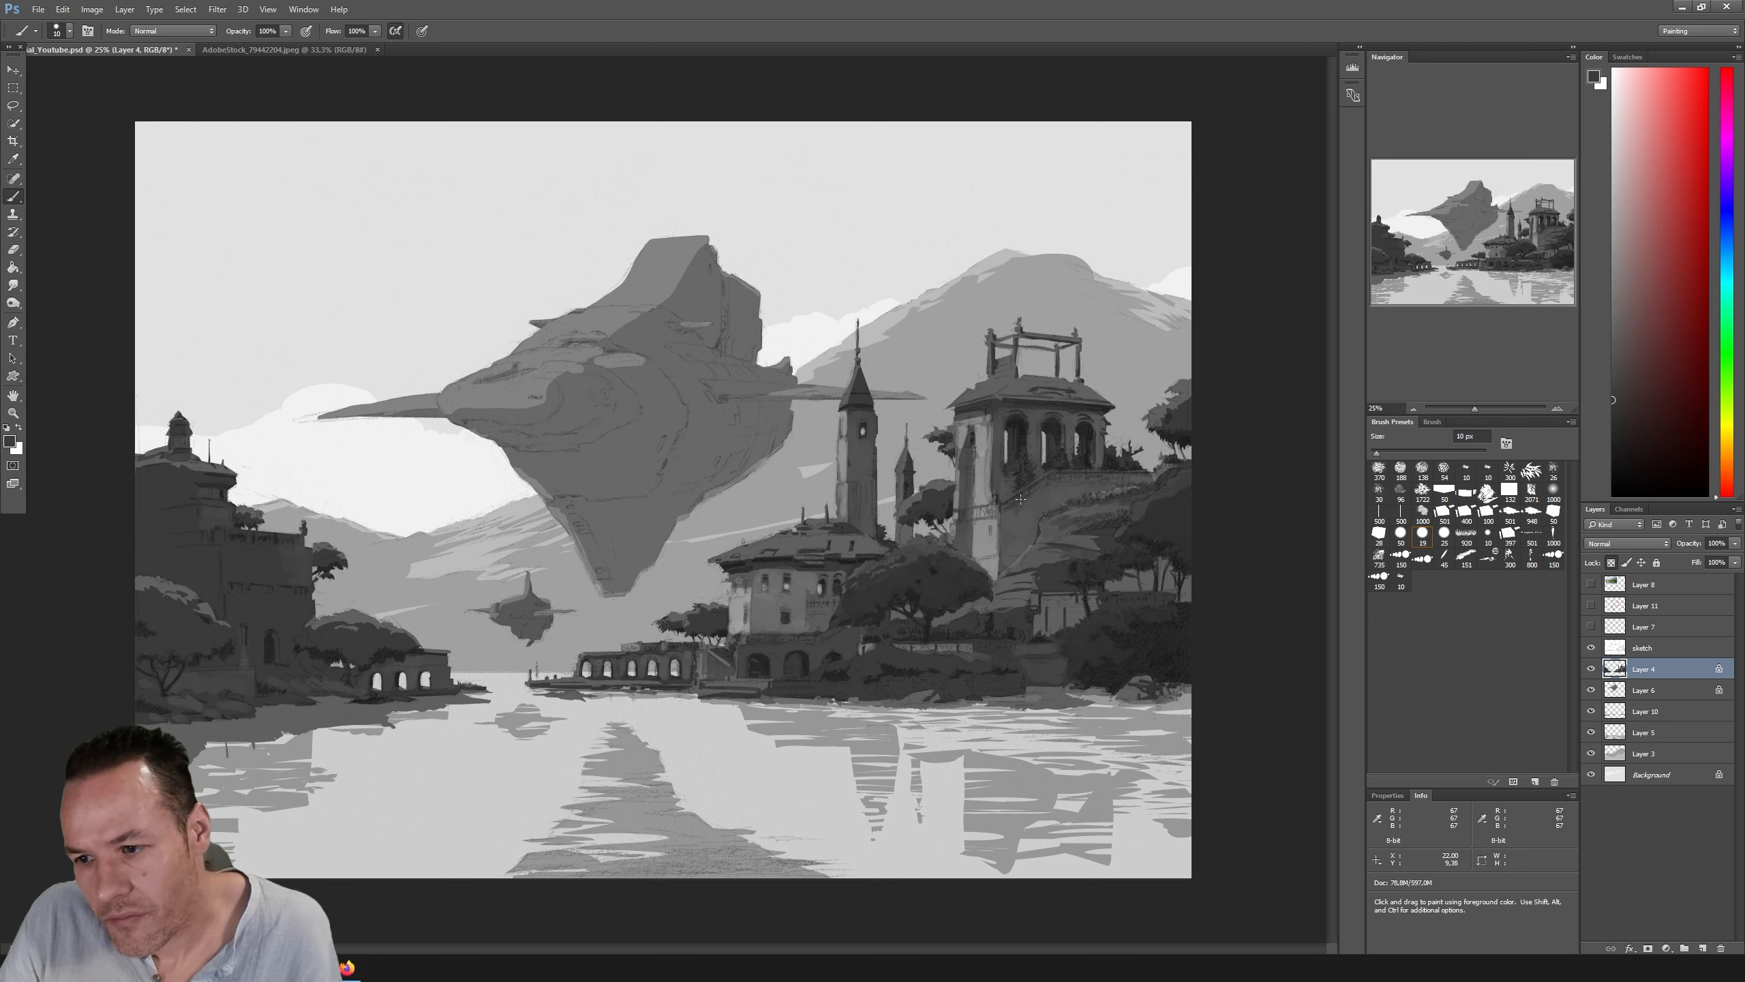
Step: Sample greys from the hilltop building's lower wall for the 10 px brush and hide the sketch layer
key(i)
click(965, 529)
key(b)
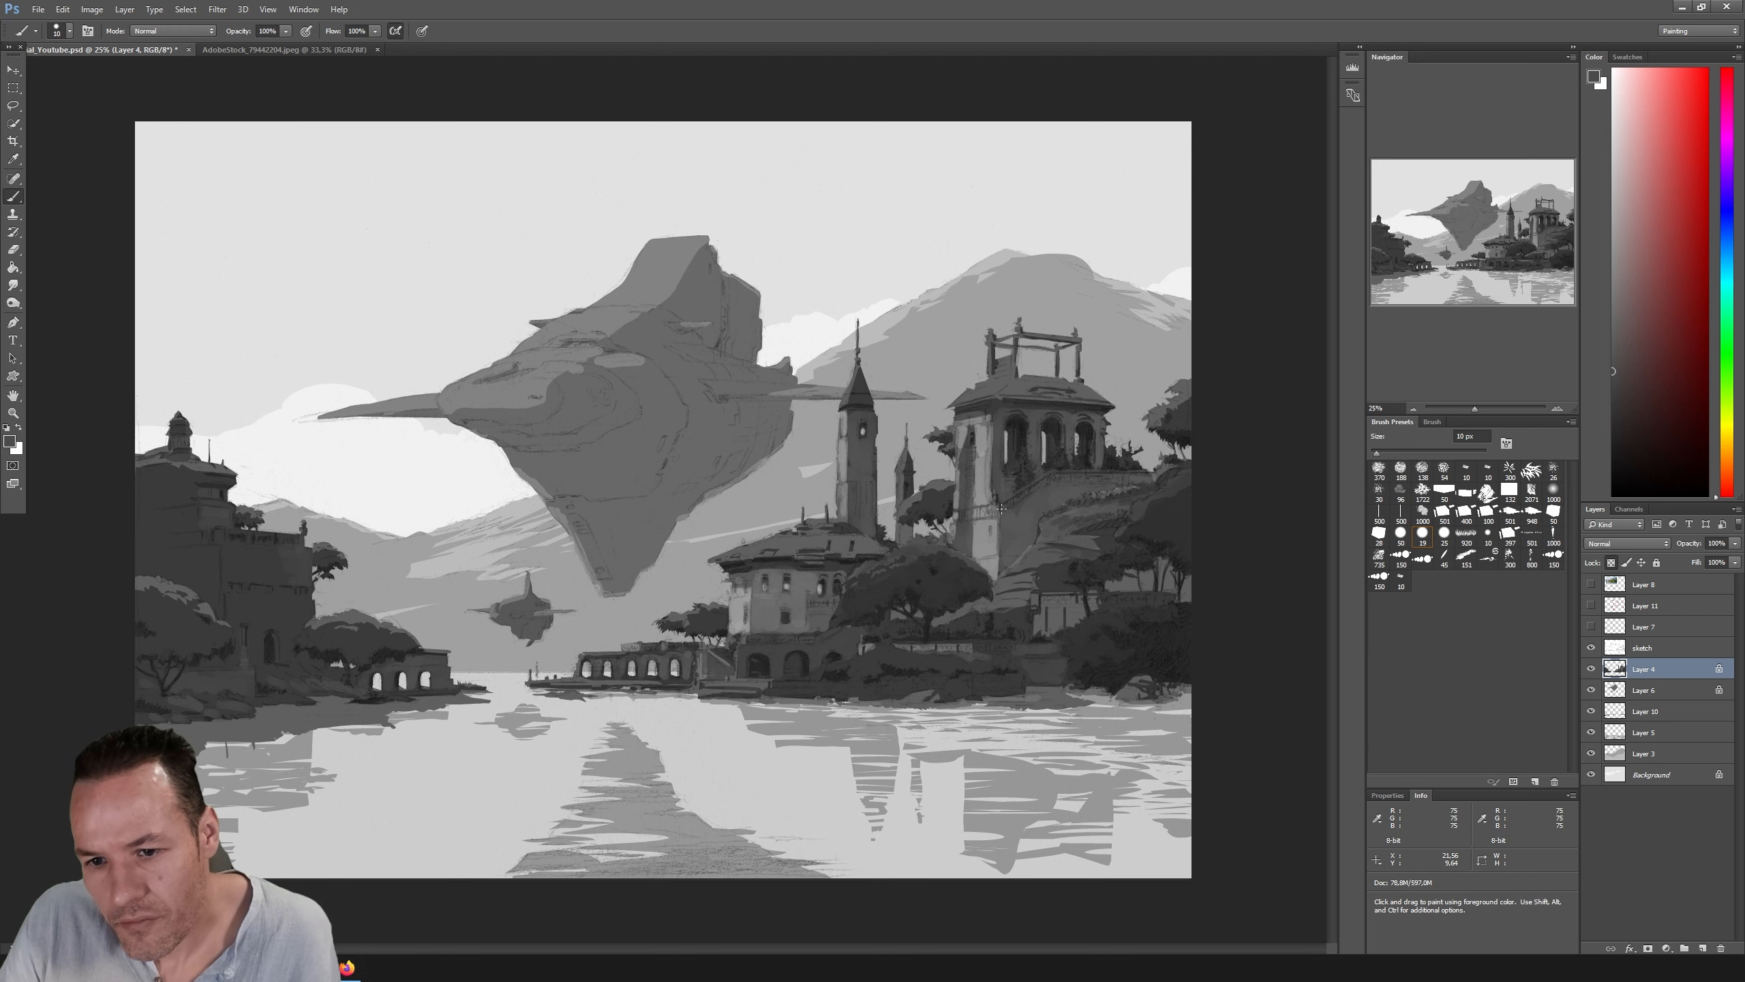
key(shift)
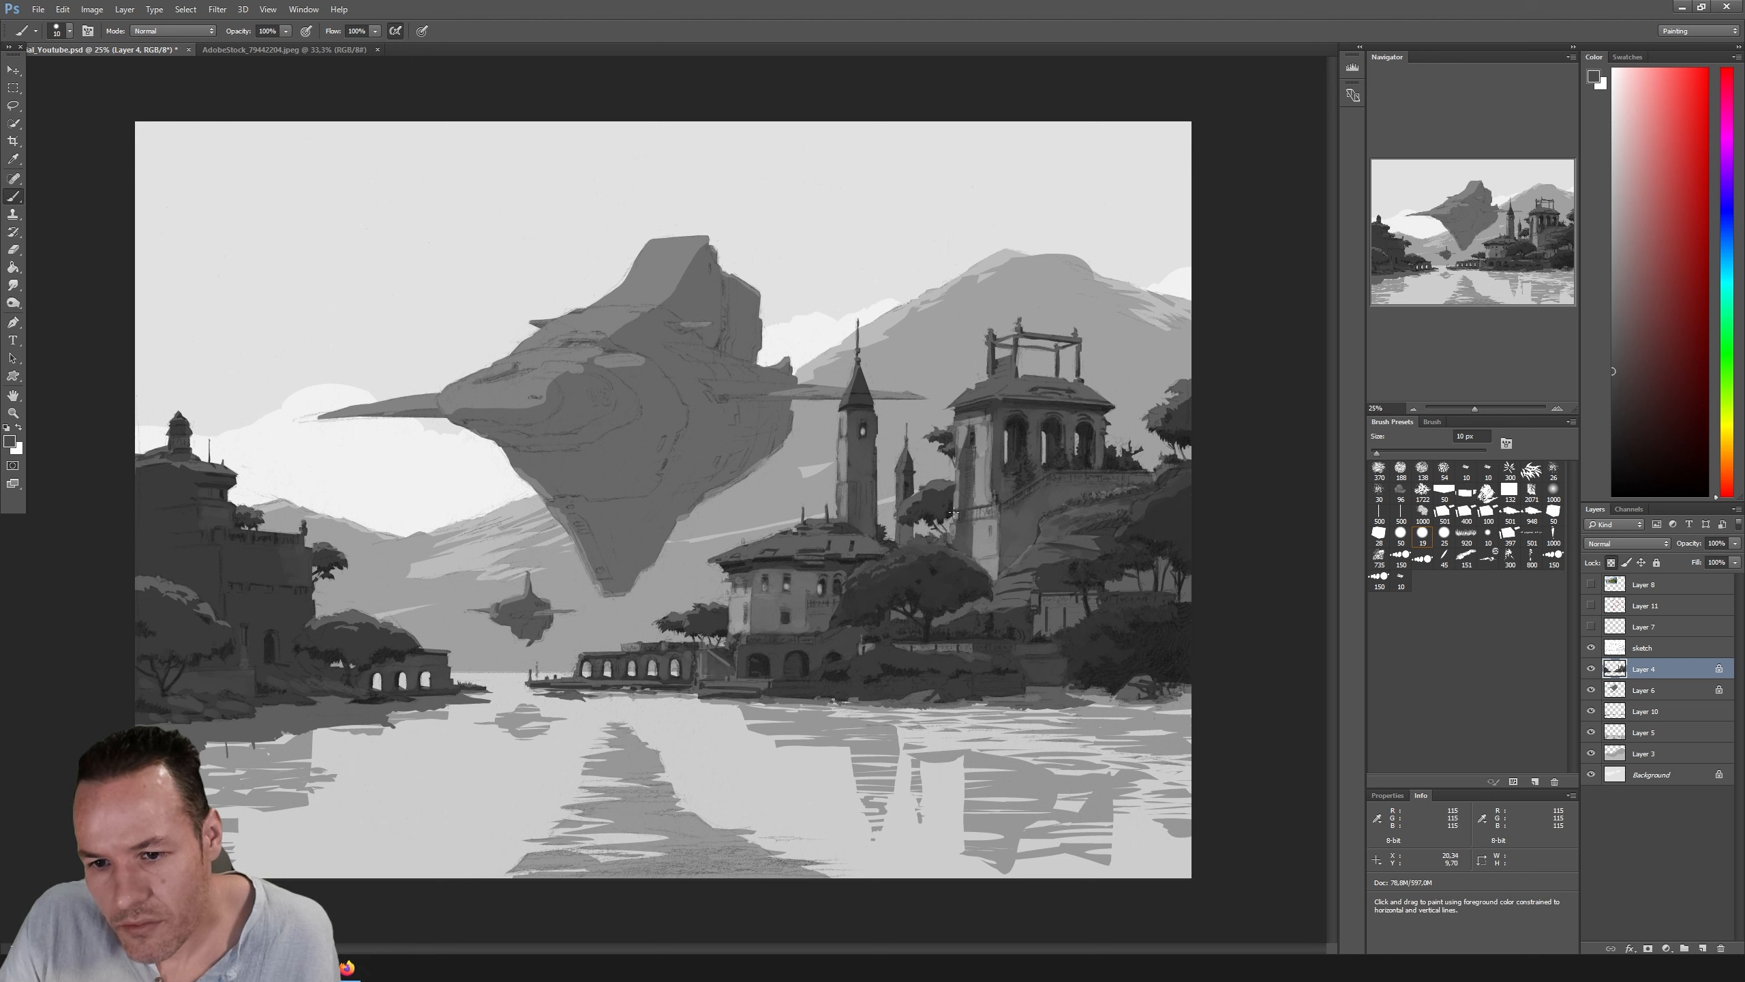
click(1591, 648)
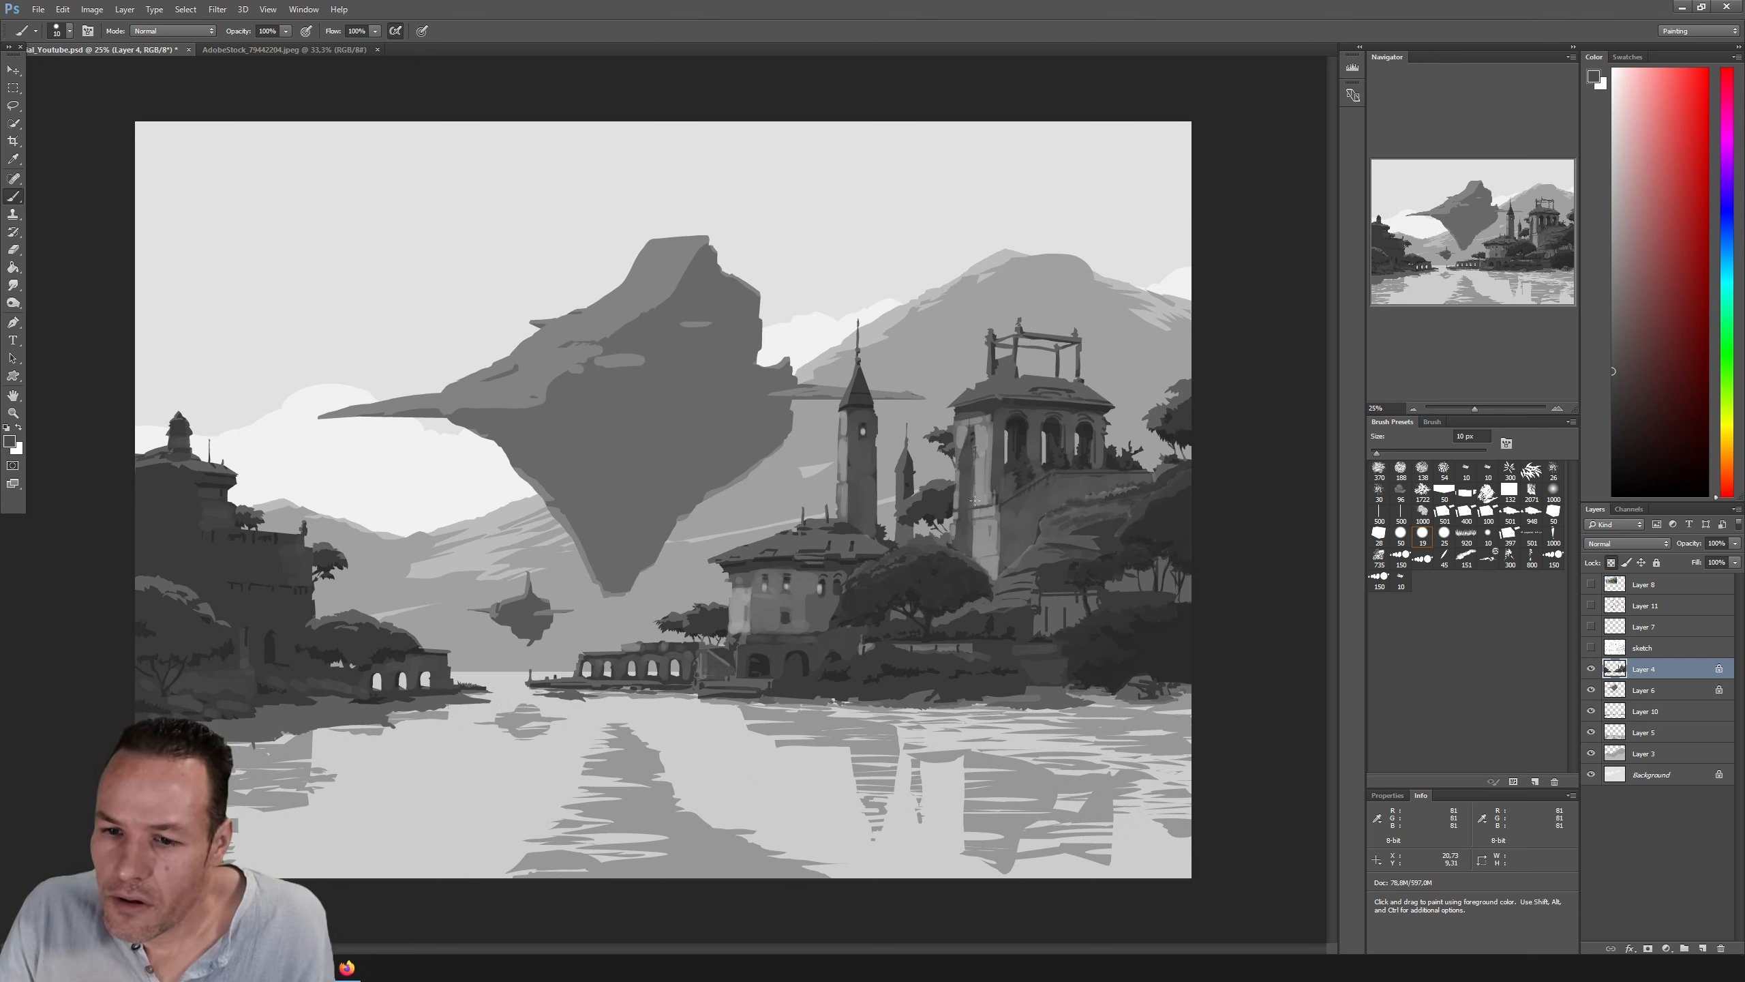
alt+click(1004, 505)
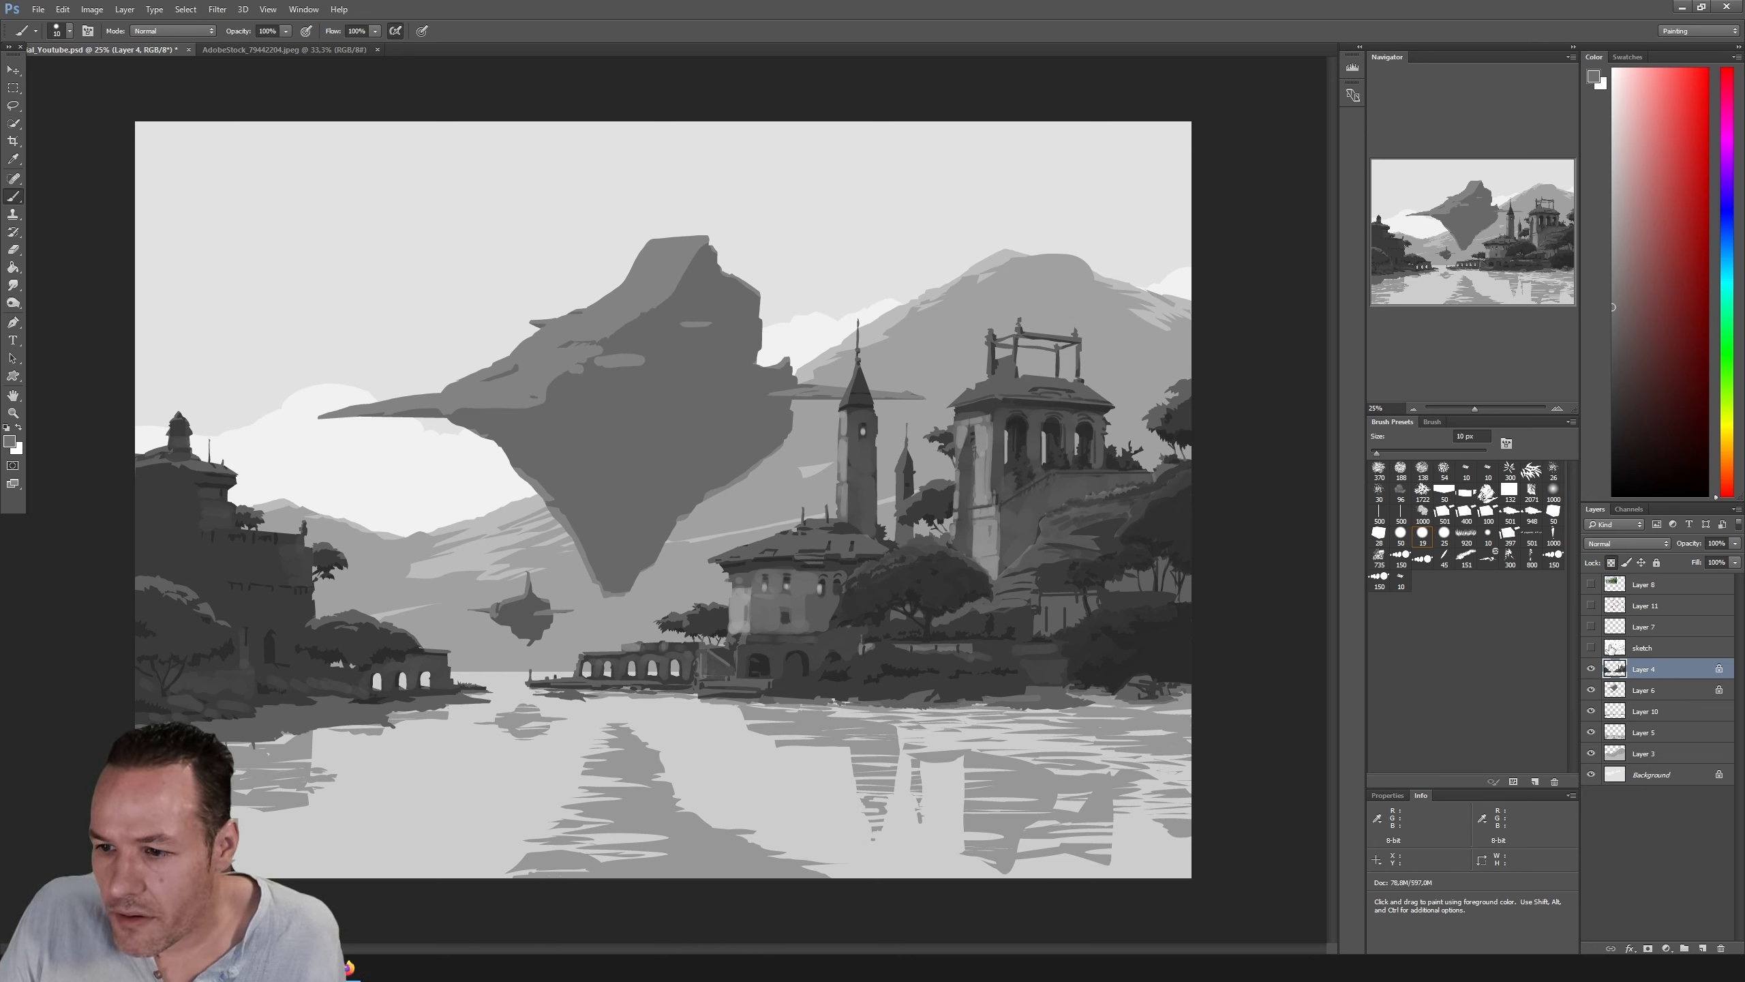
Step: Sample greys around the terrace beneath the arched tower and refine the slope tones on Layer 4, comparing against the sketch layer
click(1591, 647)
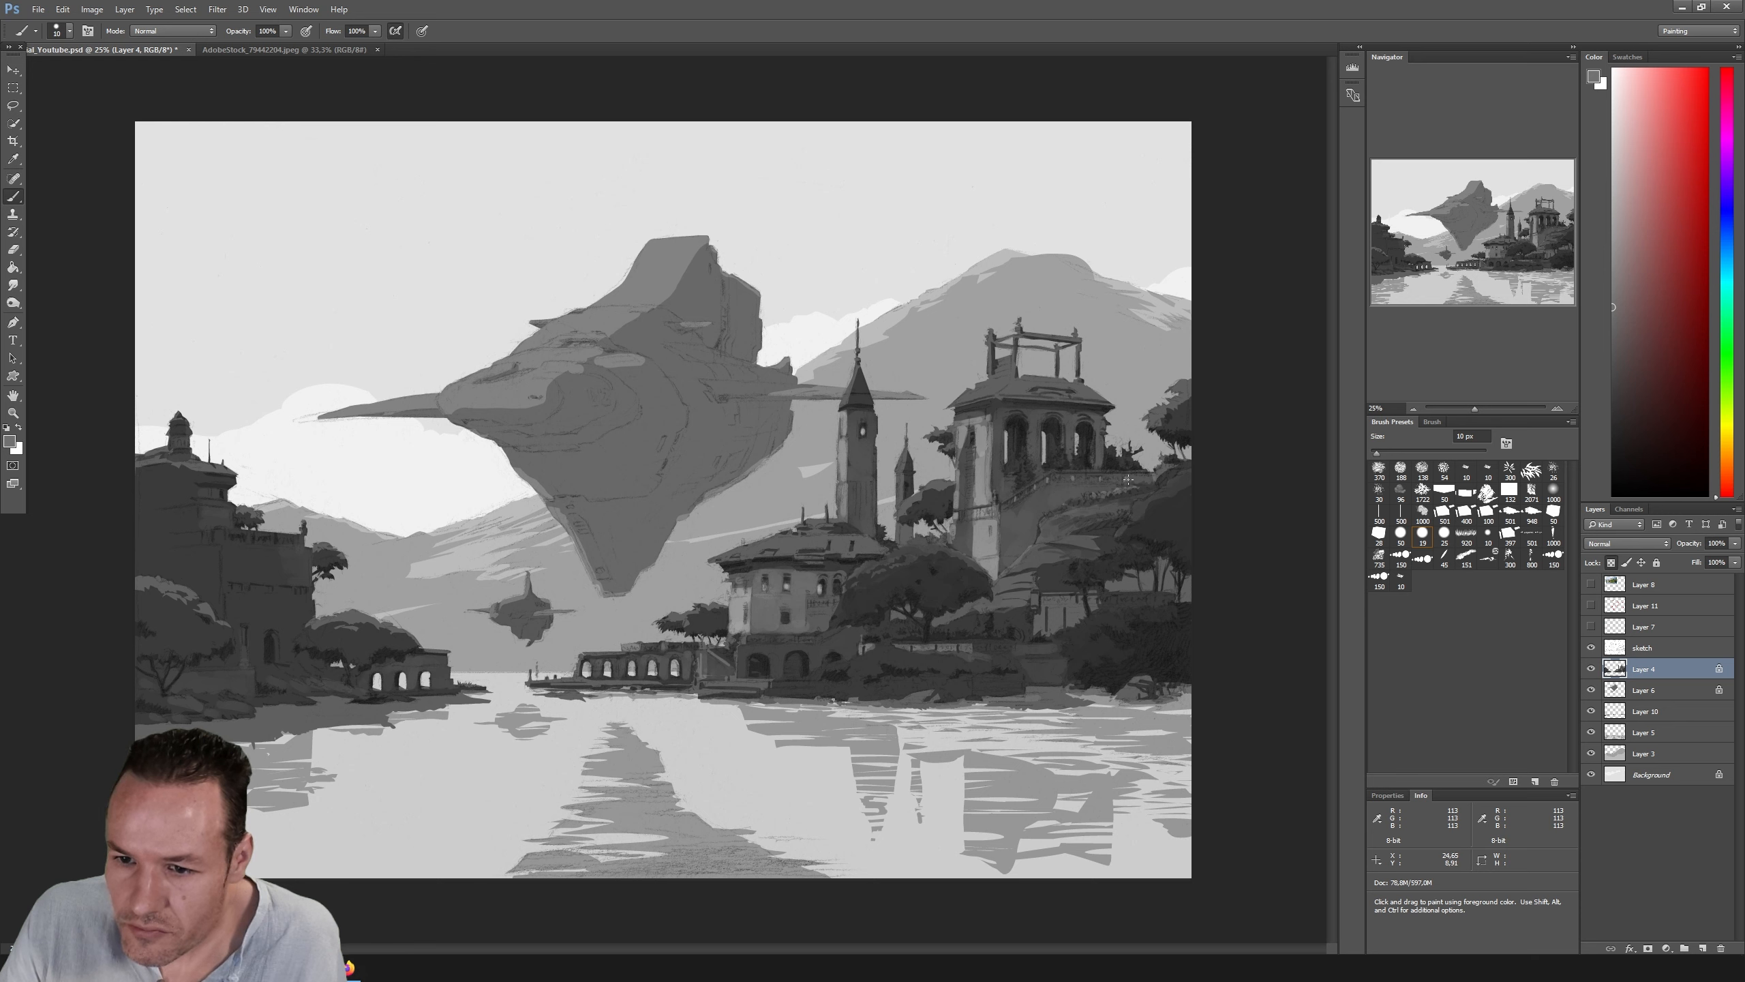
click(1591, 647)
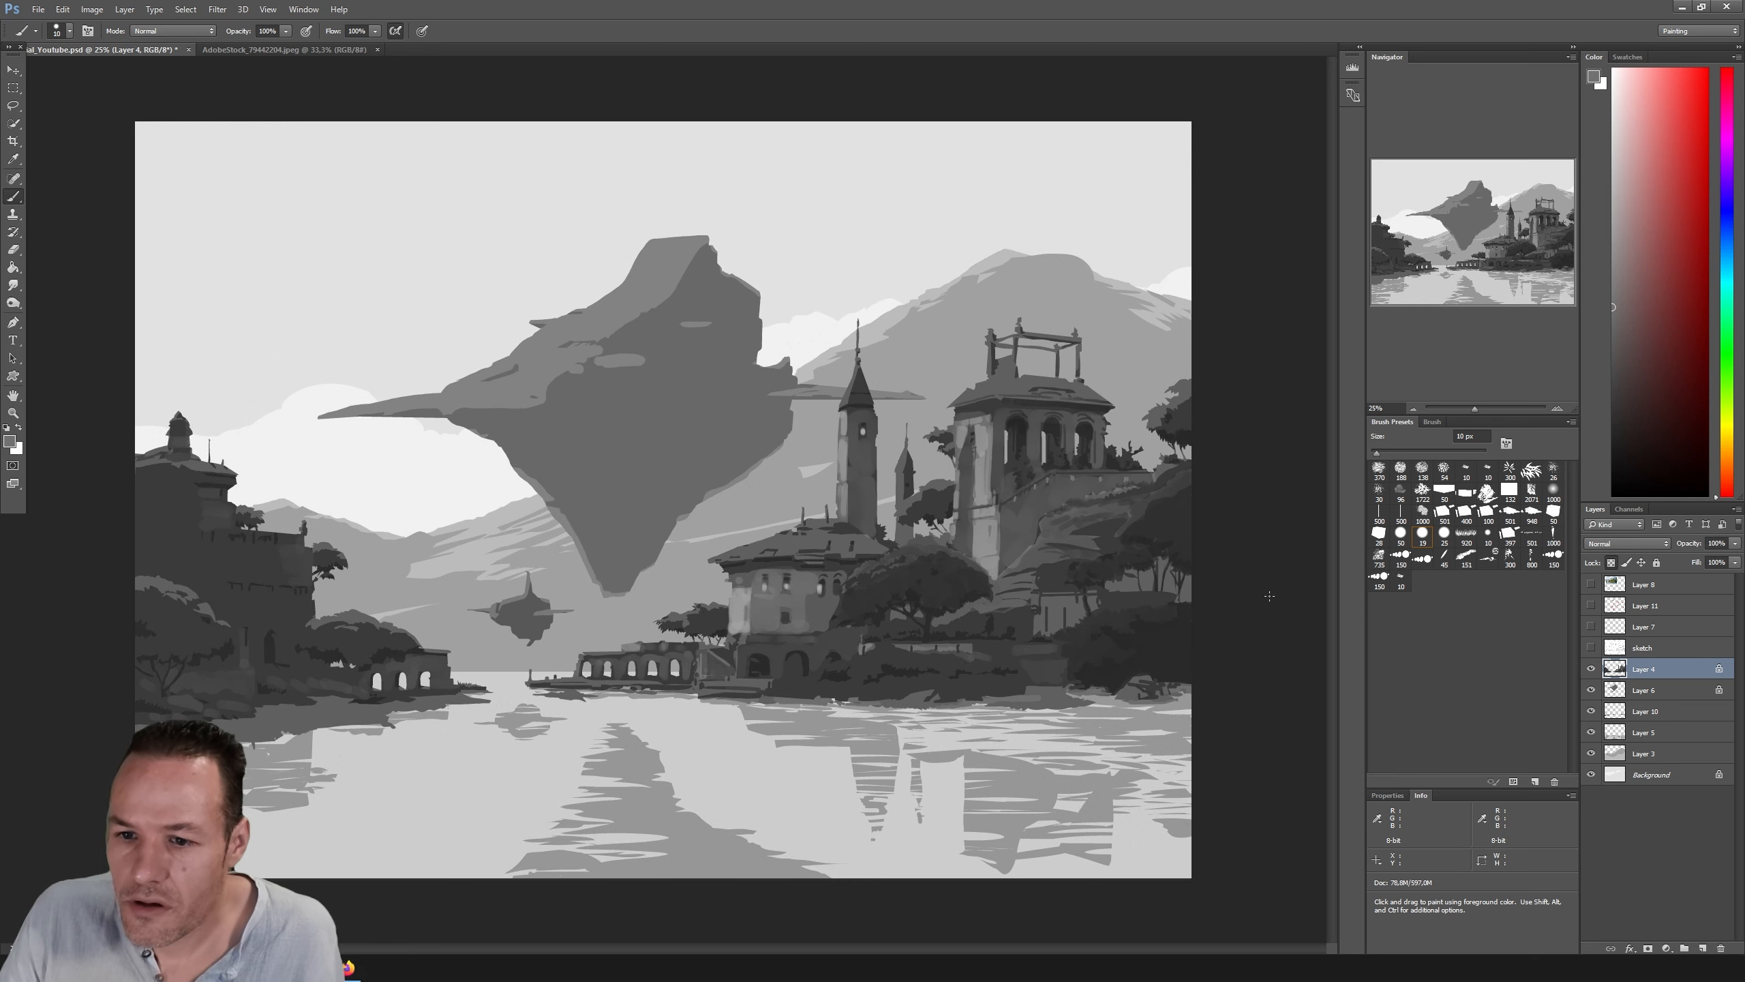
alt+click(1031, 498)
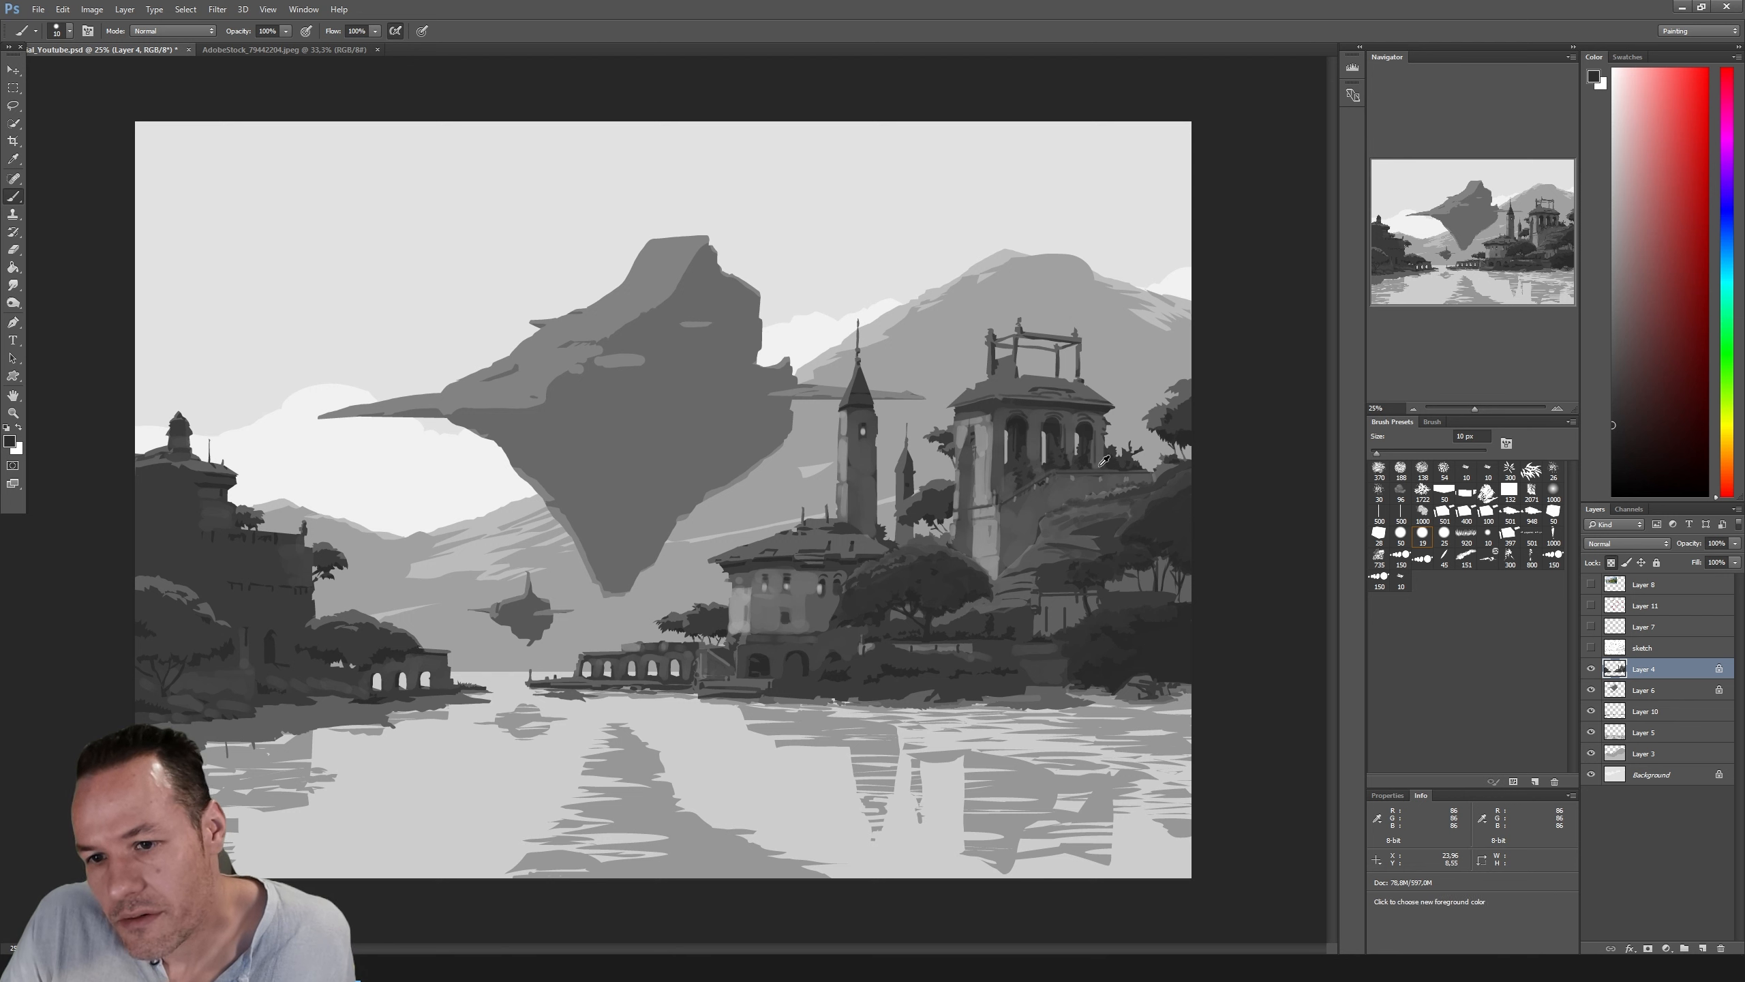
alt+click(1053, 478)
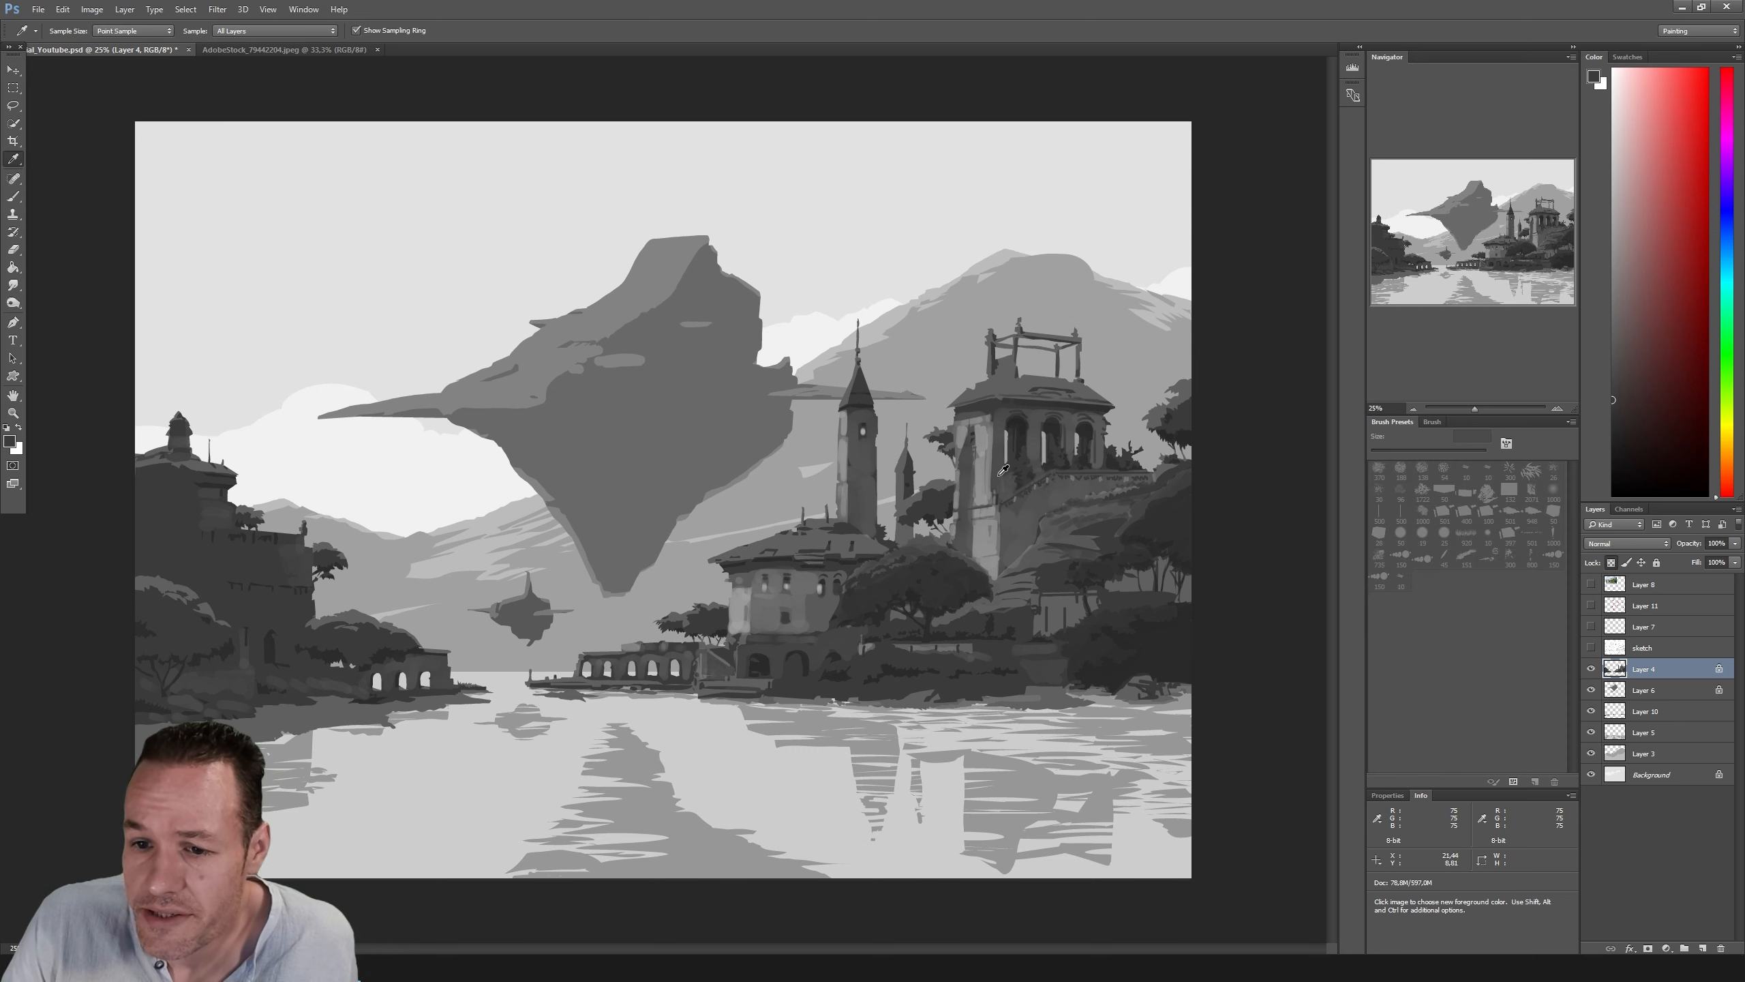
alt+click(1002, 470)
click(1591, 647)
click(1591, 647)
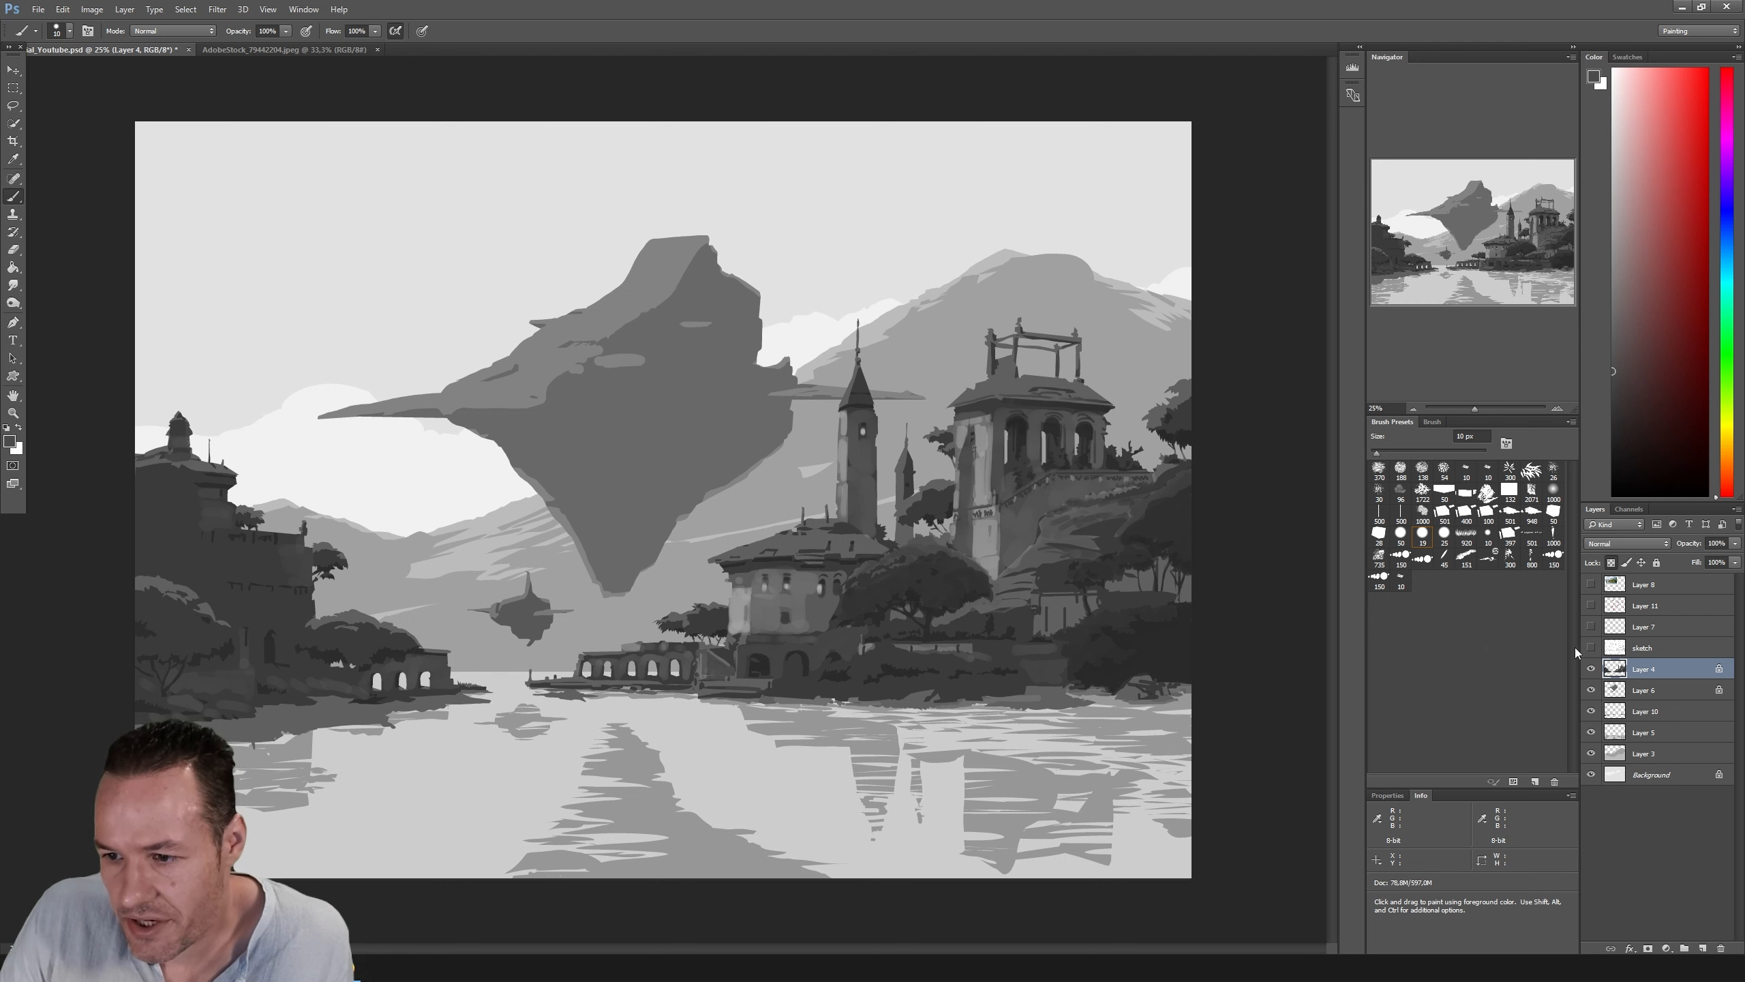
Step: Sample a mid grey below the arched tower and paint a straight stroke along its terrace edge, checking it against the sketch layer
key(i)
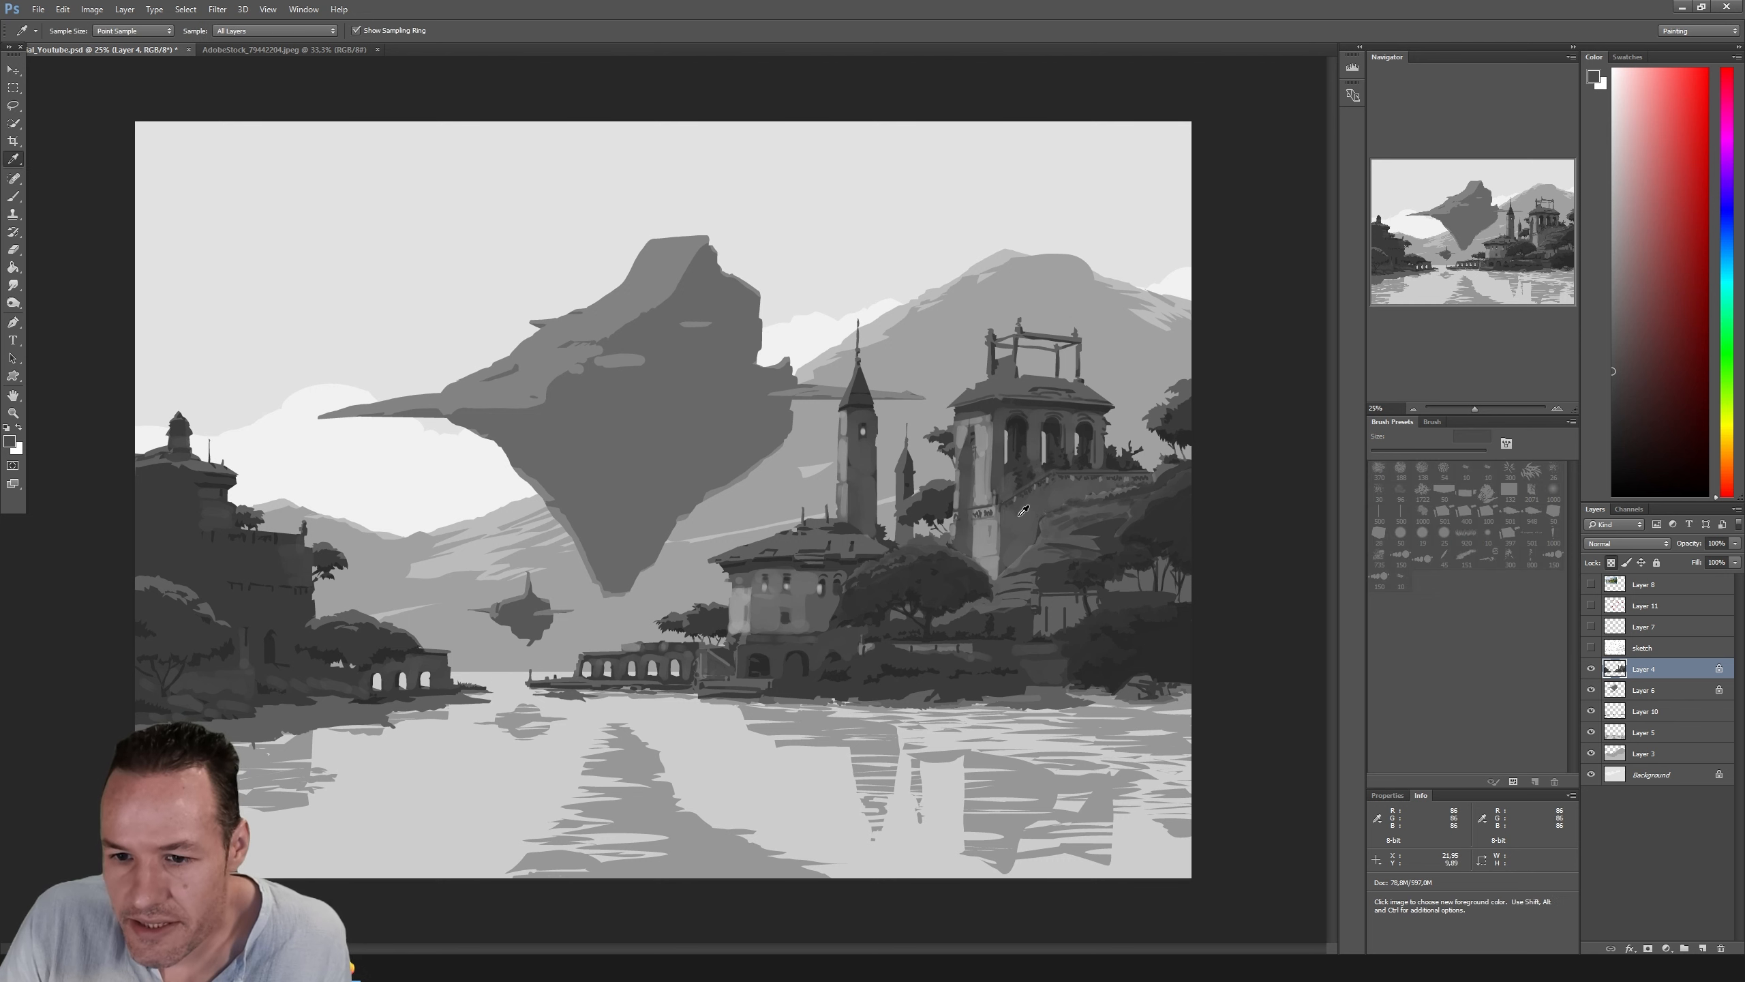
click(1004, 512)
key(b)
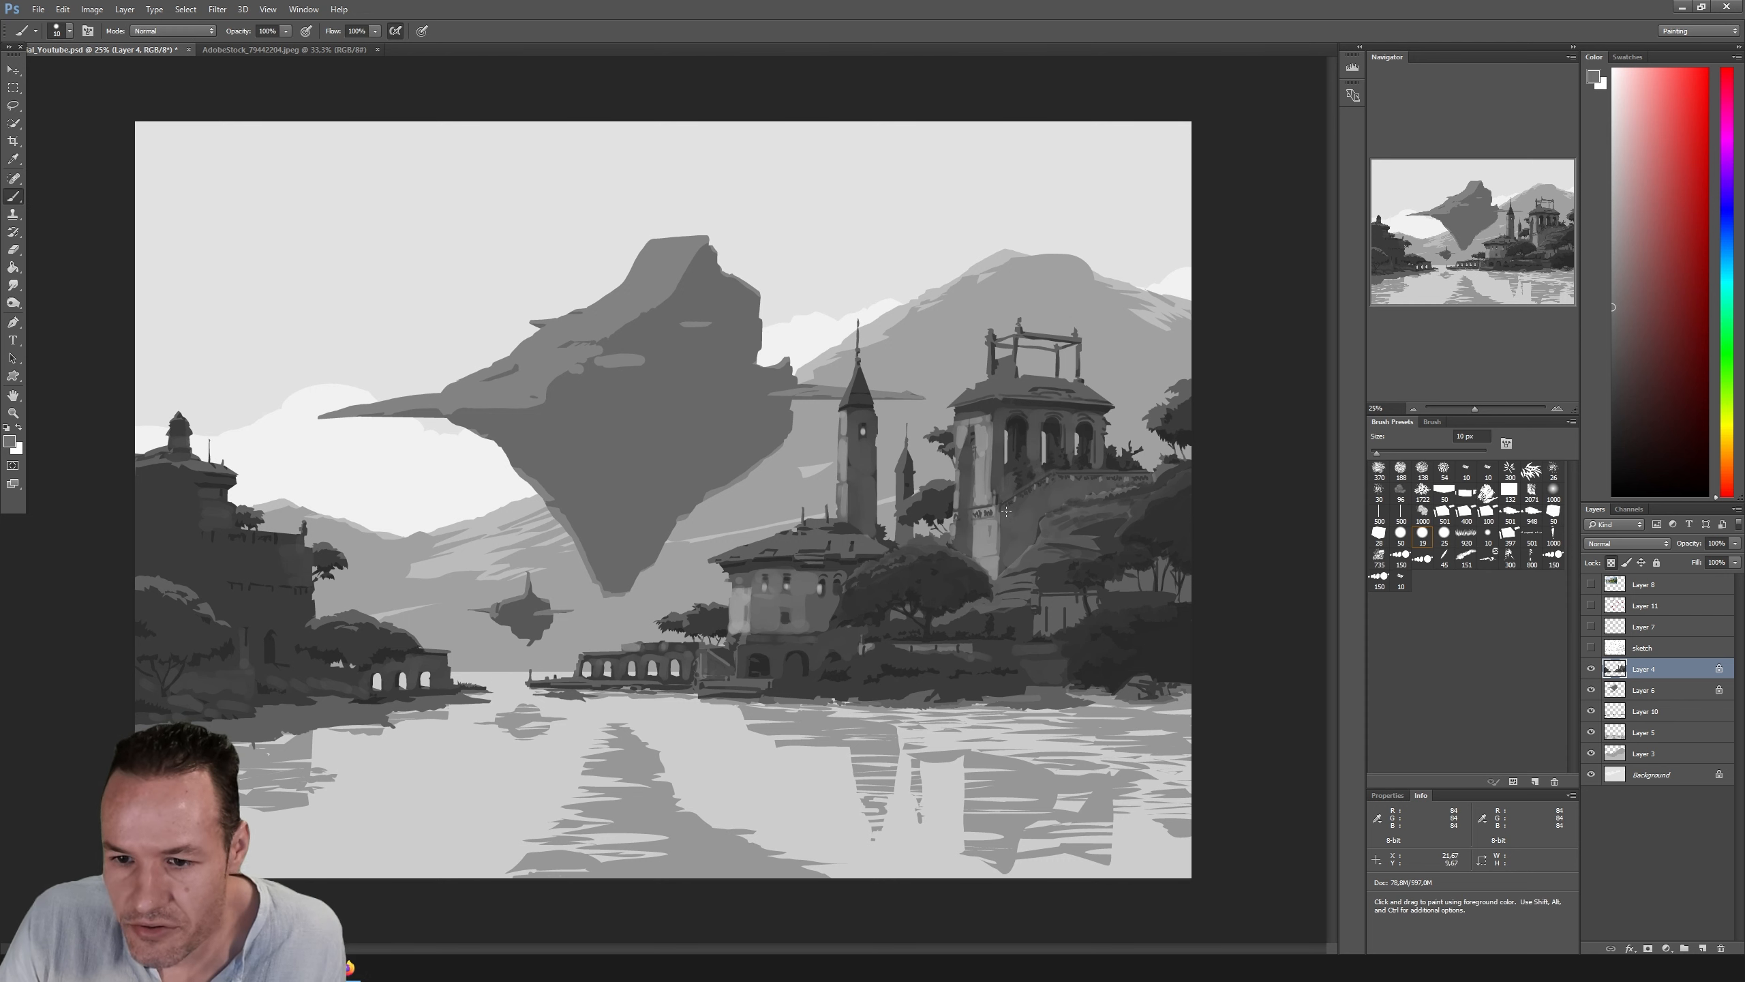
shift+click(1051, 483)
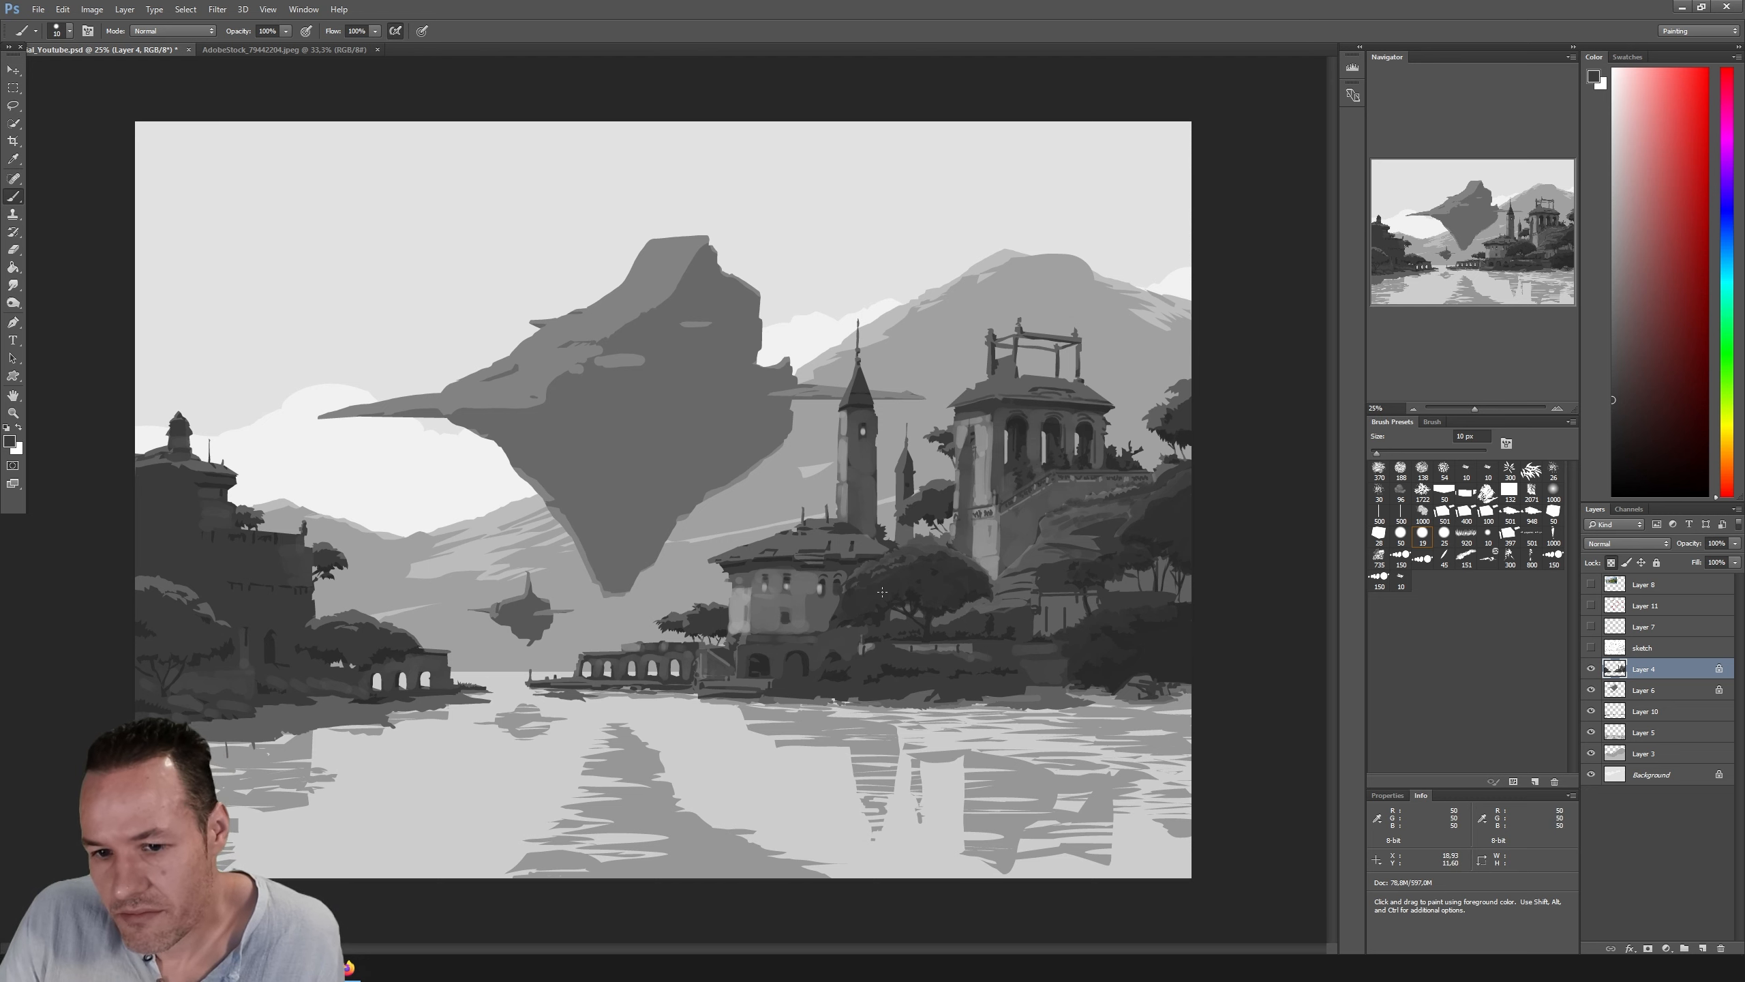
click(1591, 647)
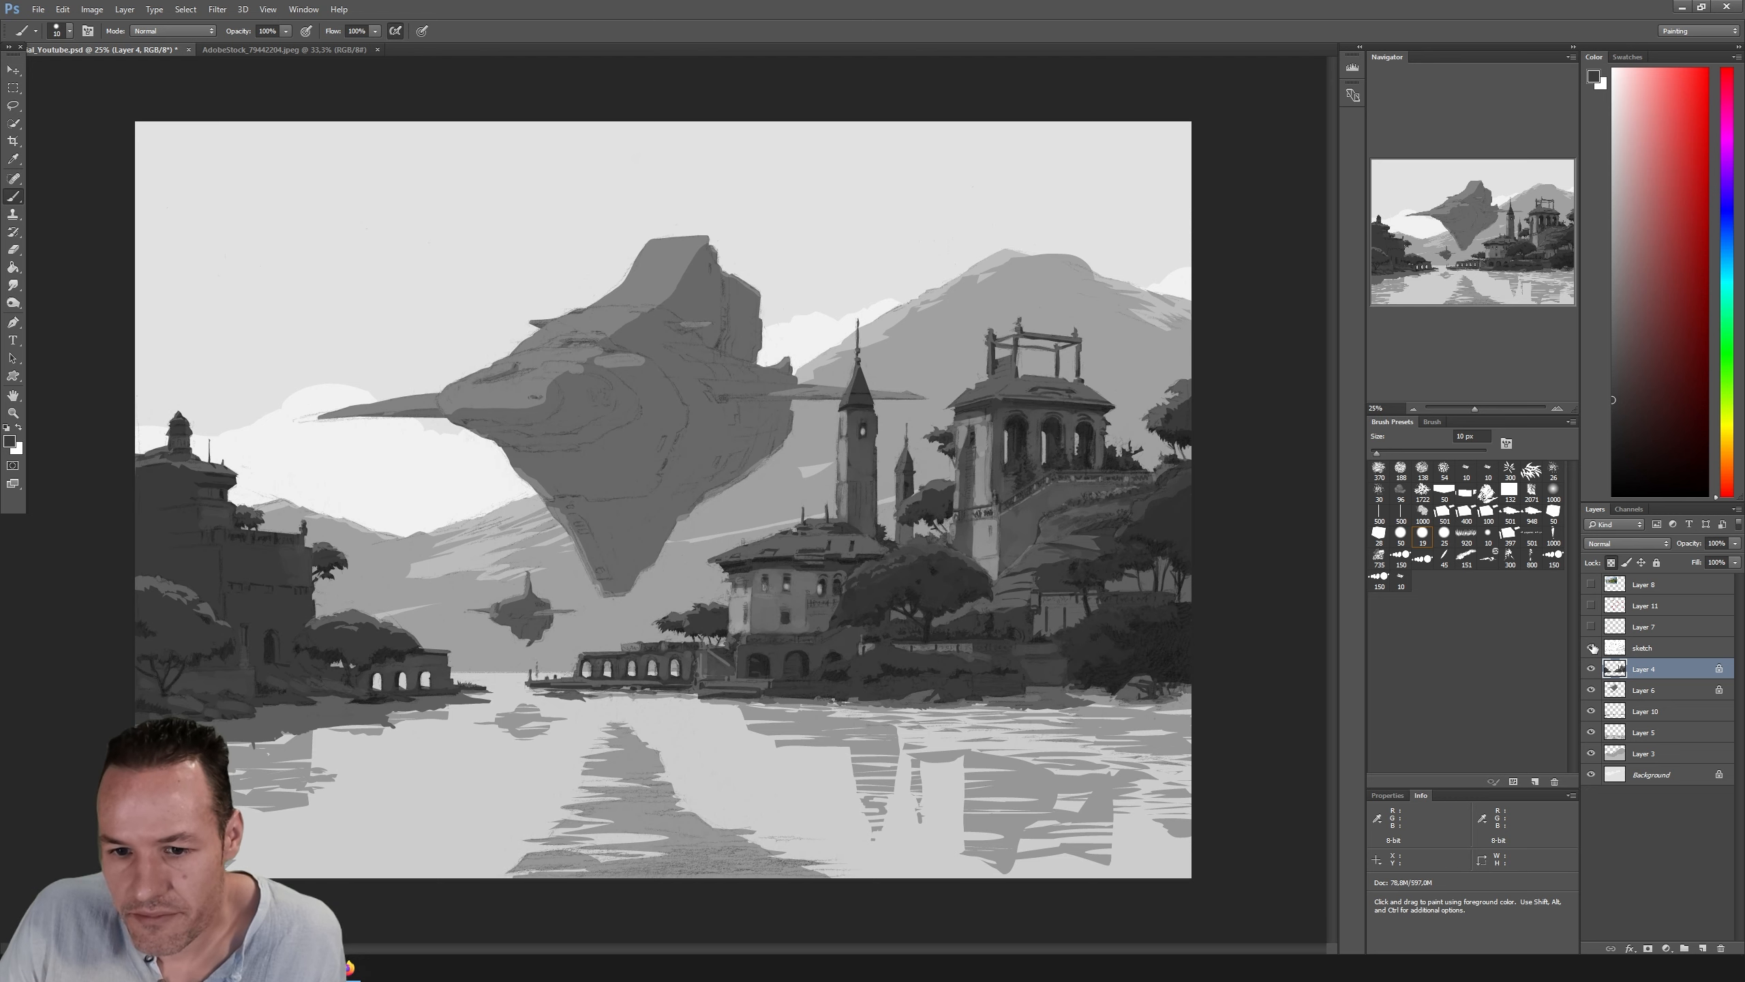
click(1591, 648)
click(1591, 668)
click(1591, 668)
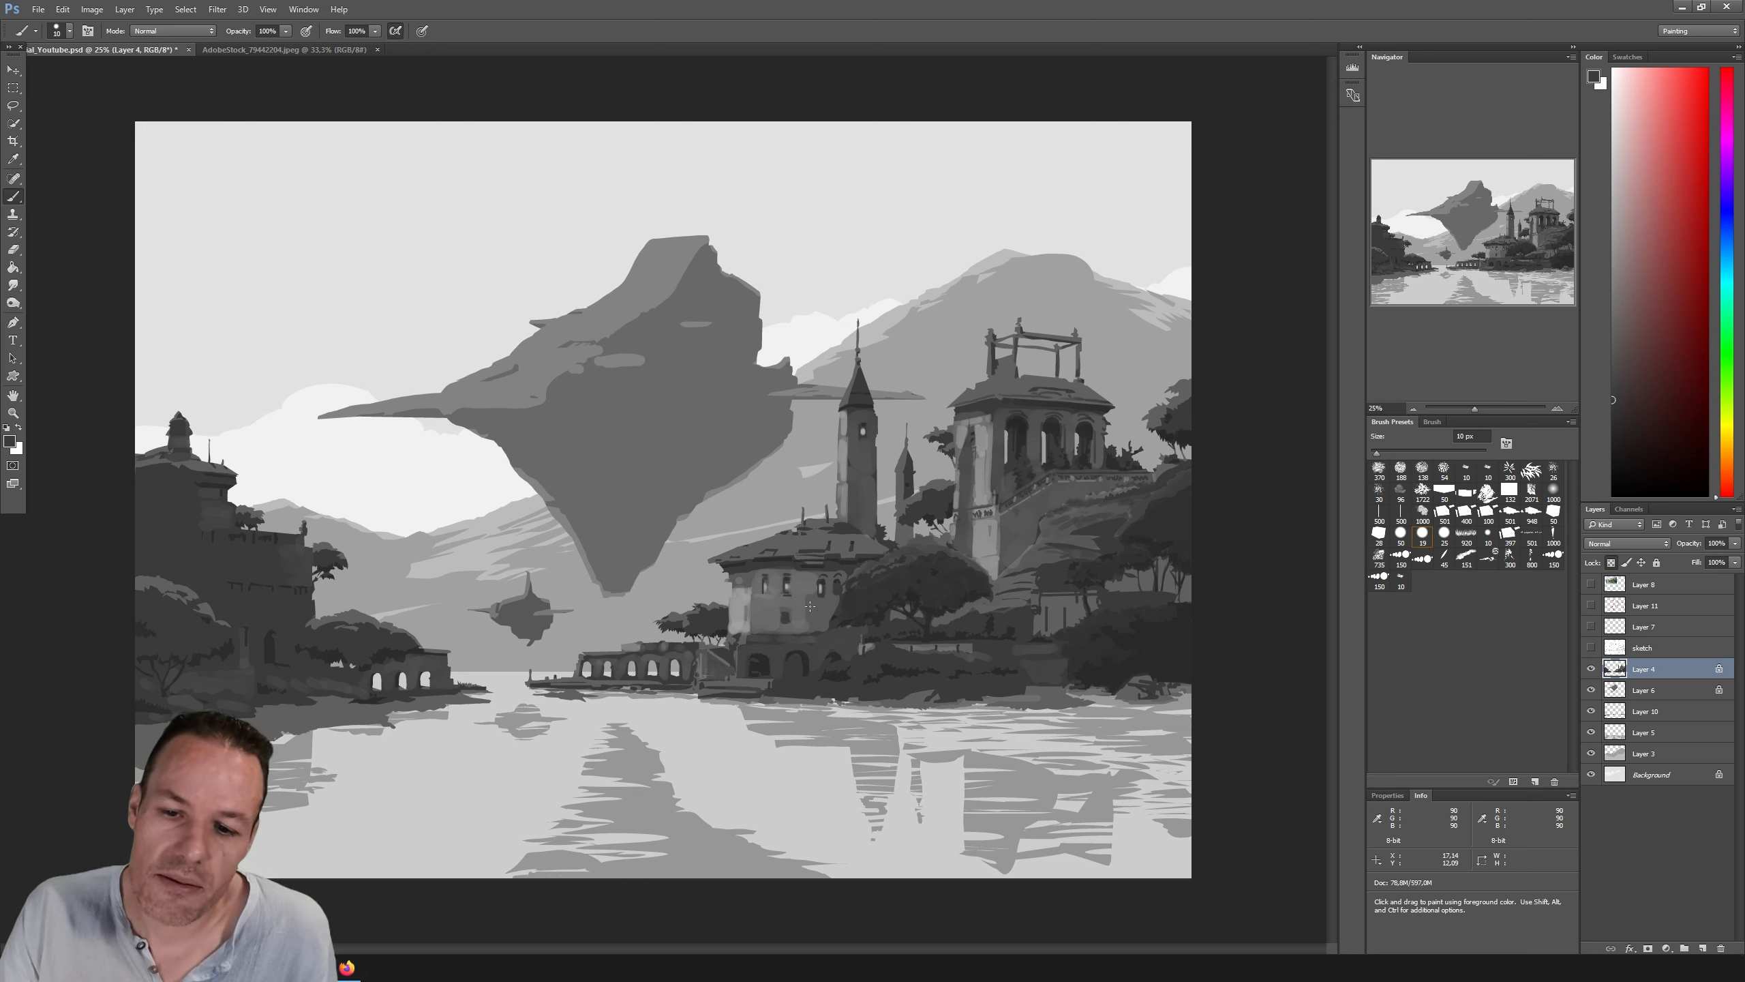
Step: Show the sketch layer, sample a grey beneath the villa's roof and touch up the villa on Layer 4, comparing with the sketch hidden
click(1591, 648)
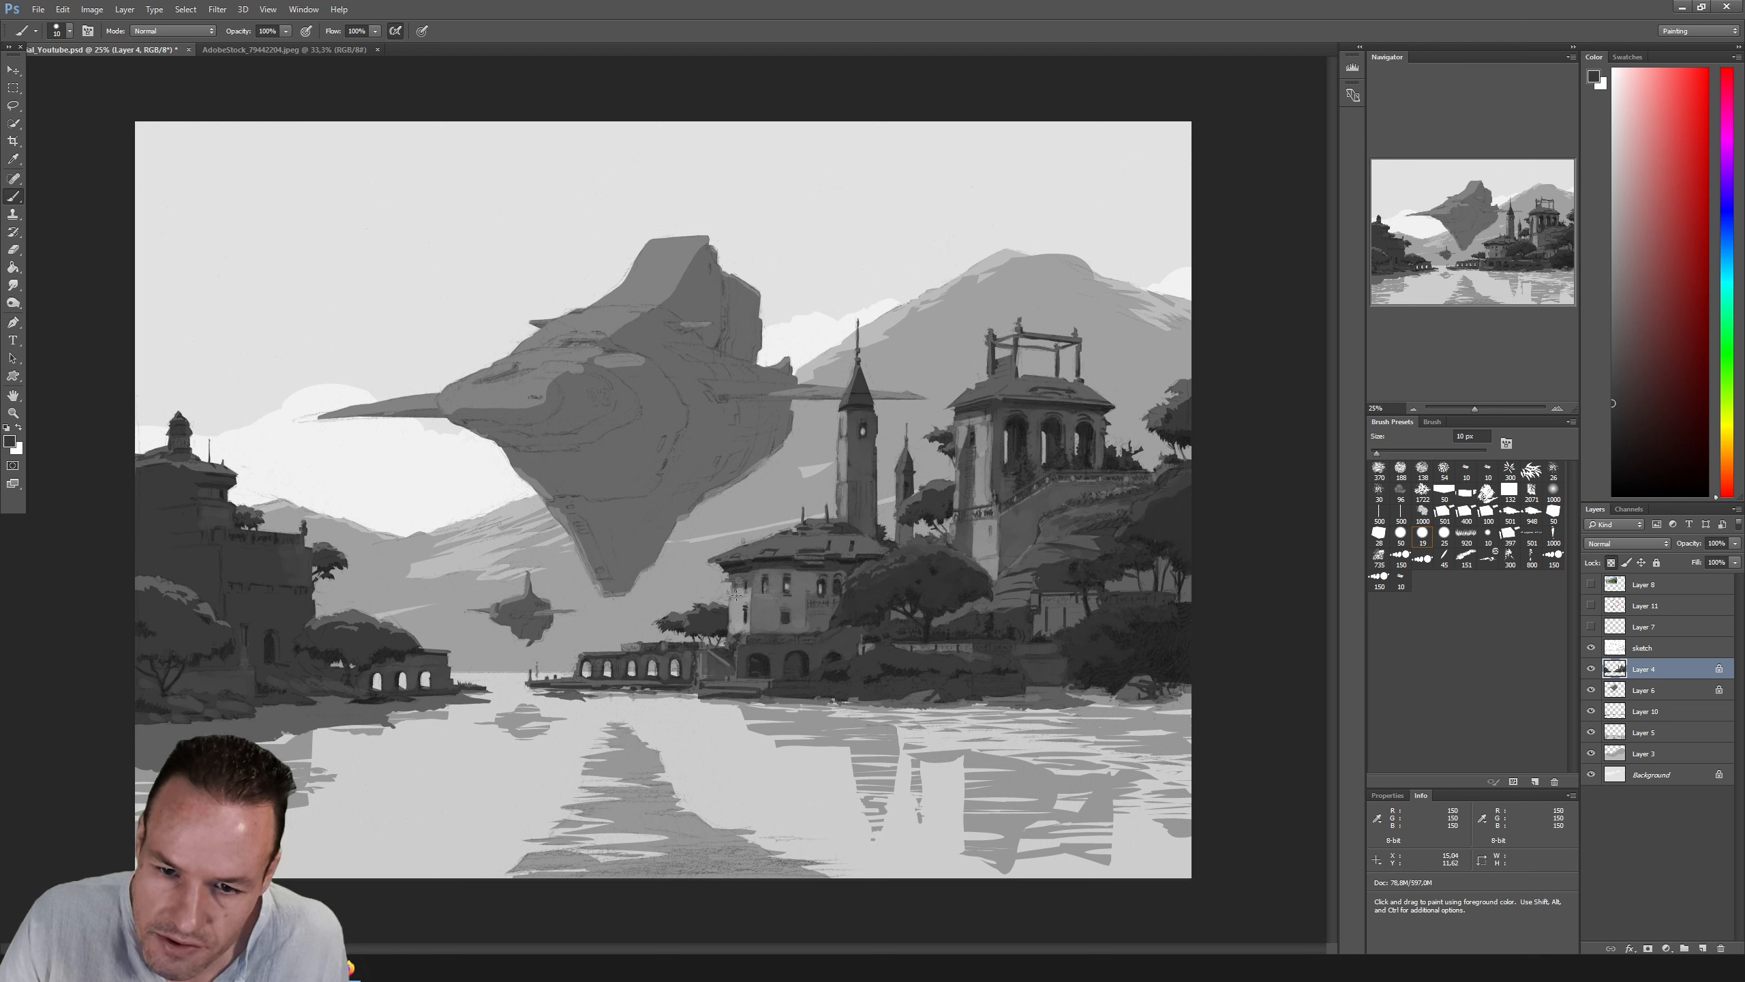
key(i)
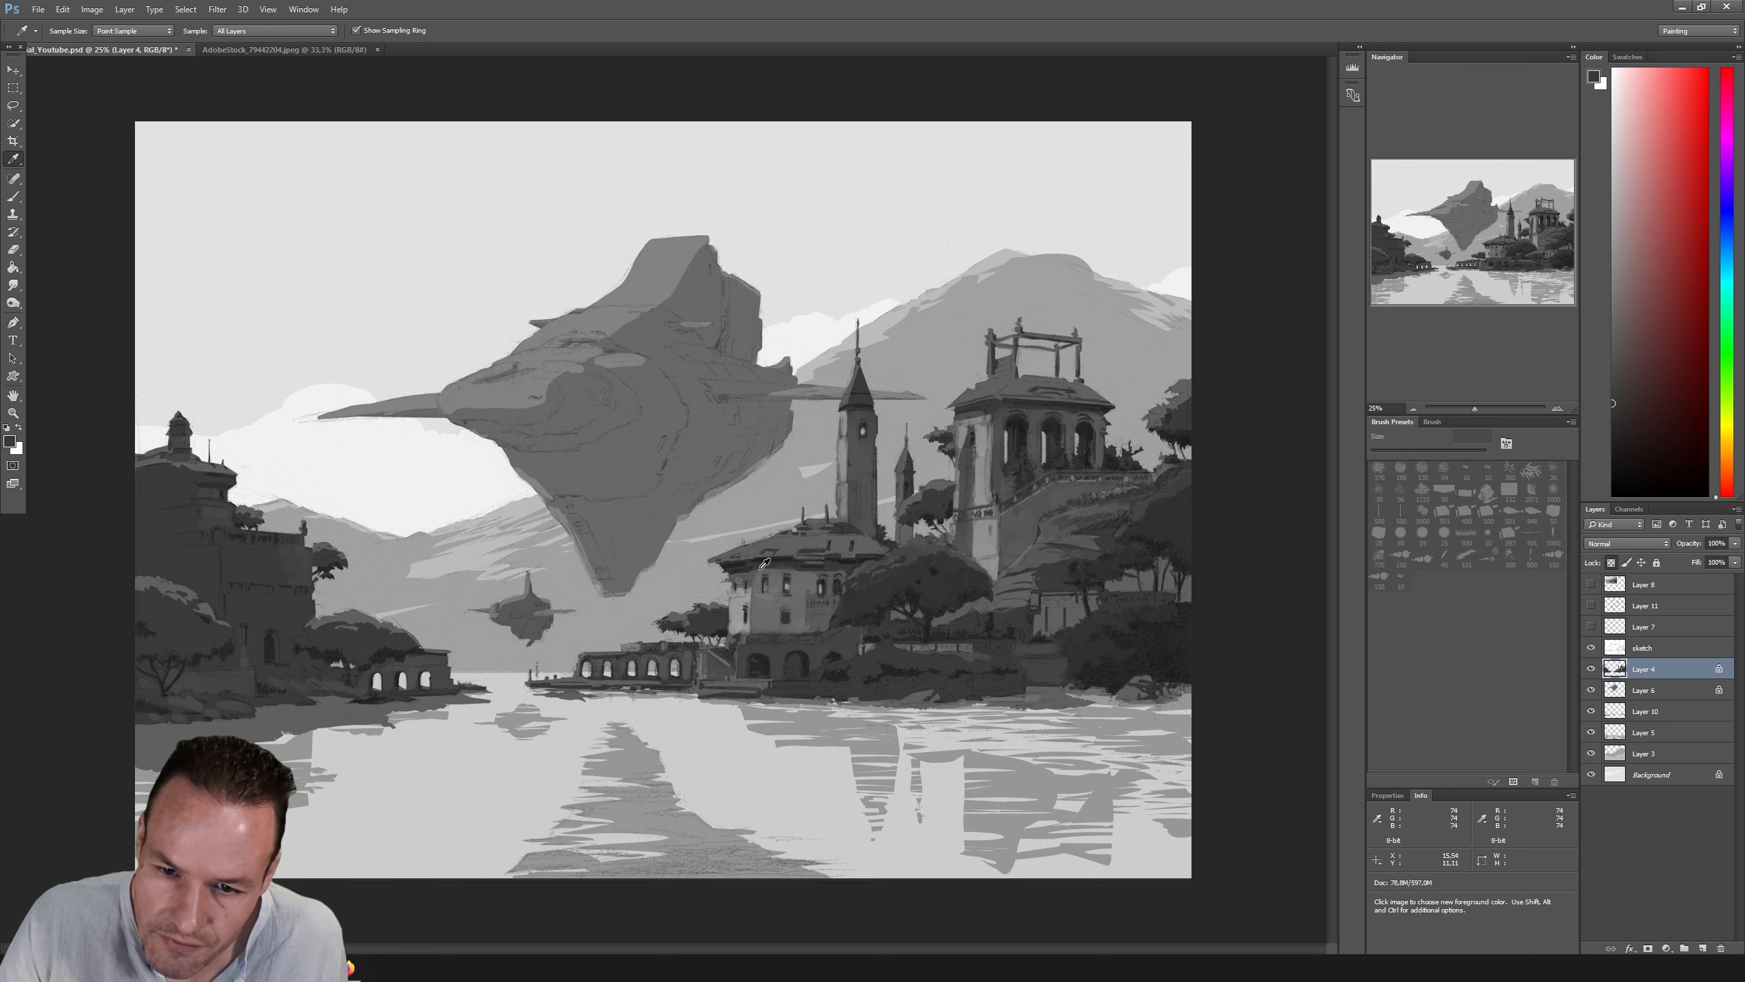
click(753, 571)
key(b)
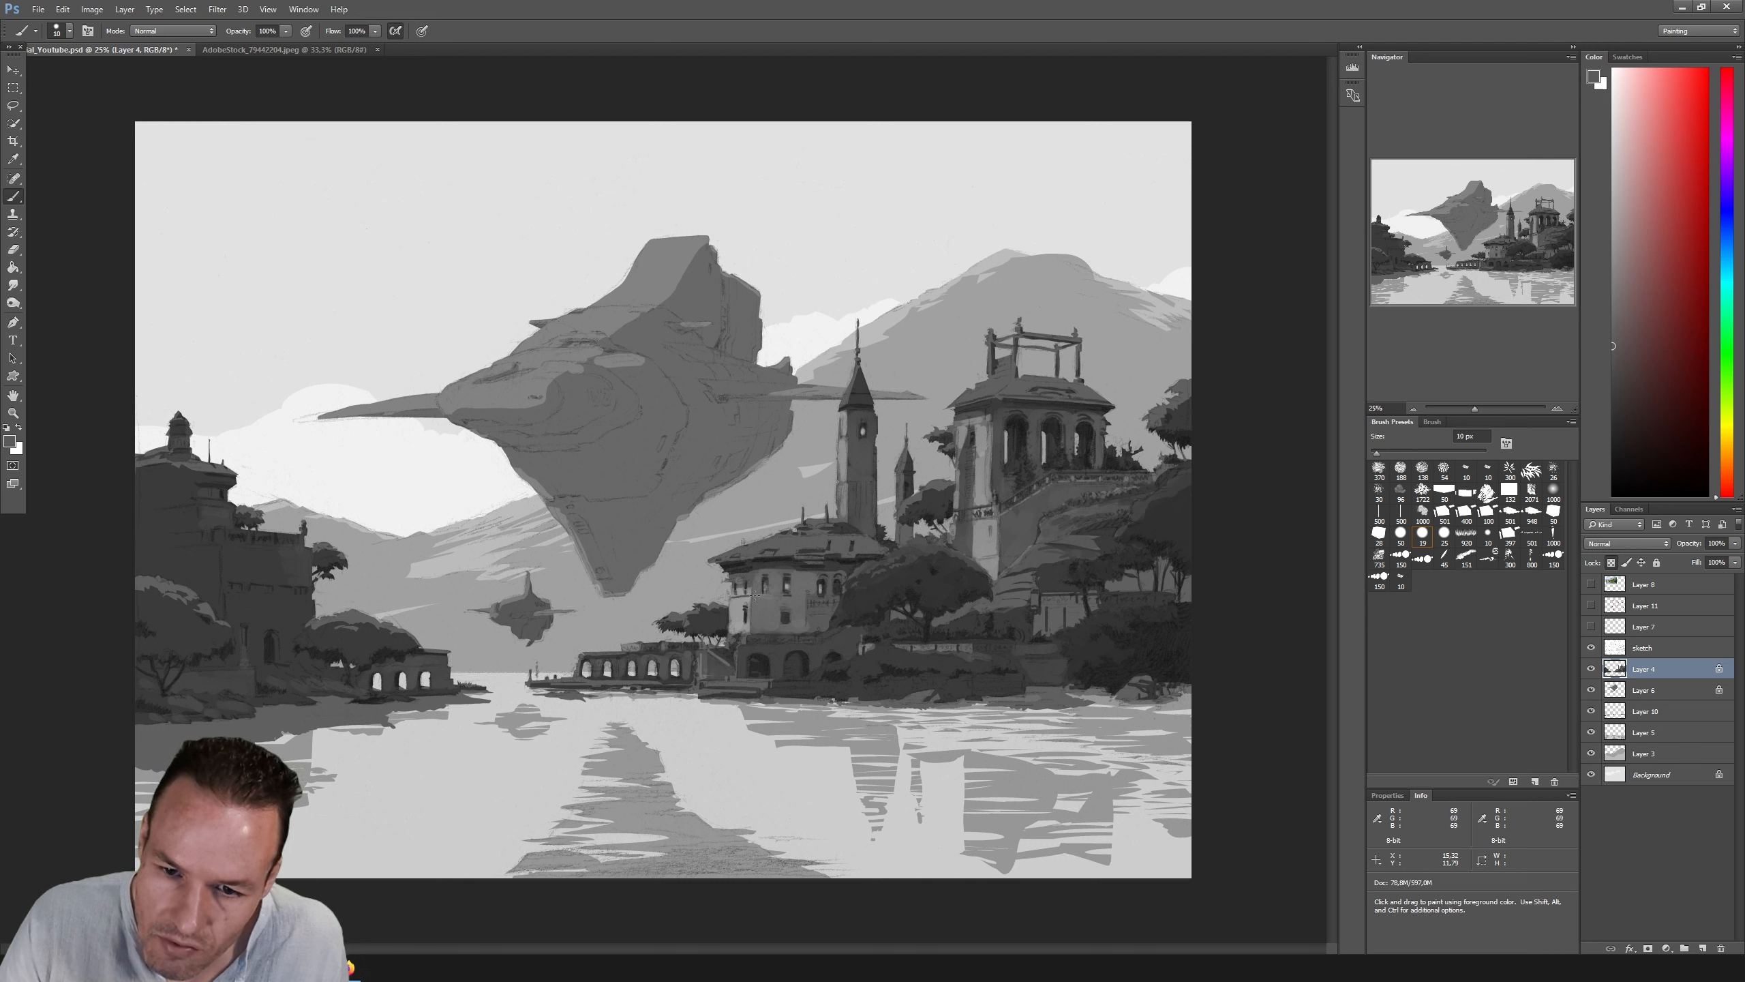
click(1591, 646)
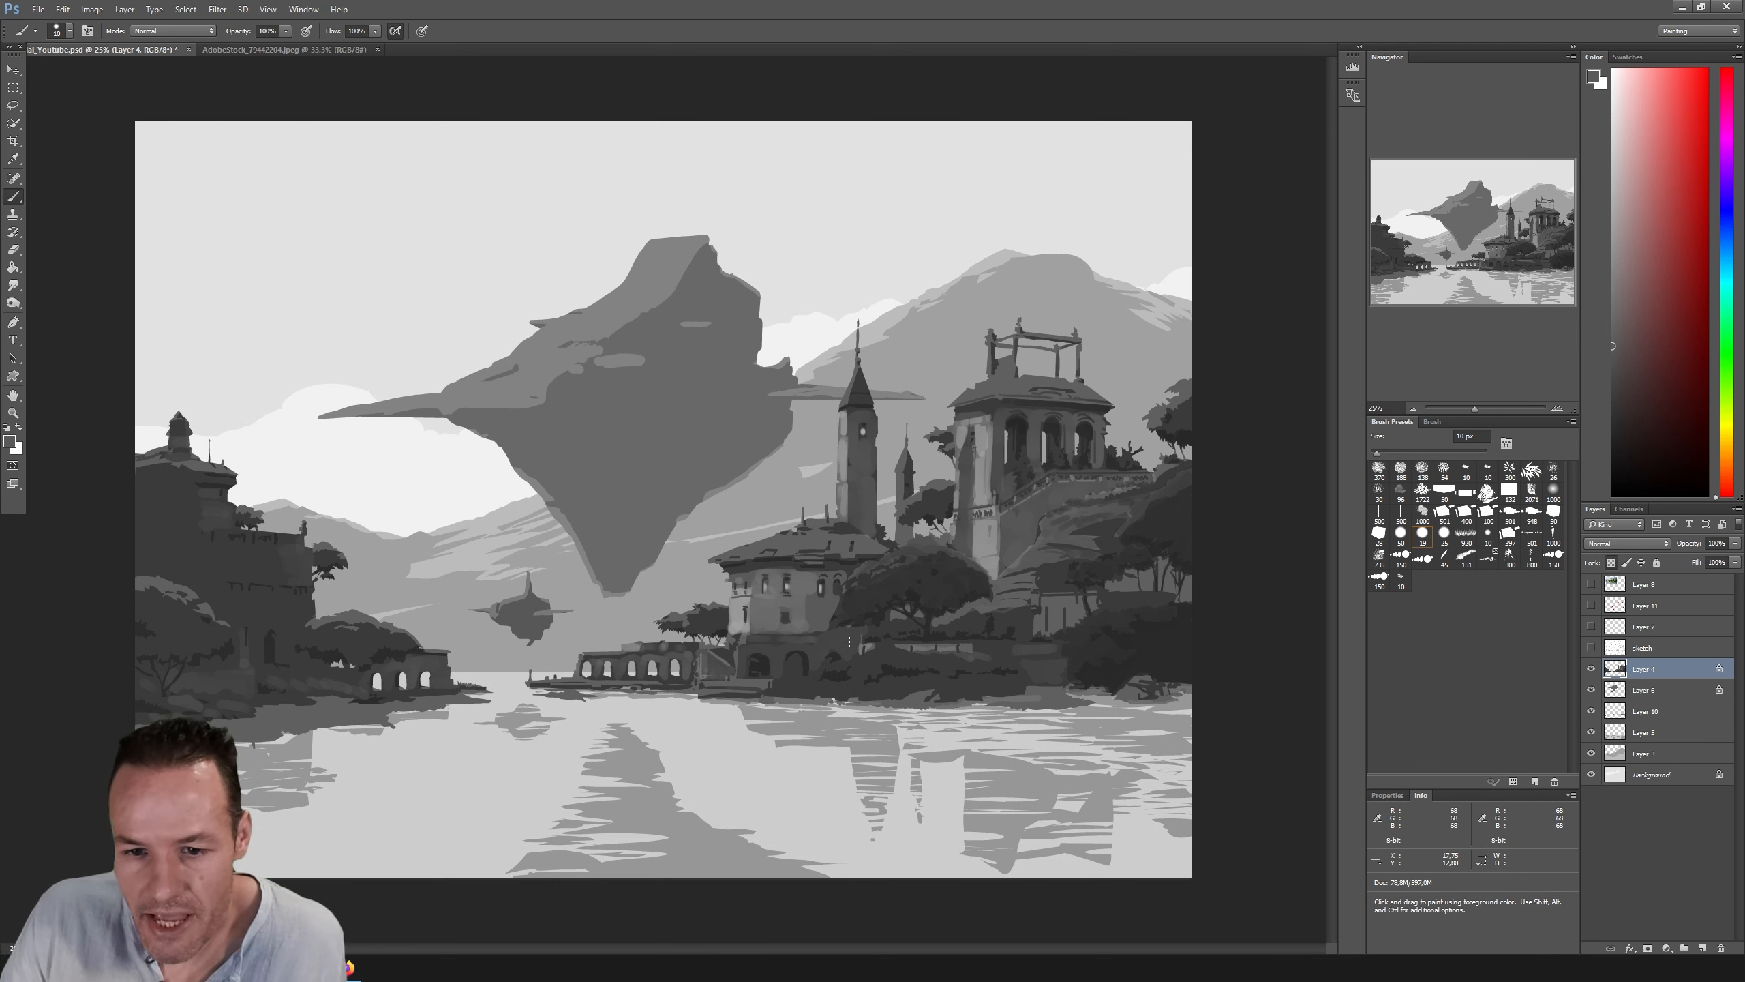
click(1591, 648)
click(1590, 648)
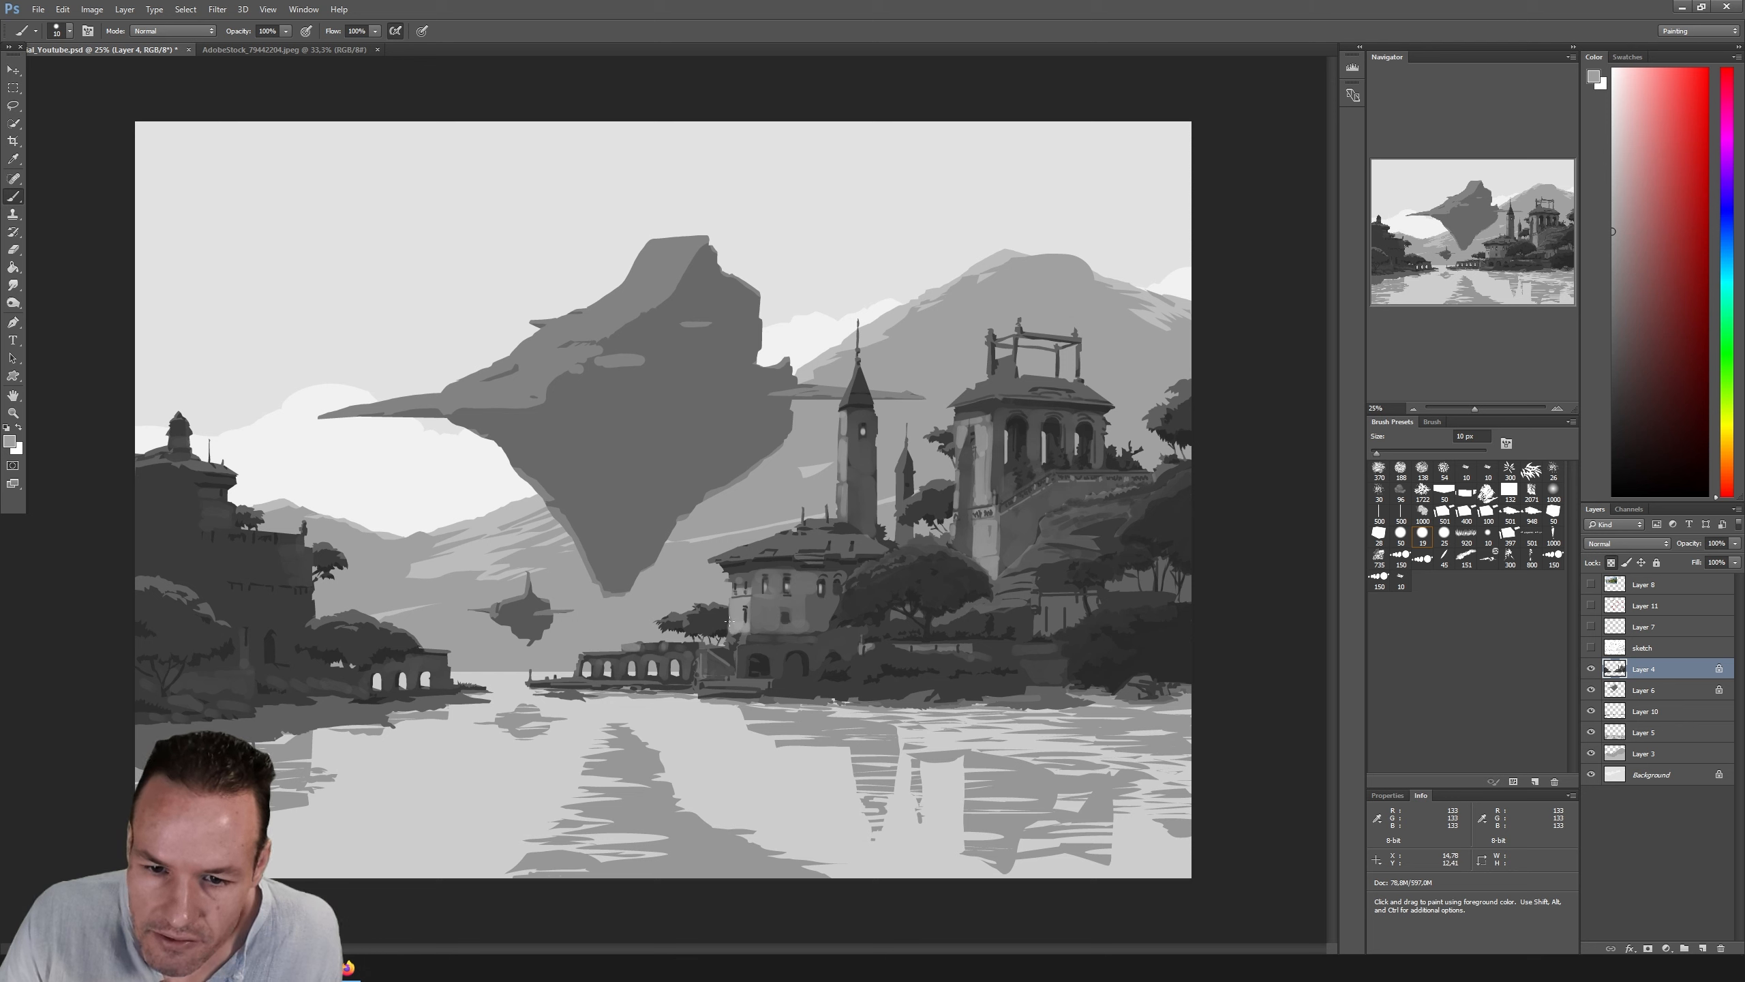
Step: Paint a light grey vertical stroke down the lake-side corner of the villa's wall and compare it with the sketch
drag(729, 608, 730, 641)
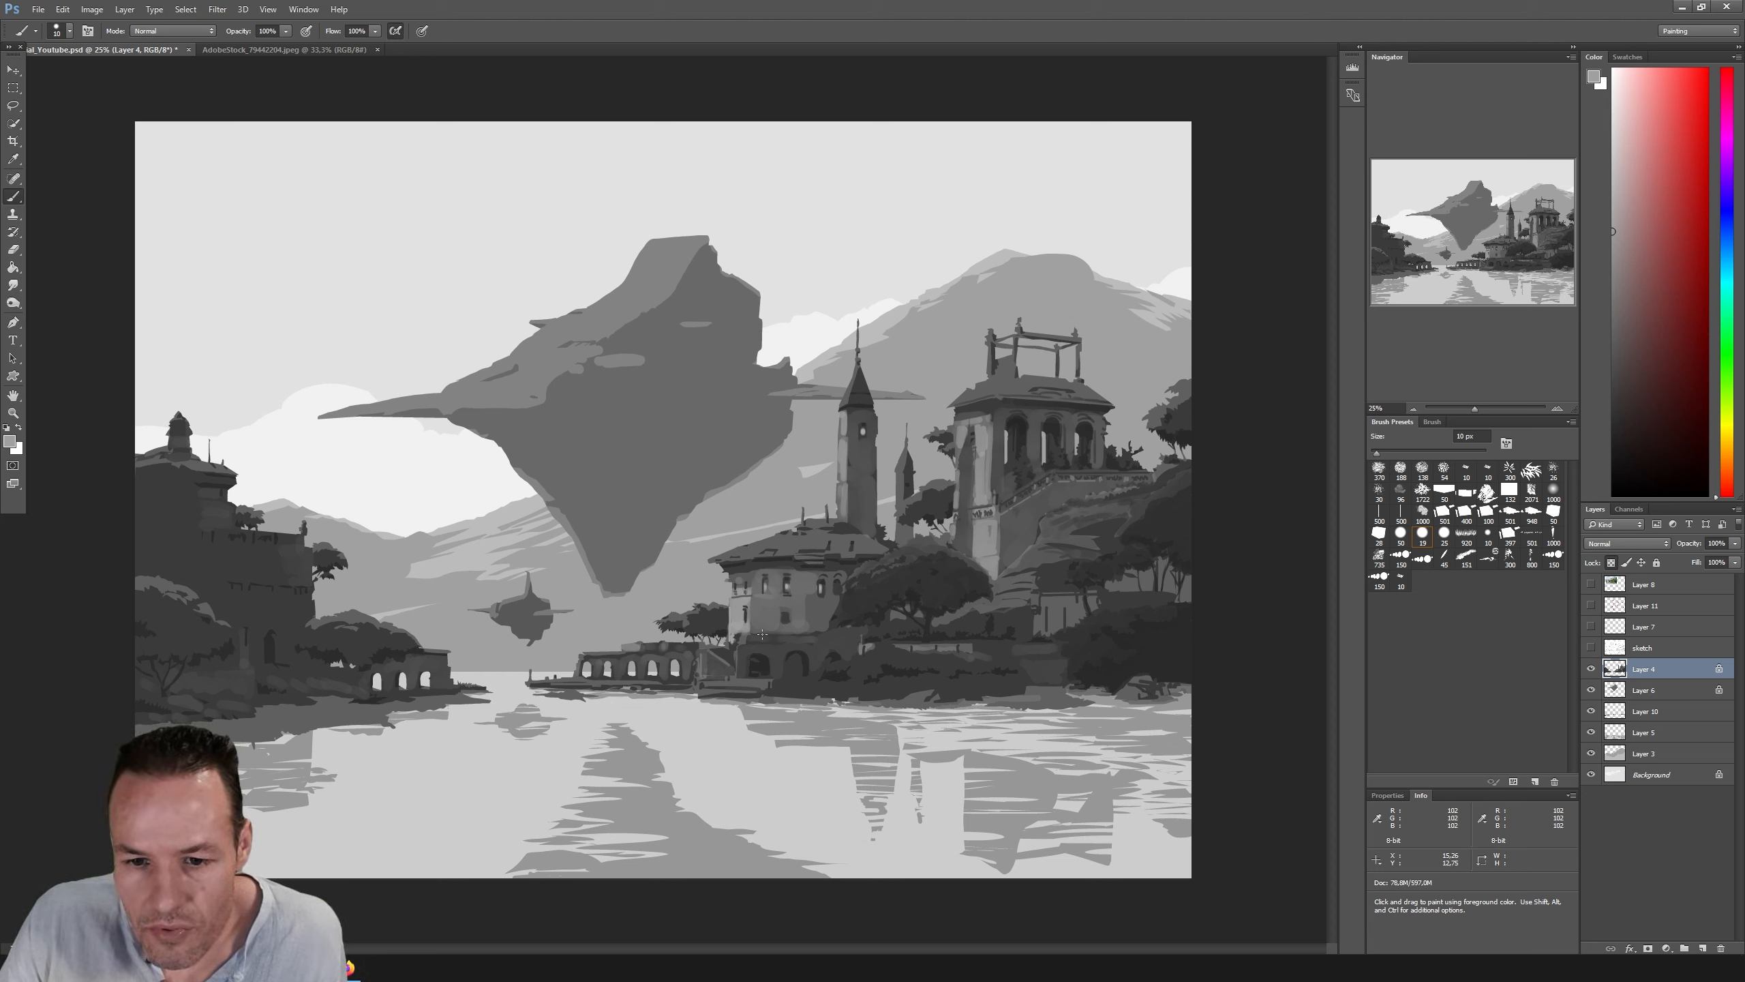
click(1590, 647)
click(1590, 645)
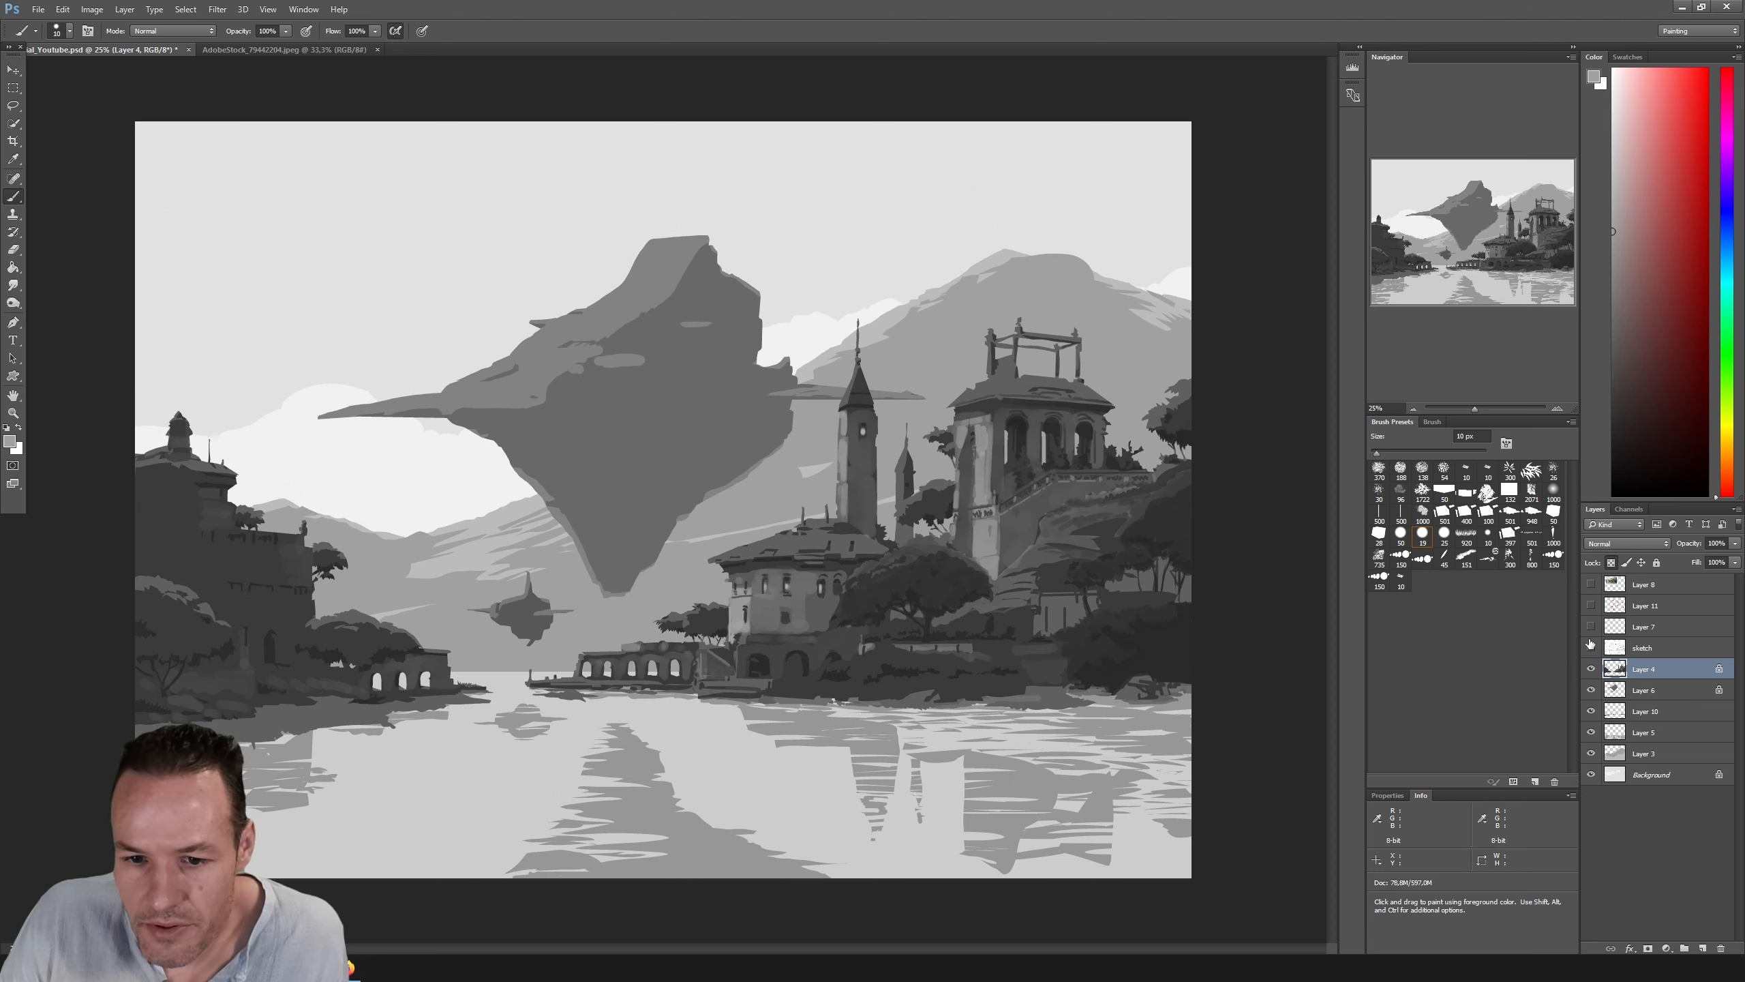
Step: Sample a dark grey from the villa's base and refine the arched lower storey, comparing it with the sketch layer
alt+click(748, 640)
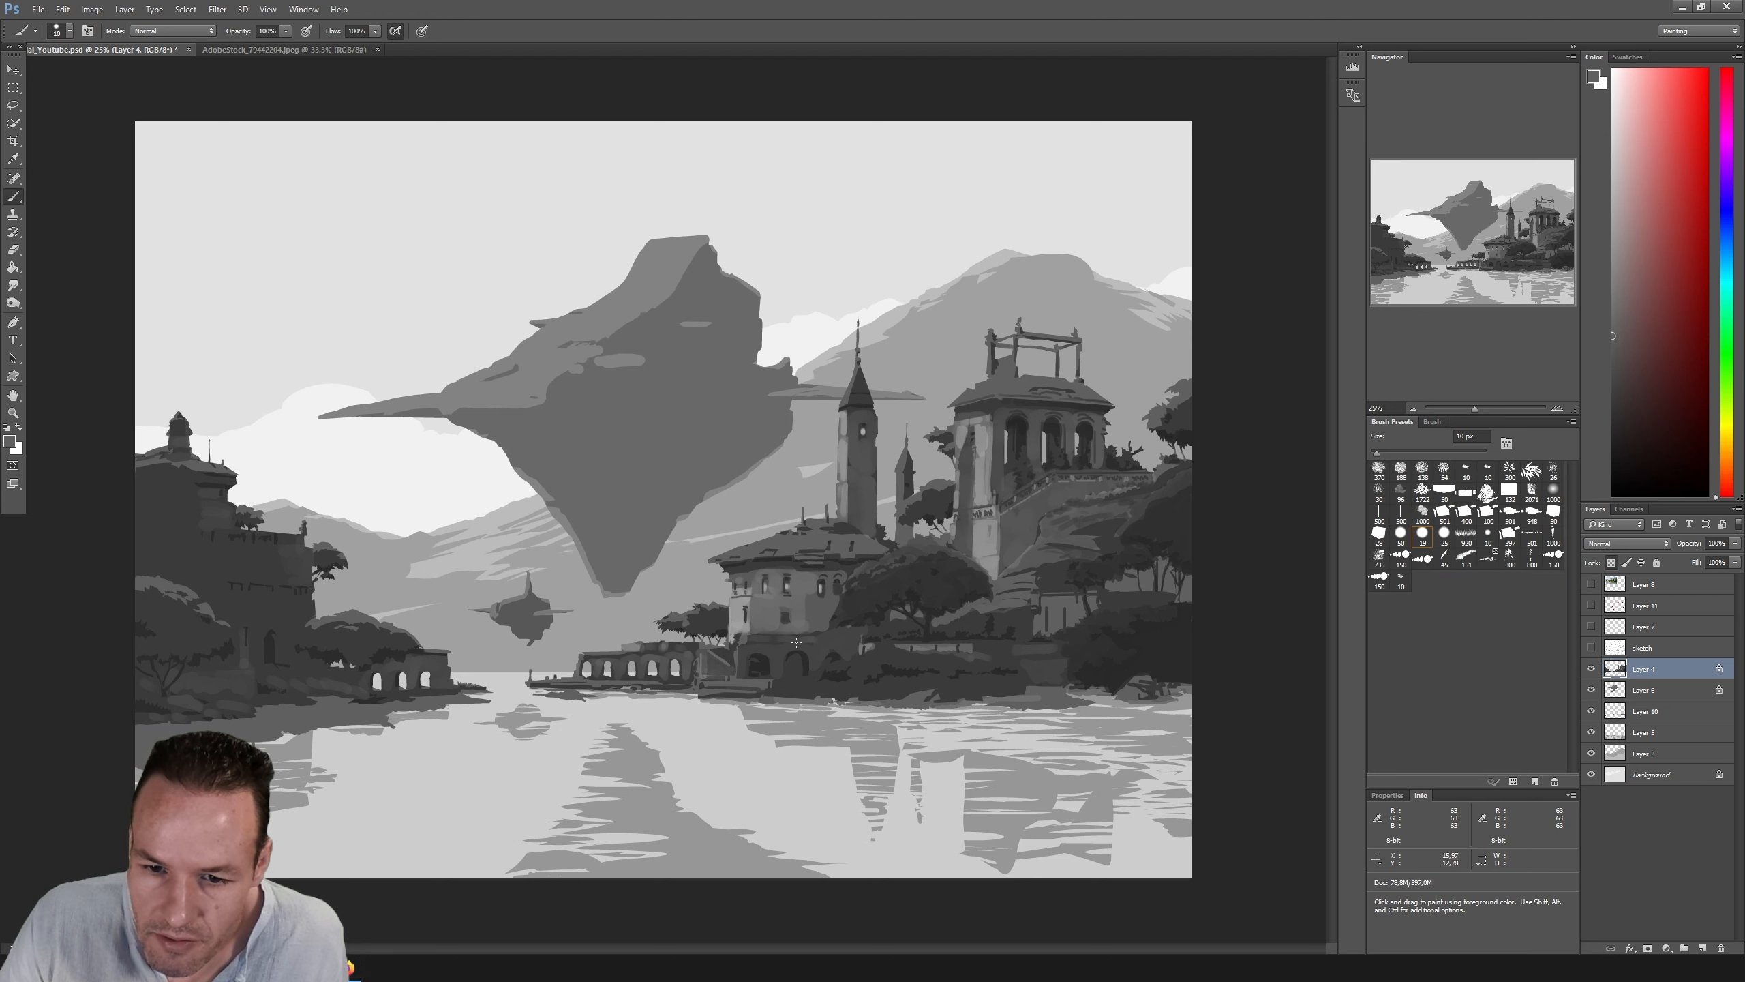
click(1591, 648)
click(1591, 648)
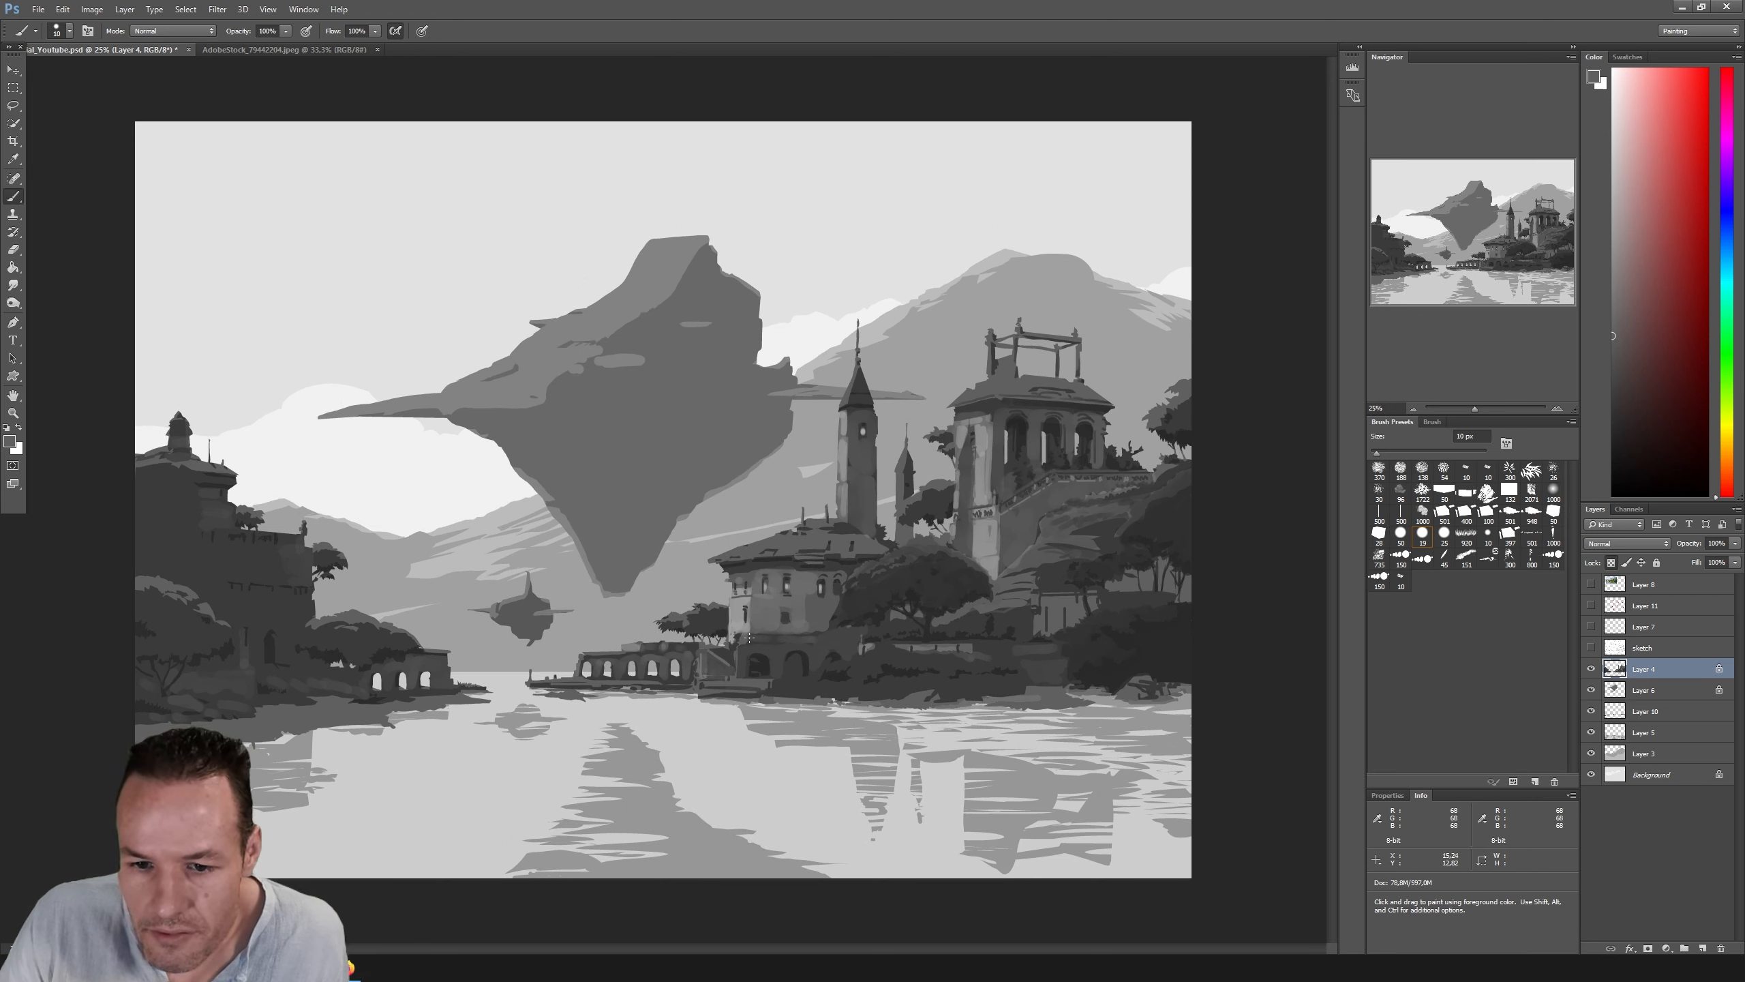
click(1590, 648)
click(1590, 648)
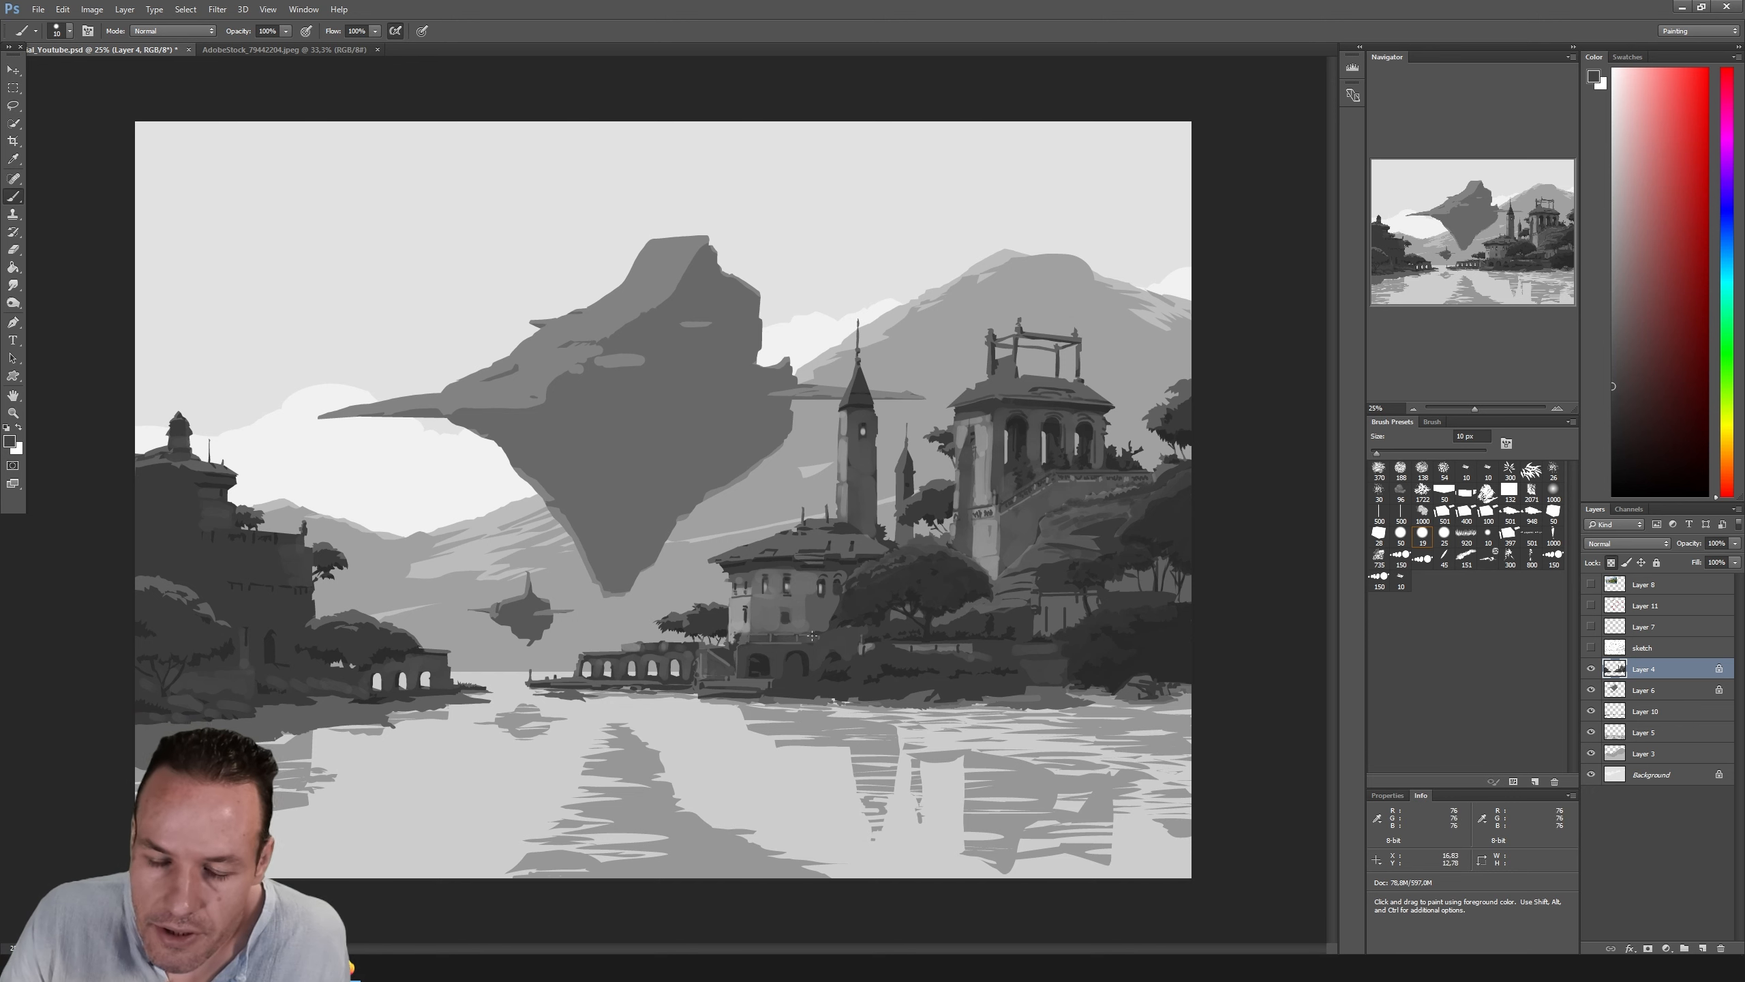
Step: Switch to a 25 px brush preset and touch up the villa and waterfront with greys sampled from the facade, comparing with the sketch
alt+click(785, 618)
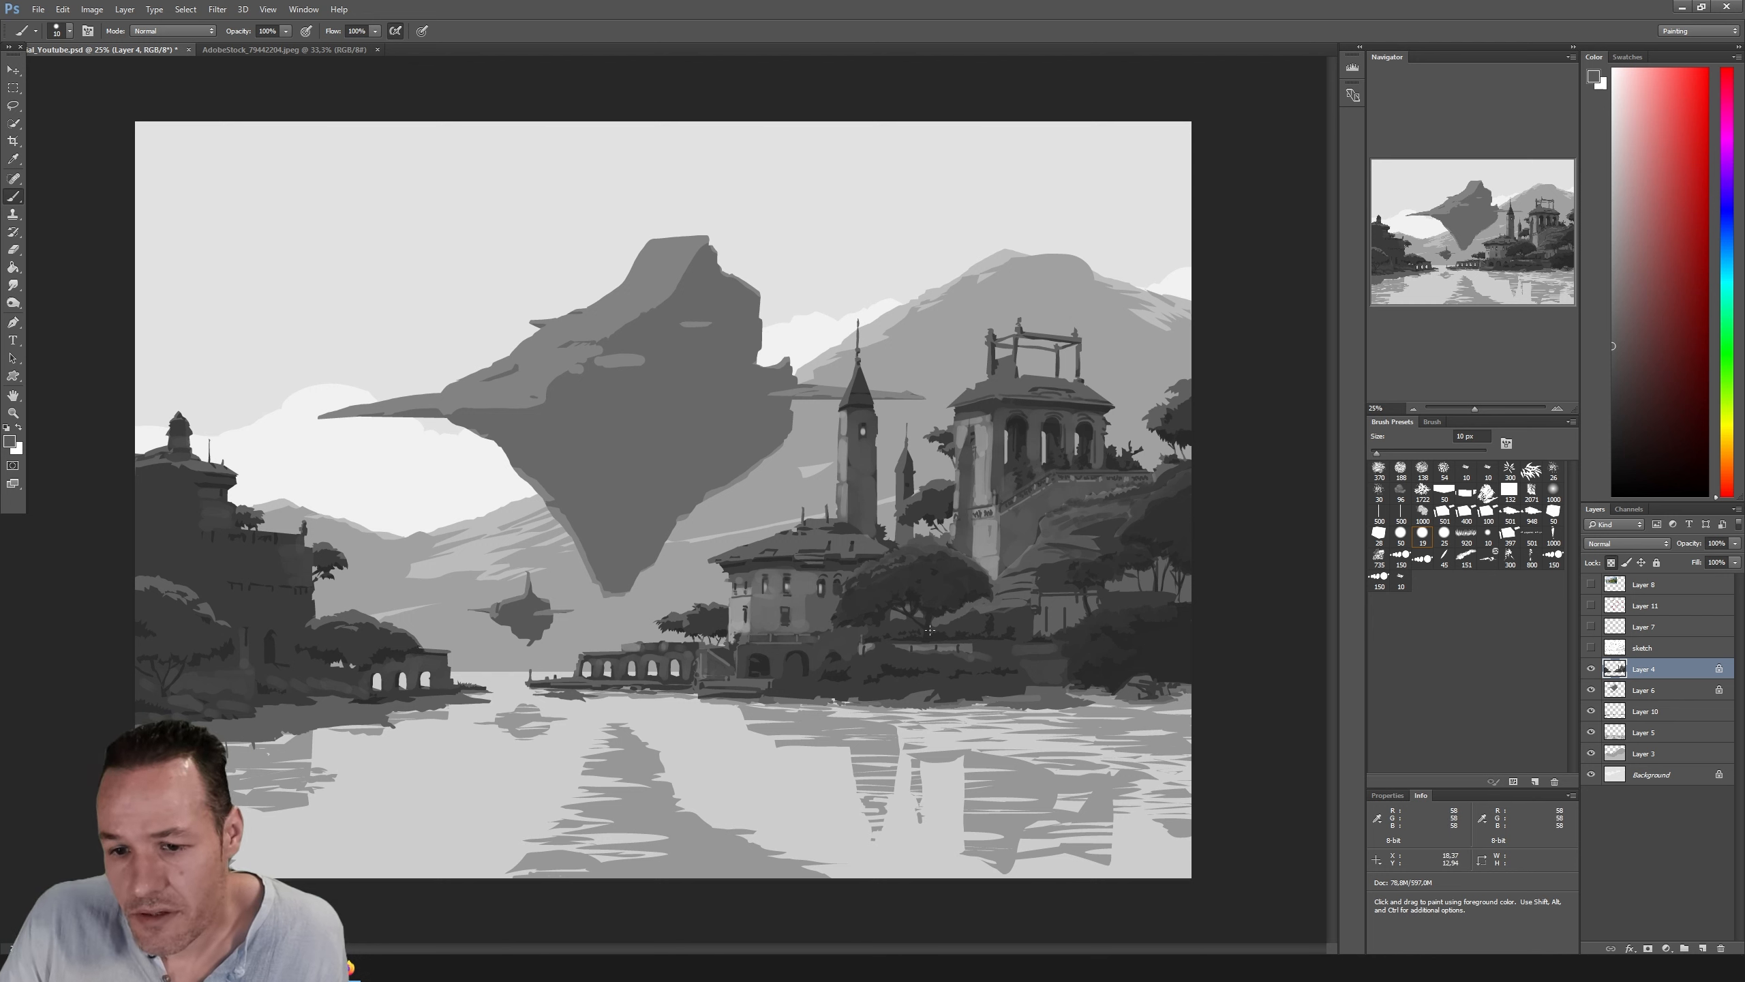
click(1444, 533)
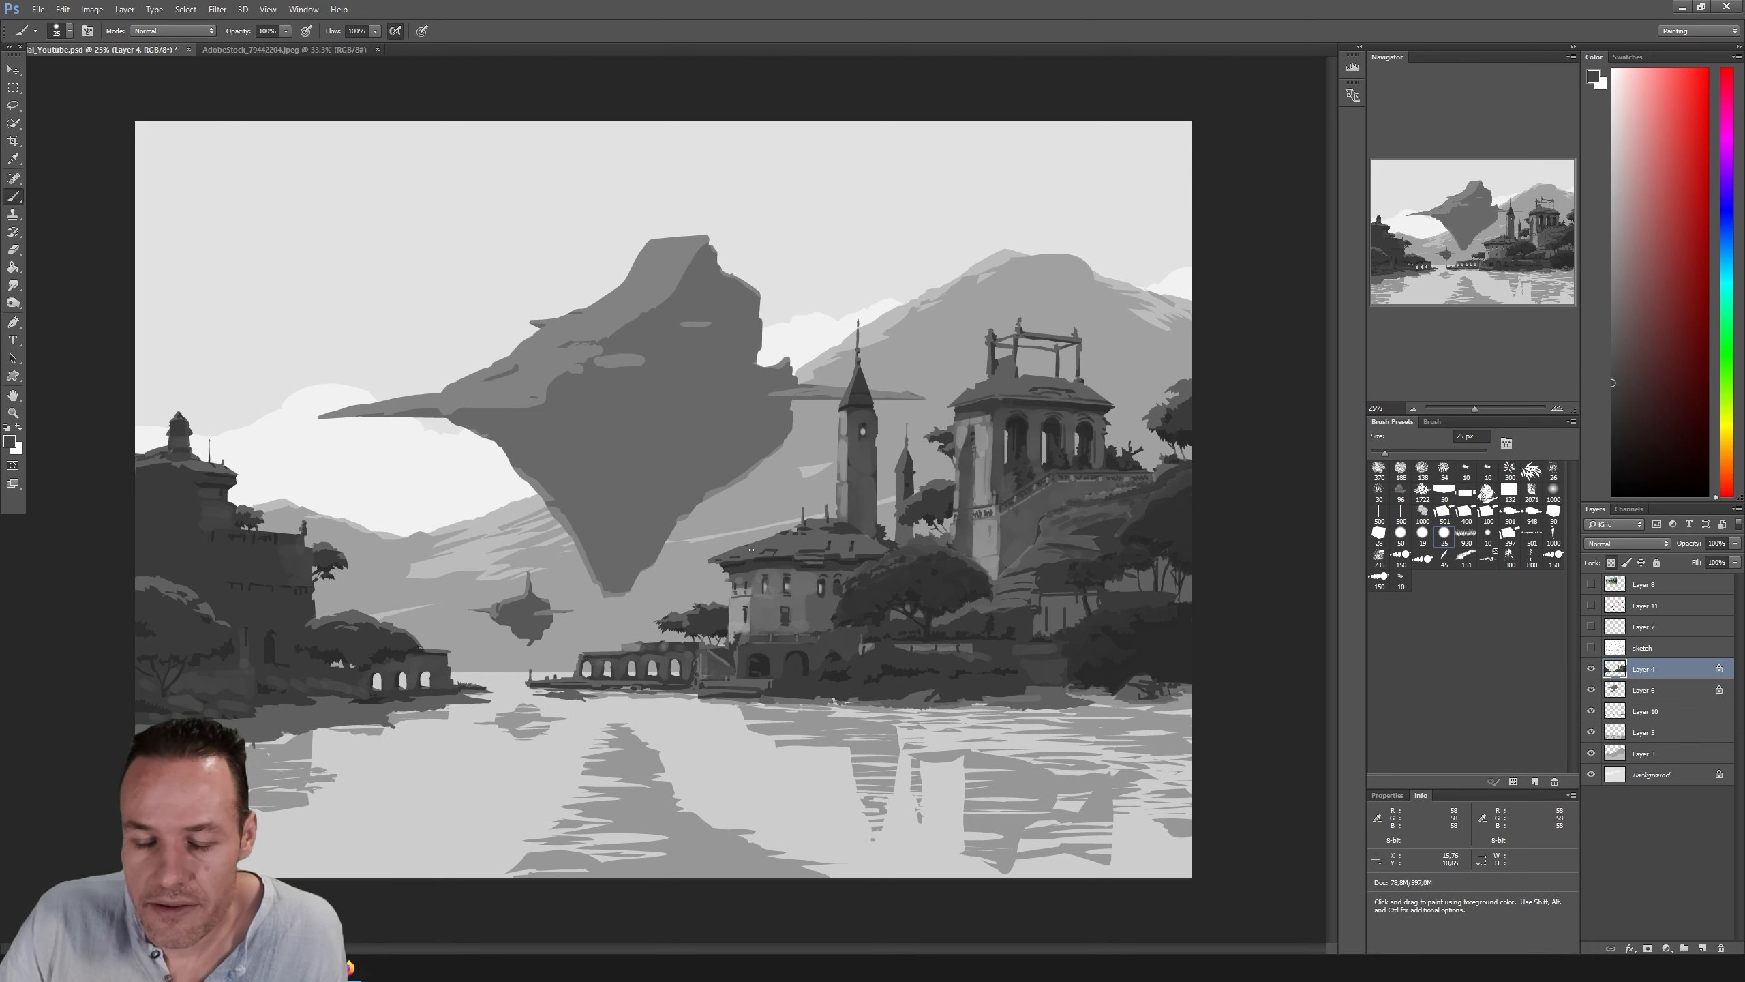
alt+click(744, 609)
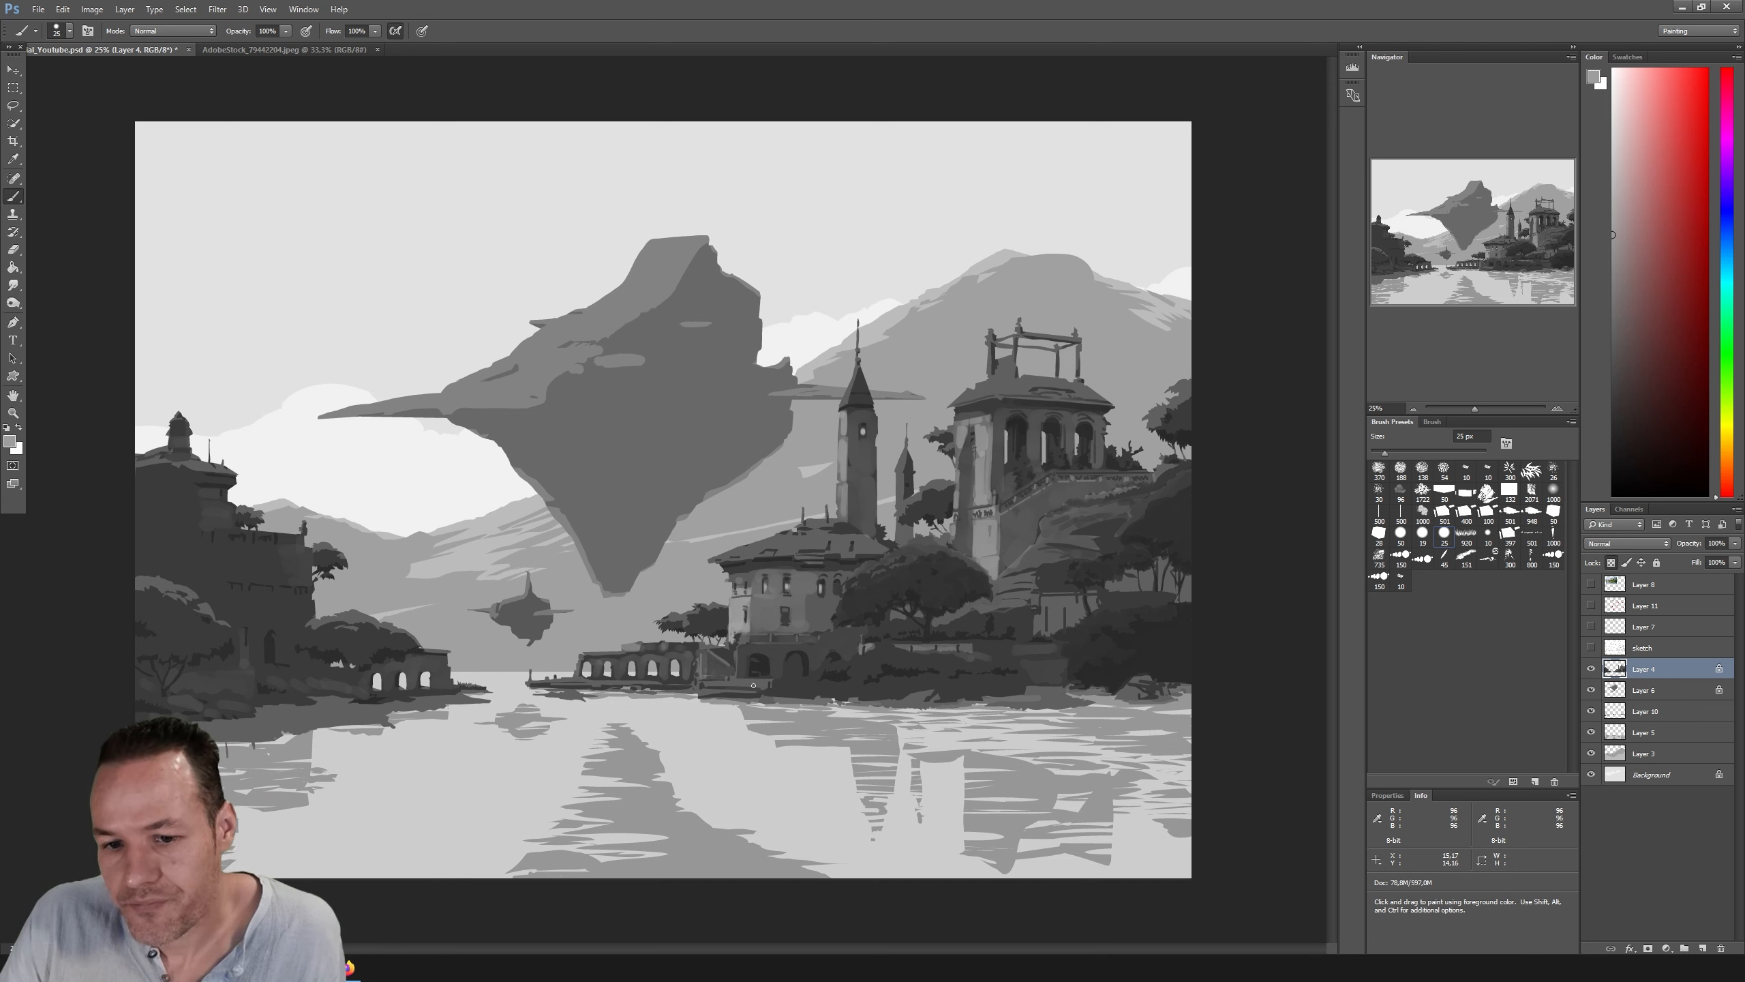
click(1592, 647)
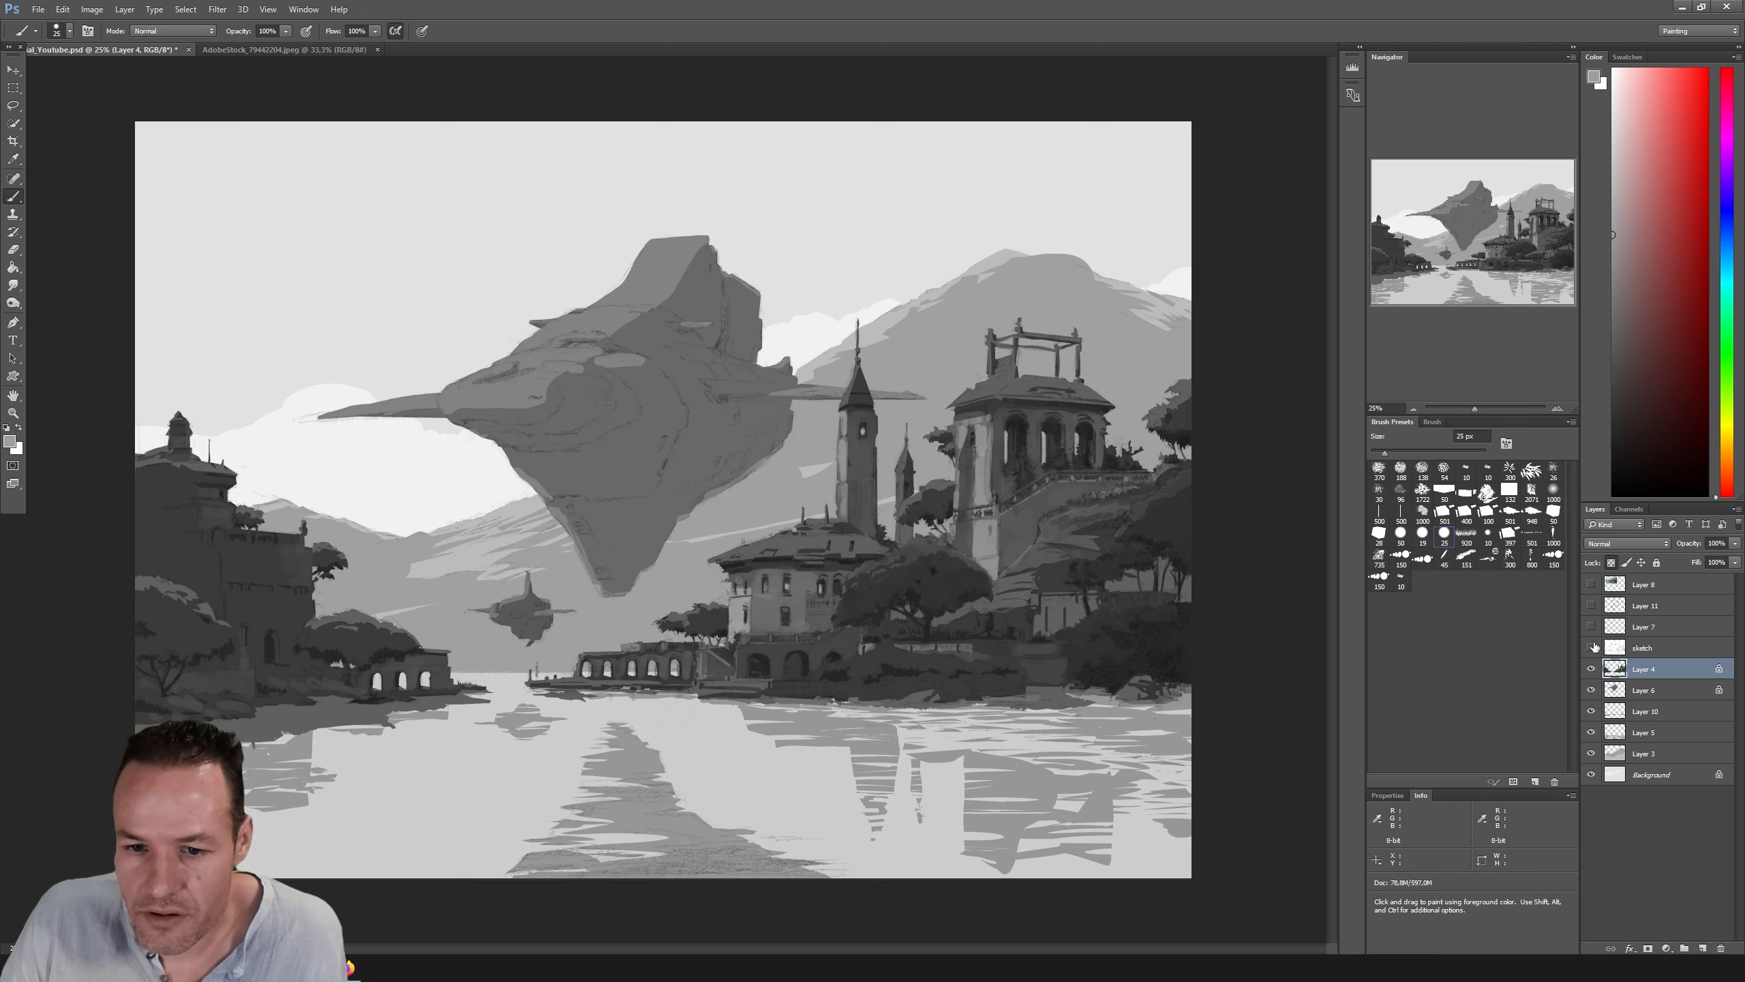
click(1591, 647)
click(1592, 647)
click(1592, 647)
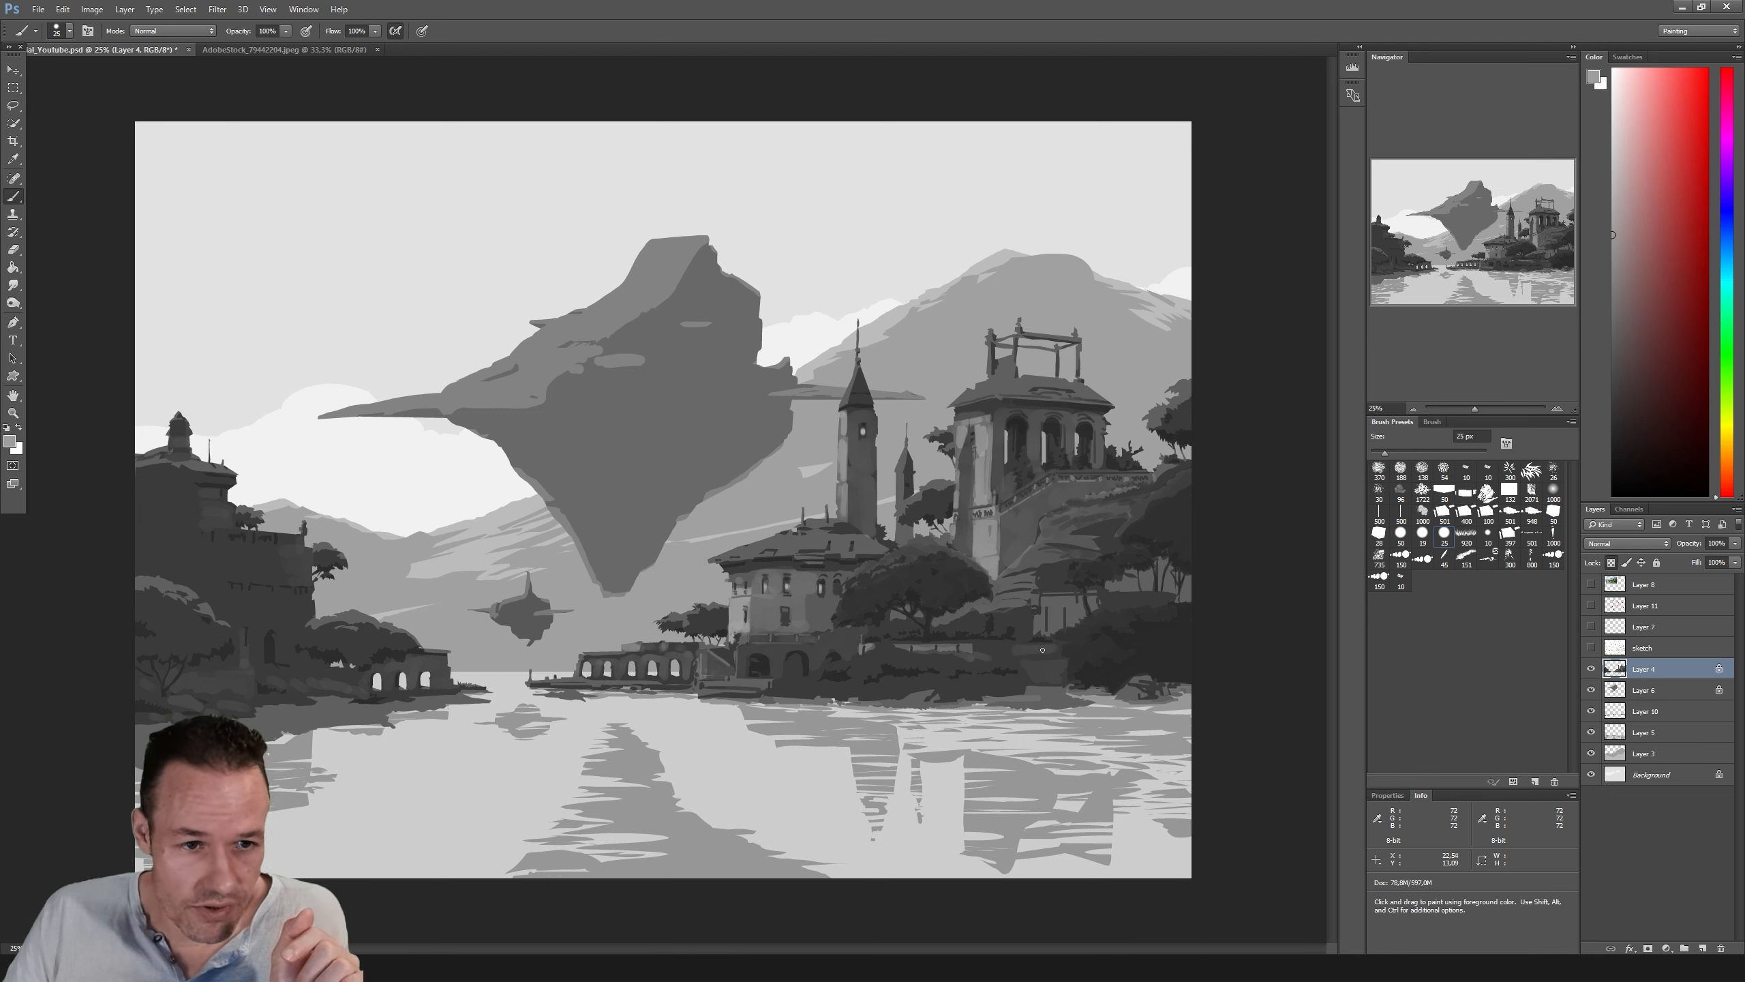
Step: Inspect the brush opacity setting
click(285, 30)
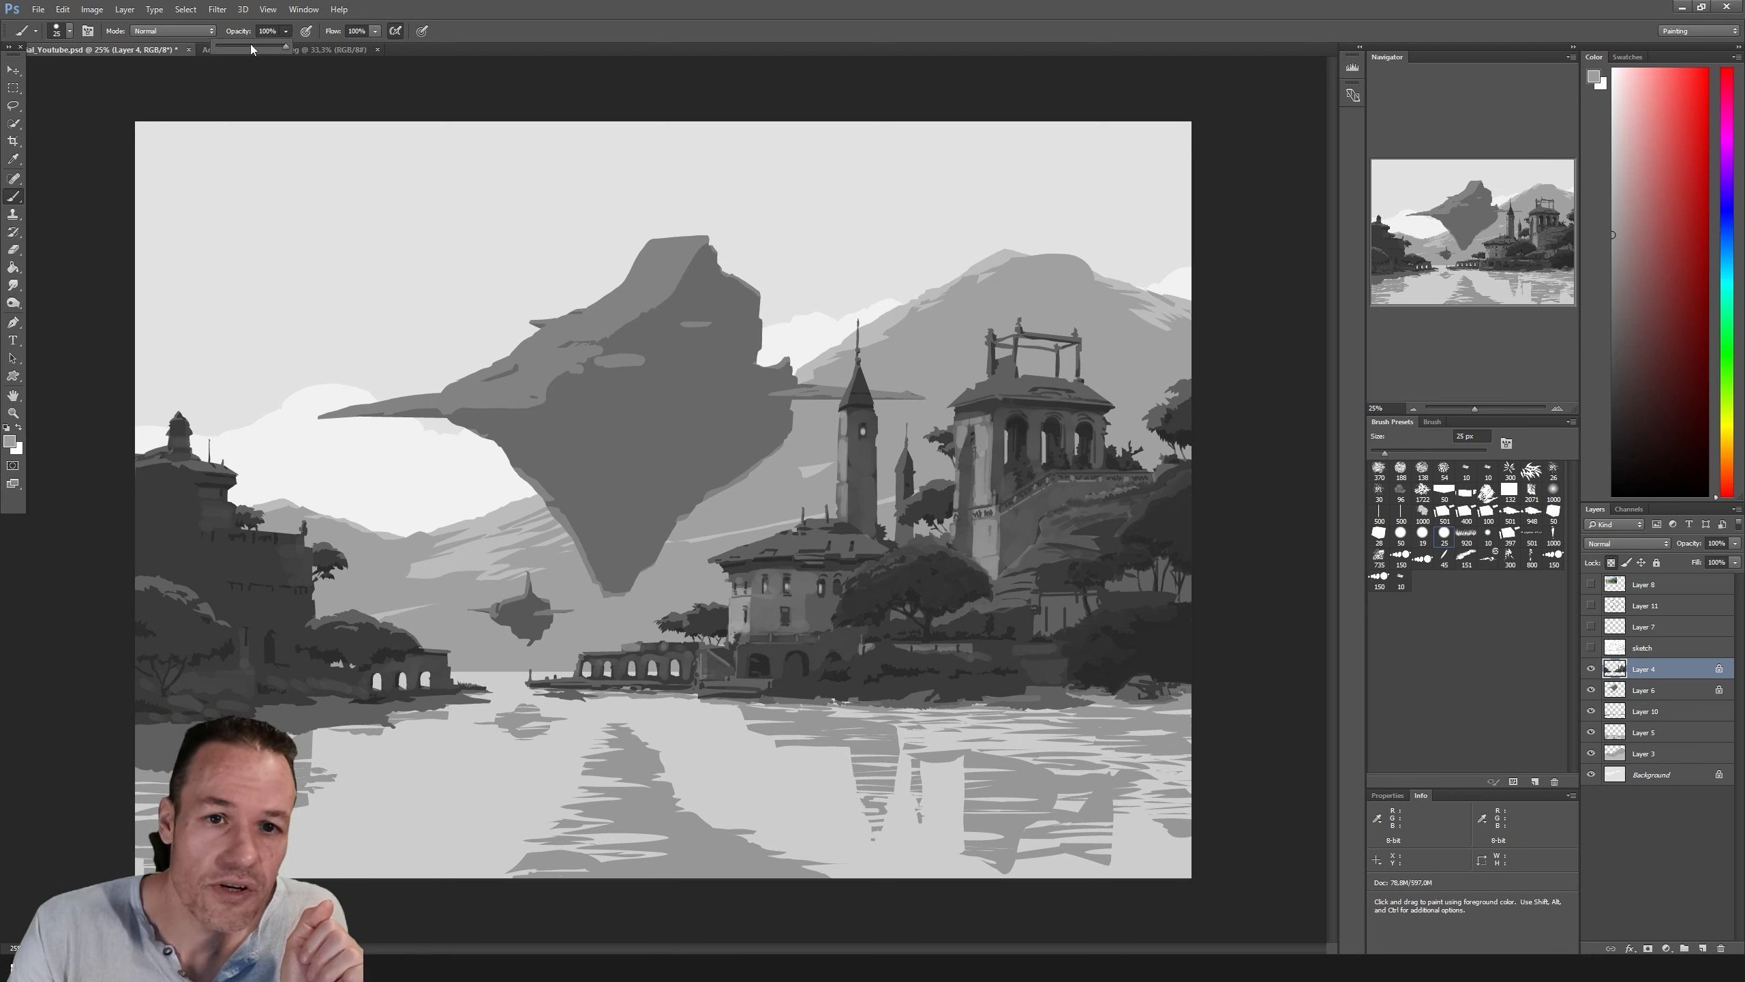
drag(285, 49, 292, 49)
click(336, 93)
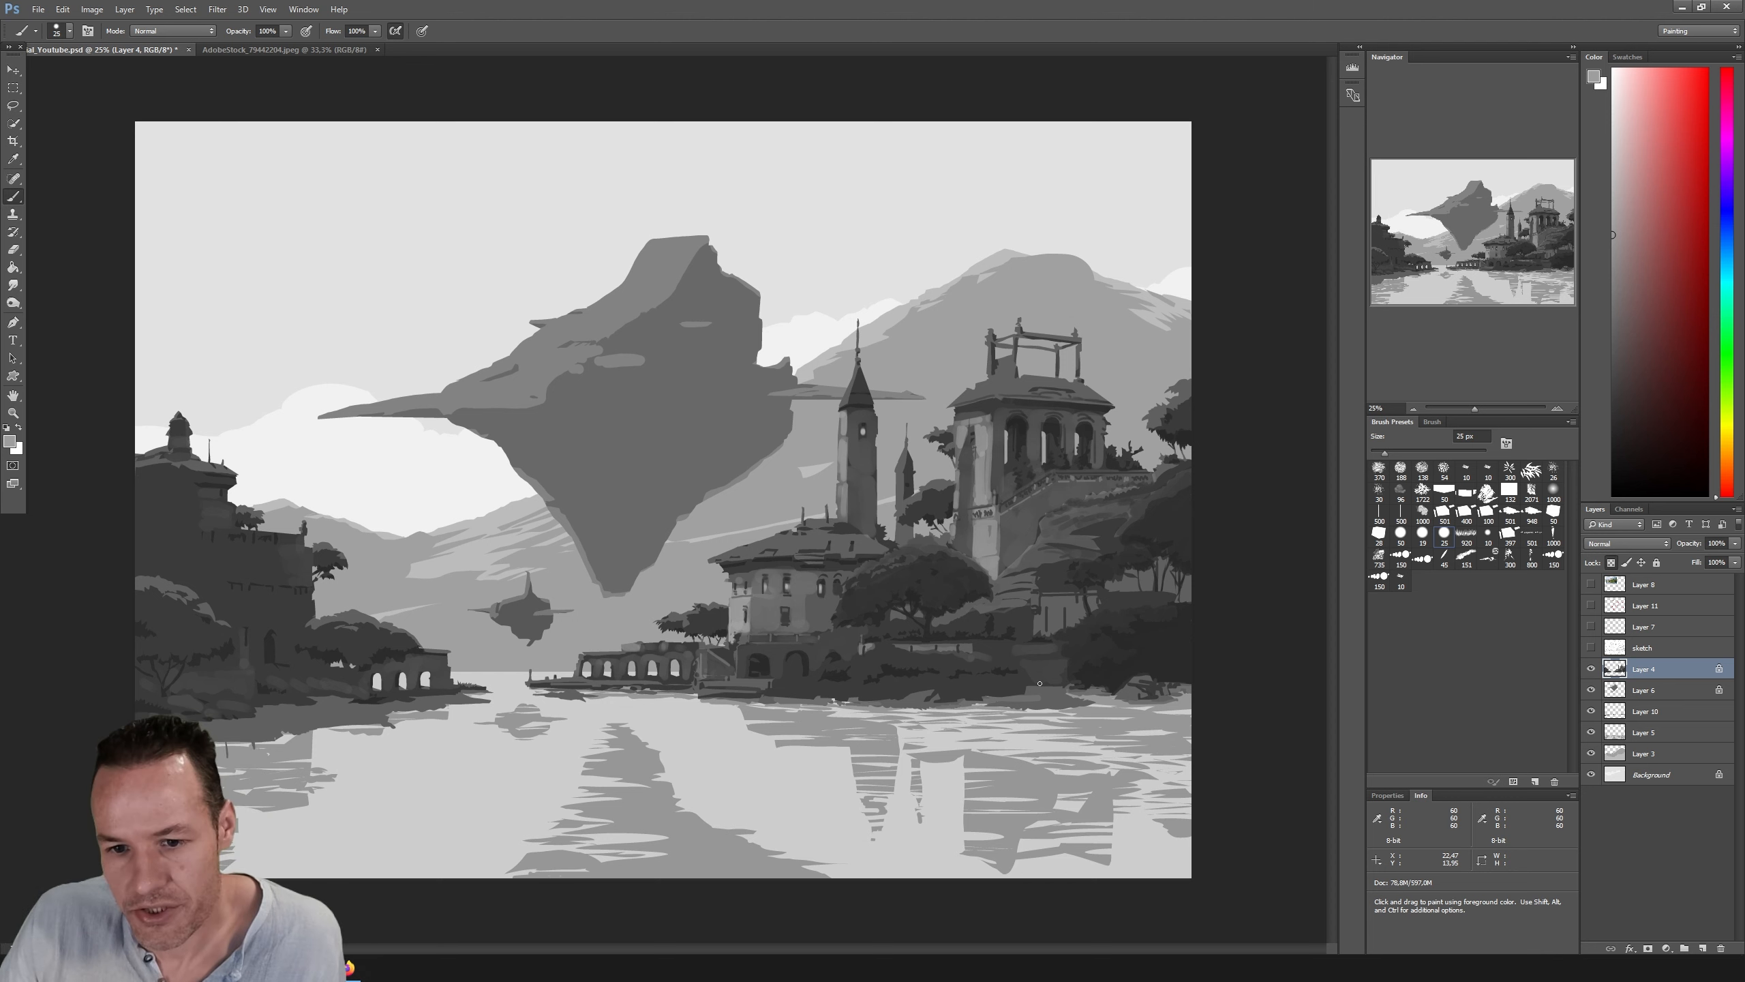
Step: Show the sketch layer, sample a dark grey at the foot of the slender tower and set up a 12 px brush
click(1591, 648)
click(1591, 647)
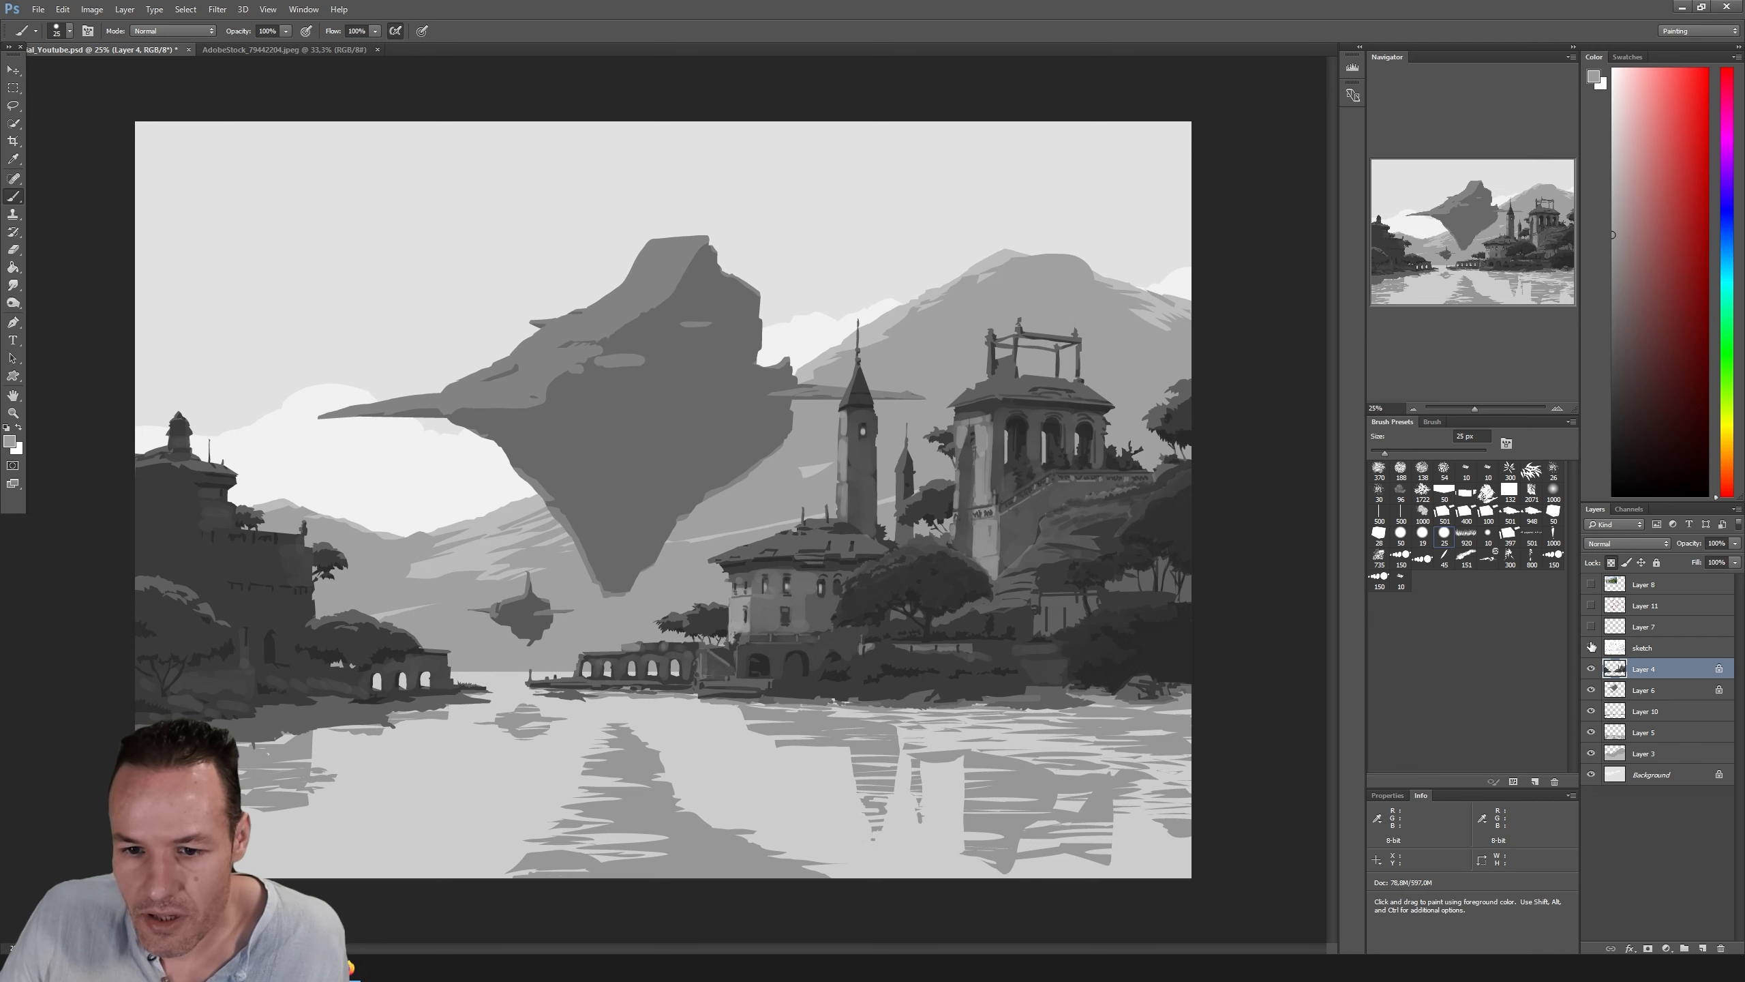
click(1591, 648)
key(i)
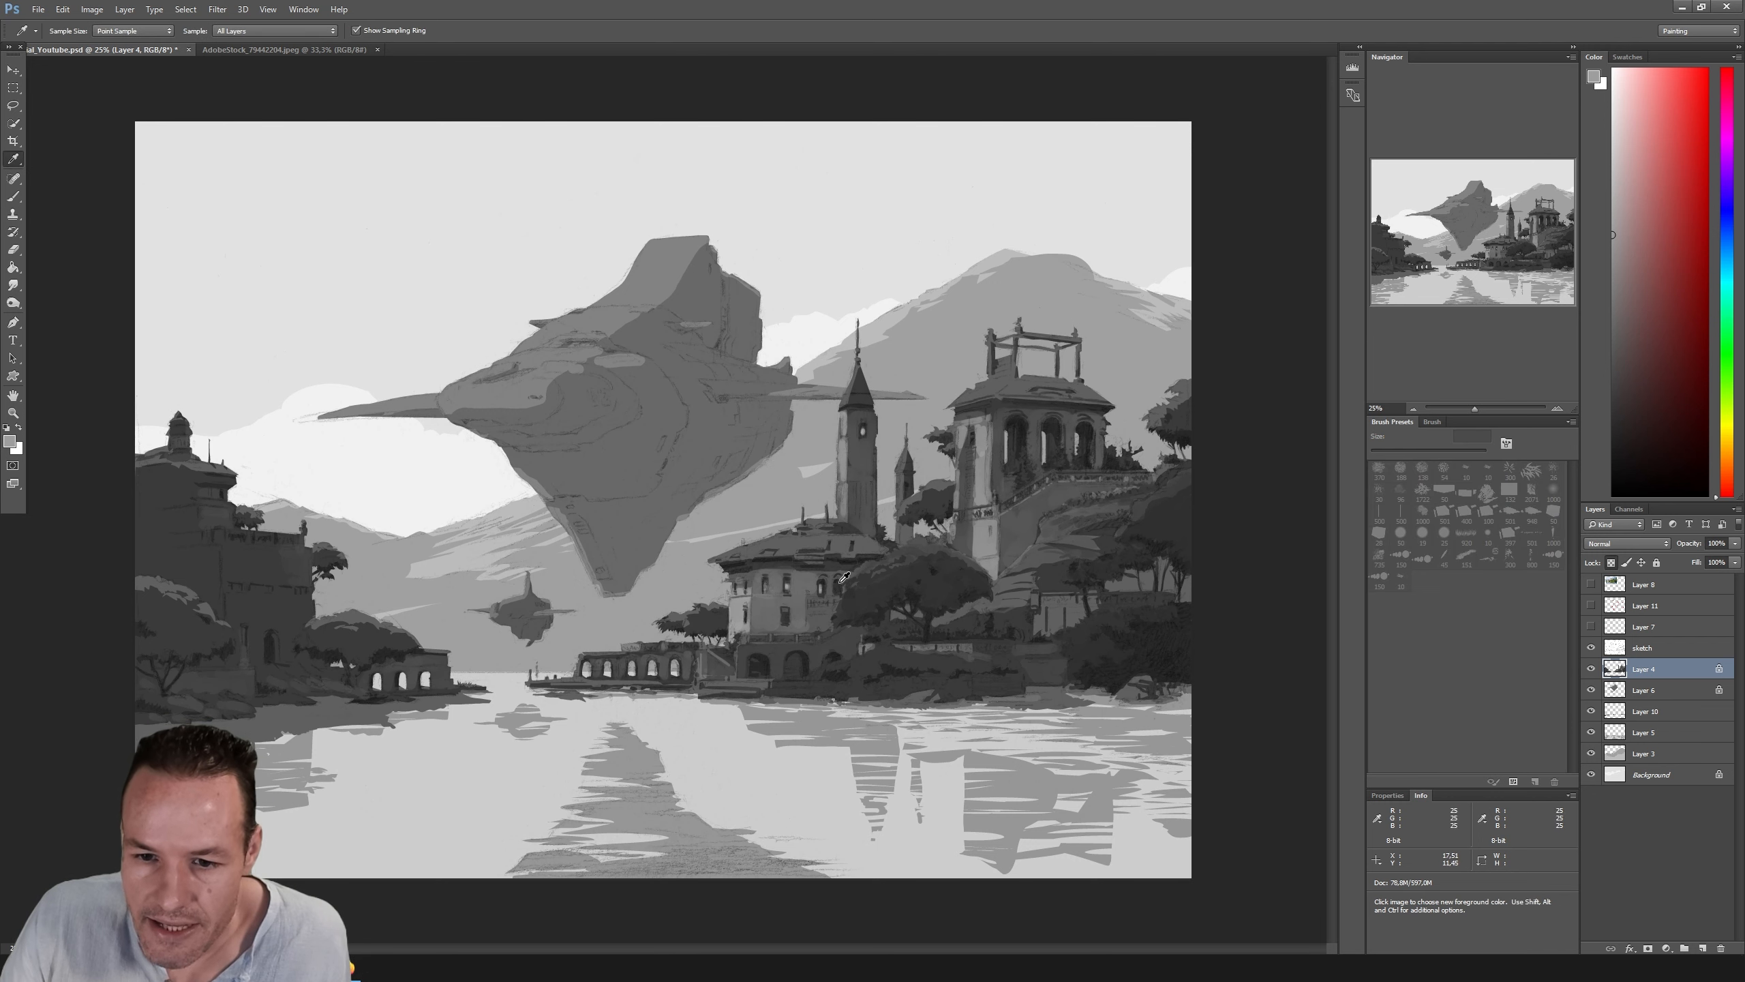
click(855, 530)
key(b)
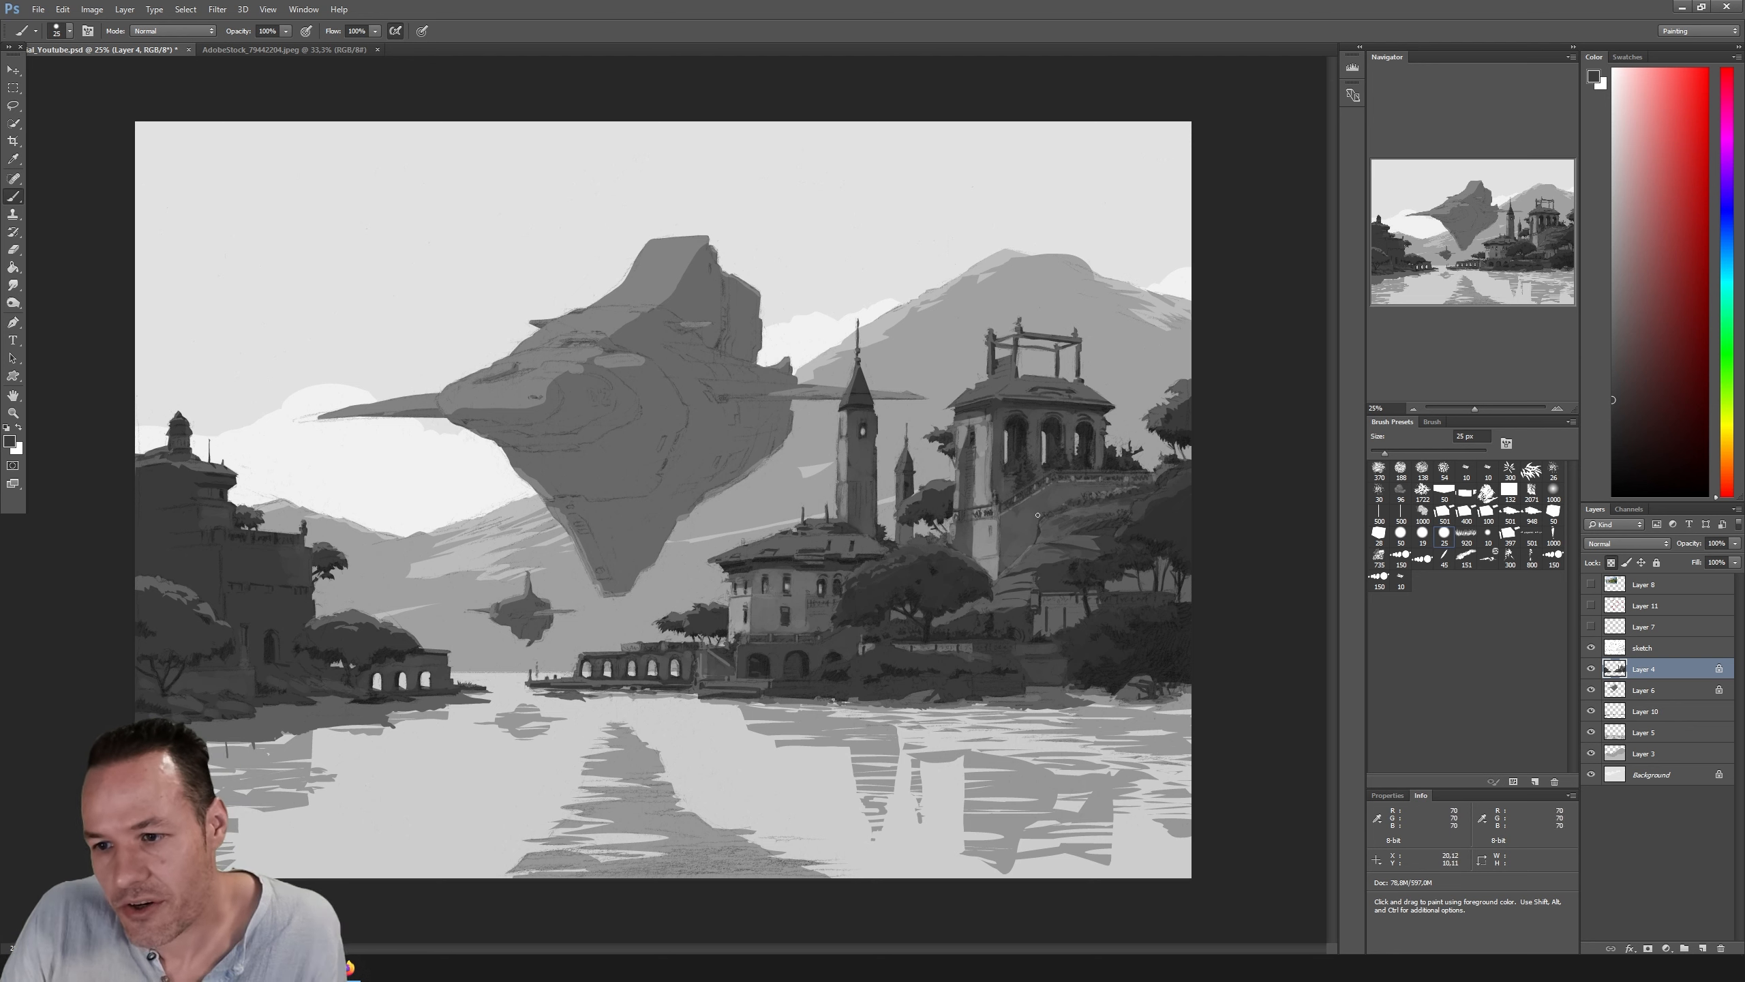
click(1422, 534)
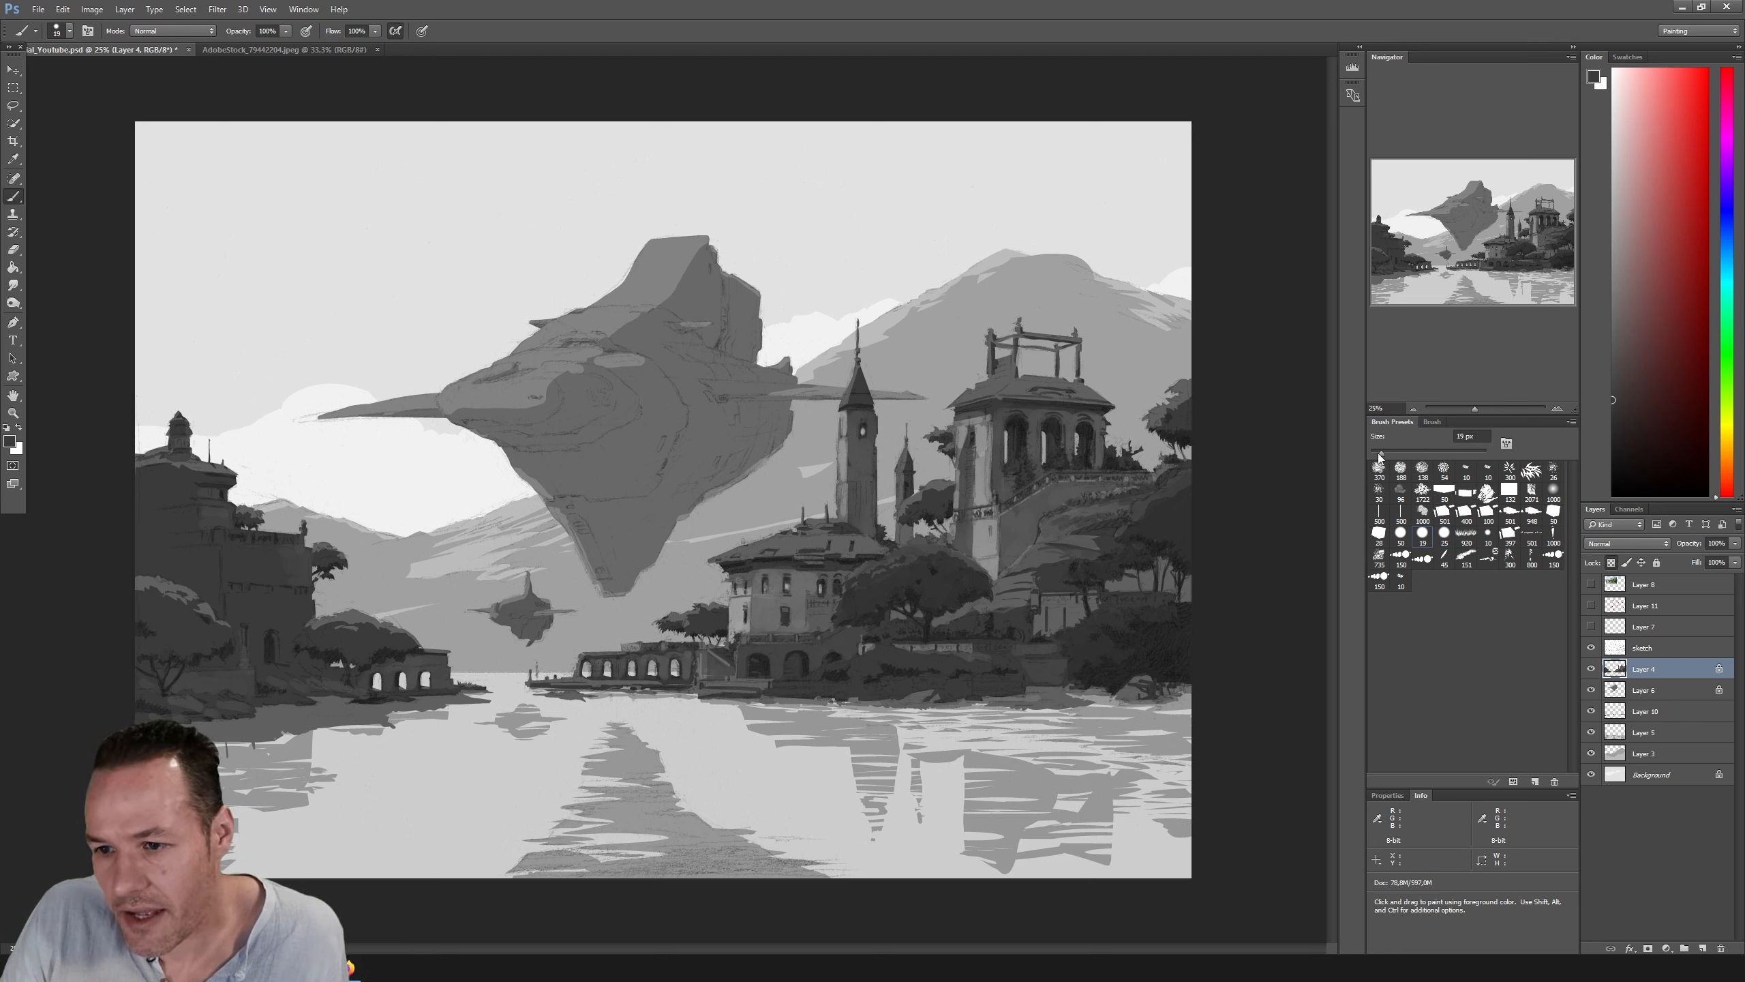
drag(1380, 457, 1375, 469)
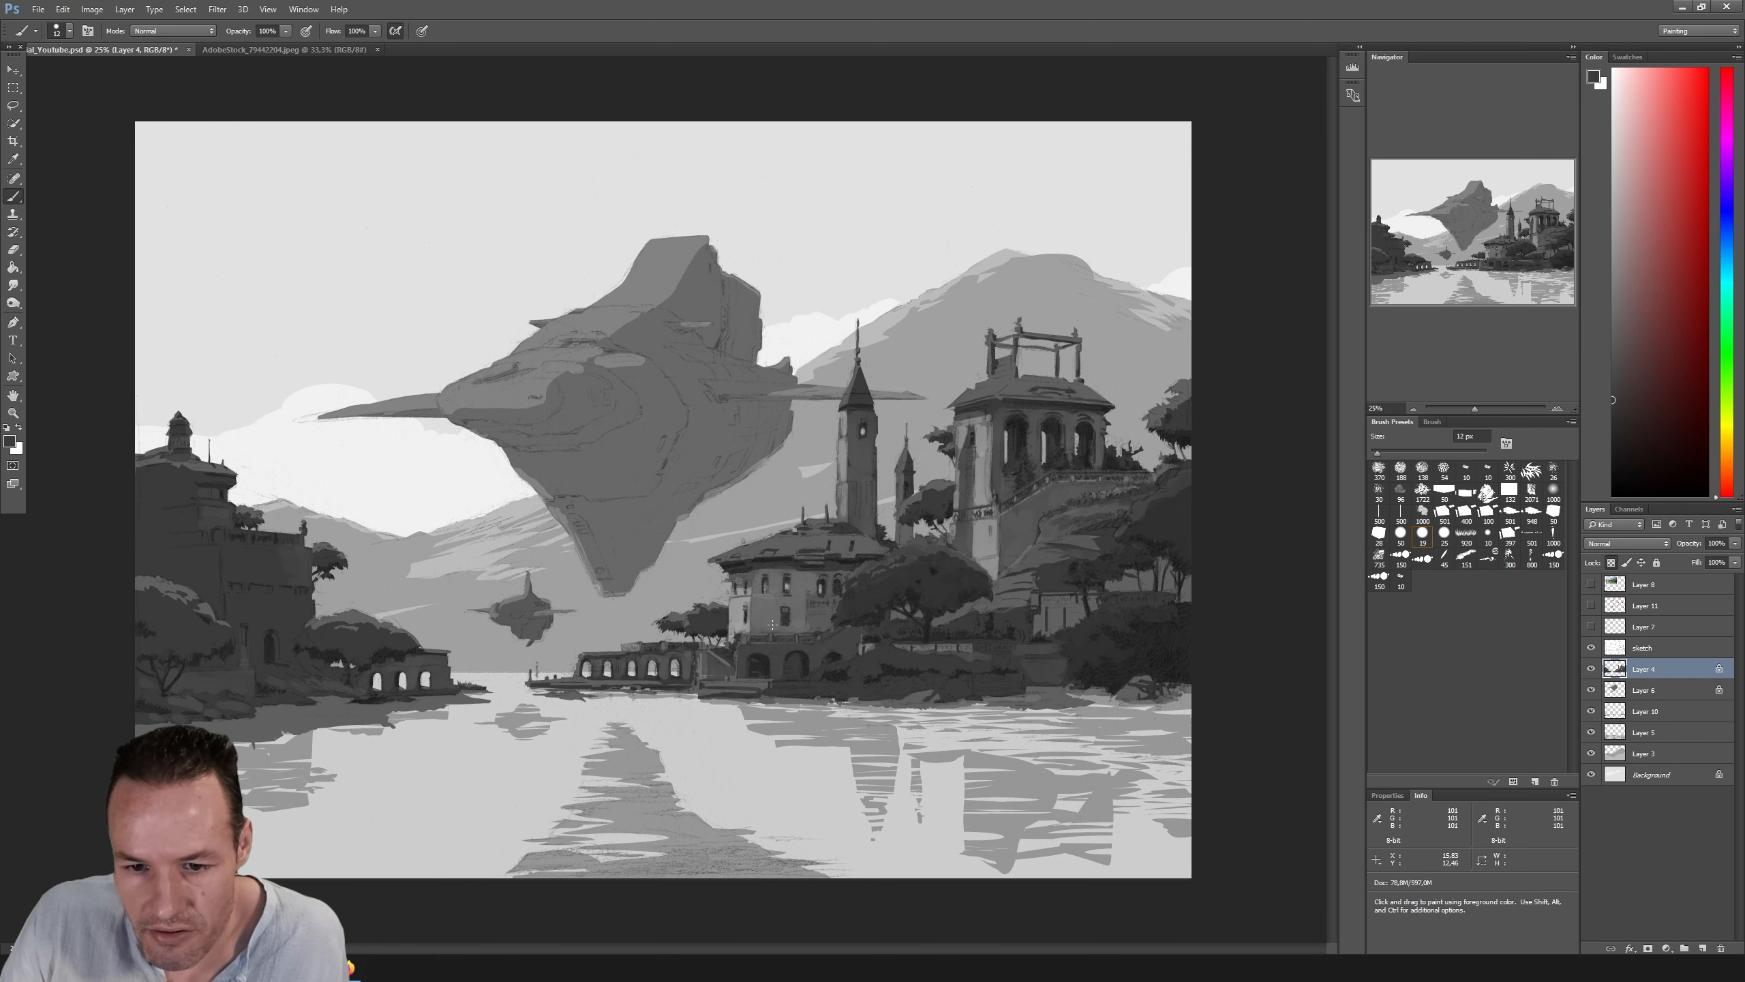
Step: Sample a grey from the shoreline below the villa for waterfront touch-ups and hide the sketch layer
key(i)
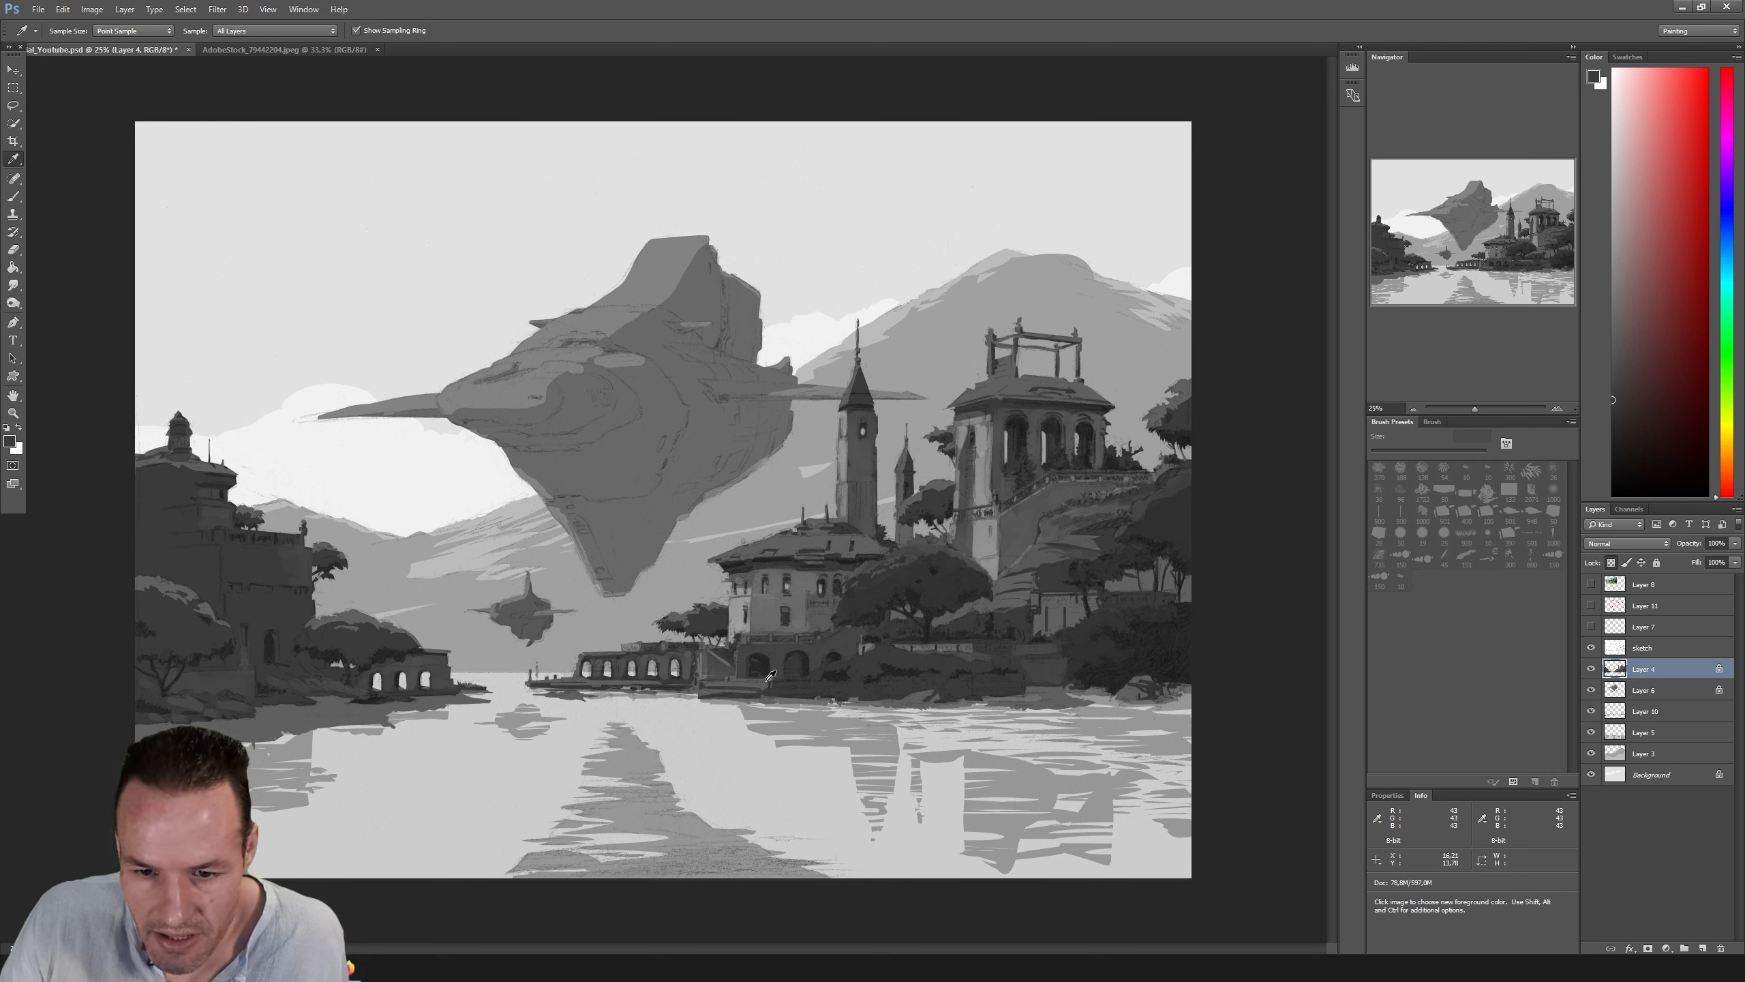
click(768, 680)
key(b)
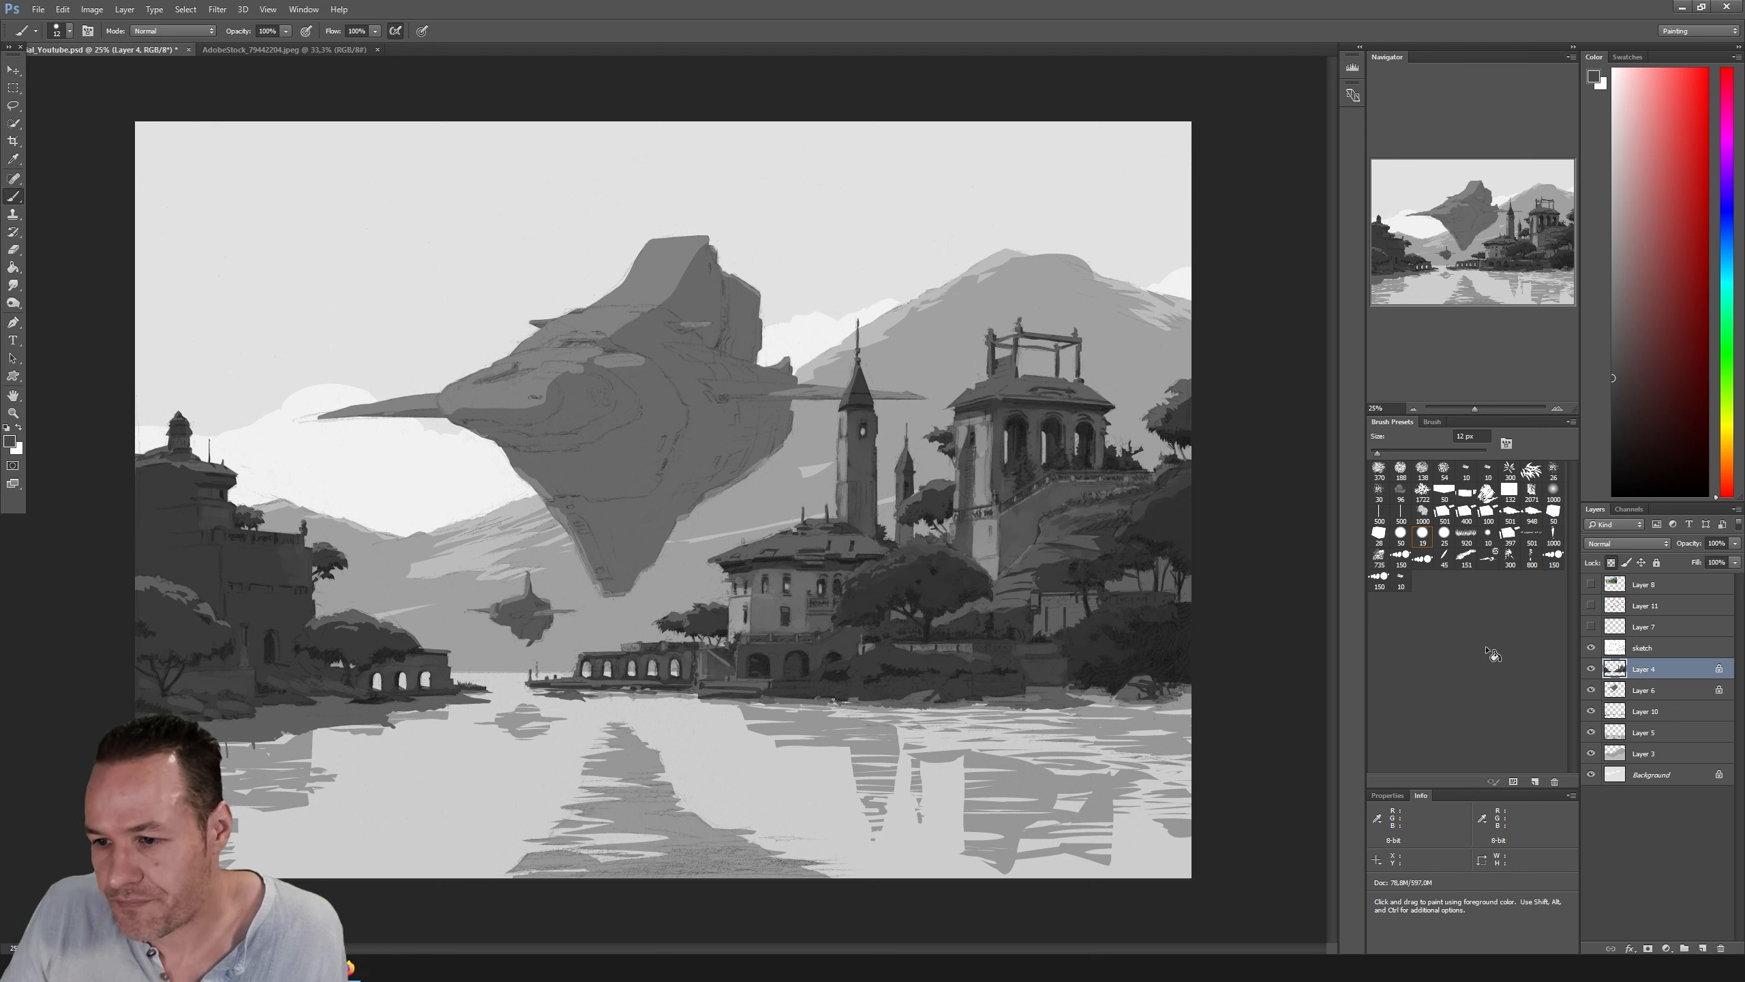
click(1591, 647)
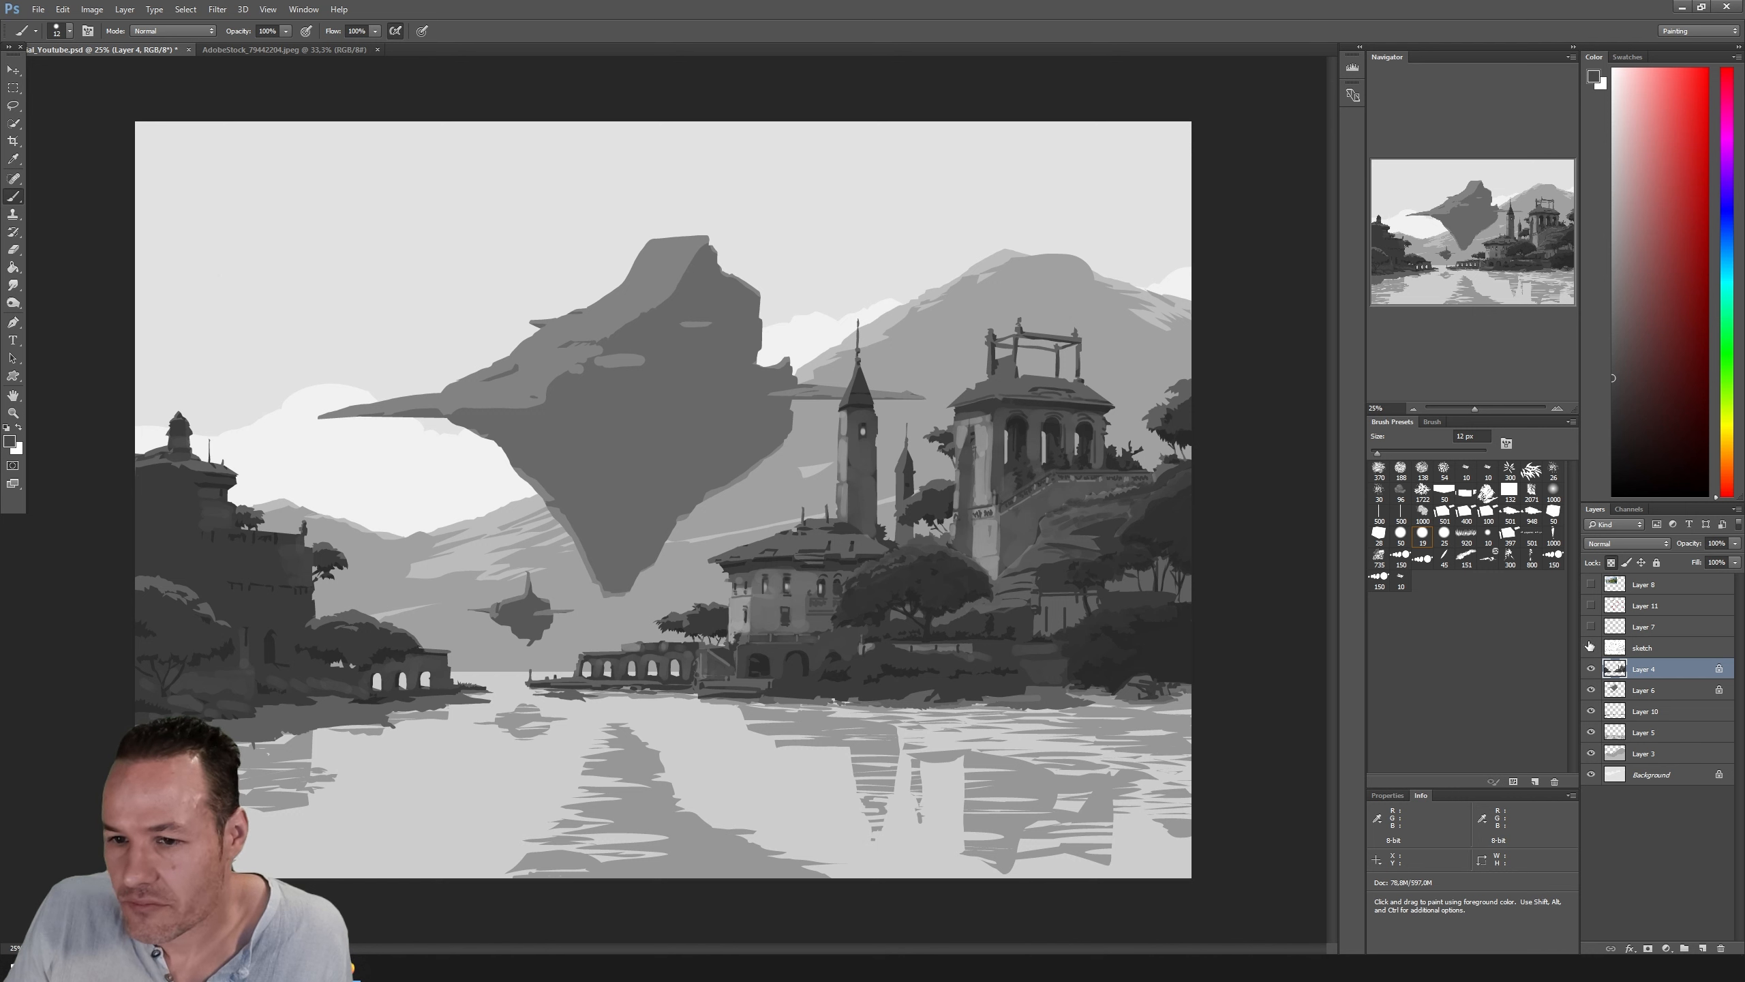
Step: Show the sketch layer, choose another brush preset with a dark grey colour, and reduce the brush size to 10 px
click(1590, 647)
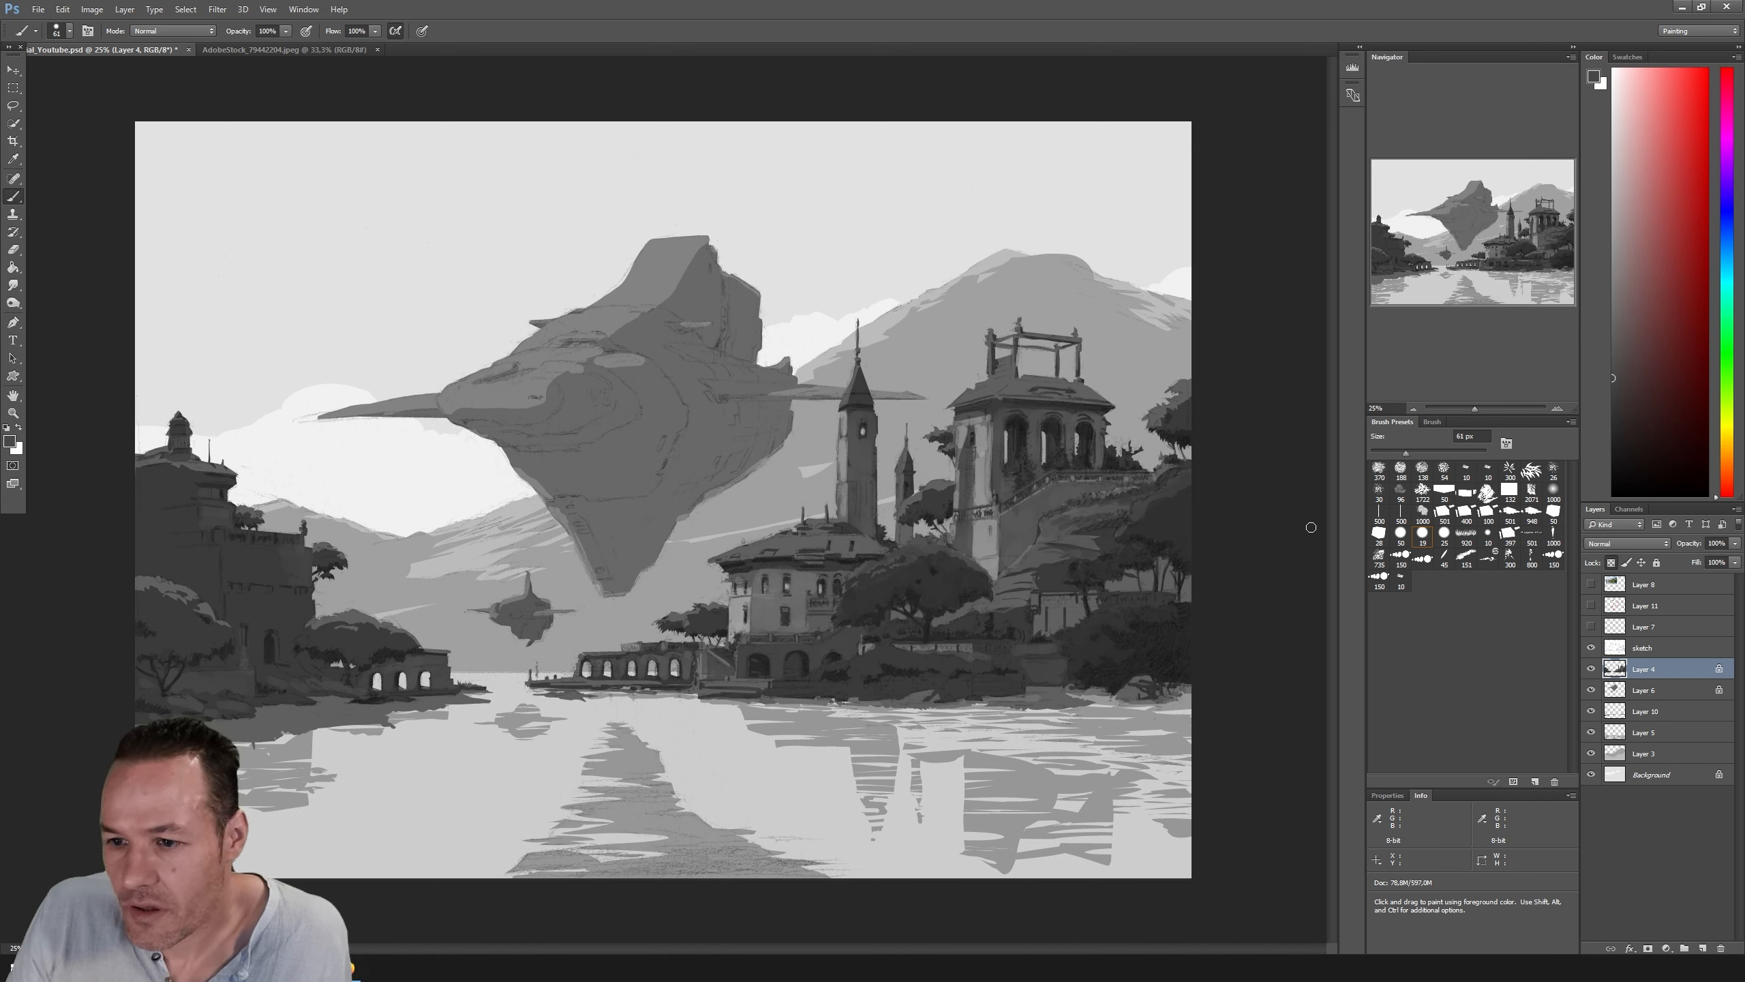
click(1444, 534)
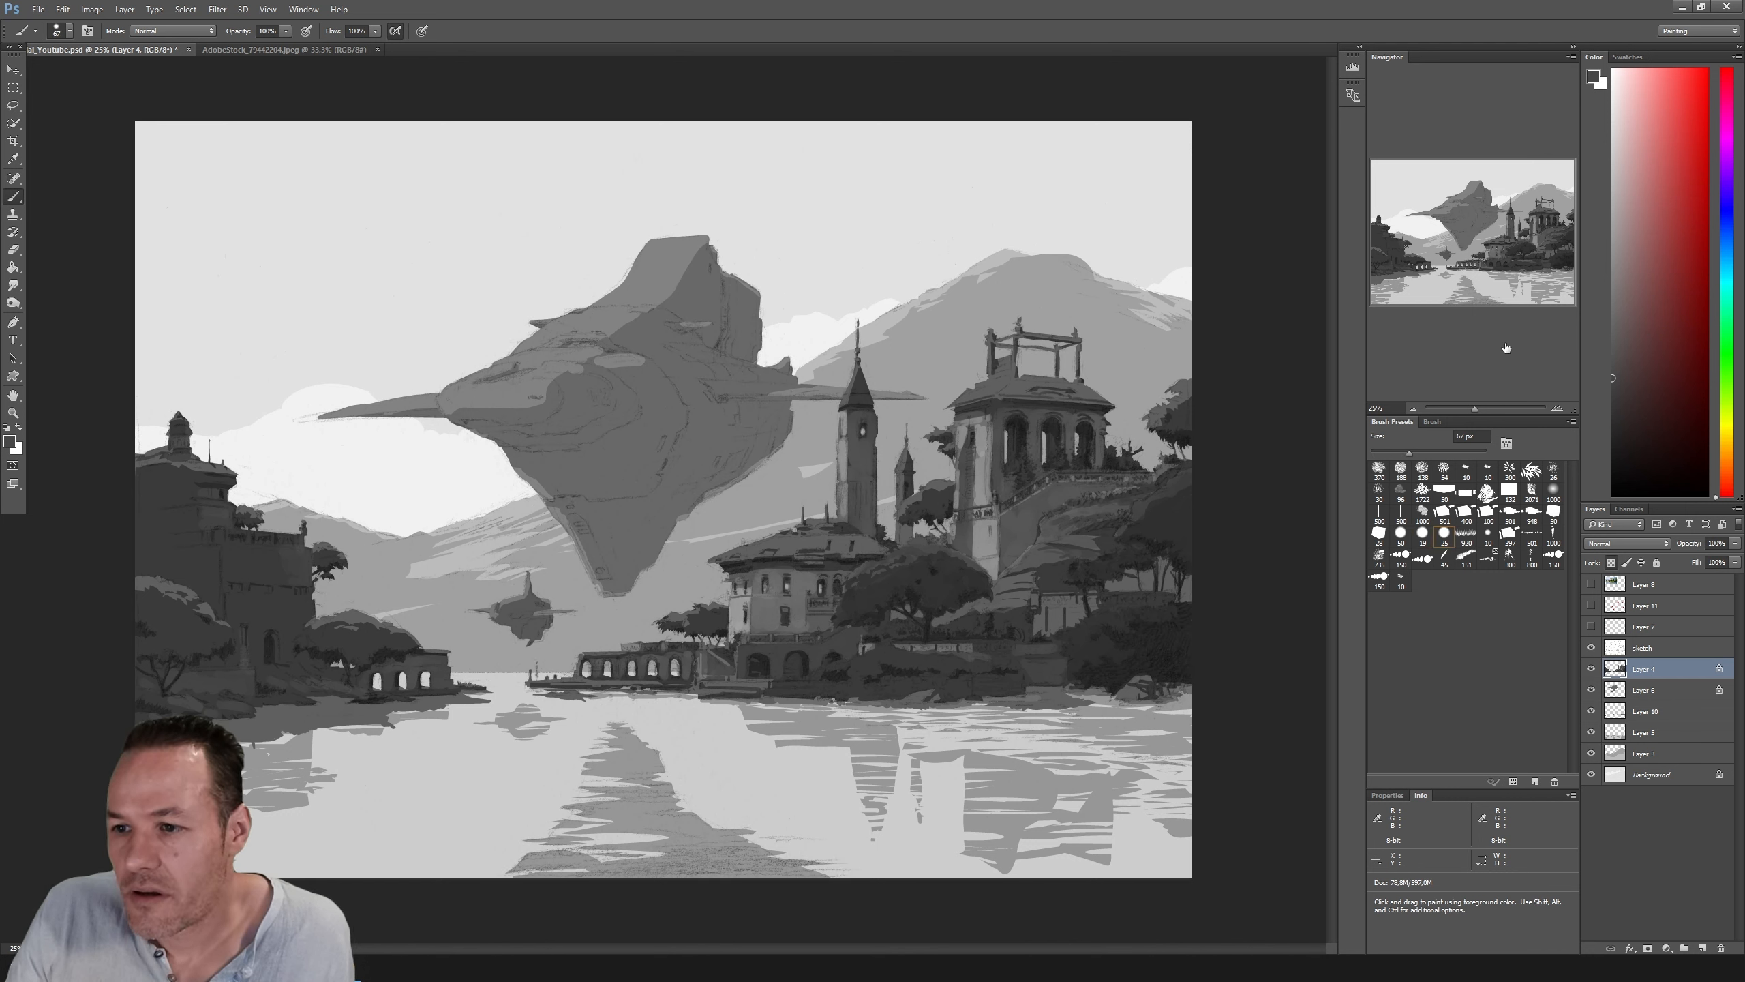
click(1613, 432)
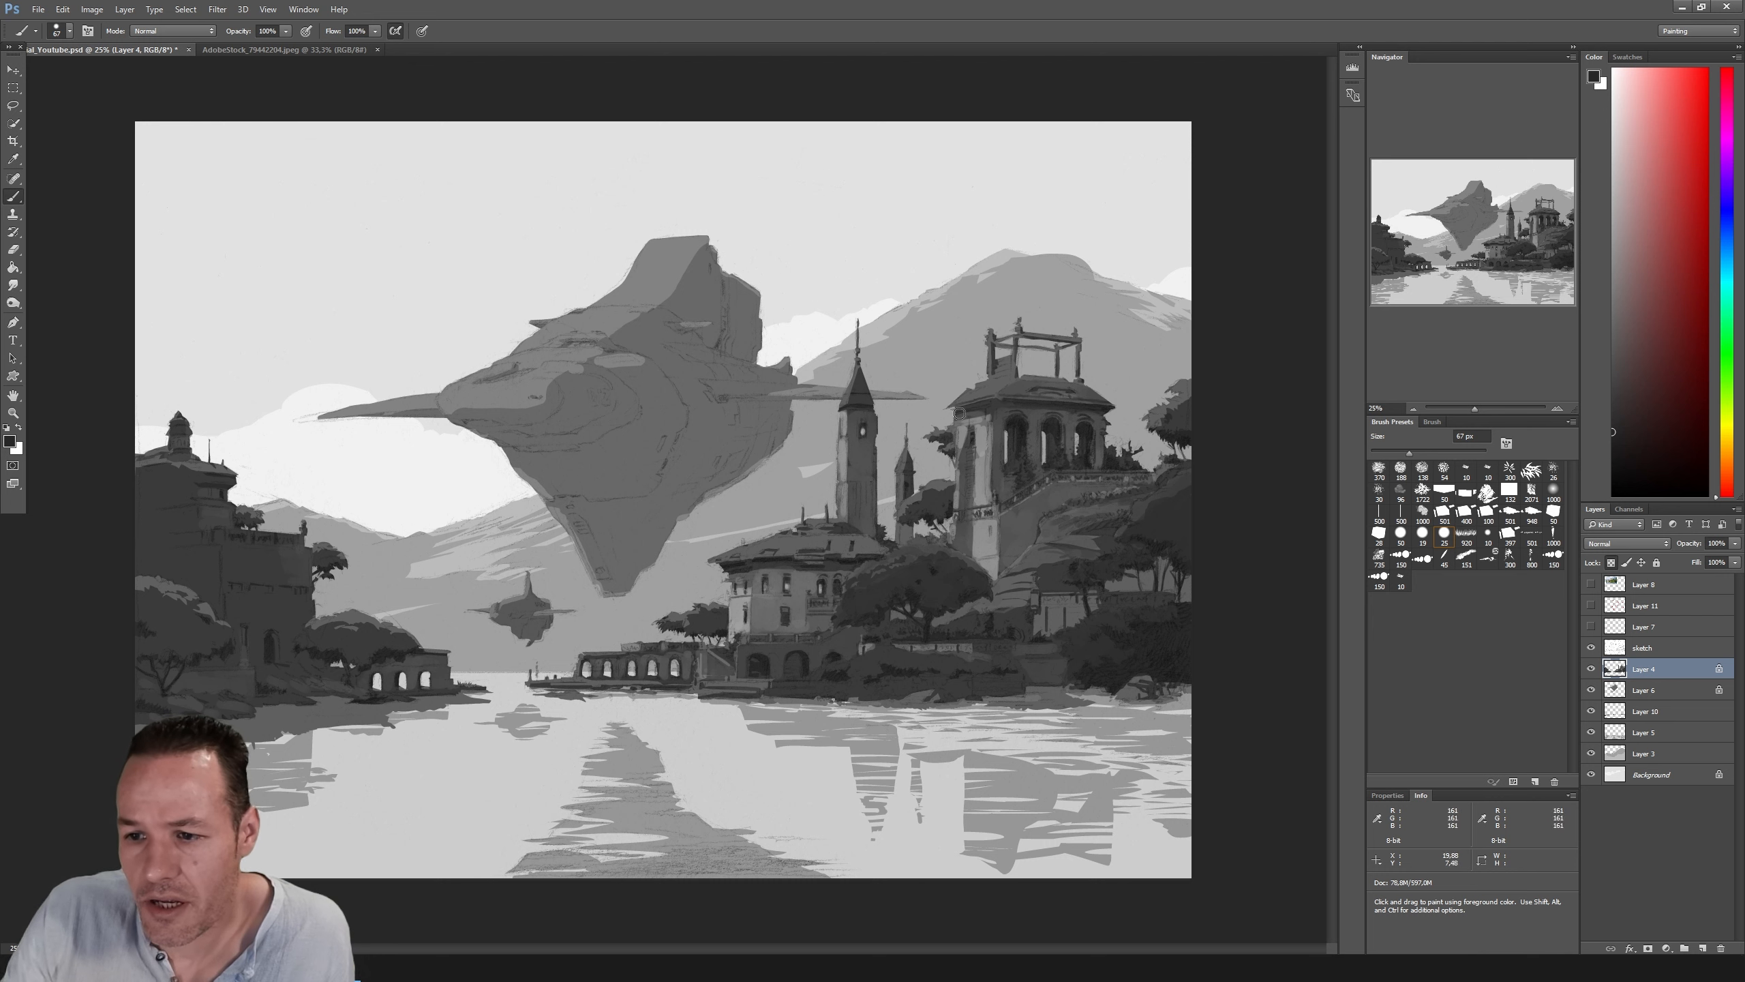
drag(1409, 453, 1379, 452)
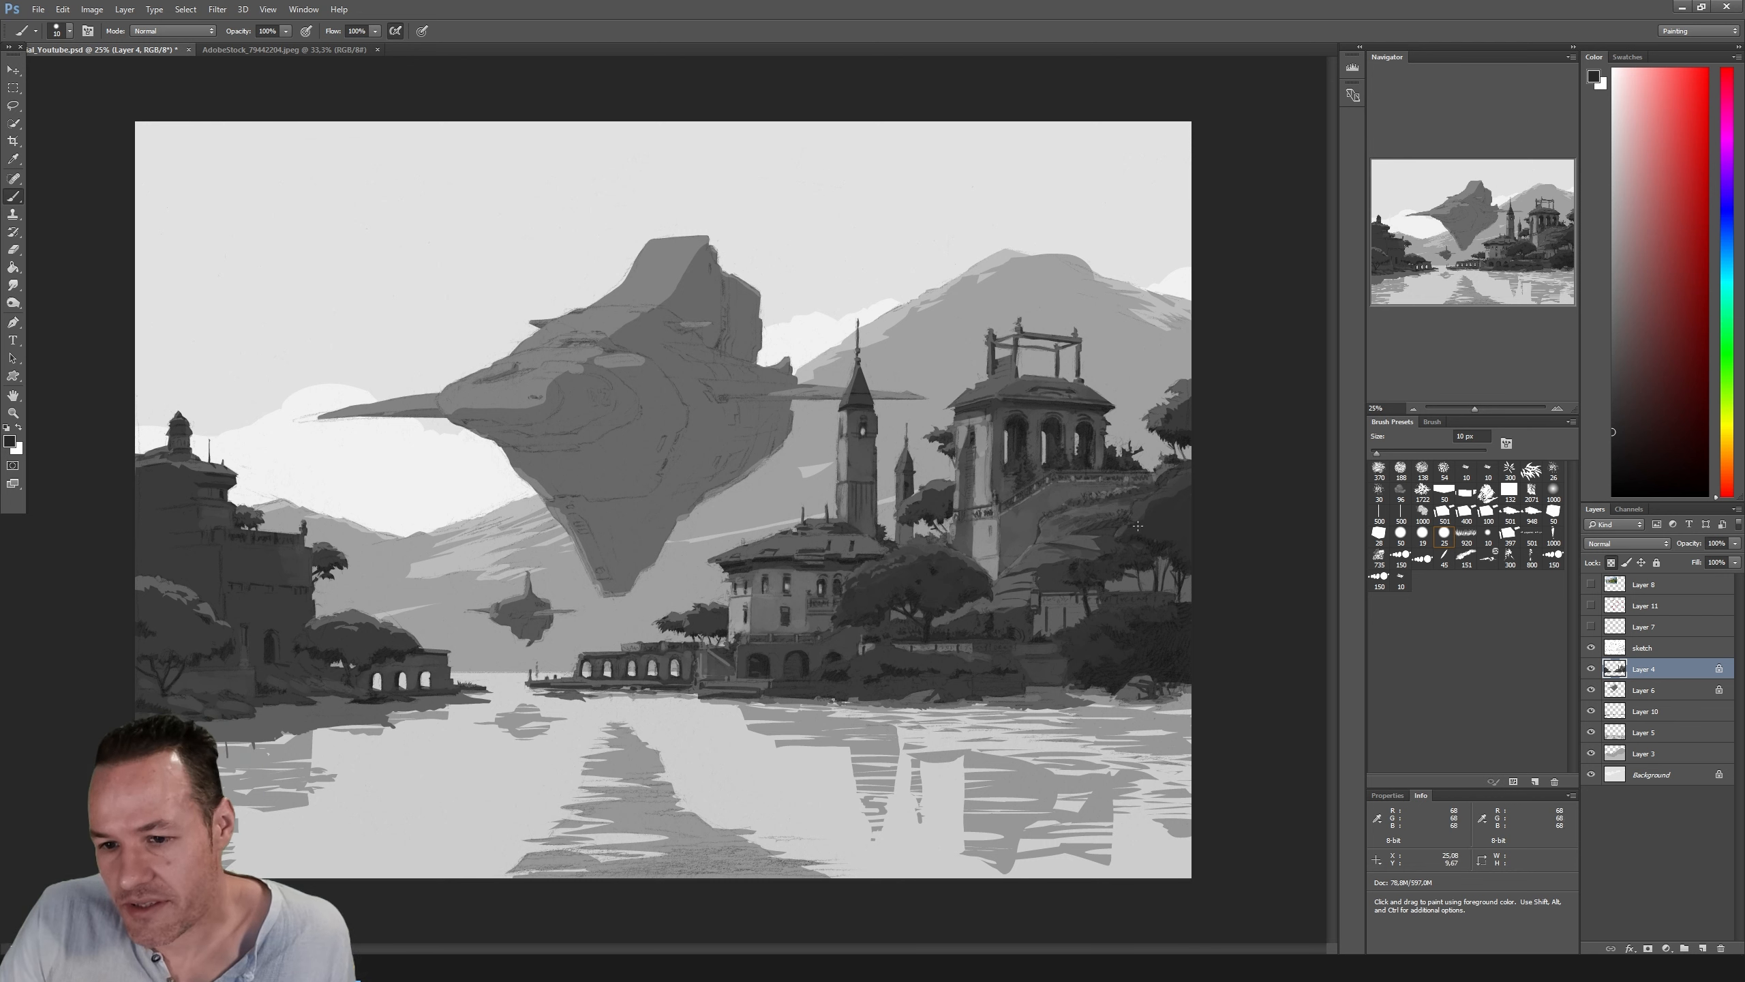
Step: Sample a grey from the hillside below the arched tower and a darker grey from the tree beside the small left-shore arcade
alt+click(1046, 559)
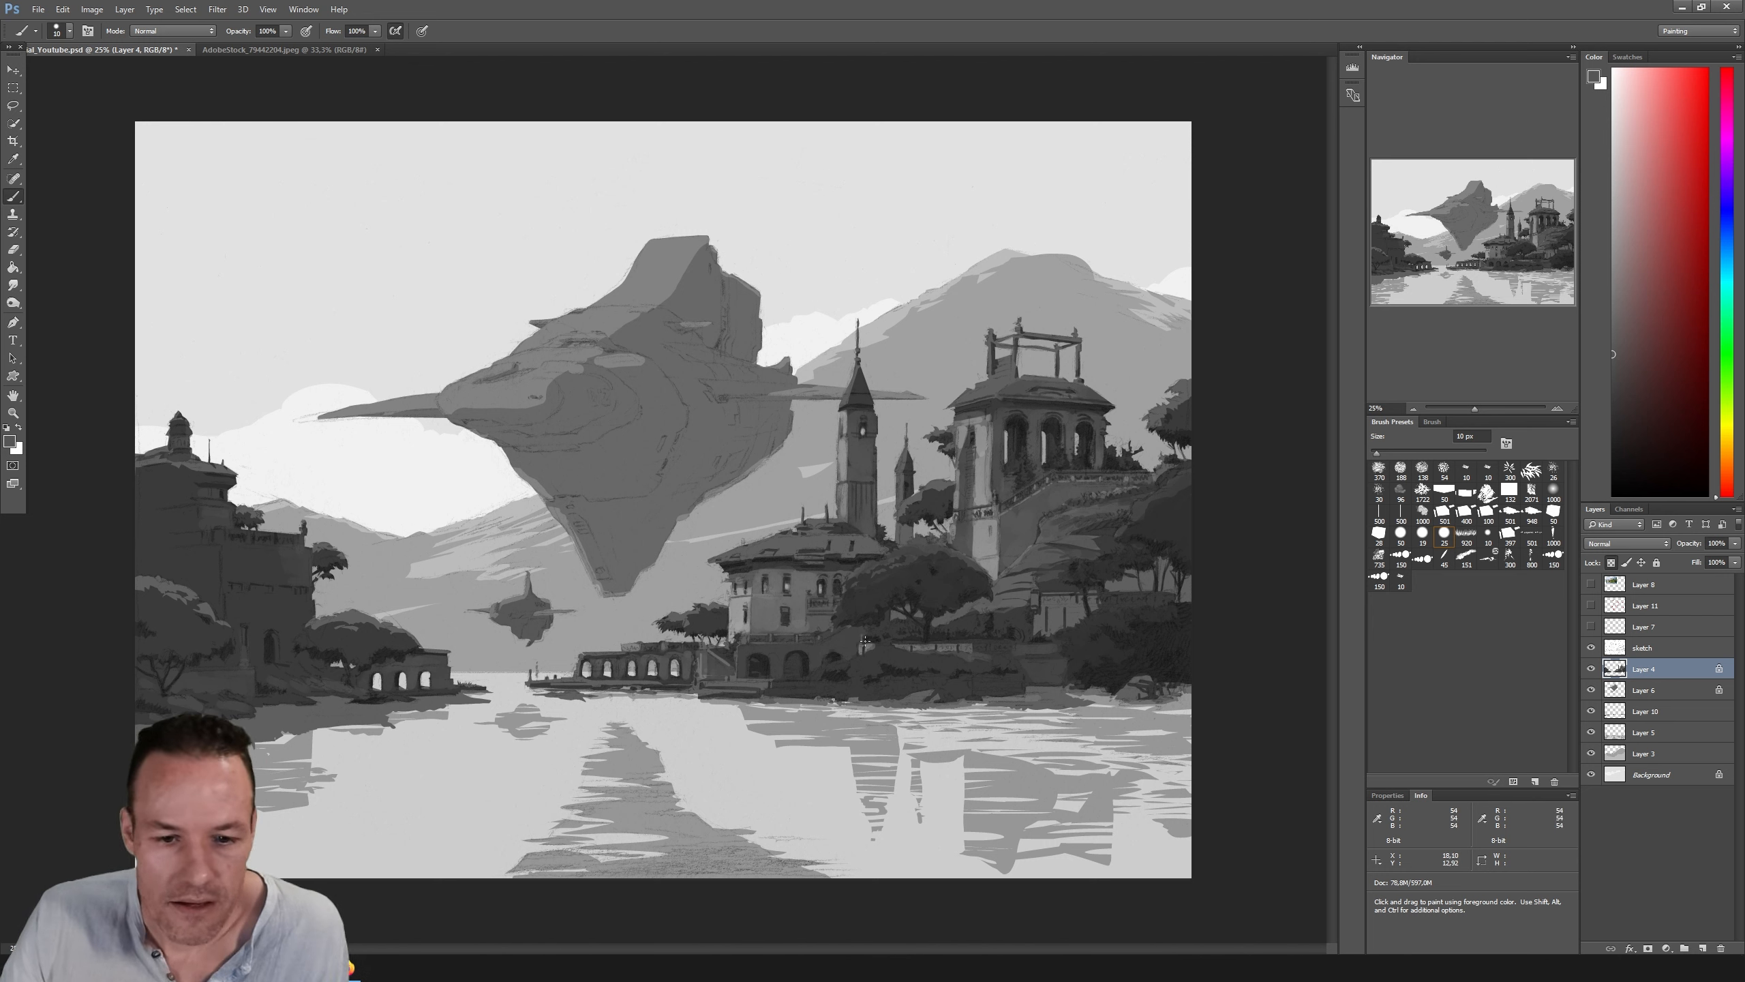
key(i)
click(390, 650)
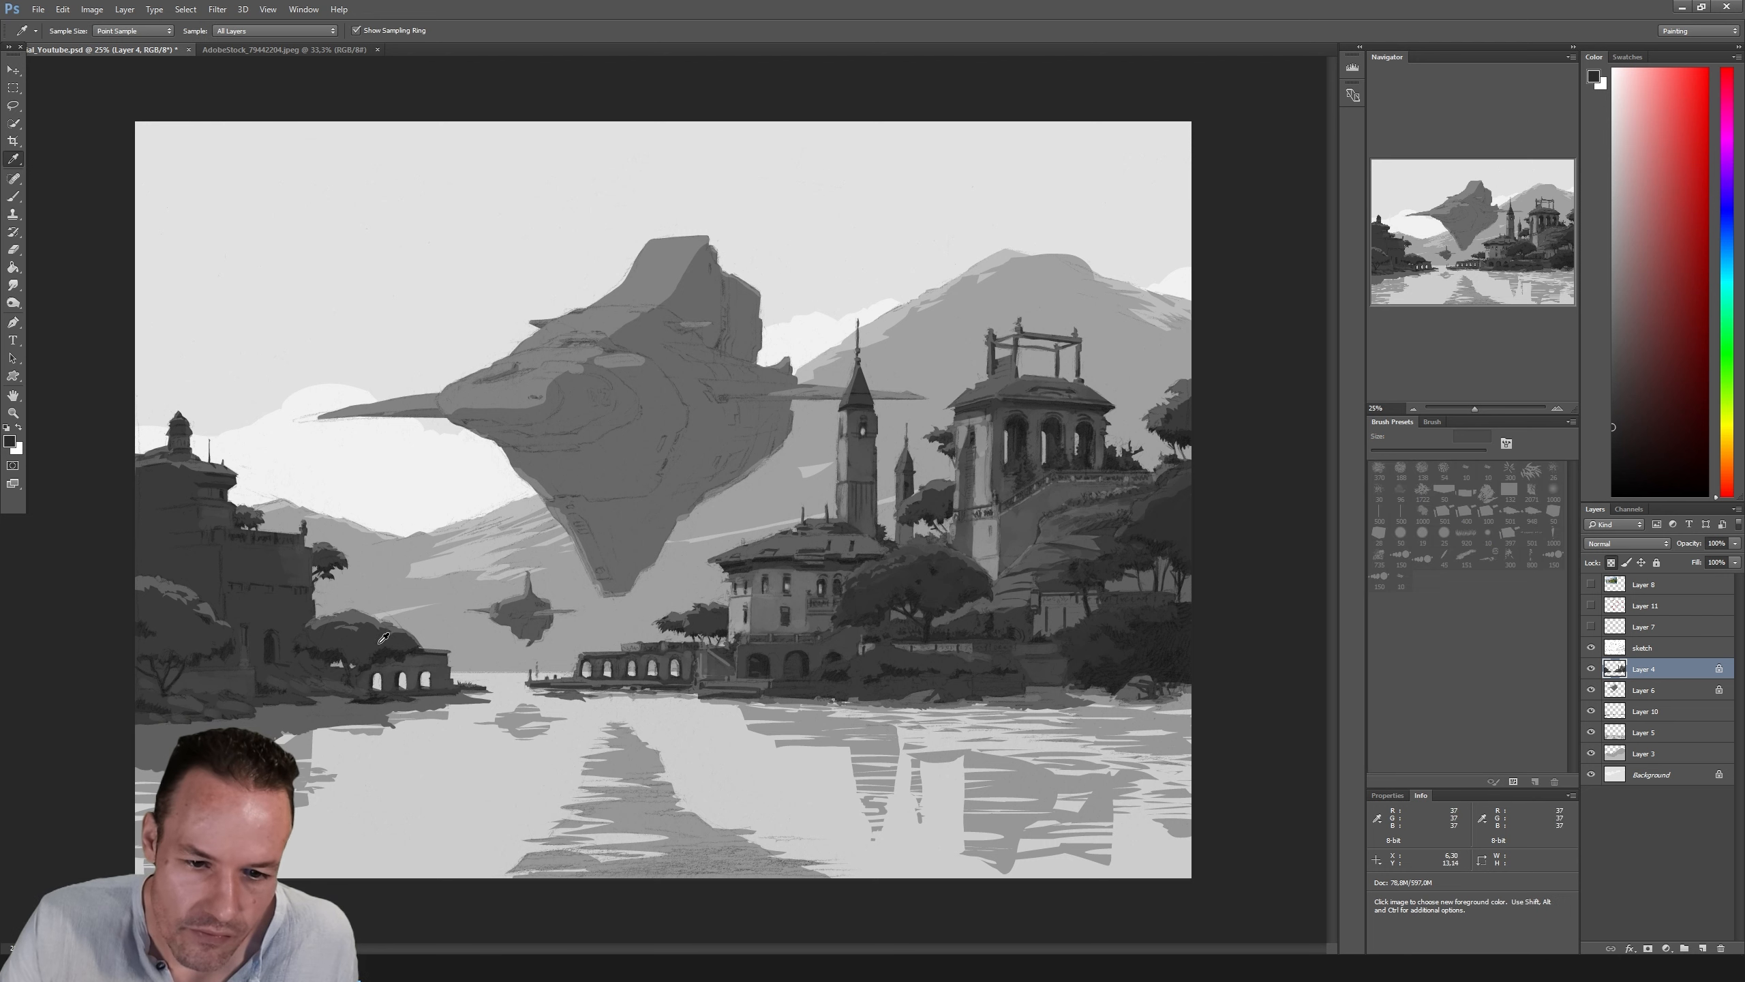
key(b)
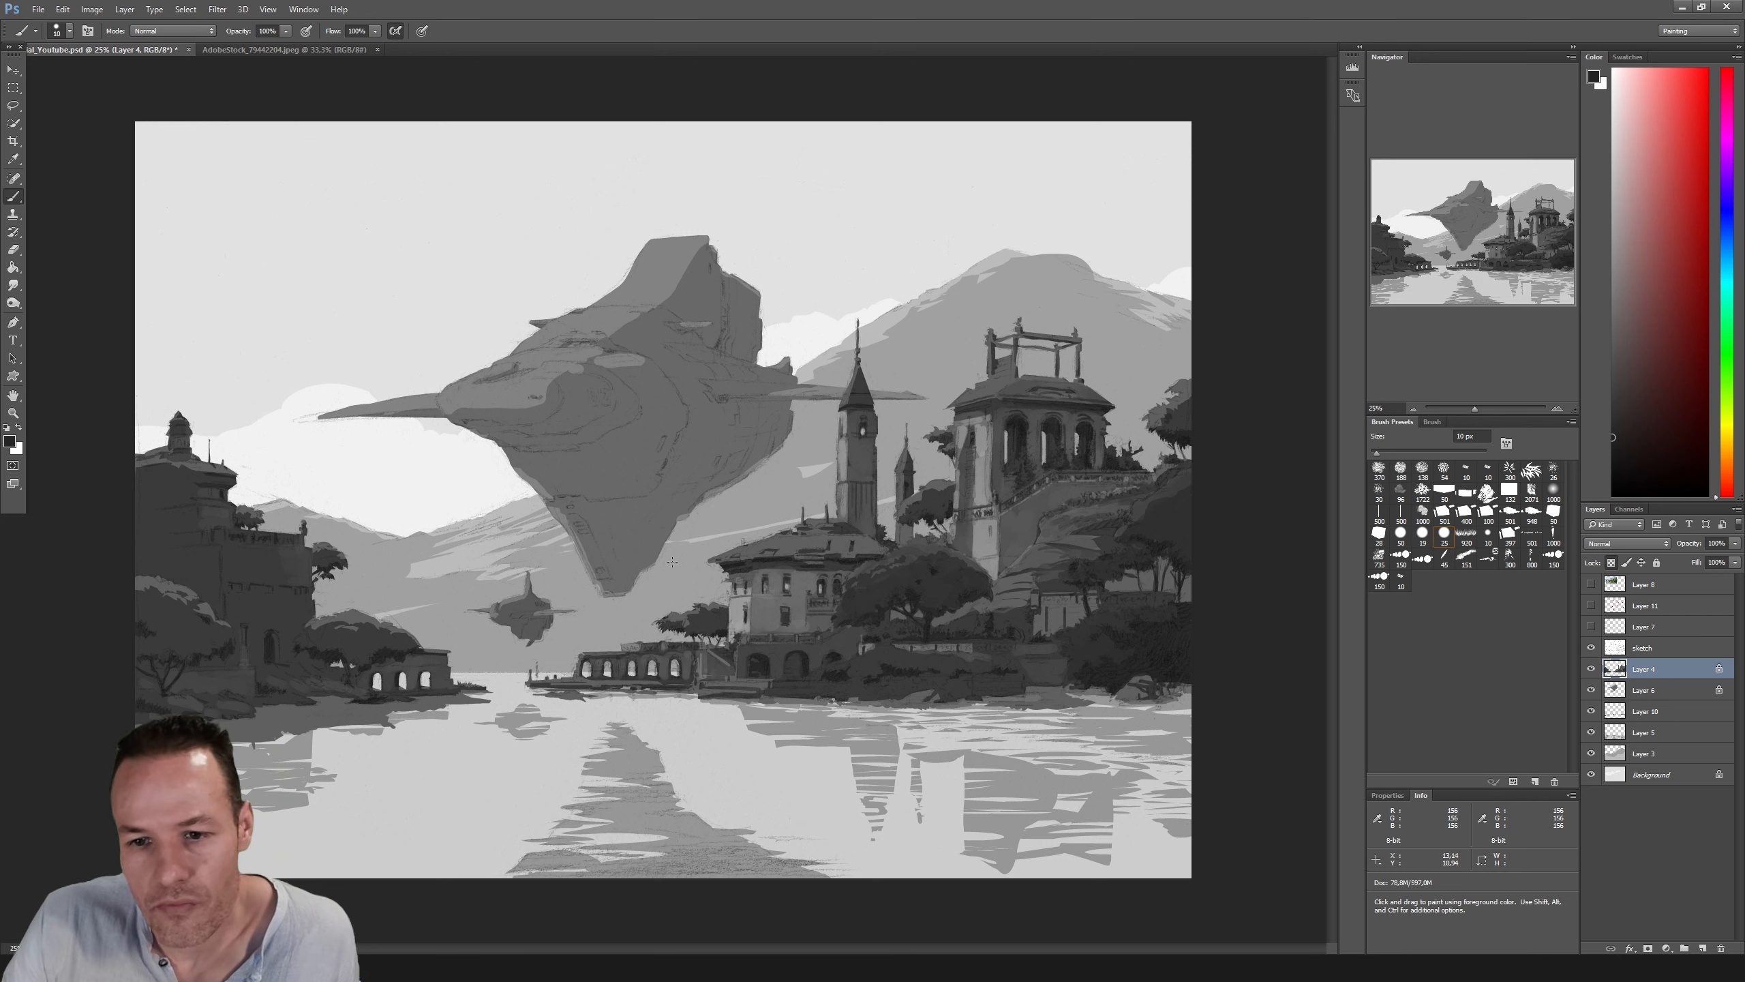
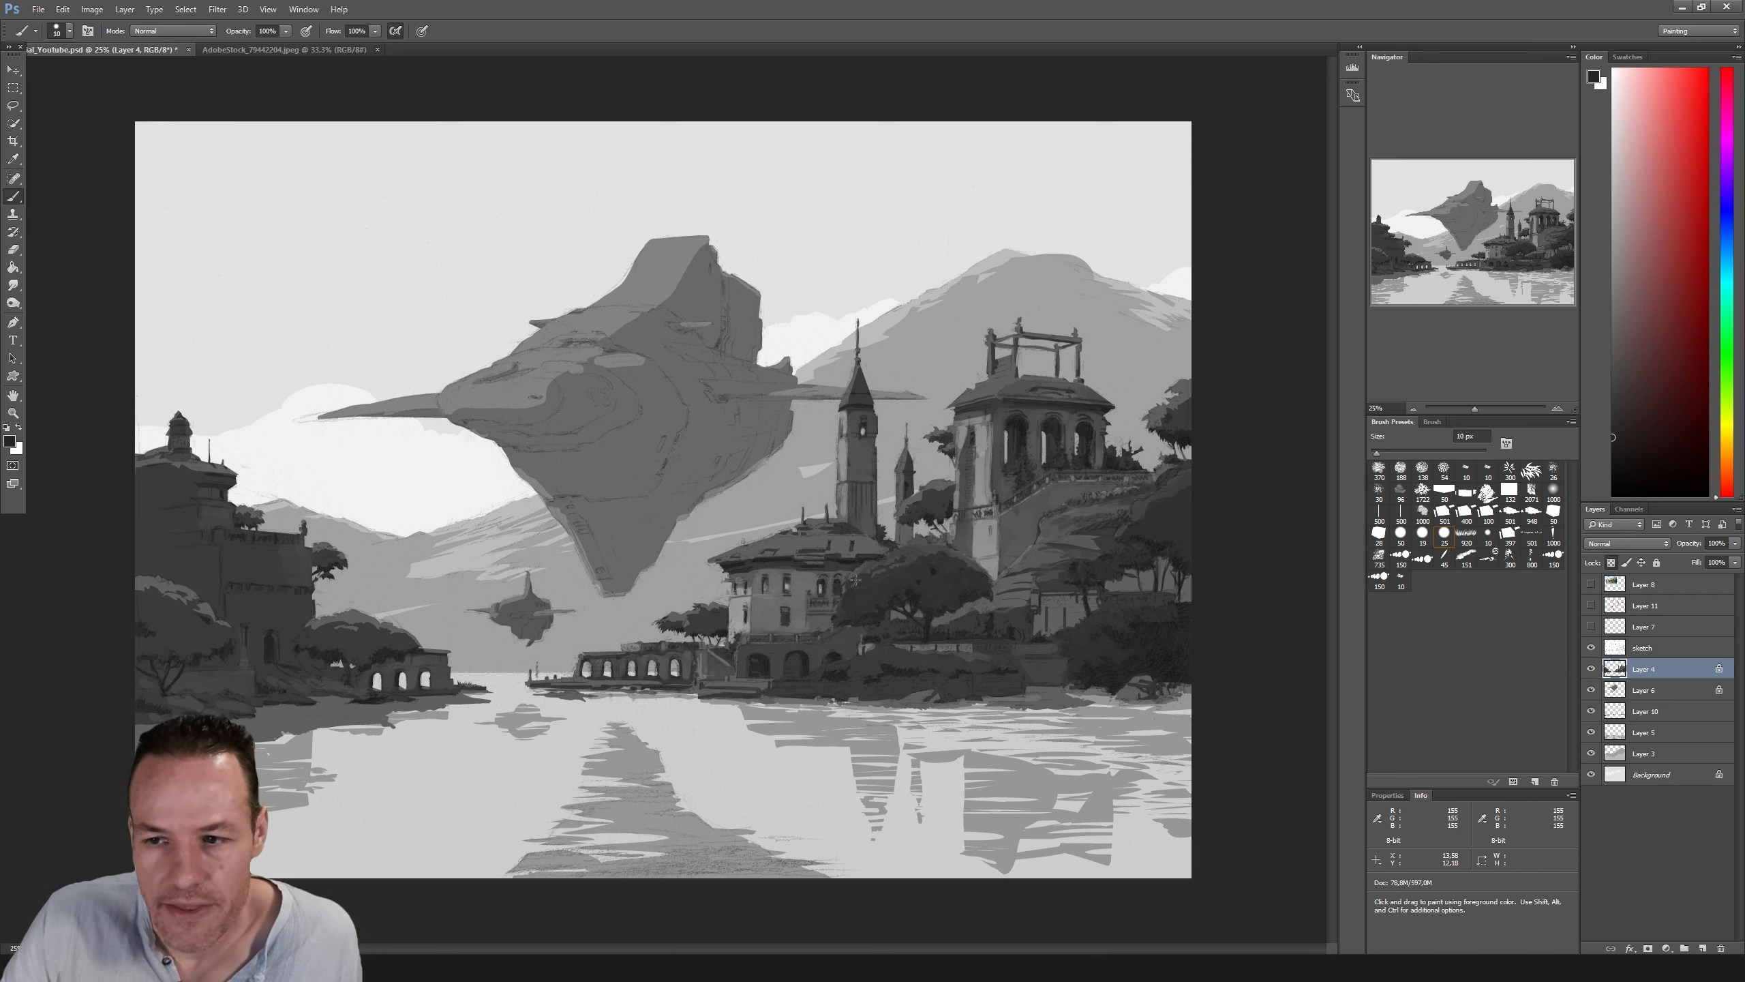
Step: Resize the brush to 54 px, and reduce it to 14 px for fine work on the left shore
click(1400, 452)
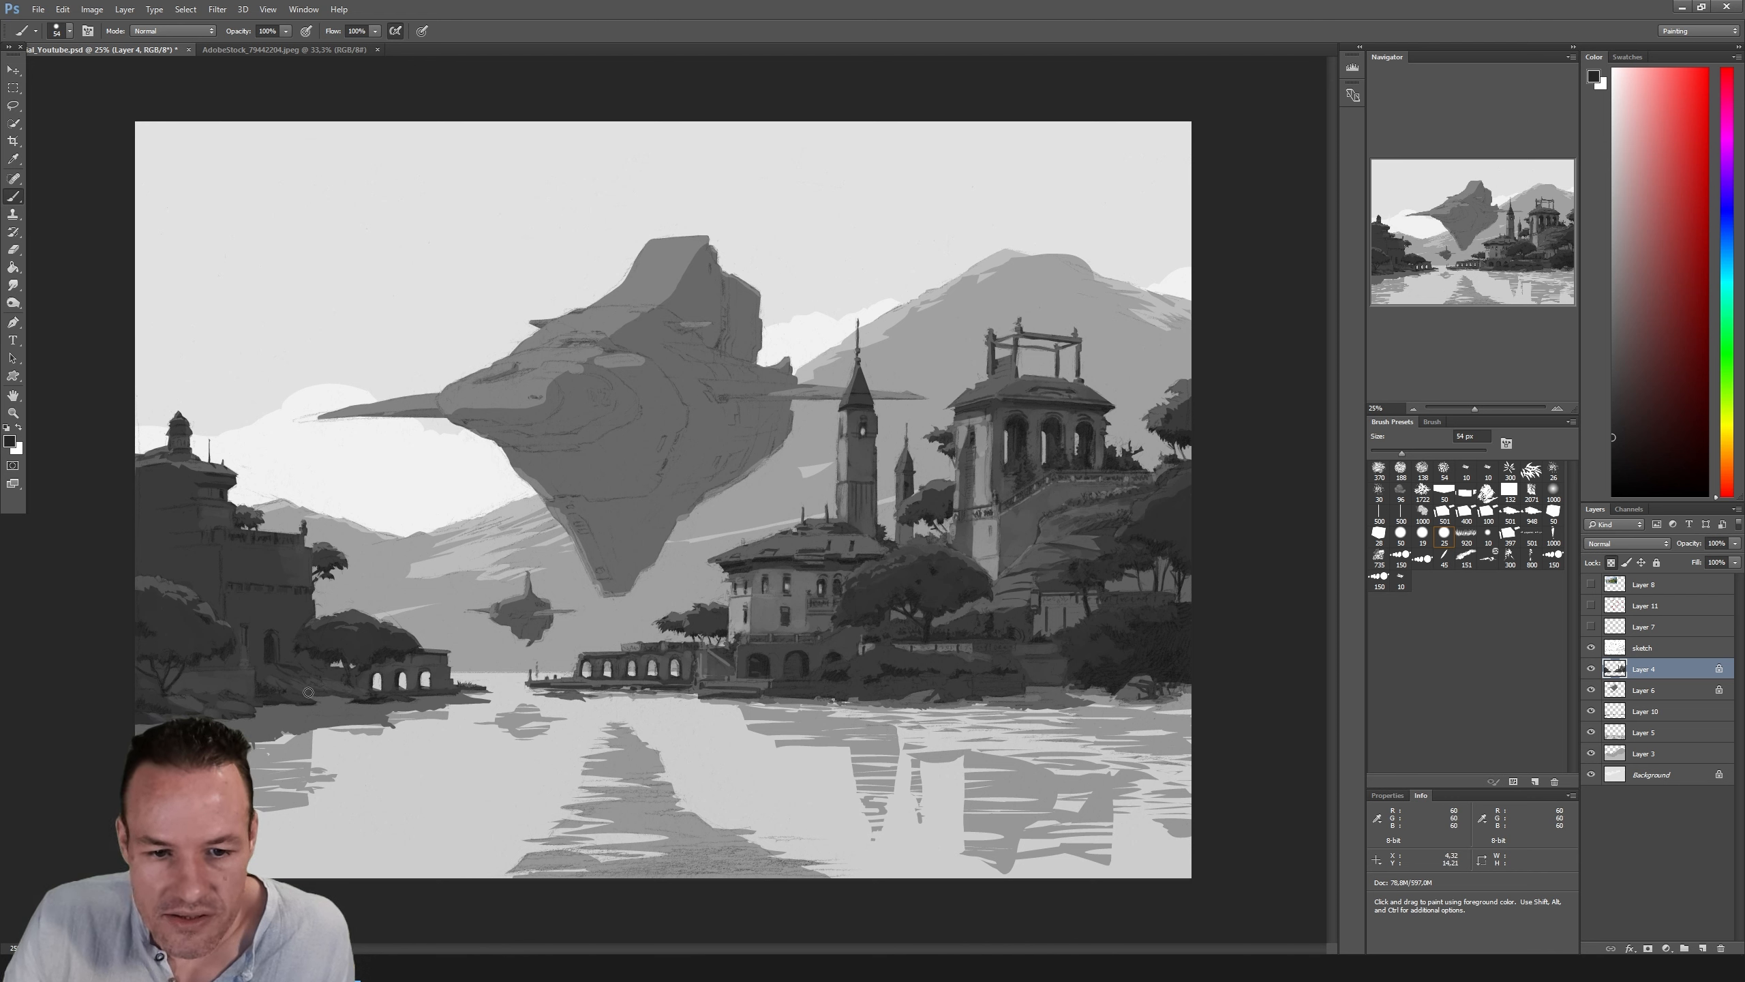
key(bracketleft)
key(bracketleft)
key(bracketleft)
key(bracketleft)
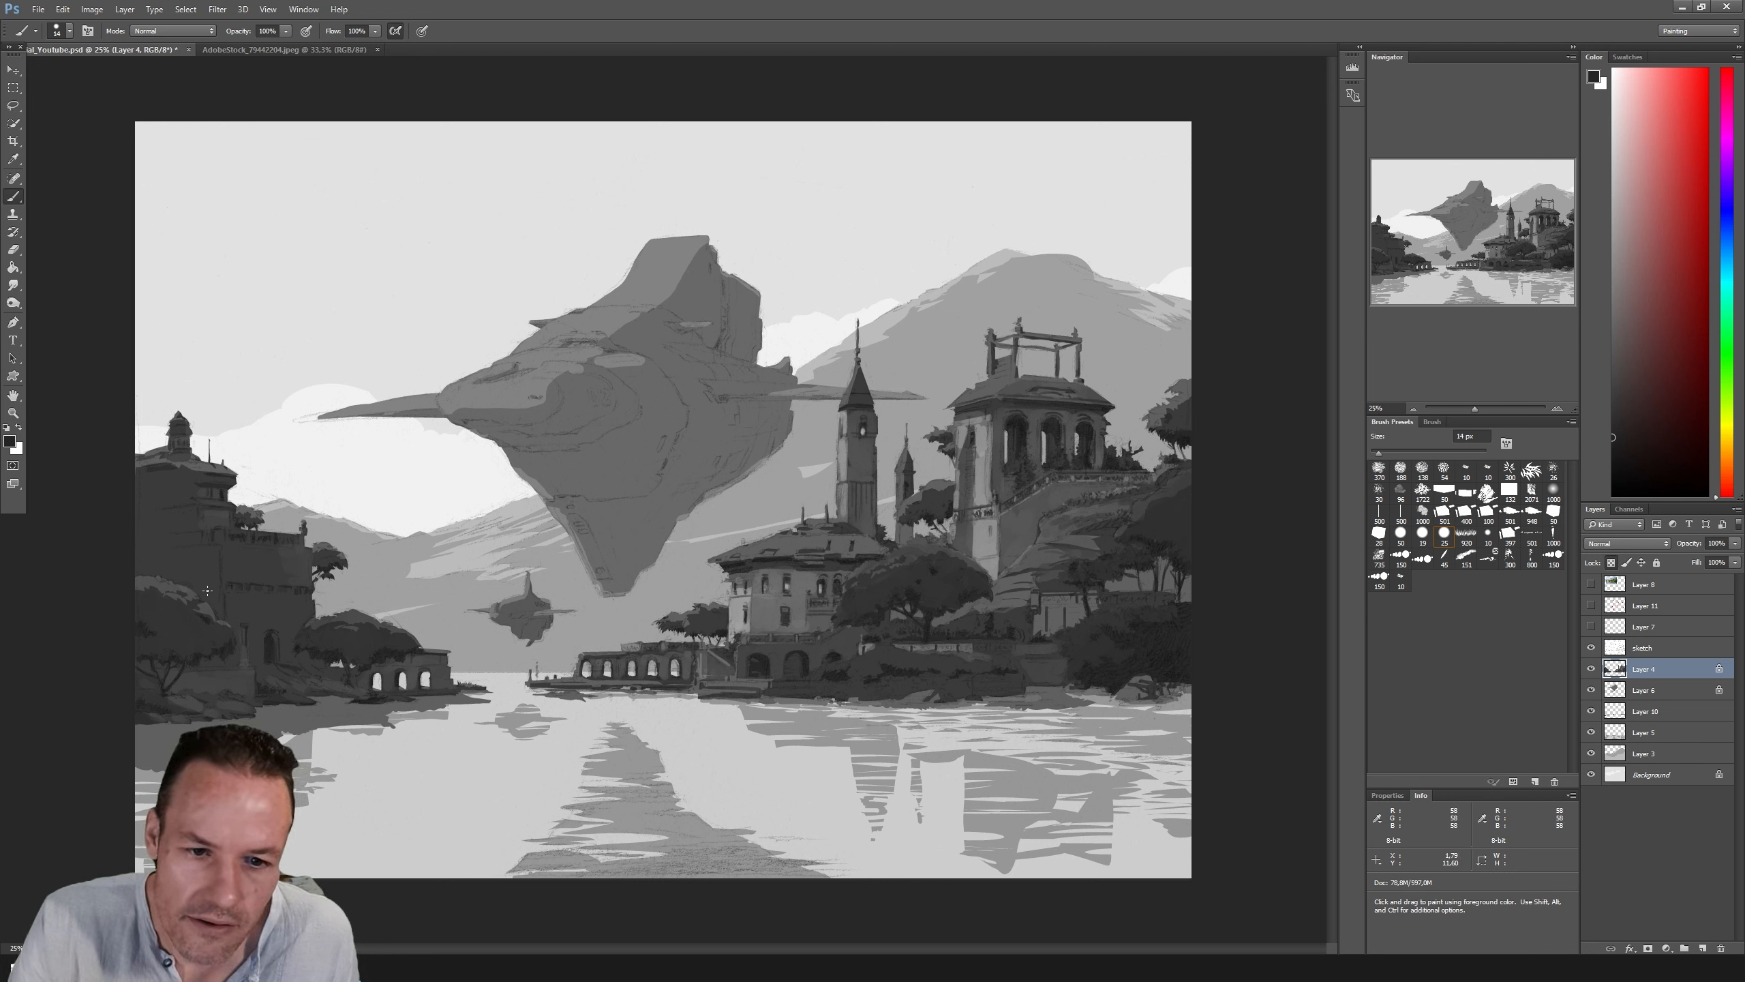
Step: Compare the painting with the sketch layer, hide the sketch, and sample mid and dark greys around the terrace wall below the arched tower
click(1591, 647)
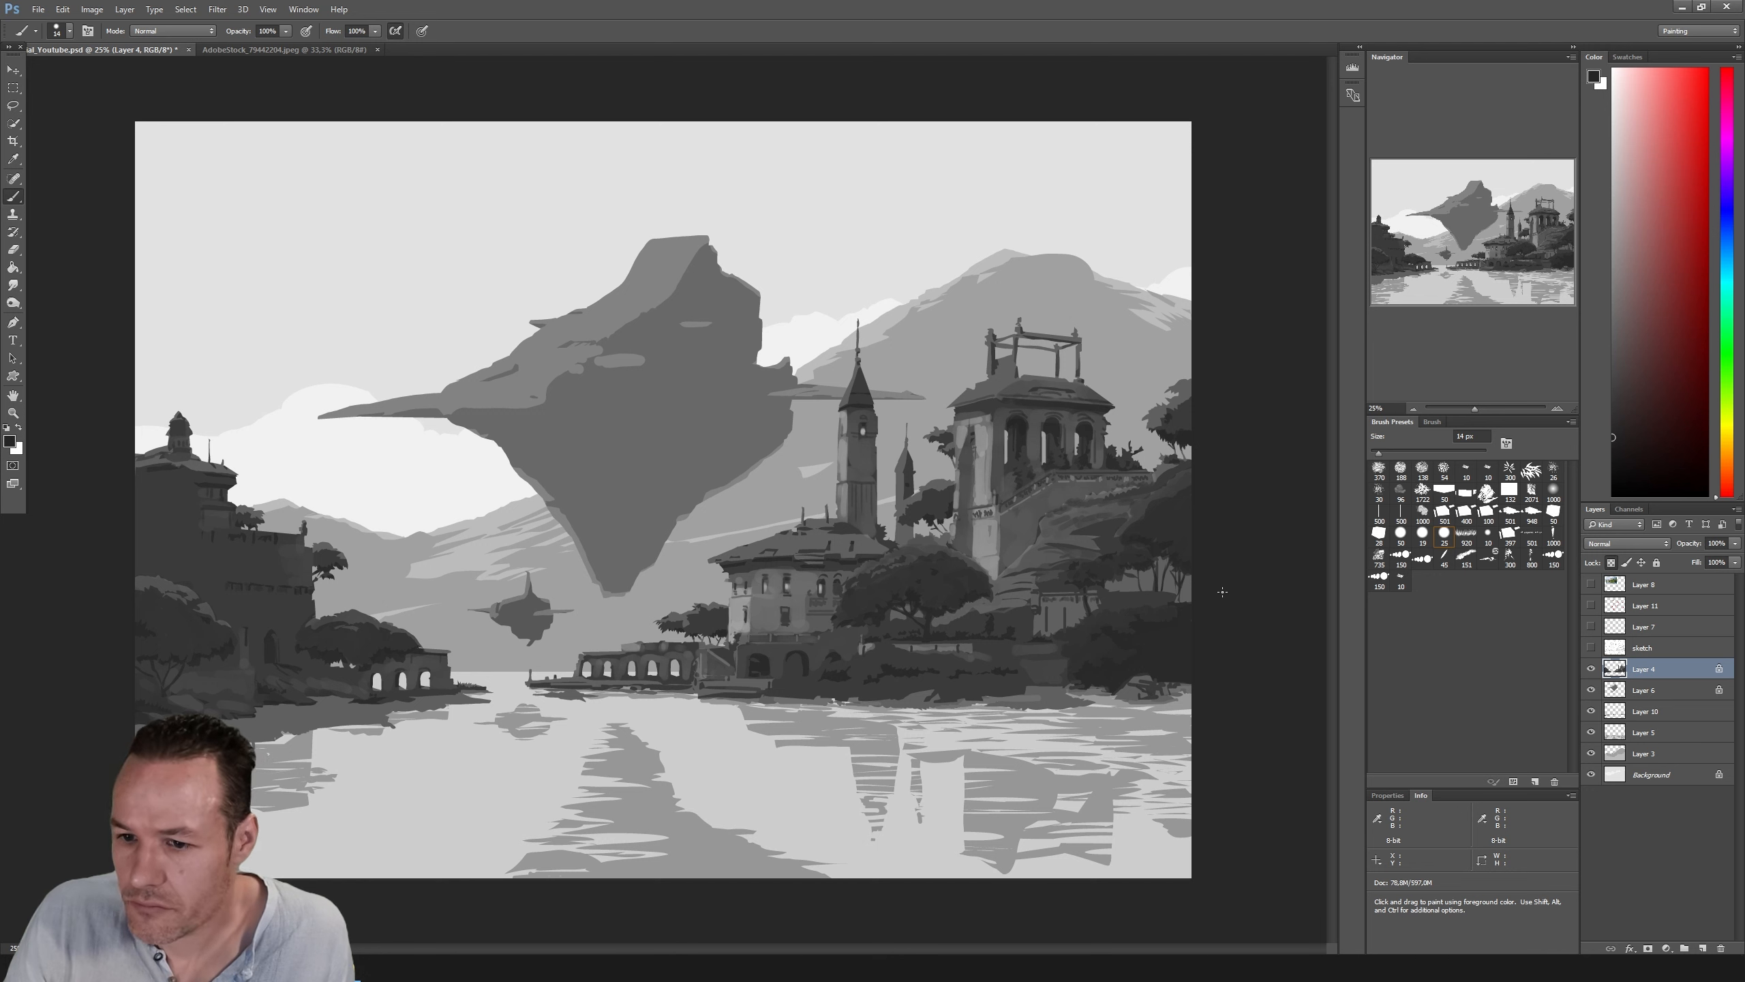
click(1591, 647)
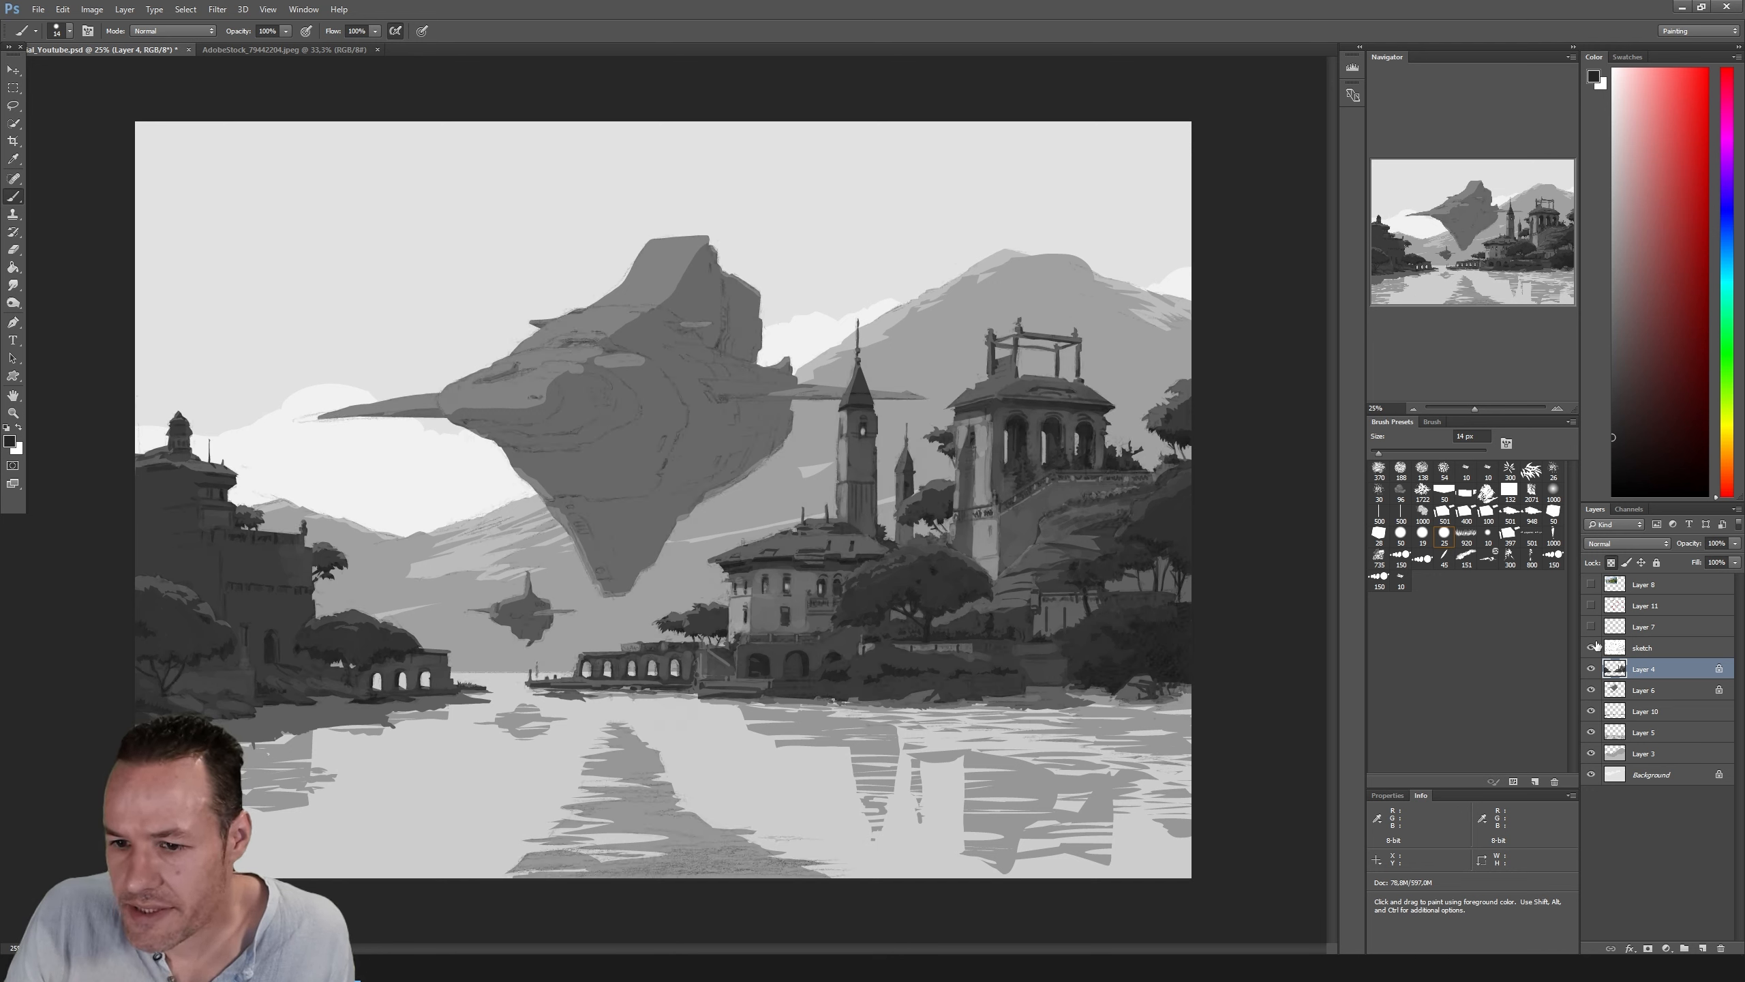
click(1591, 648)
alt+click(1078, 612)
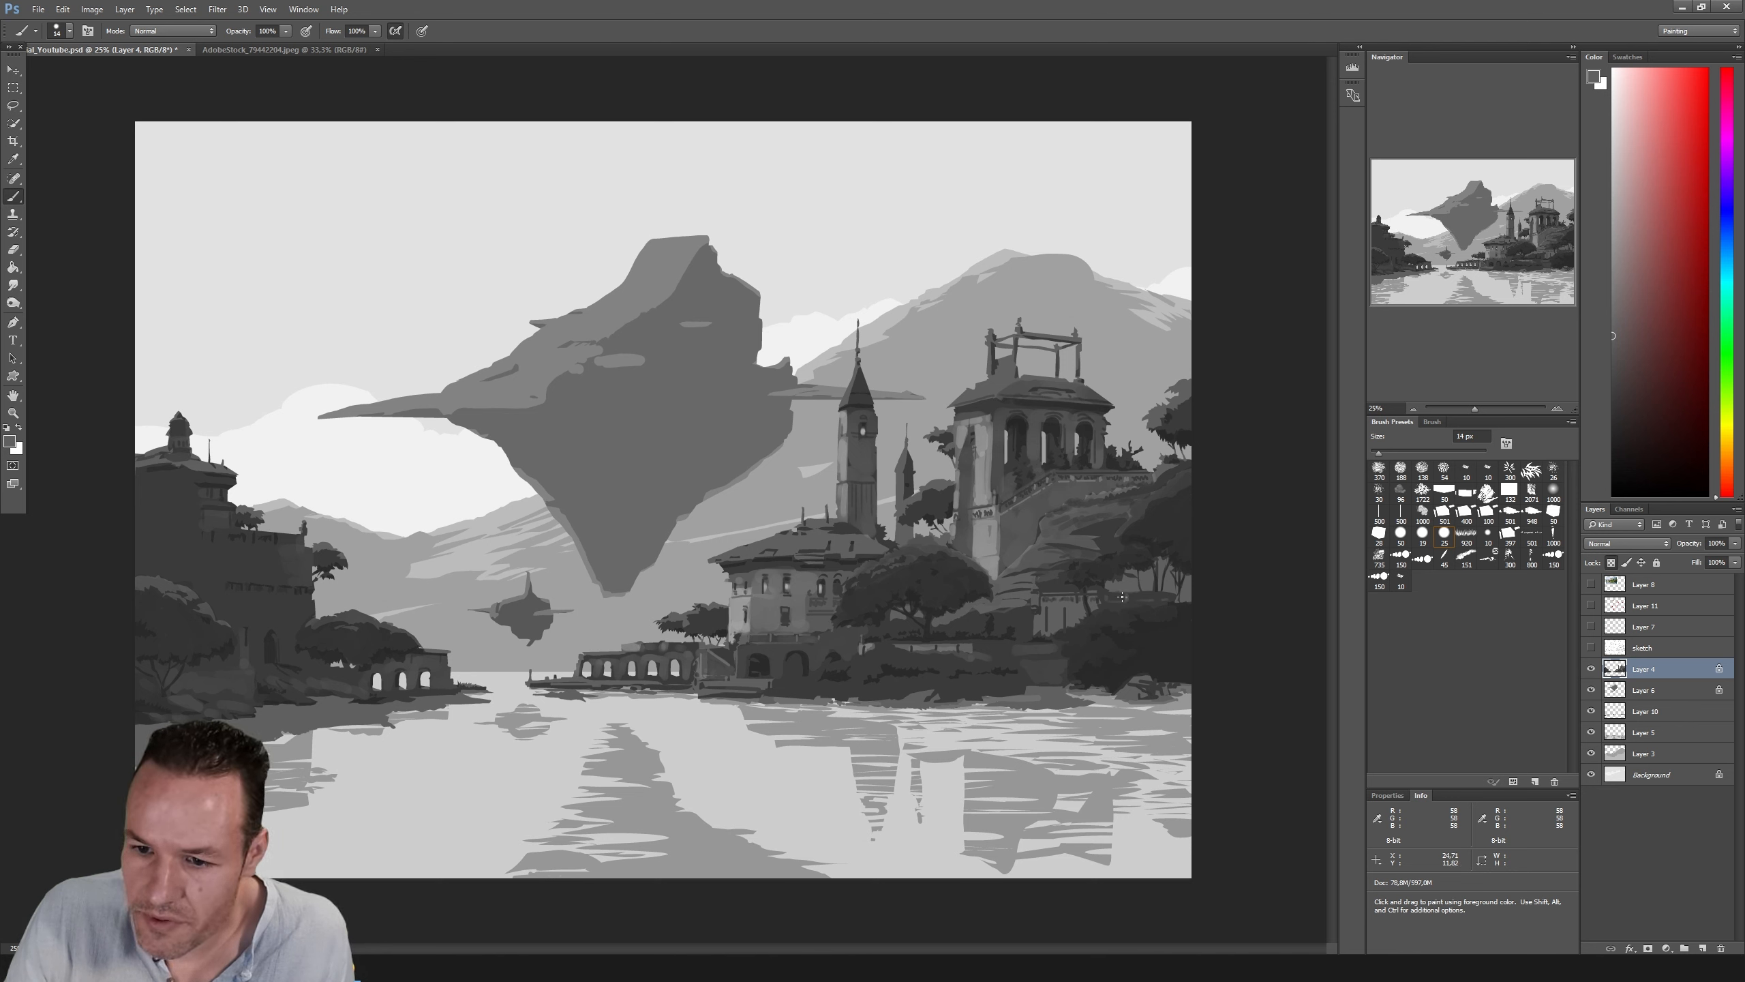
alt+click(1127, 589)
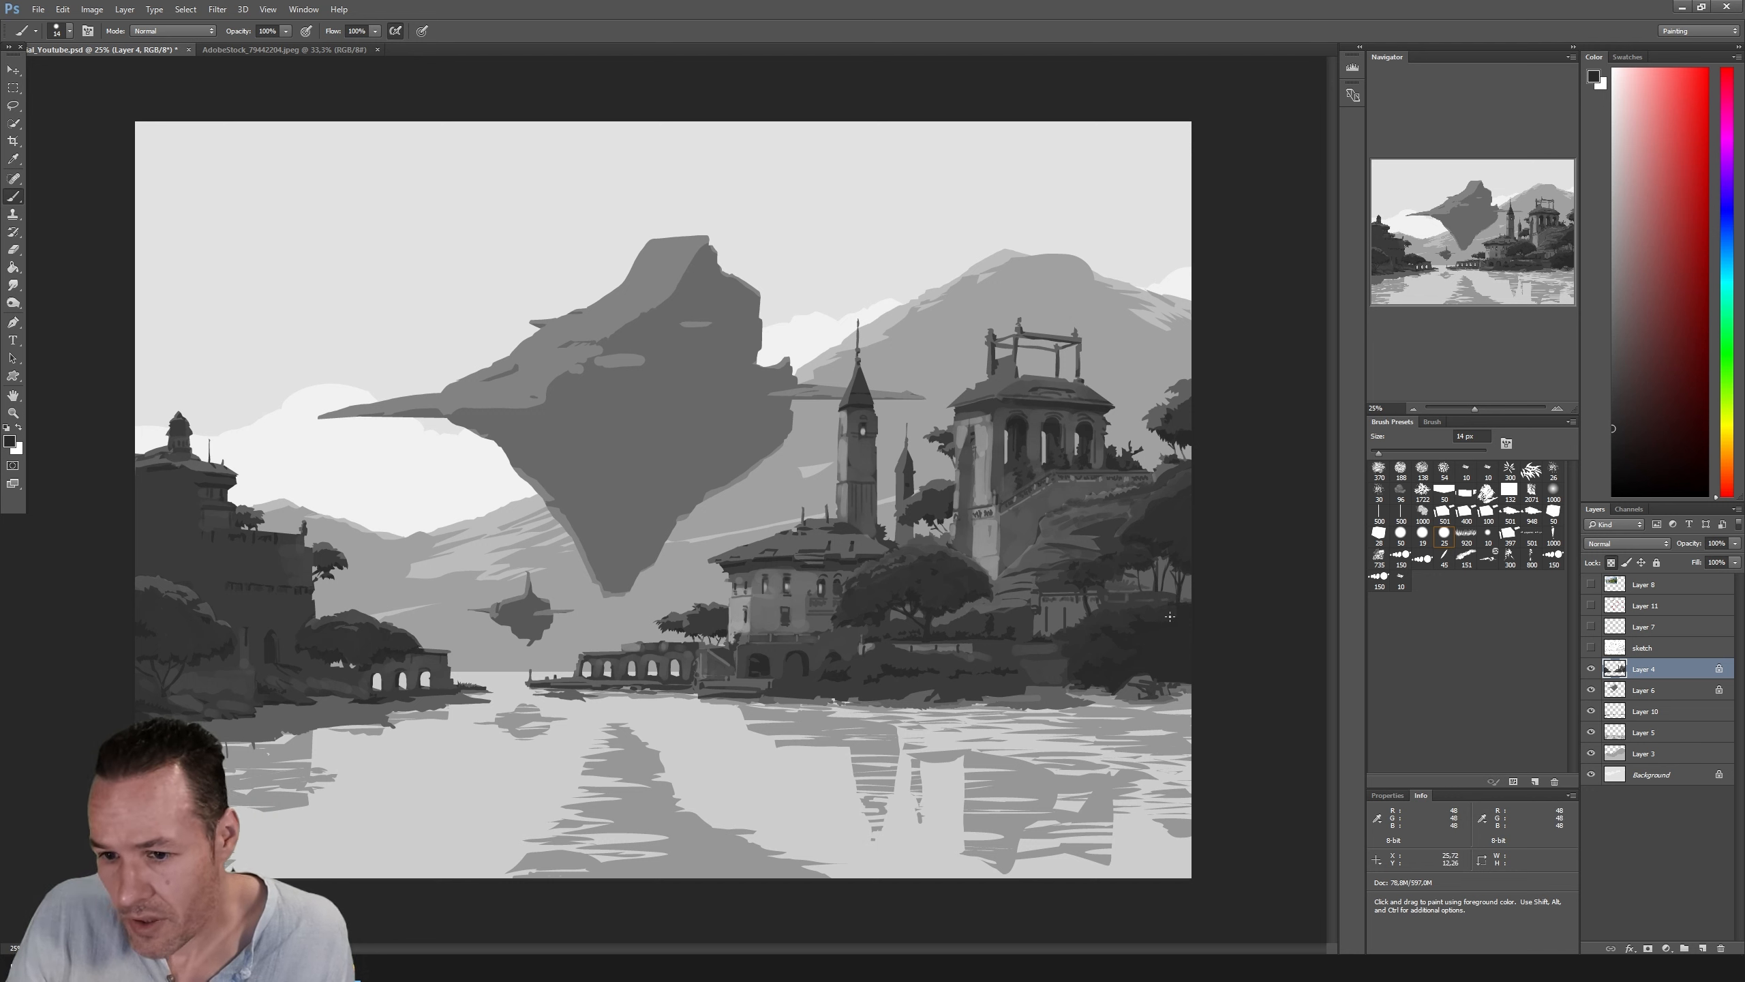
Step: Check the values against the sketch layer, hide it, and touch up the low waterfront arcade with greys sampled around it
click(1591, 647)
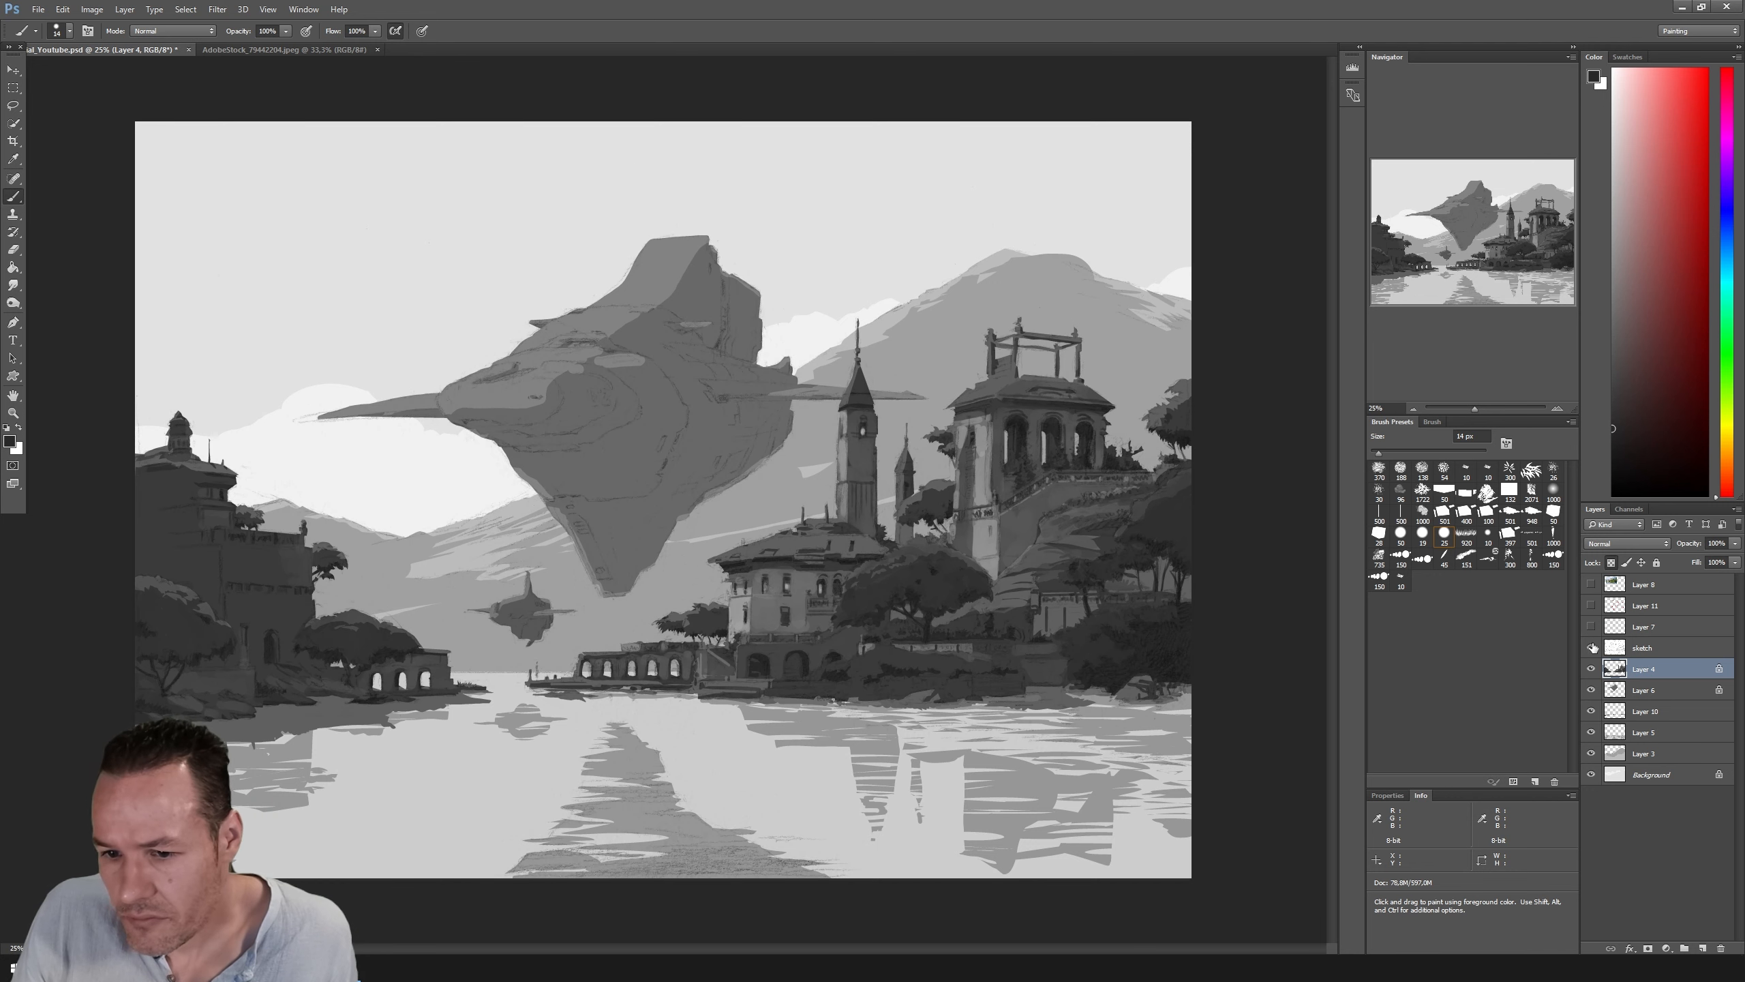
click(1591, 647)
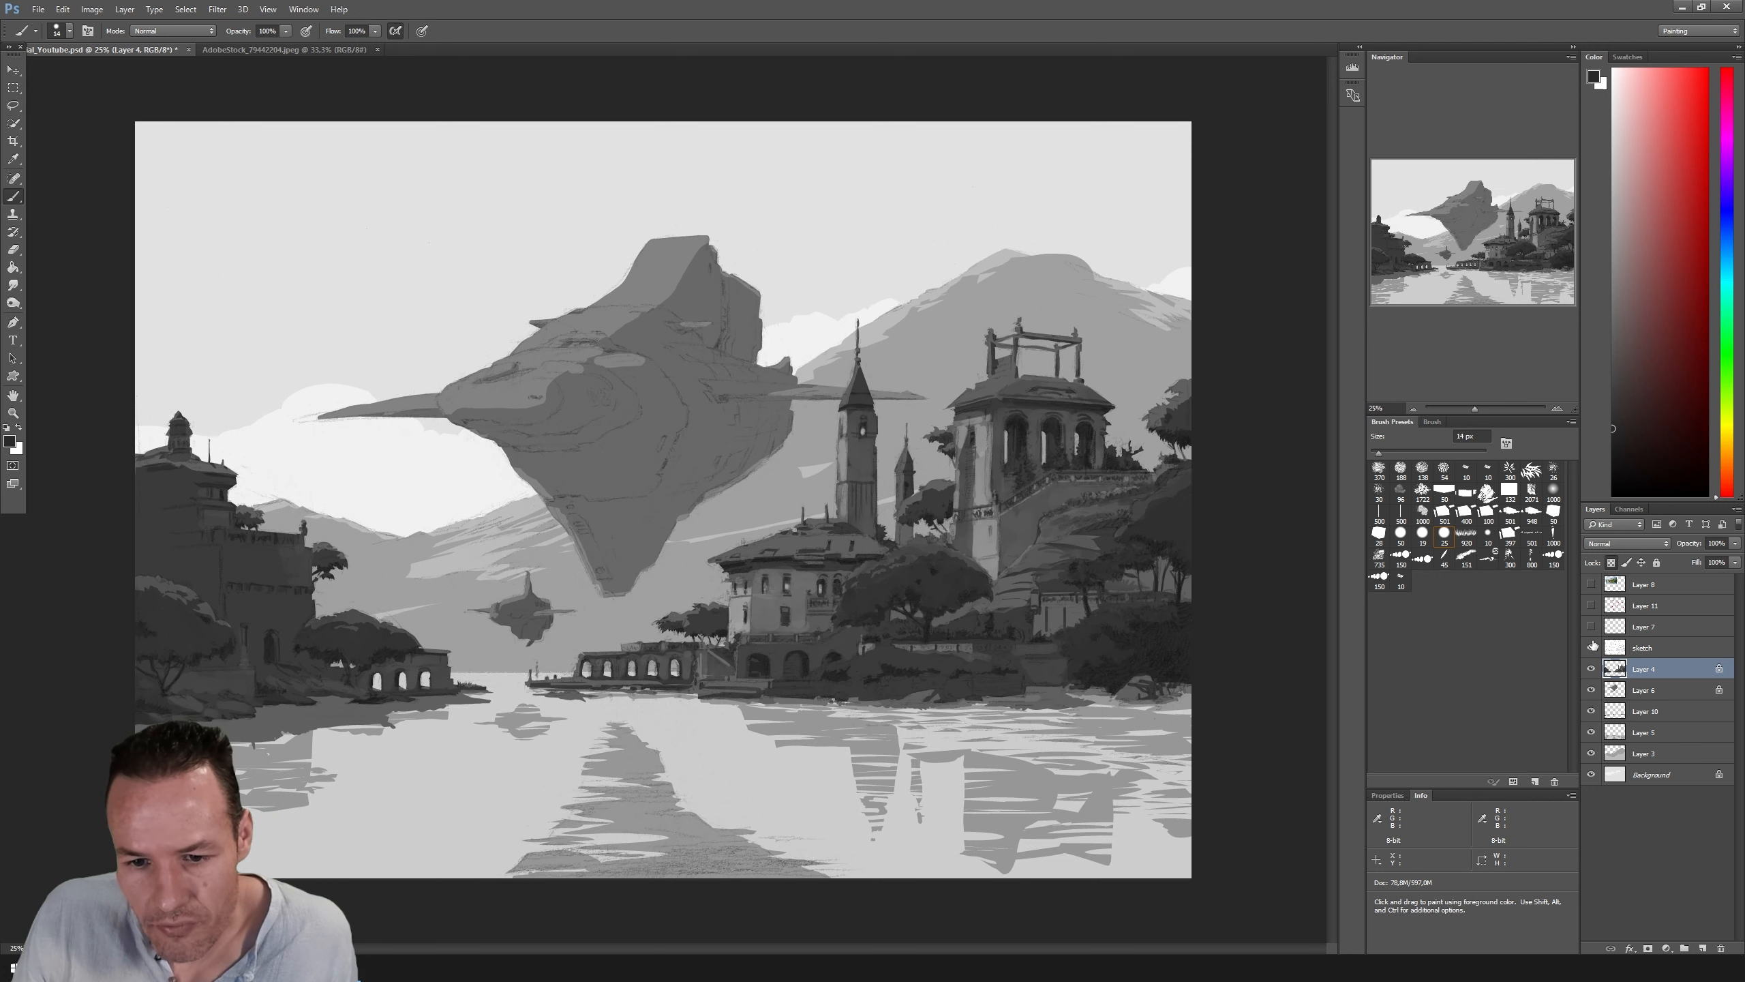
click(1591, 646)
click(1592, 646)
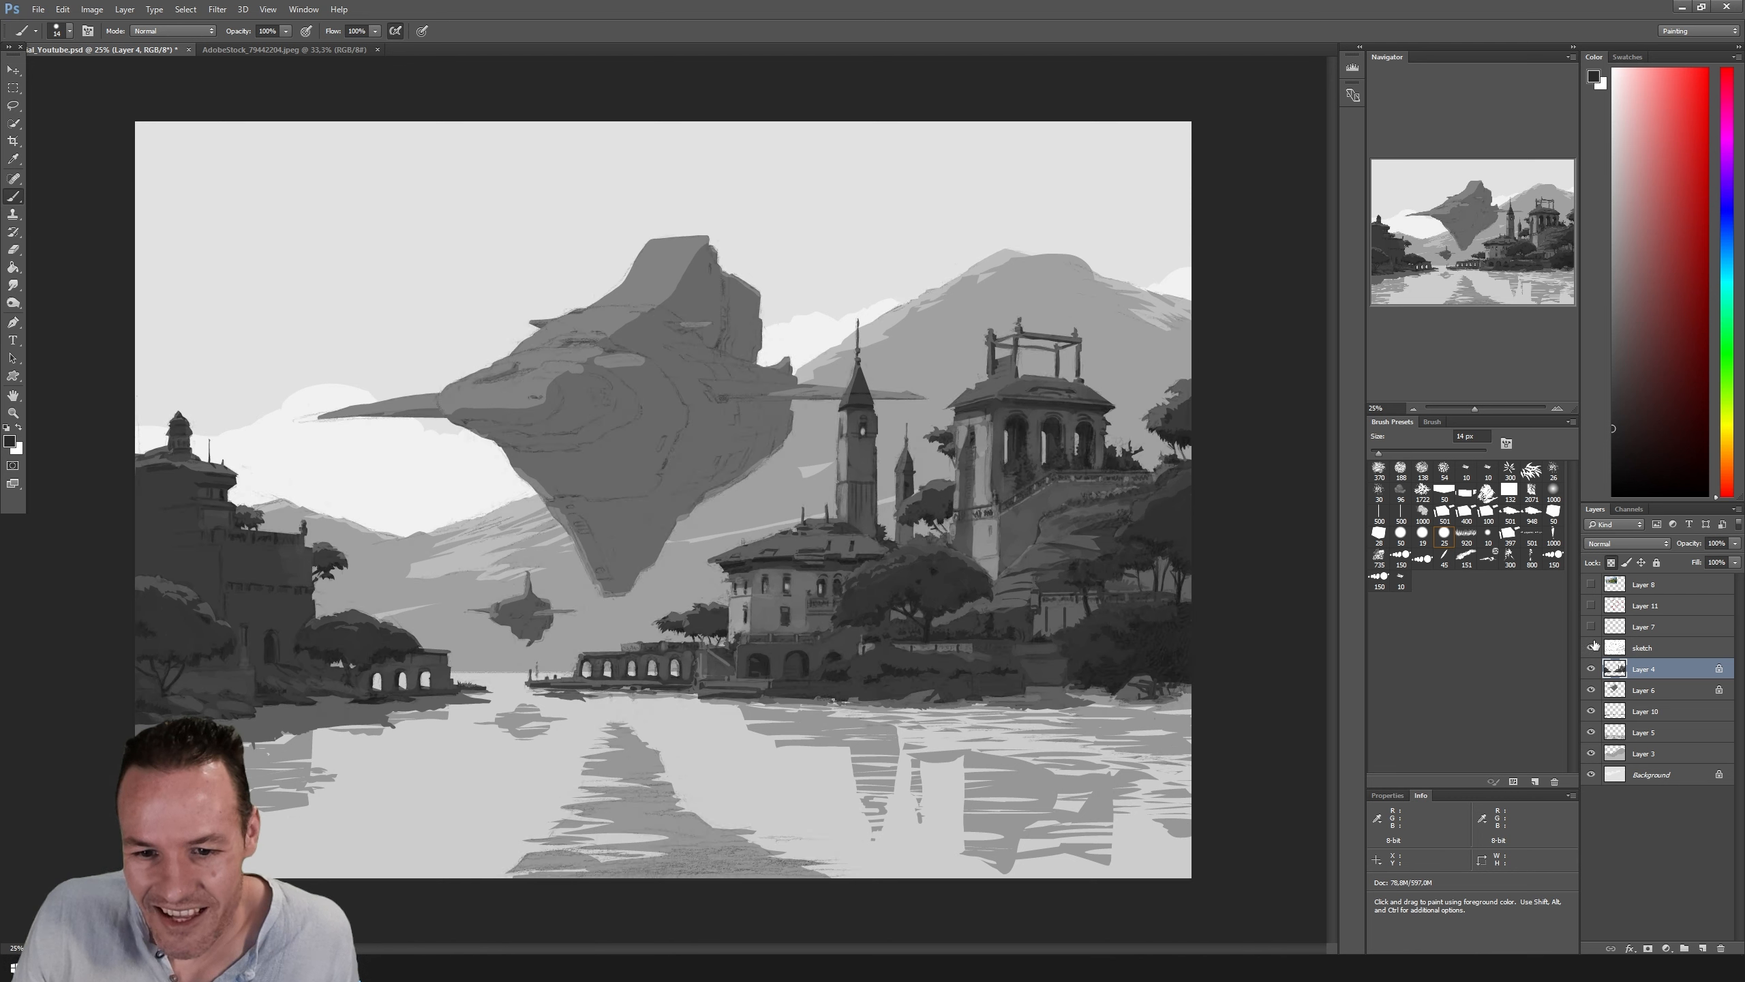
key(i)
click(671, 682)
key(b)
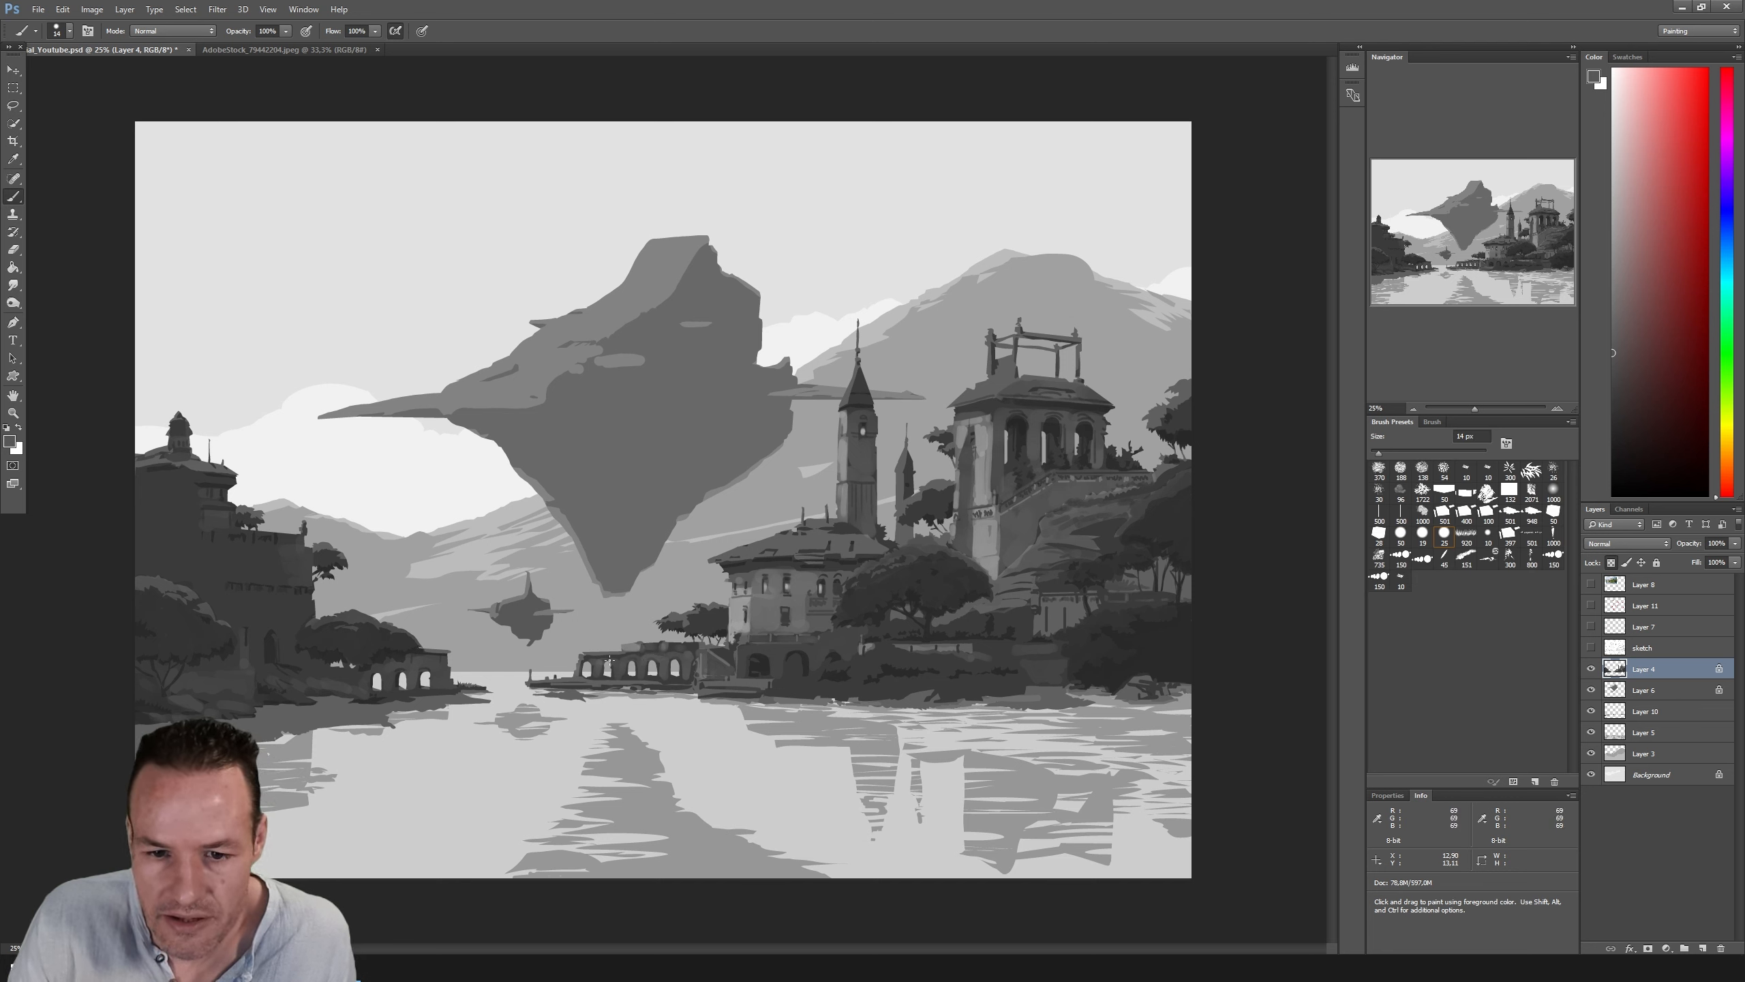
alt+click(641, 658)
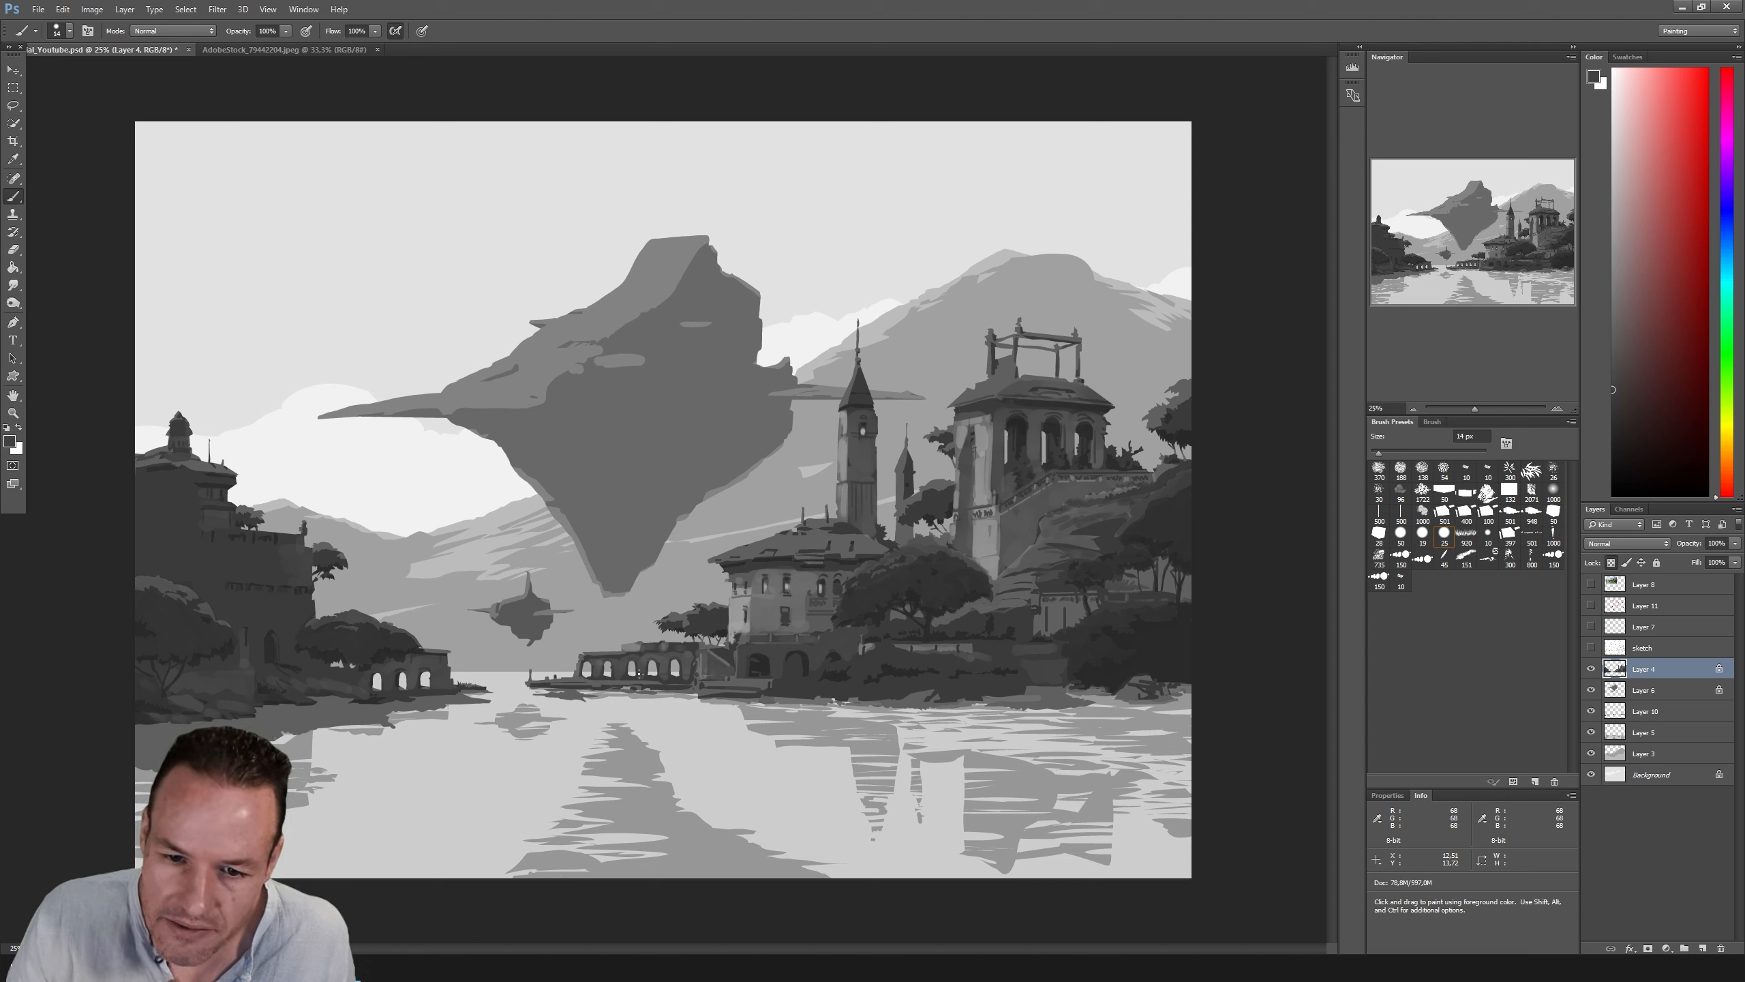
alt+click(604, 678)
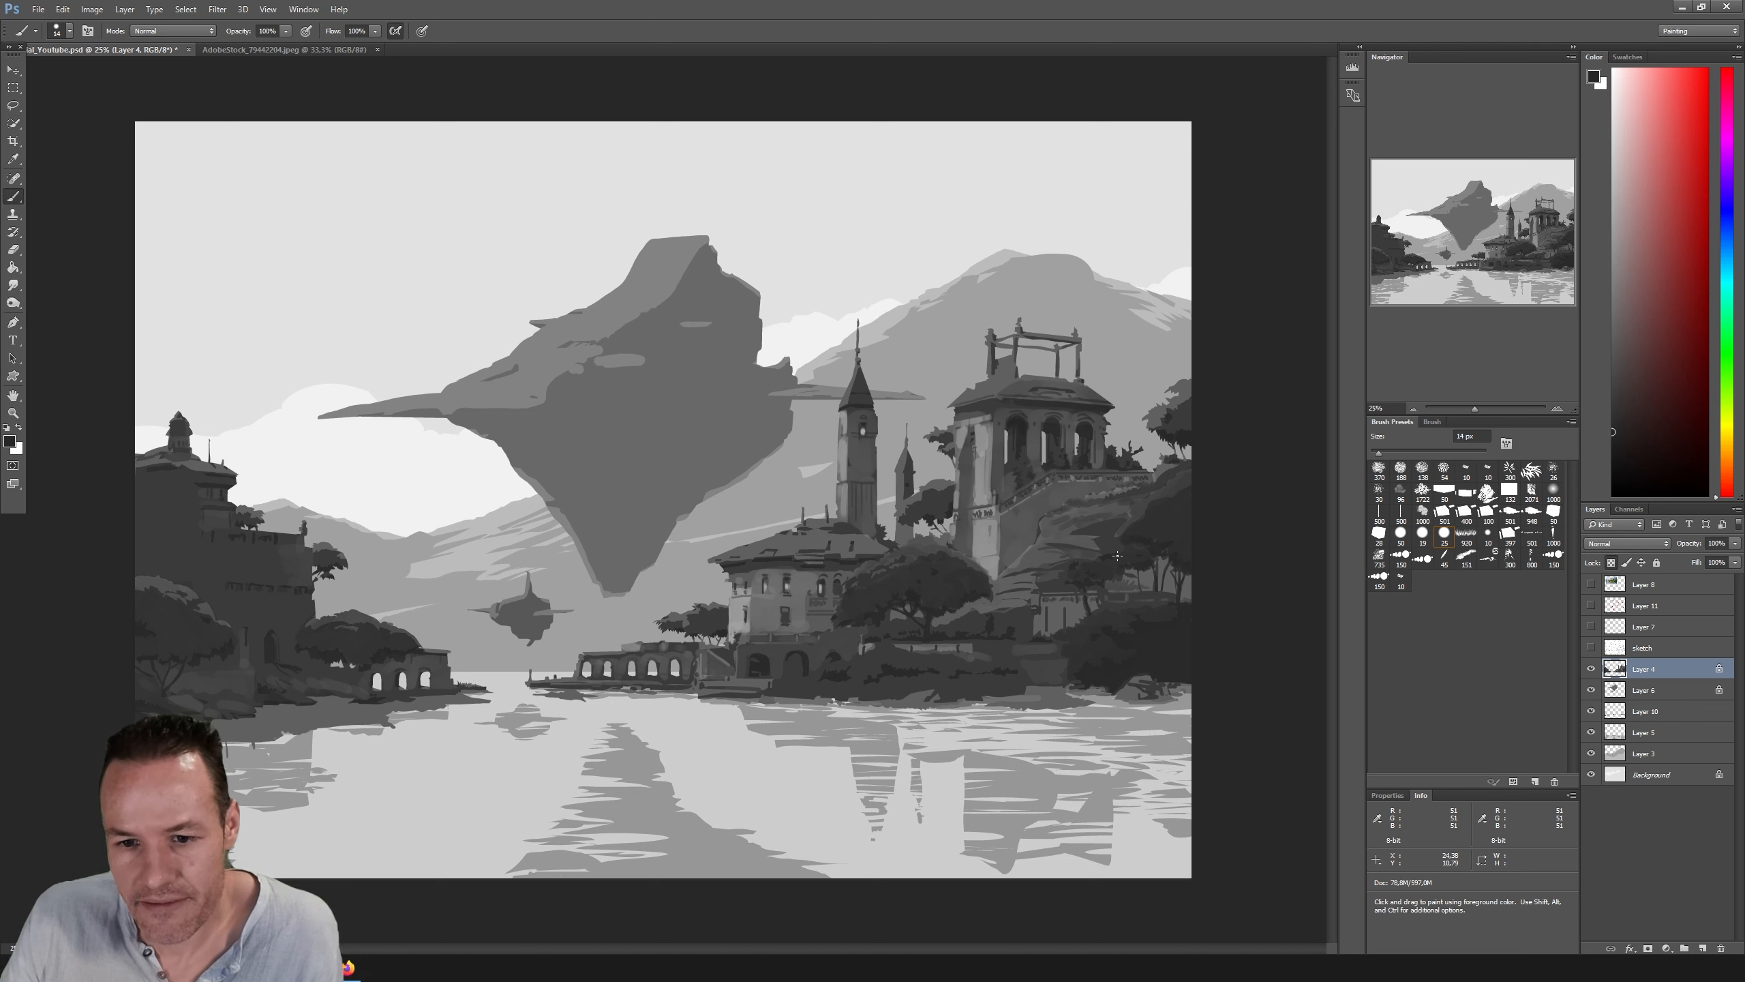
Step: Touch up the villa surroundings and hillside terrace with greys sampled from the villa facade, the shoreline bushes and the terrace wall
alt+click(807, 603)
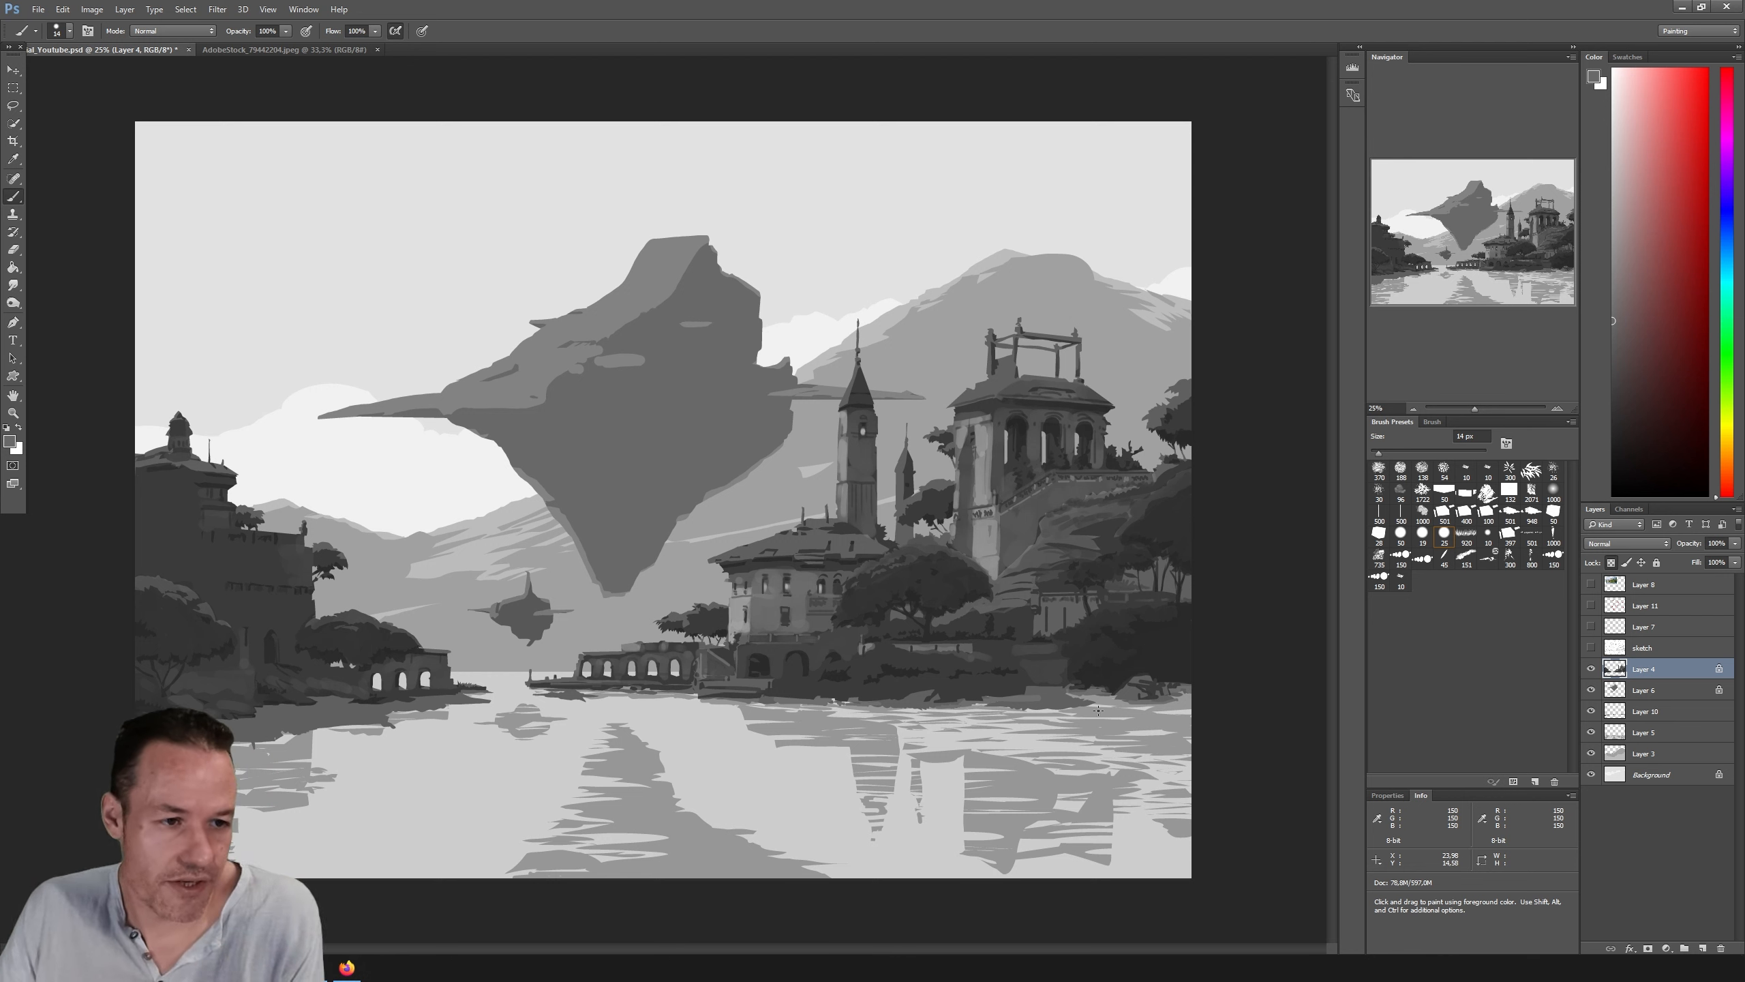
alt+click(1162, 664)
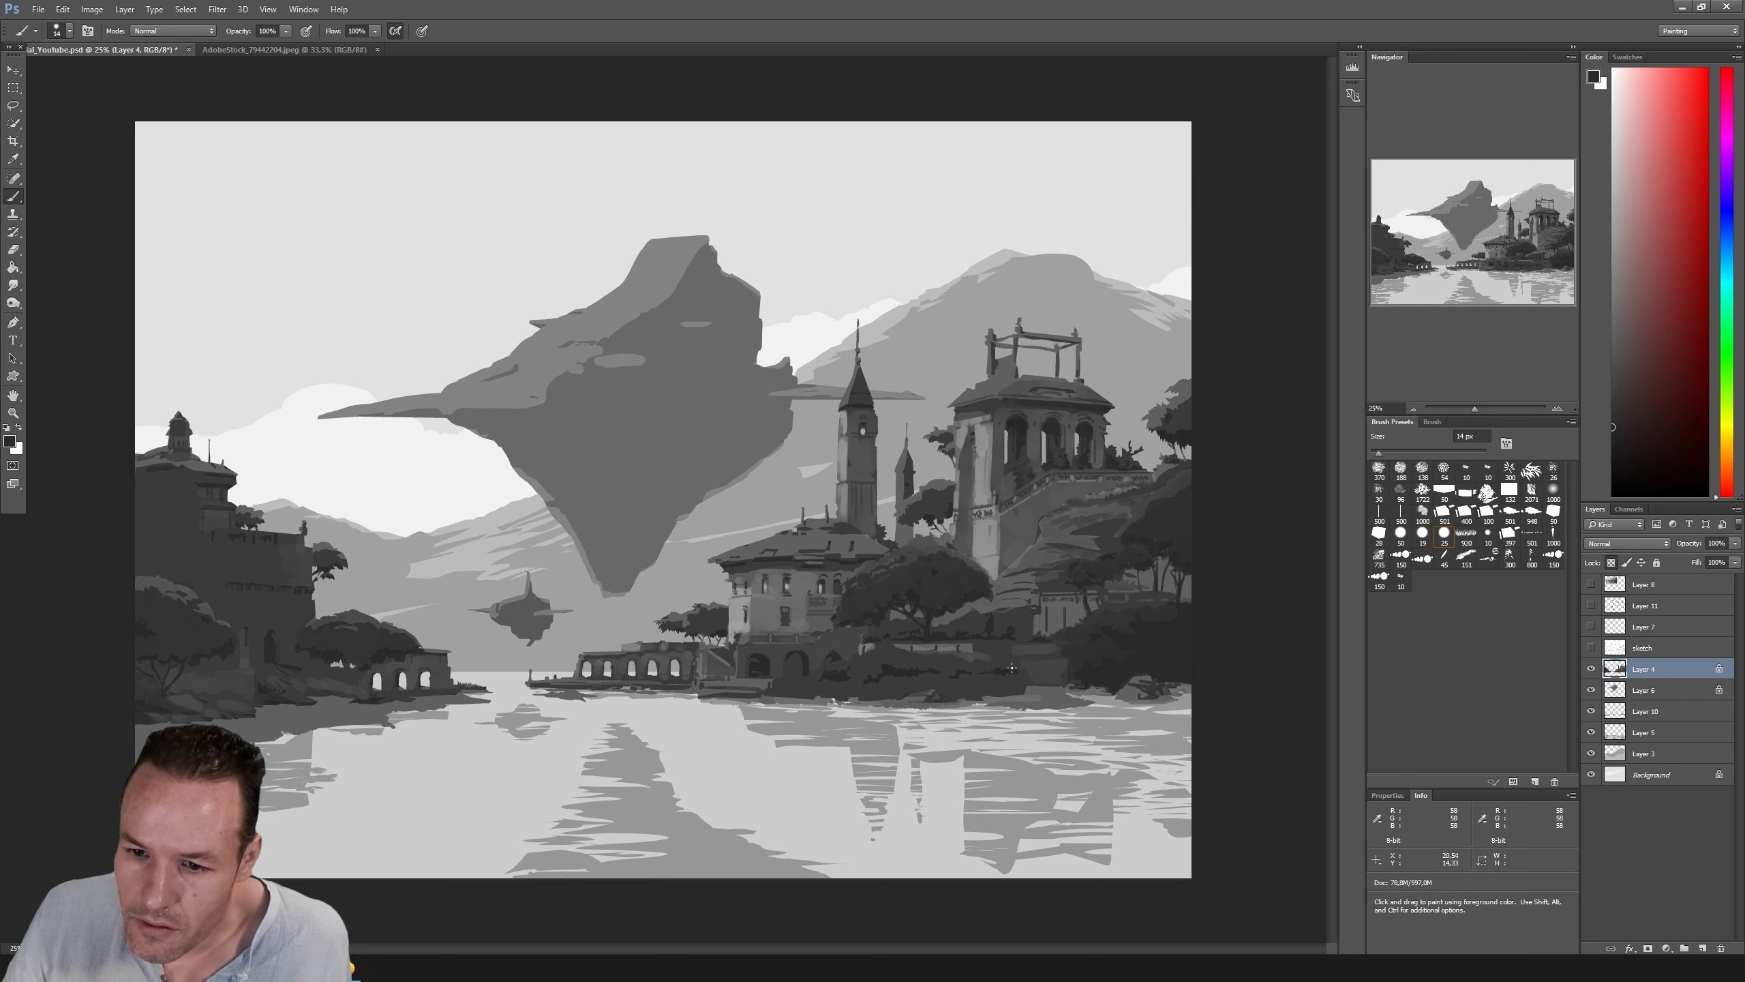
alt+click(1051, 611)
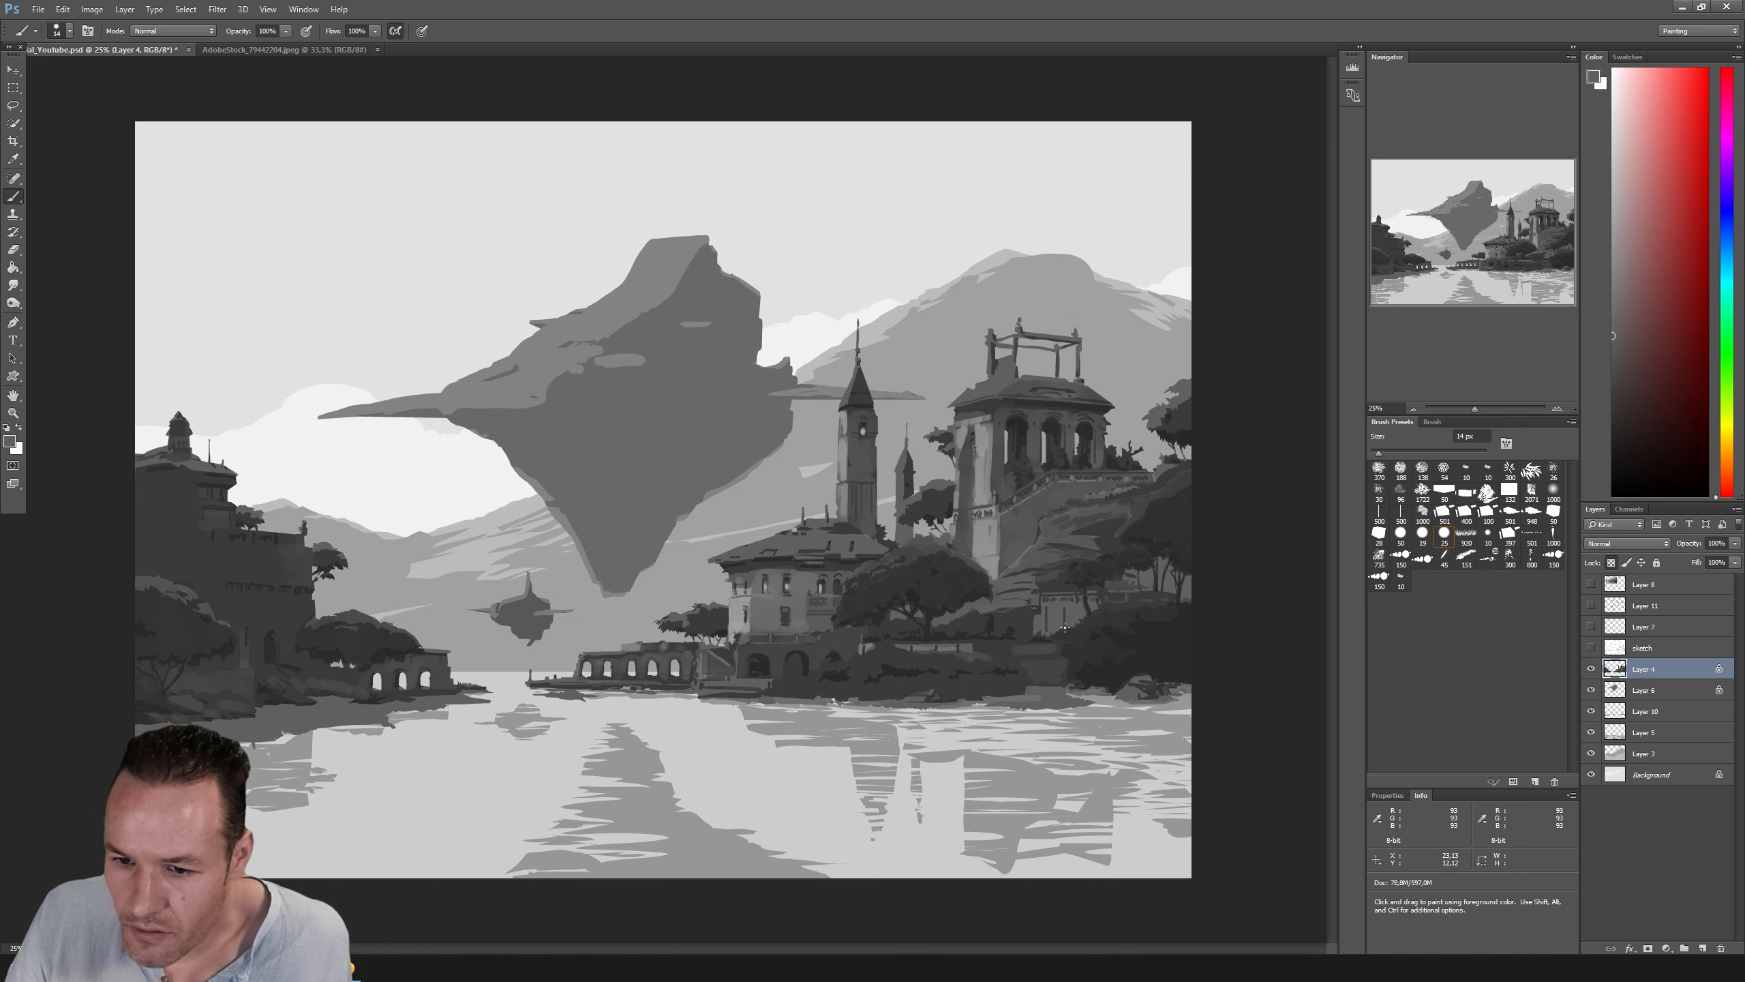
alt+click(1049, 609)
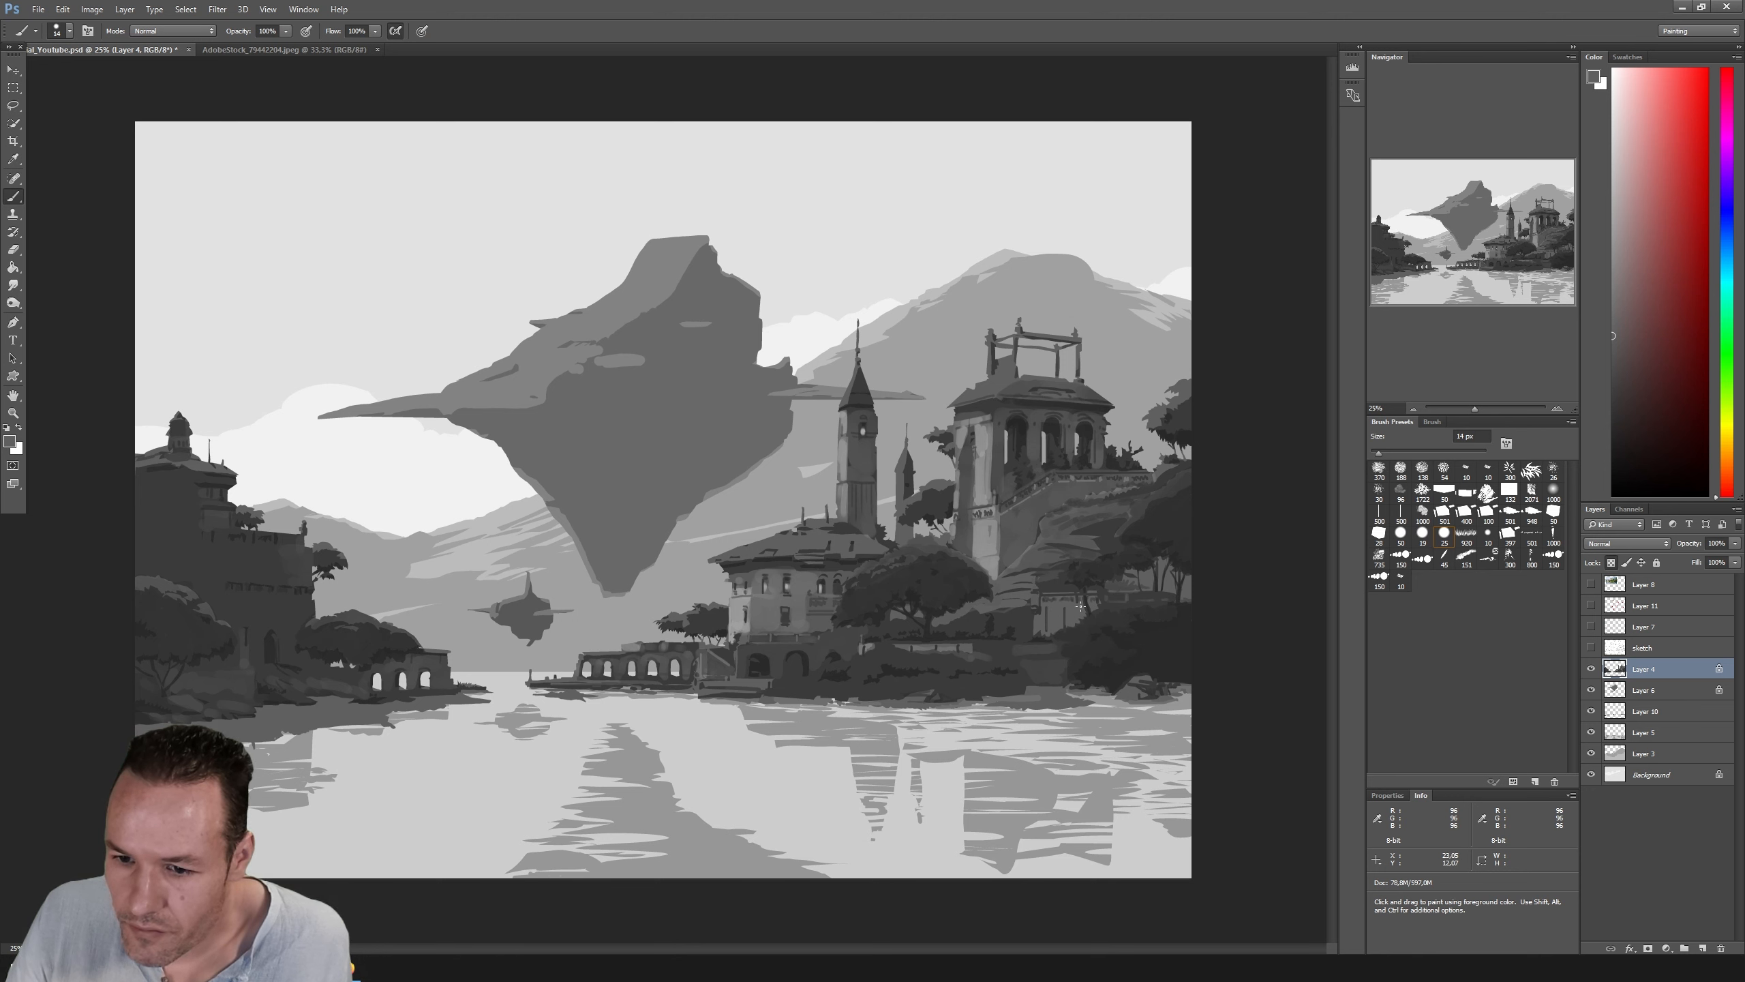
alt+click(1124, 601)
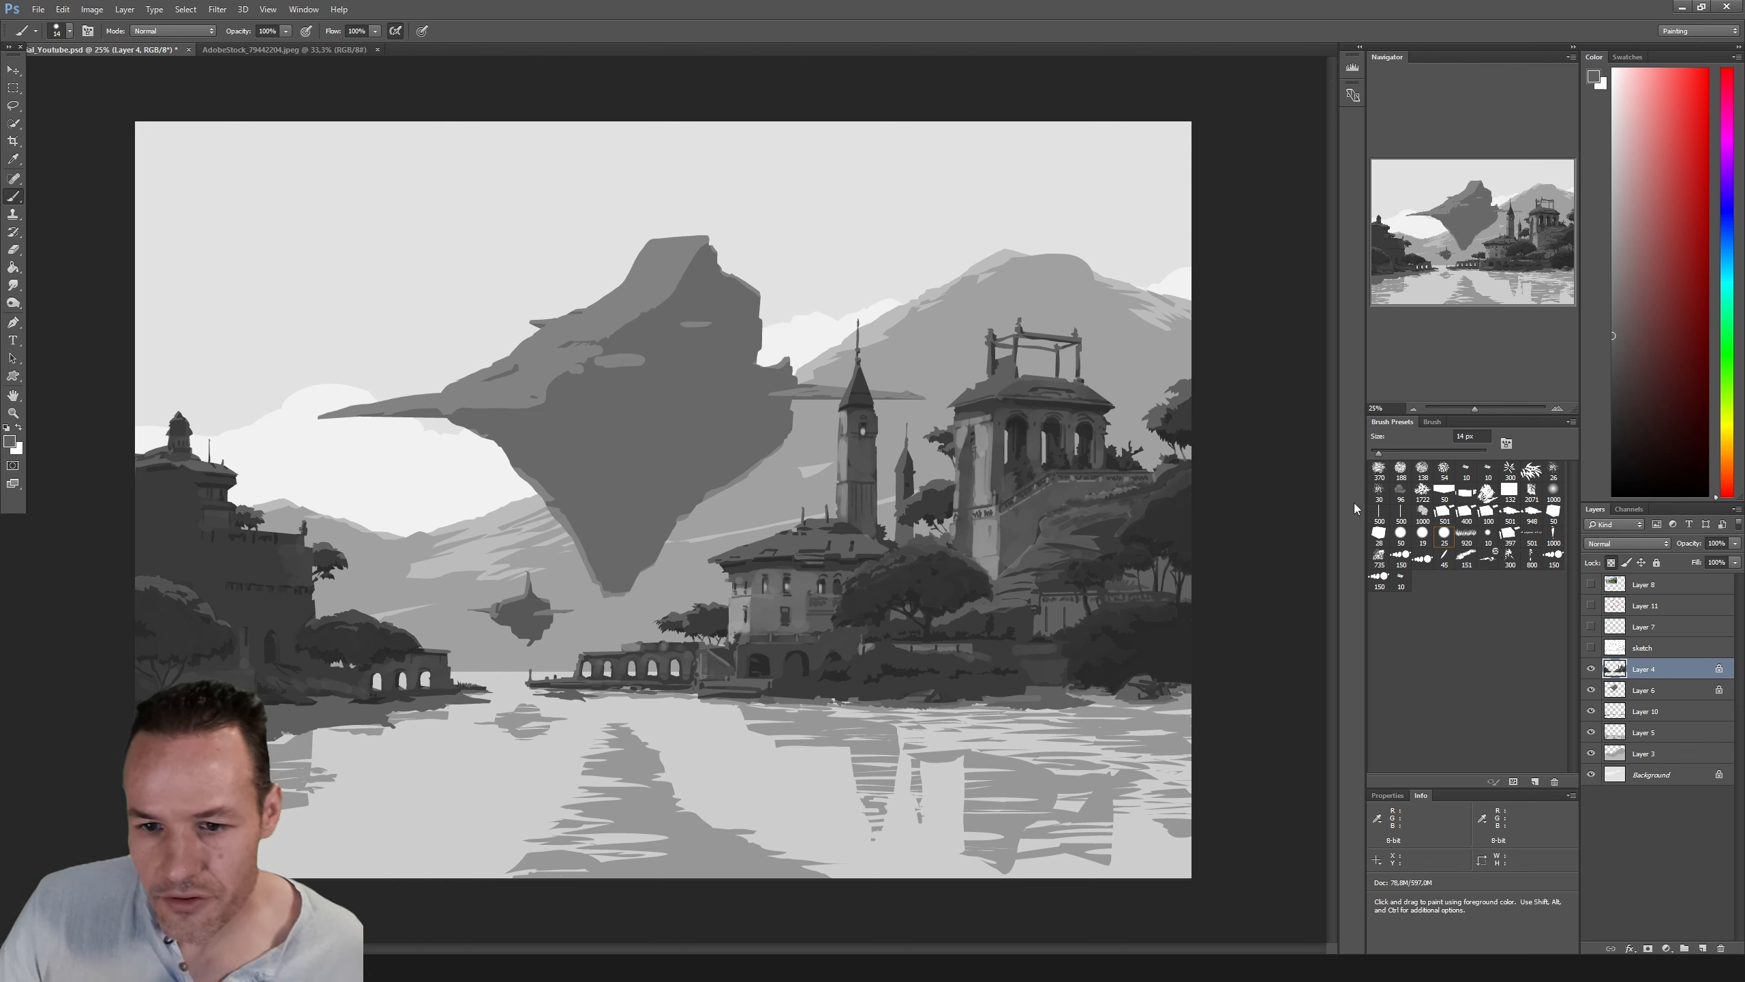
Step: Sample a light grey from the slender tower's edge and a mid grey from the villa roof for further touch-ups
key(i)
click(850, 465)
key(b)
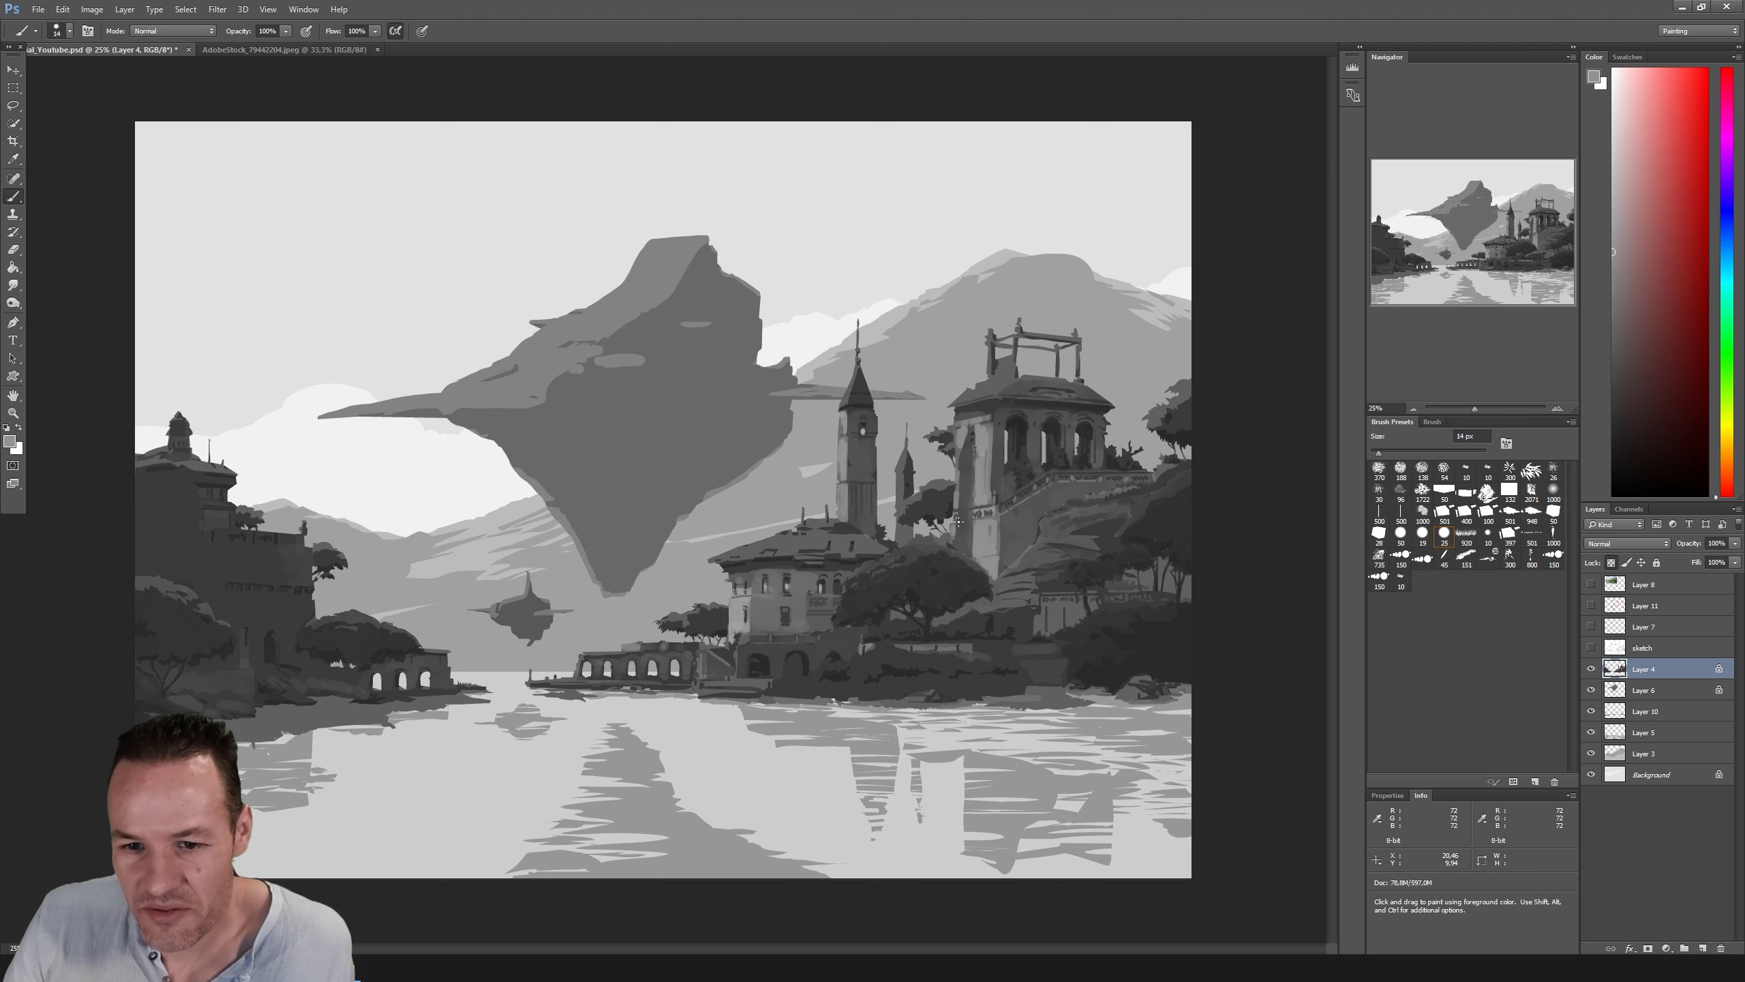
alt+click(810, 551)
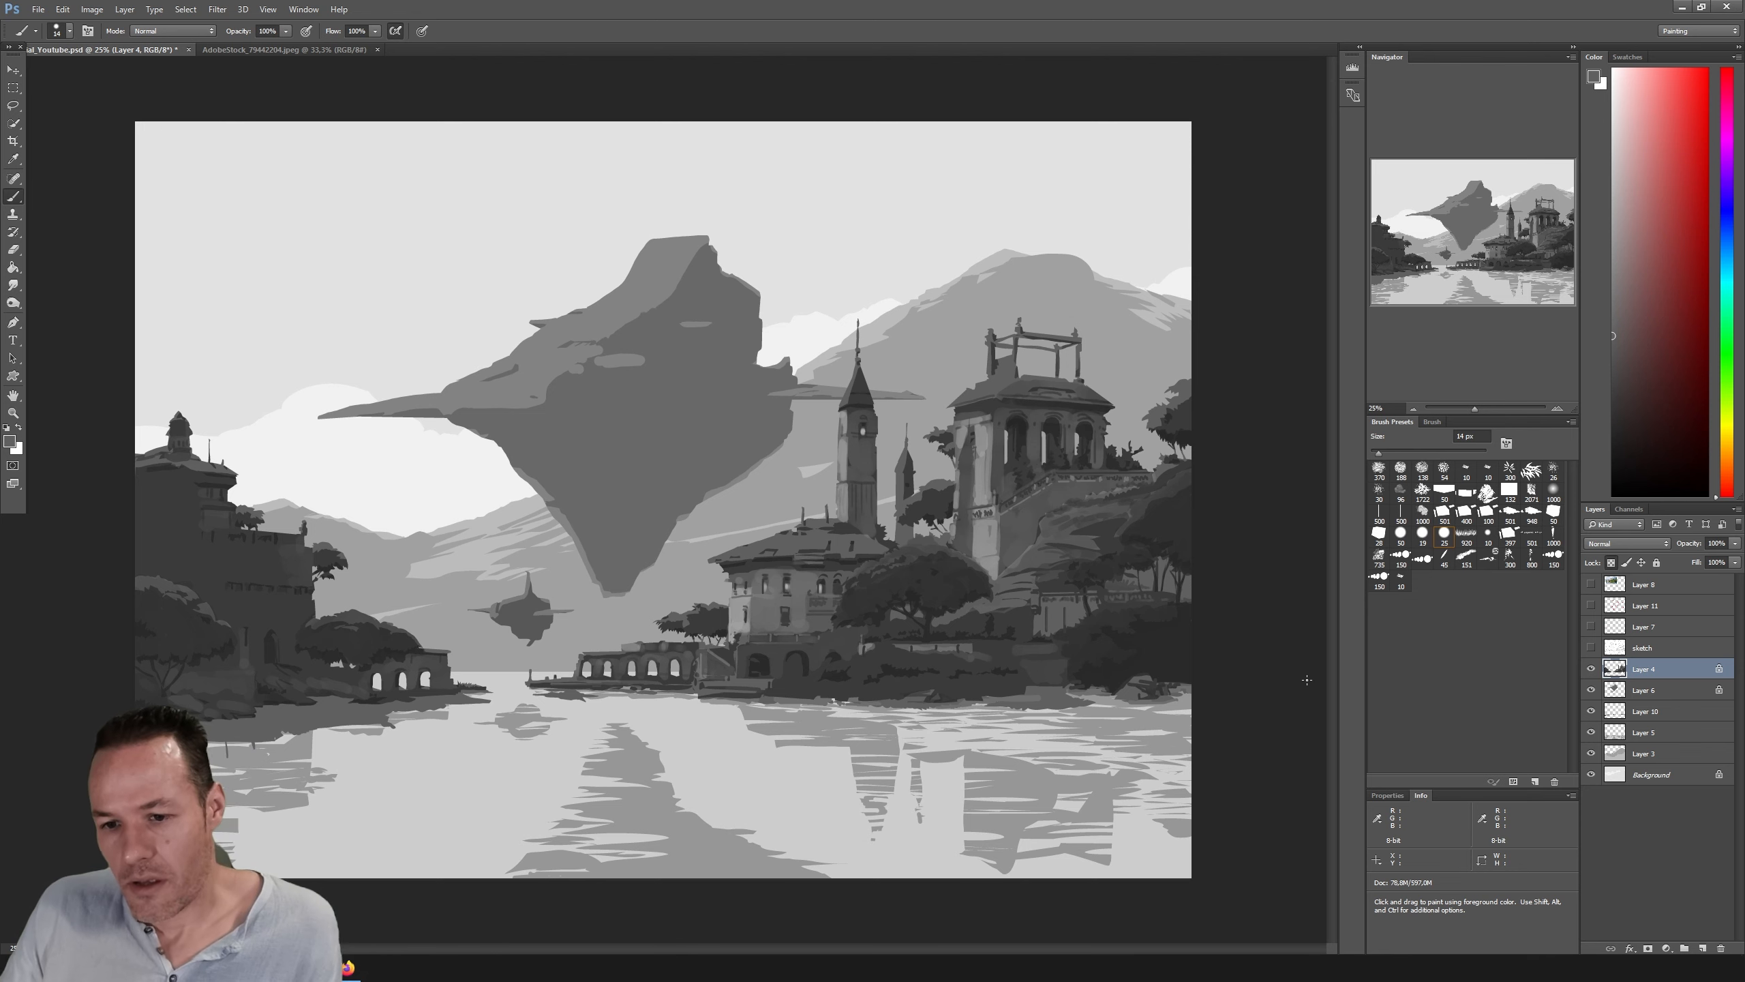
Step: Check Layer 4 by toggling its visibility, show the sketch layer and set its opacity to 69%
click(1591, 668)
click(1592, 668)
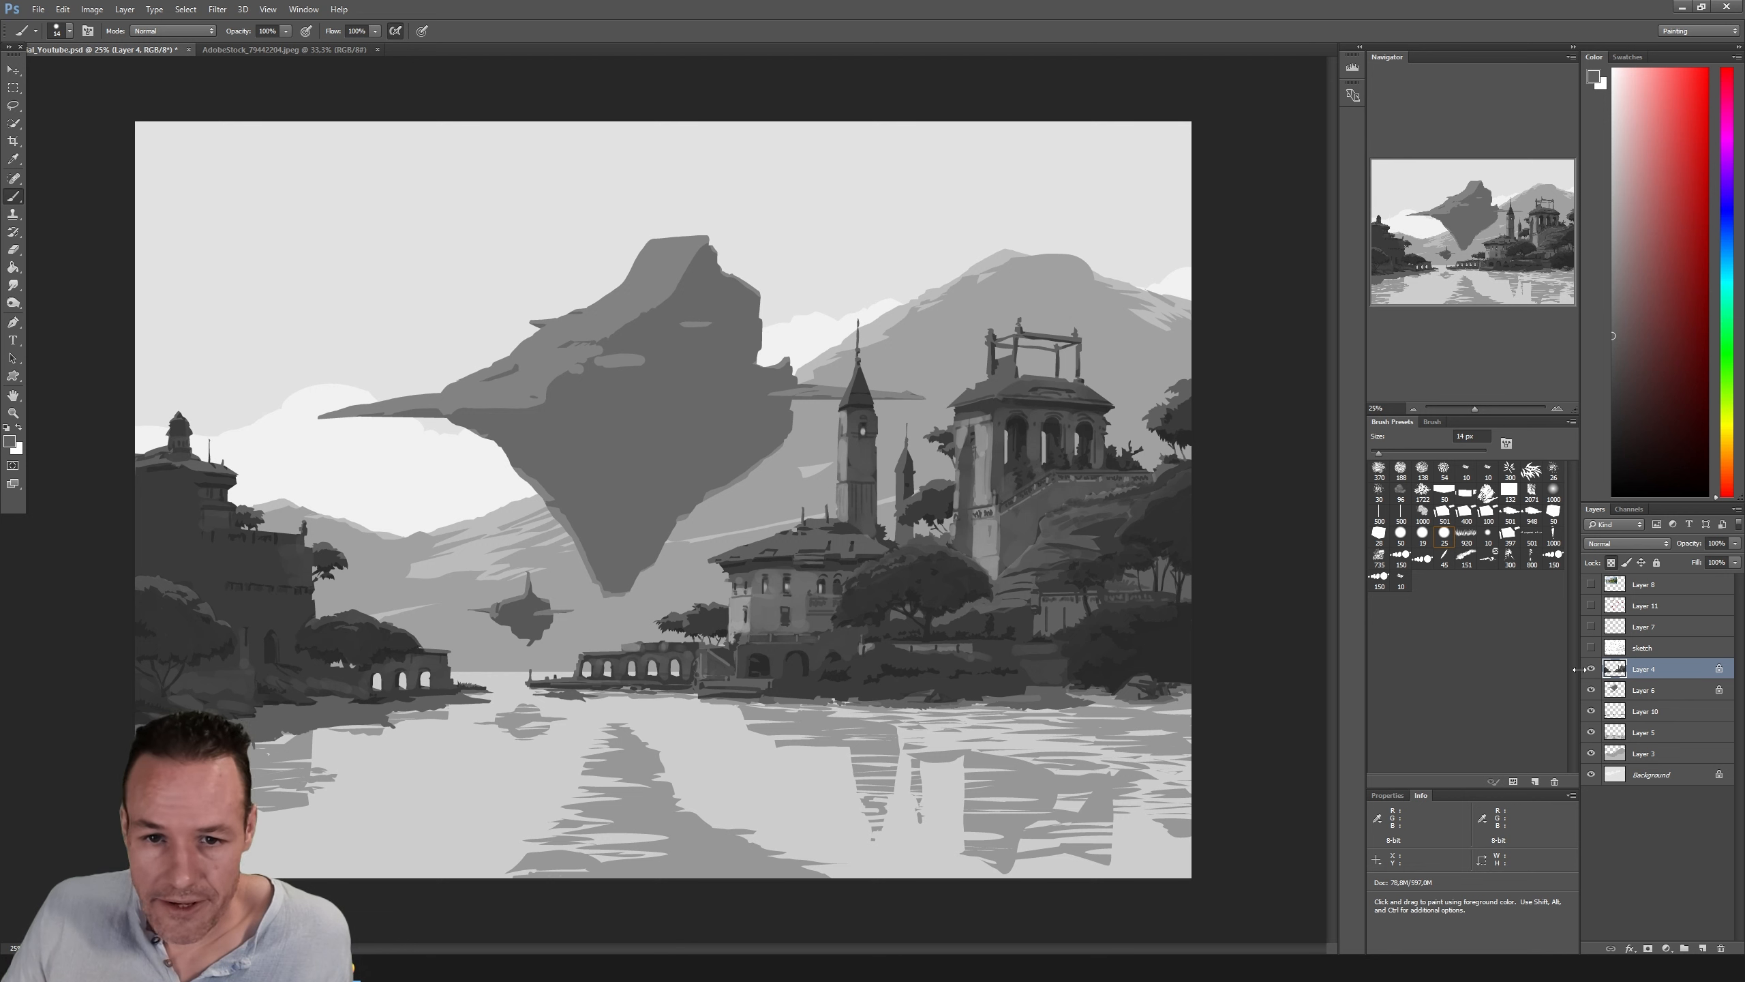
click(1591, 647)
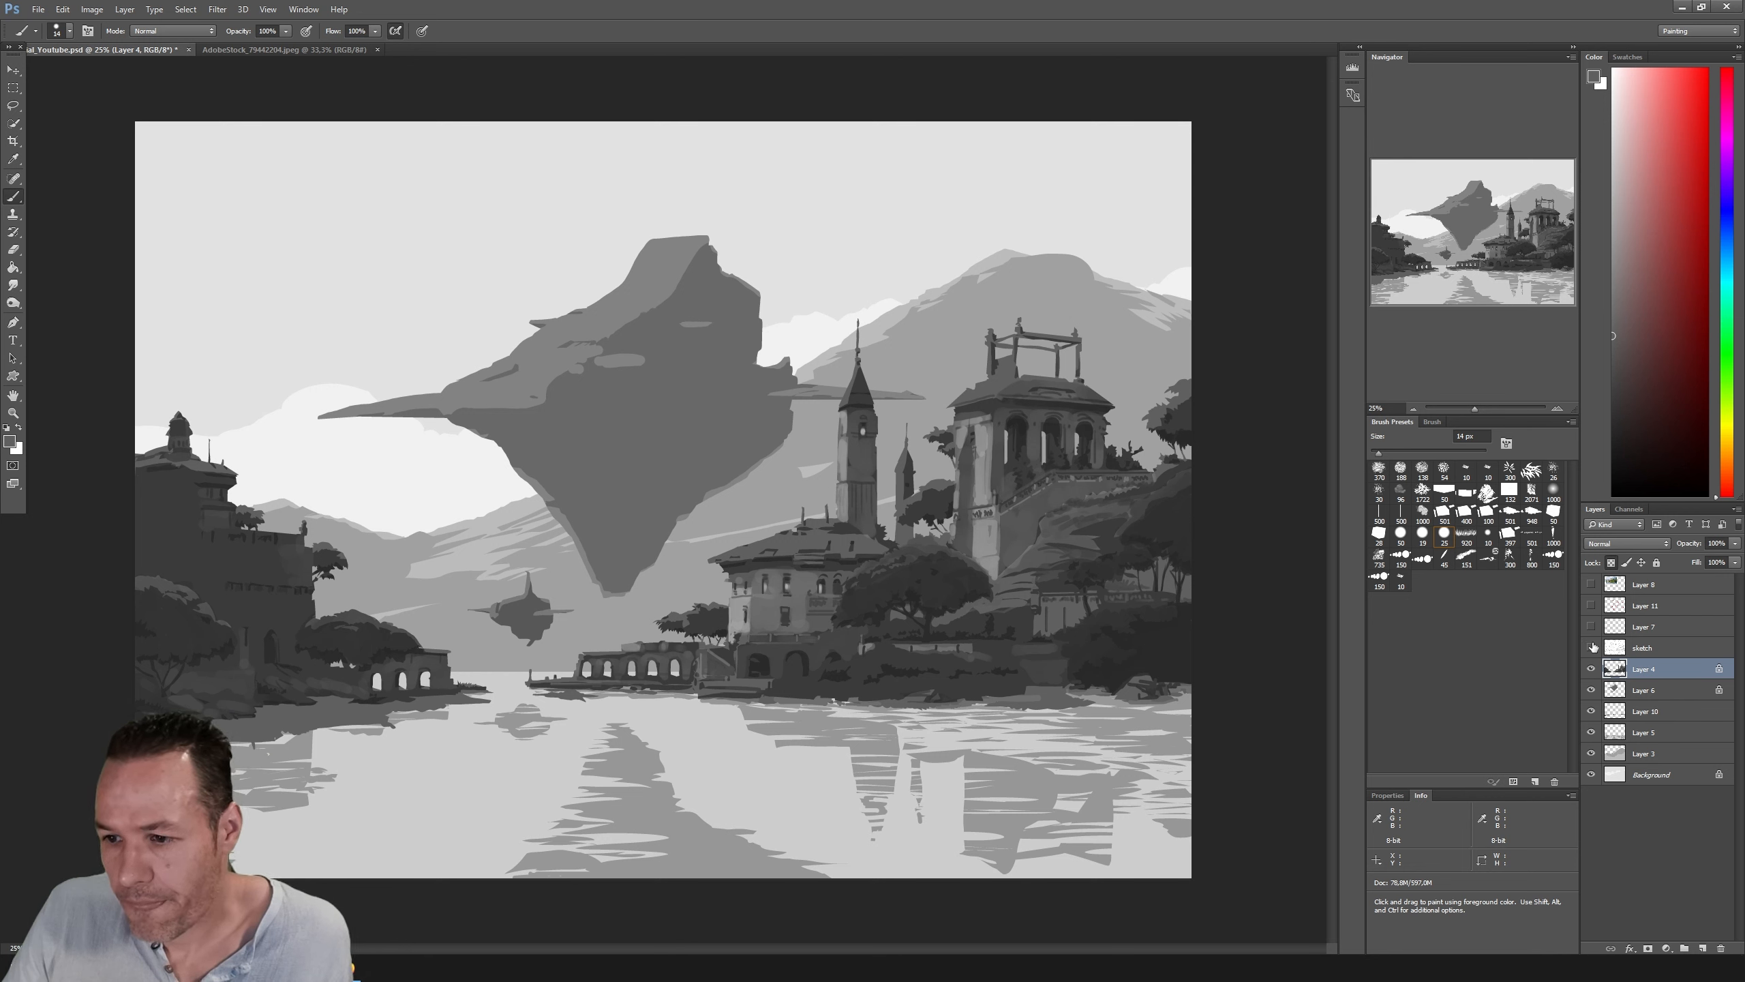
click(1649, 648)
click(1735, 543)
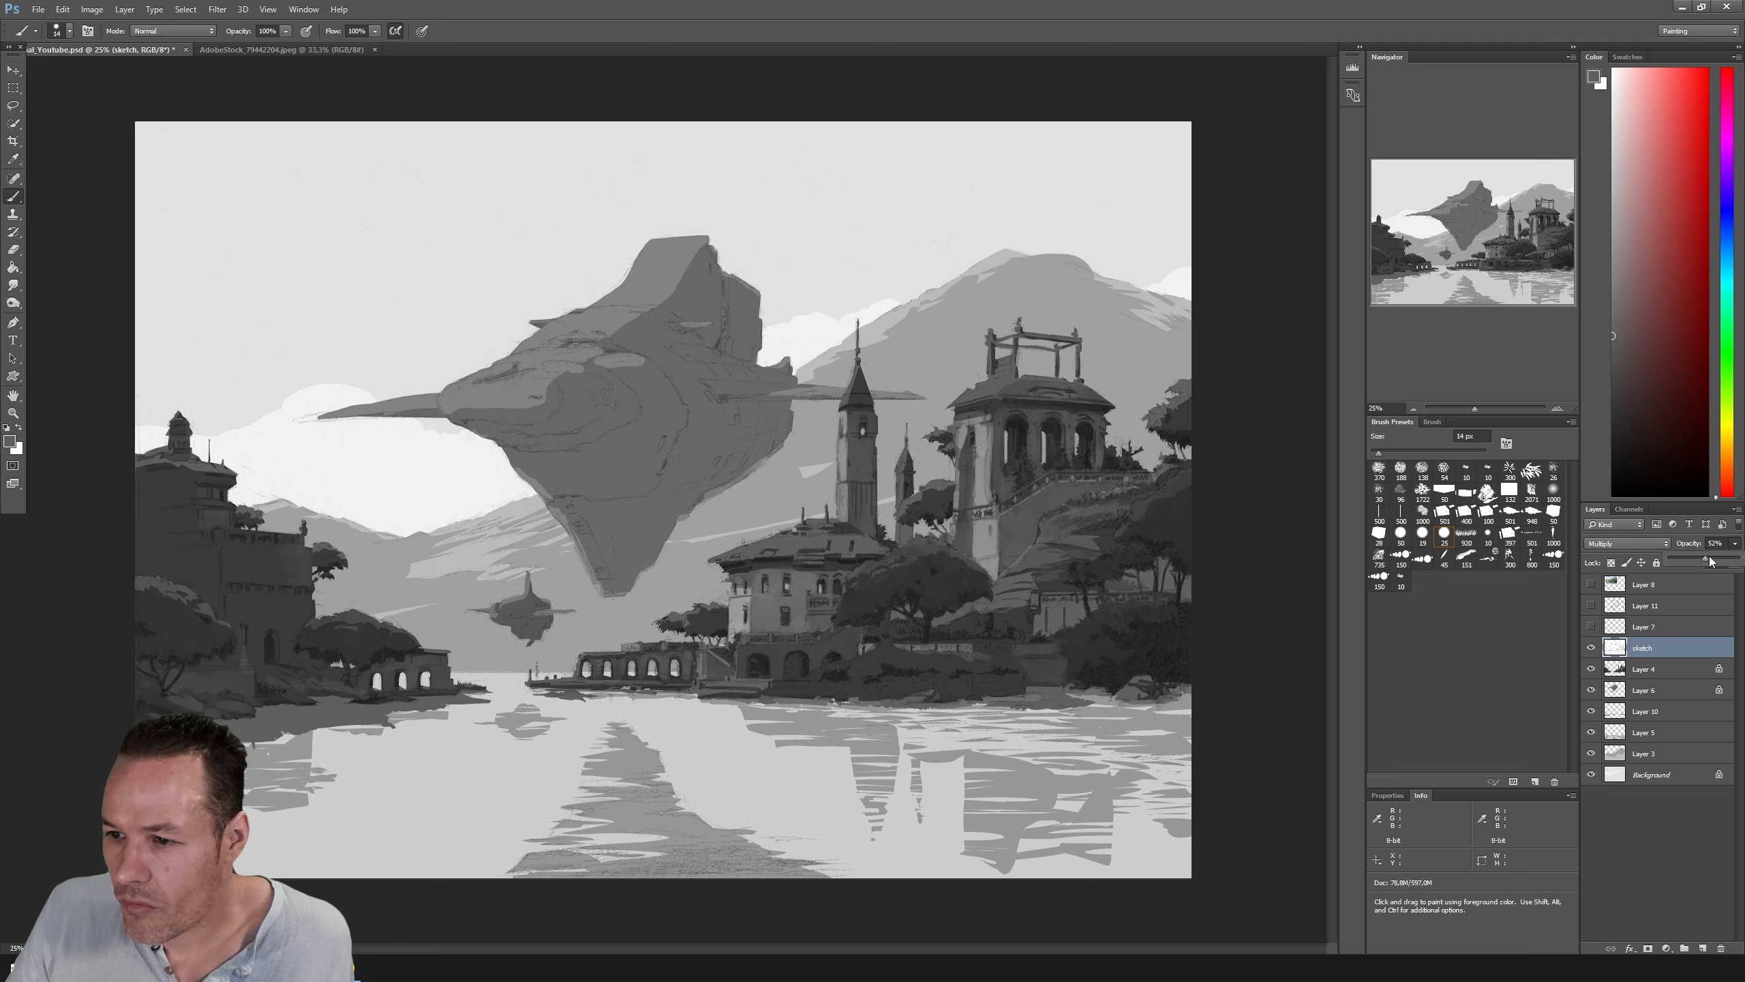
drag(1712, 563, 1718, 564)
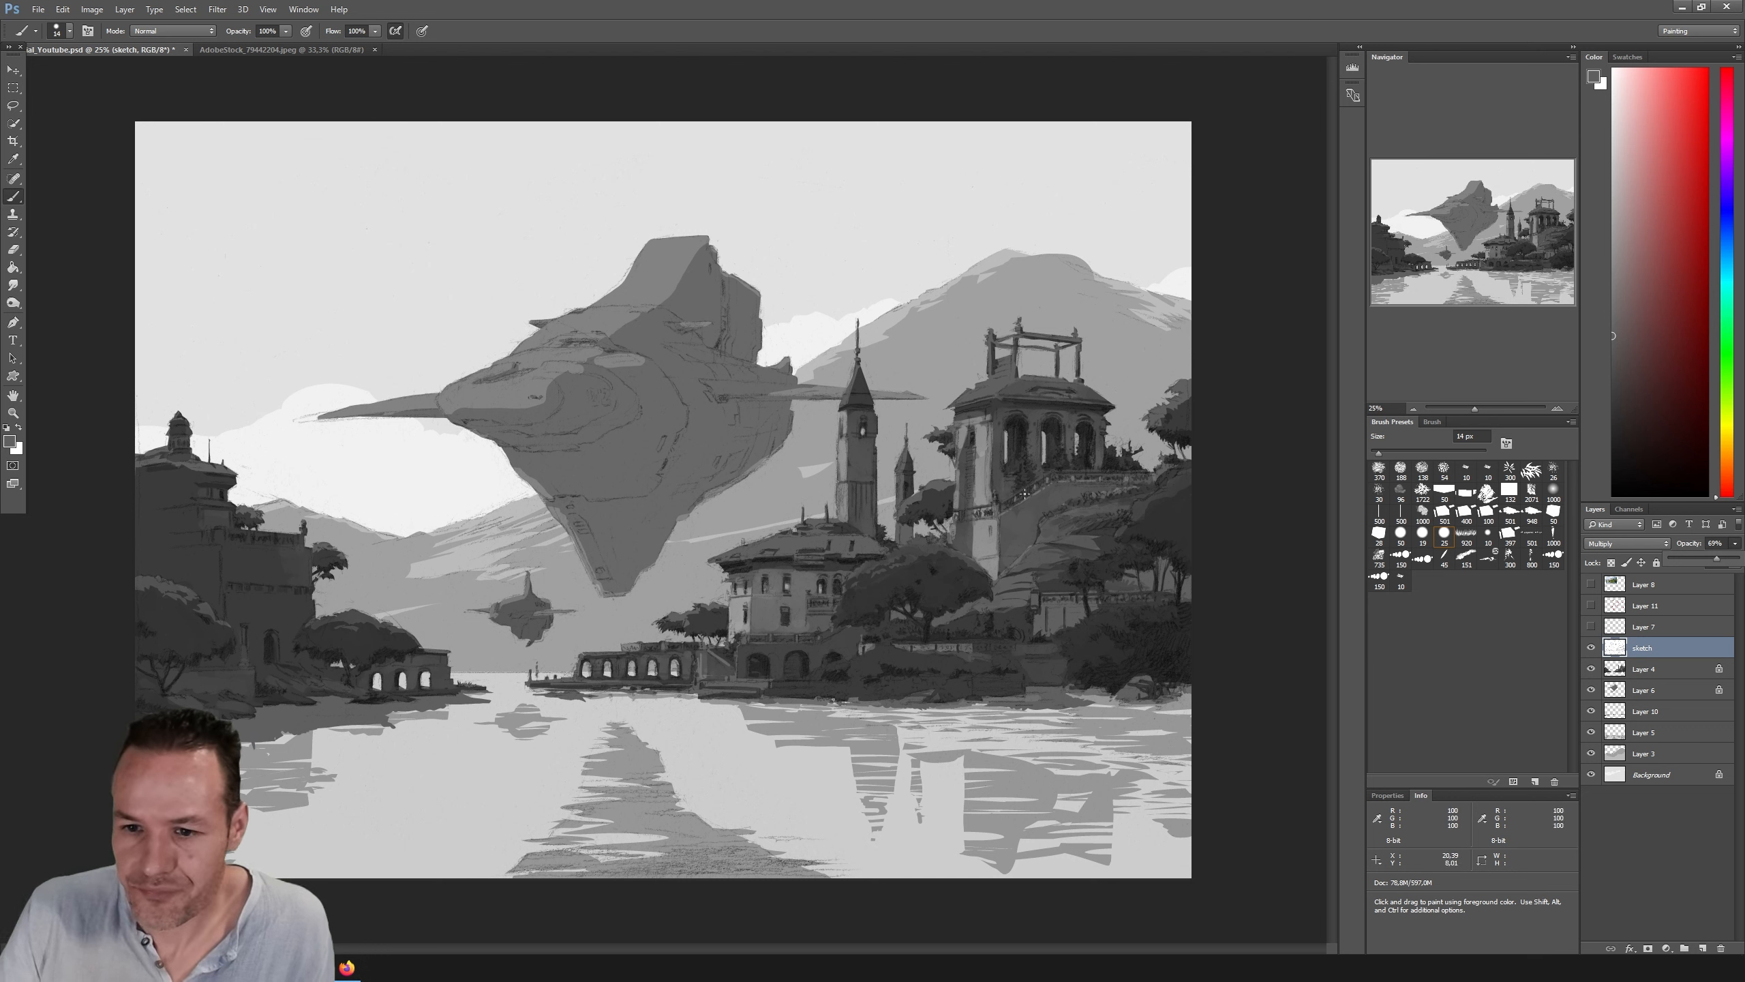
Step: Make Layer 6 the active layer, check its contents by toggling its visibility, and set the brush size to 40 px
click(1639, 670)
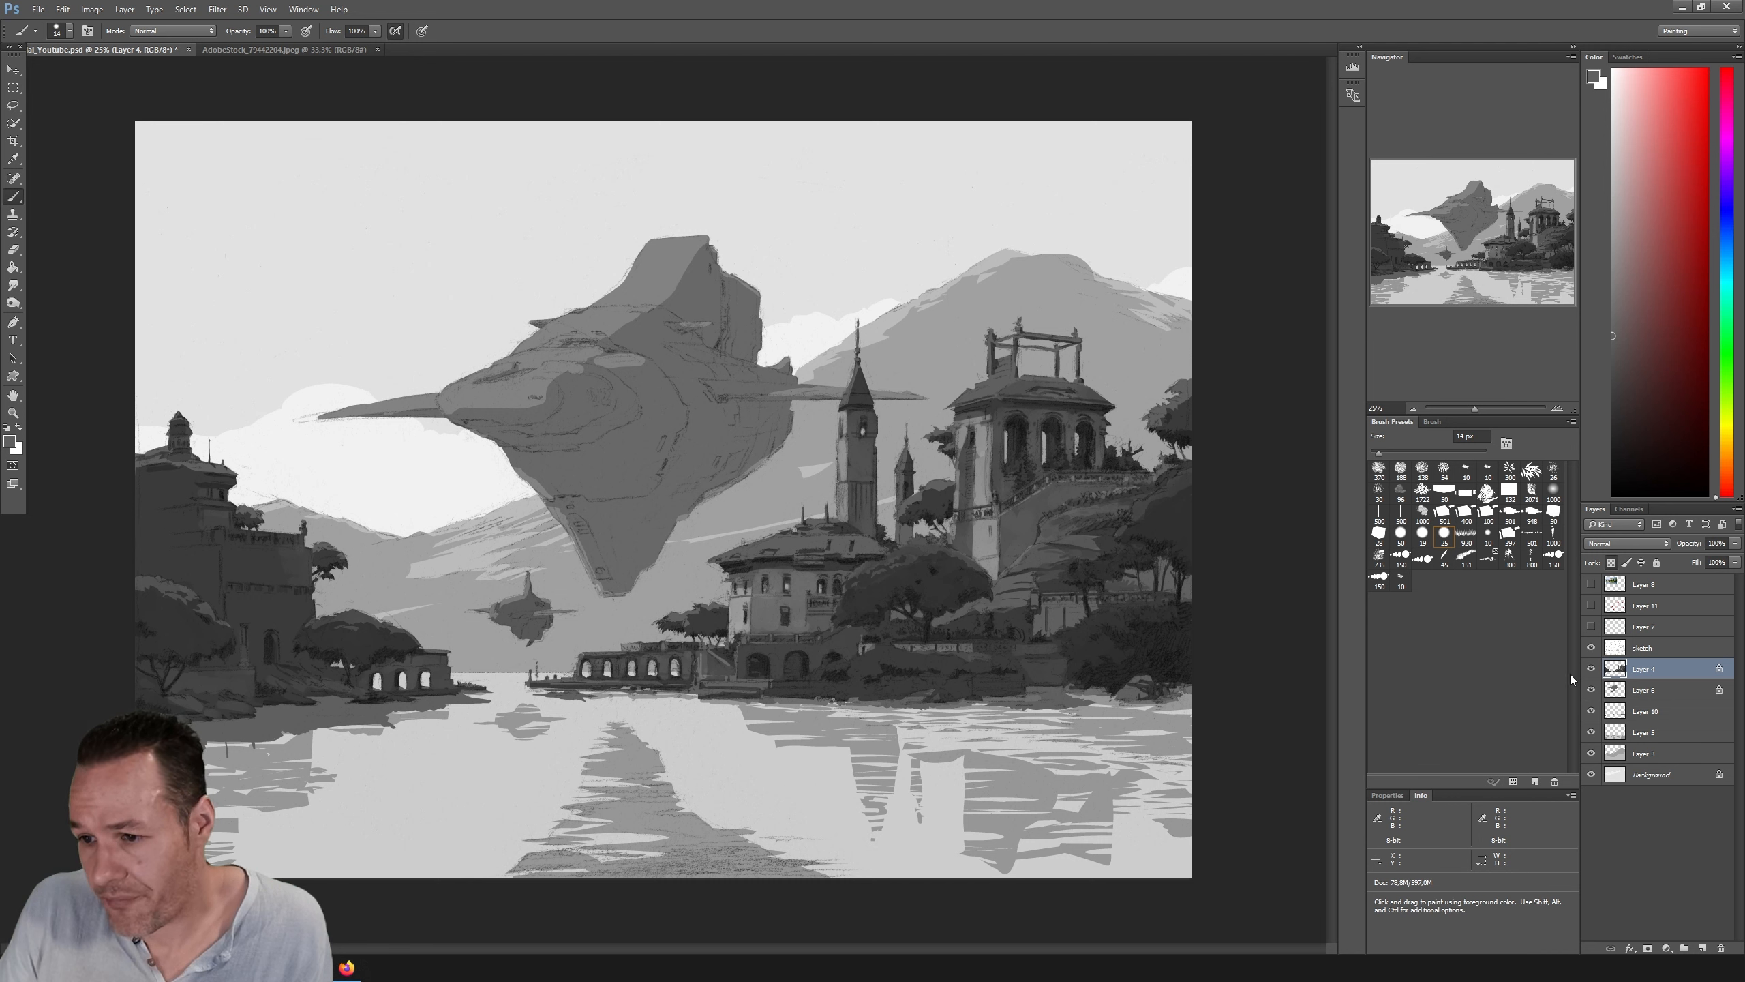
key(alt+bracketleft)
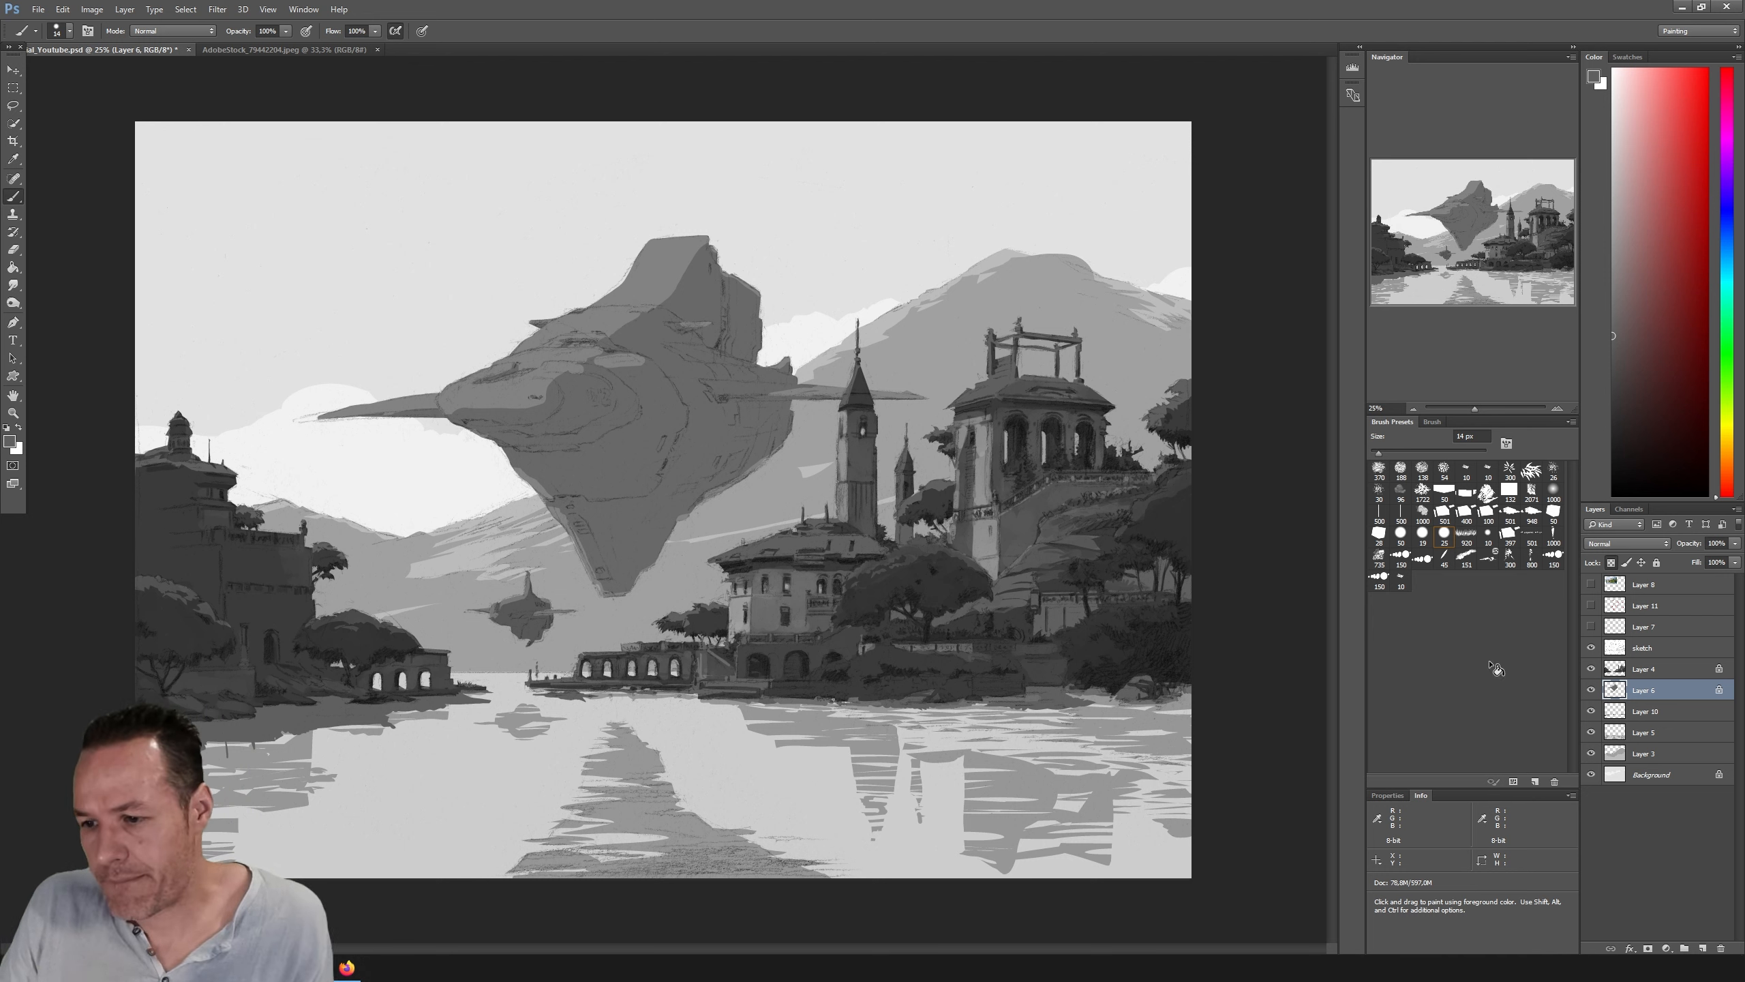
click(1592, 690)
click(1592, 690)
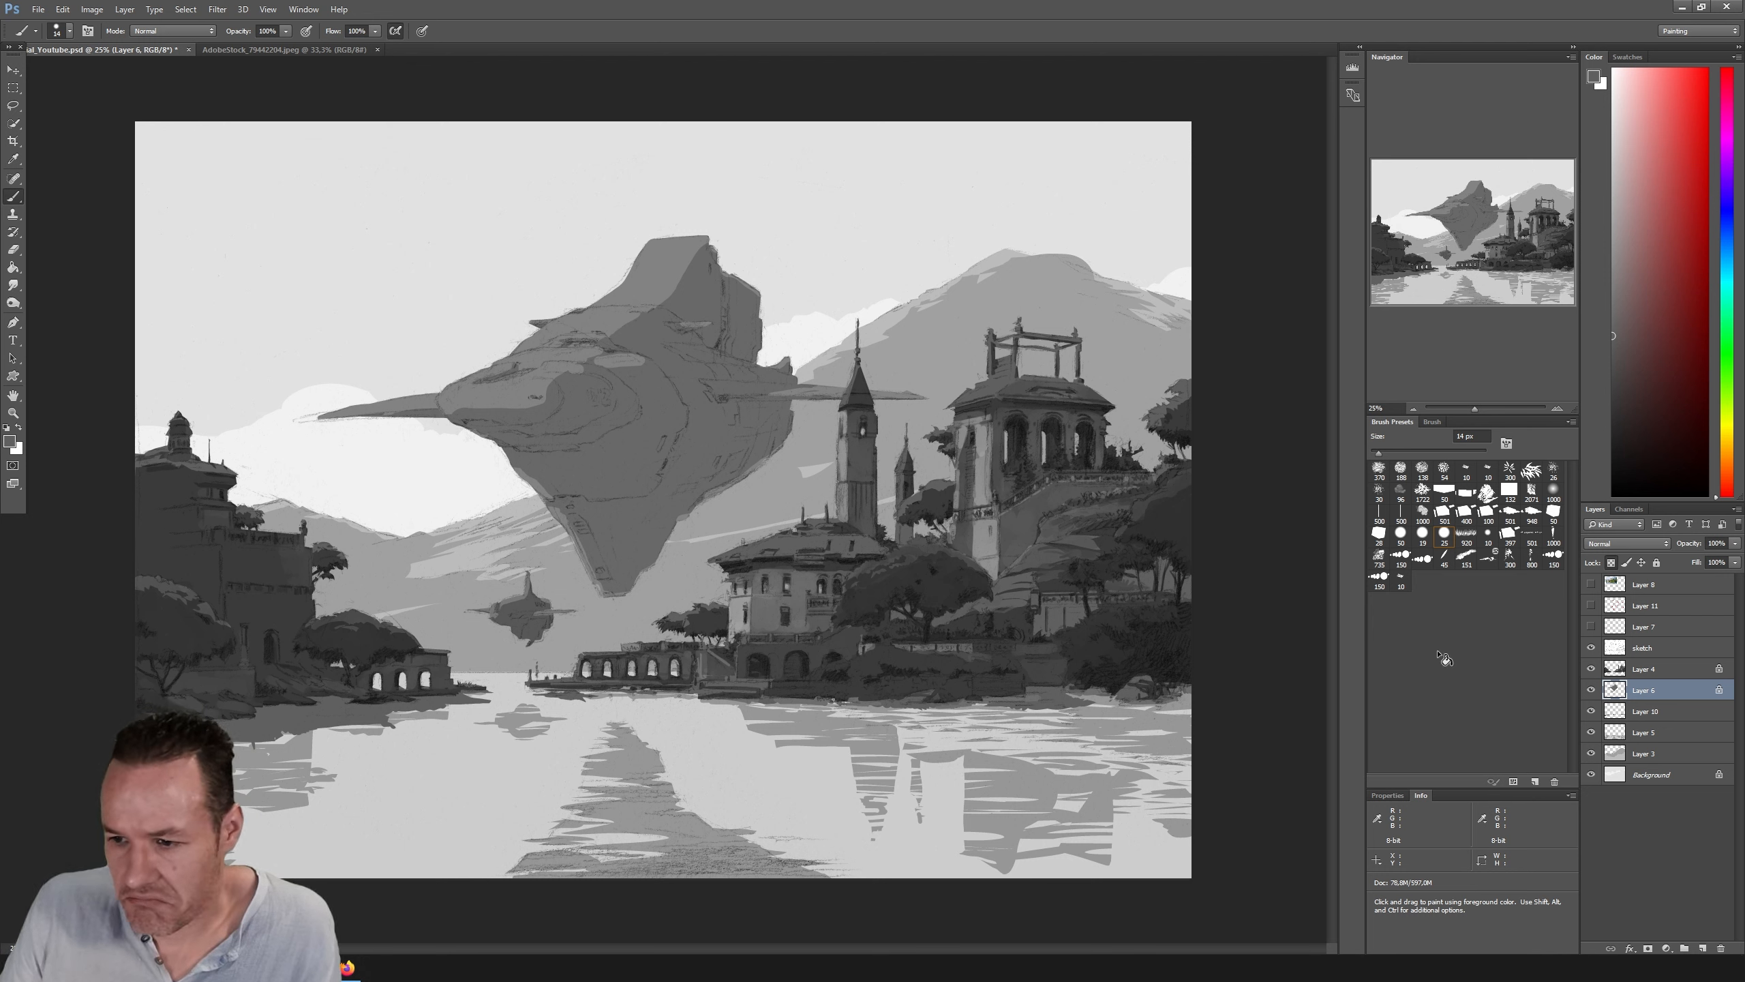
click(1393, 453)
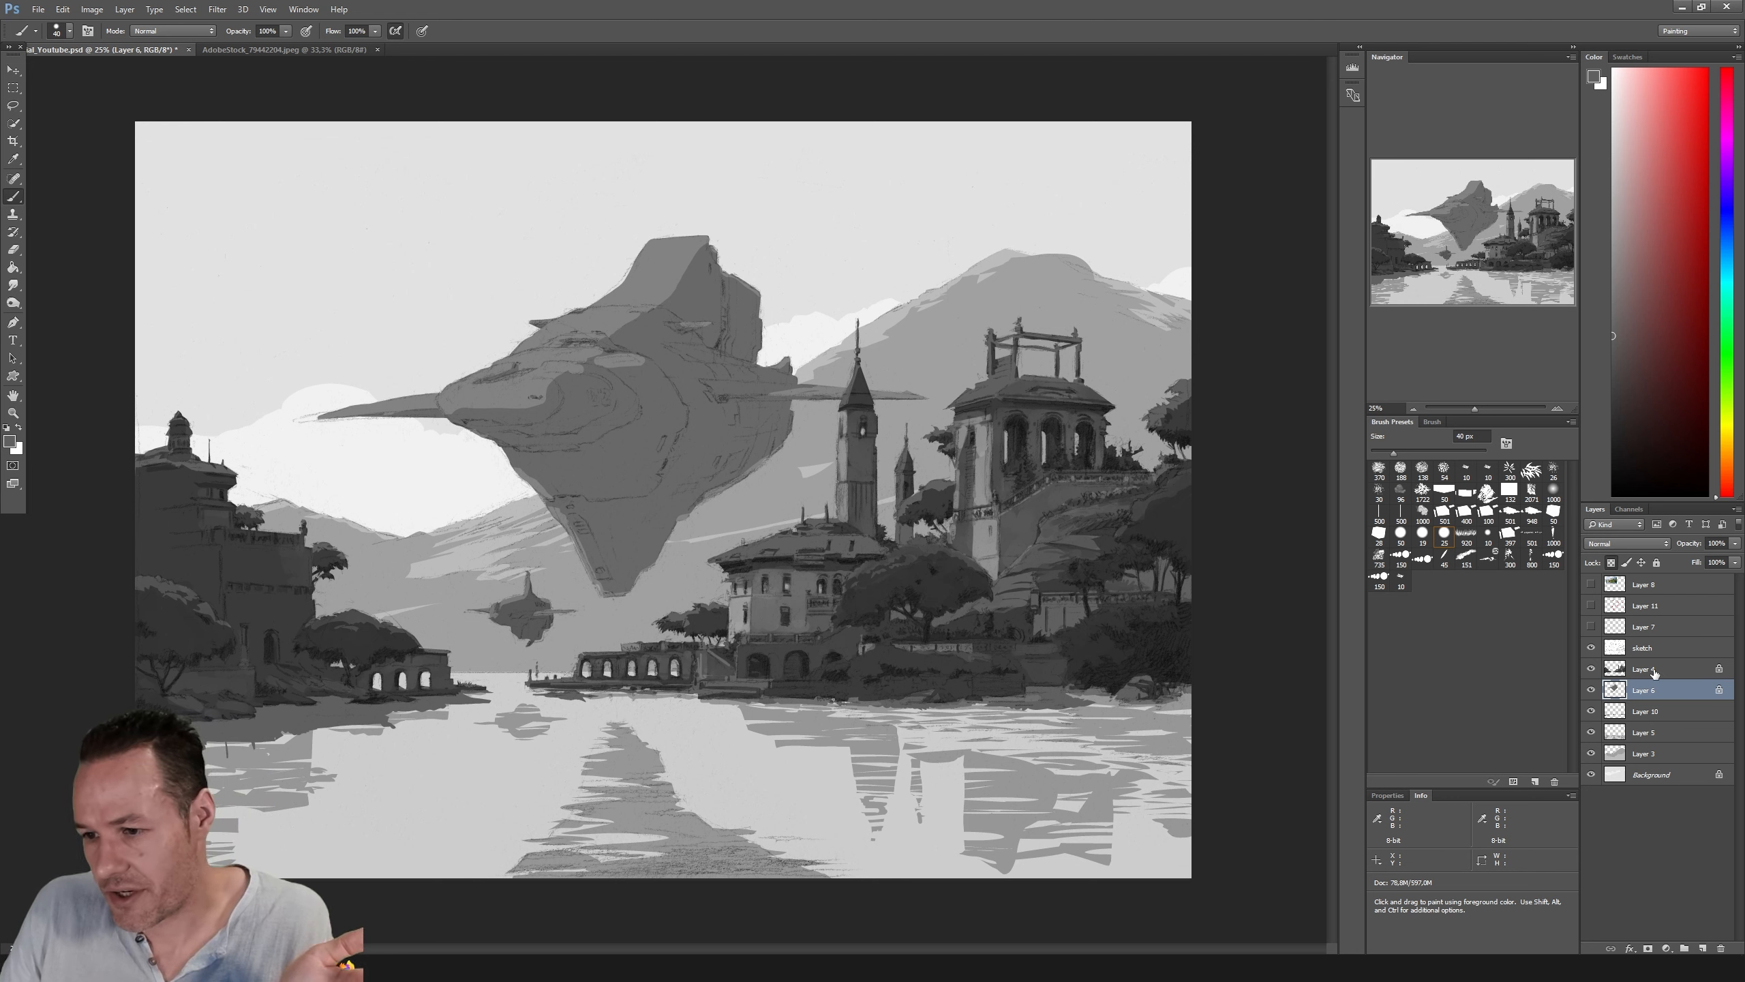
Step: Add a new empty layer directly above Layer 6, clip it to Layer 6 with a clipping mask and make it active
click(1703, 949)
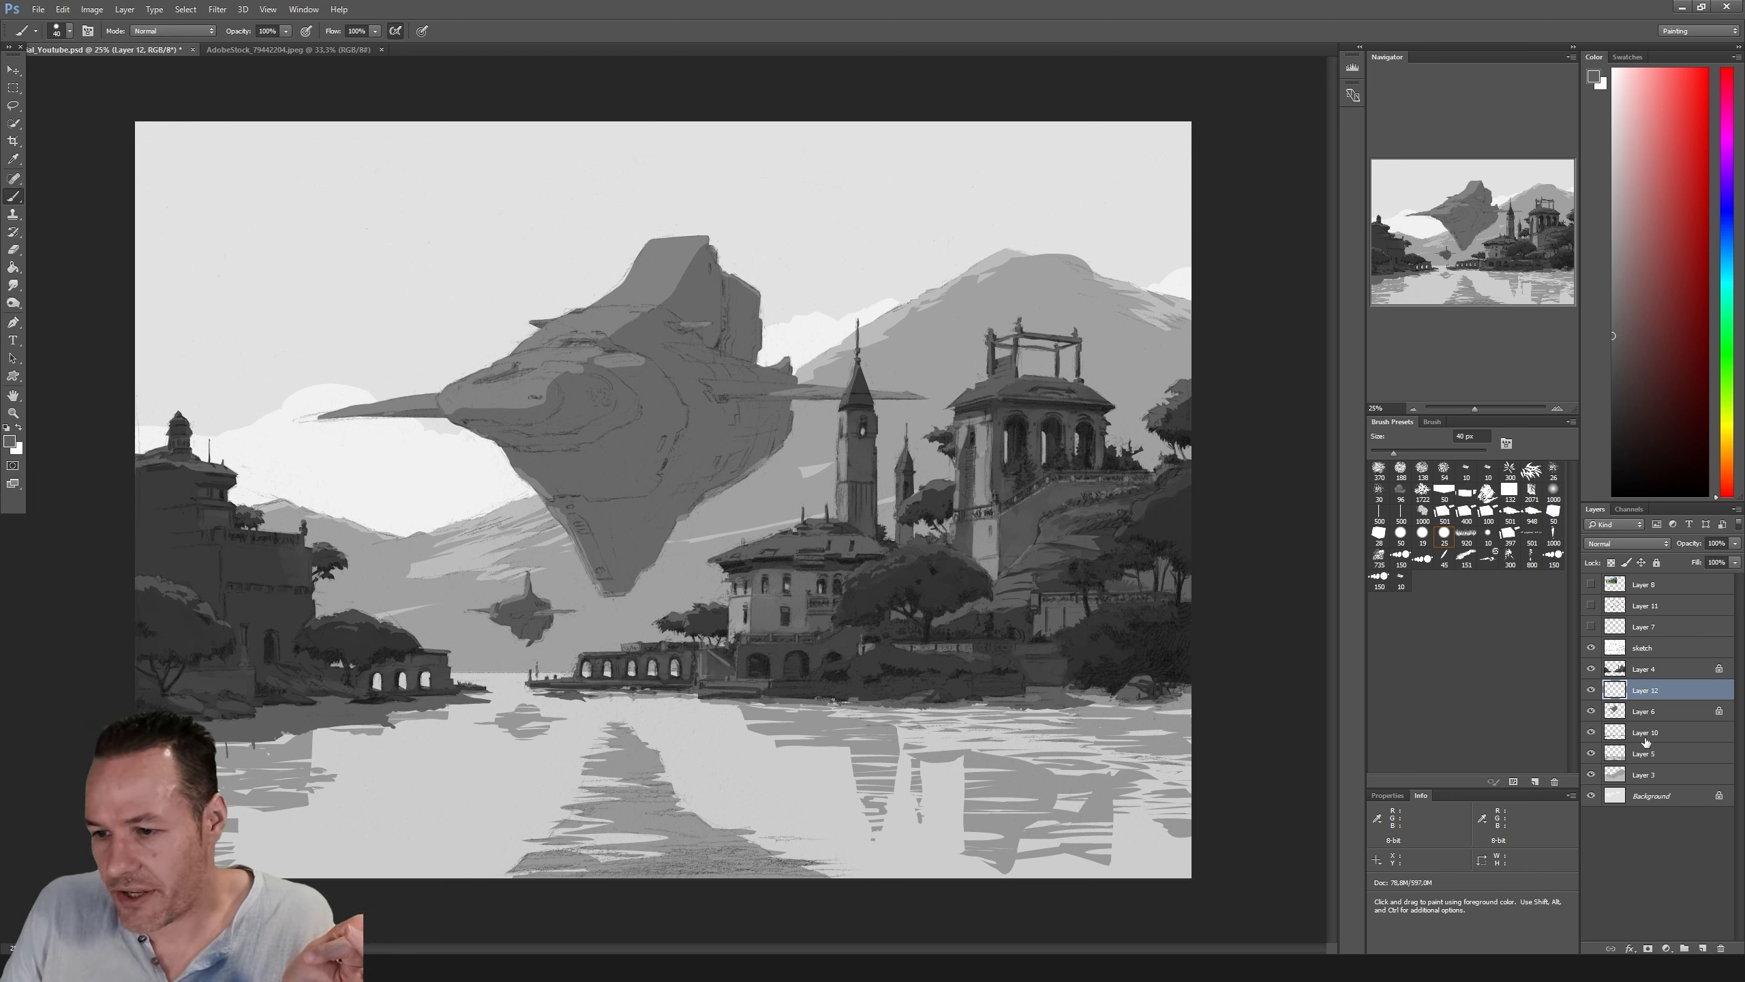
right_click(1644, 692)
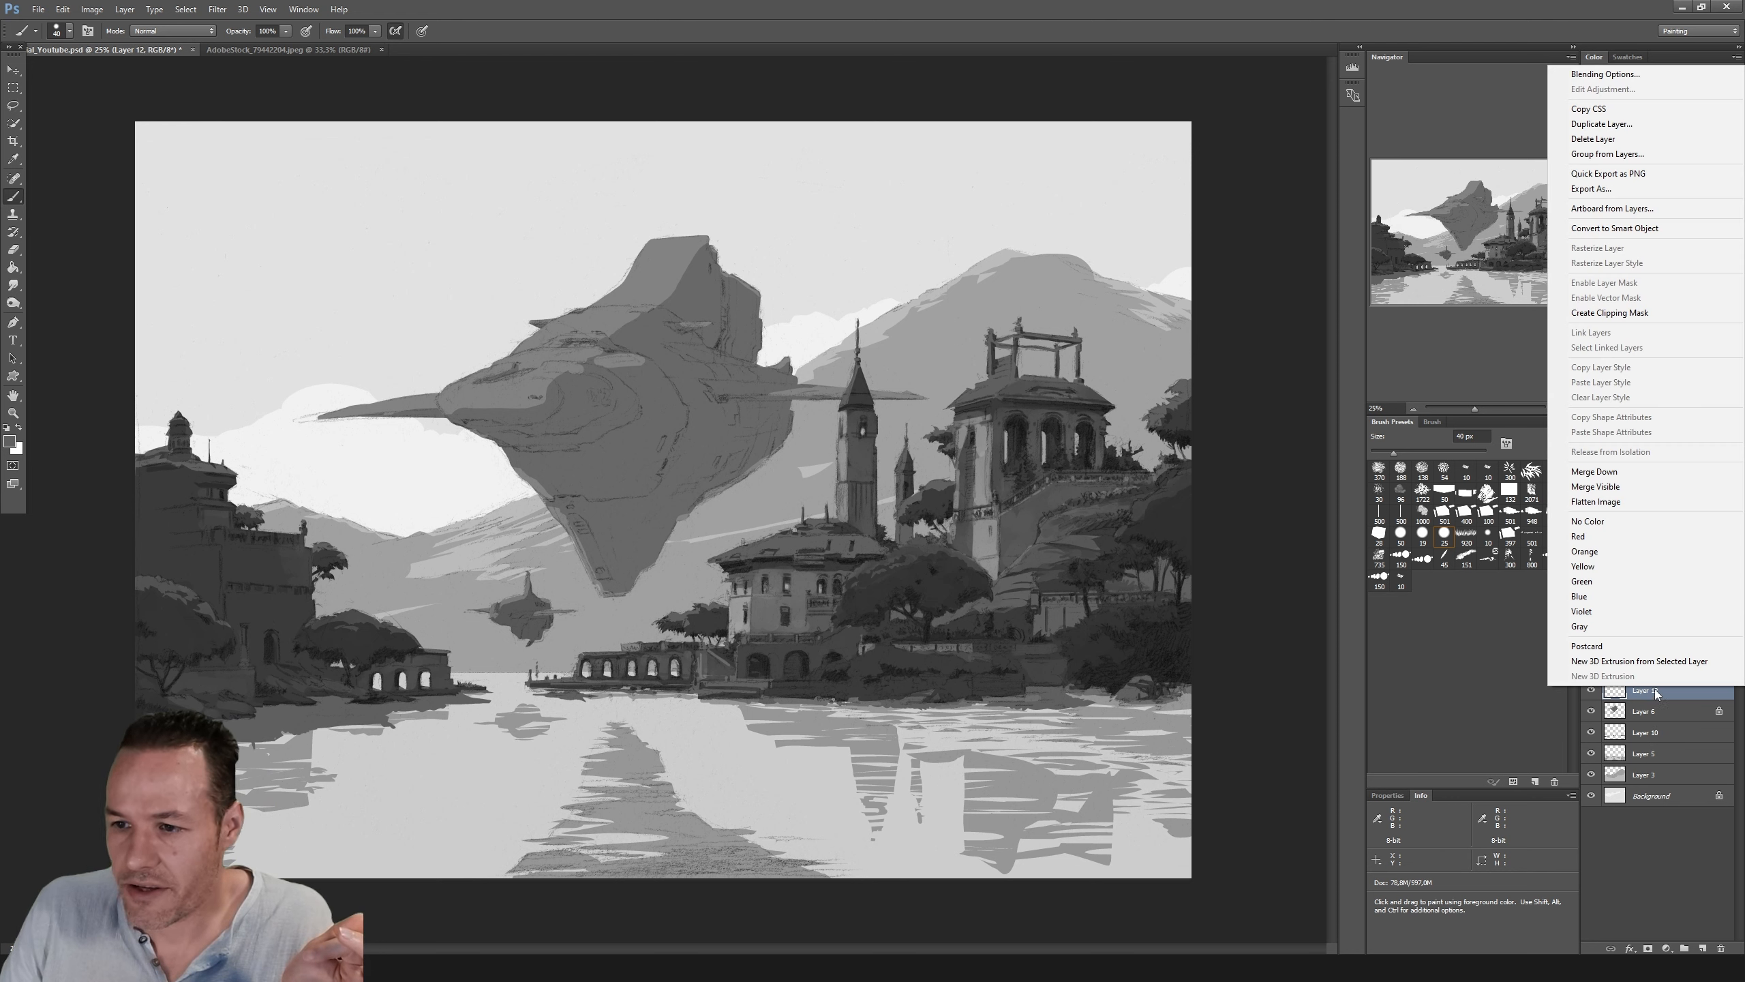
click(1610, 316)
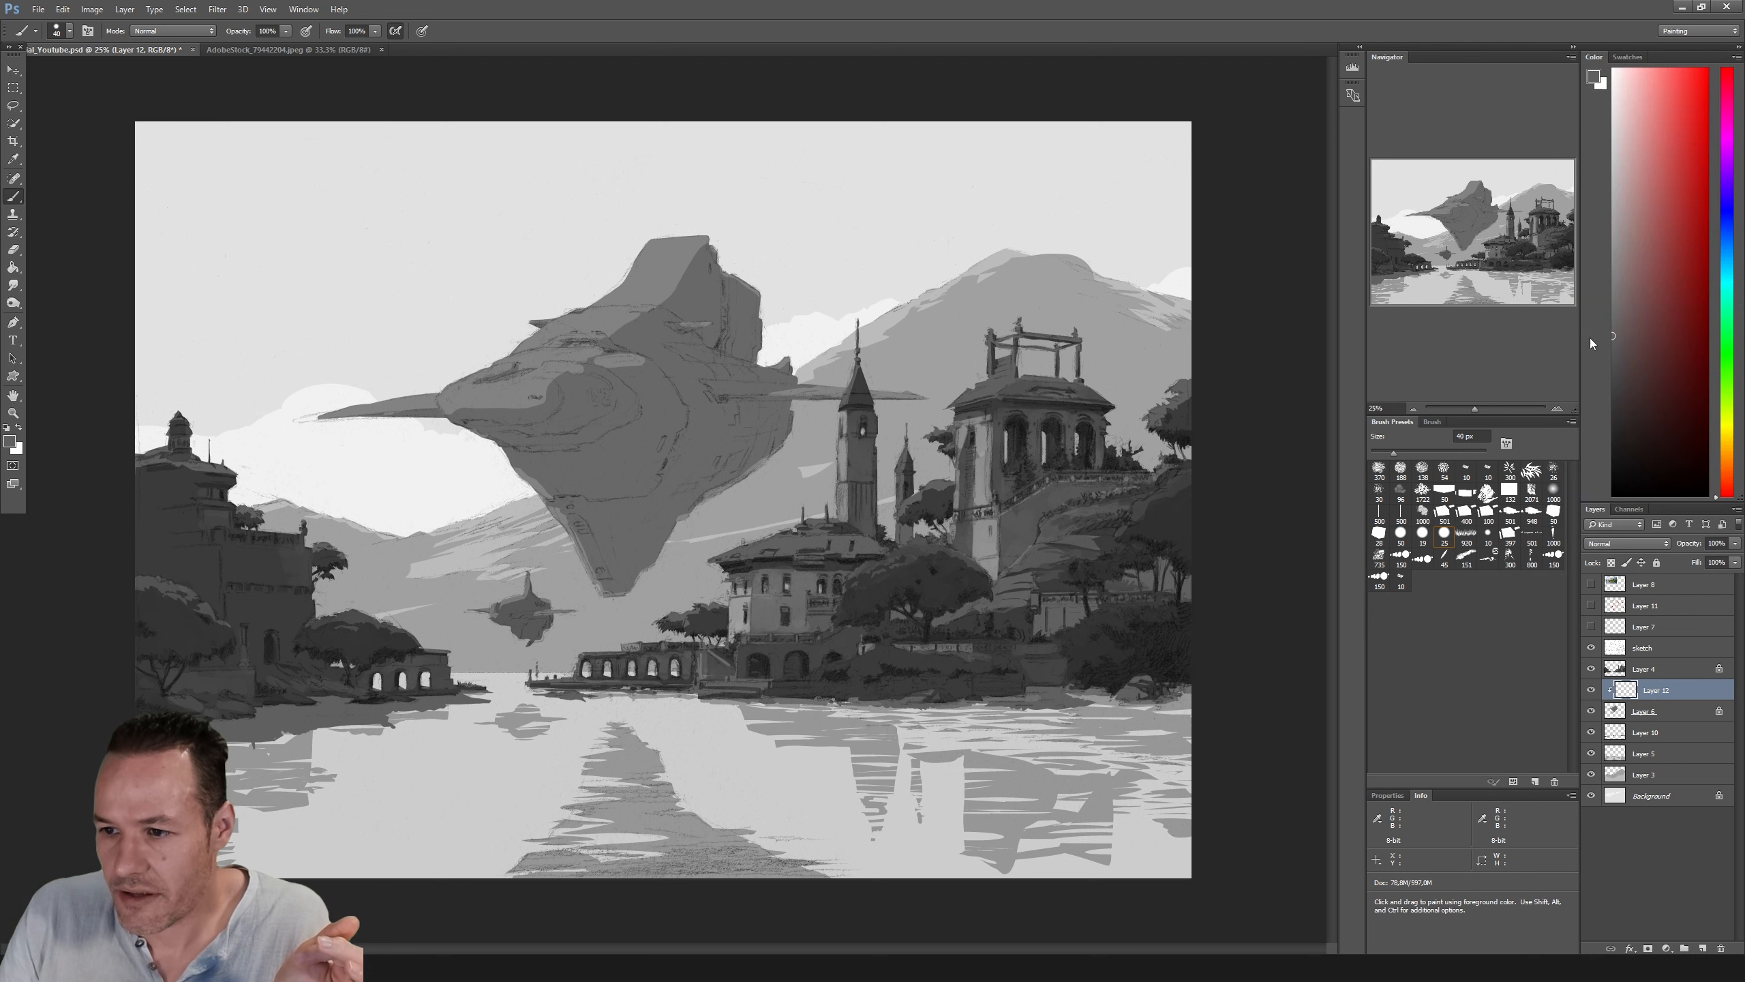
click(1640, 713)
click(1642, 693)
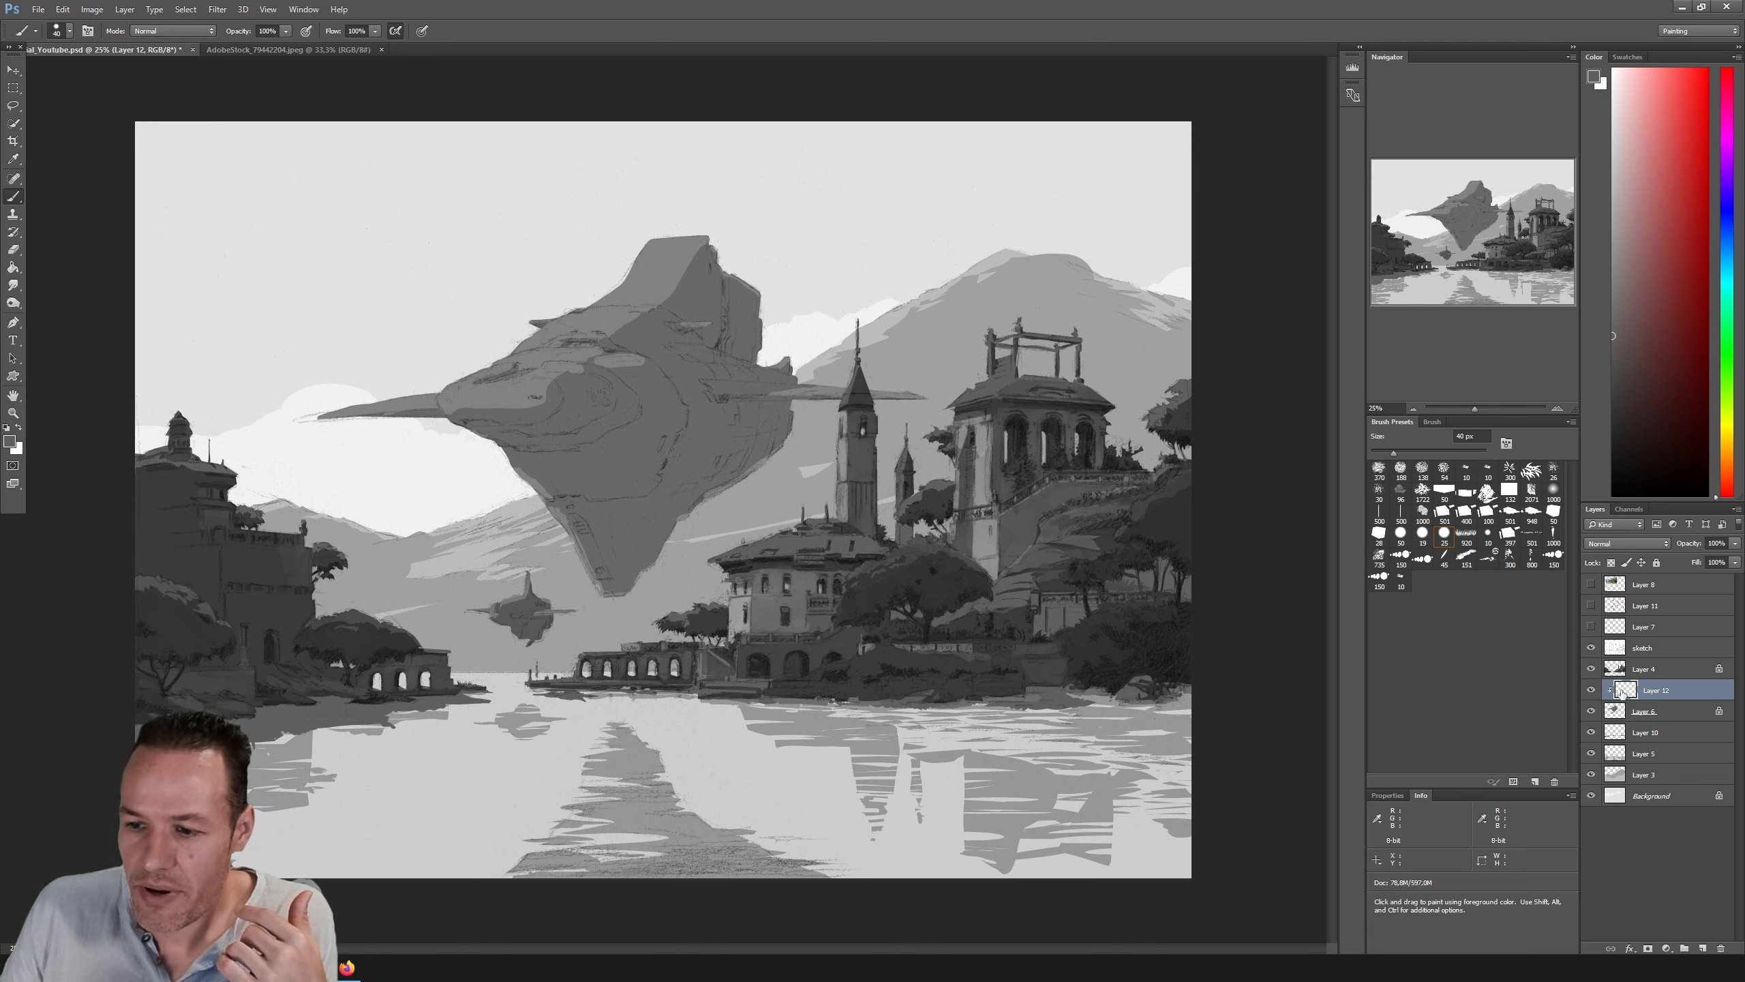
click(1639, 714)
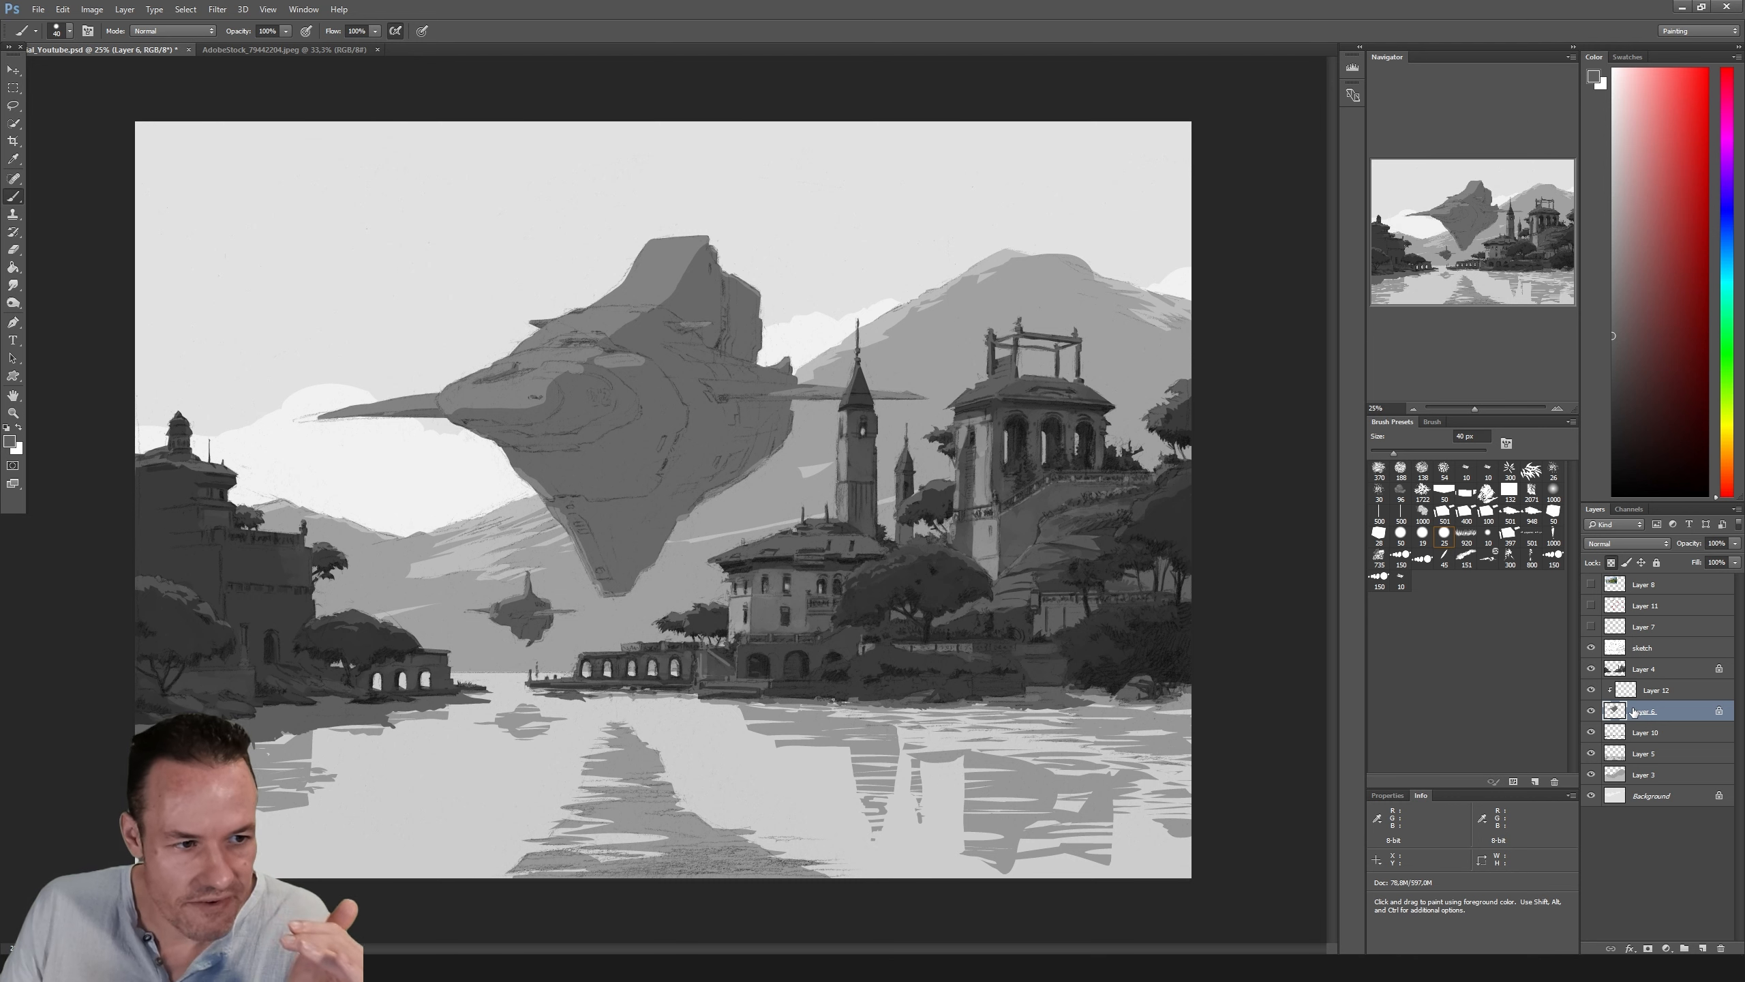
click(1651, 693)
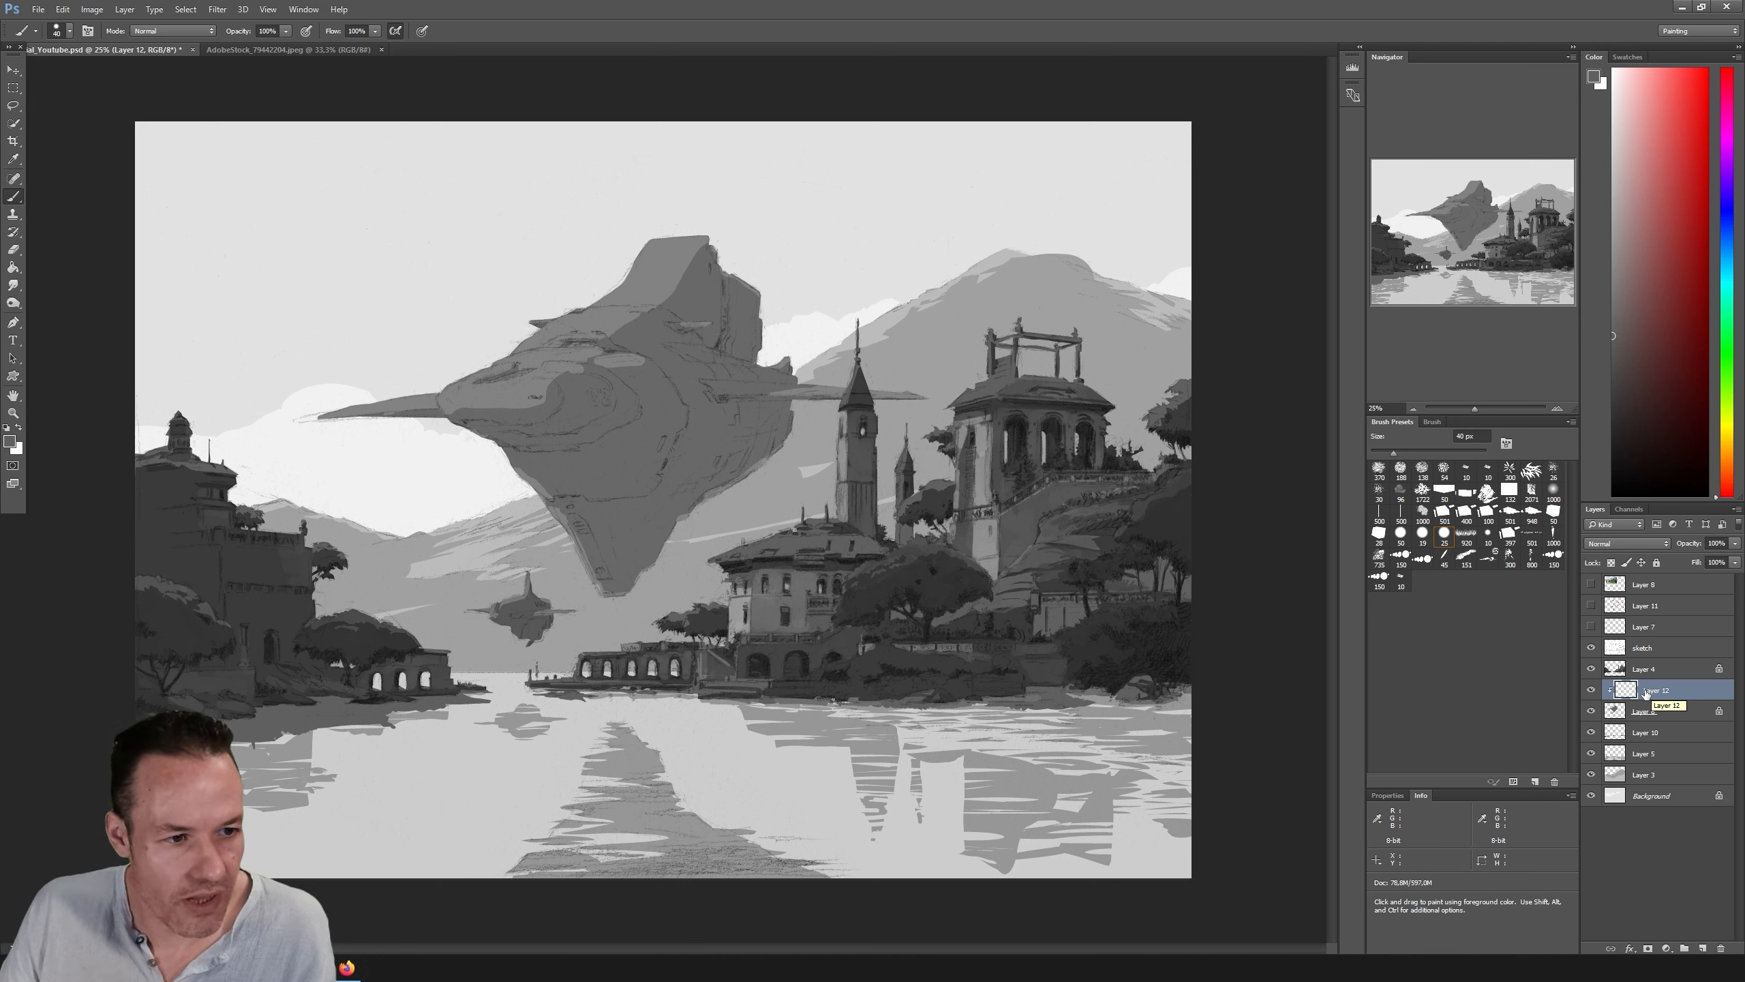
Step: Test the clipping mask by painting a diagonal bright red stroke across the floating rock with a 179 px brush
click(1667, 543)
click(1667, 544)
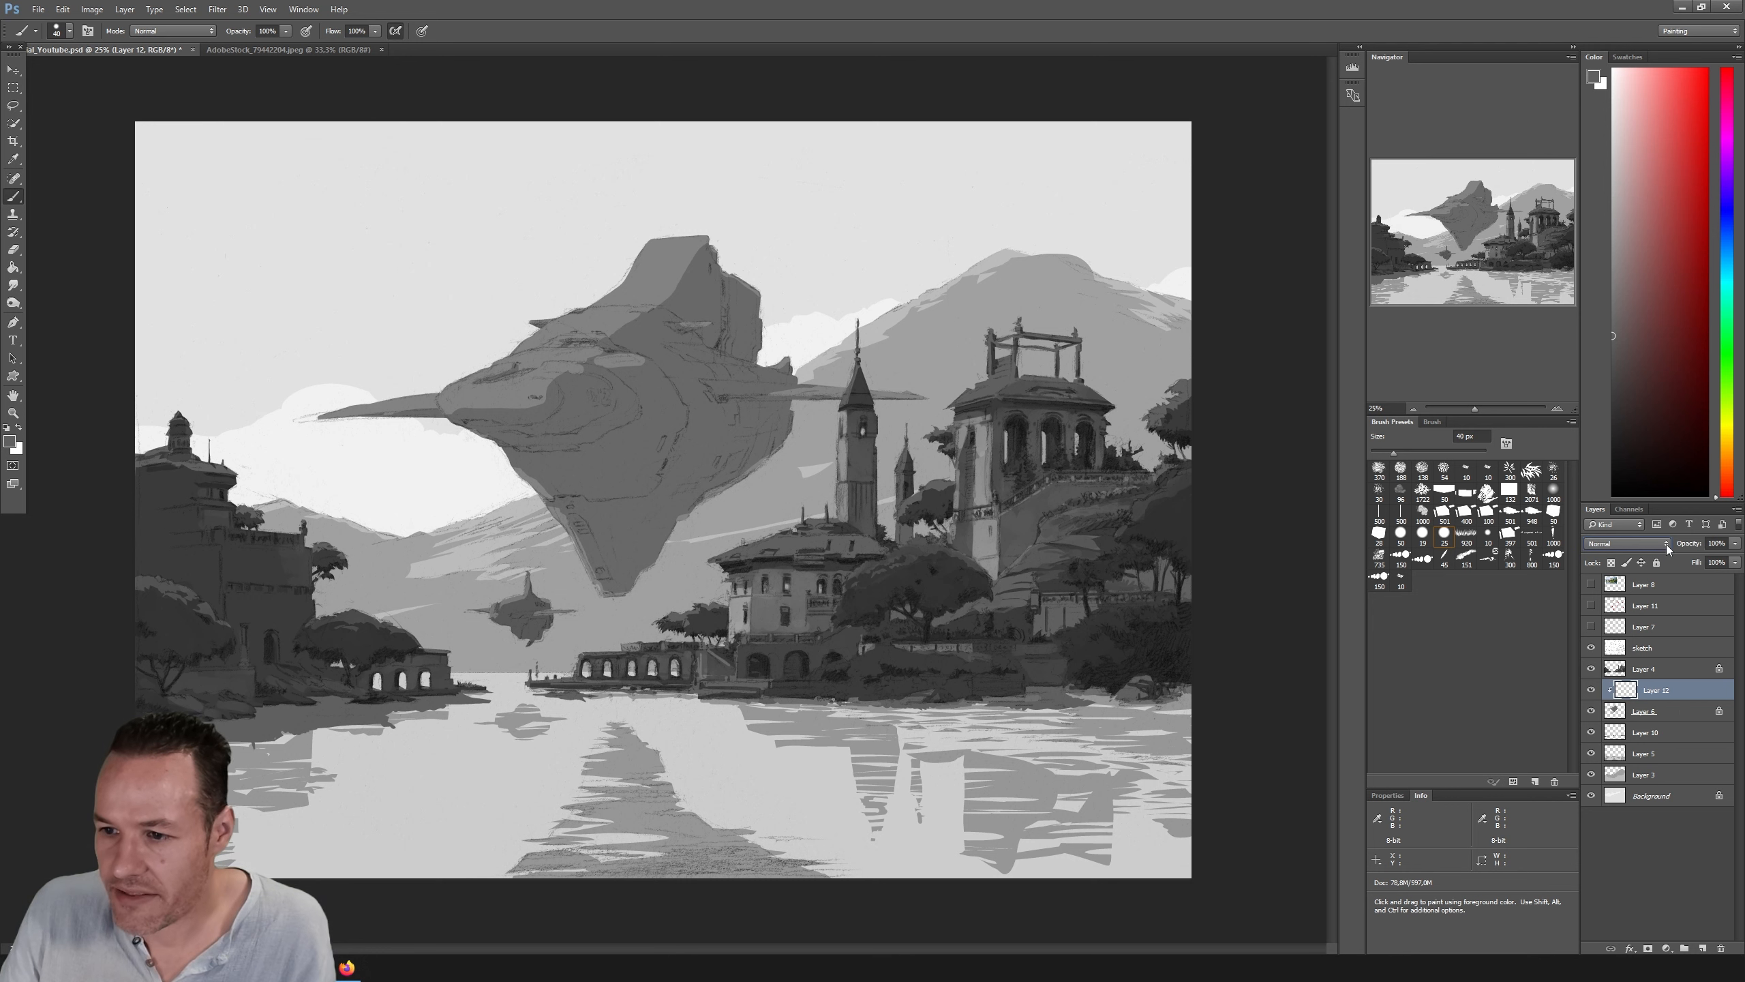
click(1708, 128)
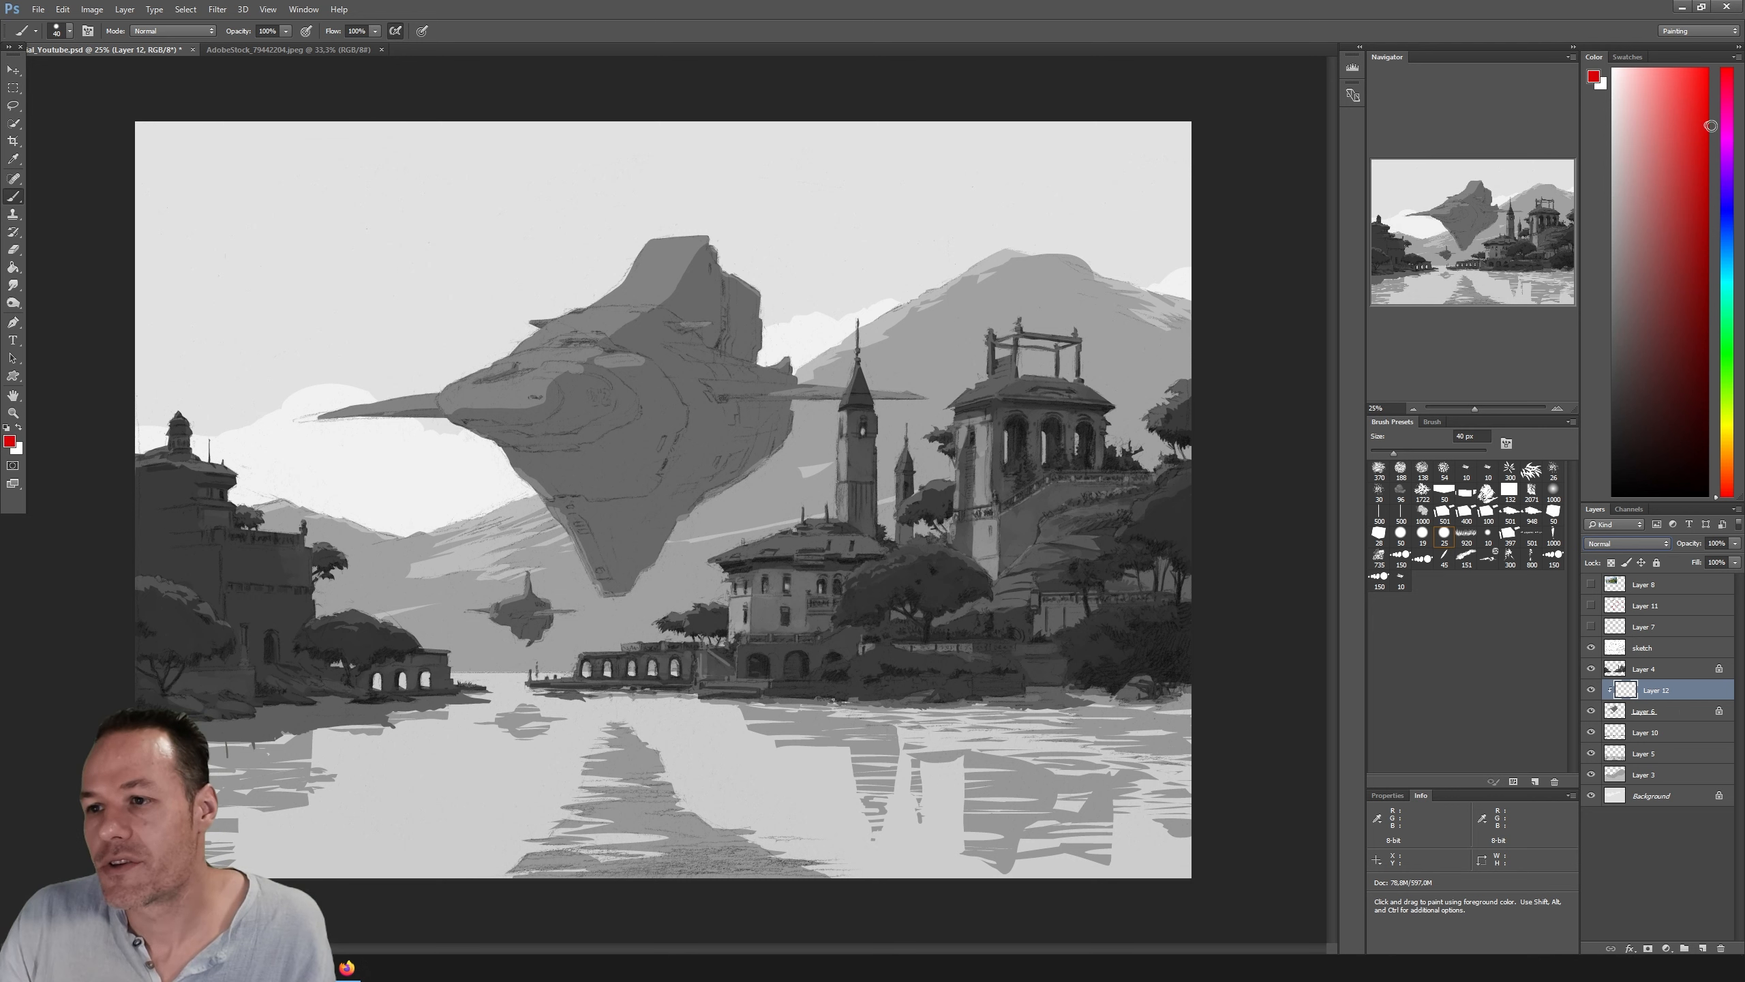
drag(1393, 453, 1451, 454)
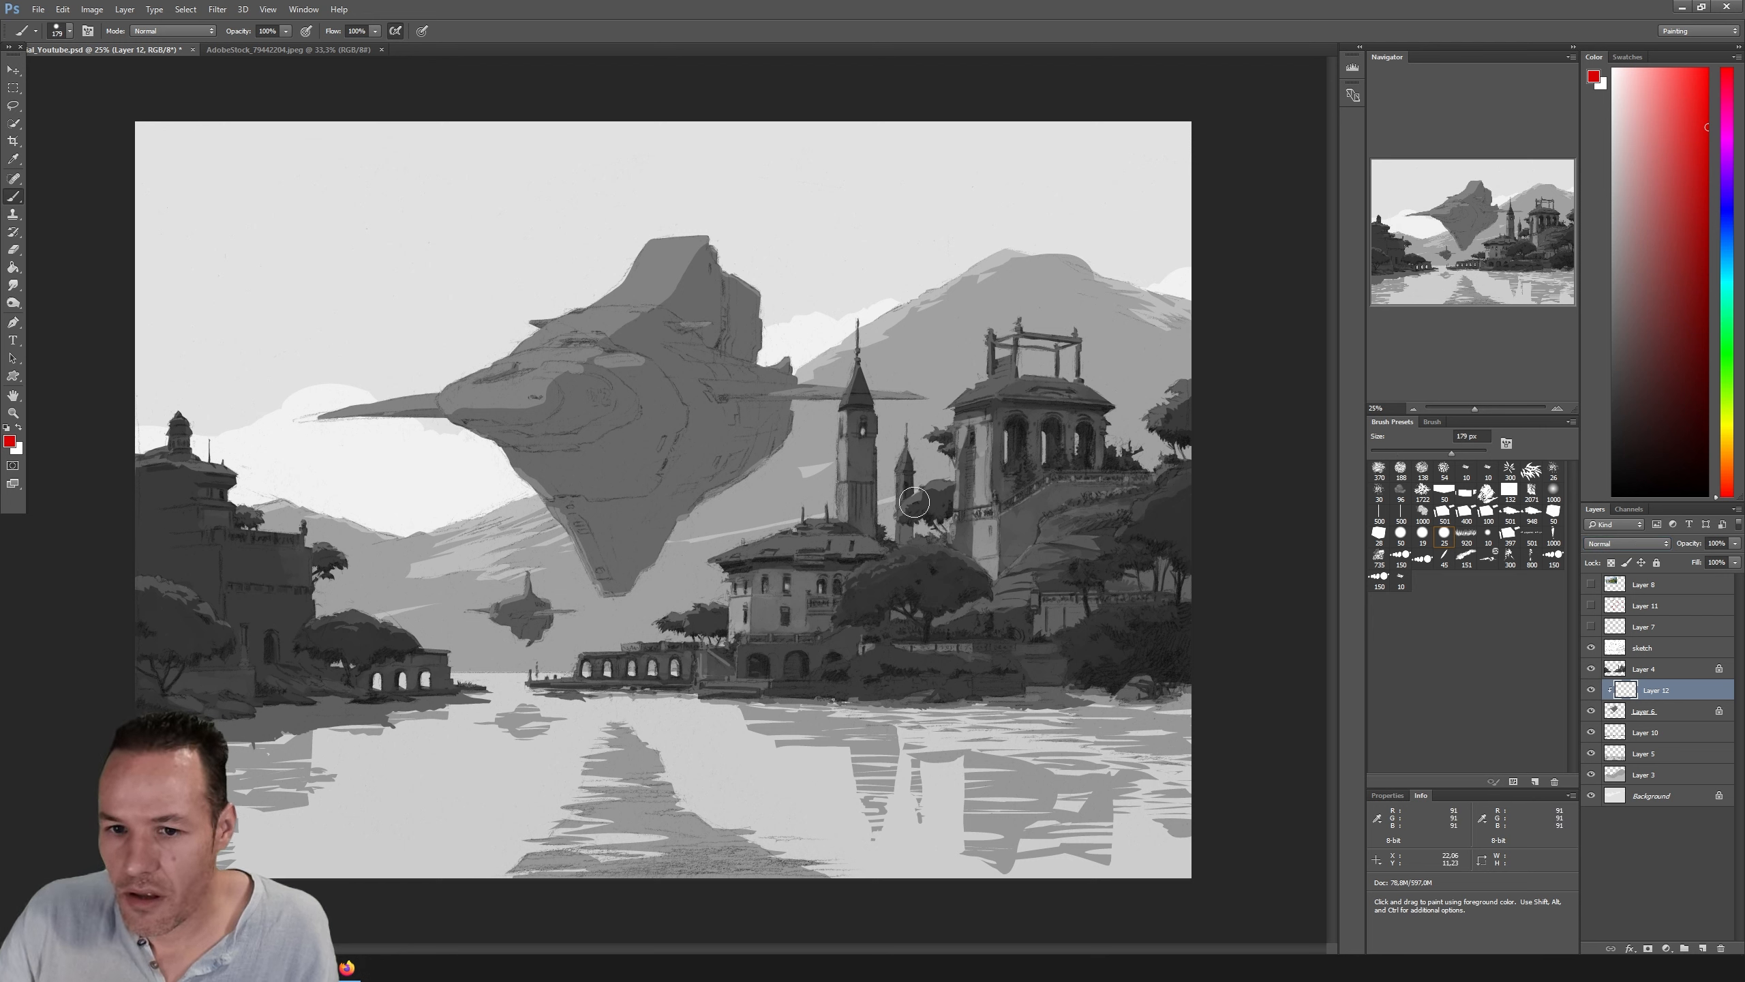
click(526, 482)
shift+click(756, 308)
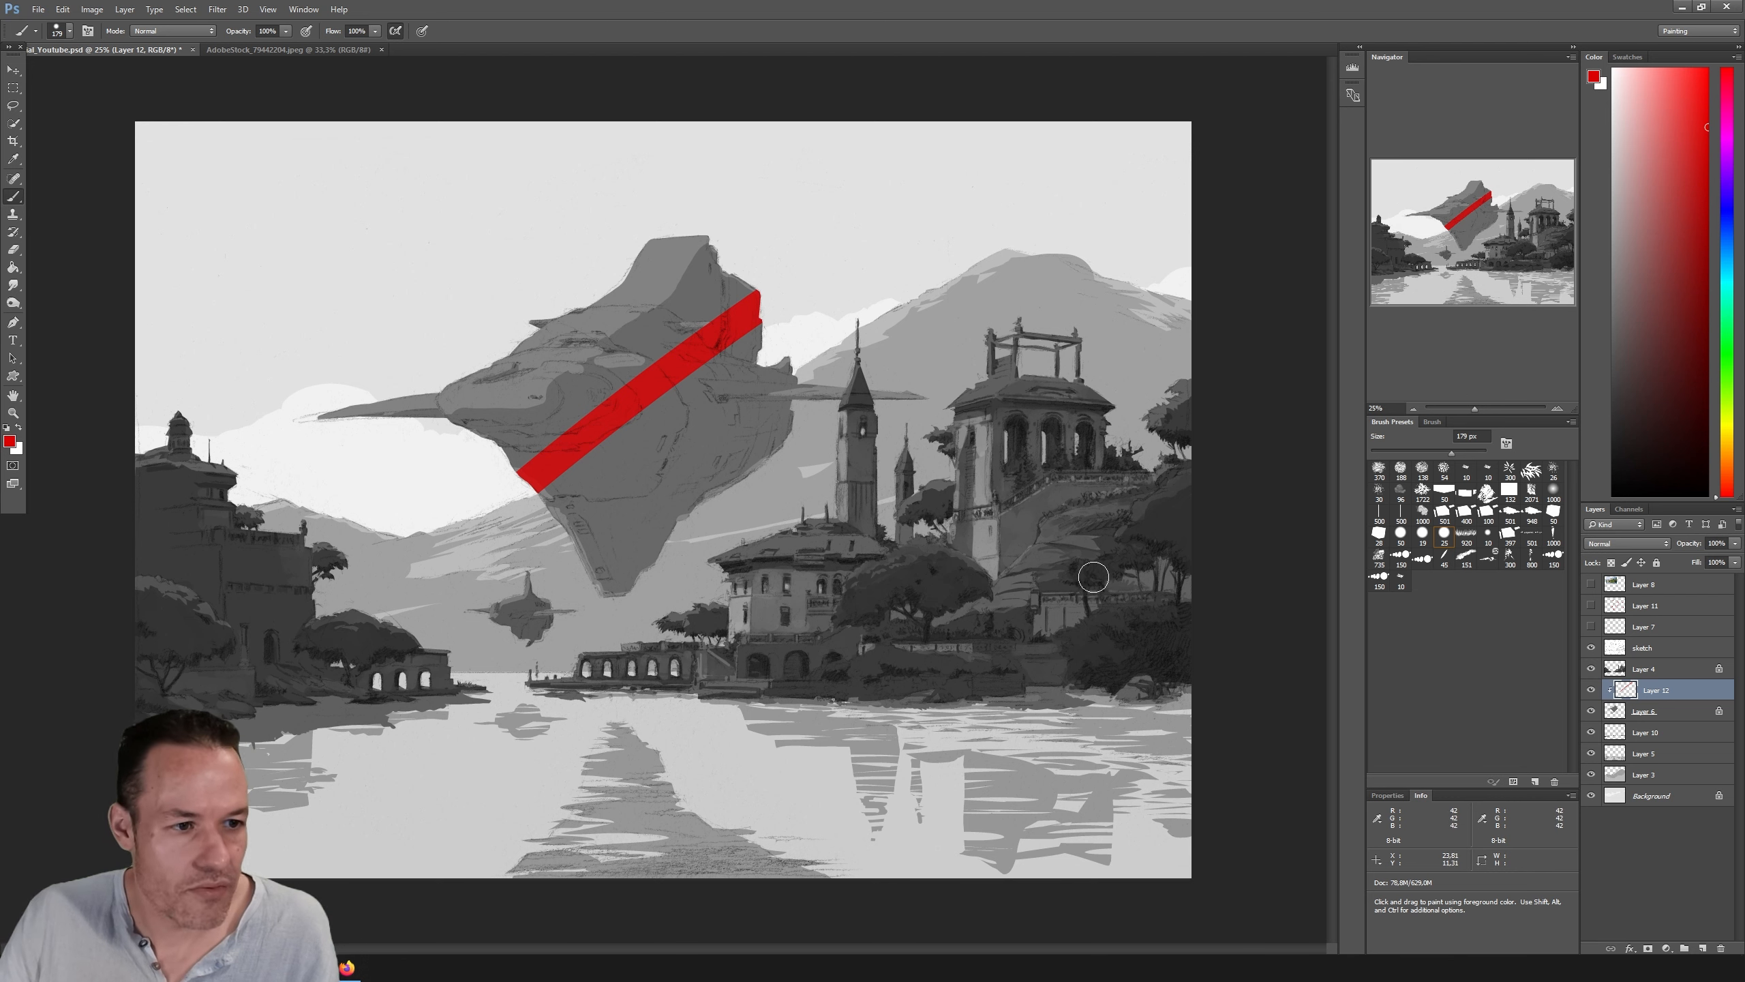
Step: Release and recreate the clipping mask to compare the red stroke, try more red strokes over the rock's lower part, and undo them
right_click(1655, 691)
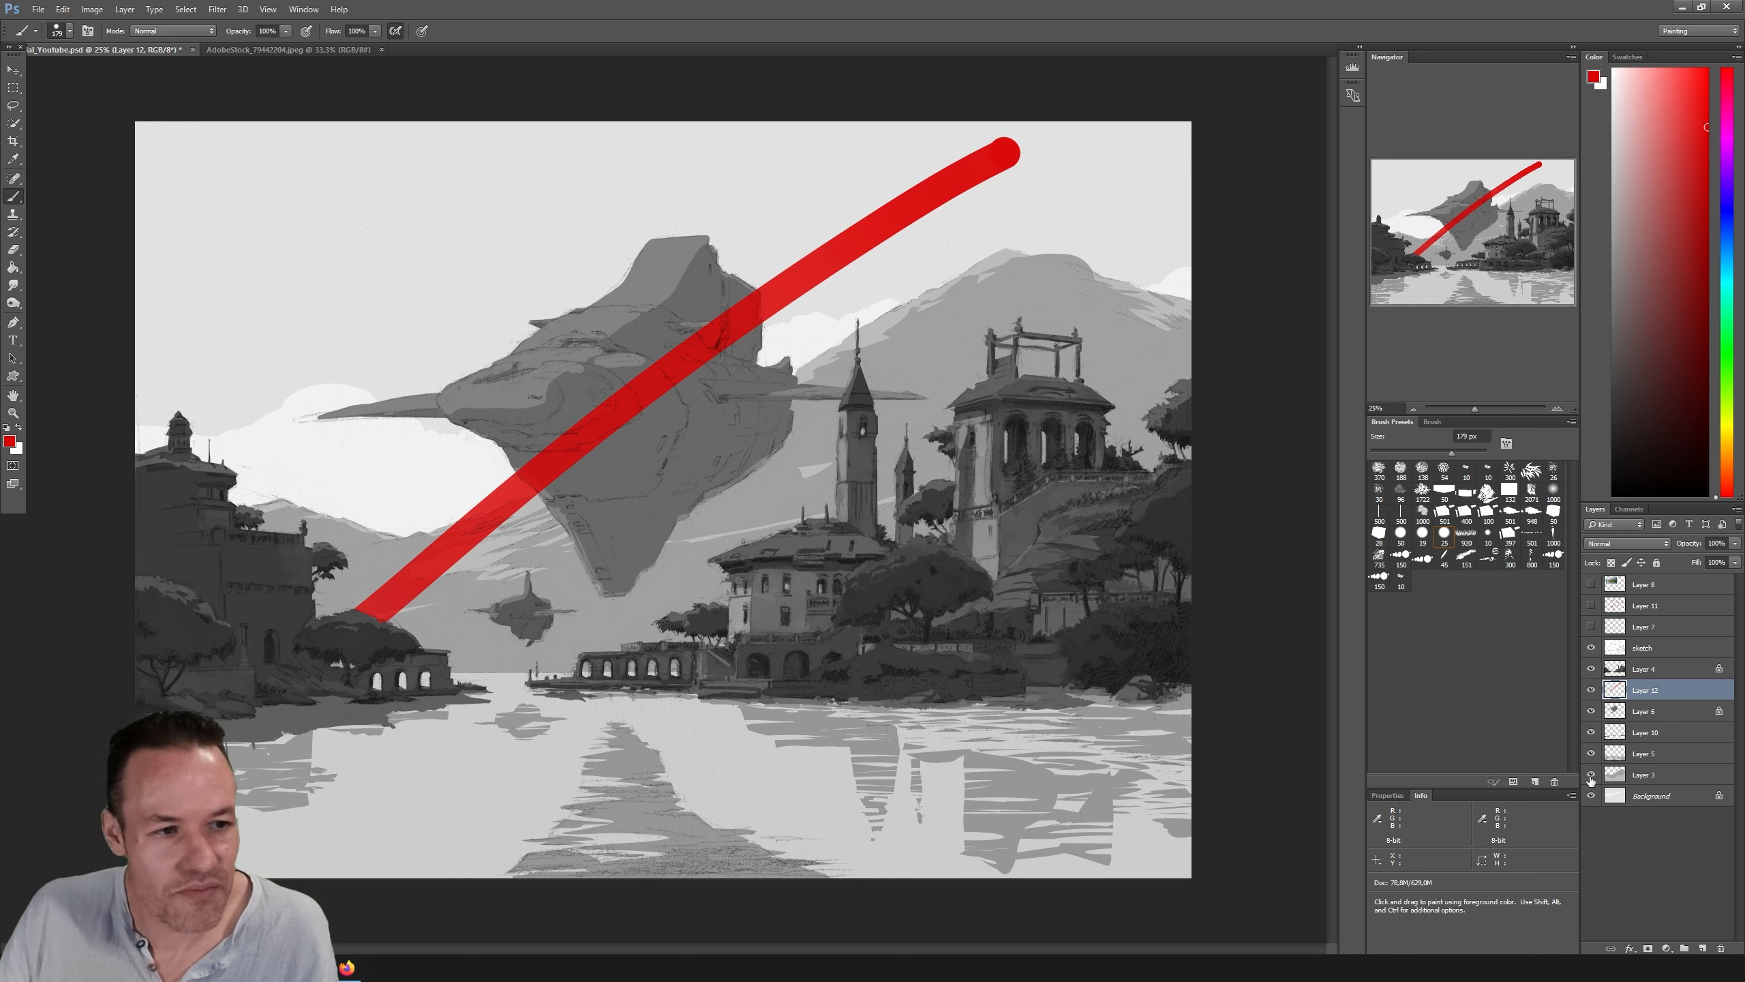
right_click(1642, 690)
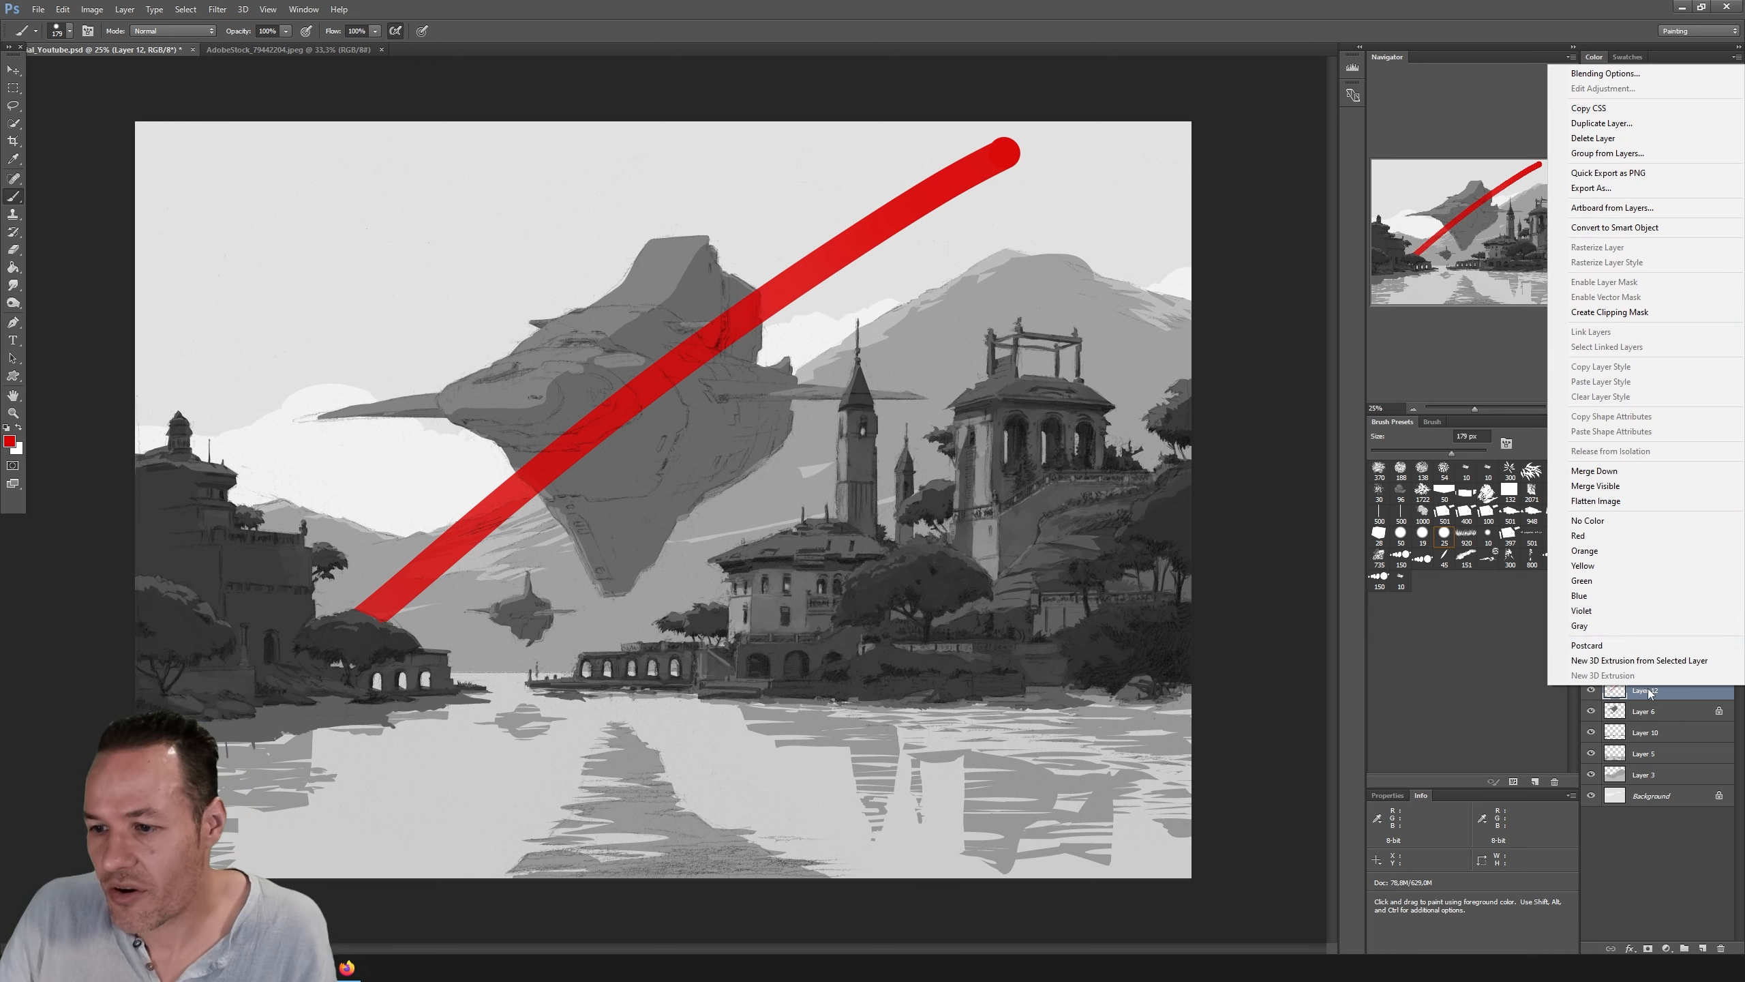
click(1609, 312)
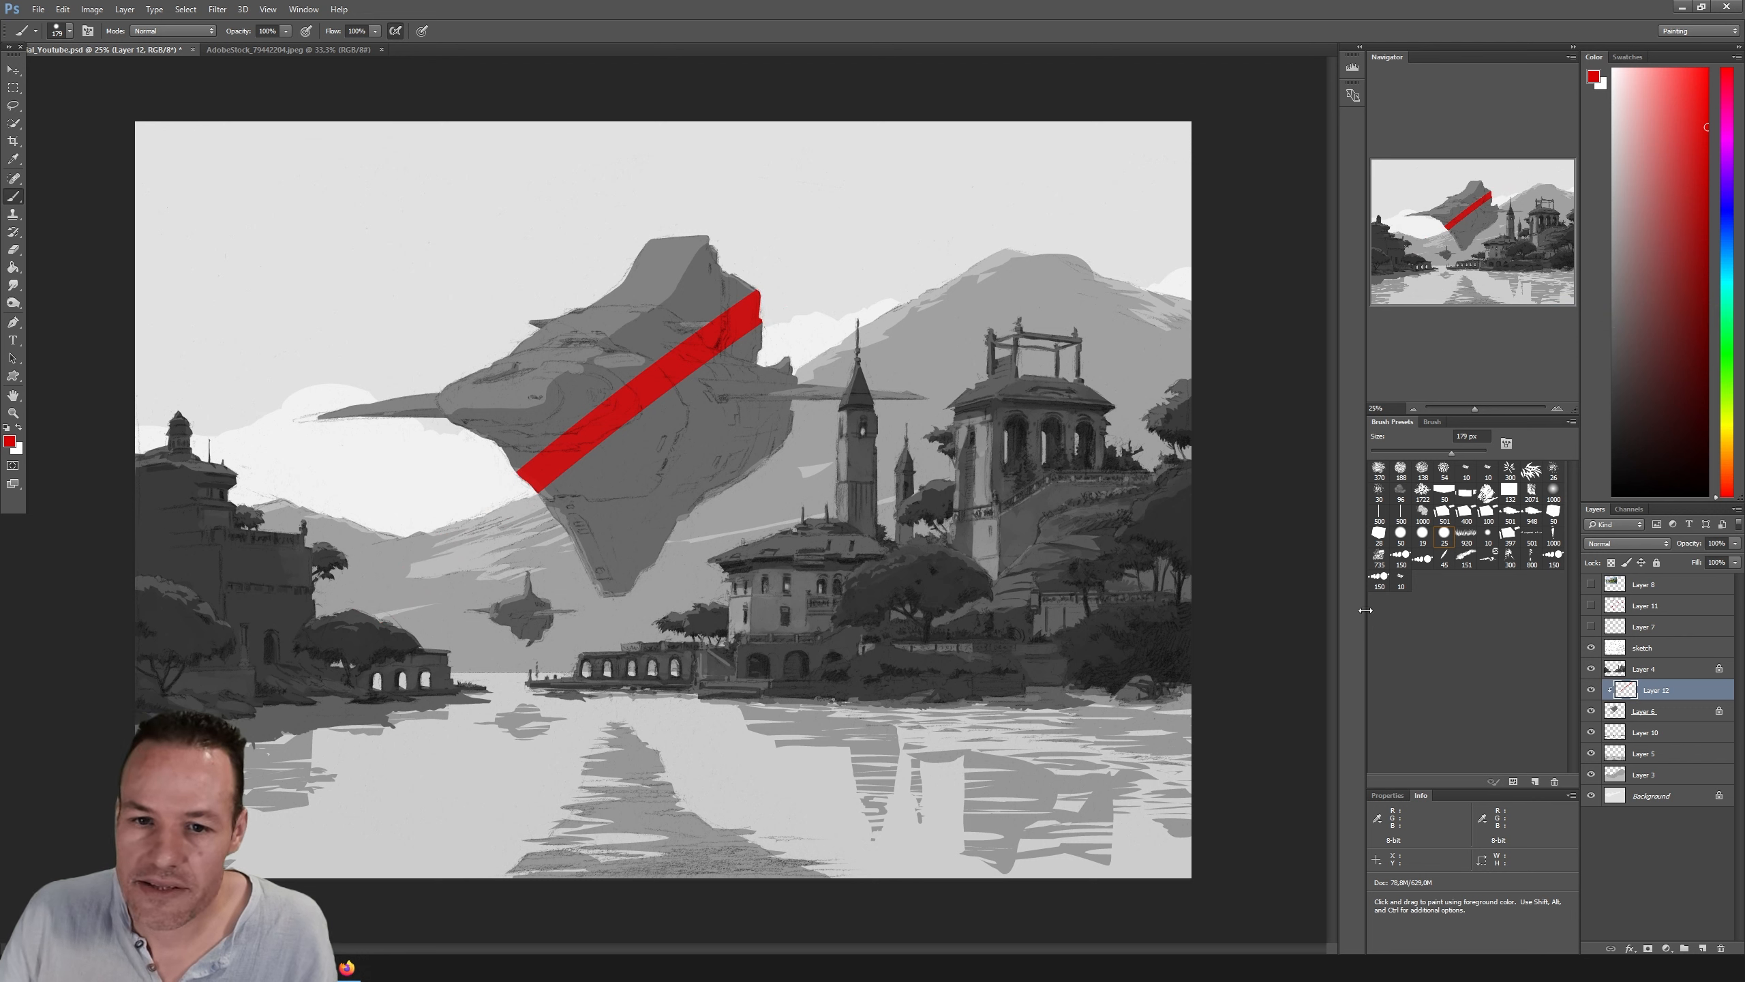
mouse_move(472, 538)
mouse_down()
mouse_move(887, 517)
mouse_move(535, 599)
mouse_move(842, 564)
mouse_up()
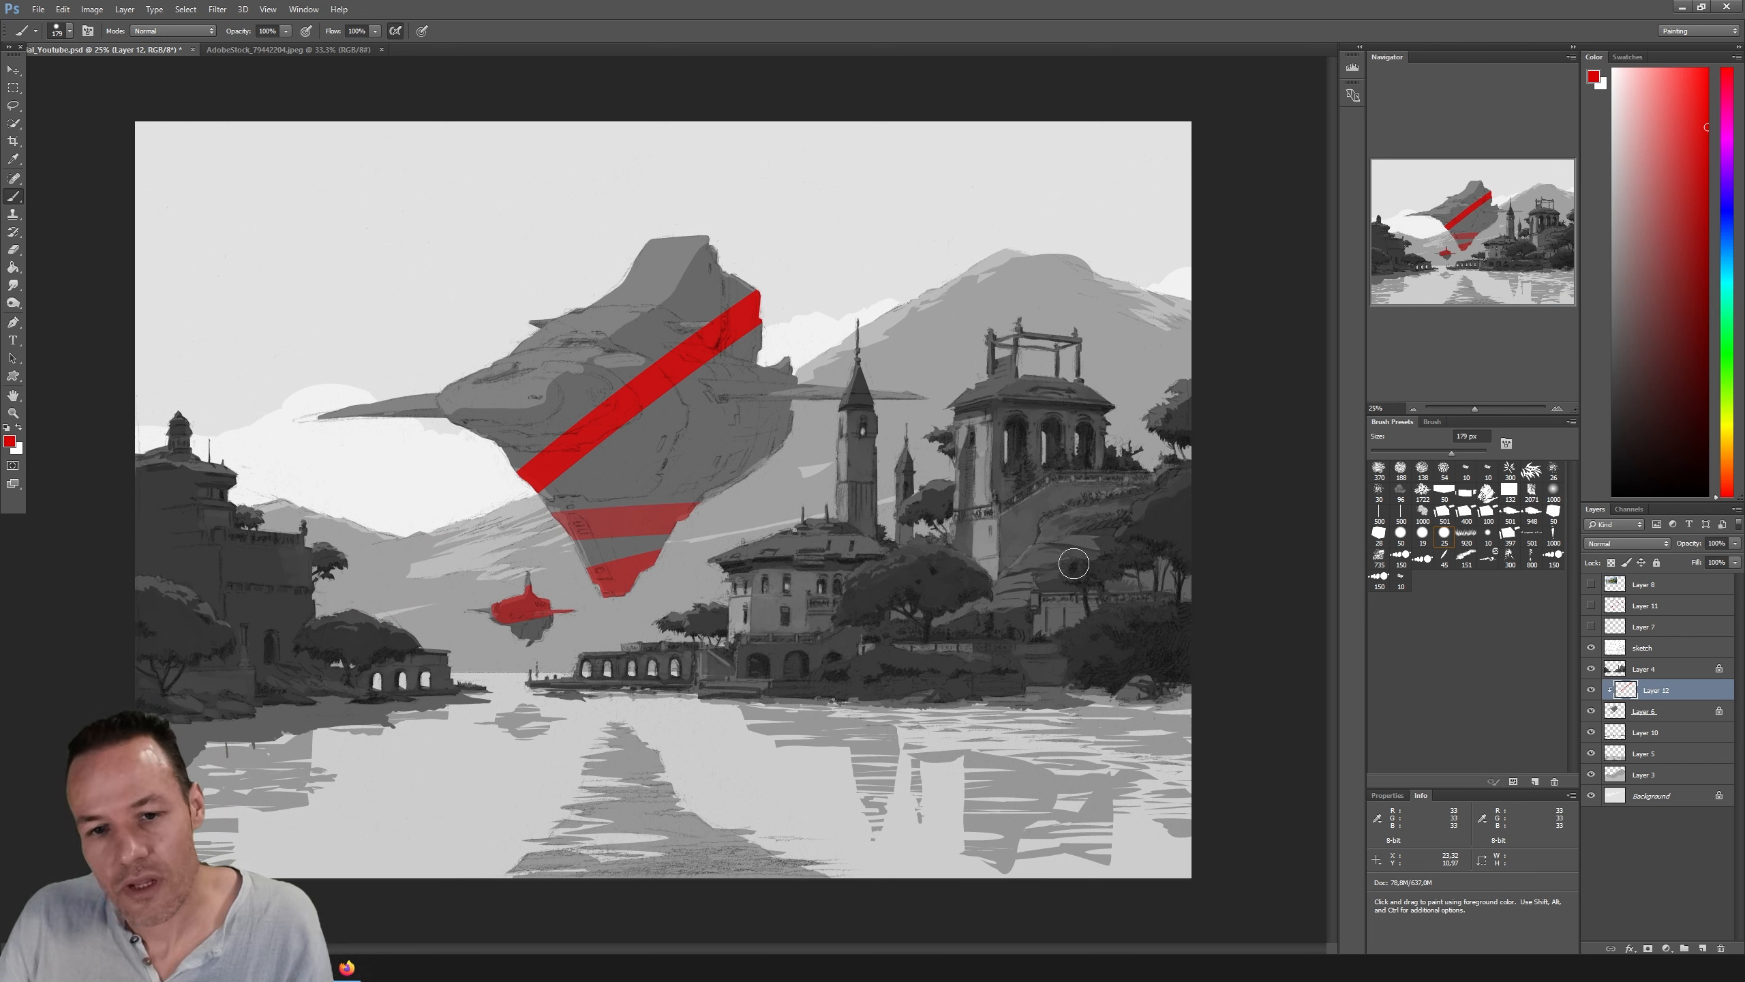
key(ctrl+alt+z)
key(ctrl+alt+z)
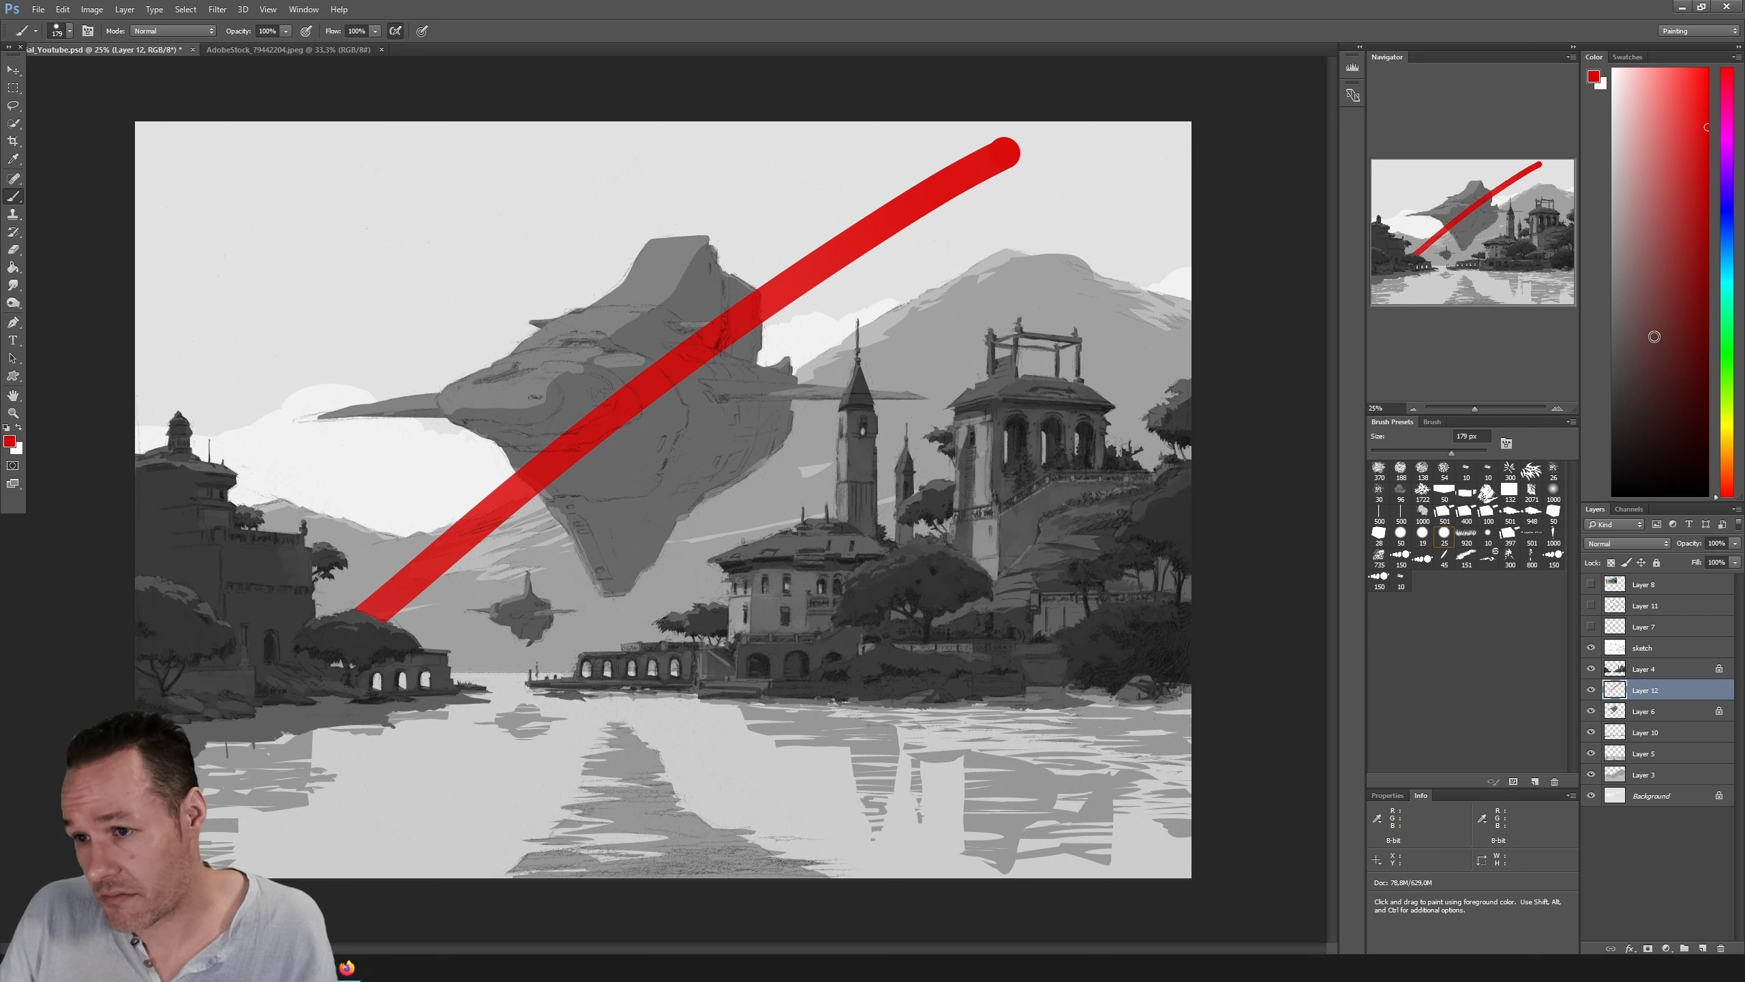
Step: Switch the paint colour to dark grey, clip Layer 12 to Layer 6 again and clear all its red test paint
click(1613, 350)
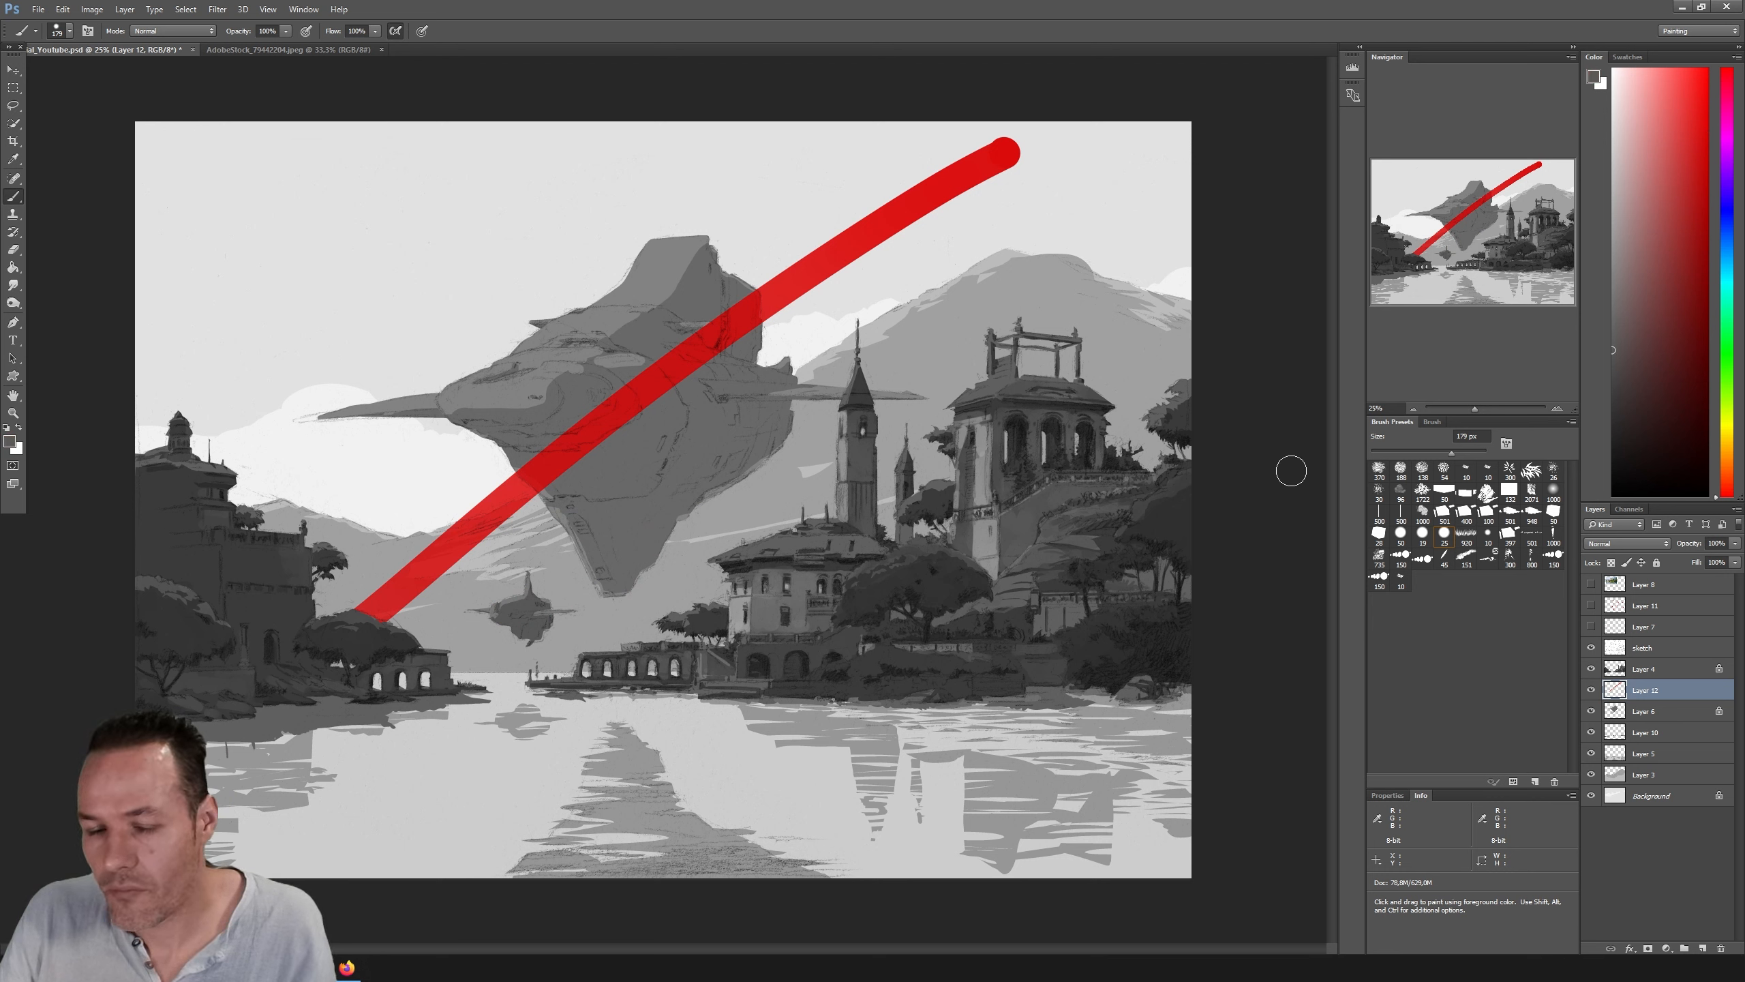
key(ctrl+alt+g)
key(ctrl+a)
key(Delete)
key(ctrl+d)
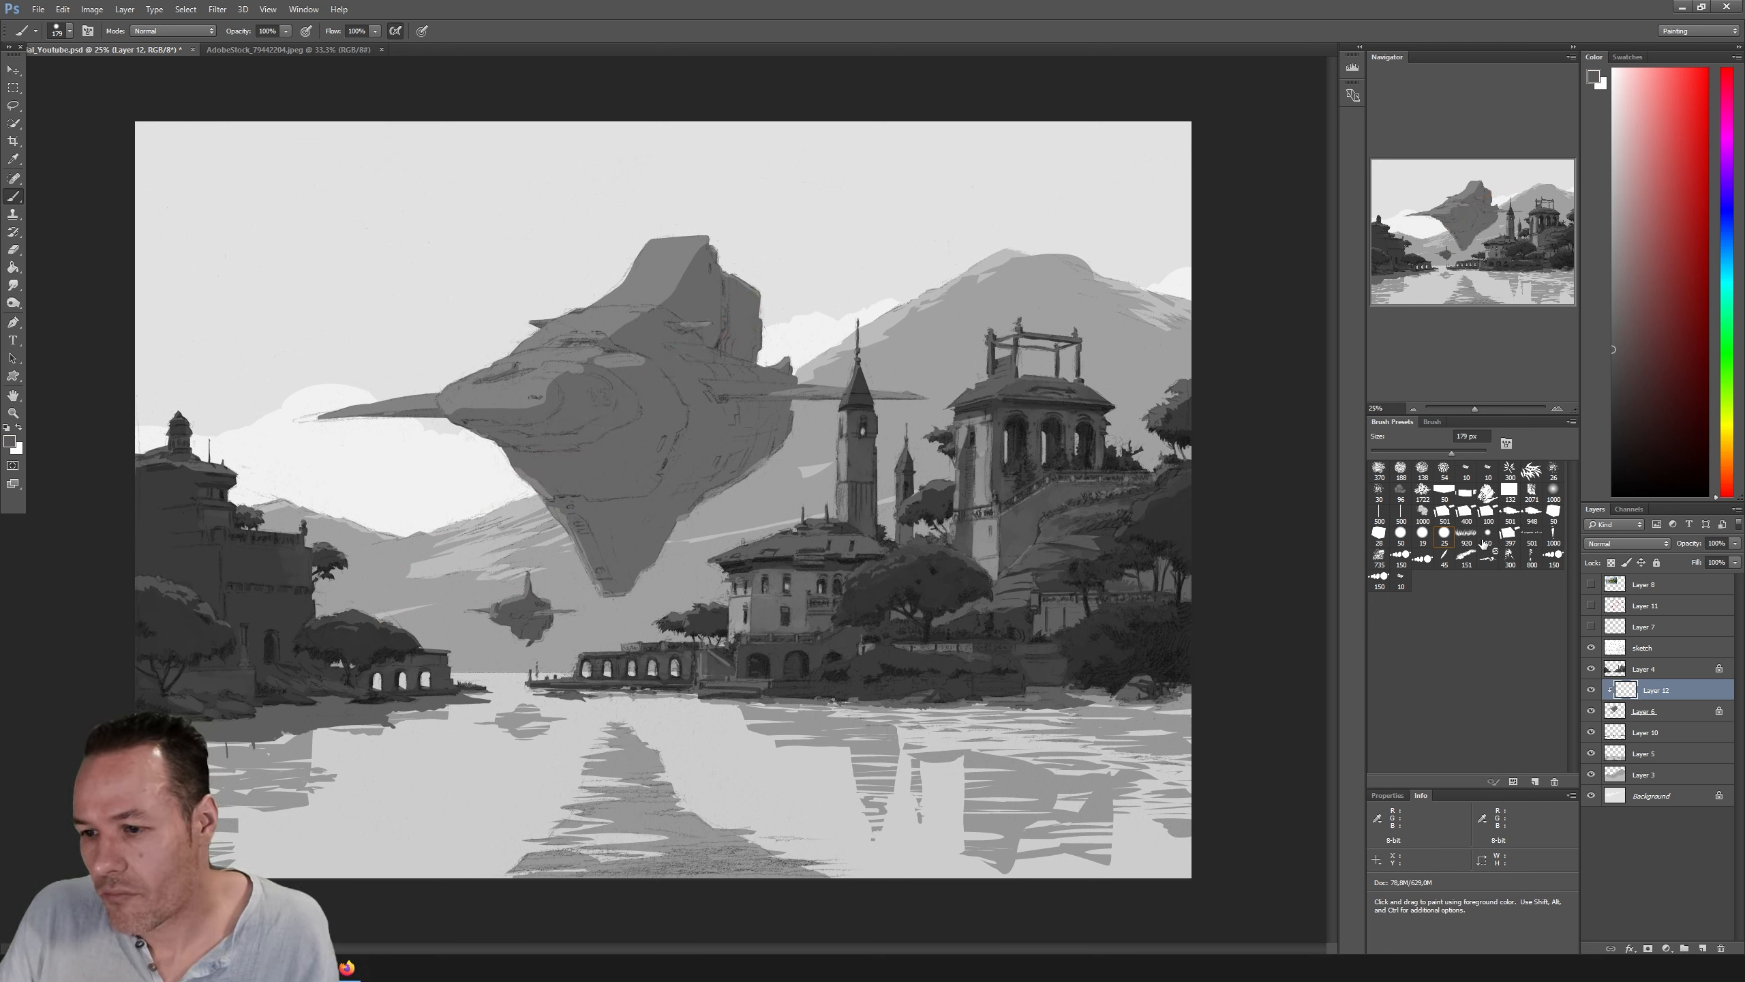
Step: Sample the floating rock's grey as a reference, then choose a much darker grey for painting shadows with the brush
key(alt+i)
key(Escape)
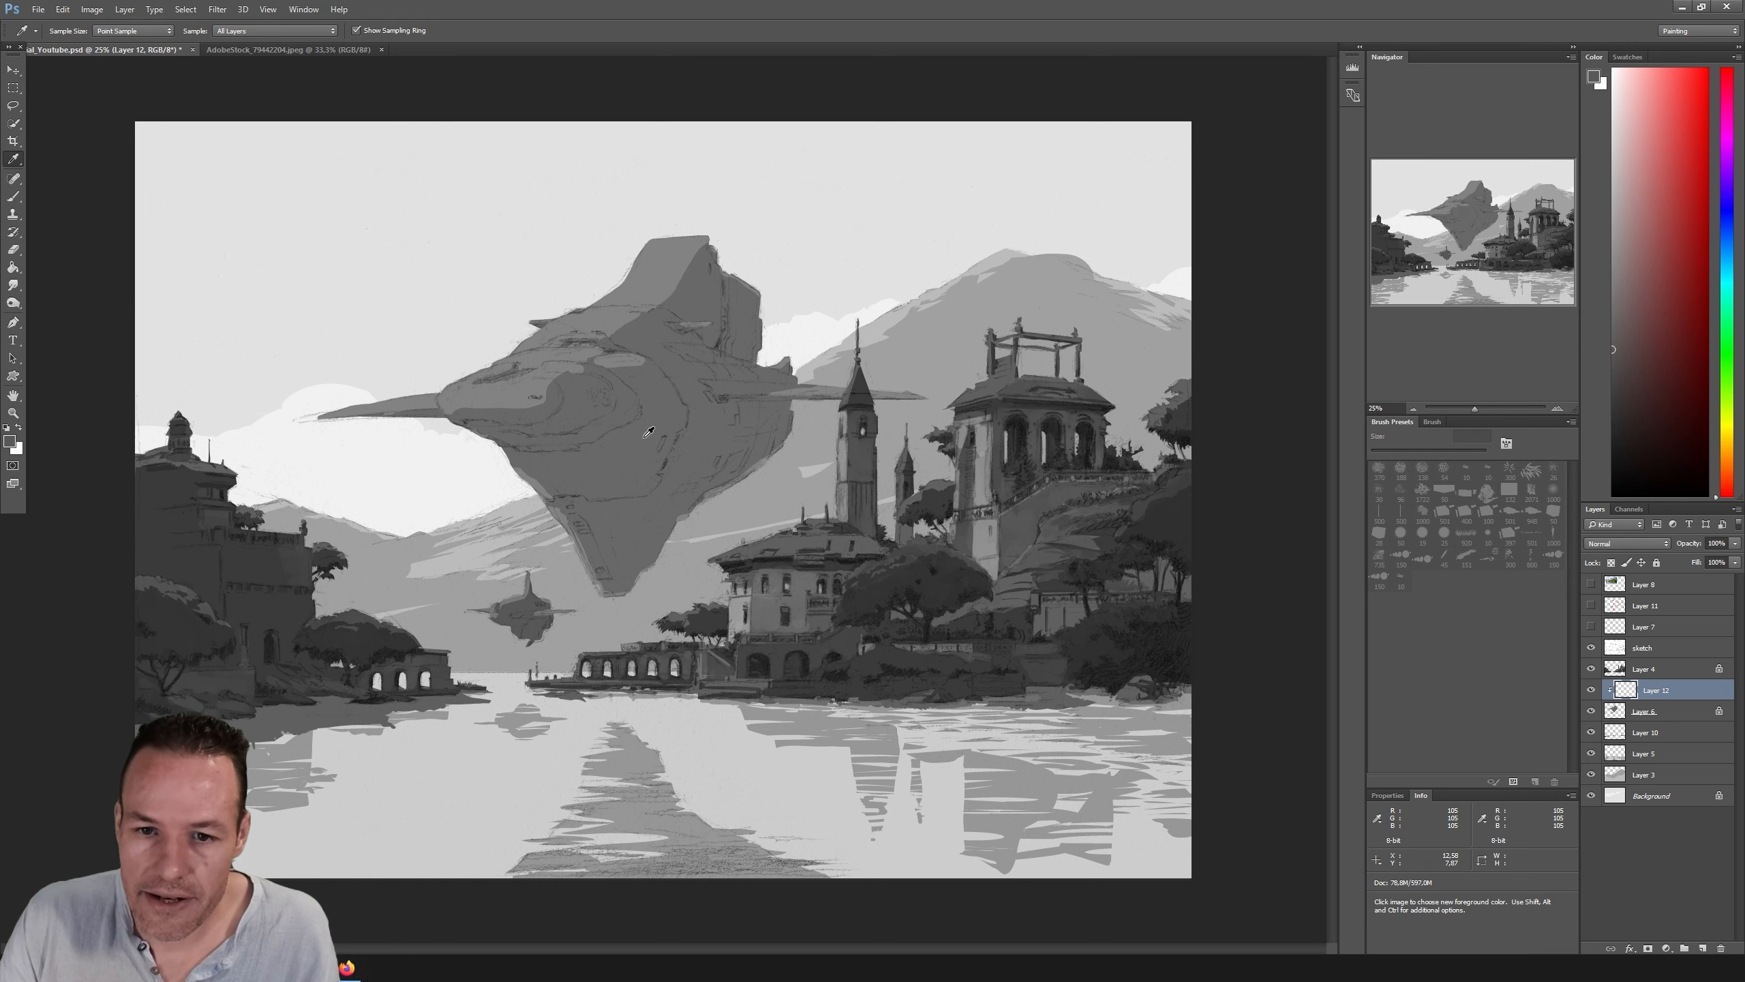
click(661, 425)
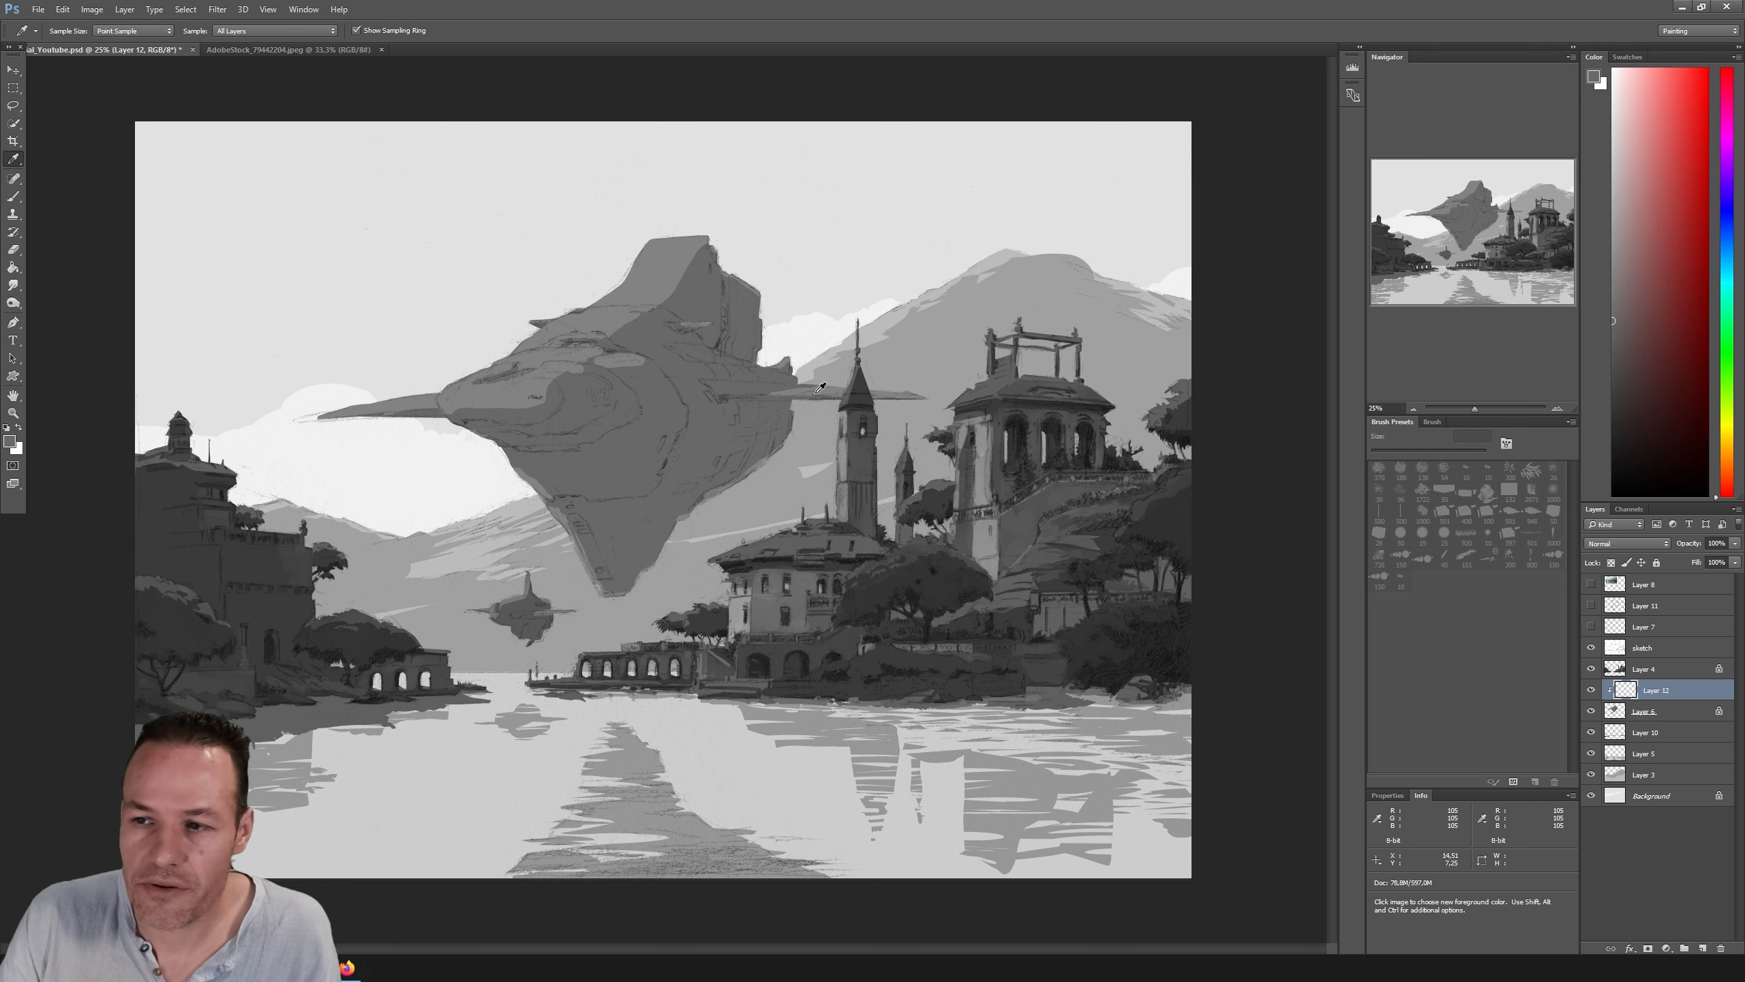
drag(1615, 388, 1577, 390)
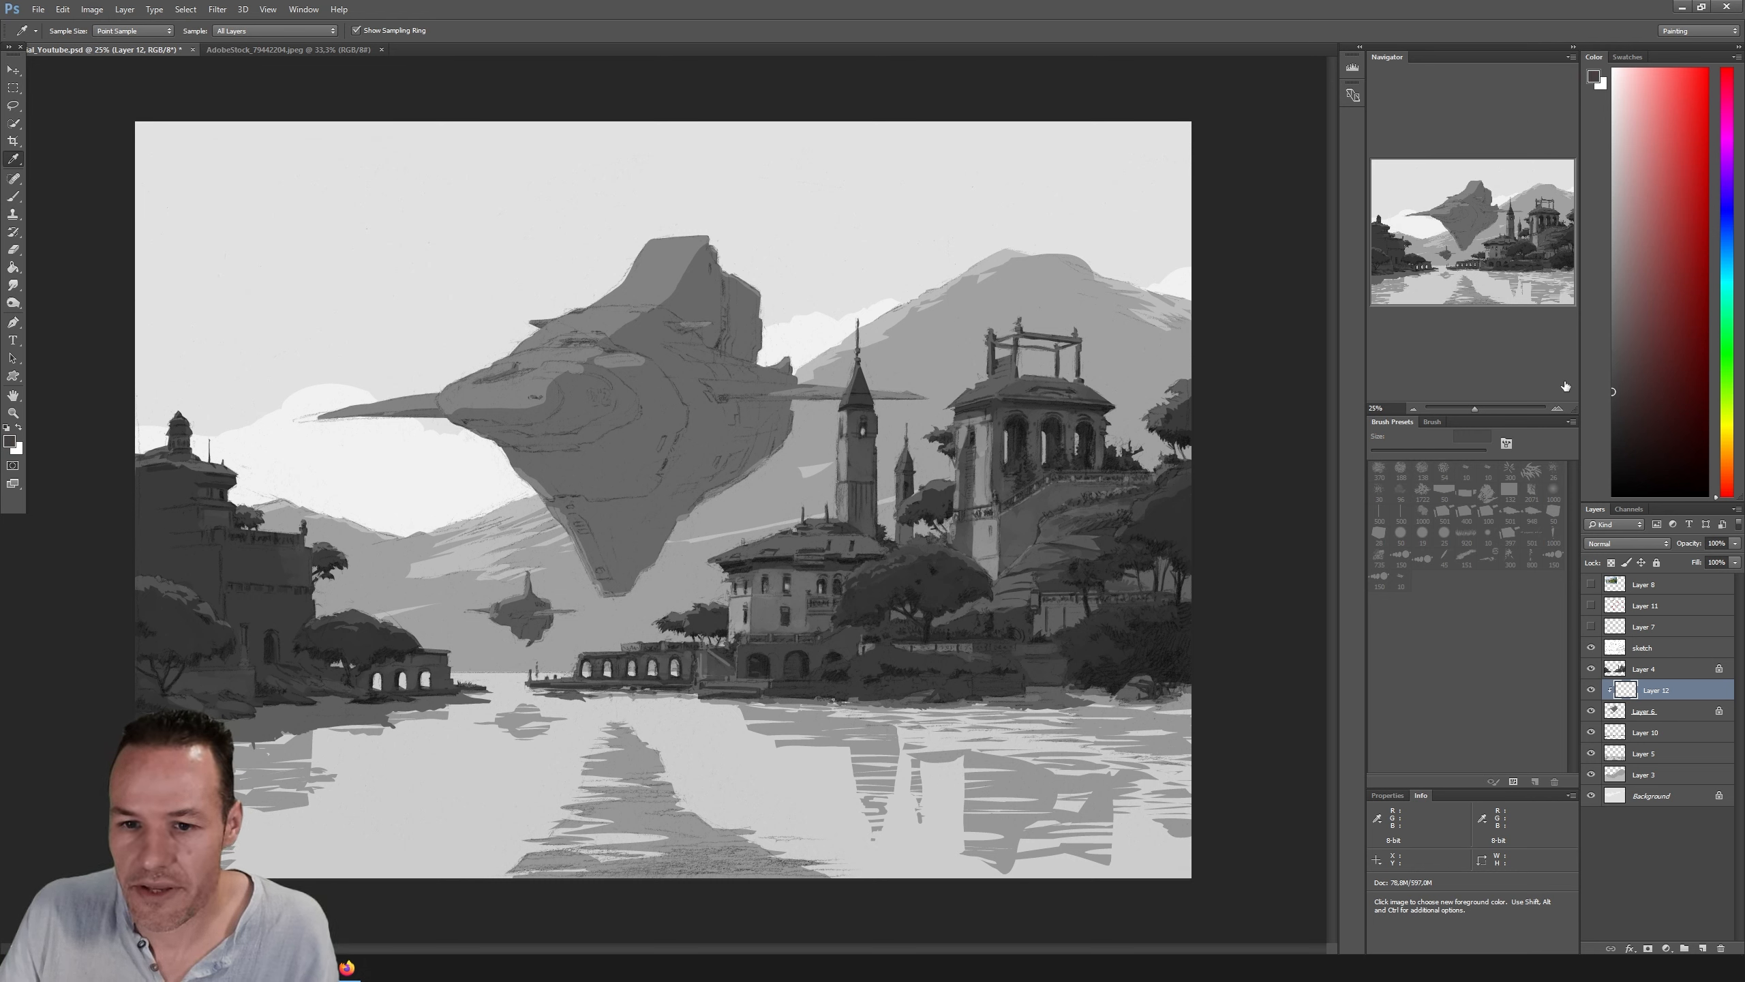
click(865, 377)
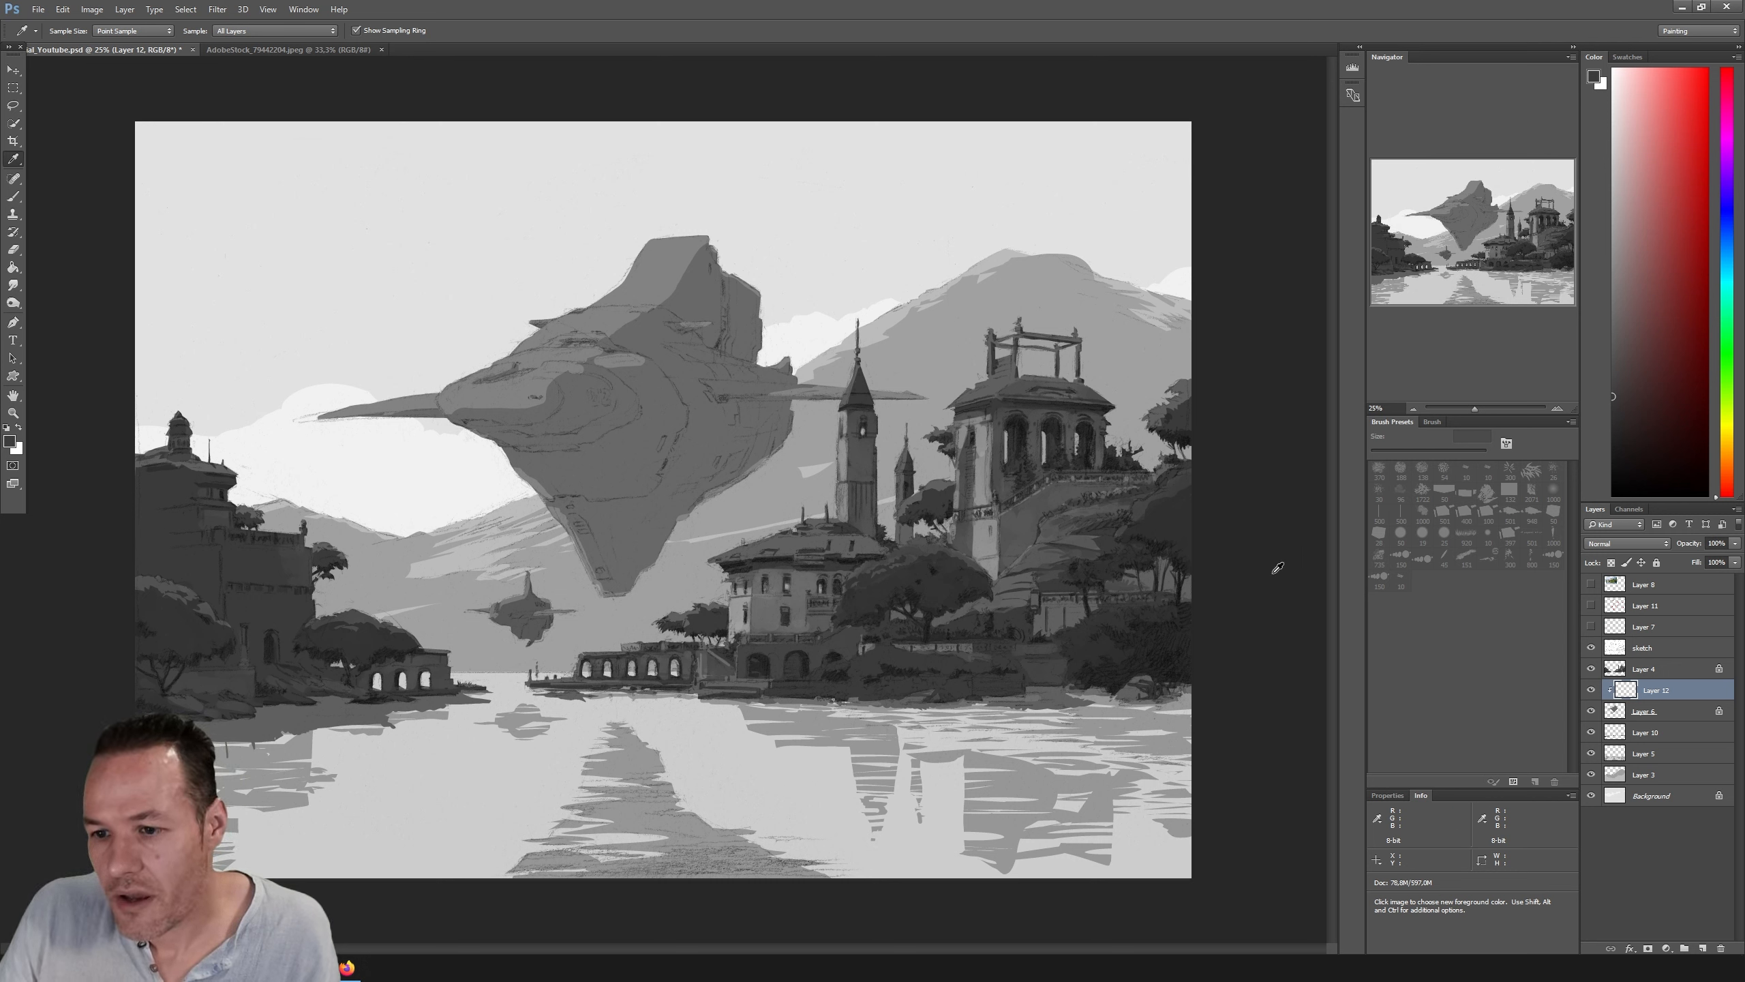
click(1257, 559)
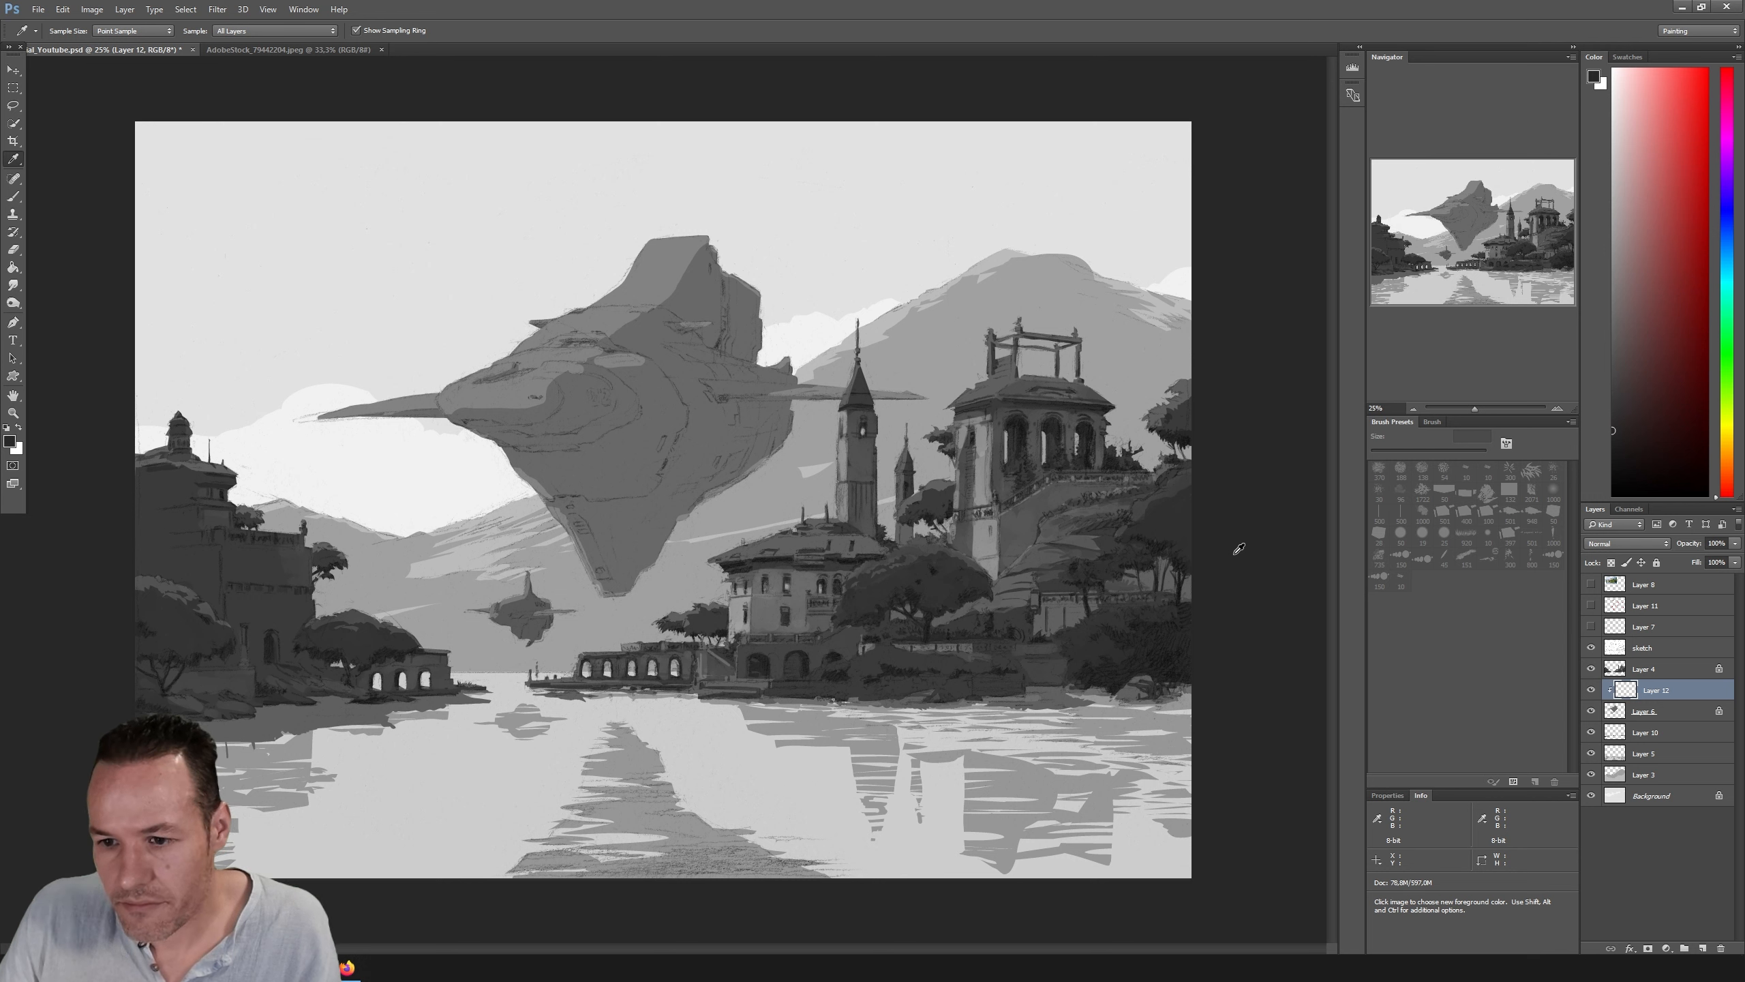
key(b)
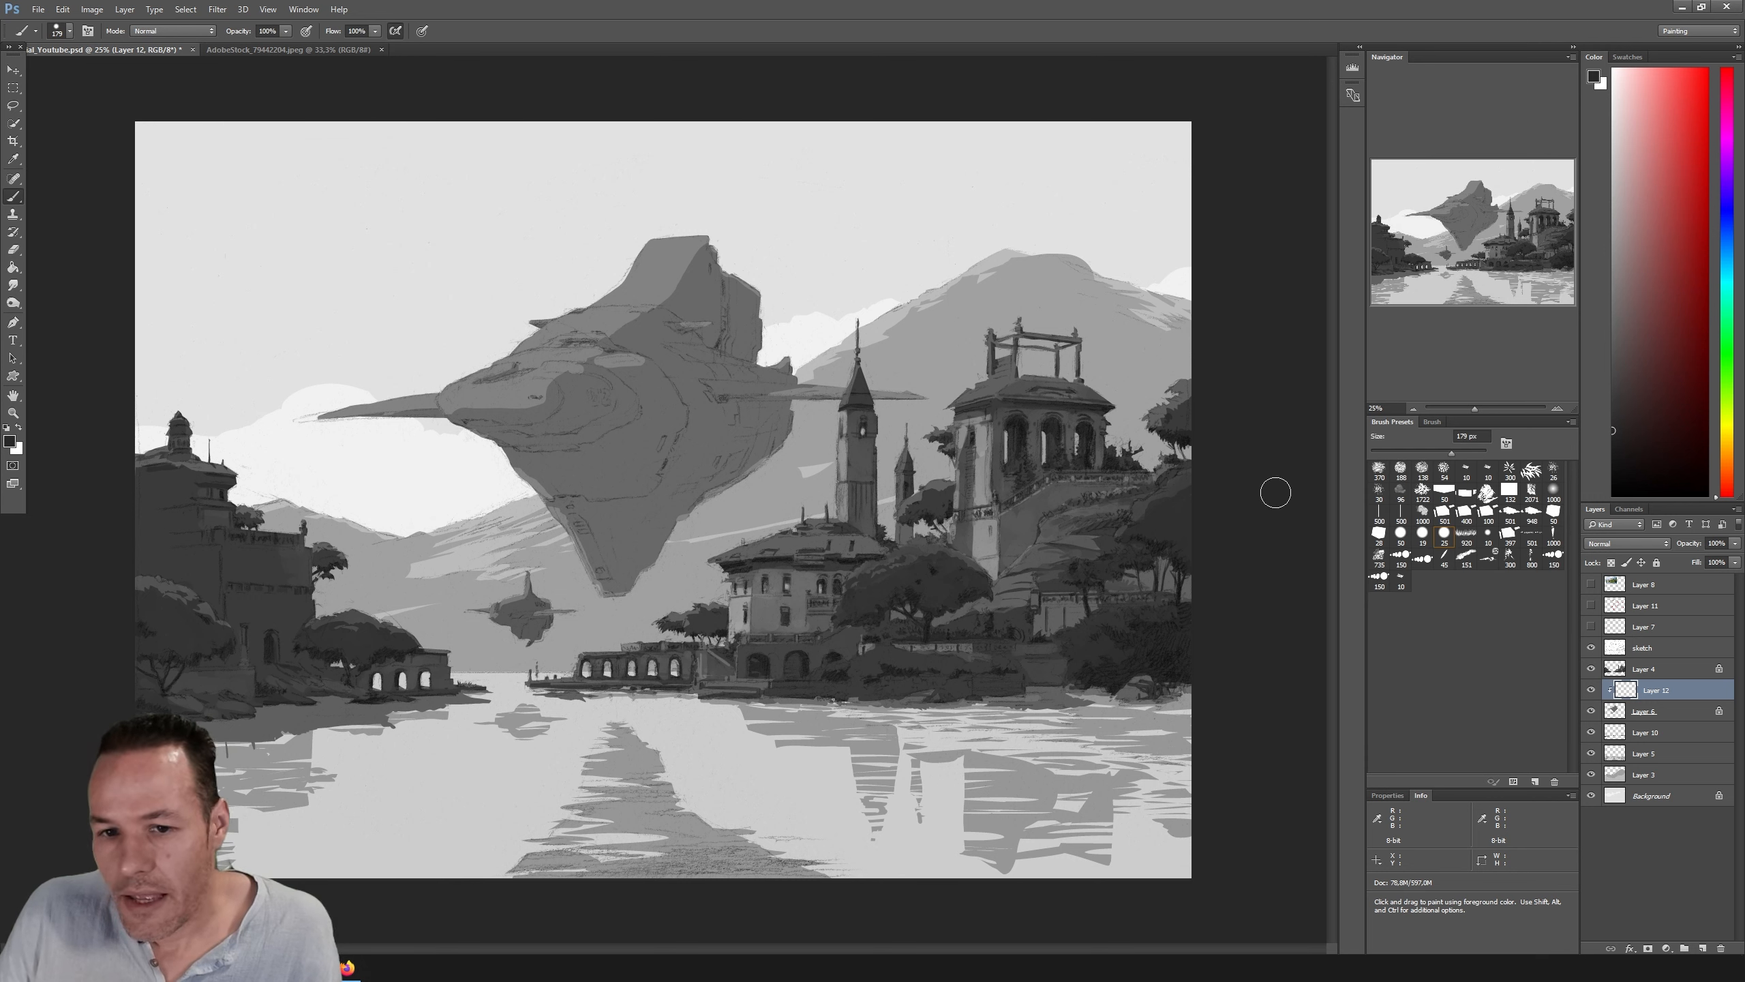
Step: Shade the floating rock's rear block and rounded nose with a 149 px brush, then add narrower shadows at 76 px
click(1442, 452)
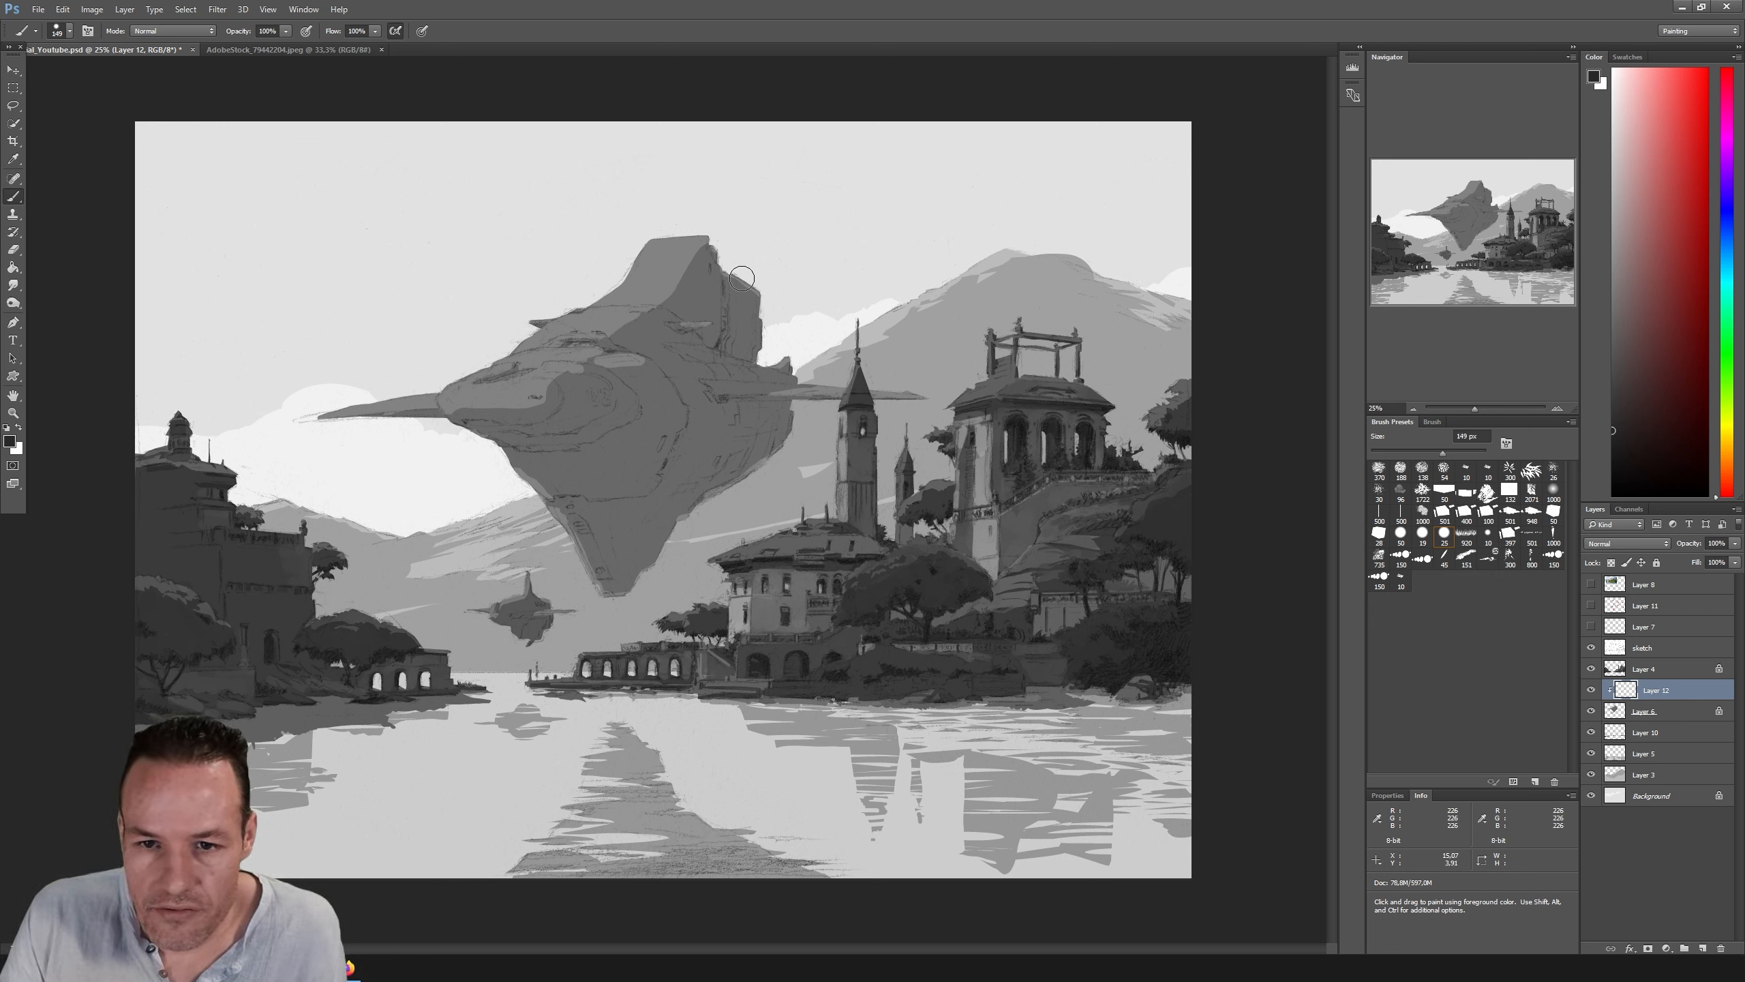
mouse_move(743, 282)
mouse_down()
mouse_move(747, 349)
mouse_move(743, 285)
mouse_move(762, 357)
mouse_up()
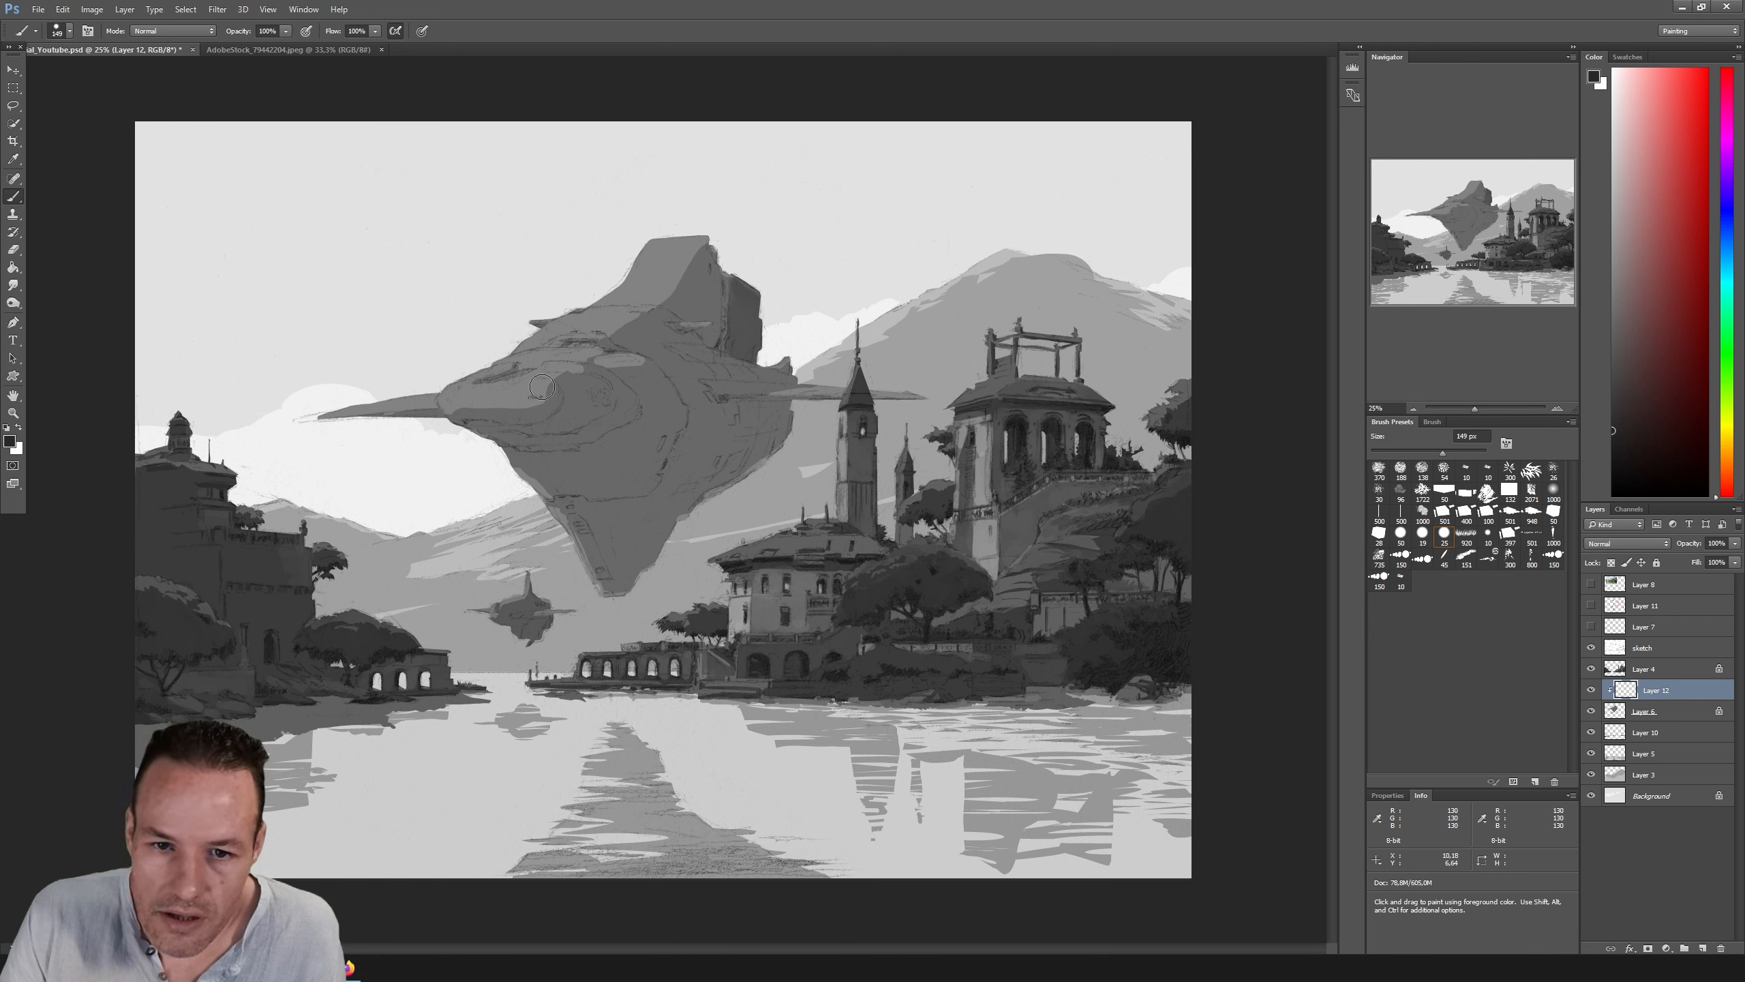
mouse_move(468, 373)
mouse_down()
mouse_move(468, 414)
mouse_move(467, 398)
mouse_move(532, 386)
mouse_move(601, 400)
mouse_move(567, 423)
mouse_move(474, 423)
mouse_move(545, 403)
mouse_move(474, 408)
mouse_up()
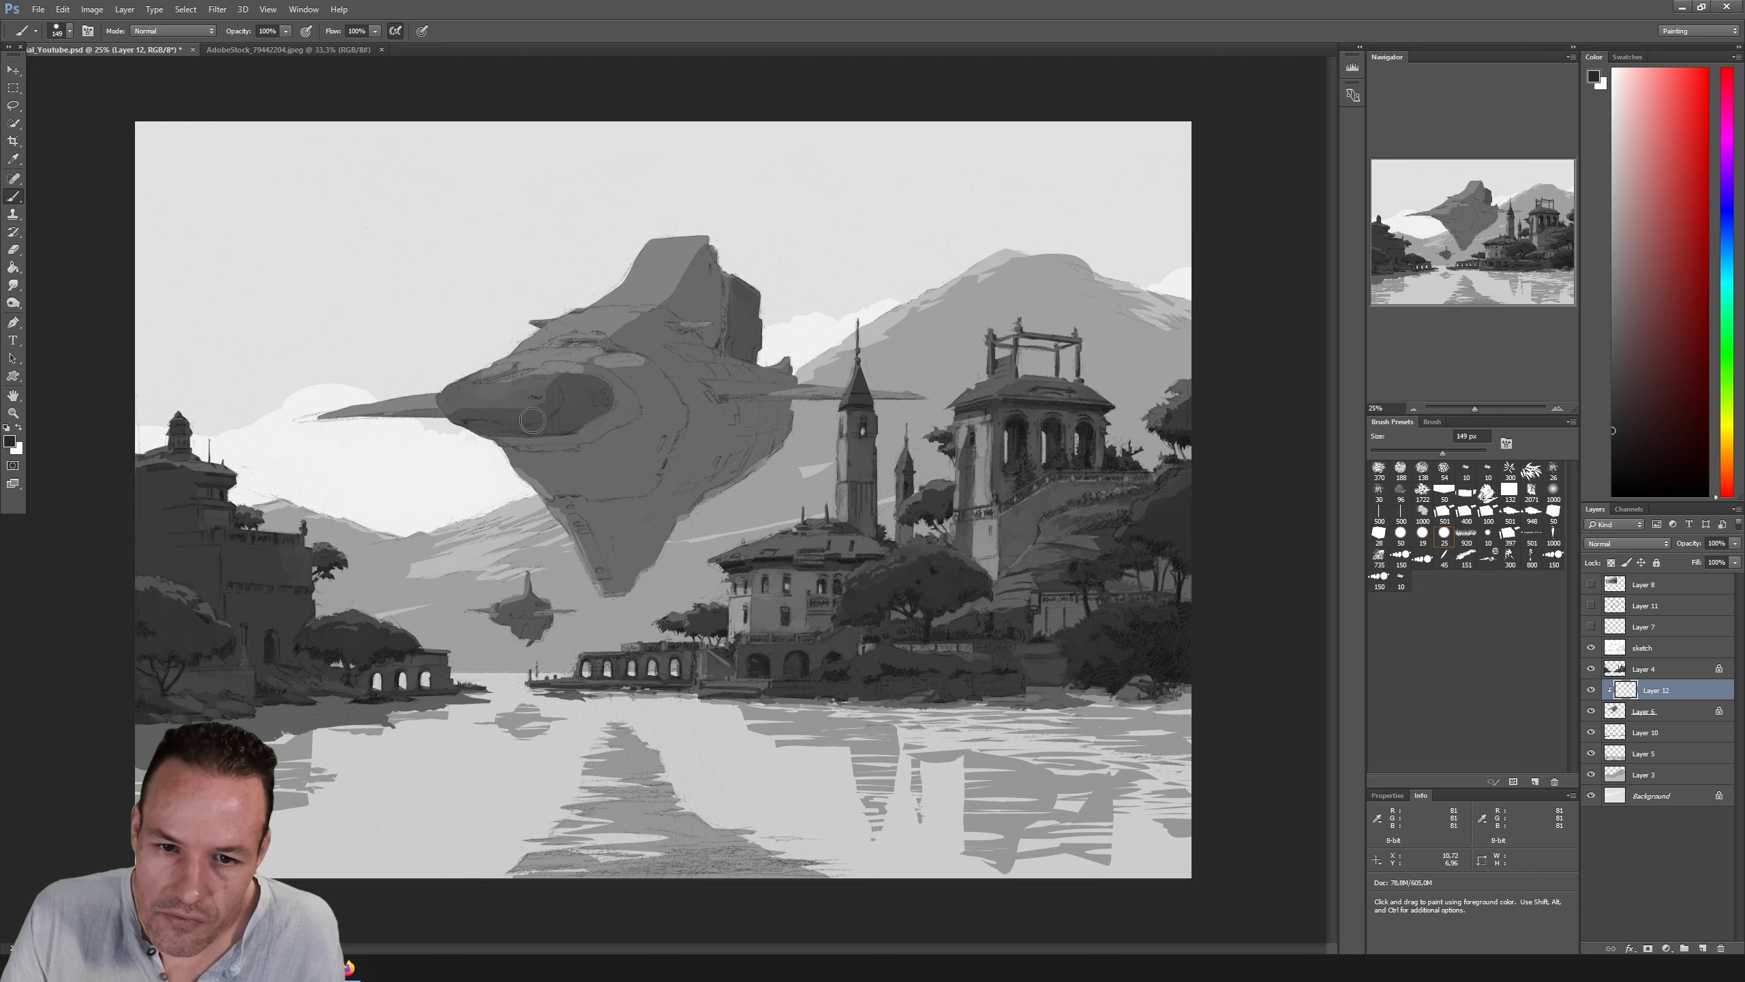
mouse_move(514, 423)
mouse_down()
mouse_move(564, 440)
mouse_move(625, 402)
mouse_move(544, 370)
mouse_move(538, 389)
mouse_move(574, 375)
mouse_move(595, 404)
mouse_move(496, 411)
mouse_move(463, 371)
mouse_move(502, 373)
mouse_up()
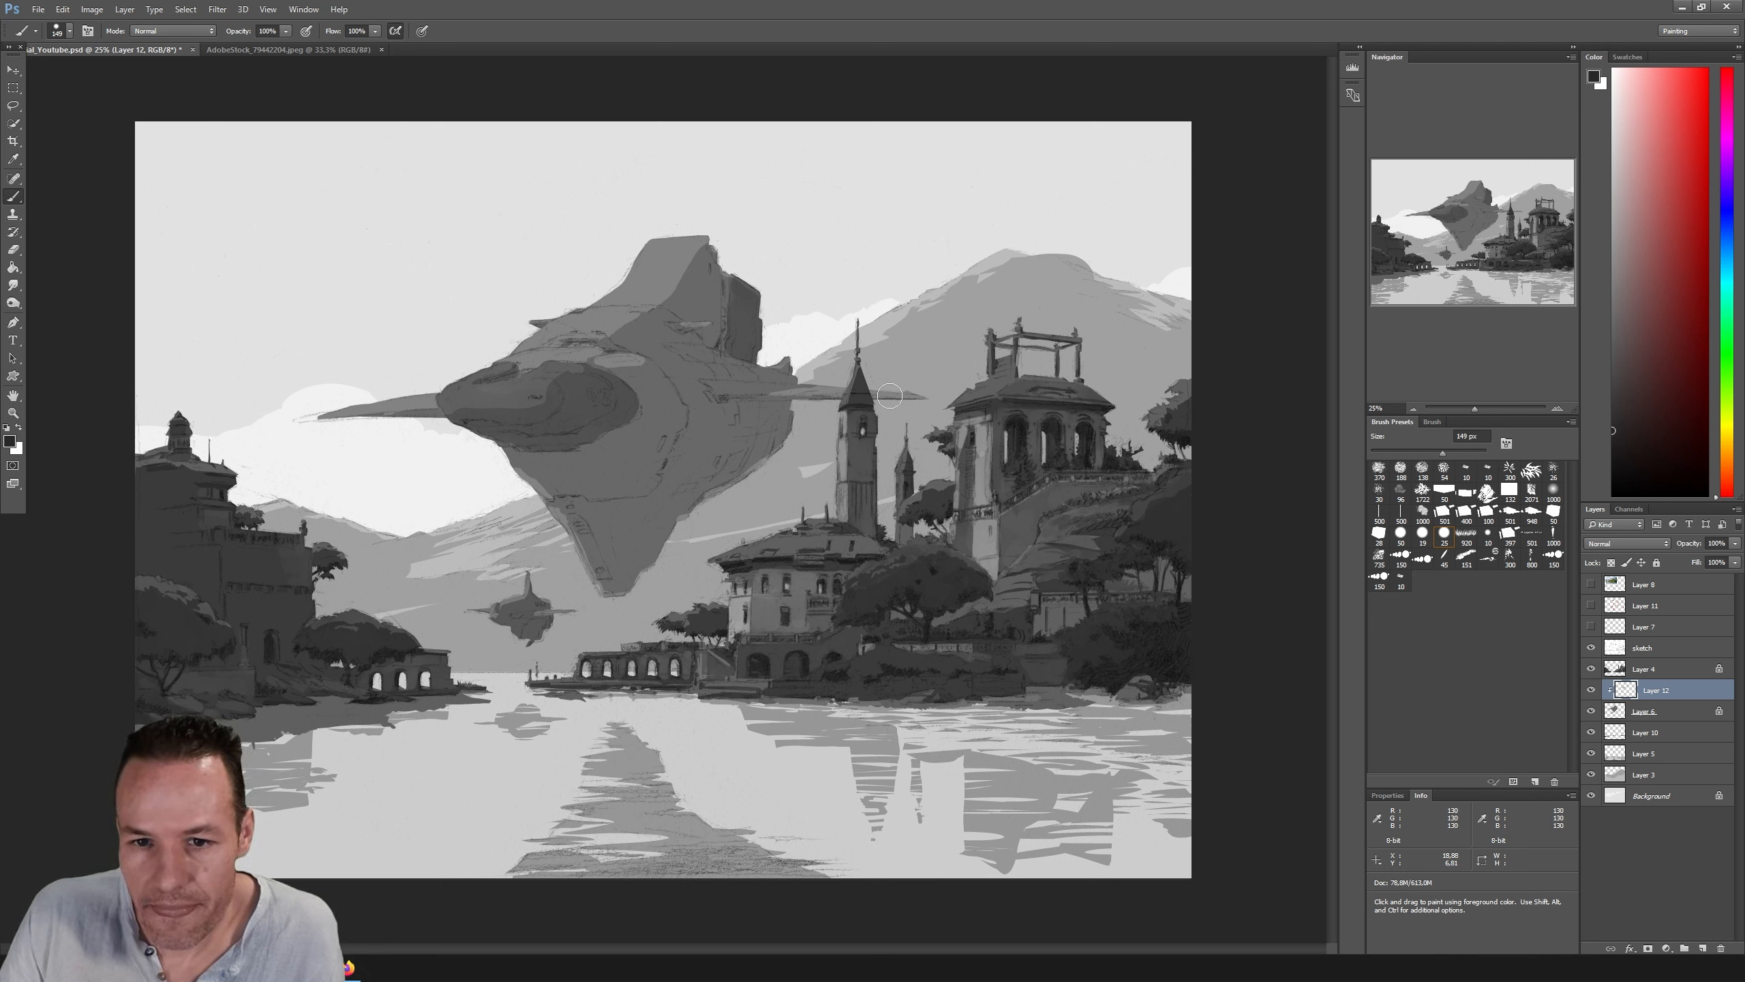
drag(1443, 453, 1411, 454)
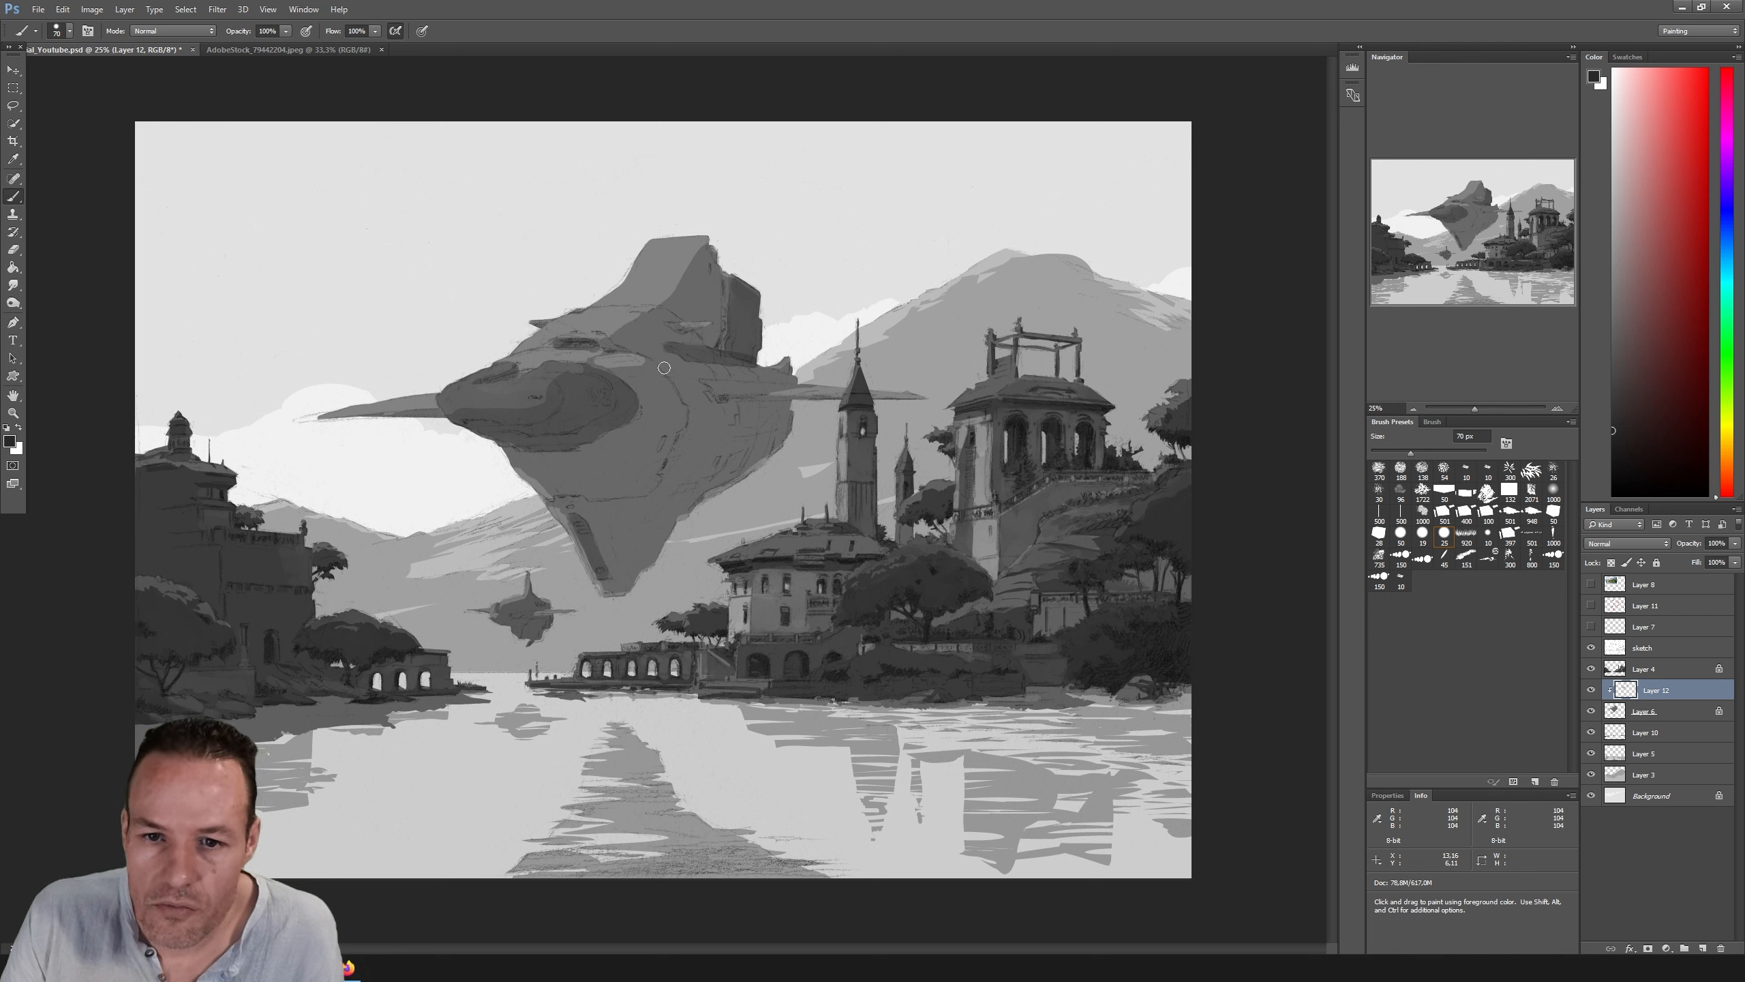
key(alt+e)
click(646, 175)
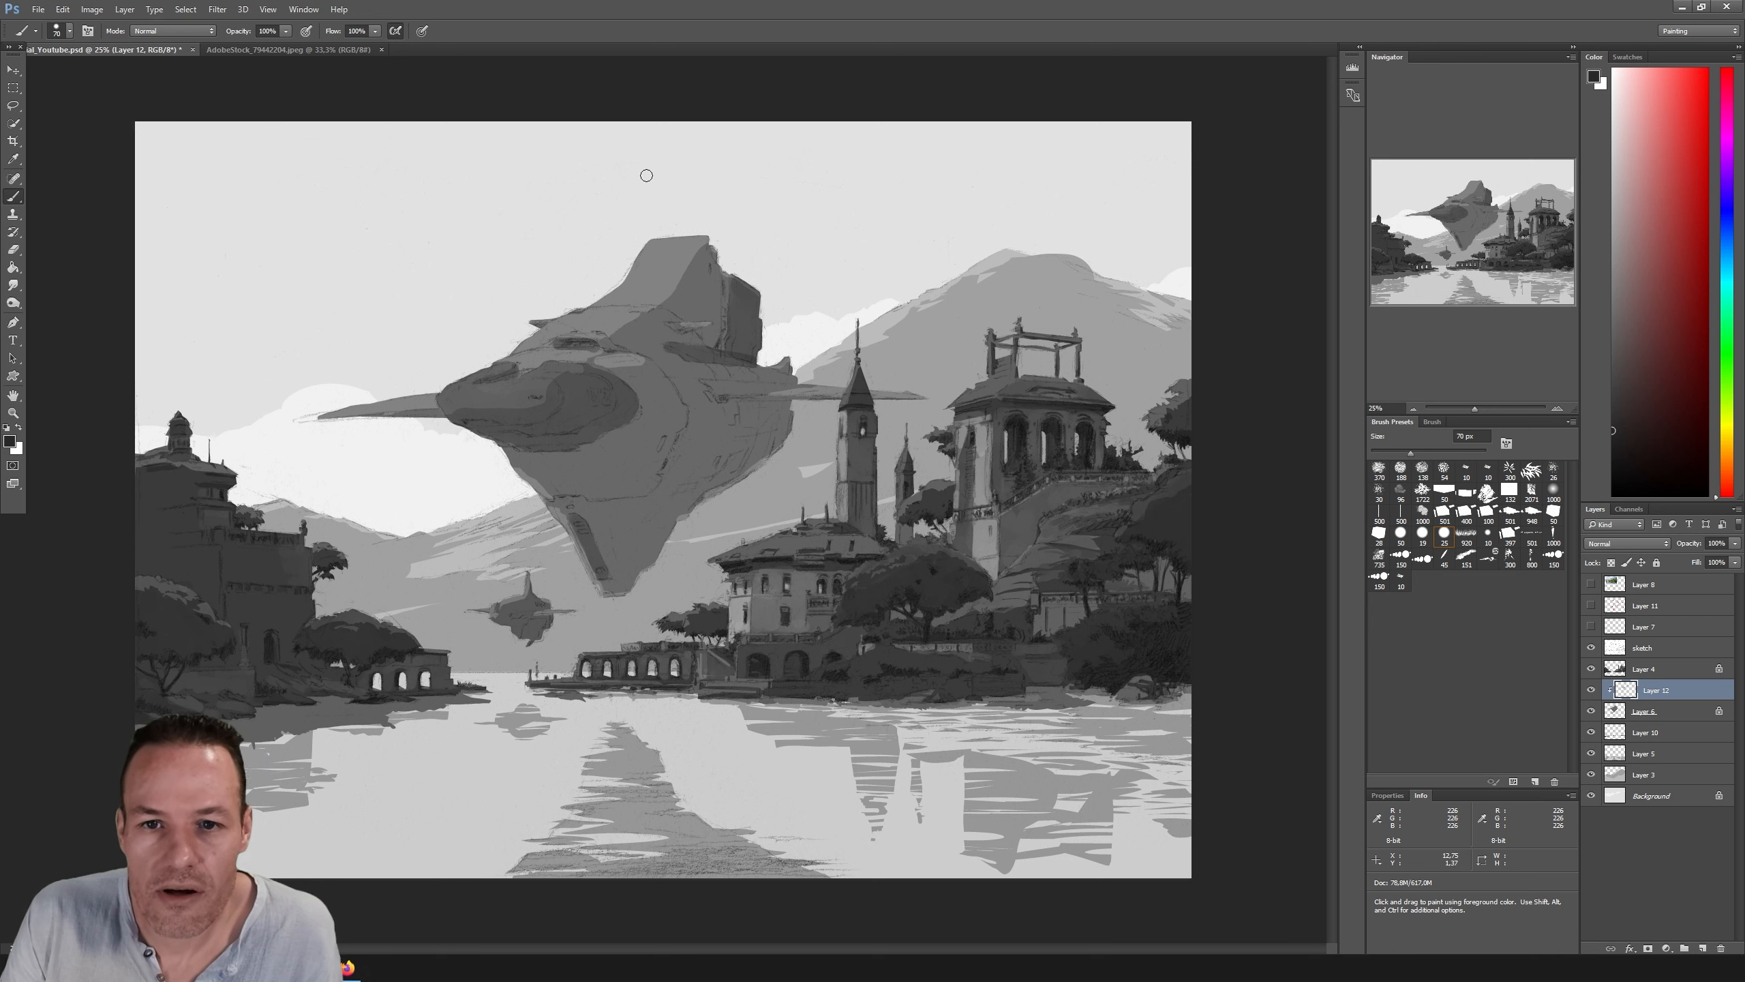
key(alt+e)
click(43, 252)
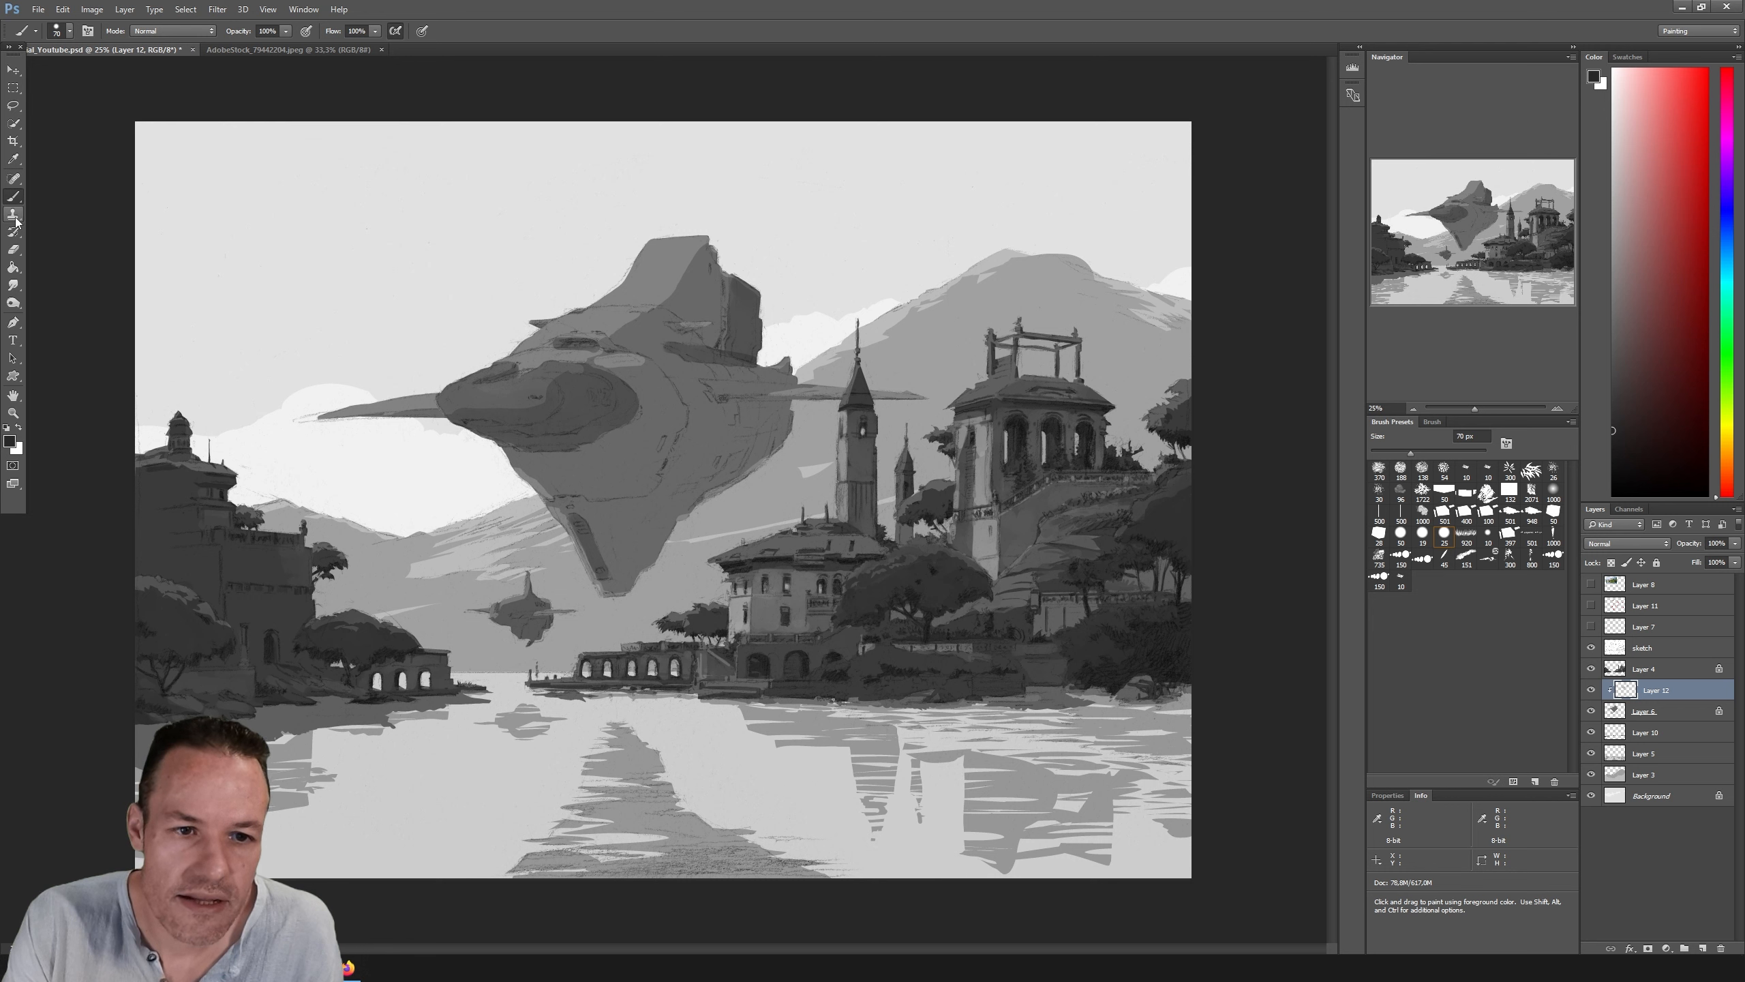
click(13, 249)
key(alt+e)
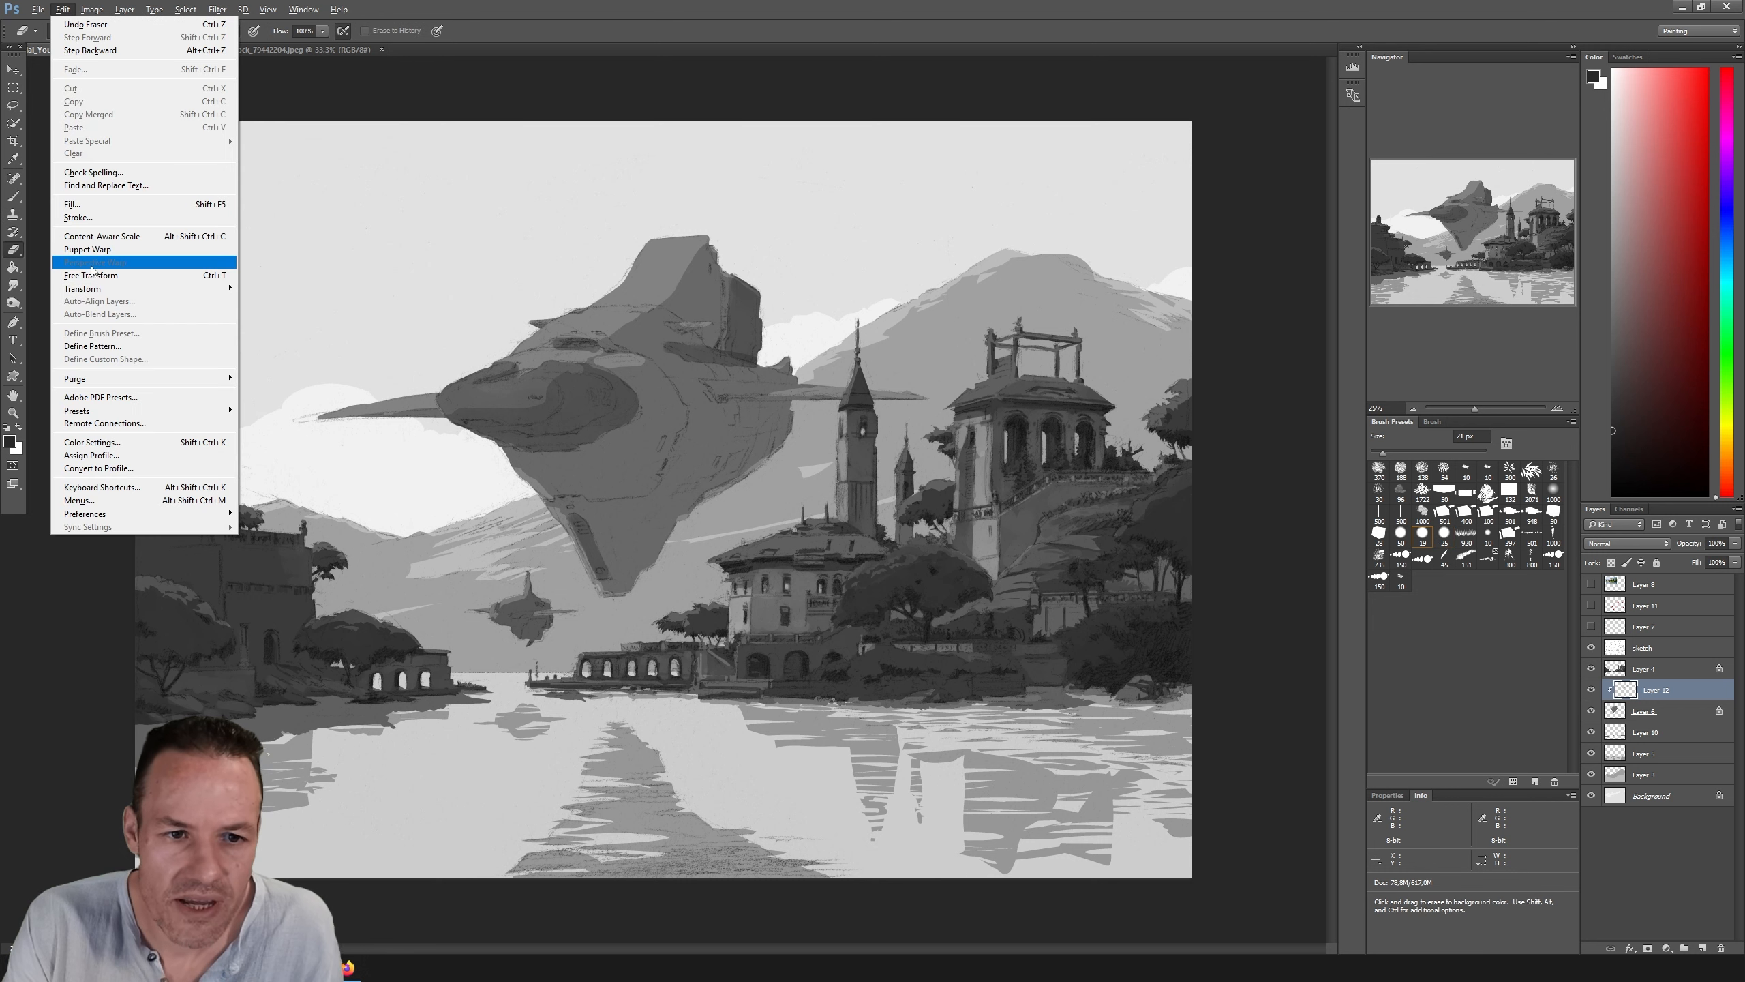
click(330, 101)
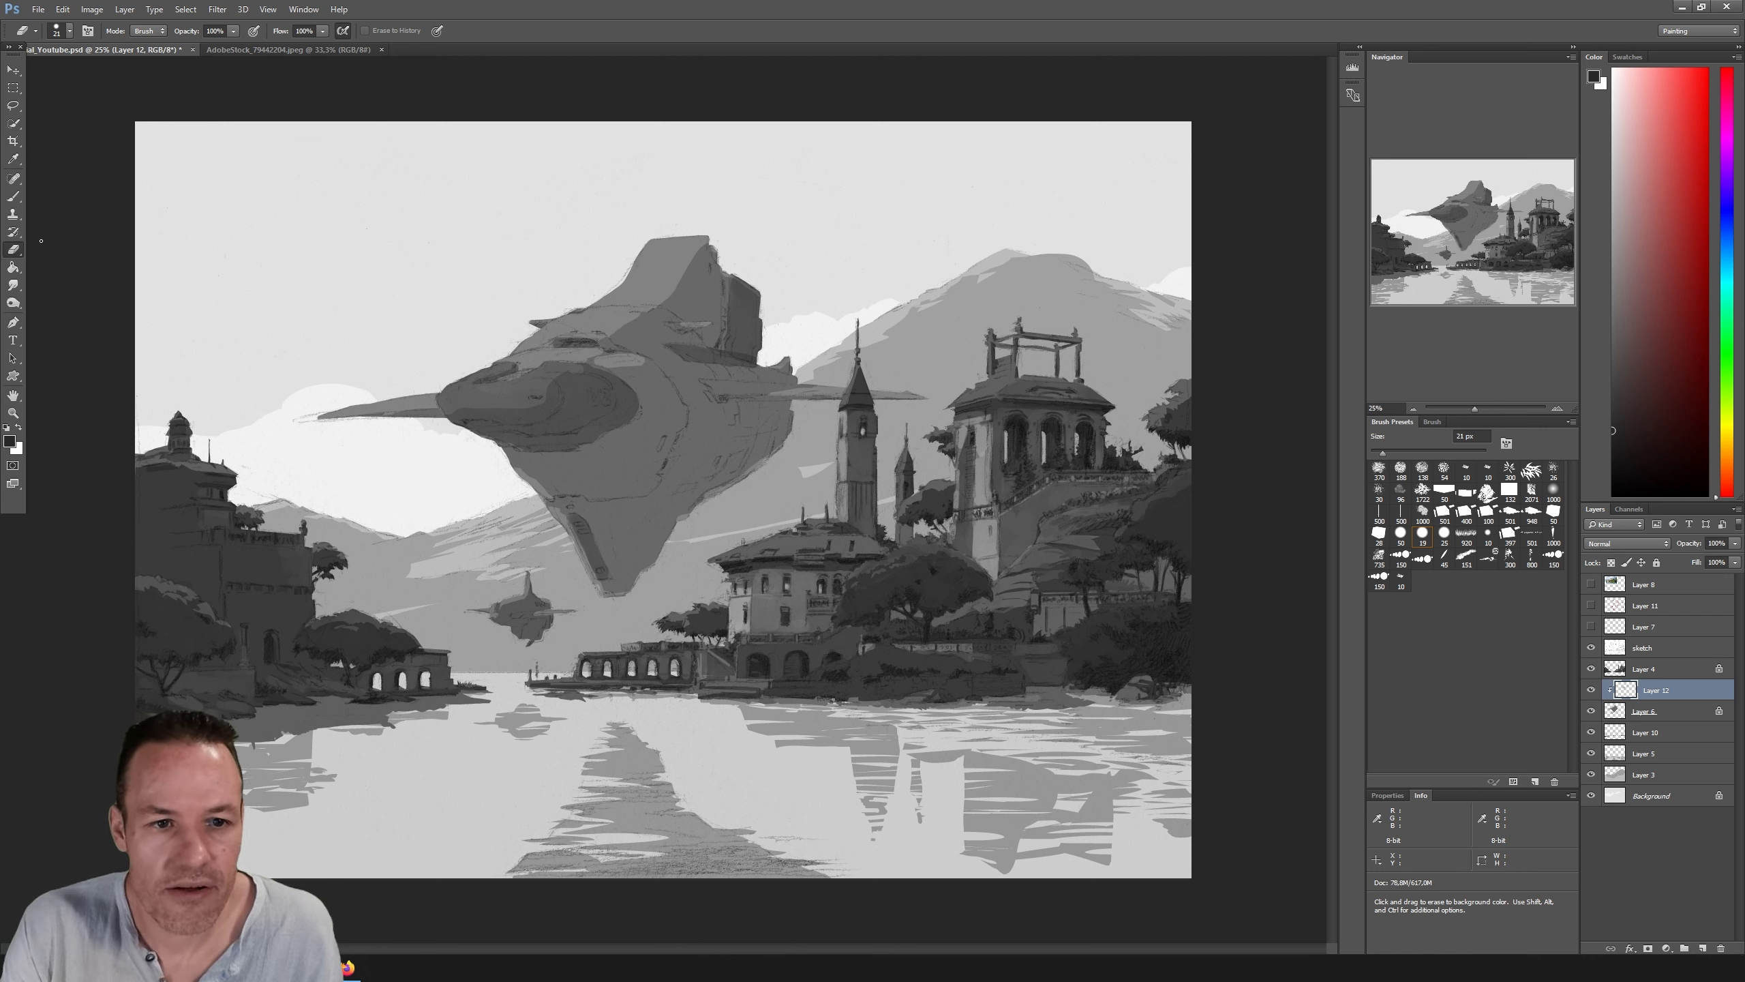
click(13, 195)
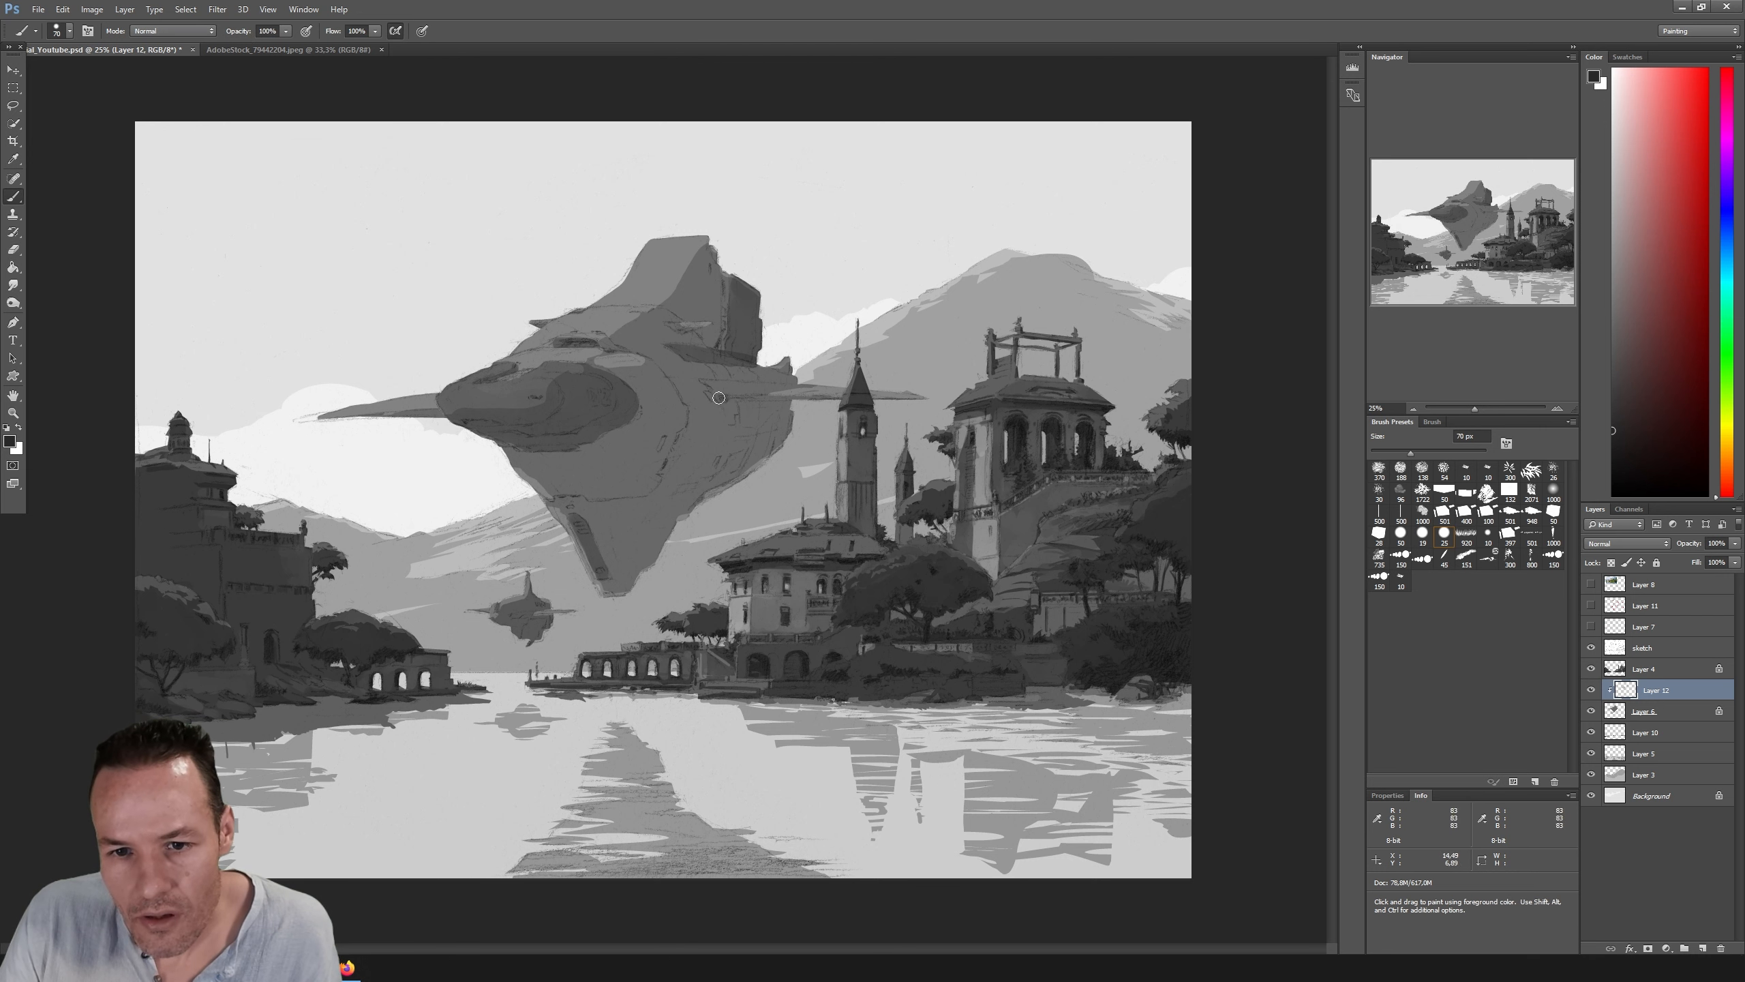
Step: Compare the floating rock with and without the clipped shadows by repeatedly toggling the visibility of Layer 12
click(1590, 689)
click(1589, 689)
click(1591, 689)
click(1591, 690)
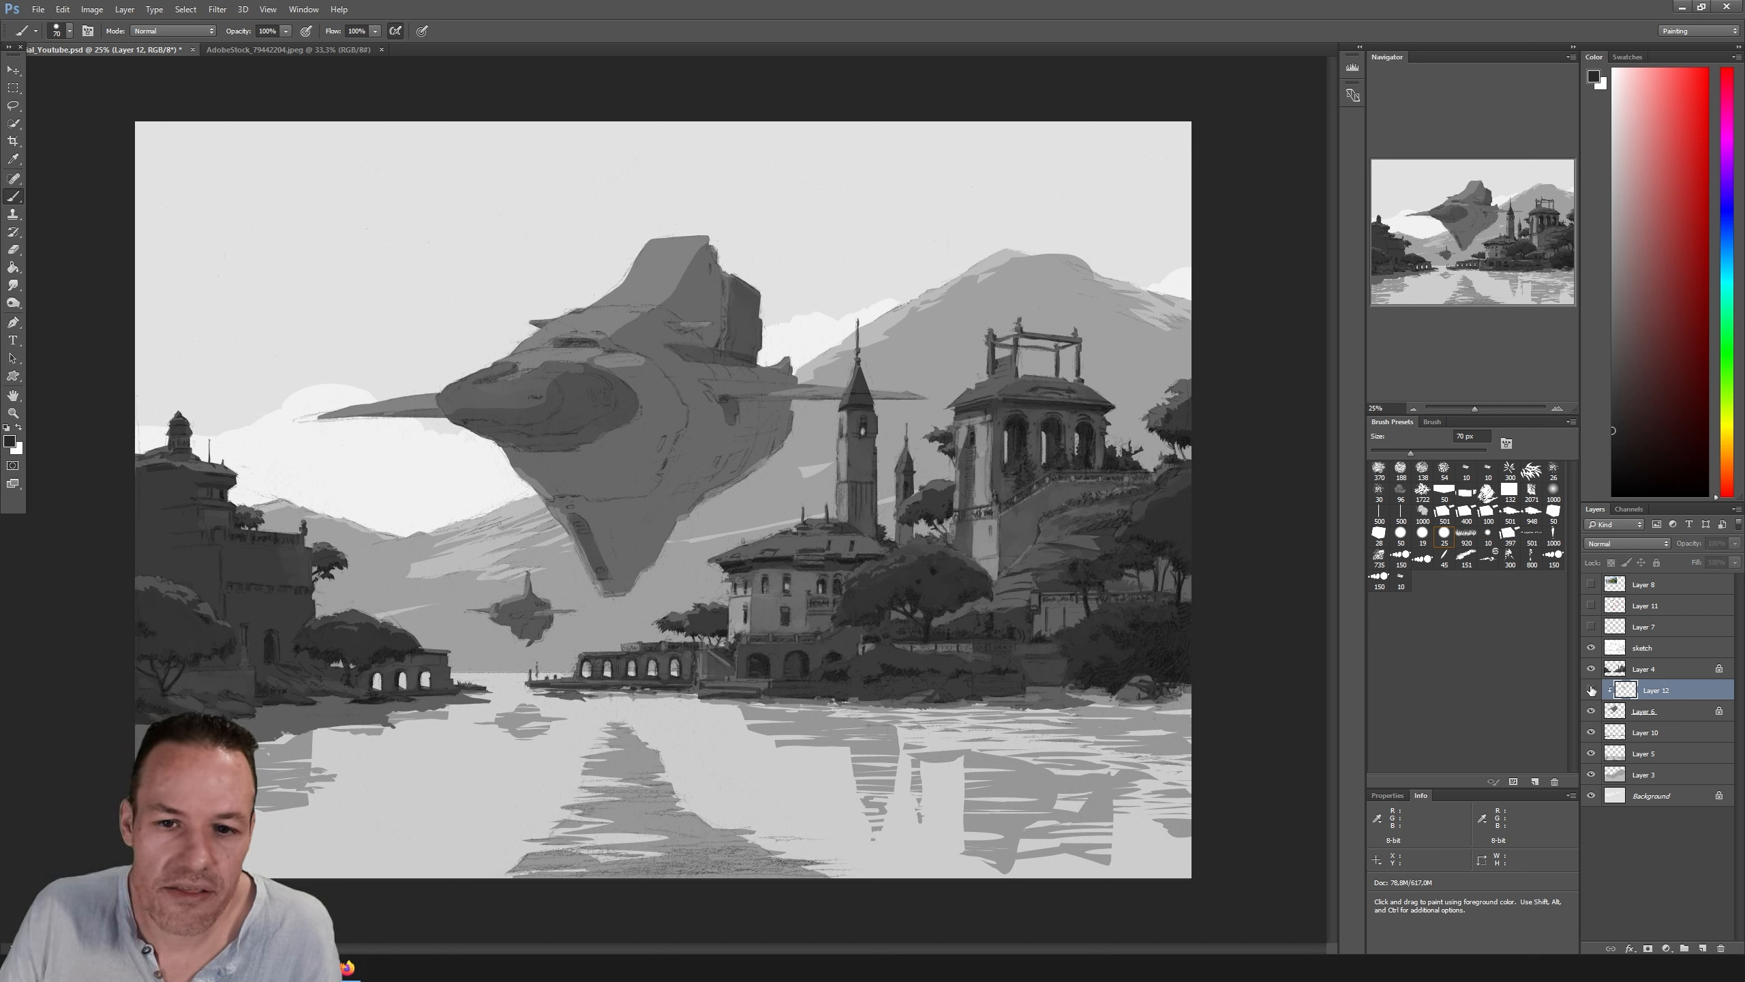
click(1591, 690)
click(1591, 690)
click(1591, 690)
click(1591, 690)
click(1591, 691)
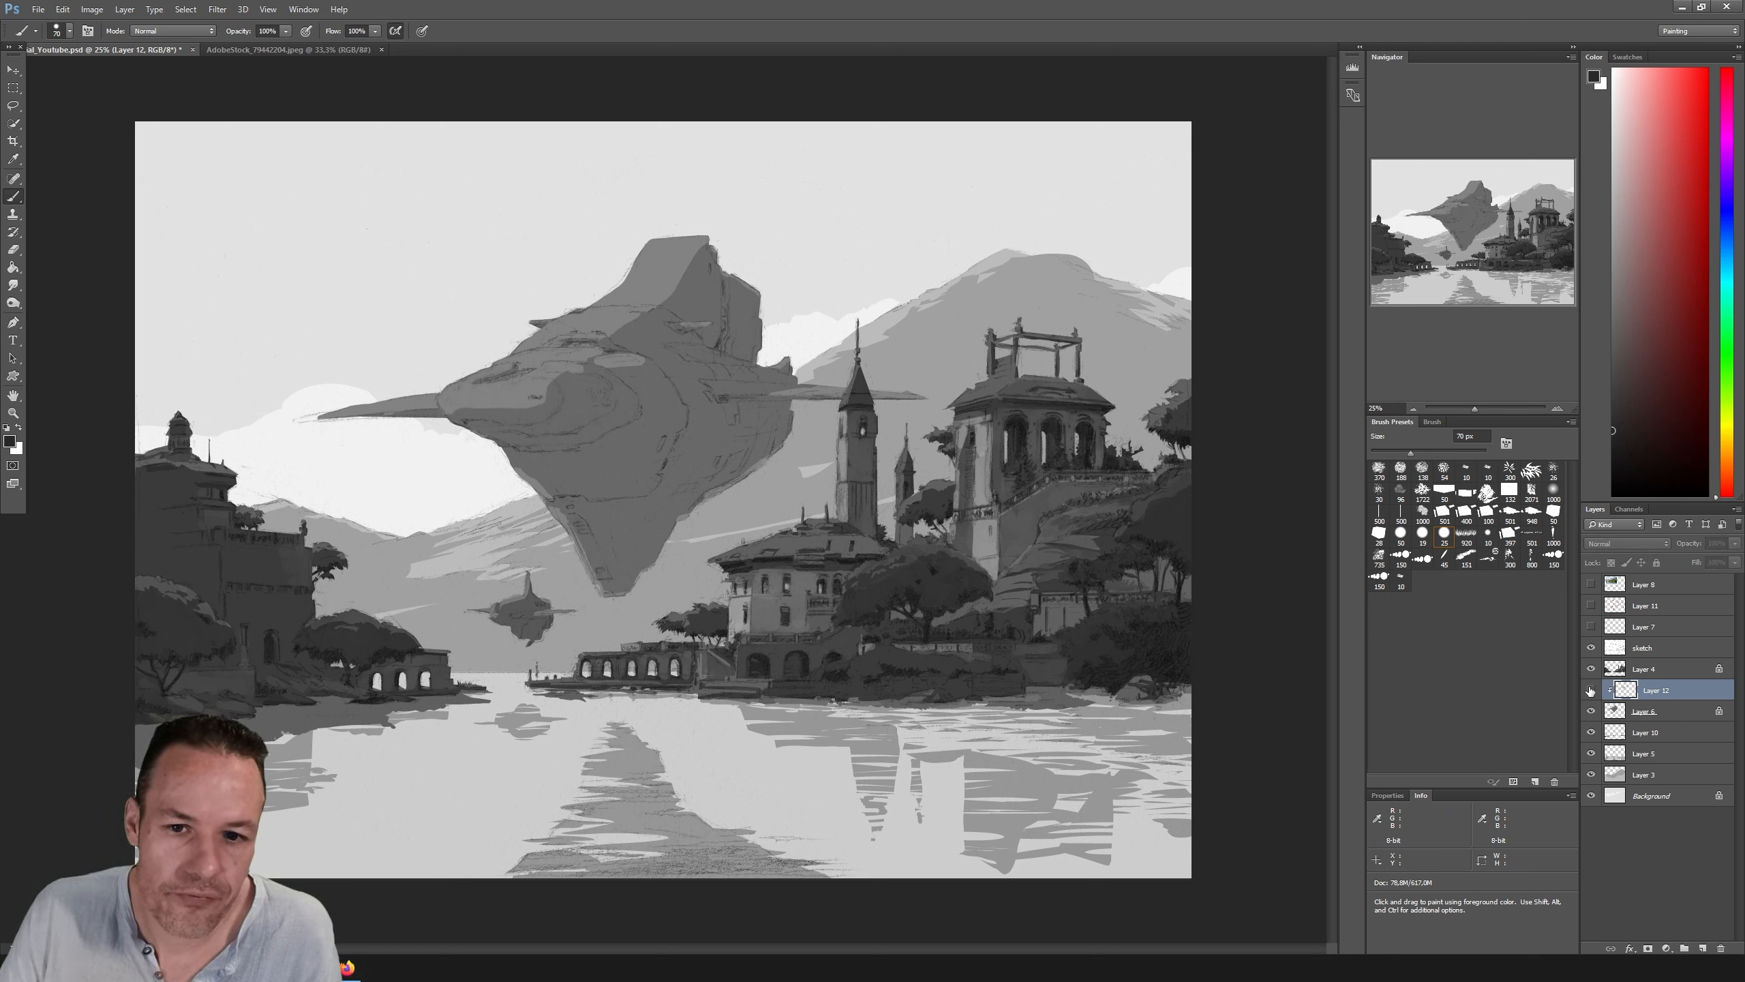
Step: Show Layer 12 again and paint further shadows on the floating ship's rear block and middle hull with a 40 px brush
click(1590, 690)
click(1590, 689)
click(1590, 689)
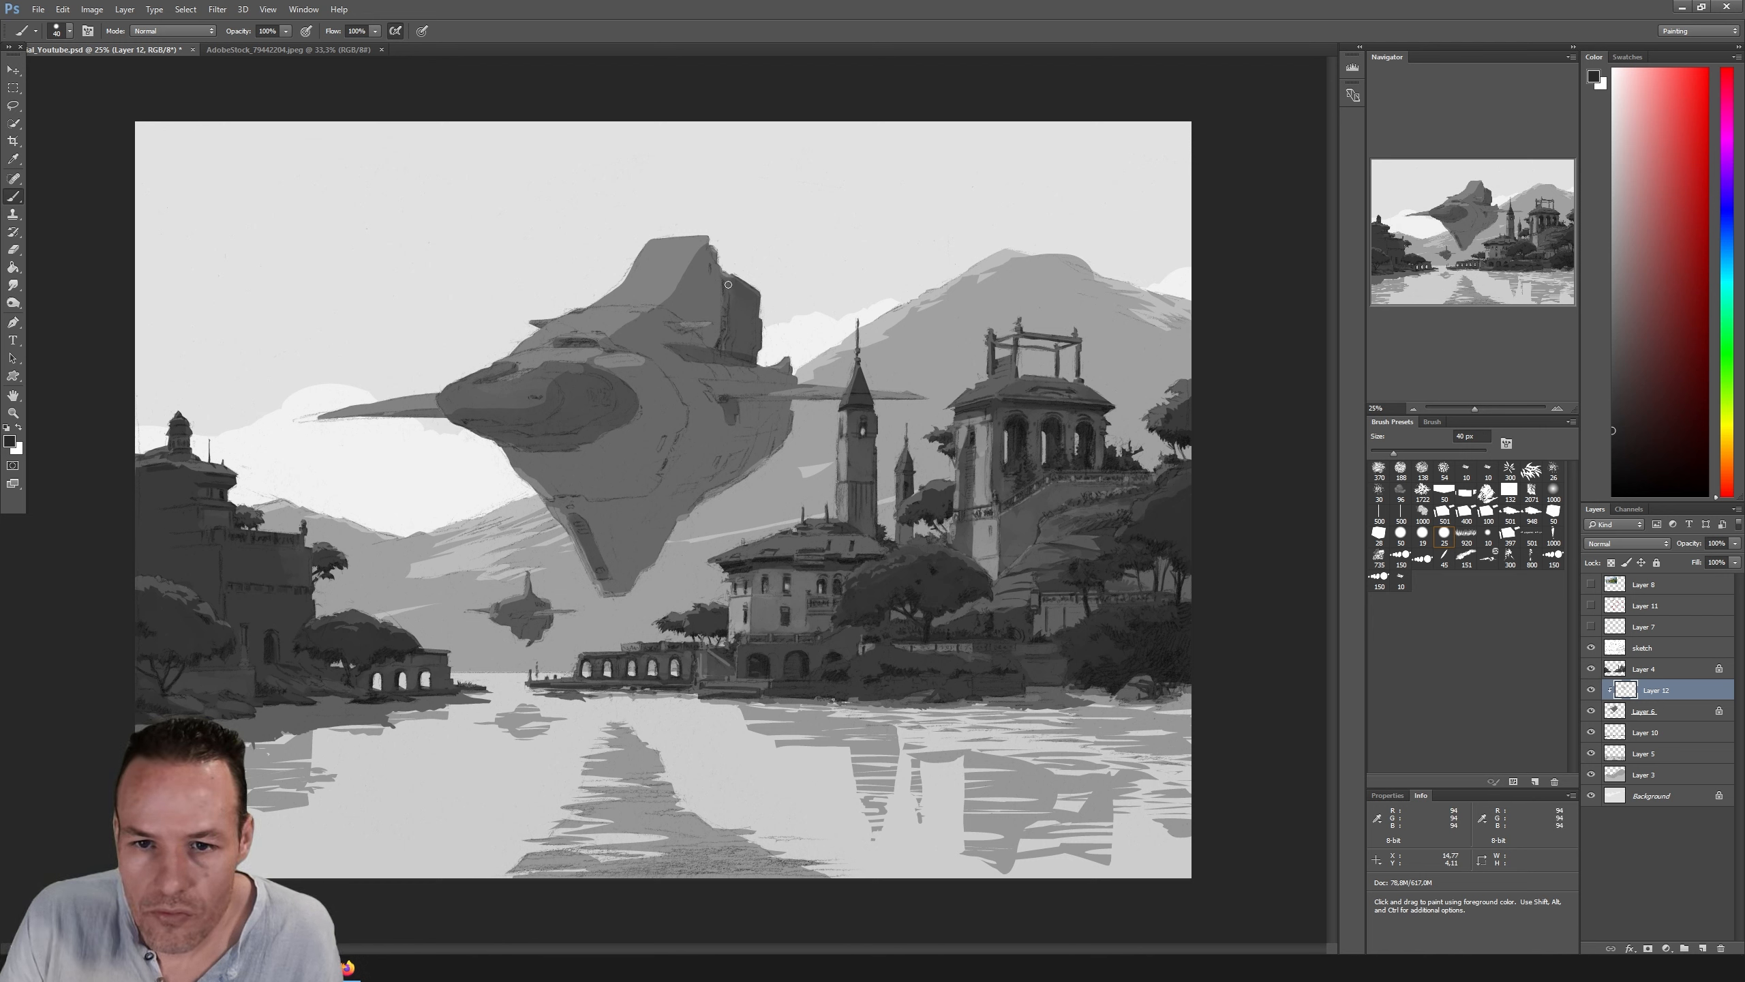
drag(726, 291, 726, 319)
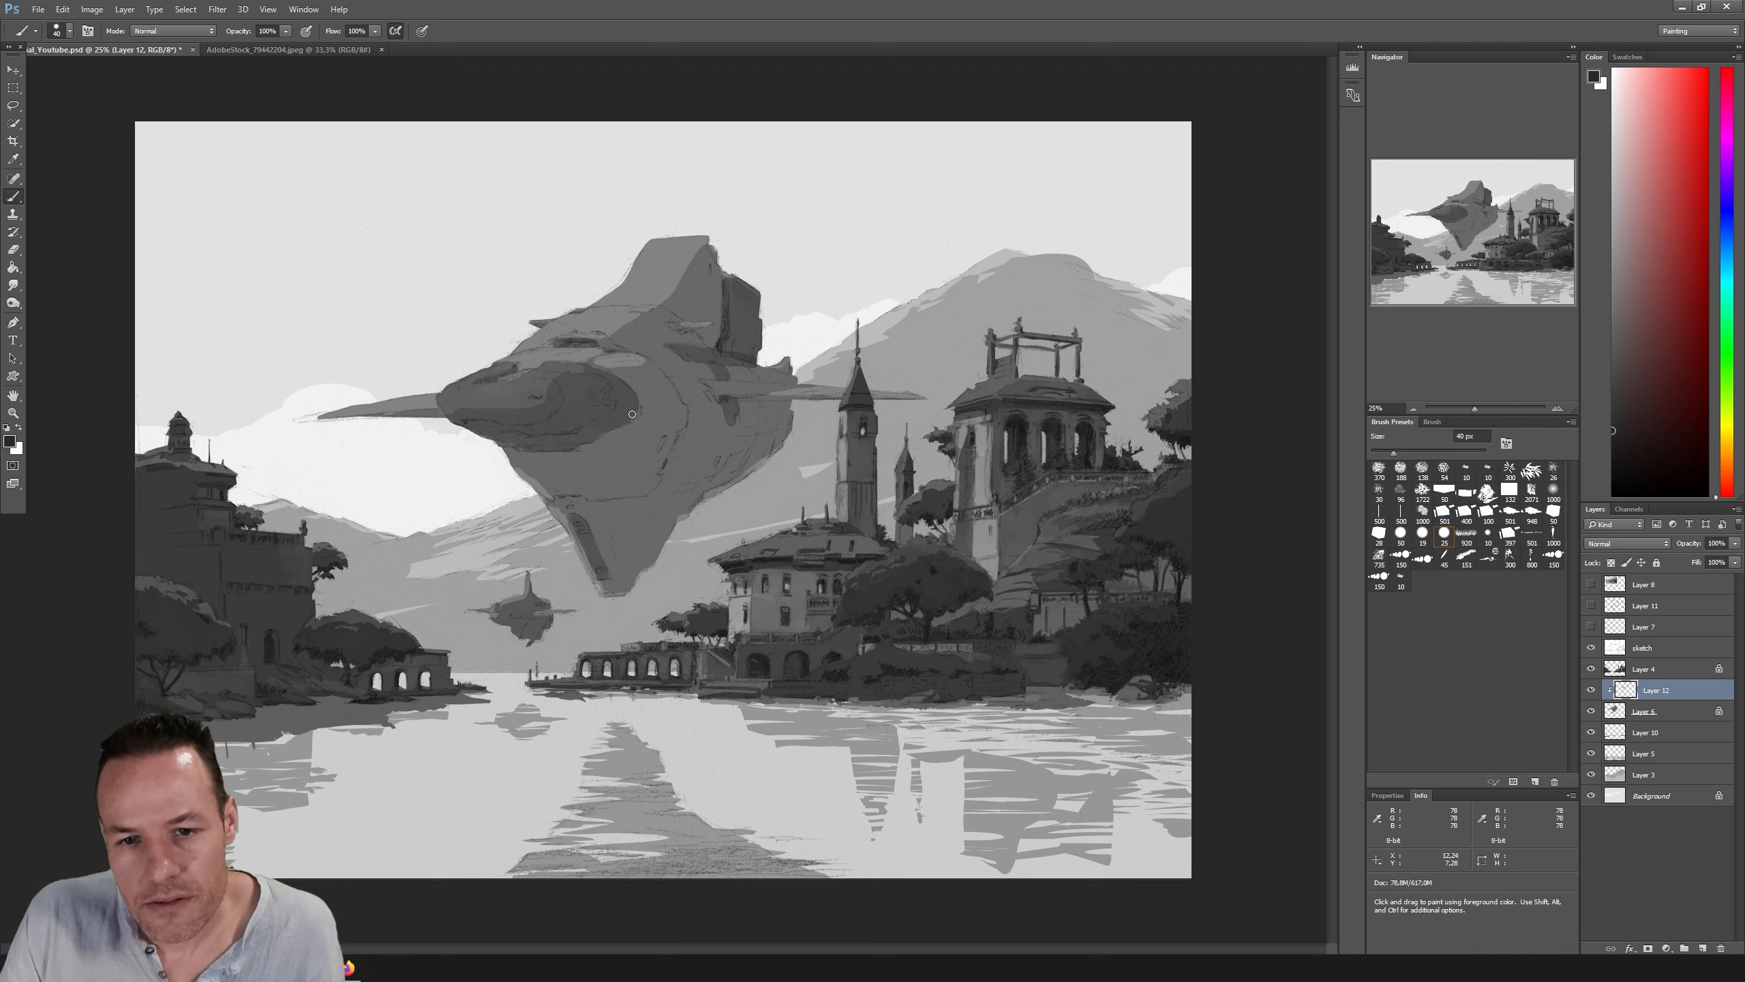
key(alt+e)
click(671, 441)
key(alt+e)
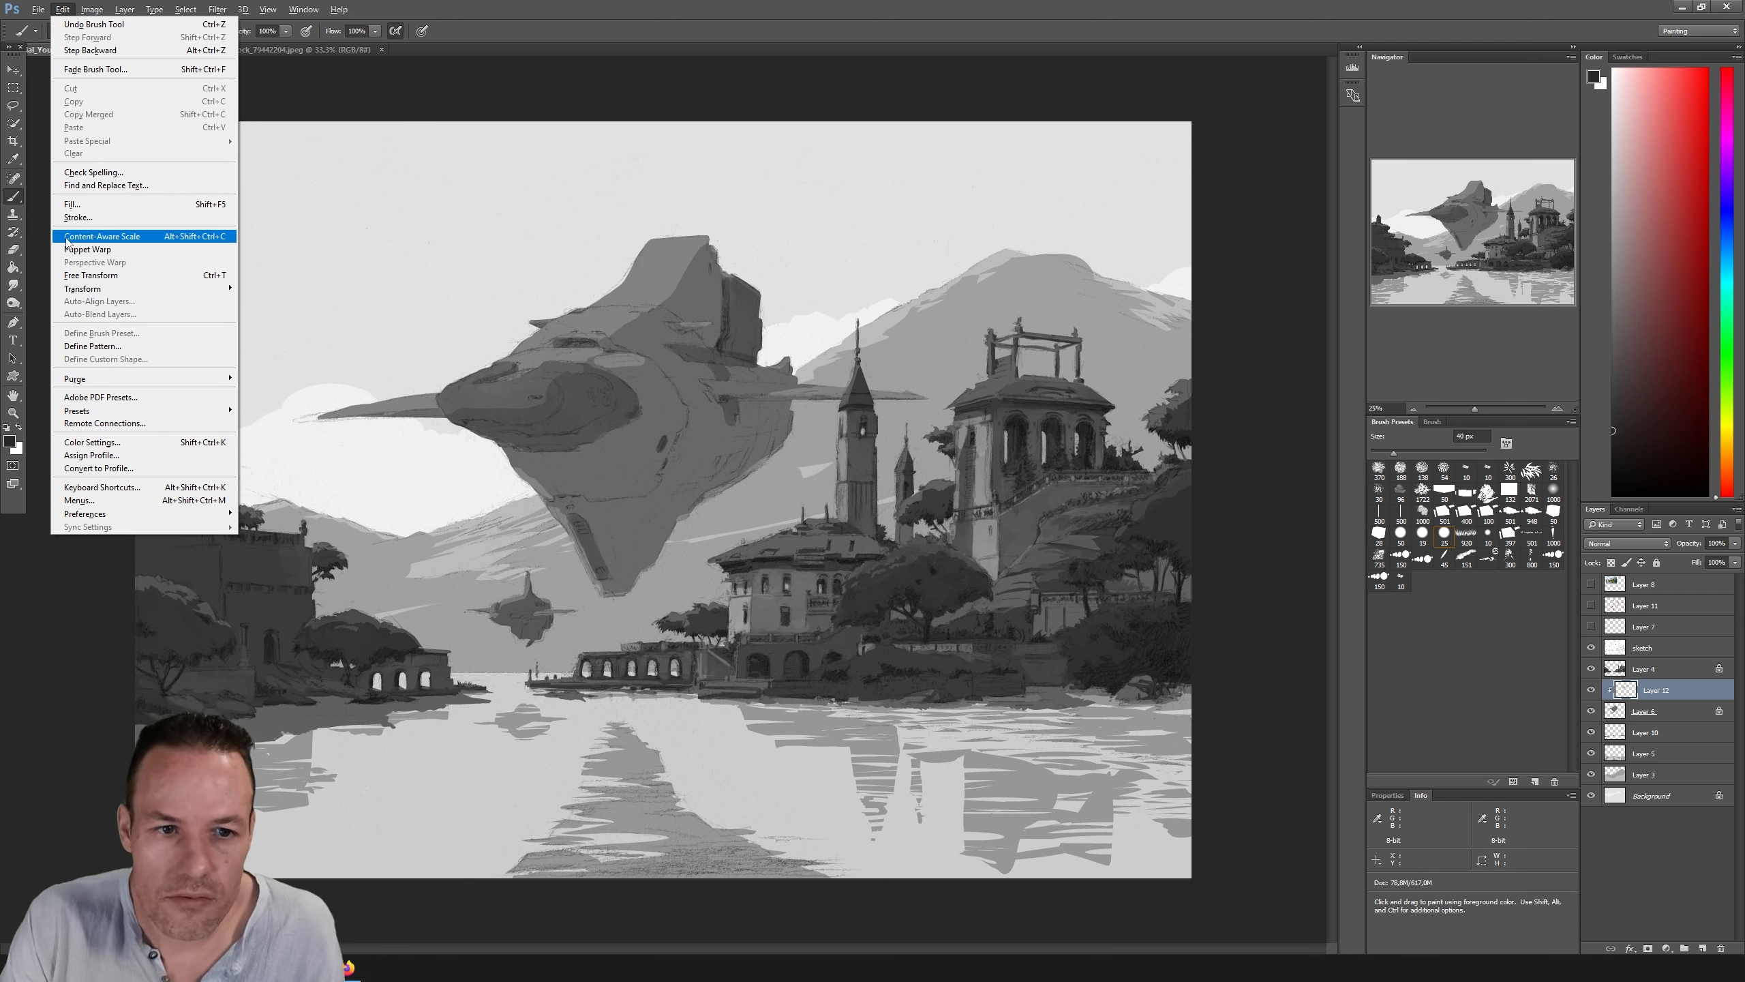
key(Escape)
Step: Tidy the small dark hull marks on Layer 12 with the Eraser at 19 px
key(e)
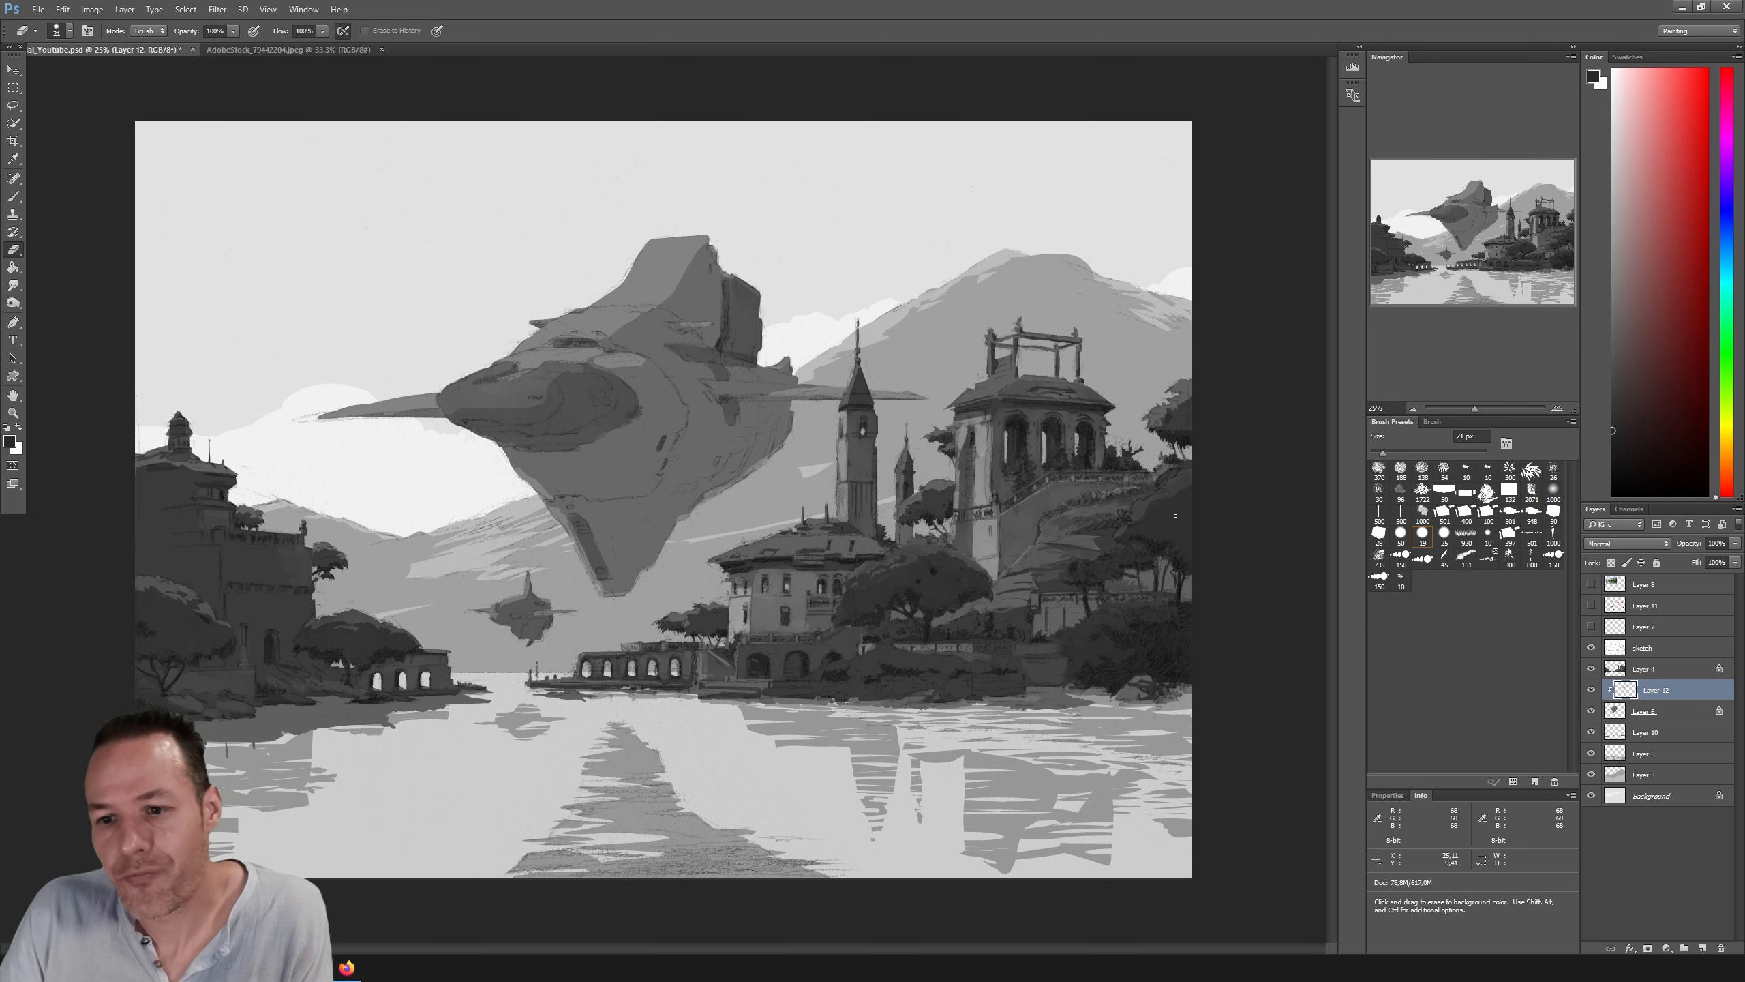
click(1423, 542)
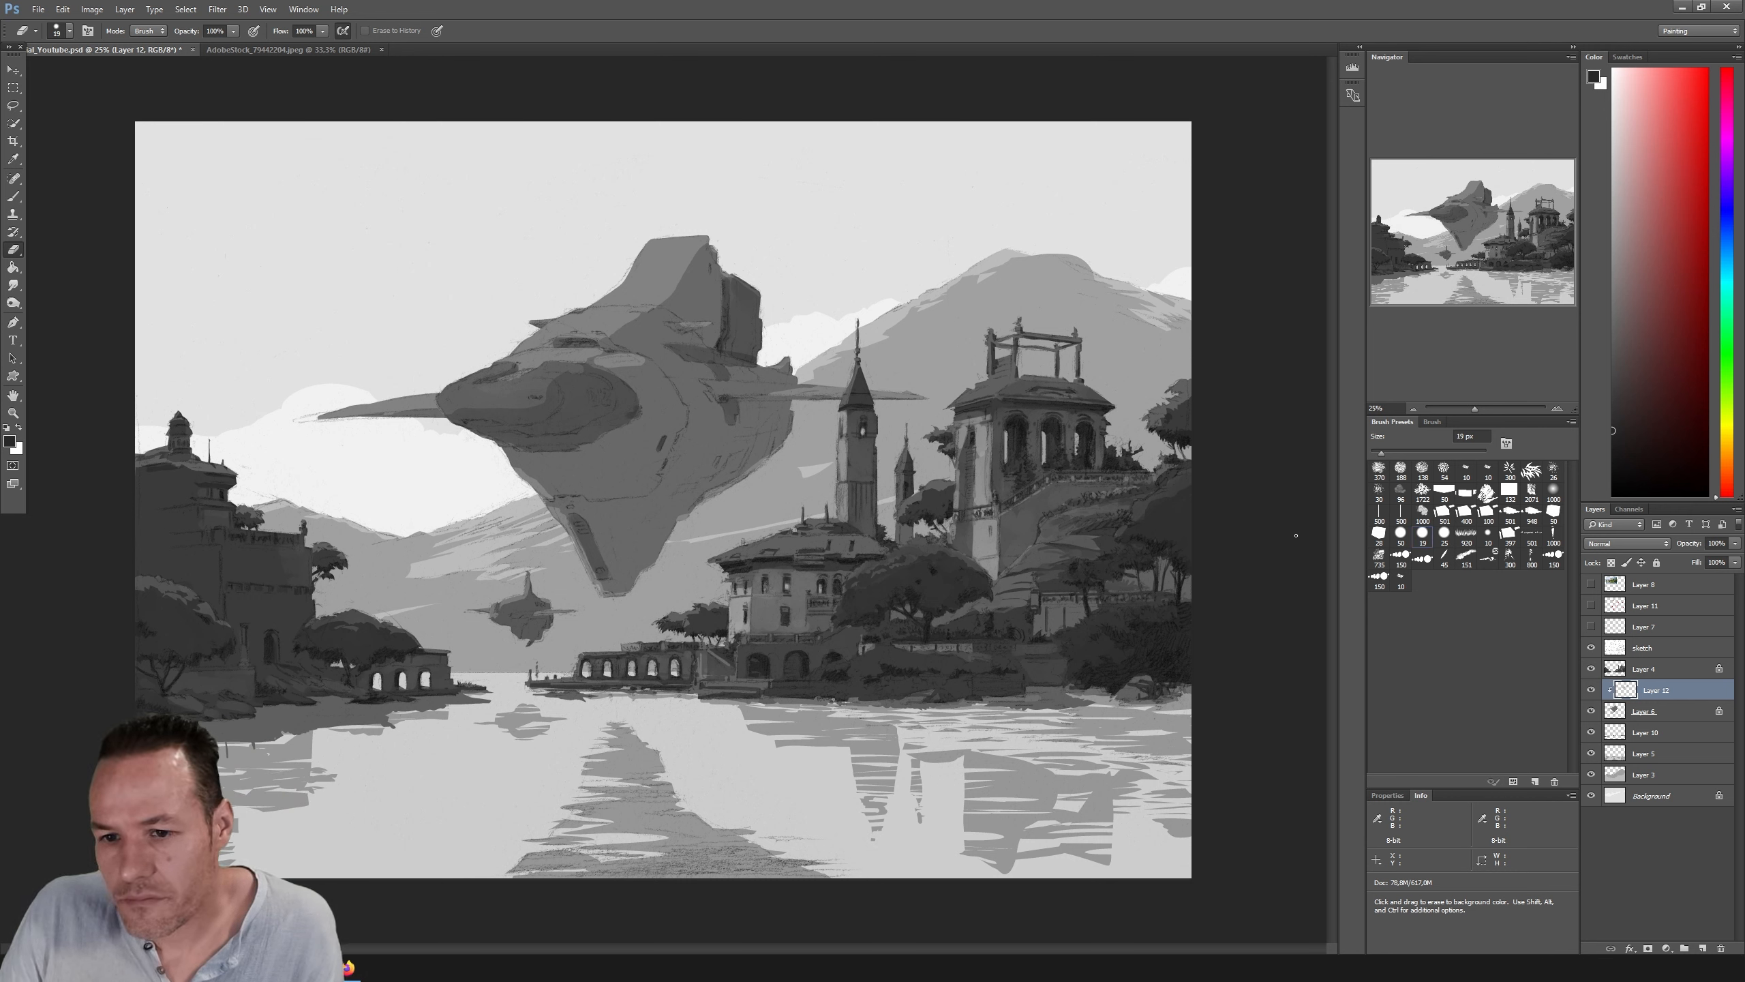
key(alt+e)
key(Escape)
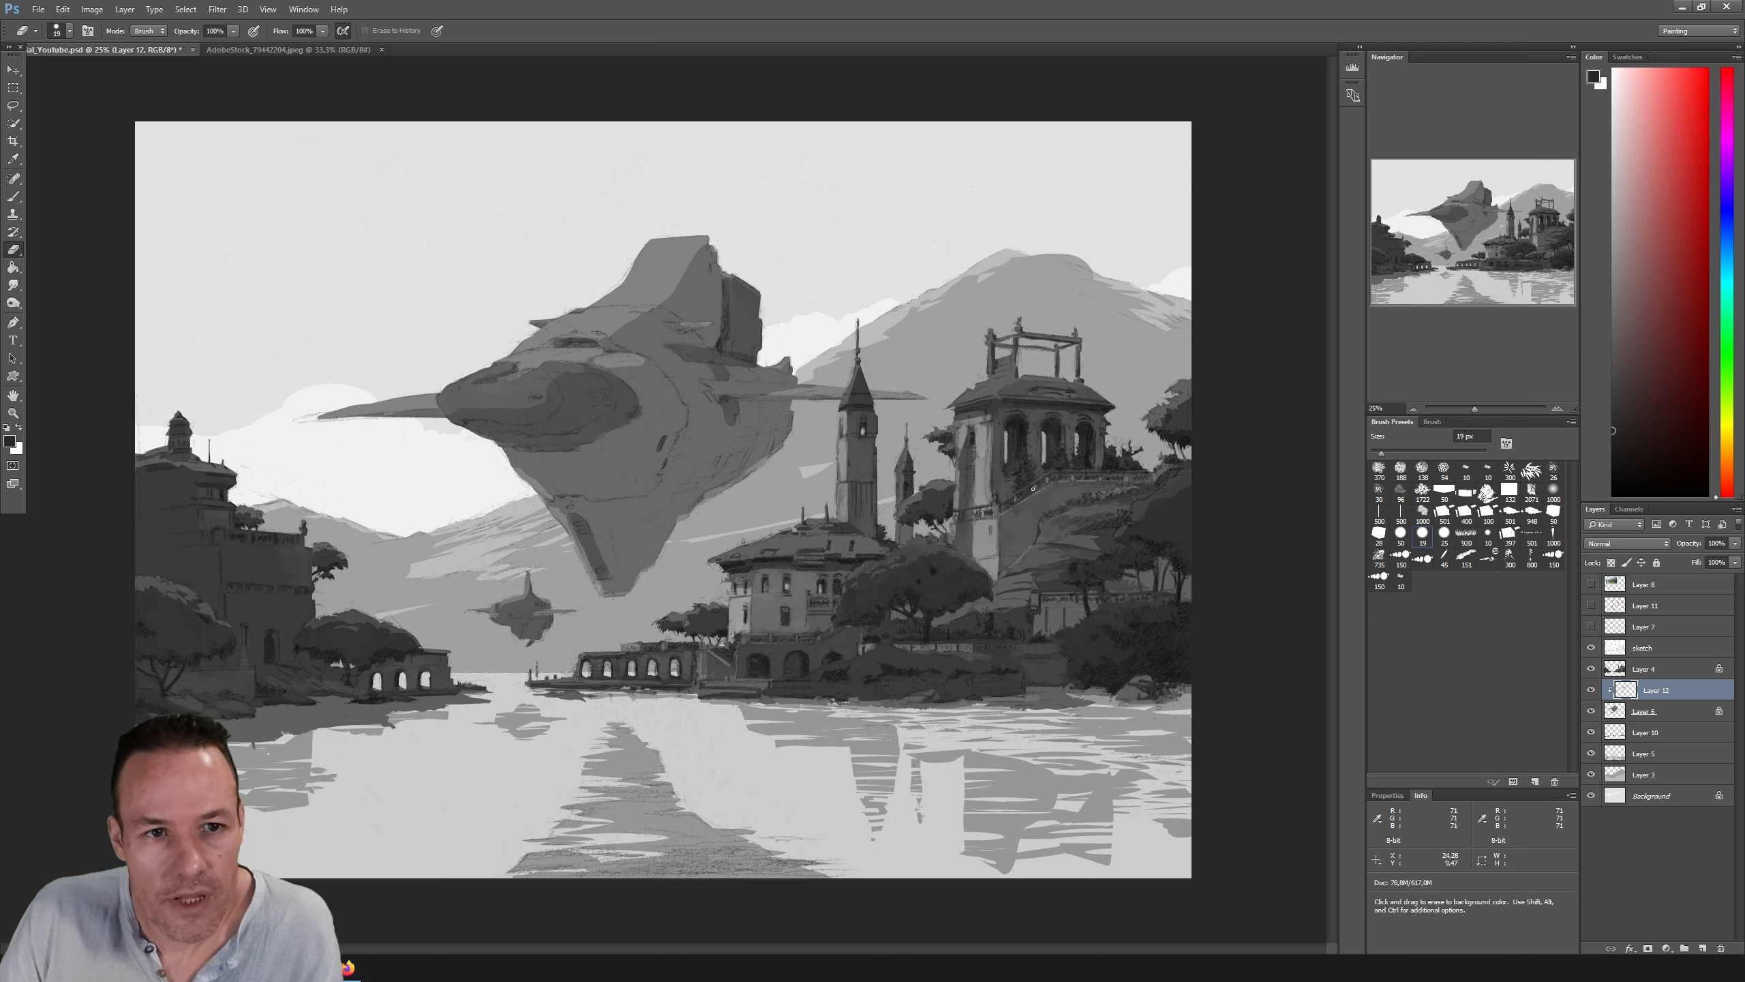
click(39, 10)
click(66, 9)
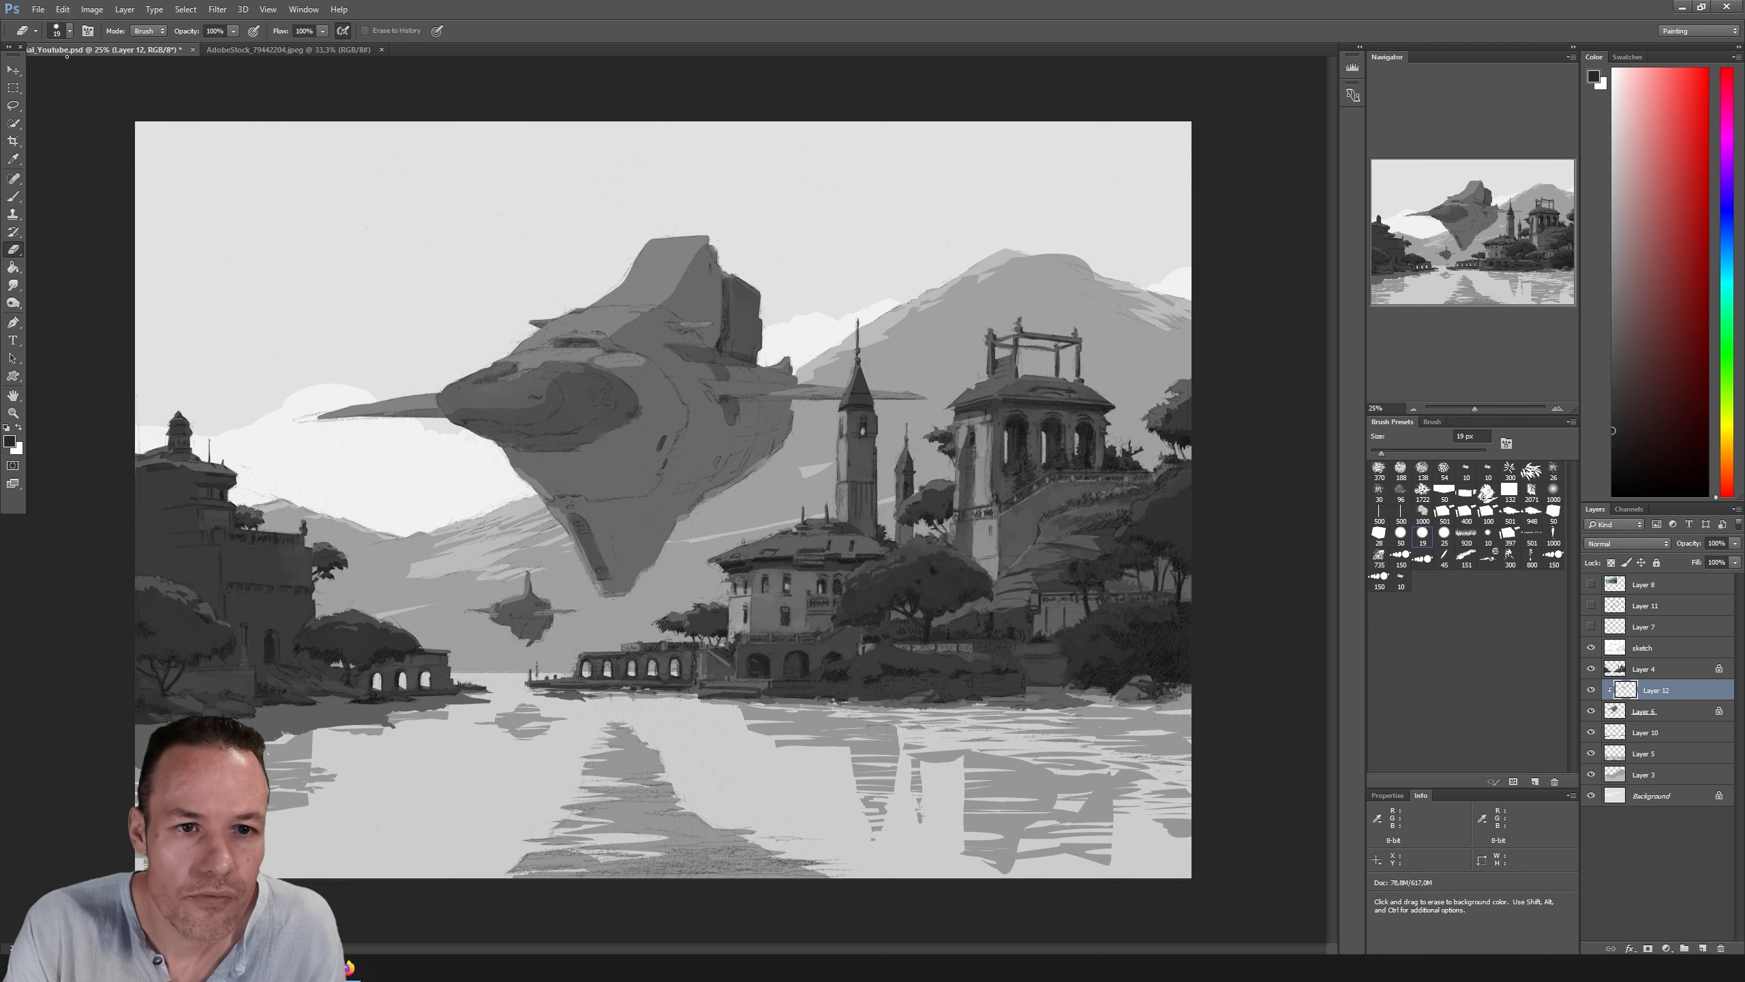
click(13, 197)
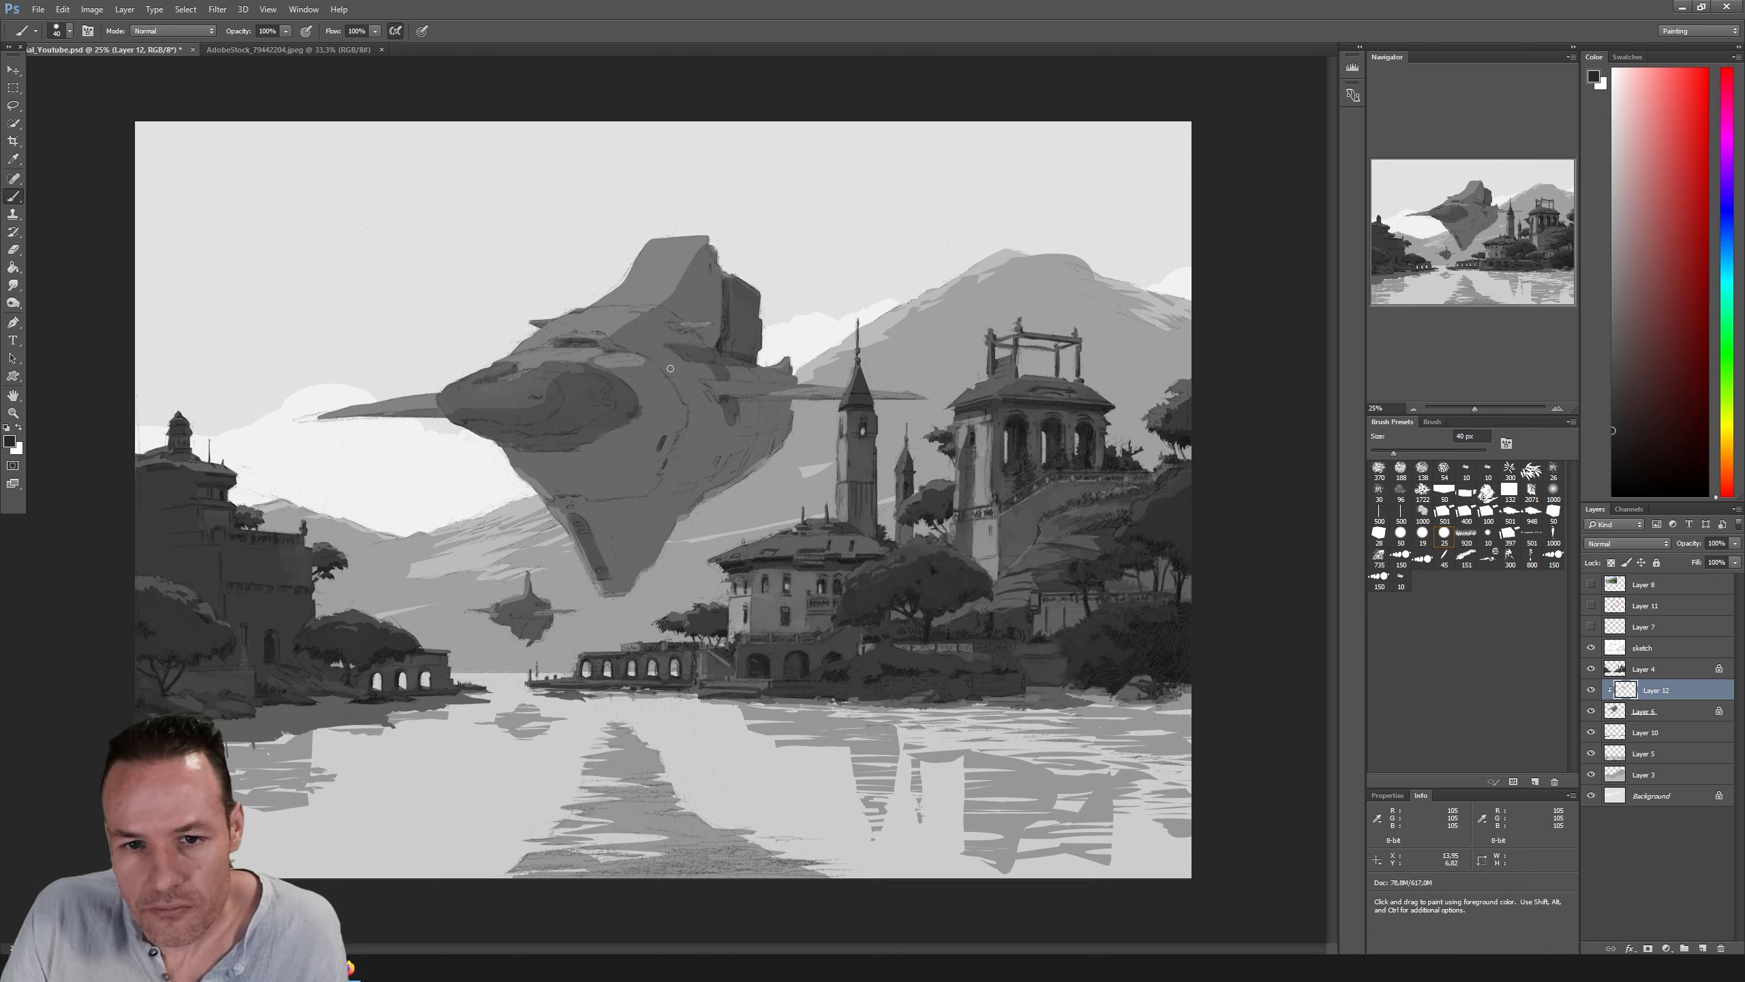
key(alt+e)
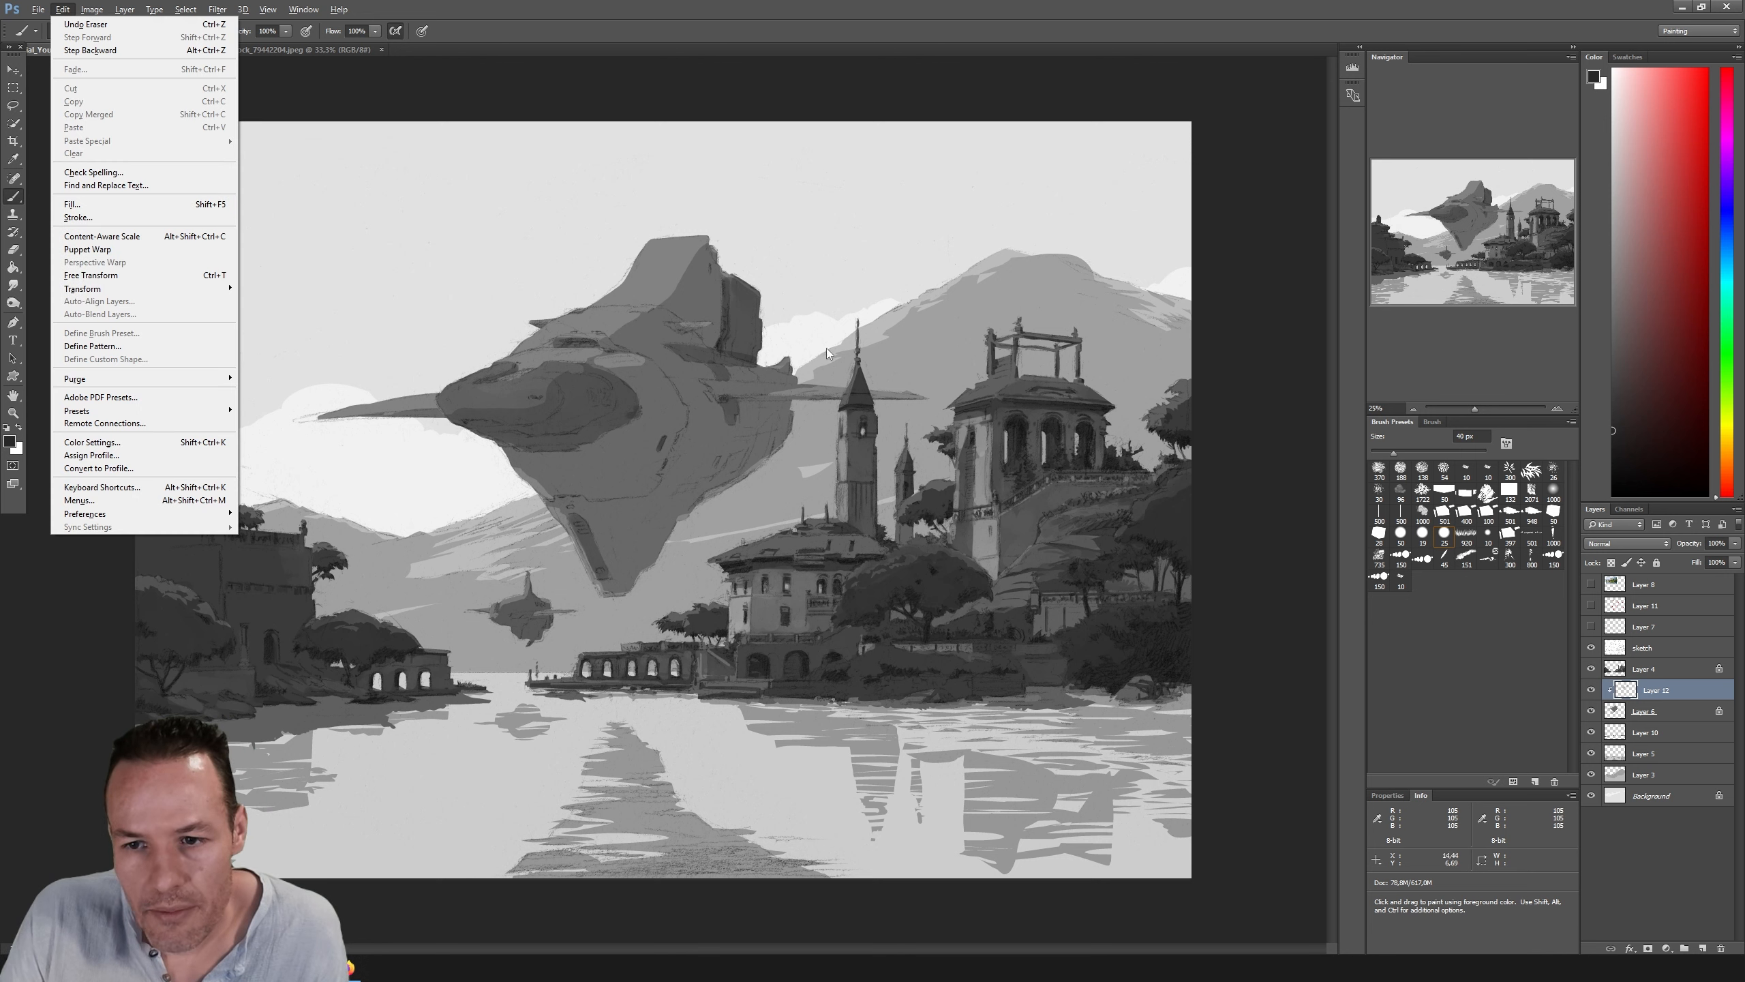
click(1203, 318)
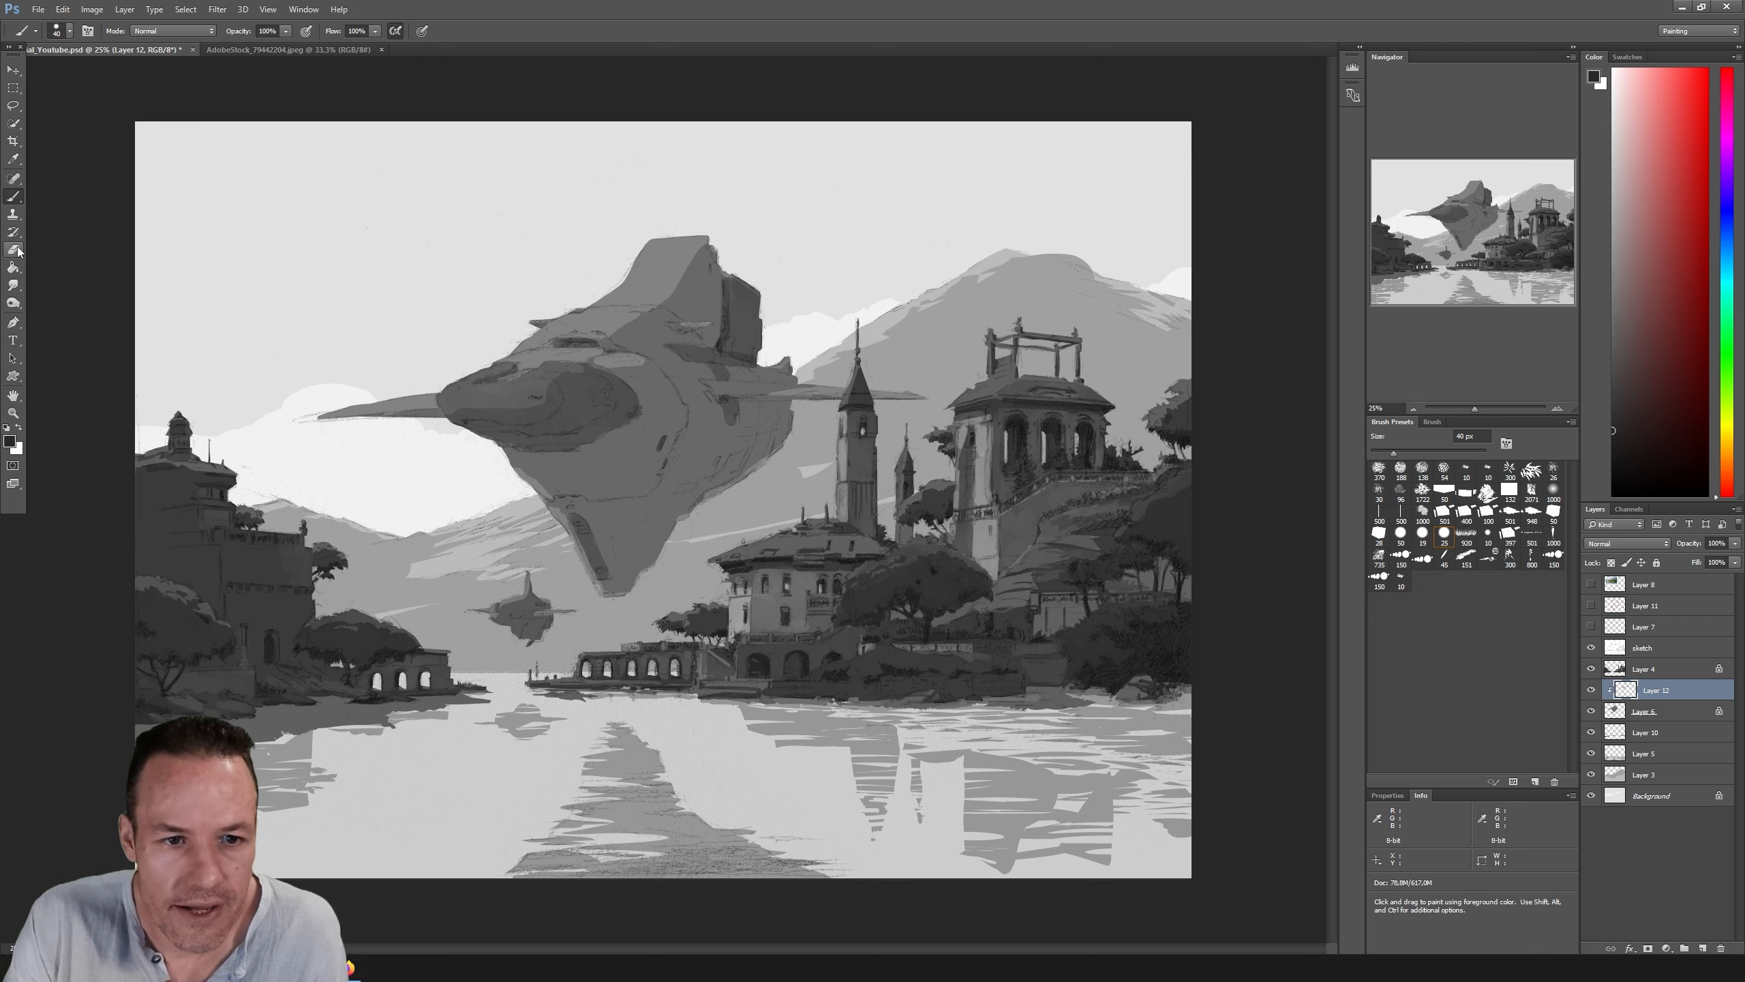
Step: Try erasing the shadow from the front of the ship's nose at 64 px, and undo the erasure
key(e)
click(1405, 452)
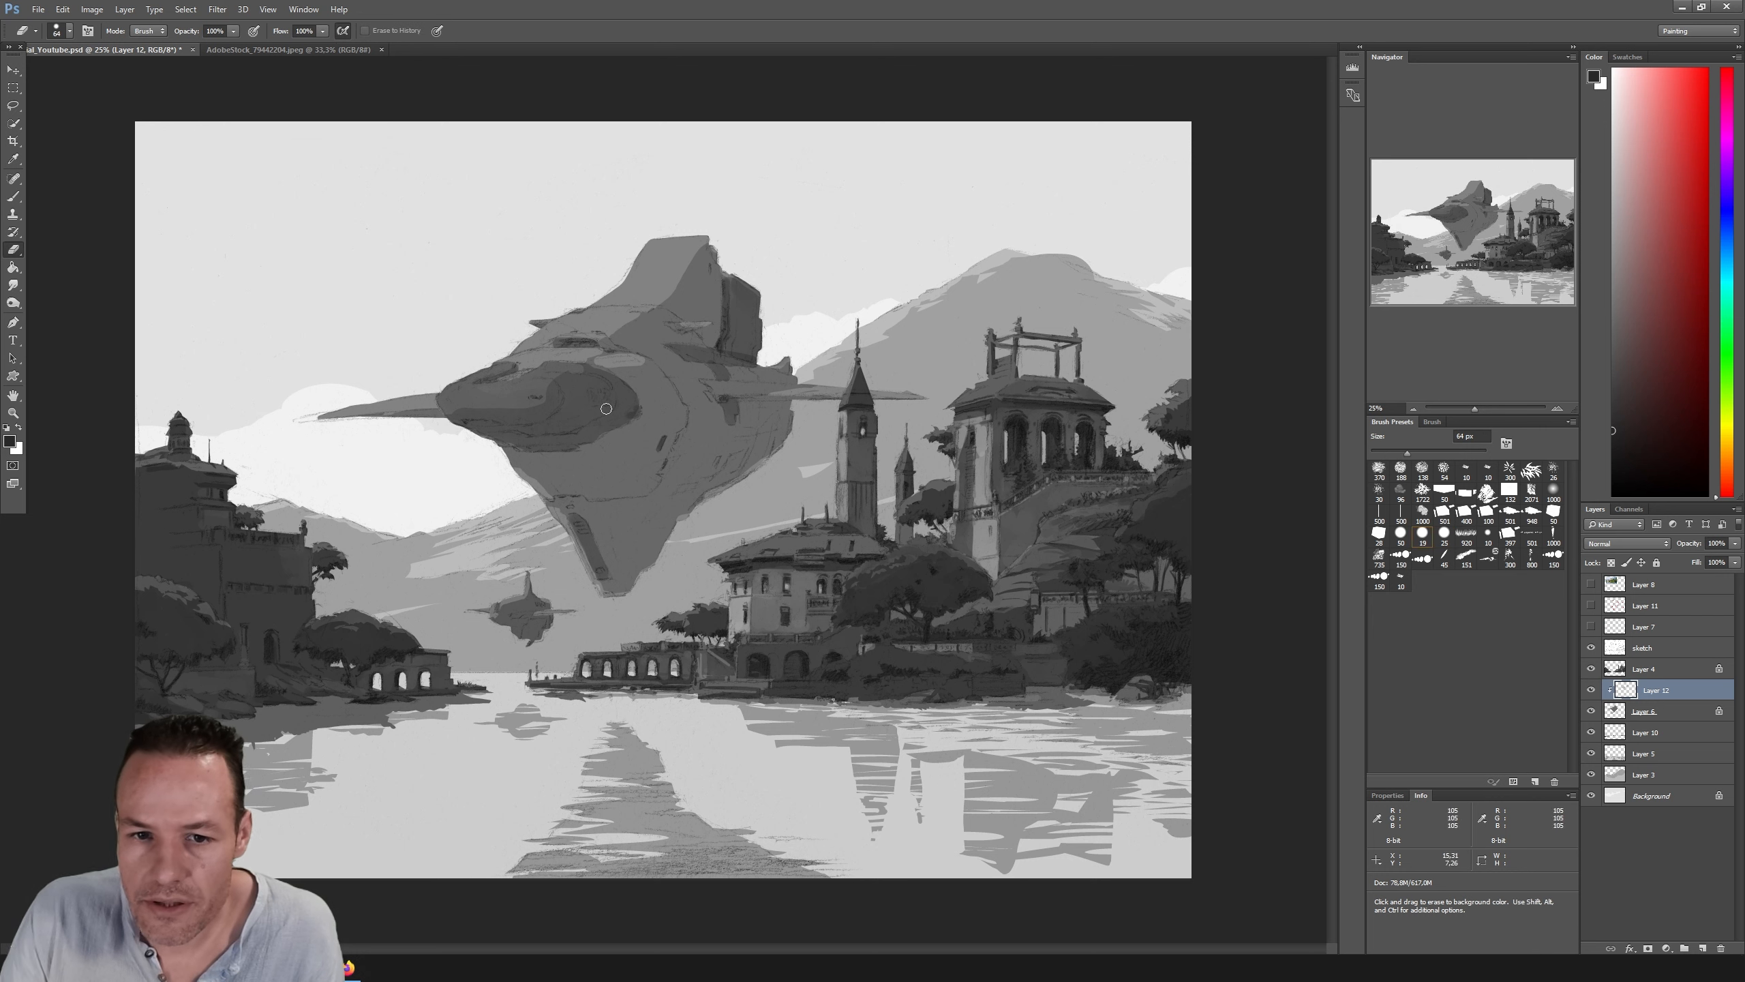
mouse_move(528, 385)
mouse_down()
mouse_move(553, 390)
mouse_move(544, 416)
mouse_move(459, 420)
mouse_move(445, 393)
mouse_move(481, 375)
mouse_move(530, 391)
mouse_move(452, 406)
mouse_move(549, 399)
mouse_up()
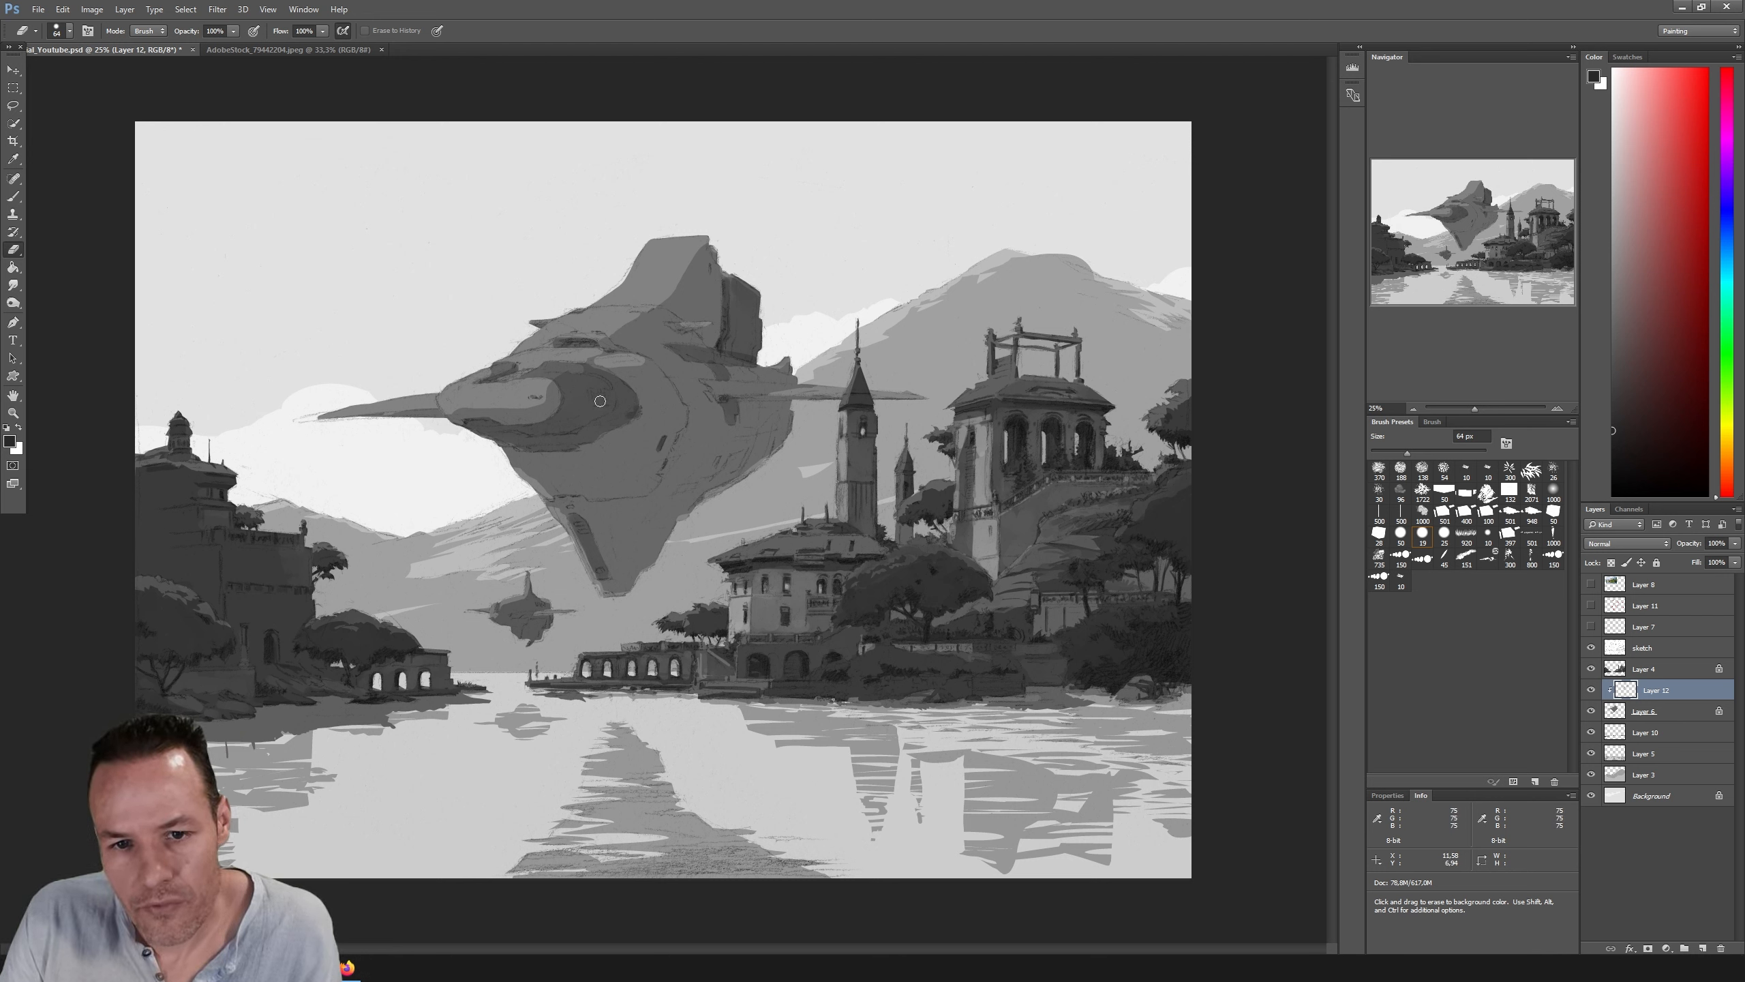
click(13, 196)
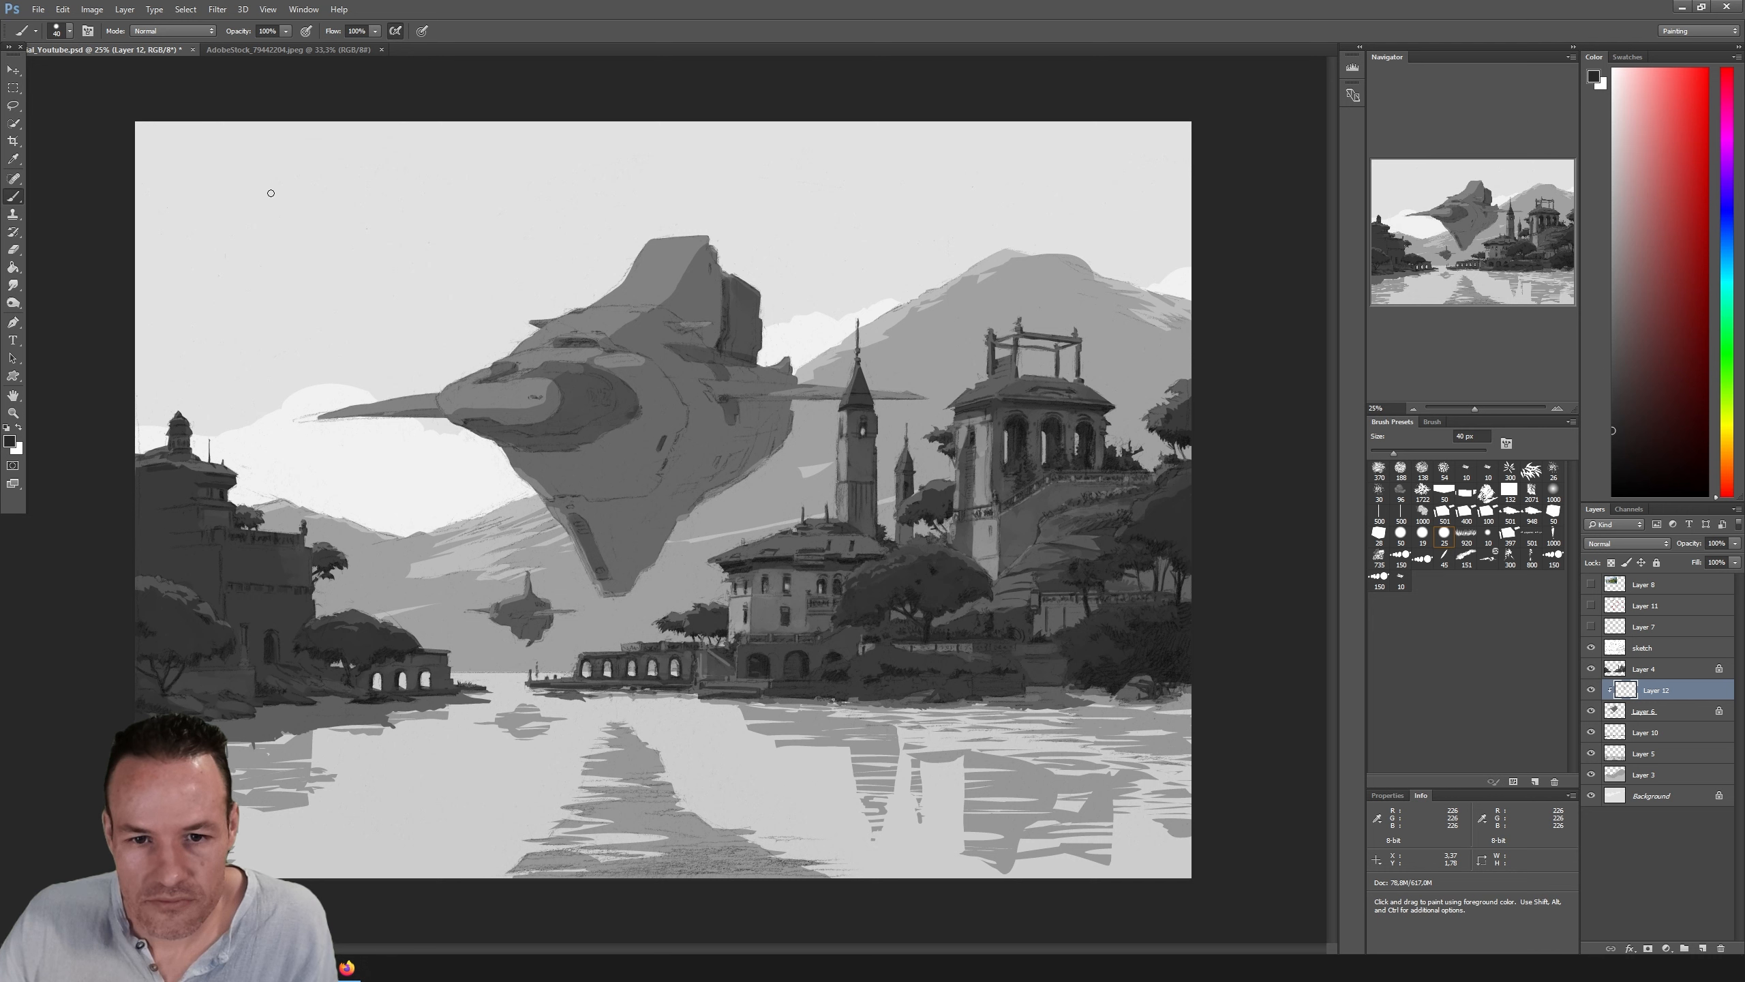
key(ctrl+z)
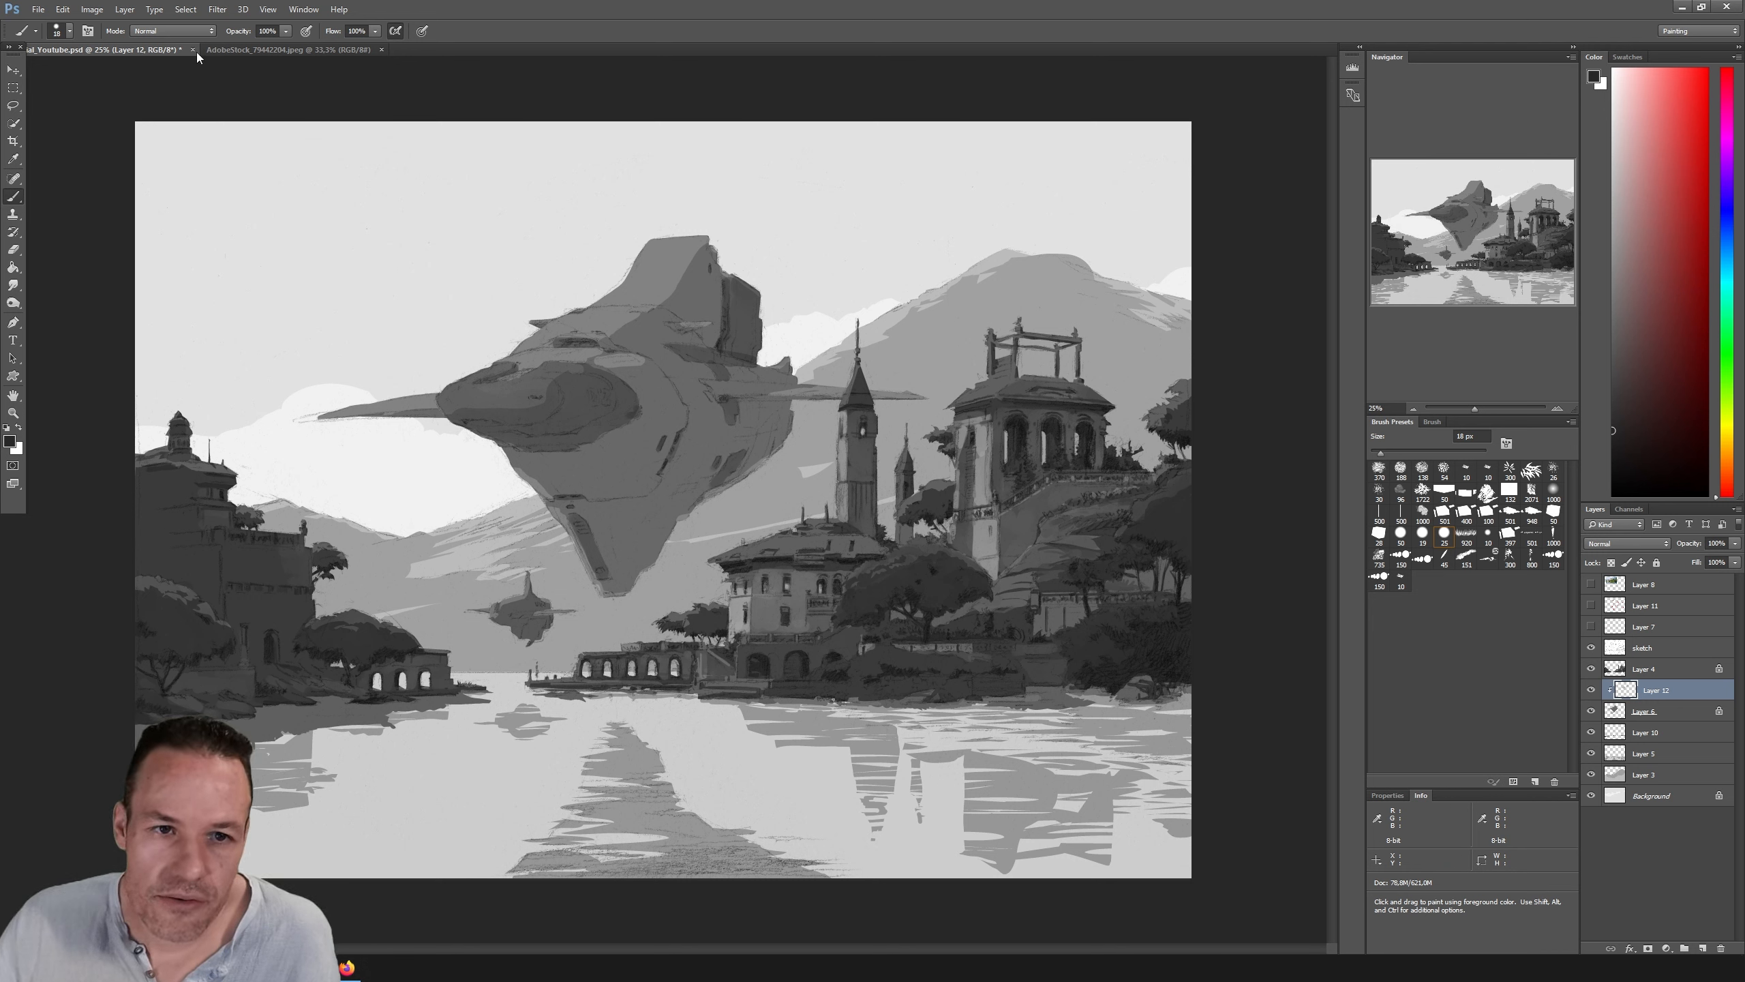
Step: Open Brightness/Contrast for Layer 12 and preview the ship's shadows at brightness values from -150 up to clearly lighter settings
click(91, 8)
mouse_move(138, 44)
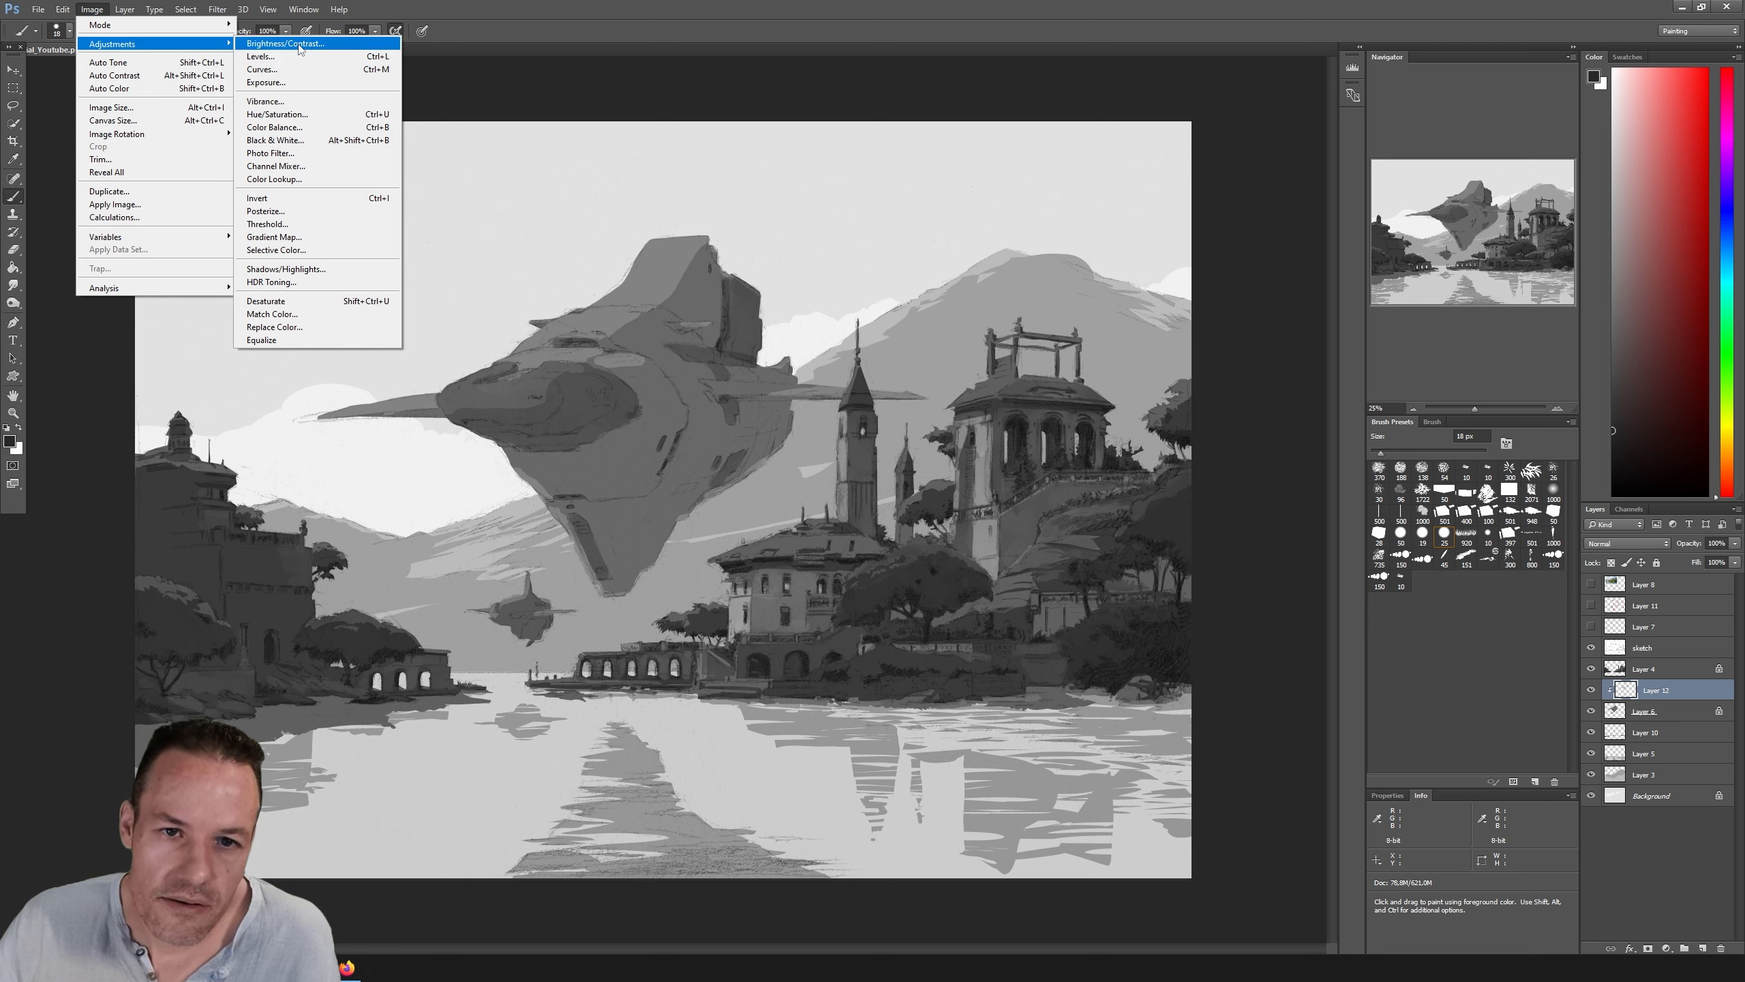
click(299, 45)
drag(1410, 557, 1340, 566)
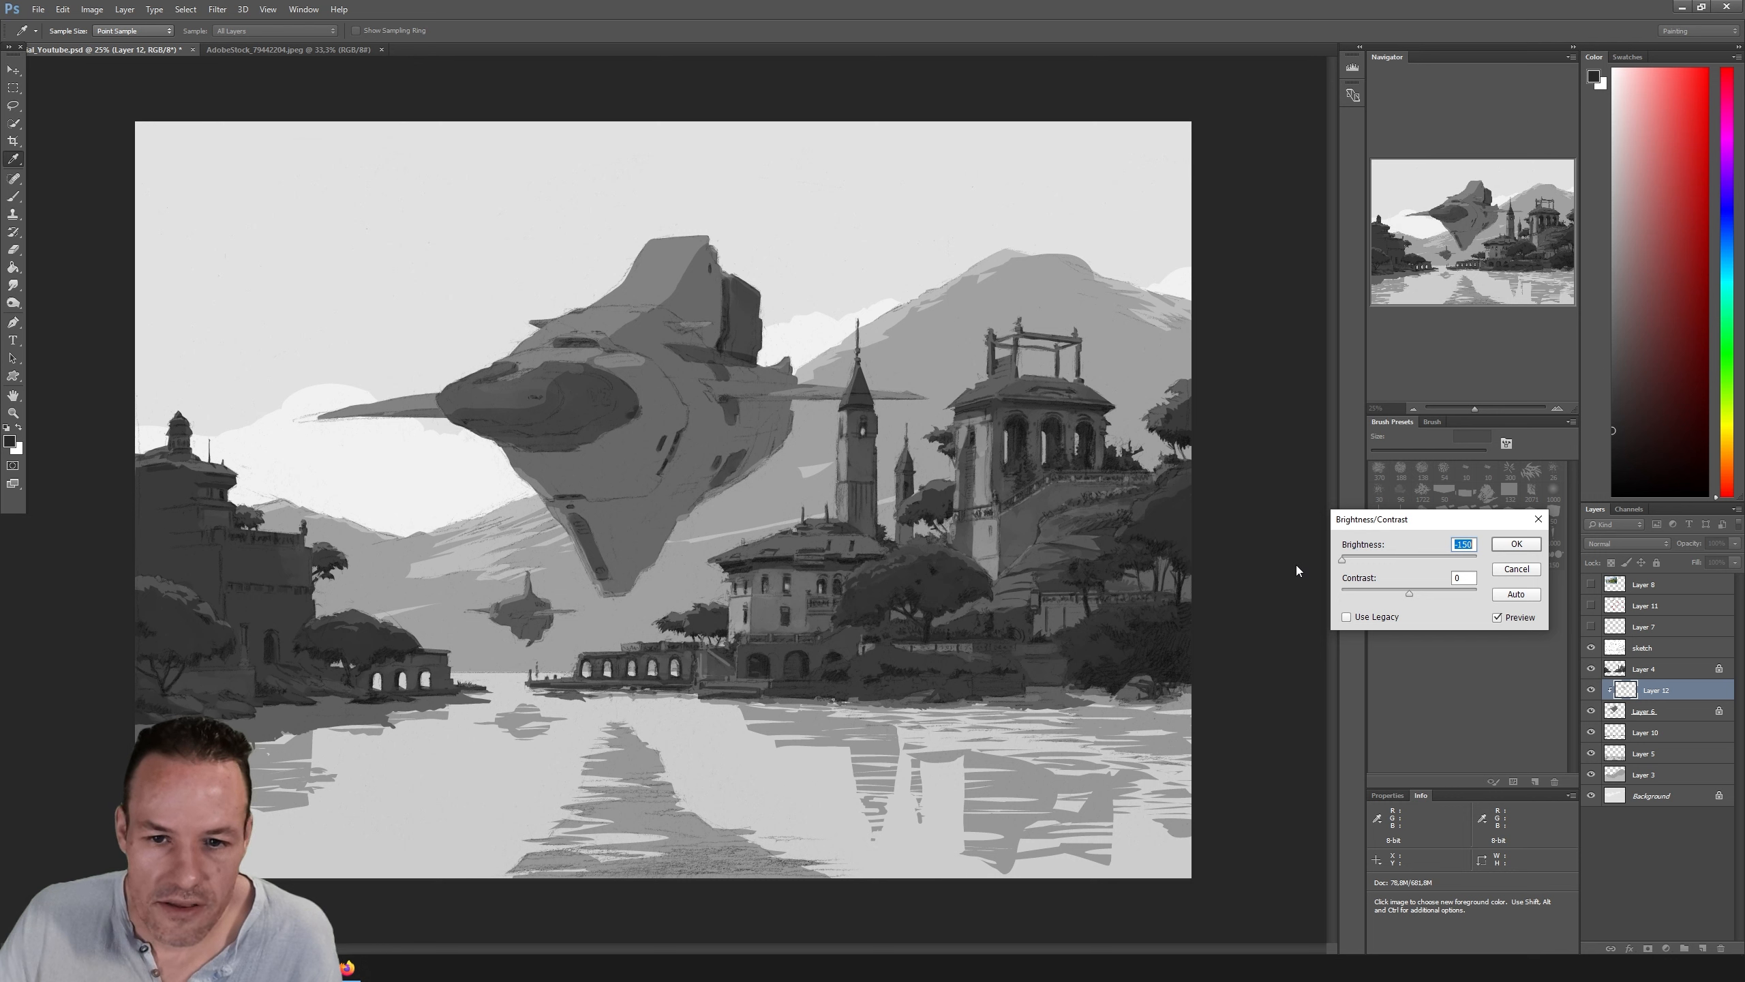
click(1410, 568)
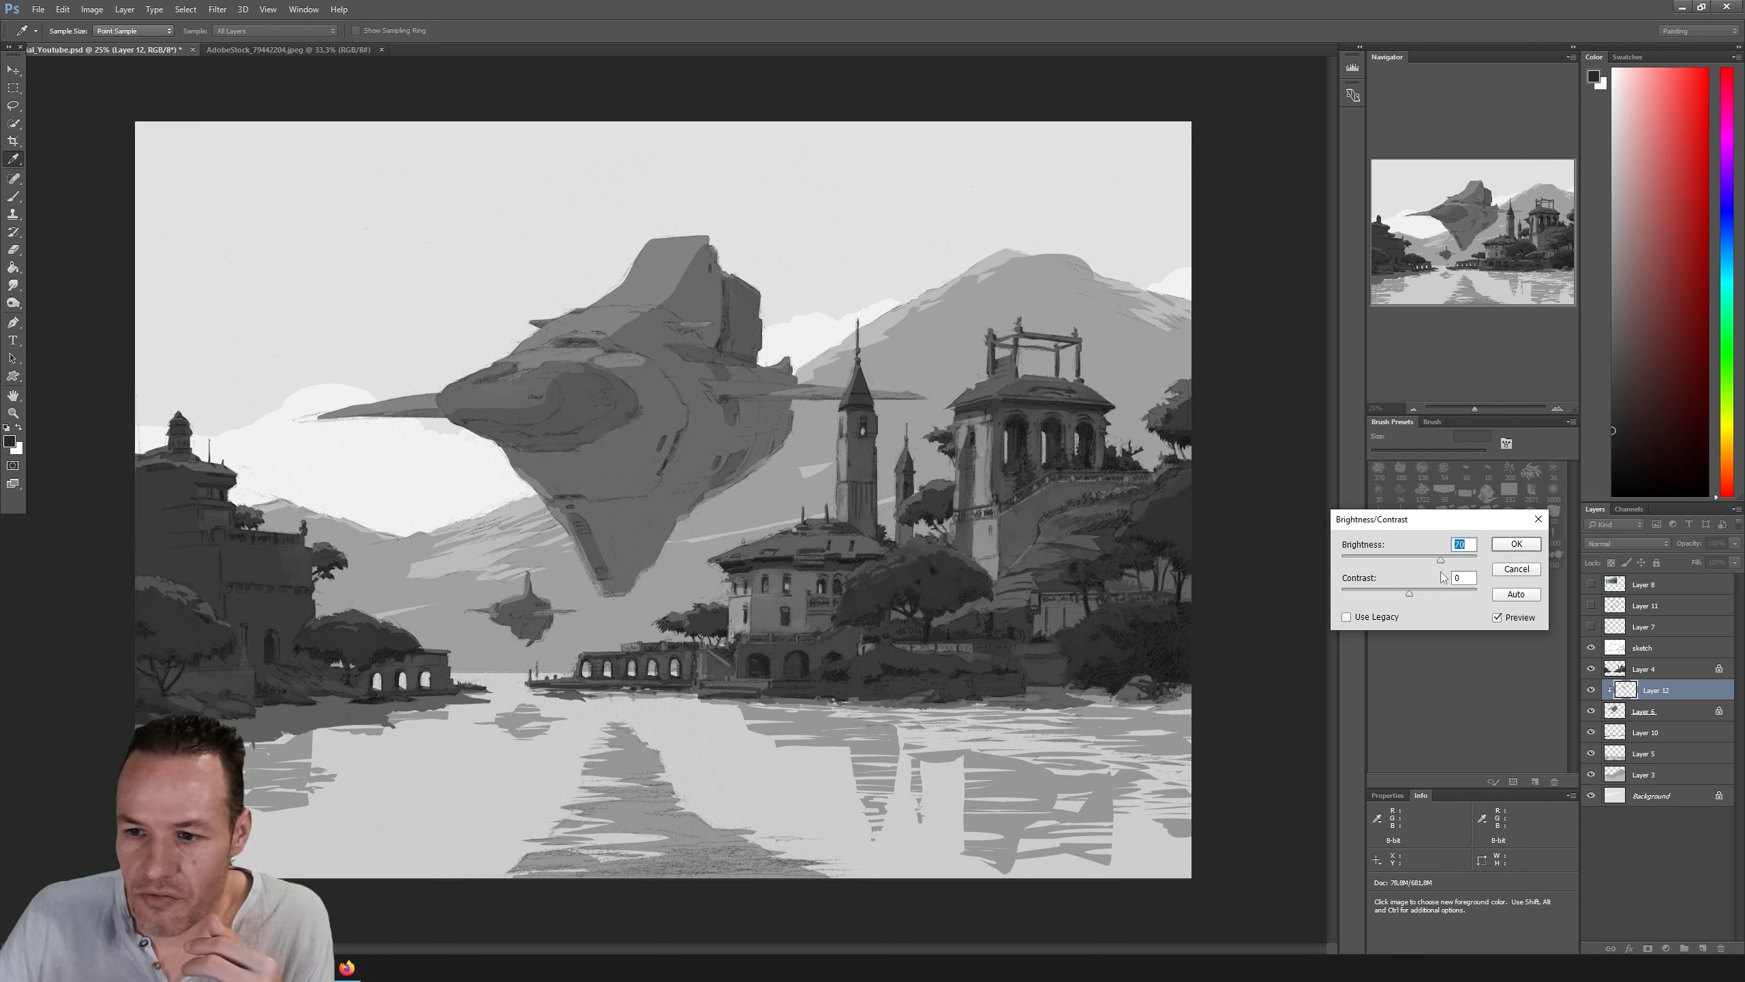
drag(1421, 570, 1403, 576)
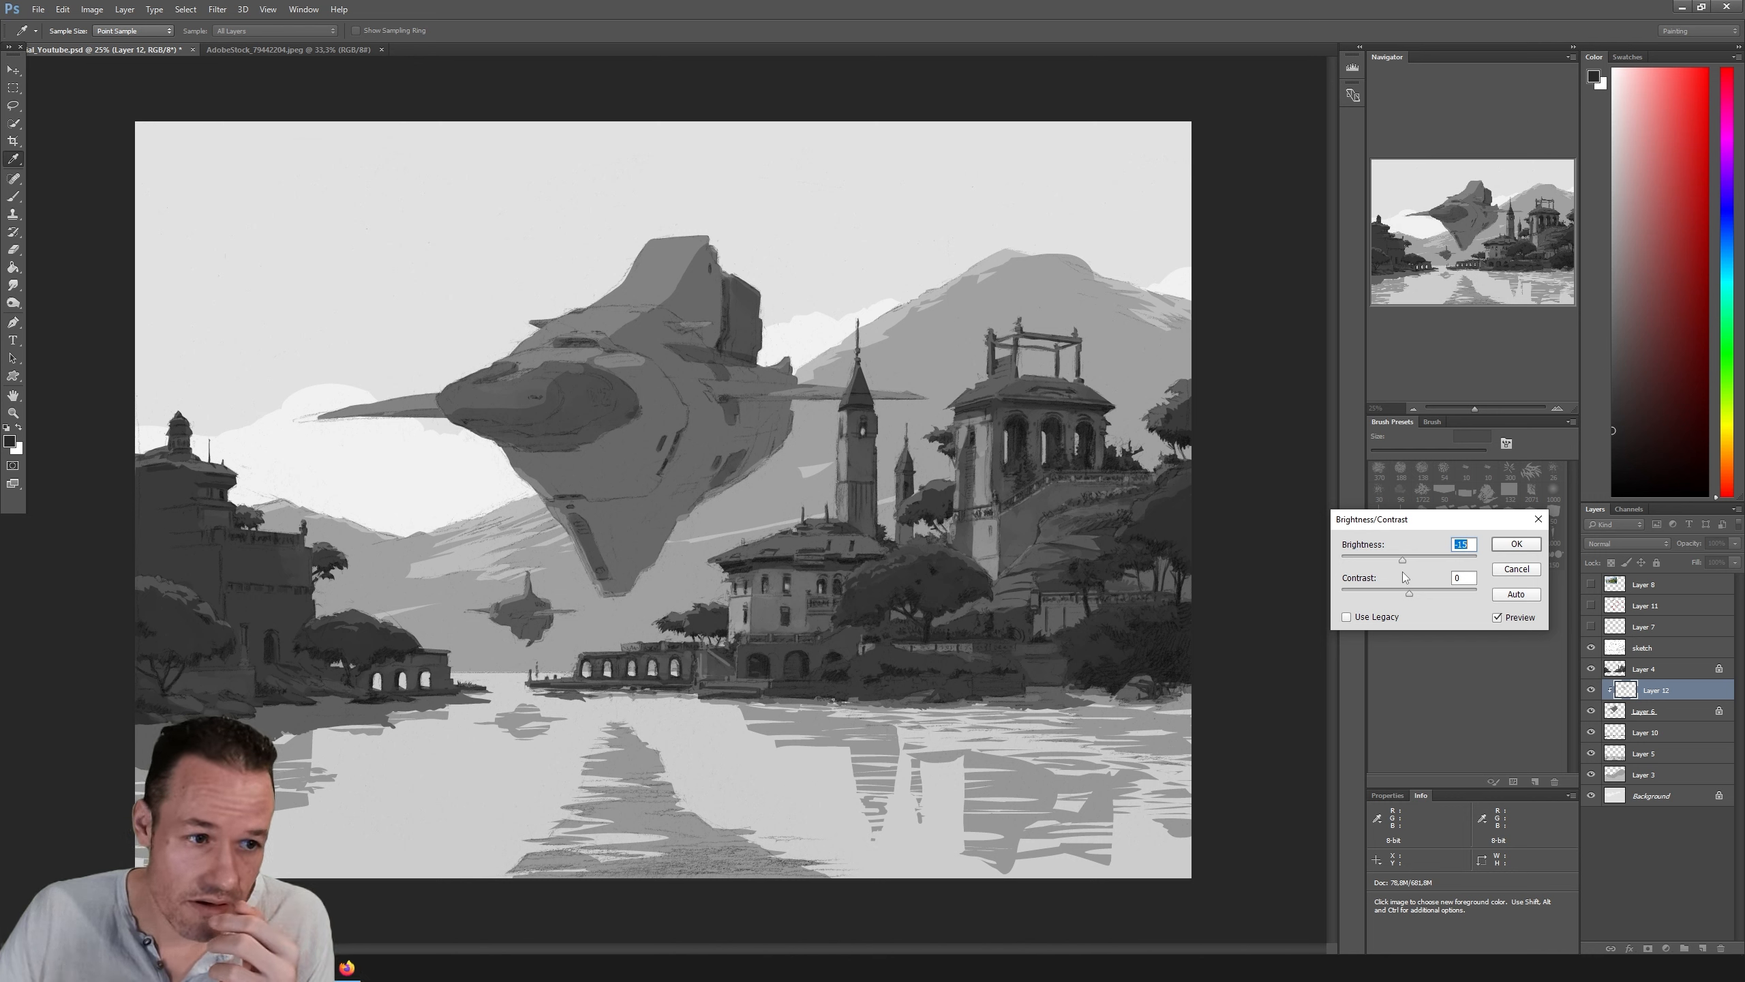
drag(1403, 576, 1412, 579)
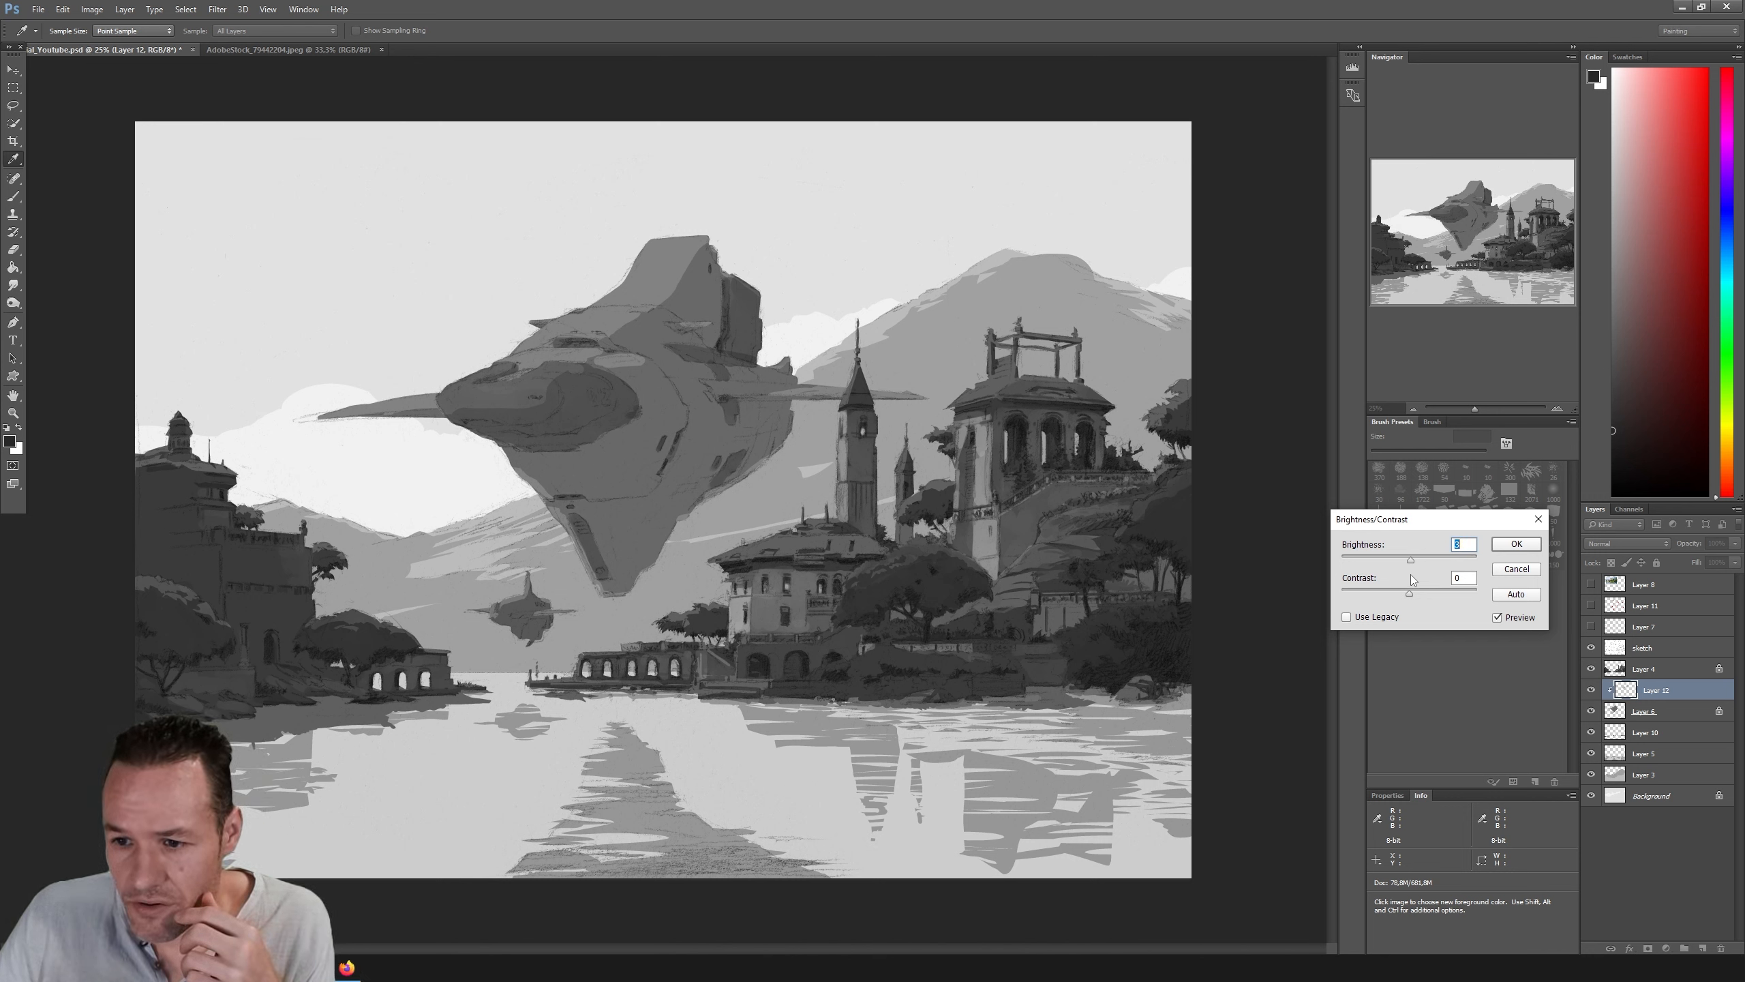
click(1497, 618)
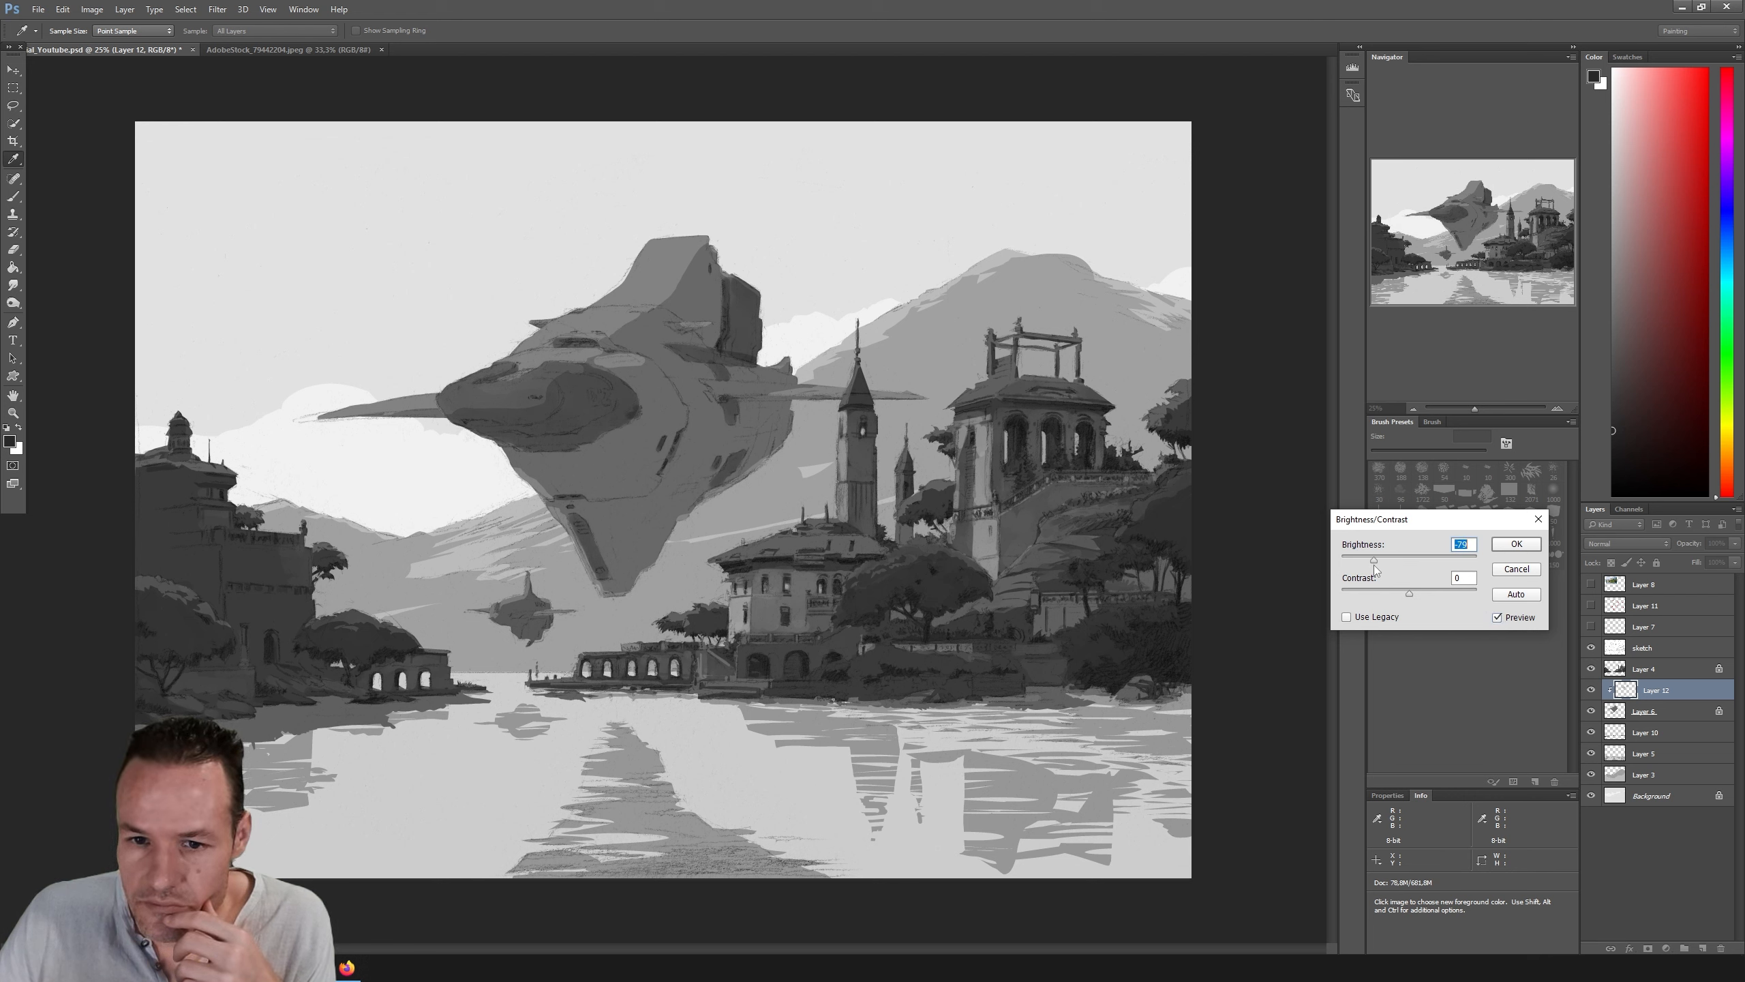
Step: Set the brightness of Layer 12 to 20, compare it with the preview off and apply the adjustment
drag(1404, 572, 1419, 573)
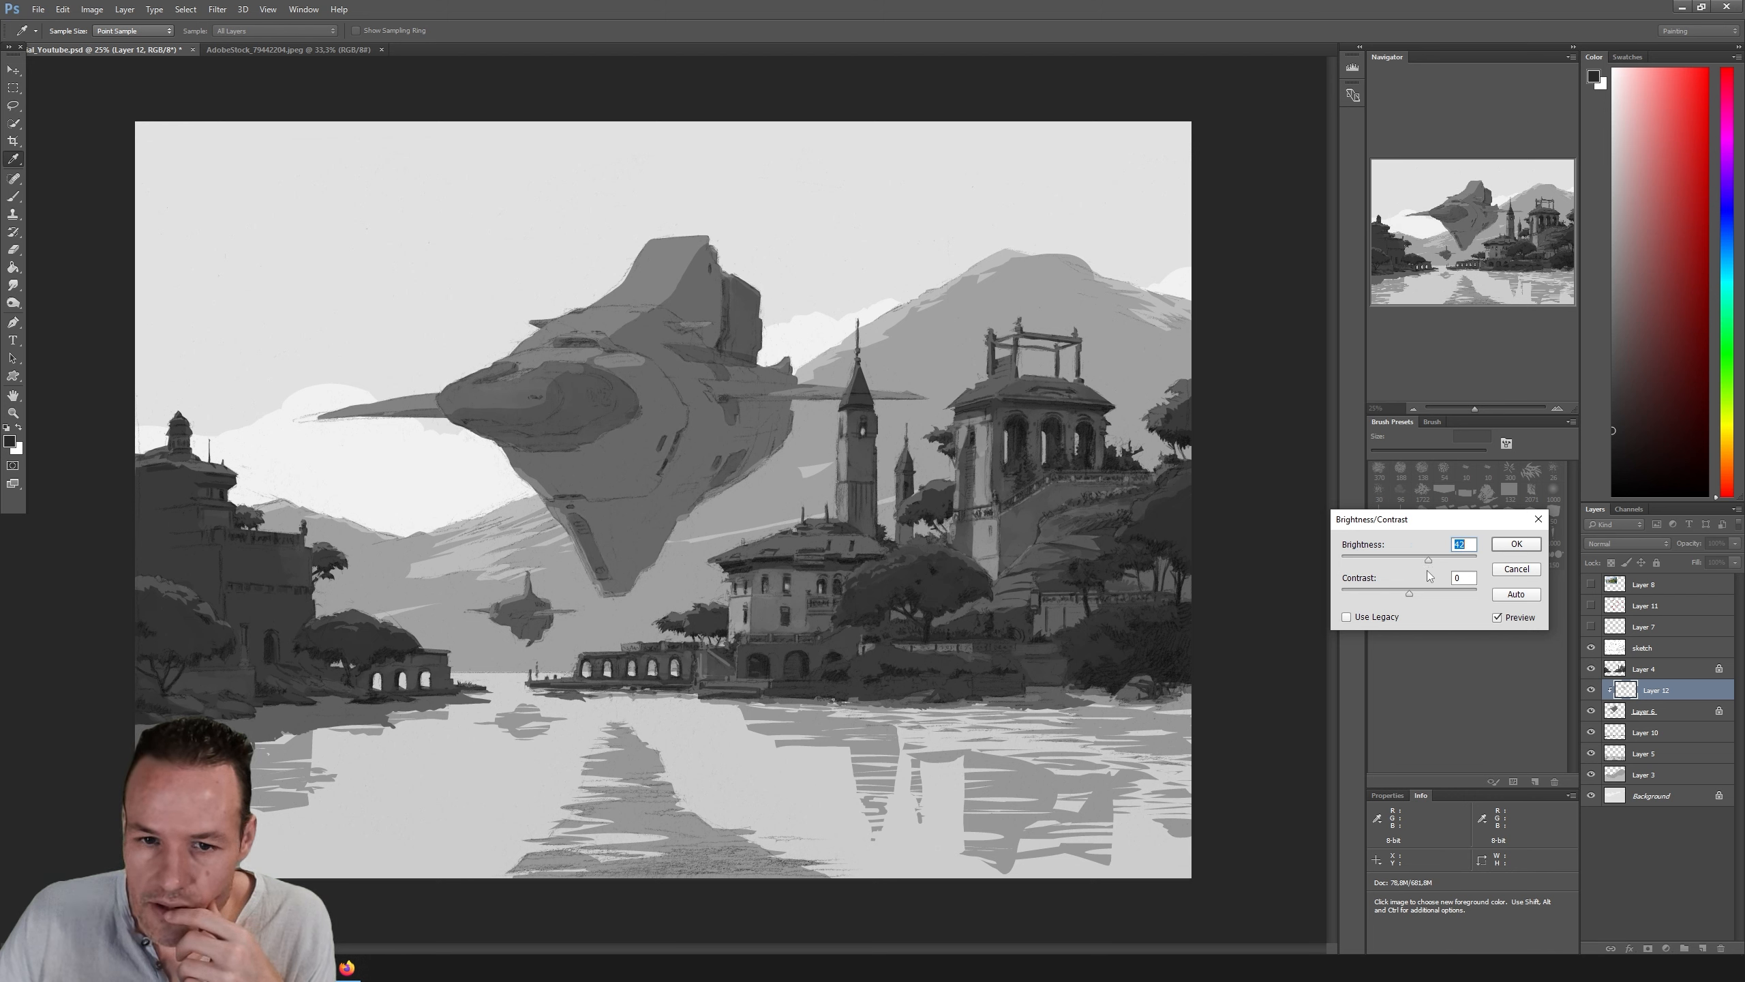
drag(1422, 576, 1420, 576)
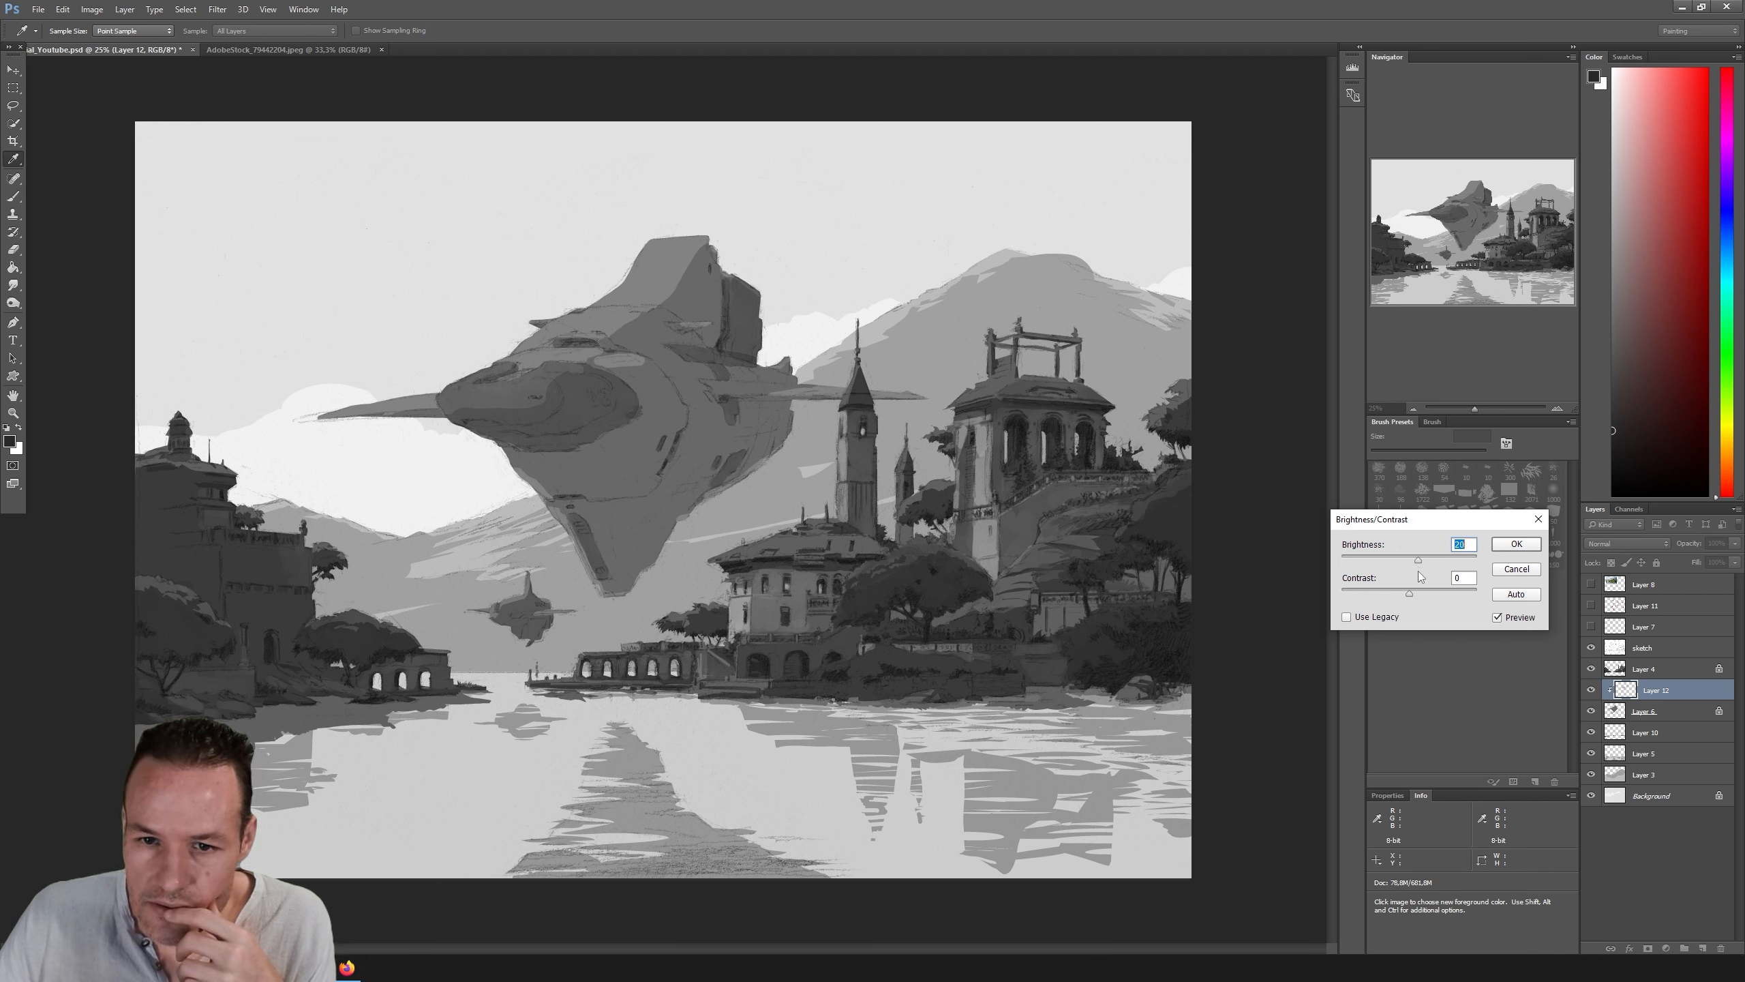
click(1497, 617)
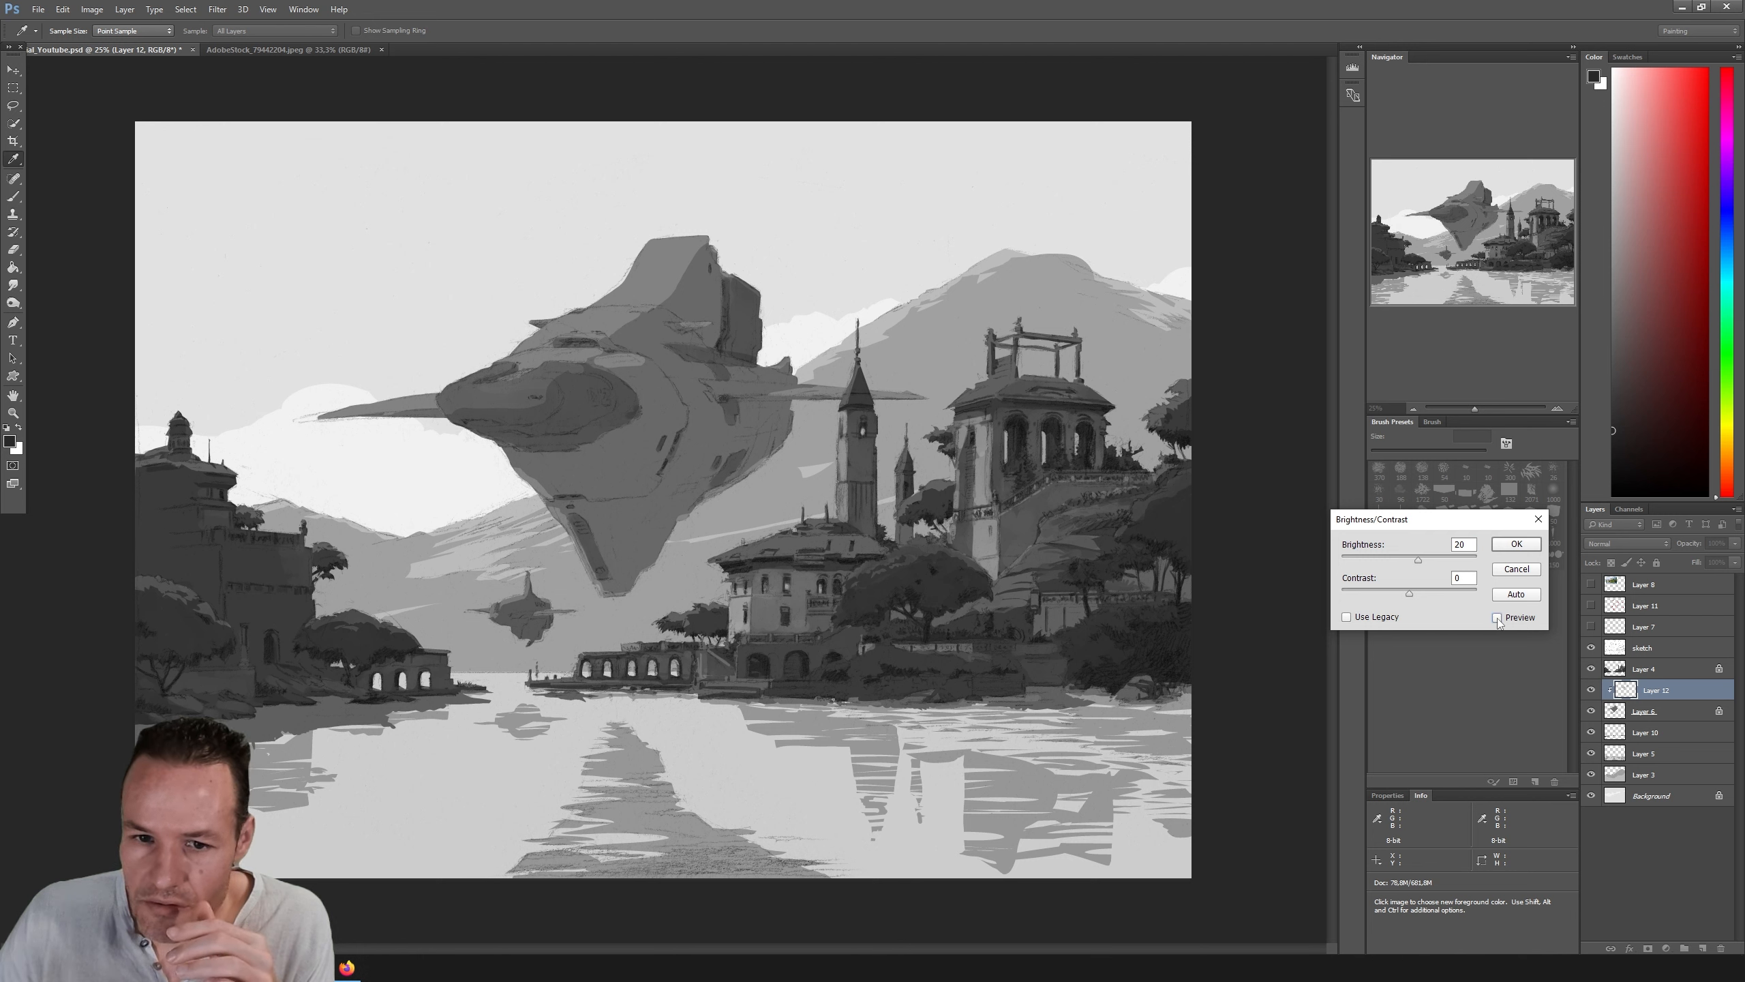
click(1509, 543)
key(b)
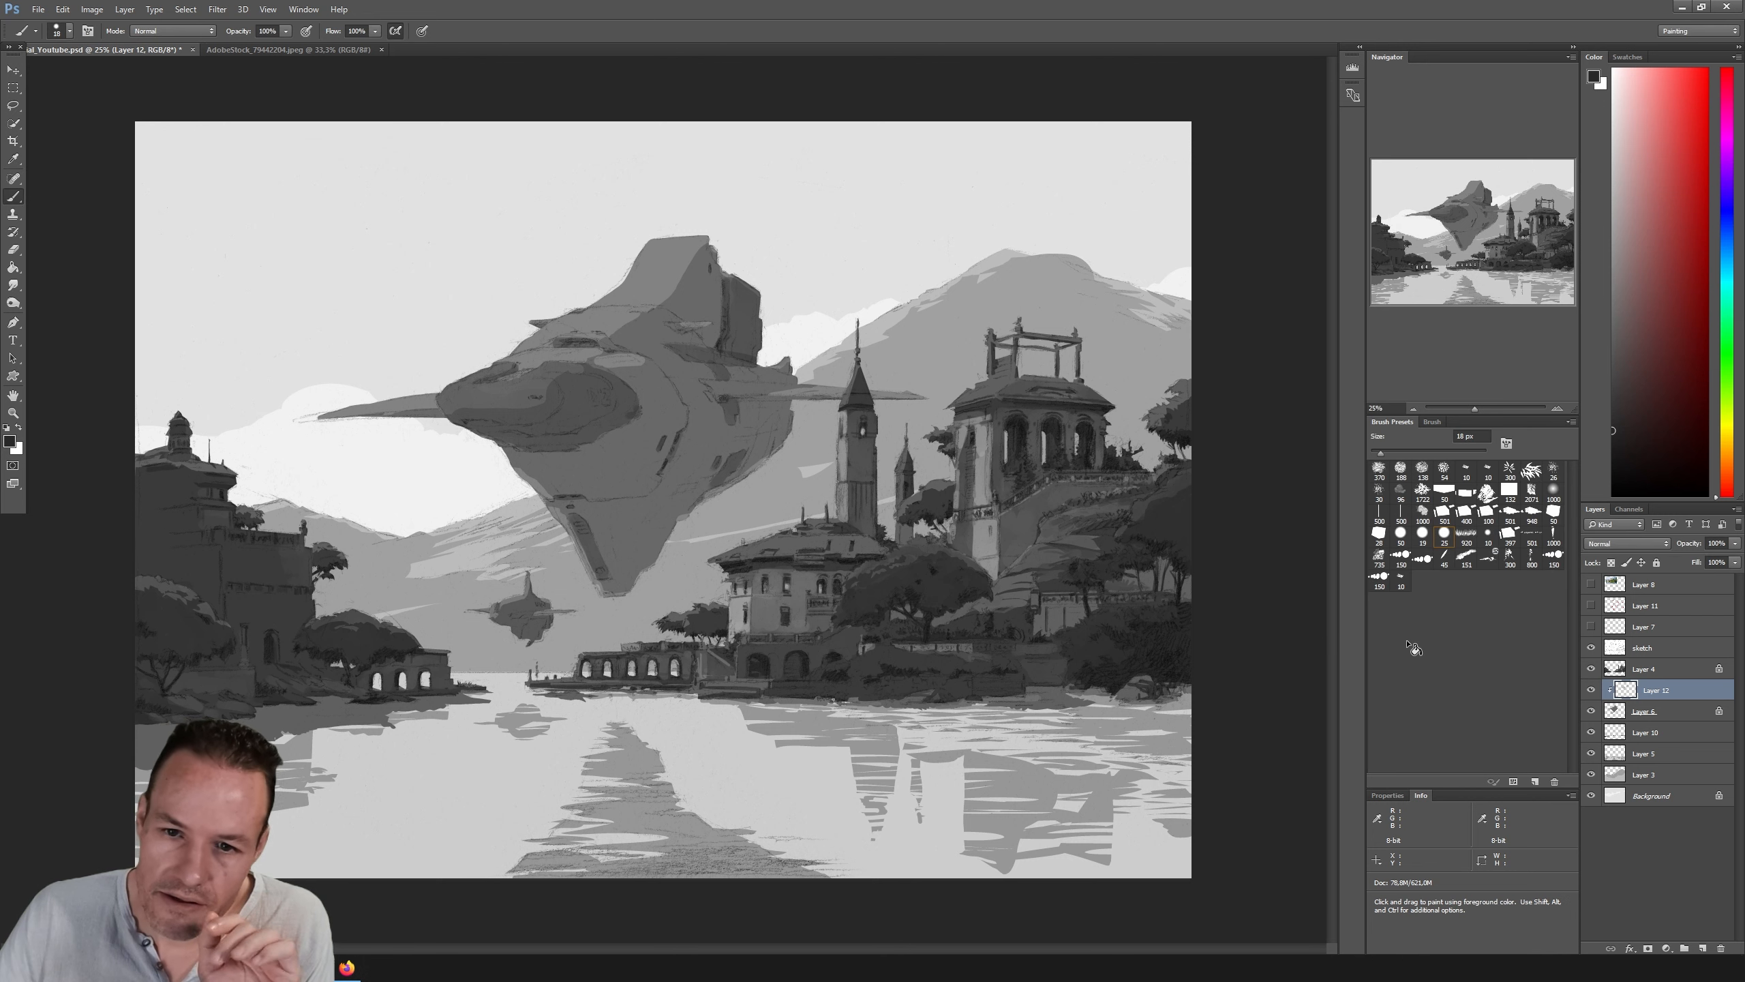
Step: Compare the ship without Layer 12's shadows, duplicate the layer as Layer 12 copy and hide the original
click(1590, 690)
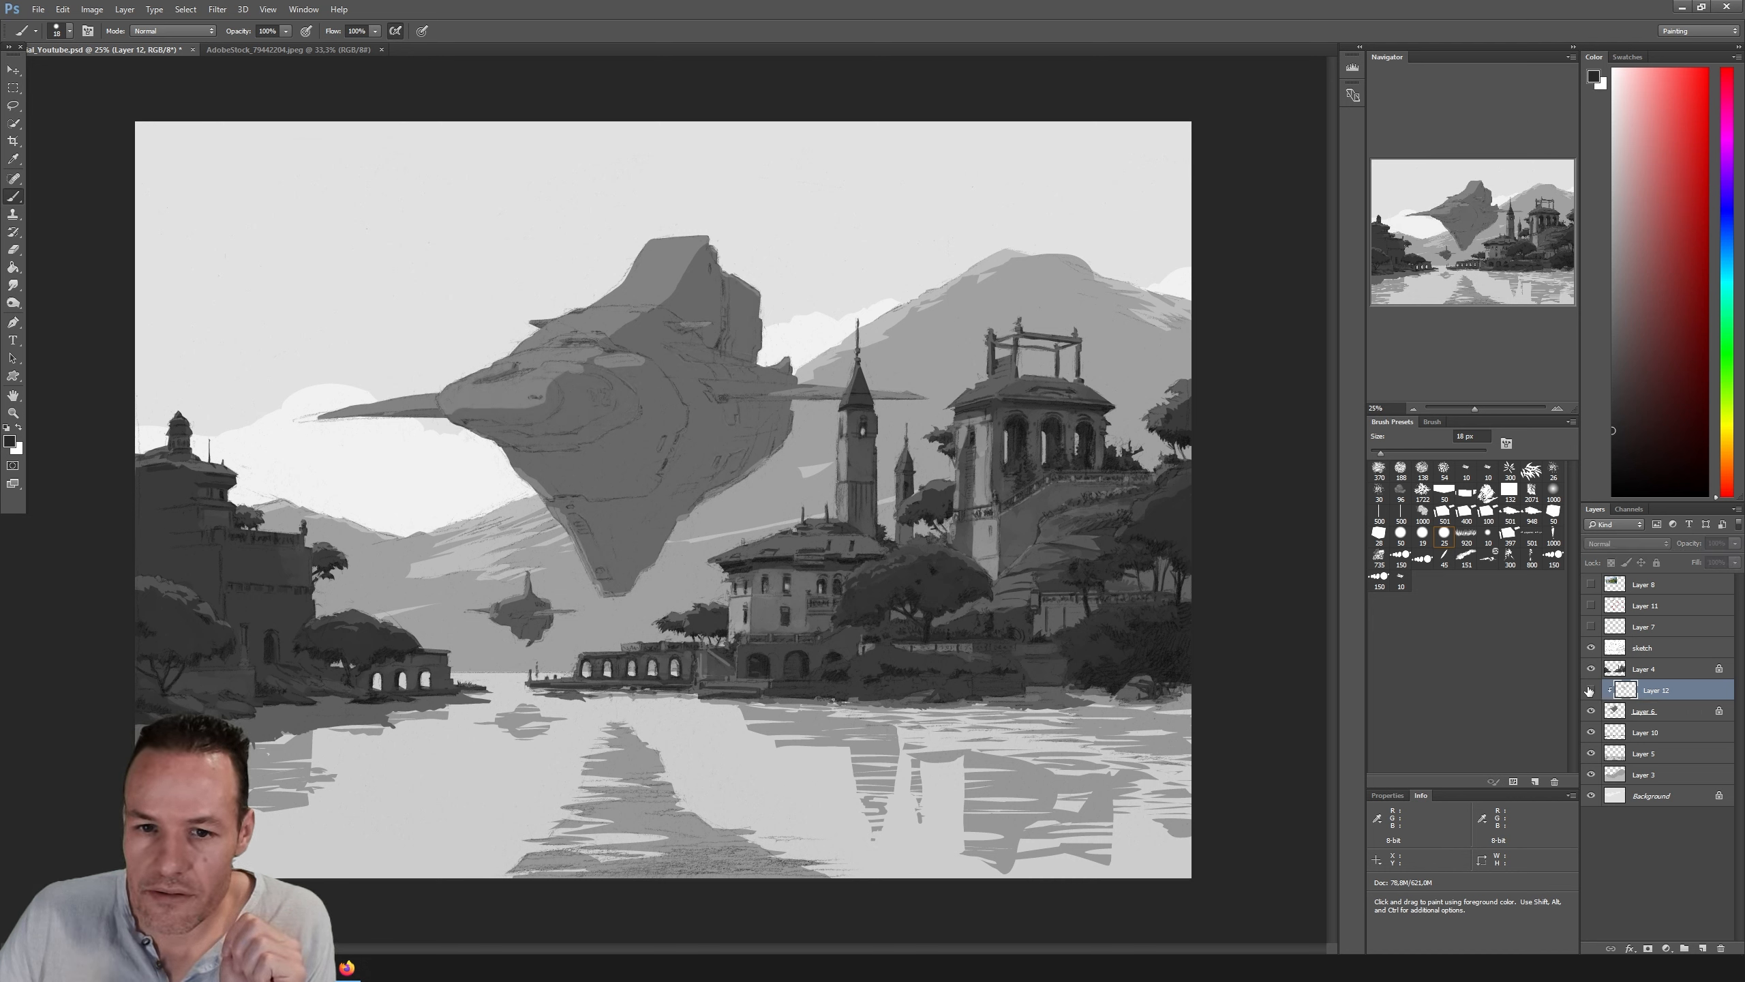
click(1591, 690)
right_click(1646, 694)
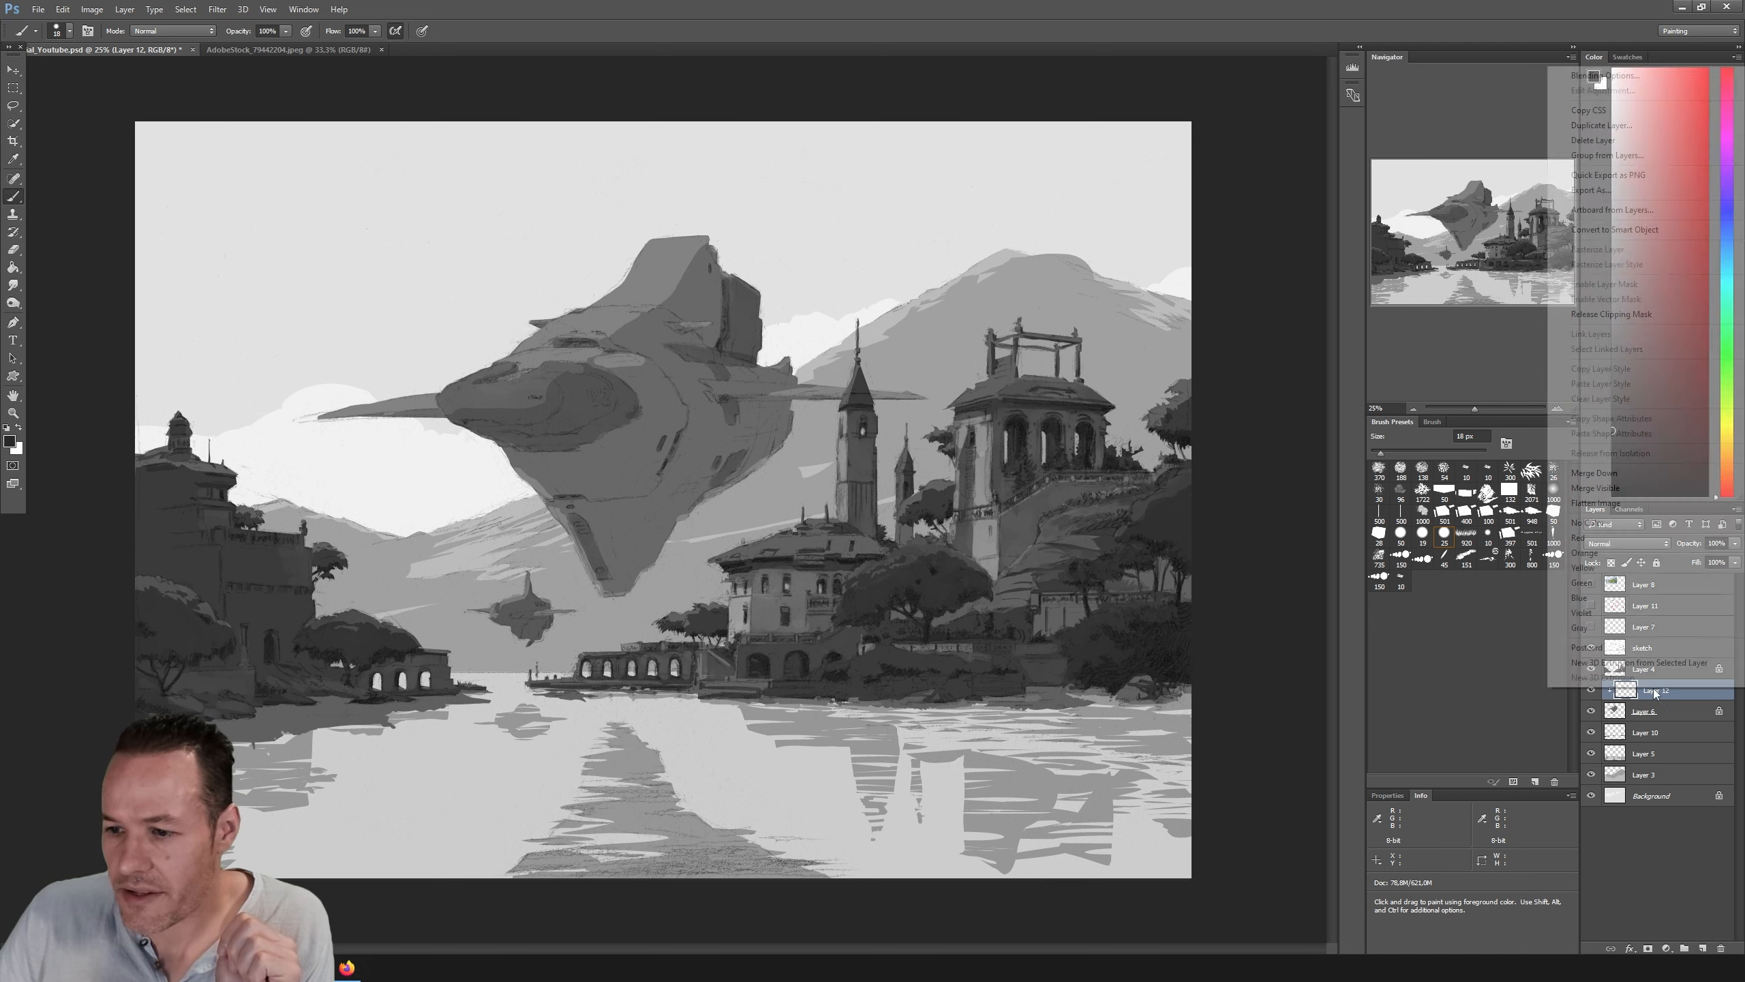
click(1601, 126)
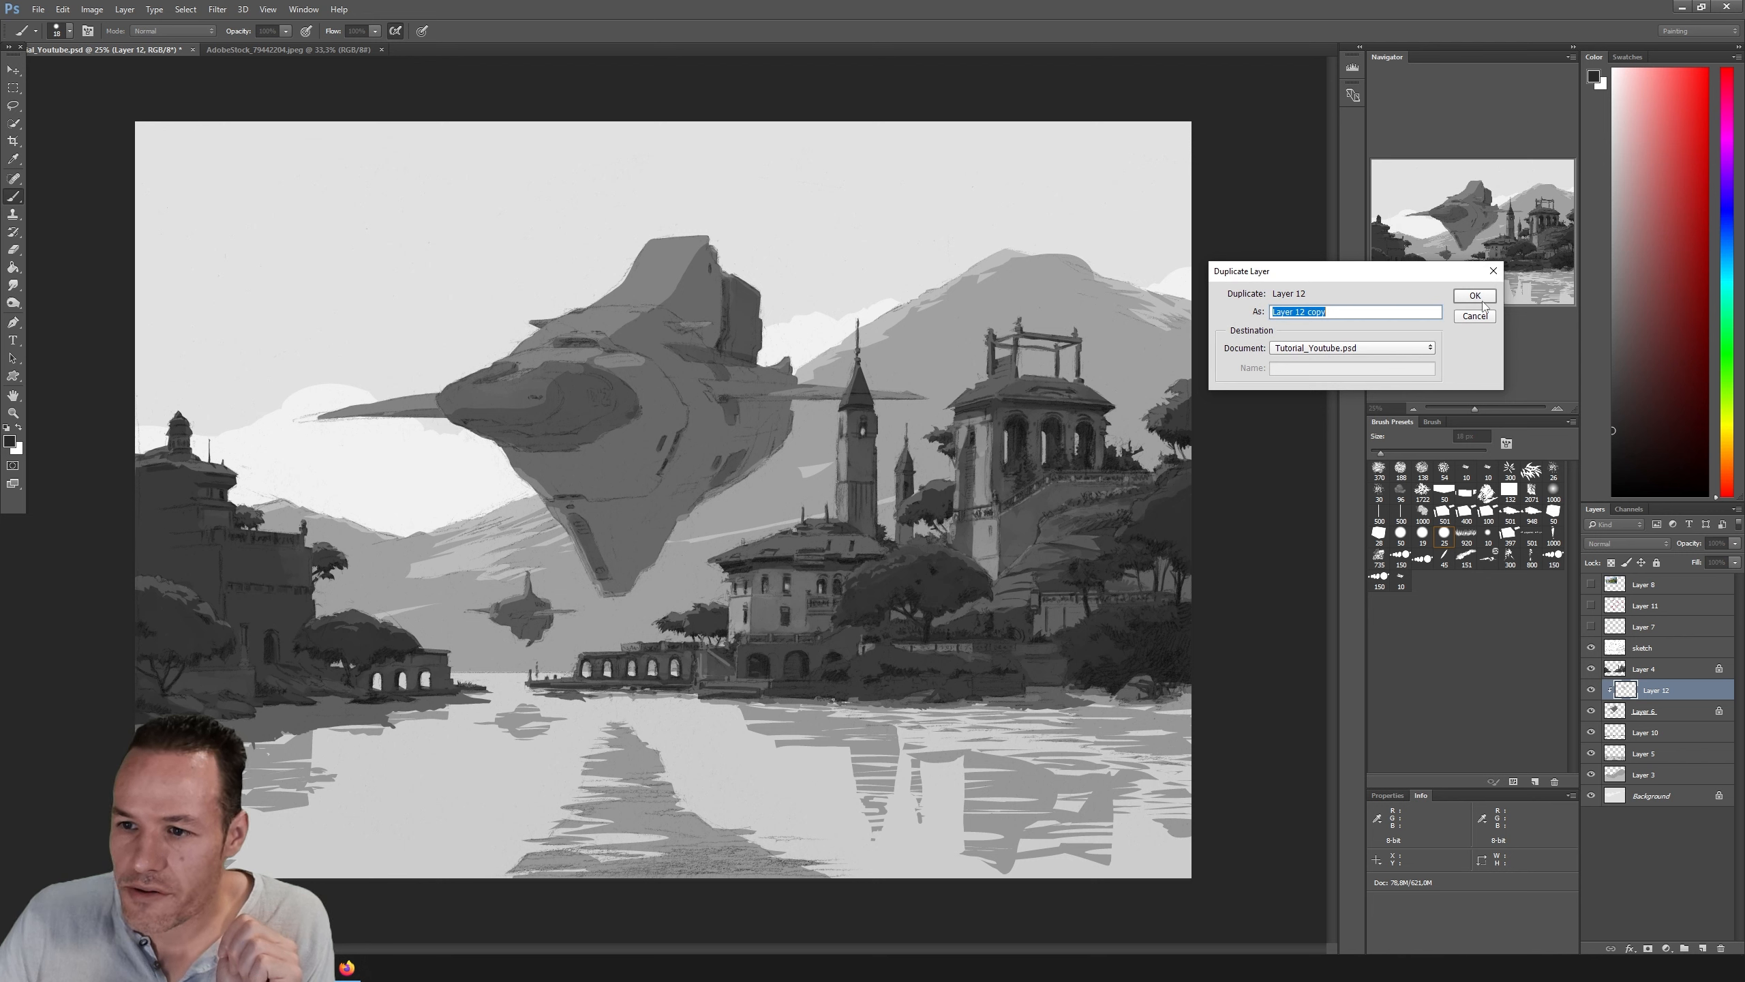
key(Return)
click(1591, 711)
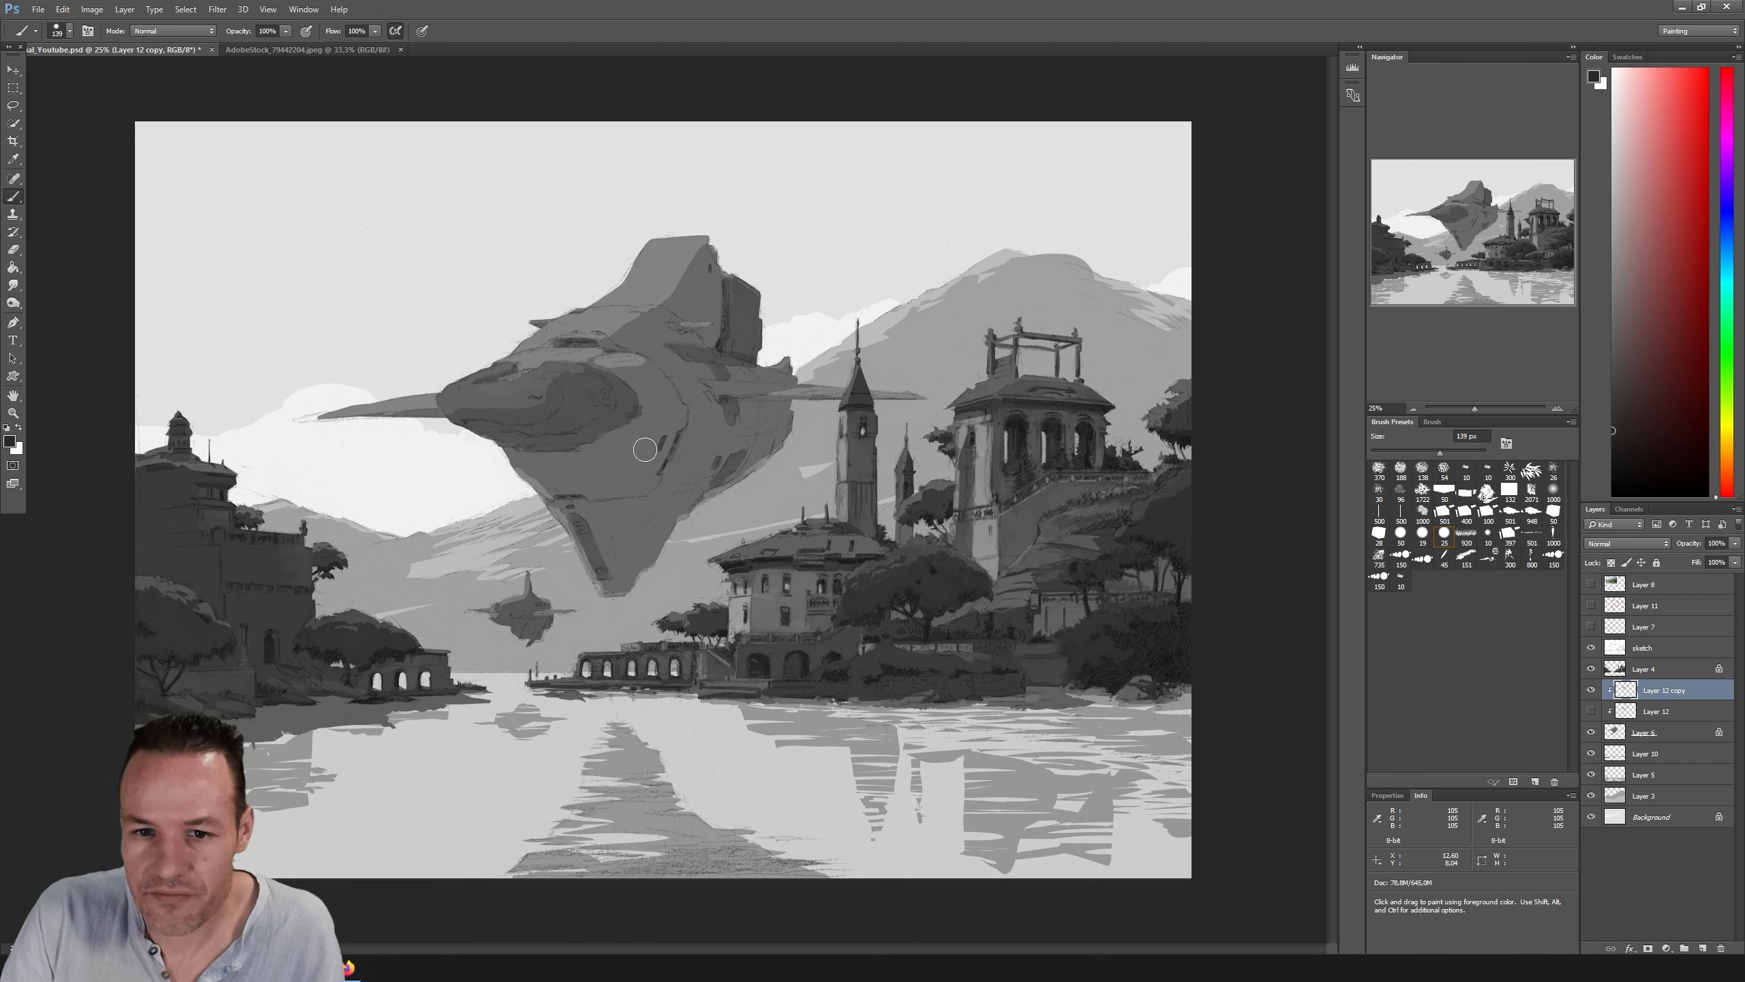
Step: Erase the dark shading from the ship's rounded nose on Layer 12 copy with a 156 px eraser
key(e)
drag(1407, 454, 1443, 453)
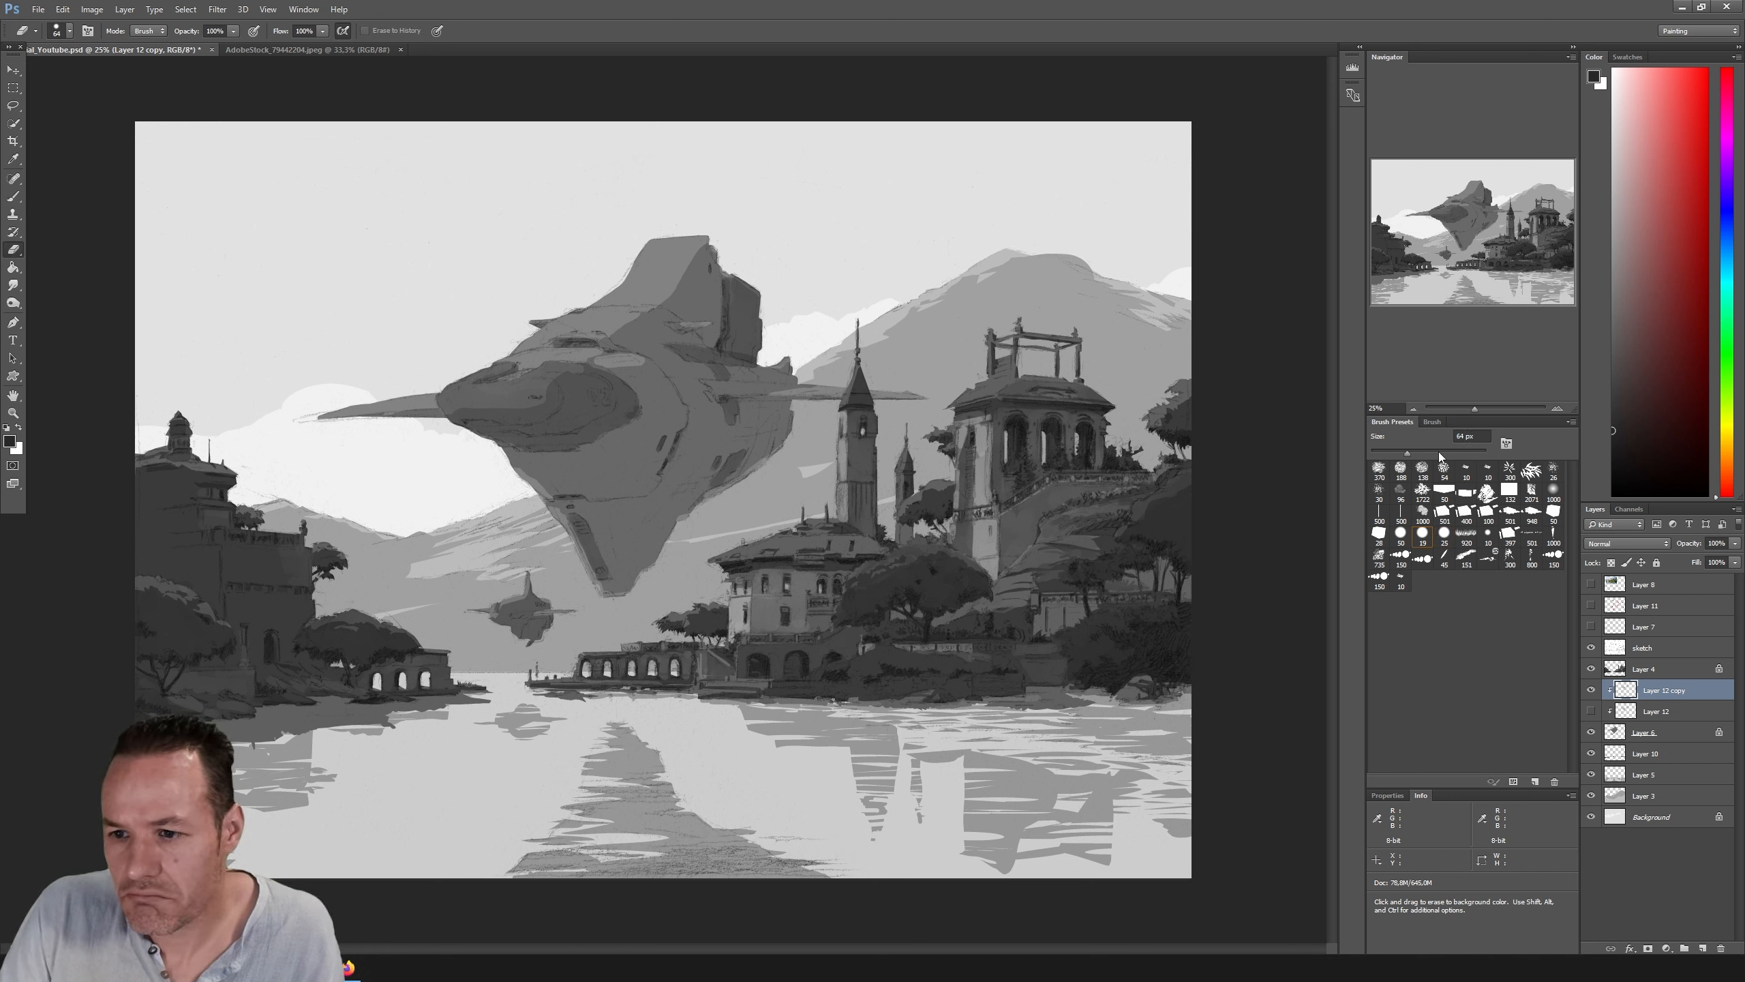
mouse_move(606, 426)
mouse_down()
mouse_move(579, 376)
mouse_move(446, 402)
mouse_move(621, 426)
mouse_up()
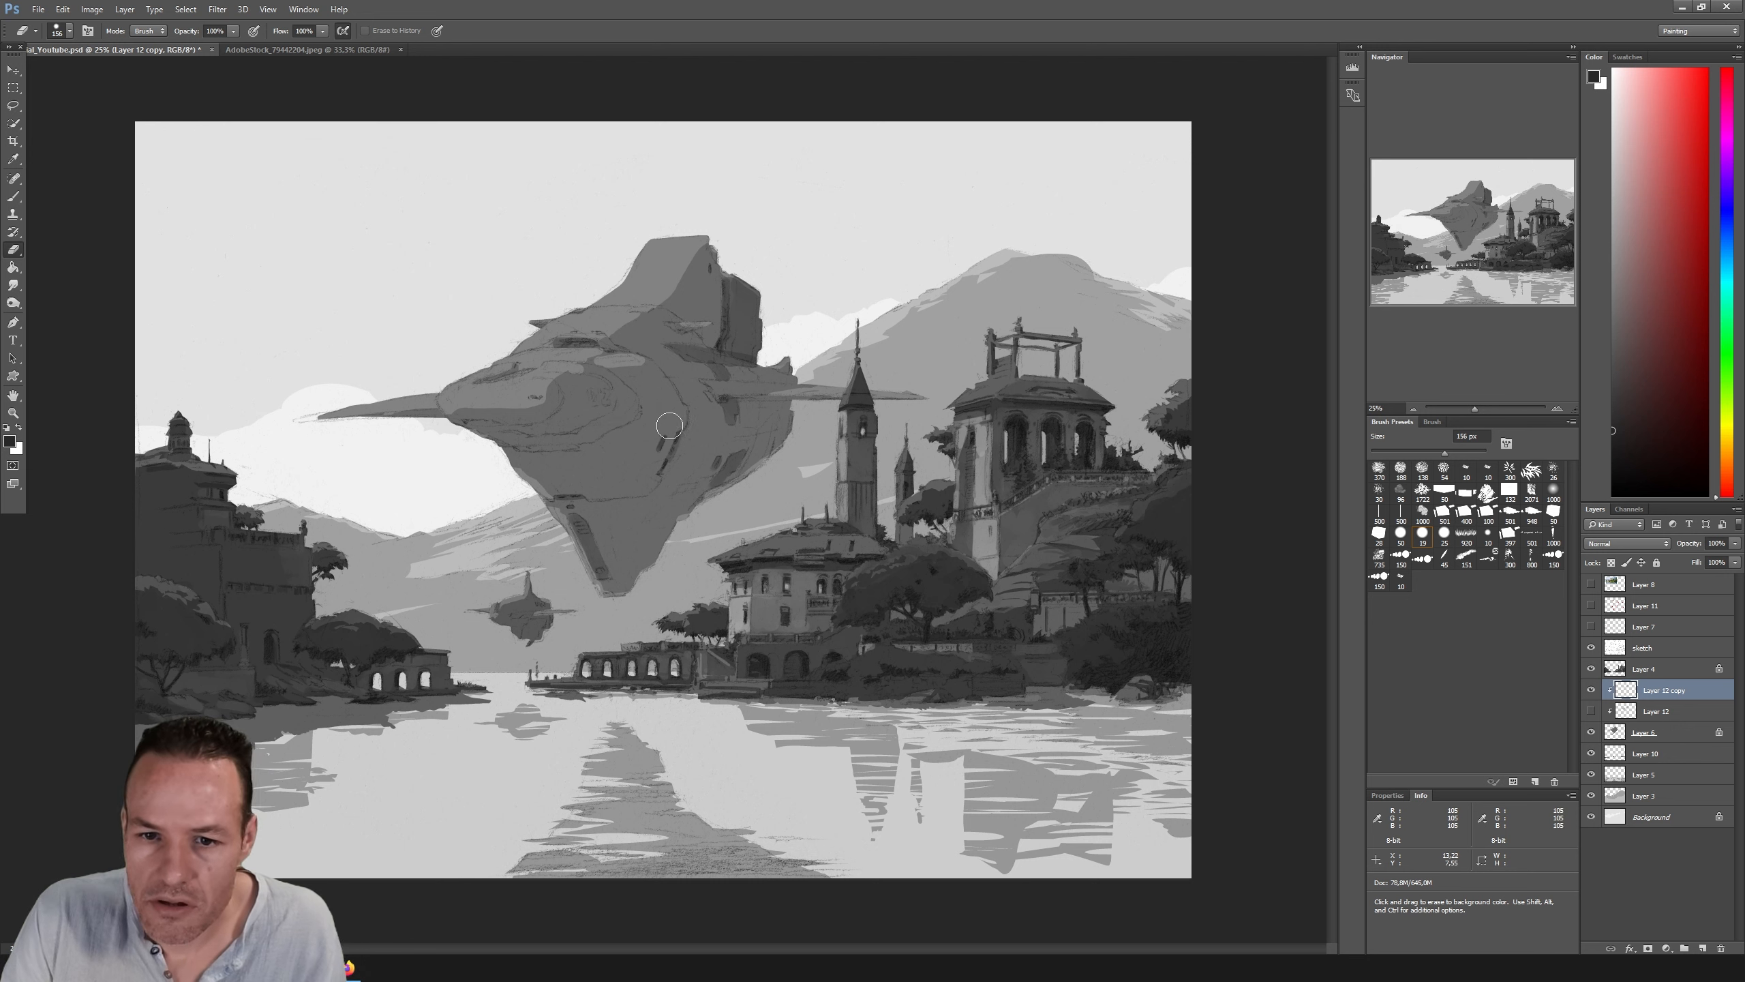
Step: Darken the ship's upper tail fin on Layer 12 copy with a 139 px brush
key(b)
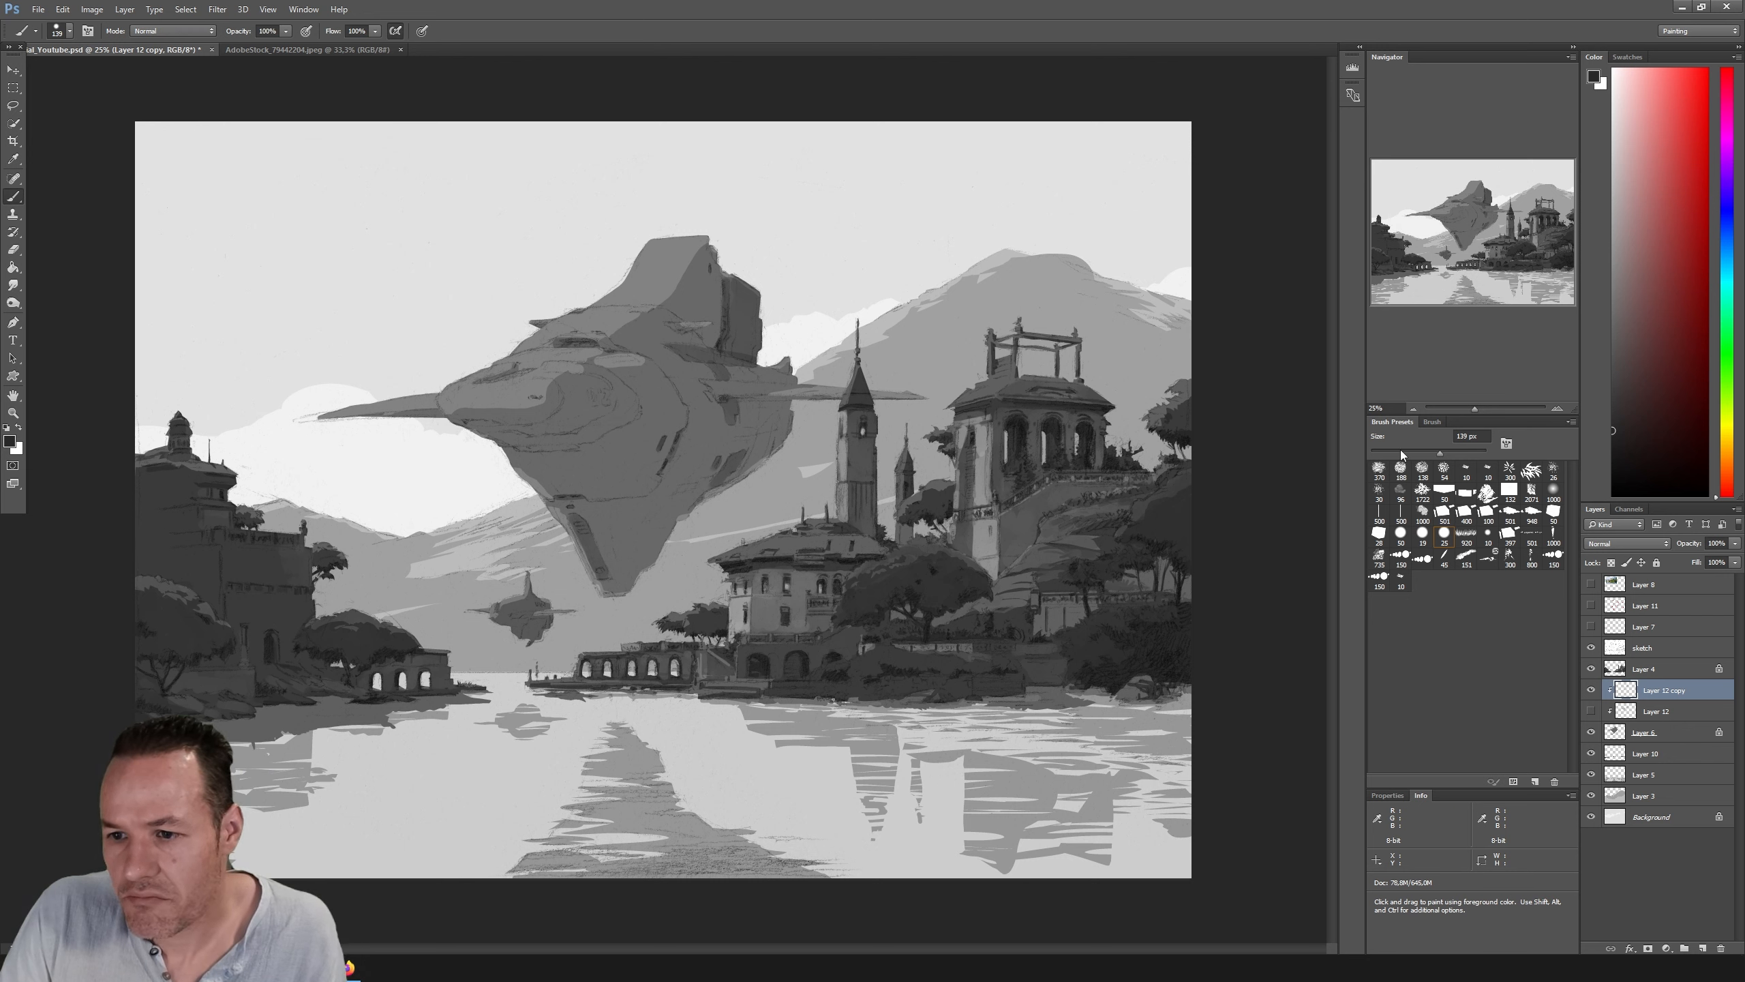
mouse_move(615, 298)
mouse_down()
mouse_move(722, 312)
mouse_move(722, 333)
mouse_move(705, 245)
mouse_move(681, 283)
mouse_move(698, 238)
mouse_move(635, 253)
mouse_move(623, 293)
mouse_up()
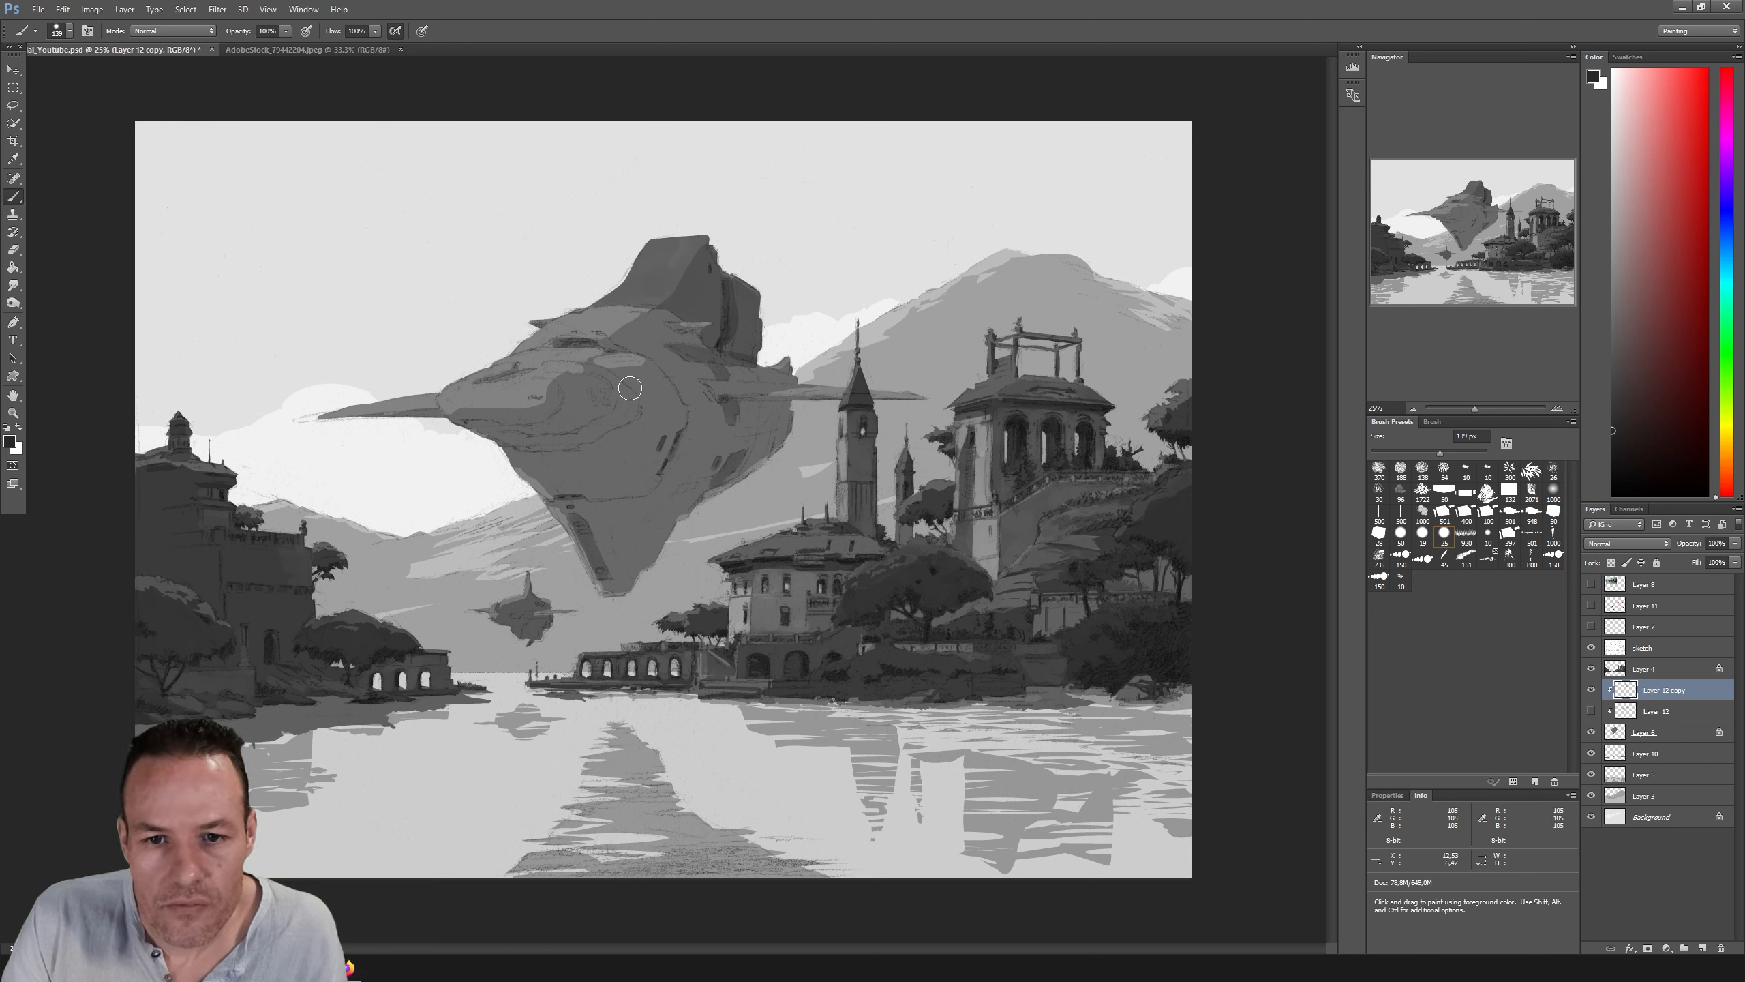
Step: Paint a dark shadow beneath and behind the ship's nose tip with a 61 px brush, undoing and reworking the last strokes
click(1407, 453)
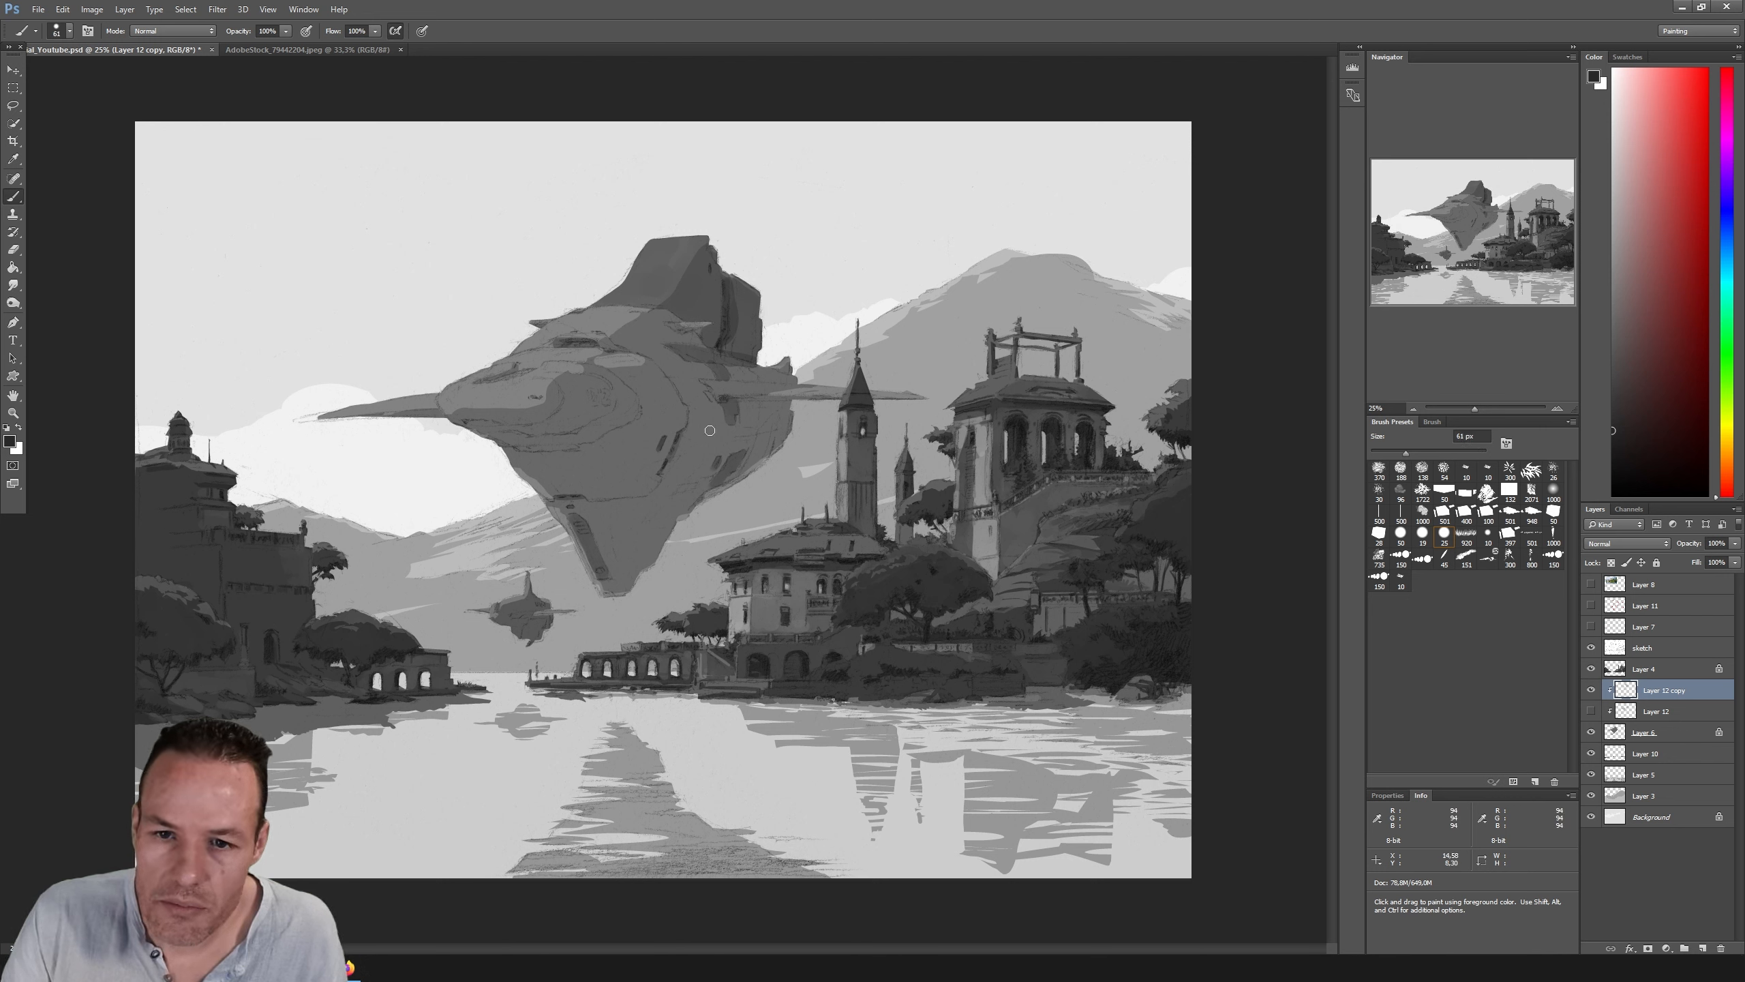
key(e)
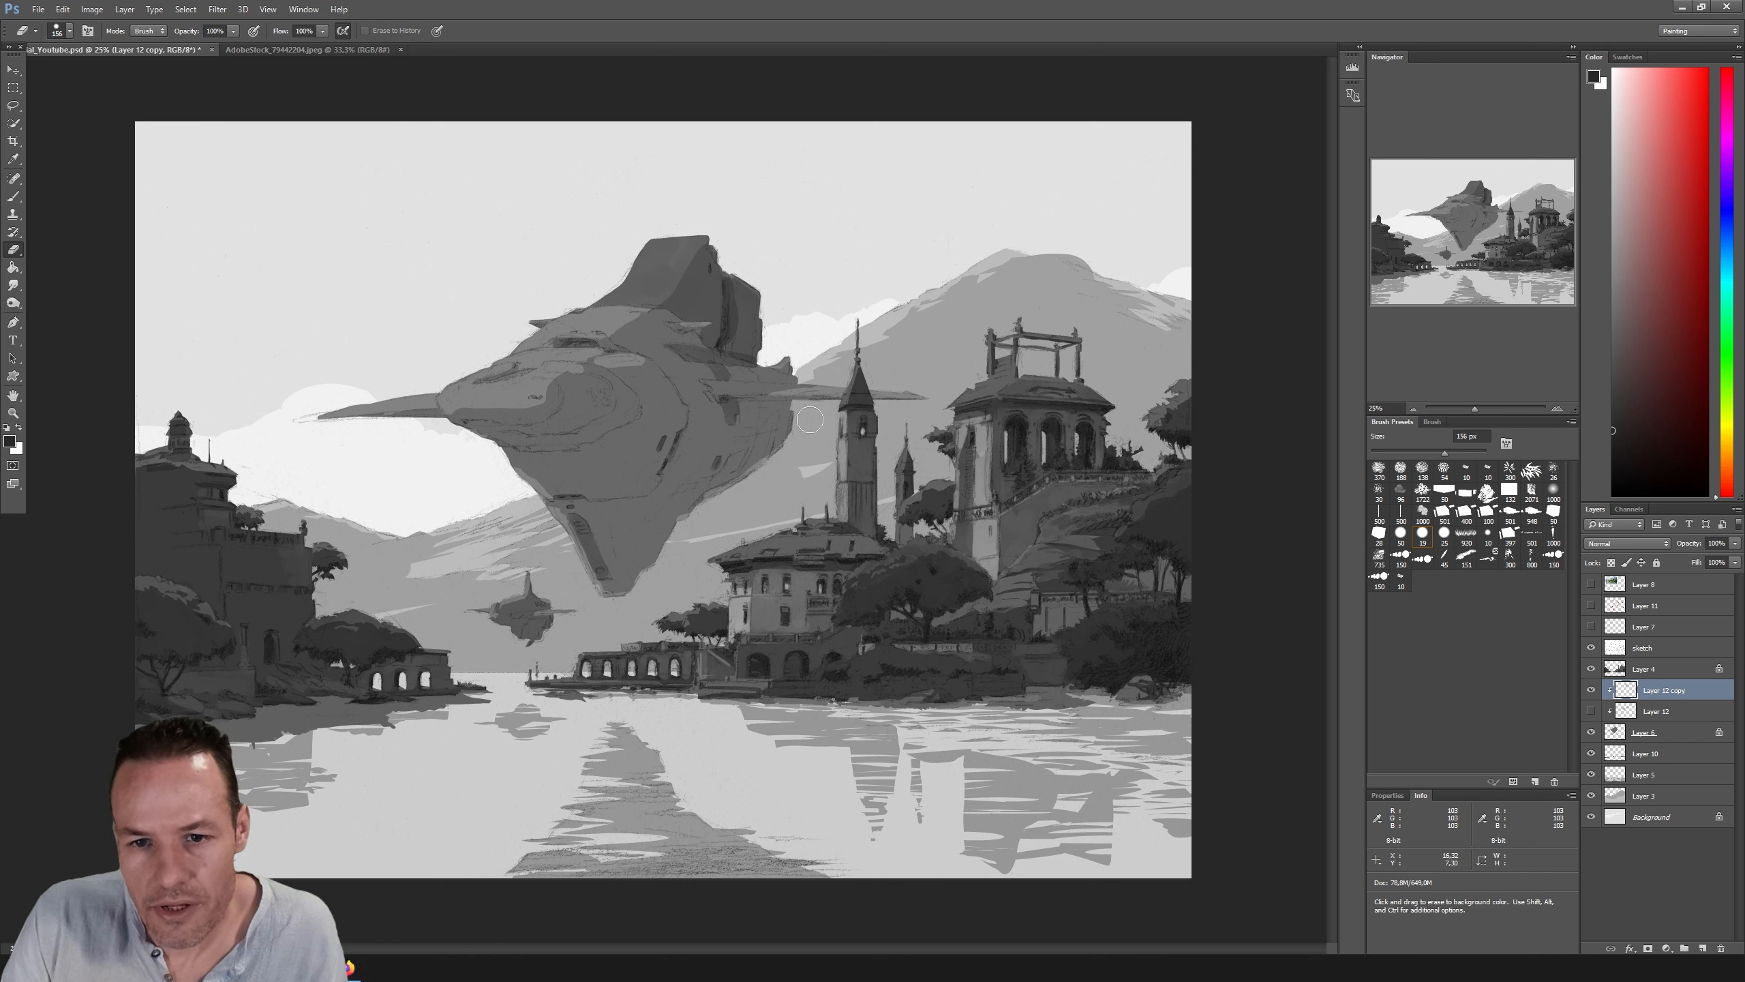
key(b)
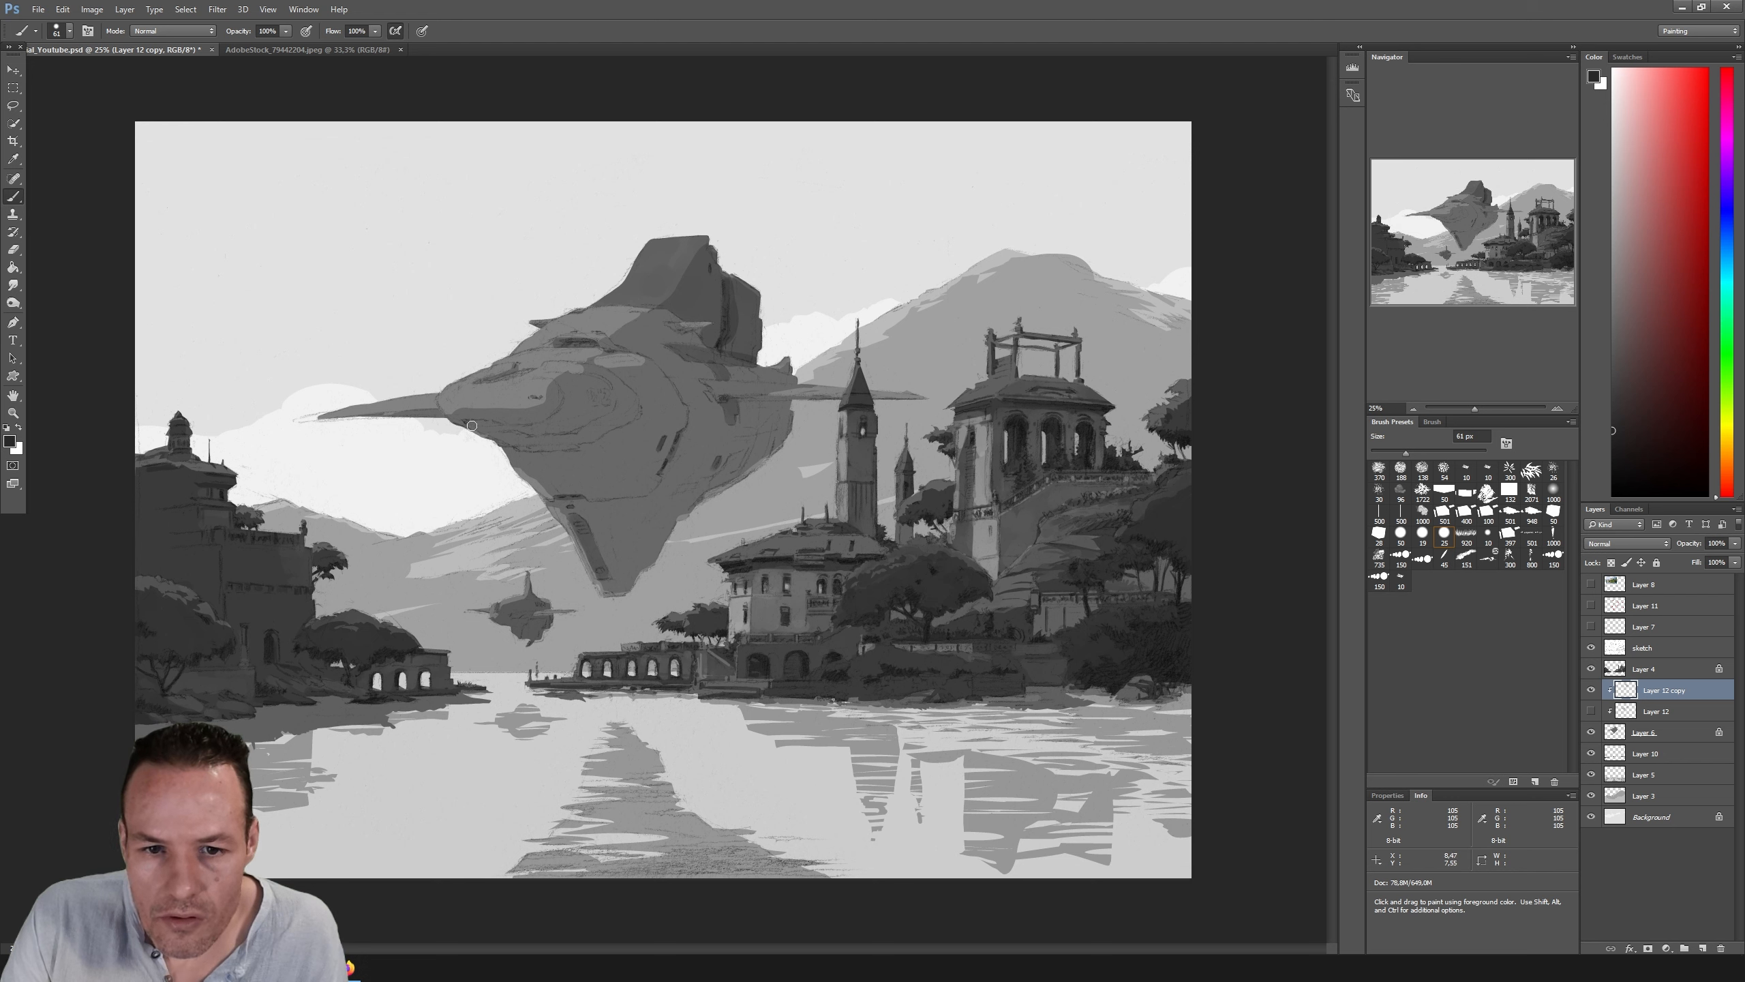
mouse_move(538, 430)
mouse_down()
mouse_move(566, 385)
mouse_move(536, 376)
mouse_move(603, 385)
mouse_move(610, 407)
mouse_move(591, 411)
mouse_move(583, 388)
mouse_move(587, 417)
mouse_move(555, 430)
mouse_move(596, 418)
mouse_up()
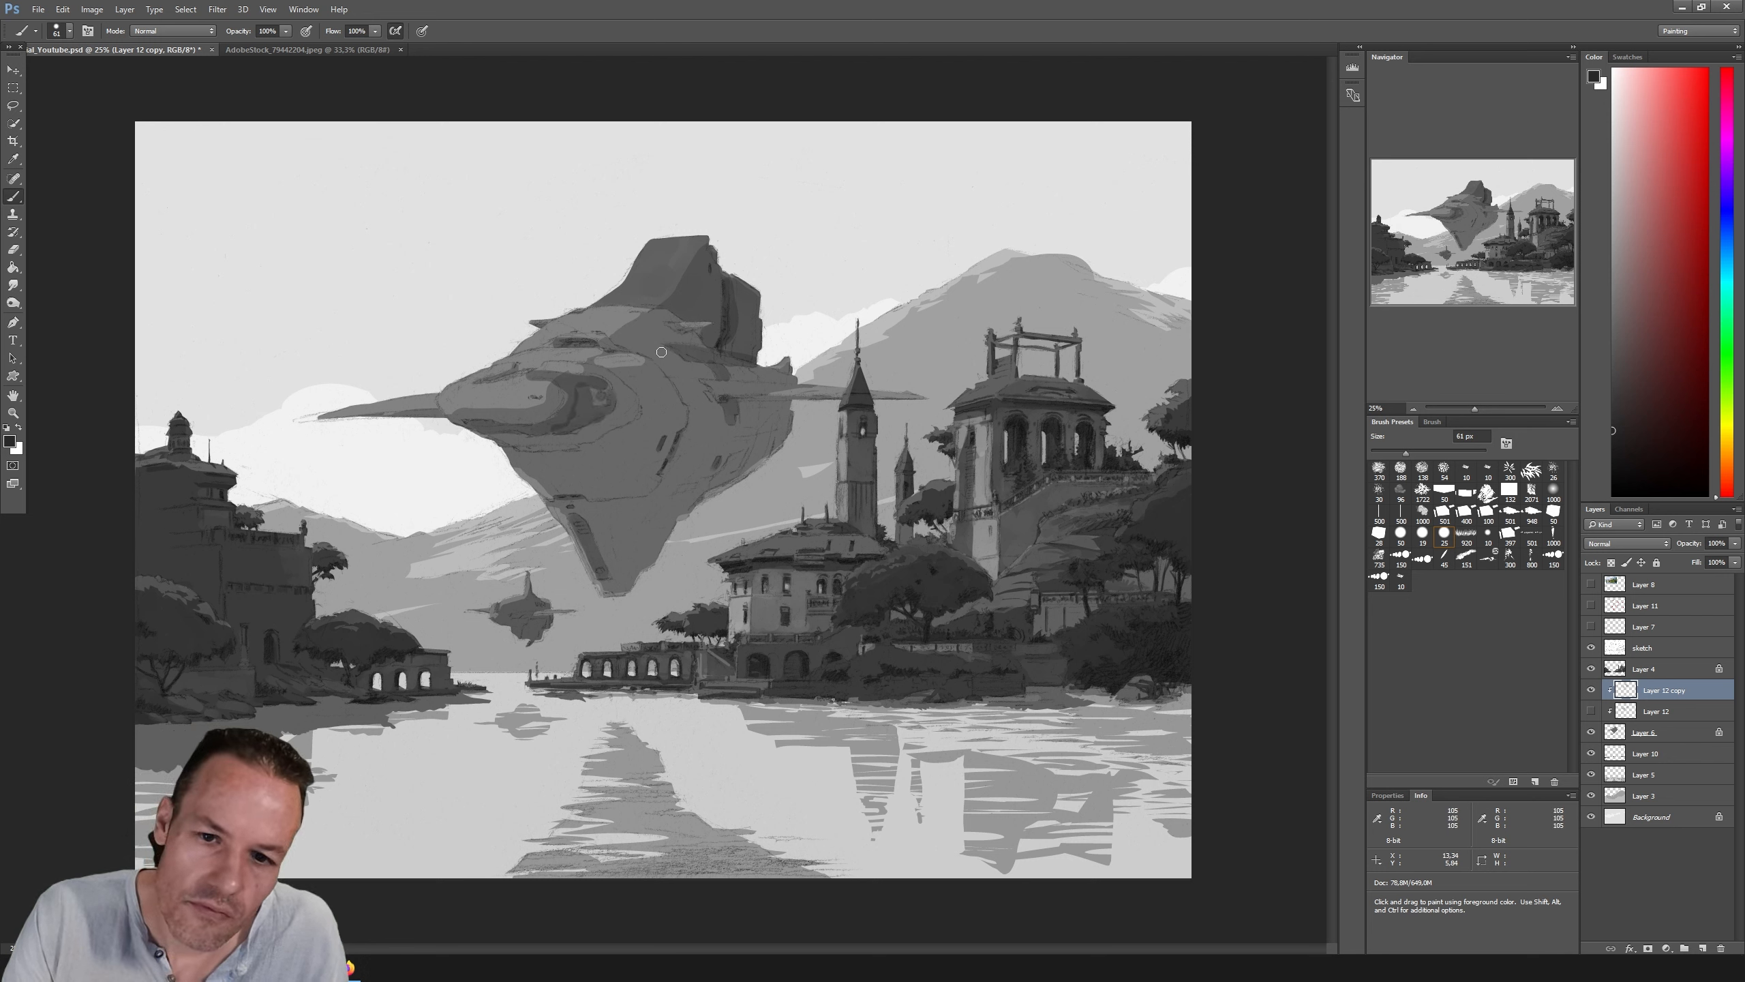
key(ctrl+alt+z)
key(ctrl+alt+z)
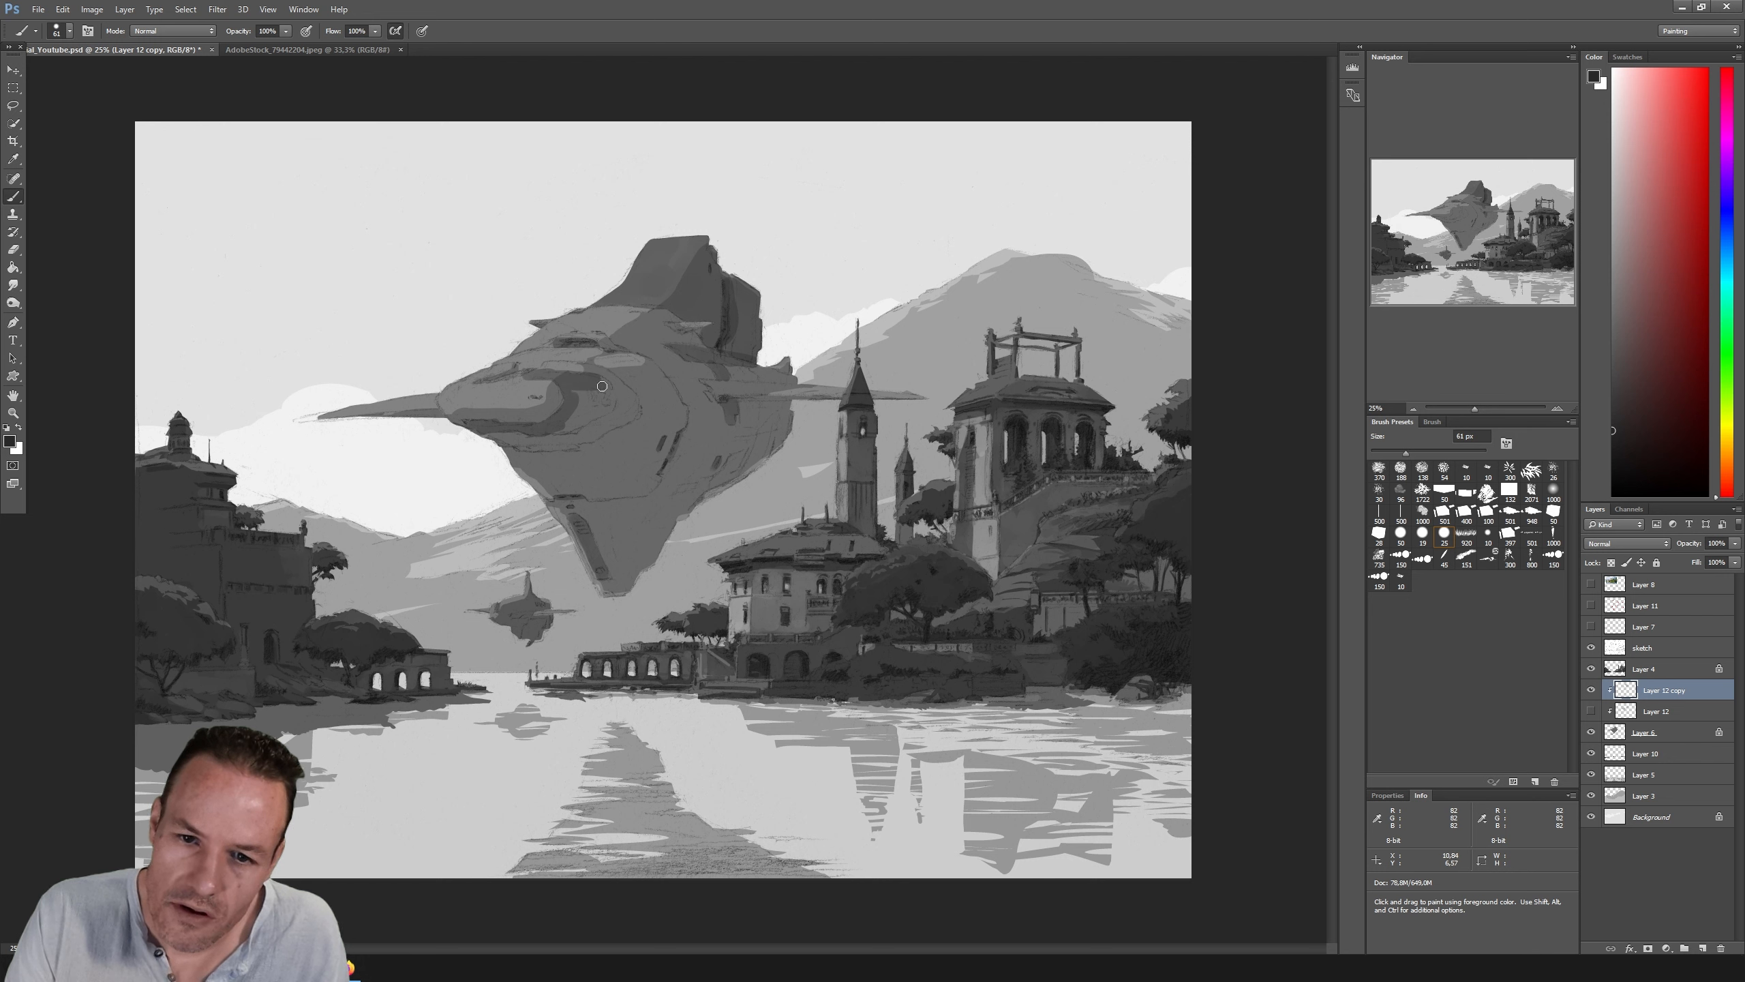
mouse_move(597, 403)
mouse_down()
mouse_move(576, 399)
mouse_move(569, 426)
mouse_move(602, 409)
mouse_up()
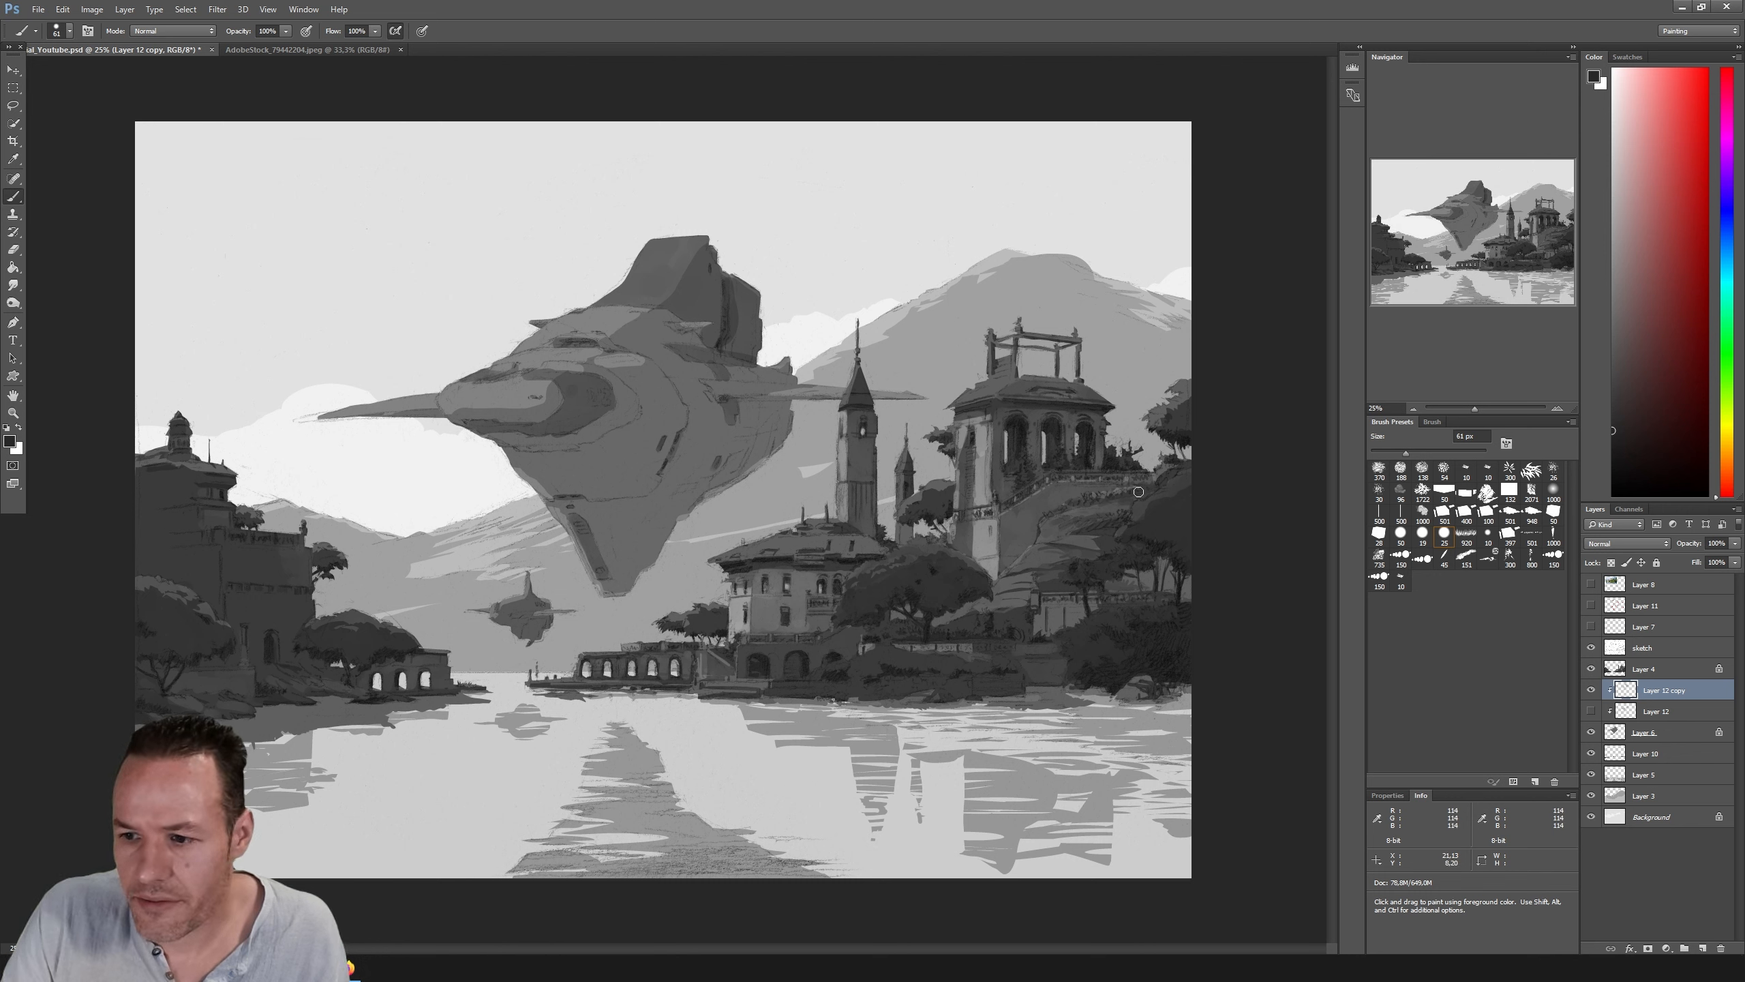
Step: Compare the ship's original Layer 12 shadows with the Layer 12 copy version
click(1591, 689)
click(1591, 711)
click(1592, 711)
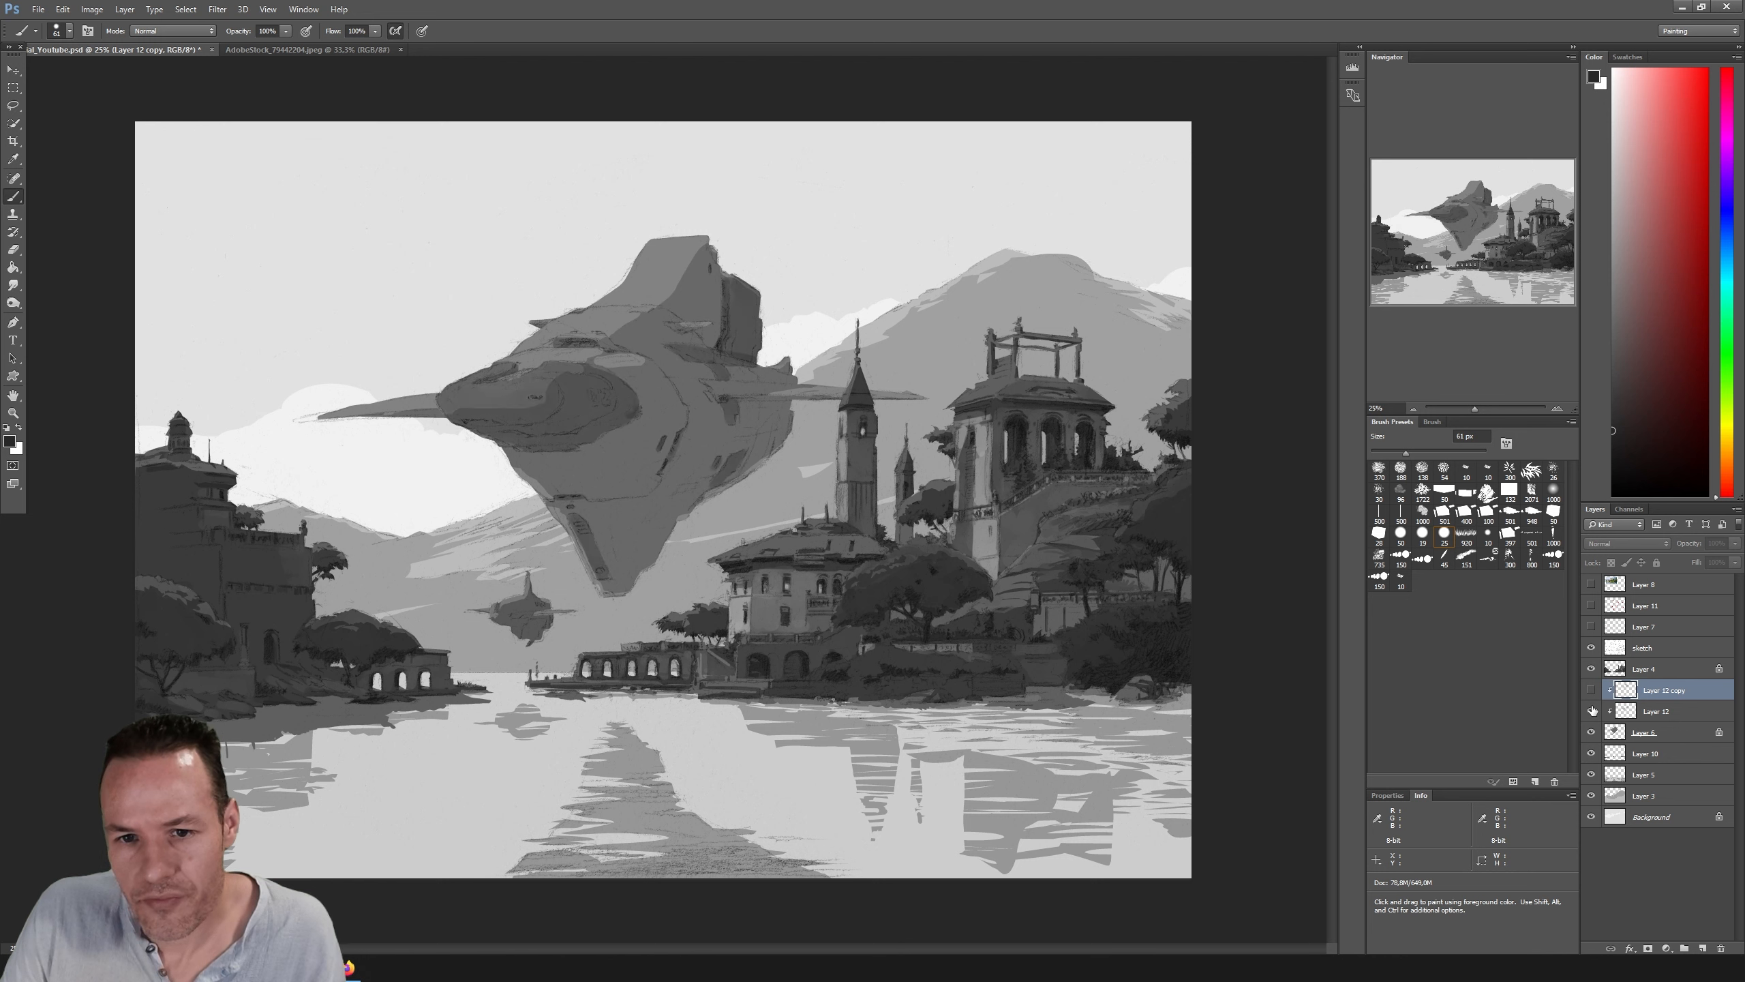
click(1591, 711)
click(1591, 689)
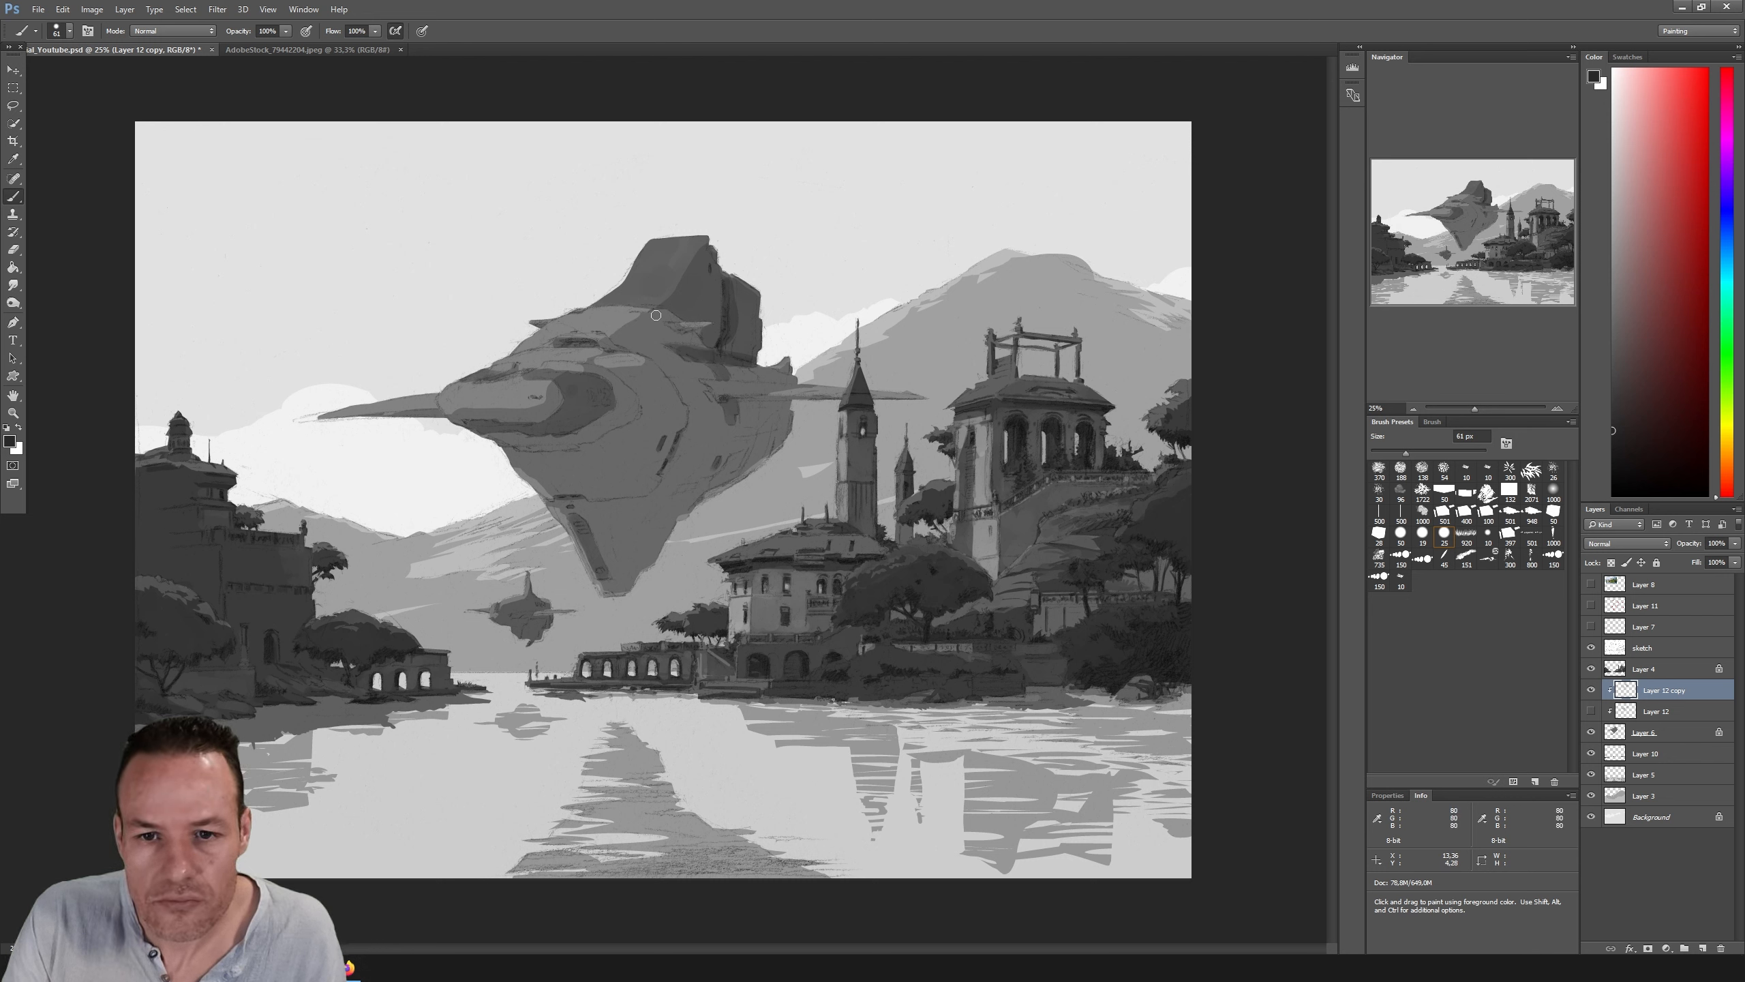
Step: Sample a mid grey and a darker grey from the ship's rear section as the brush colour
alt+click(751, 297)
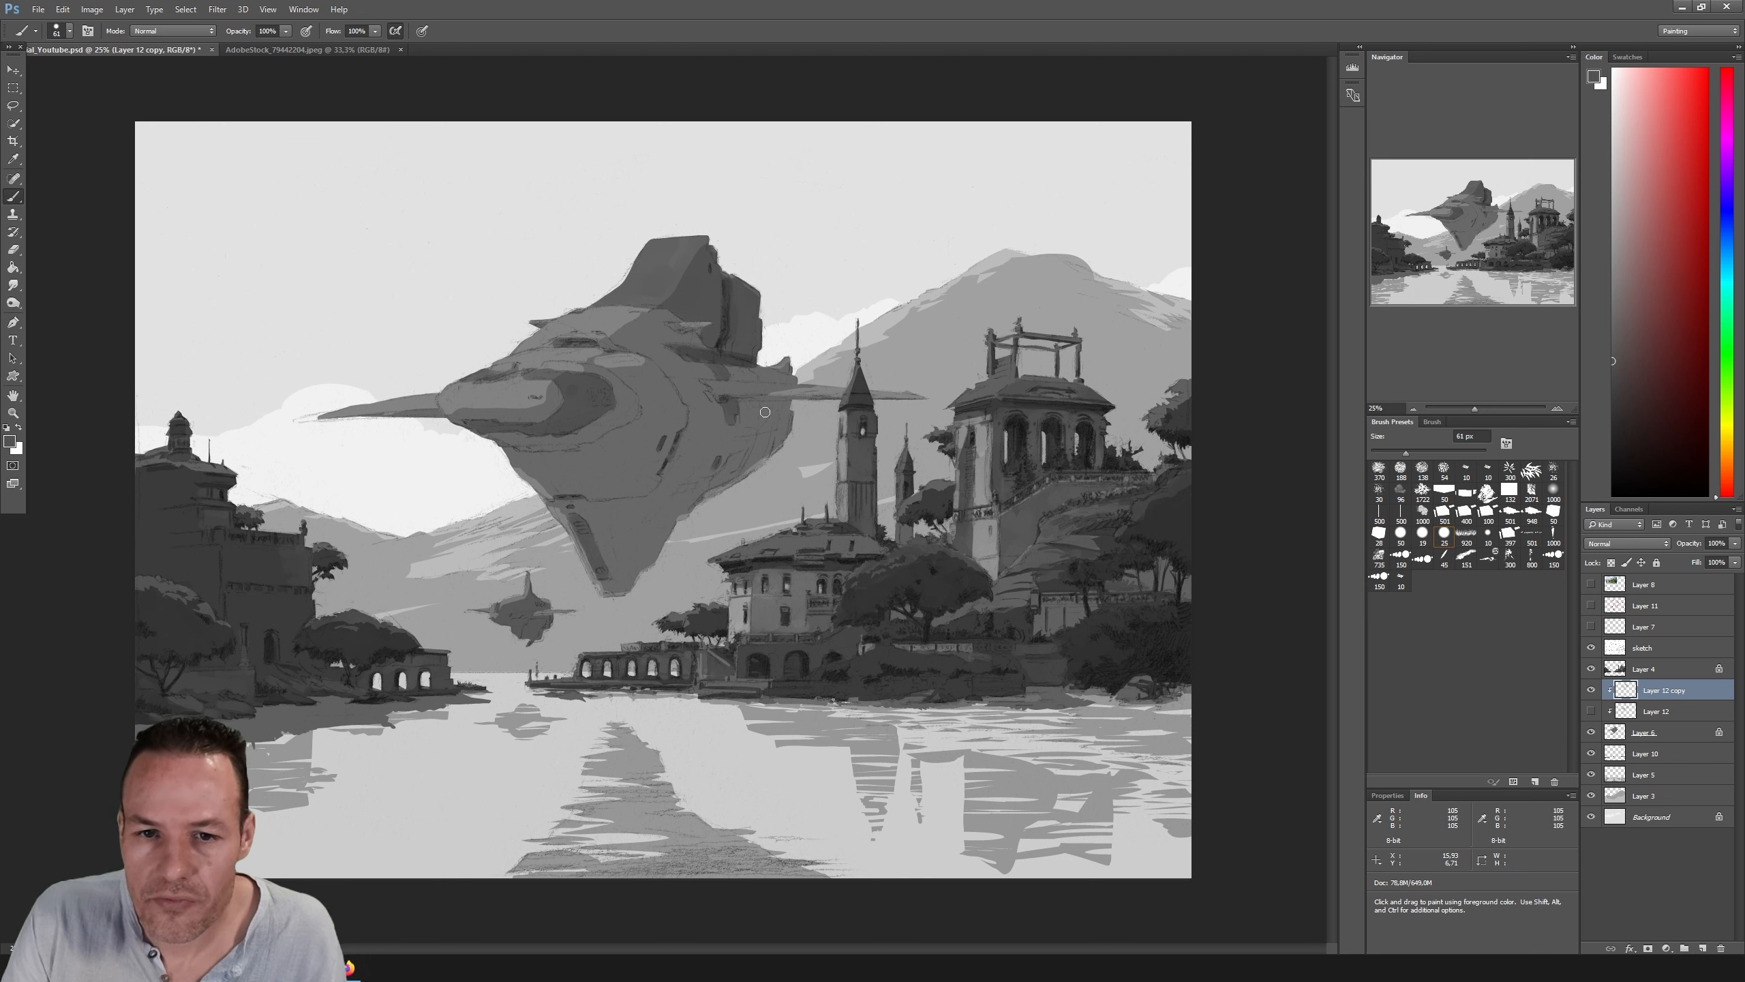
alt+click(727, 335)
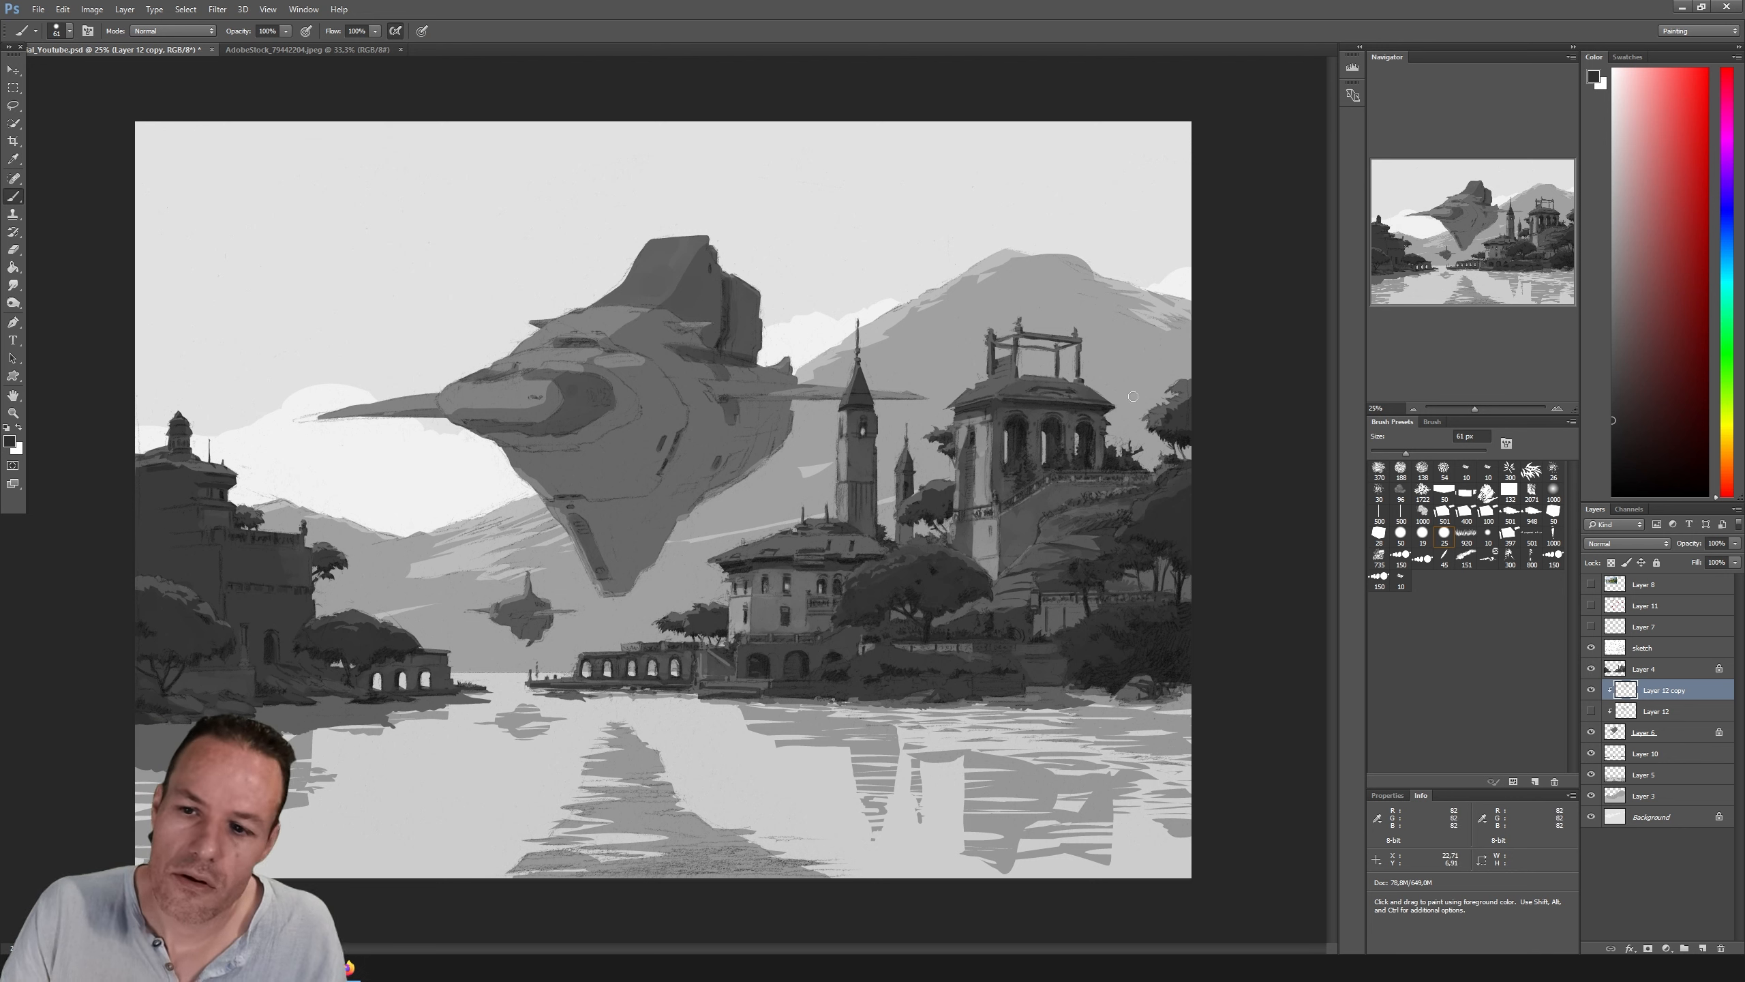
Step: Alternate repeatedly between Layer 12 and Layer 12 copy to judge both shadow patterns, ending with only the copy visible
click(1591, 689)
click(1591, 711)
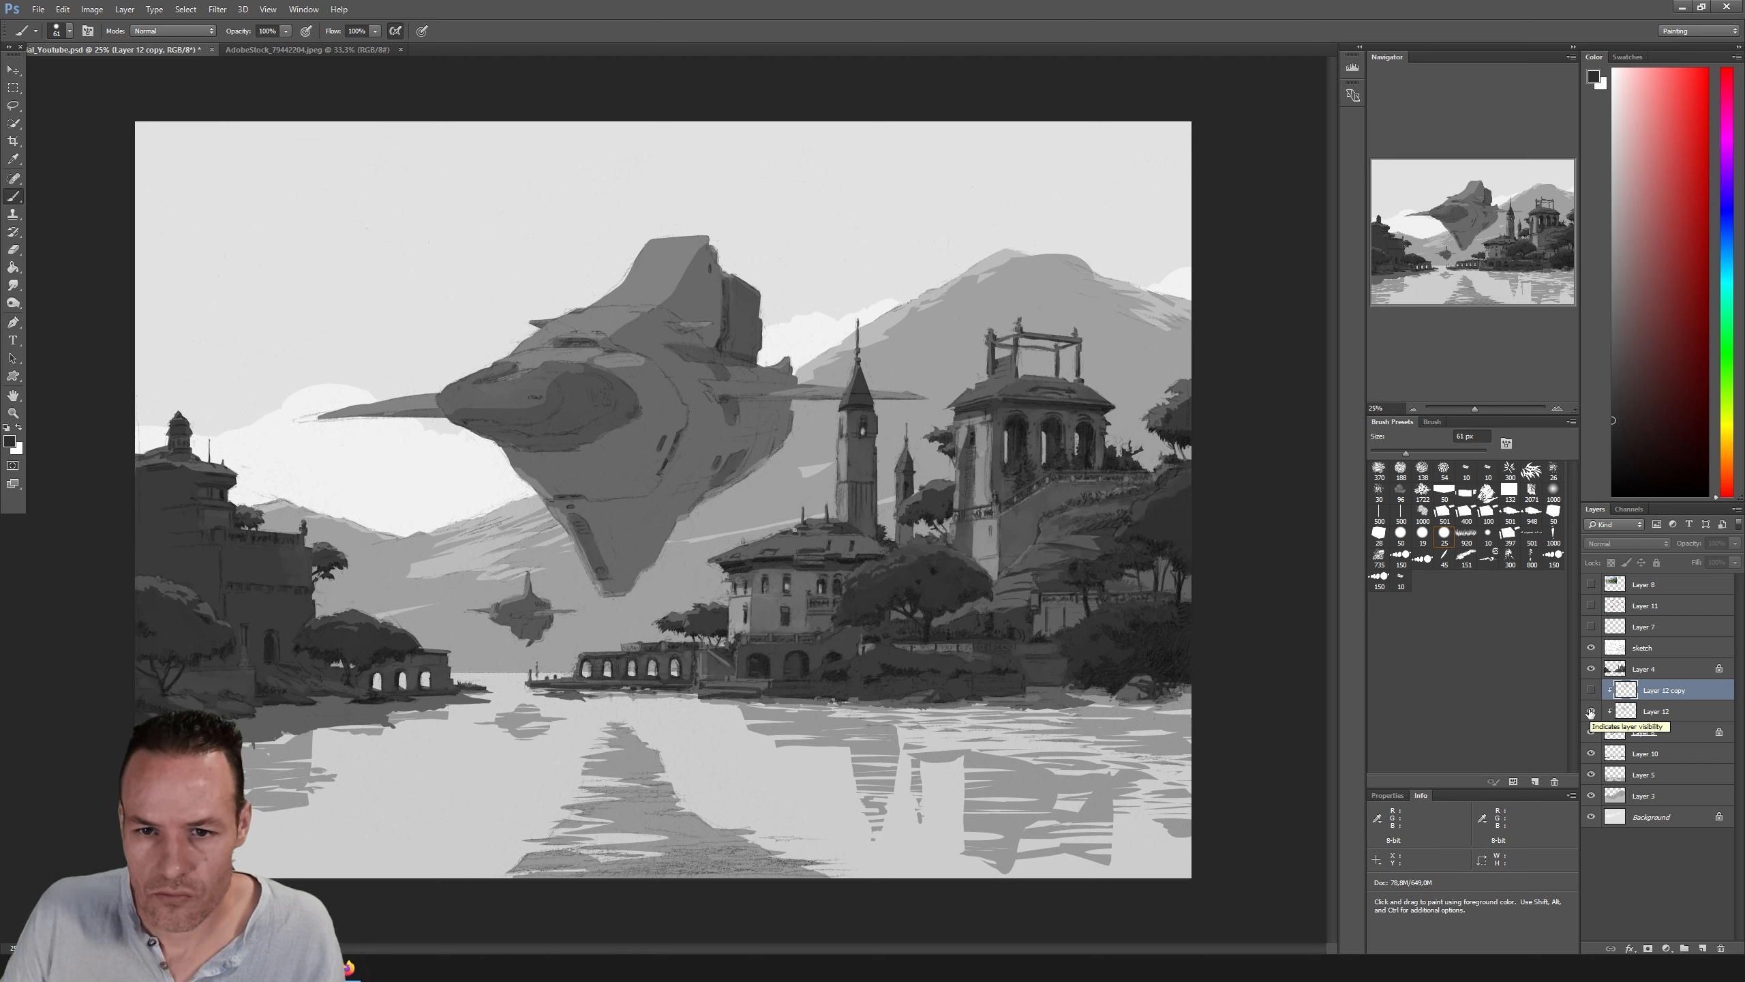
click(1591, 689)
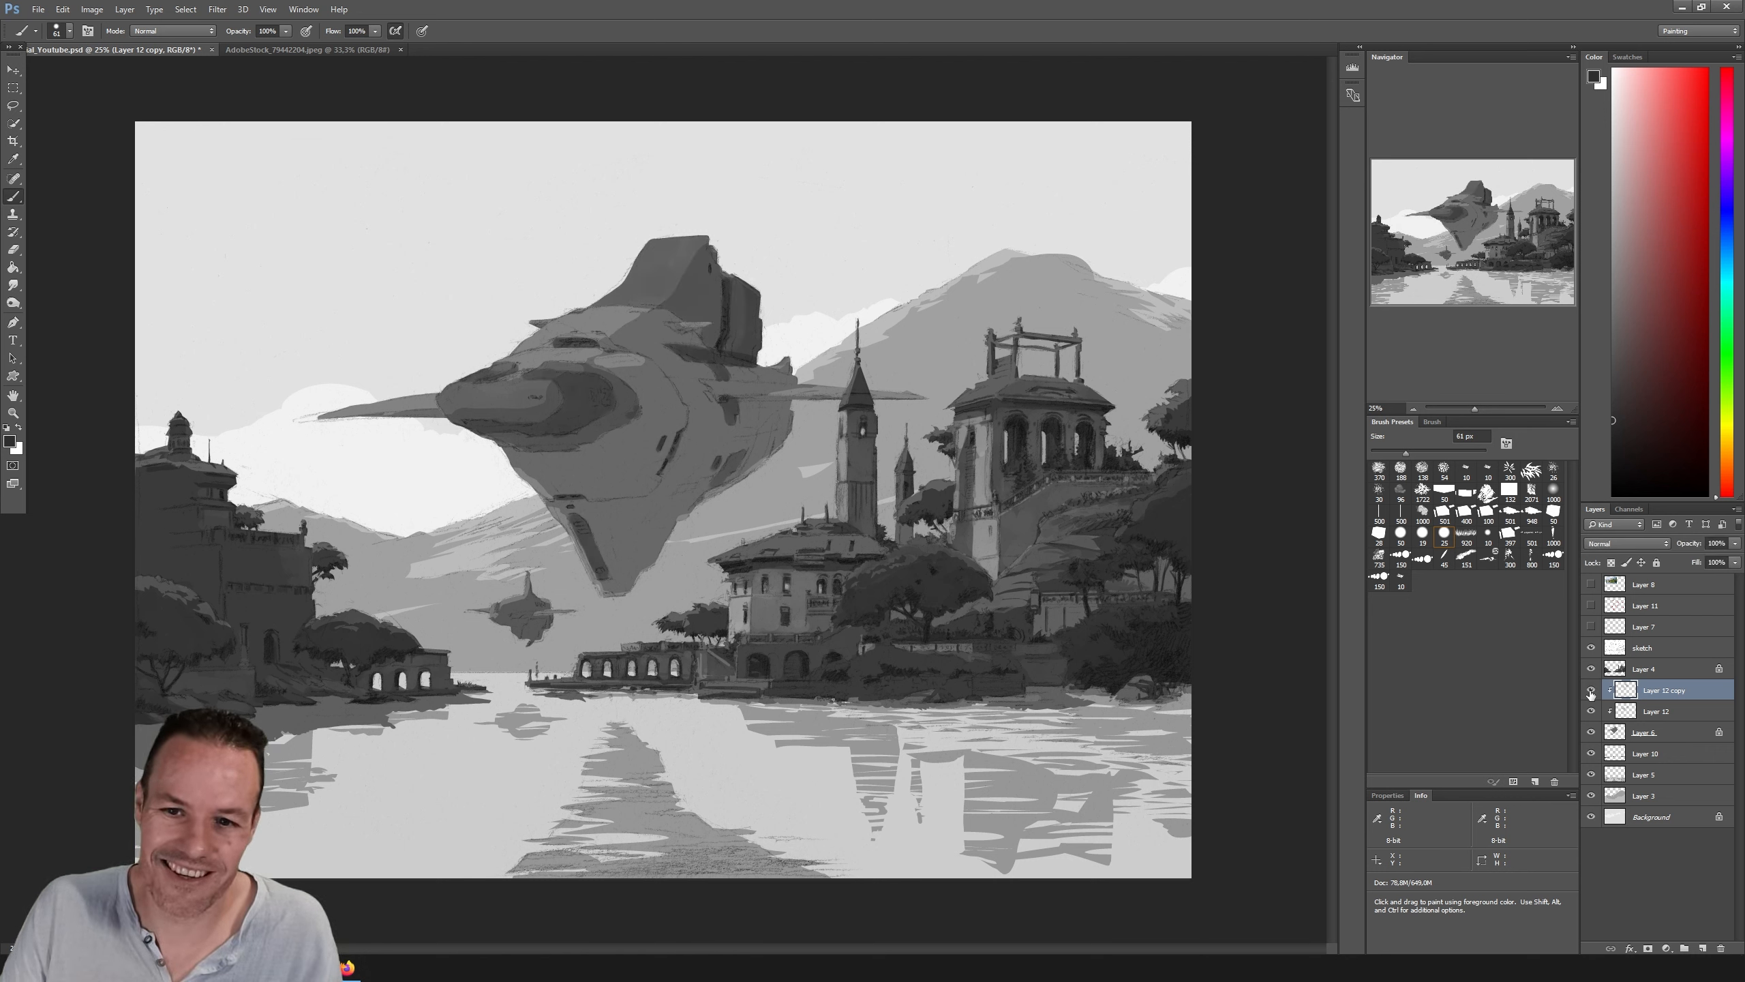
click(1591, 690)
click(1591, 711)
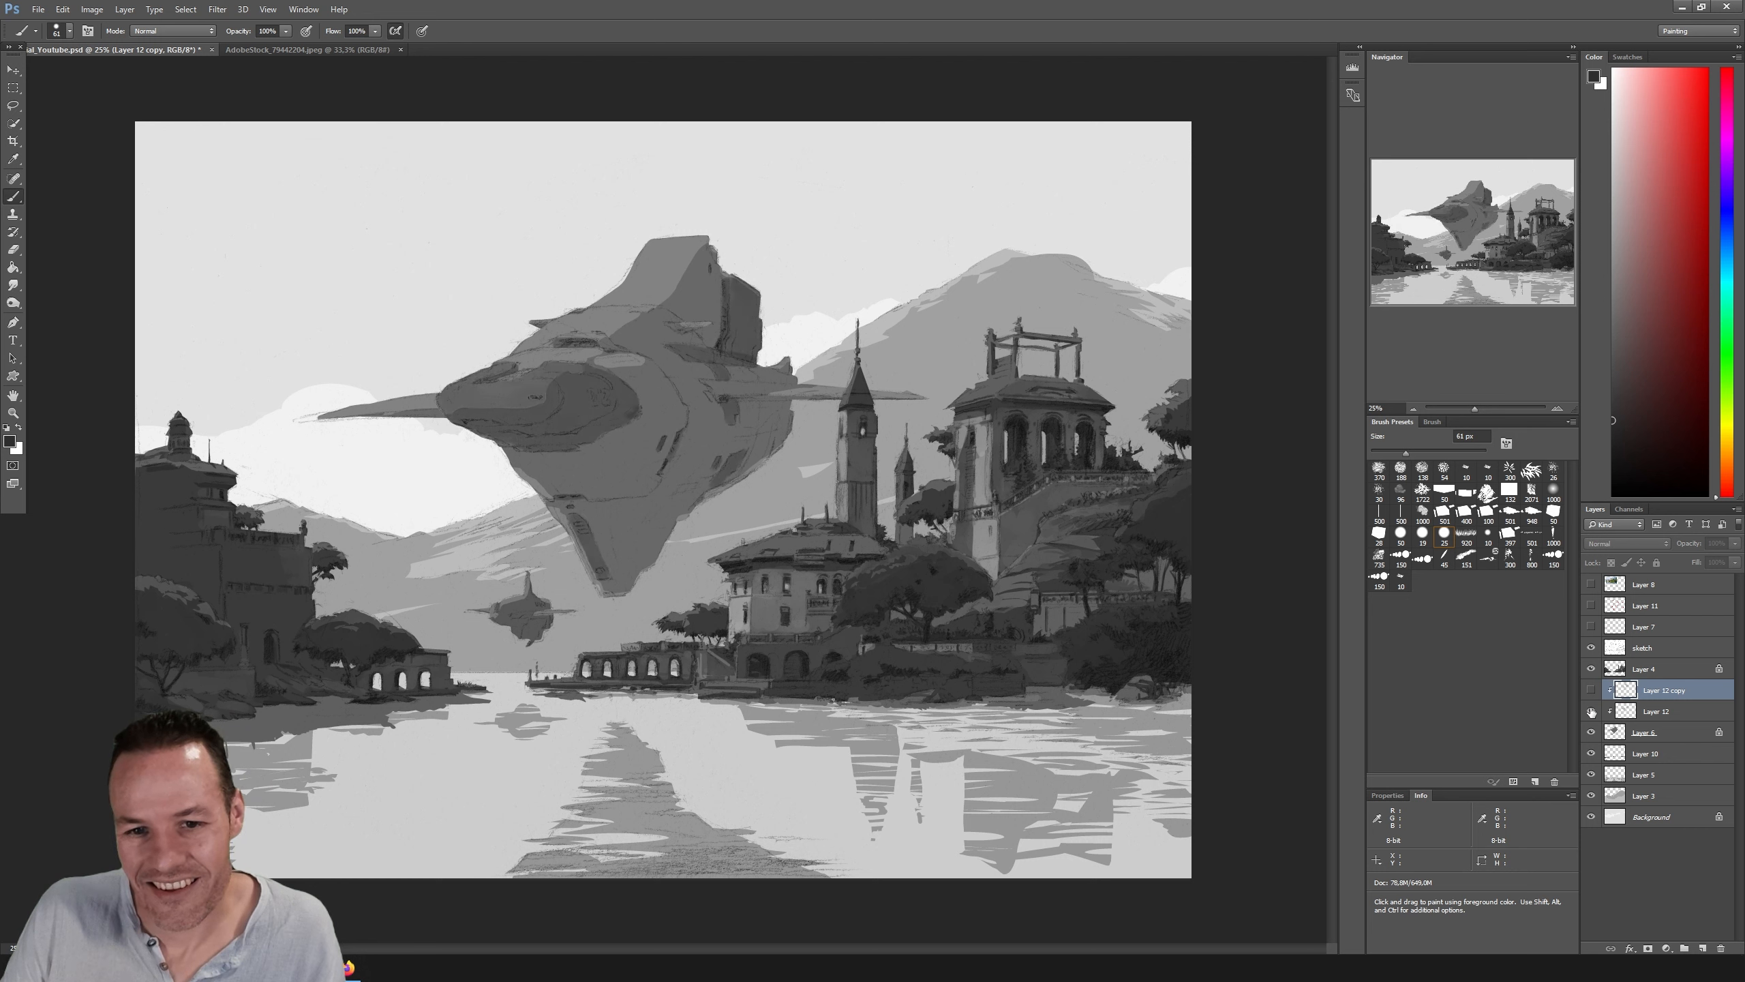
click(1591, 712)
click(1591, 711)
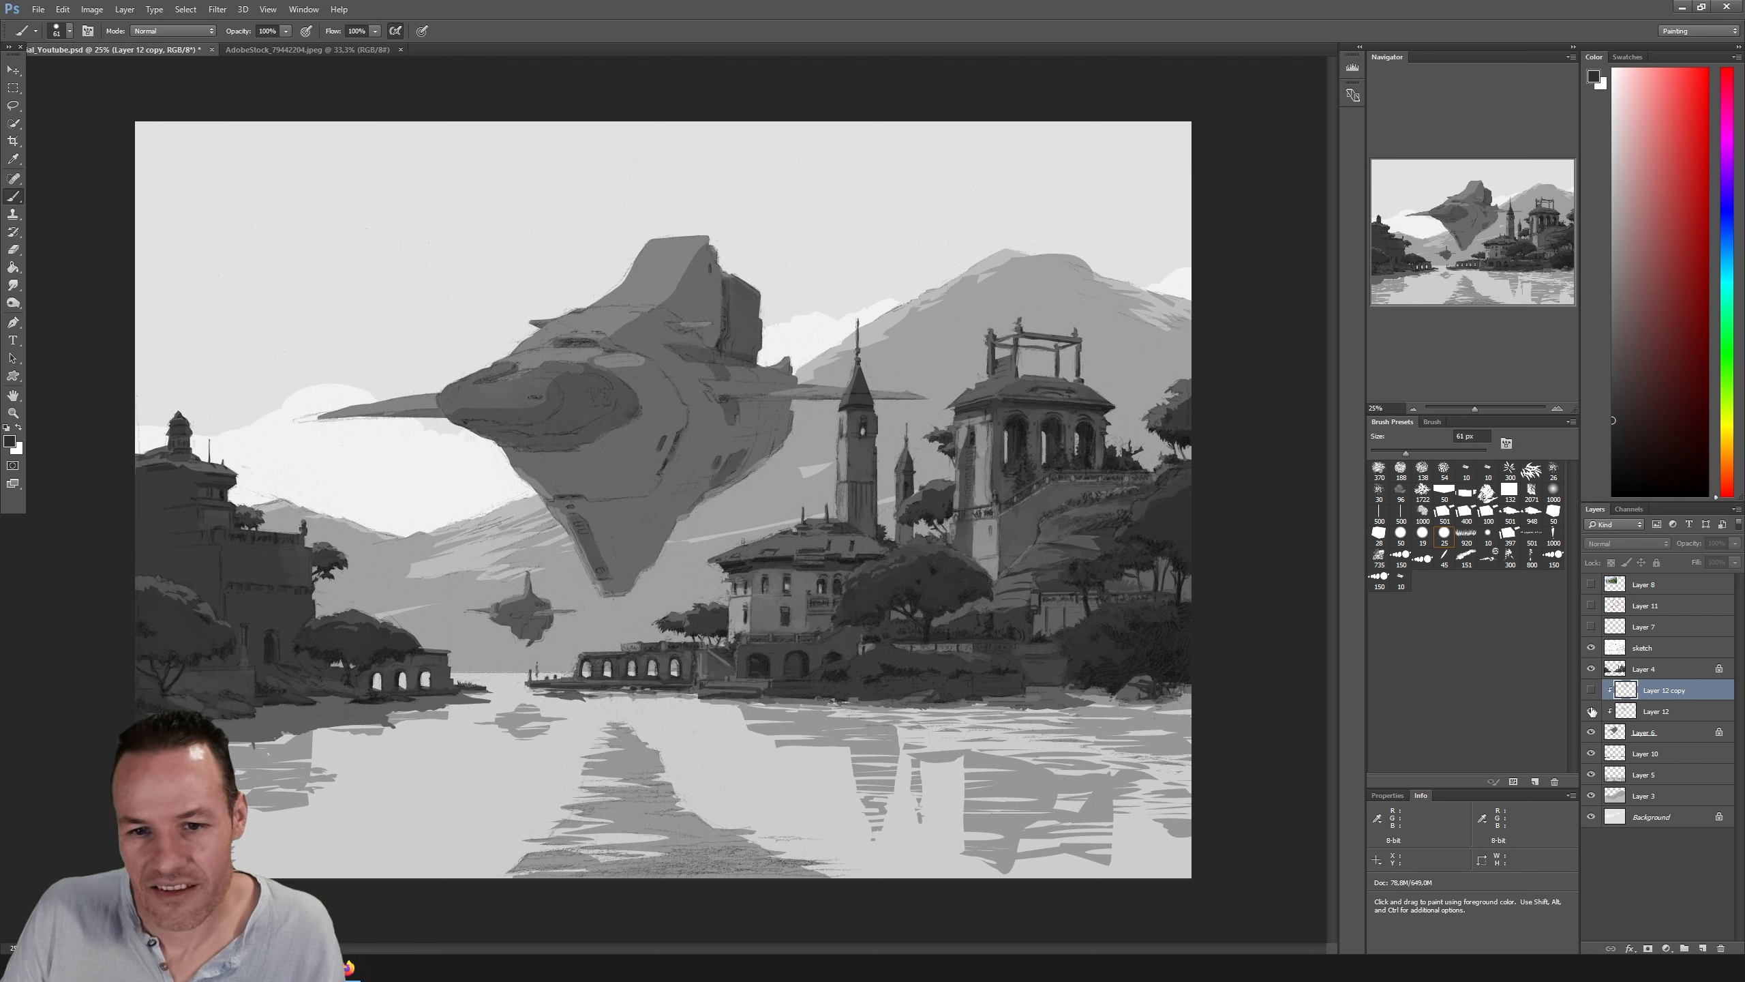
click(1591, 711)
click(1591, 690)
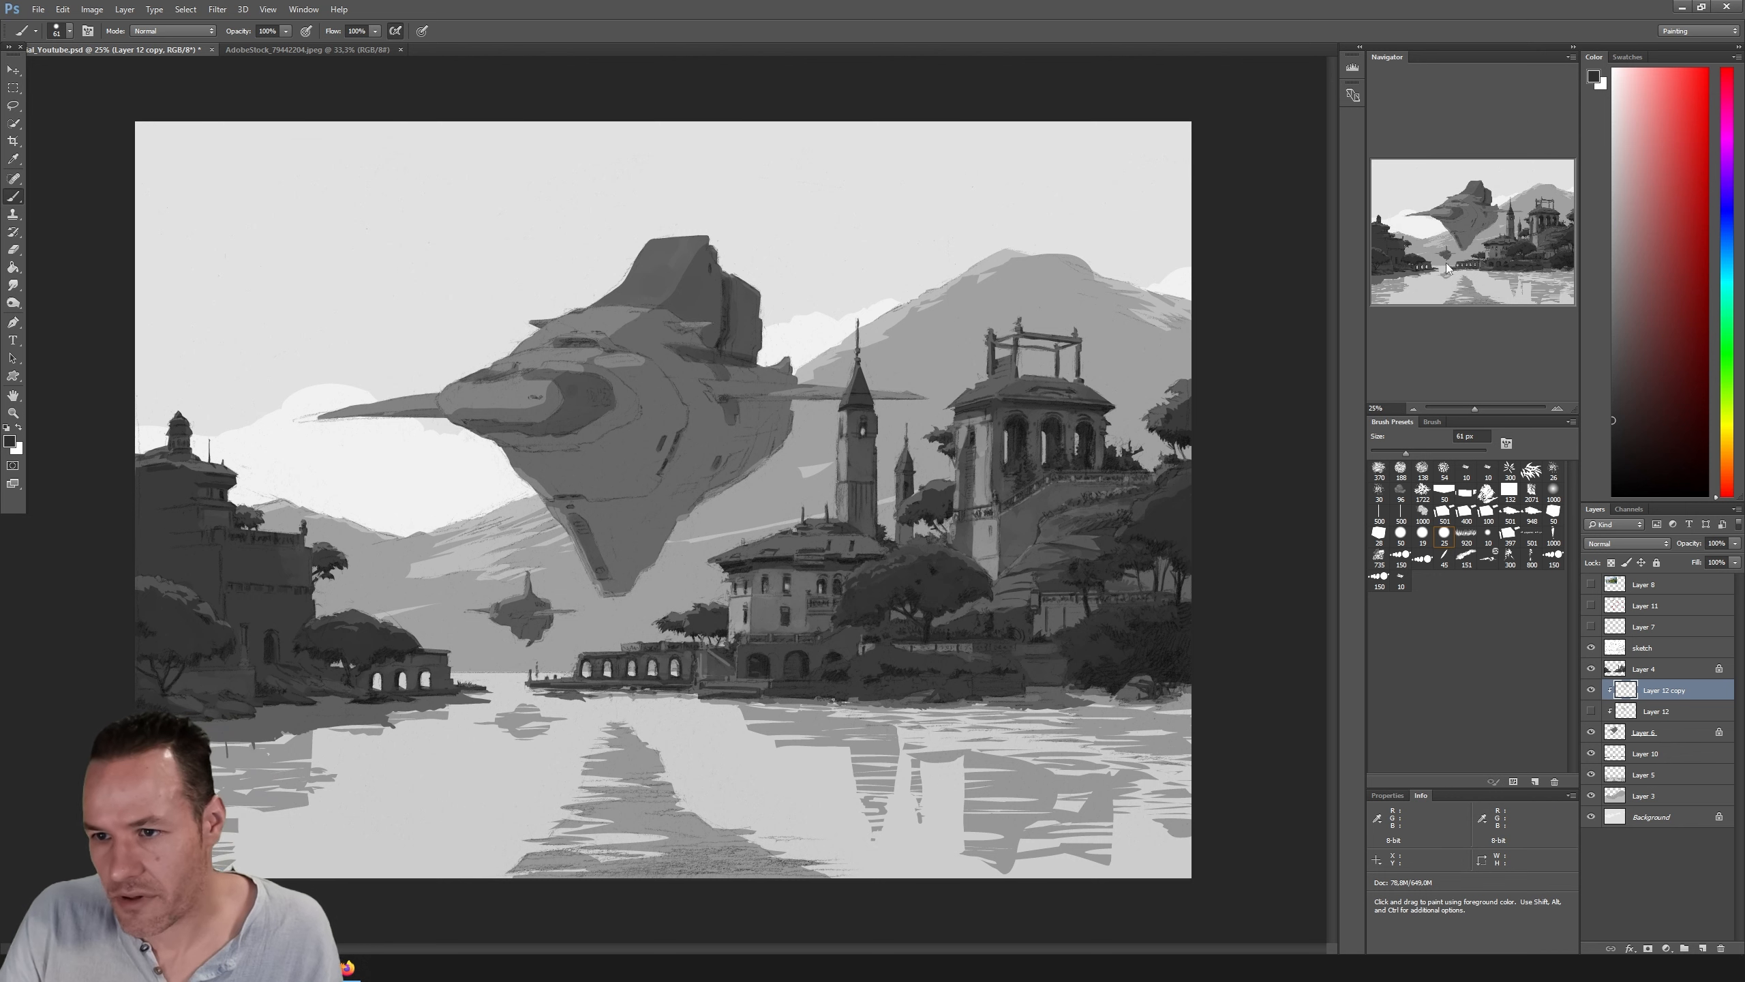
click(1590, 689)
click(1589, 711)
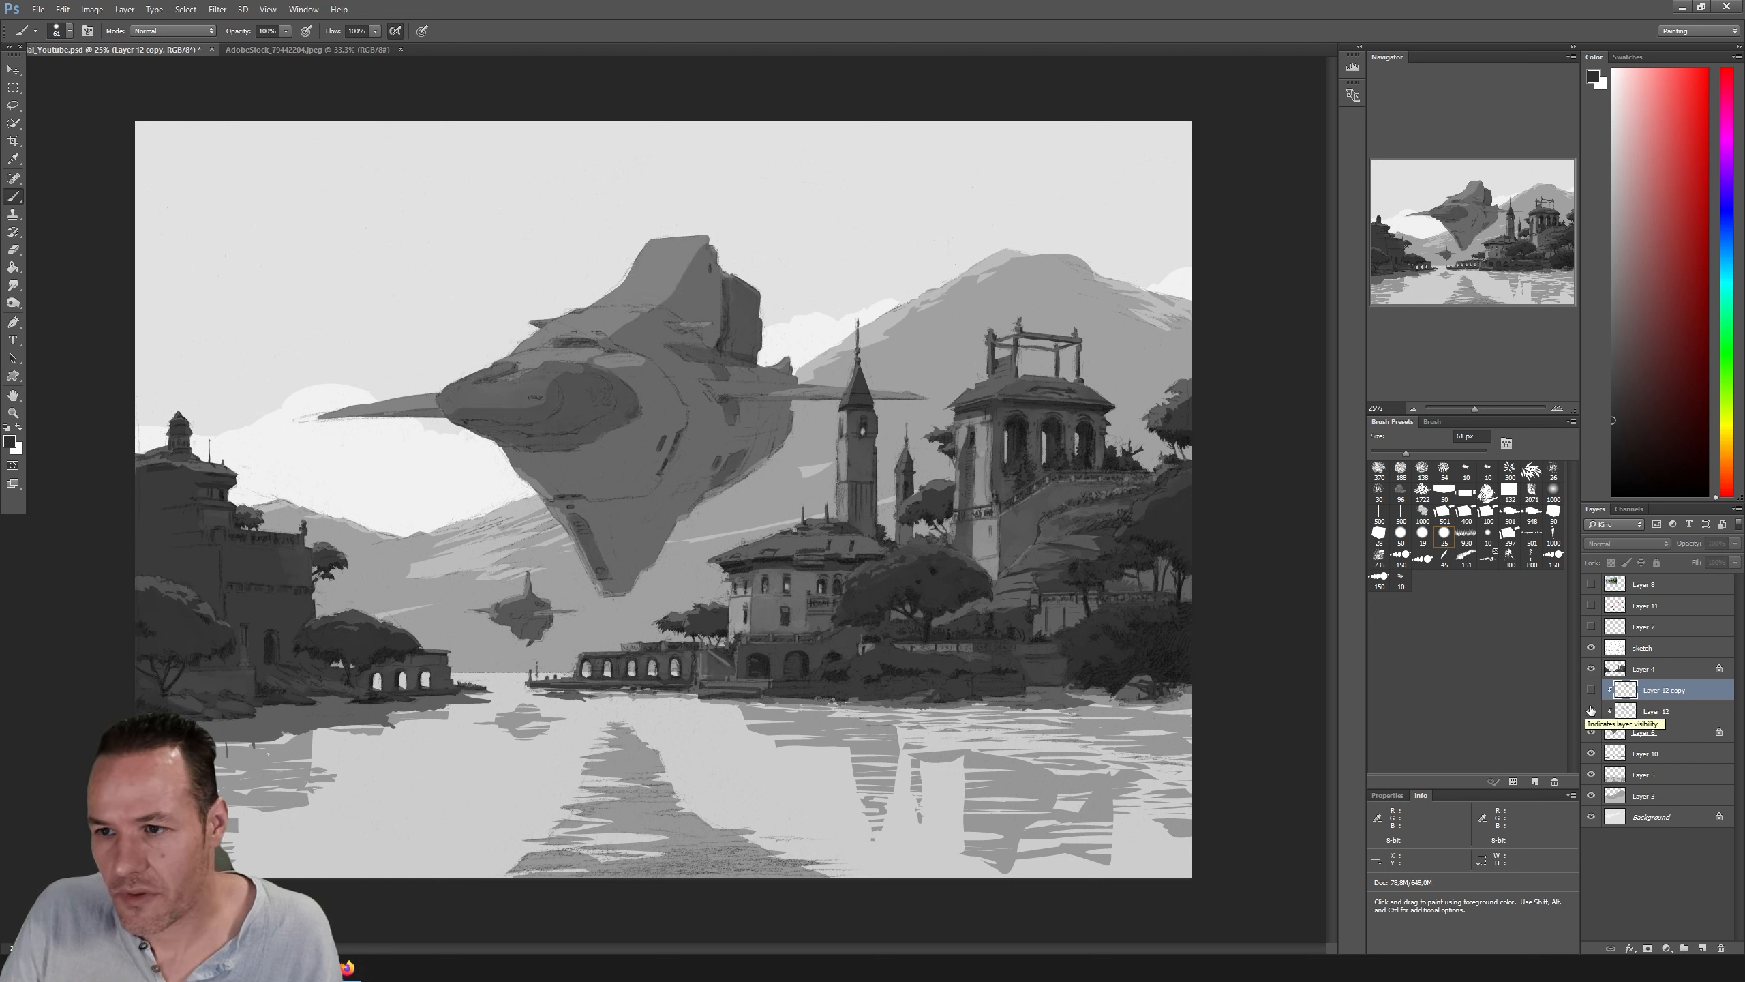
click(1591, 711)
click(1591, 690)
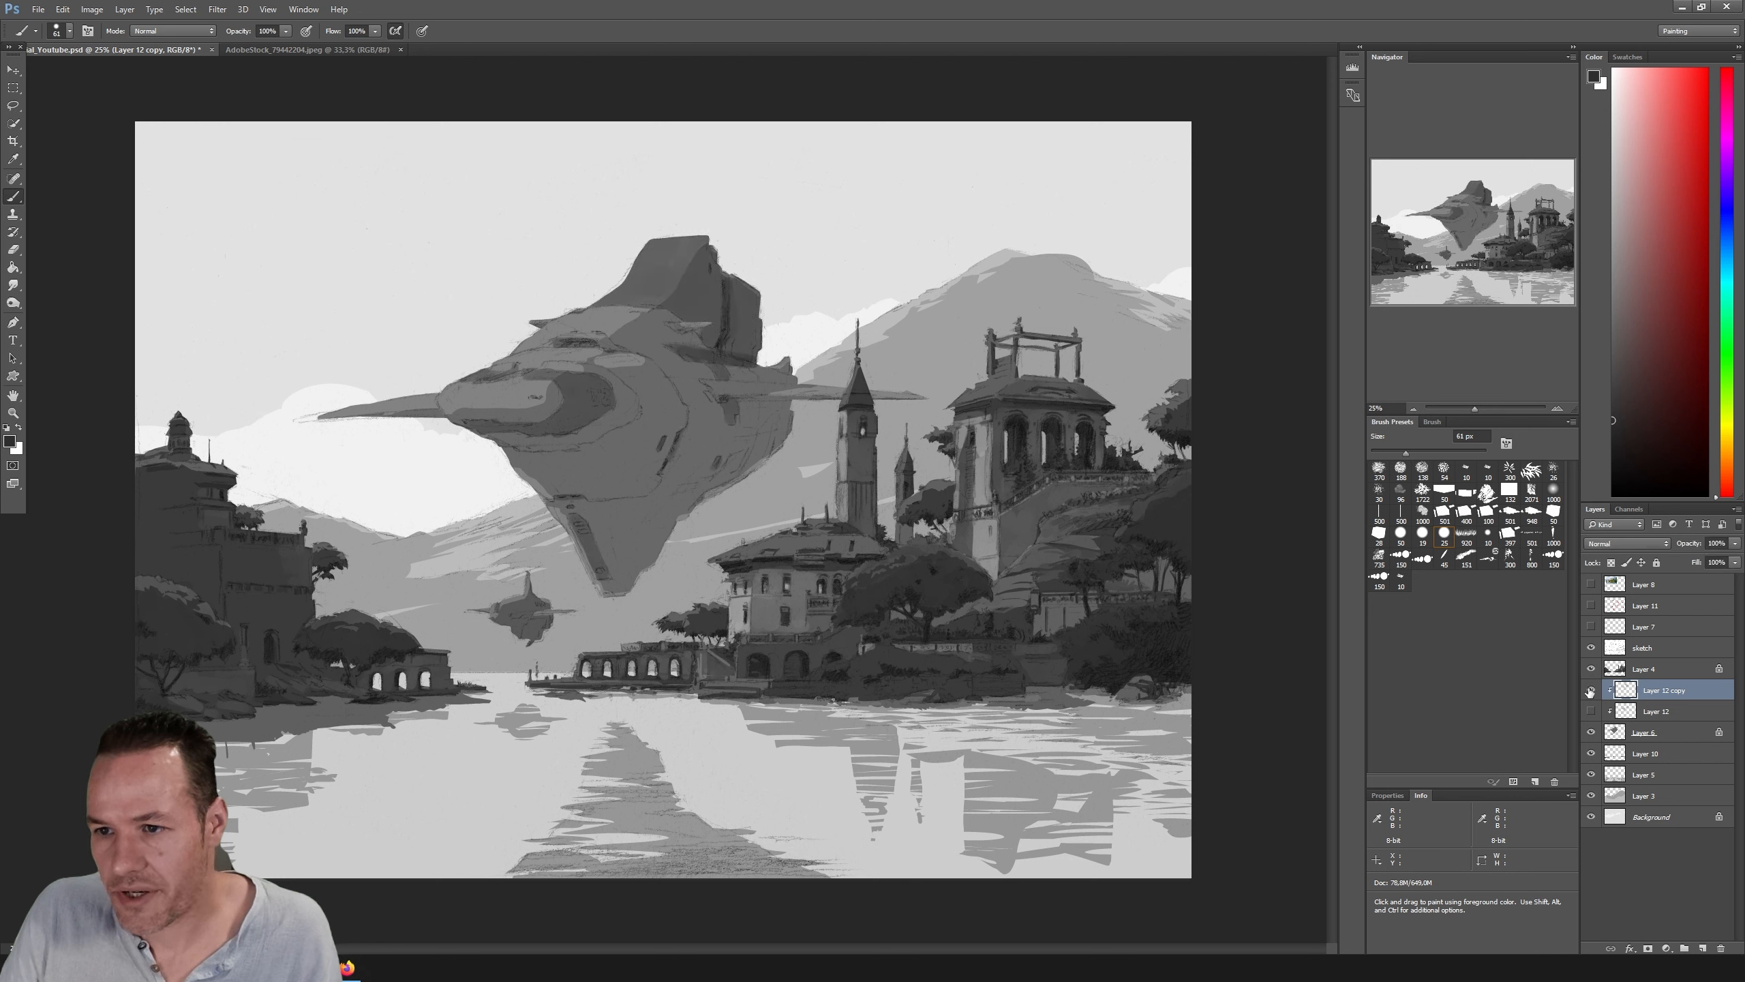
click(1591, 690)
click(1591, 711)
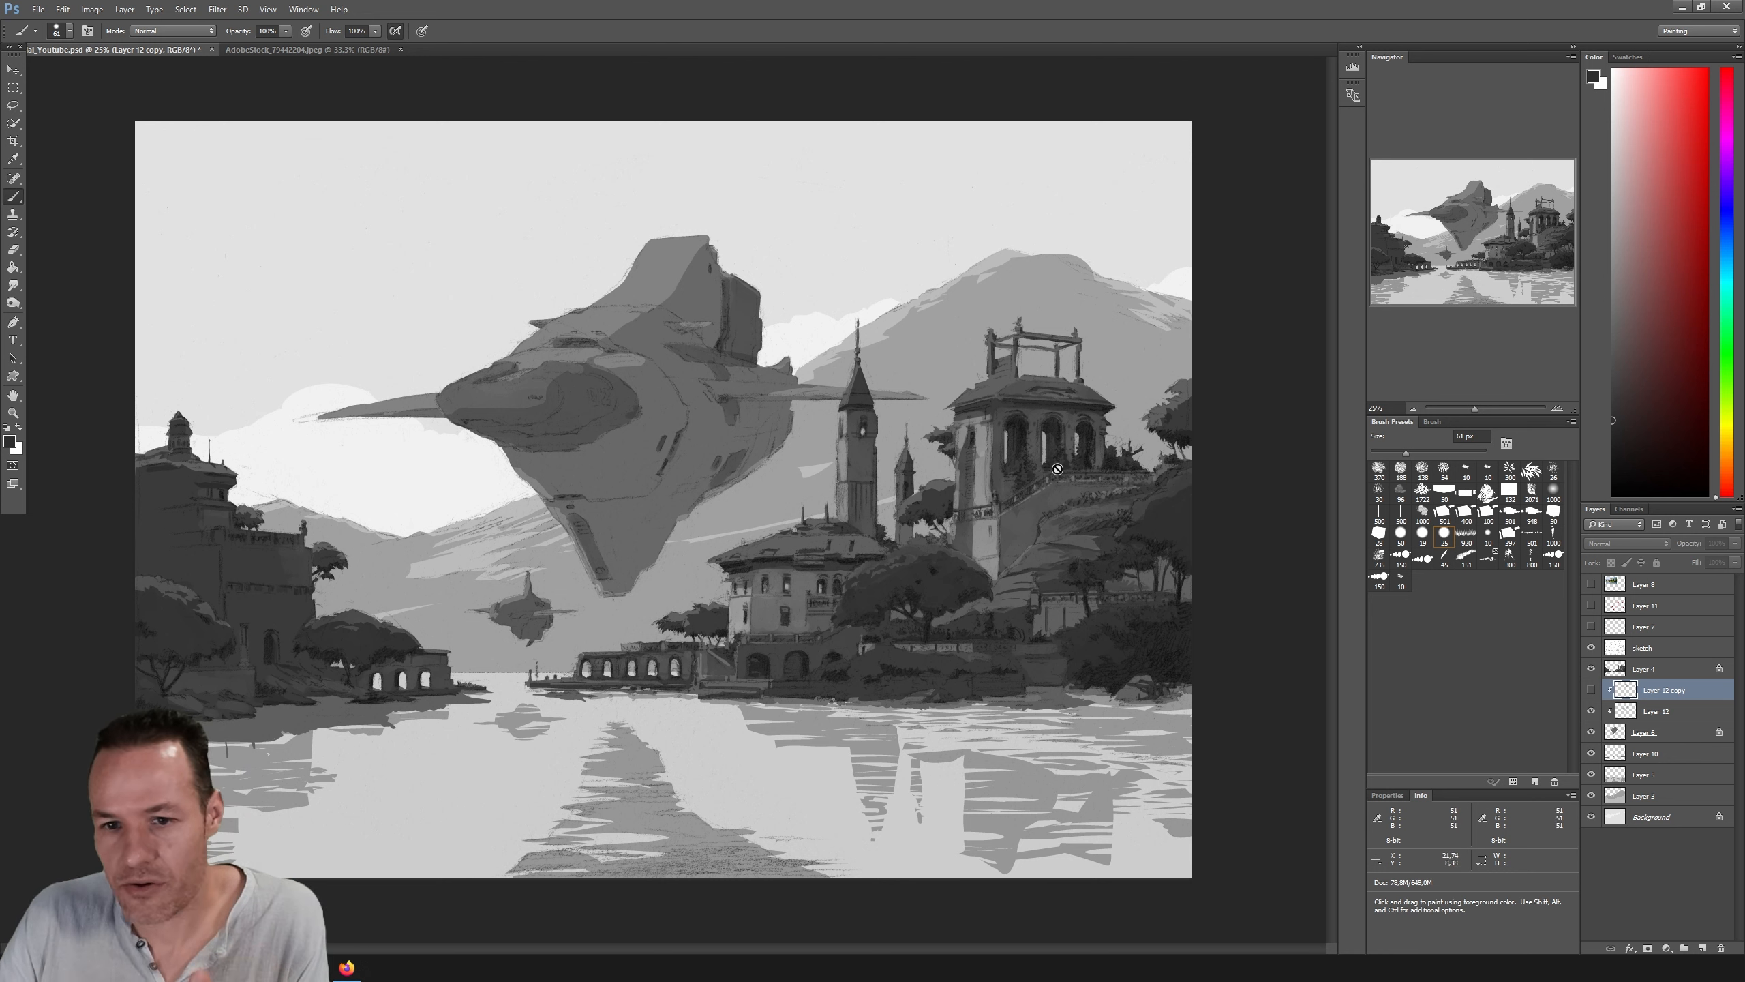
click(1591, 689)
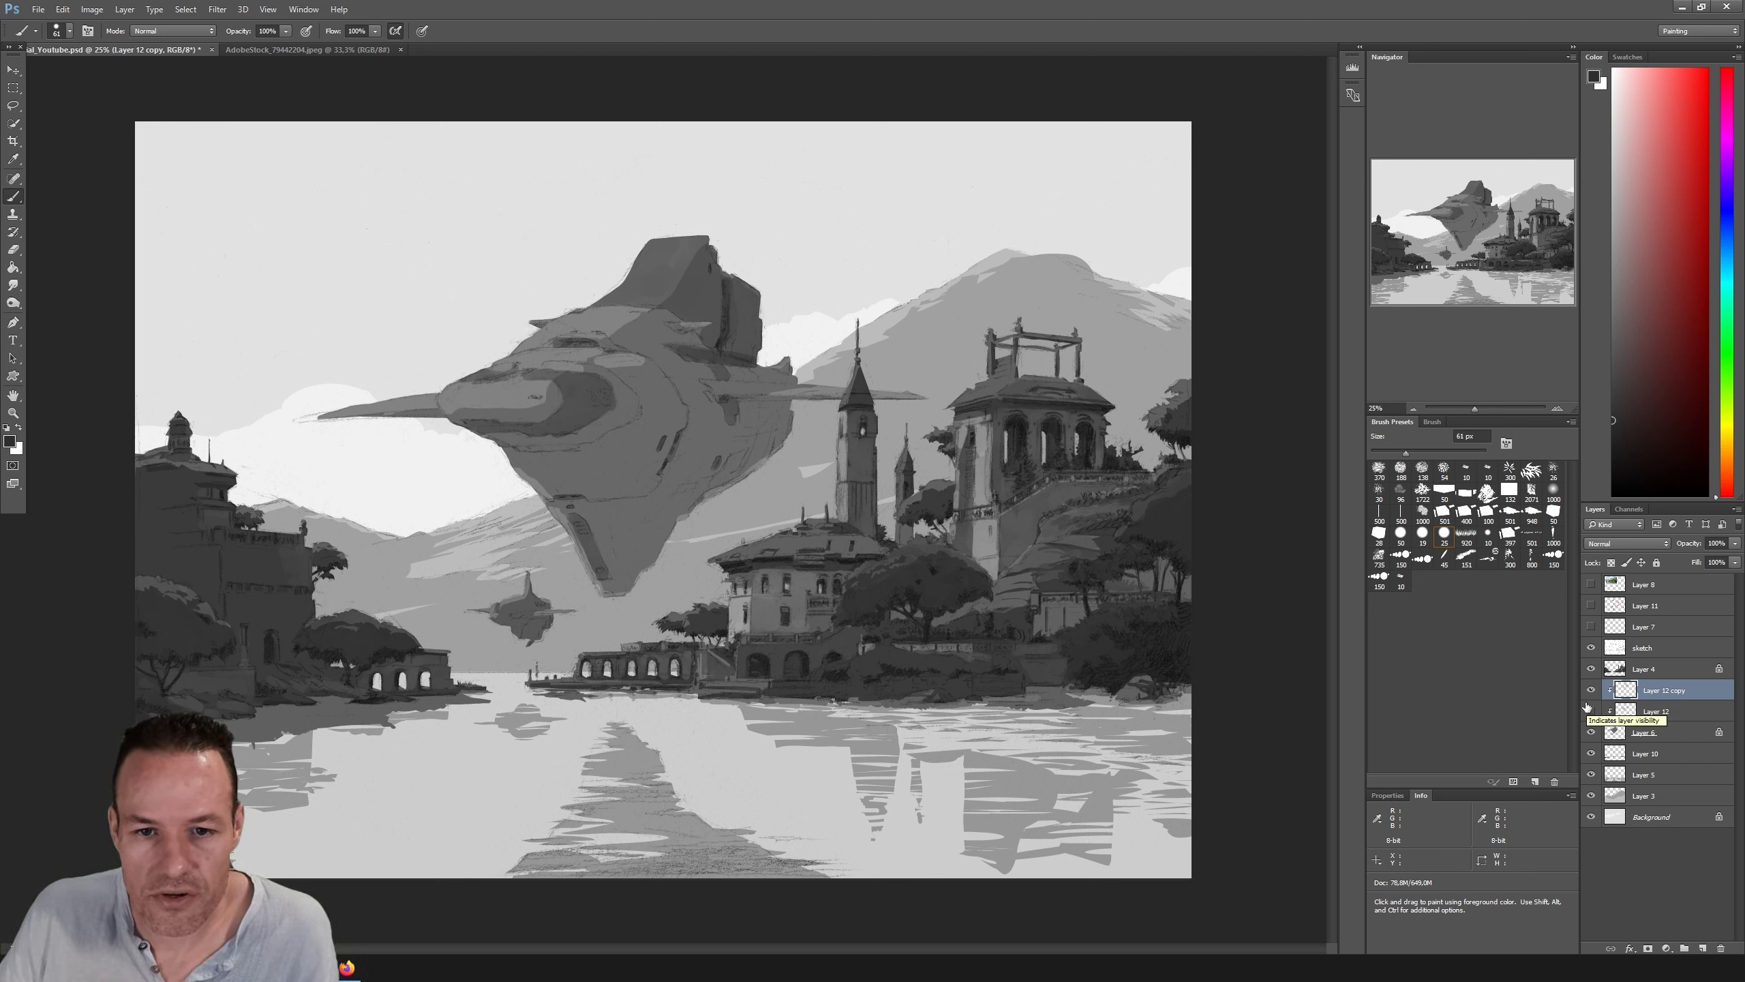
click(1590, 710)
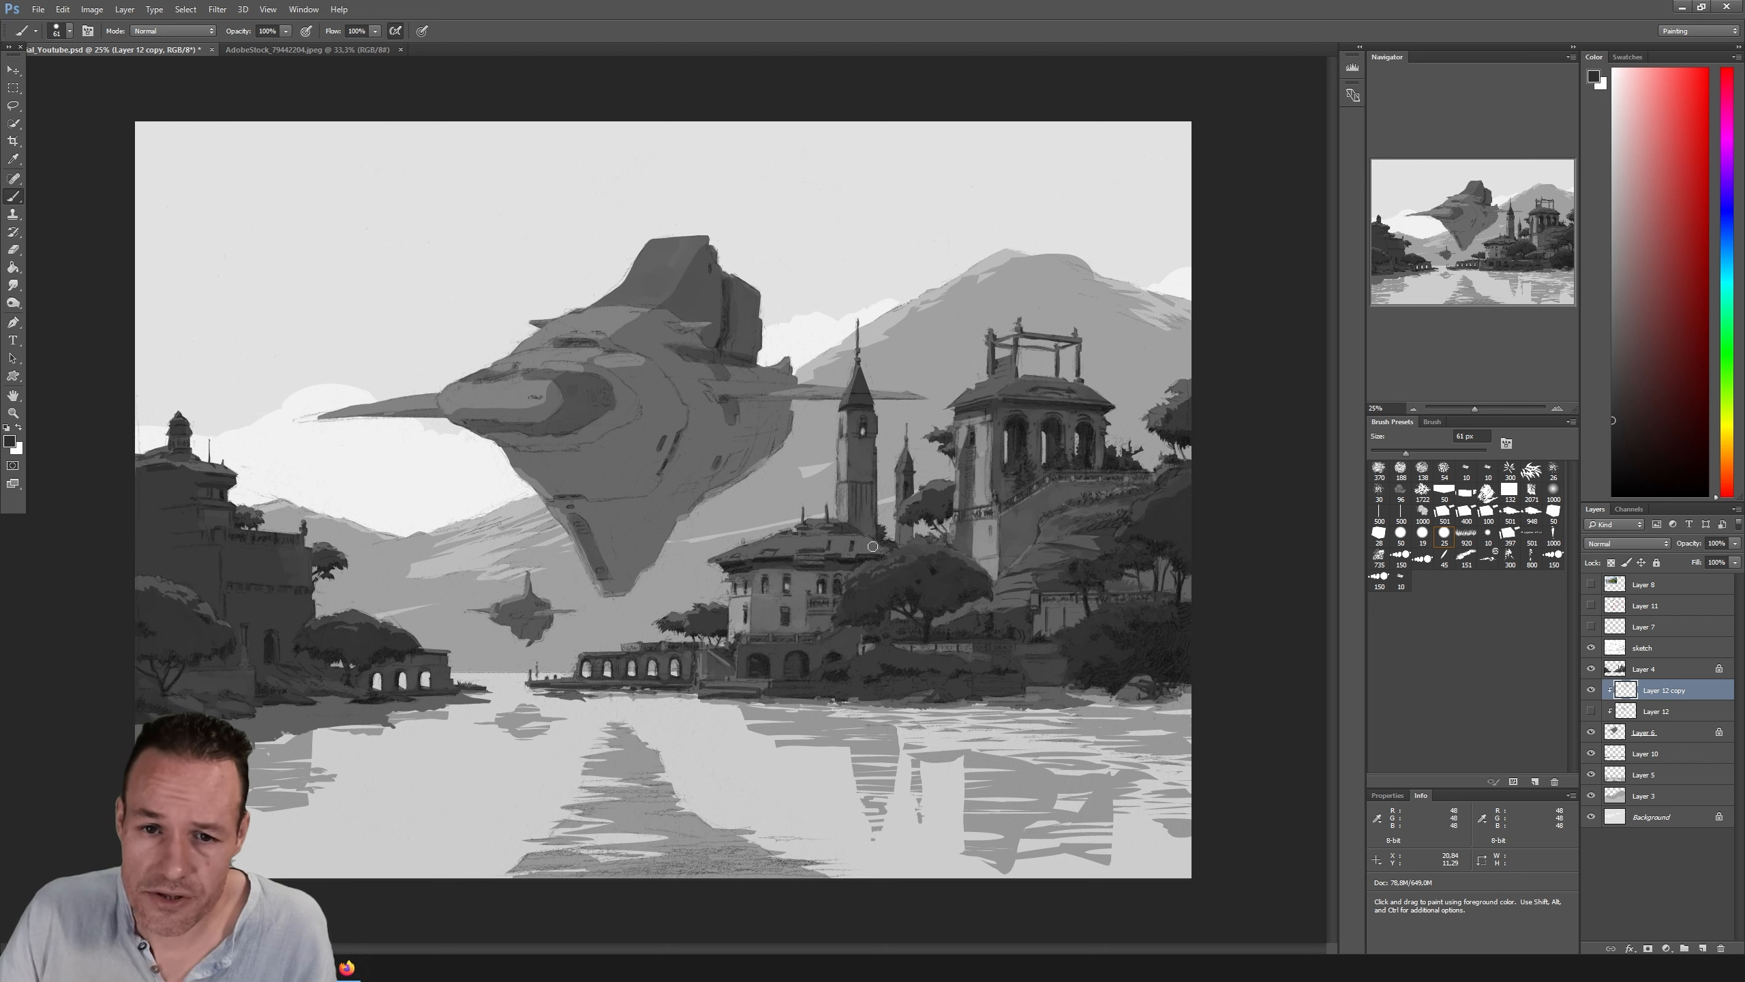
Step: Clean up the shading along the ship's upper nose on Layer 12 copy with a 61 px eraser and brush
key(e)
click(1407, 451)
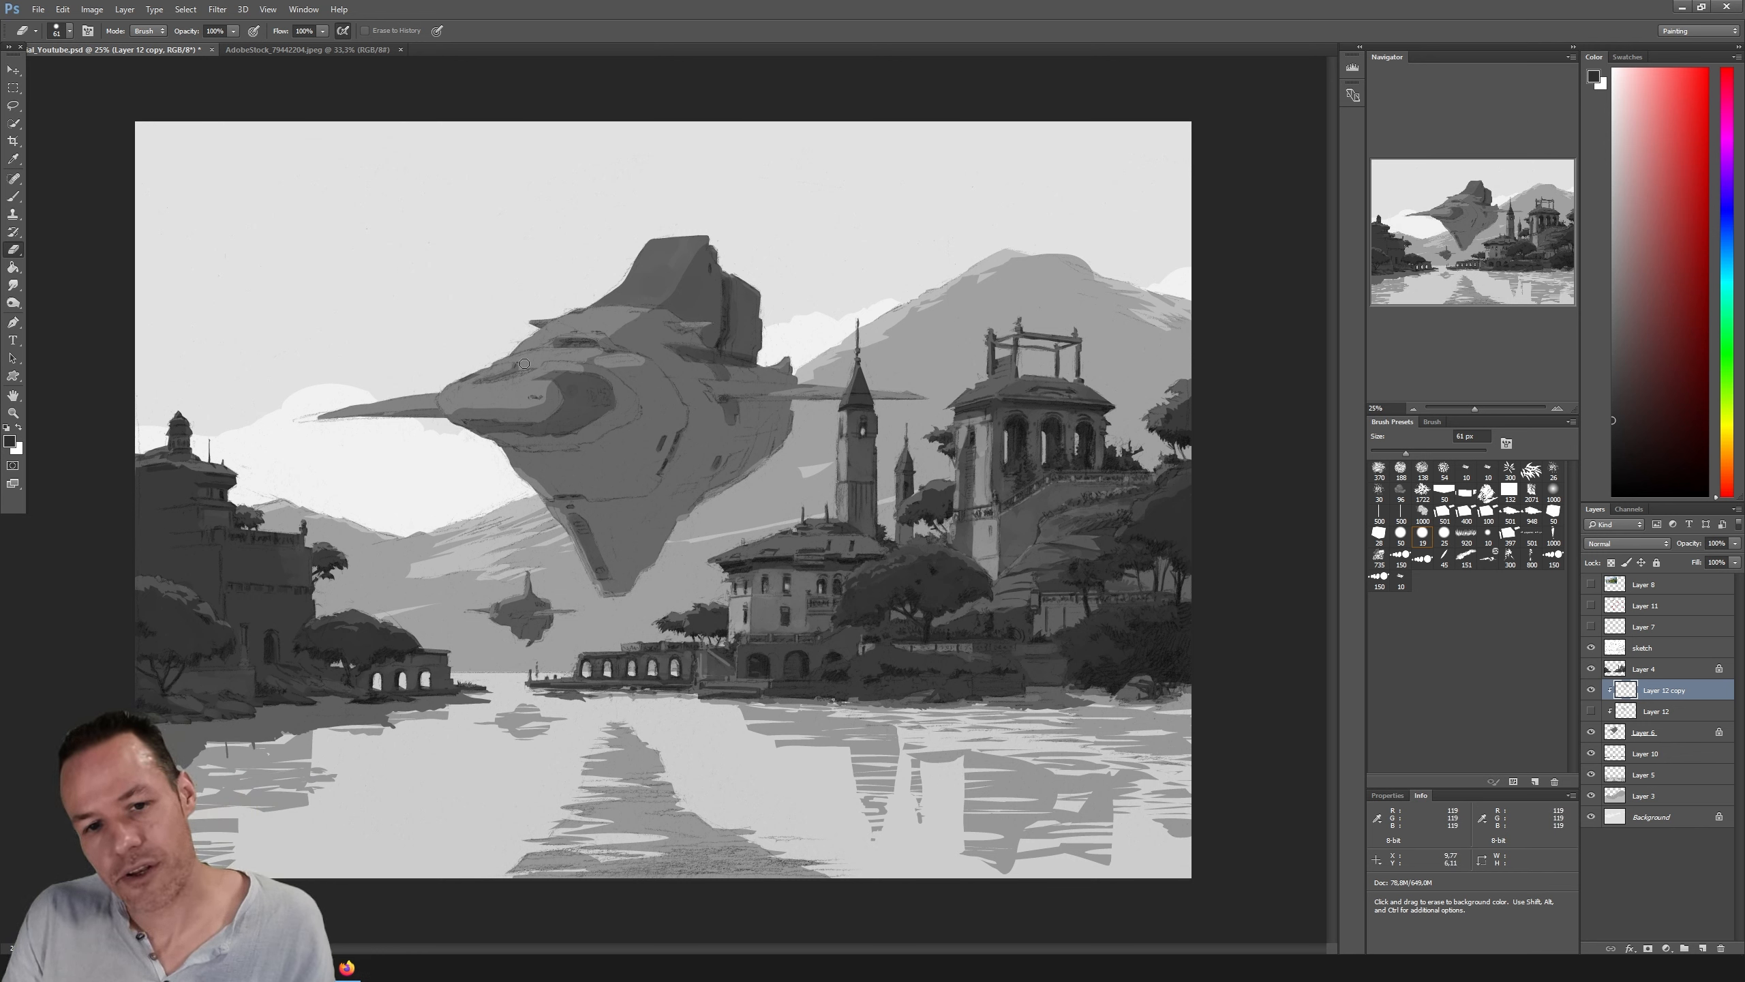
key(b)
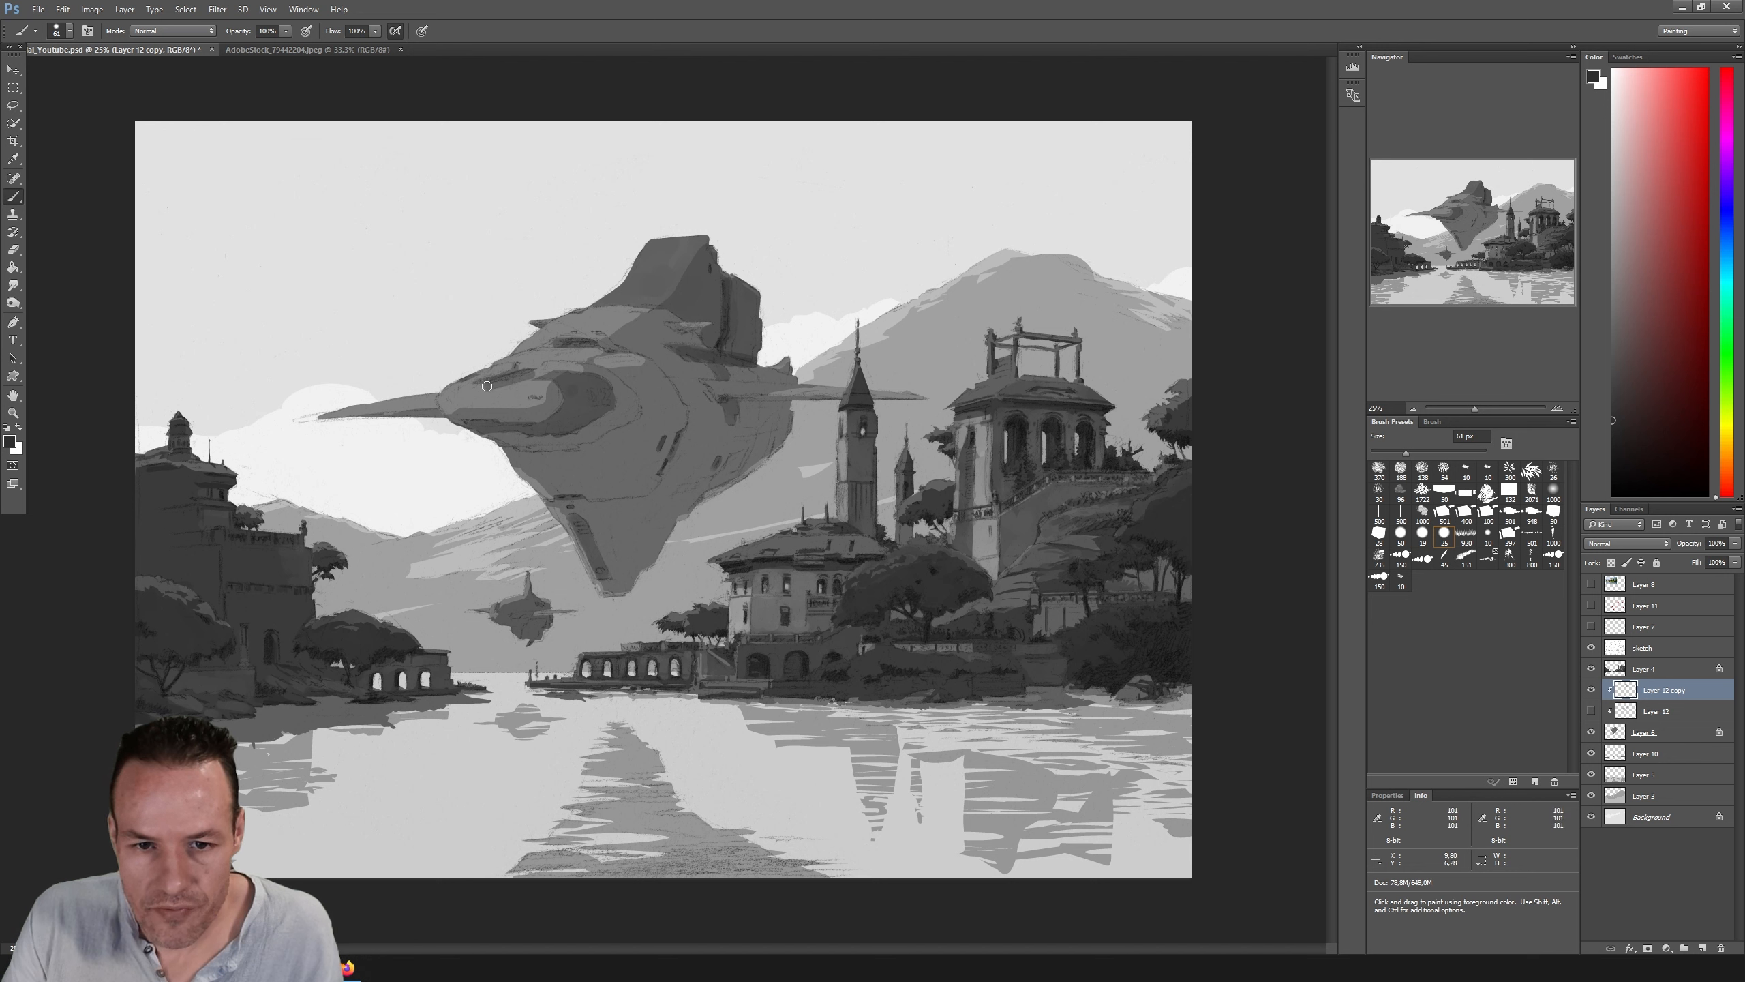
key(e)
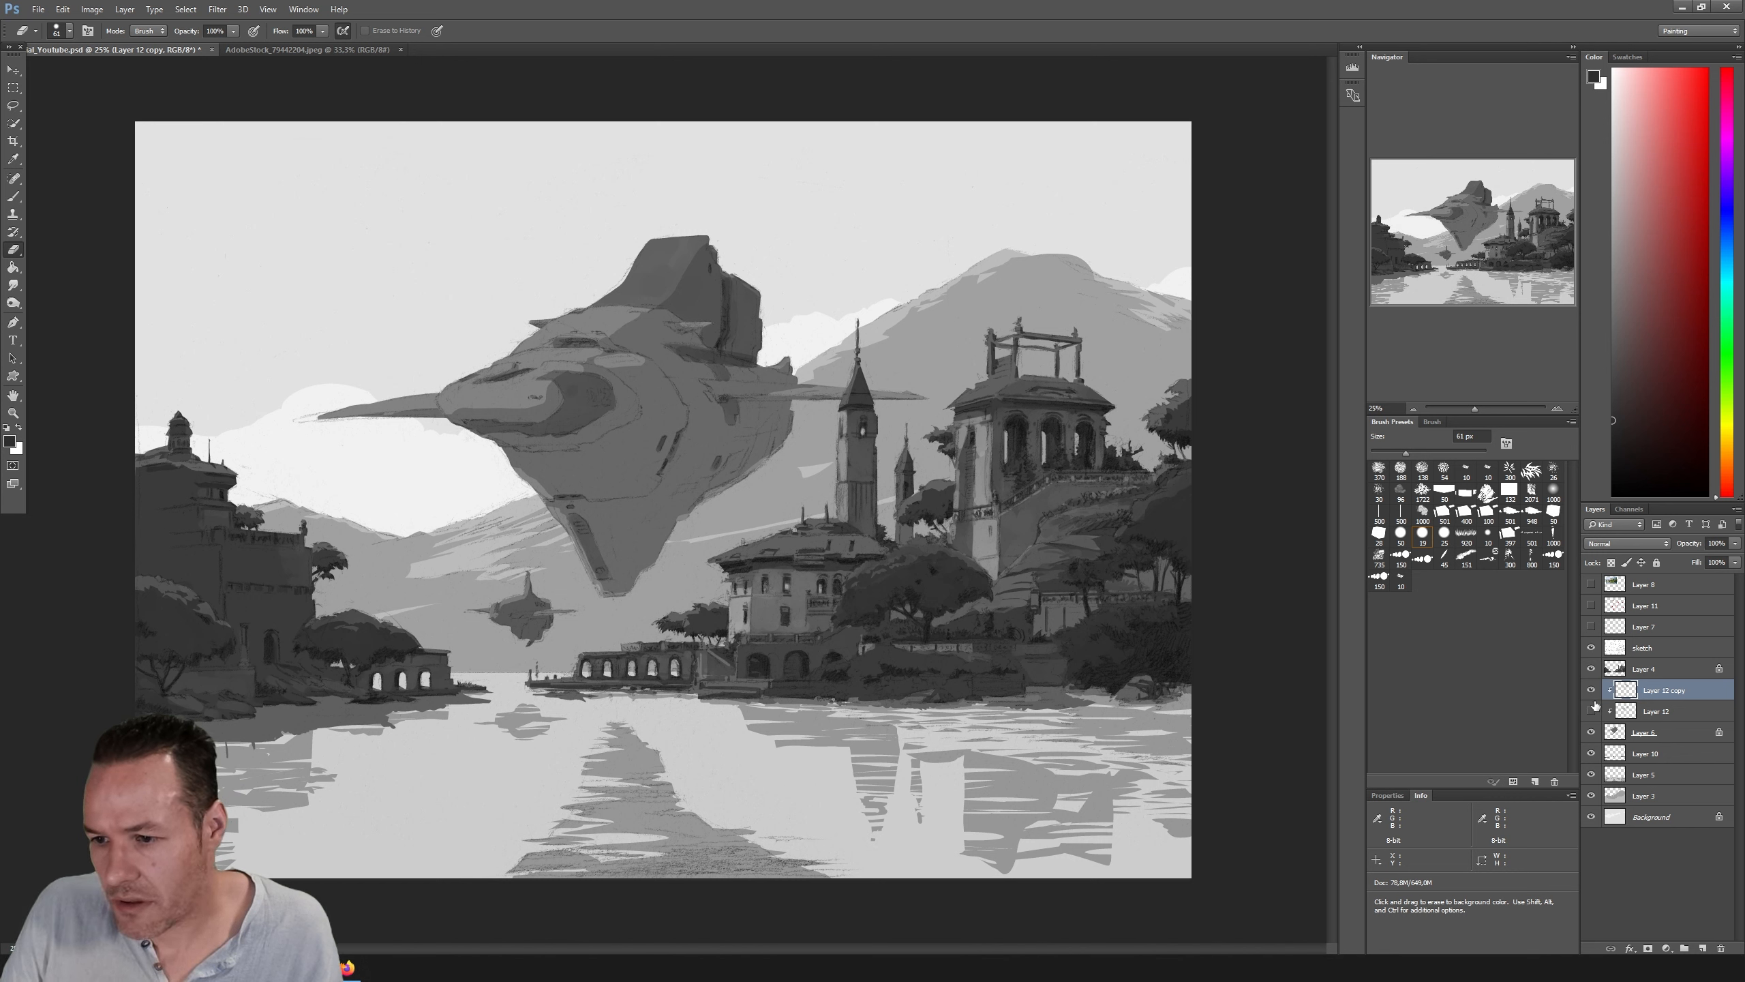
Step: Delete the hidden original shadow layer, Layer 12
click(1655, 713)
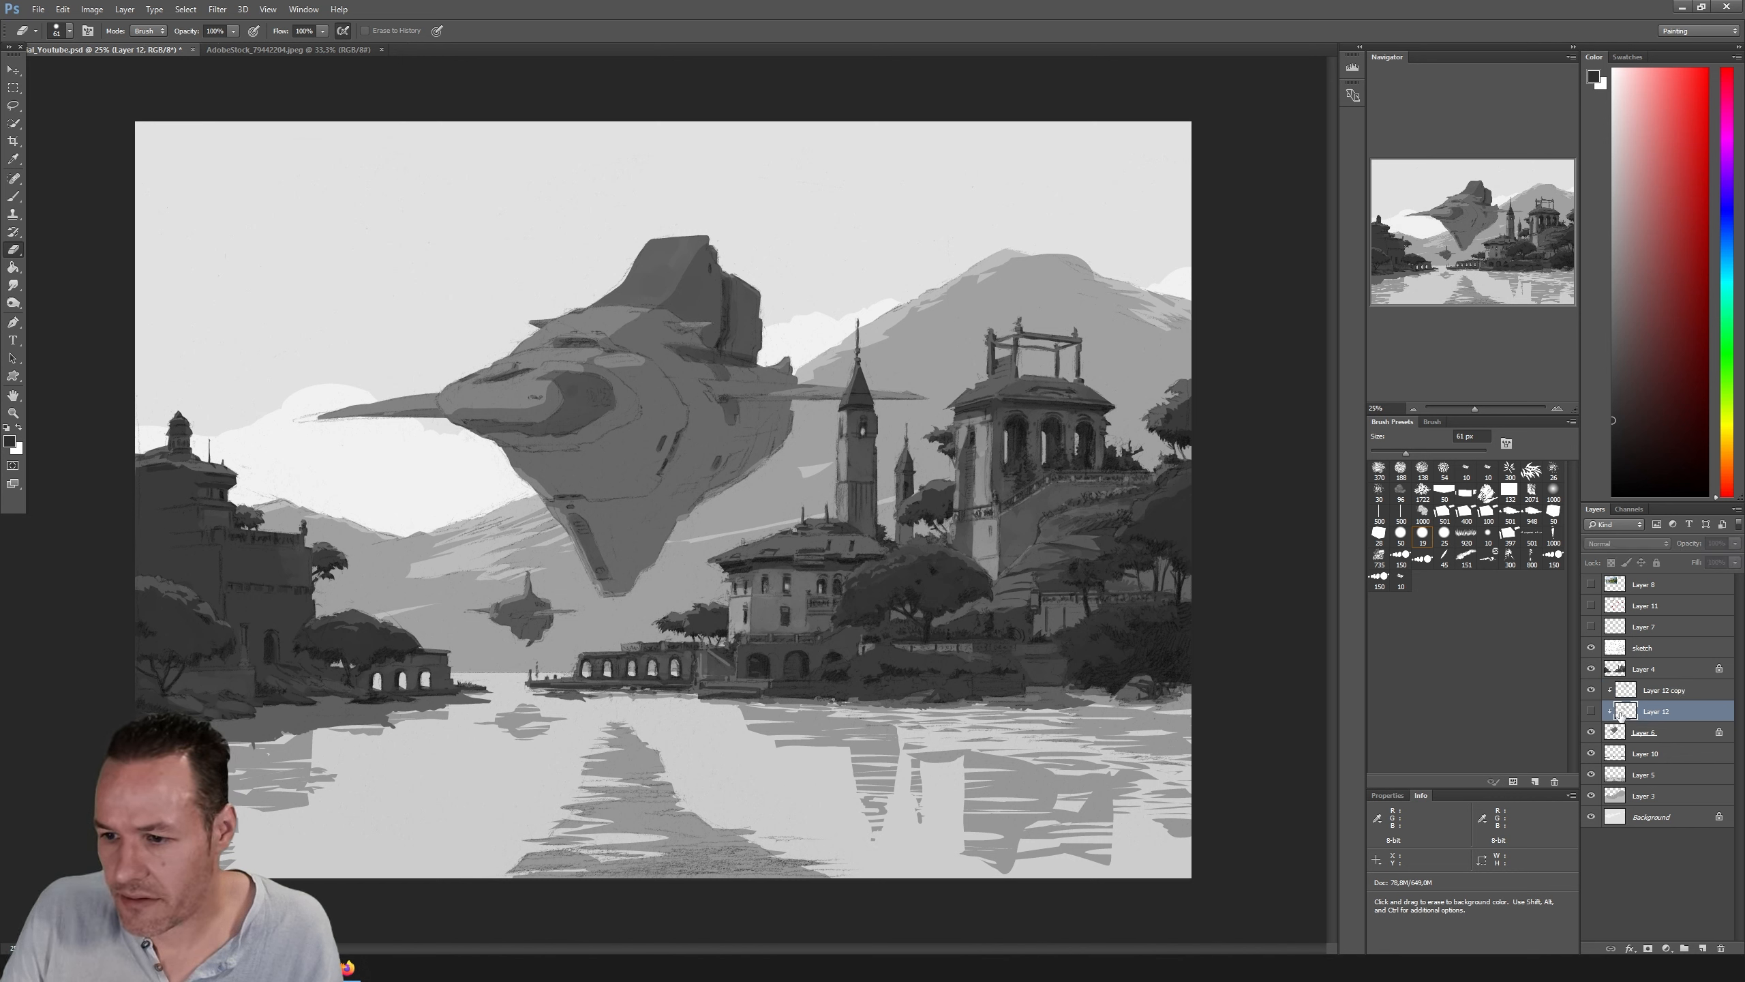
right_click(1654, 714)
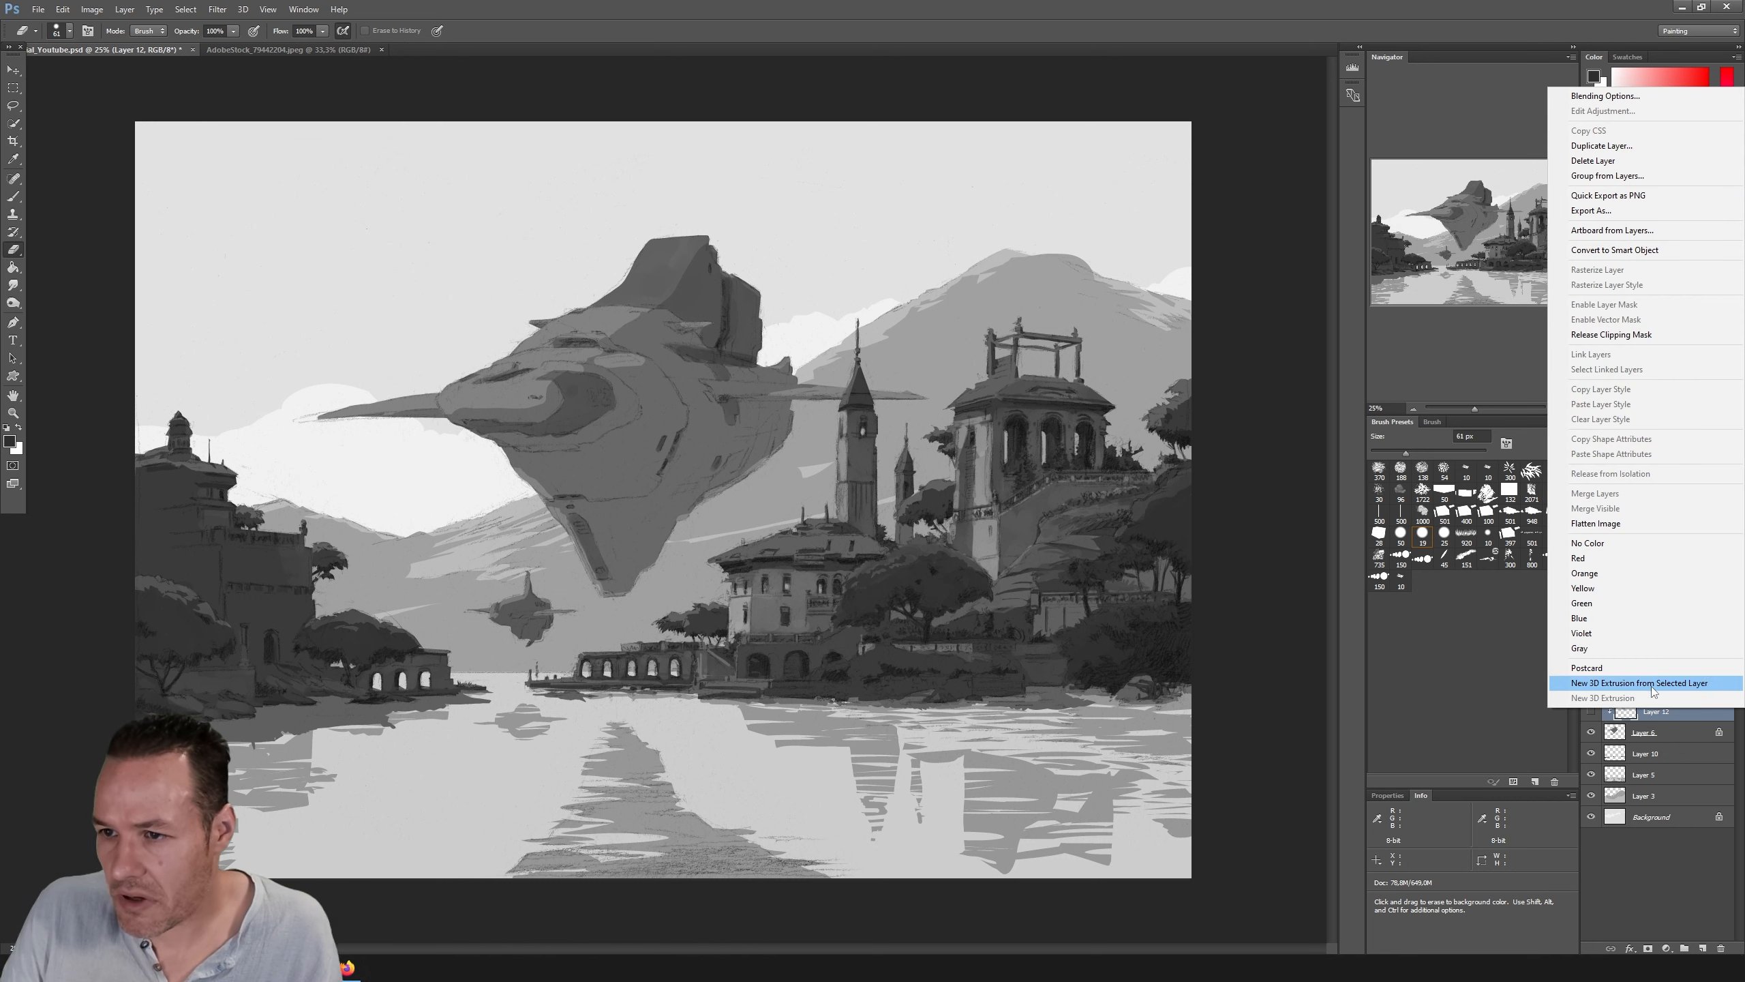
click(1595, 160)
click(844, 348)
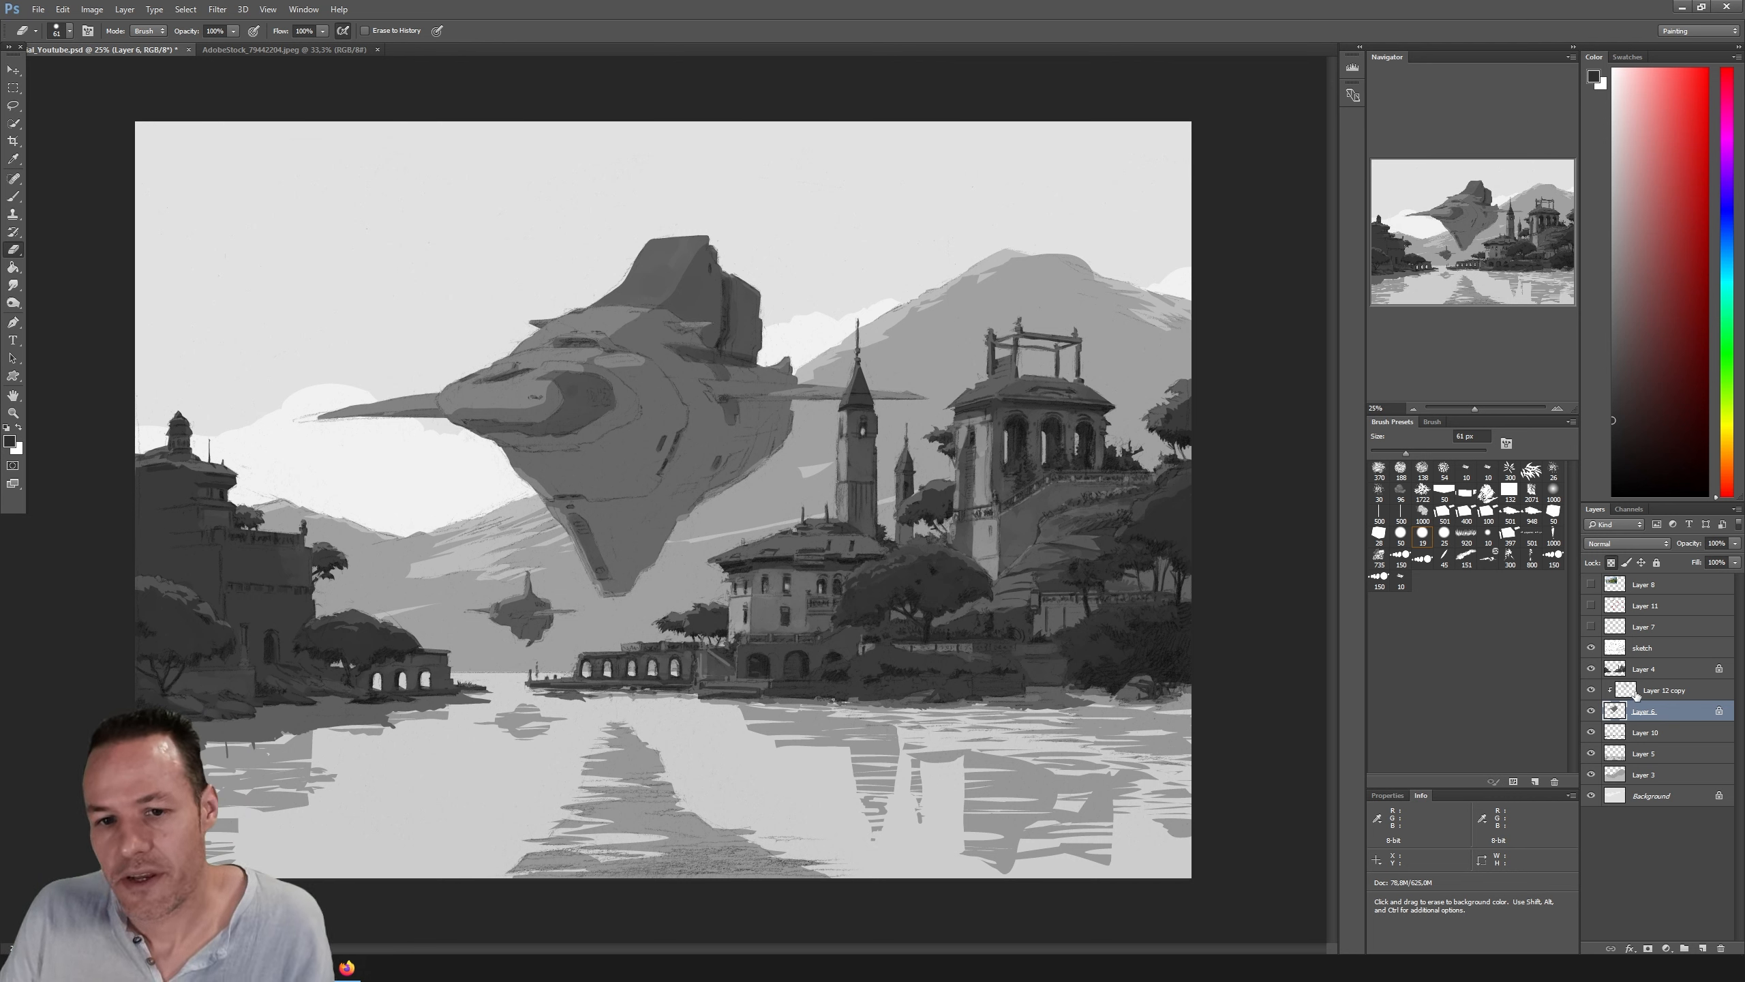
Step: Add a new layer above Layer 12 copy, clip it to the ship and check the ship layer's visibility
shift+click(1655, 691)
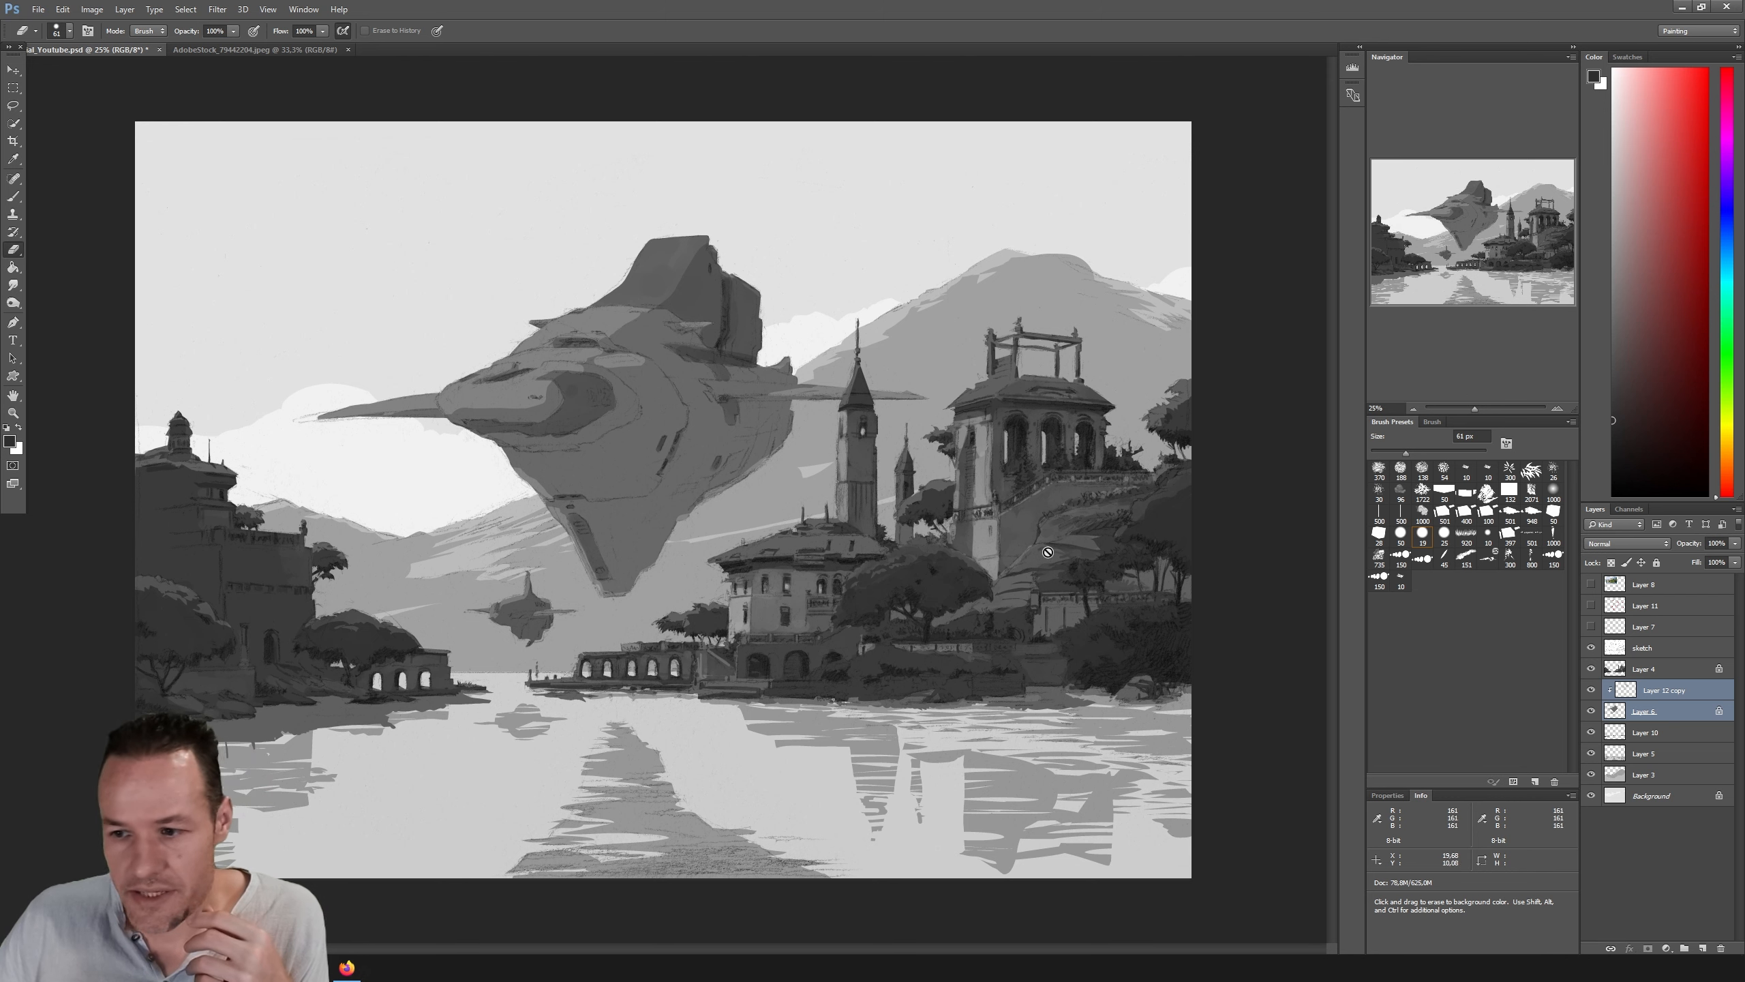
click(1655, 692)
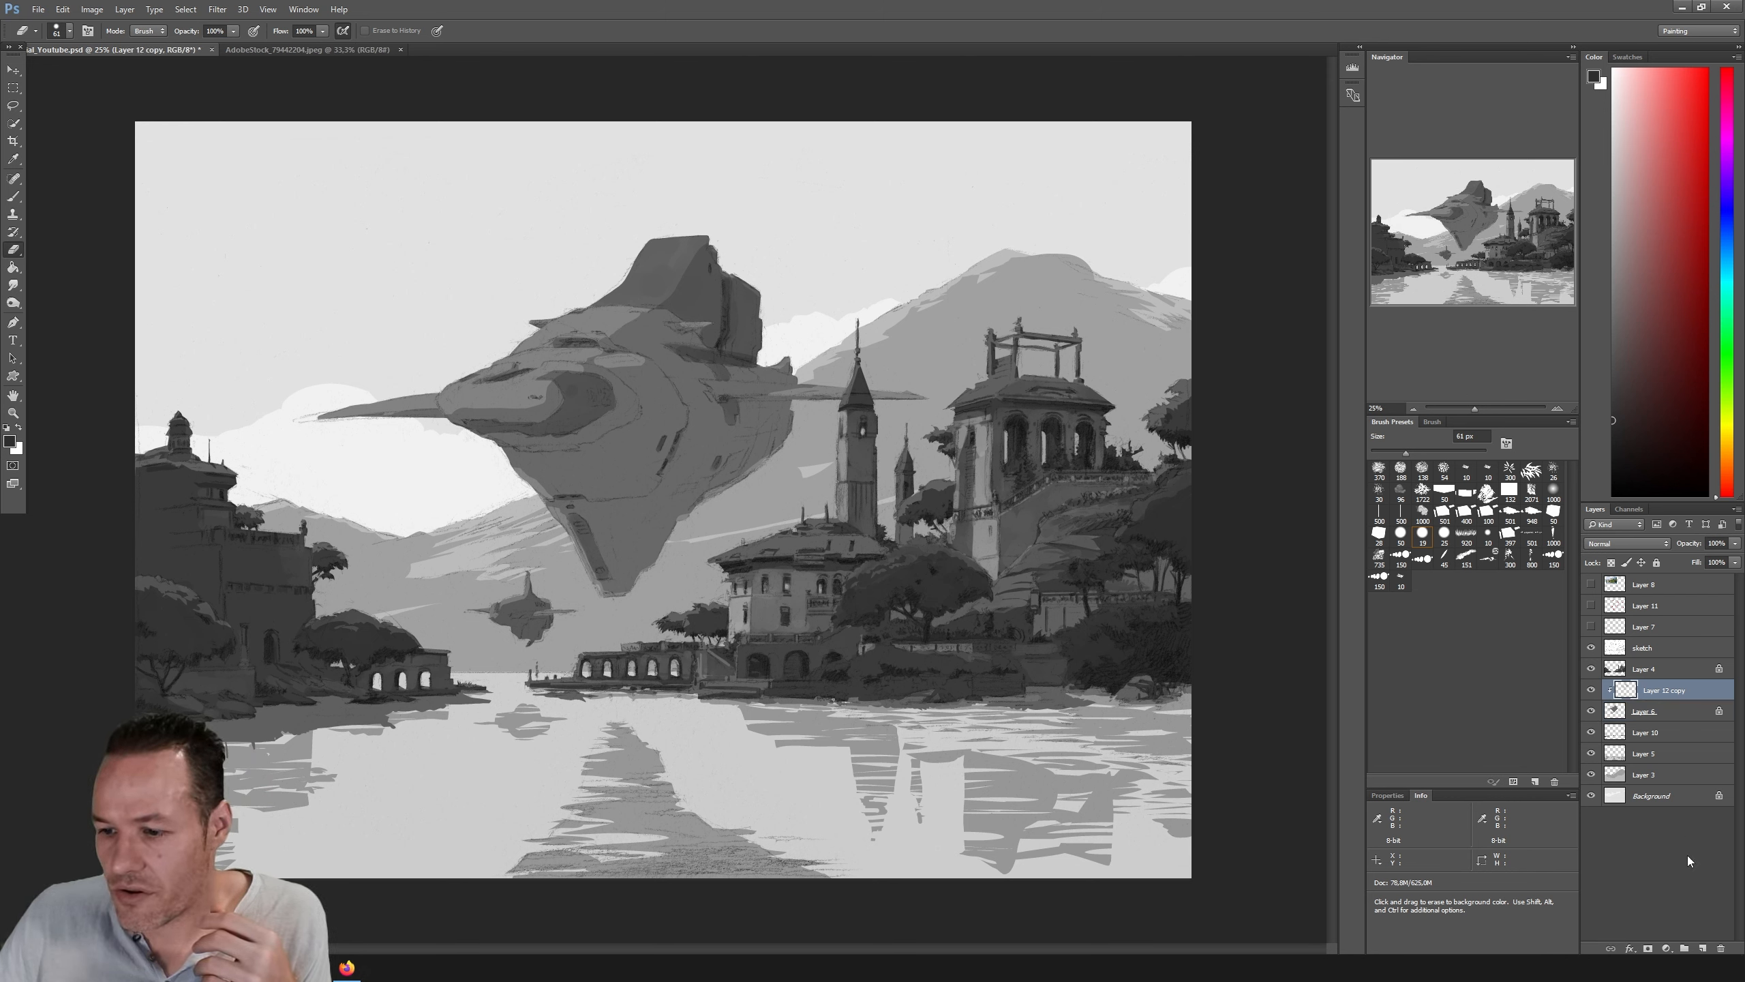
click(1703, 948)
right_click(1654, 691)
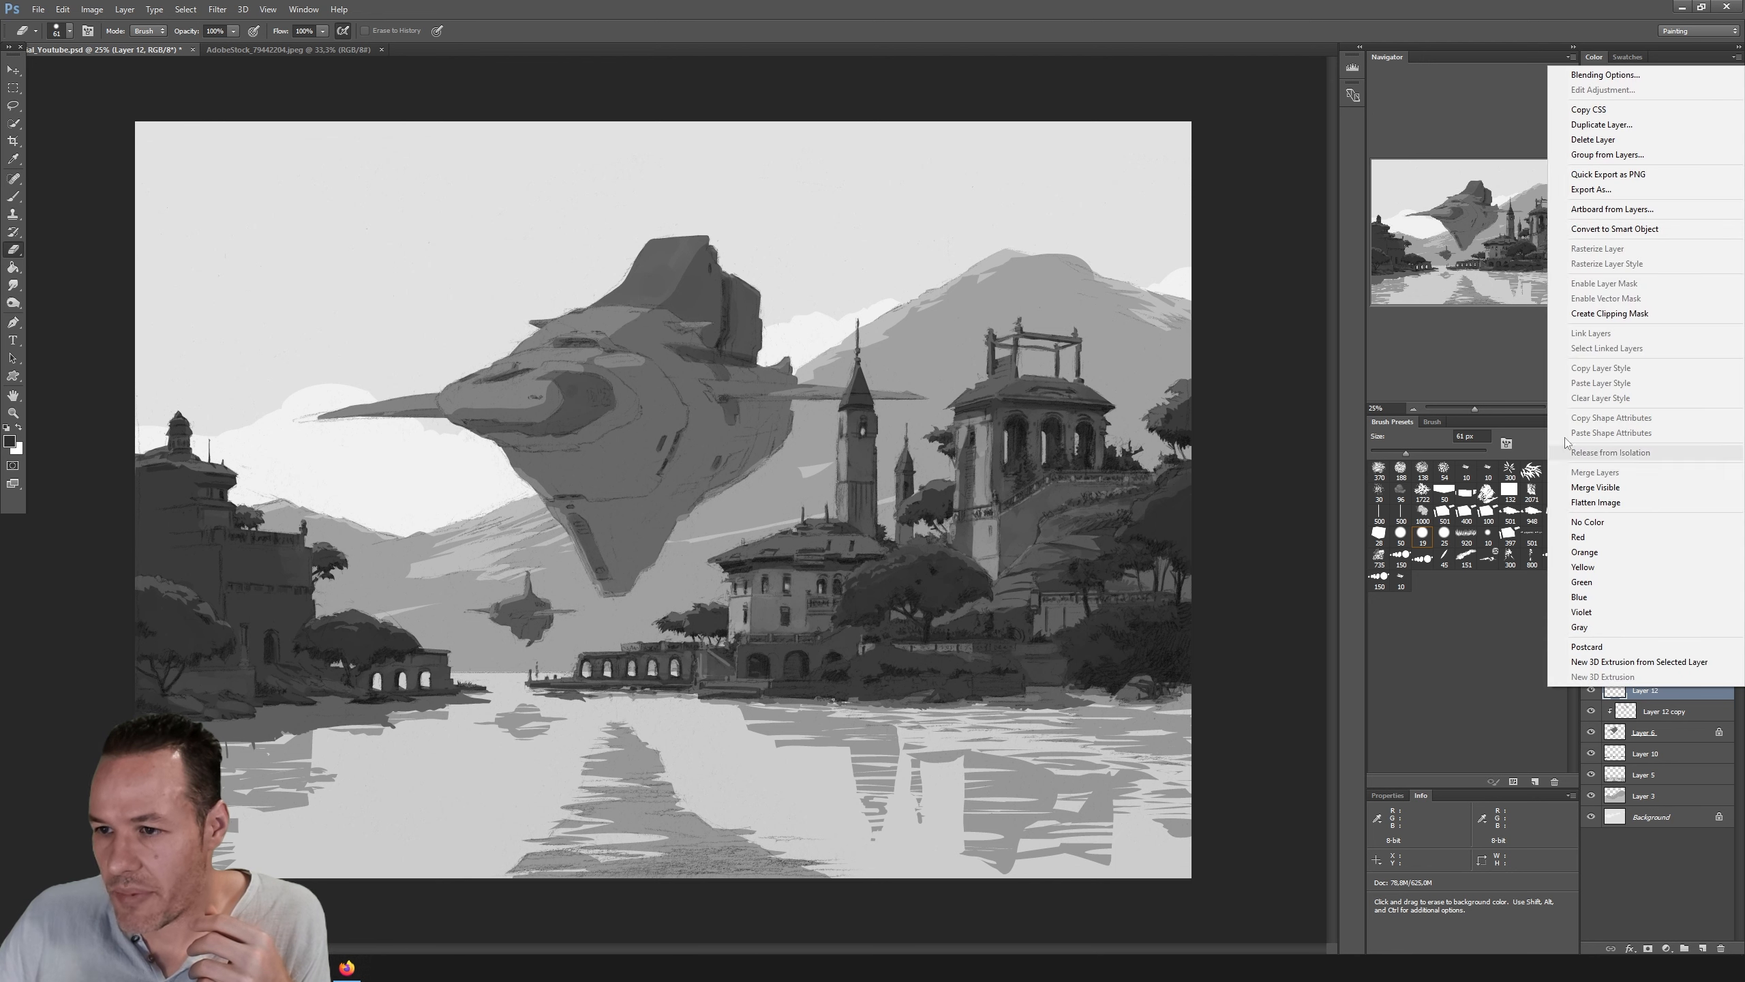
click(1649, 313)
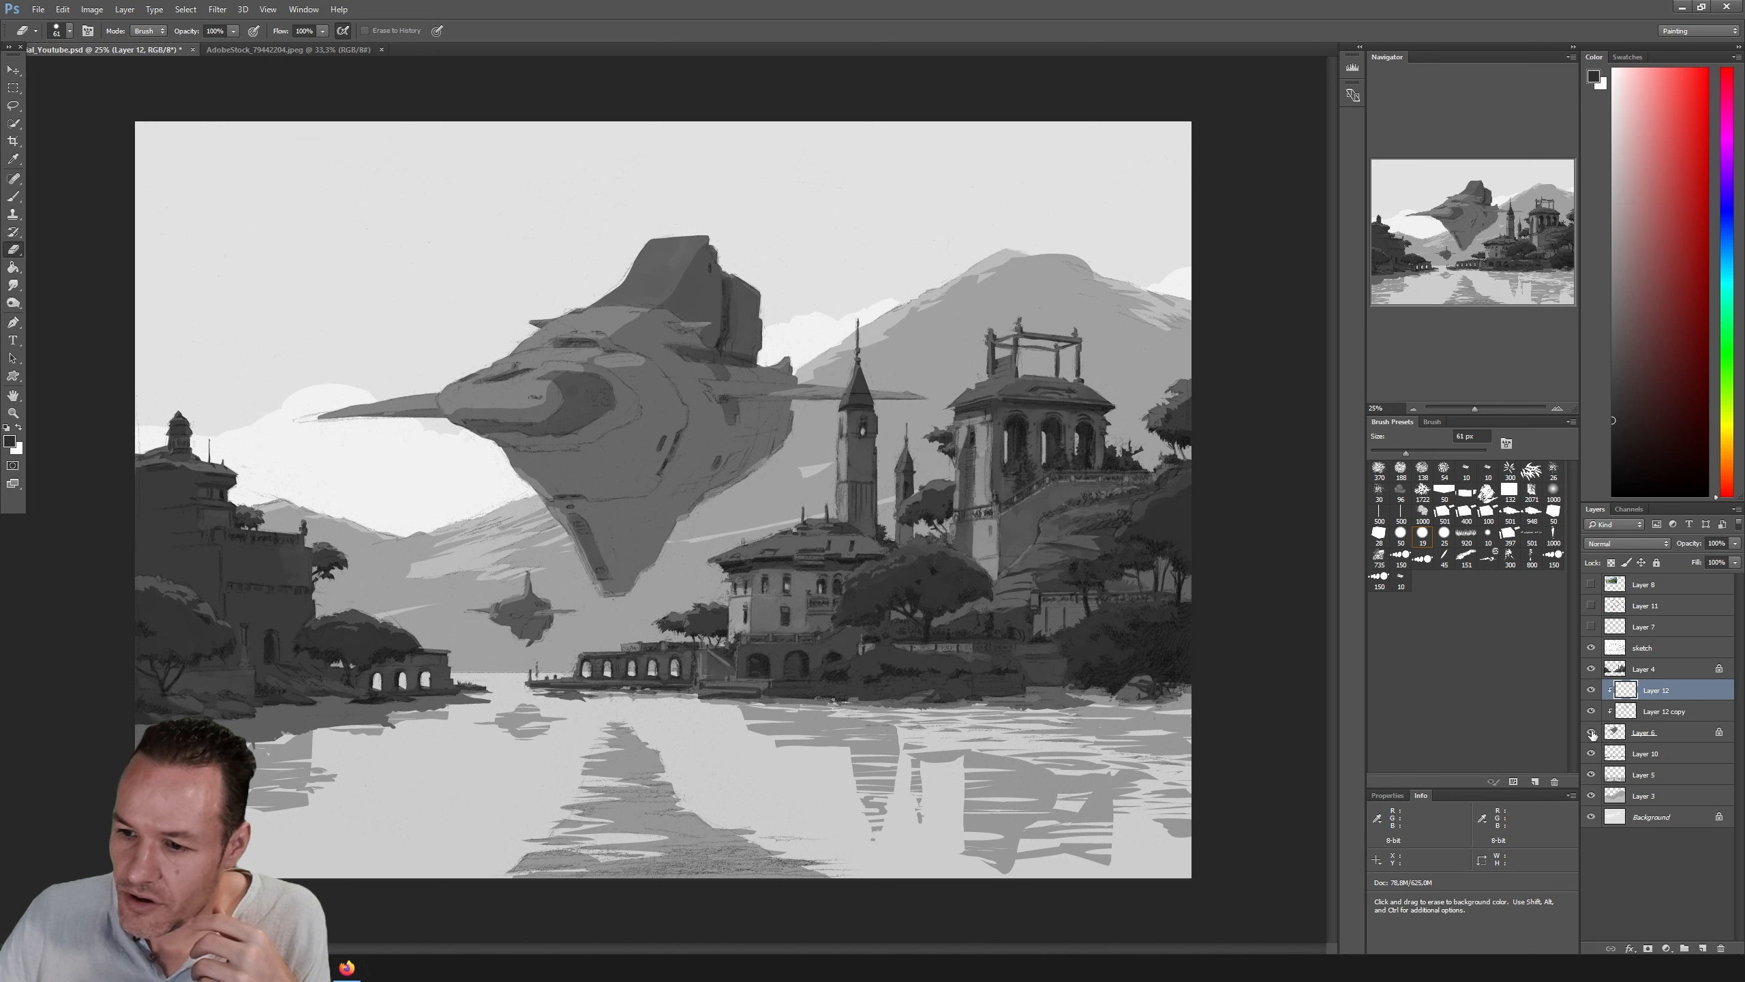
click(1592, 733)
click(1591, 733)
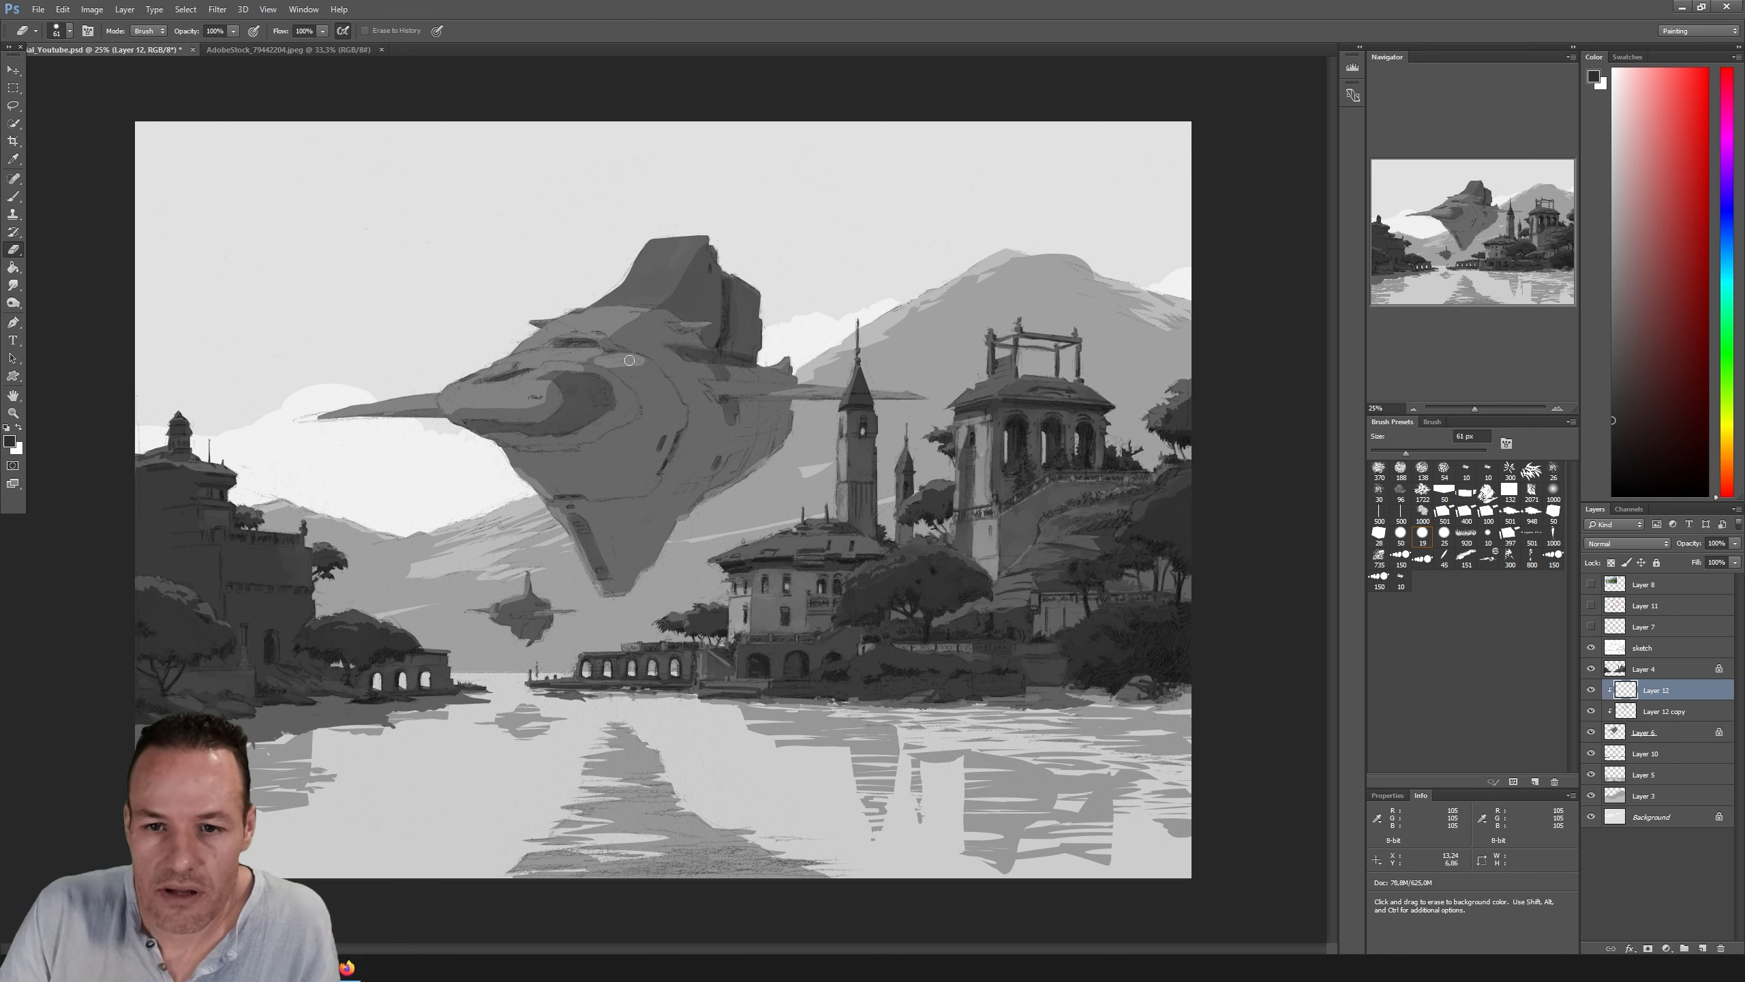
Step: Sample a dark grey from the lakeside villa's roof as the foreground colour
key(b)
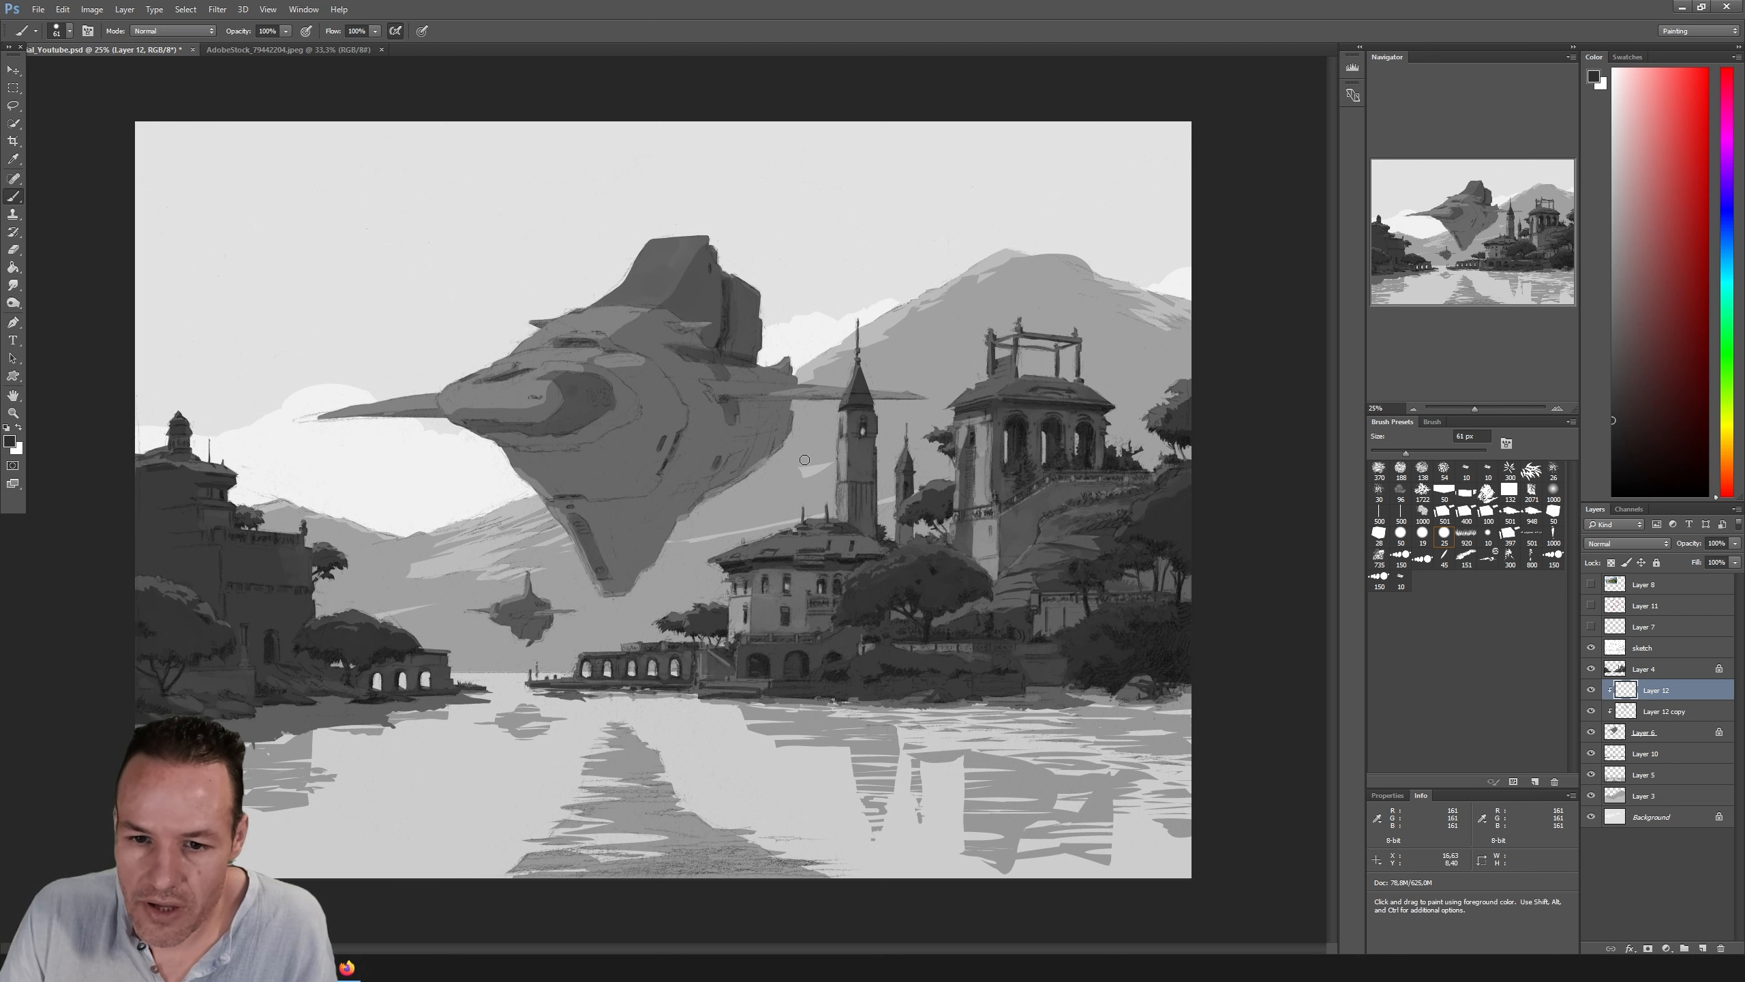
key(i)
click(771, 559)
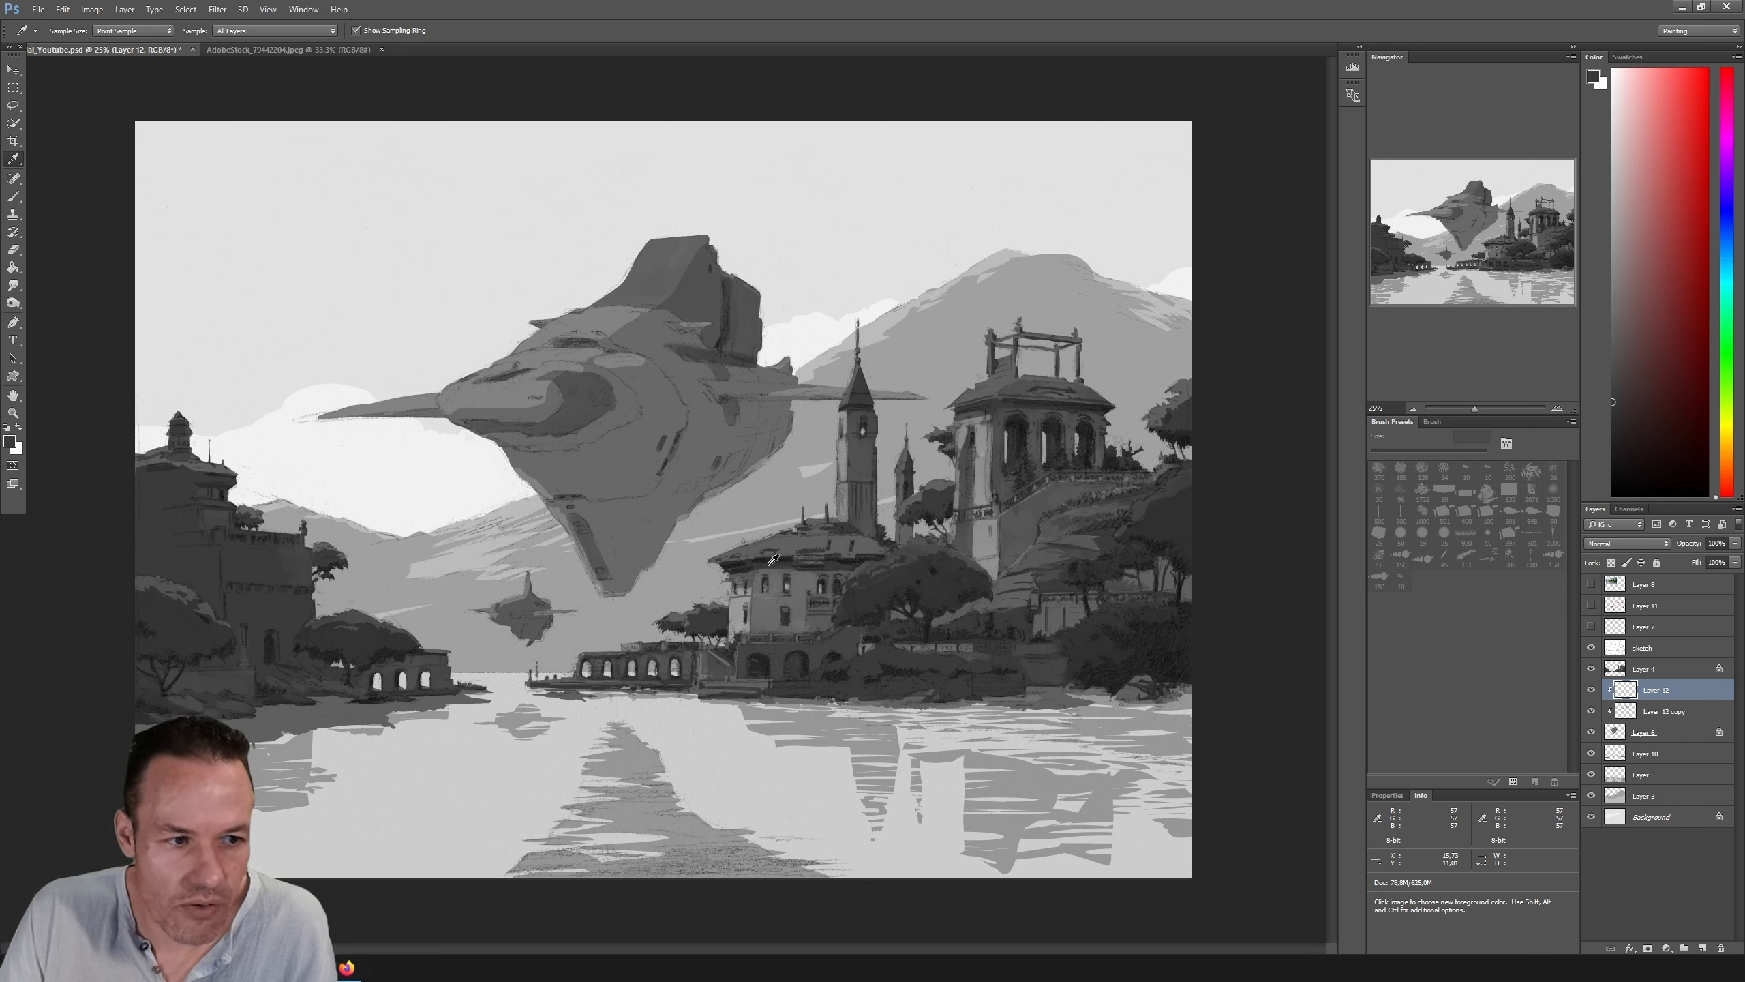
Step: Try dark grey strokes on the ship's lower hull with the 61 px brush, using shades sampled from the villa roof and adjusted slightly
click(770, 559)
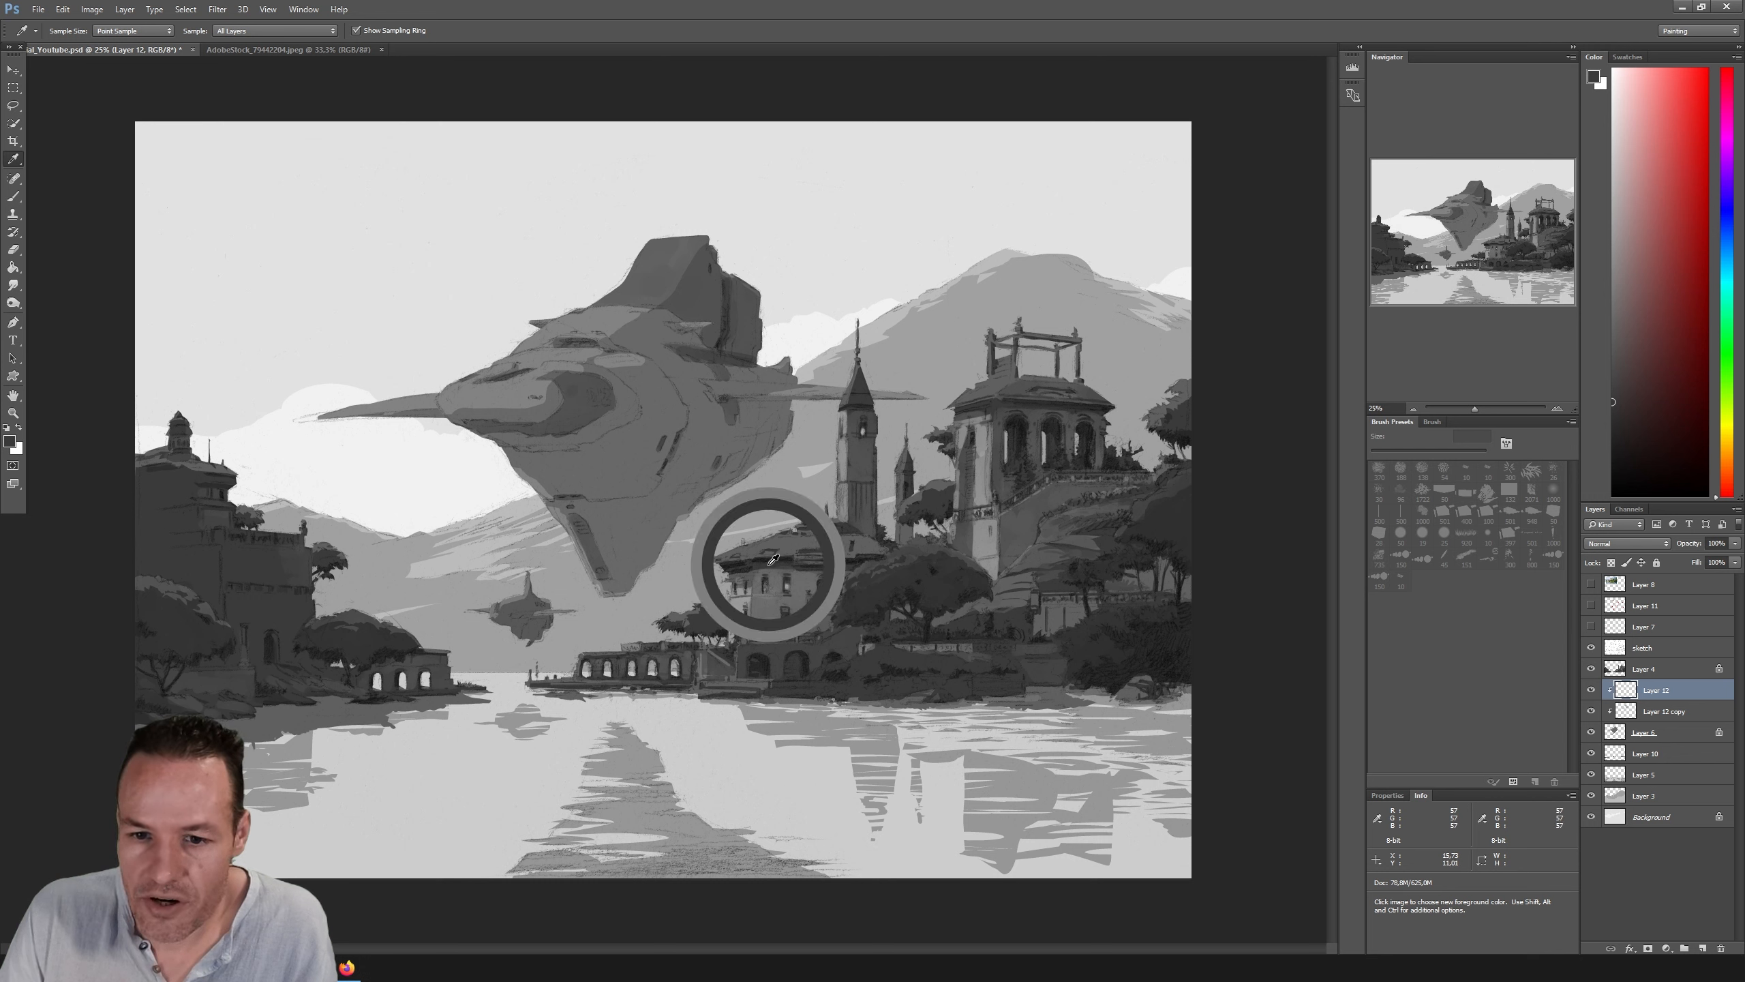
click(770, 559)
key(b)
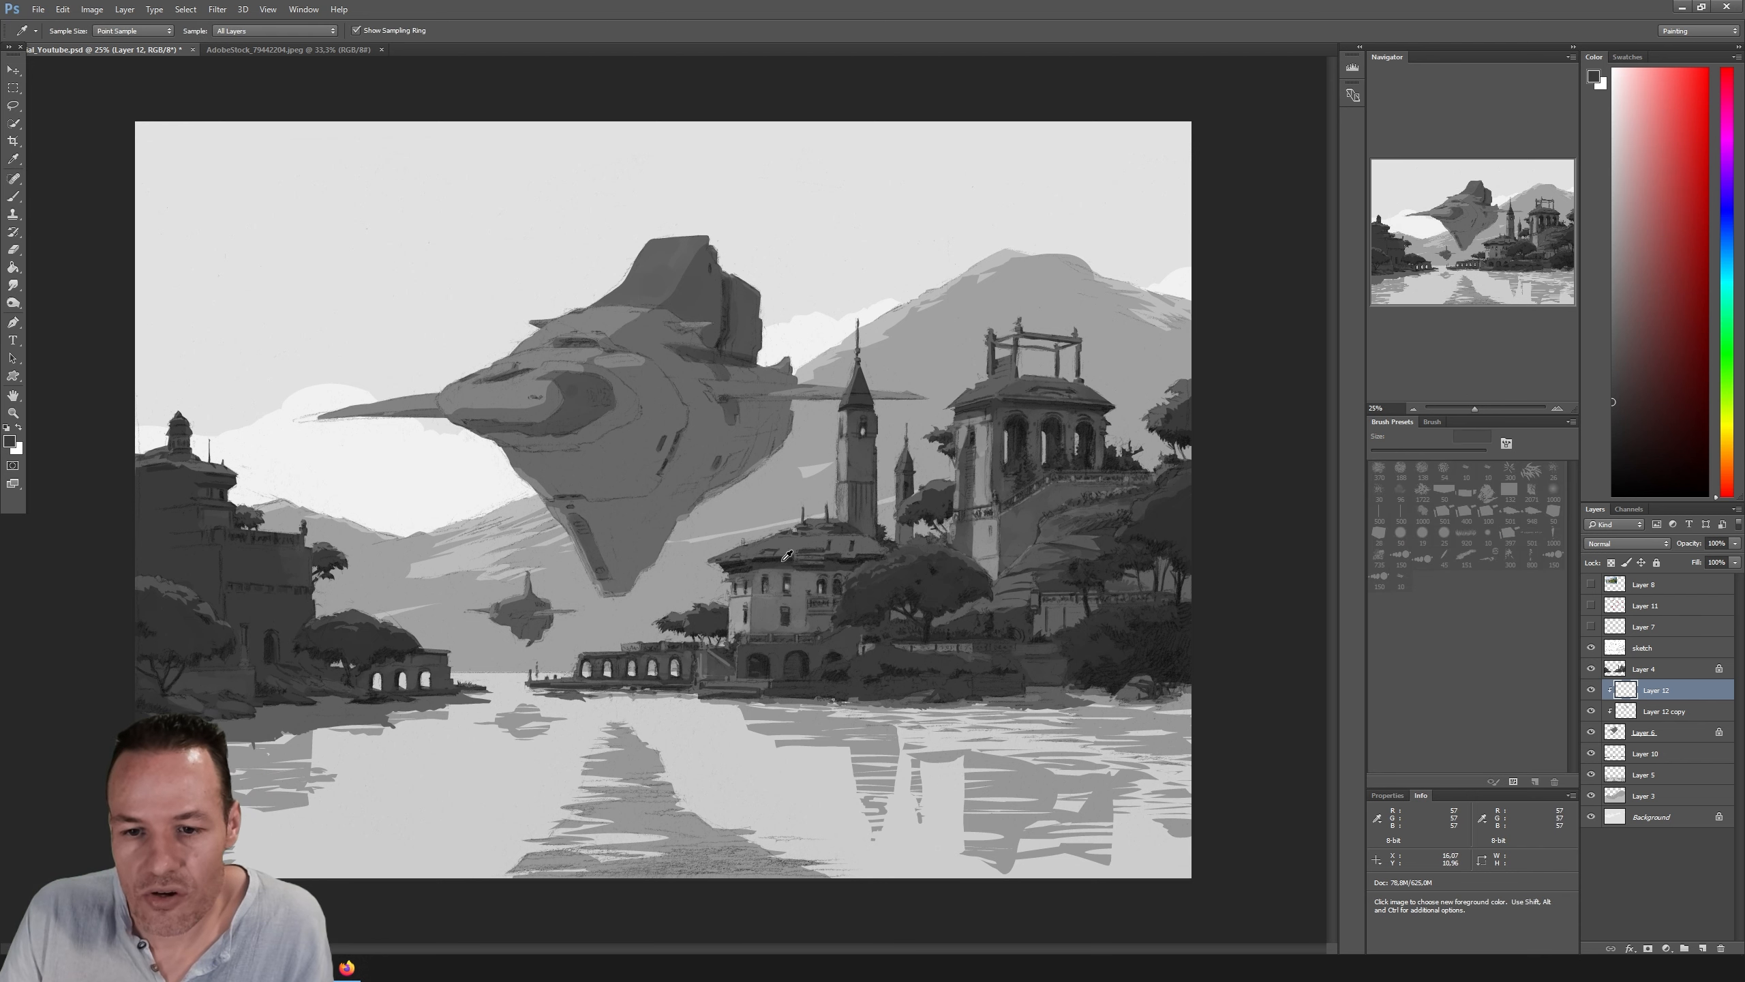
drag(622, 449, 633, 493)
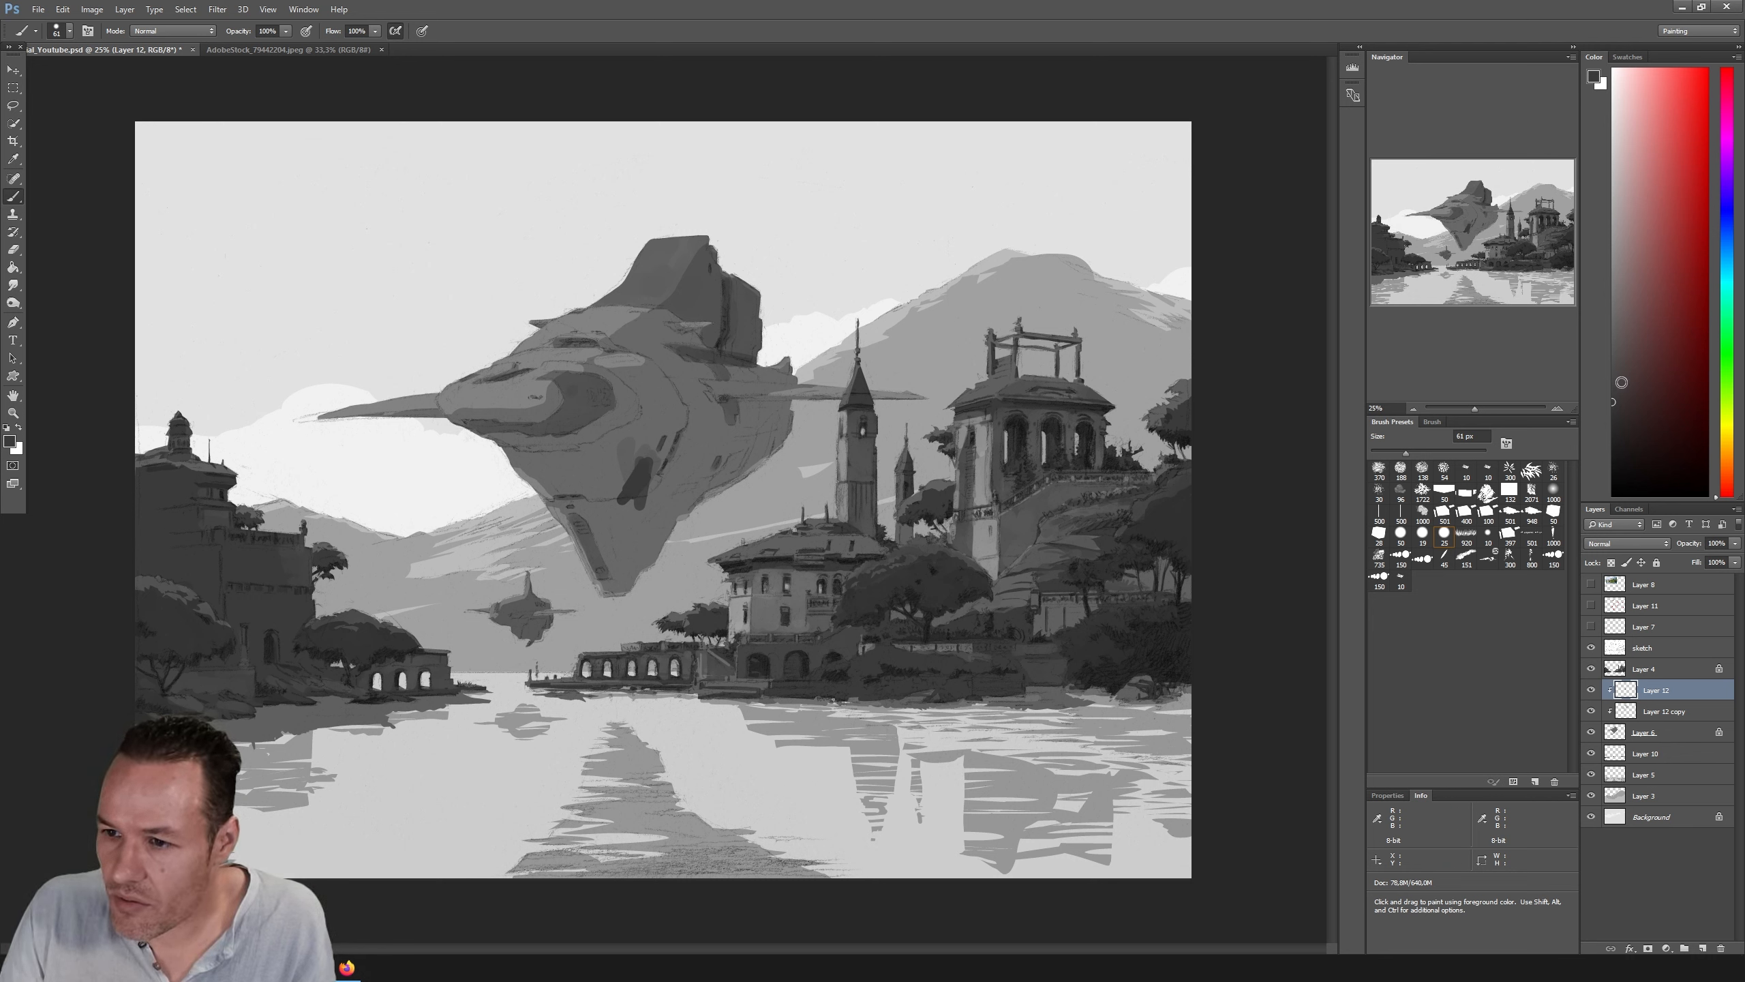
click(1603, 380)
key(ctrl+alt+z)
key(ctrl+alt+z)
mouse_move(633, 458)
mouse_down()
mouse_move(625, 477)
mouse_move(647, 484)
mouse_move(582, 396)
mouse_up()
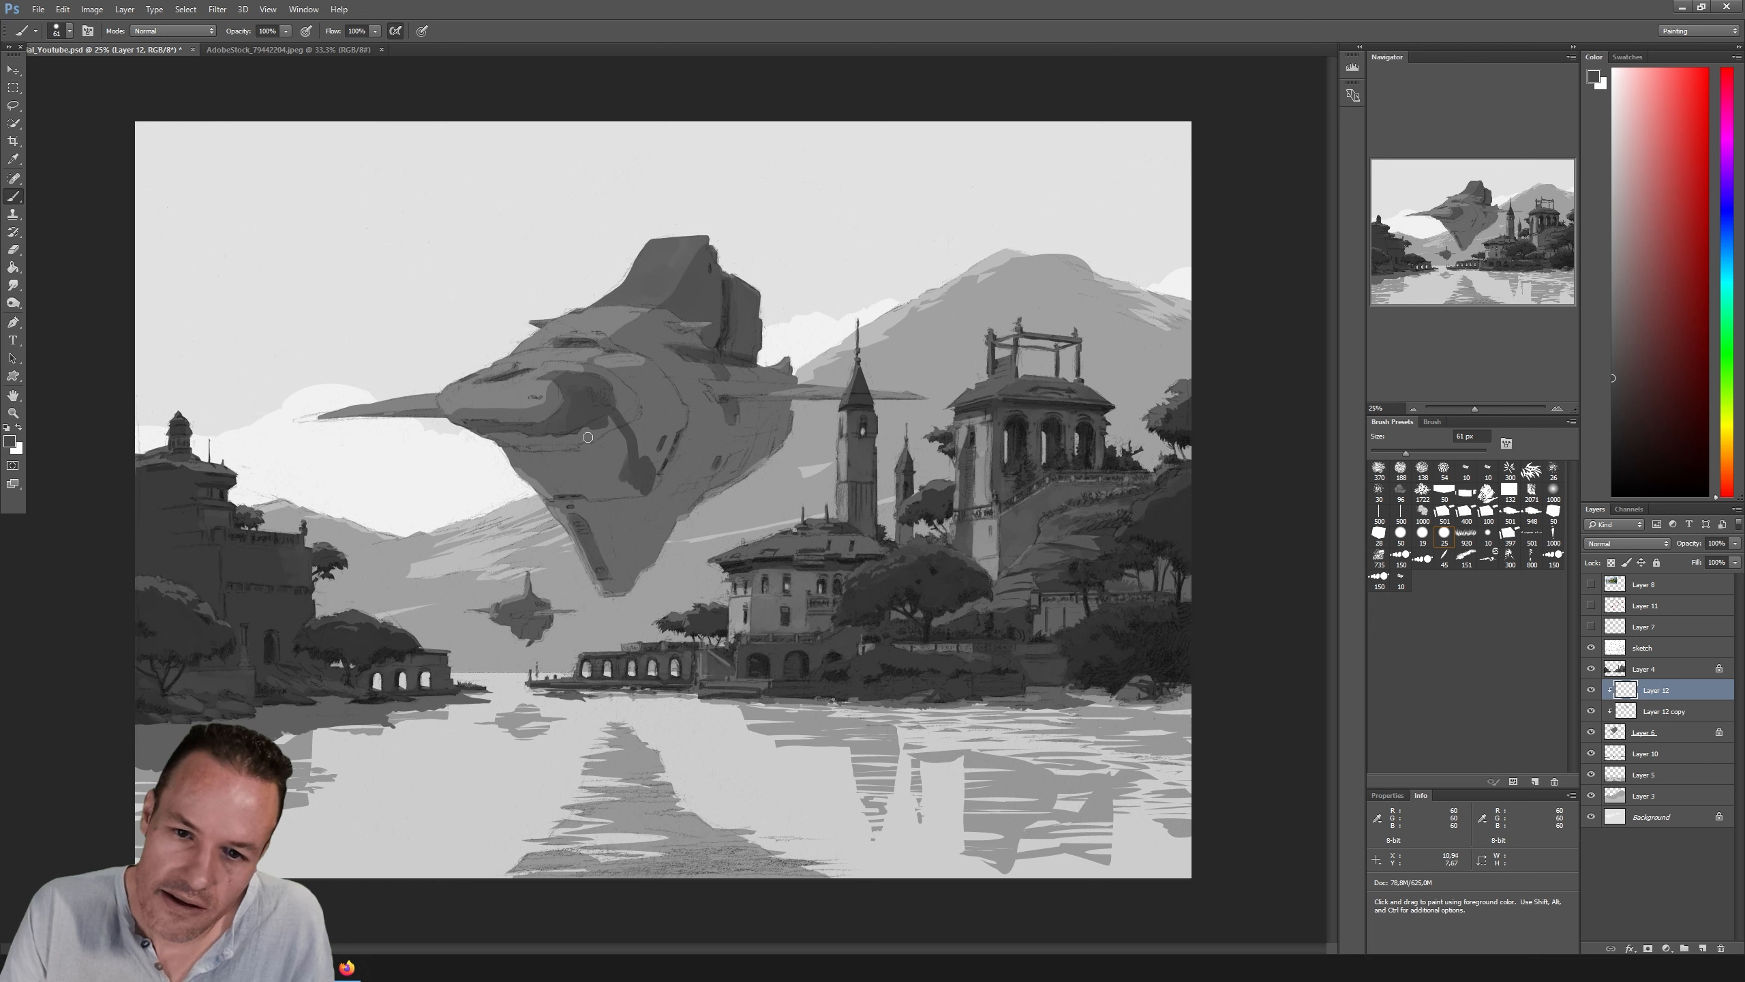
key(ctrl+z)
click(1616, 390)
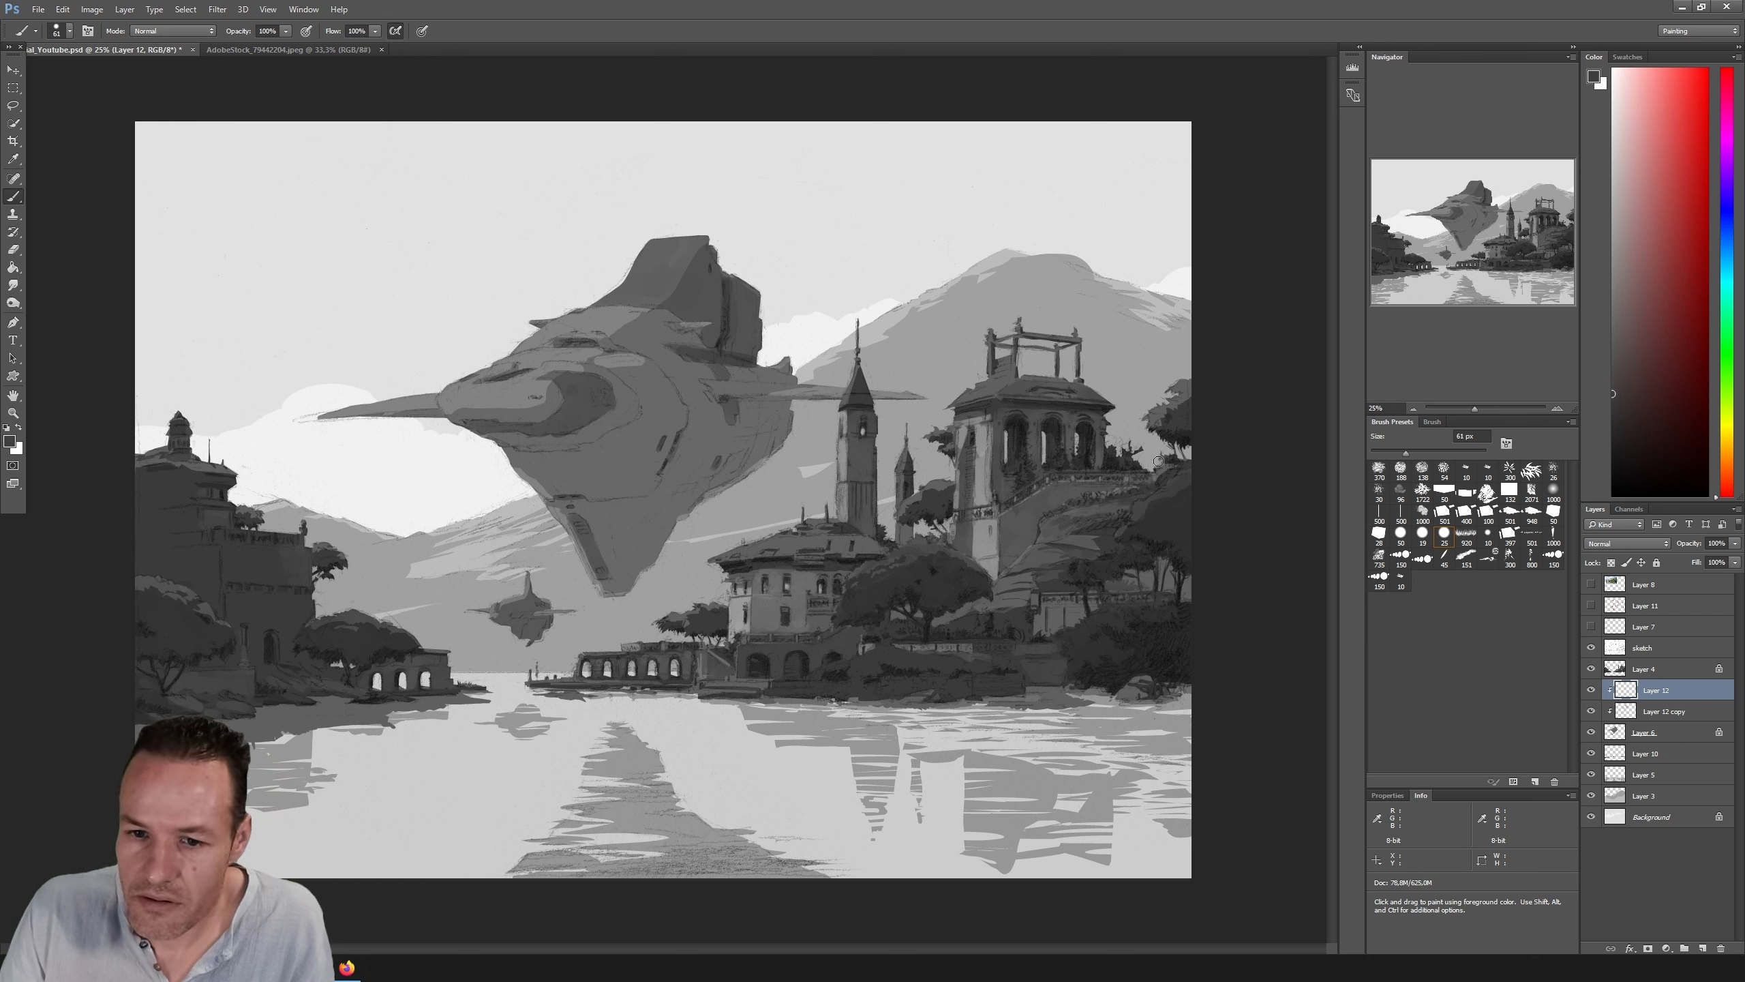
Step: Shade the ship's lower hull, rear flank and rear tower base with a soft 380 px brush in dark grey sampled from the villa roof
key(i)
click(838, 560)
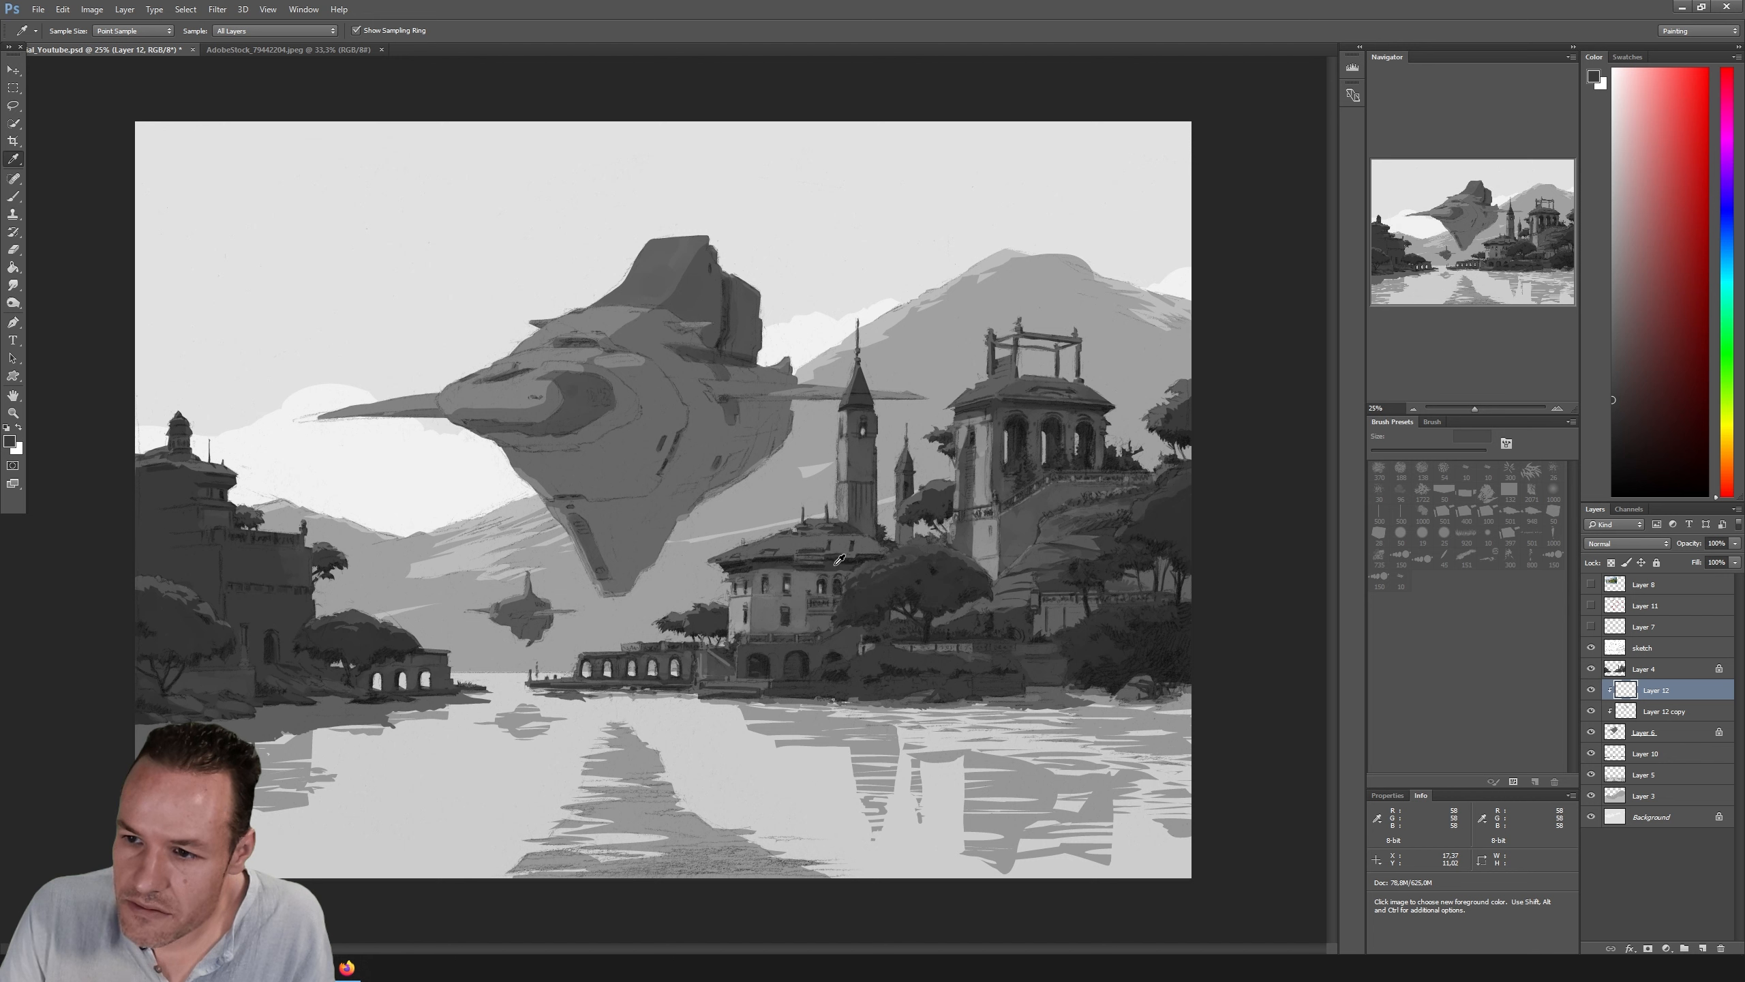
key(b)
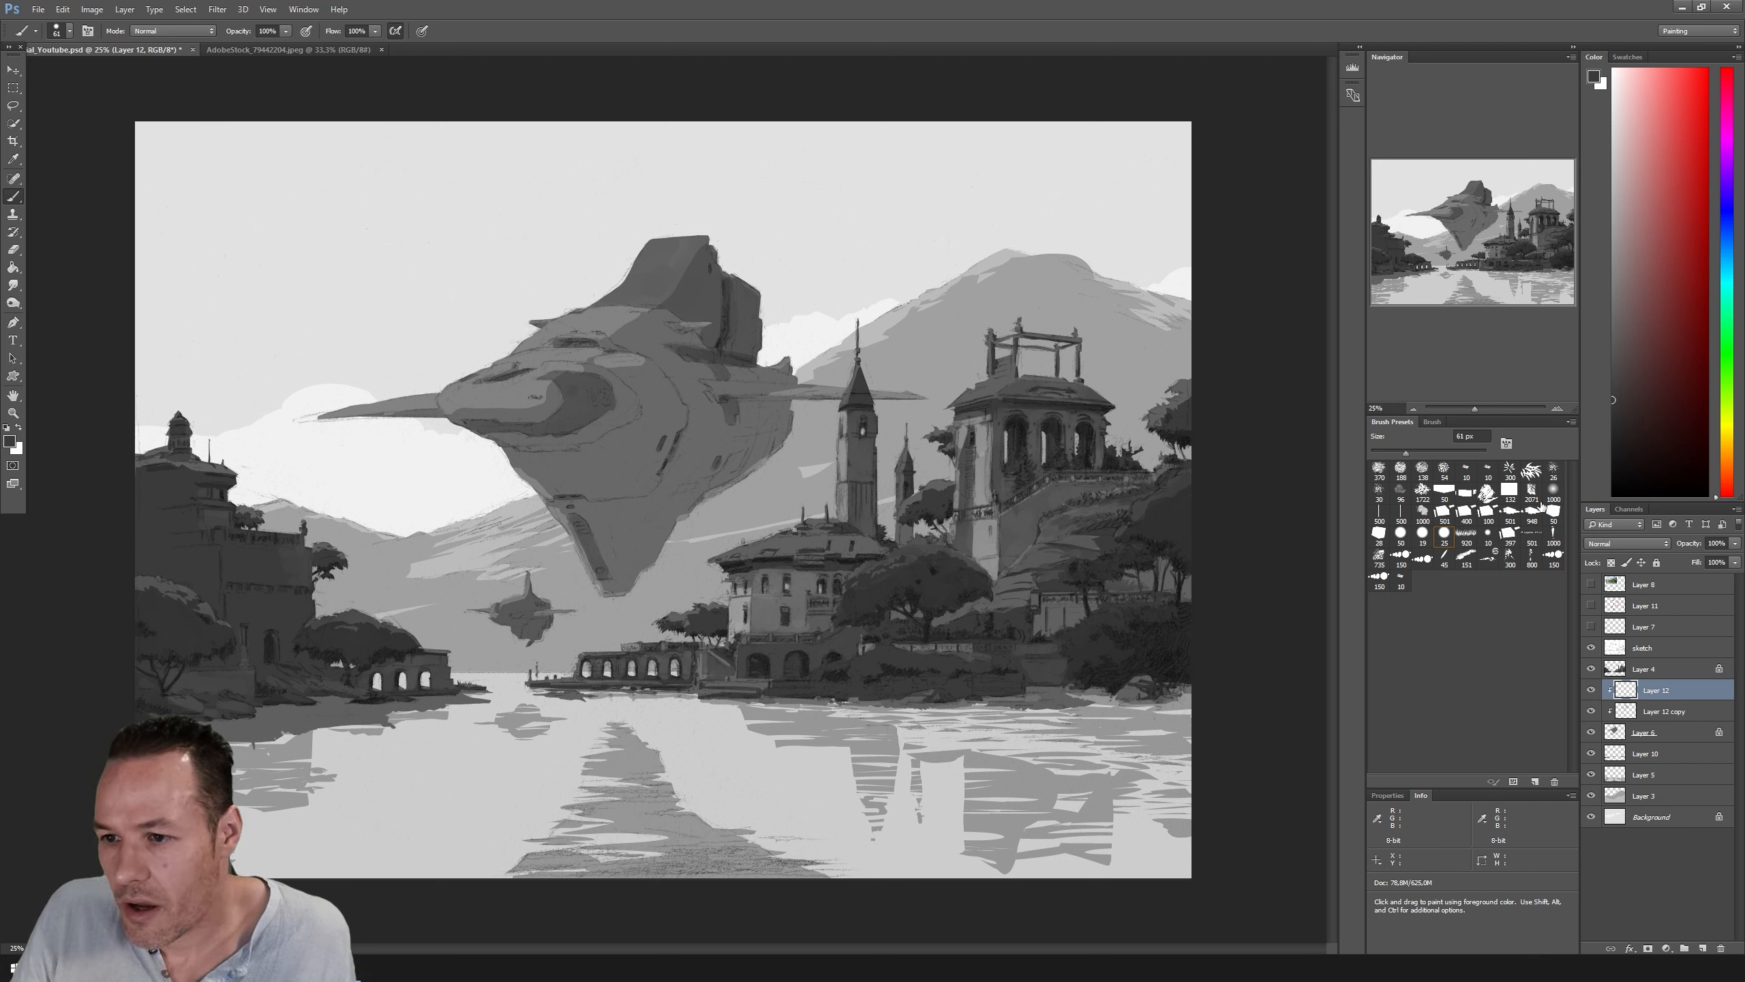
click(1552, 490)
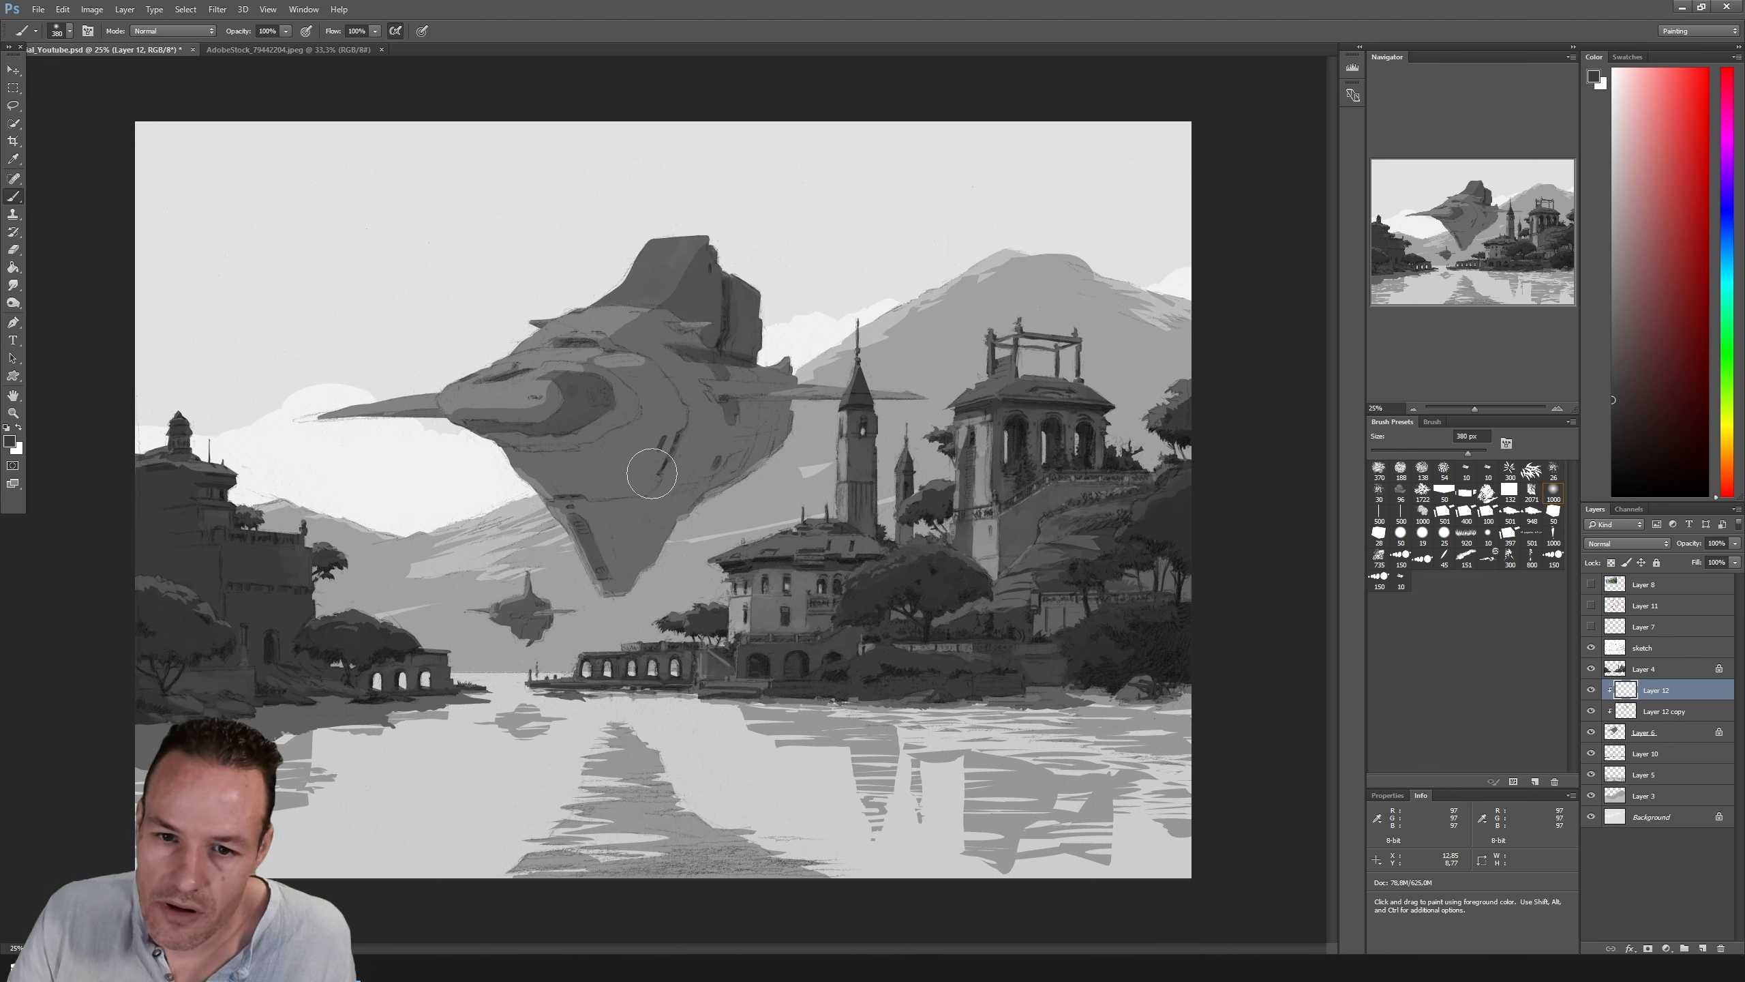
mouse_move(622, 468)
mouse_down()
mouse_move(662, 491)
mouse_move(657, 548)
mouse_move(646, 496)
mouse_move(689, 471)
mouse_up()
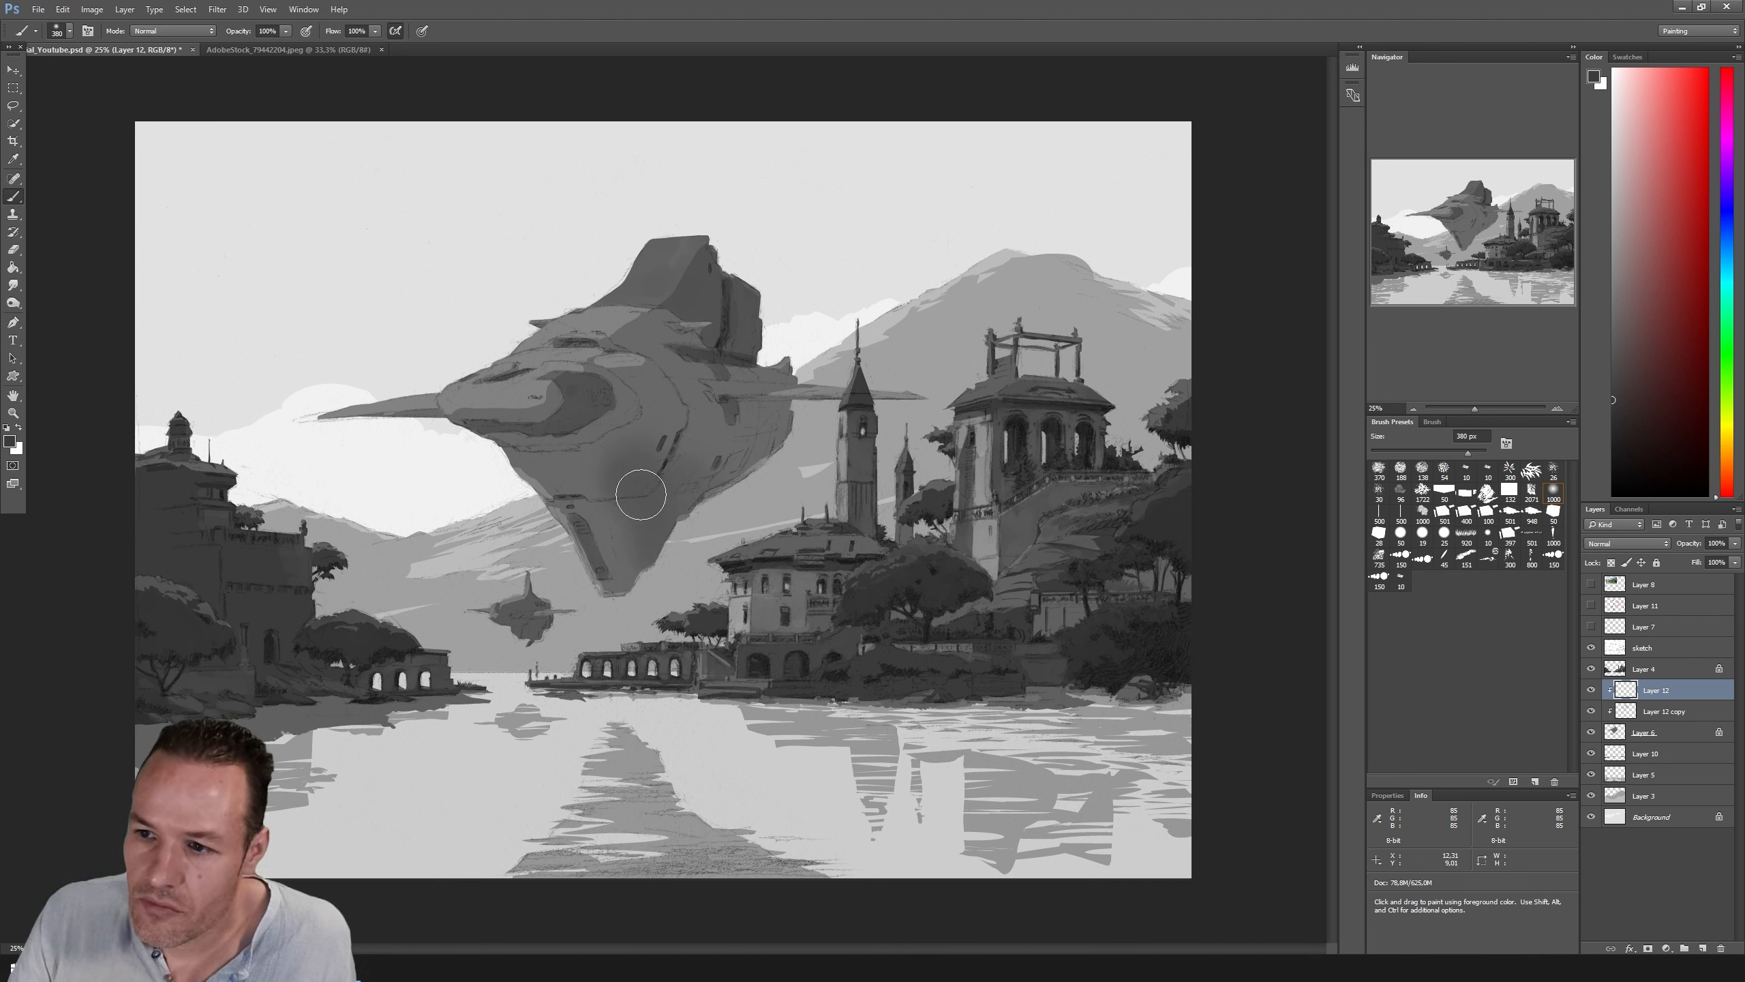
mouse_move(783, 473)
mouse_down()
mouse_move(745, 449)
mouse_move(785, 443)
mouse_up()
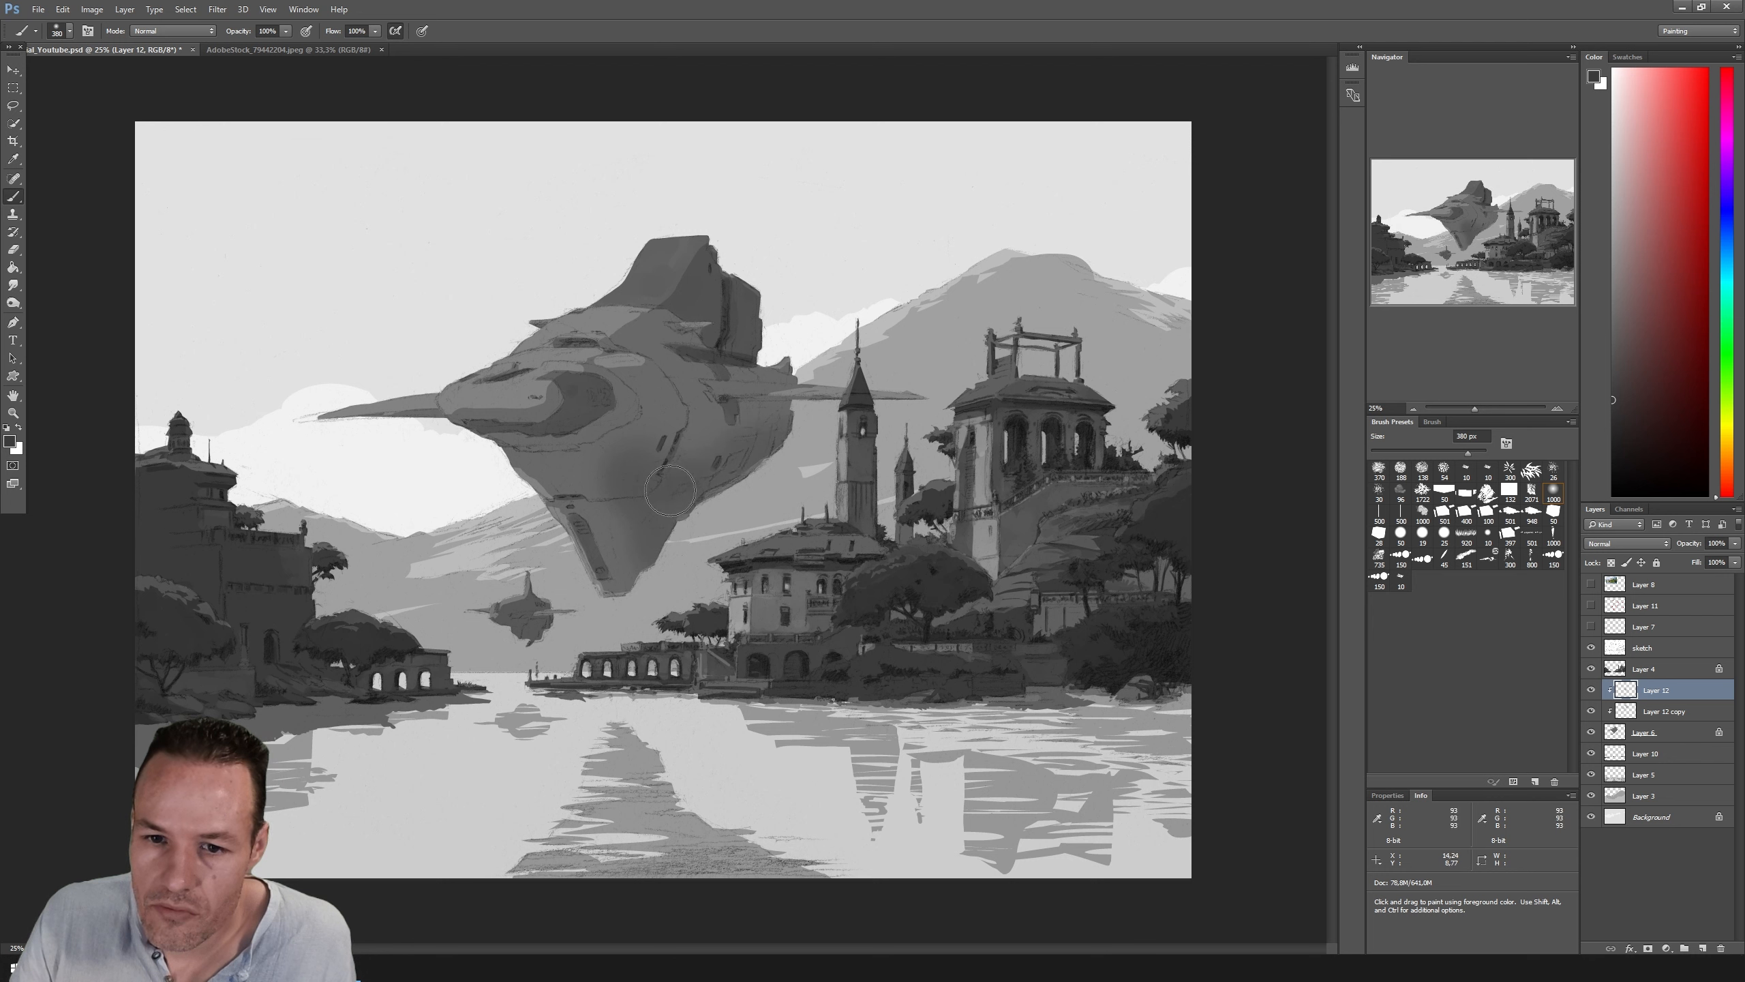
drag(623, 461, 673, 459)
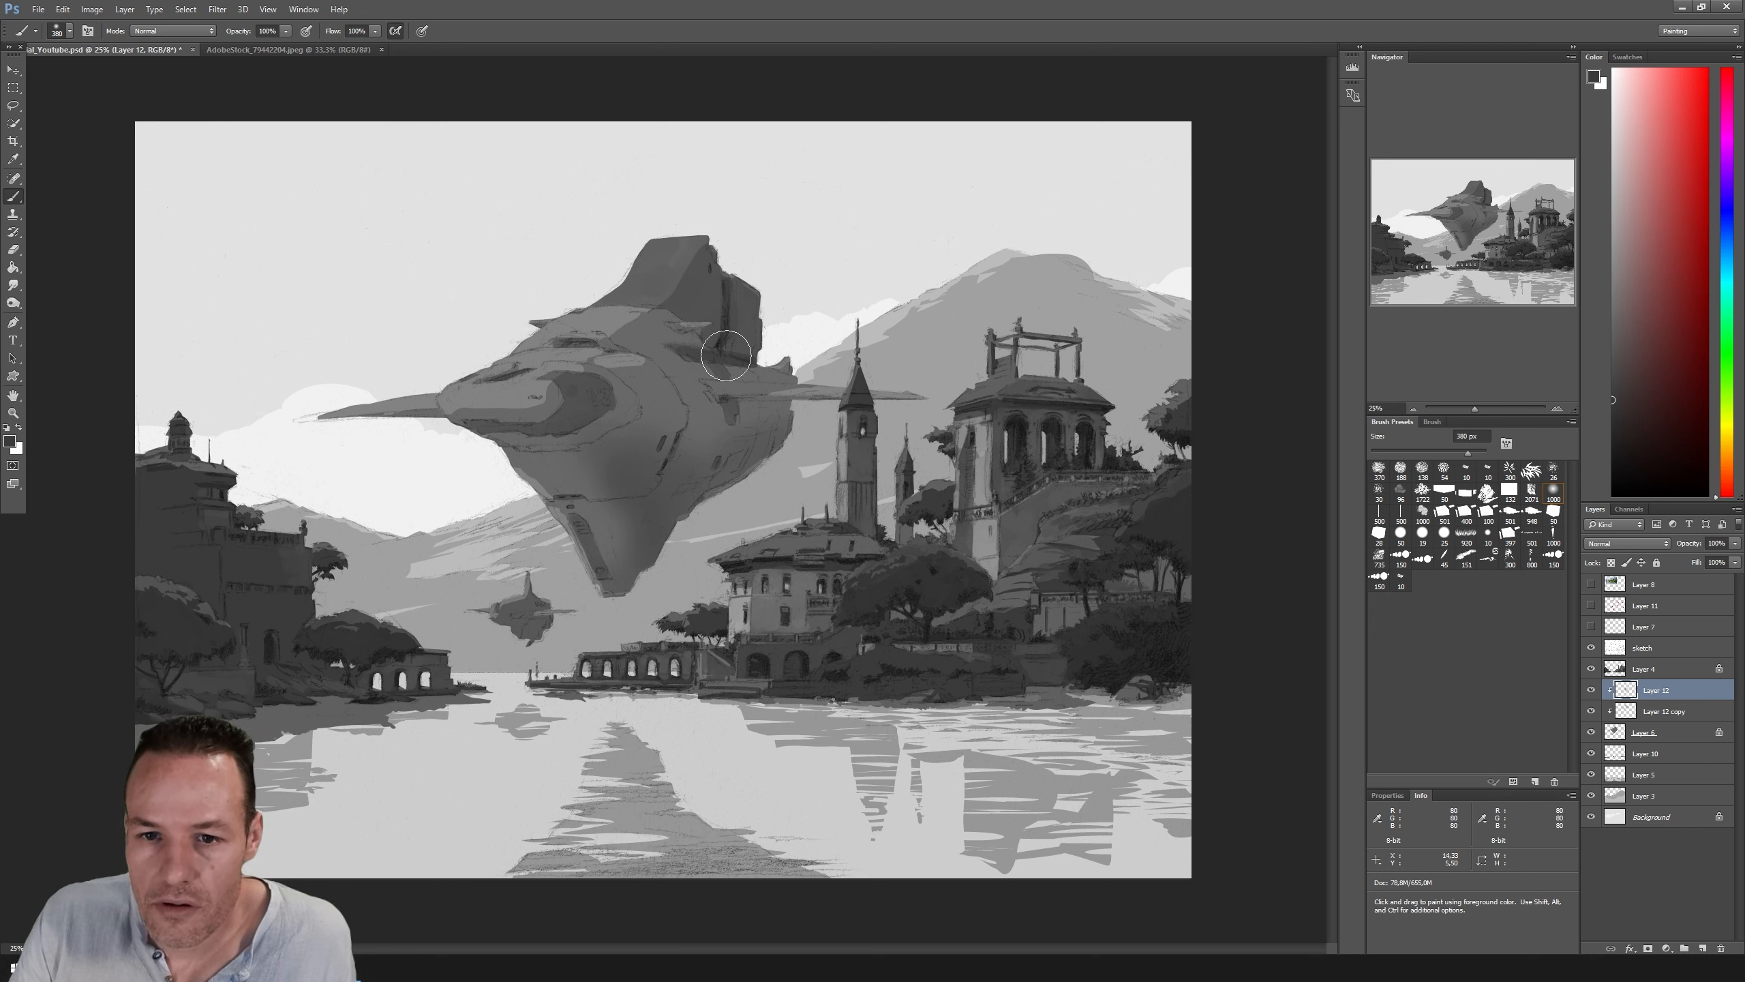
drag(730, 358, 765, 362)
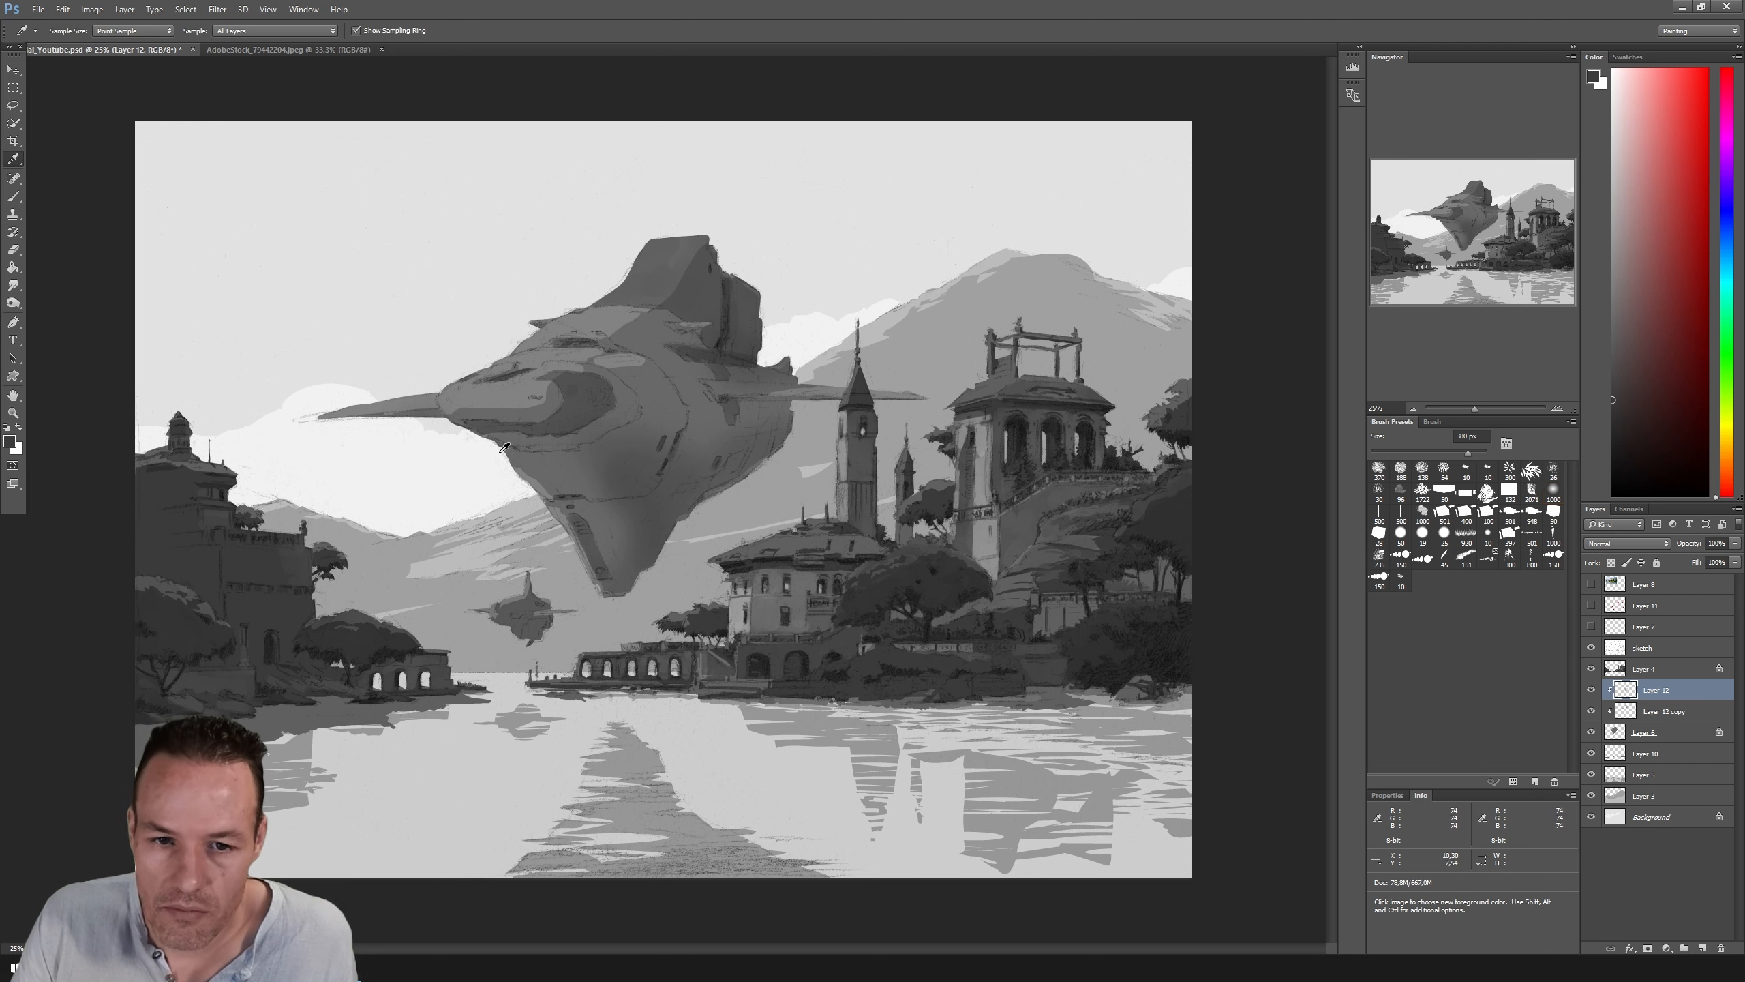
Step: Try a soft pale highlight on the ship's upper hull in a grey sampled from the sky, comparing it with the sketch layer hidden
alt+click(462, 459)
drag(498, 343, 596, 306)
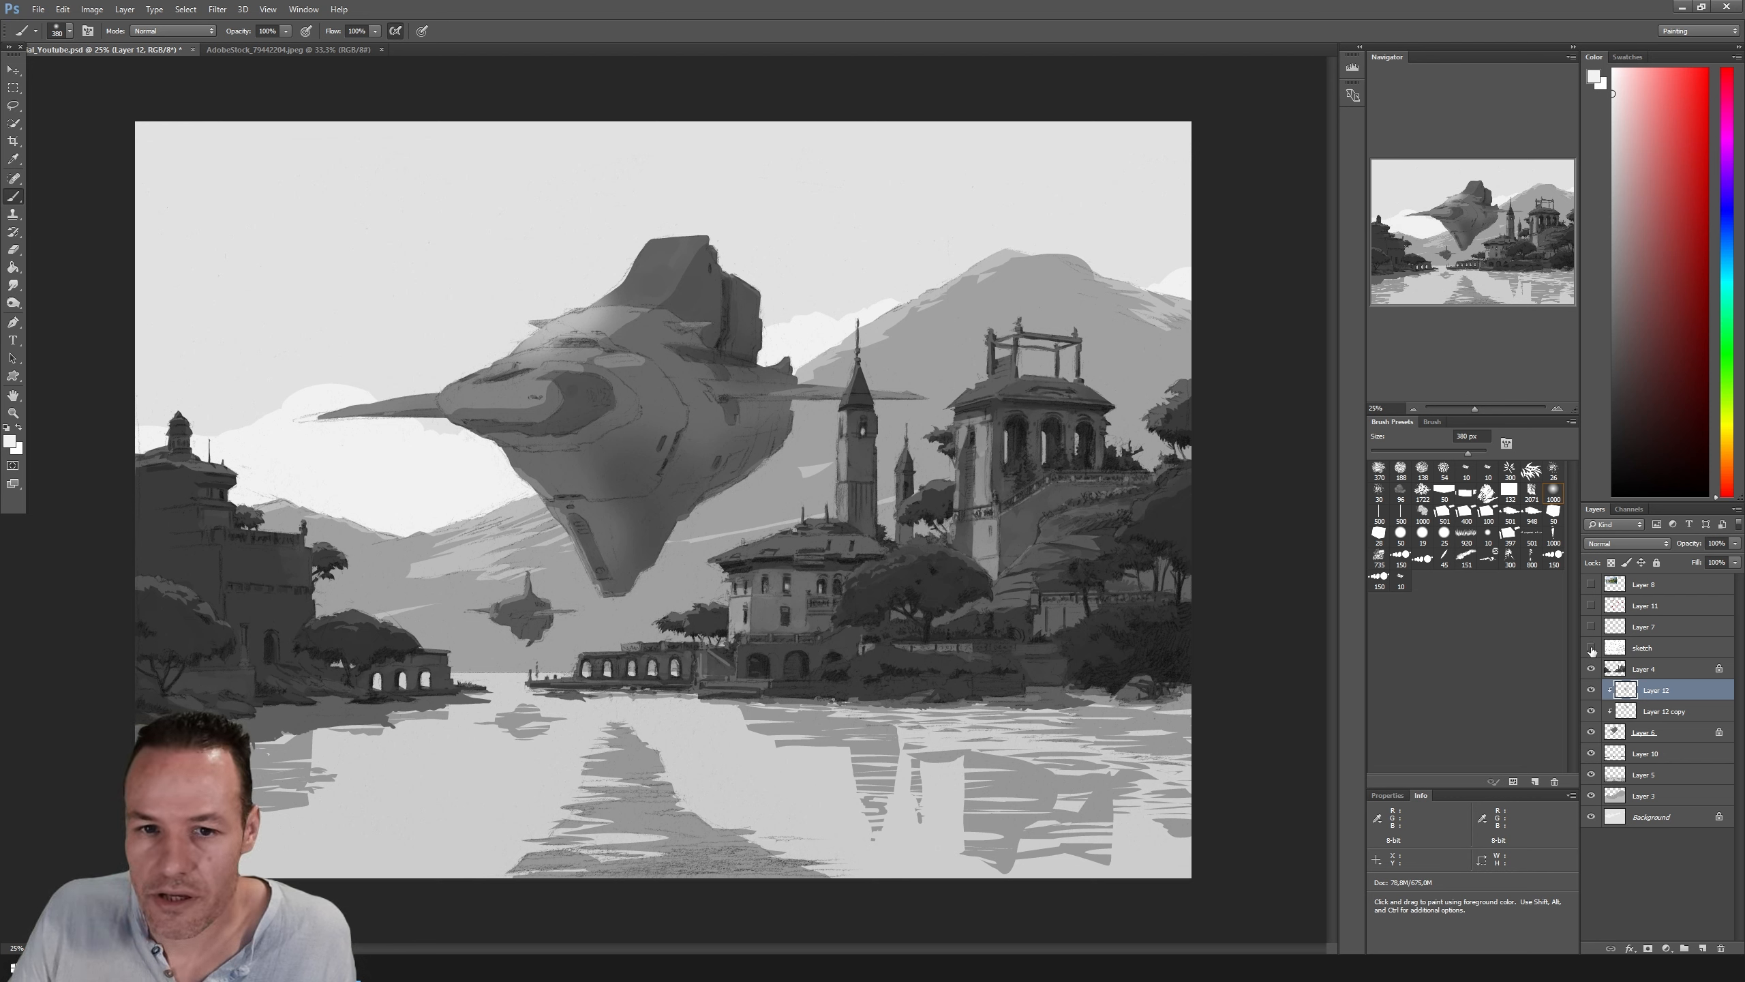
click(1591, 649)
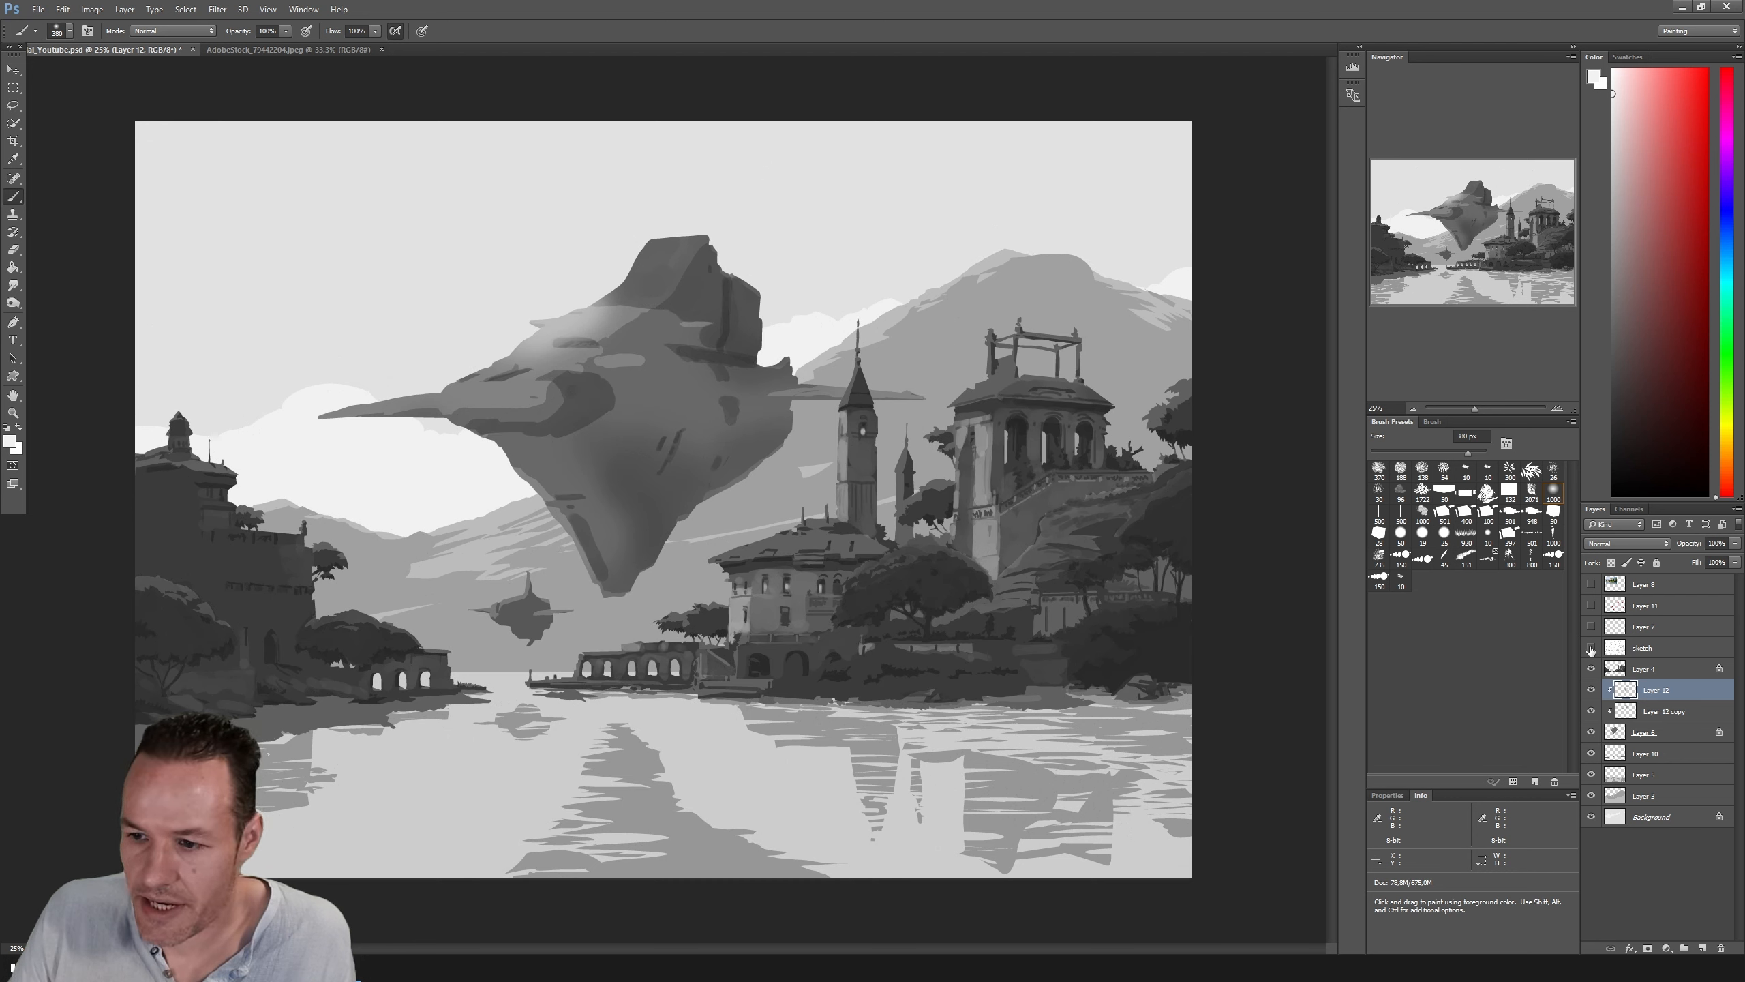
click(1591, 648)
click(1591, 649)
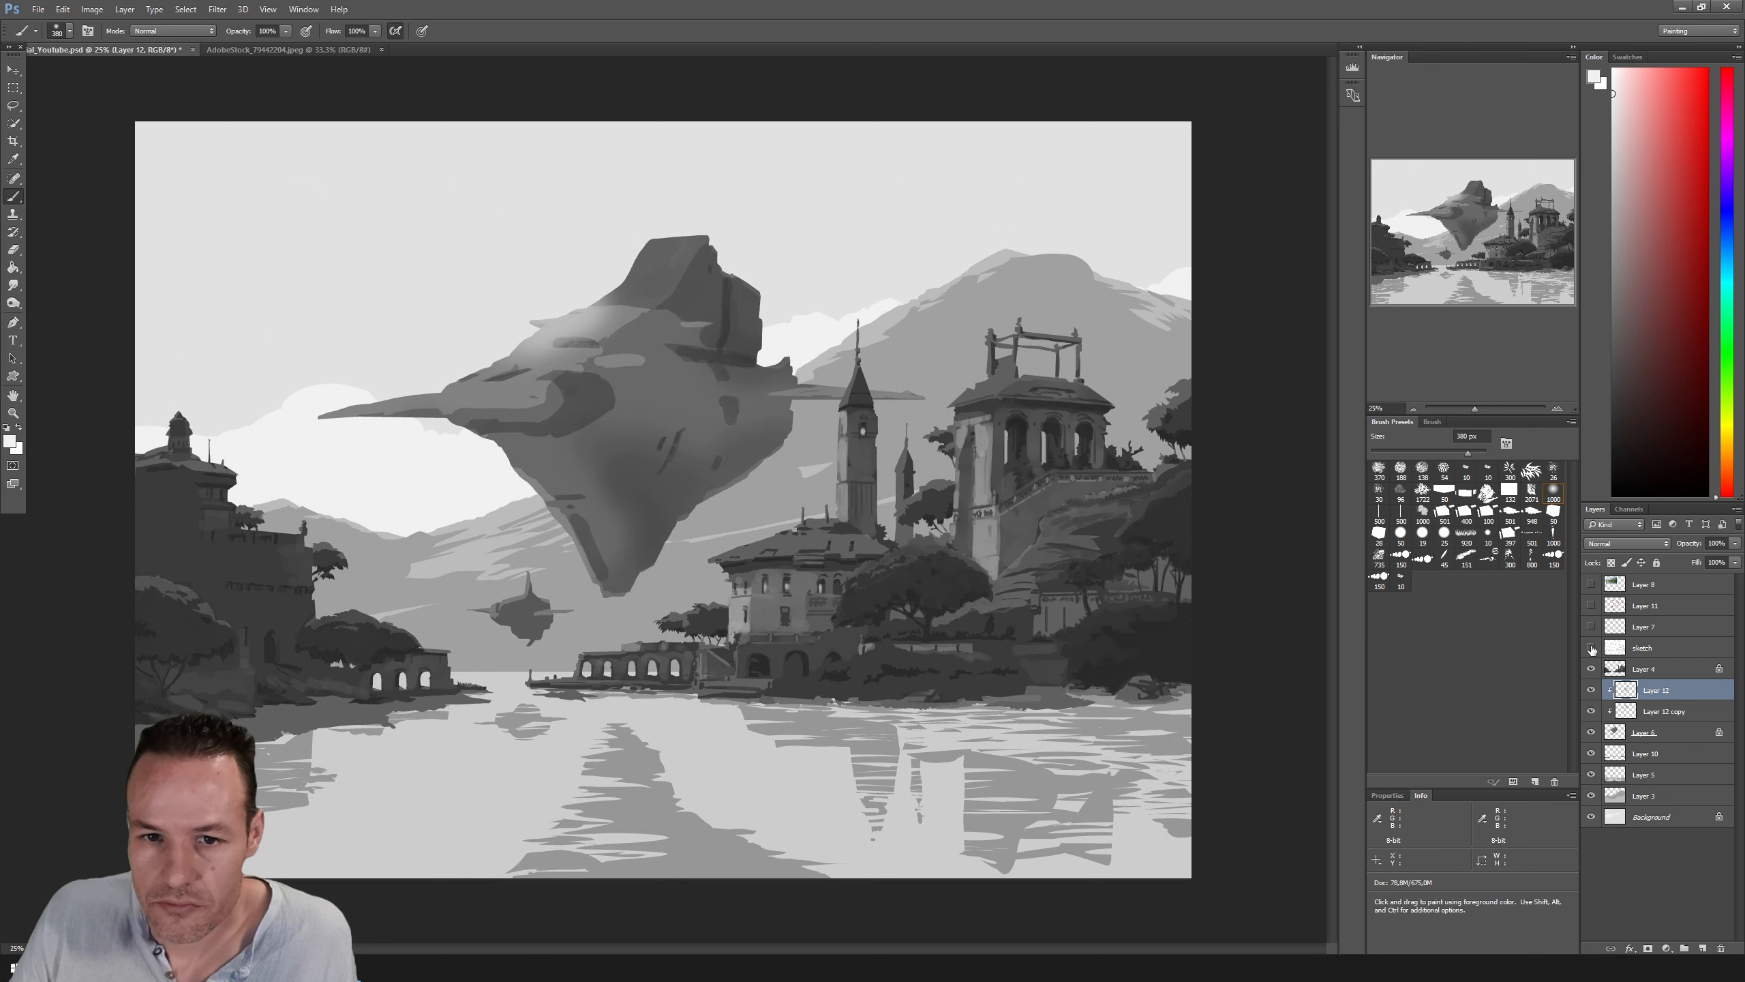
click(1591, 648)
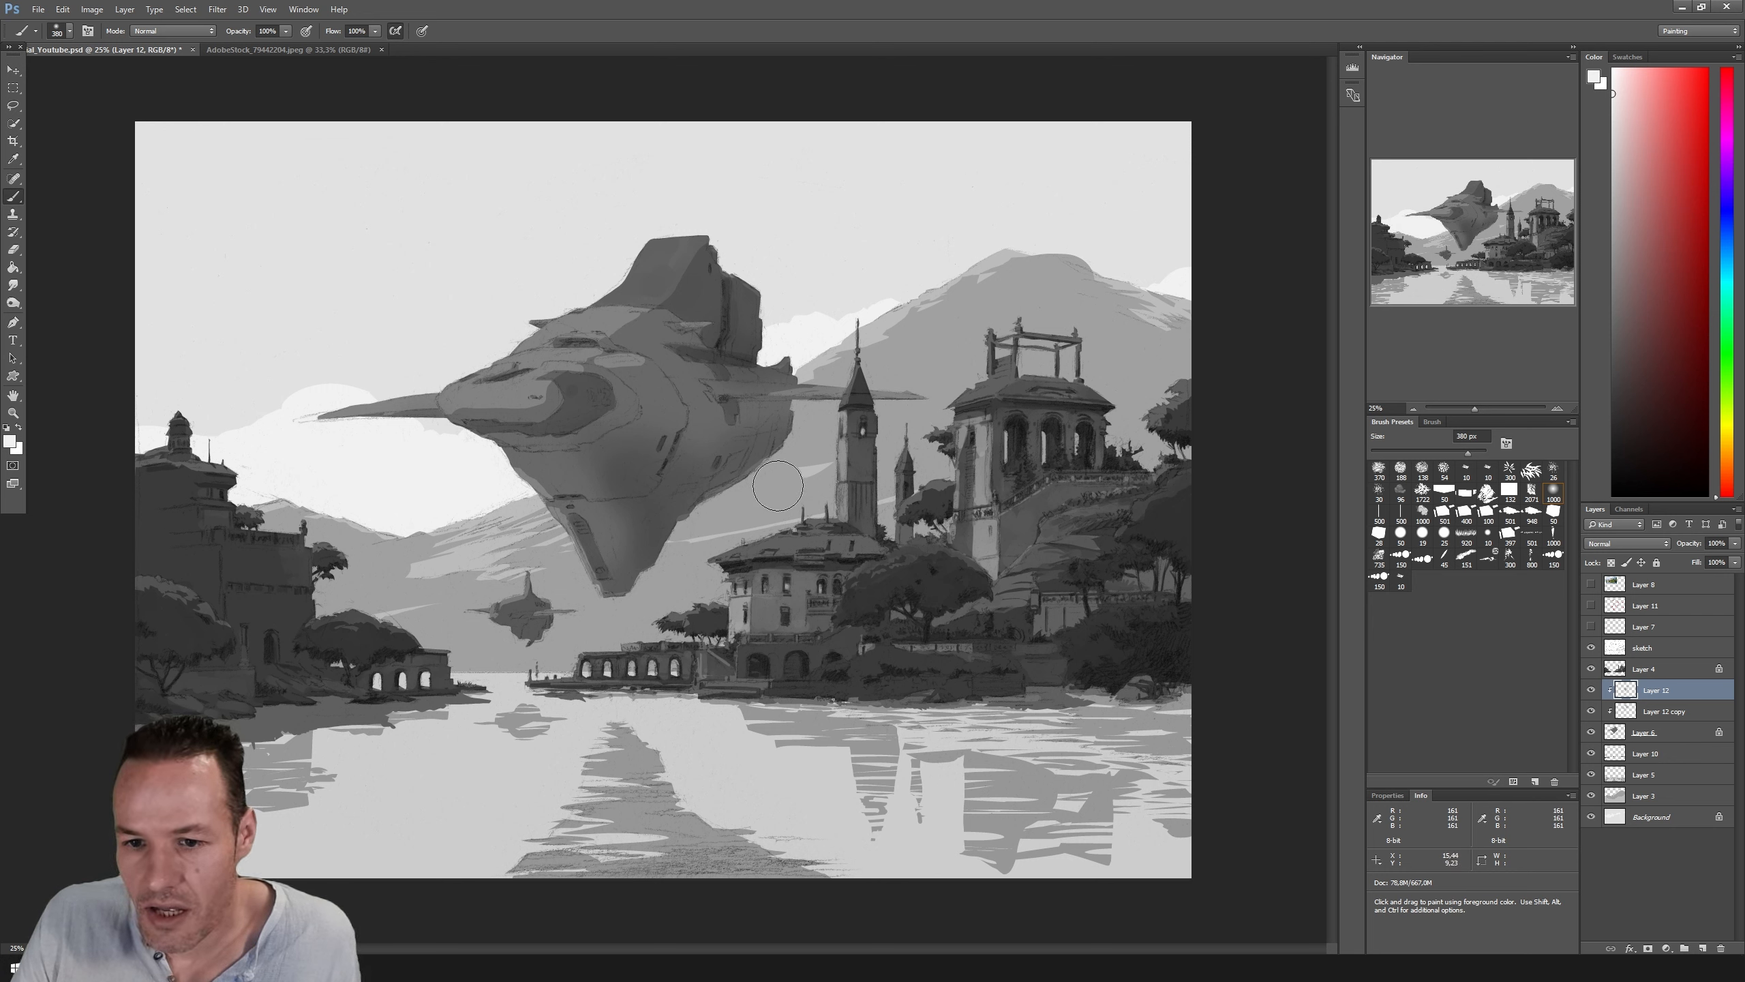
Step: Sample a dark grey from the villa roof and compare the ship with and without the soft shading on Layer 12
alt+click(833, 566)
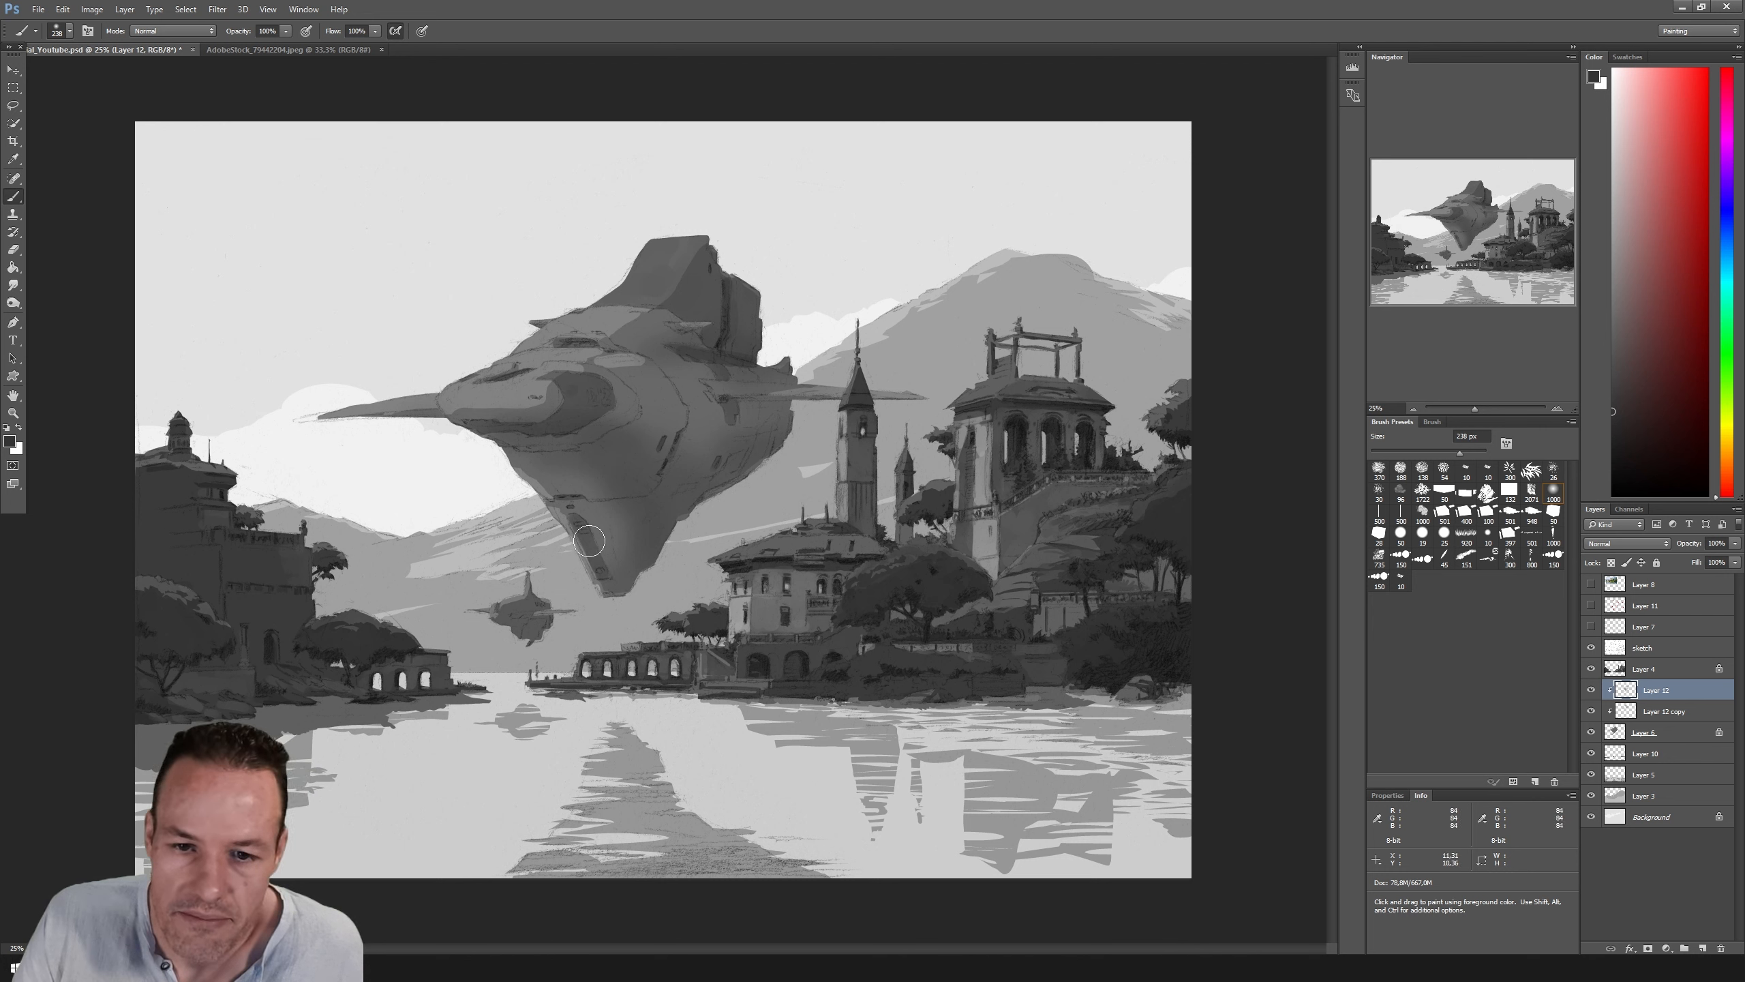
click(1592, 690)
click(1592, 690)
click(1592, 689)
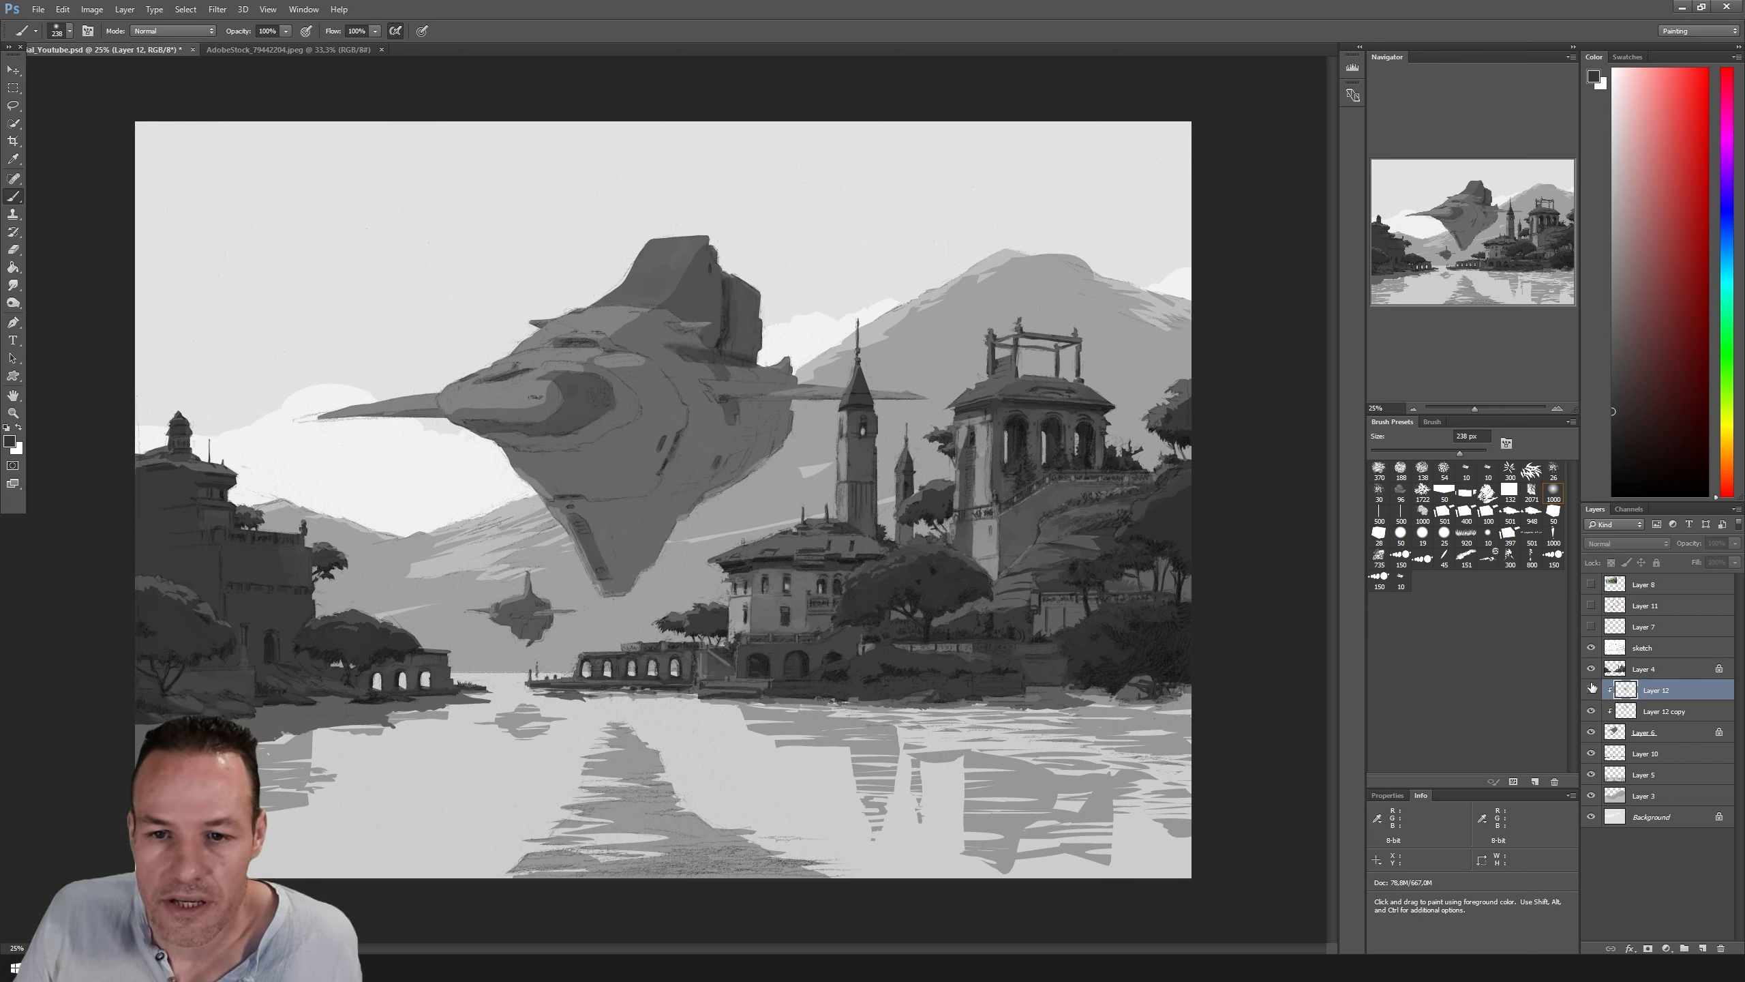
click(1591, 688)
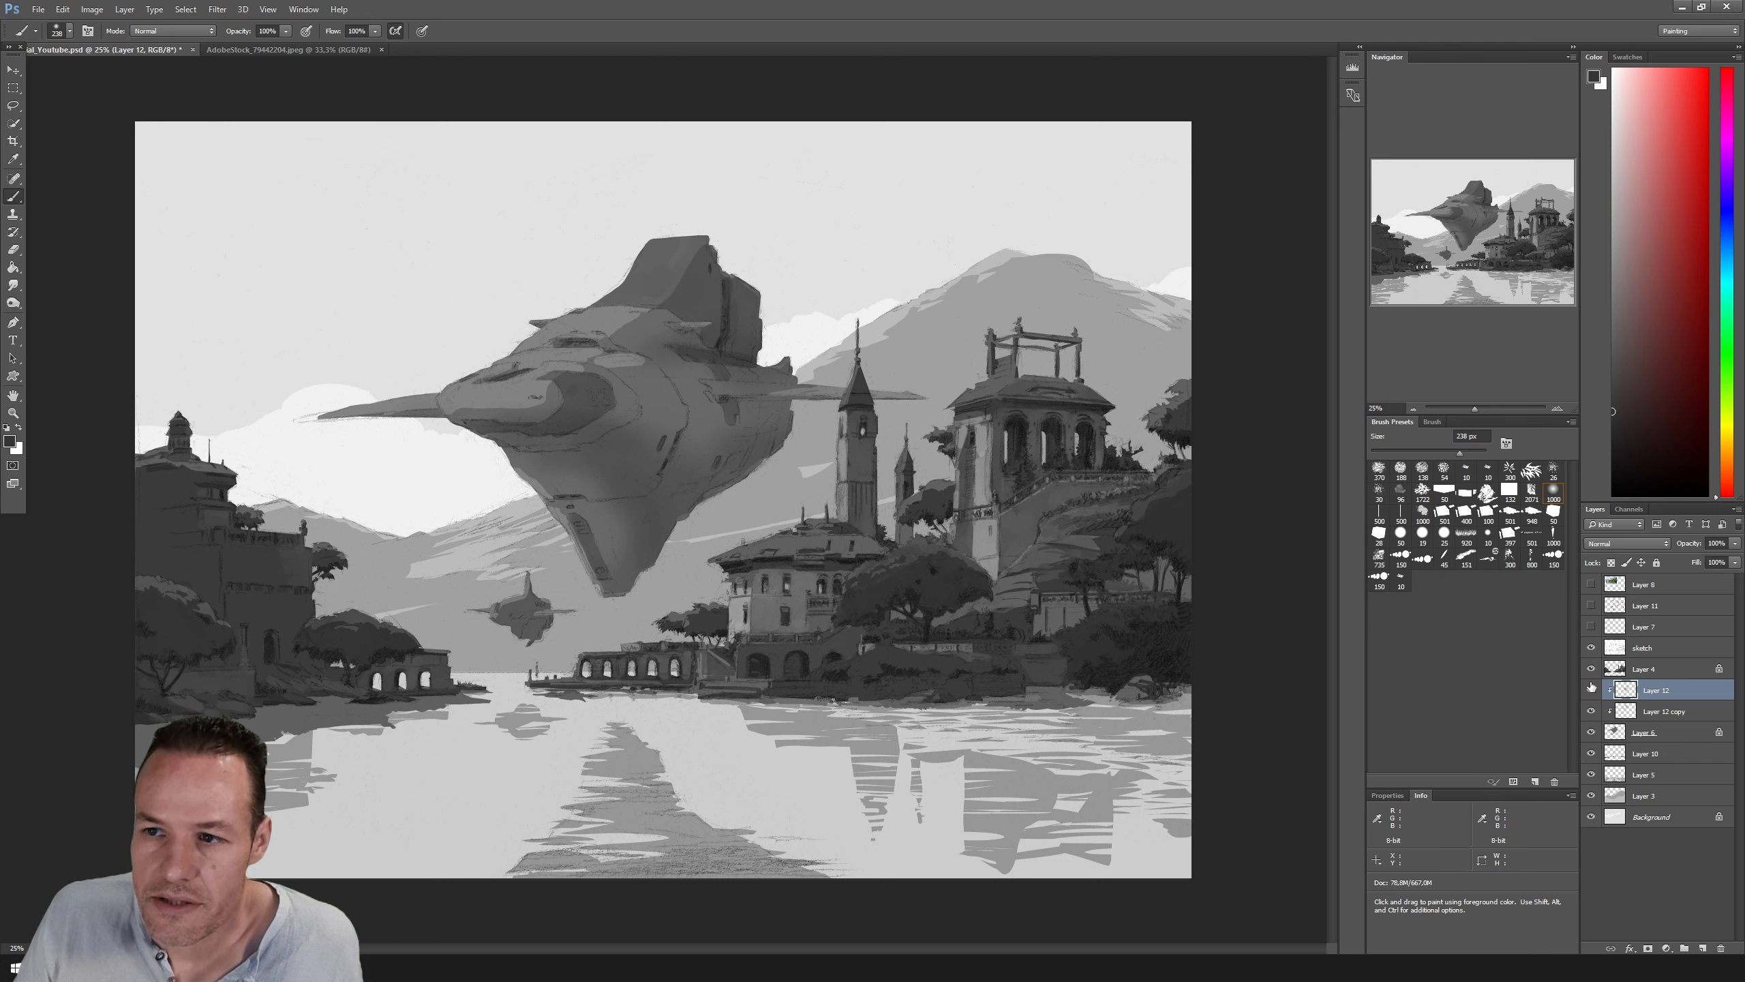
click(1592, 687)
click(1592, 687)
click(1592, 687)
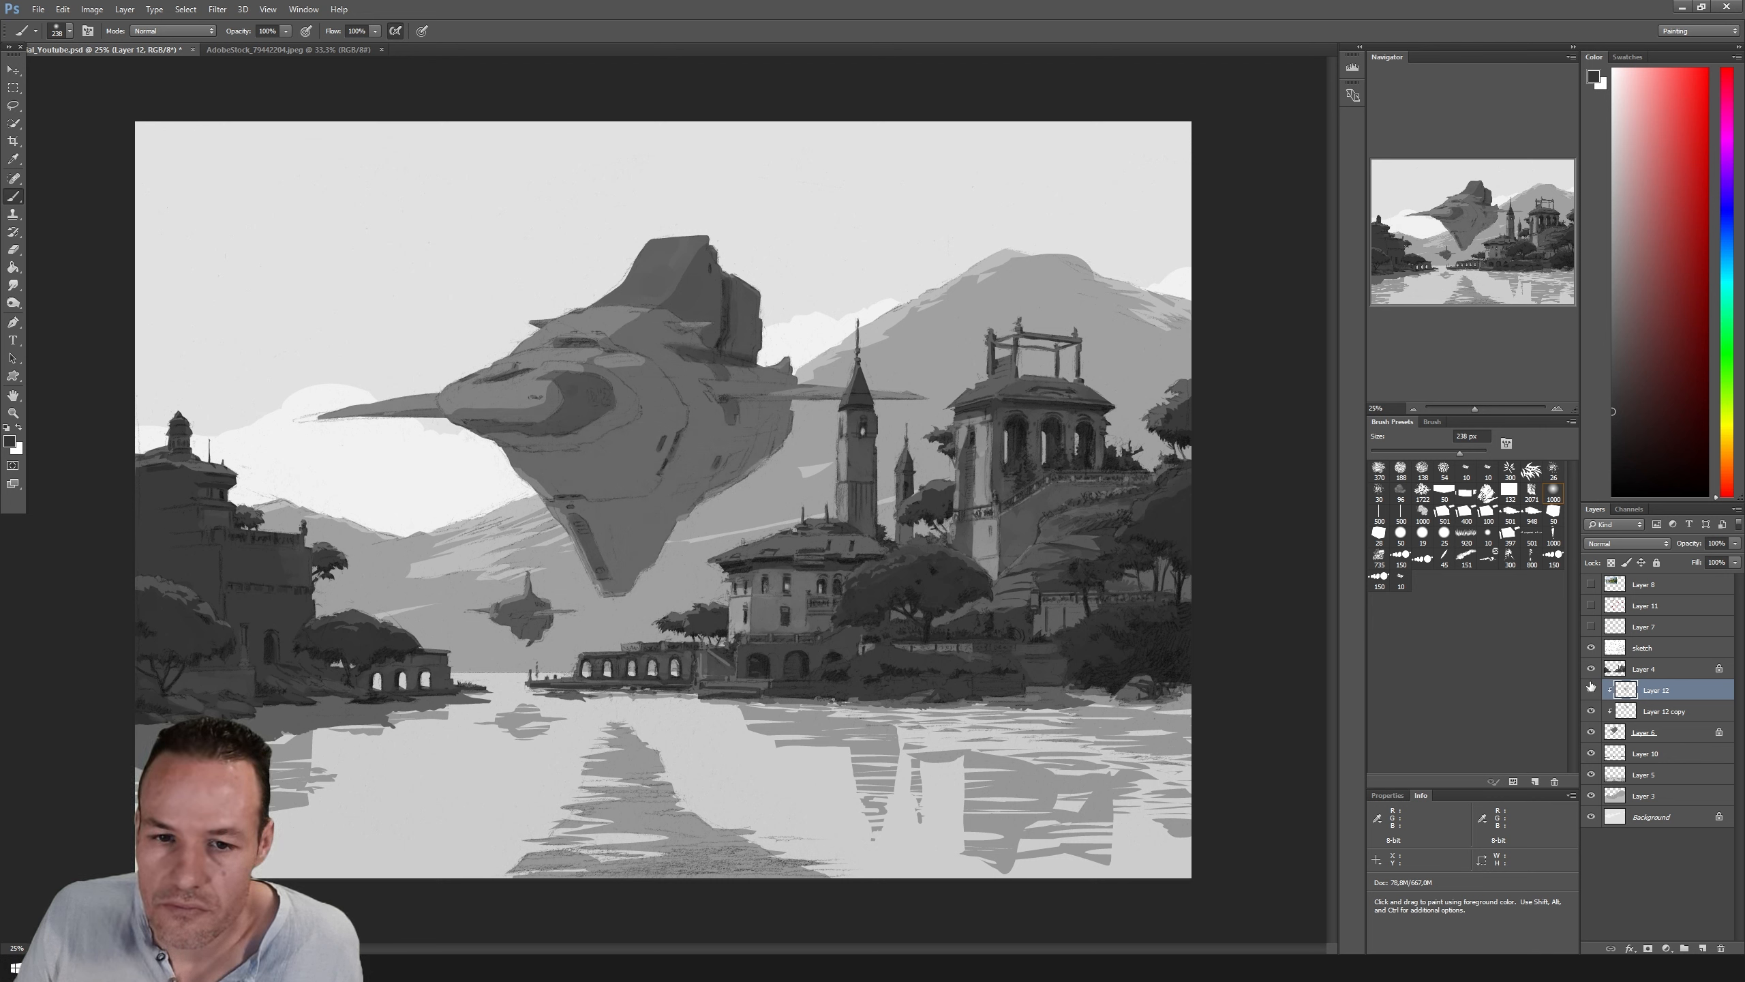
click(1592, 688)
click(1591, 687)
click(1592, 687)
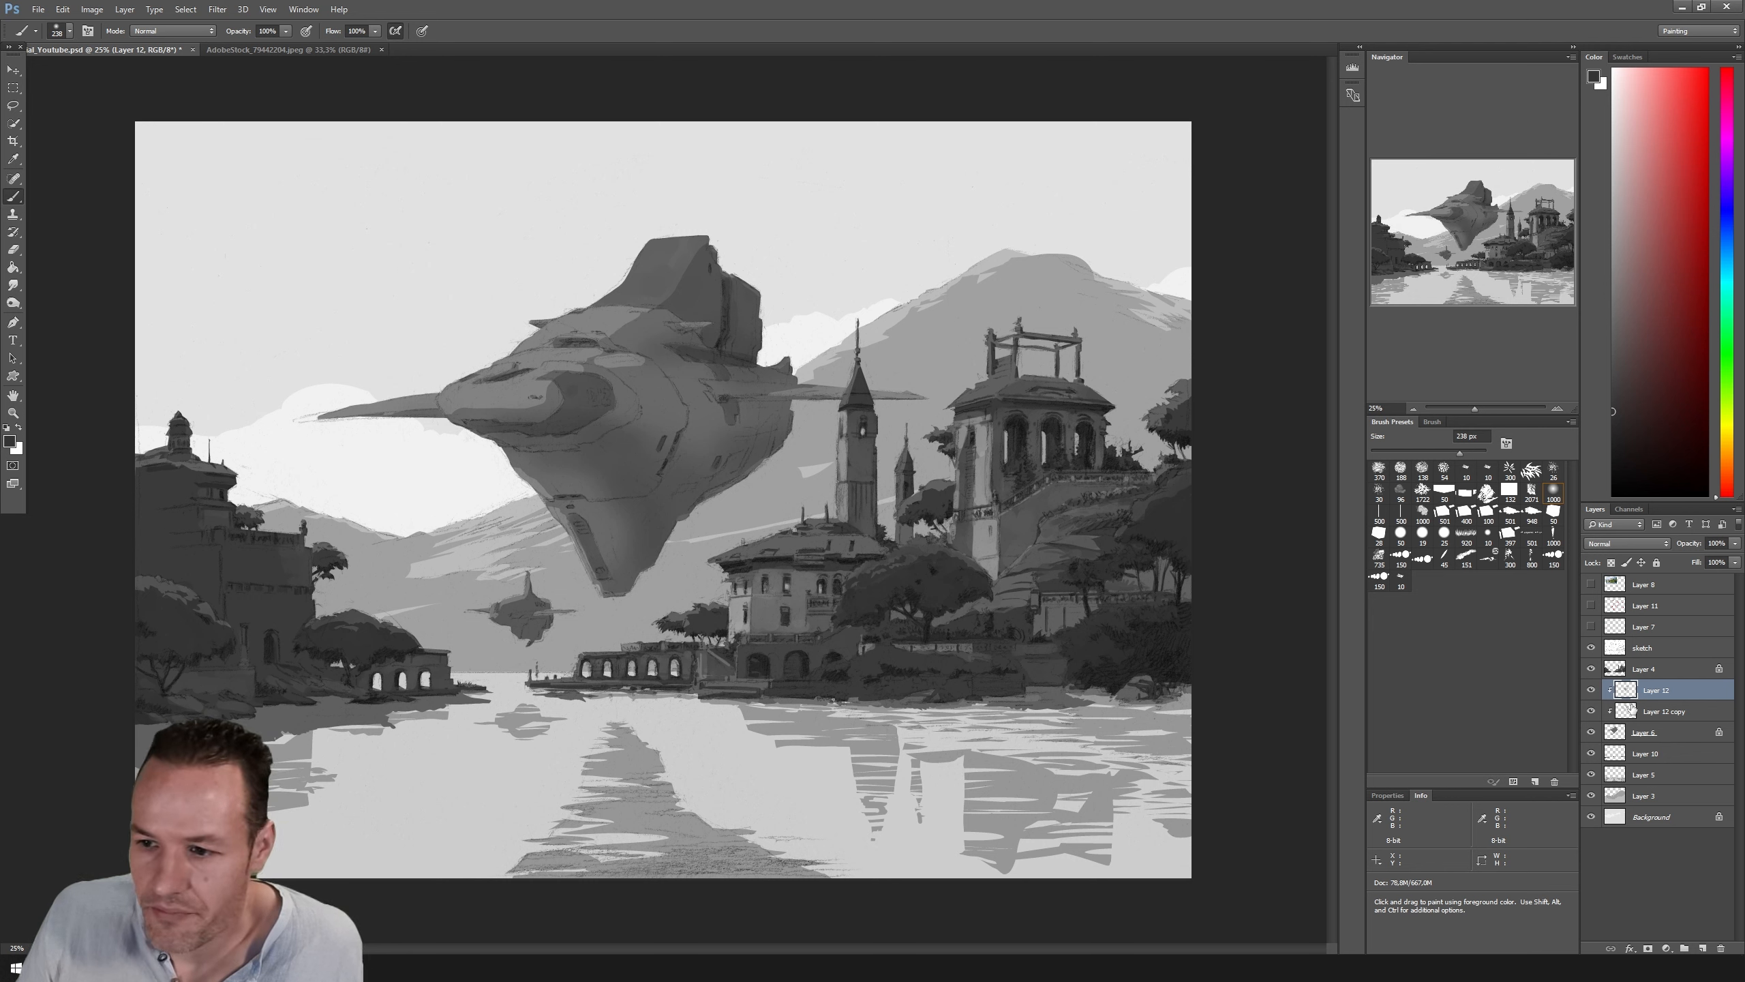
Step: Add a new layer clipped to the ship above Layer 12, hide Layer 12, and choose the 1000 px textured brush
click(1703, 949)
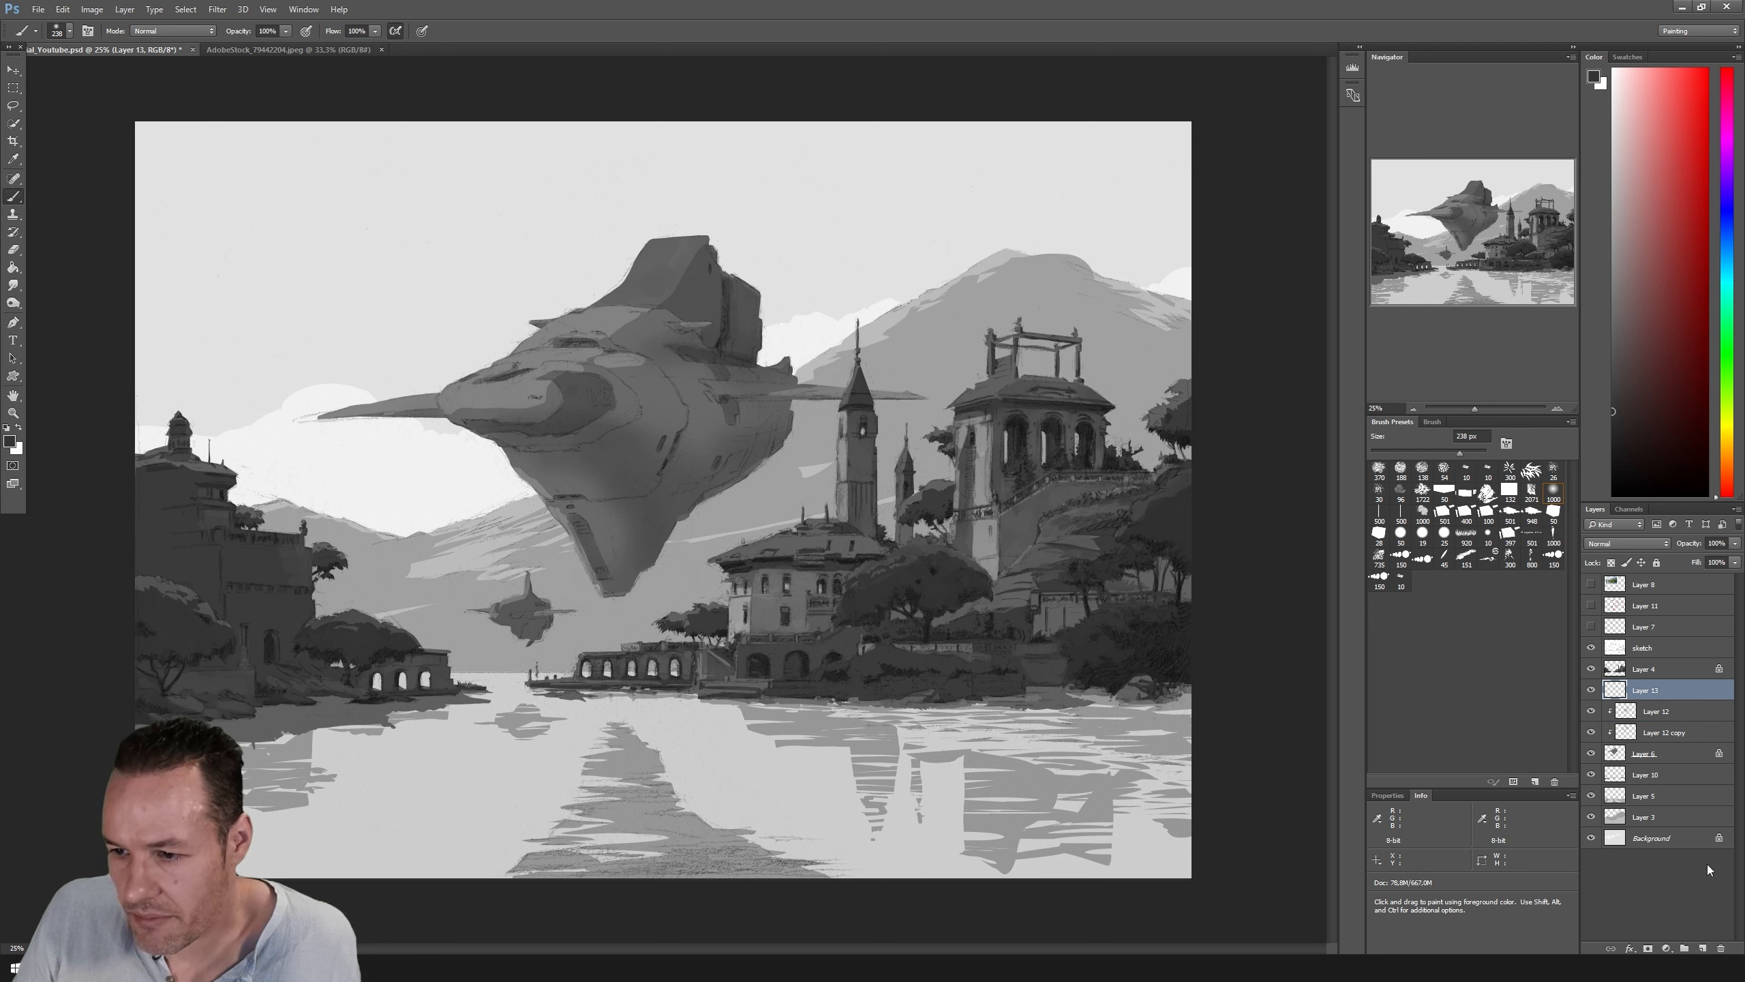
right_click(1646, 692)
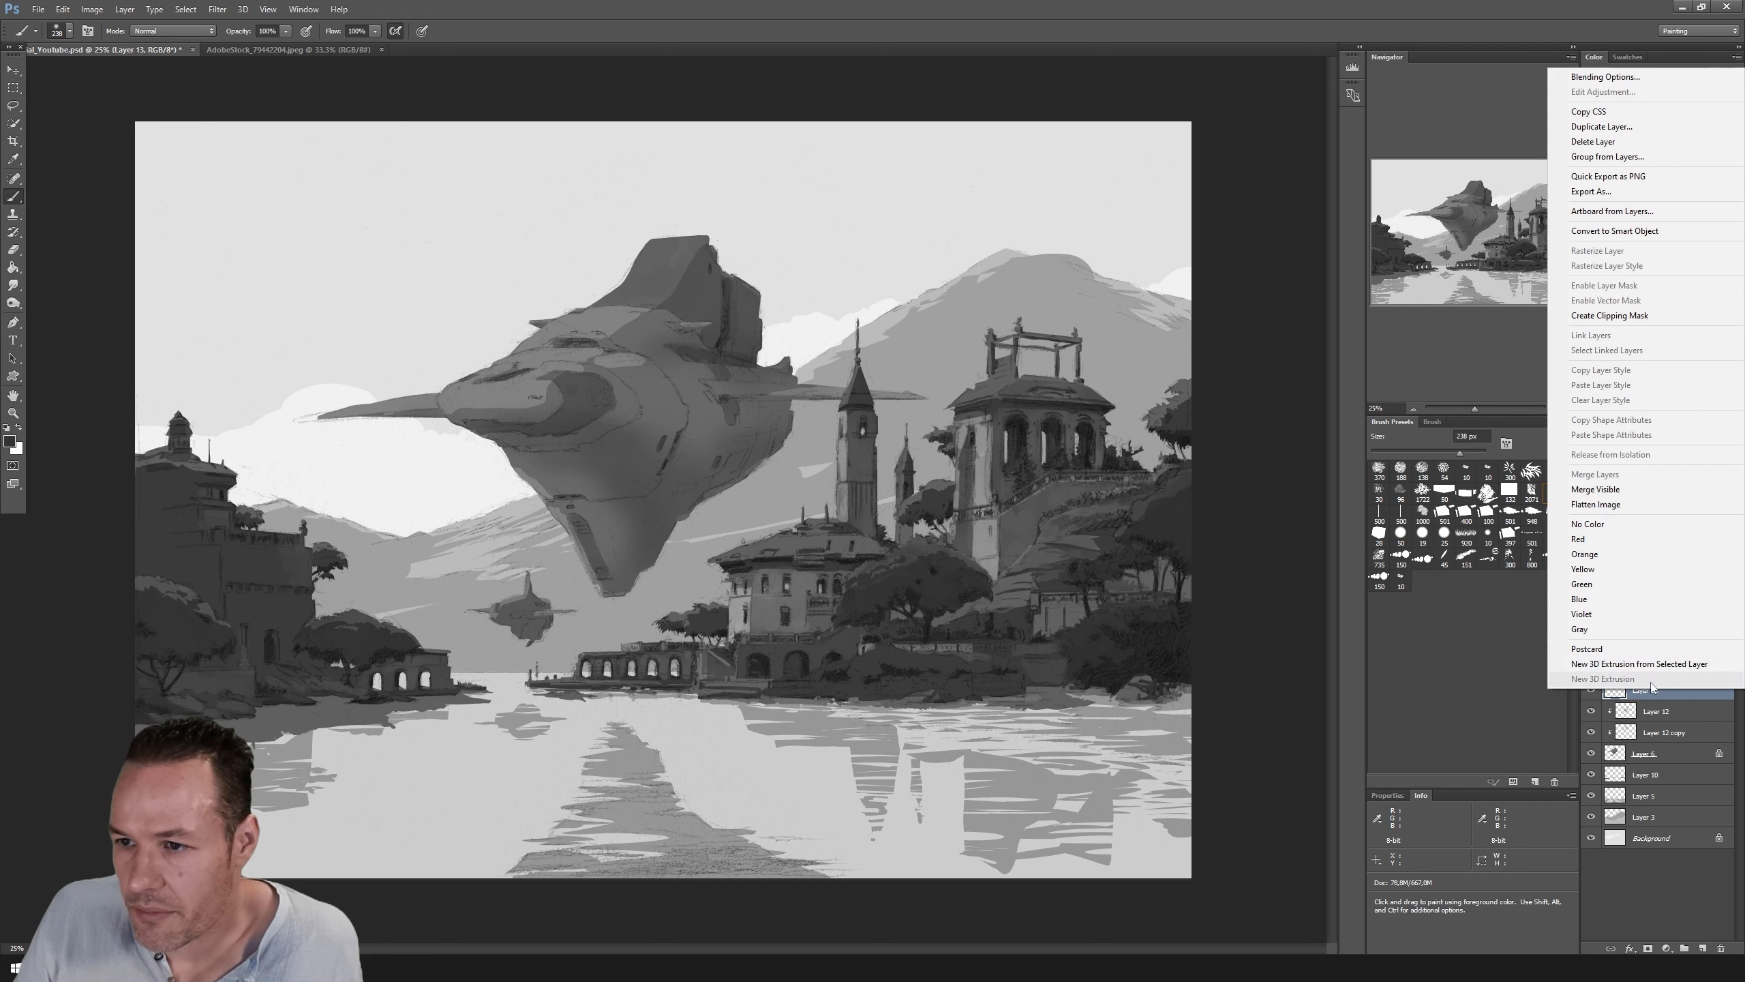
click(1642, 315)
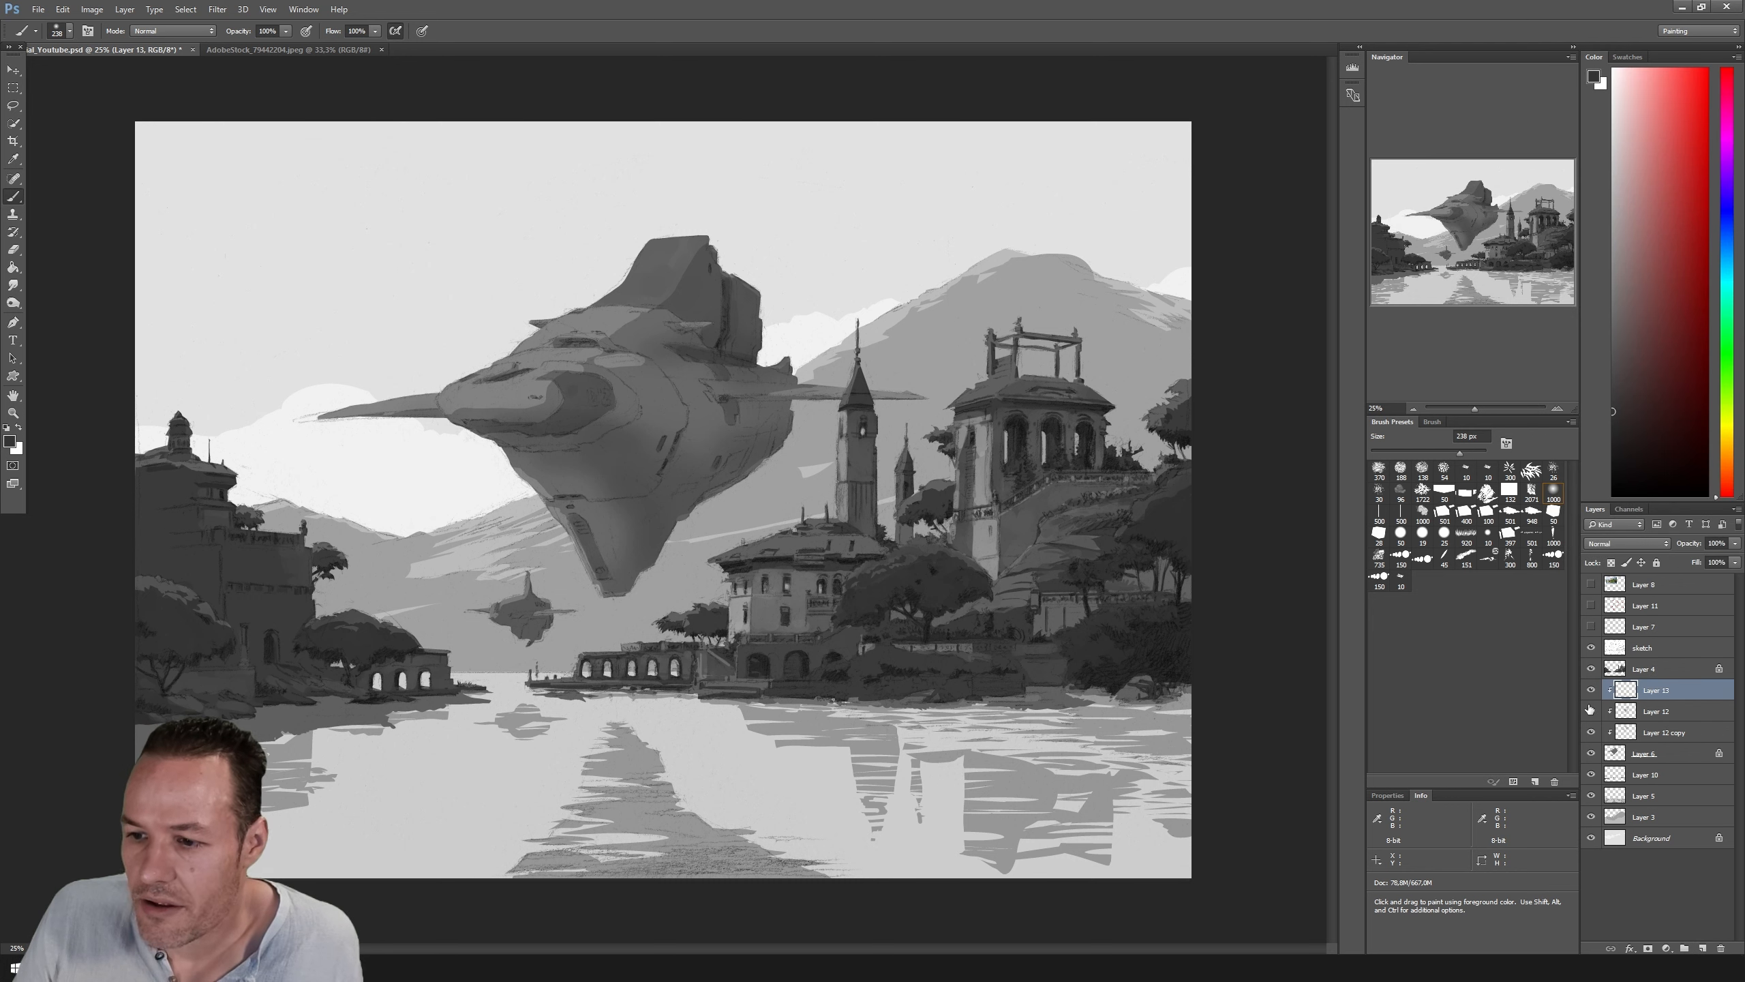
click(1590, 711)
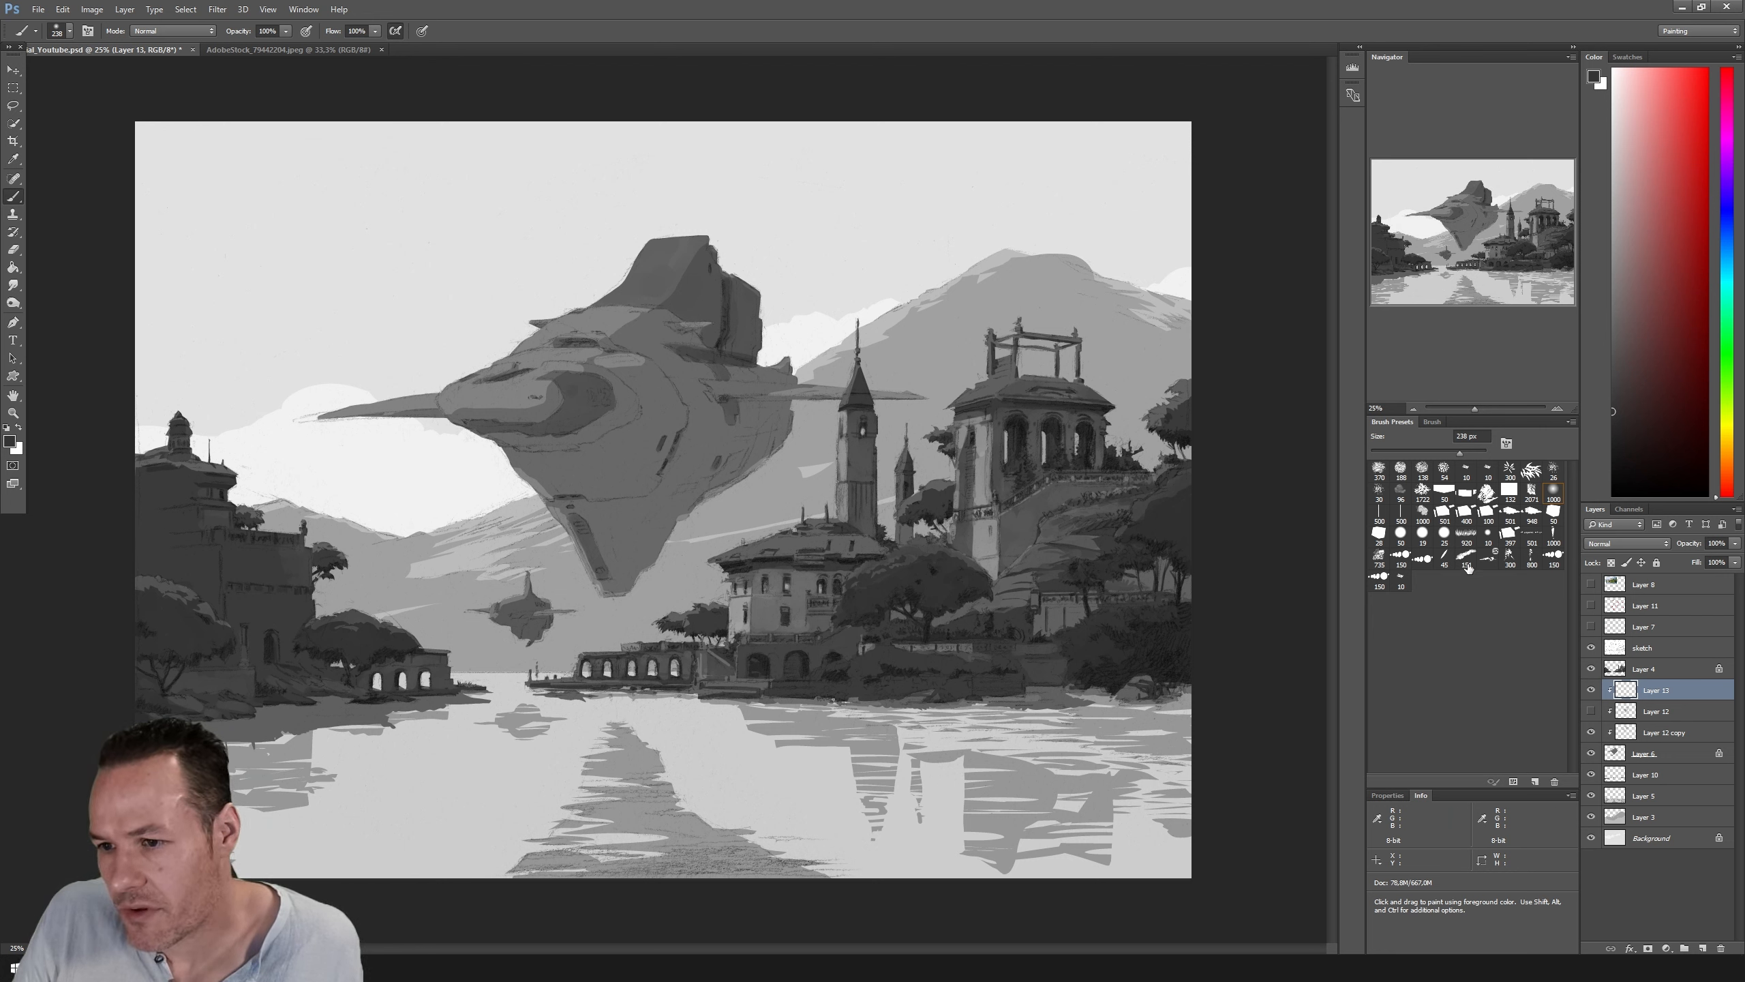
click(1555, 536)
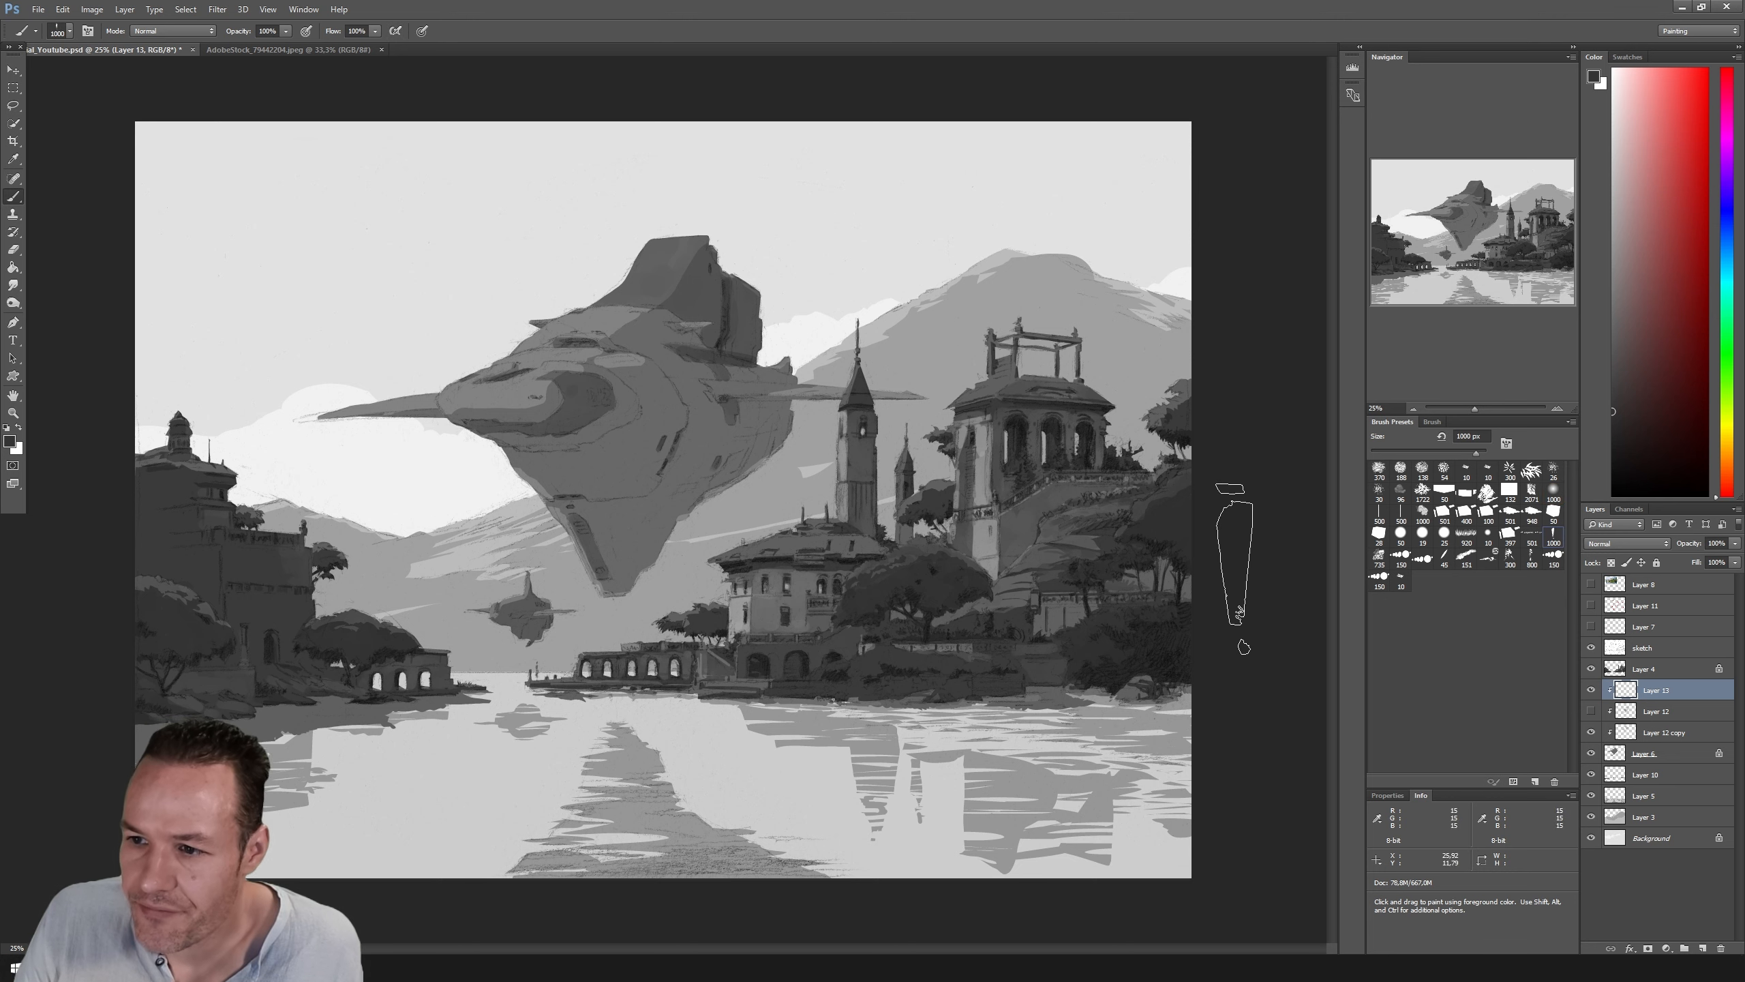
Step: Try covering the whole ship with broad textured strokes in a newly sampled dark grey
key(i)
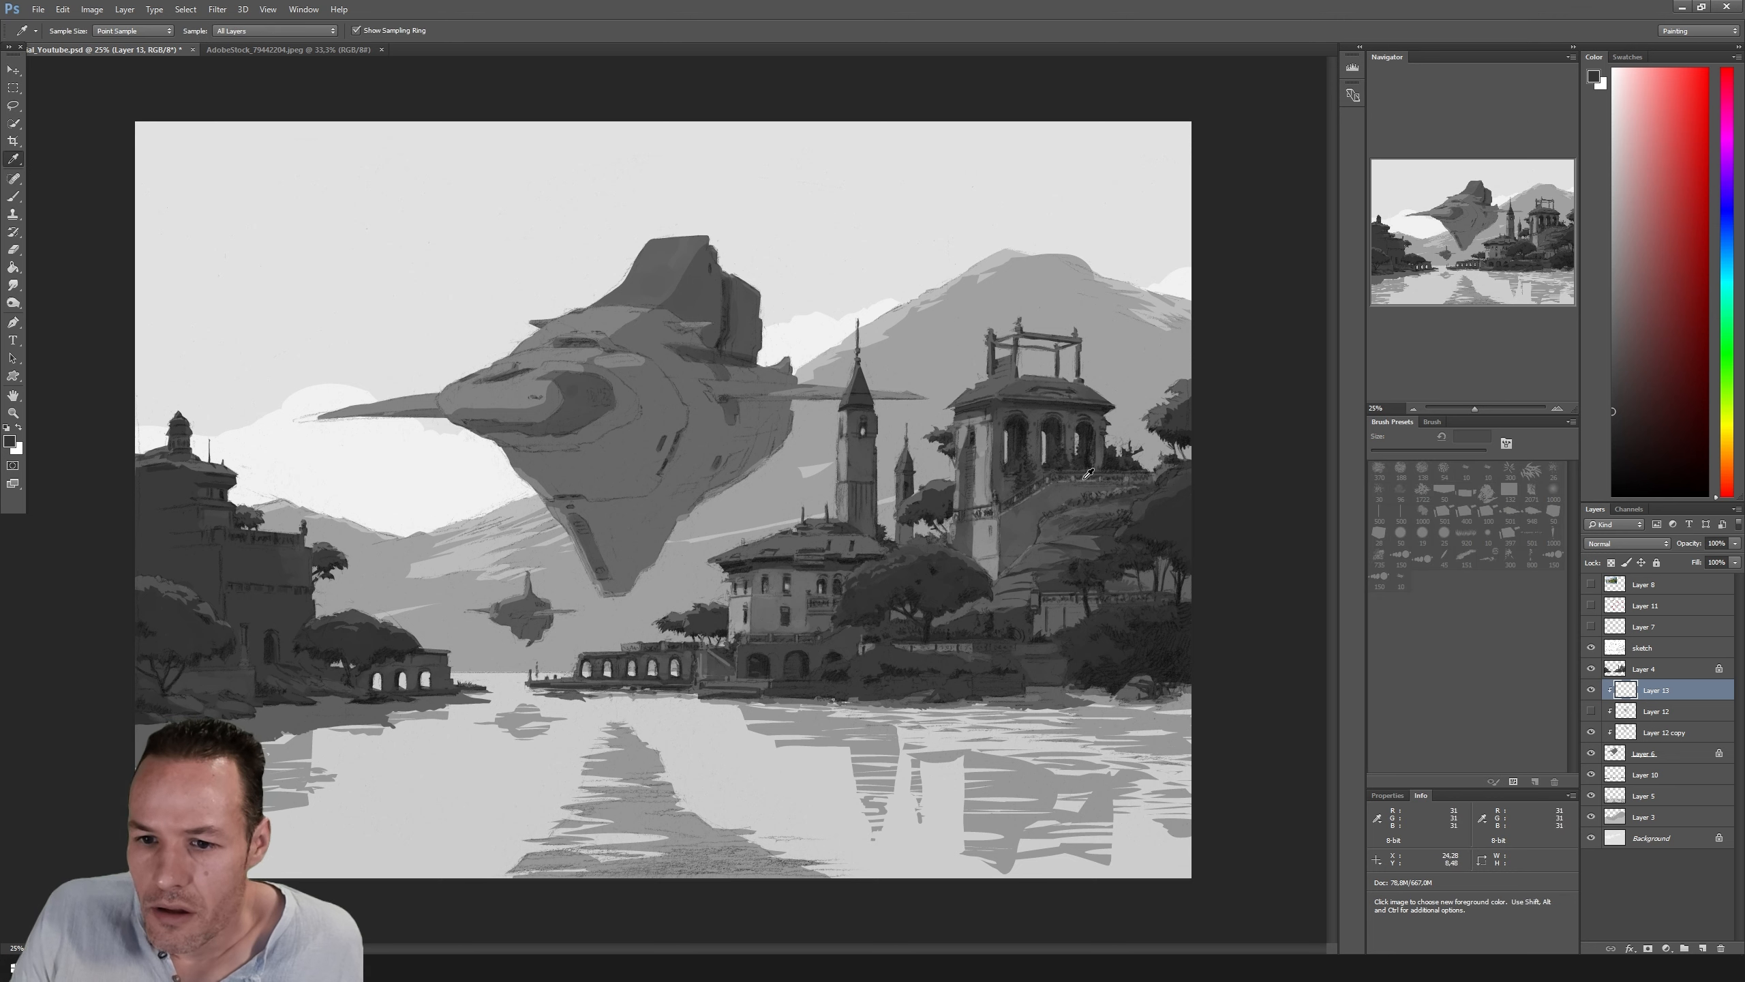
key(b)
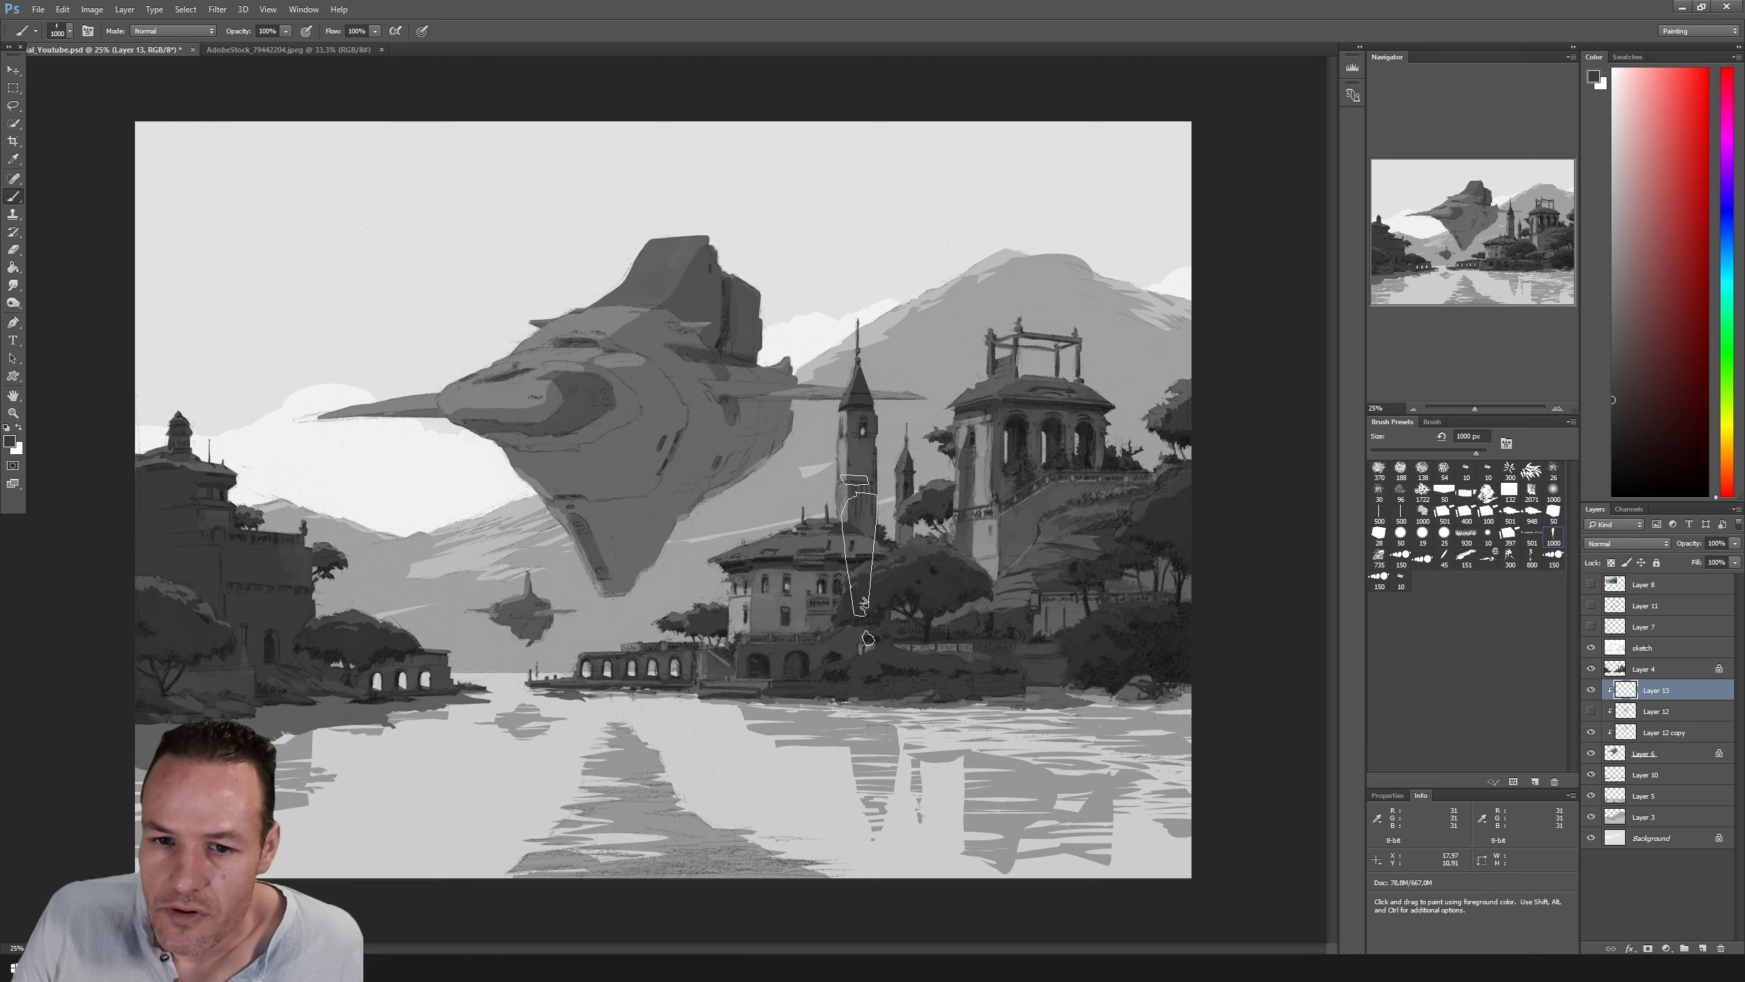
mouse_move(543, 512)
mouse_down()
mouse_move(735, 476)
mouse_move(623, 417)
mouse_move(832, 458)
mouse_move(491, 554)
mouse_move(738, 528)
mouse_move(832, 563)
mouse_up()
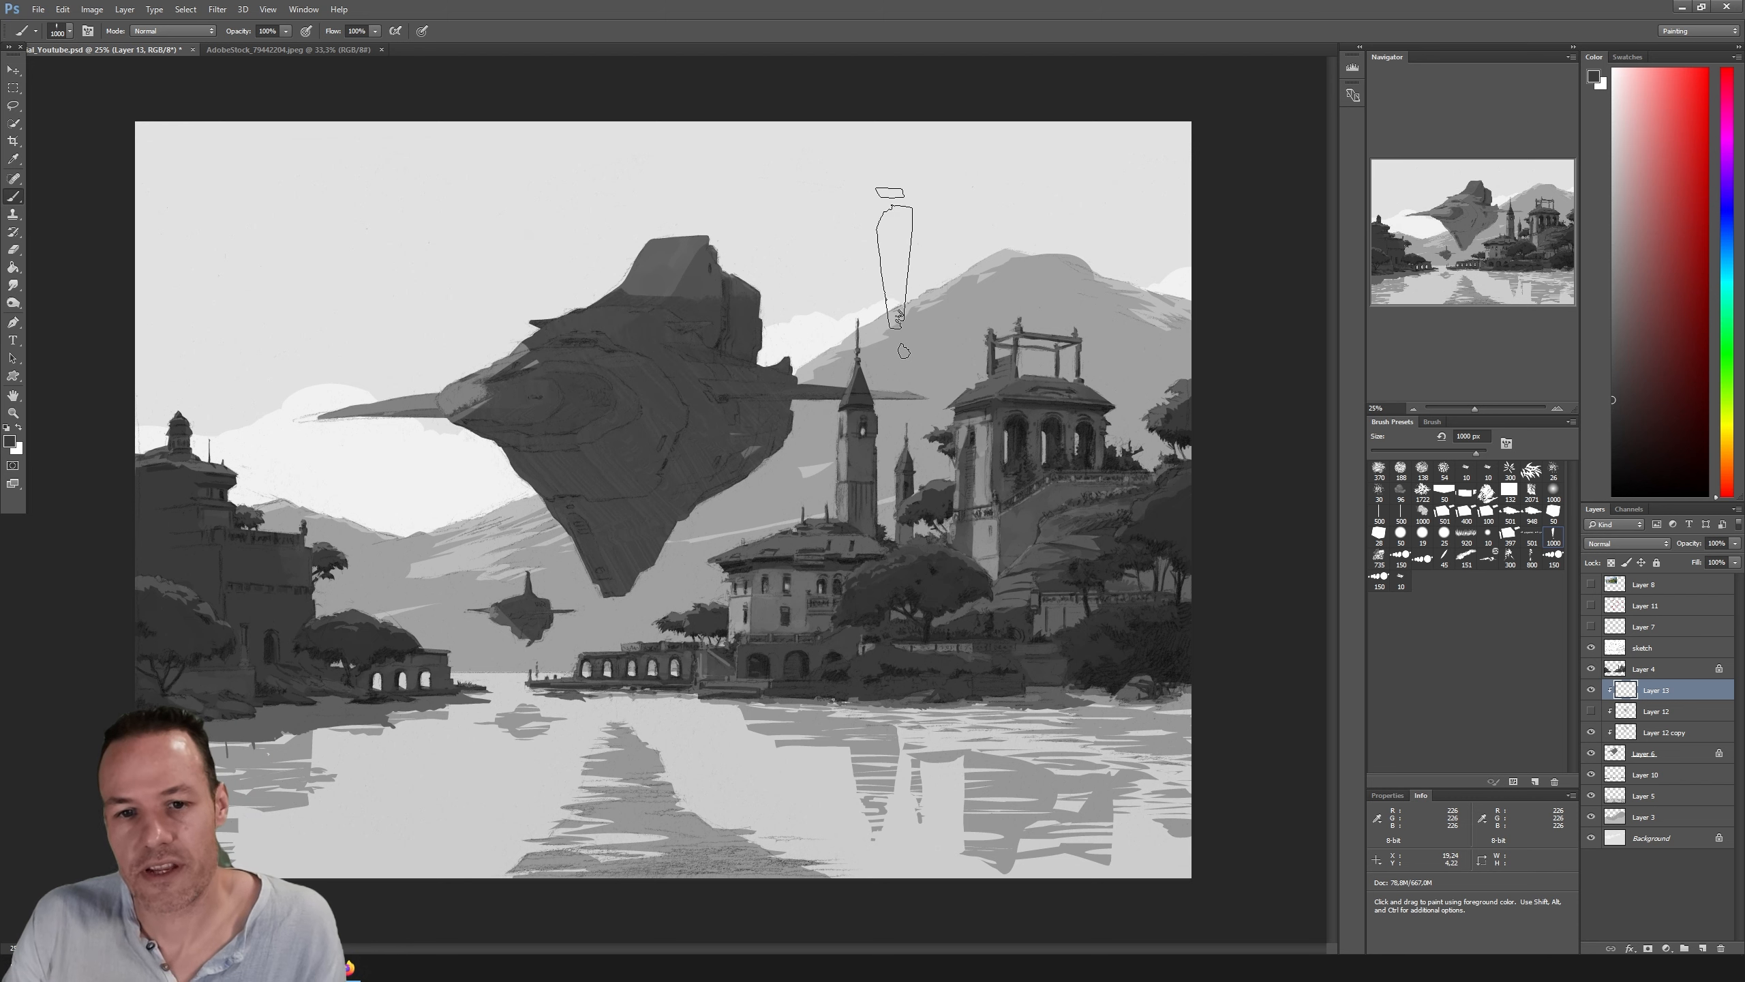
key(ctrl+z)
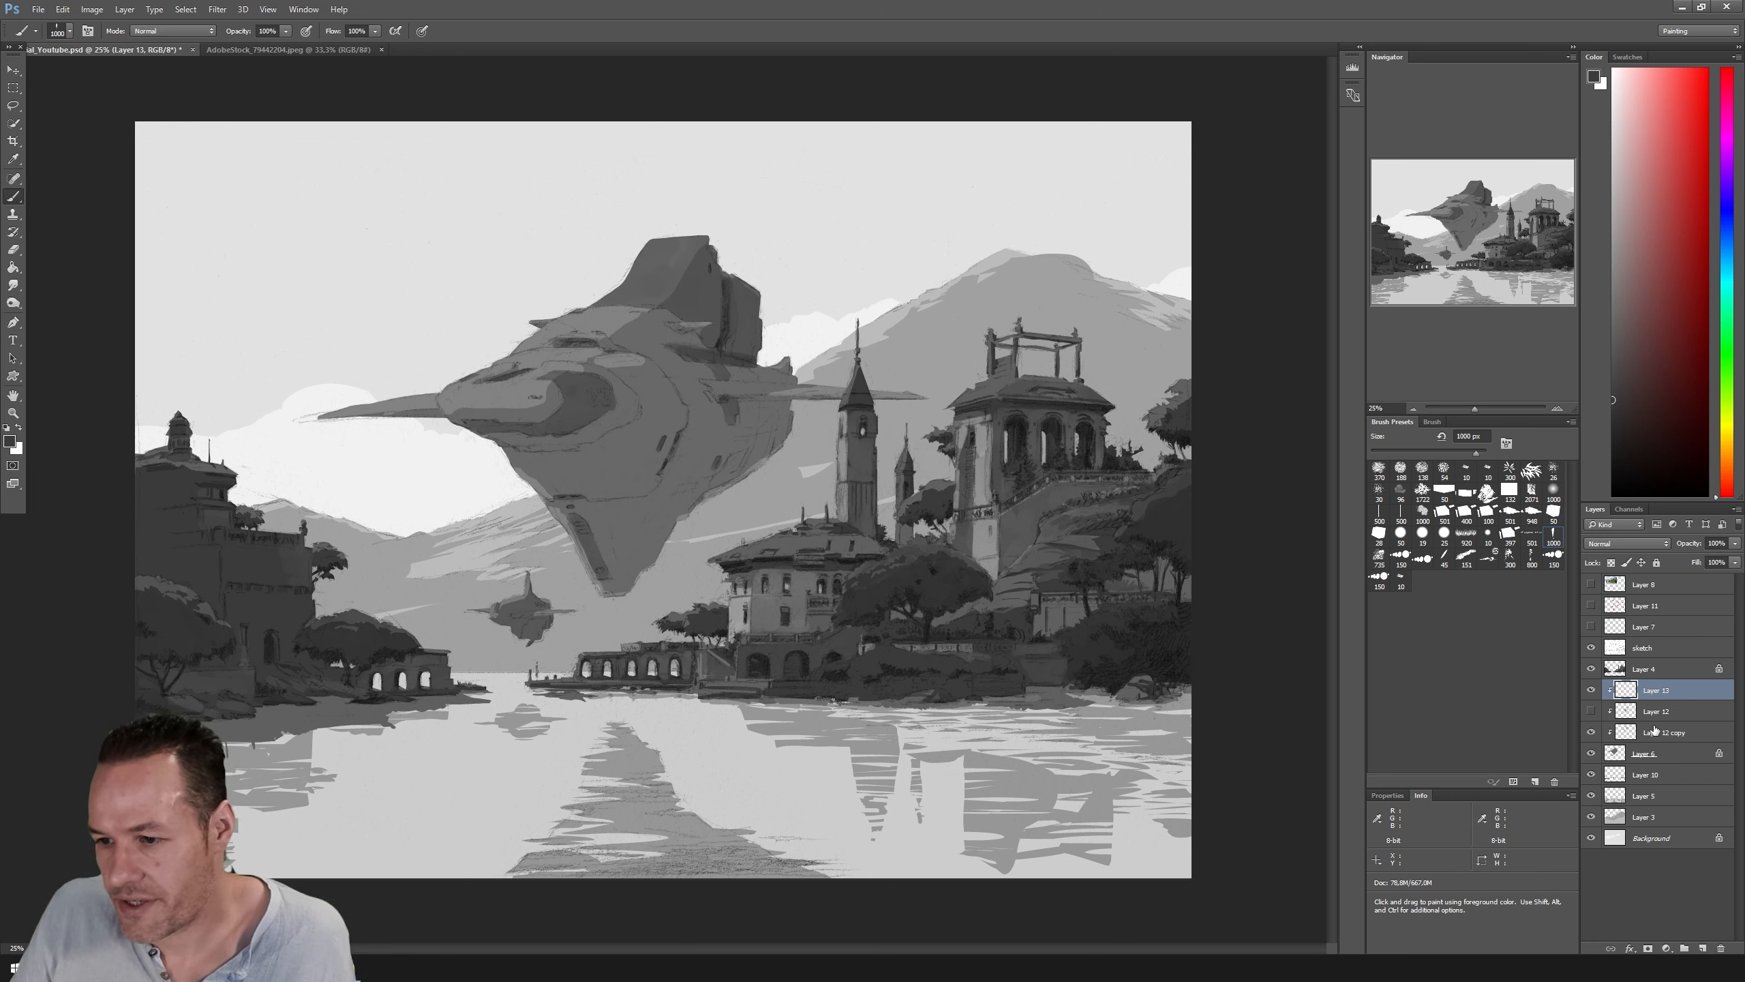
Step: Brush textured shading over the ship's hull with the 1000 px brush in a mid-dark grey sampled from its rear tower, undoing the last stroke
key(i)
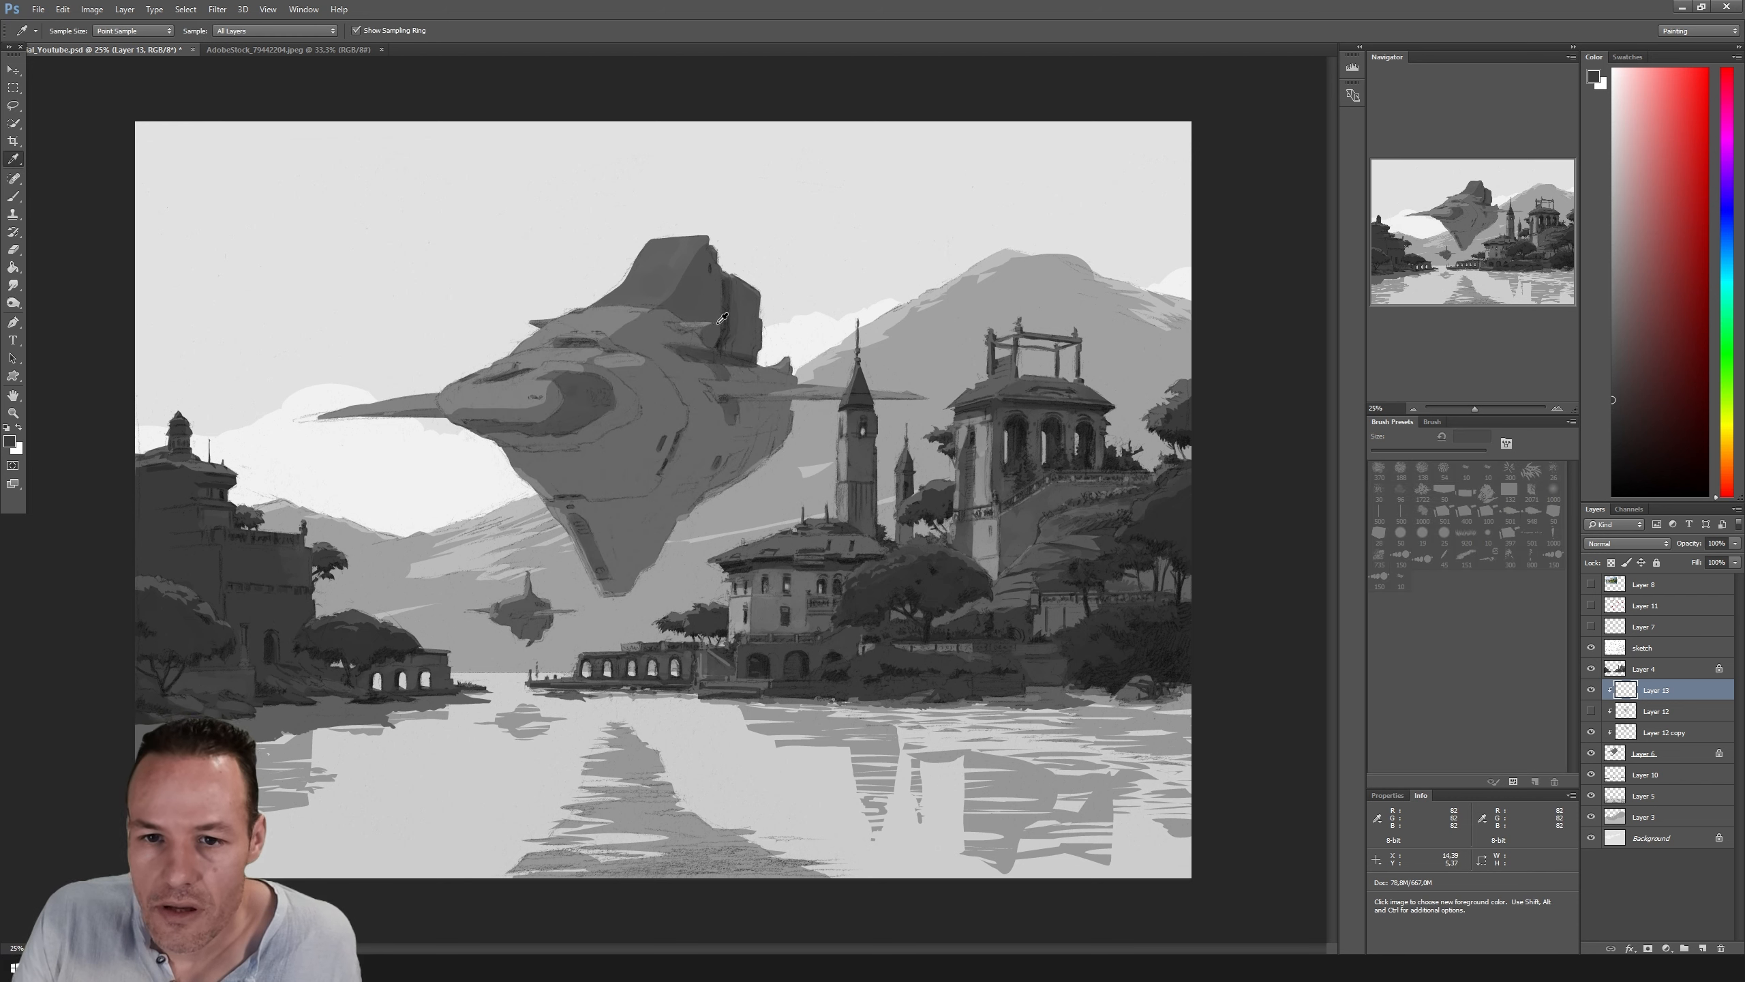
key(b)
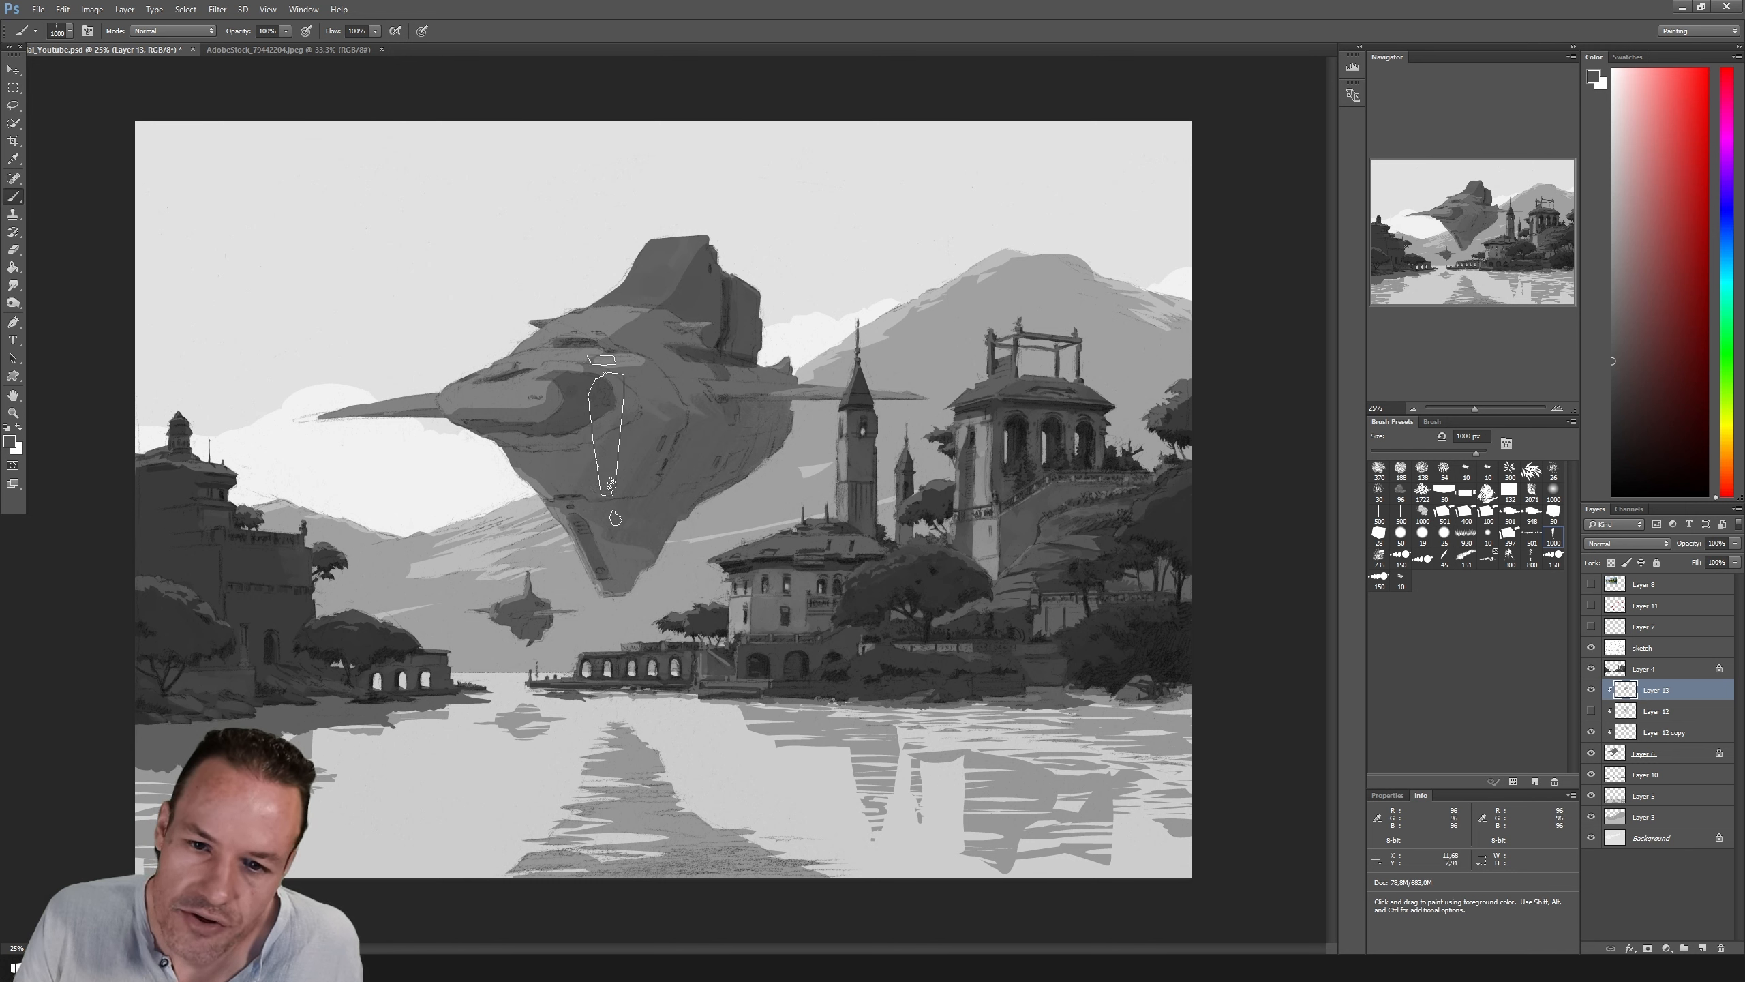
drag(437, 474, 522, 458)
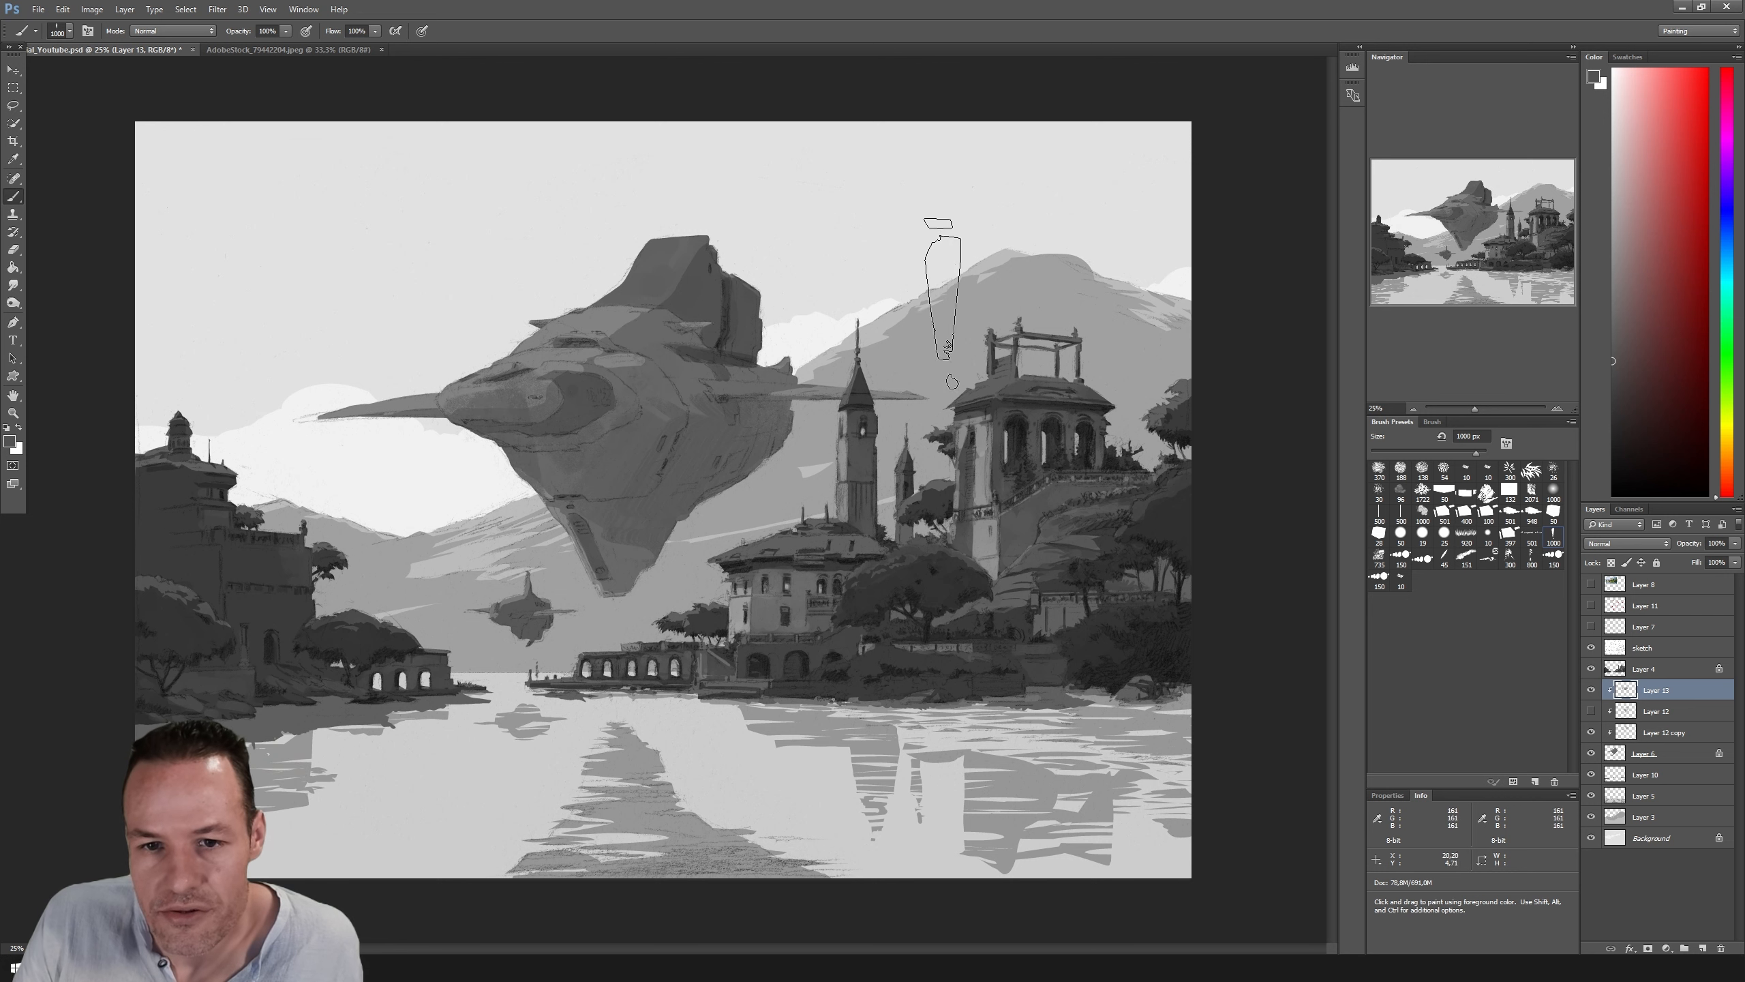
drag(678, 319, 649, 352)
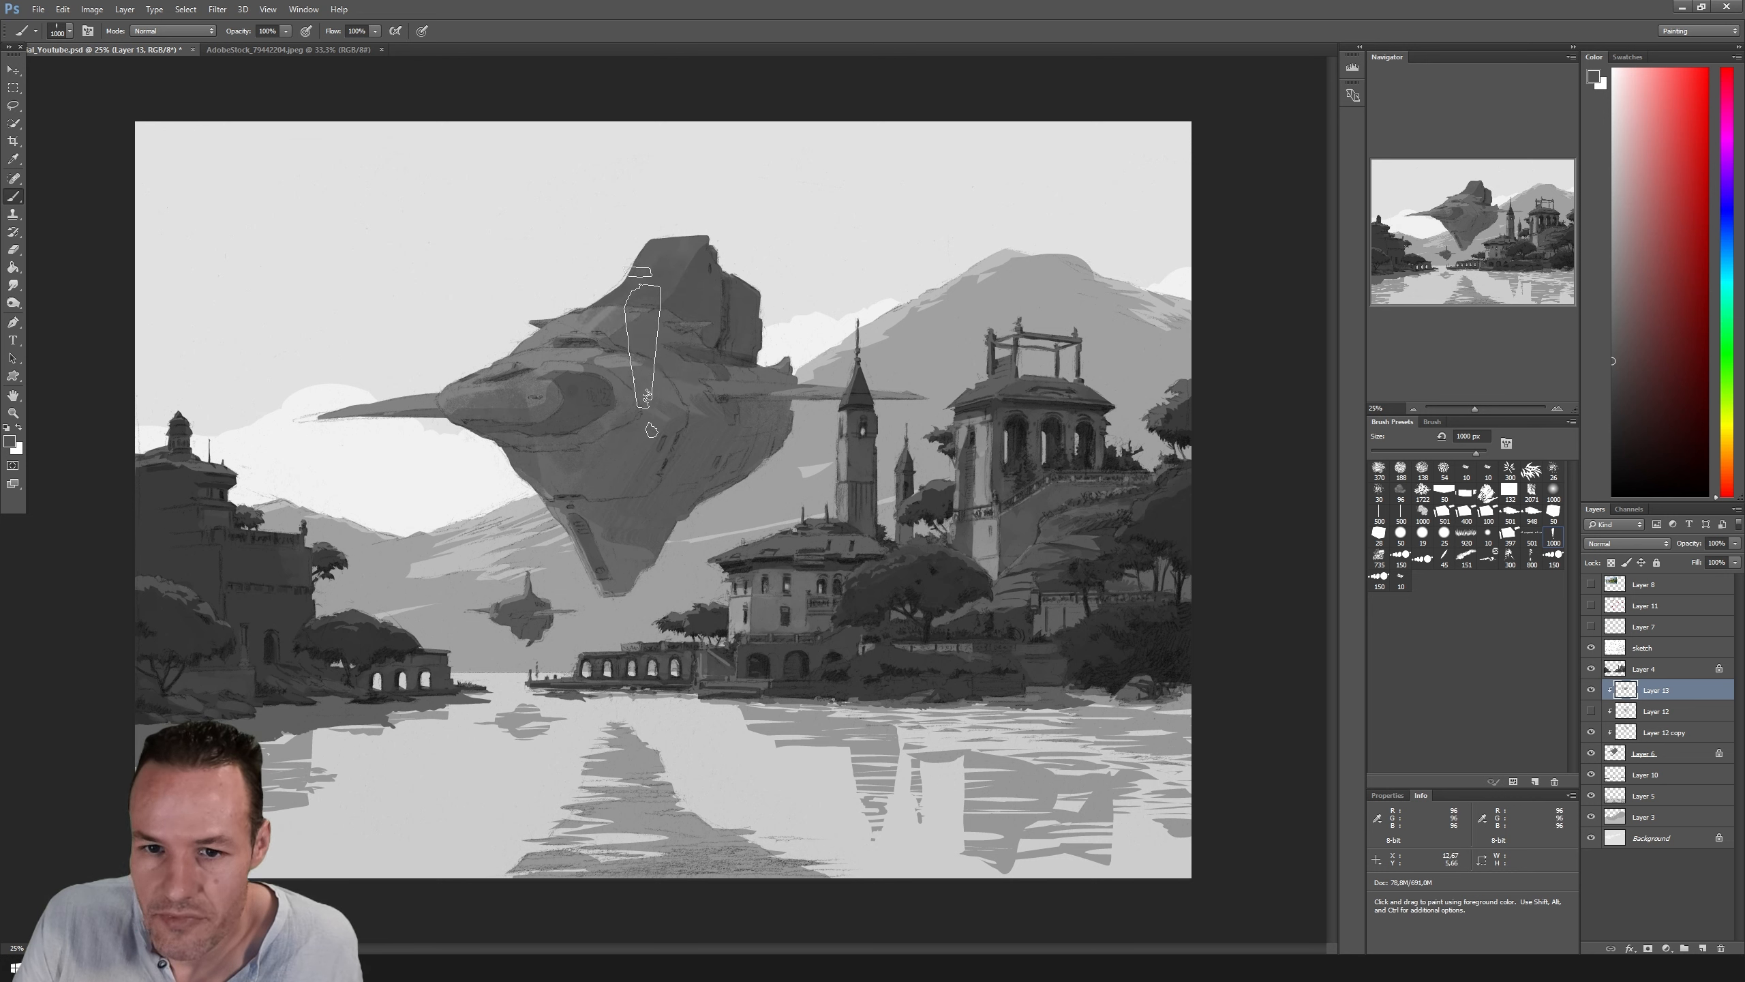
key(ctrl+z)
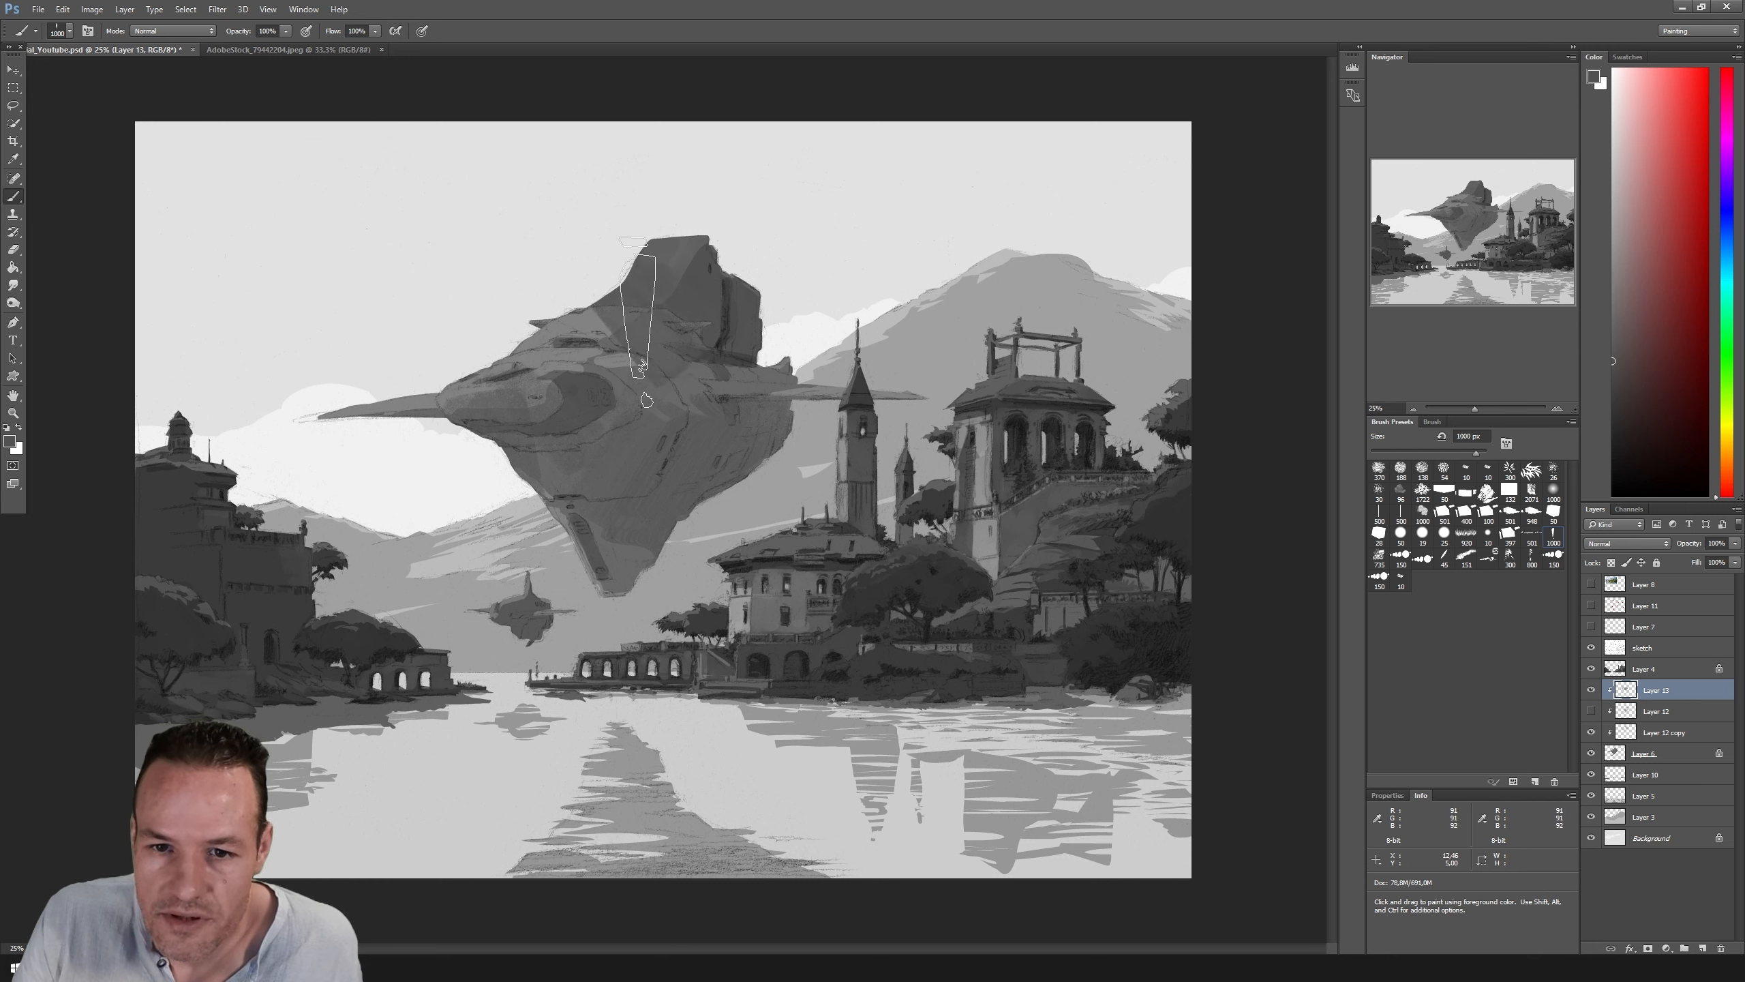
Step: Extend the textured shading over the ship's upper hull, keel and rear flank with the 1000 px brush
drag(637, 322, 687, 326)
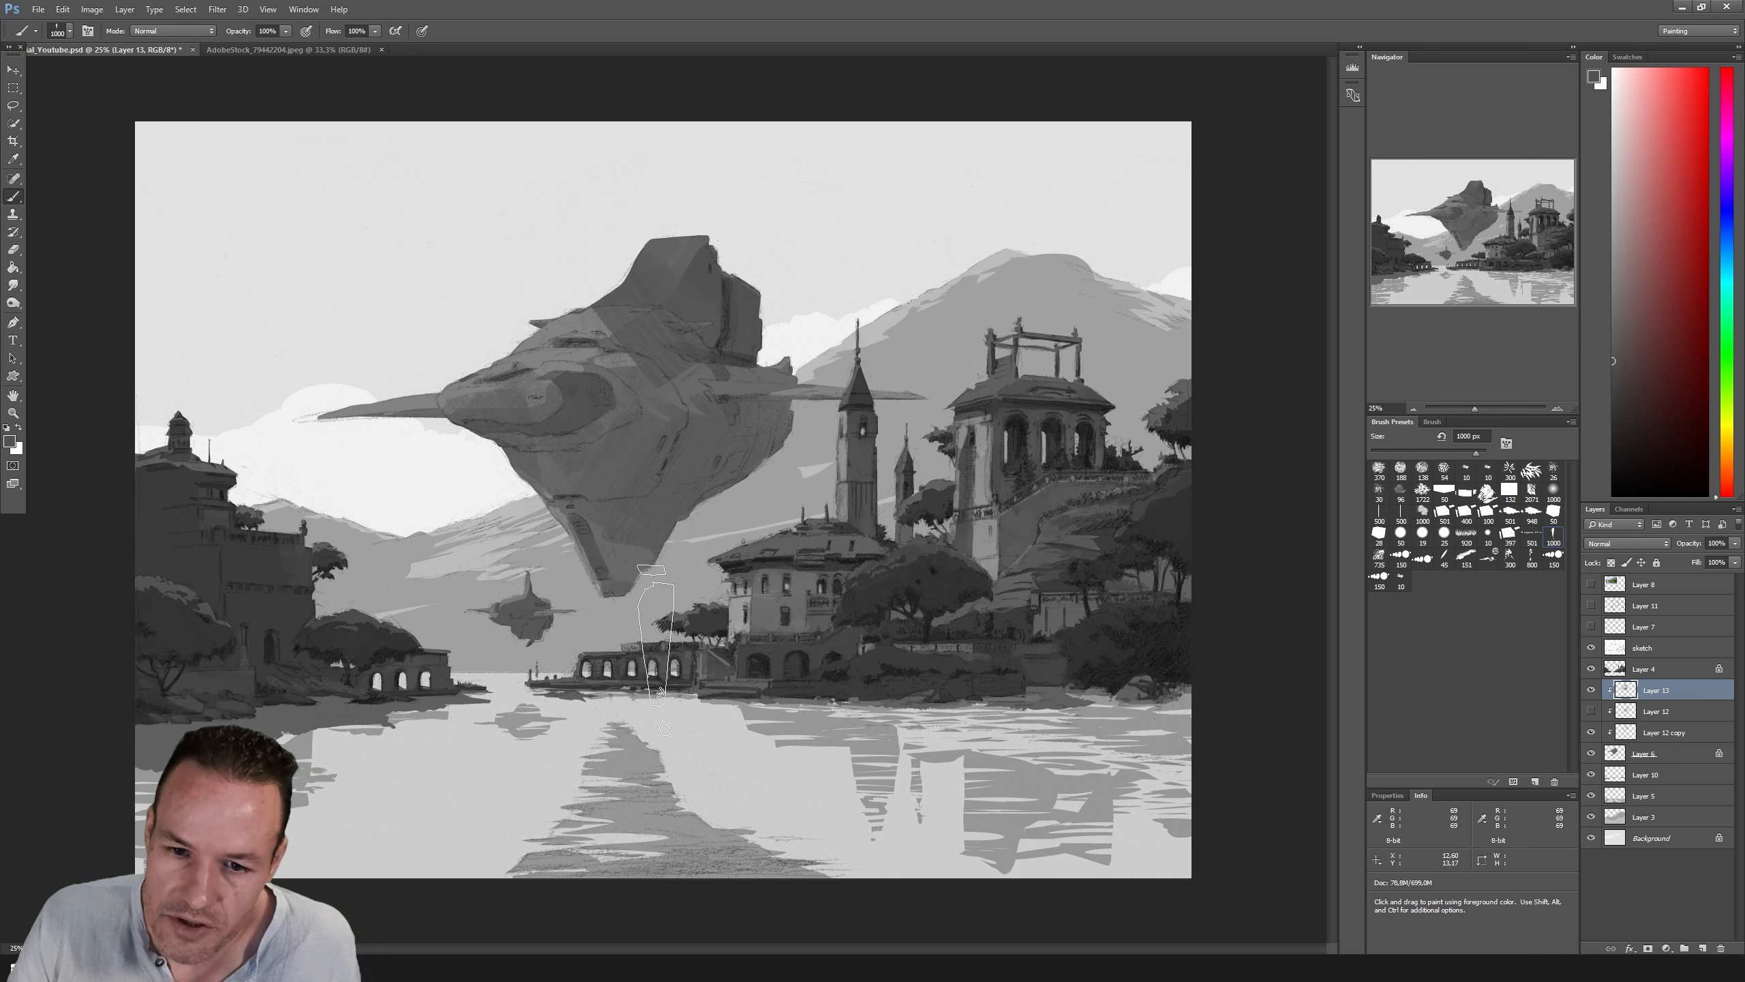
drag(644, 642, 664, 615)
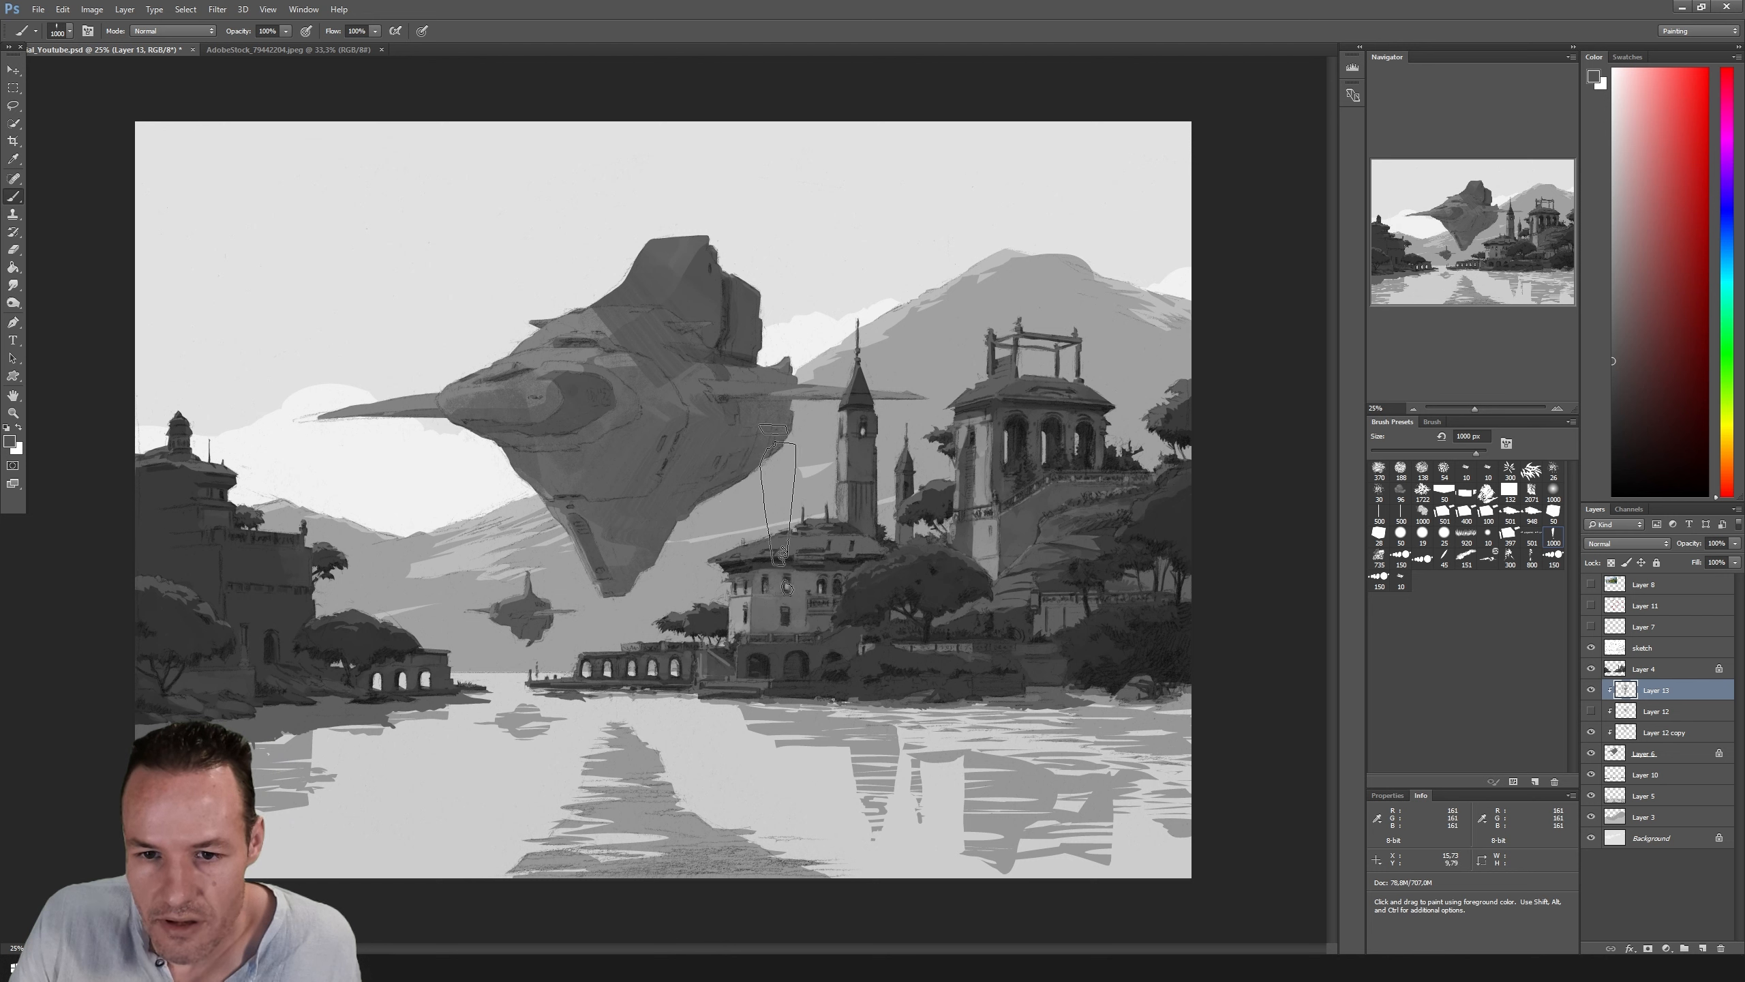
drag(793, 506, 775, 511)
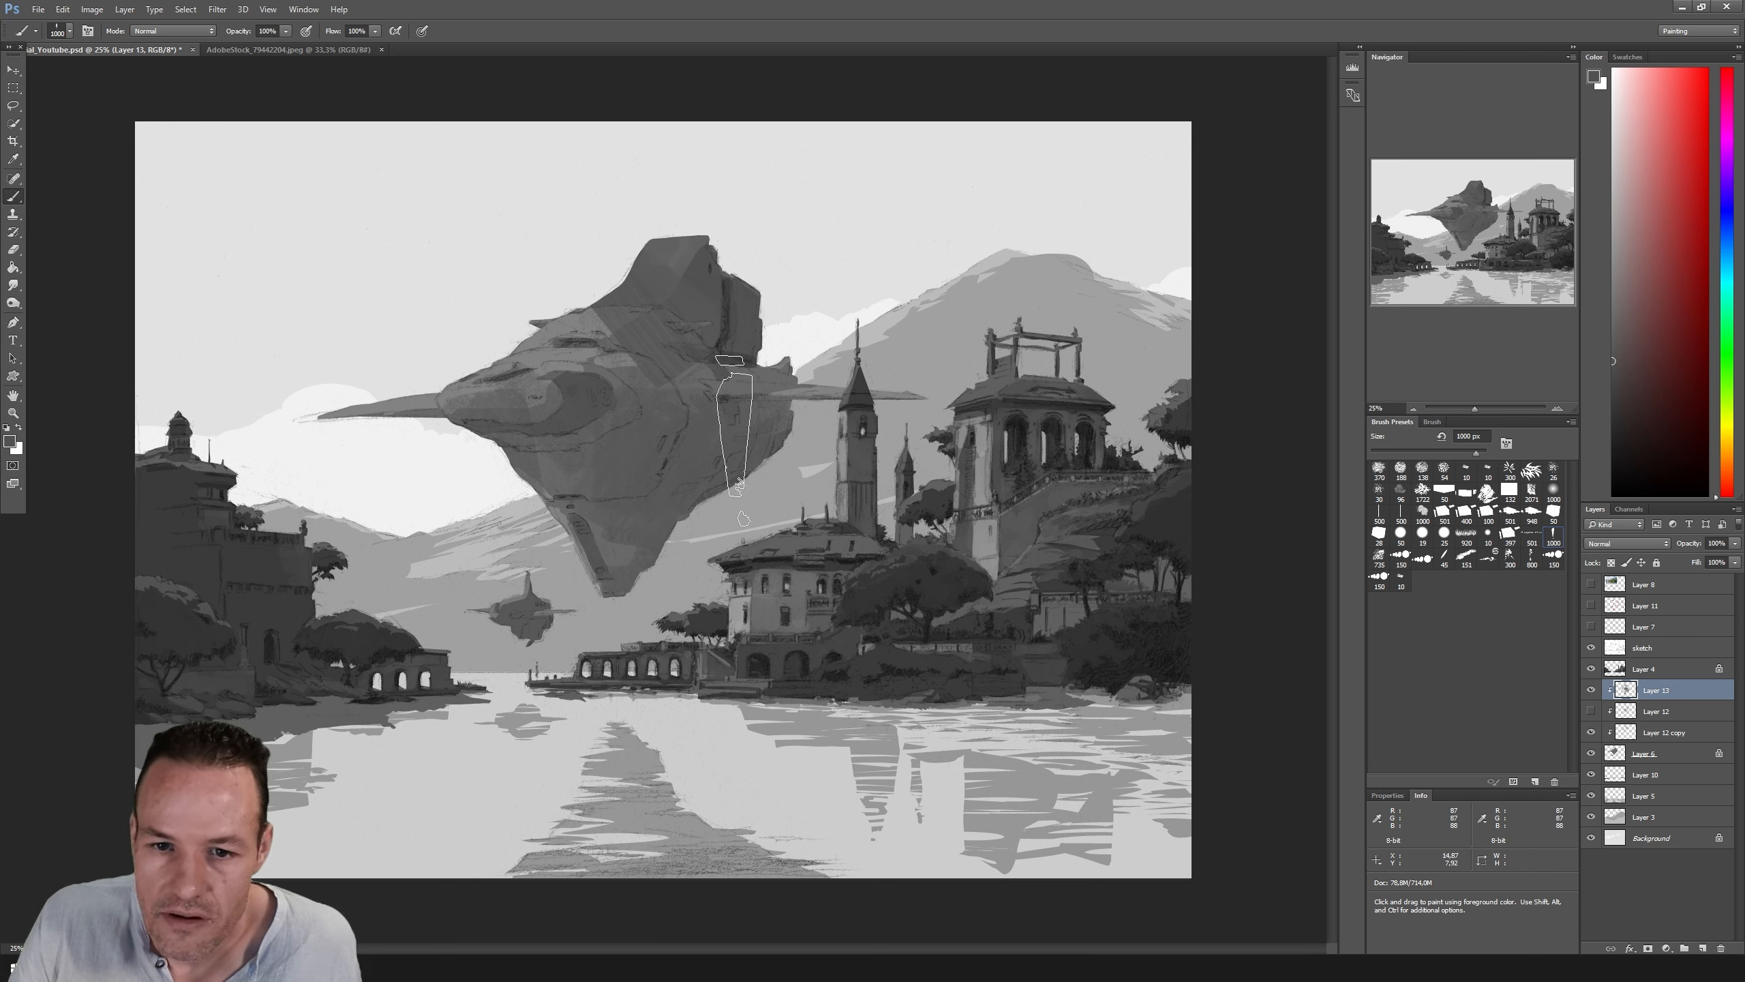
Step: Lighten the ship's upward-facing surfaces by erasing parts of the textured shading with a 333 px eraser
key(e)
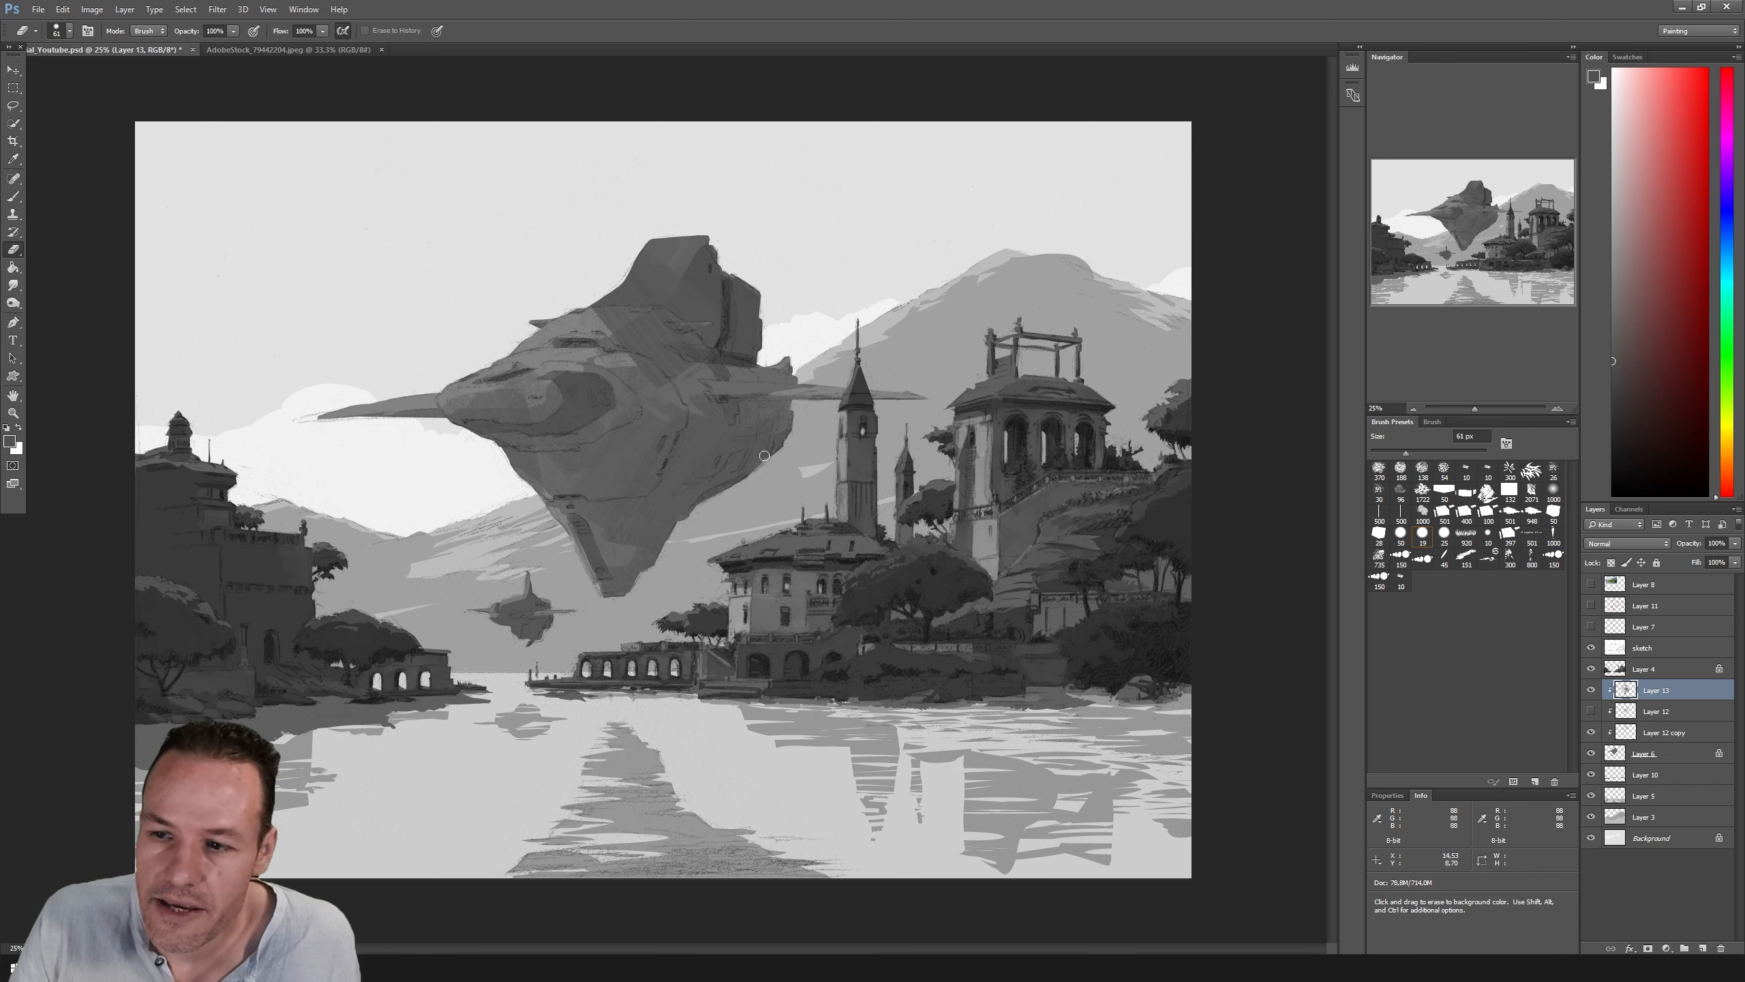
click(1558, 493)
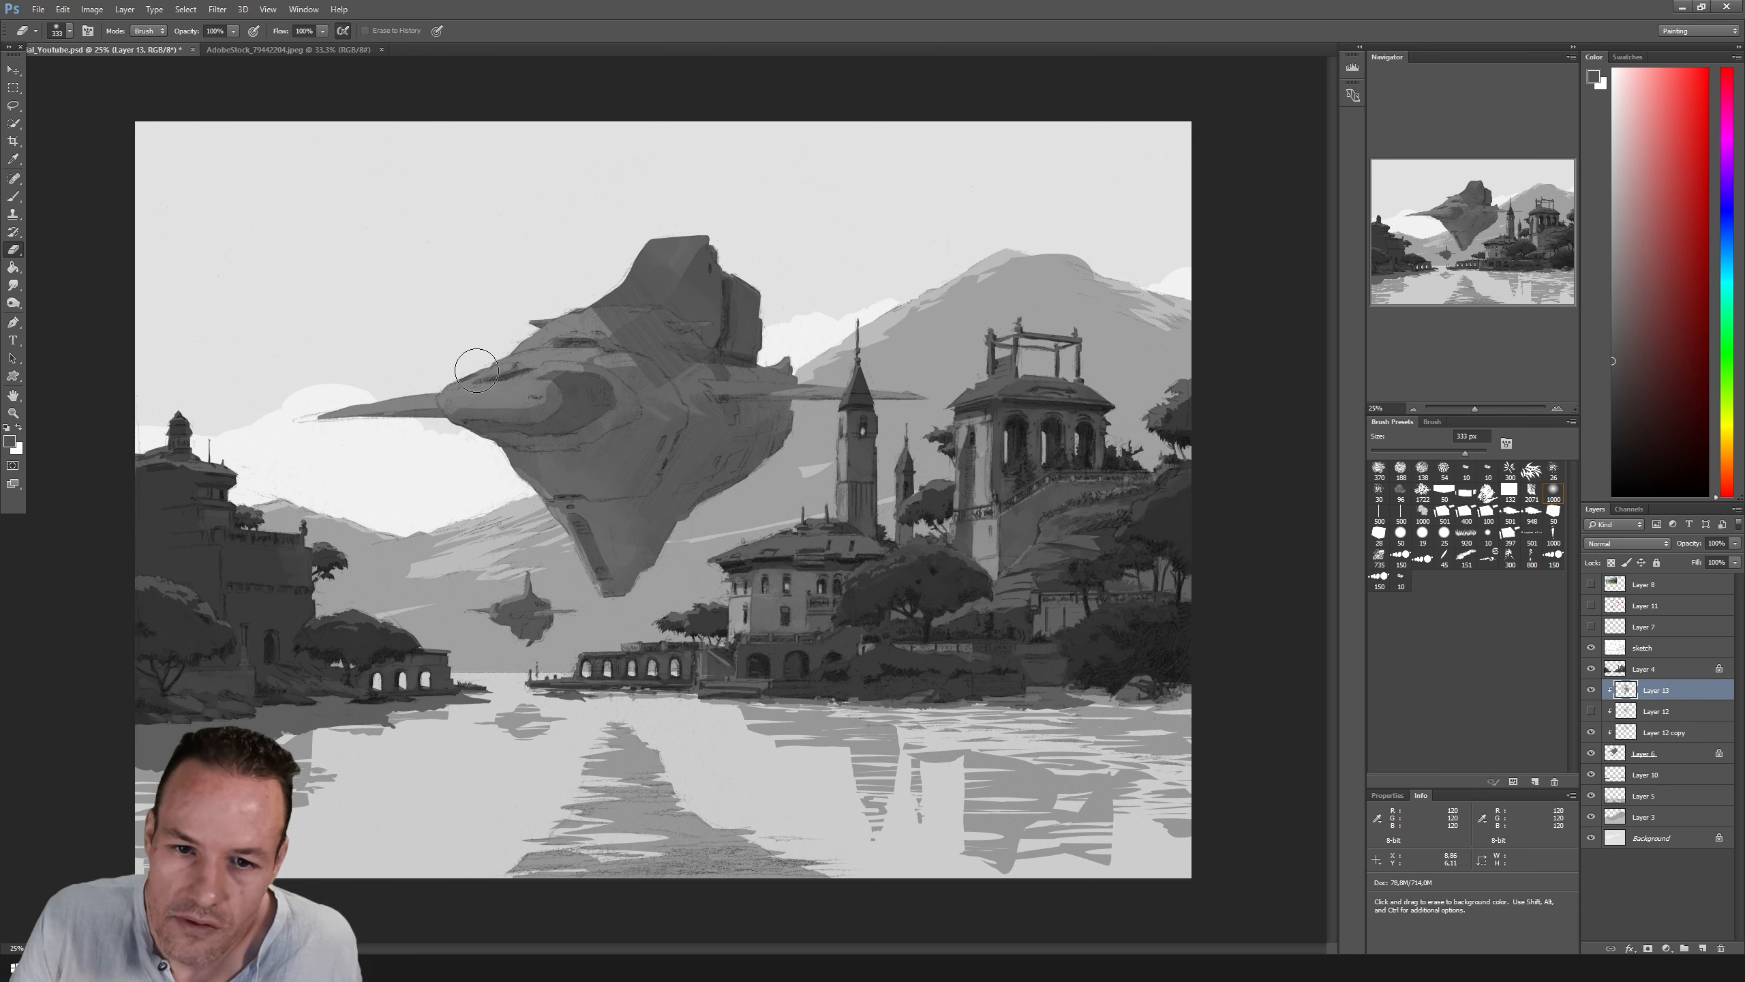
drag(540, 336, 583, 328)
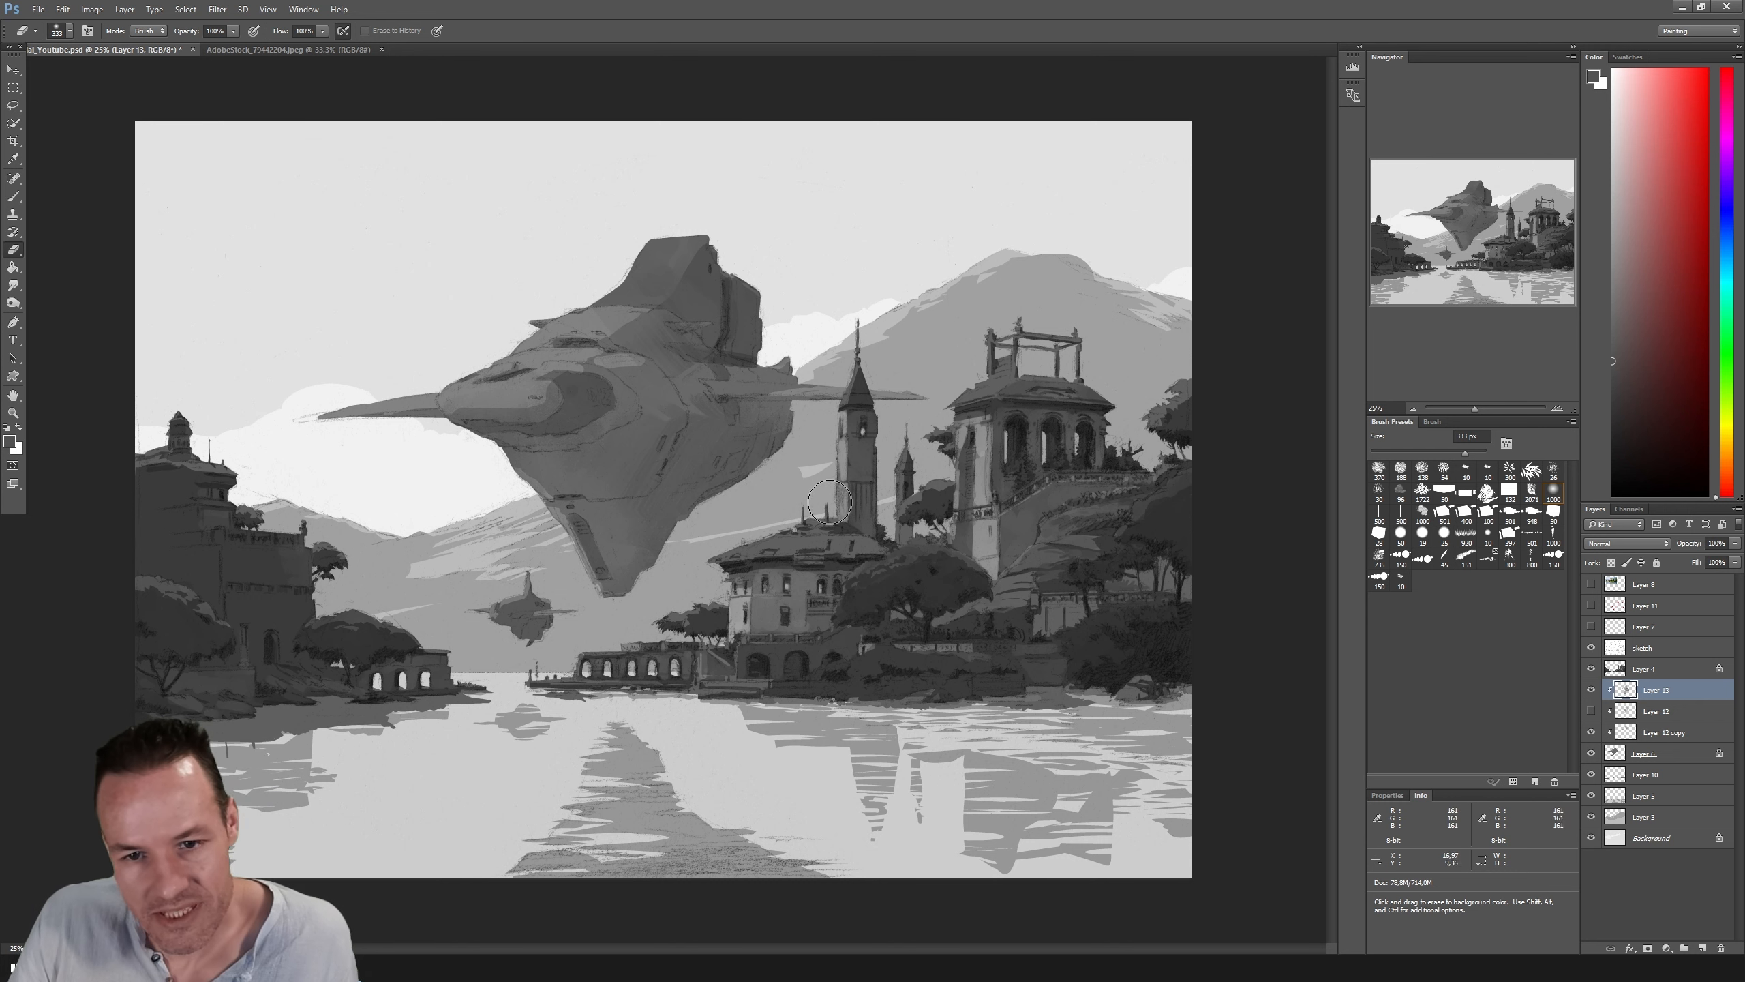
Step: Brush a lighter grey and a mid-dark grey texture over the ship's rear flank at 487 px, erasing the excess
key(b)
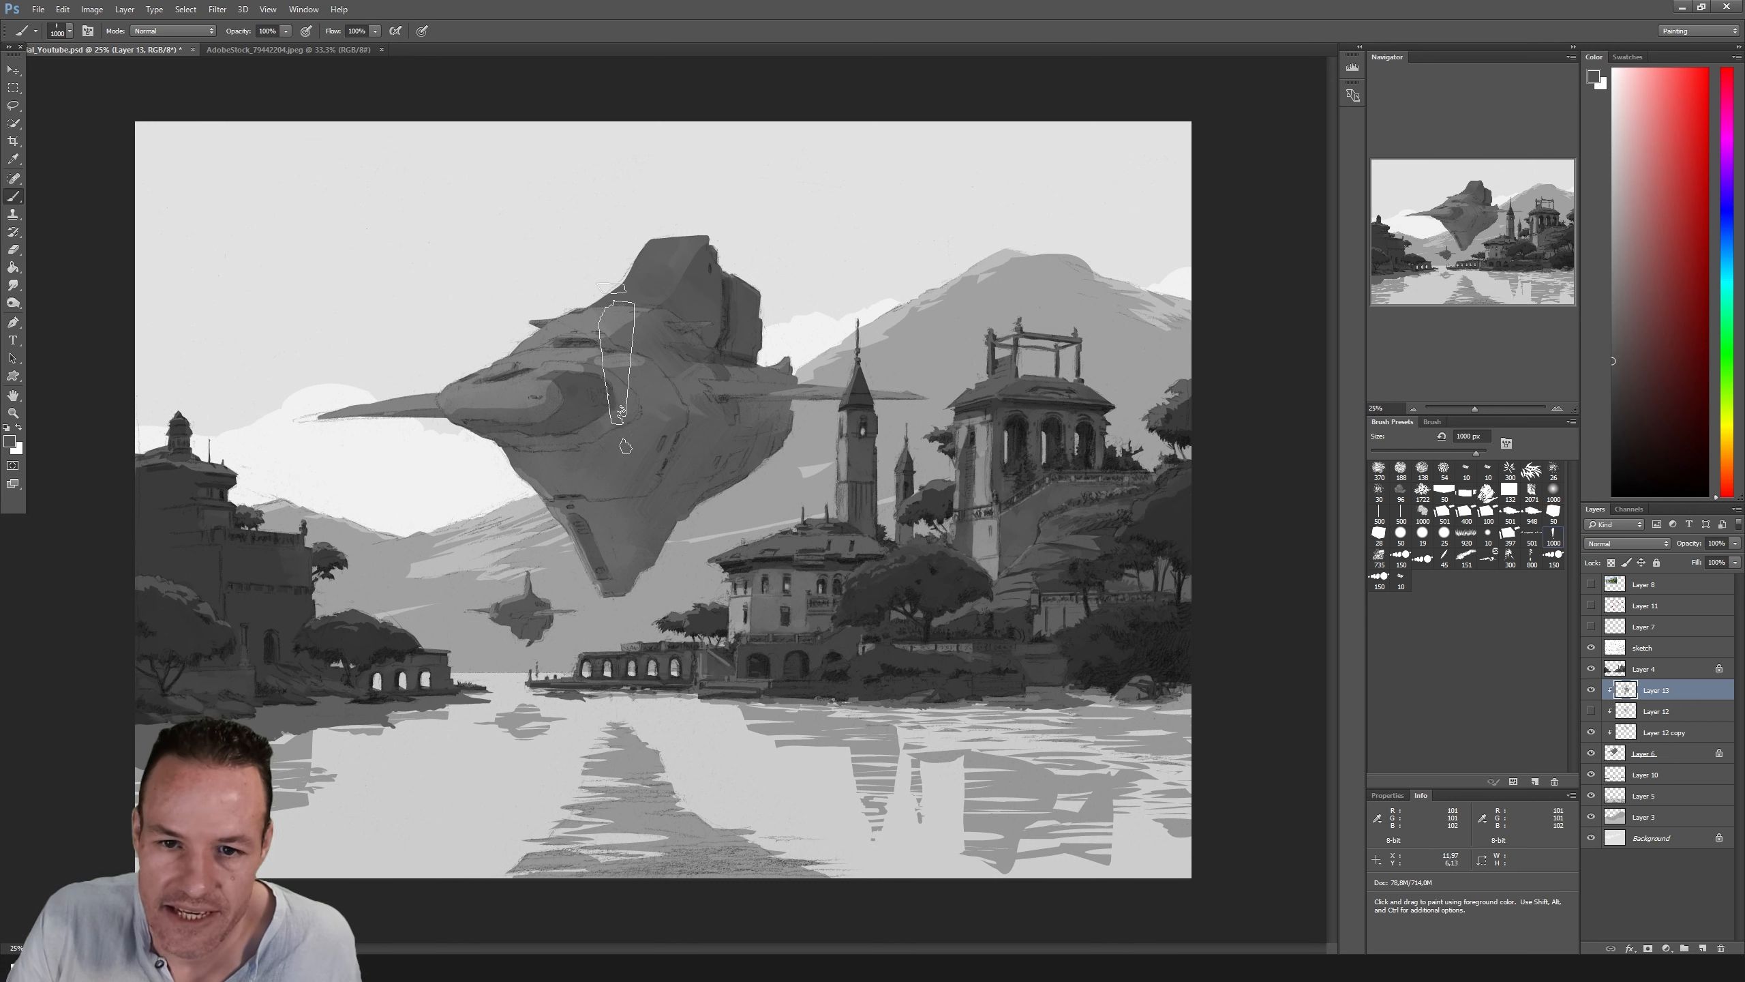
key(i)
key(b)
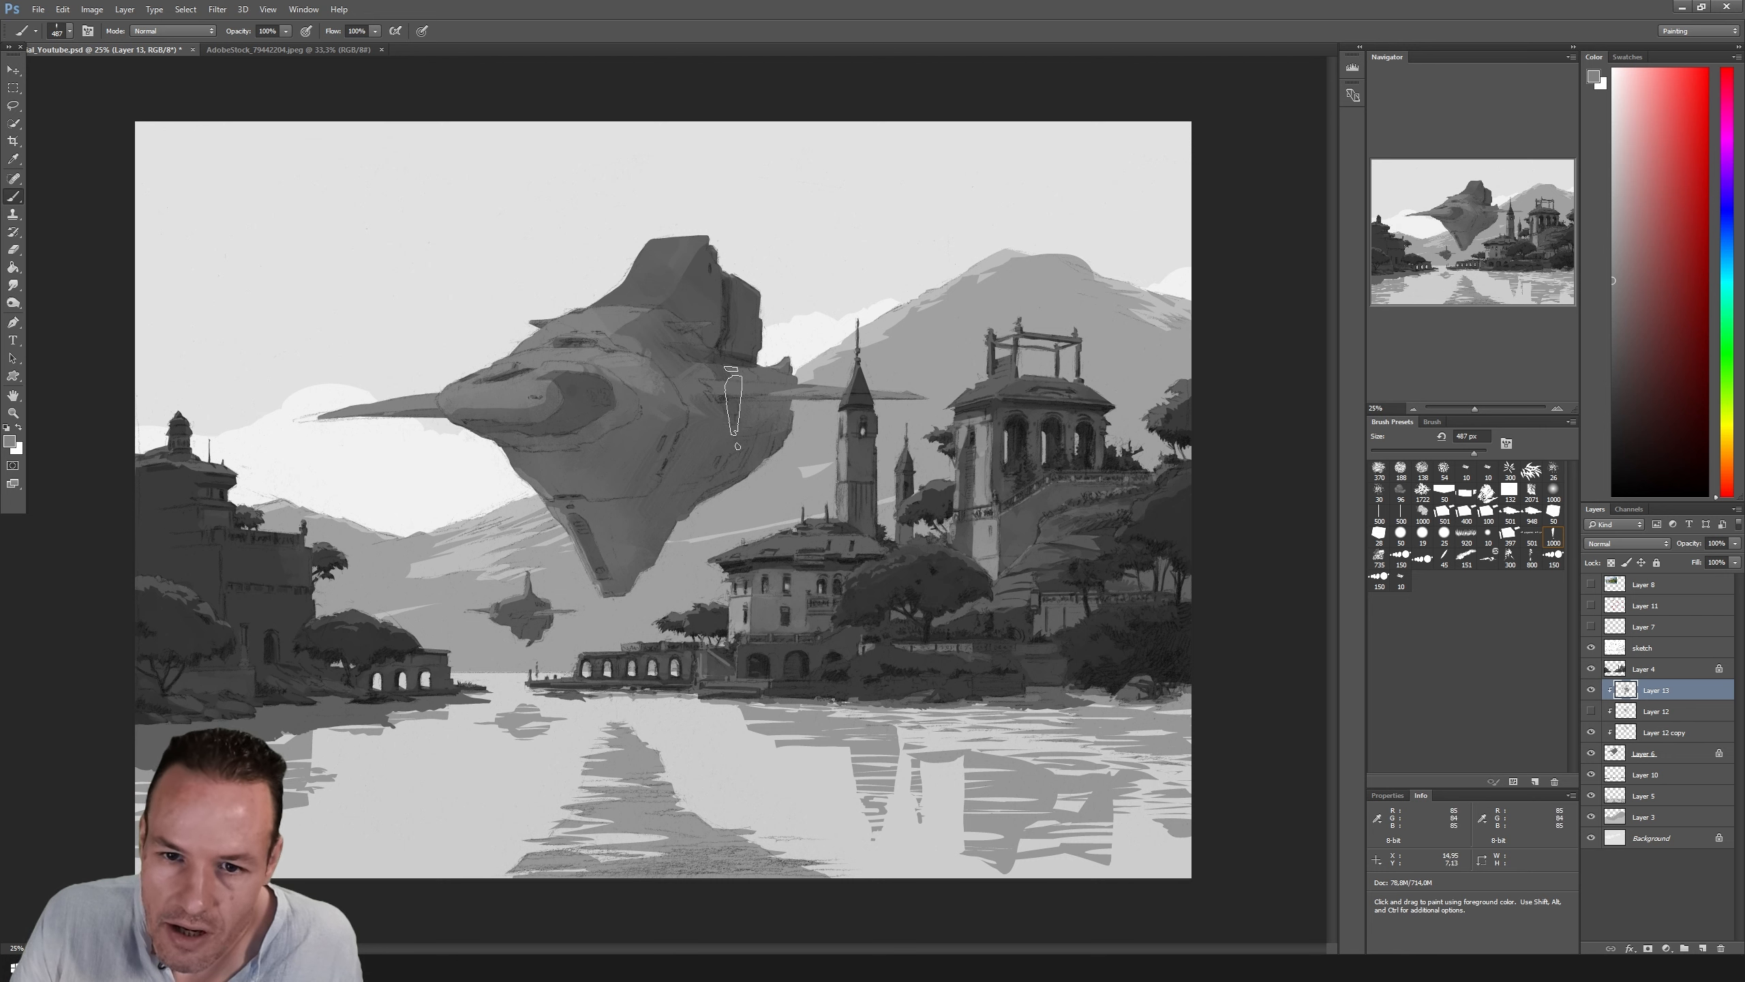
key(e)
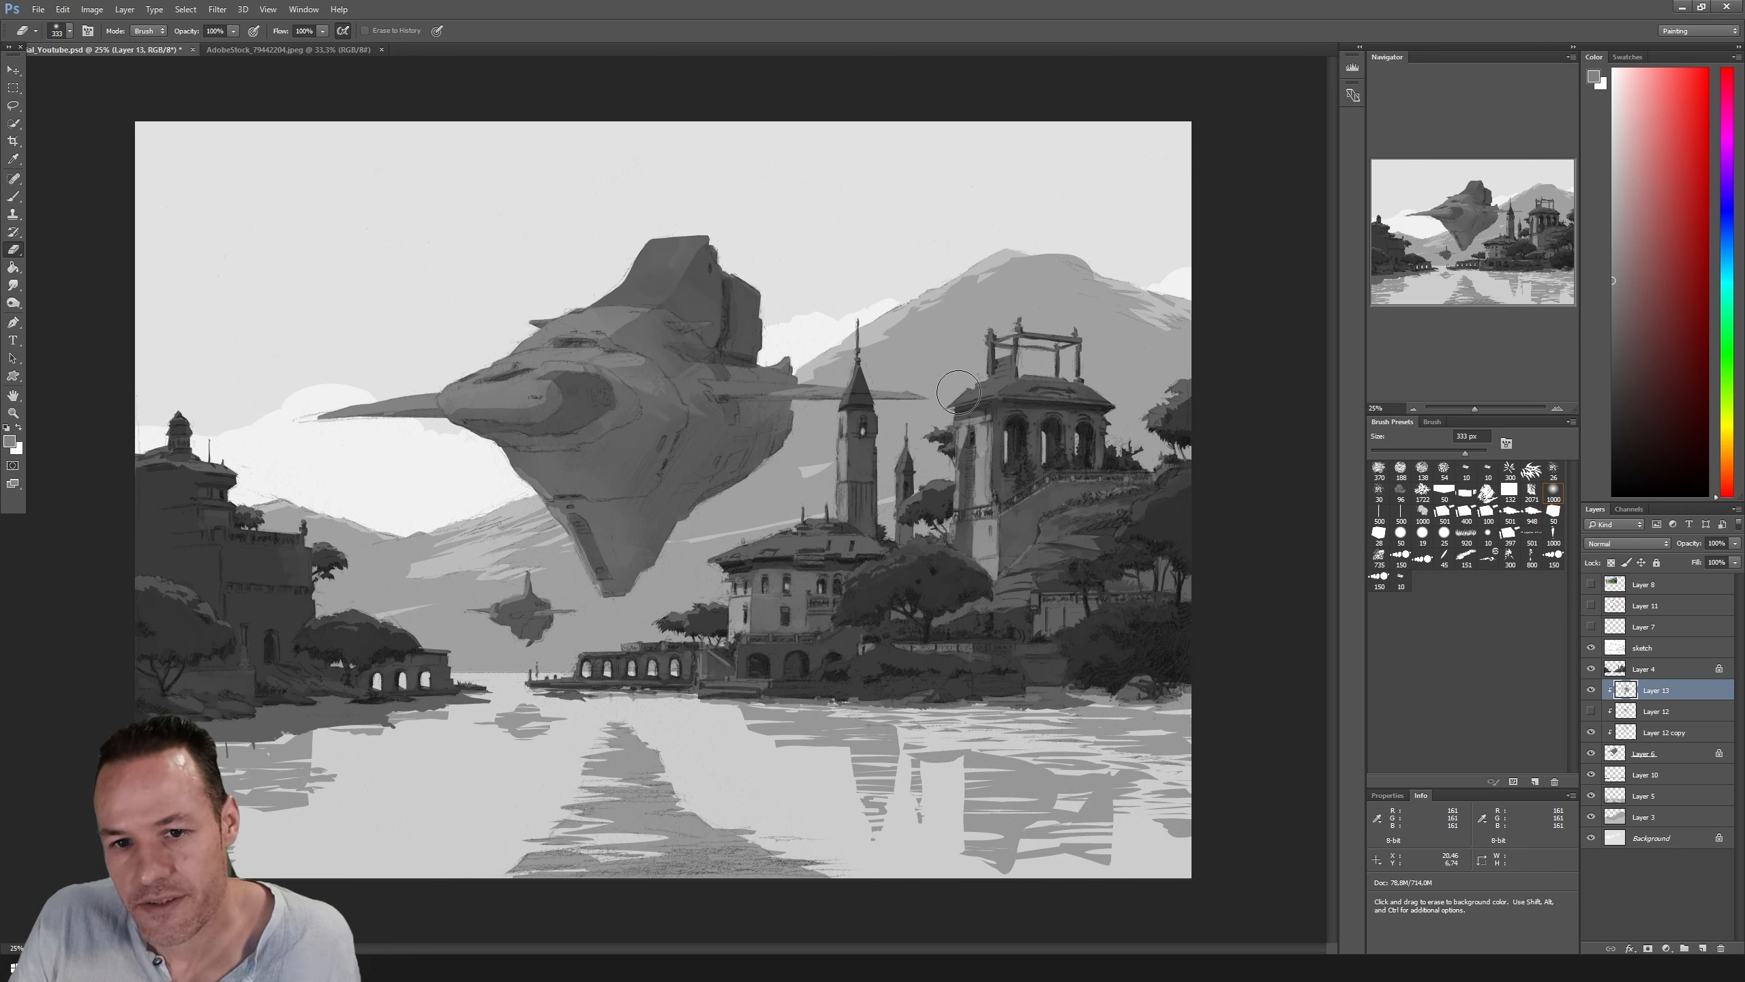
key(b)
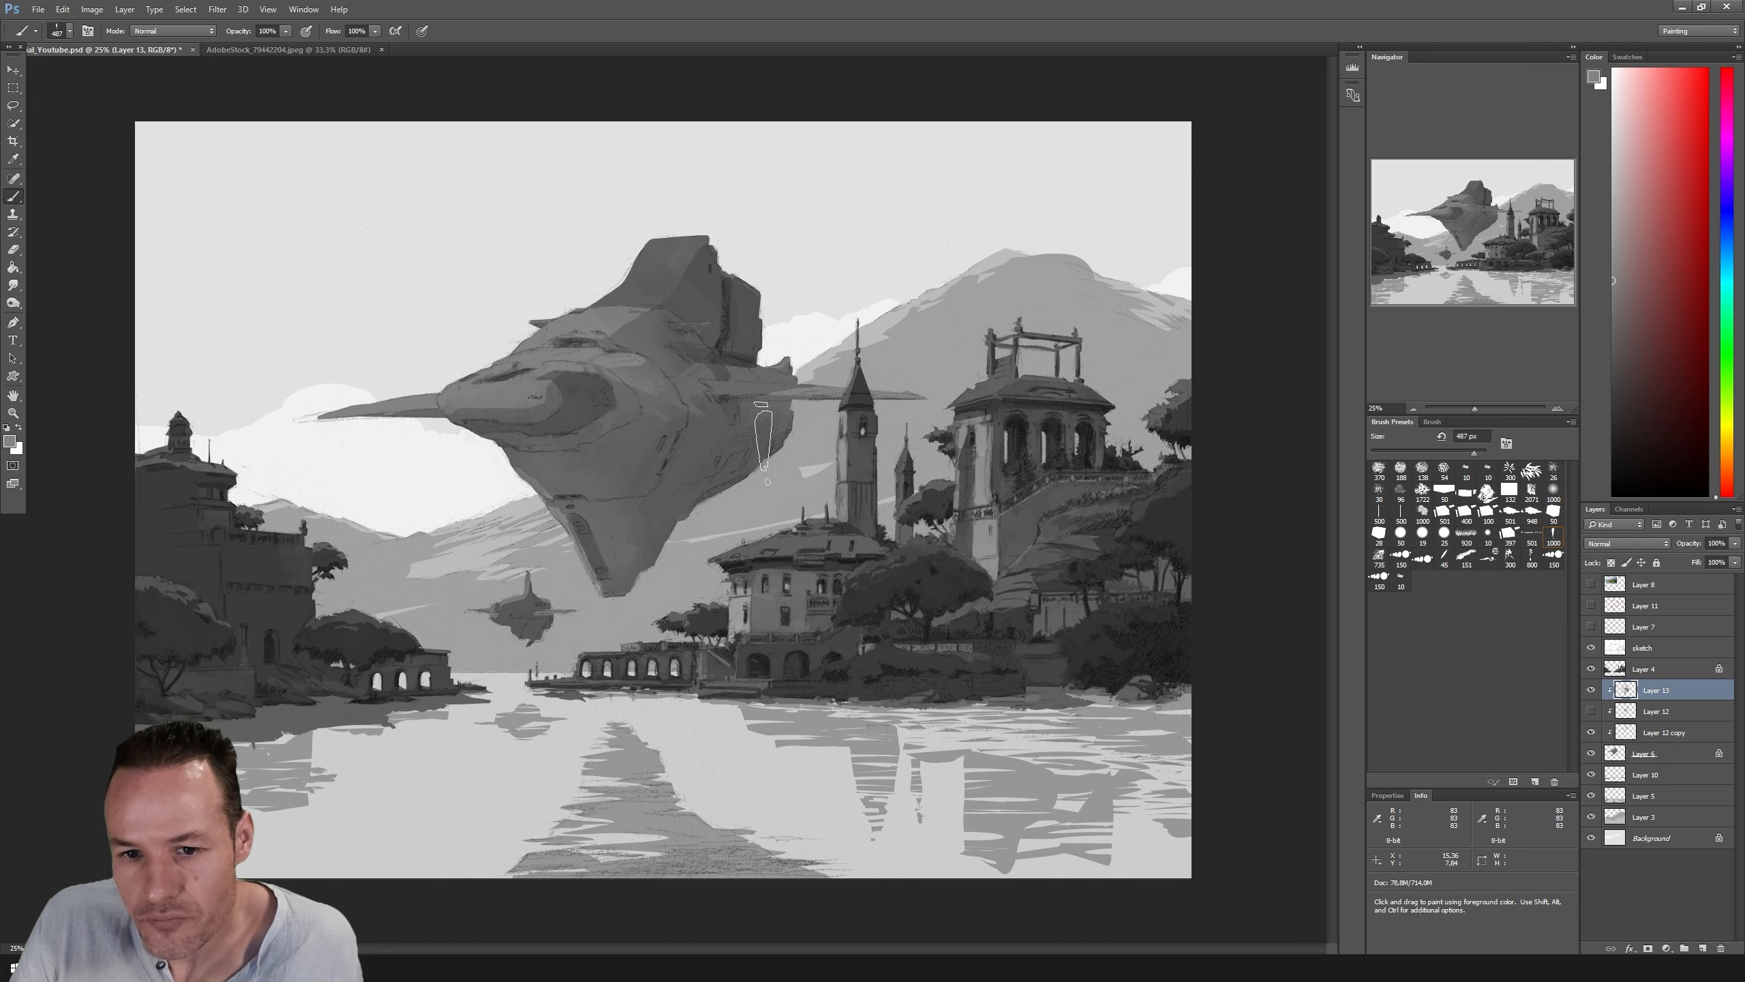
alt+click(707, 281)
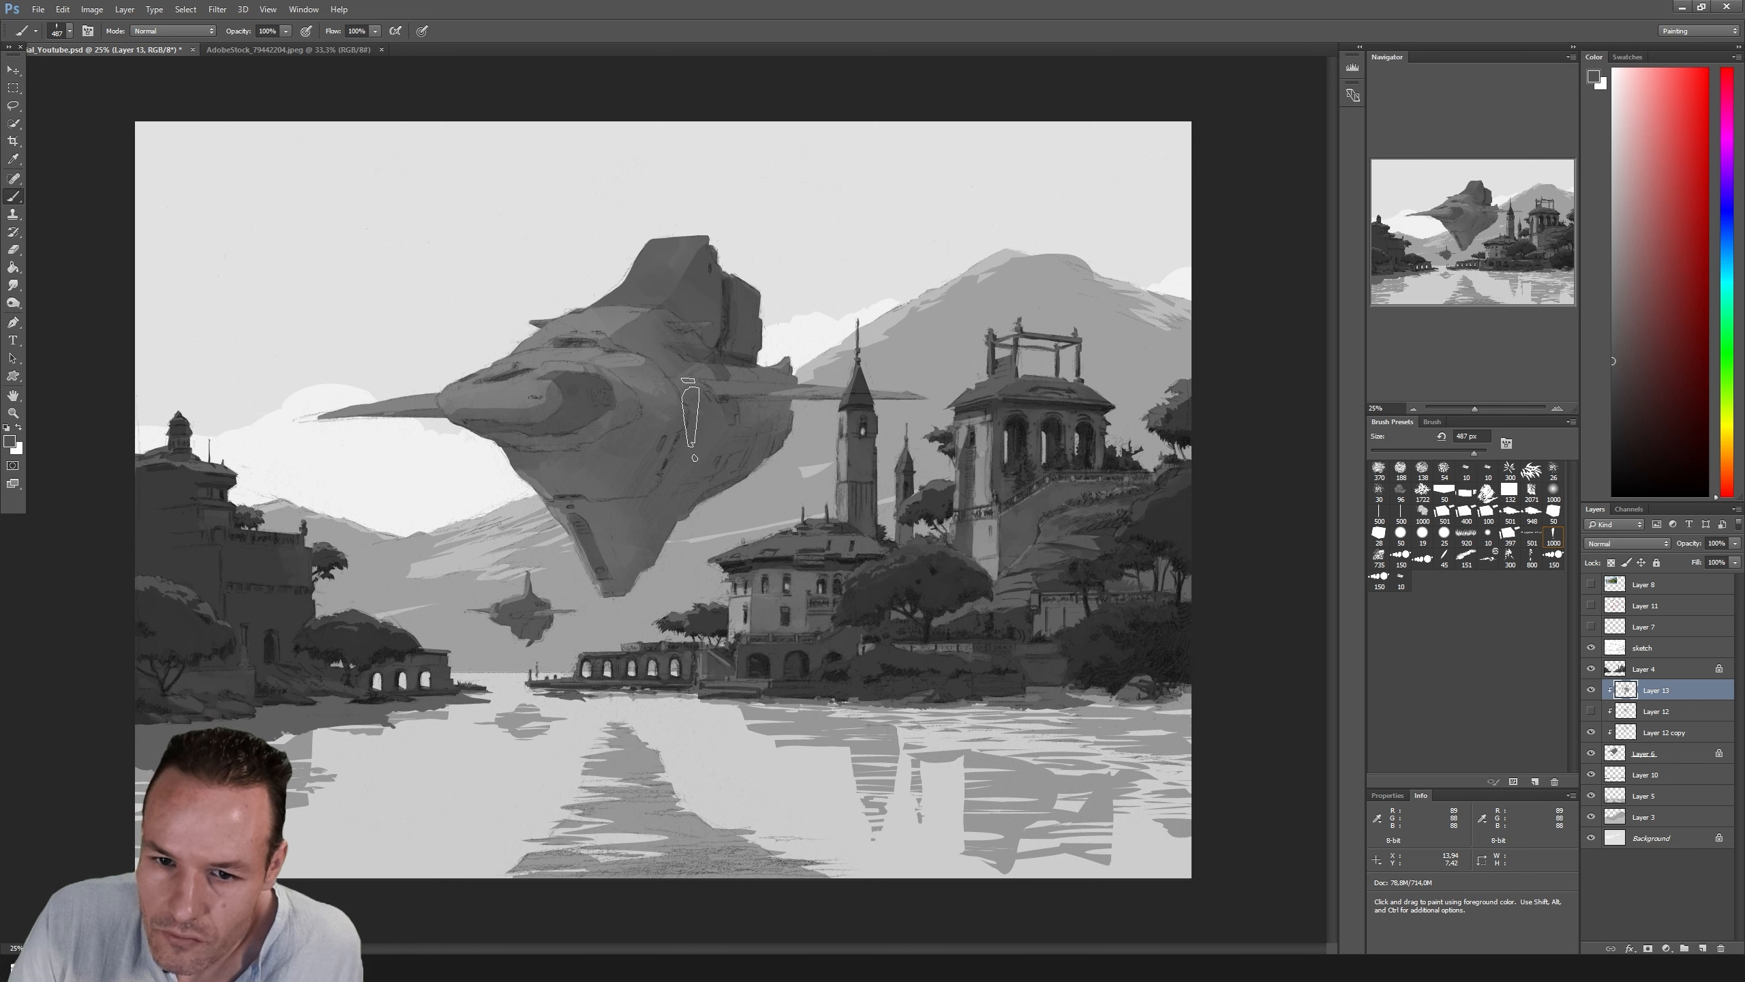
key(e)
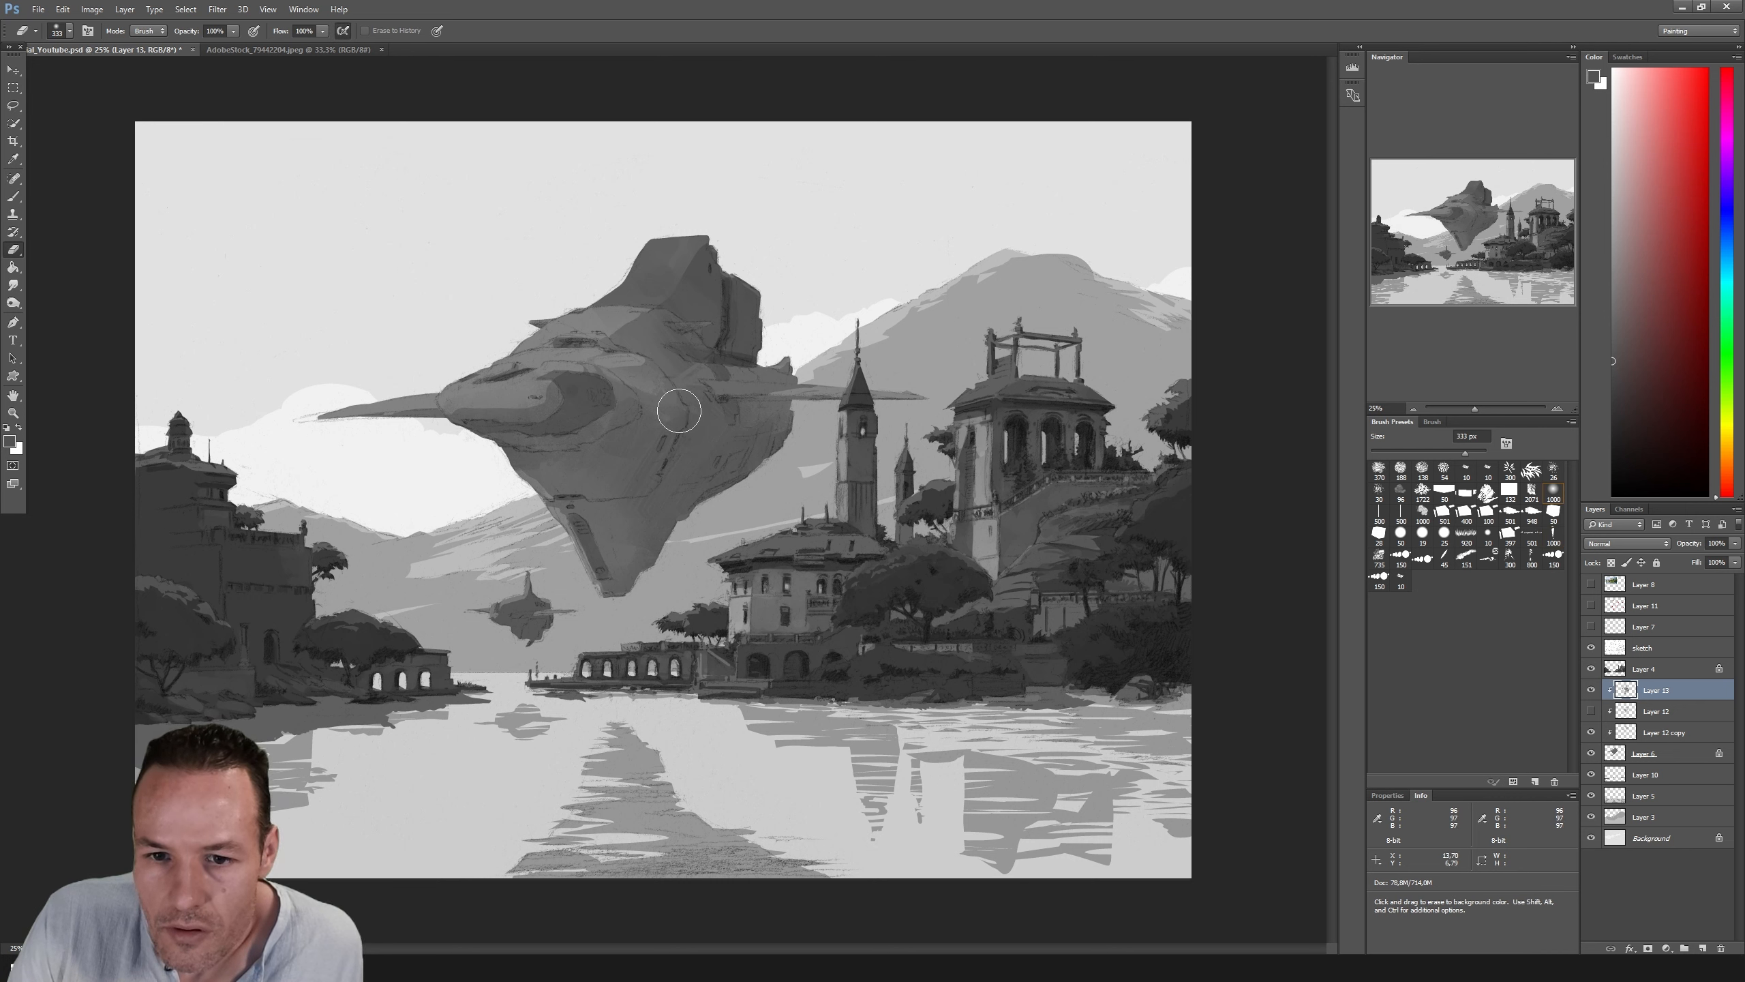
Step: Try the round brush at about 309 px, resample the rear tower's mid-dark grey, and choose the 100 px textured brush
key(b)
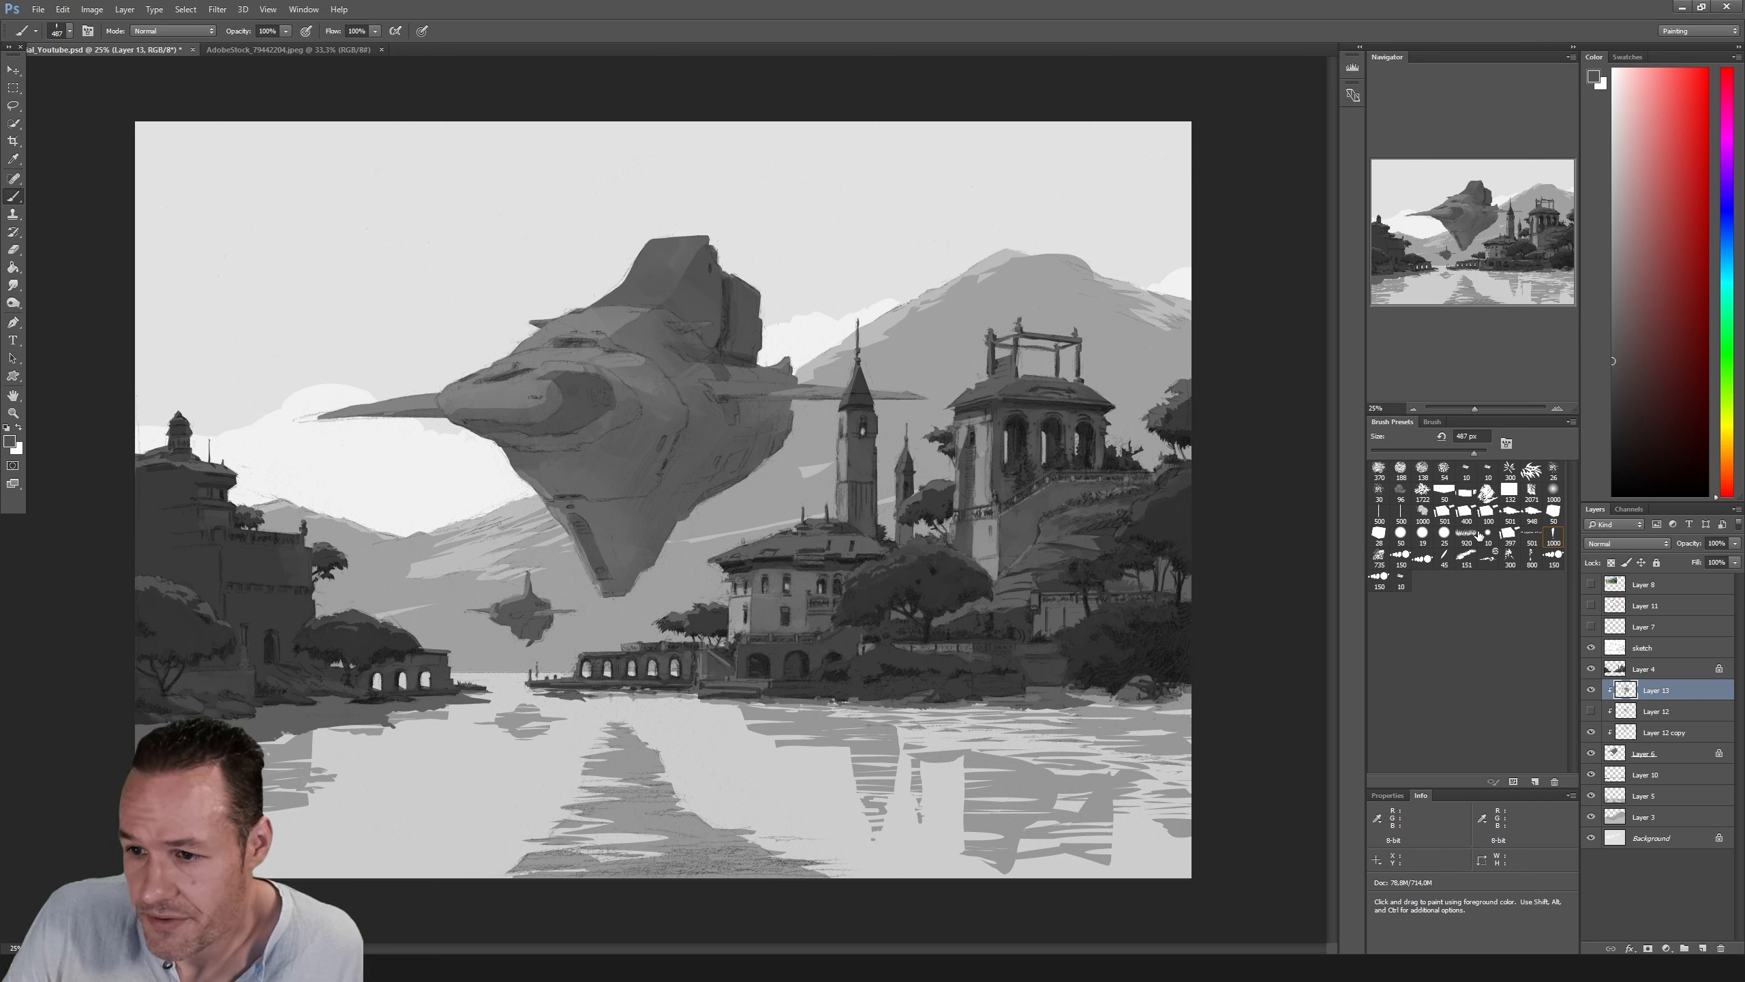
click(1553, 493)
click(1436, 452)
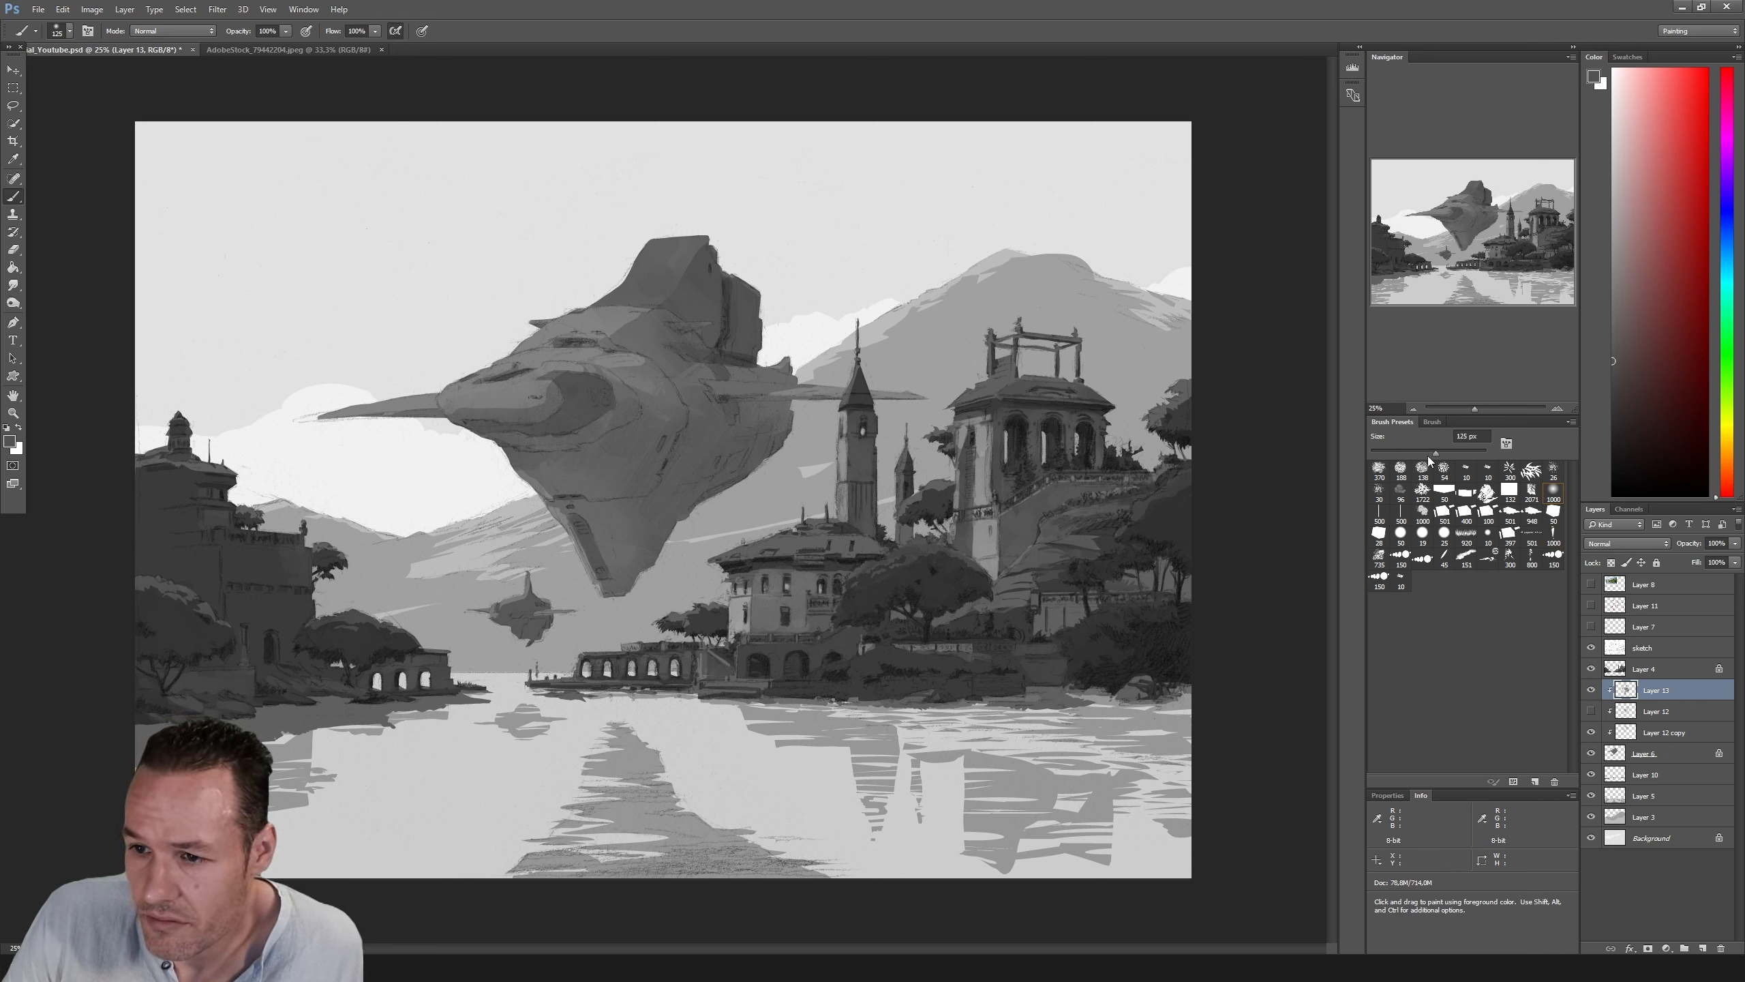
click(1461, 452)
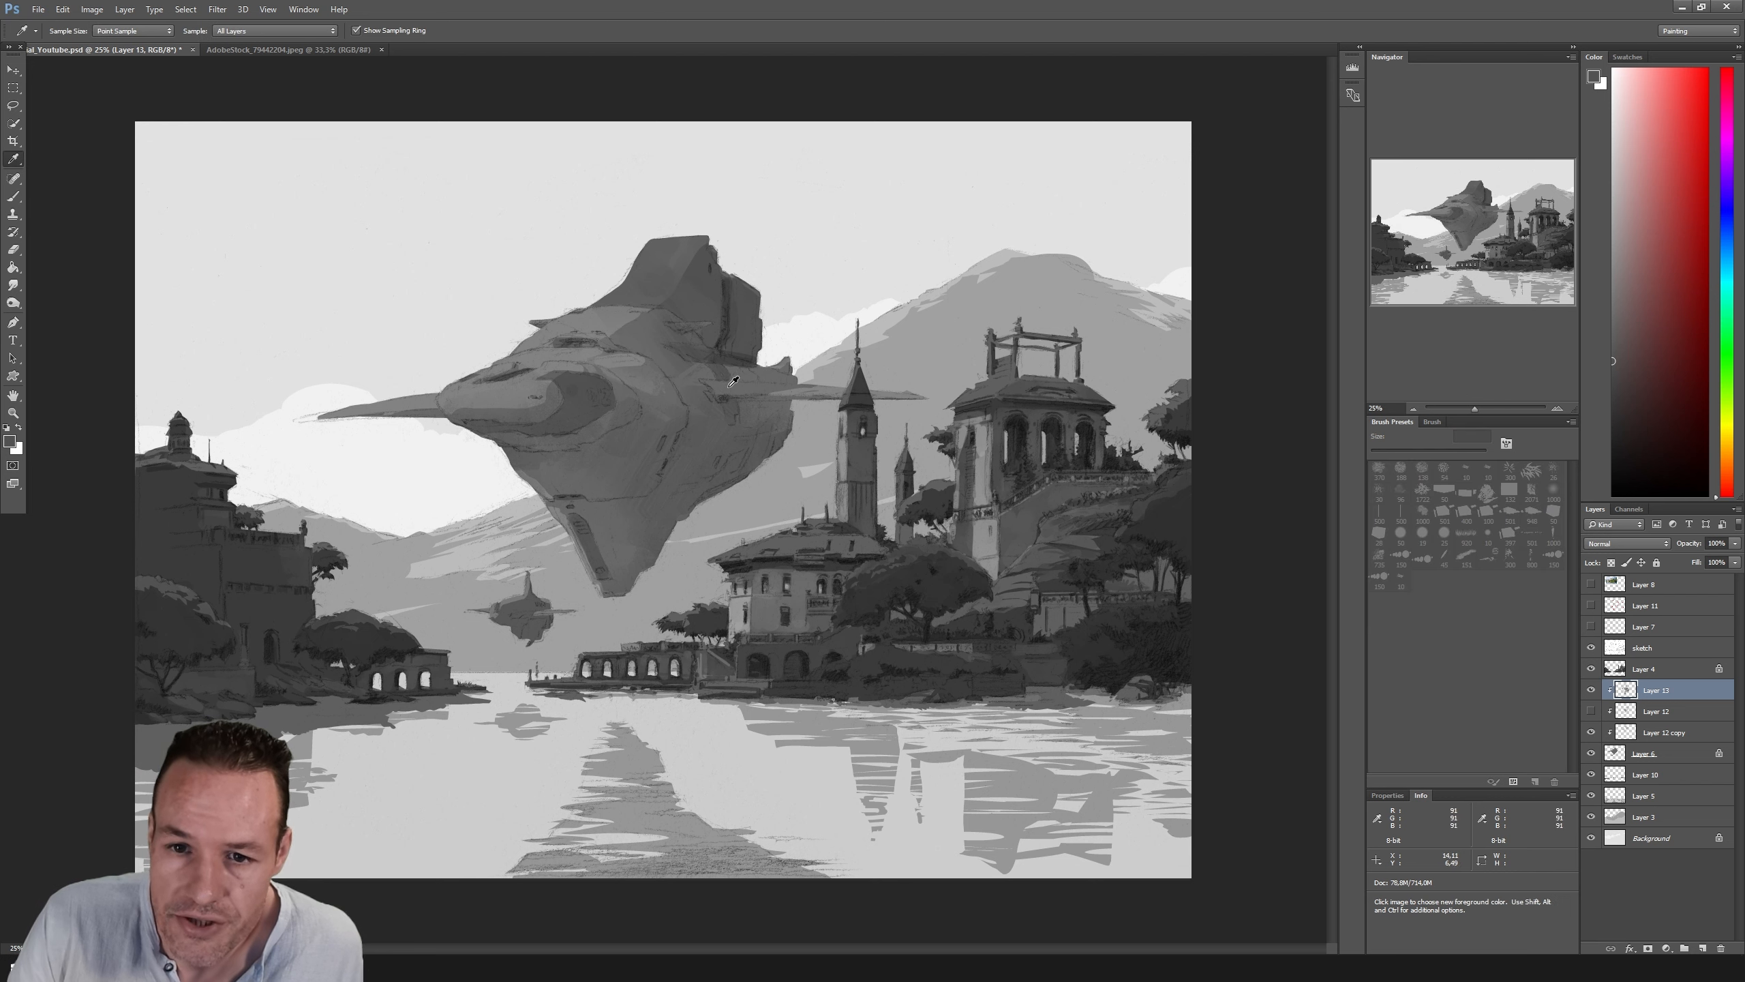
alt+click(640, 382)
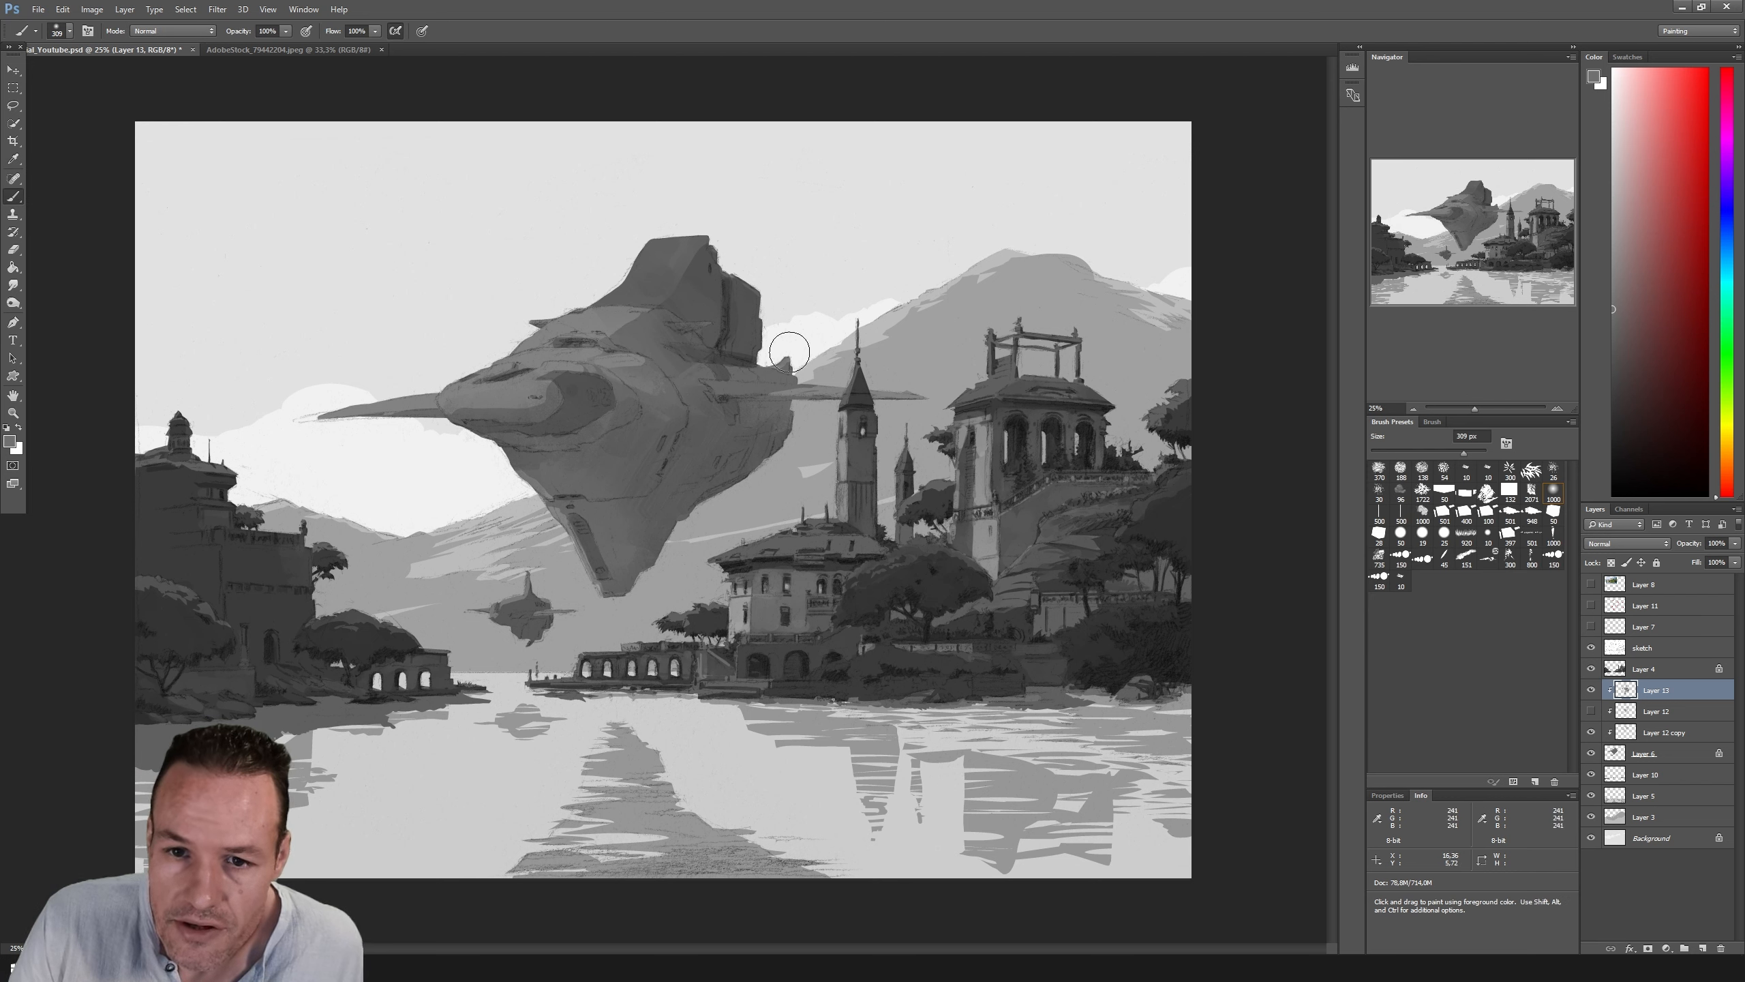
key(i)
click(711, 281)
key(b)
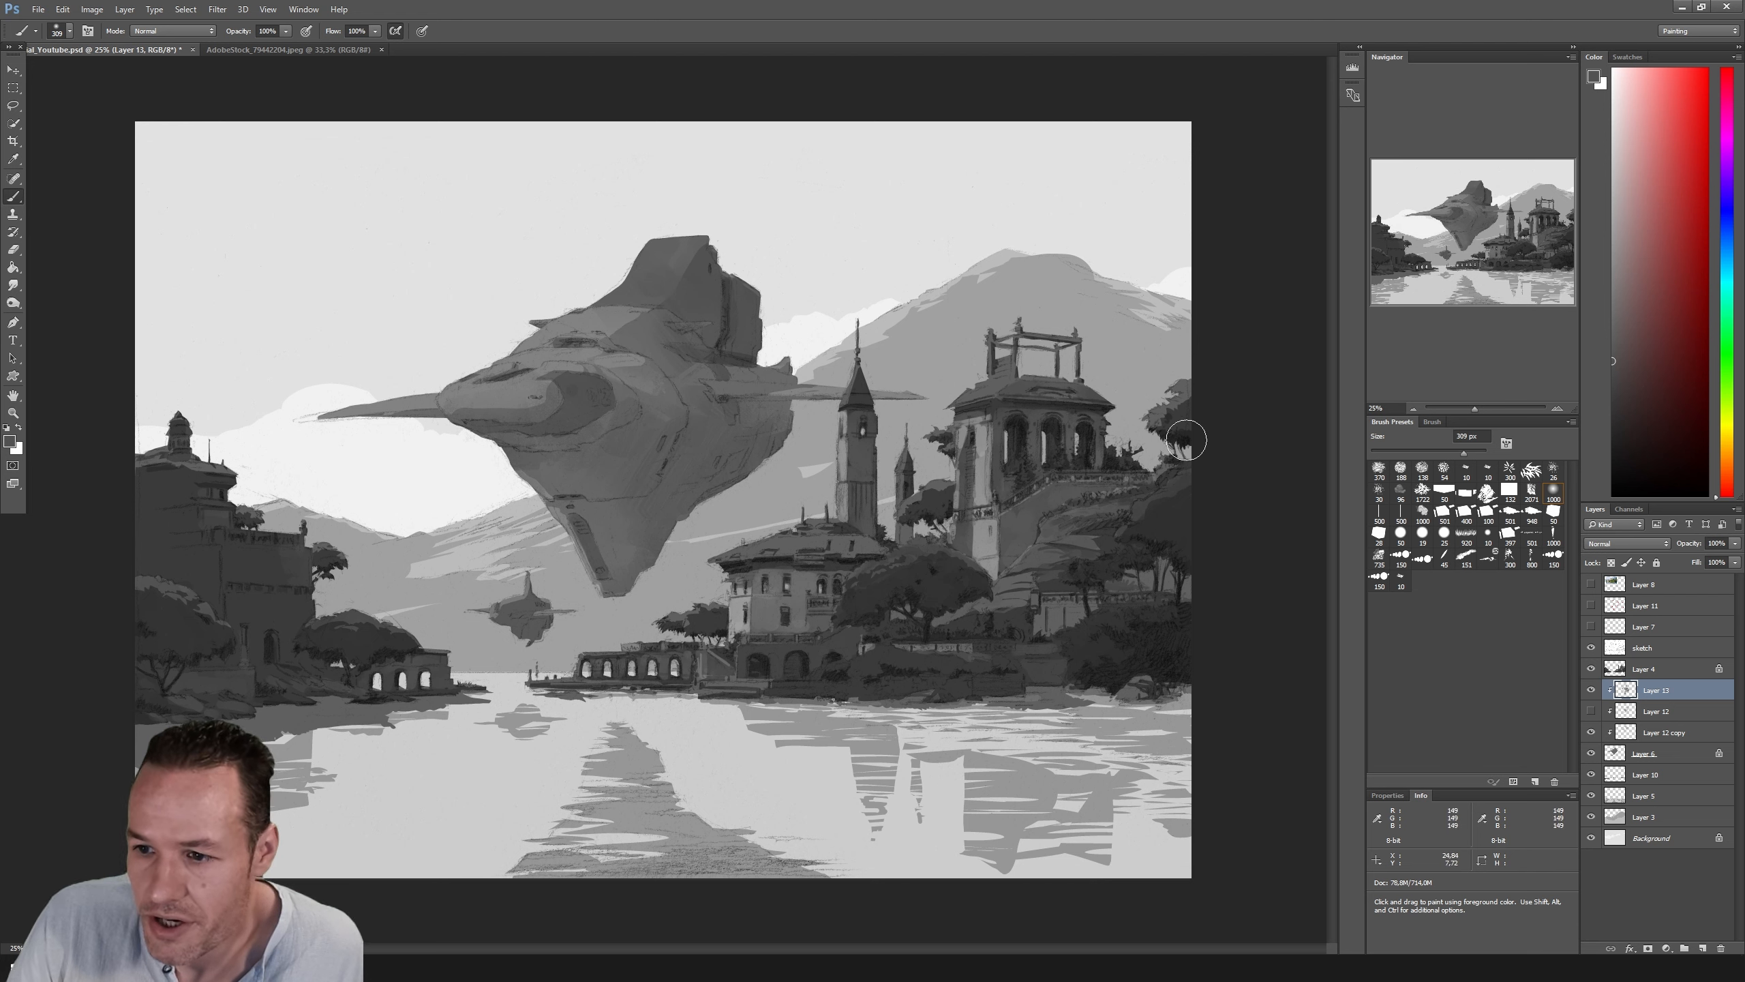
click(1488, 514)
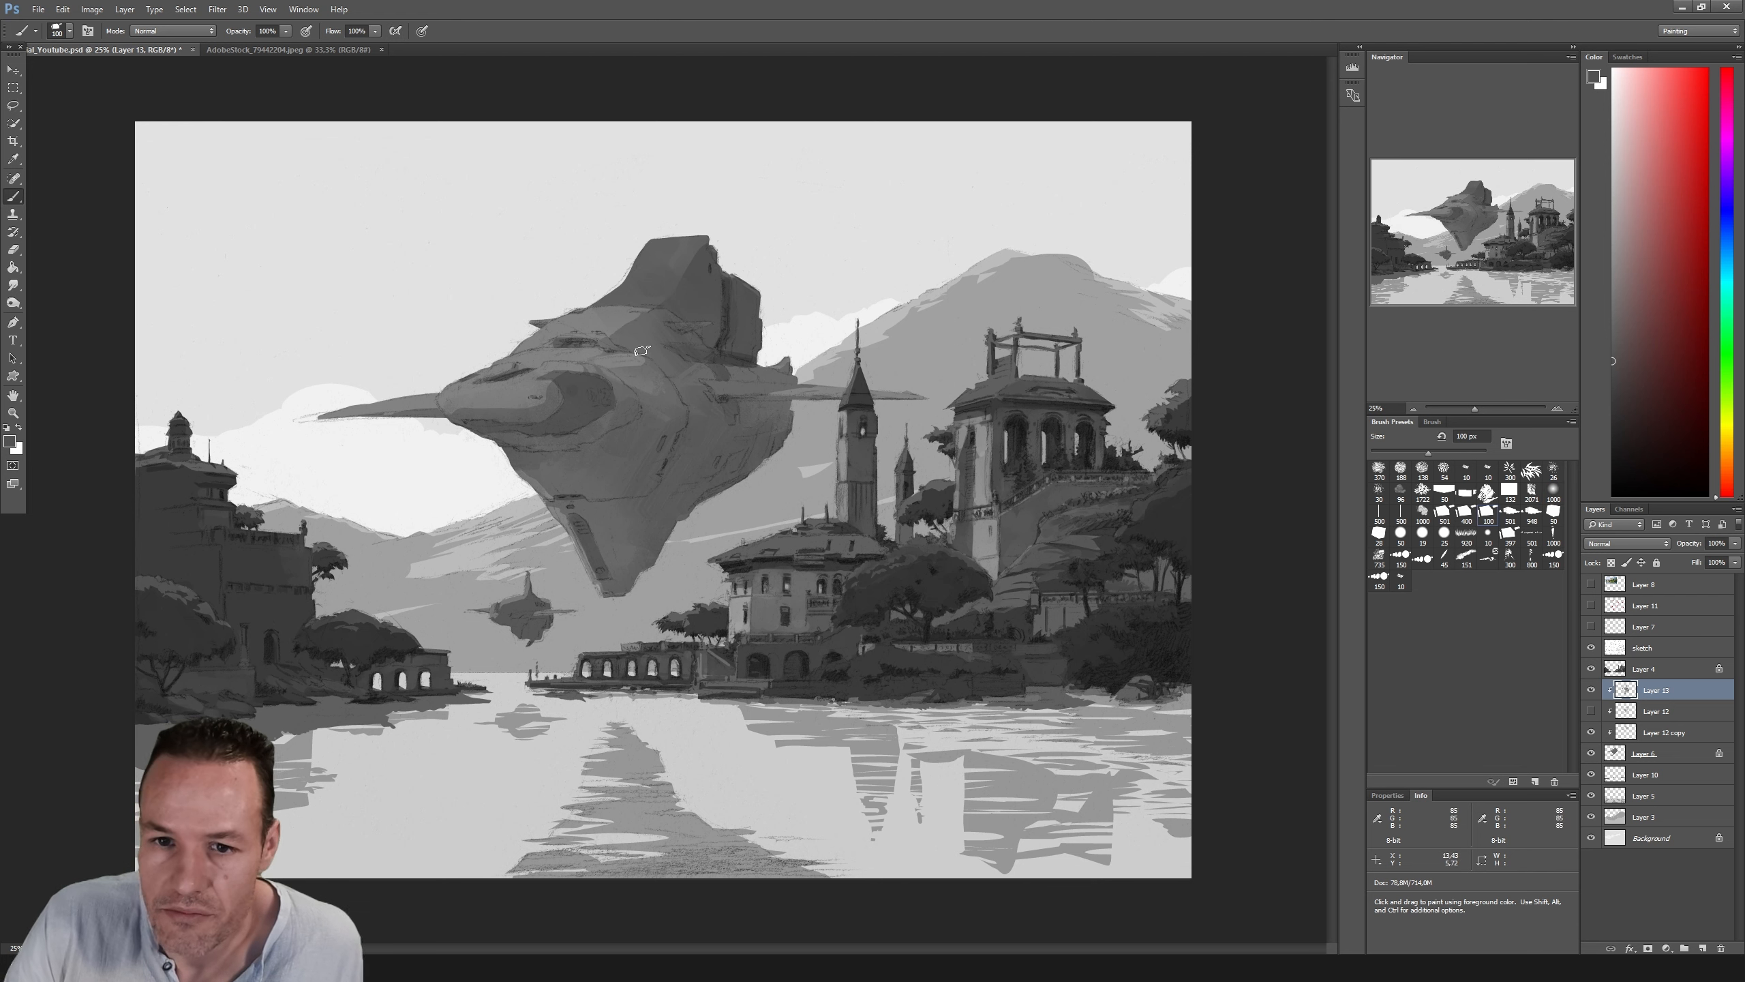
Step: Try mid-dark grey strokes across the middle of the ship's hull with the 100 px brush, and undo them
drag(599, 312, 645, 375)
mouse_move(667, 354)
mouse_down()
mouse_move(593, 438)
mouse_move(621, 467)
mouse_move(615, 501)
mouse_move(632, 492)
mouse_up()
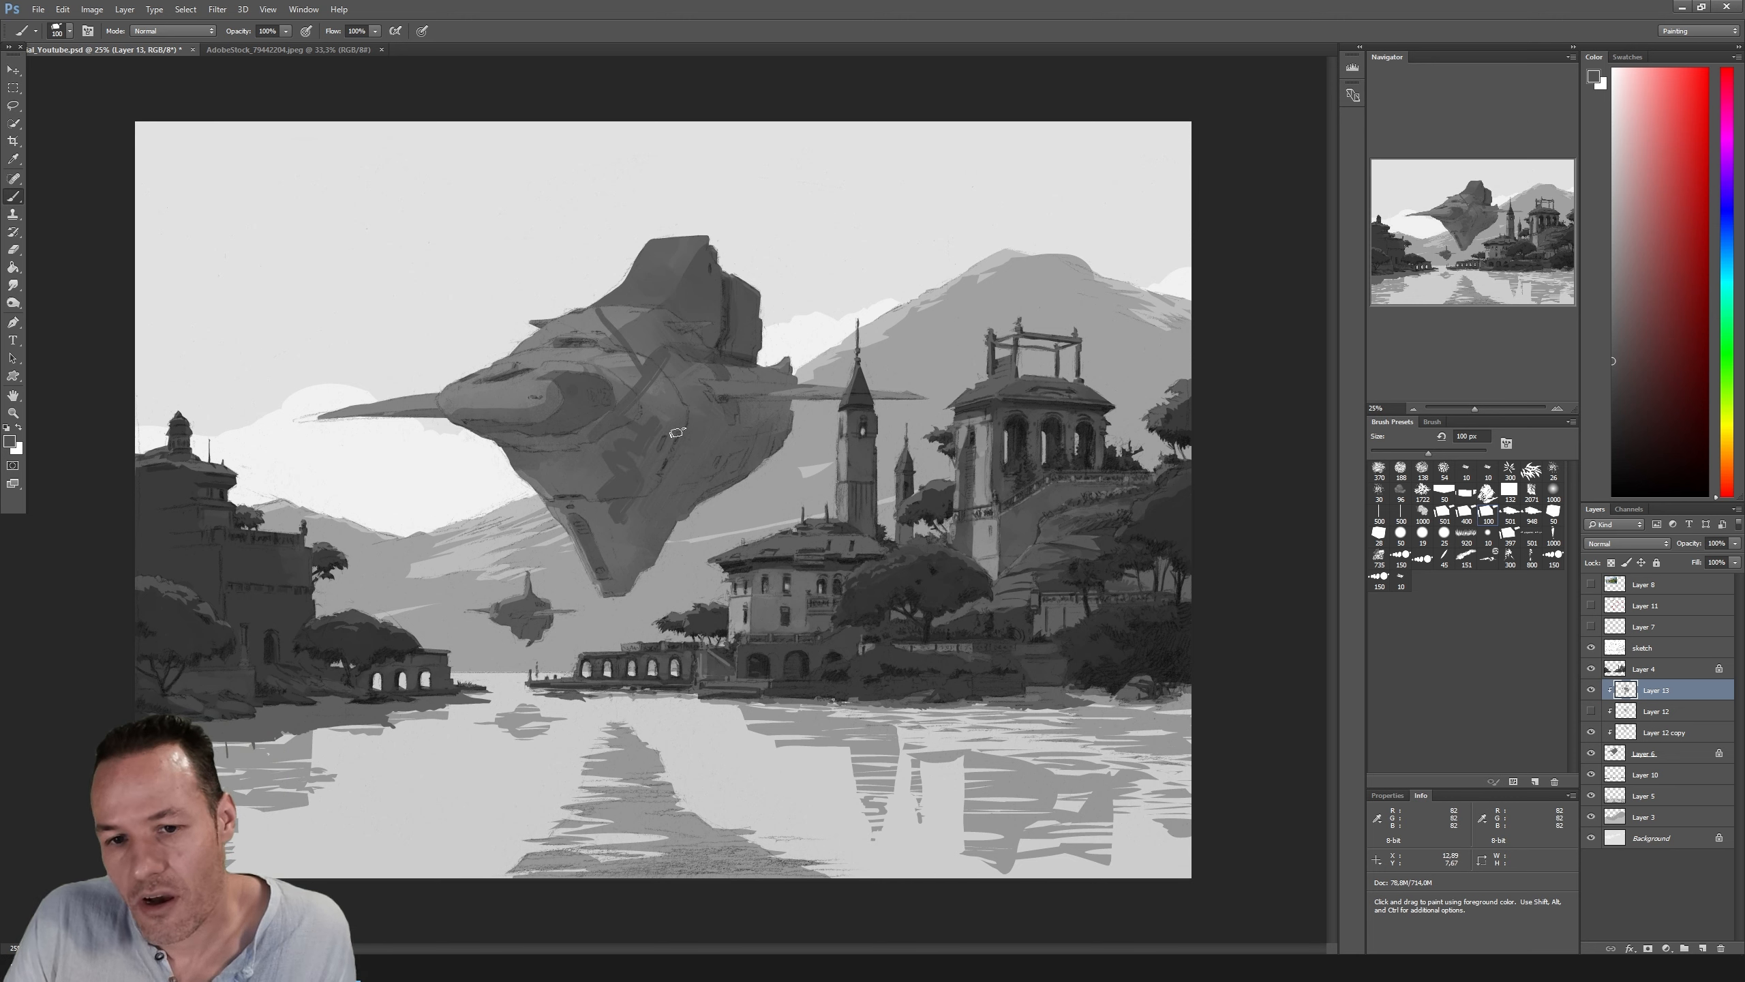
key(ctrl+alt+z)
key(ctrl+alt+z)
key(ctrl+alt+z)
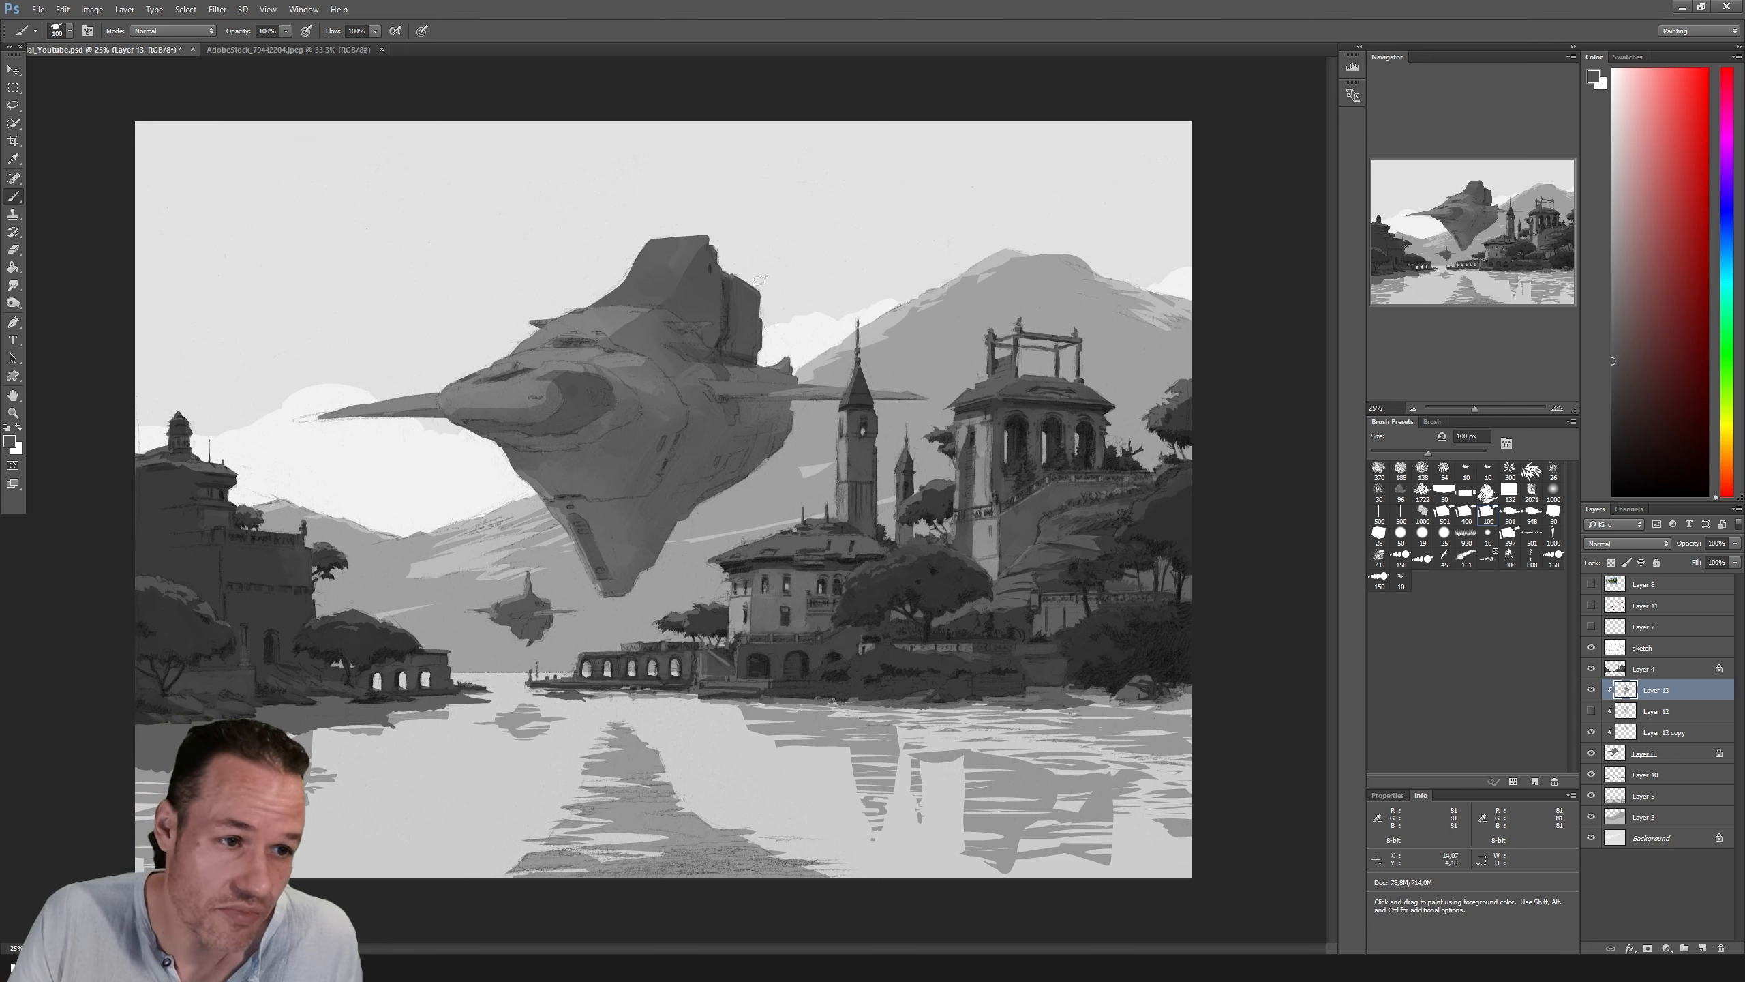
Step: Sample a dark grey from the villa roof, reduce the brush to 66 px, and paint small dark accents on the ship's upper deck
key(i)
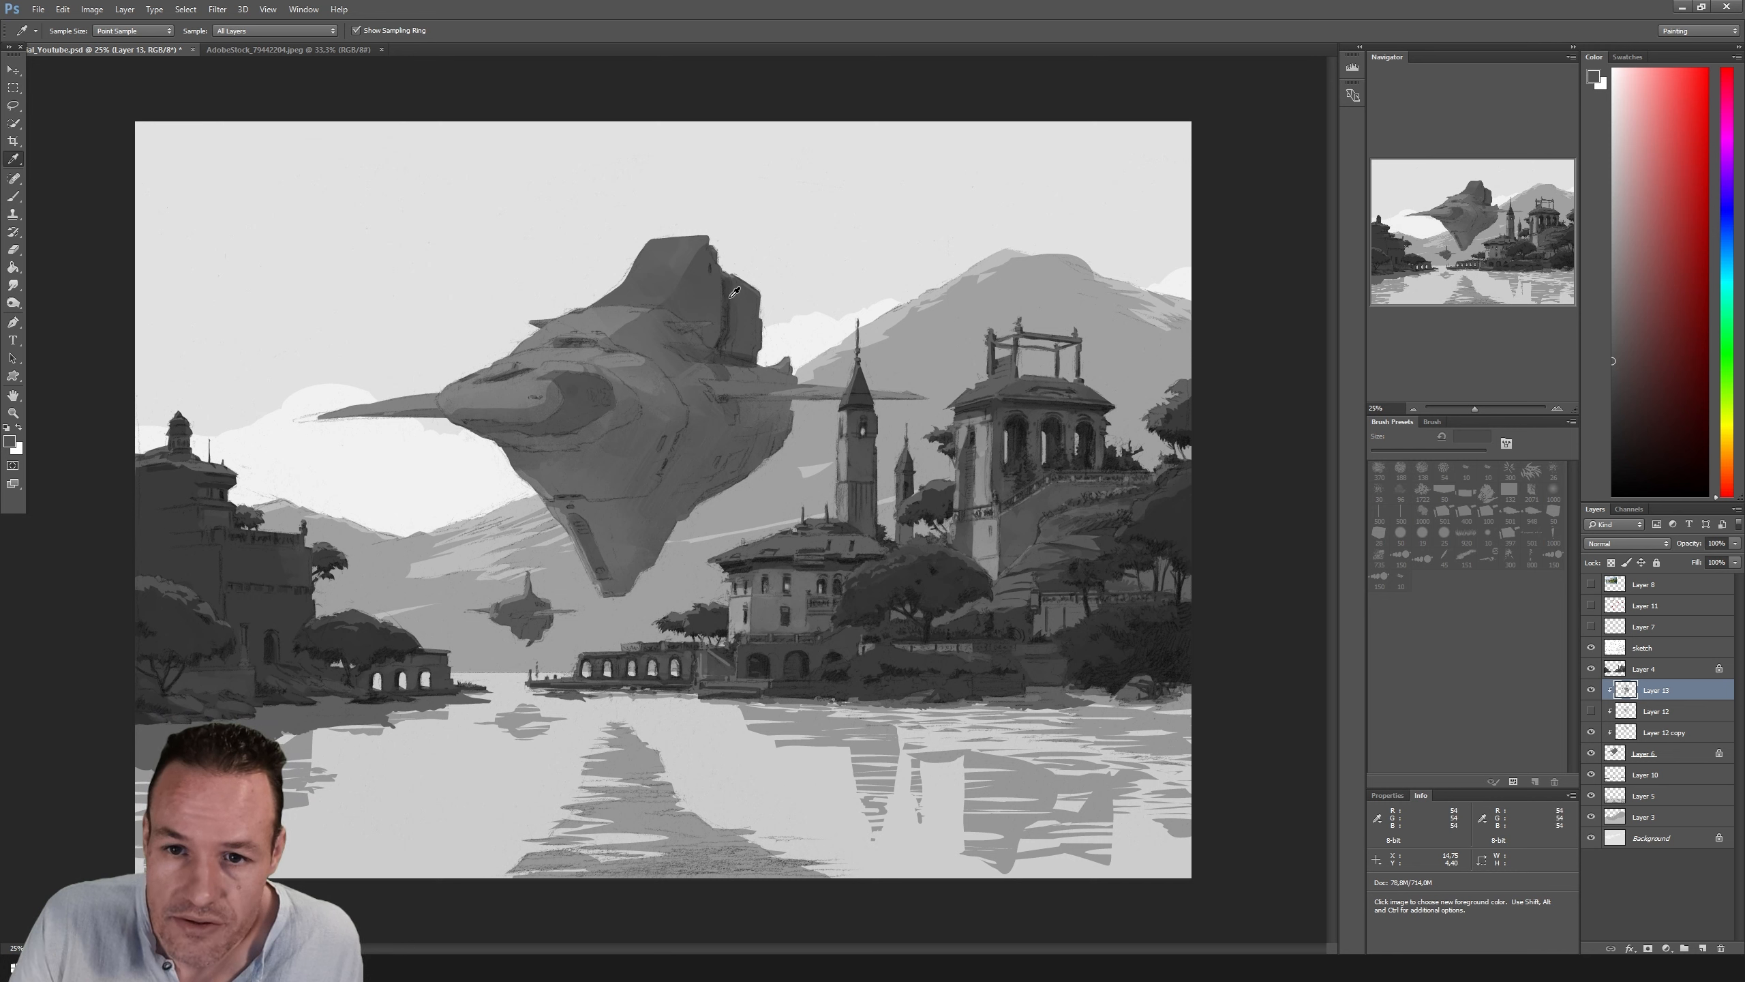
click(727, 290)
key(b)
click(1612, 399)
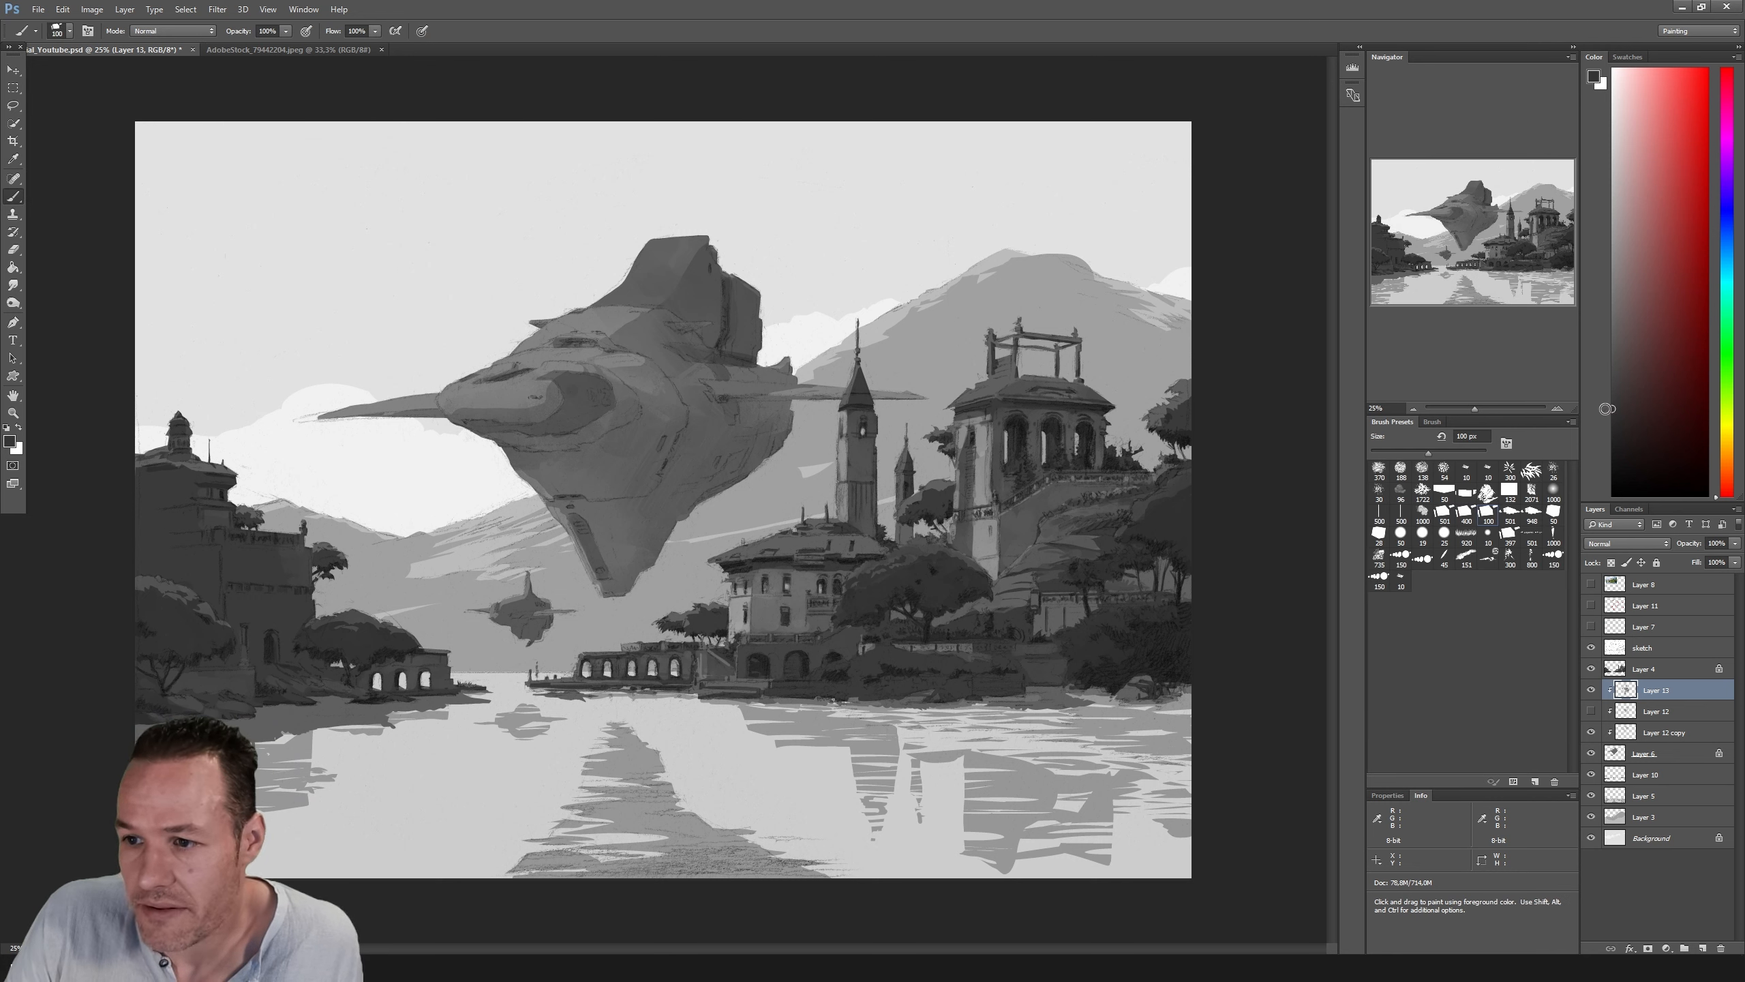
key(i)
click(840, 559)
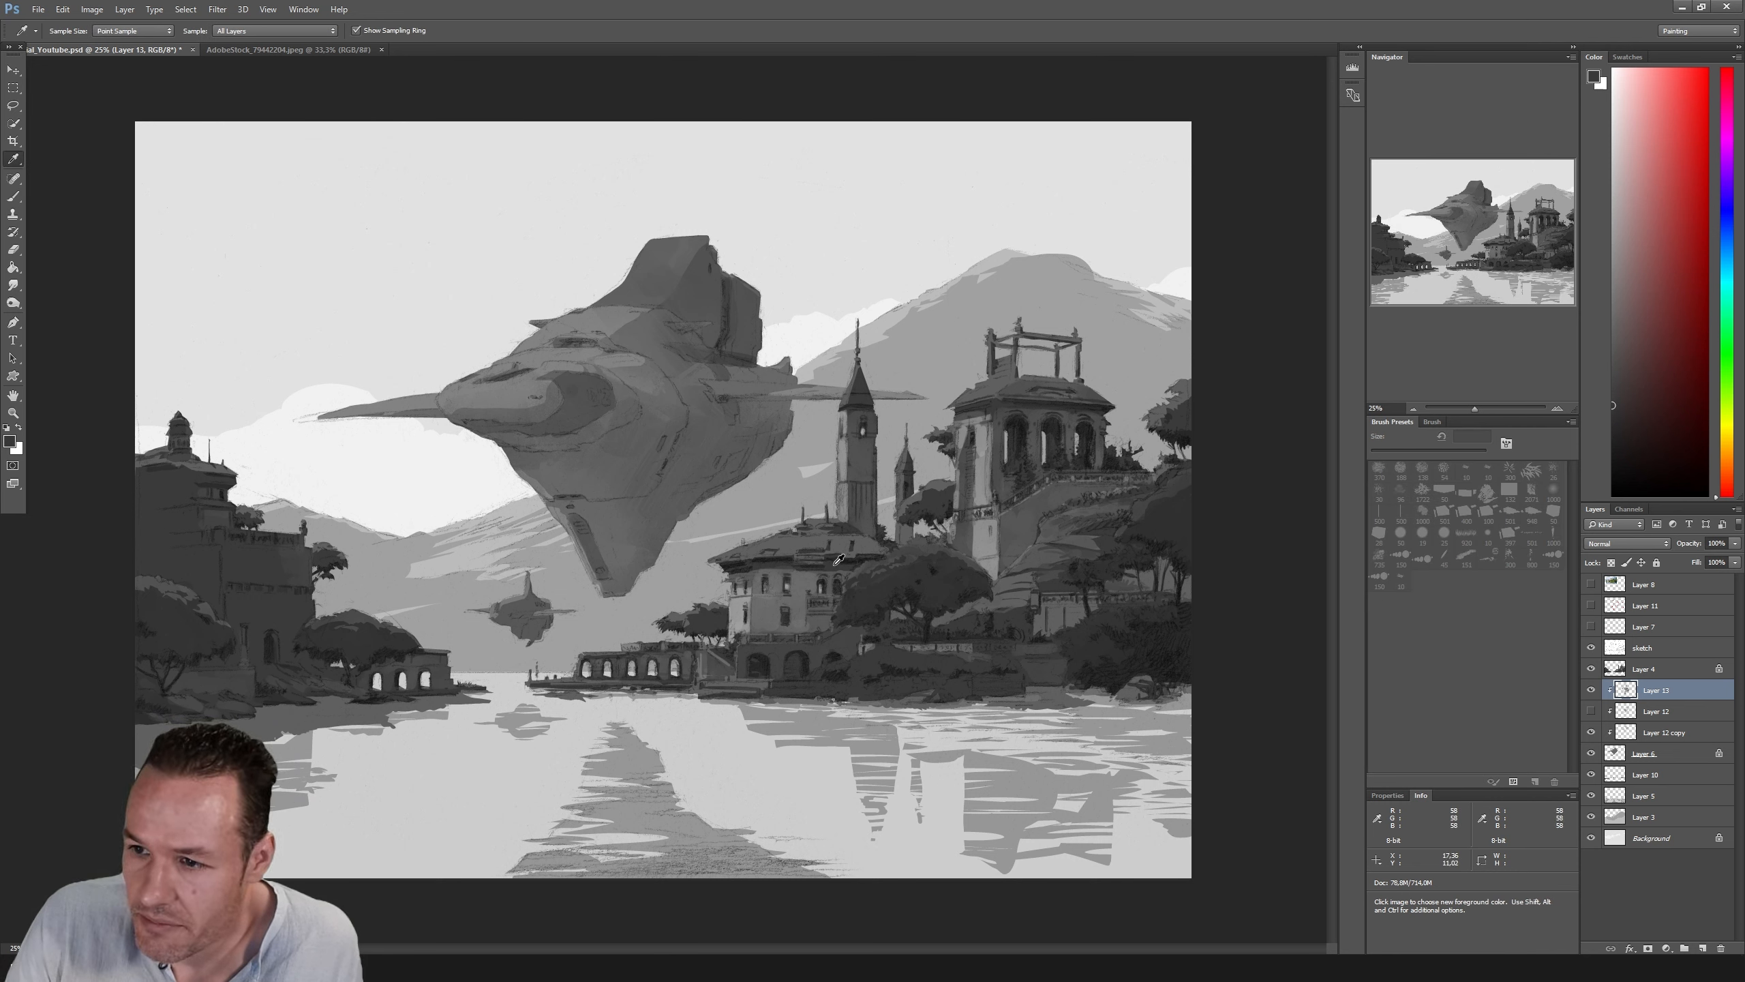
key(b)
drag(1417, 449, 1408, 452)
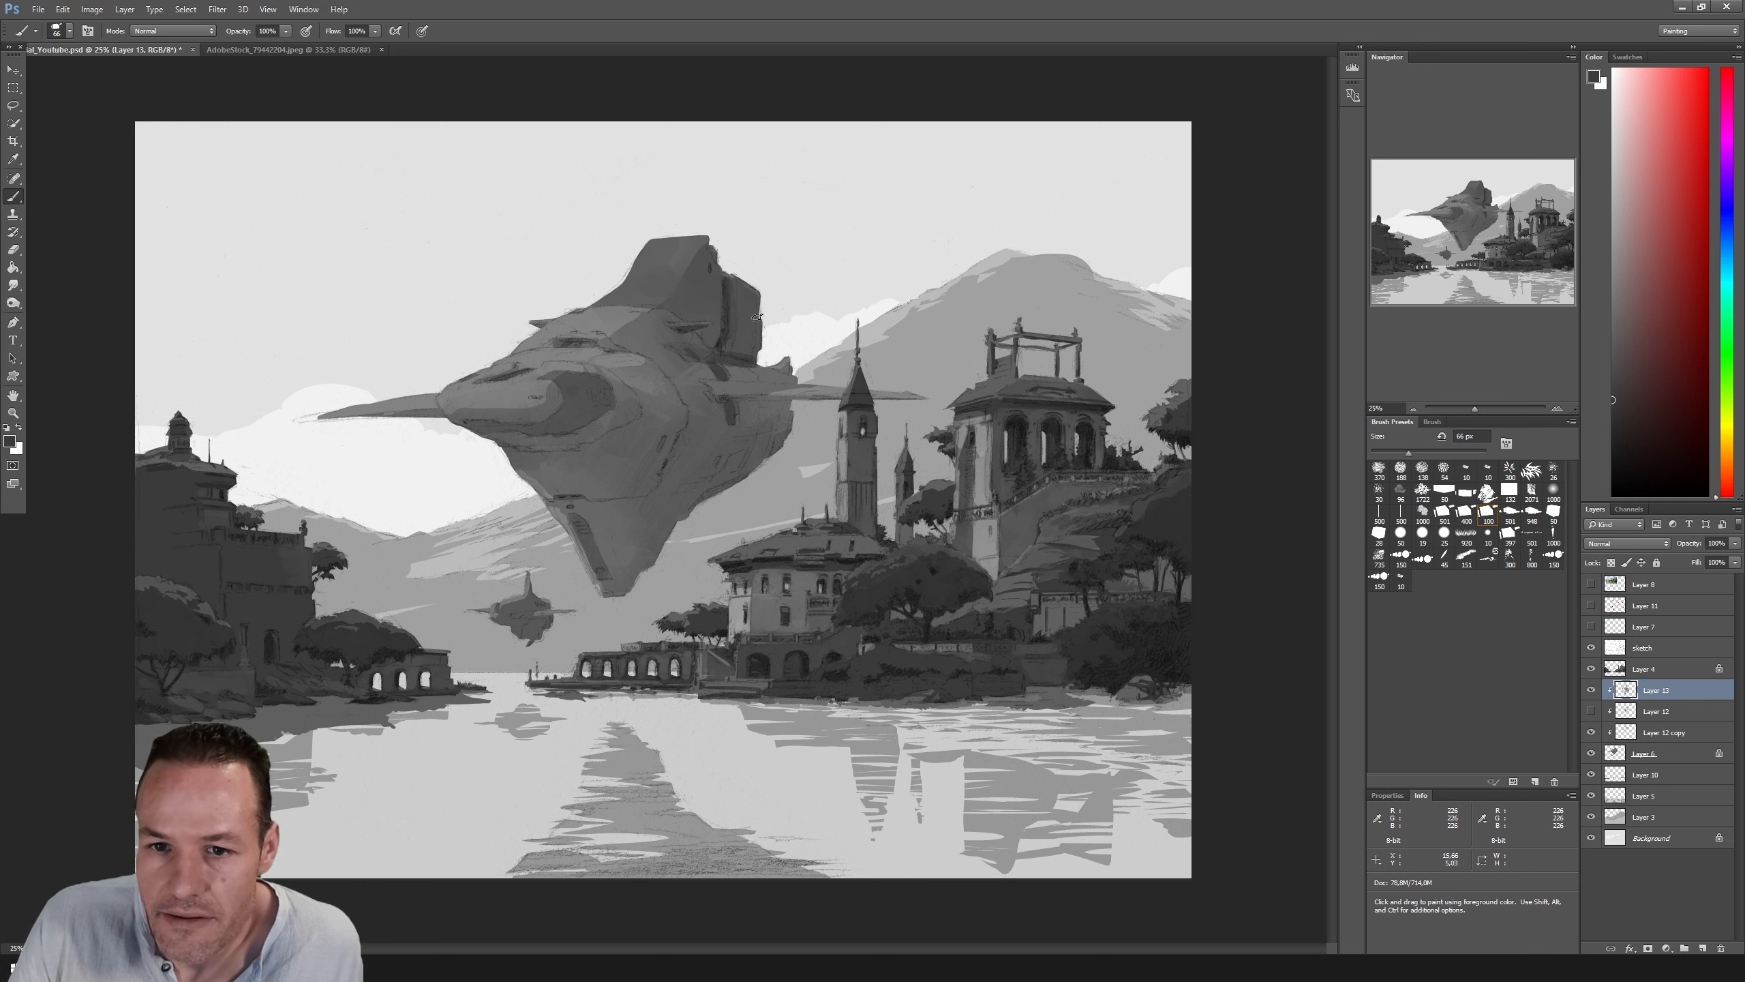
Step: Refine the ship's panel edges and keel with the 66 px brush in mid and dark greys sampled from the ship
alt+click(728, 401)
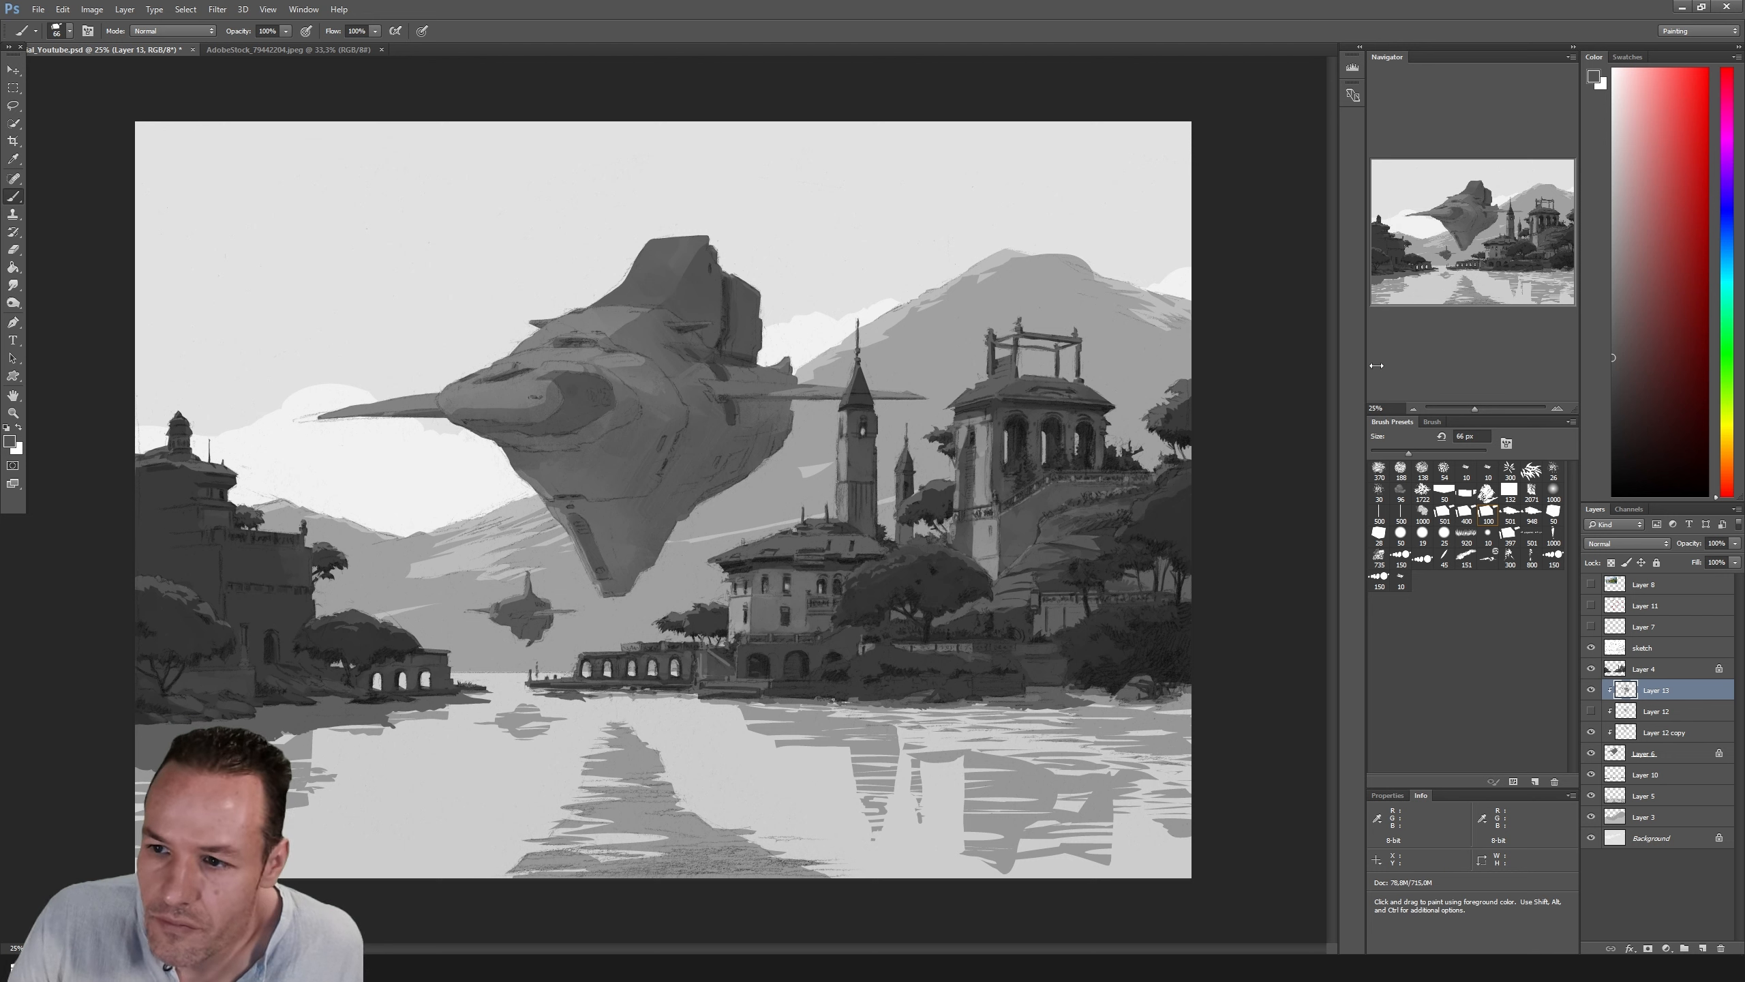
drag(1625, 374, 1603, 390)
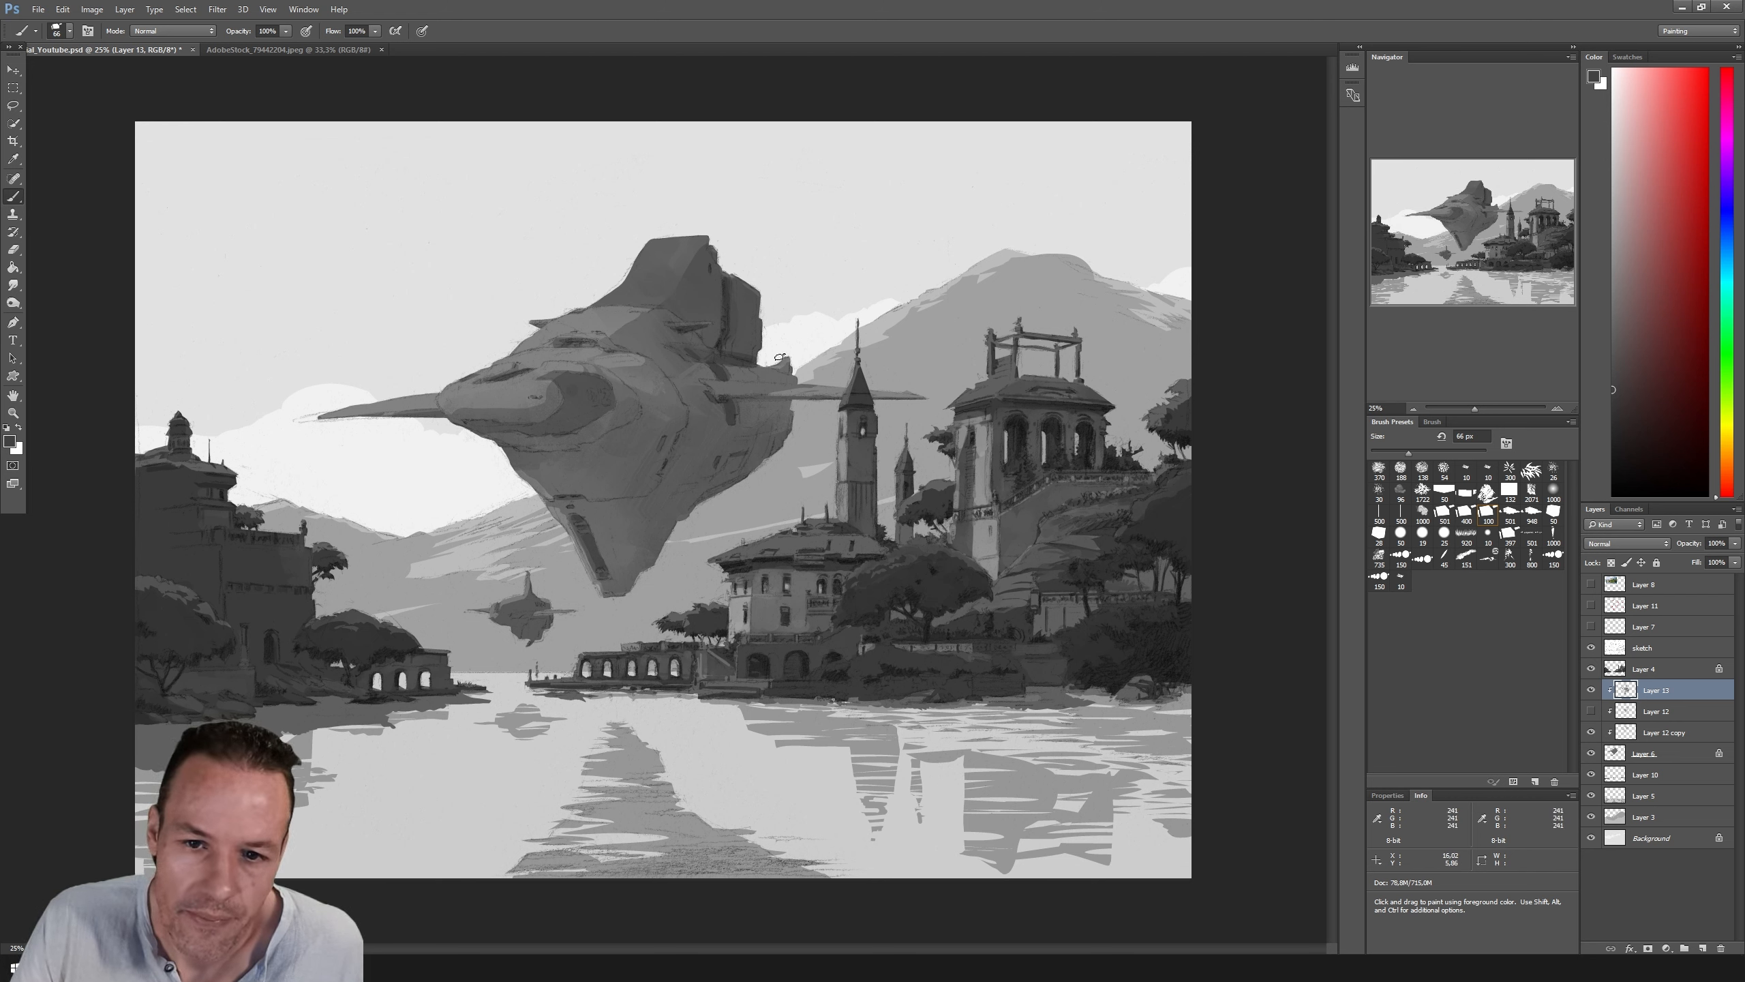
key(i)
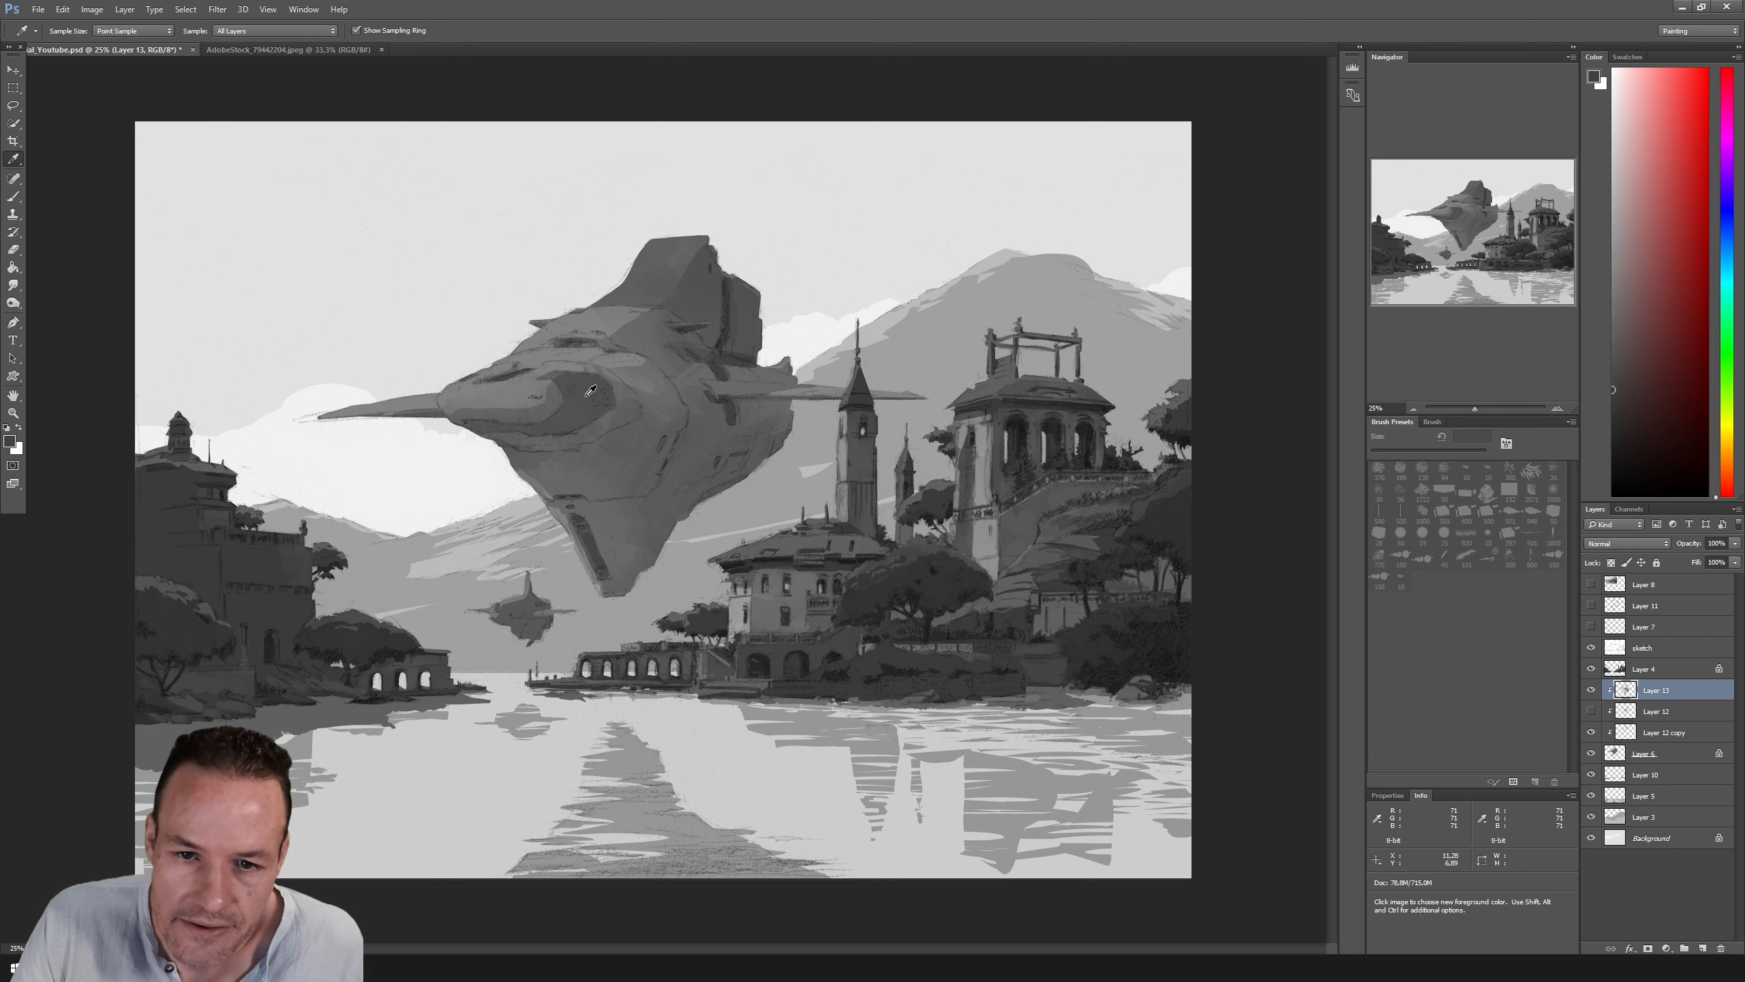
click(725, 338)
key(b)
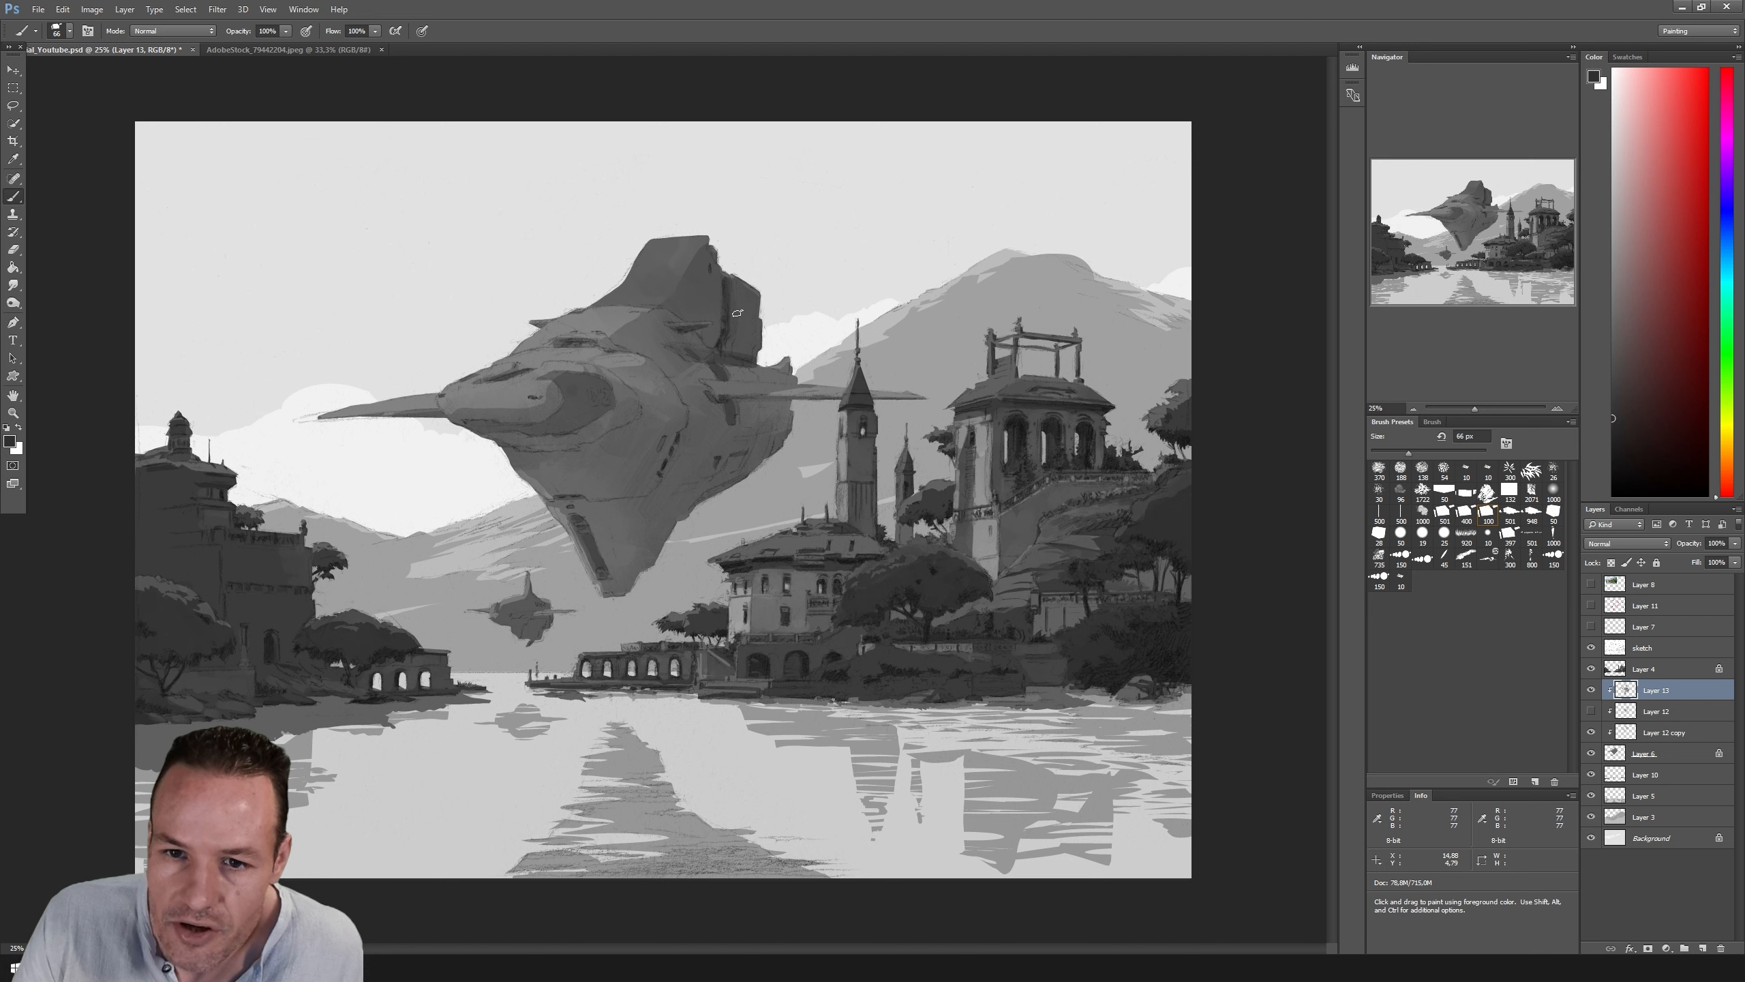
Step: Paint near-black windows and slots along the ship's hull and nose with a 41 px brush, refining them with sampled mid-greys
click(1612, 430)
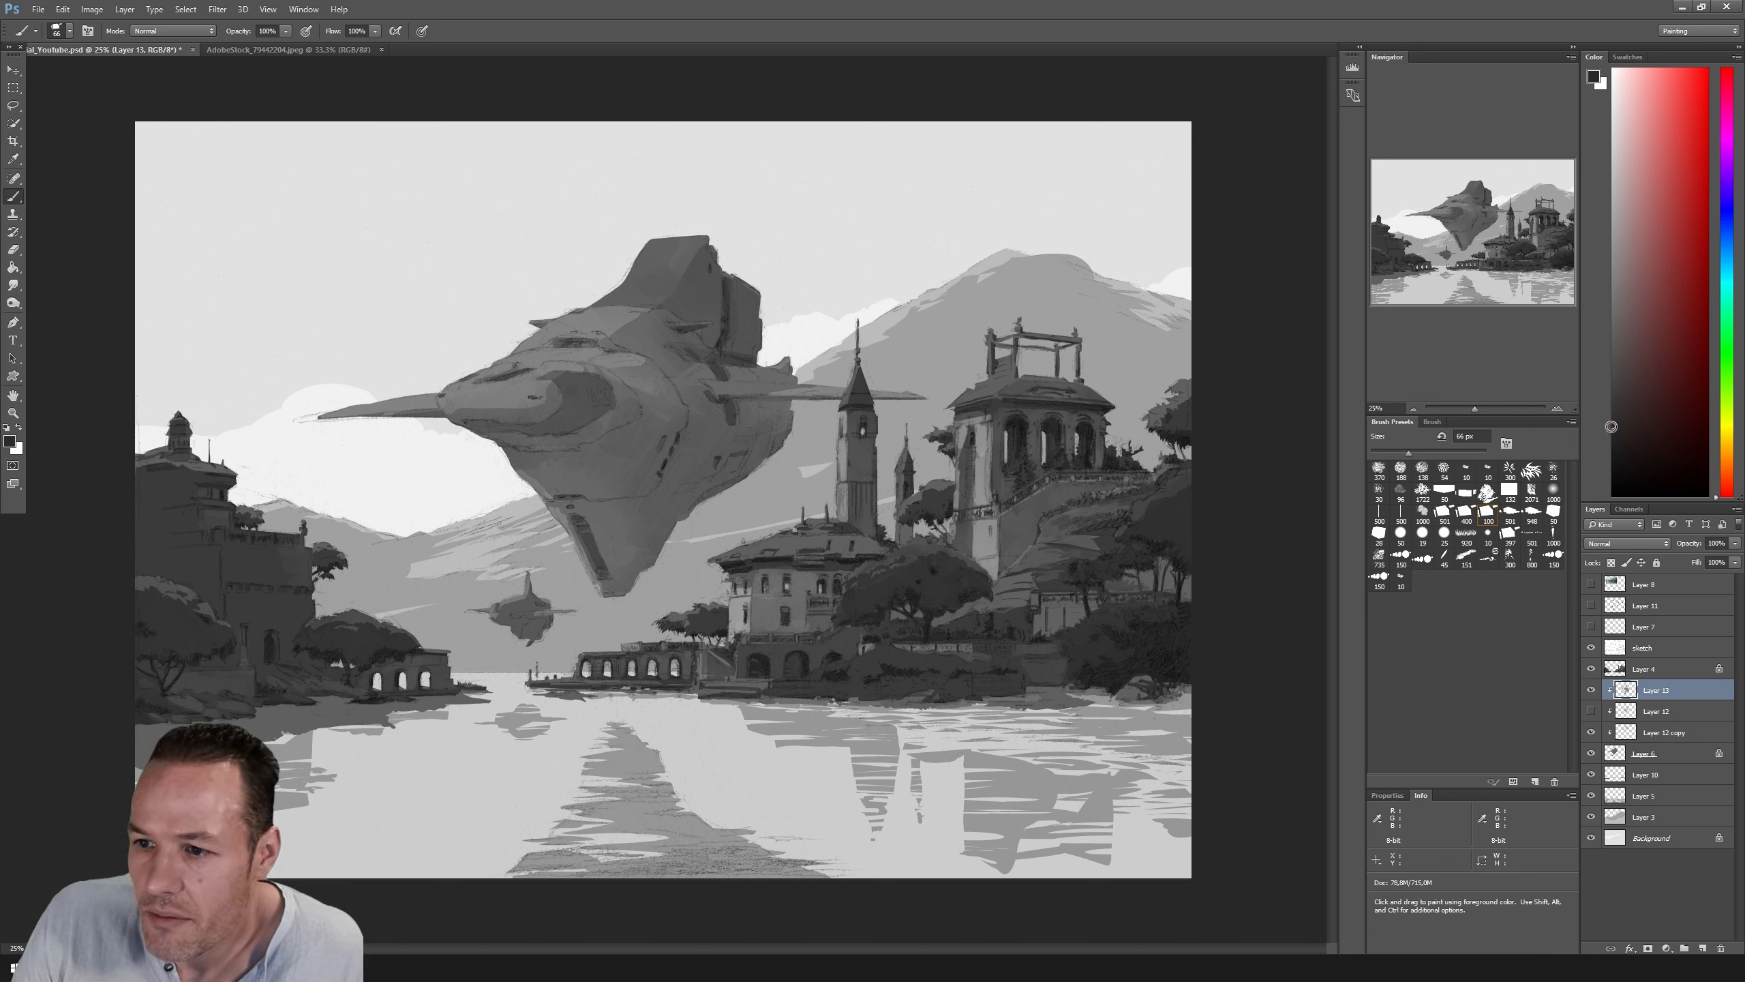
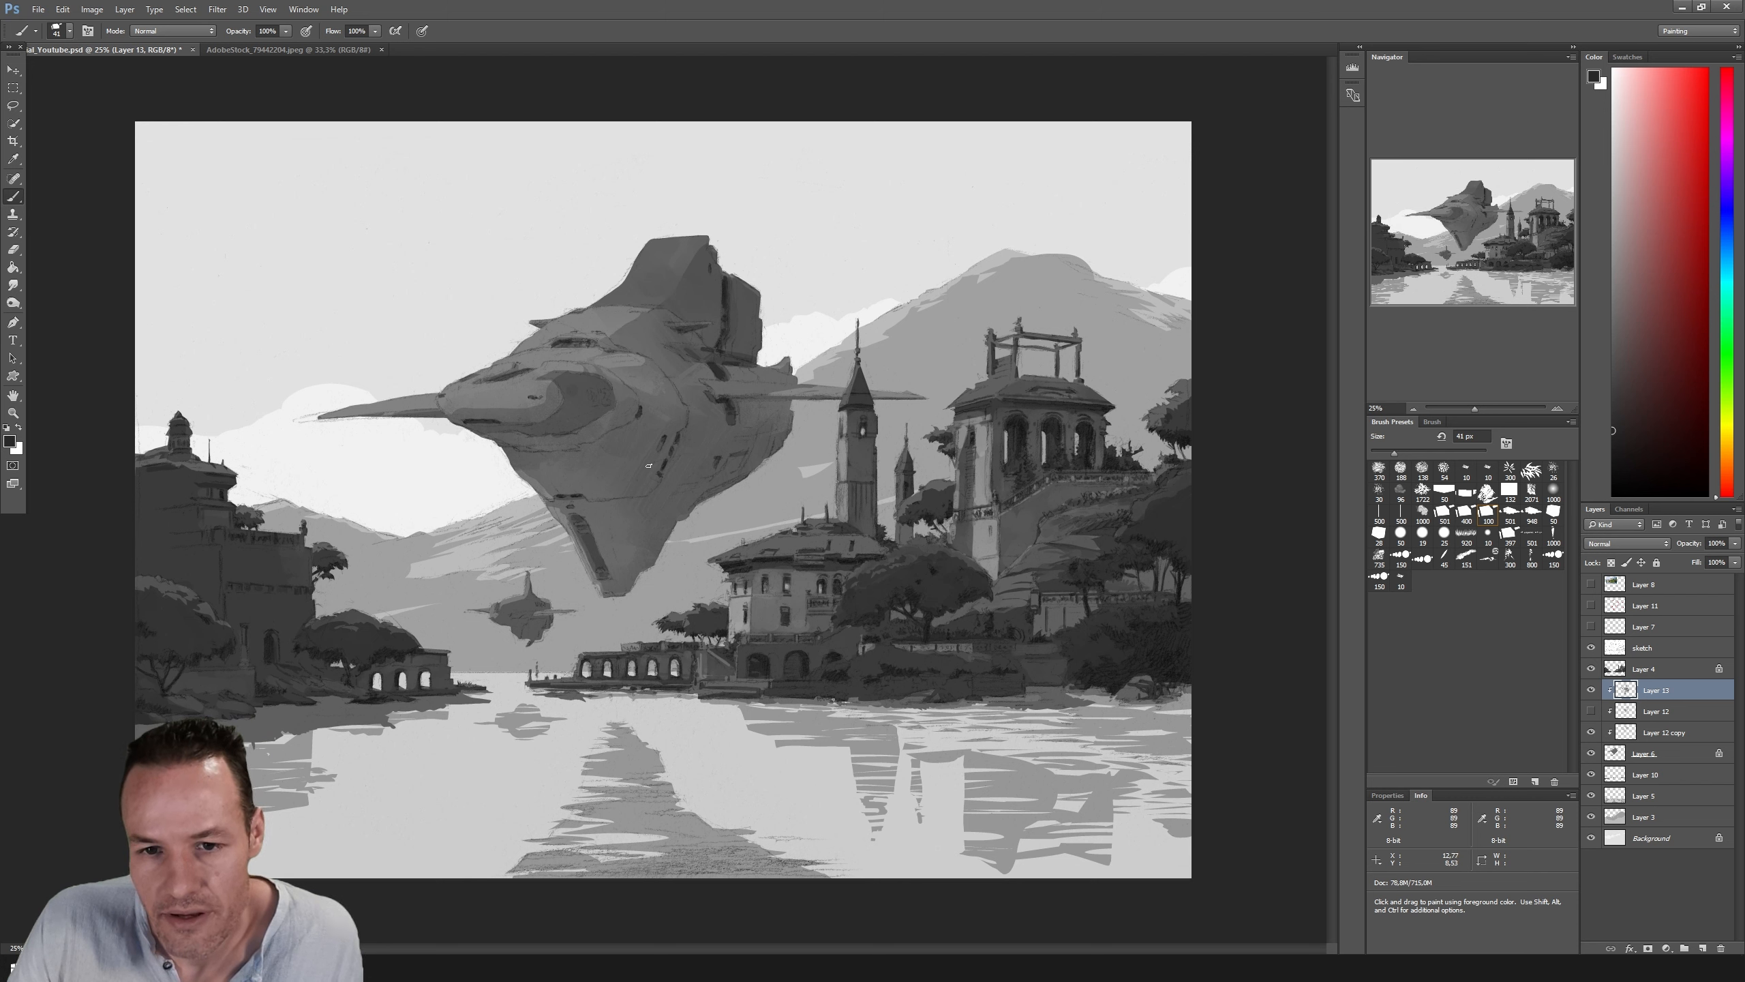
key(alt)
alt+click(720, 300)
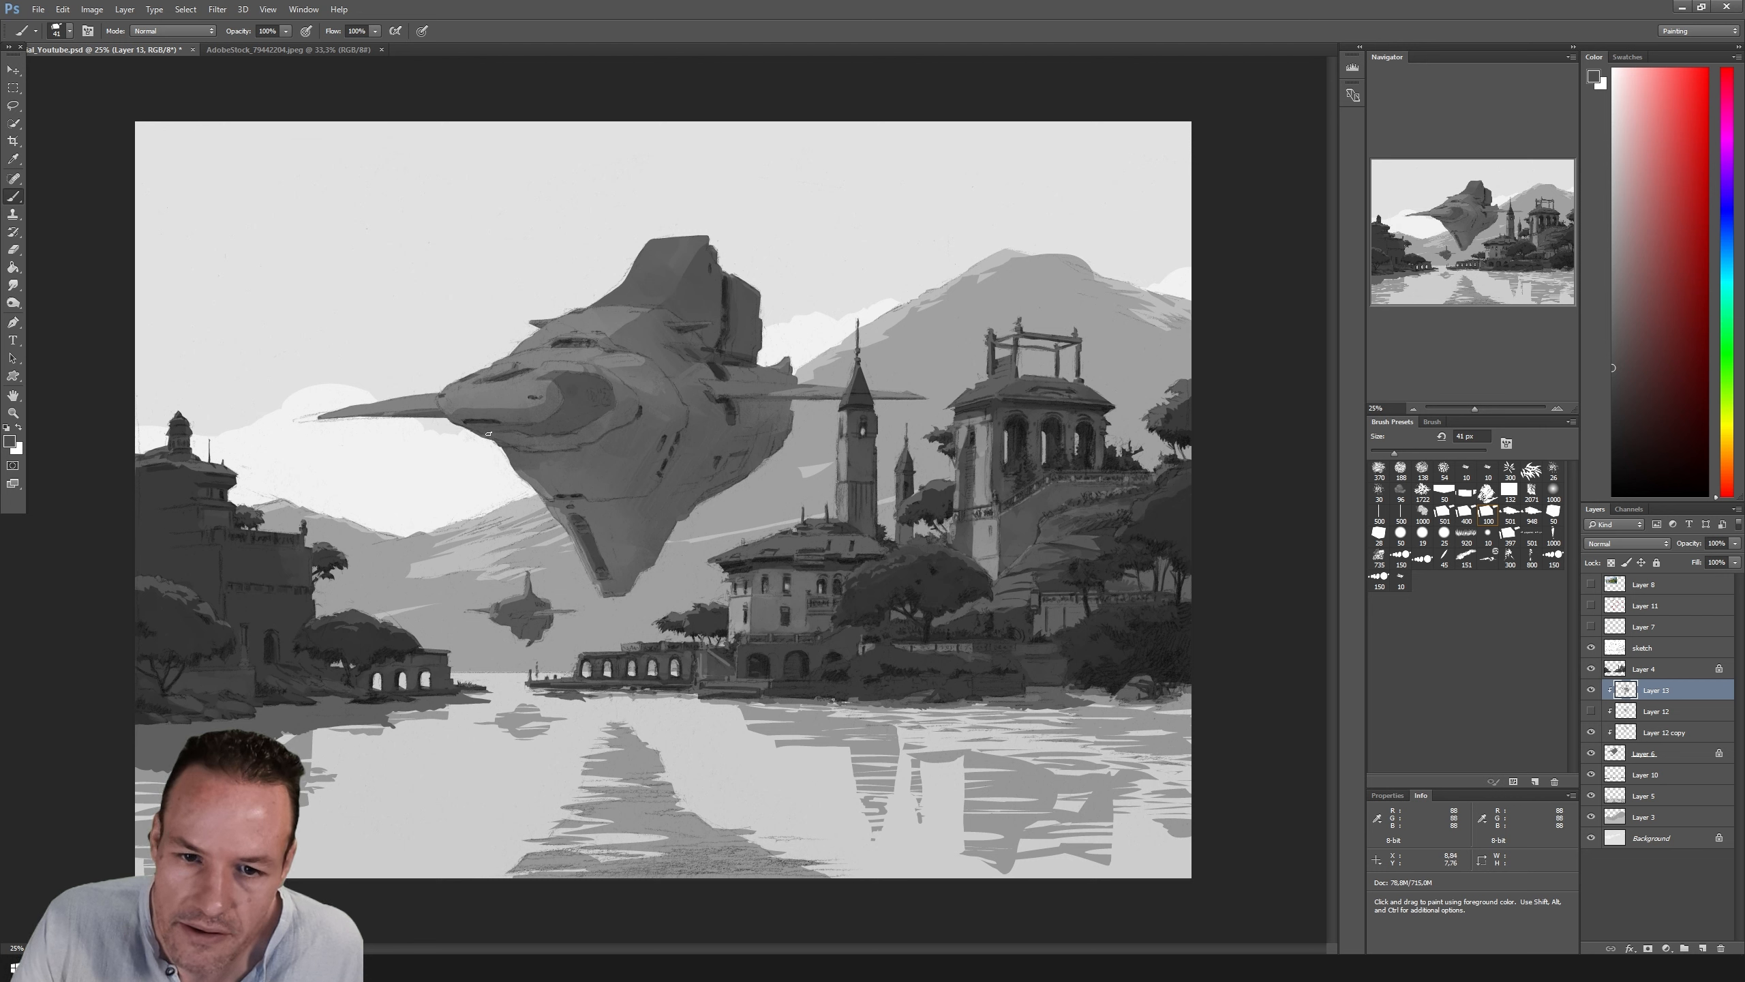
alt+click(503, 434)
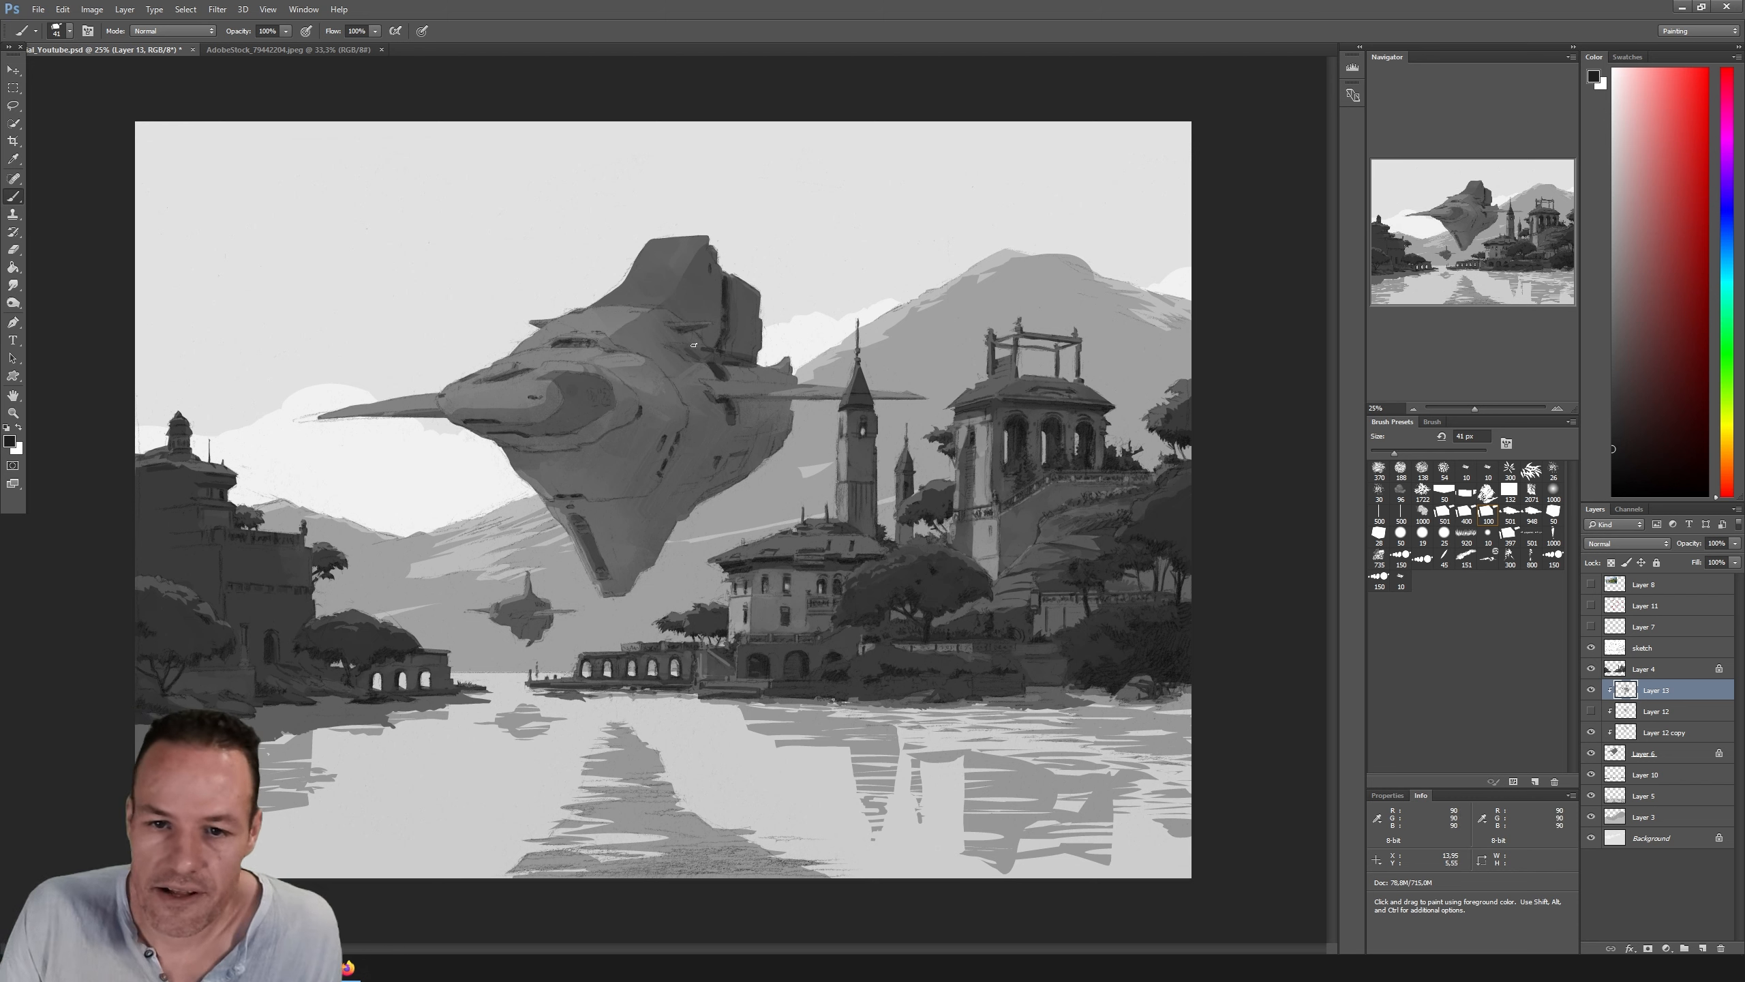
Step: Paint a lighter grey "02" marking on the dark patch behind the ship's nose, and sample a grey from the upper hull
alt+click(596, 390)
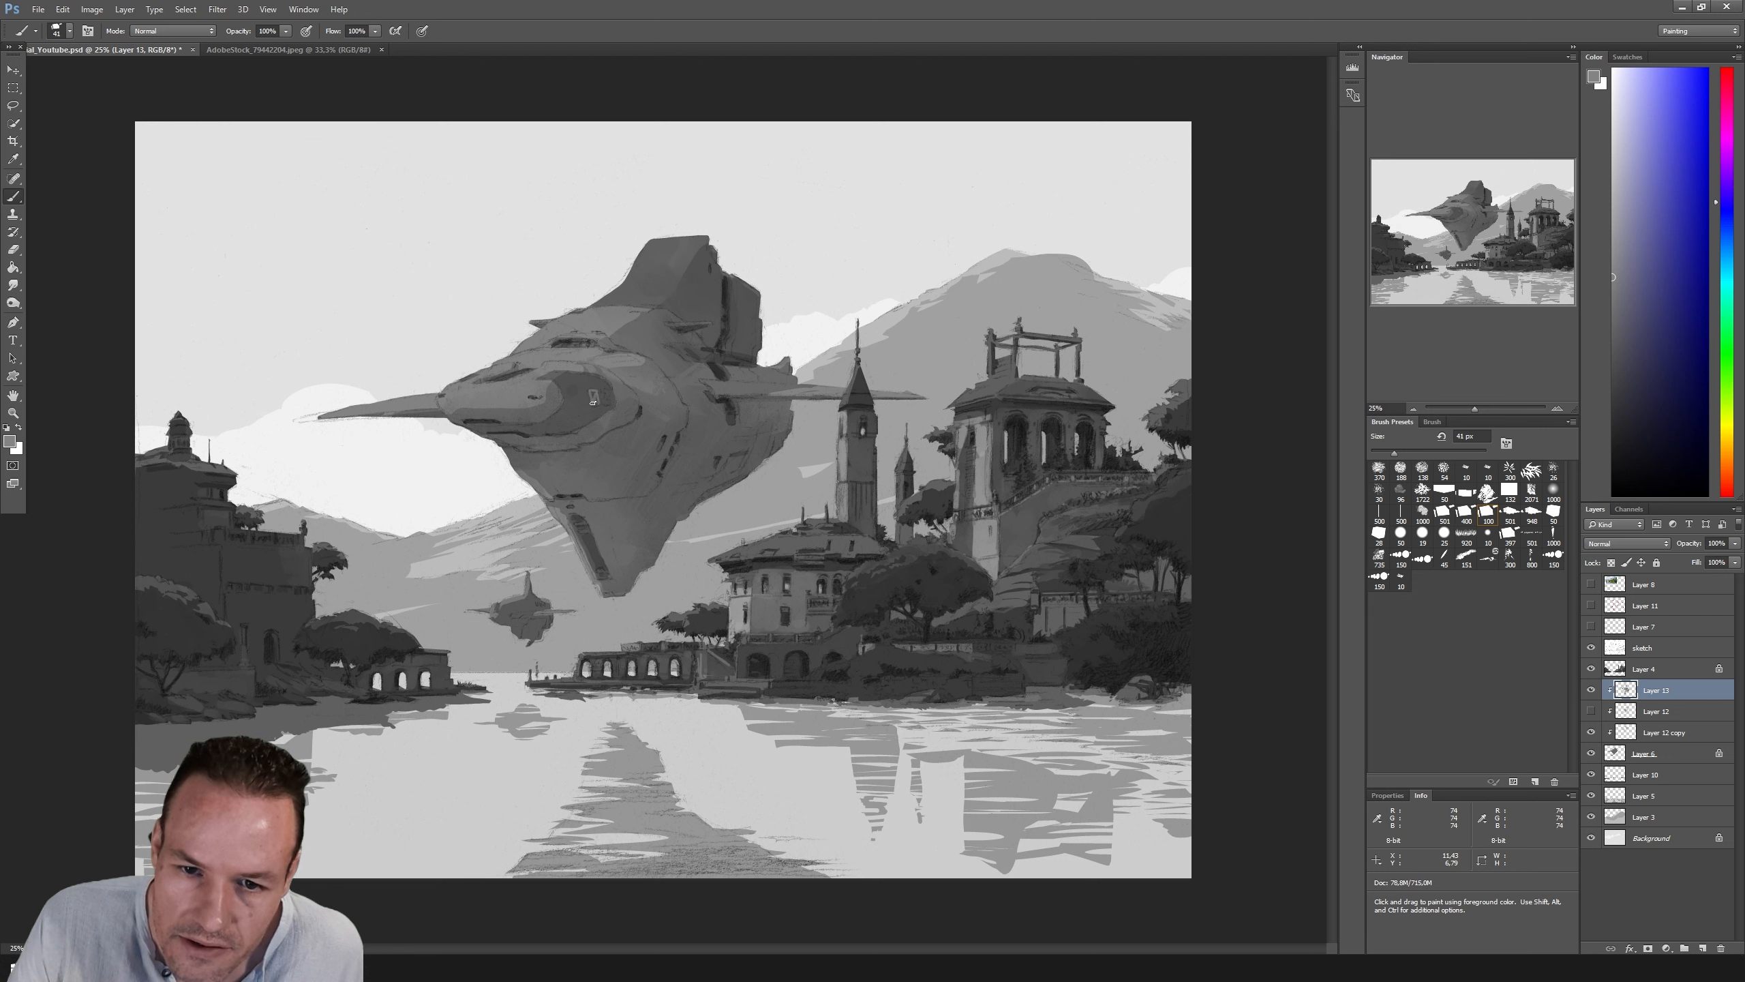
drag(605, 391, 606, 403)
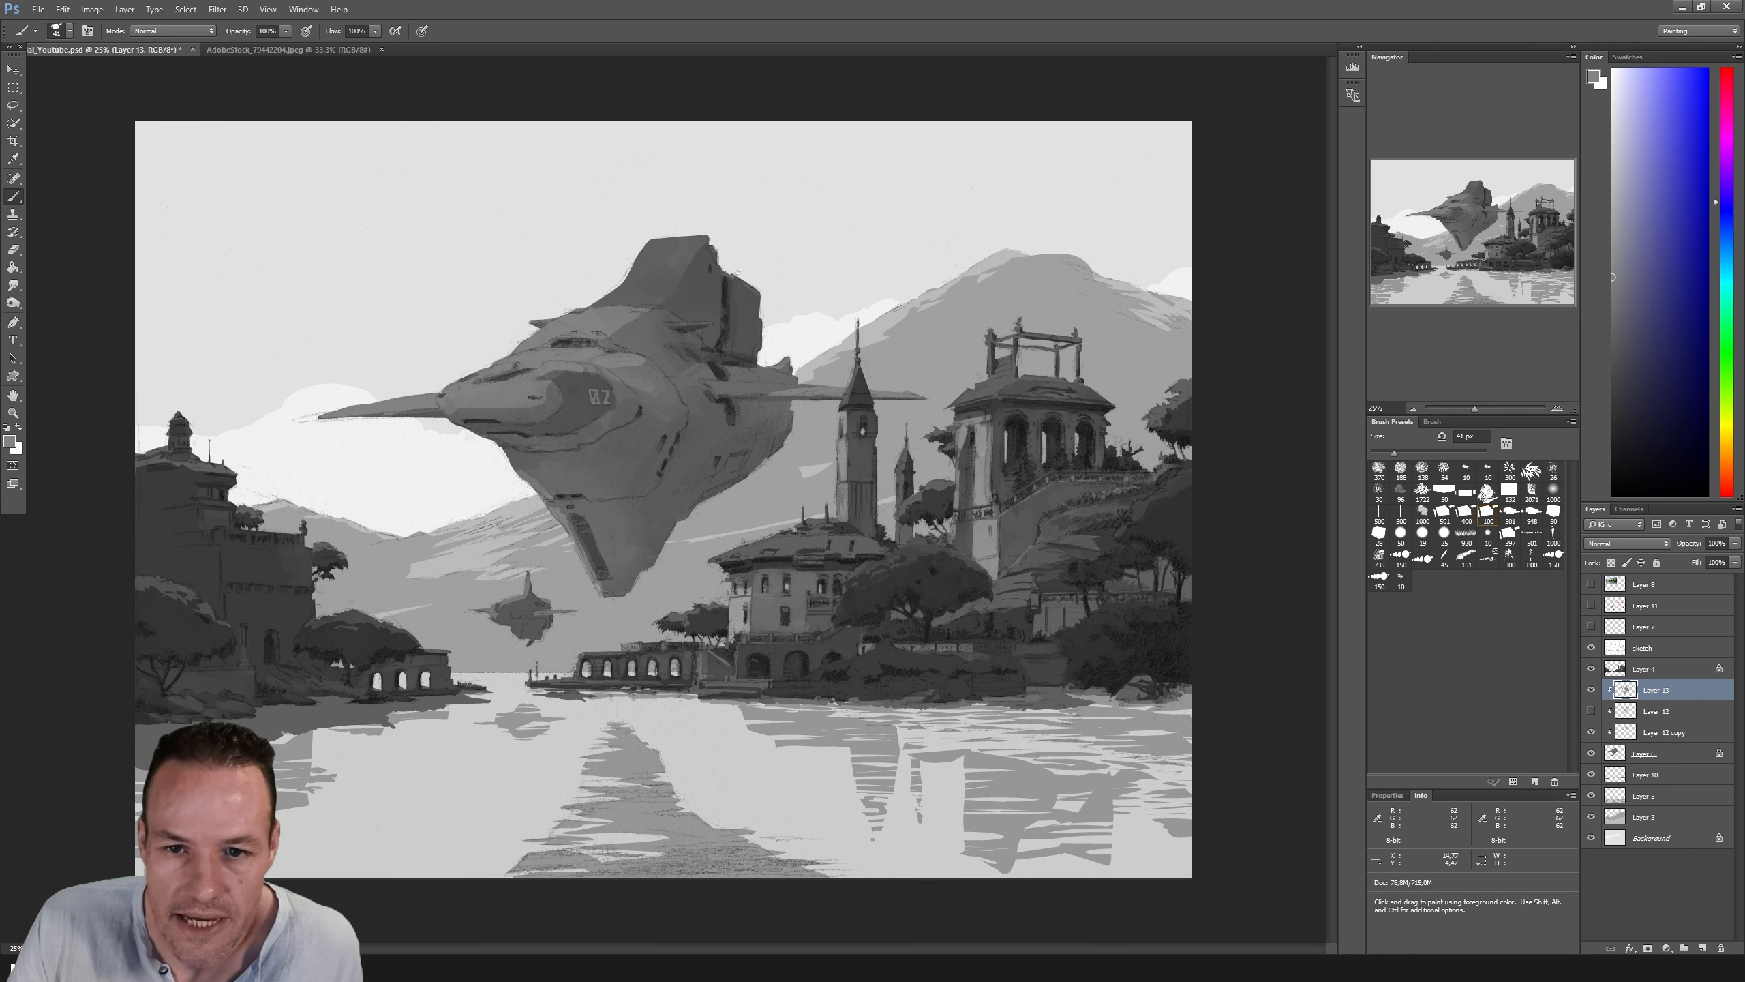
alt+click(617, 336)
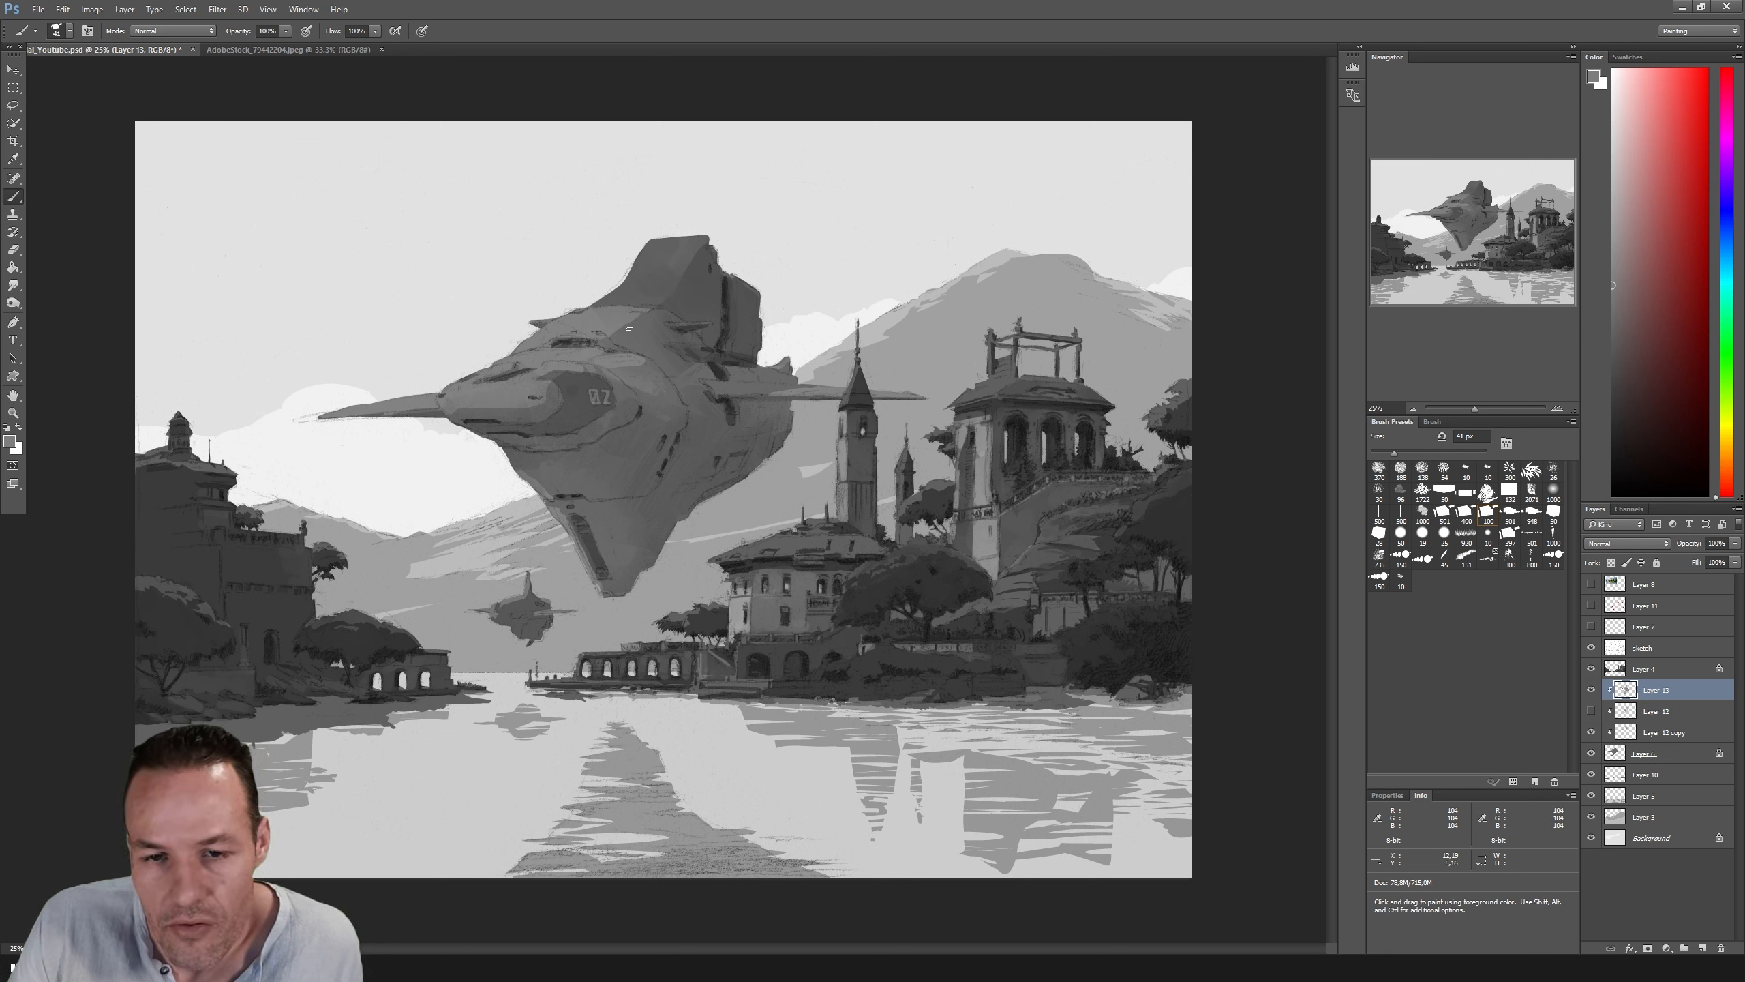
Step: Sample greys from the ship's upper hull, wings and nose for touching up its details with the 41 px brush
alt+click(610, 333)
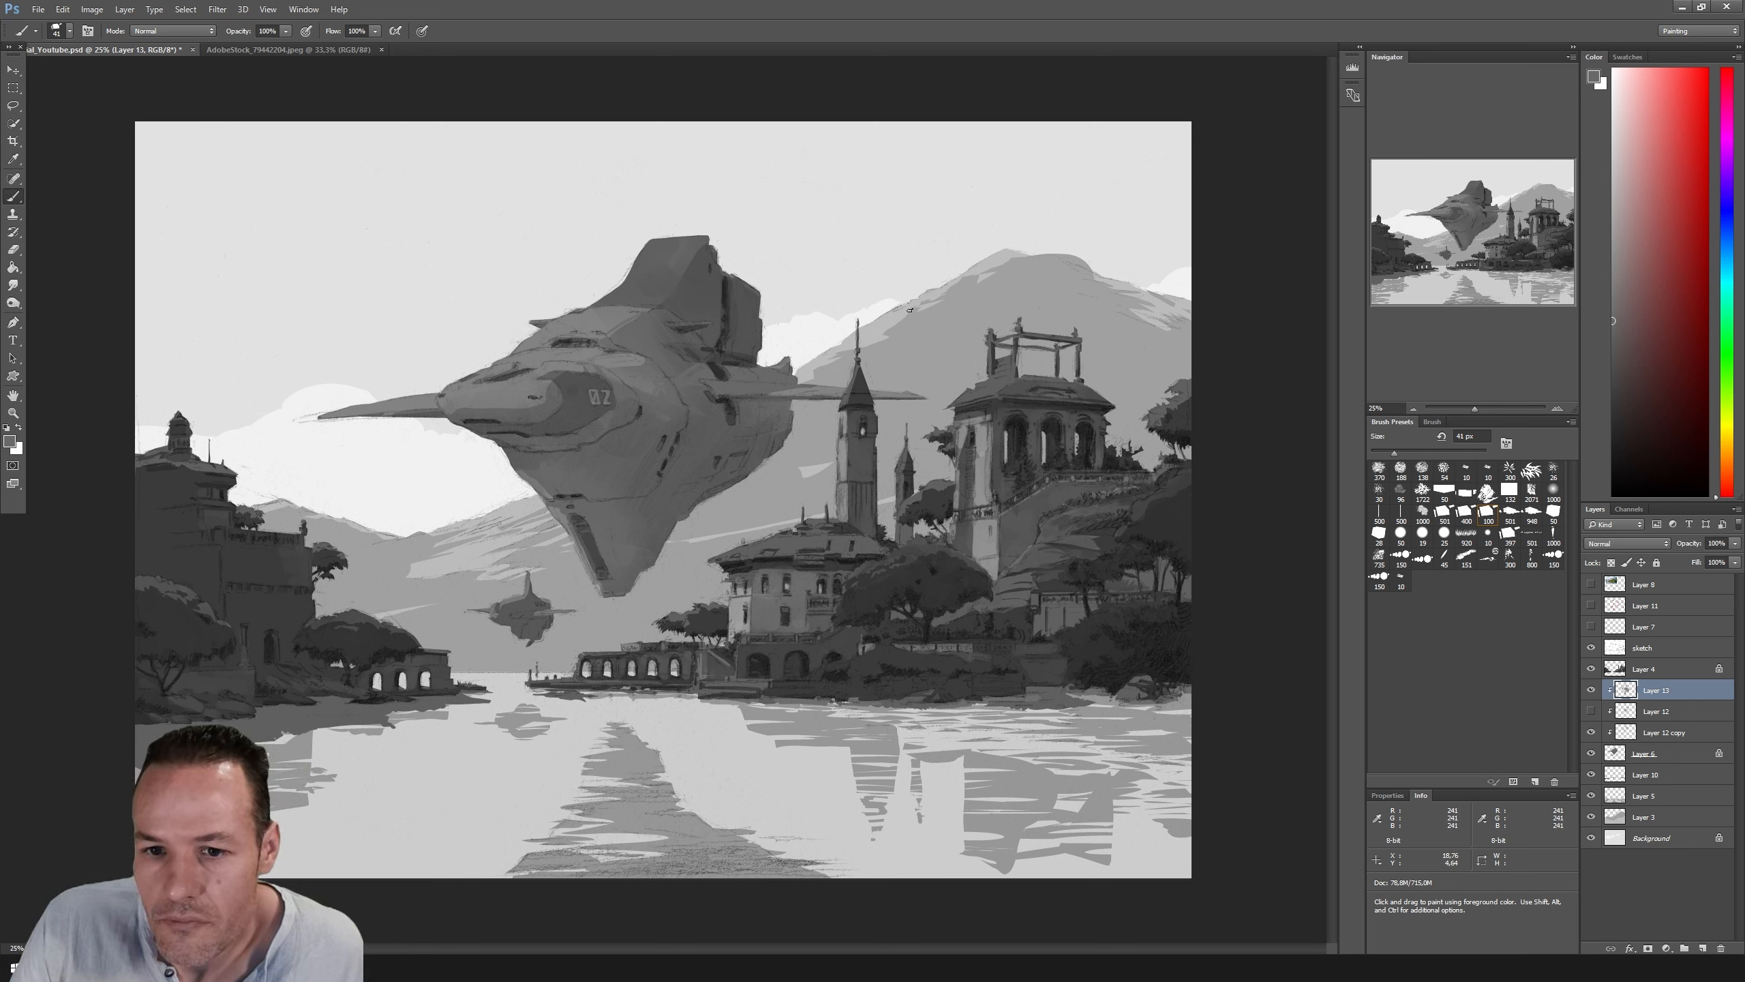
key(i)
click(824, 390)
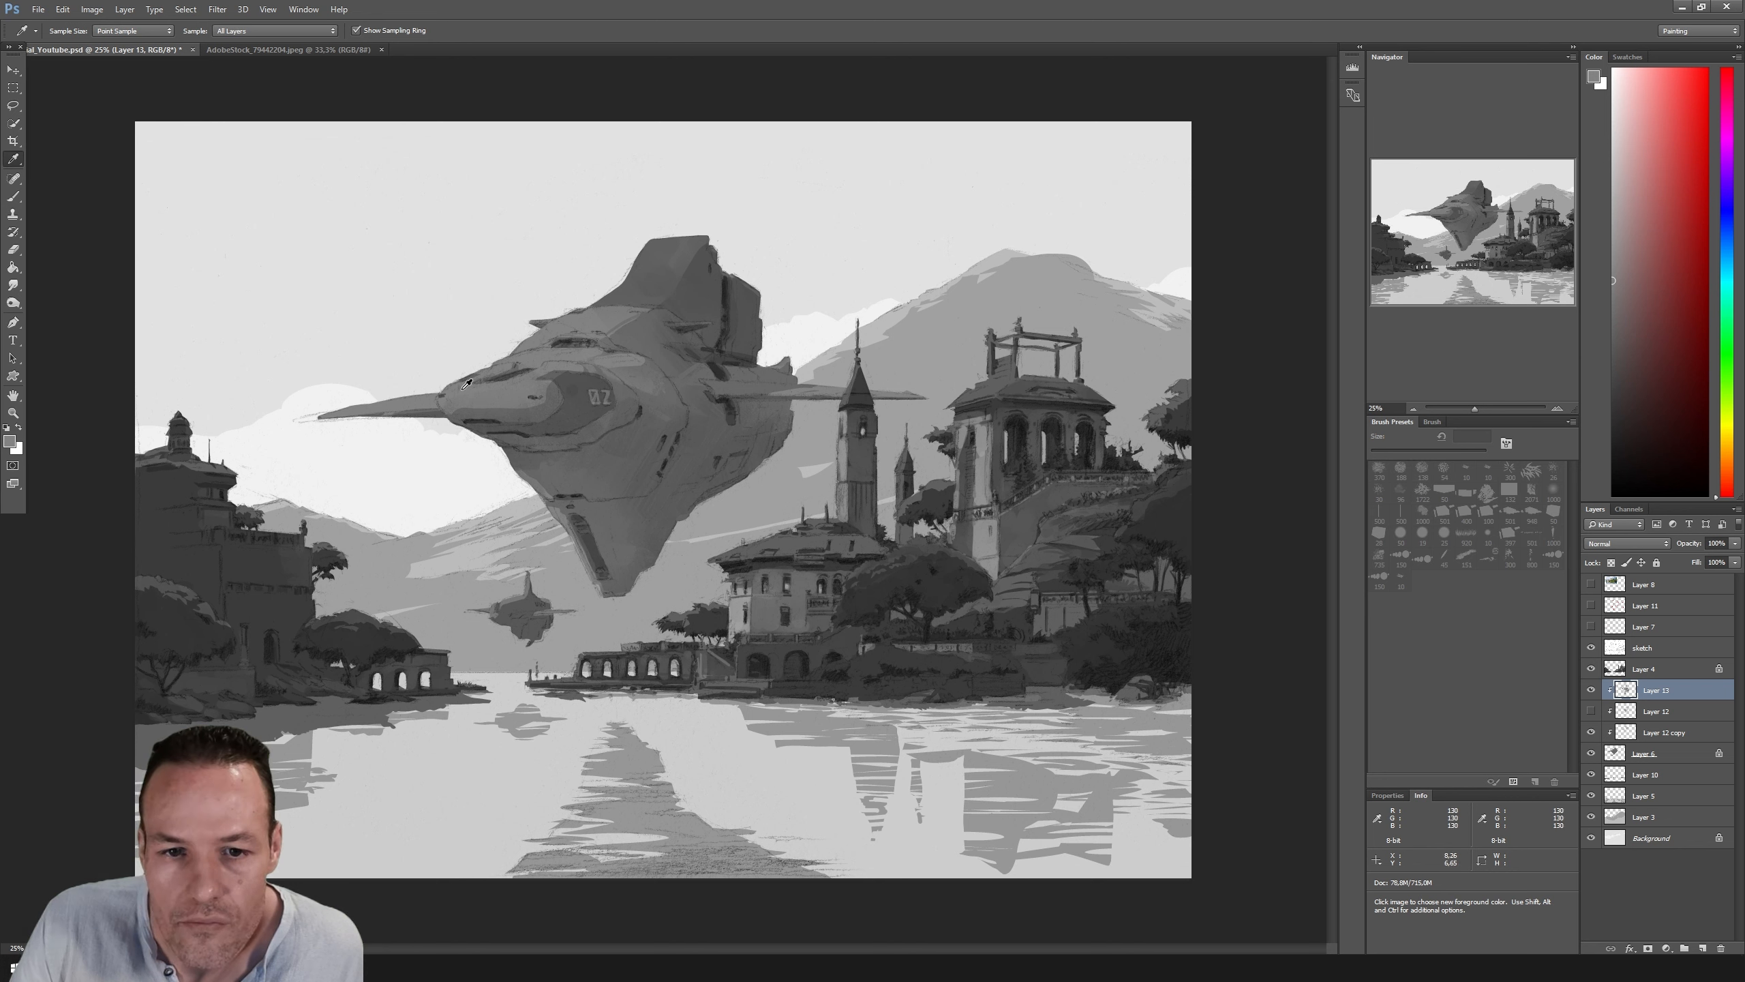
click(418, 398)
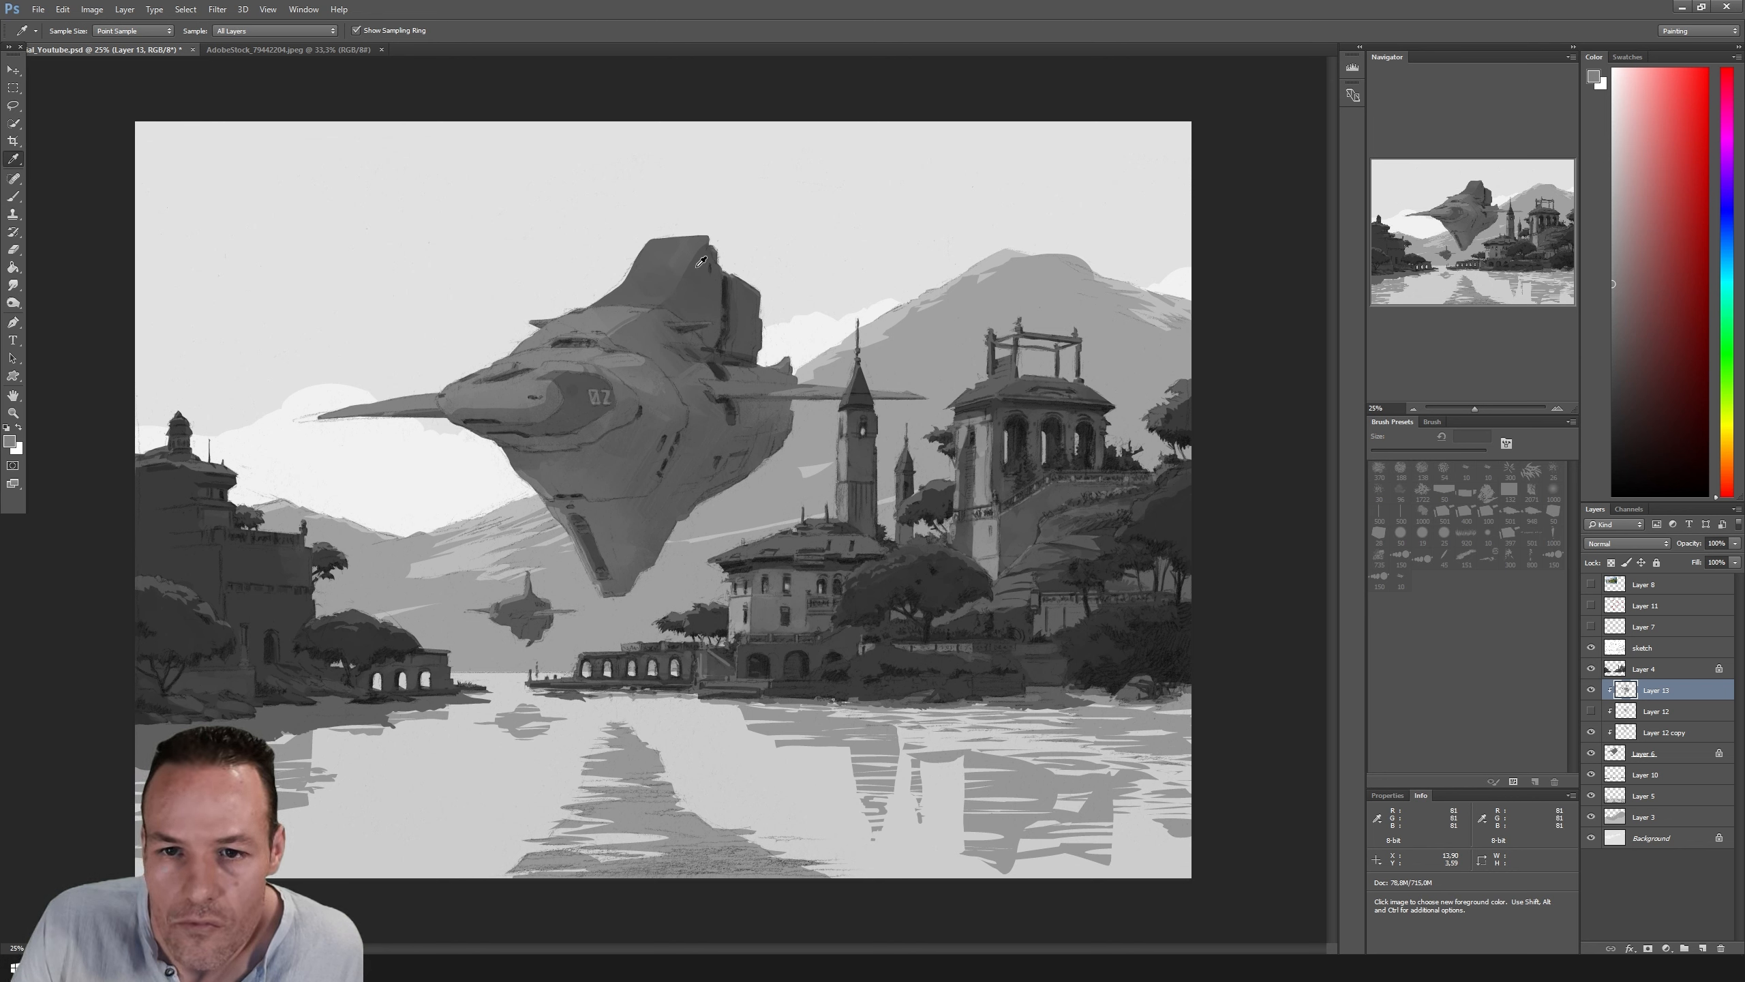
key(b)
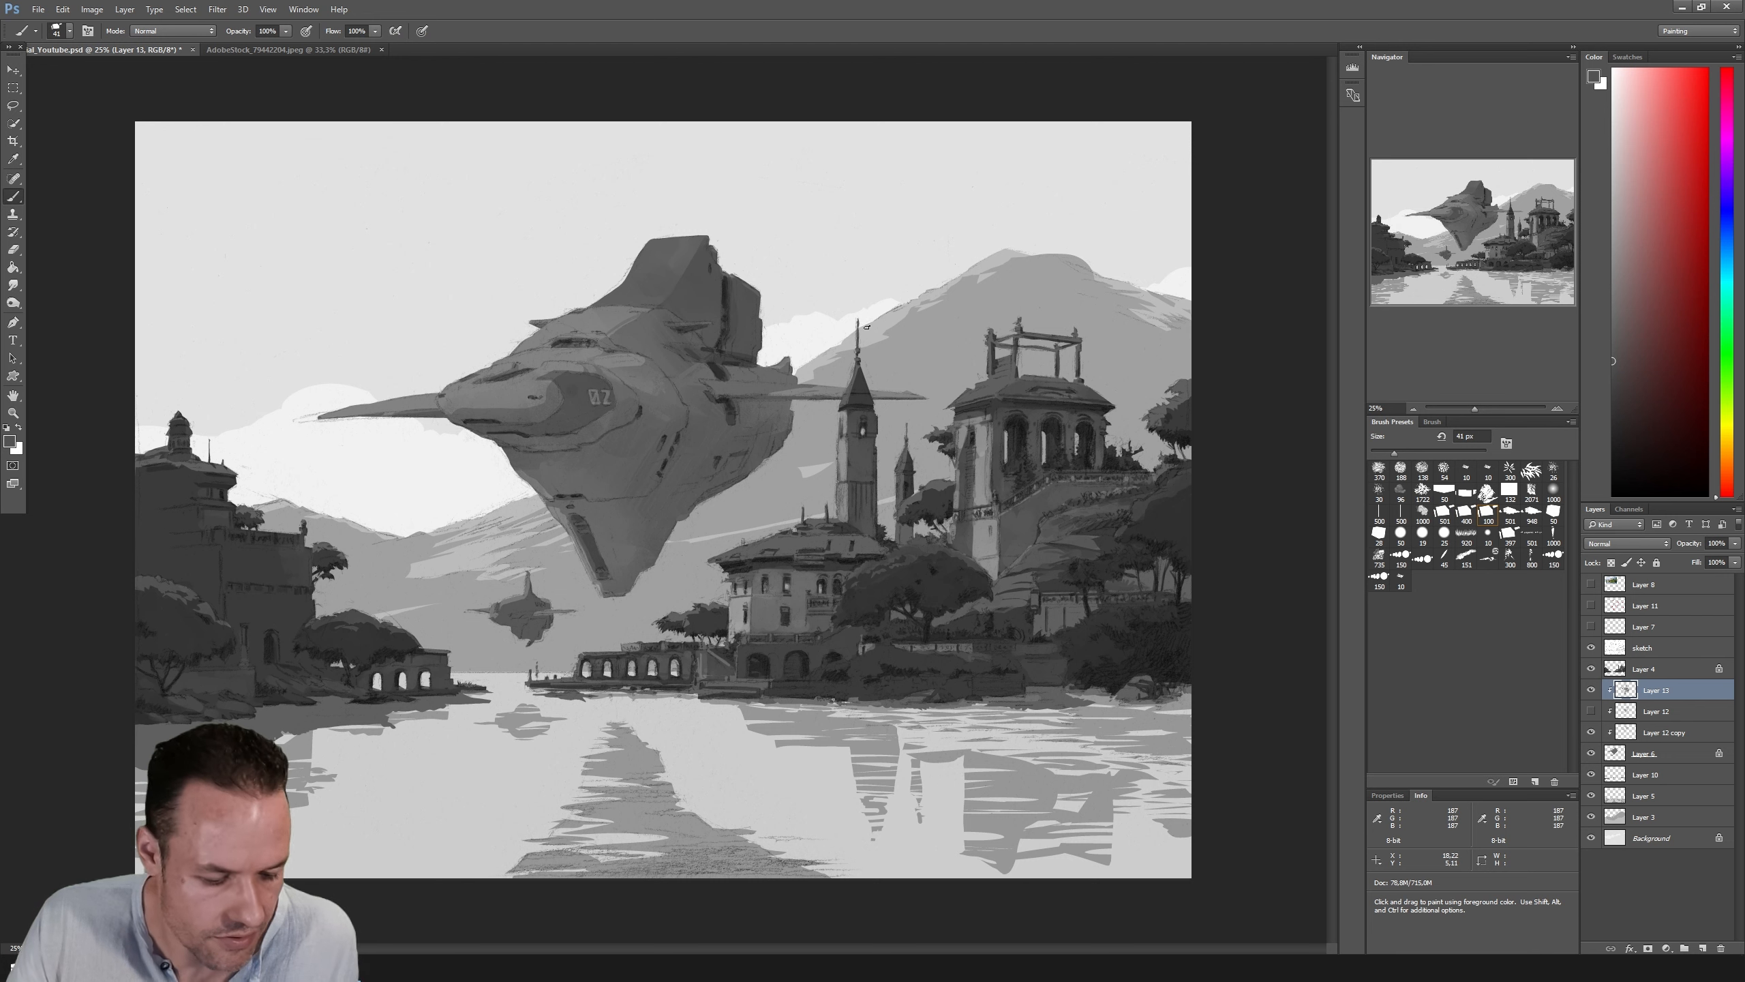
Step: Lasso the rear strip of the ship's tail fin, shade inside it with a 92 px brush in sampled greys, and deselect
key(l)
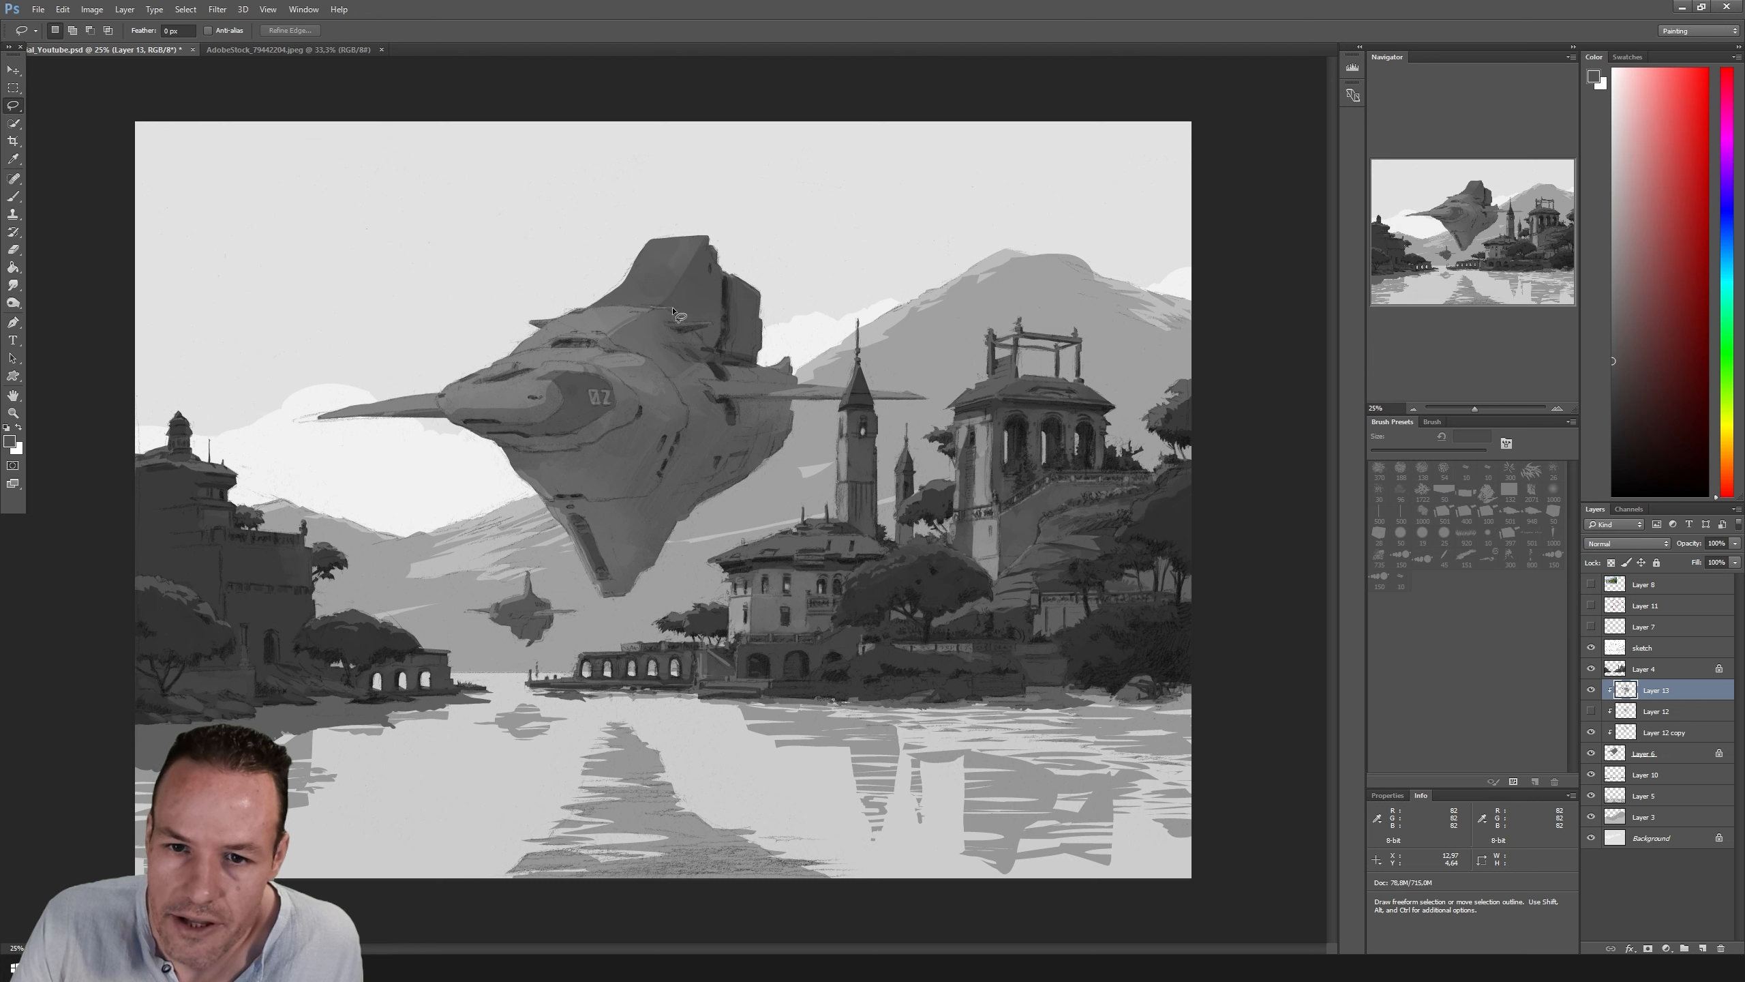
mouse_move(674, 311)
mouse_down()
mouse_move(719, 249)
mouse_move(687, 254)
mouse_move(647, 306)
mouse_up()
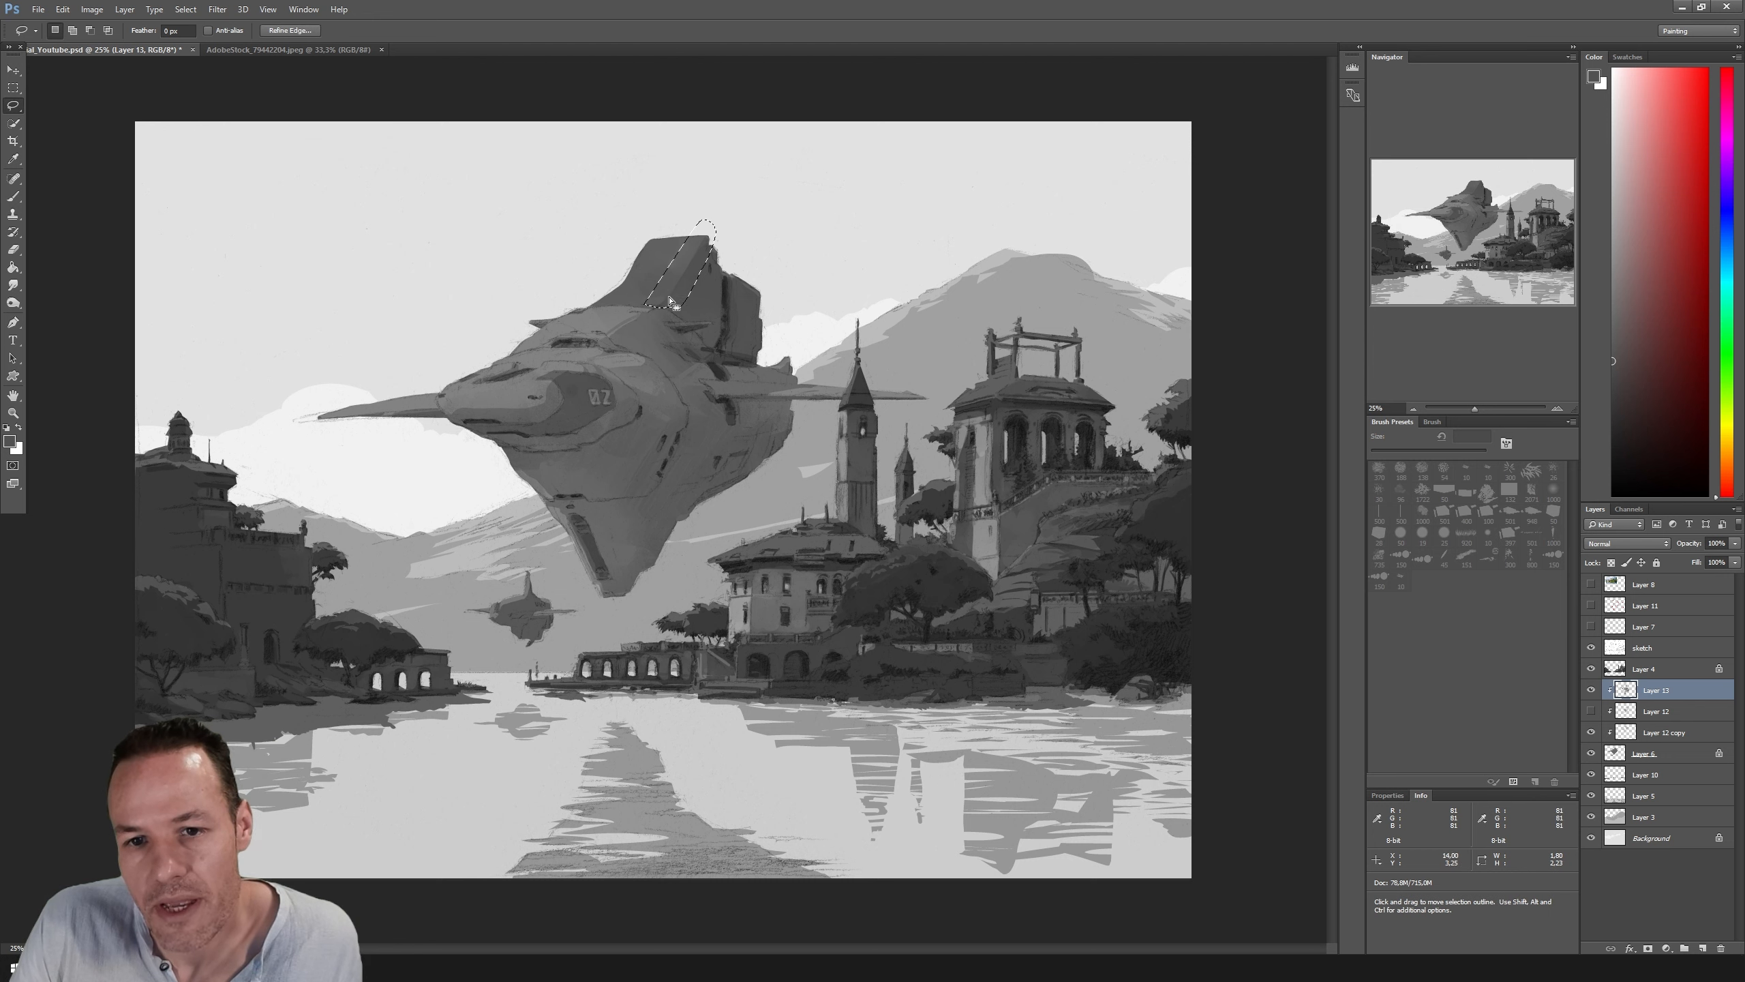
key(b)
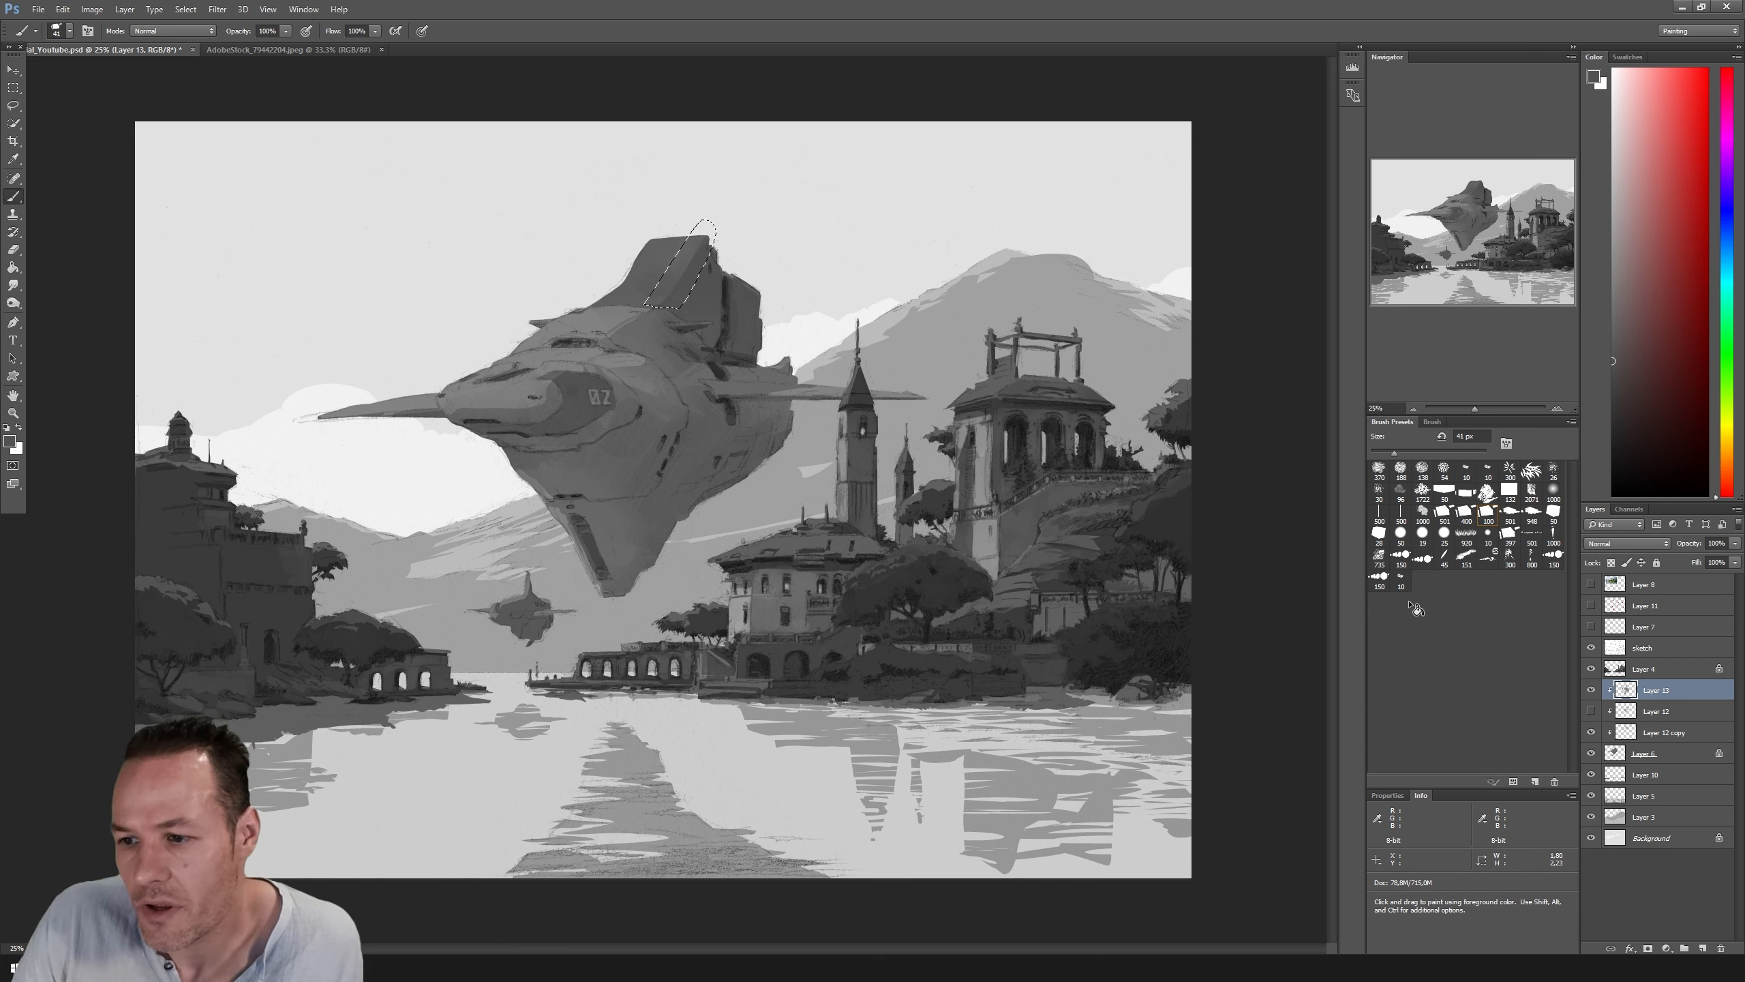
click(1553, 490)
click(1424, 453)
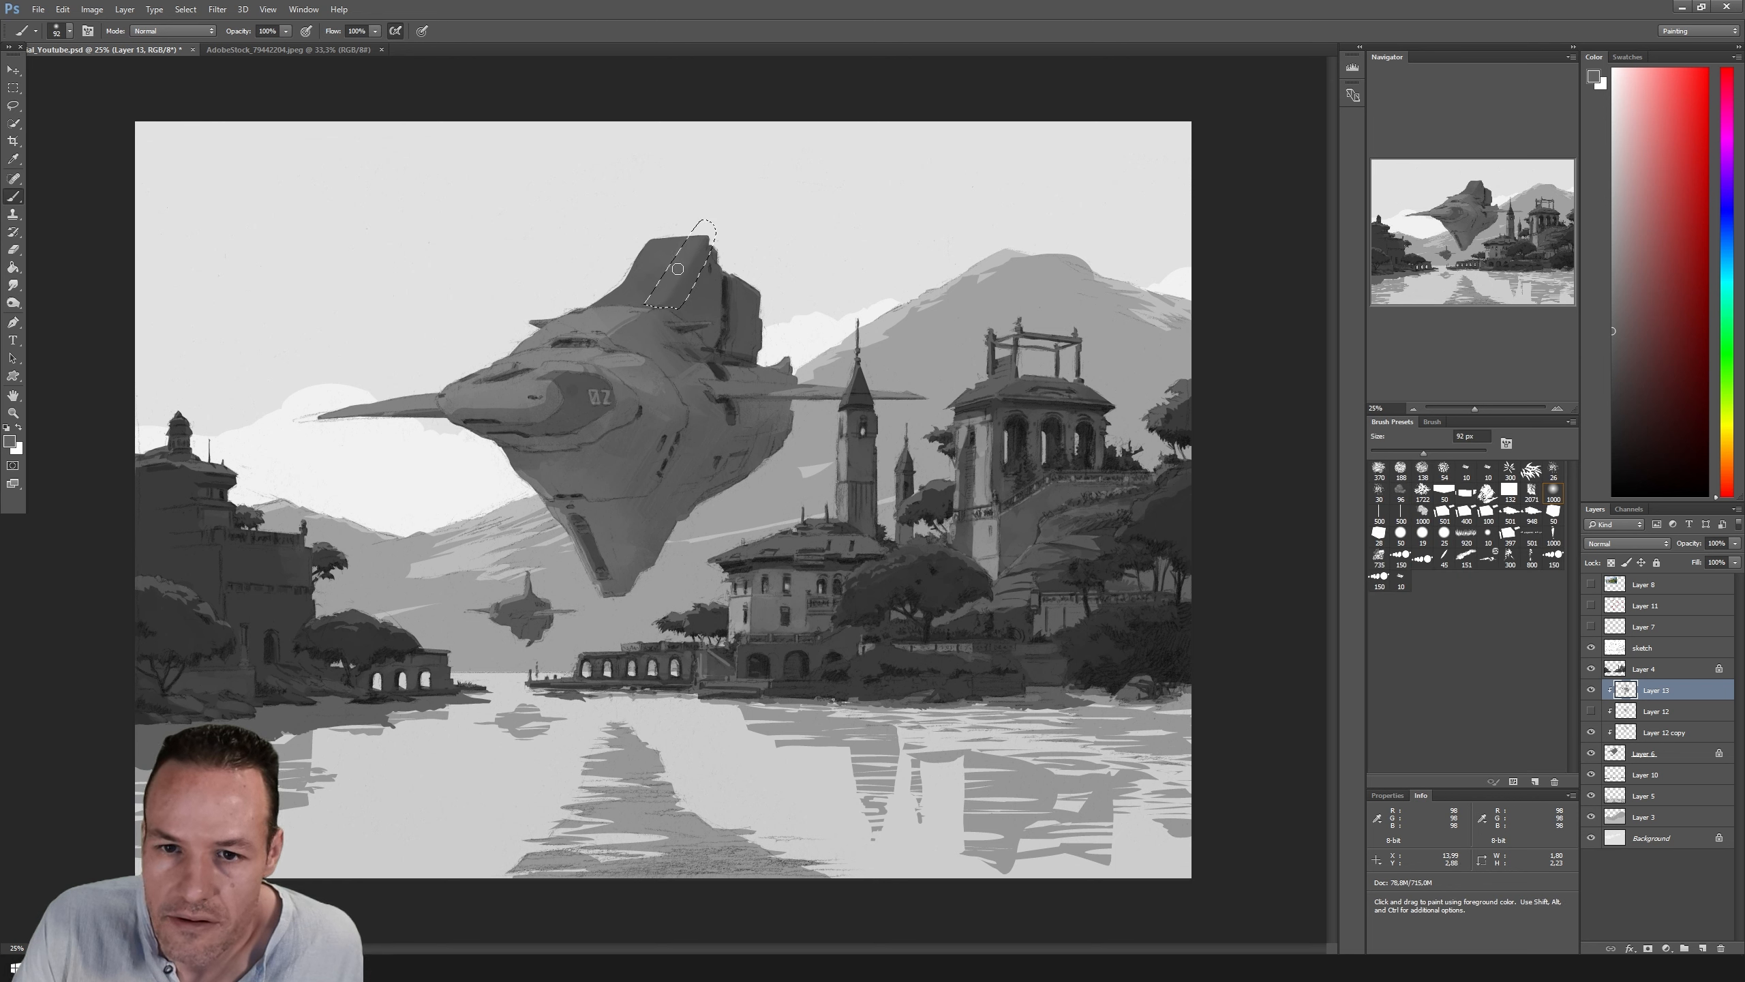
alt+click(673, 306)
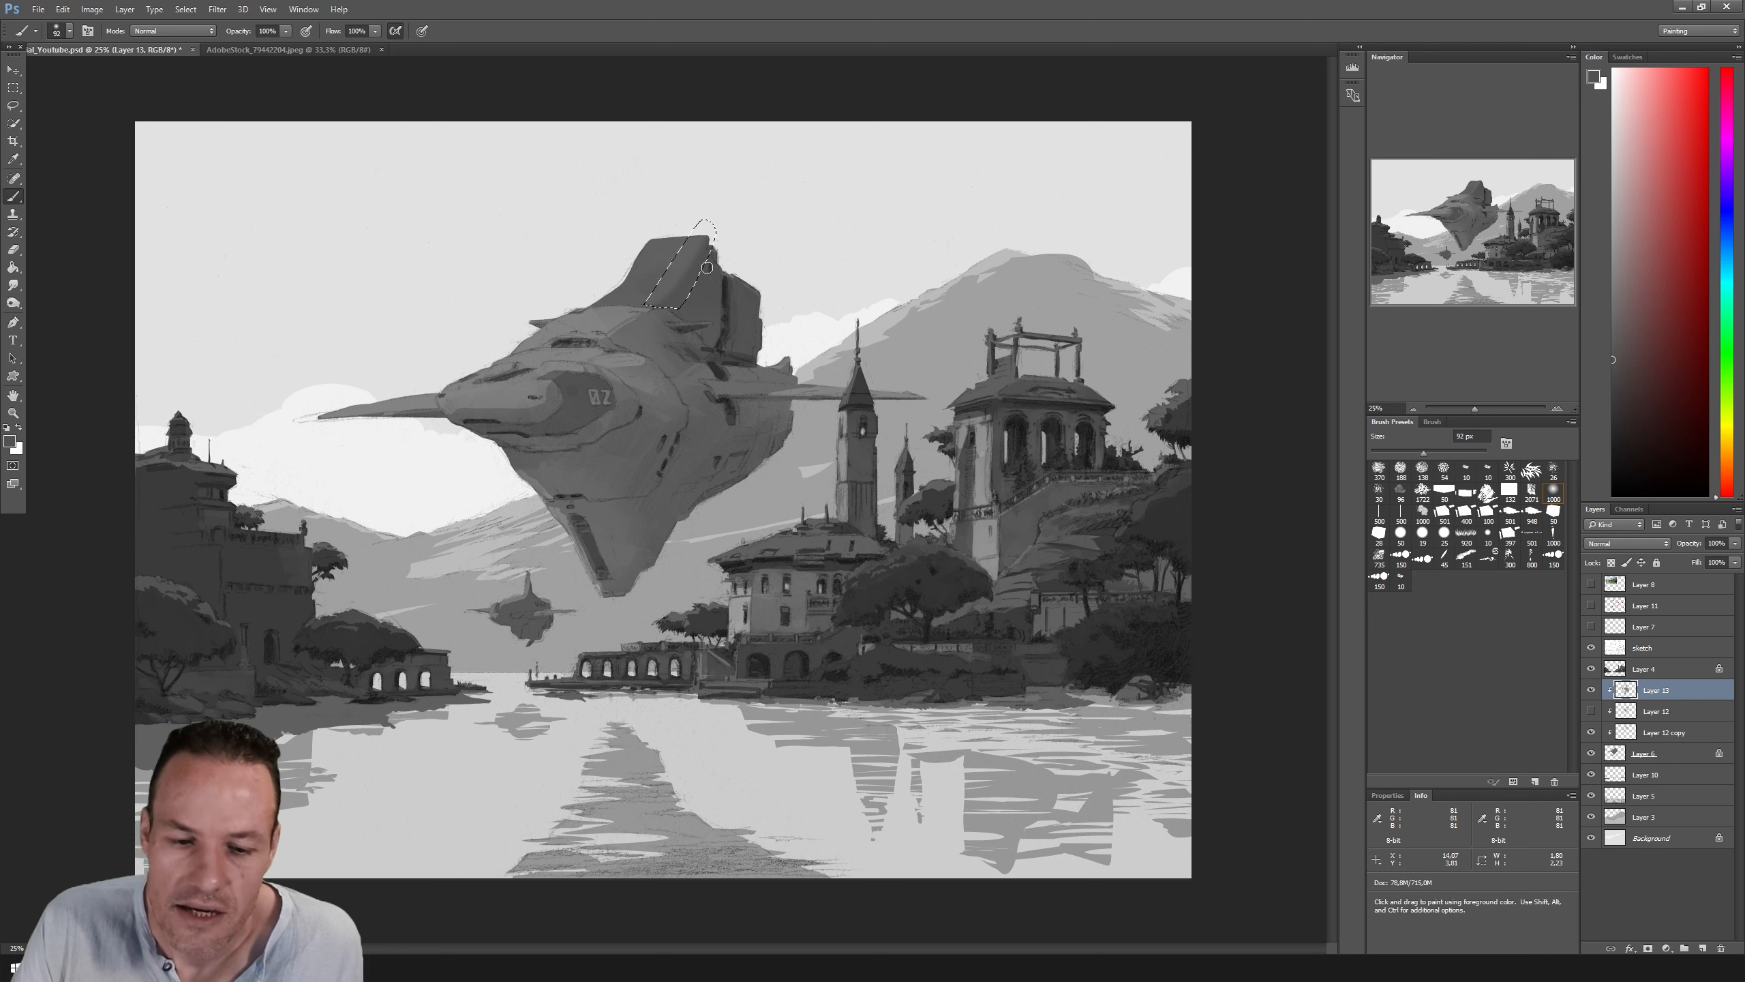
key(l)
key(ctrl+d)
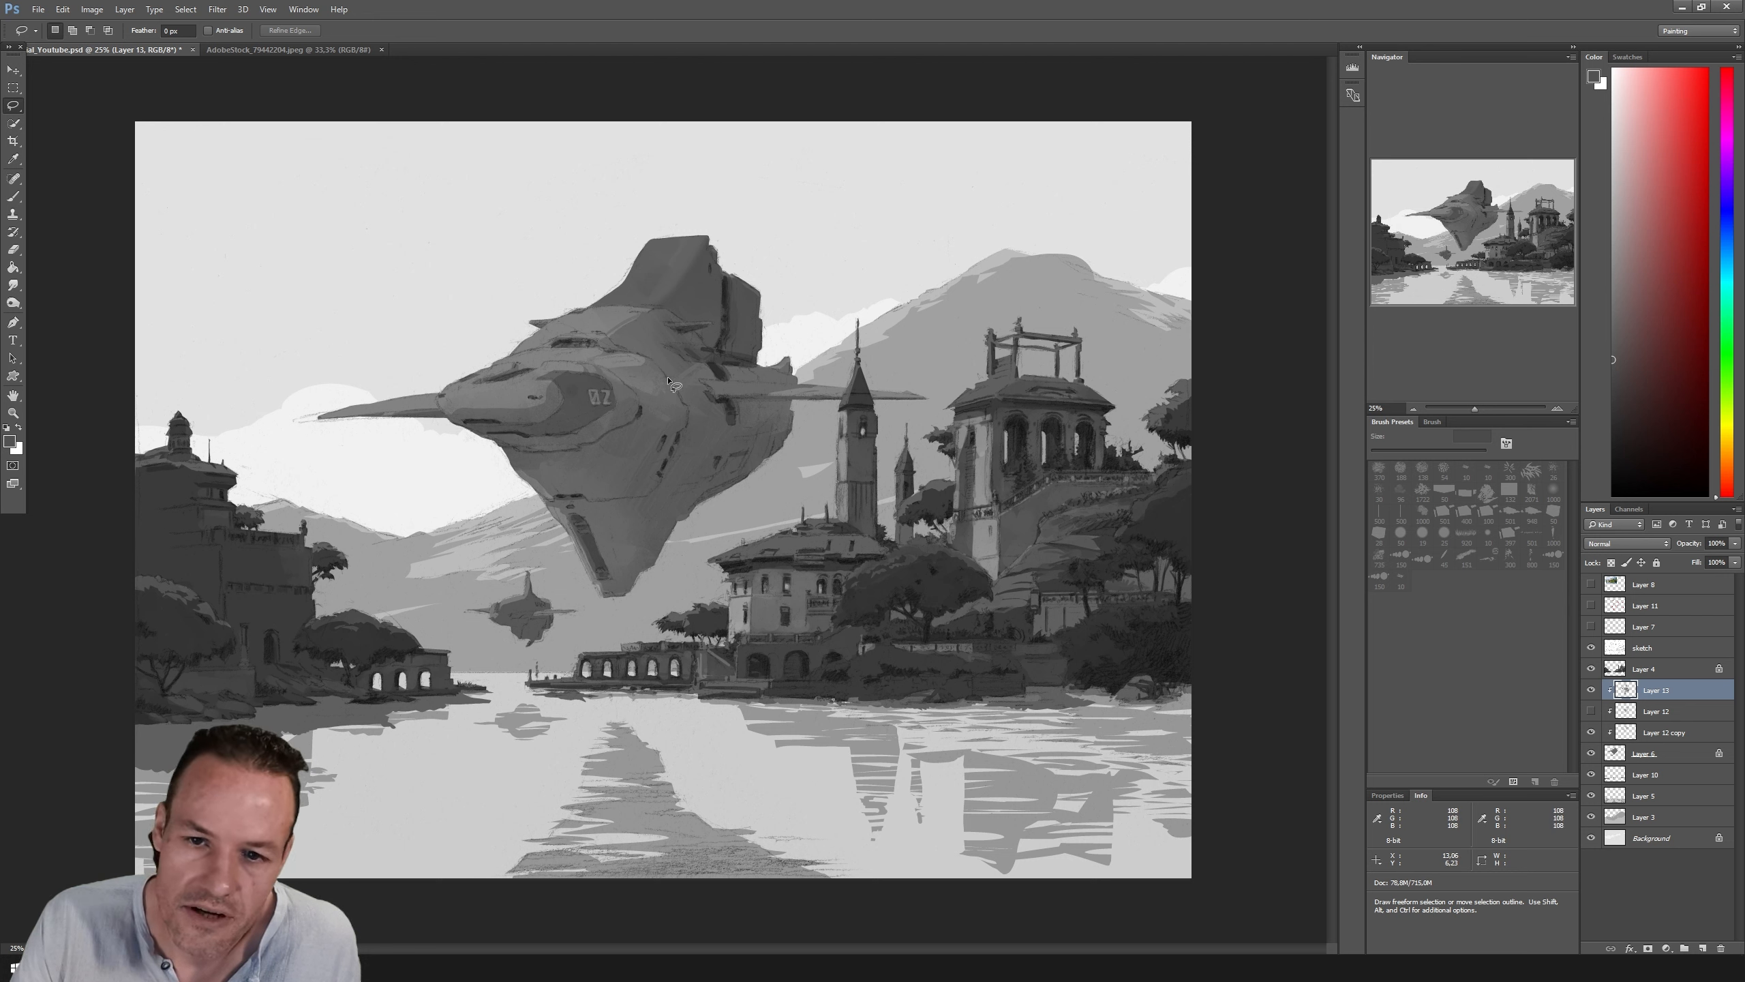
Step: Touch up the ship's upper hull and fin with sampled greys at 92 px, undo the last change, and switch to a 10 px brush for dark details
key(b)
alt+click(621, 366)
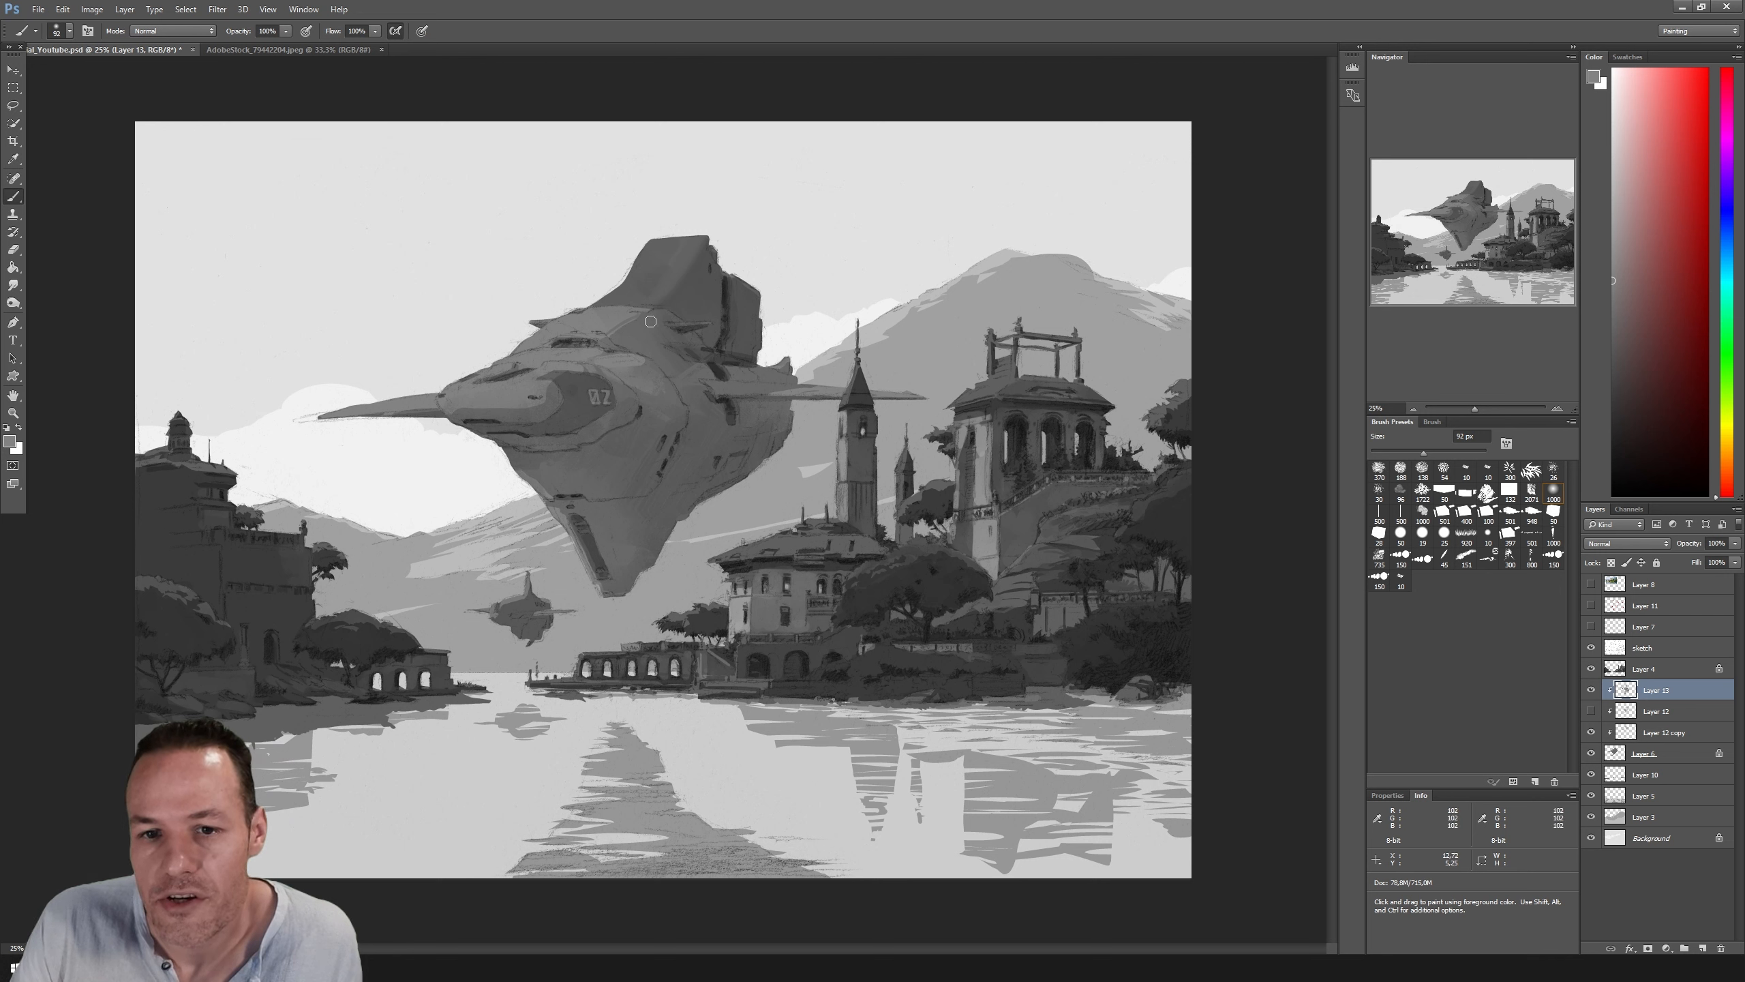
alt+click(624, 338)
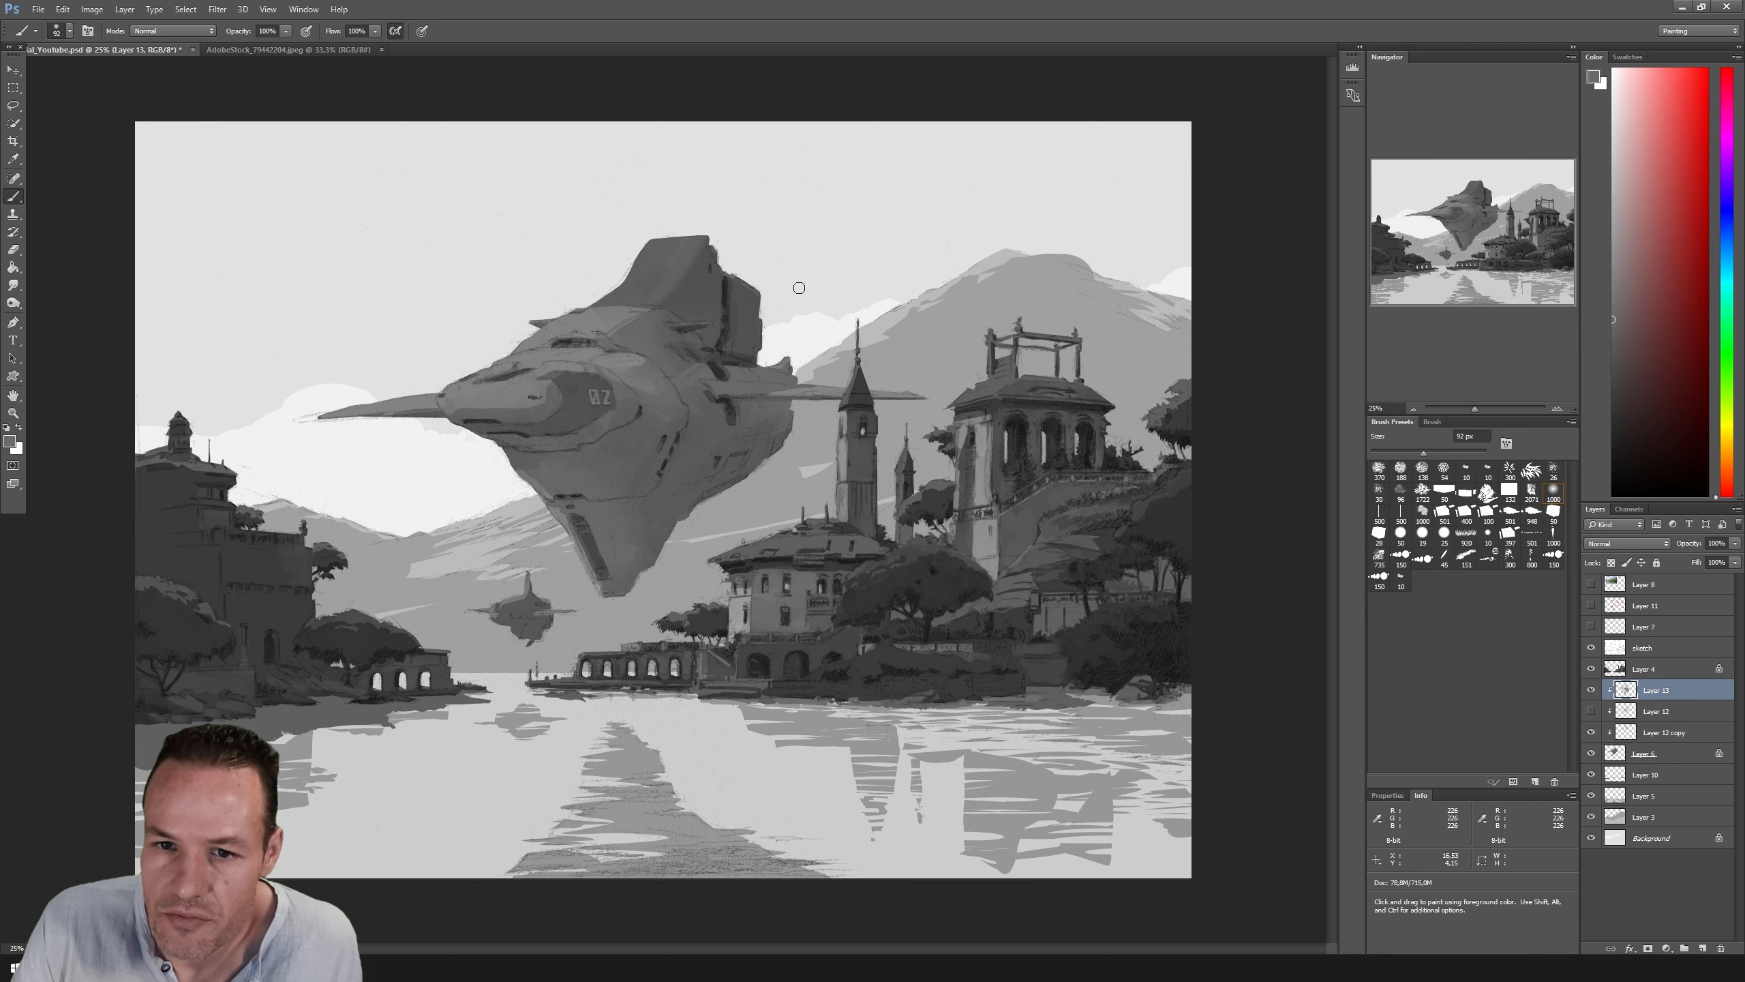
key(alt)
alt+click(746, 222)
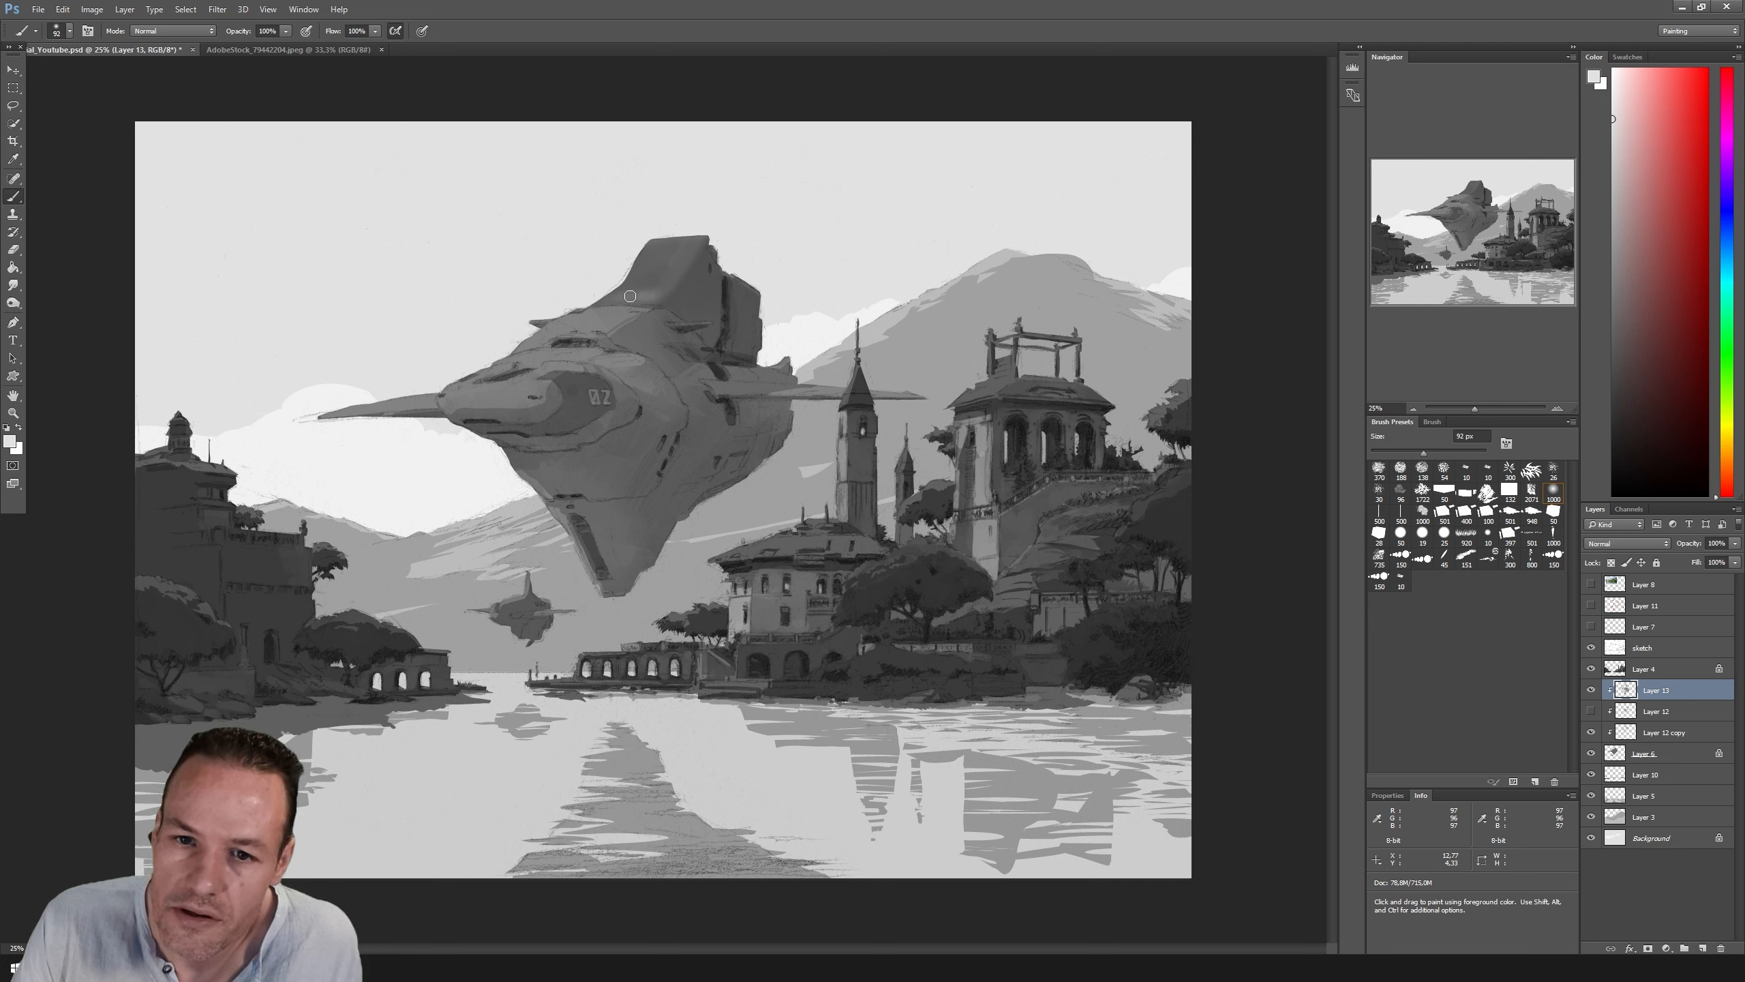
key(ctrl+z)
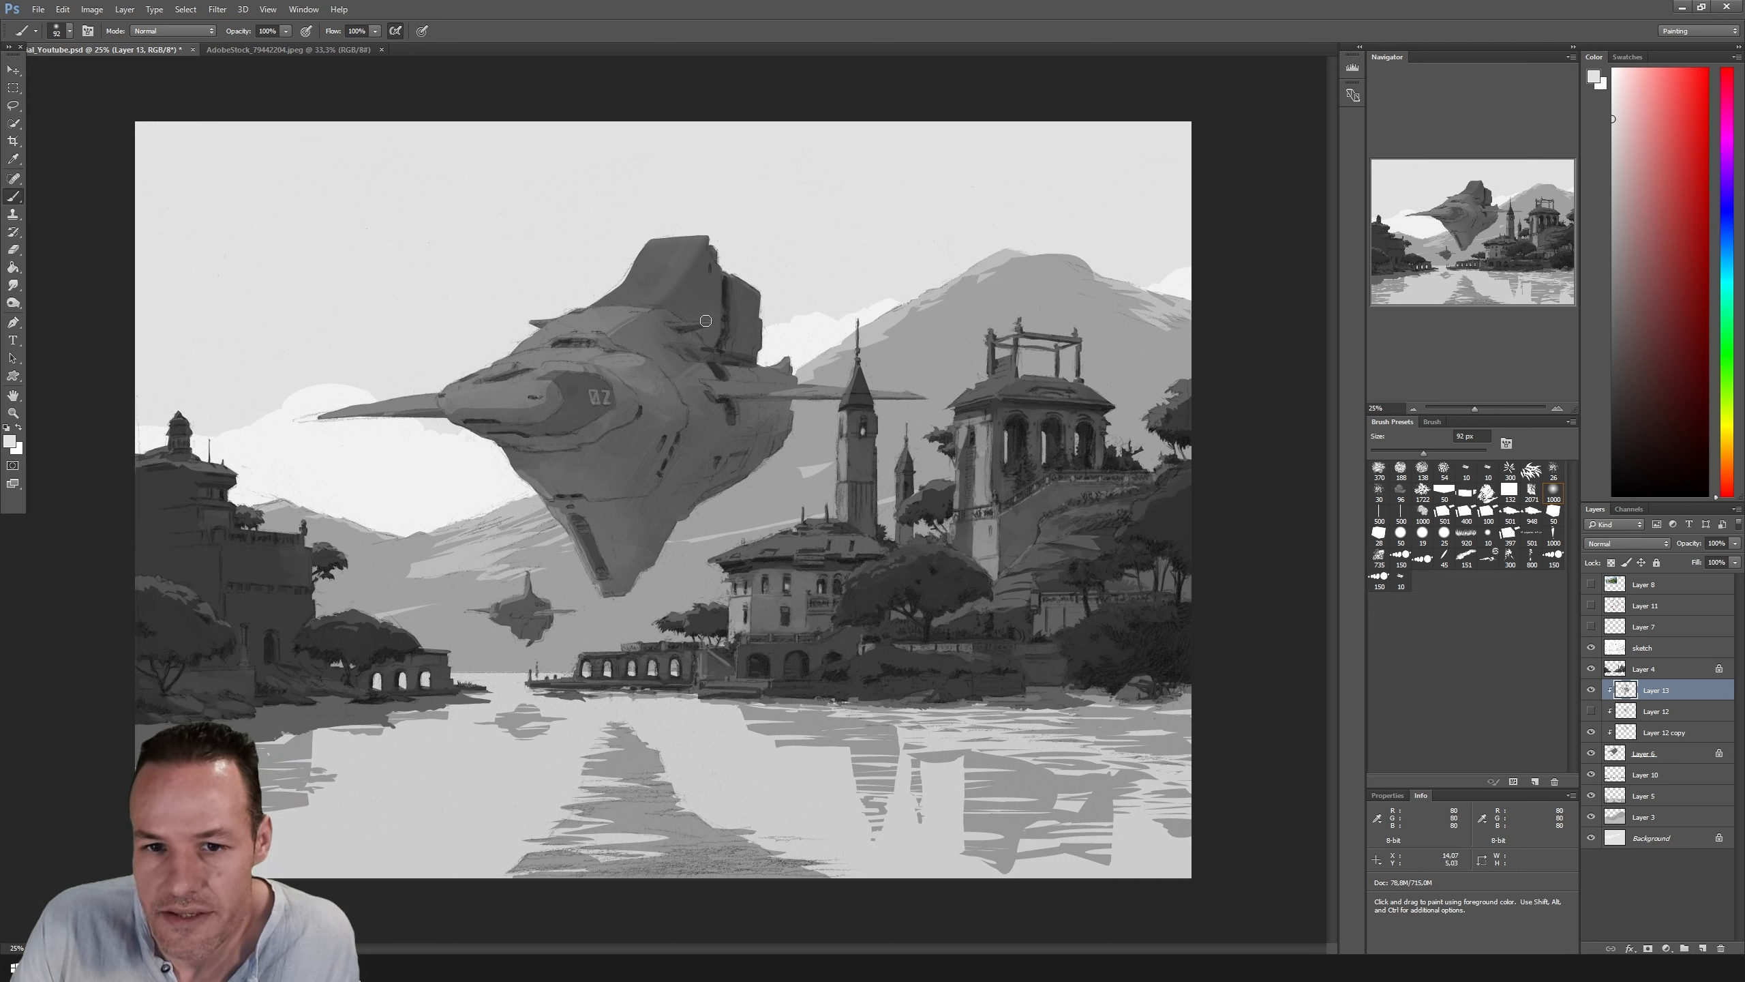
alt+click(617, 310)
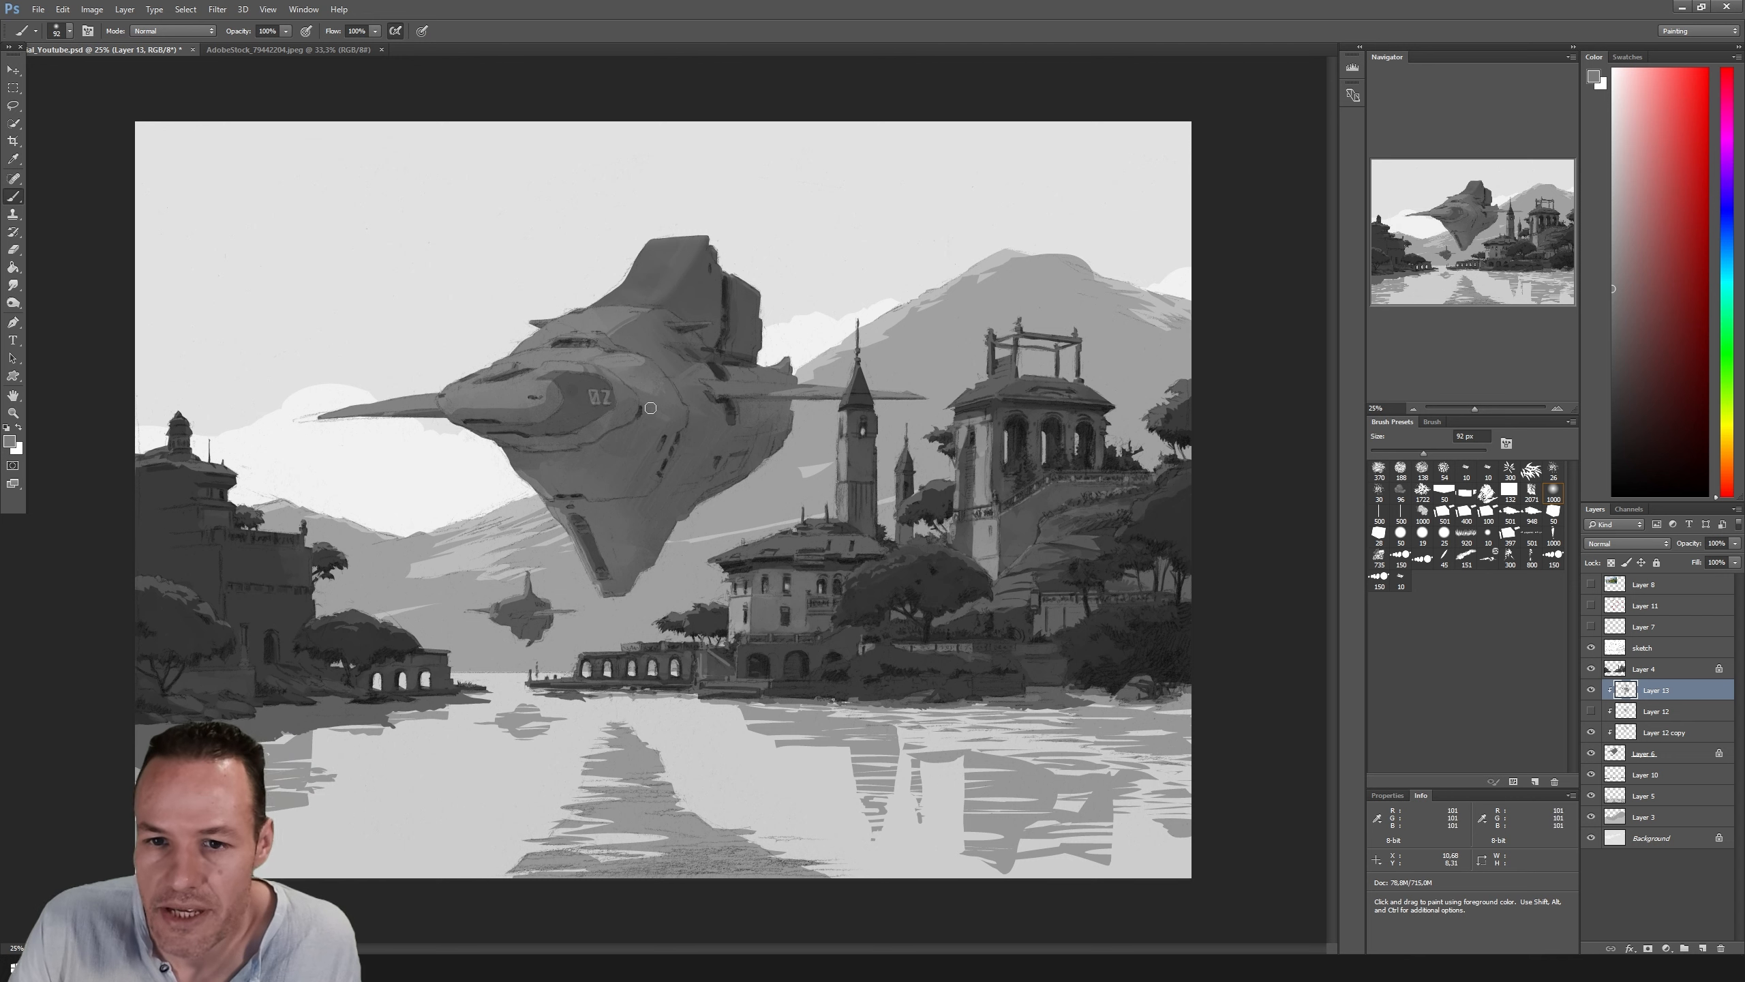
alt+click(731, 290)
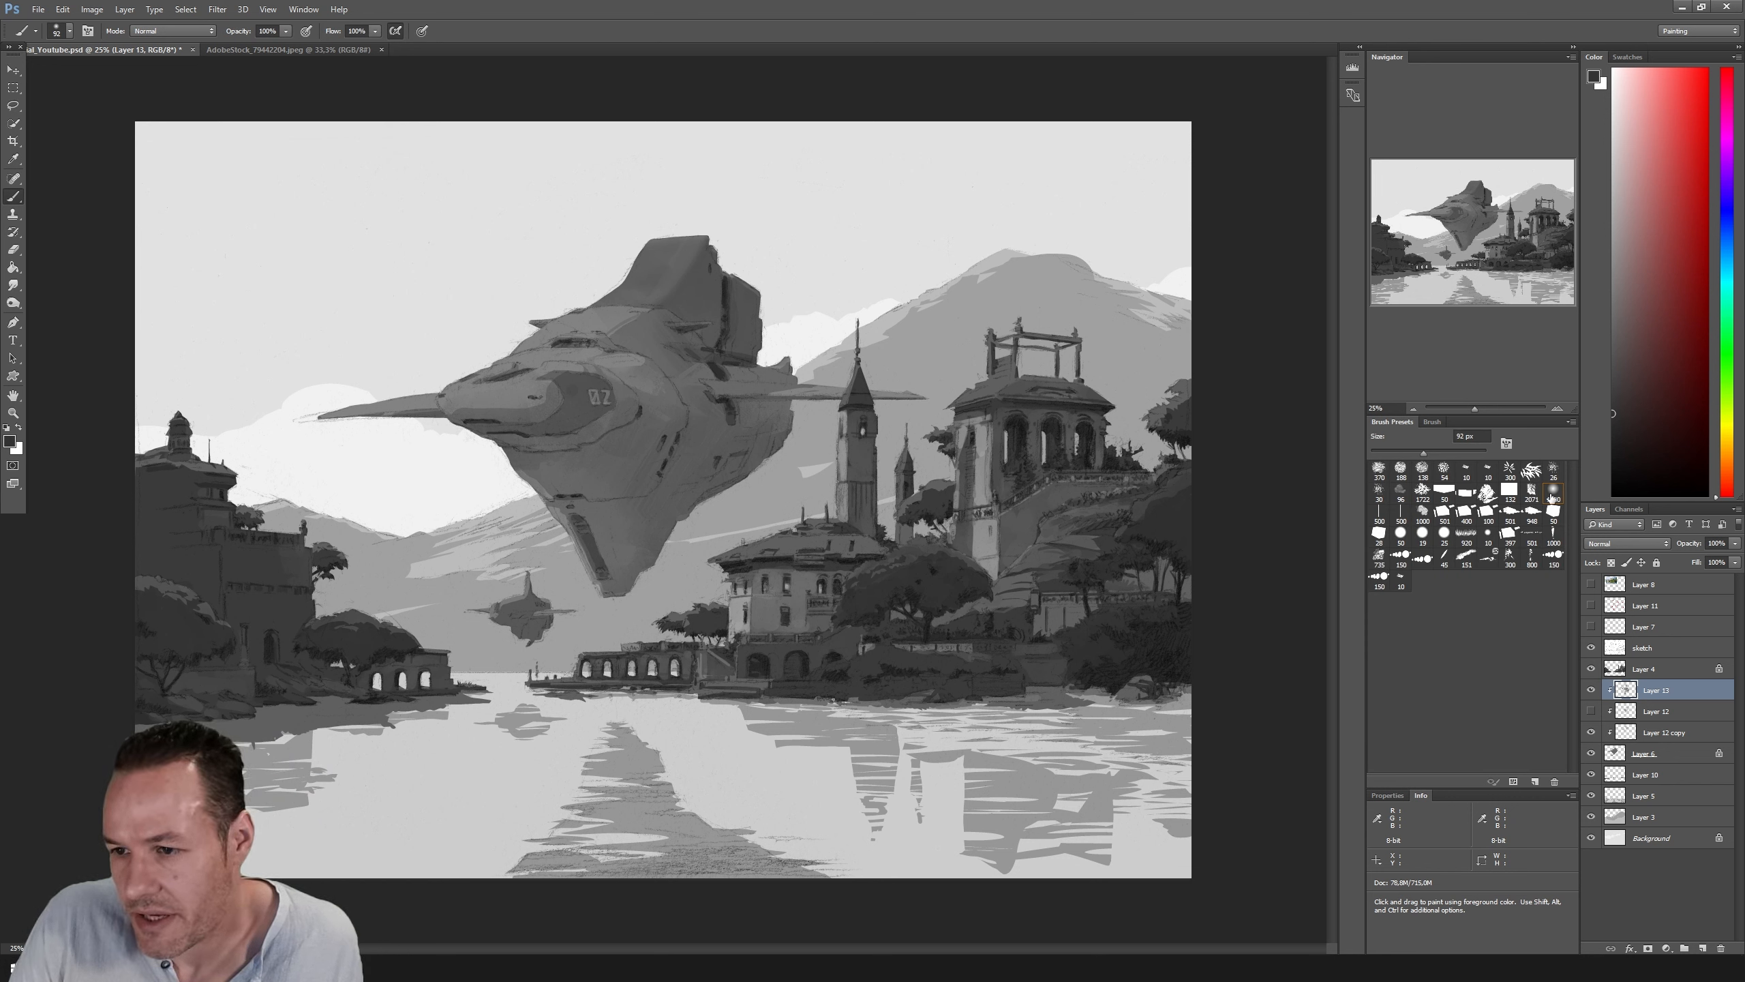
click(1444, 536)
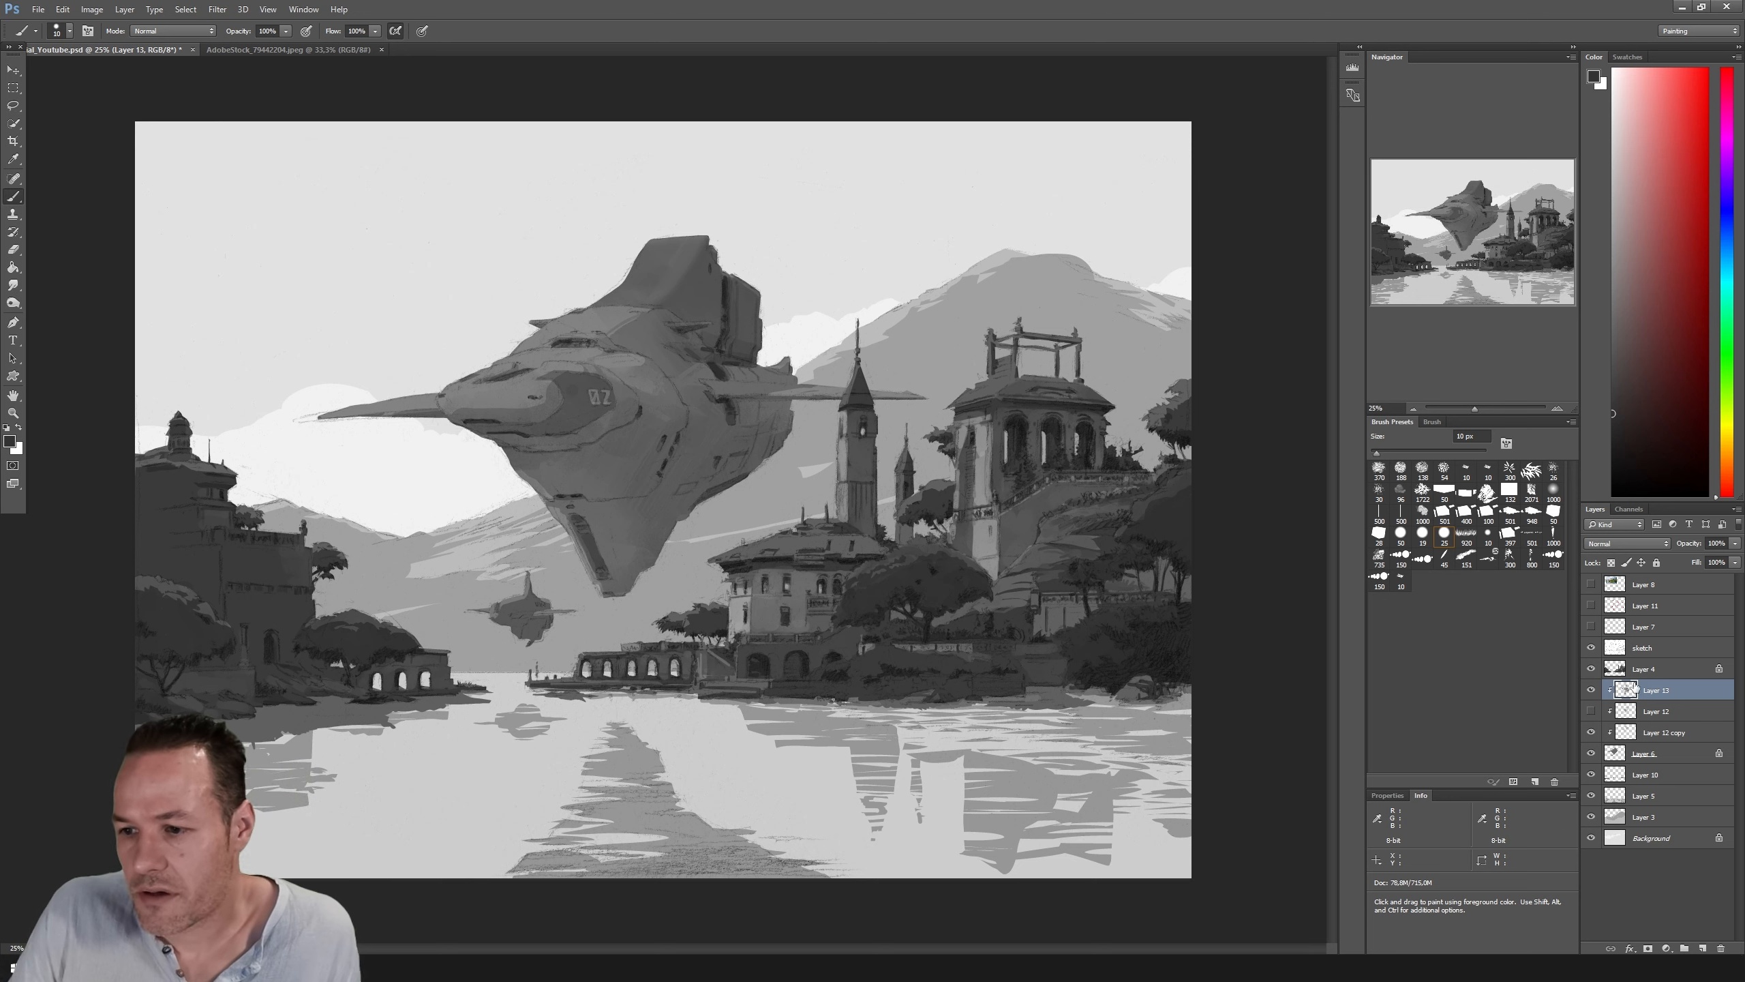
Step: Compare the ship's shading by hiding and showing the sketch, Layer 12 and Layer 13, leaving the sketch and Layer 13 visible
click(1591, 647)
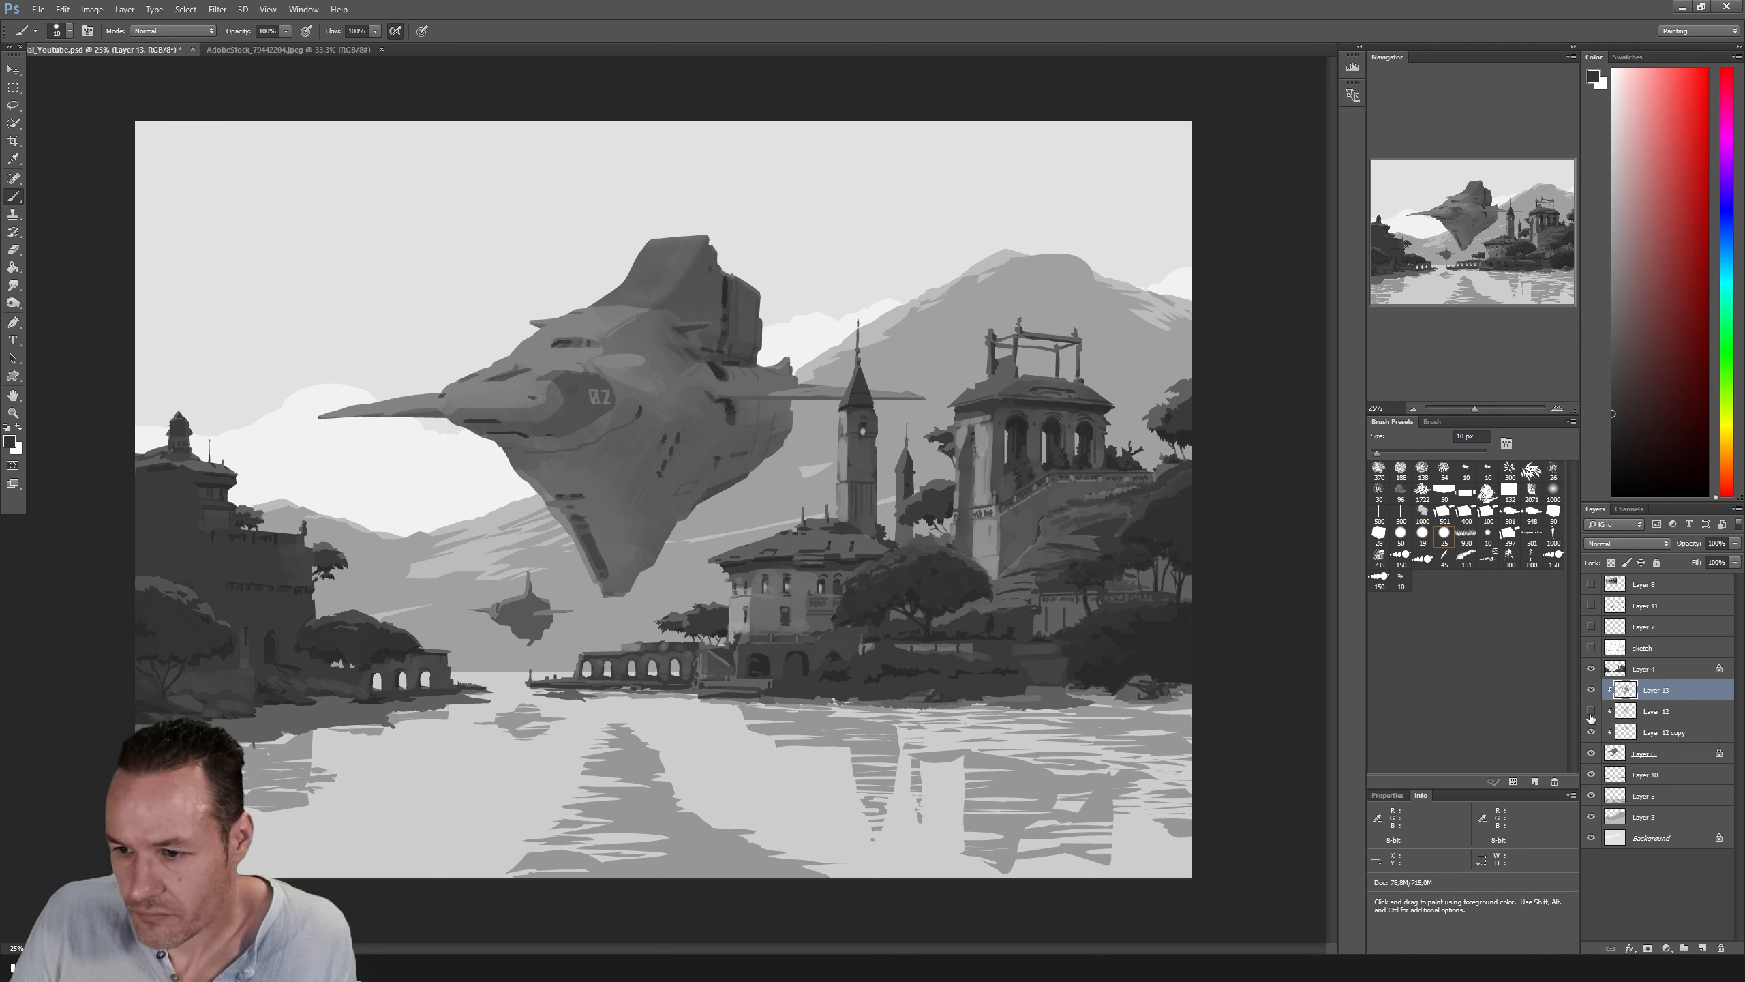
click(1589, 706)
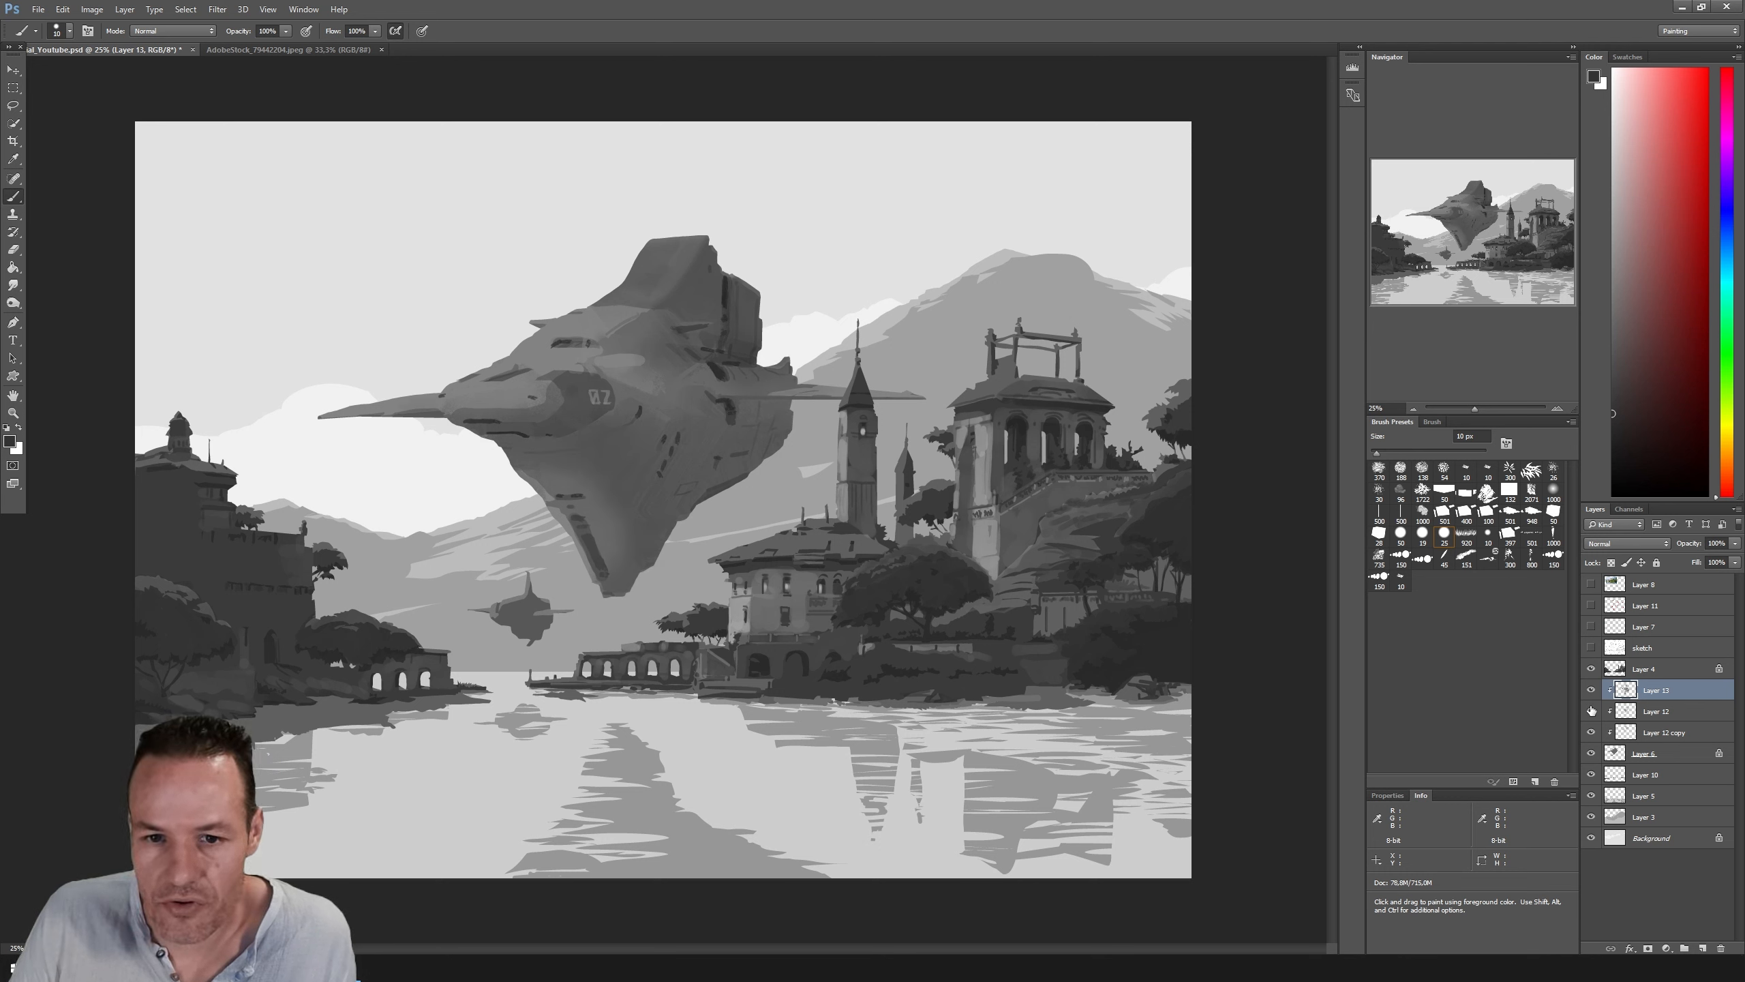
click(1591, 698)
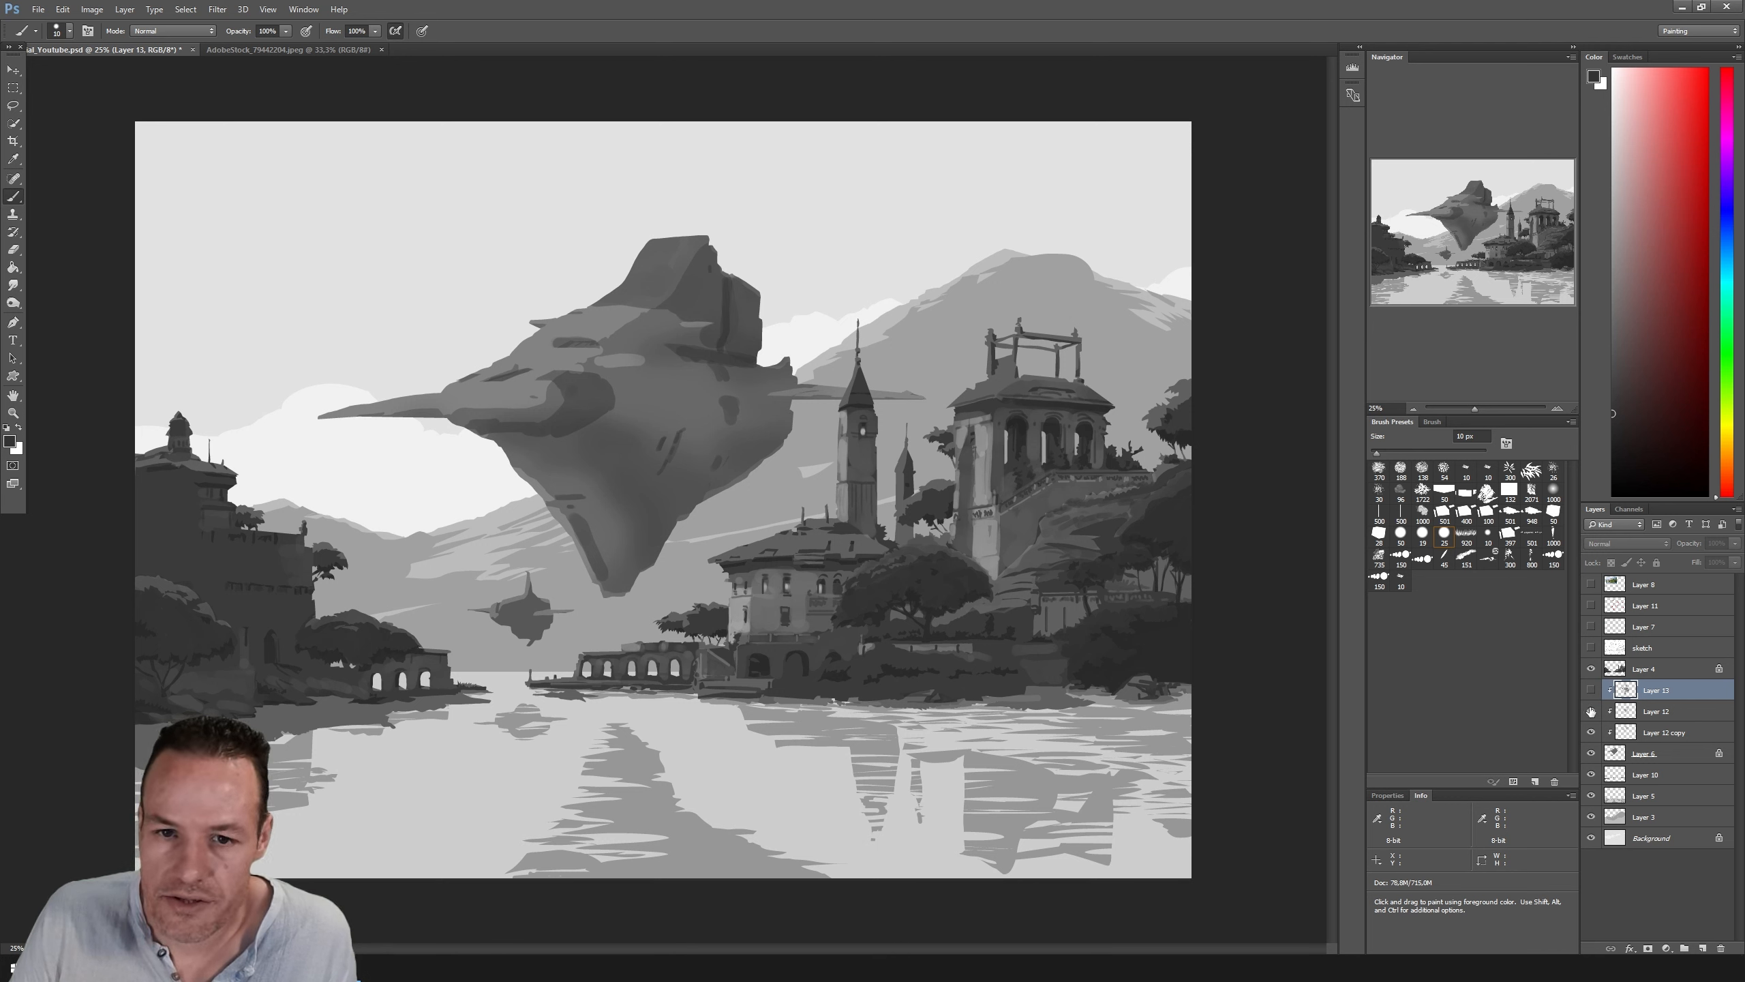
click(1591, 711)
click(1594, 698)
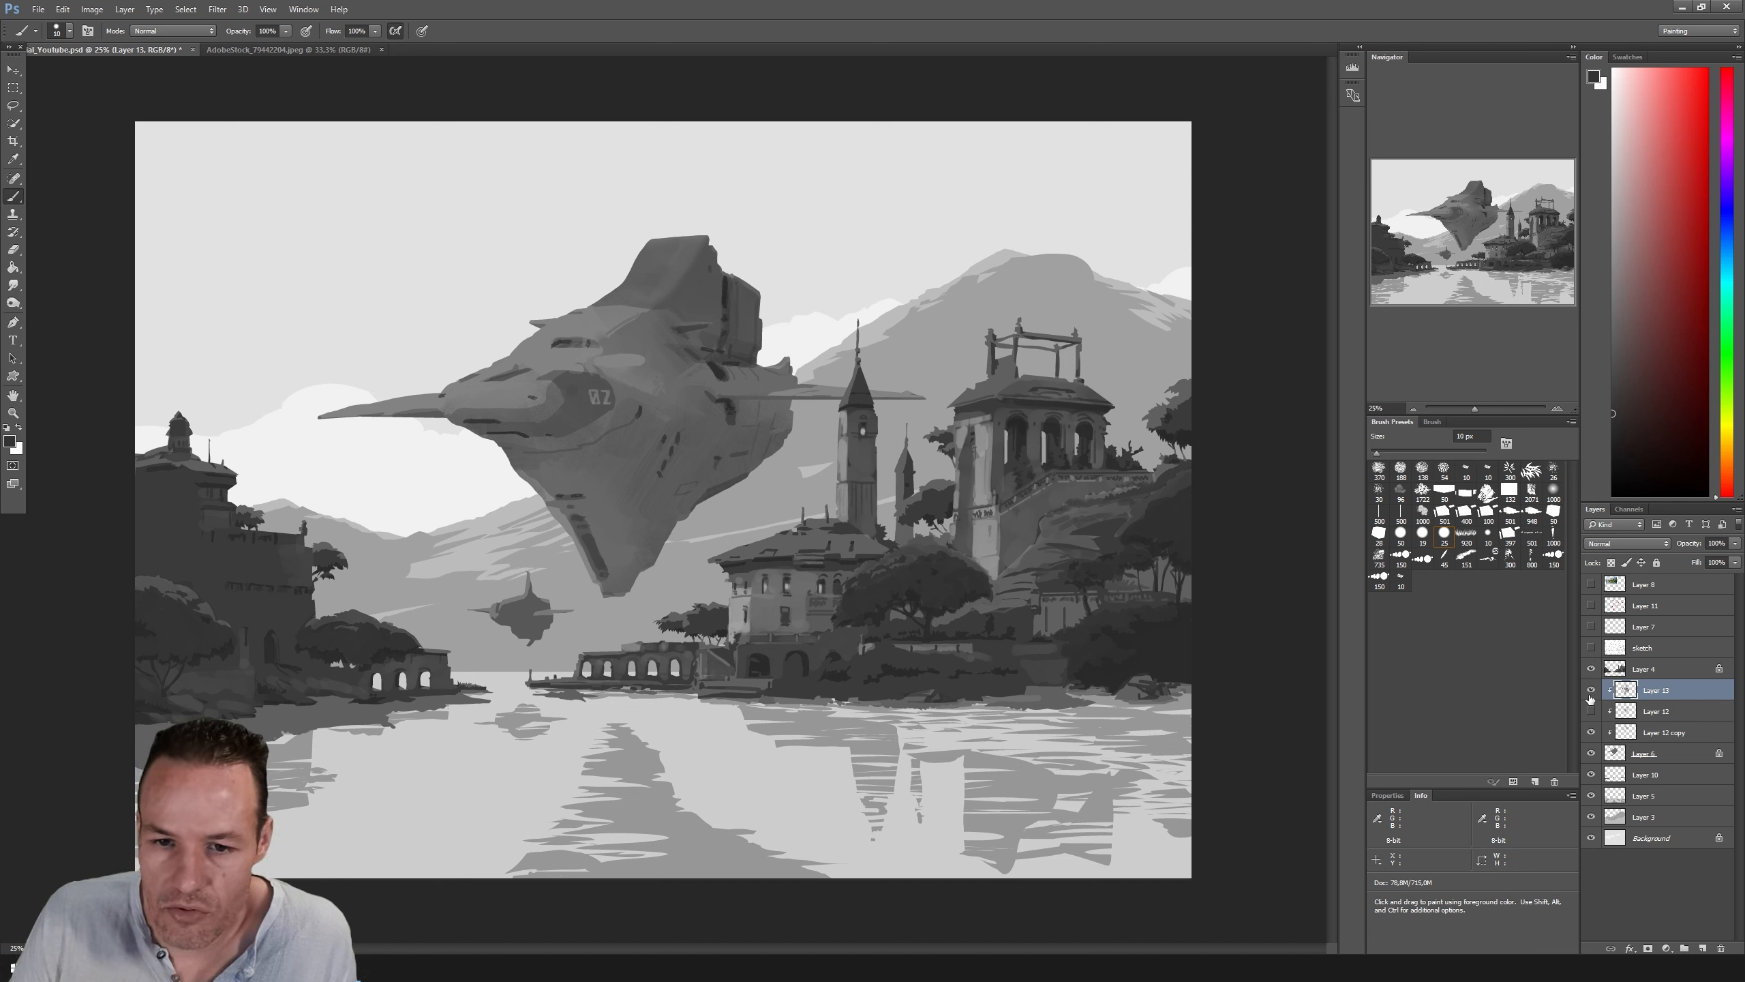
click(1591, 648)
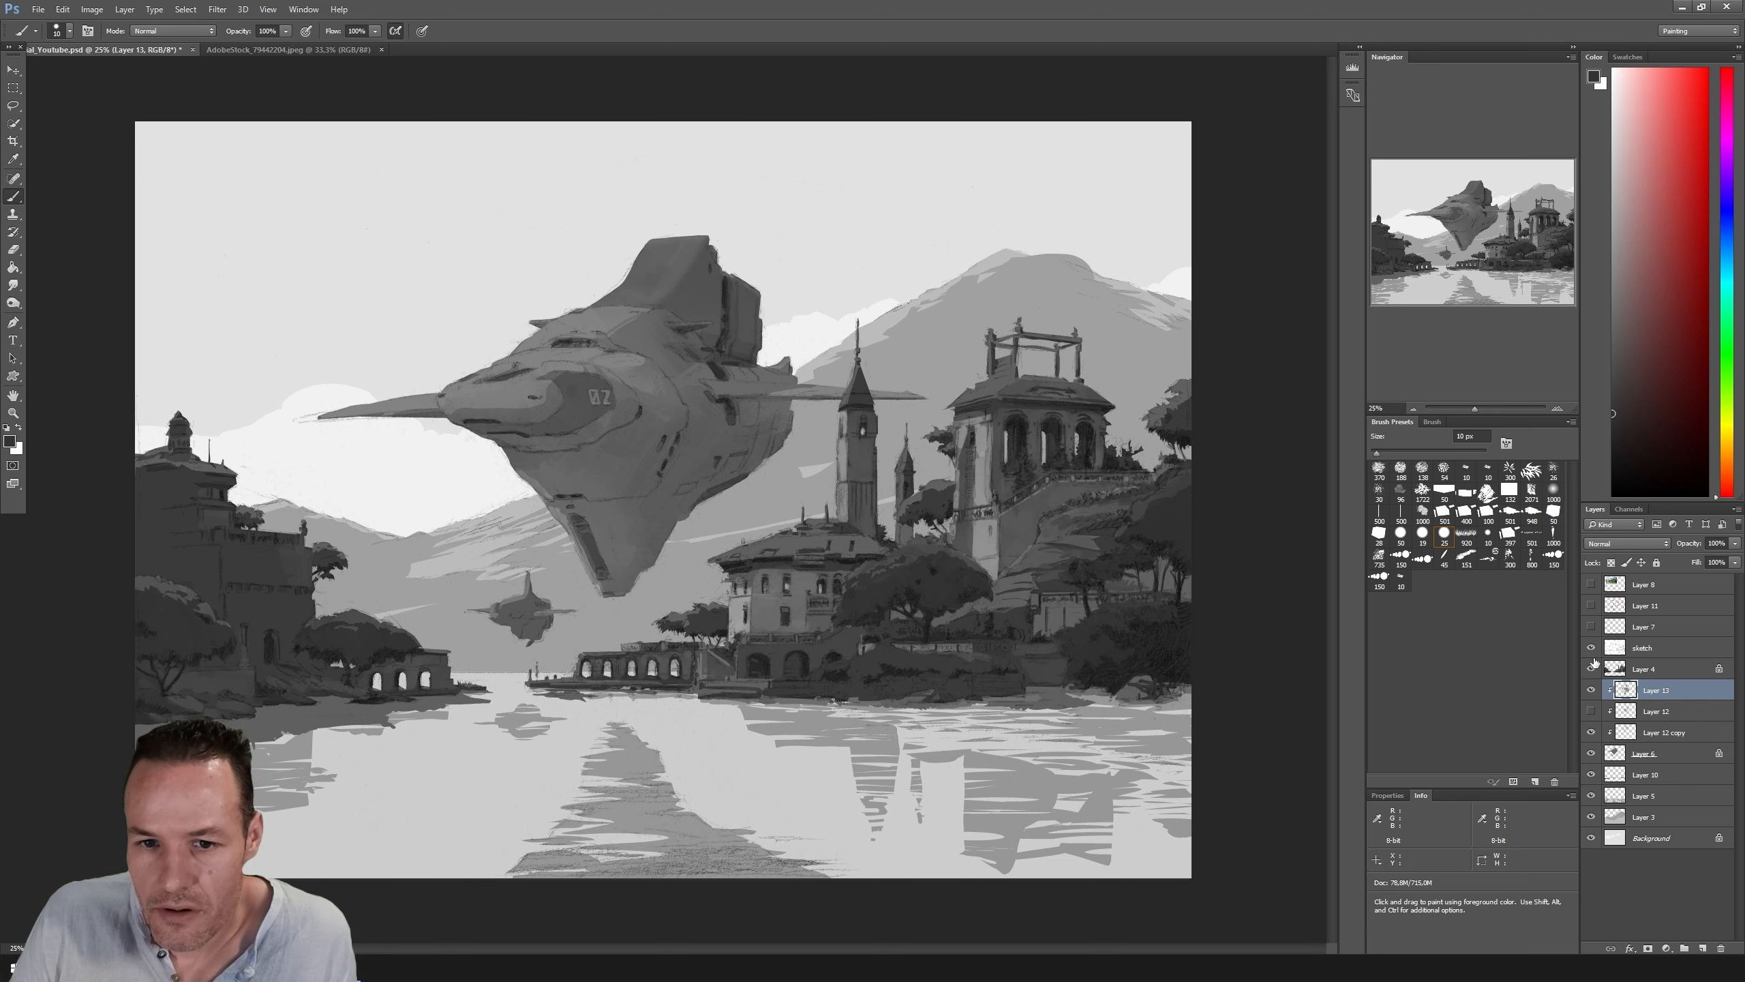
click(1591, 690)
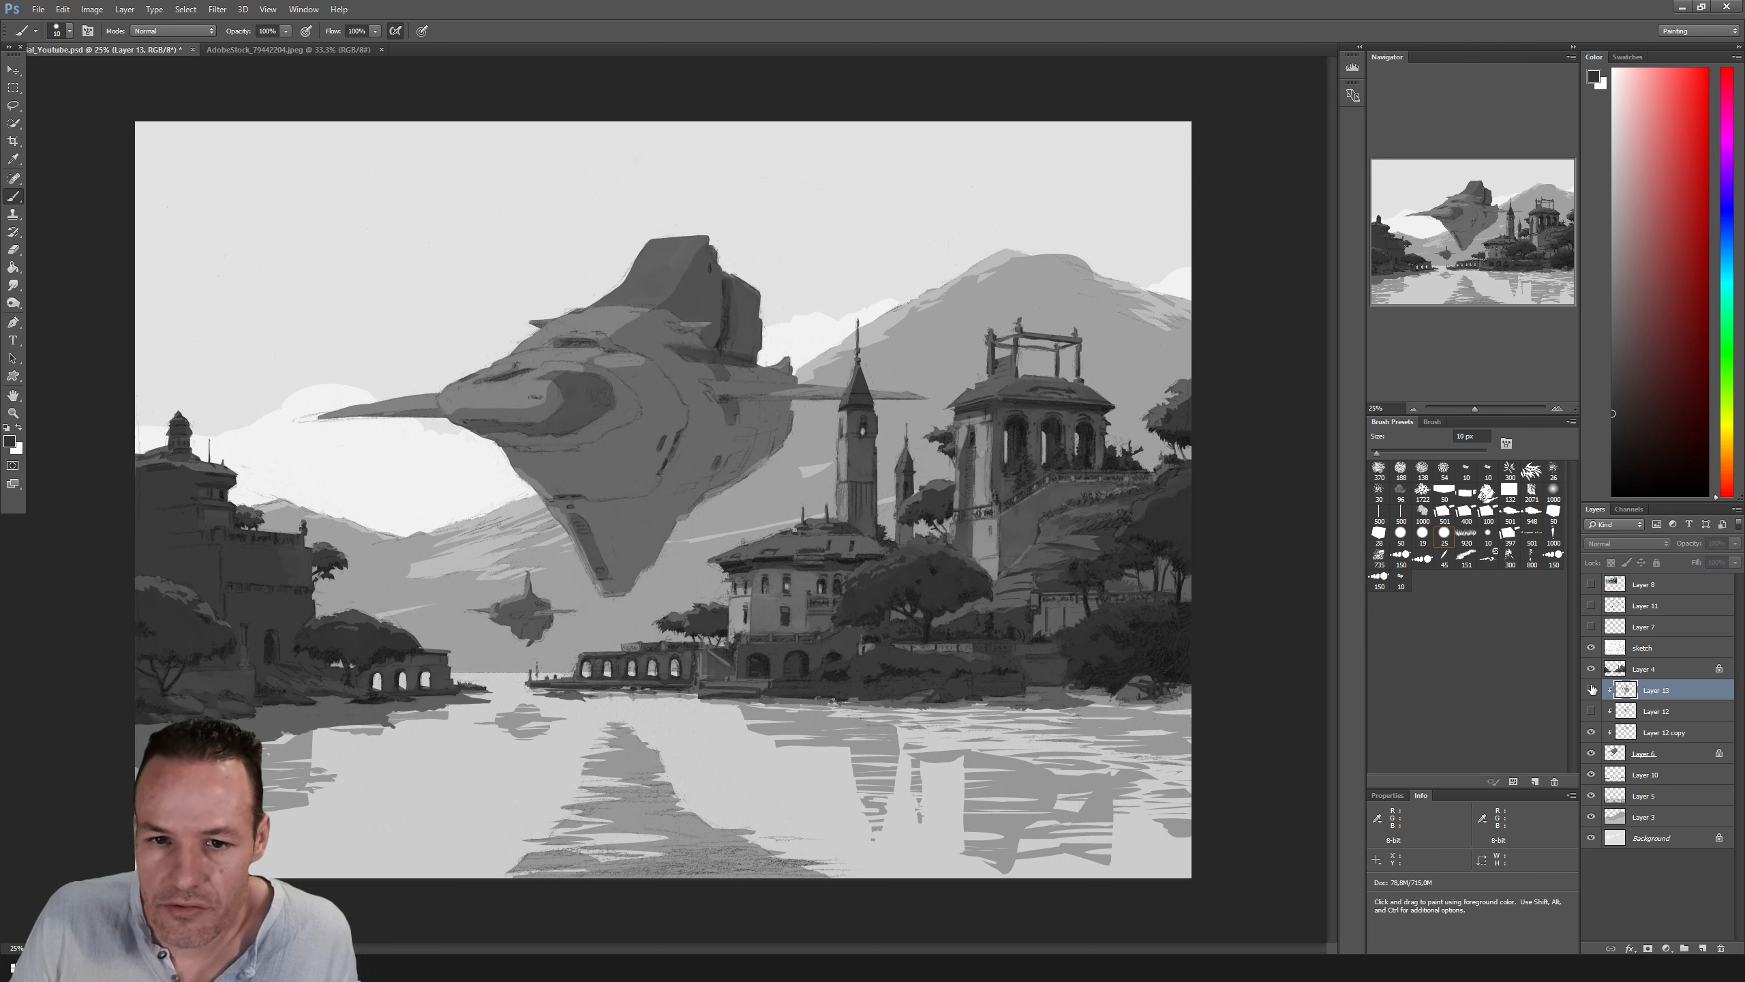
click(1591, 690)
click(1591, 690)
click(1591, 690)
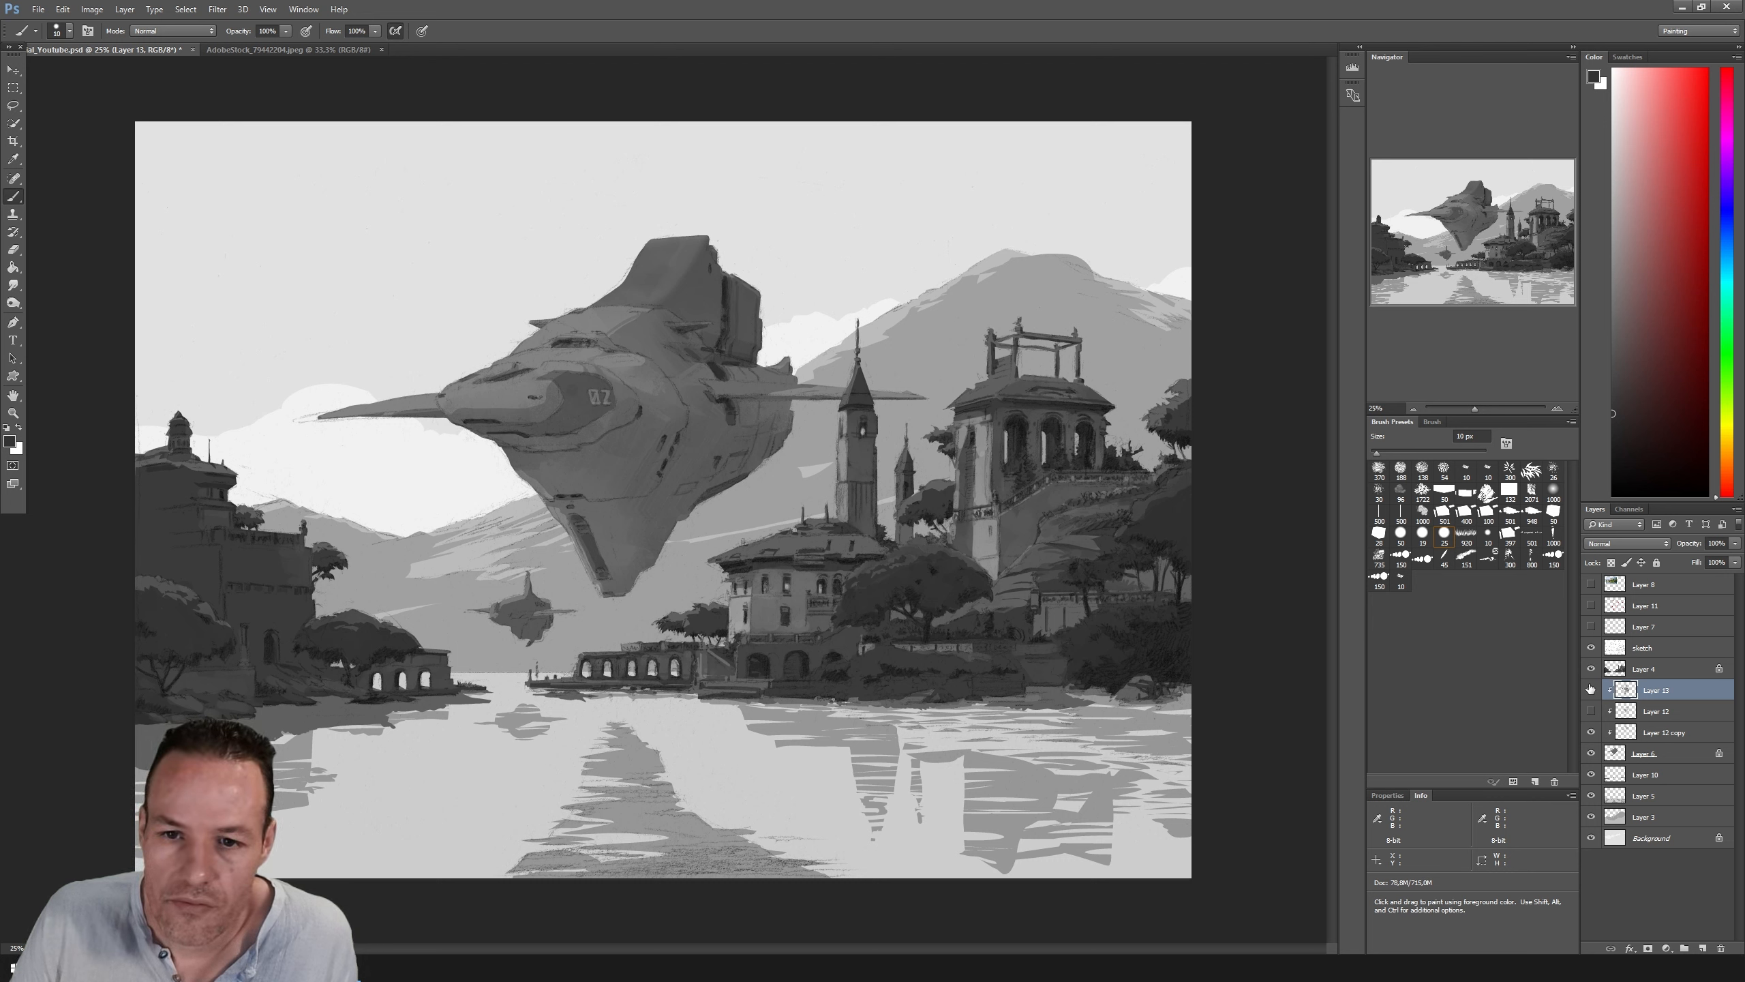
click(1591, 690)
click(1591, 690)
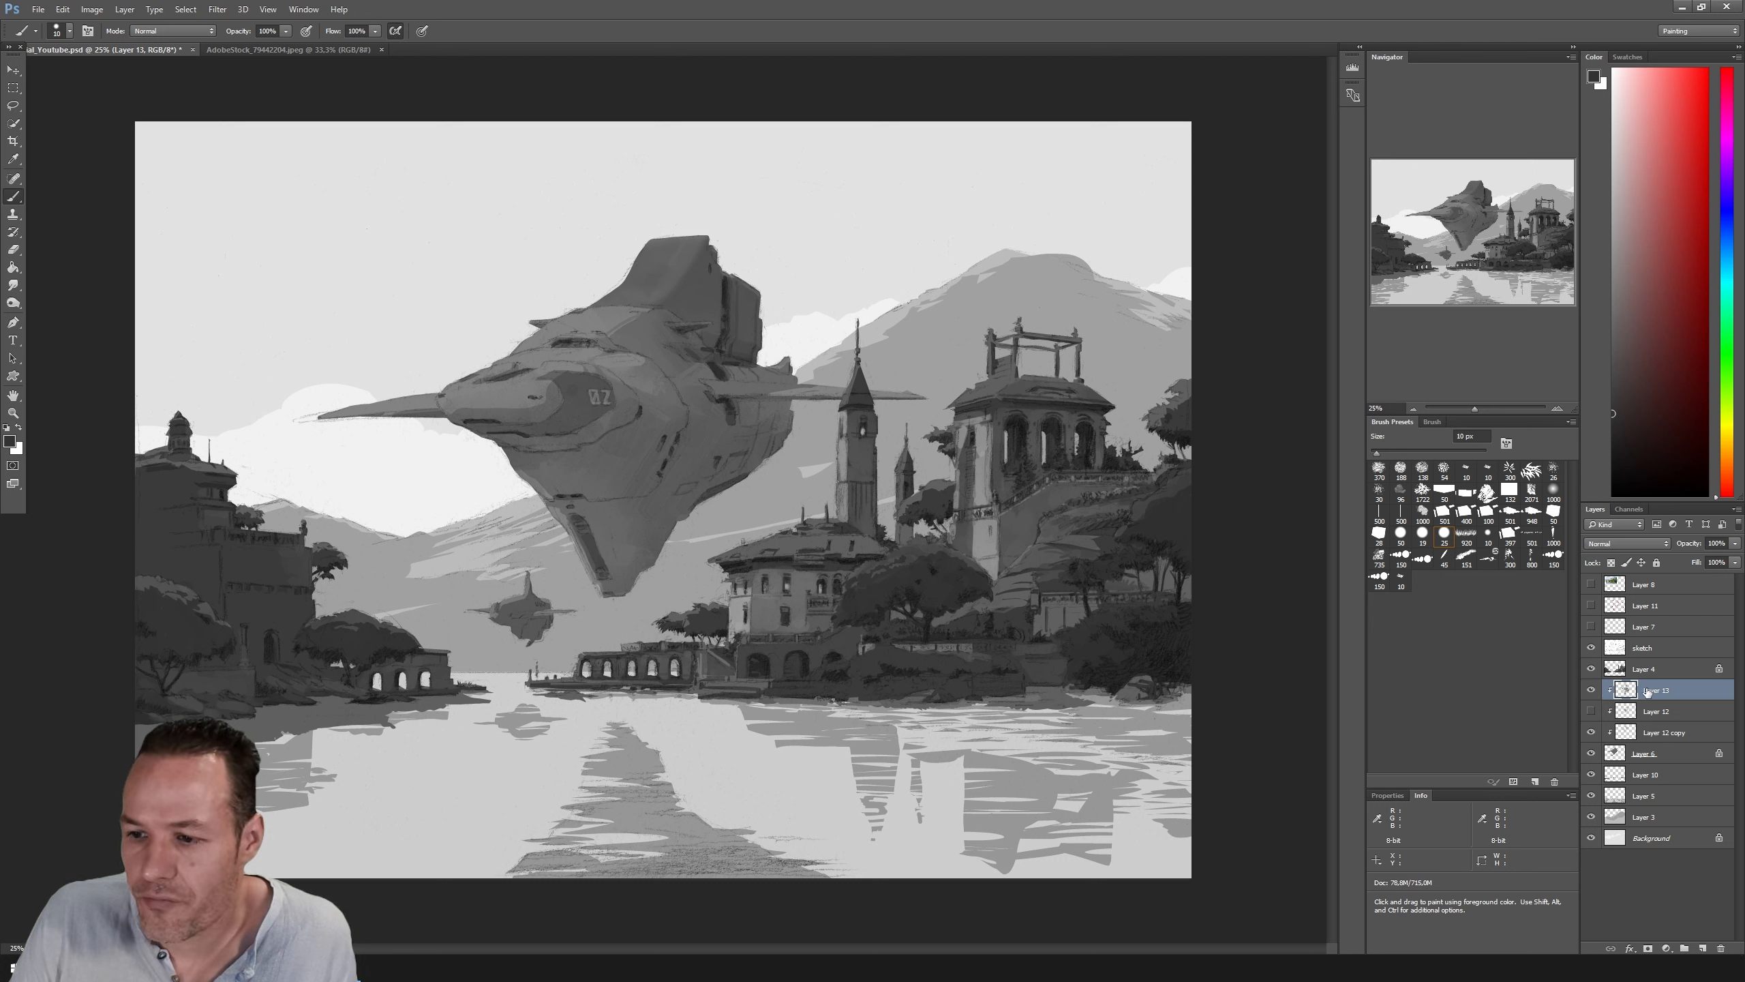
Step: Tone down the ship's "02" marking with a sampled dark grey and a 29 px brush, and check what Layer 12 copy contributes
alt+click(591, 397)
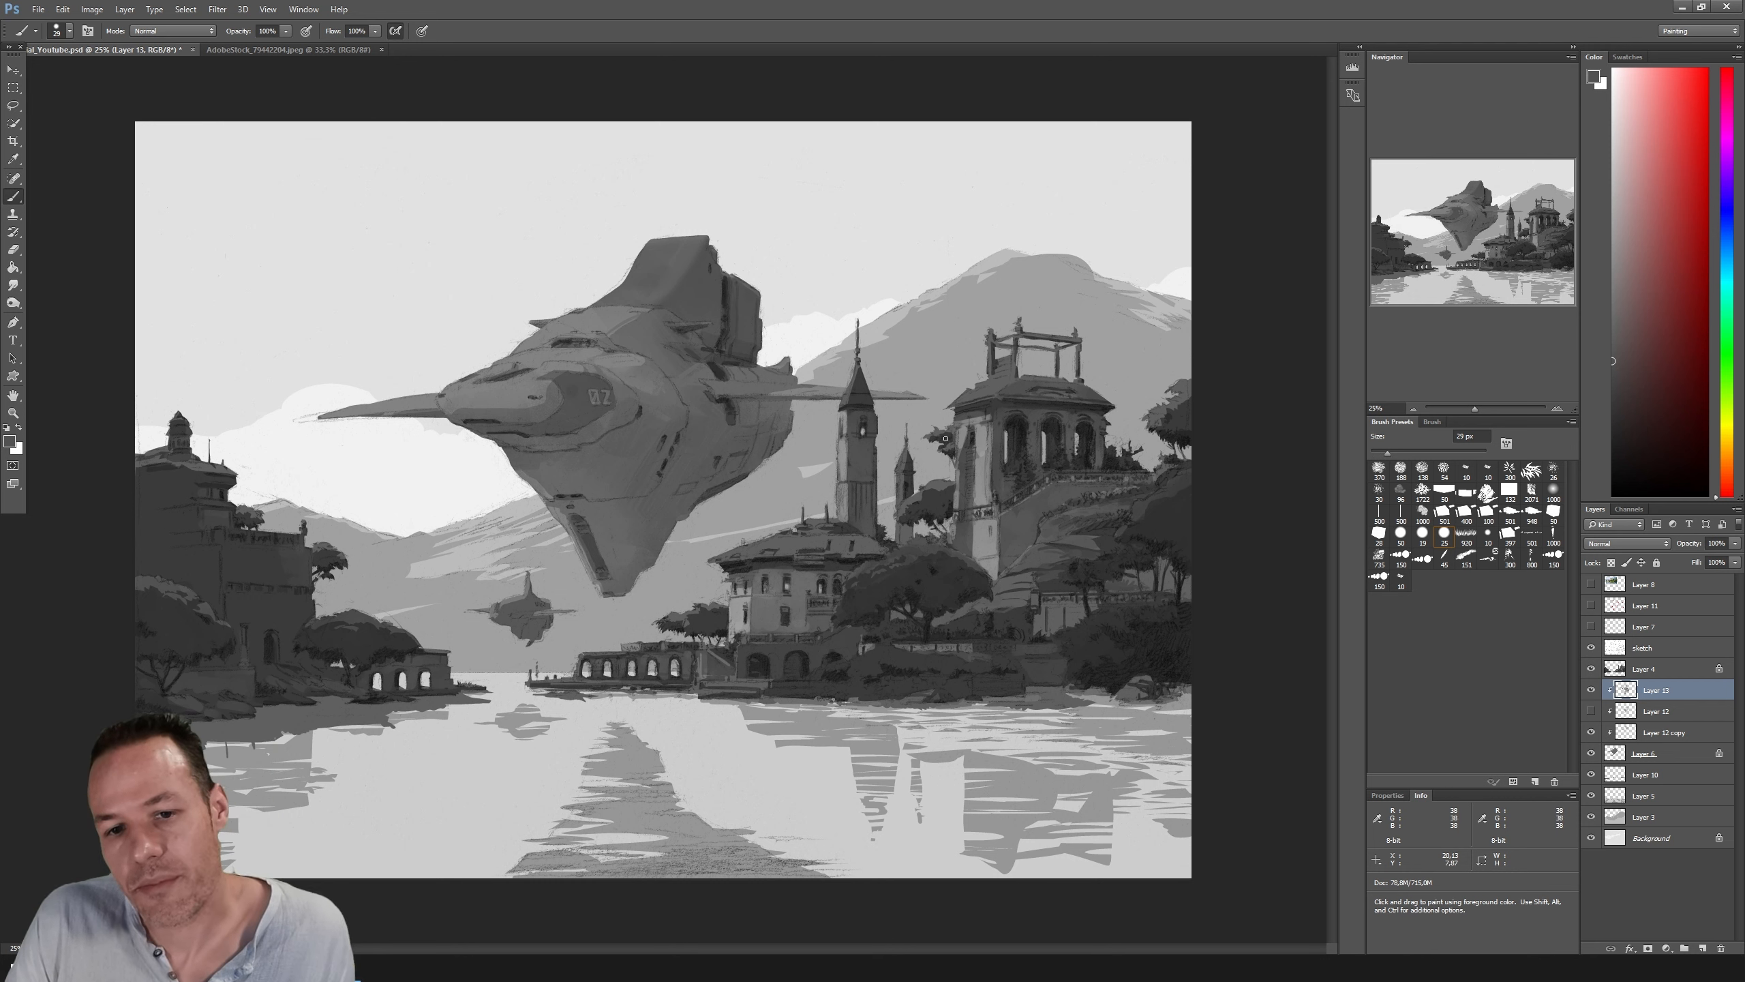
click(1590, 732)
click(1590, 733)
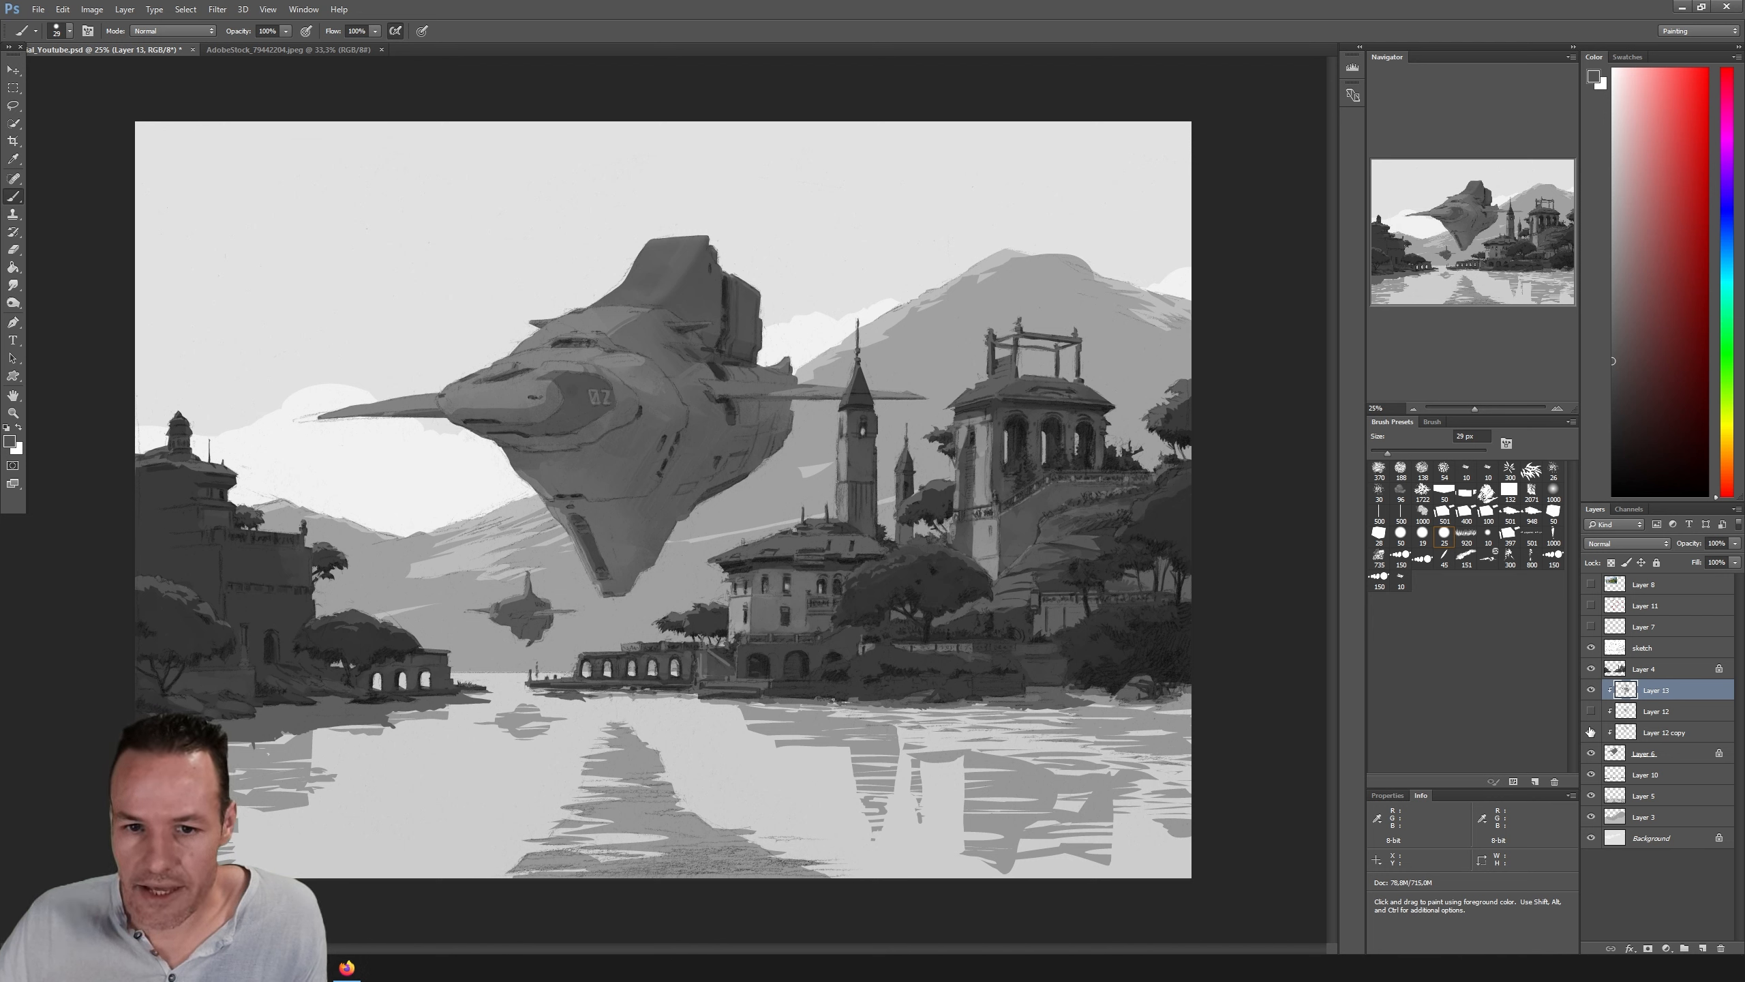
Step: Move Layer 13 below Layer 12 in the layer stack, and delete the unused Layer 12
drag(1658, 698, 1657, 720)
right_click(1655, 691)
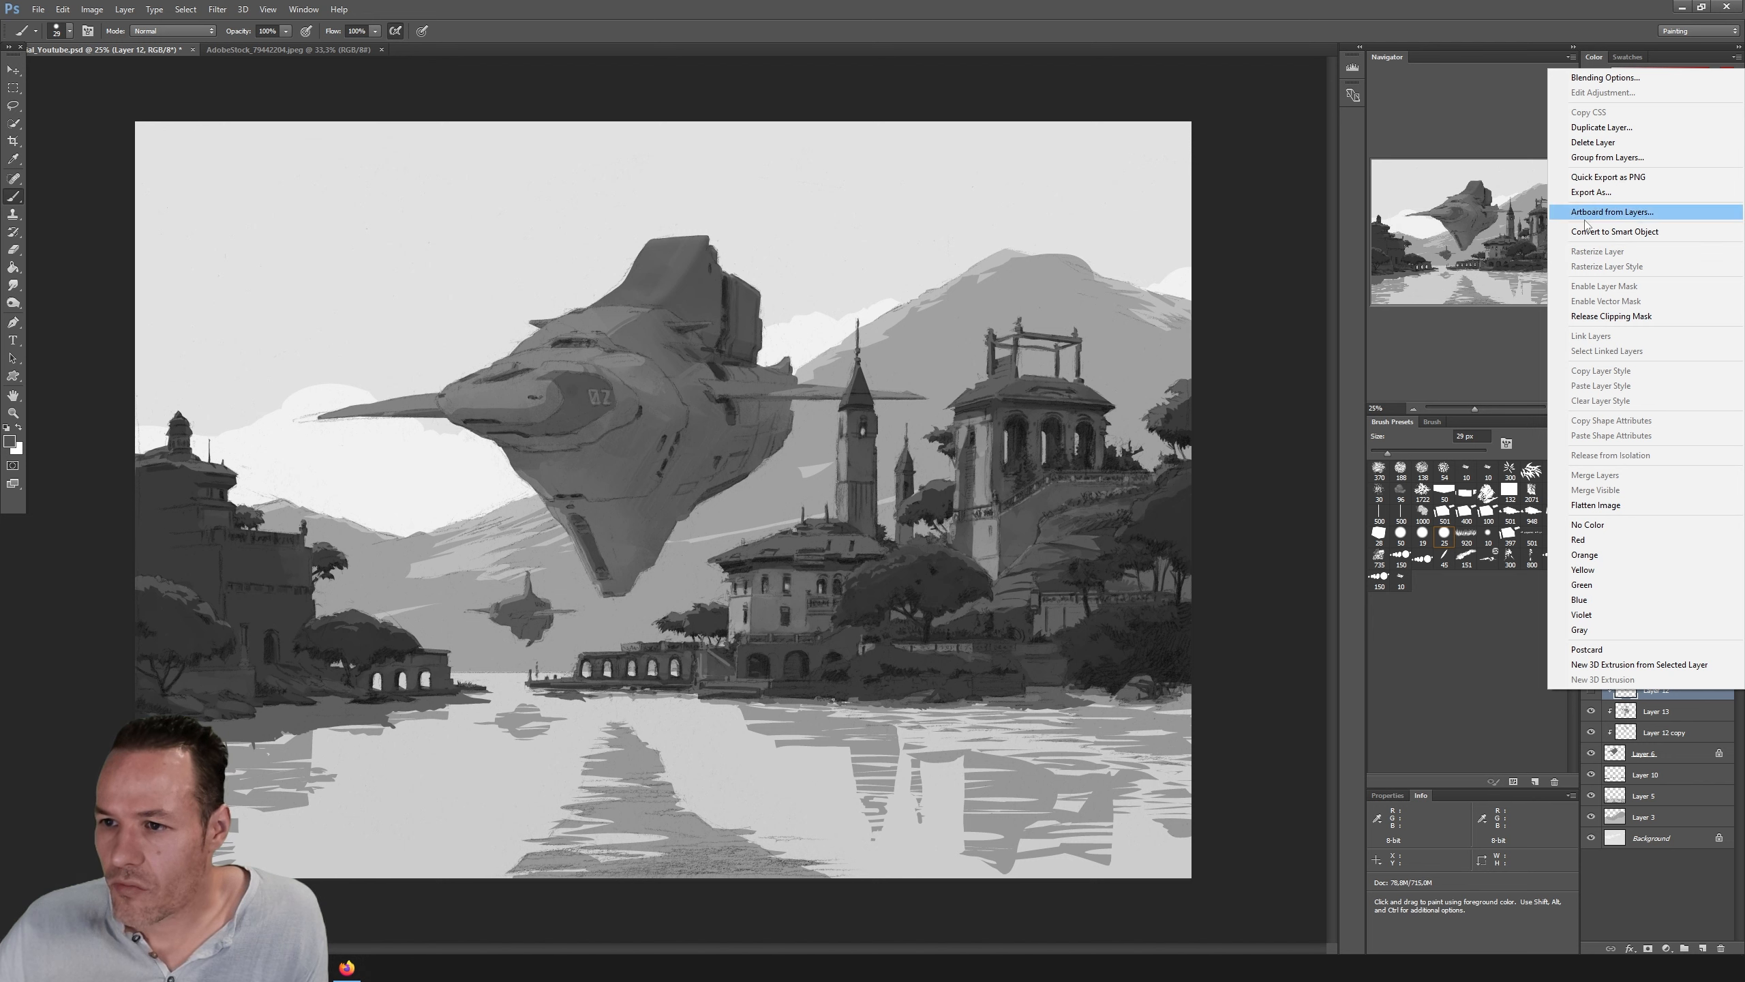
click(1592, 142)
click(840, 349)
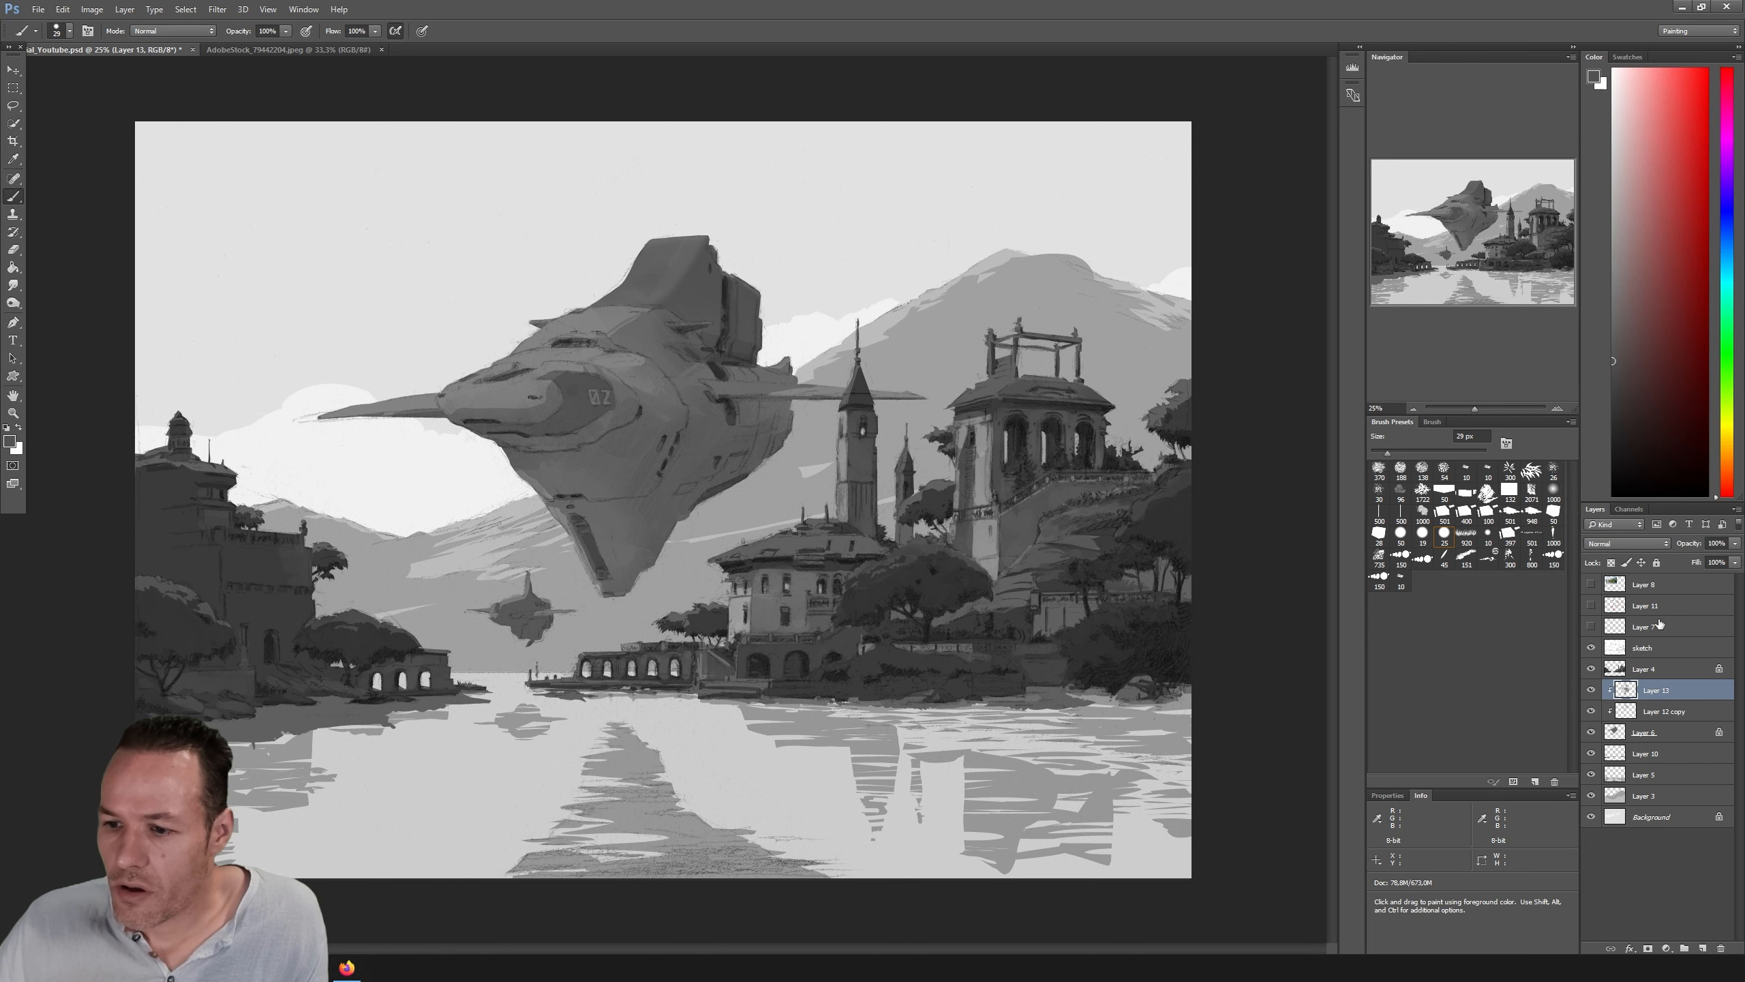
Step: Merge Layer 13, Layer 12 copy and Layer 6 into one ship layer, and check its contents by switching its visibility off and on
shift+click(1649, 732)
right_click(1649, 732)
click(1595, 513)
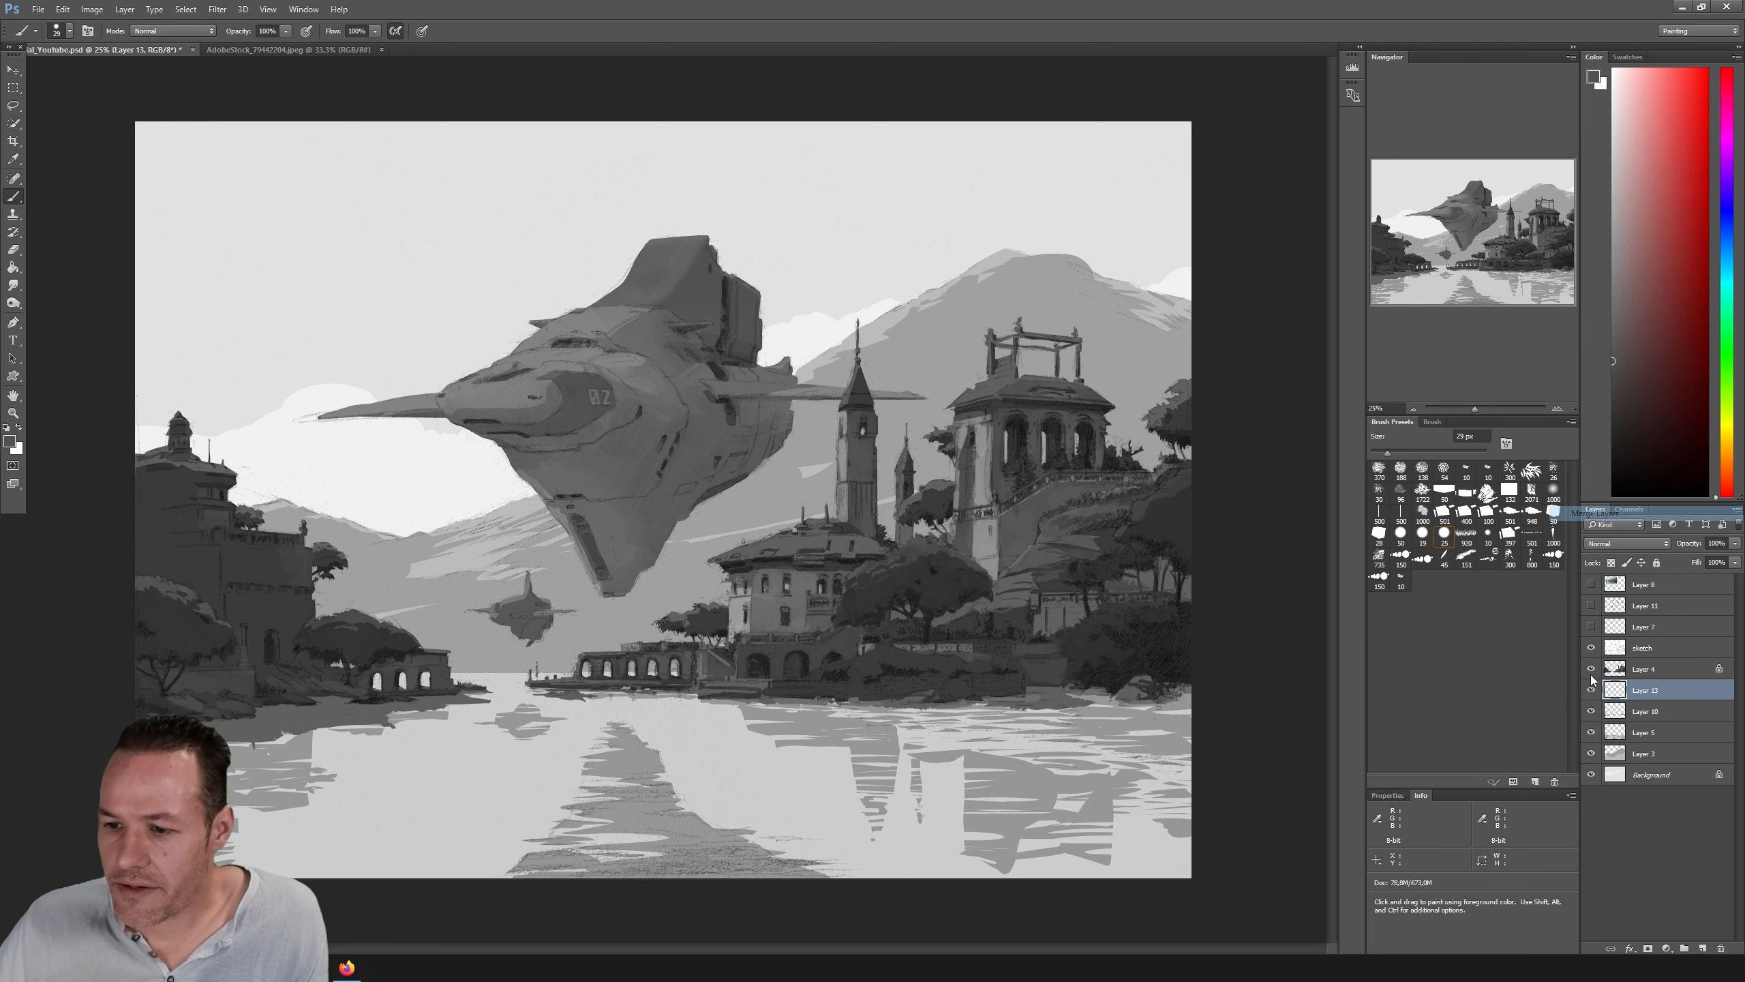
click(1590, 689)
click(1591, 689)
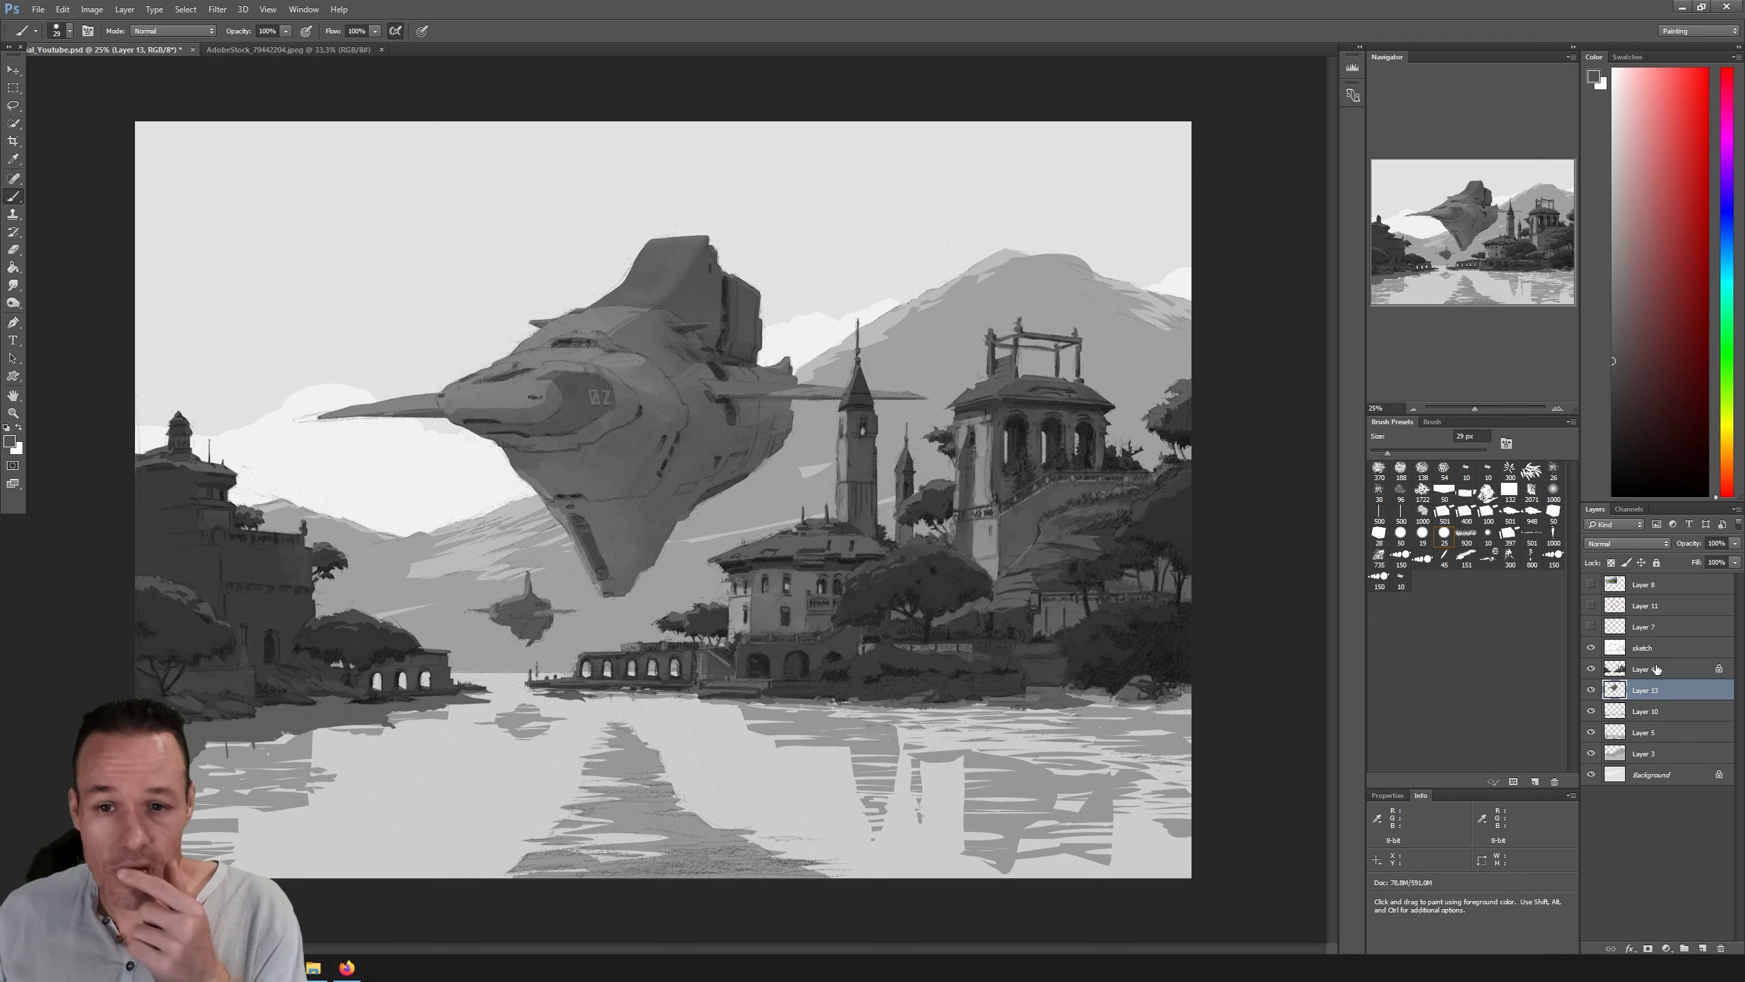
click(1592, 690)
click(1592, 690)
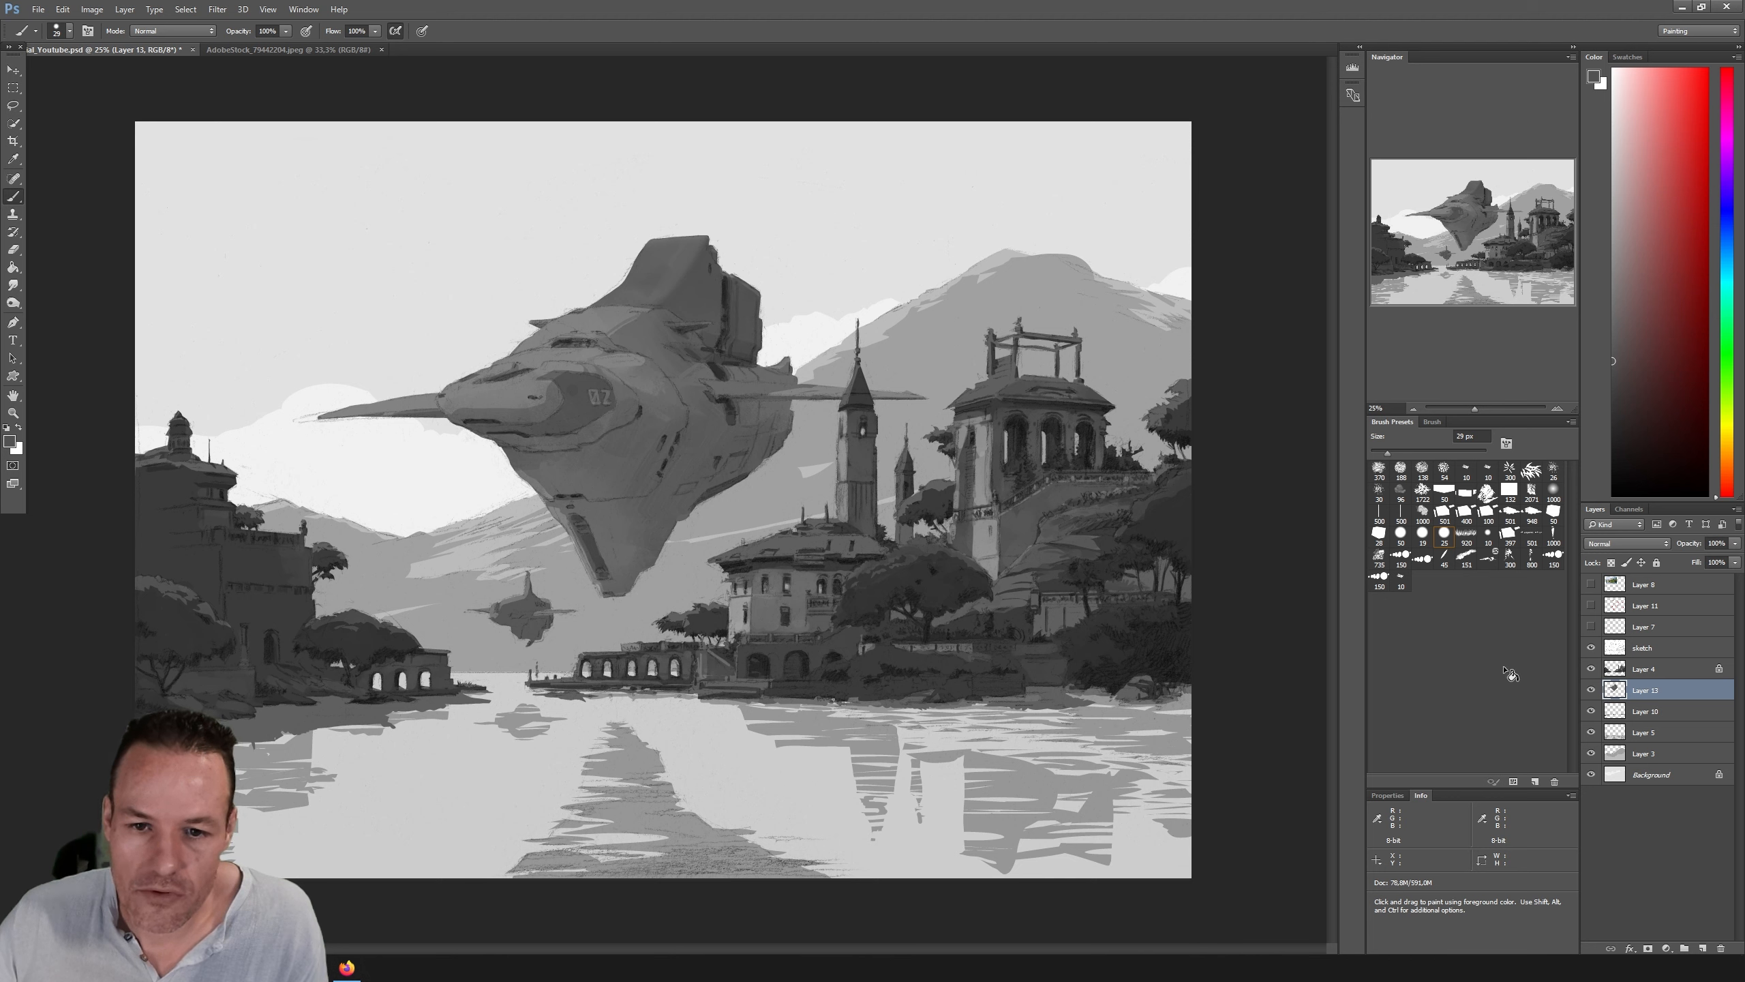
Step: Select the large ship on Layer 13 with a loose lasso outline, and check the layer's contents by hiding and showing it
click(12, 106)
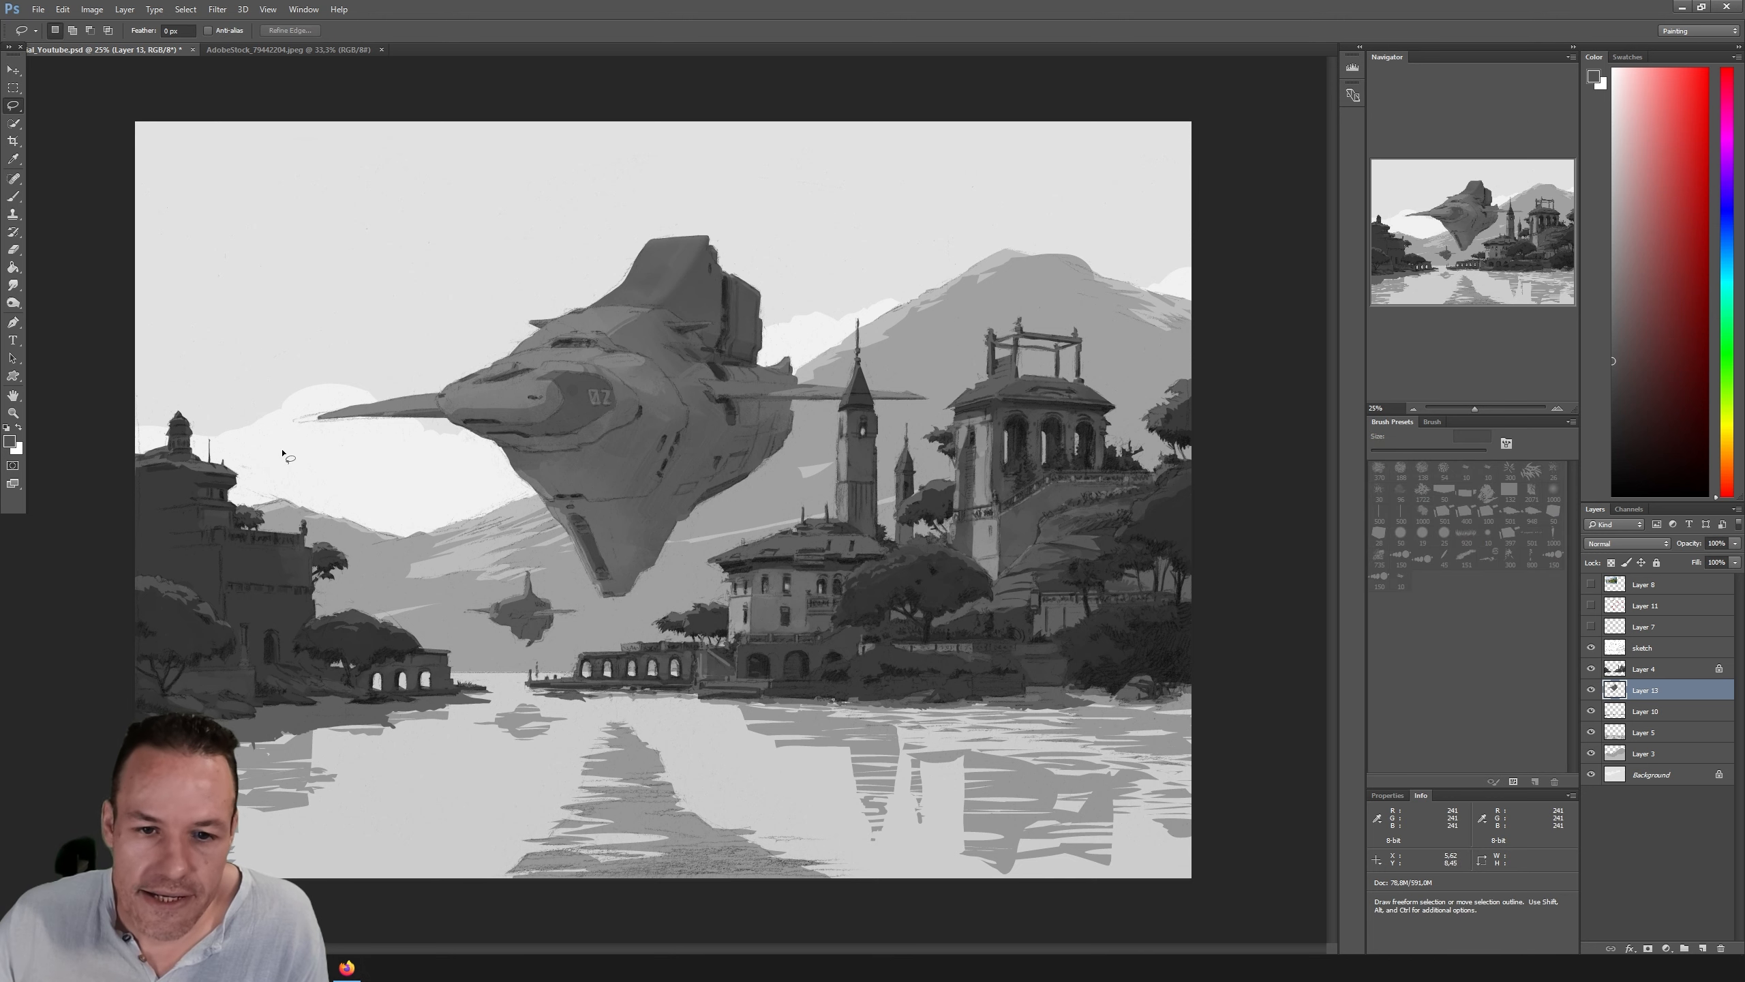
mouse_move(259, 426)
mouse_down()
mouse_move(507, 538)
mouse_move(593, 610)
mouse_move(866, 456)
mouse_move(806, 164)
mouse_move(262, 423)
mouse_up()
click(1591, 690)
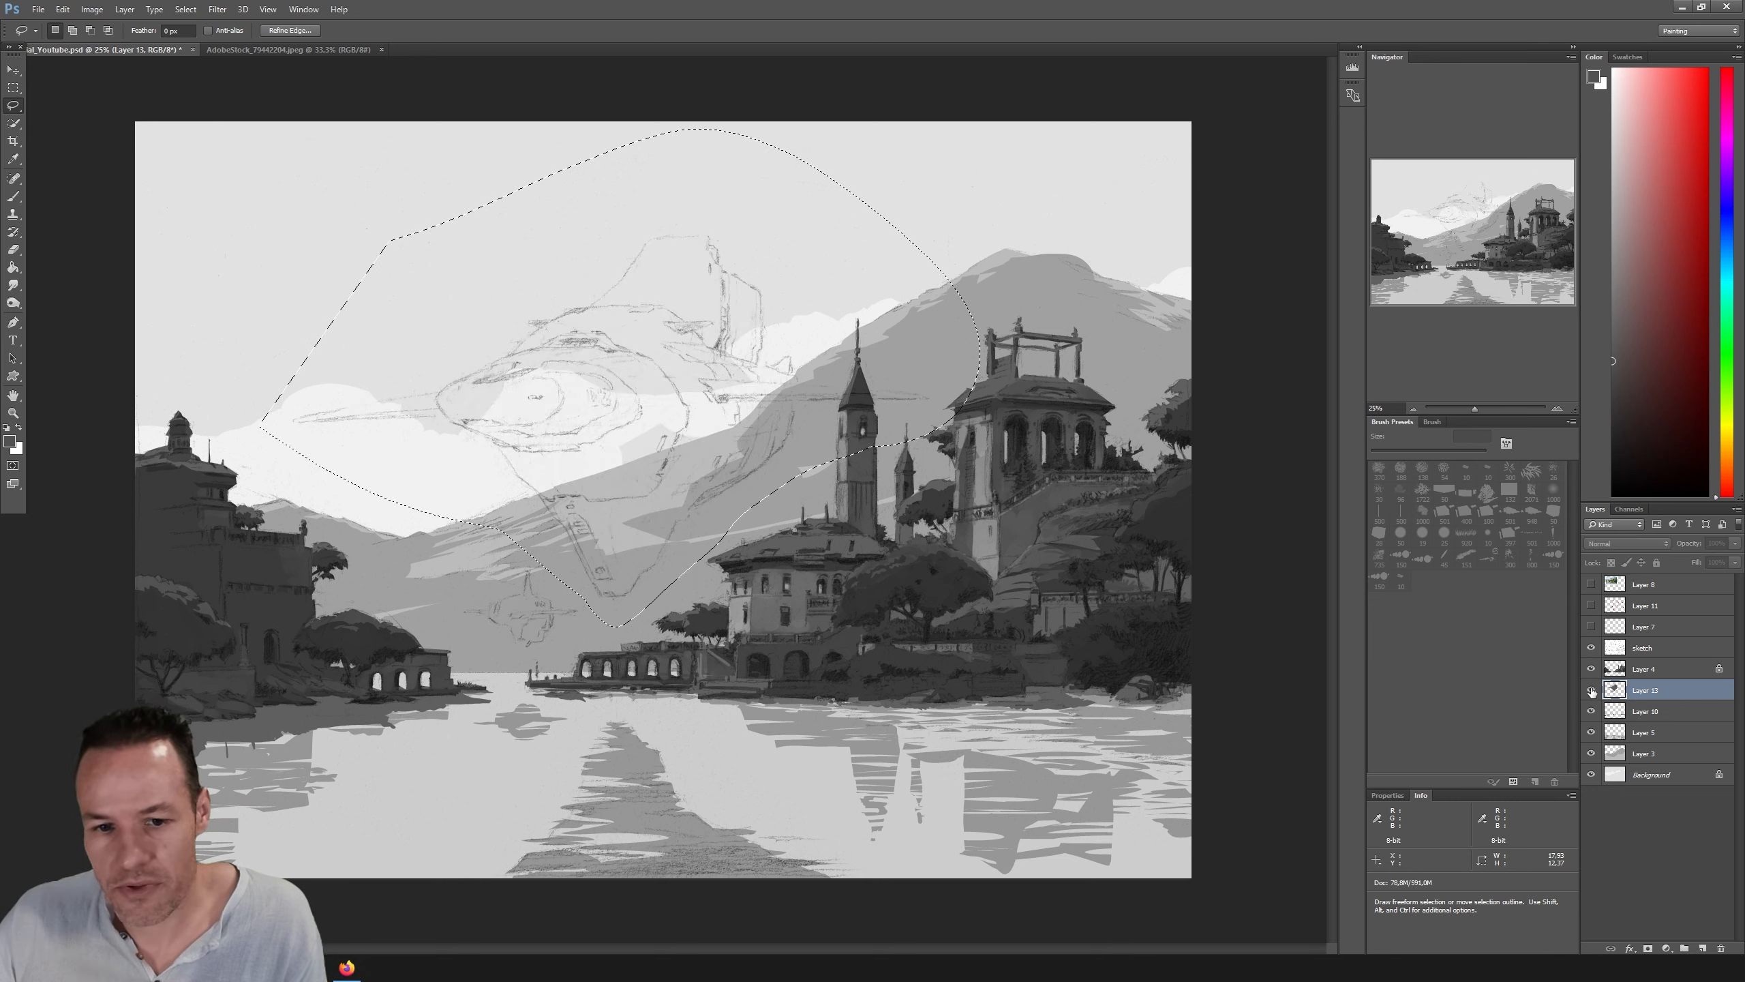
click(1590, 690)
Step: Start a Levels adjustment on the selected ship with input white at 180 and midtones at 0.73, and compare it with the original
click(95, 10)
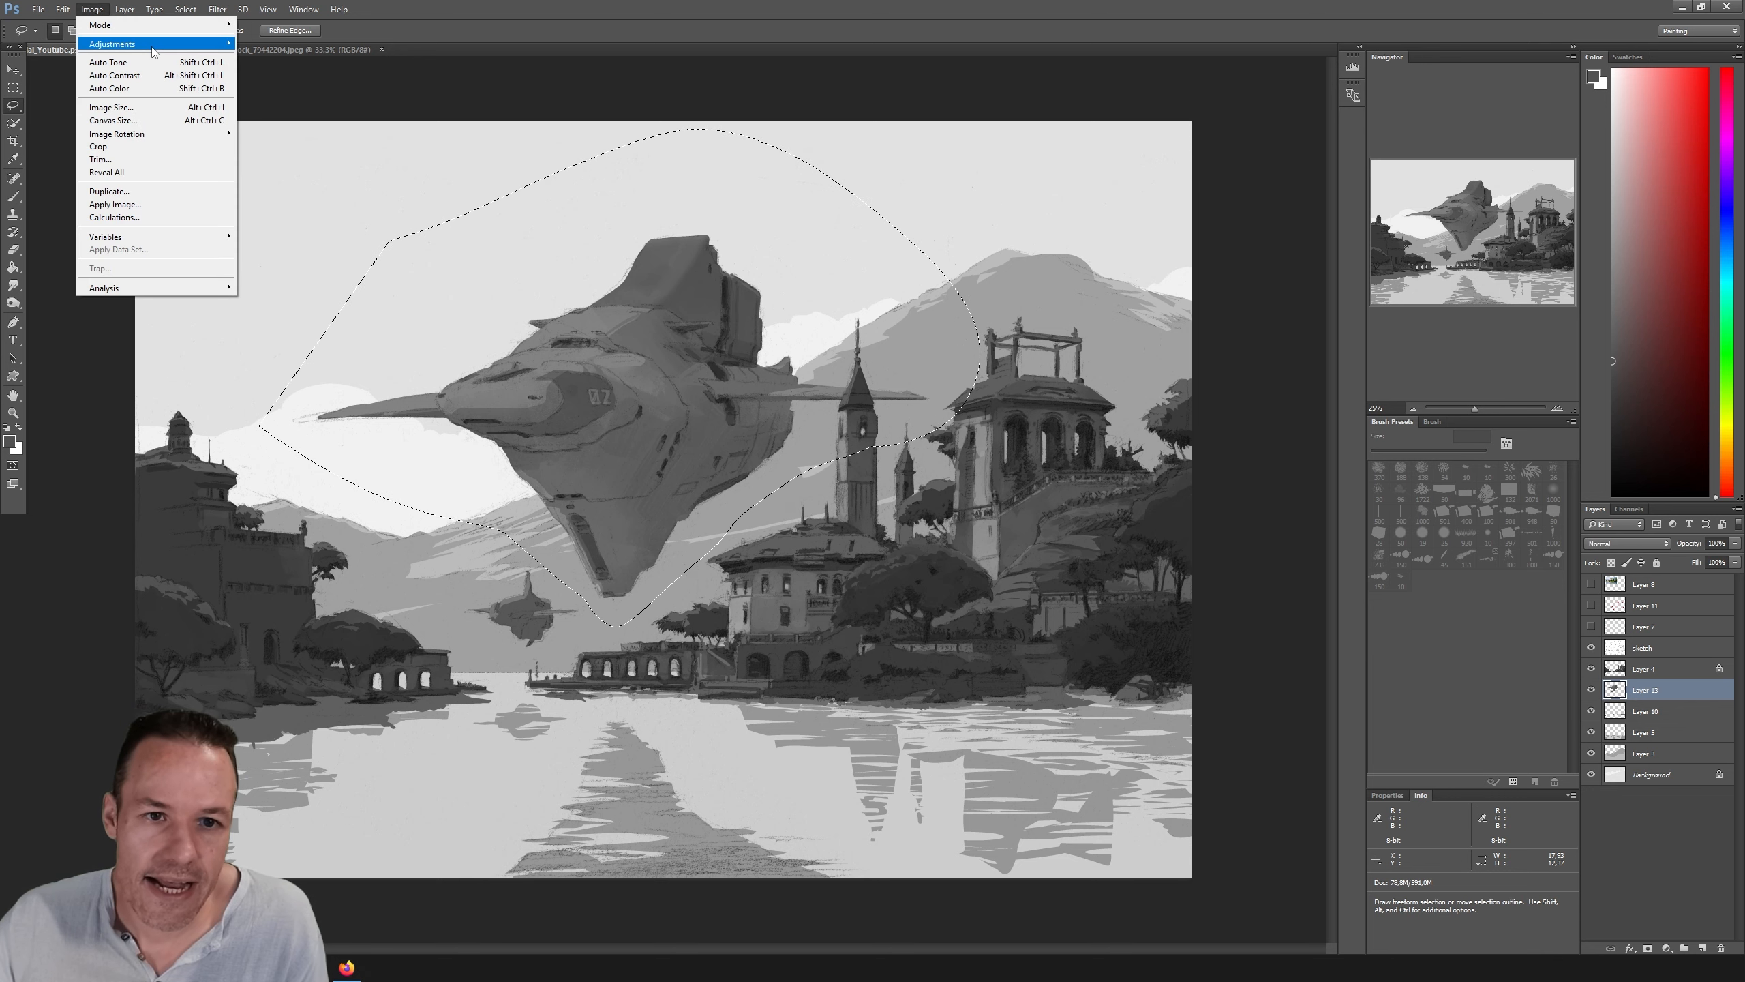
mouse_move(172, 46)
click(275, 60)
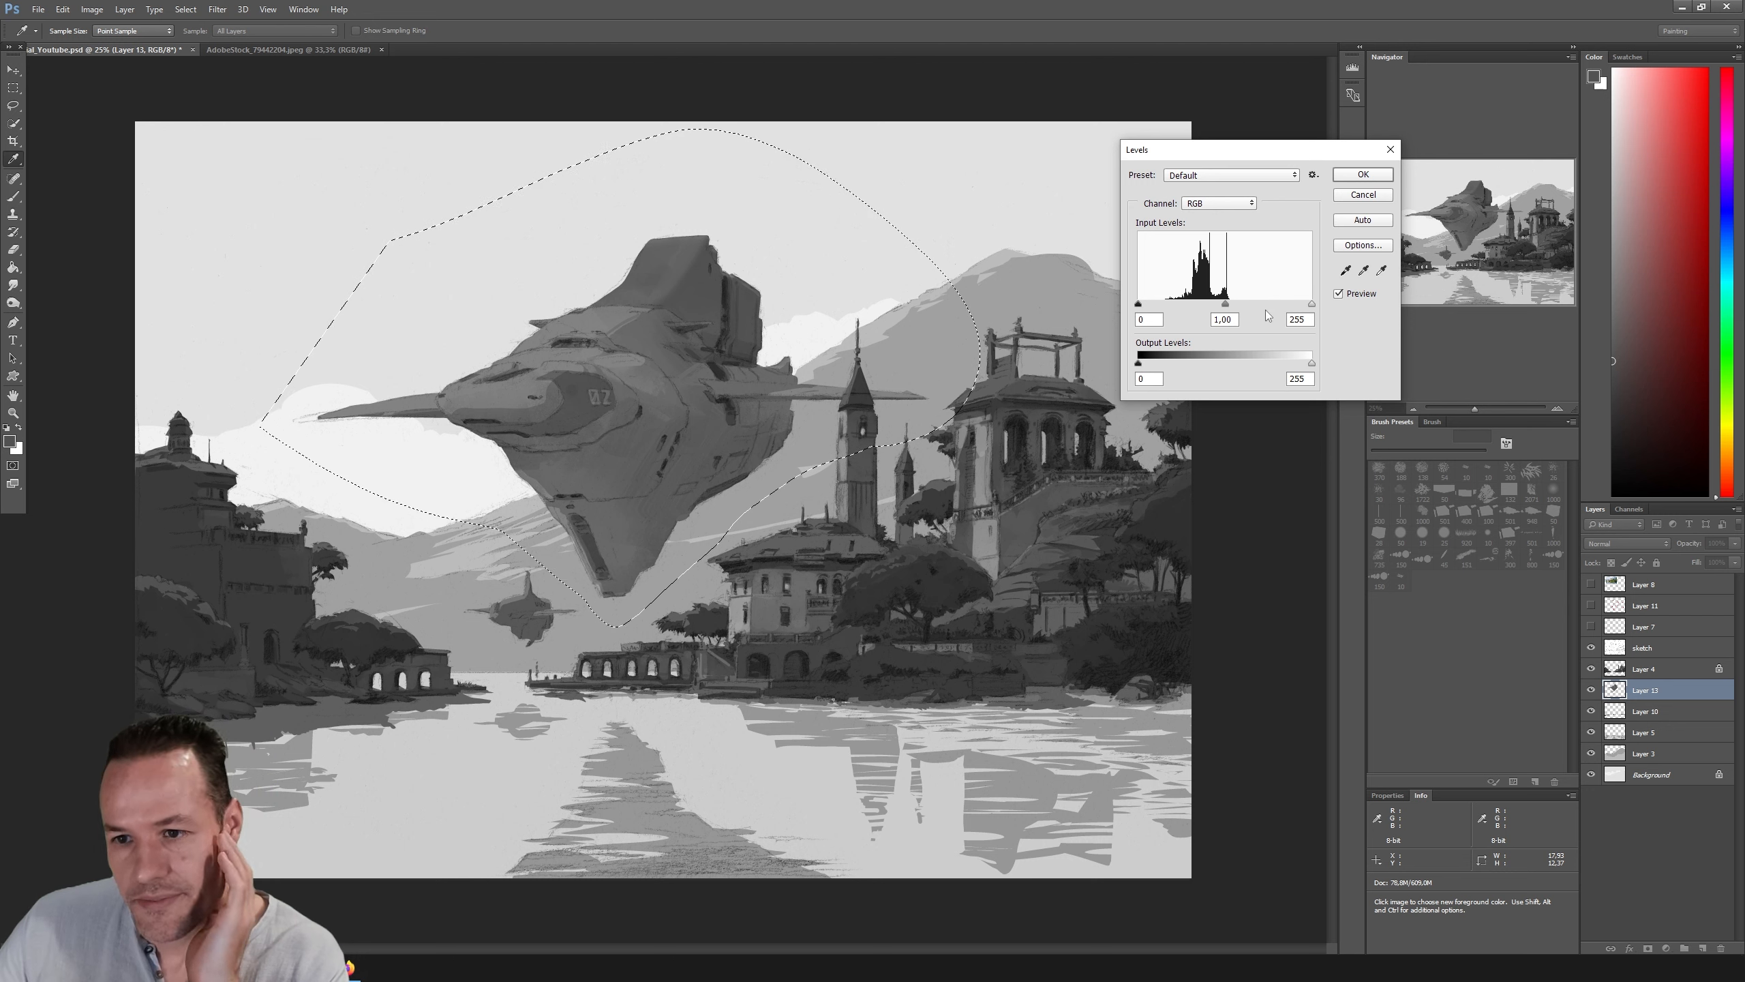
drag(1313, 306, 1212, 308)
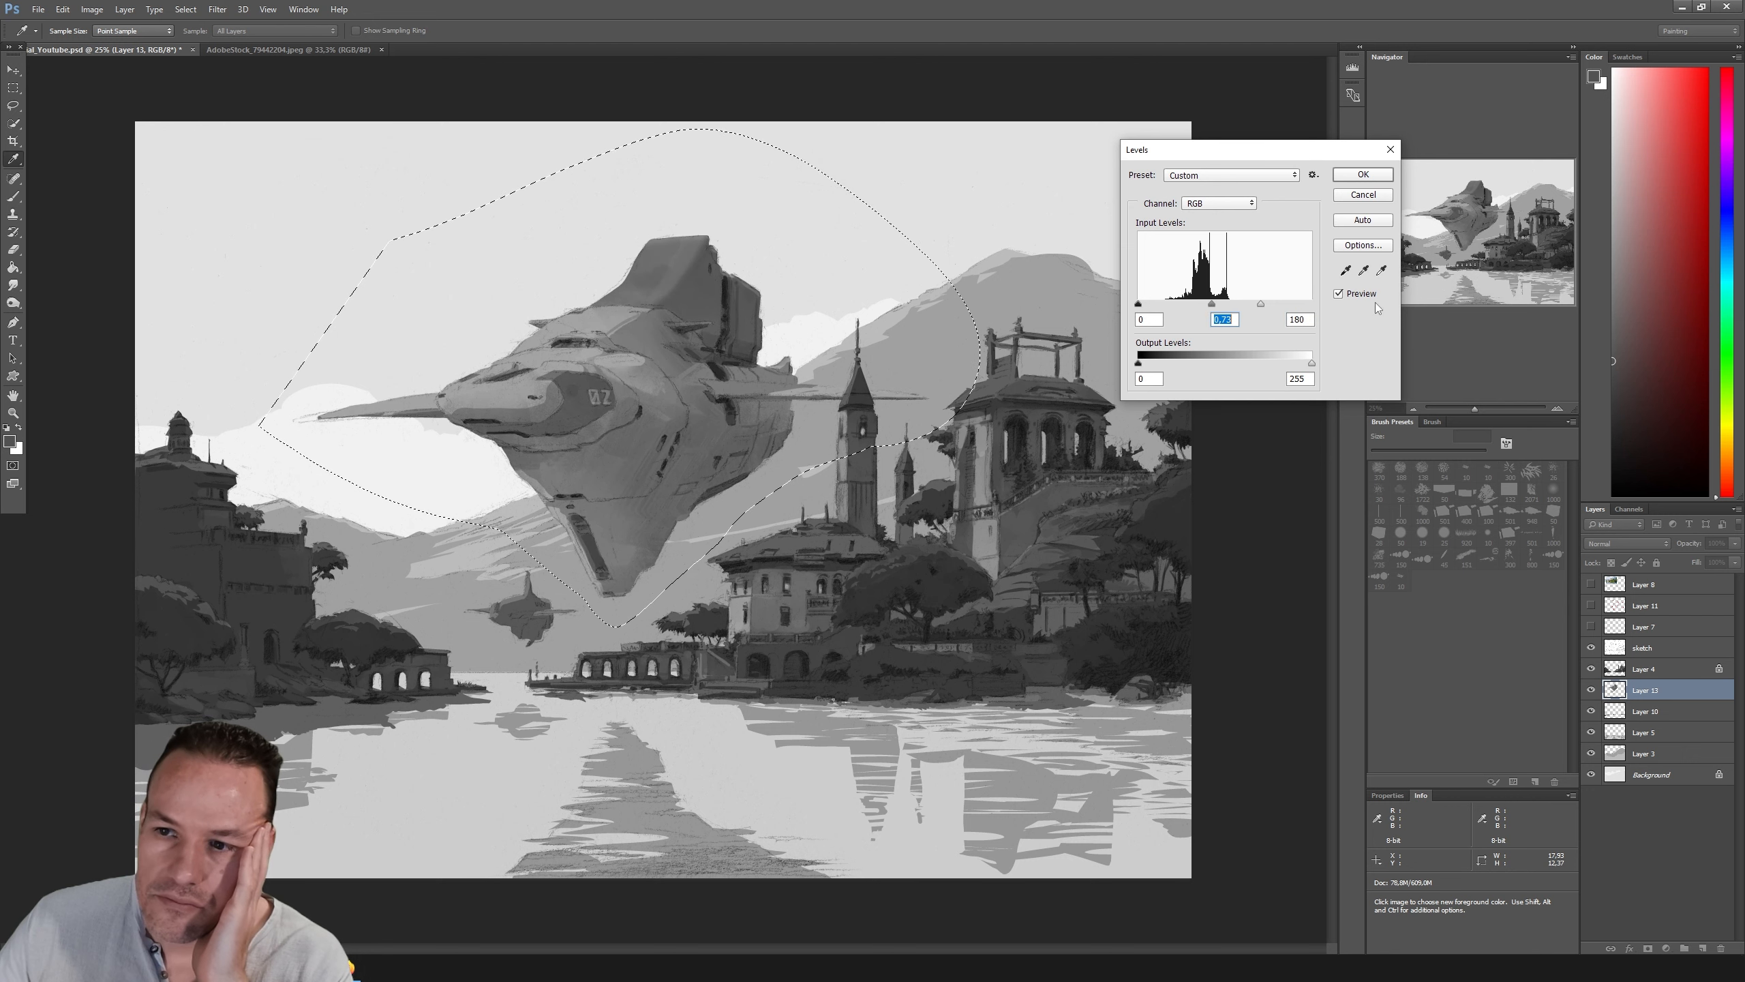
click(1338, 293)
click(1338, 294)
click(1338, 294)
click(1338, 294)
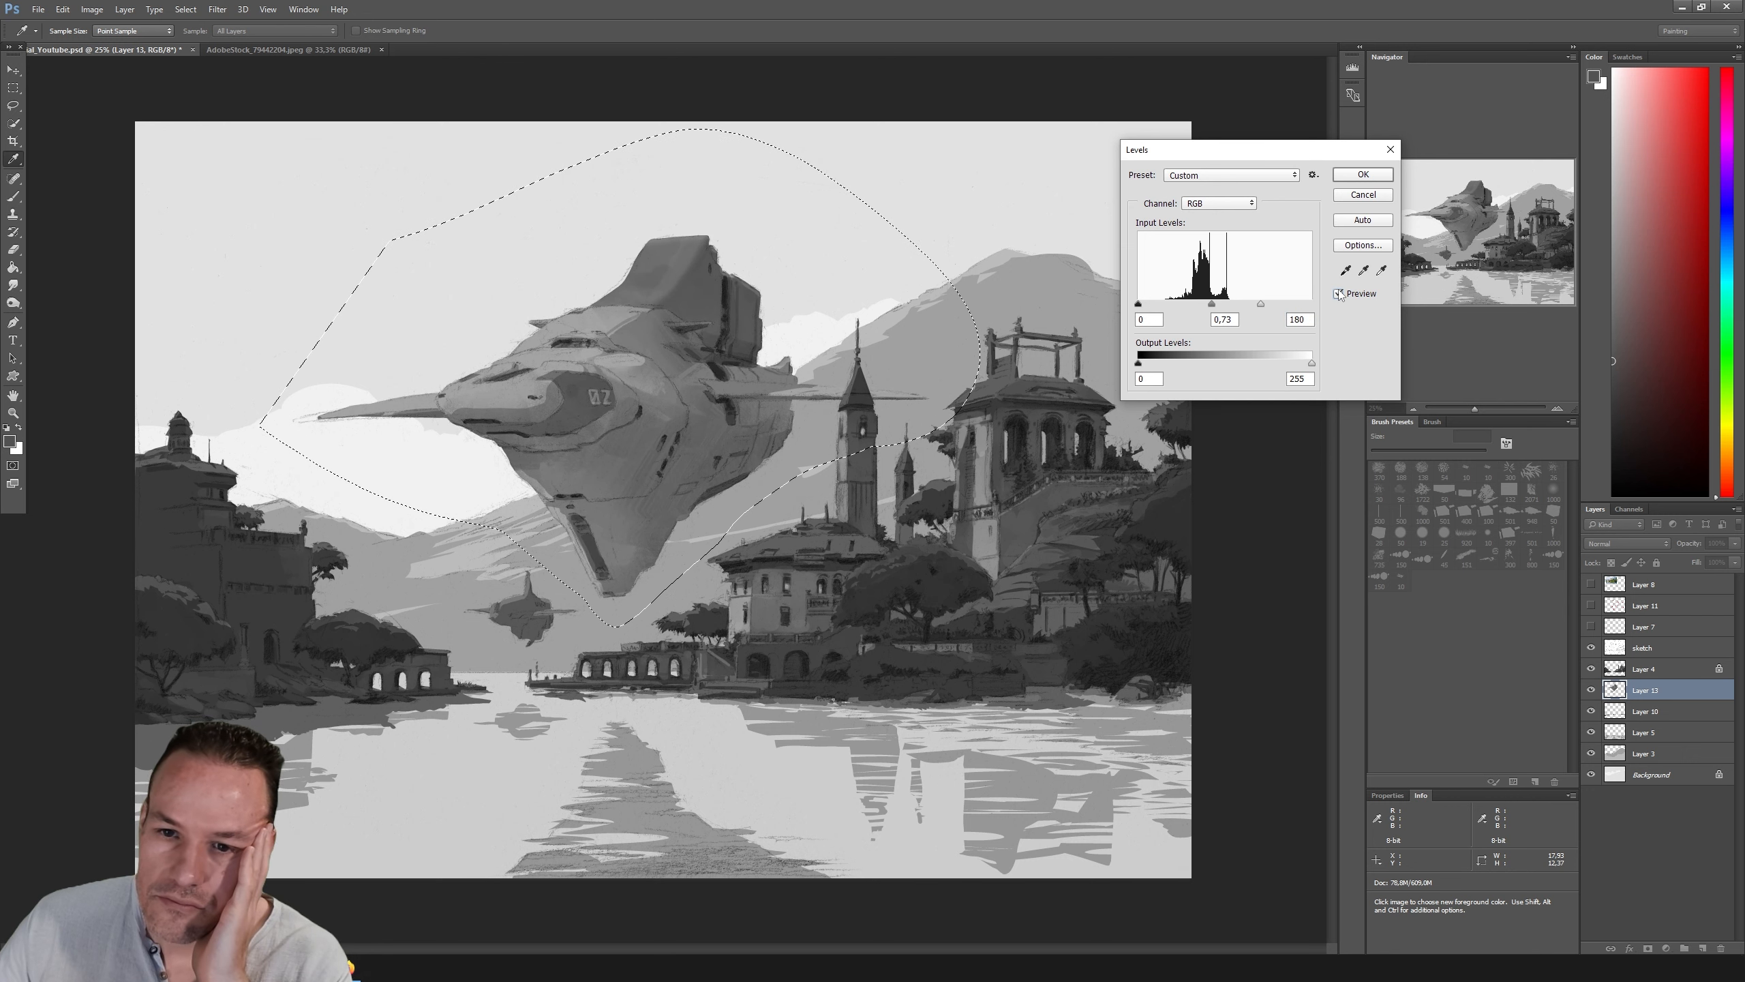
click(1338, 294)
click(1338, 293)
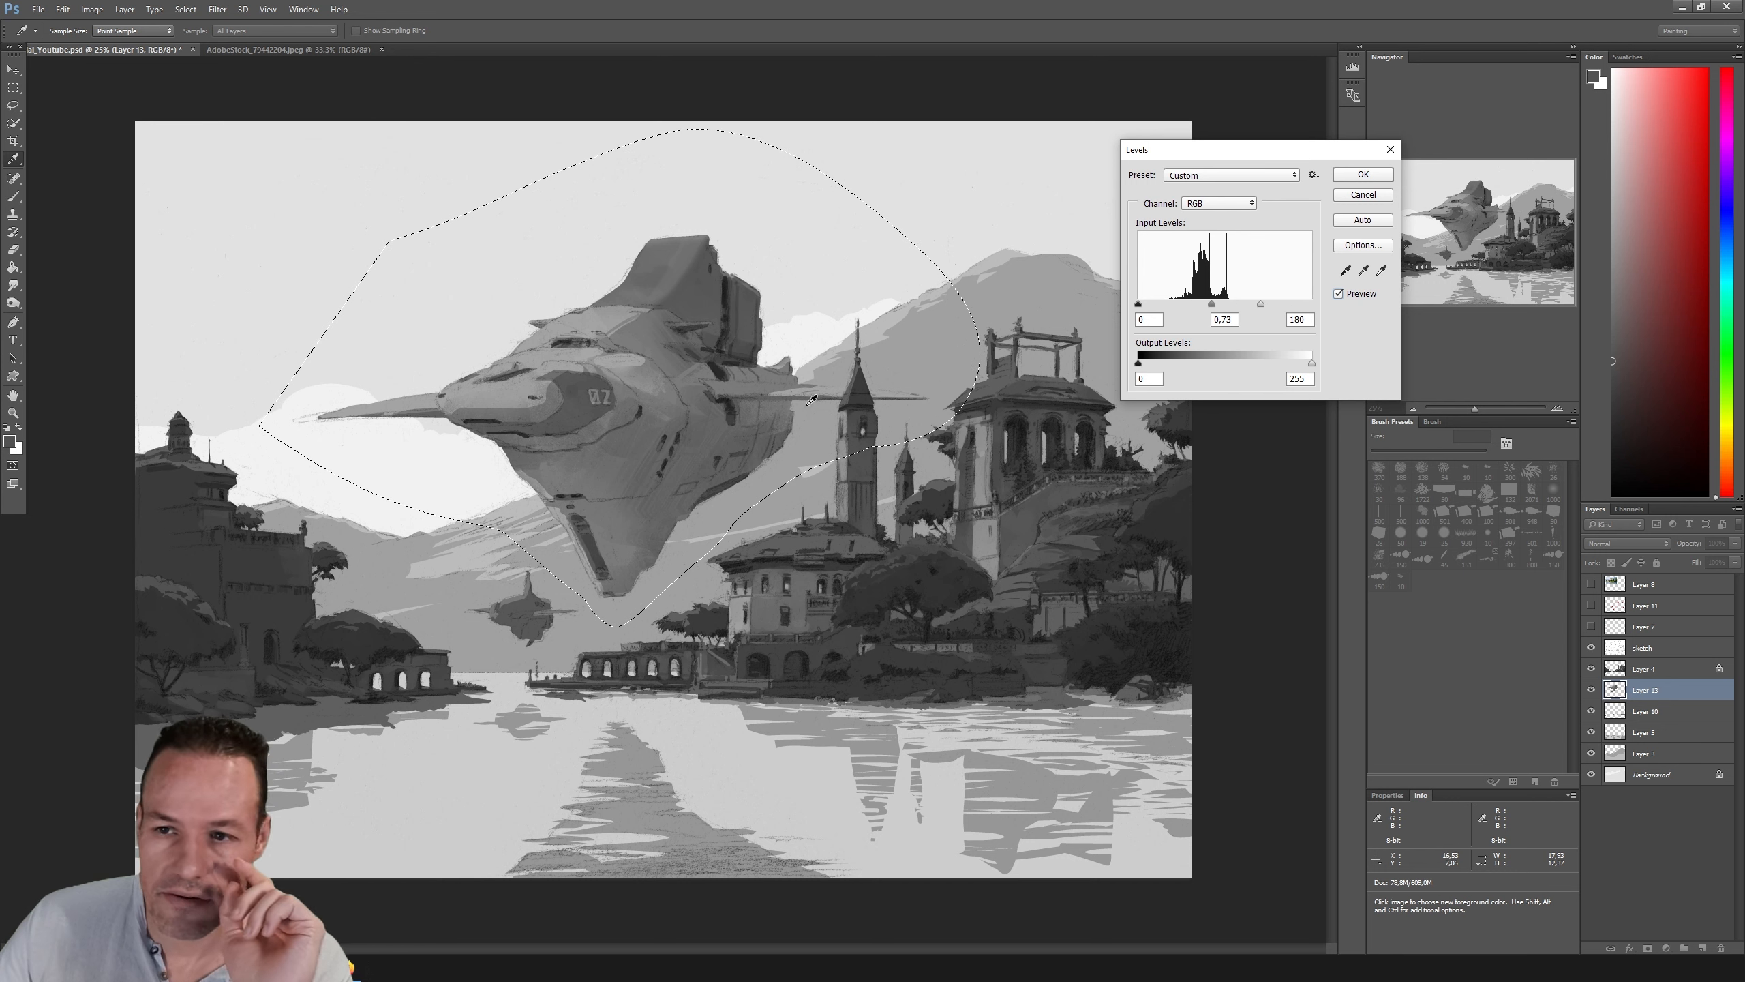
Step: Try input white 167 and midtones 0.64 in Levels, comparing the ship with and without the preview
drag(1261, 303, 1252, 304)
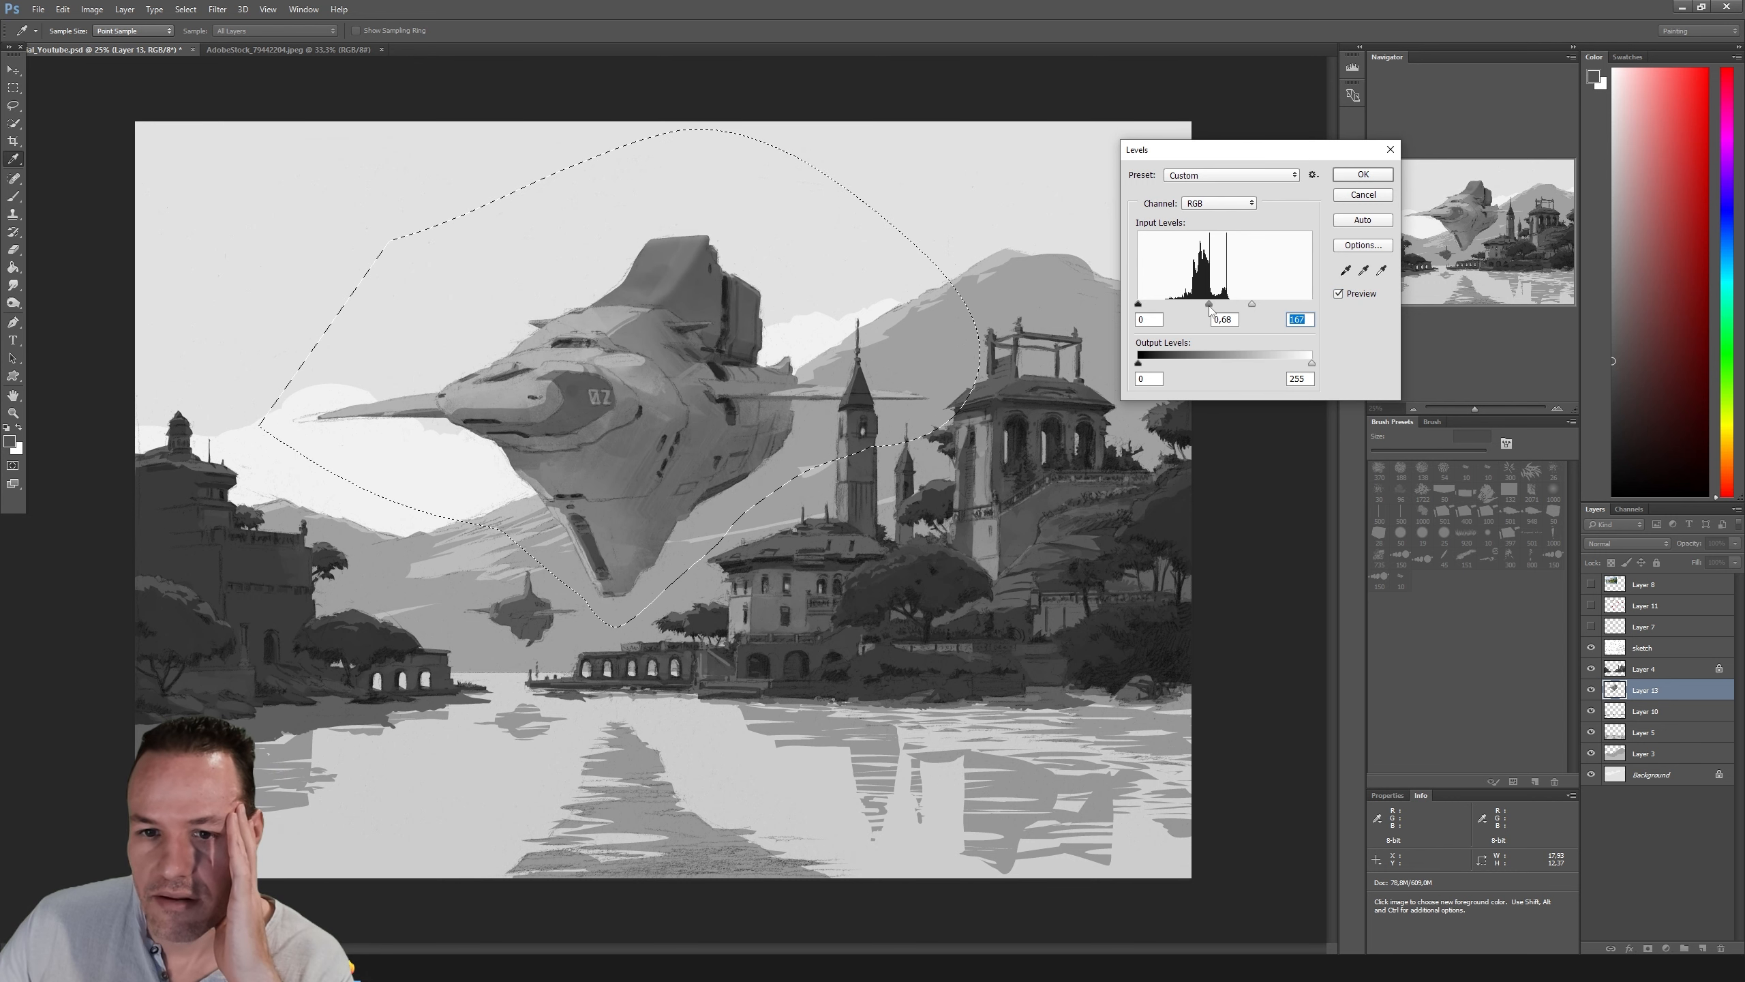
drag(1211, 311, 1211, 311)
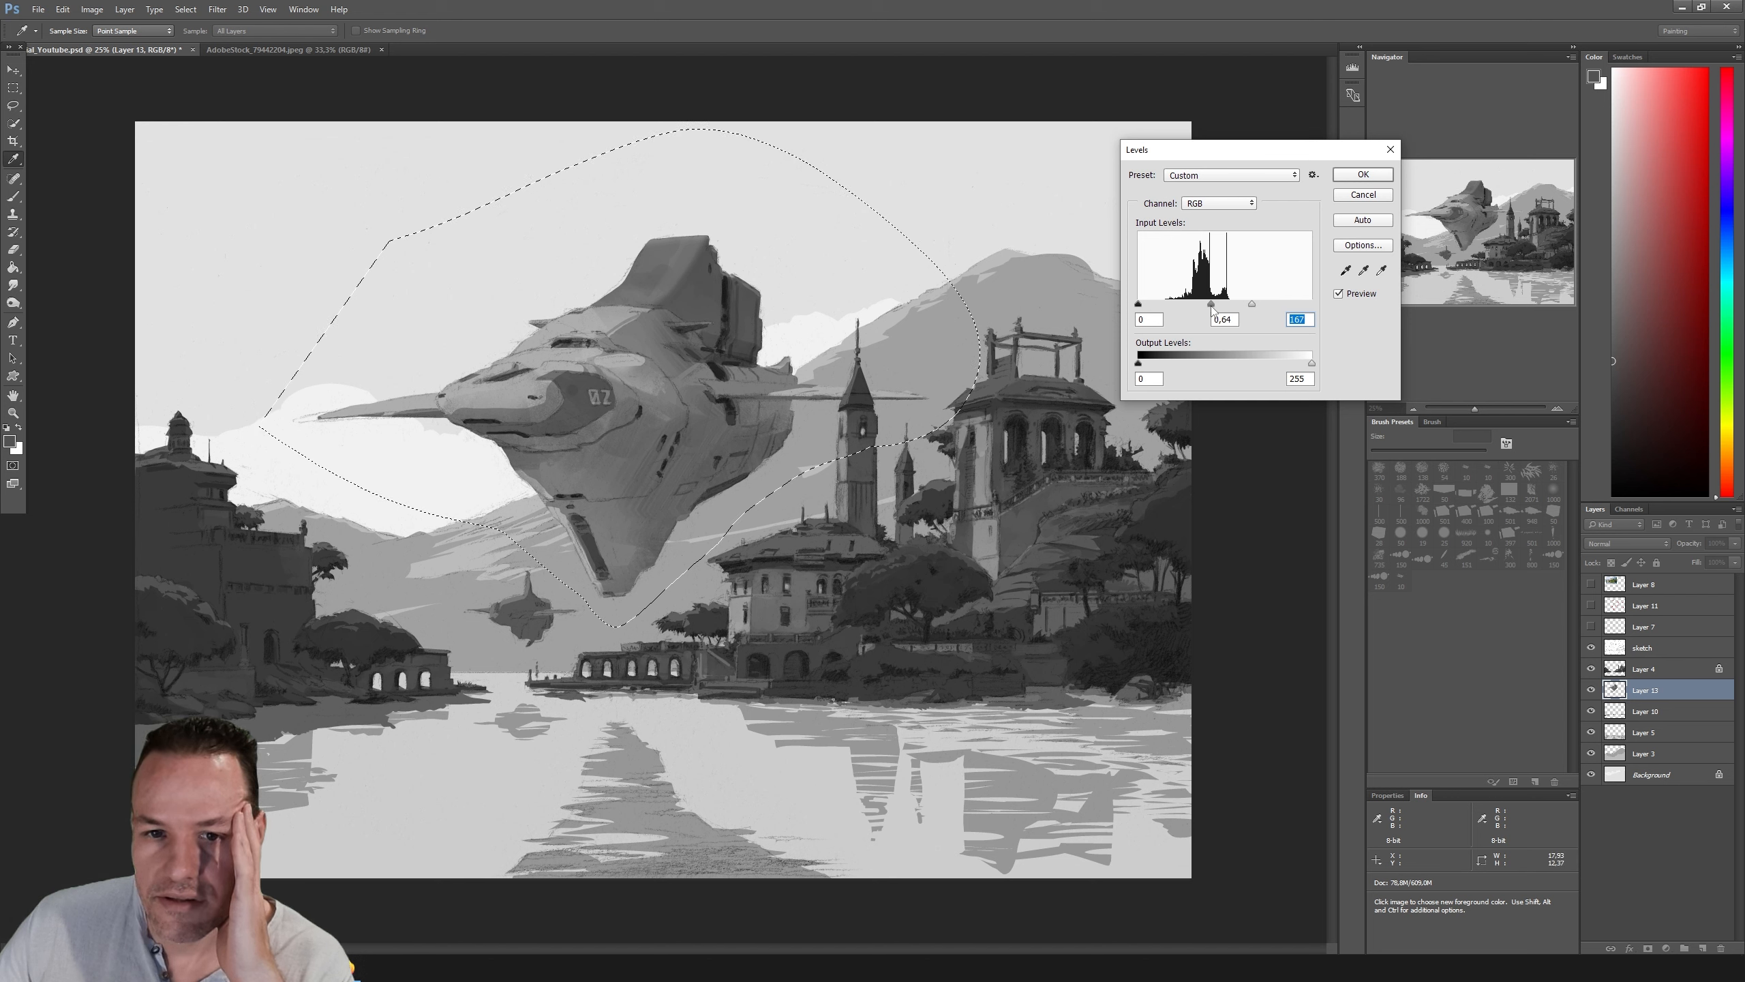
click(1213, 311)
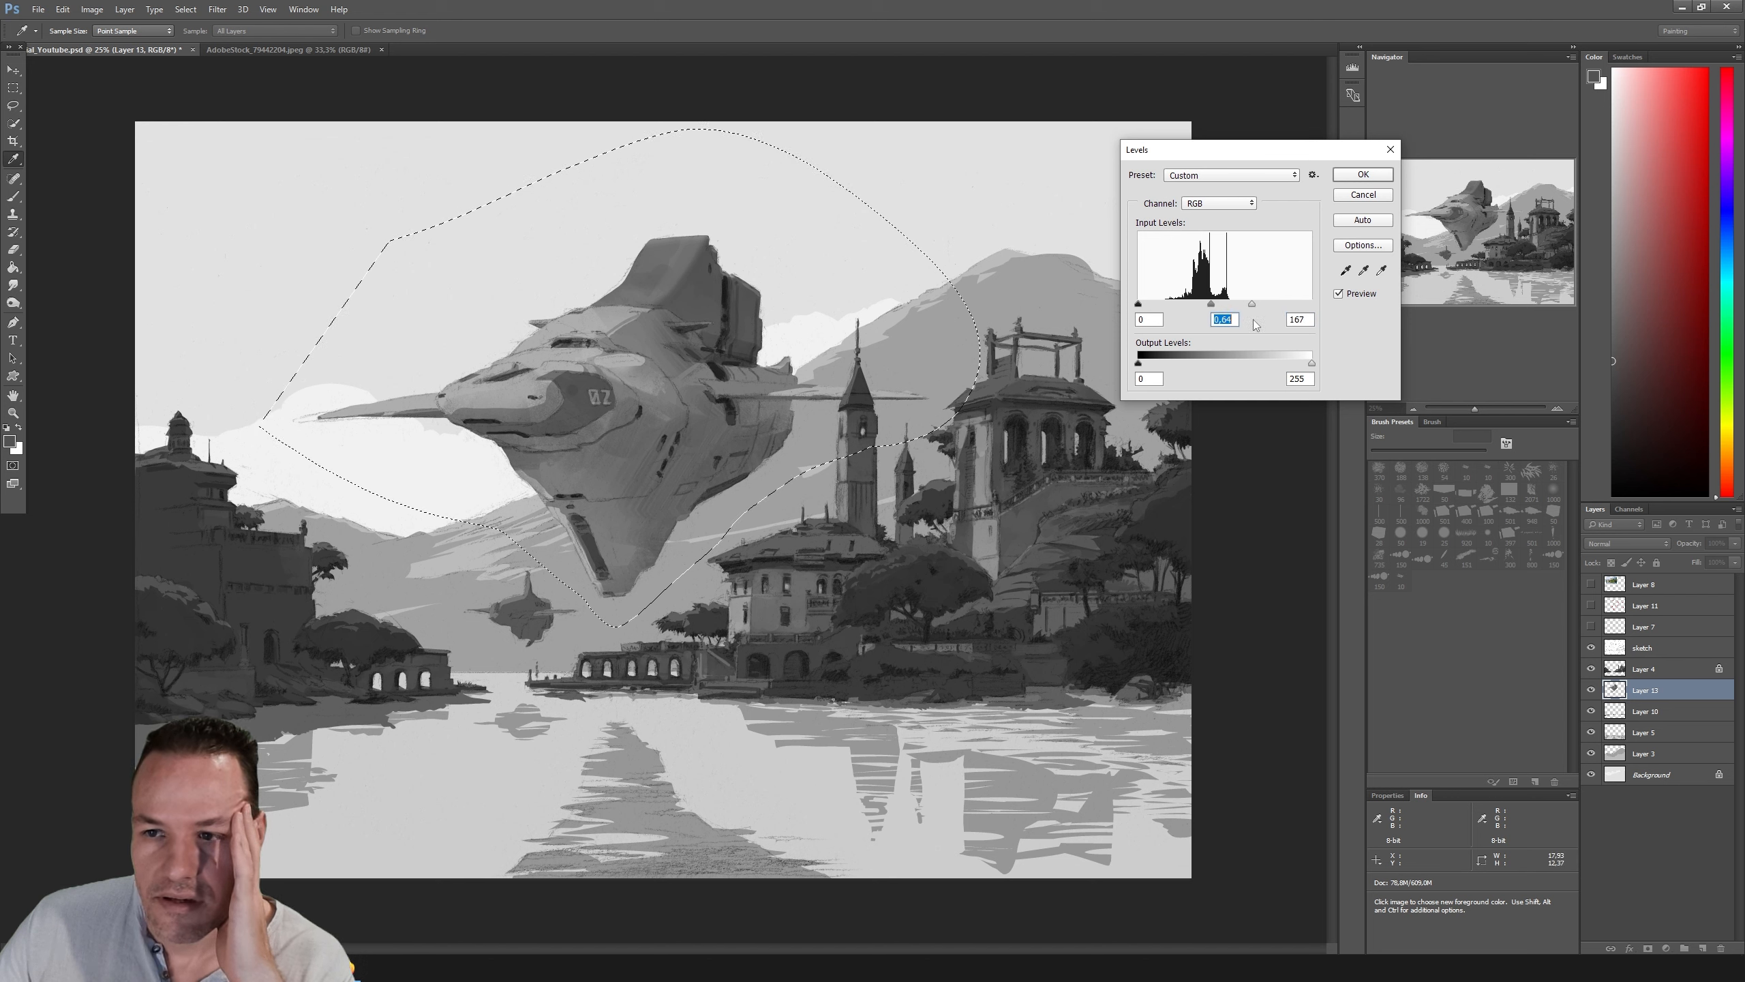
click(1338, 294)
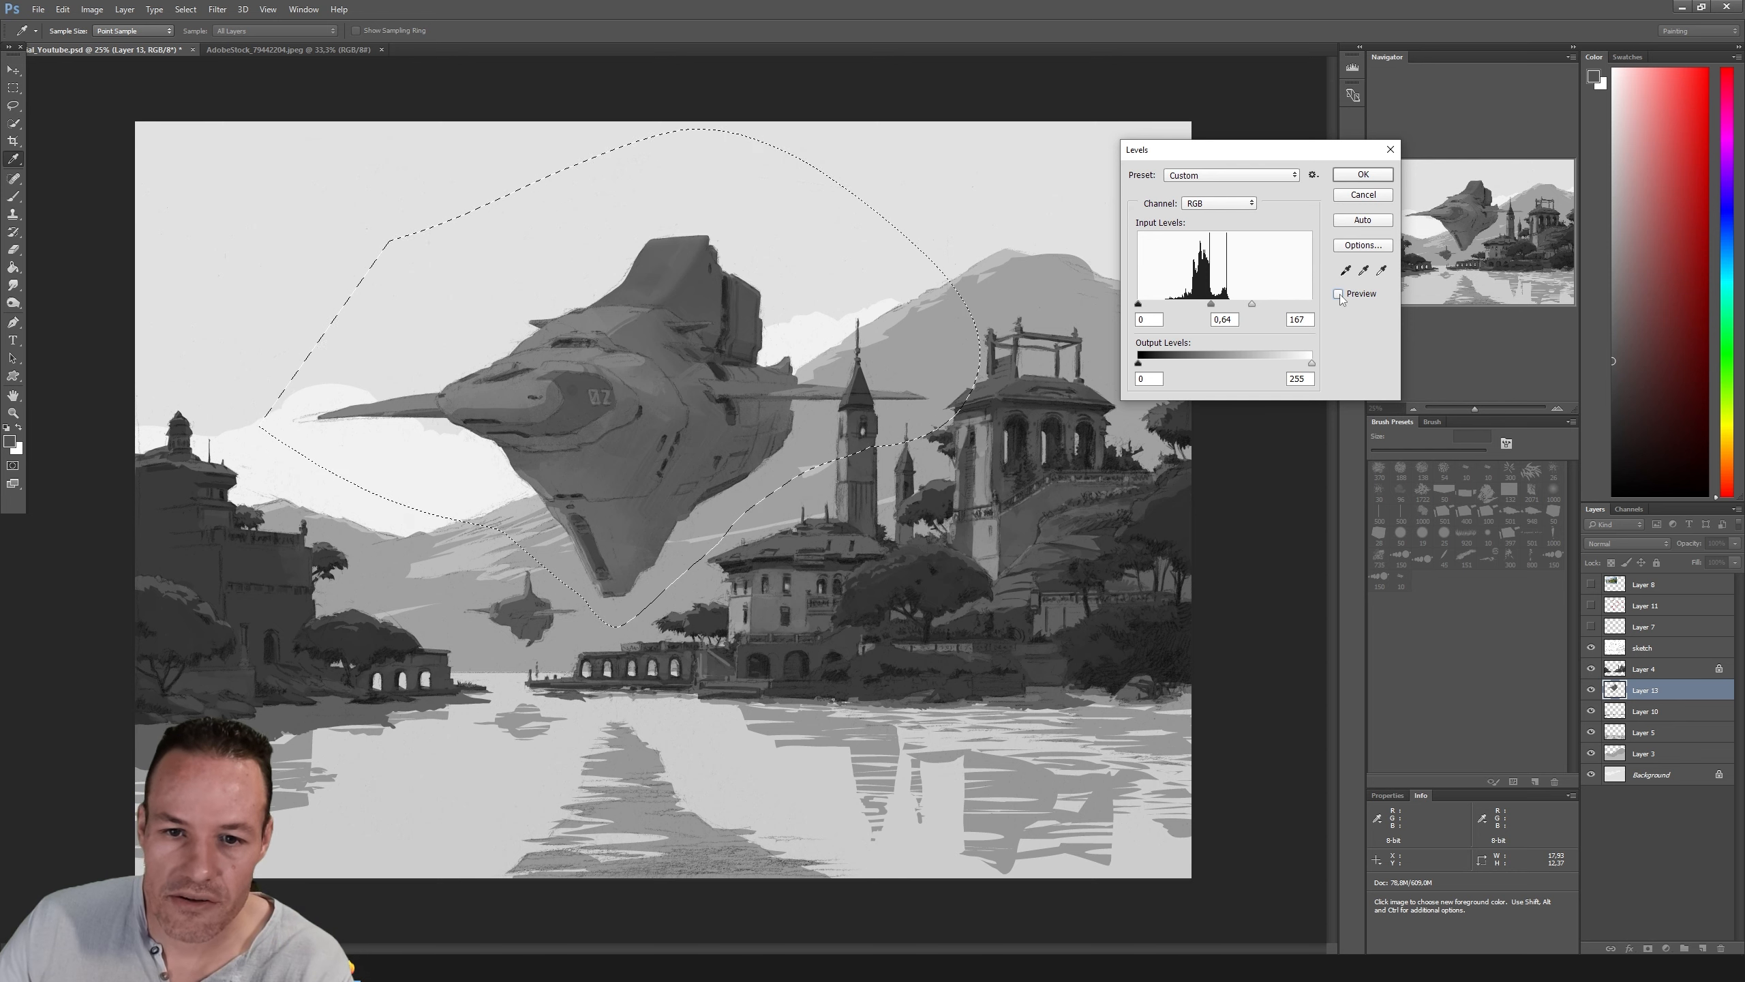
click(1338, 294)
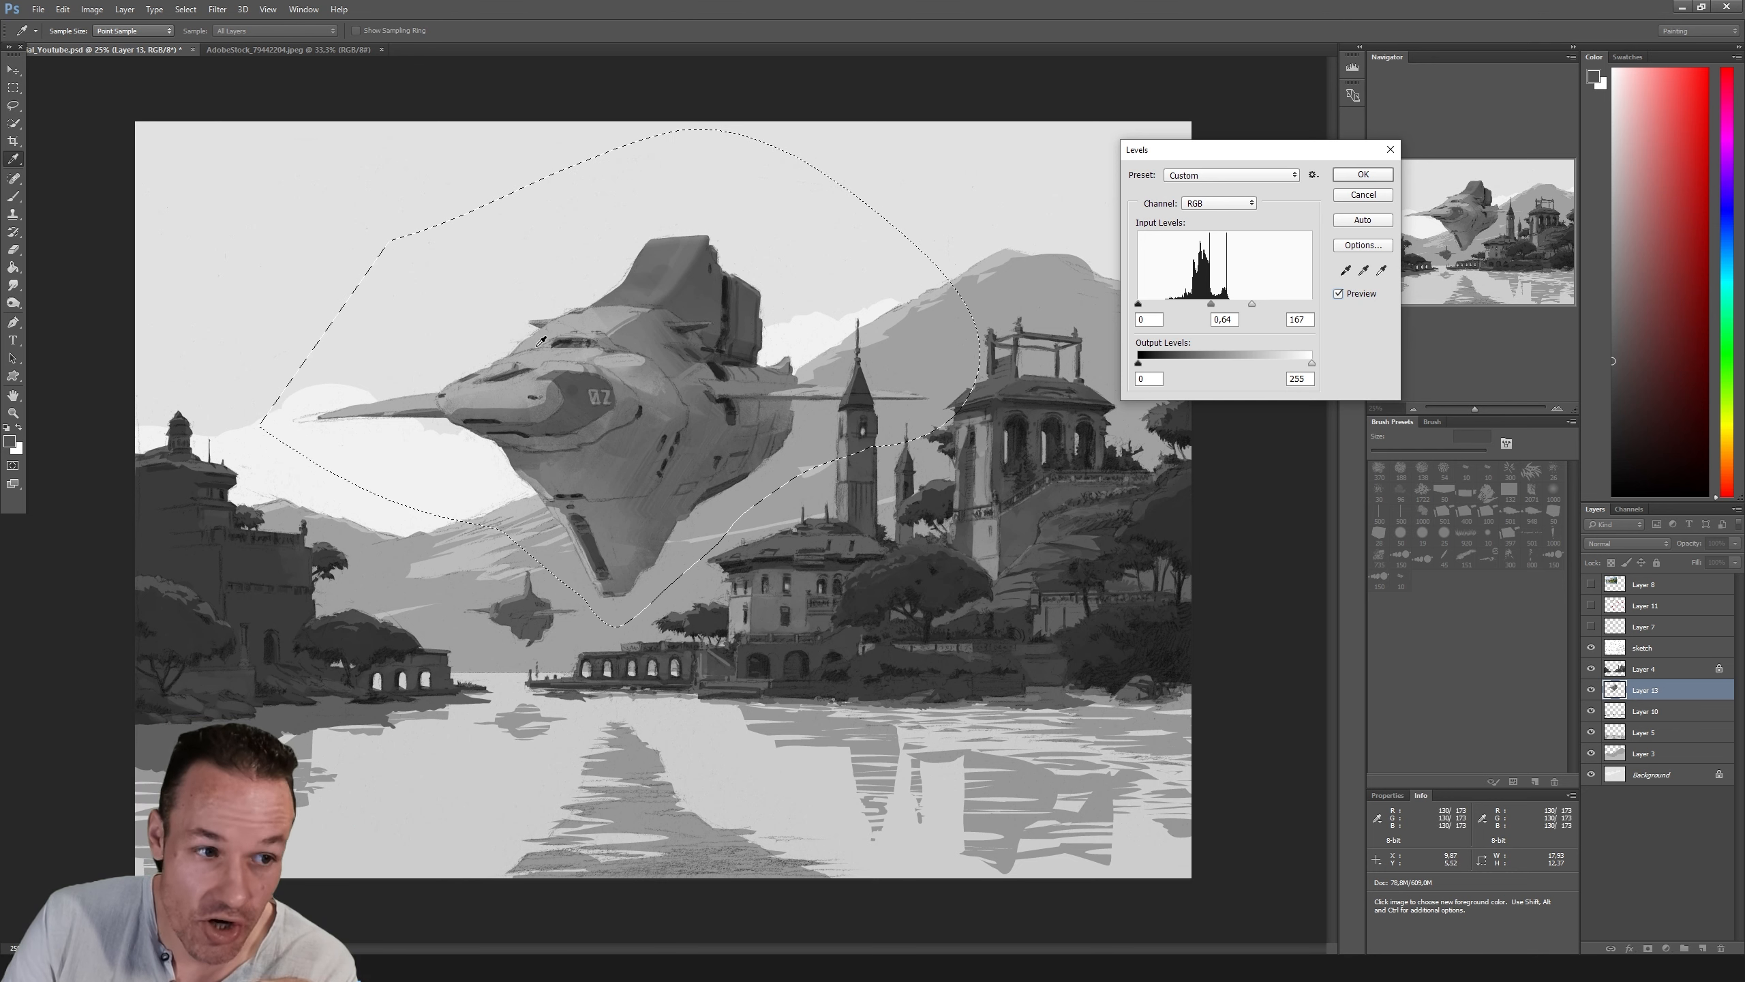
click(1338, 294)
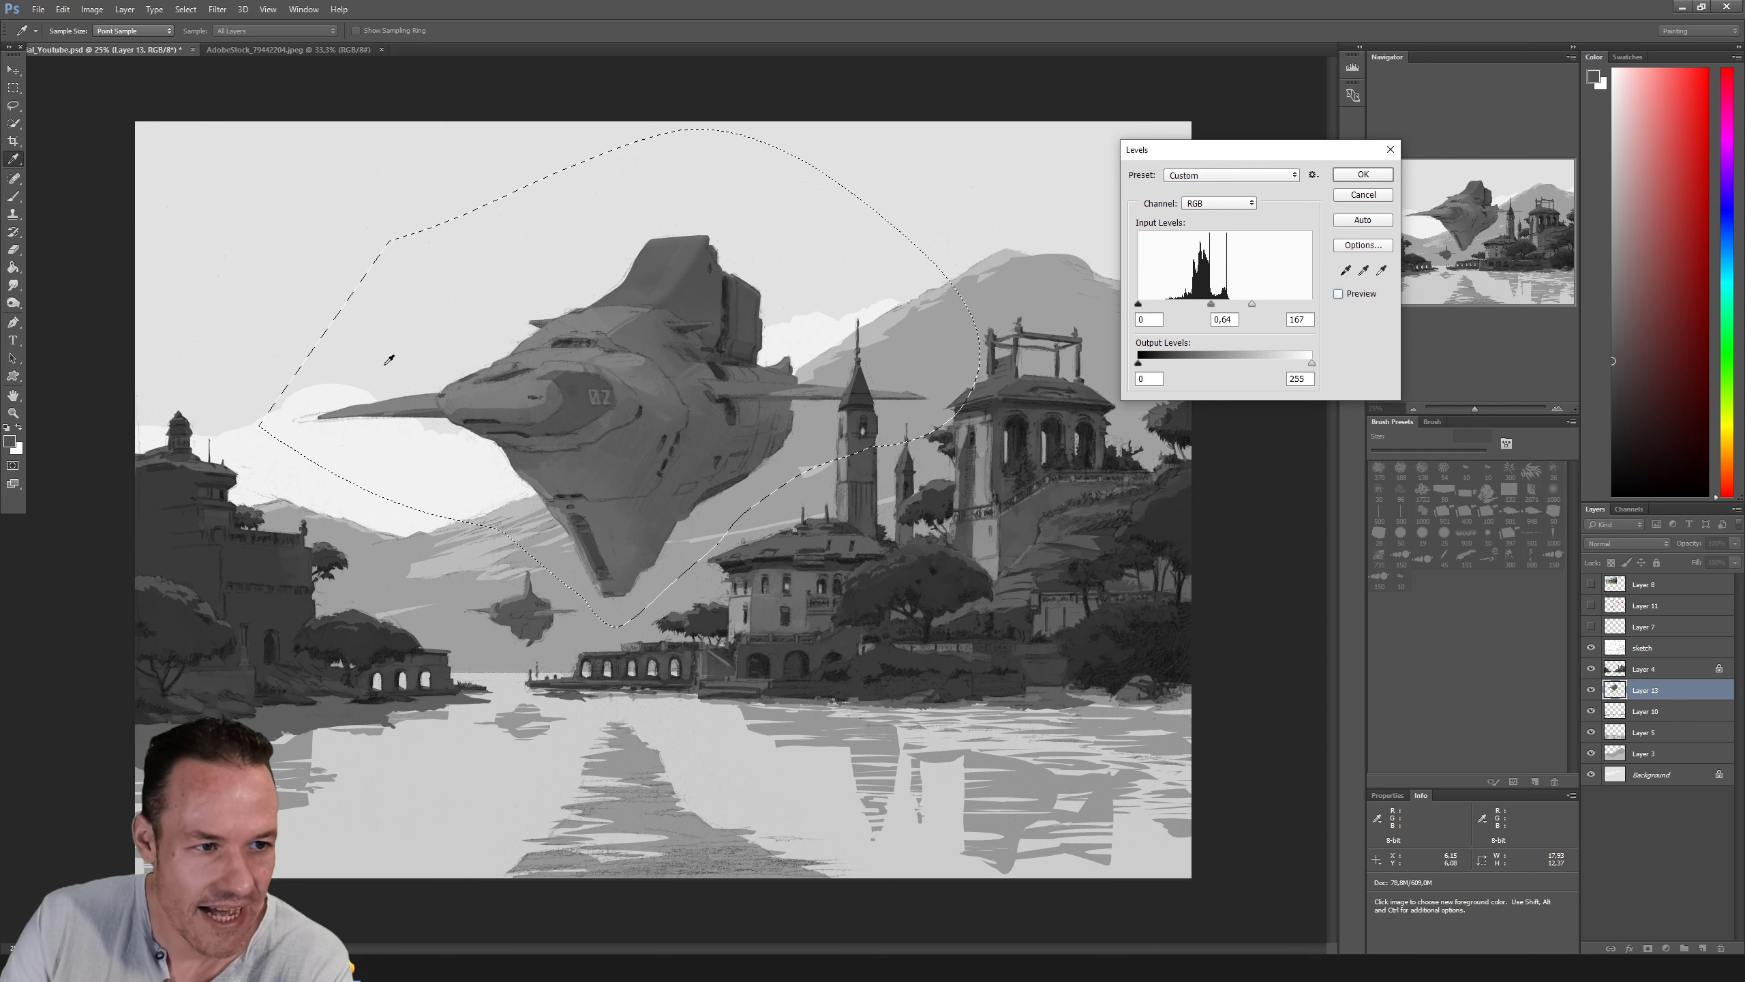
click(1338, 293)
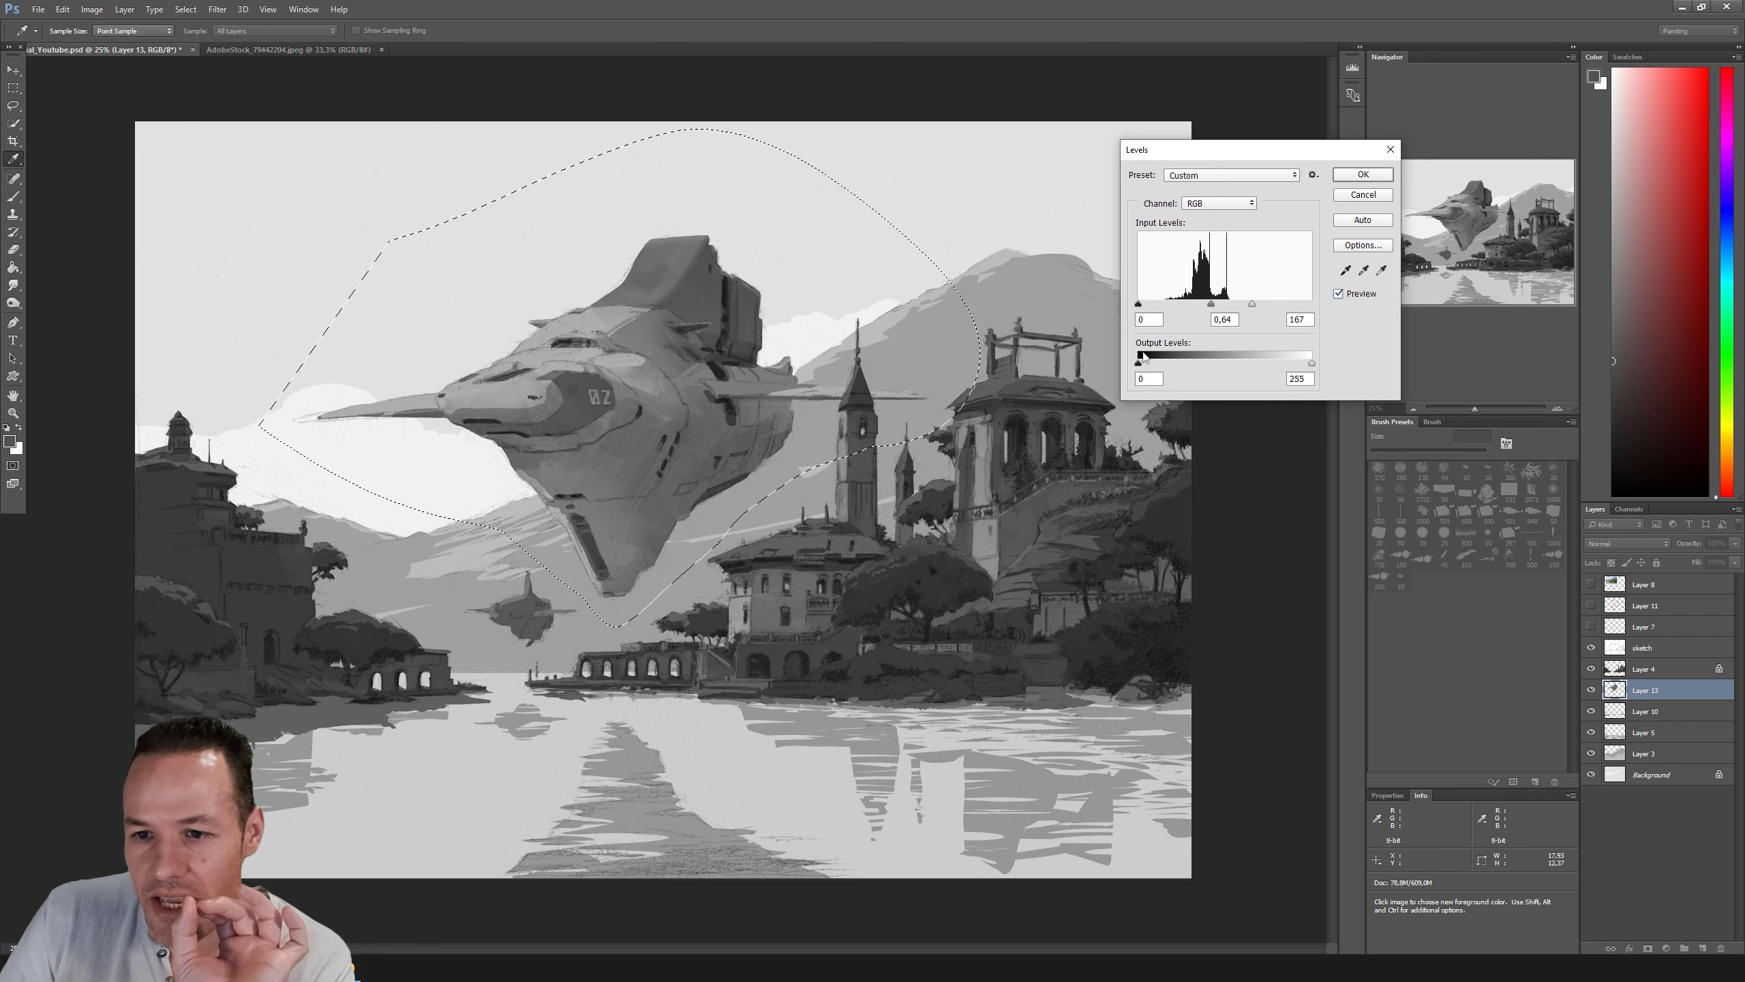
Step: Raise the Levels output black to 32 and set the midtones to 0.46, checking the ship against the original tones
drag(1139, 367, 1147, 367)
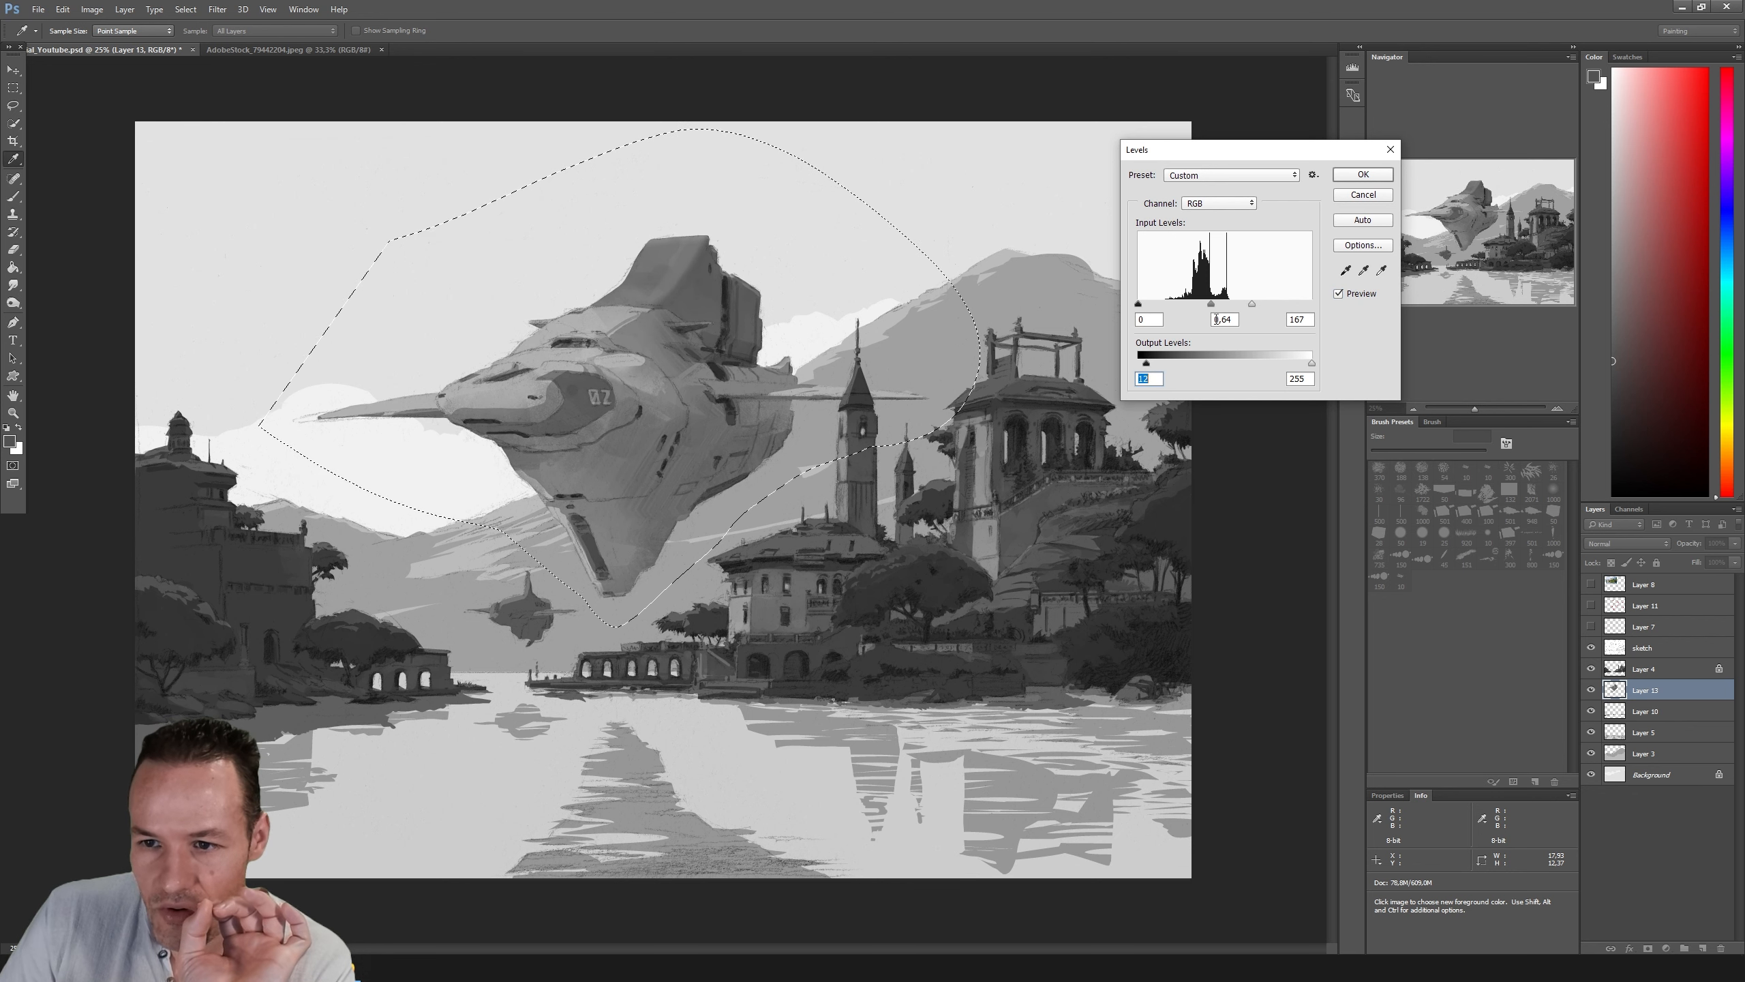
drag(1211, 307, 1216, 307)
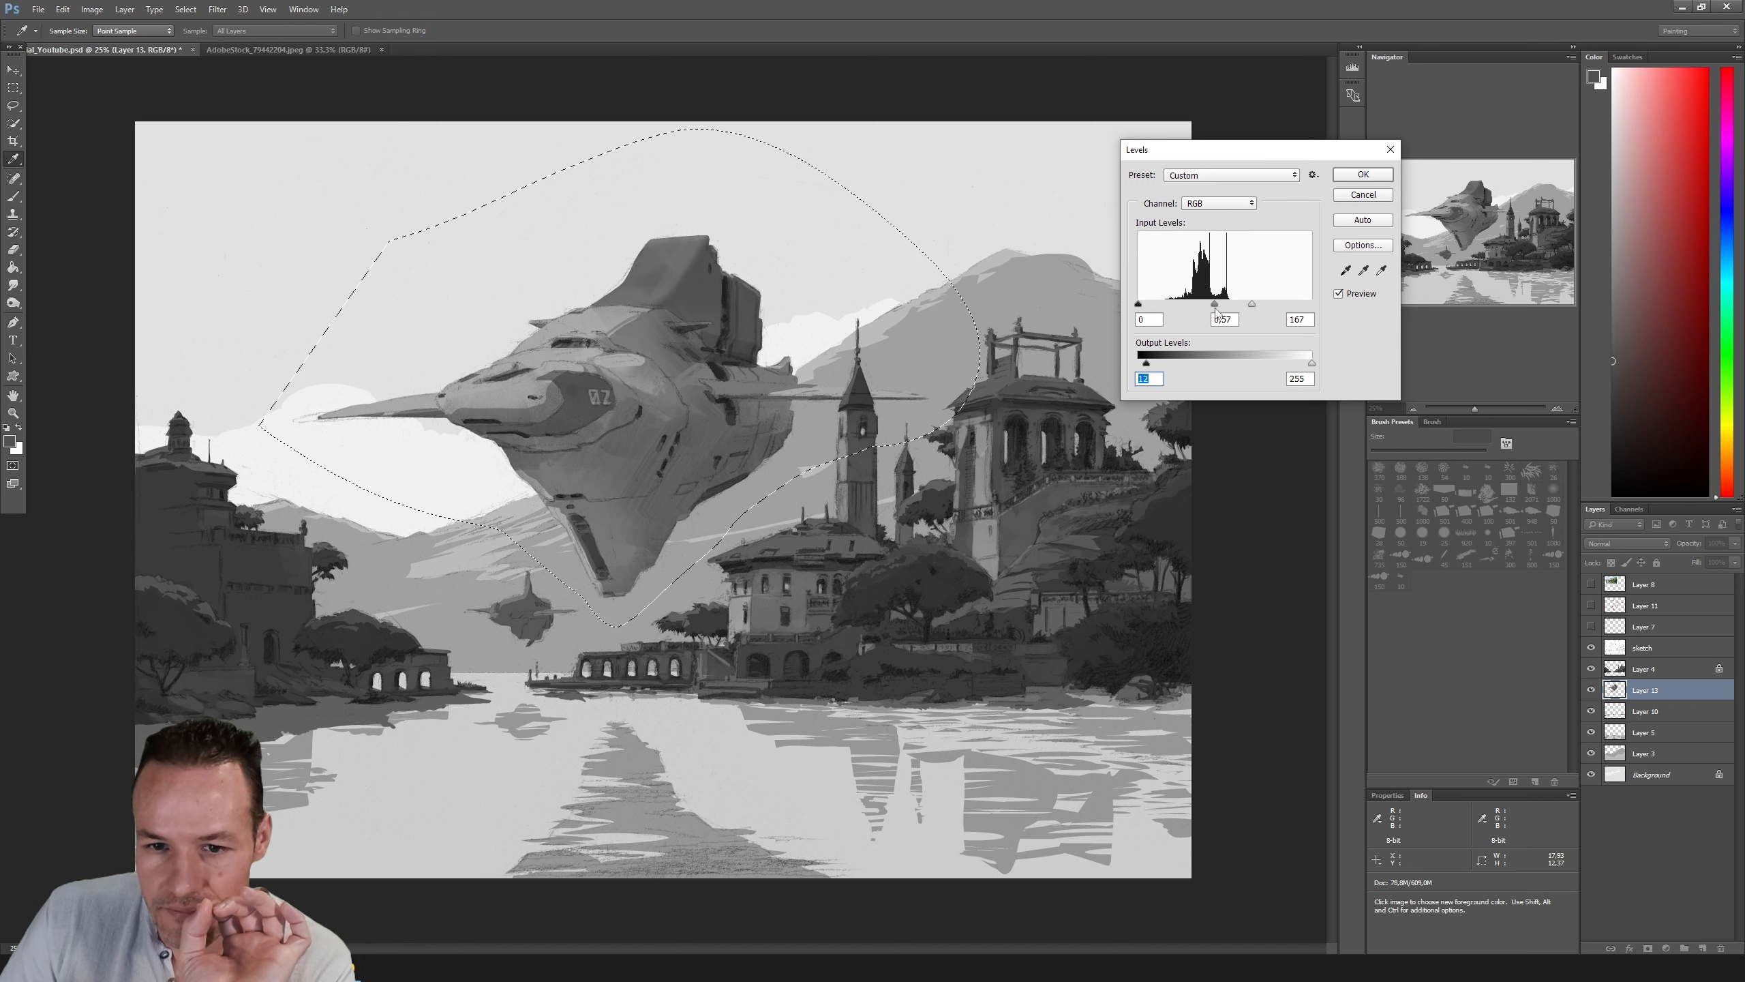
click(1339, 293)
click(1339, 294)
click(1339, 294)
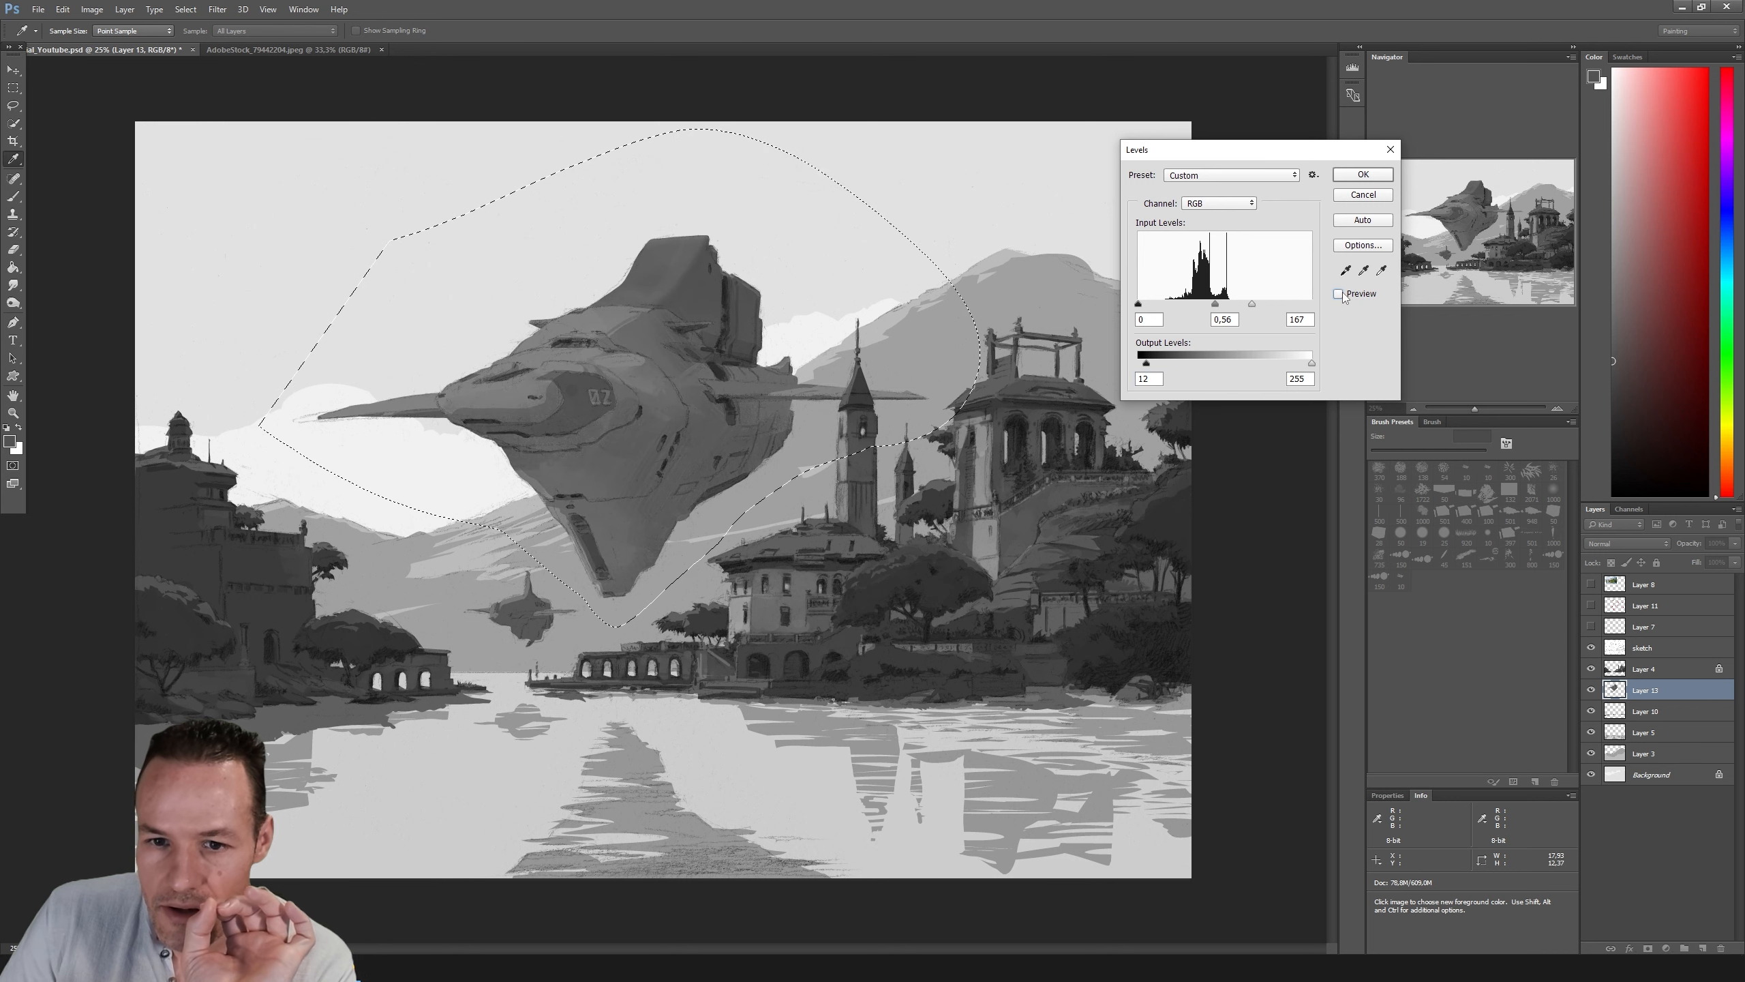
click(1339, 294)
drag(1145, 364, 1161, 368)
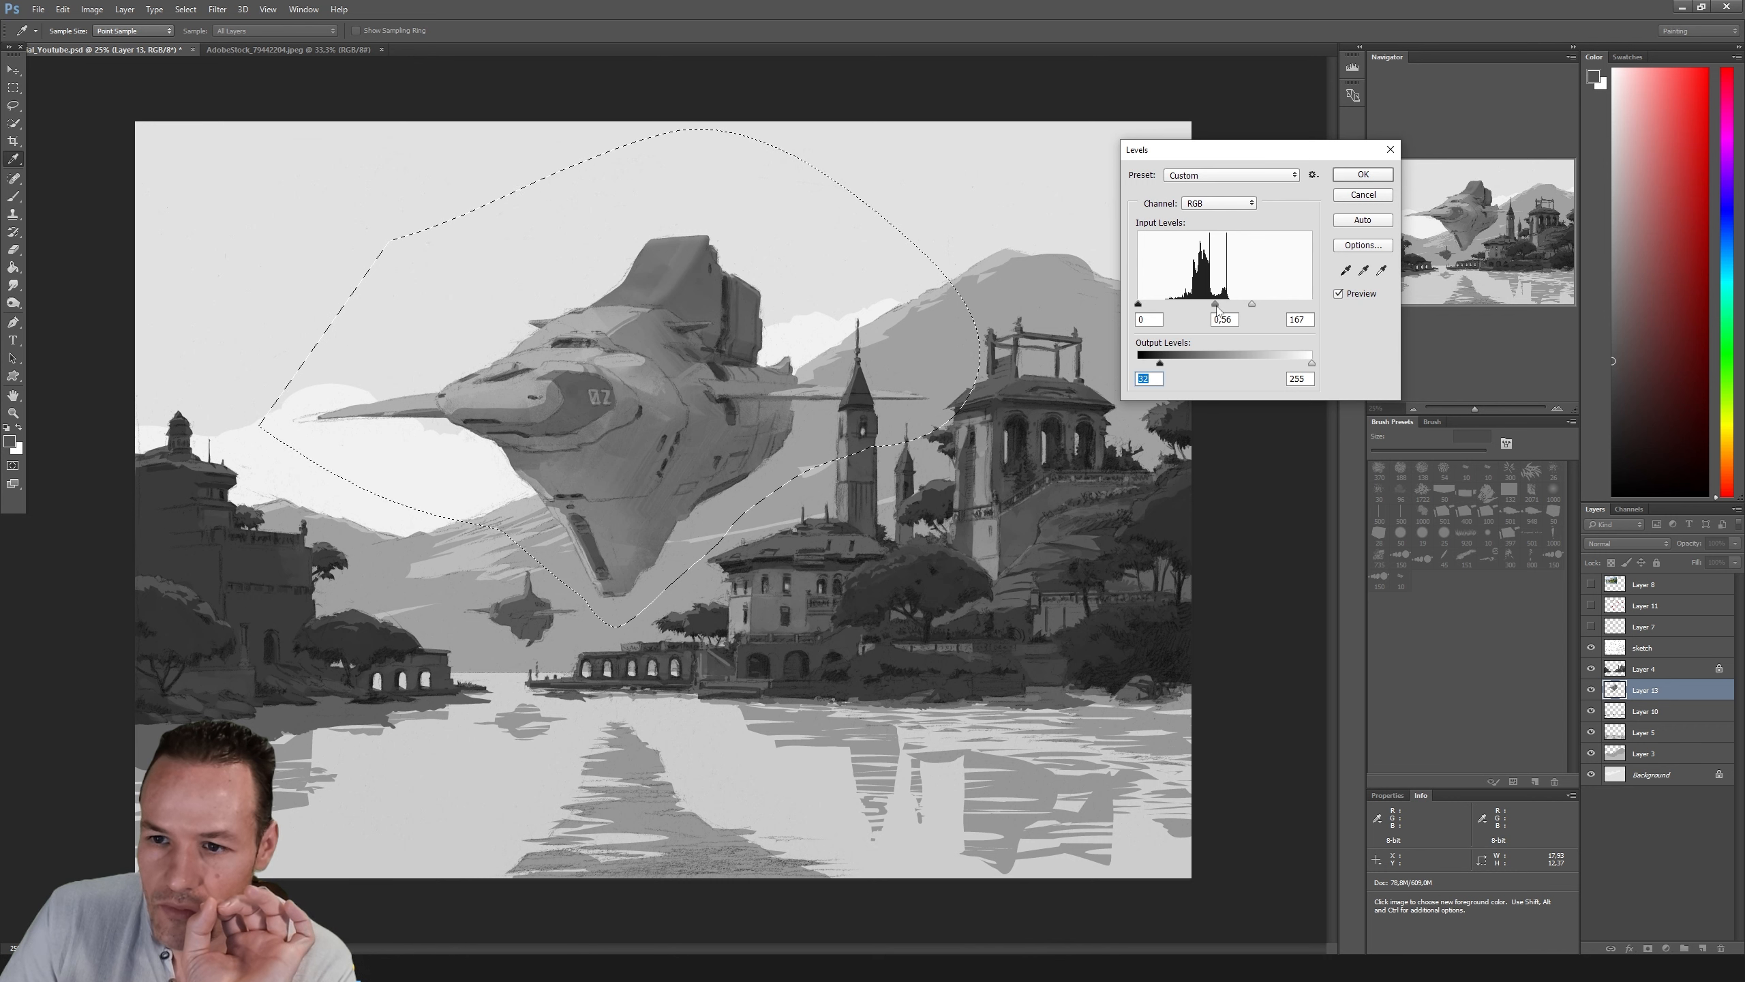
drag(1218, 306, 1222, 307)
click(1339, 295)
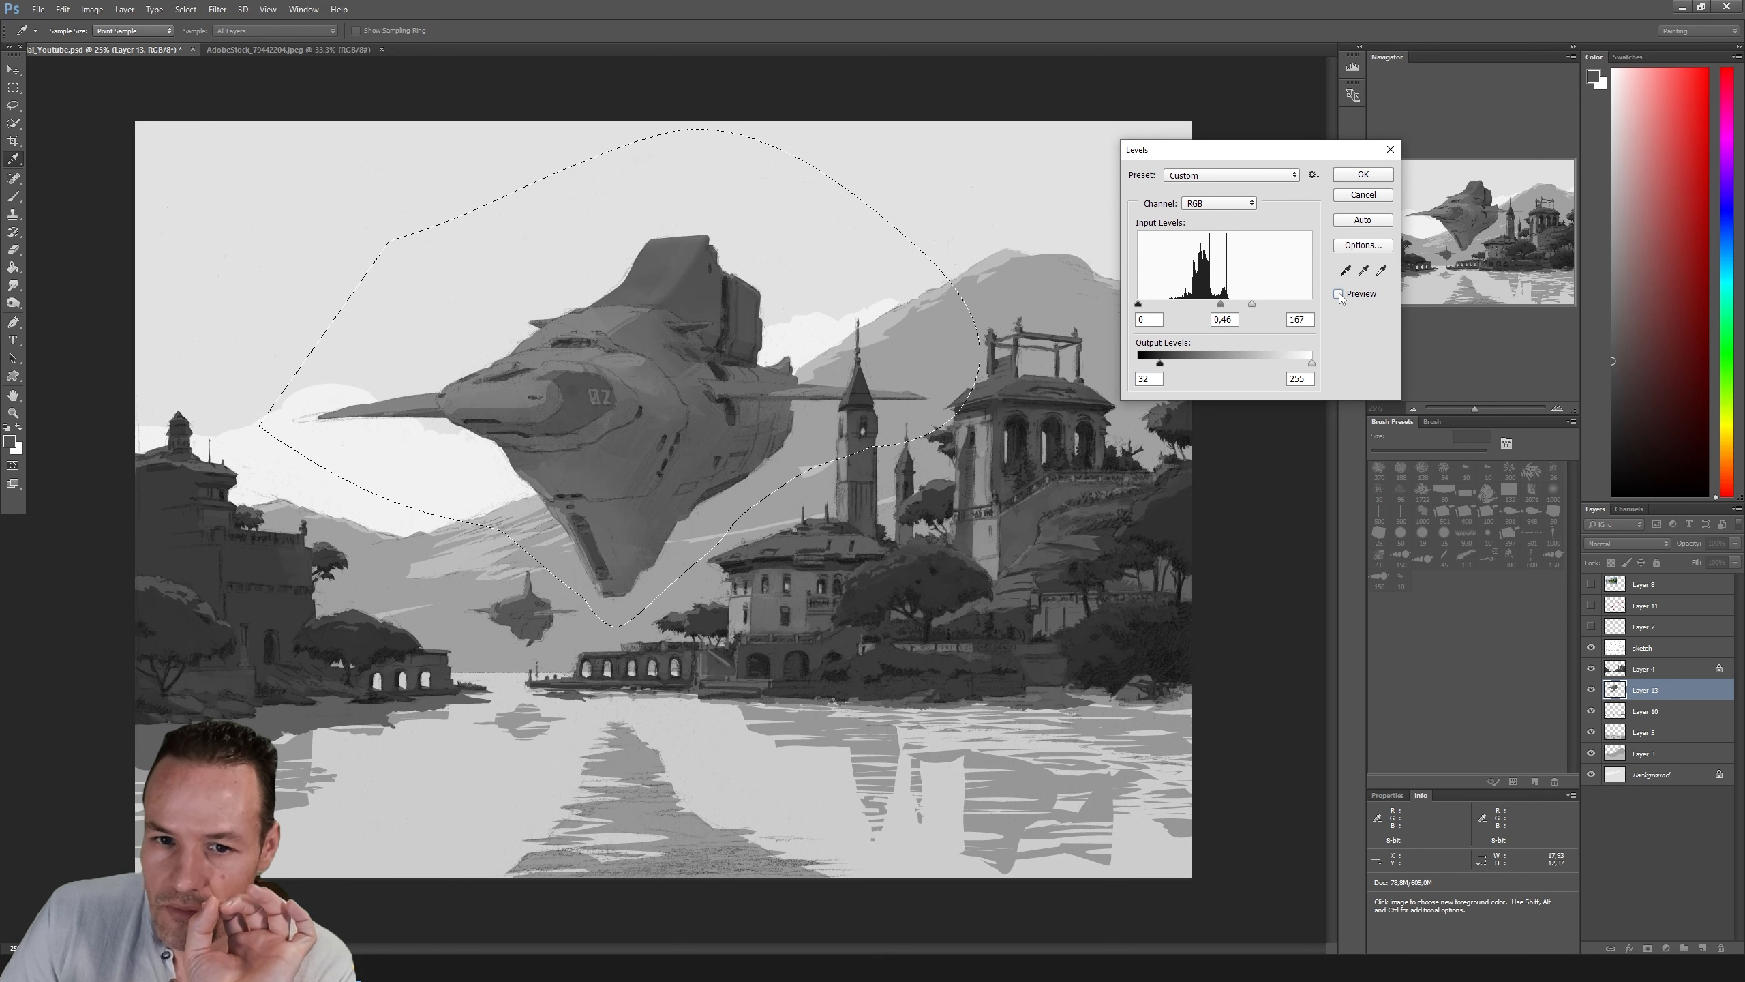
click(1339, 295)
Step: Try input white 160 in Levels and compare the brightened ship repeatedly with its original tones
drag(1251, 305, 1246, 305)
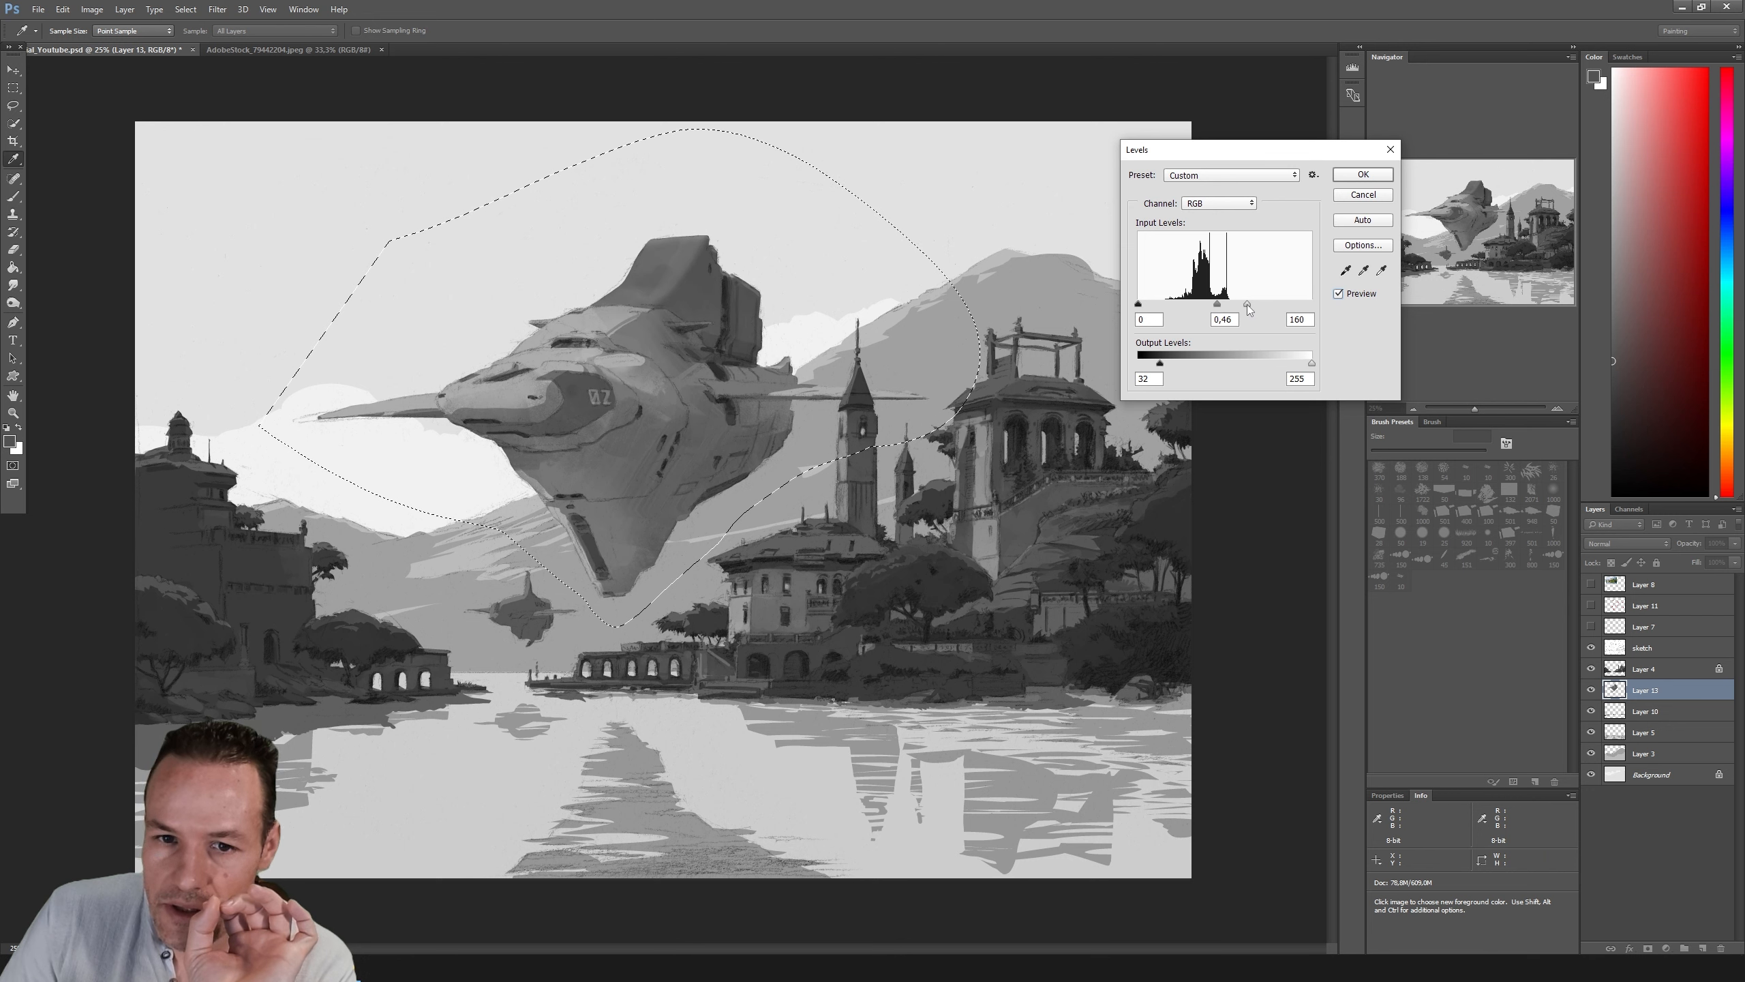
click(1341, 293)
click(1341, 293)
click(1341, 293)
click(1341, 293)
click(1341, 293)
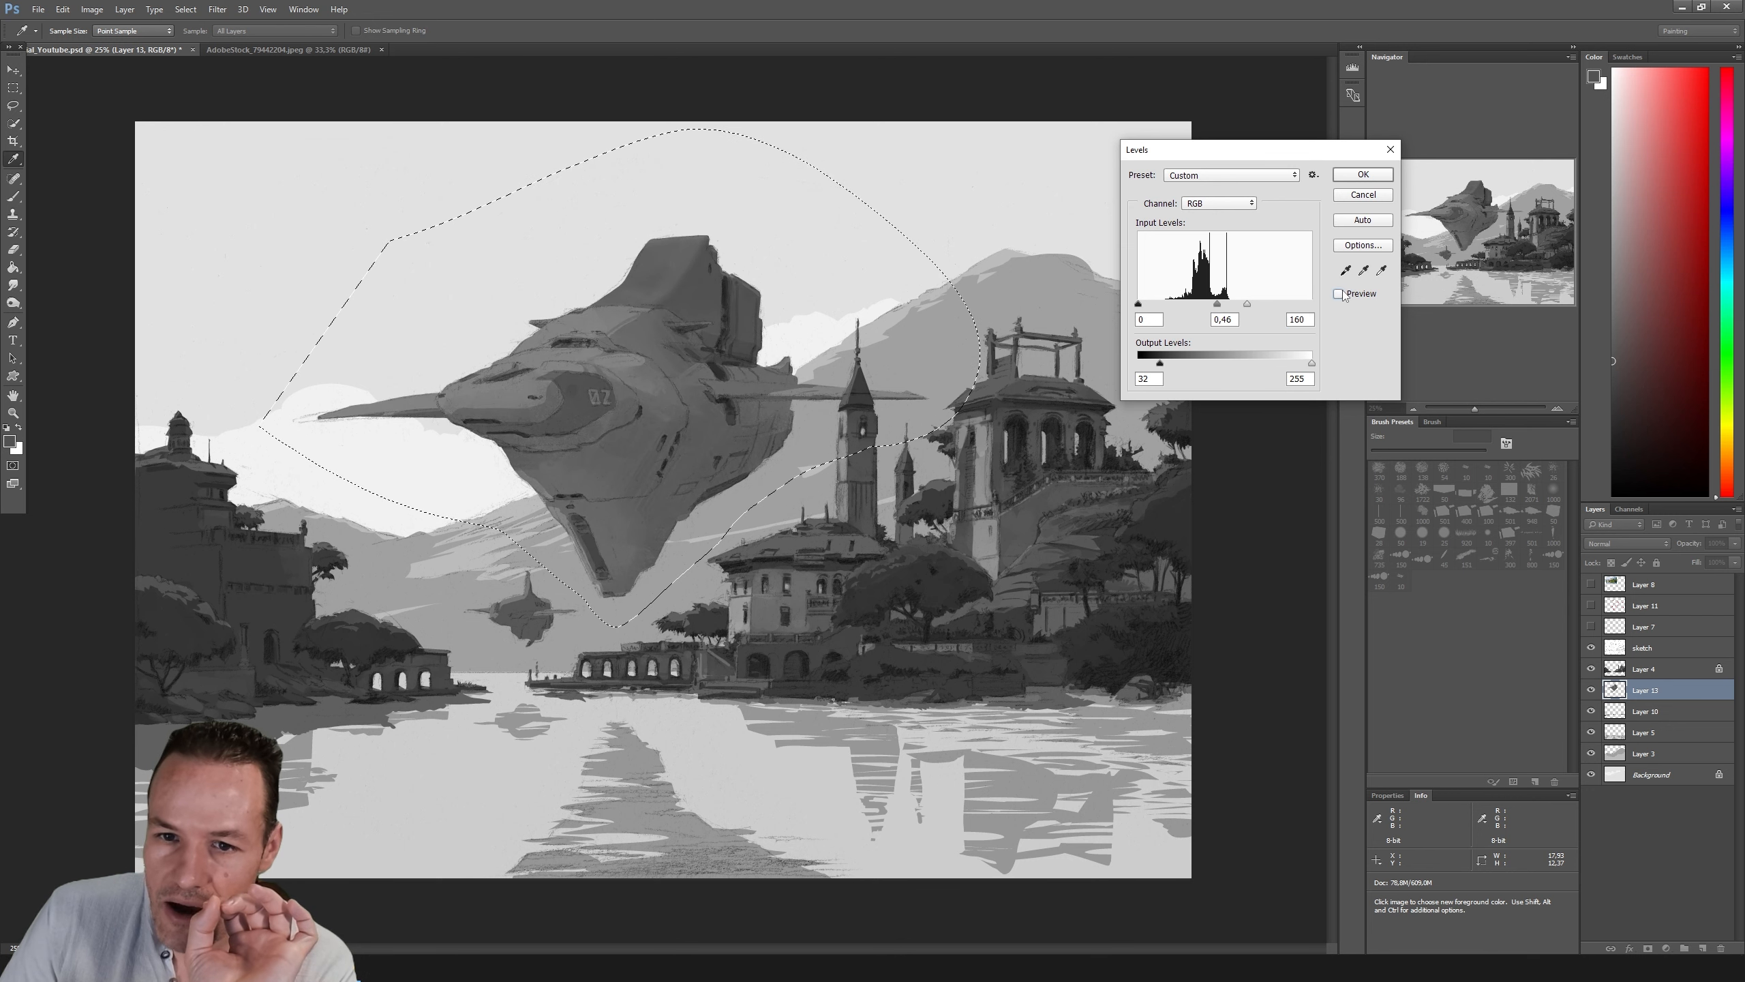
click(1341, 294)
click(1341, 293)
click(1341, 293)
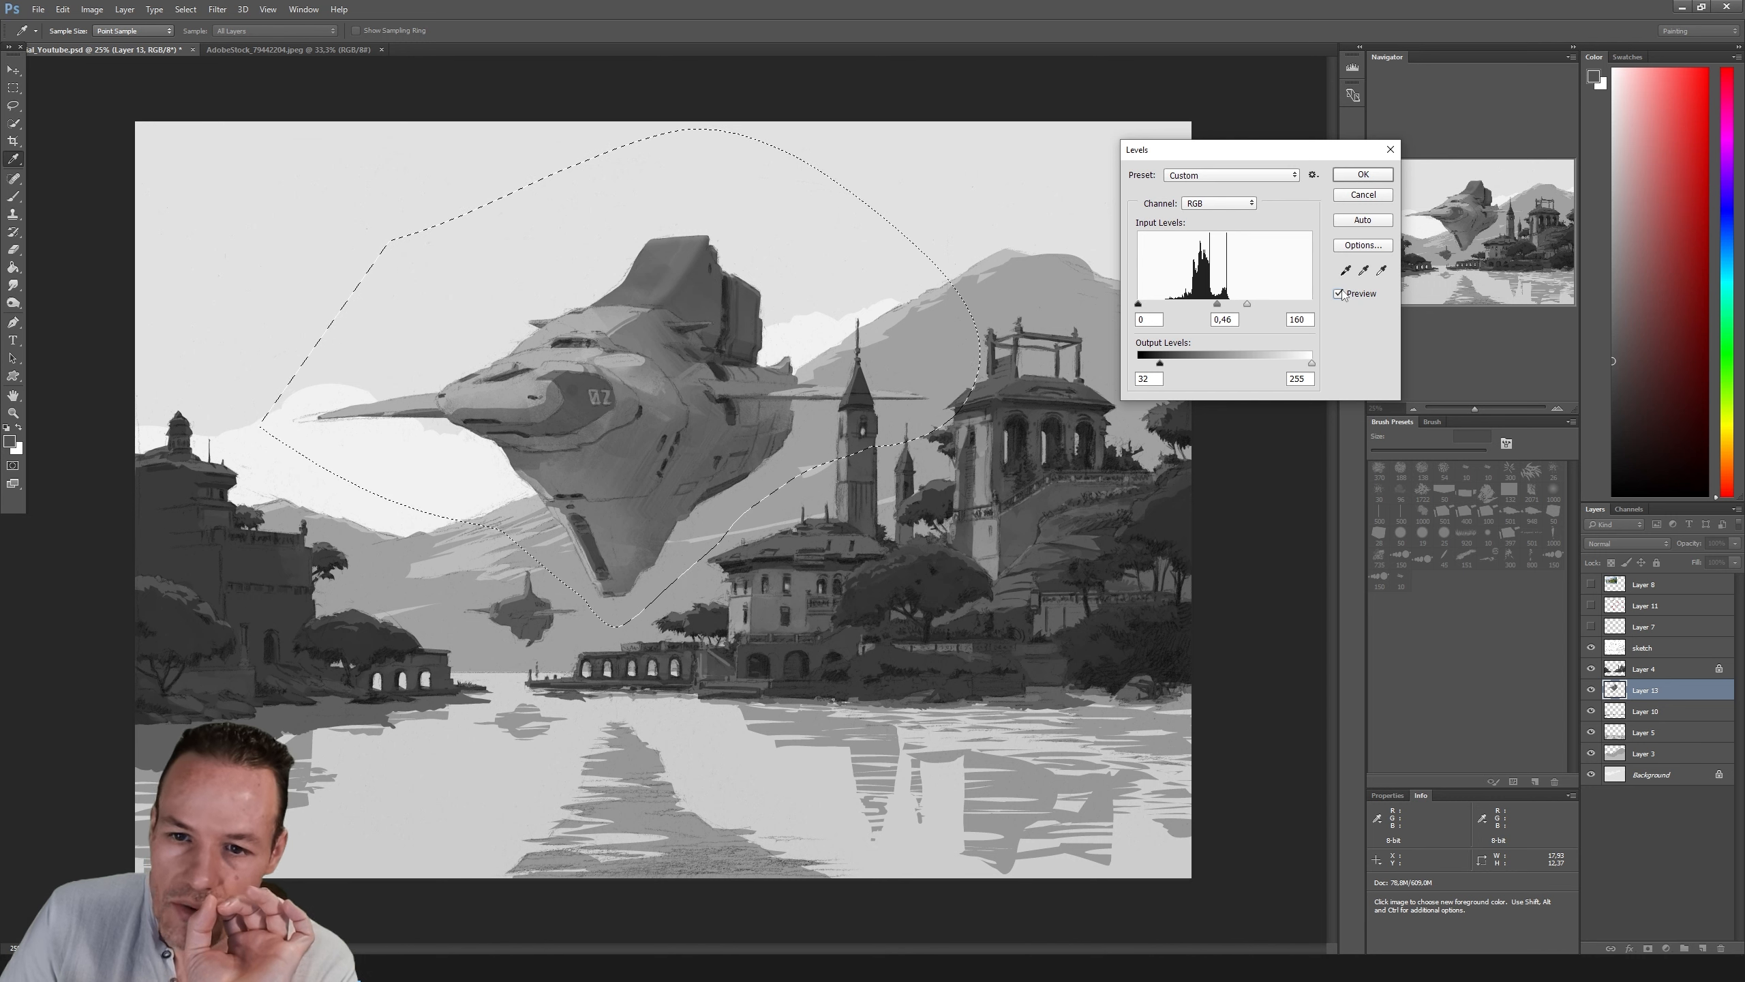
click(1340, 293)
click(1341, 293)
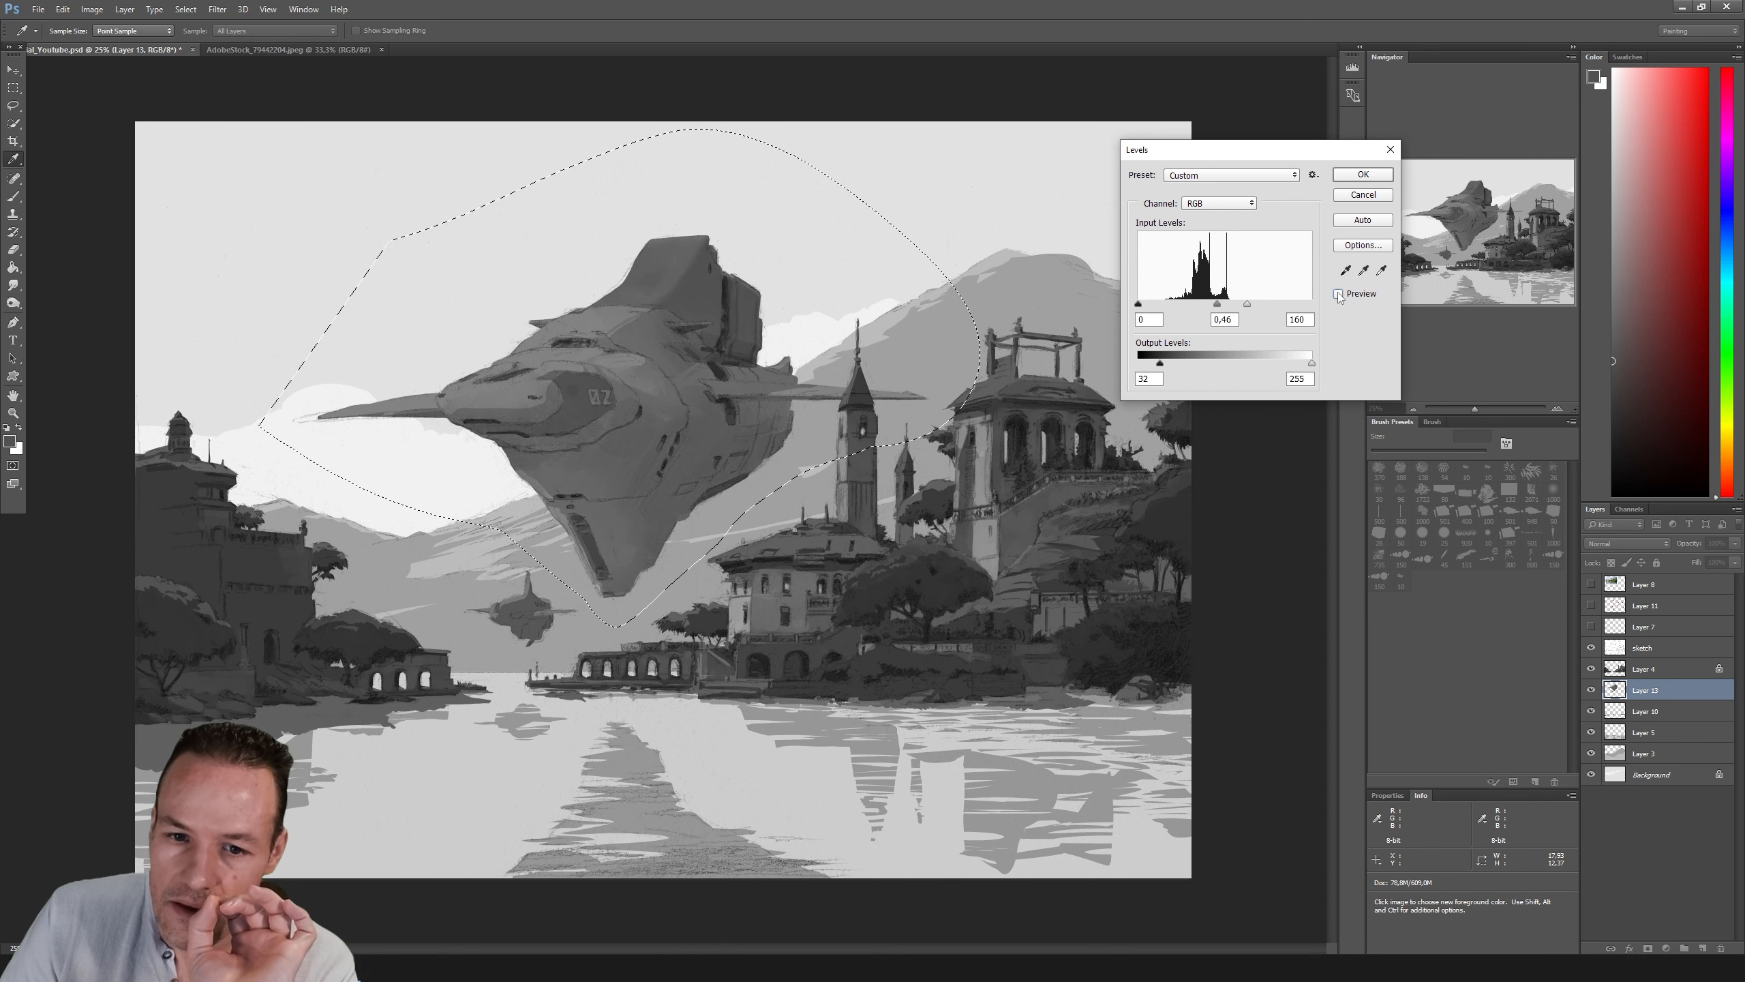
click(1340, 293)
click(1340, 294)
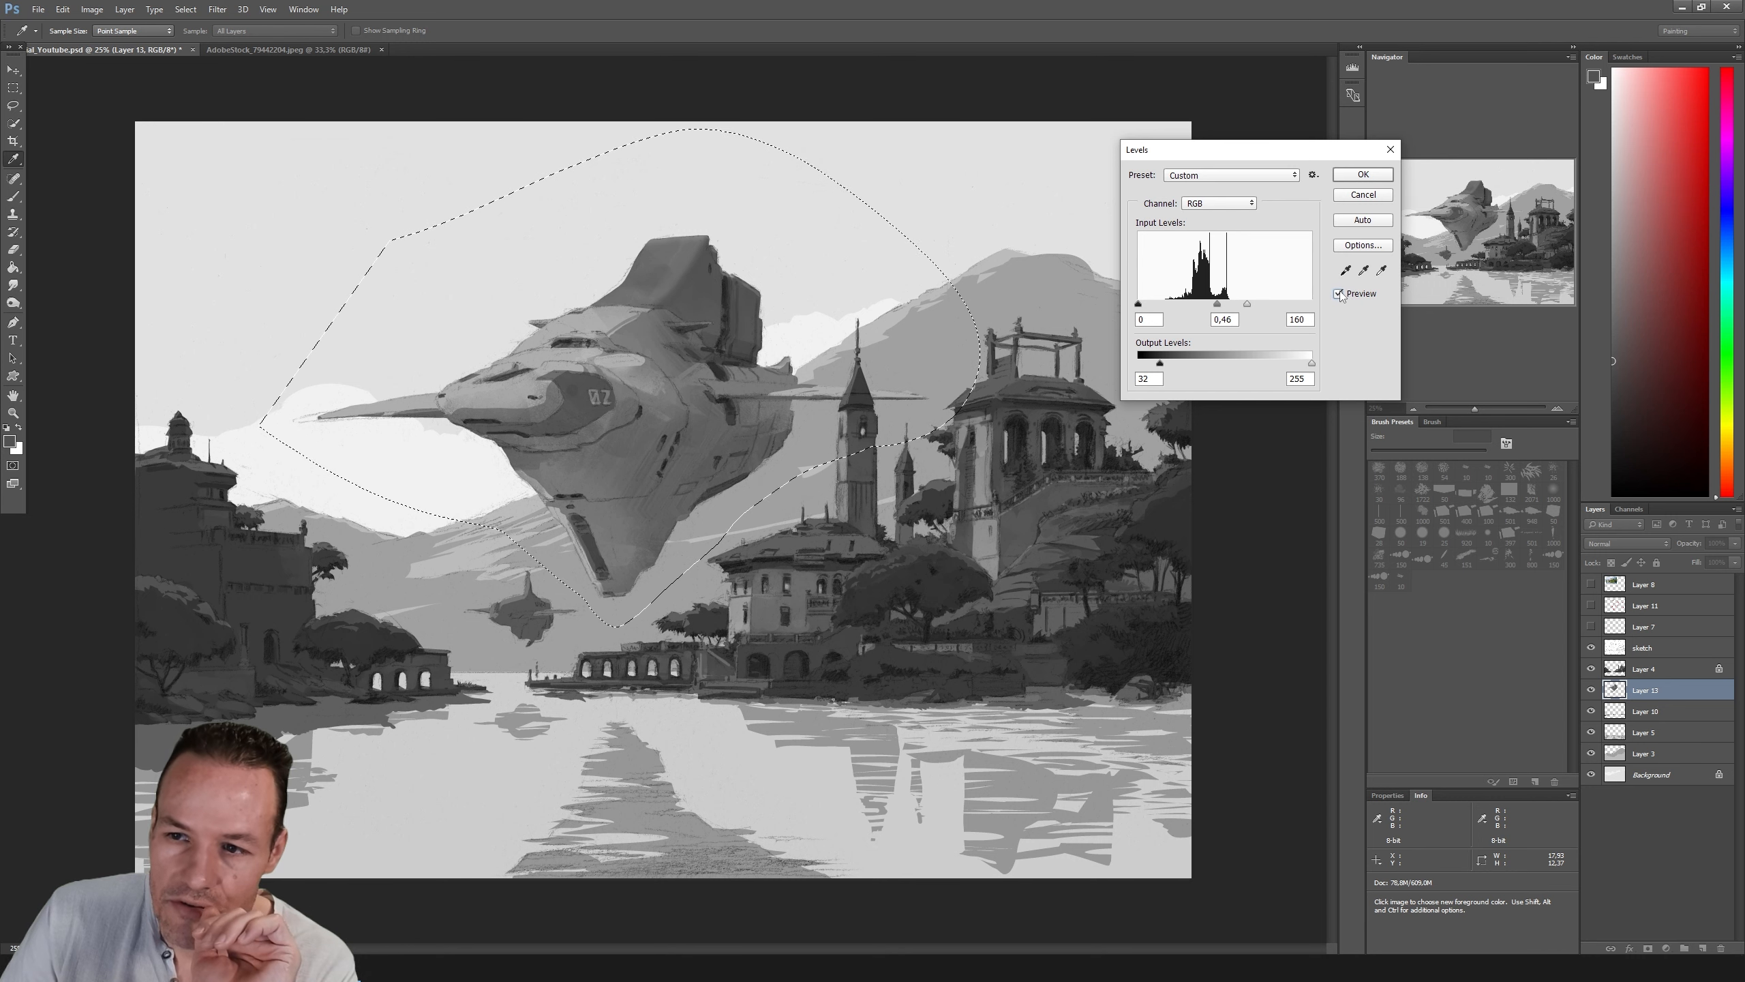
click(1340, 295)
click(1341, 294)
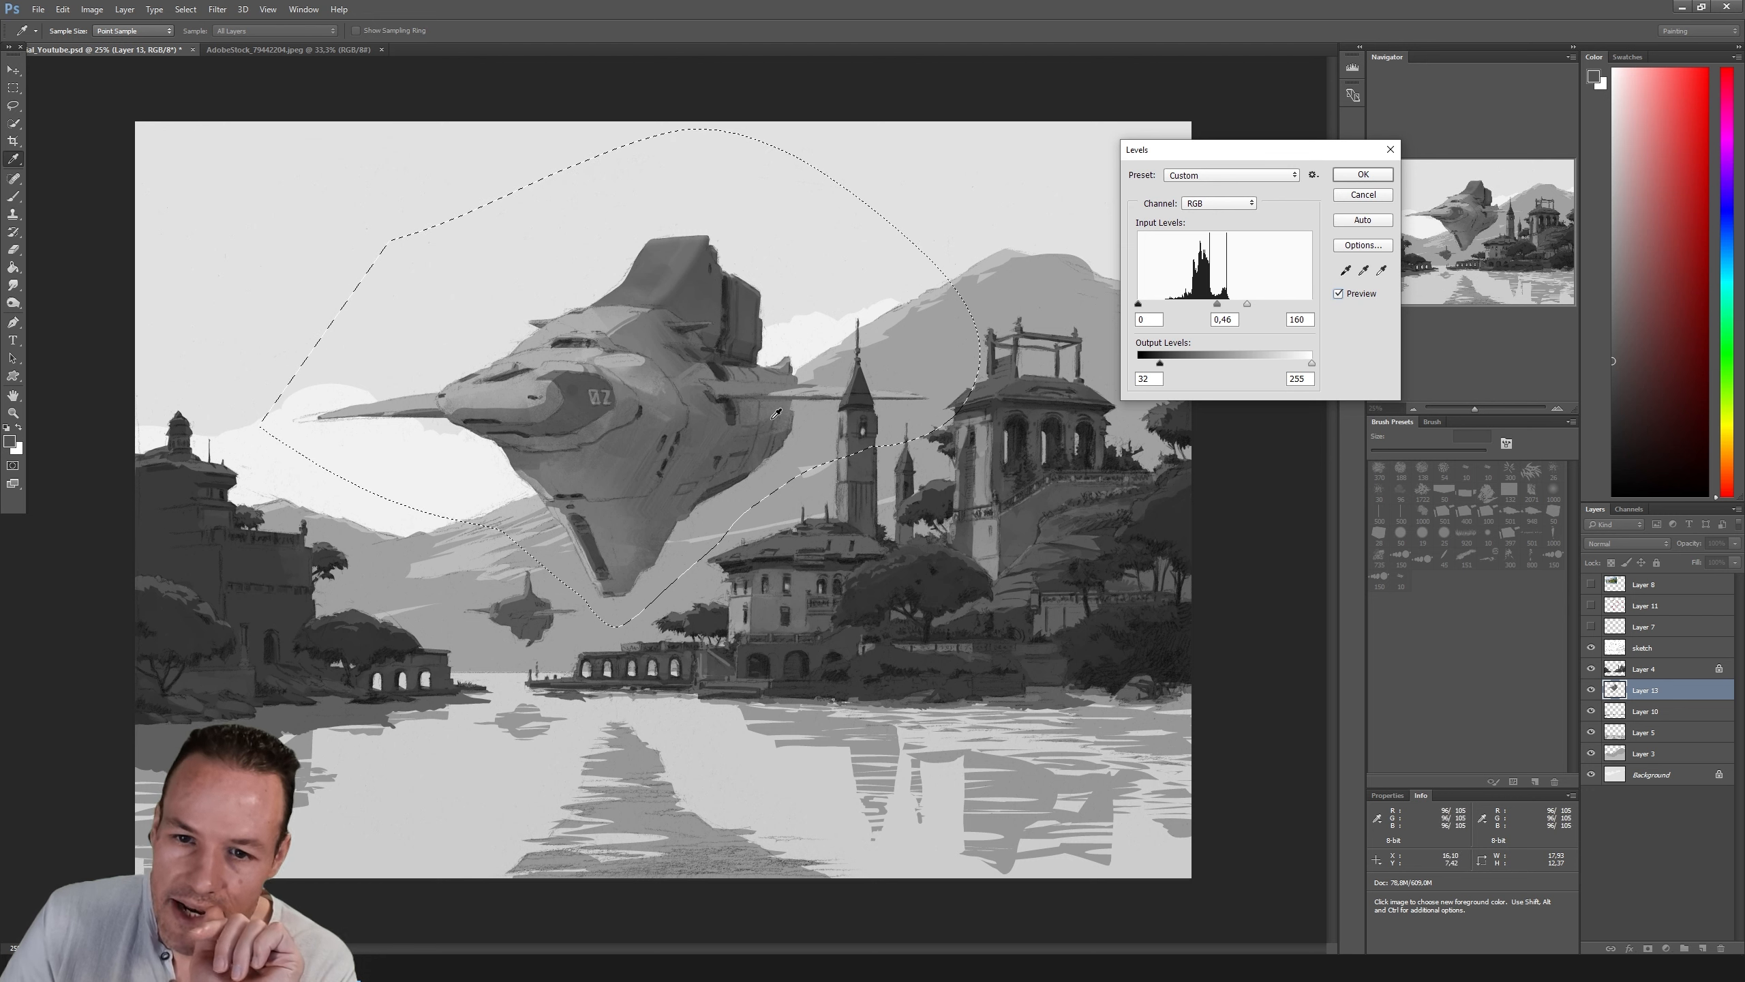
click(1339, 295)
click(1339, 295)
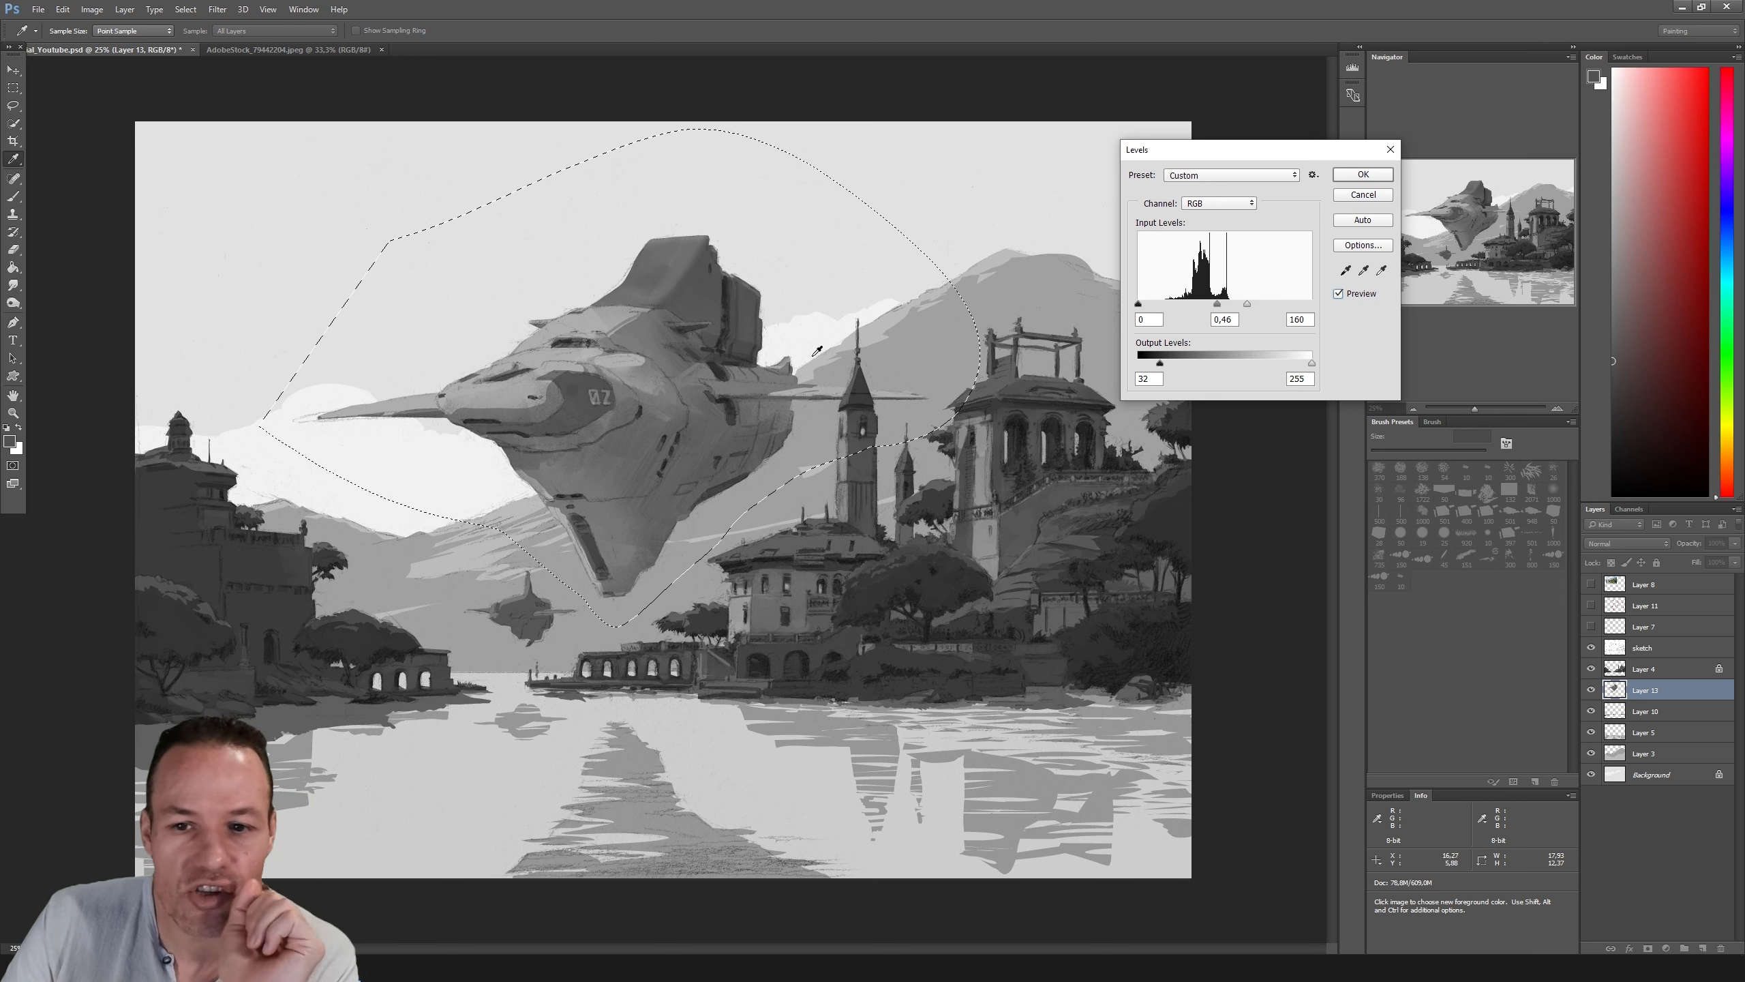
click(1337, 294)
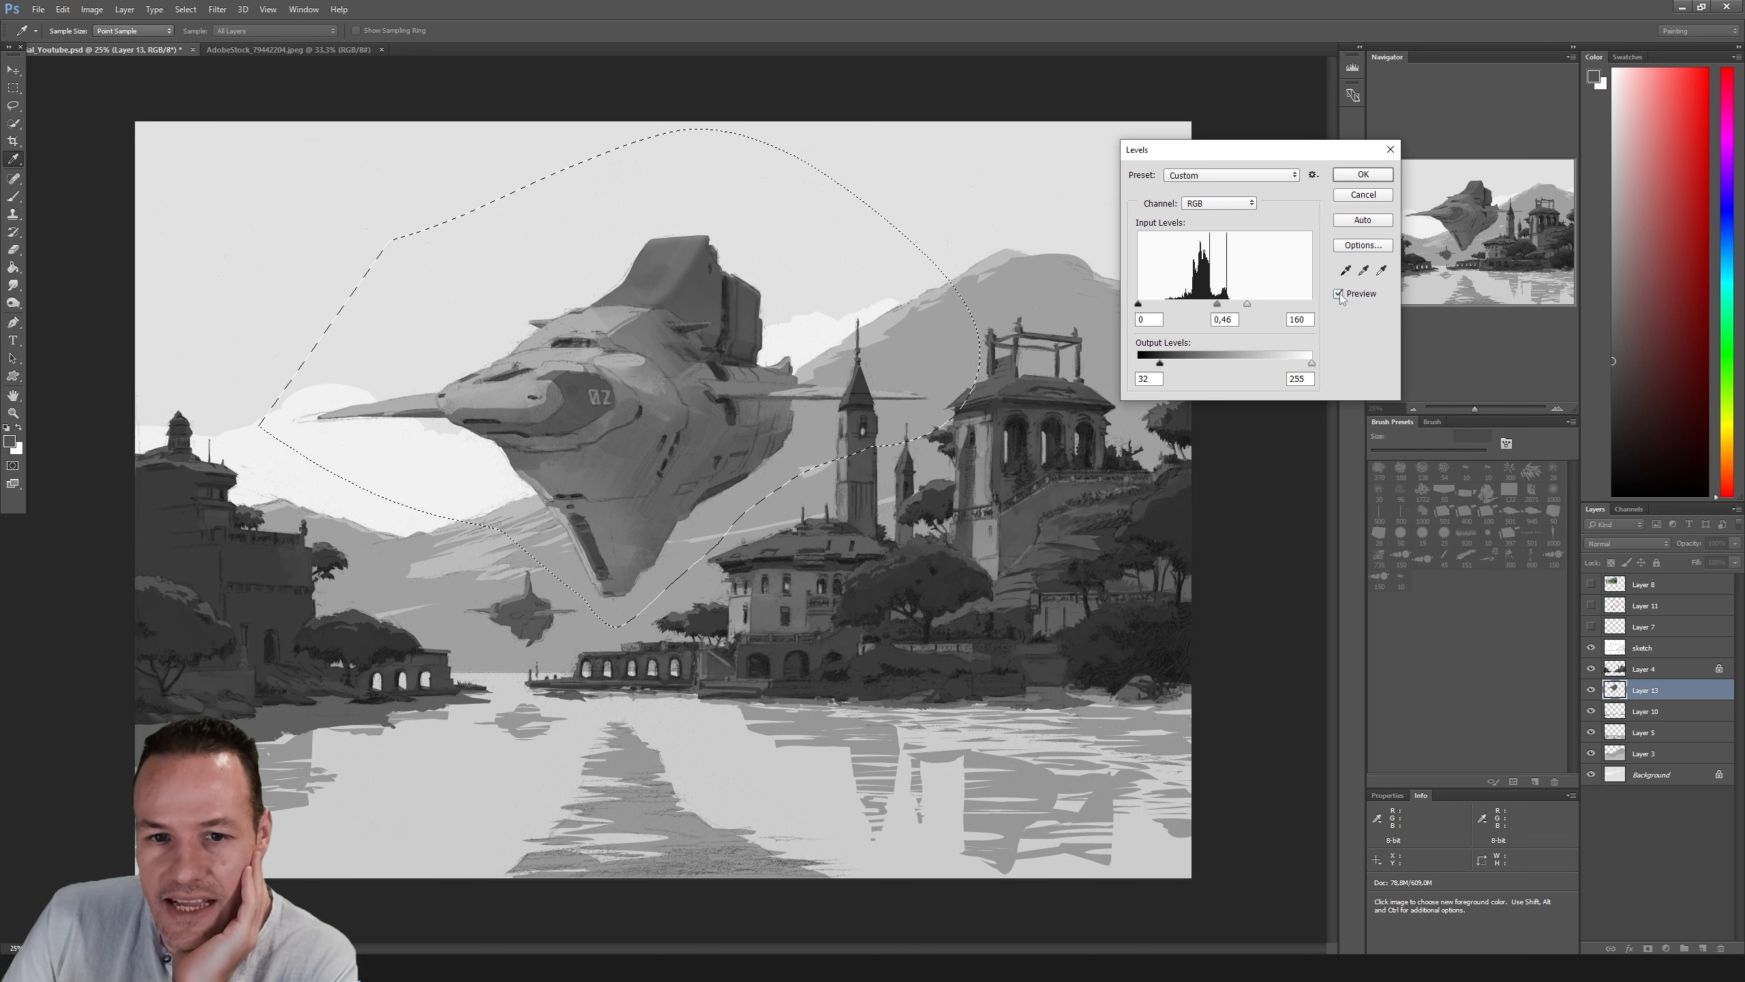
click(1337, 295)
Step: Set the Levels input white to 147, move the dialog off the Navigator, and compare the ship before and after
drag(1251, 306, 1240, 305)
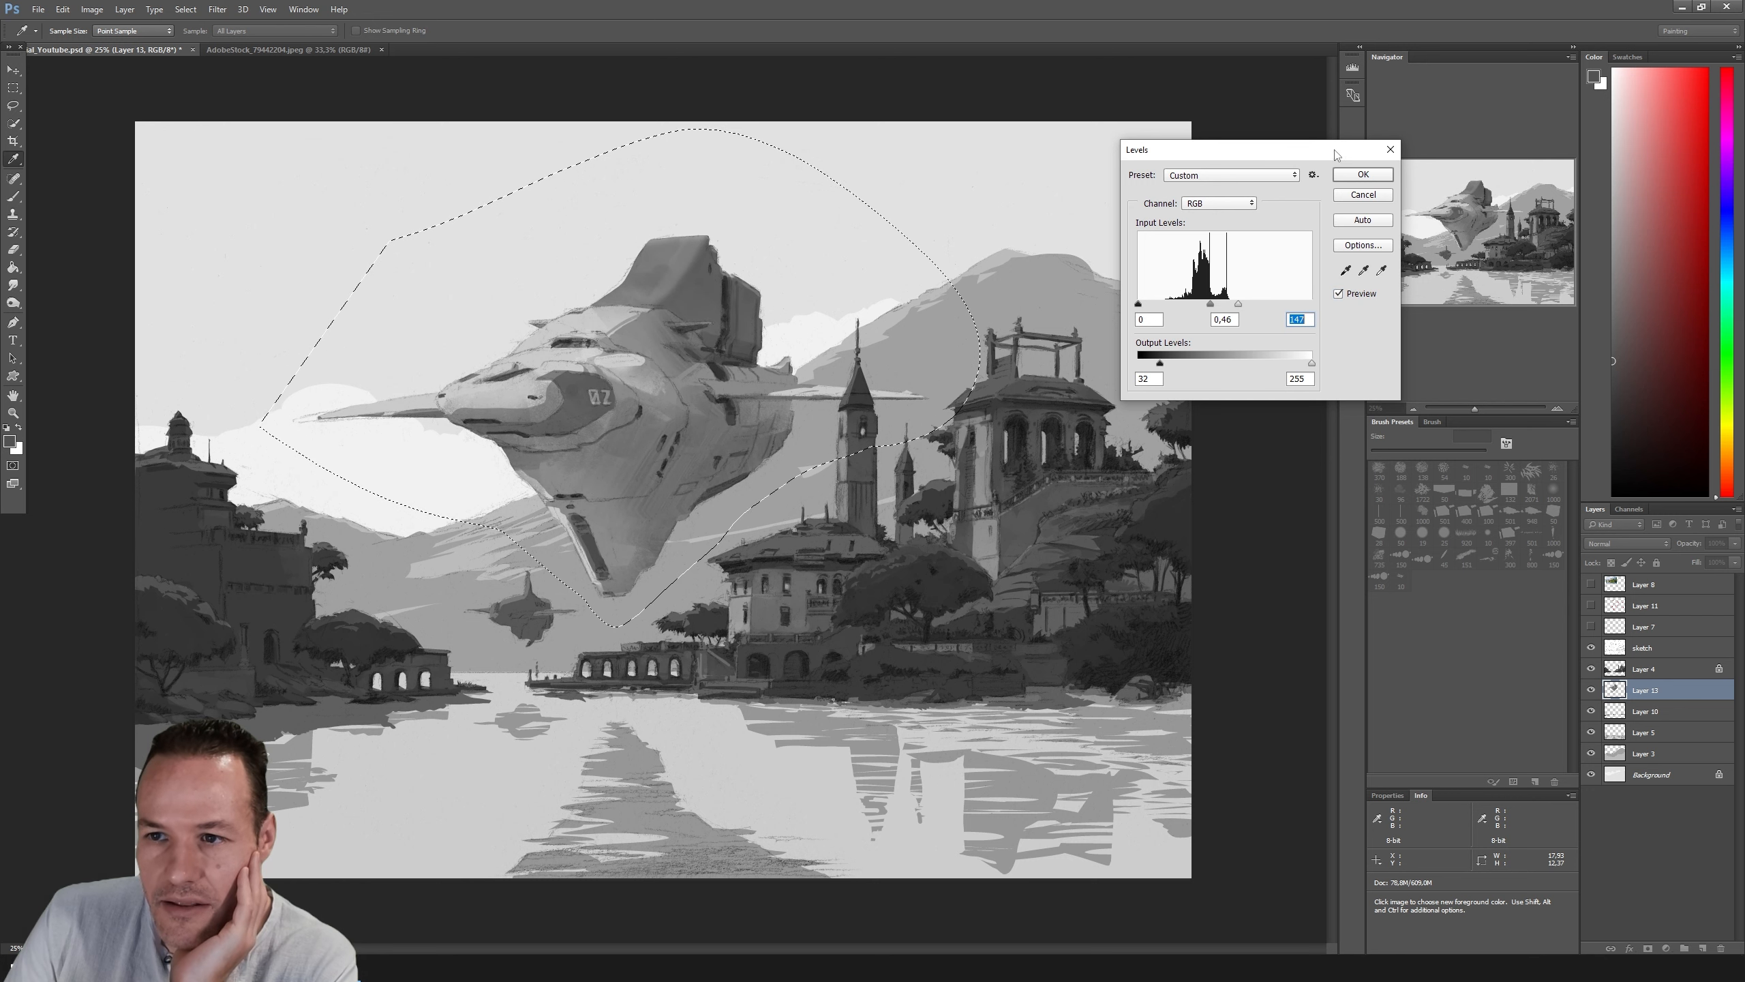
drag(1340, 150, 1244, 139)
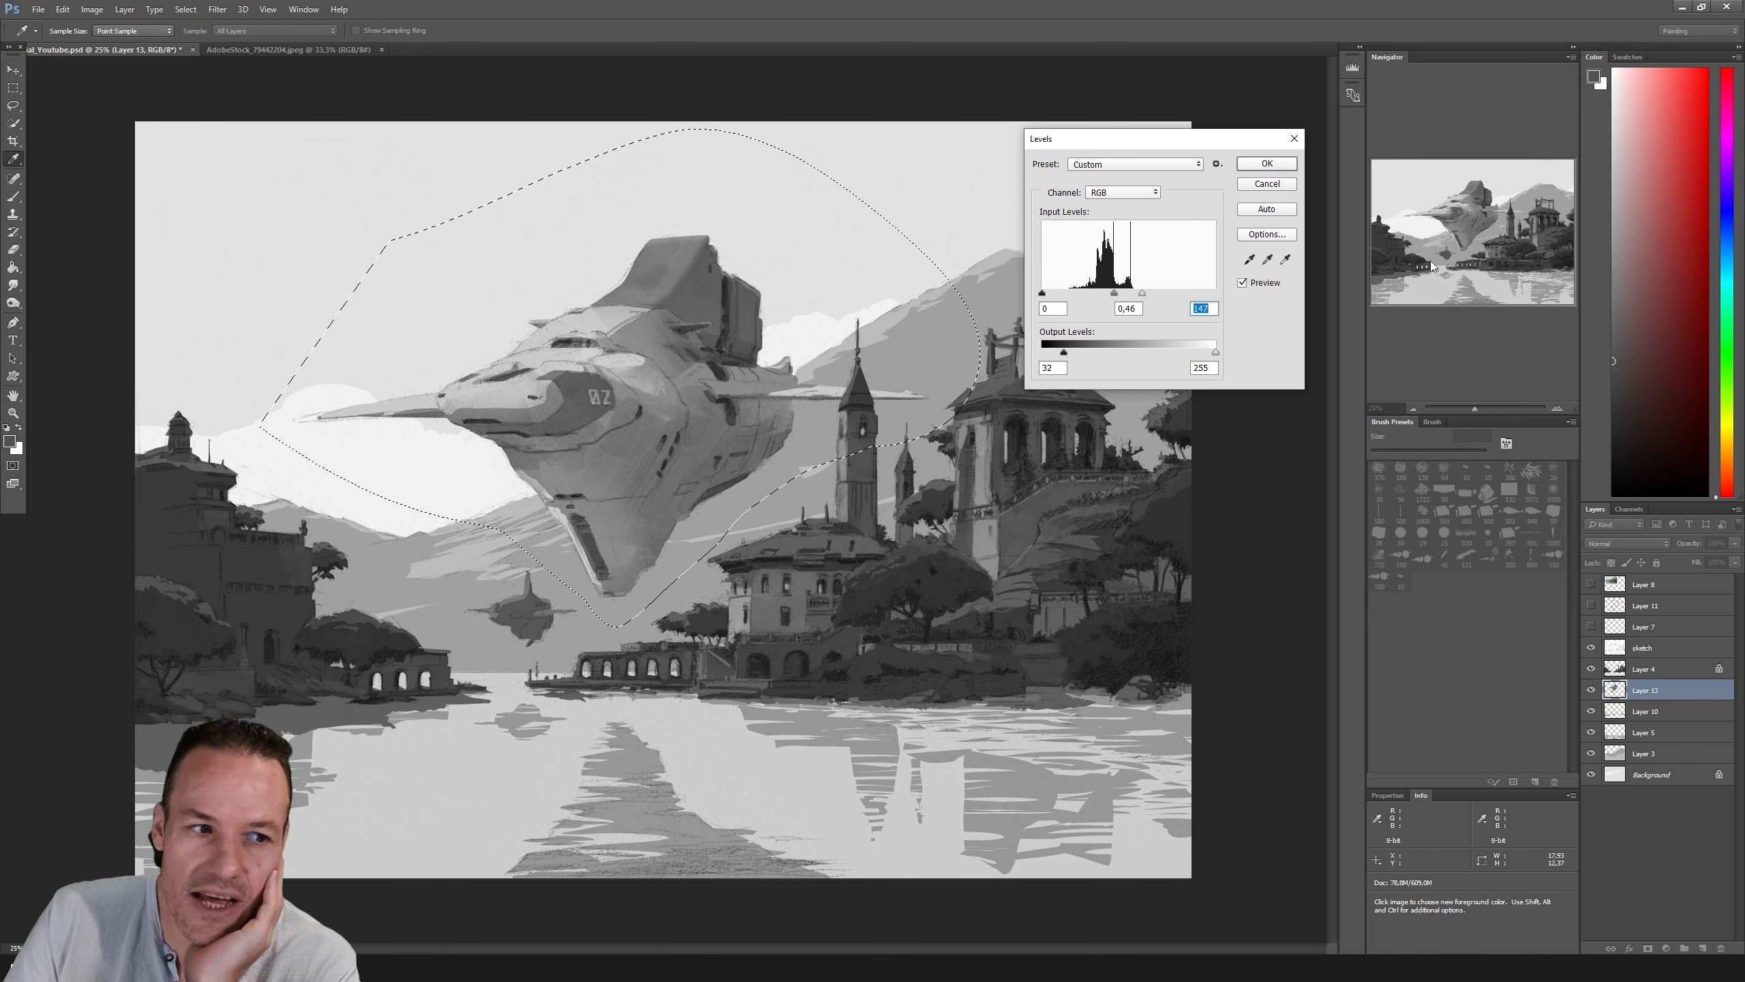
click(1242, 282)
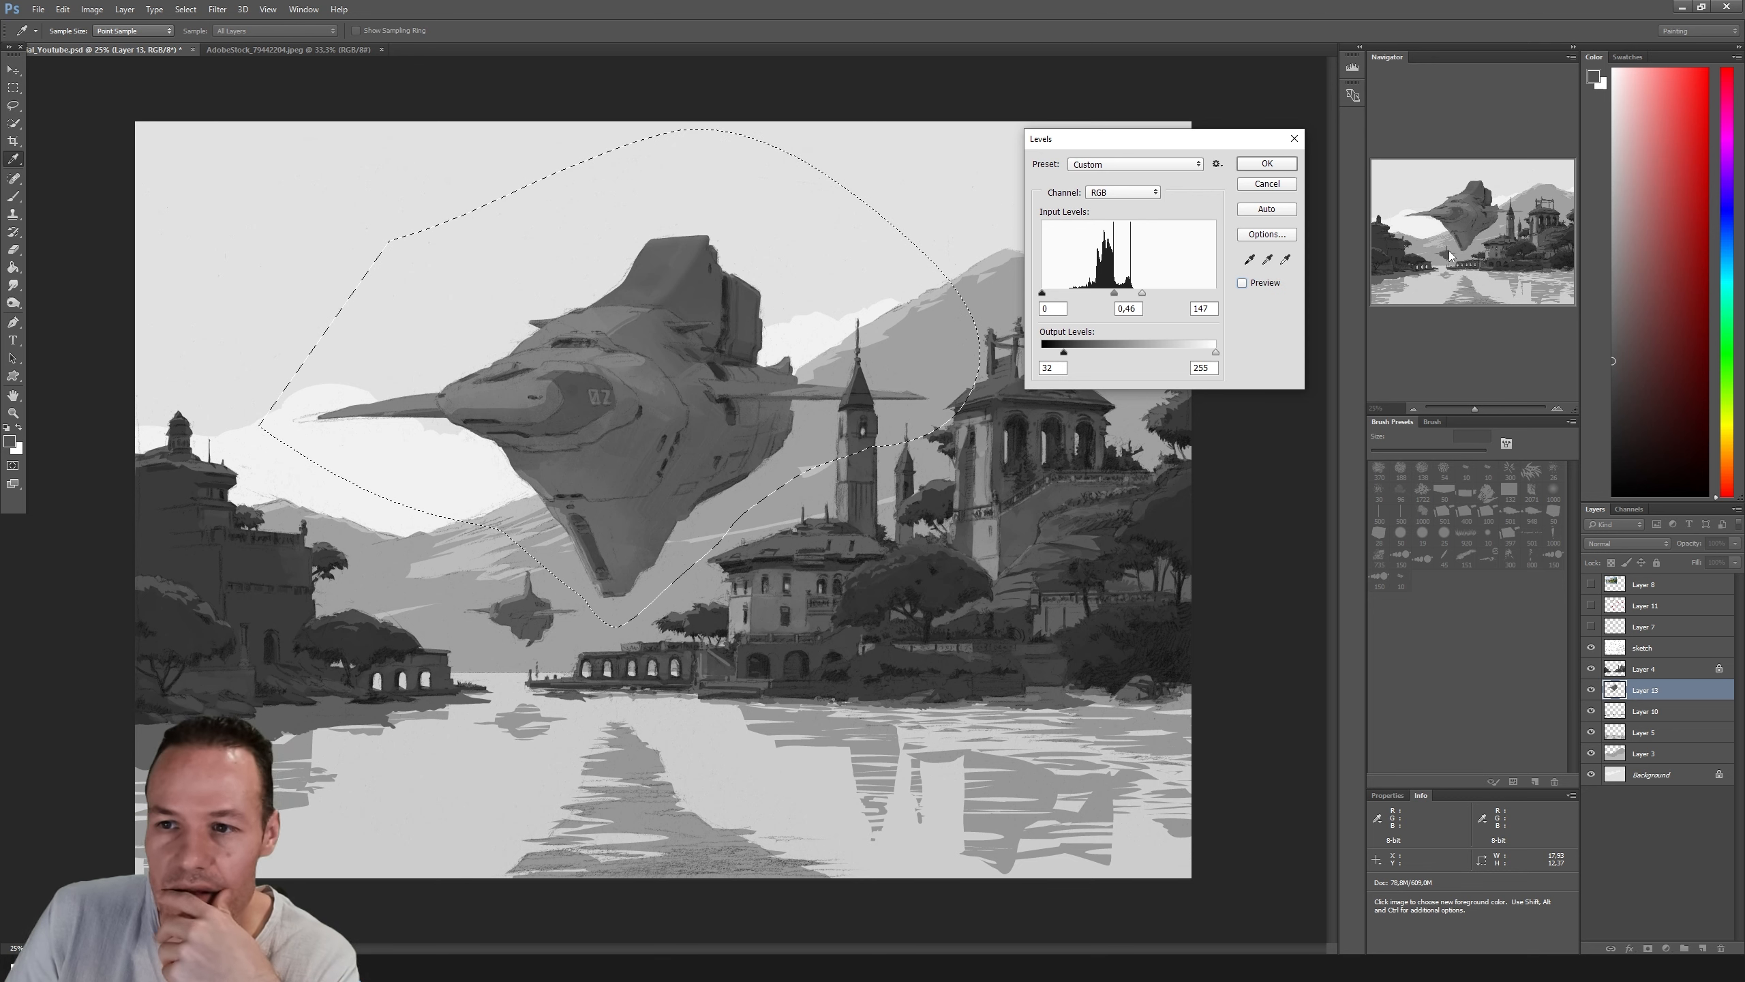
click(1241, 283)
click(1241, 284)
click(1242, 283)
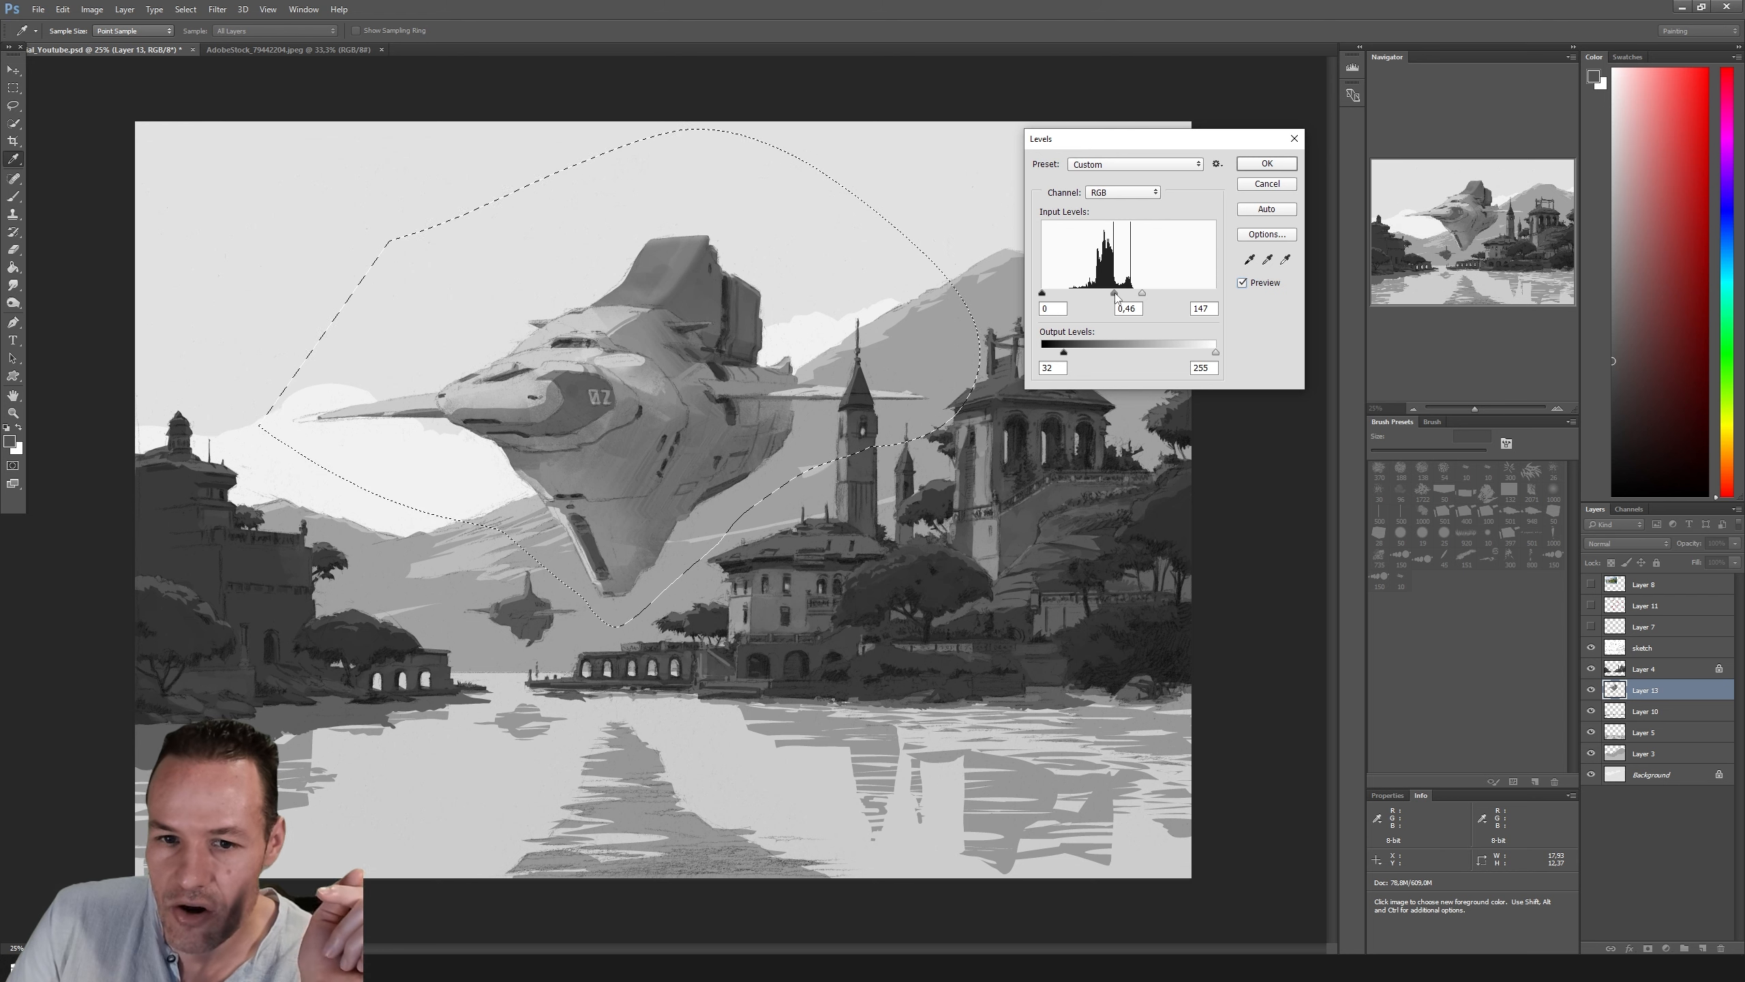
Step: Set the Levels midtones to 0.43, compare the preview, apply the adjustment to the ship and clear the selection
drag(1115, 297, 1116, 298)
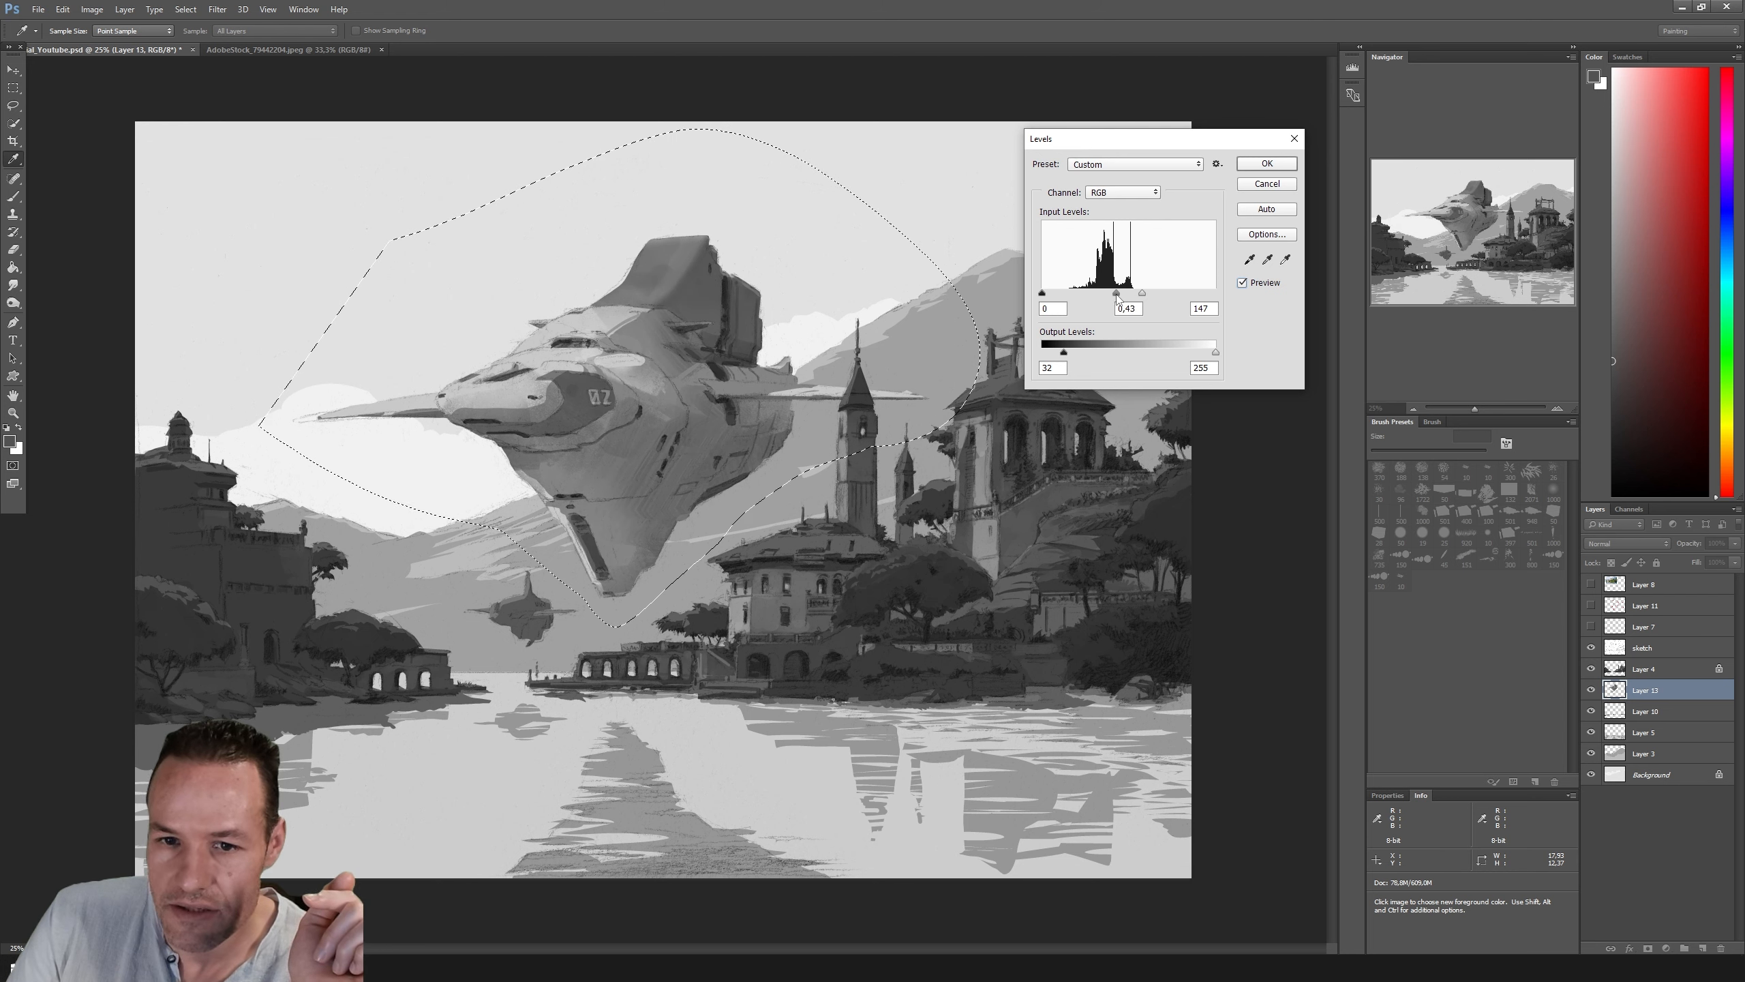
click(1242, 282)
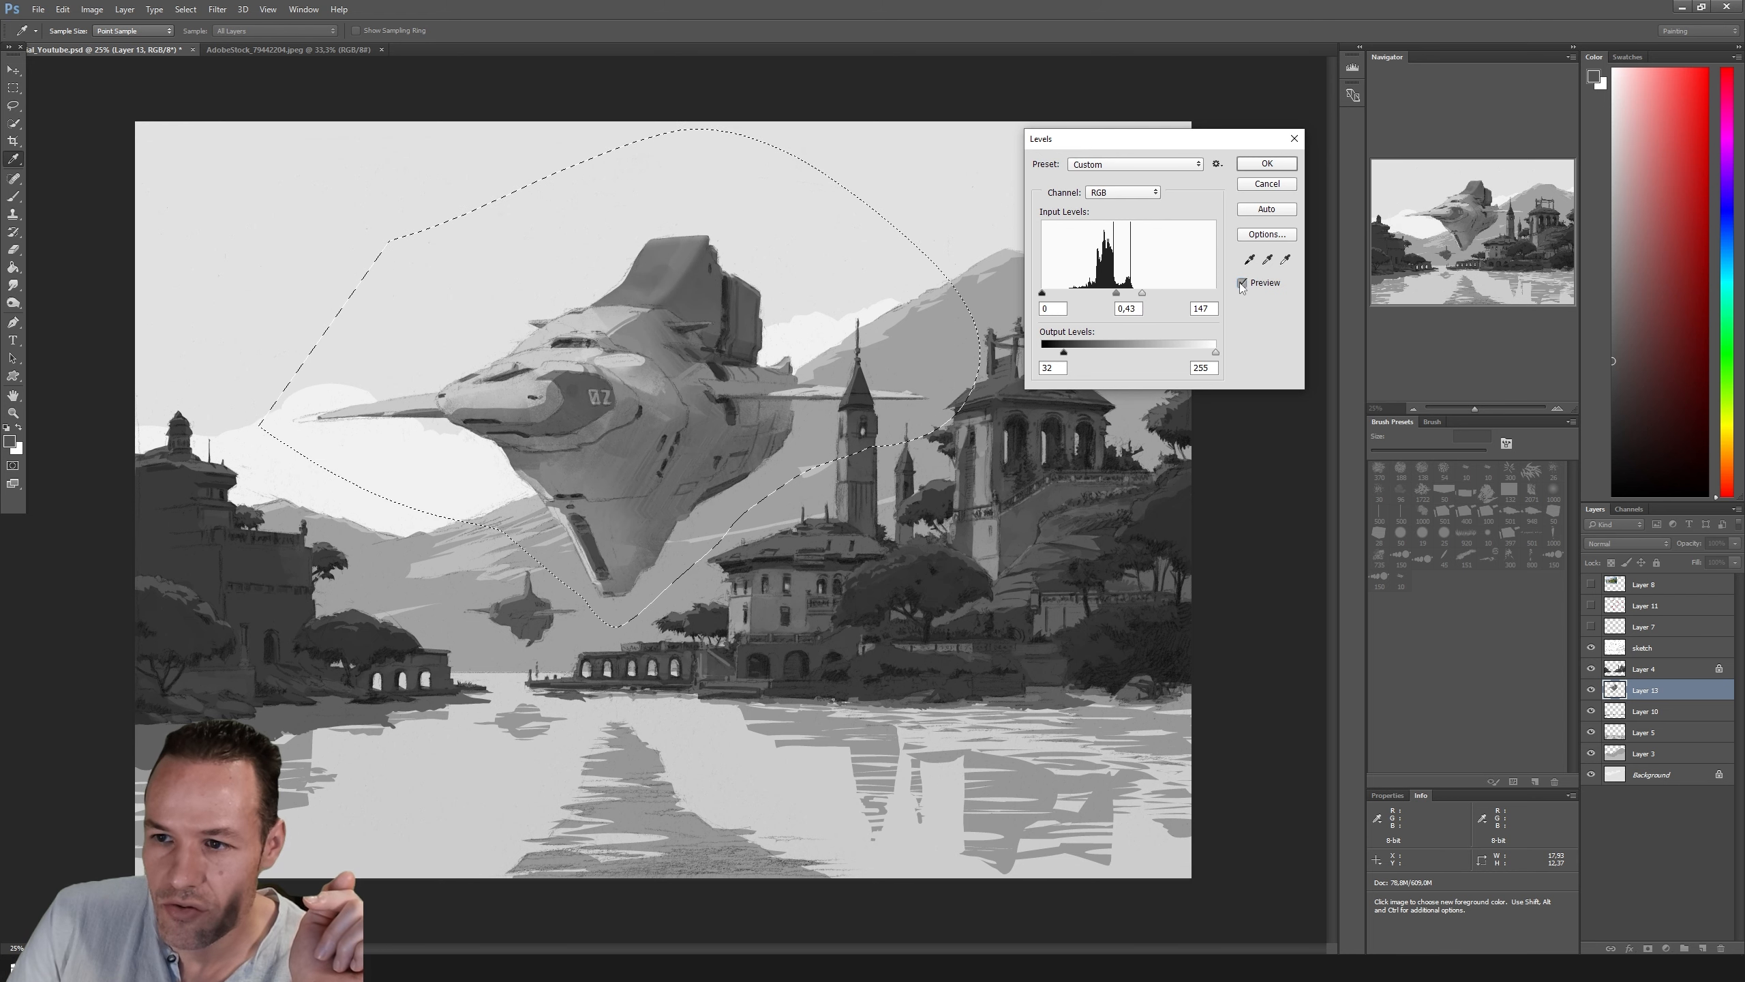
click(1242, 282)
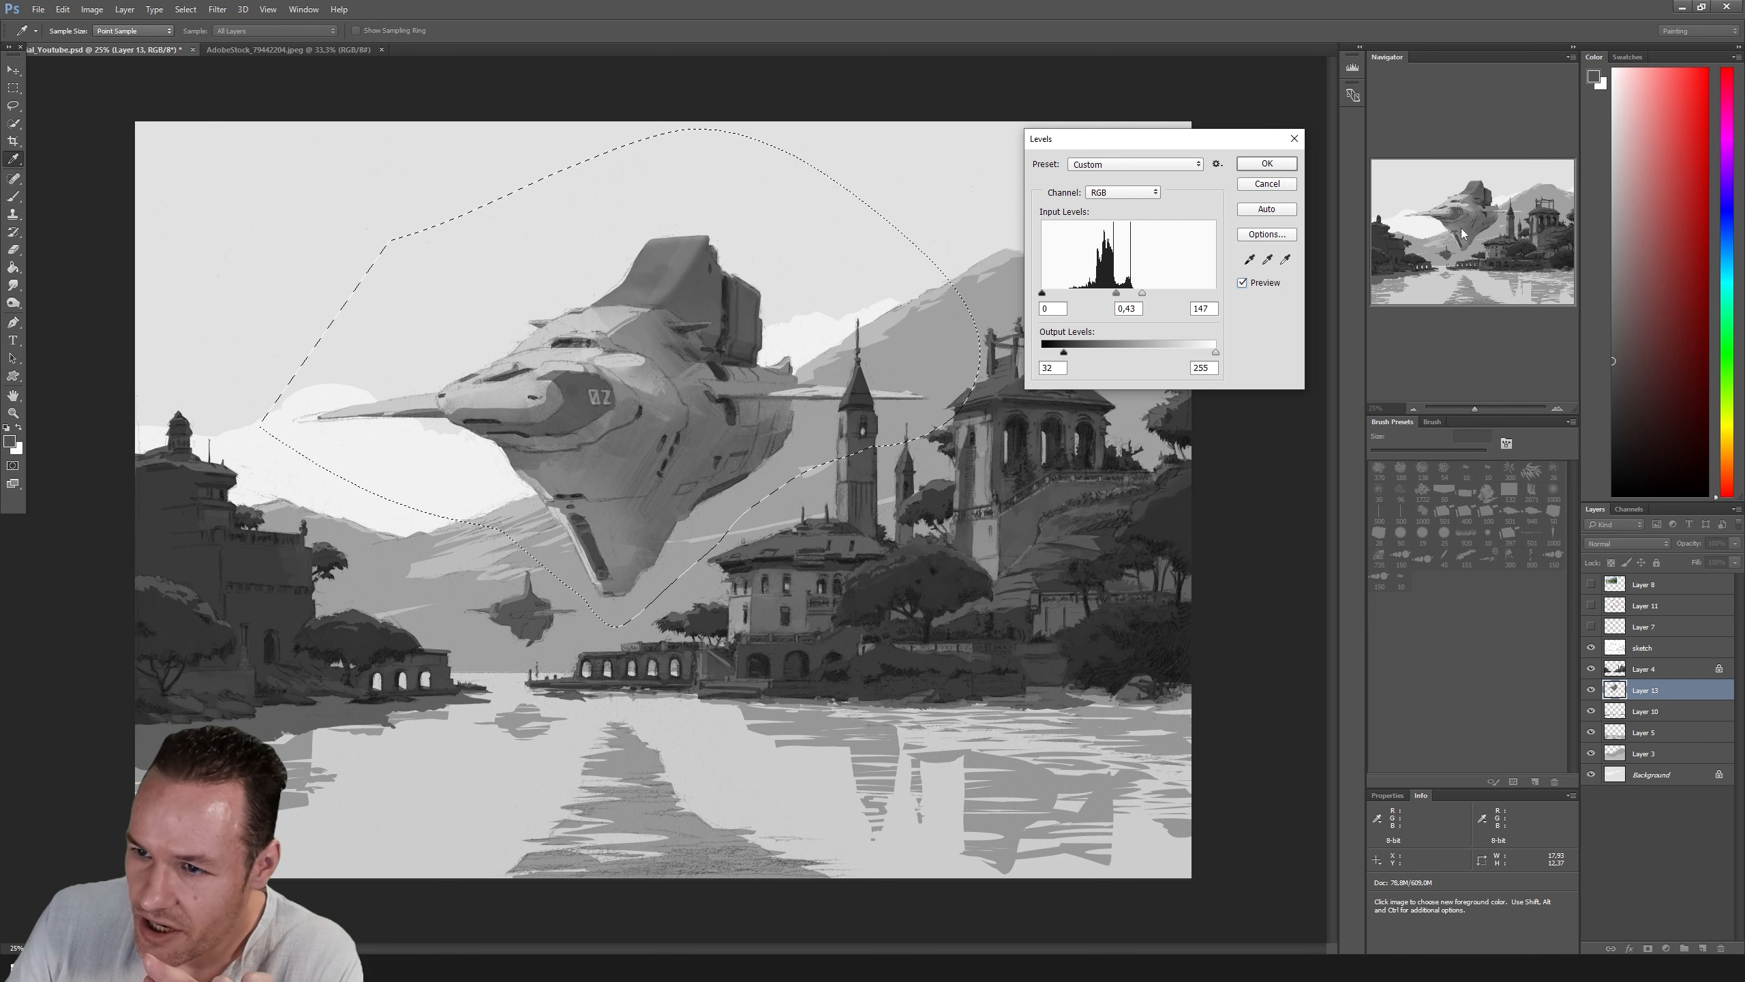
click(1267, 164)
key(l)
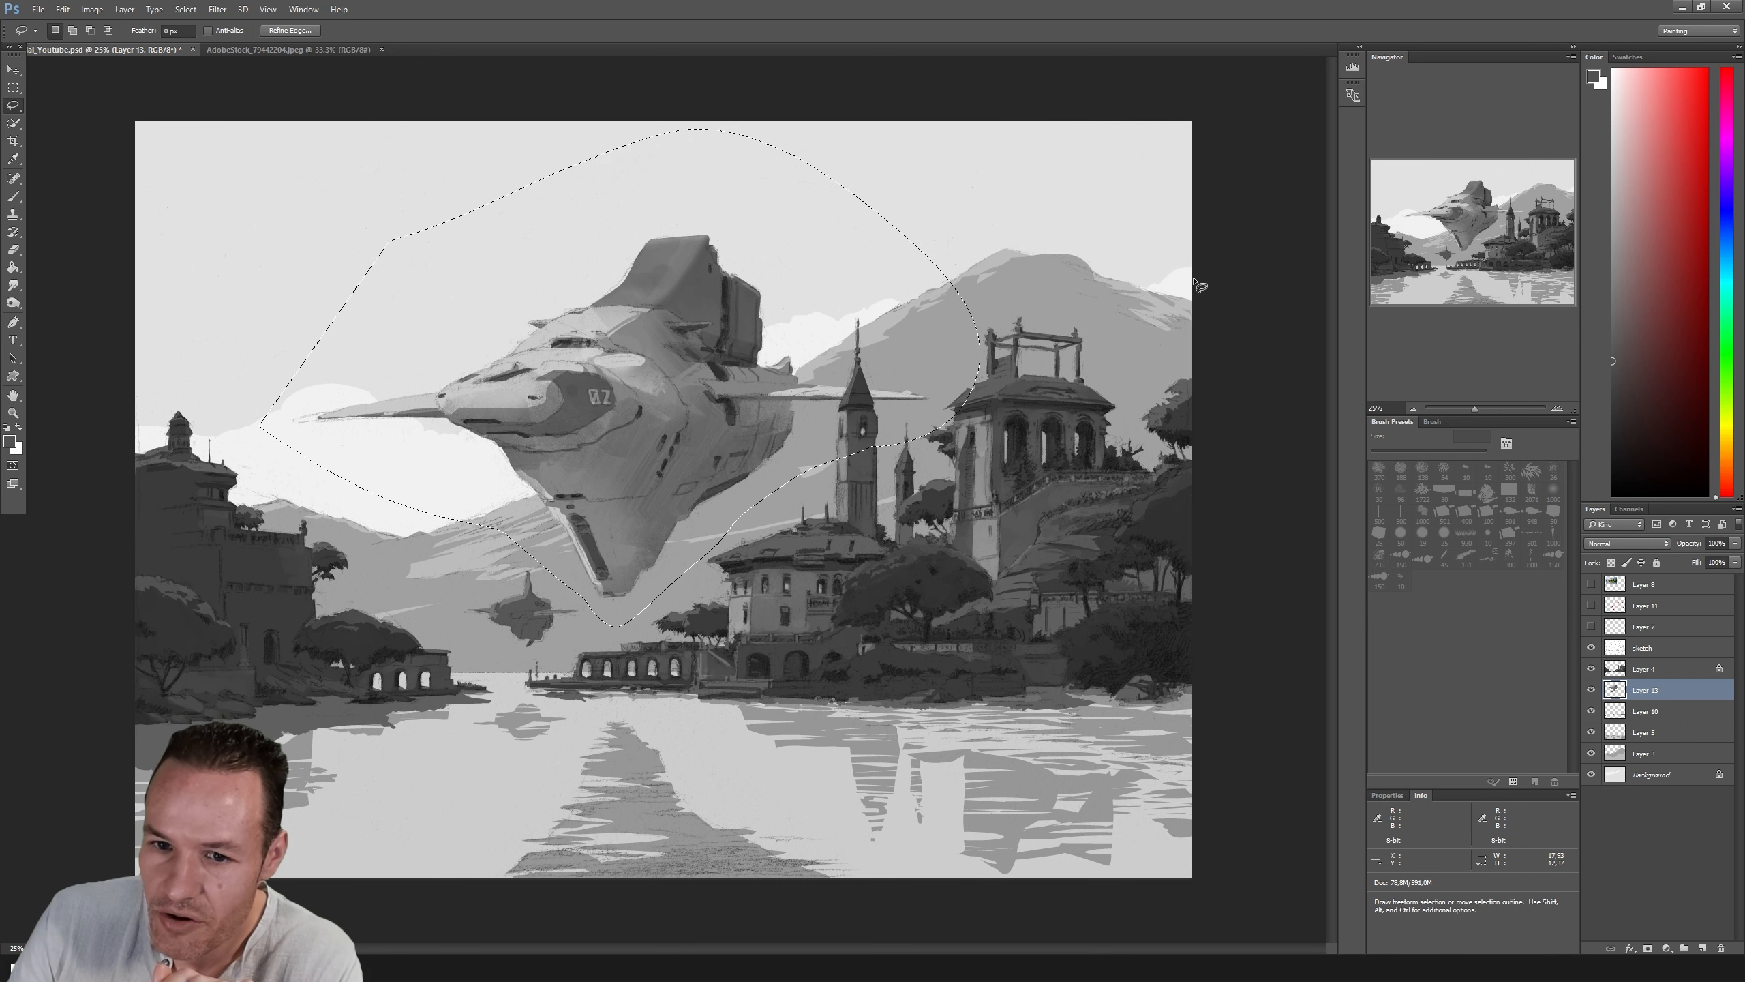
key(ctrl+d)
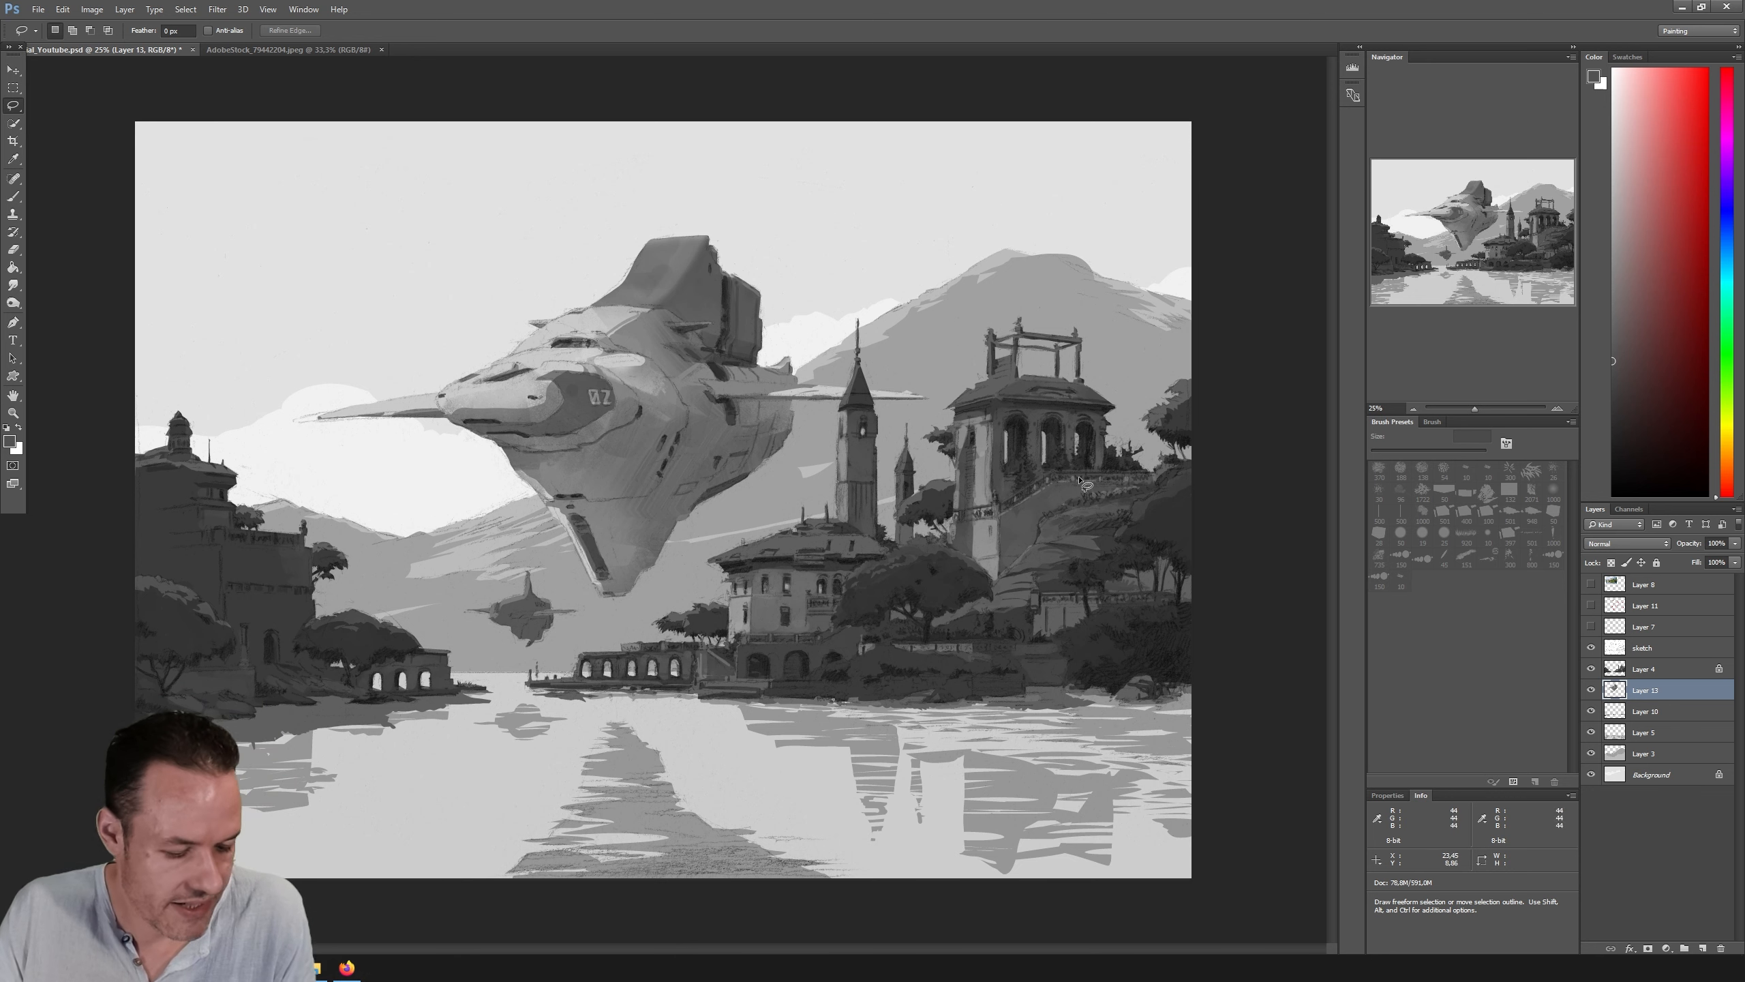
key(ctrl+minus)
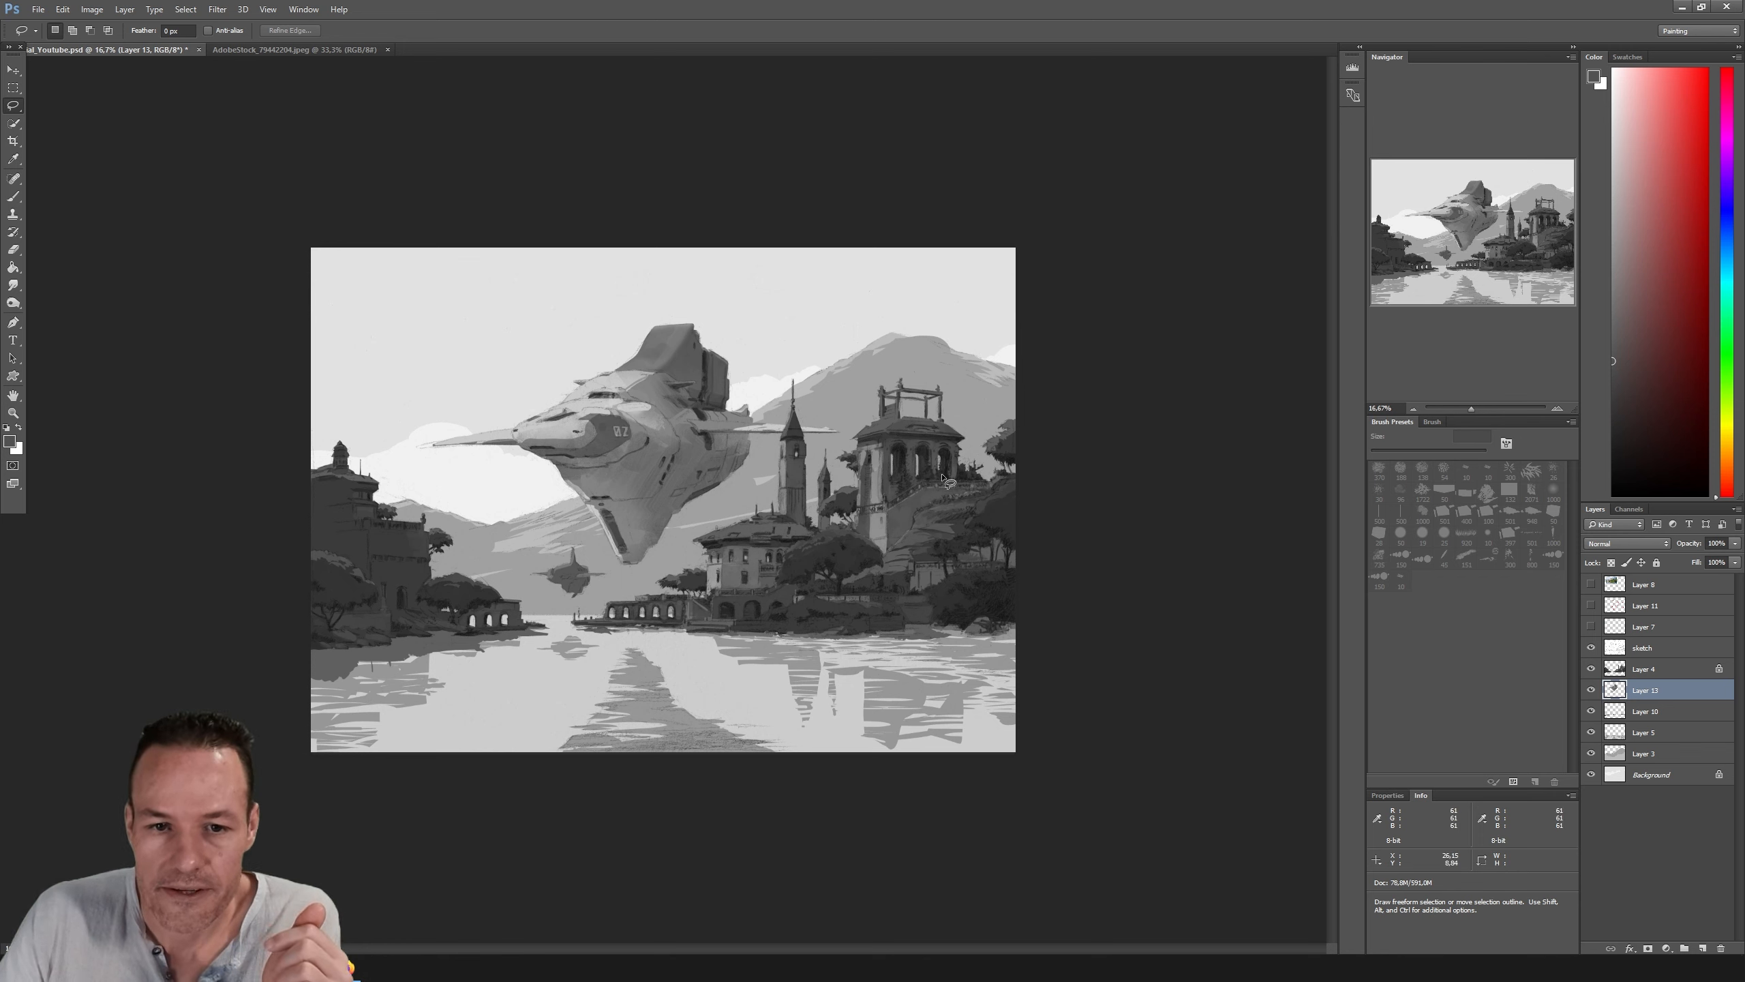
click(13, 413)
click(768, 513)
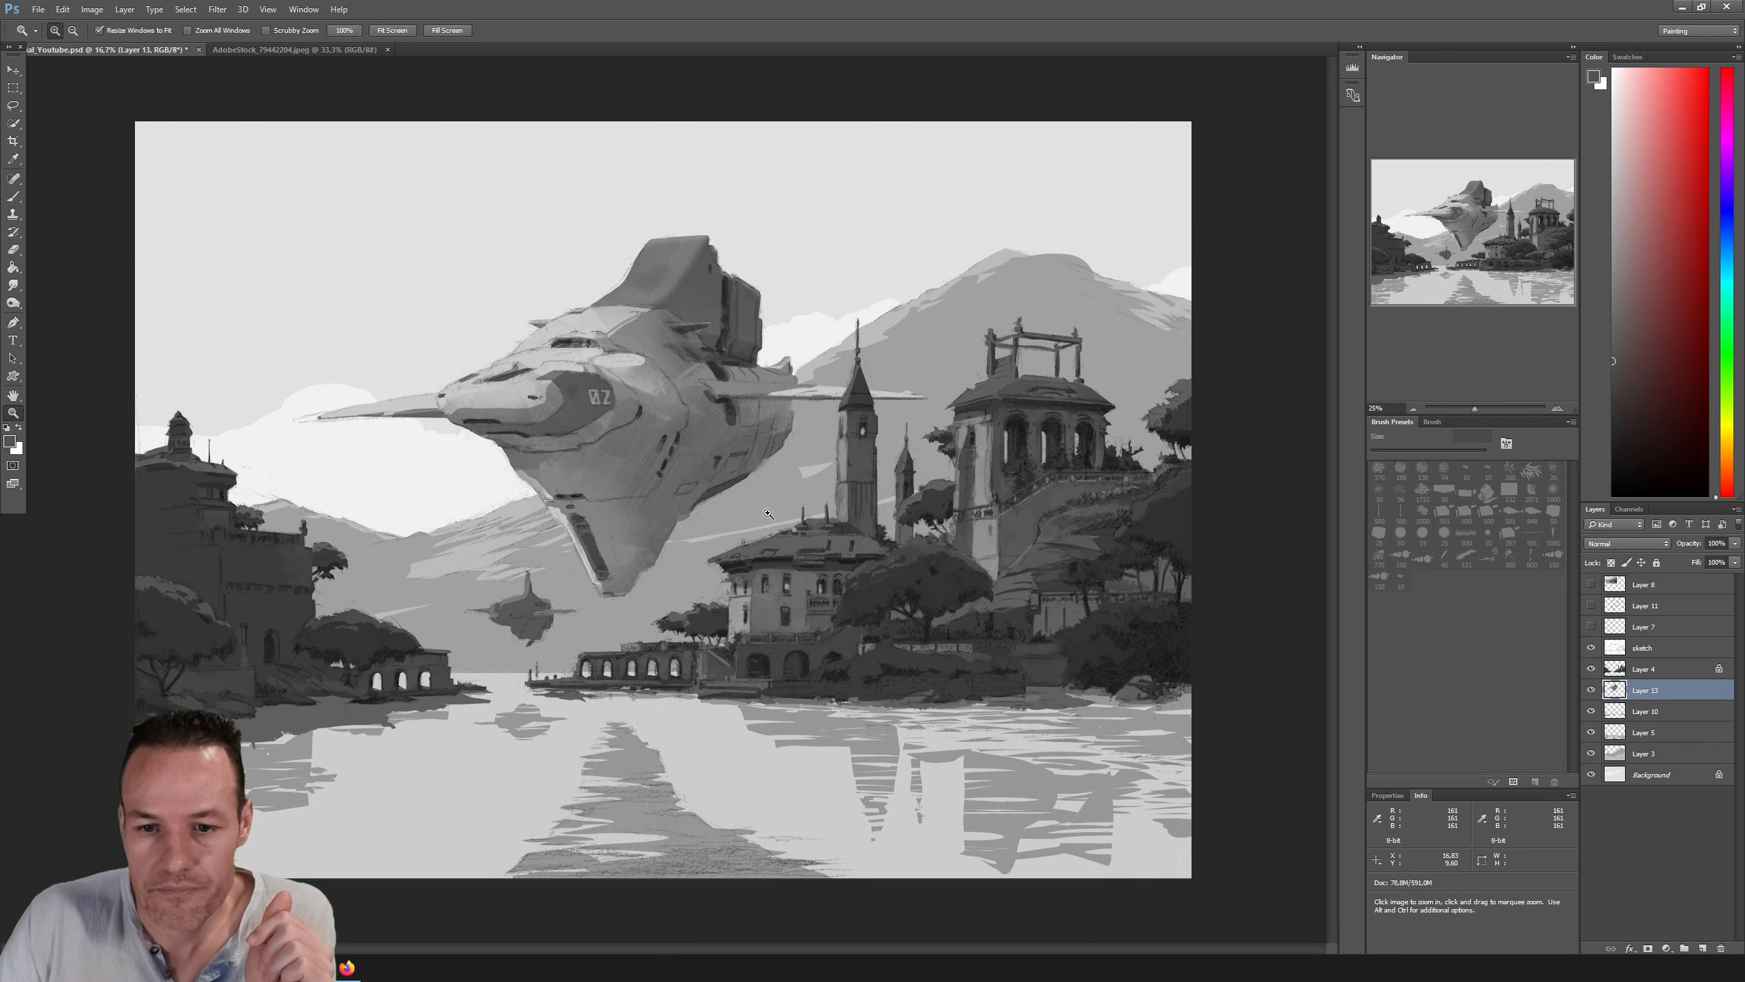